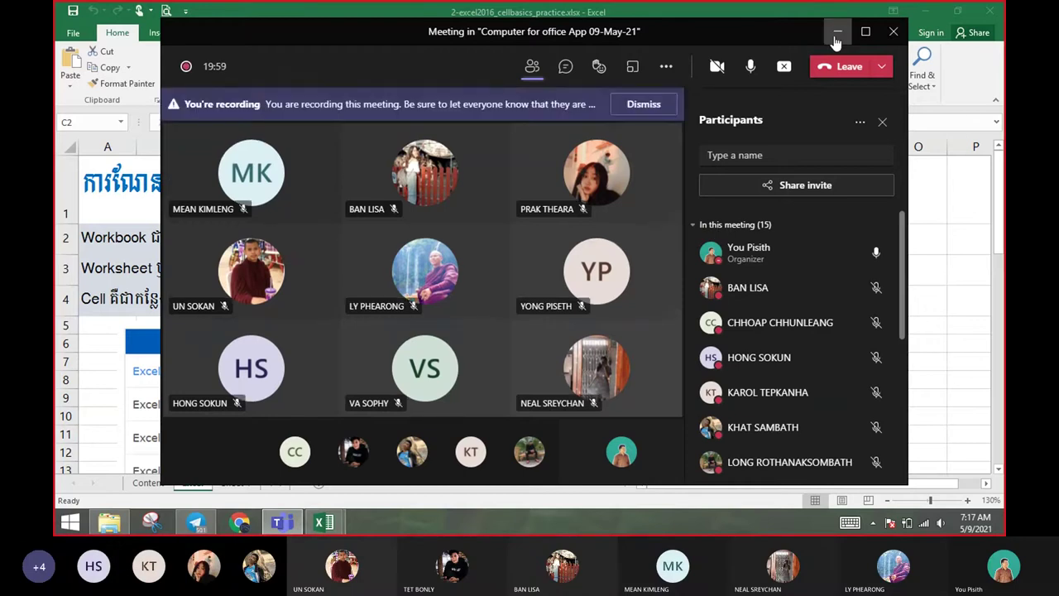
Minimize the Teams meeting, select K4 and K6, and switch to the Content sheet.
{"action": "left_click", "coordinate": [836, 36]}
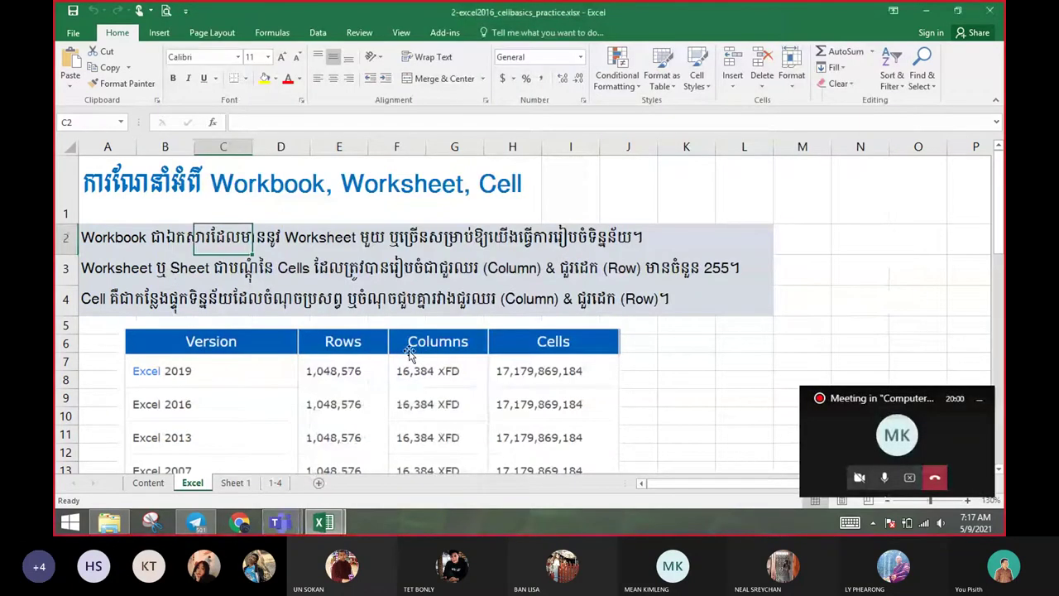
{"action": "left_click", "coordinate": [710, 309]}
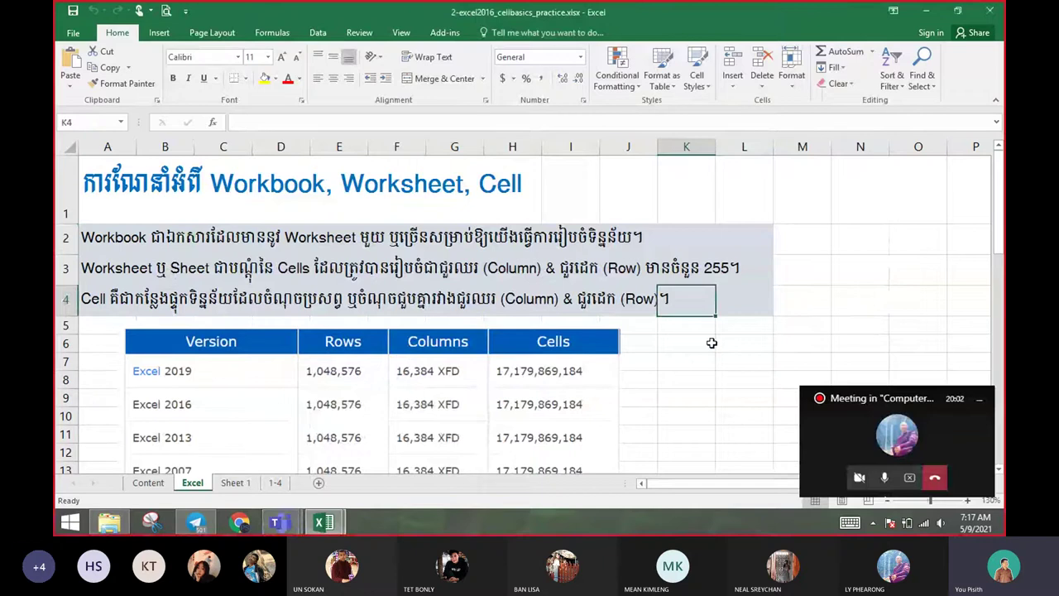
{"action": "left_click", "coordinate": [712, 342]}
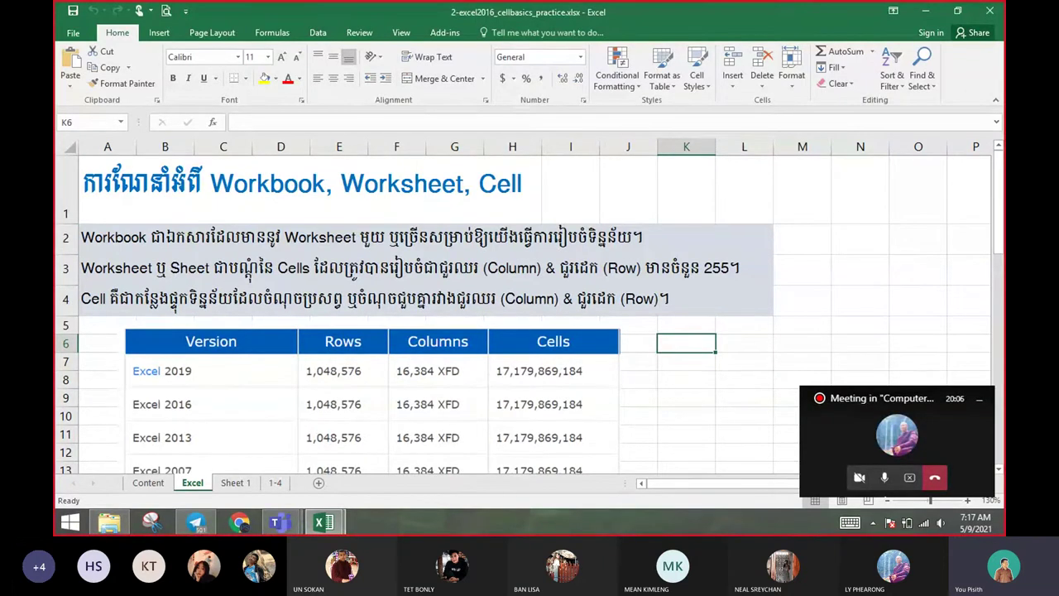
{"action": "left_click", "coordinate": [148, 482]}
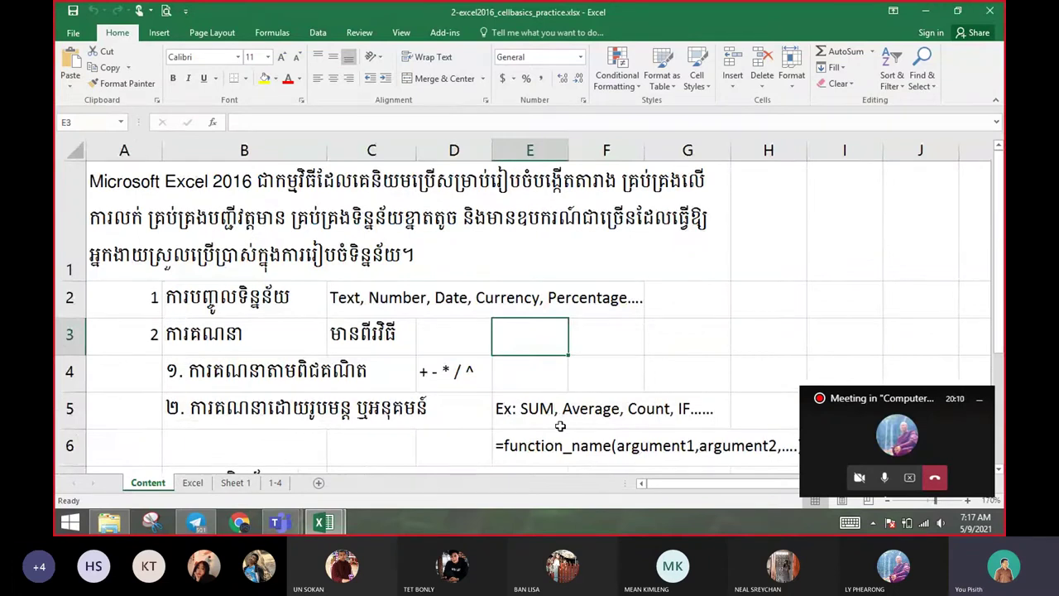
Select B2:F4 and B7 on the Content sheet, then switch to the Excel sheet.
{"action": "left_click_drag", "start_coordinate": [220, 297], "coordinate": [663, 397]}
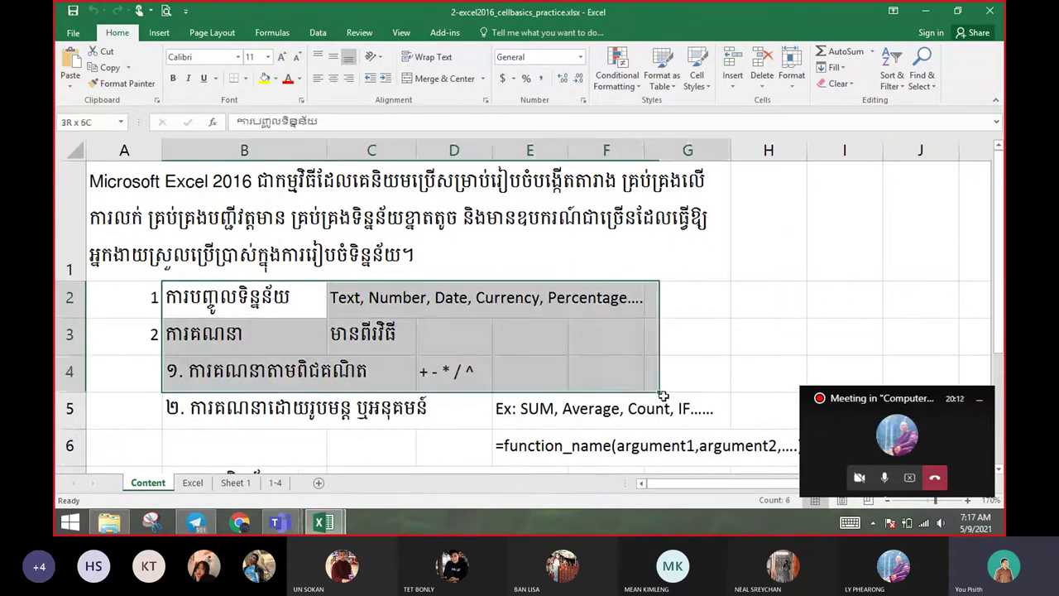
{"action": "left_click", "coordinate": [310, 299]}
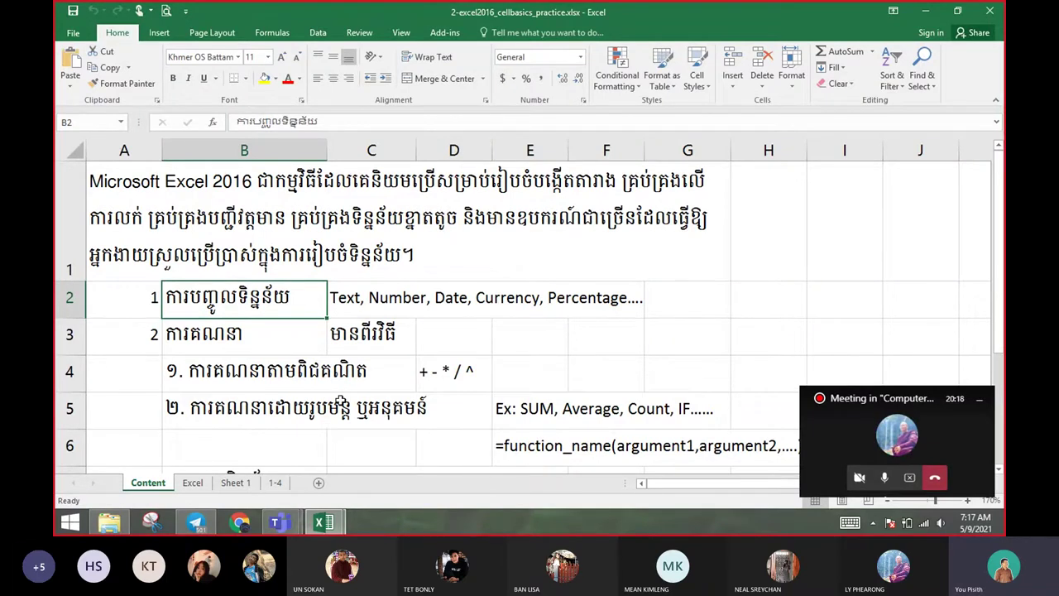
{"action": "scroll", "coordinate": [207, 303], "scroll_direction": "down", "scroll_amount": 2}
{"action": "scroll", "coordinate": [248, 411], "scroll_direction": "up", "scroll_amount": 2}
{"action": "scroll", "coordinate": [254, 423], "scroll_direction": "down", "scroll_amount": 1}
{"action": "scroll", "coordinate": [252, 311], "scroll_direction": "down", "scroll_amount": 1}
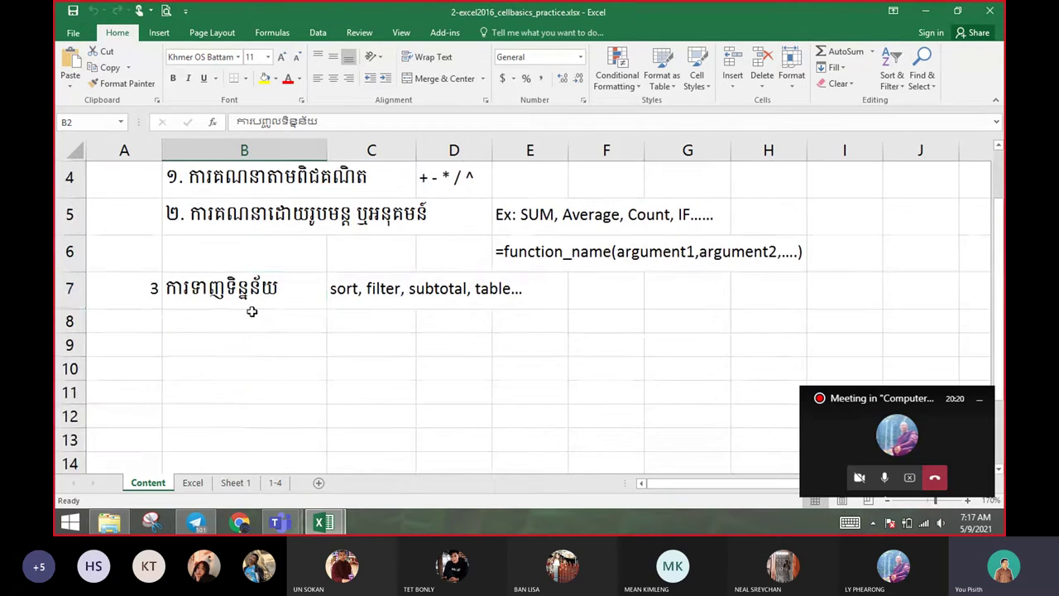
{"action": "left_click", "coordinate": [251, 306]}
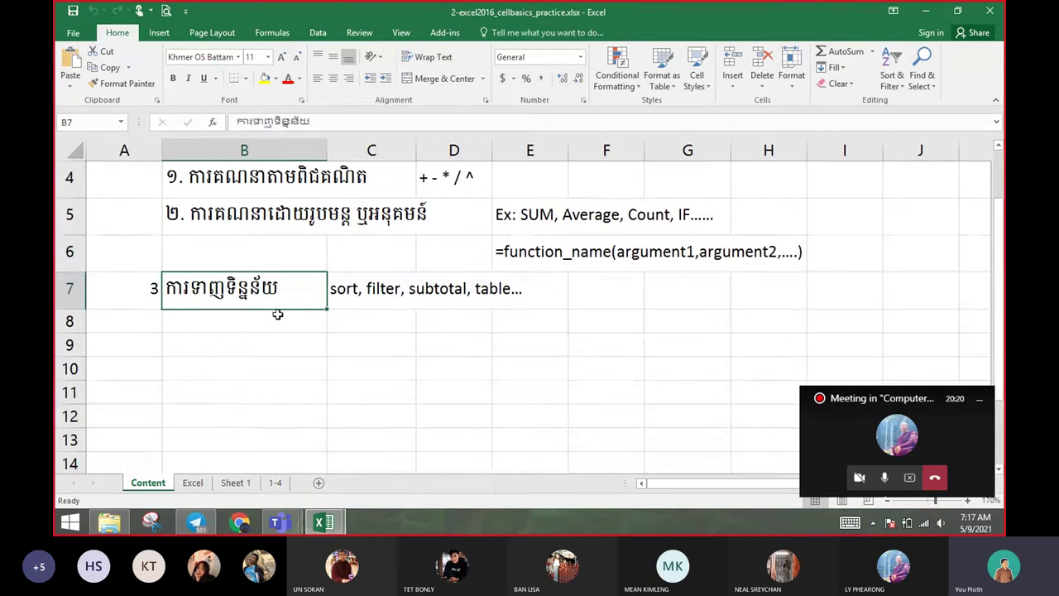
{"action": "left_click", "coordinate": [199, 487]}
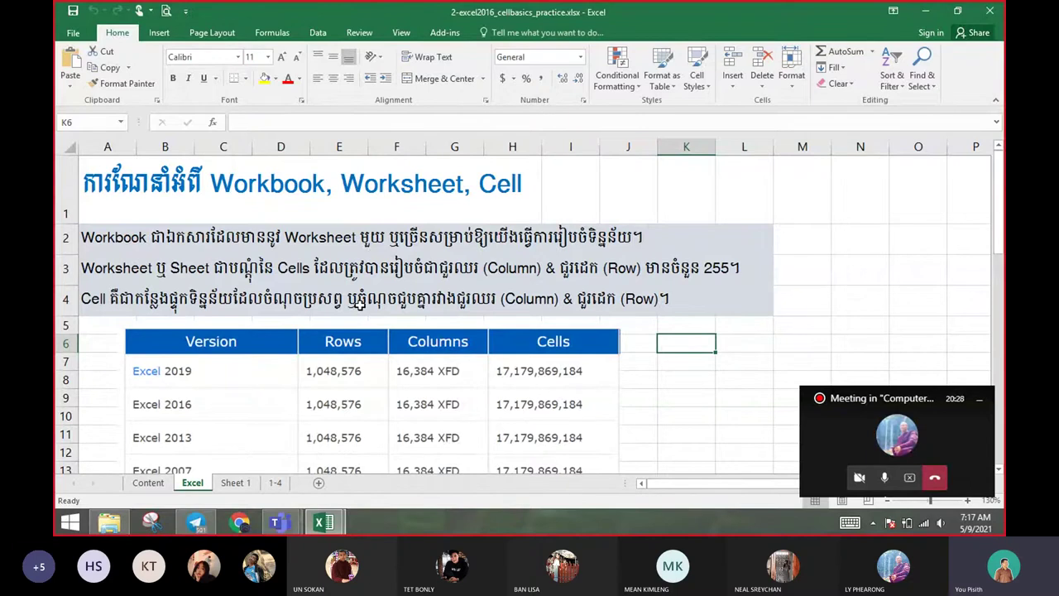
{"action": "left_click", "coordinate": [190, 244]}
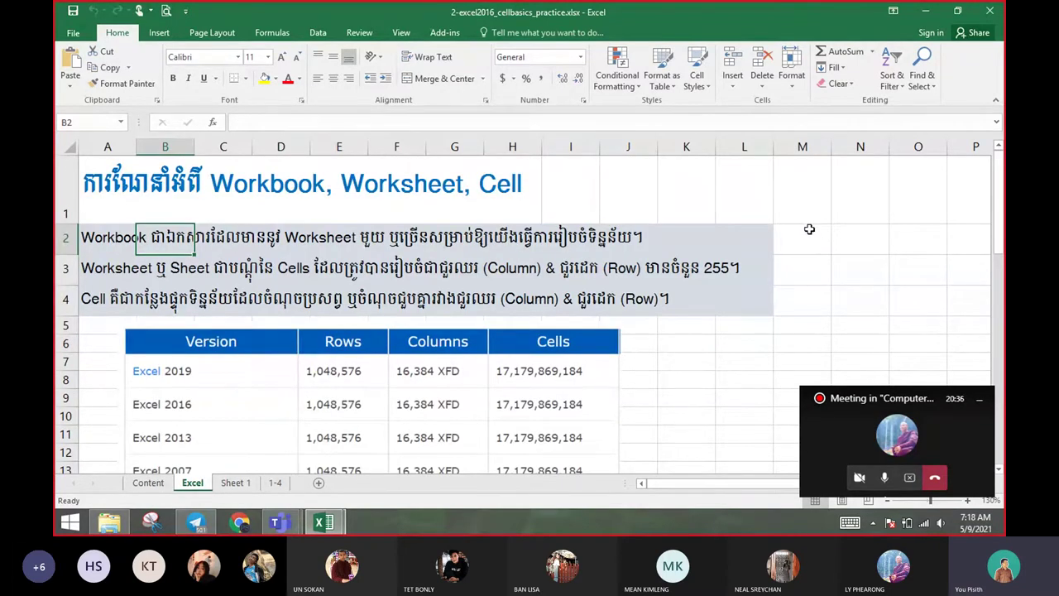
{"action": "left_click_drag", "start_coordinate": [690, 192], "coordinate": [764, 362]}
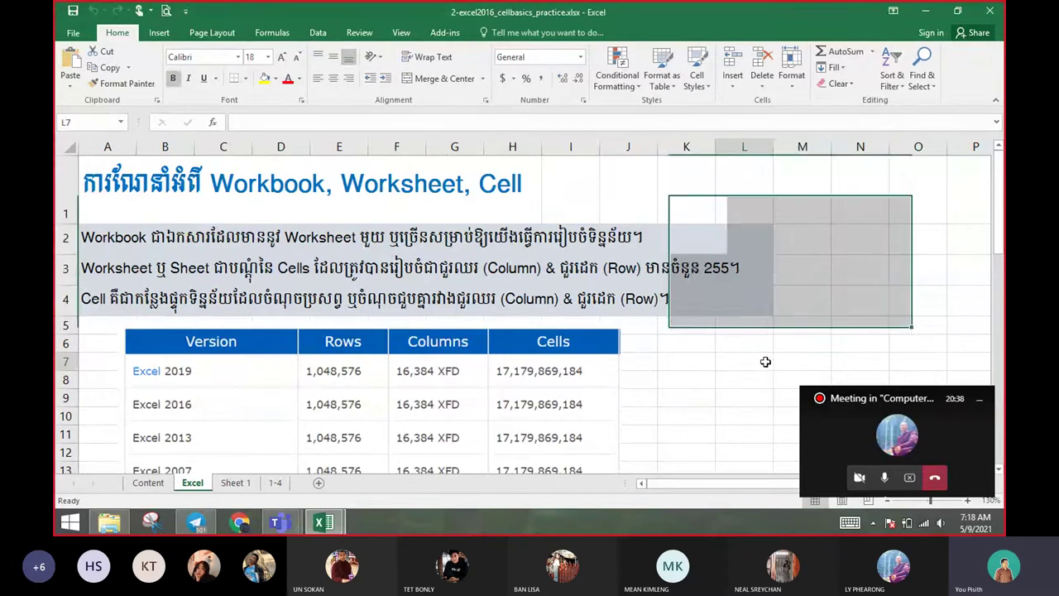
{"action": "left_click", "coordinate": [745, 361]}
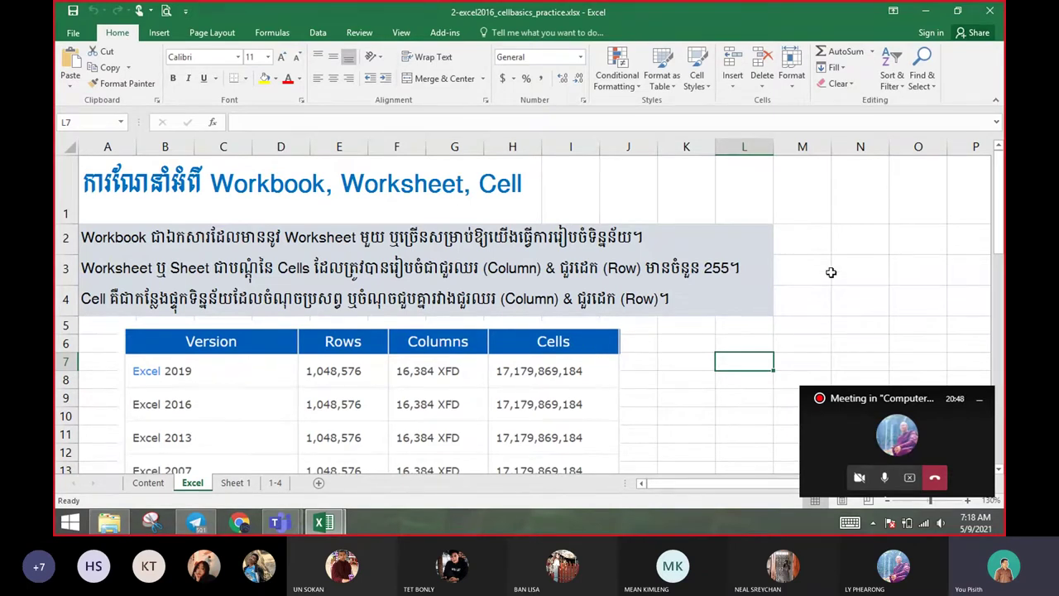
{"action": "left_click", "coordinate": [66, 268]}
{"action": "left_click", "coordinate": [743, 329]}
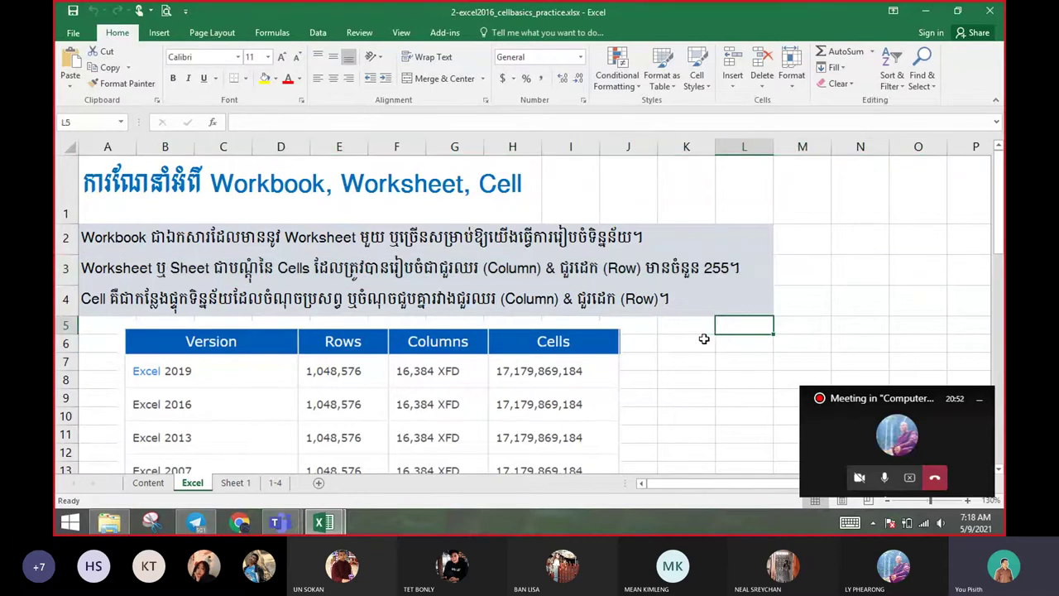
{"action": "left_click", "coordinate": [102, 302]}
{"action": "left_click", "coordinate": [98, 341]}
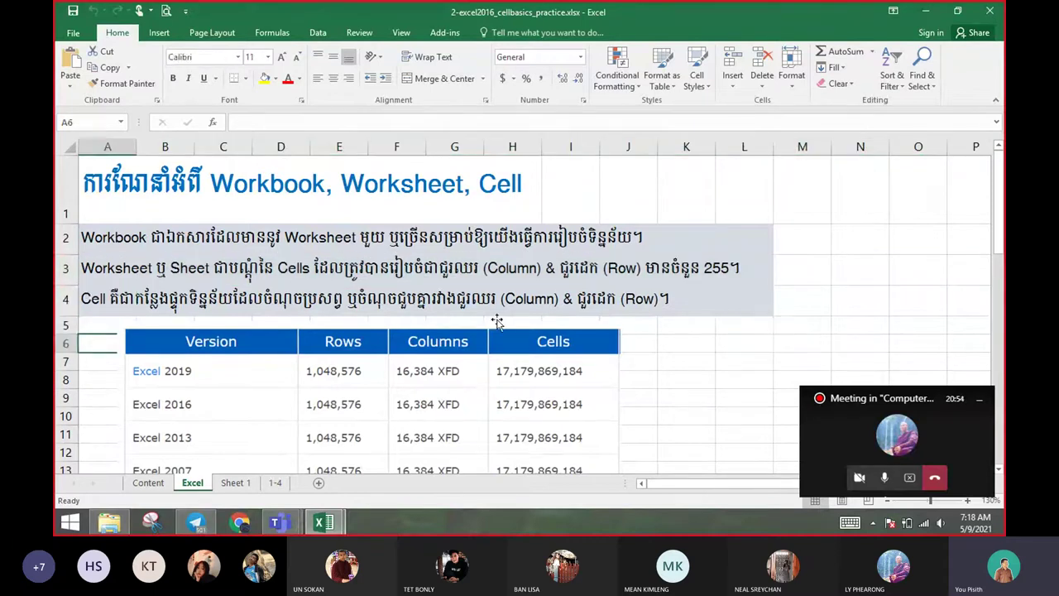
{"action": "left_click", "coordinate": [757, 344]}
{"action": "key", "text": "Down"}
{"action": "key", "text": "Down"}
{"action": "left_click", "coordinate": [811, 327]}
{"action": "left_click", "coordinate": [798, 369]}
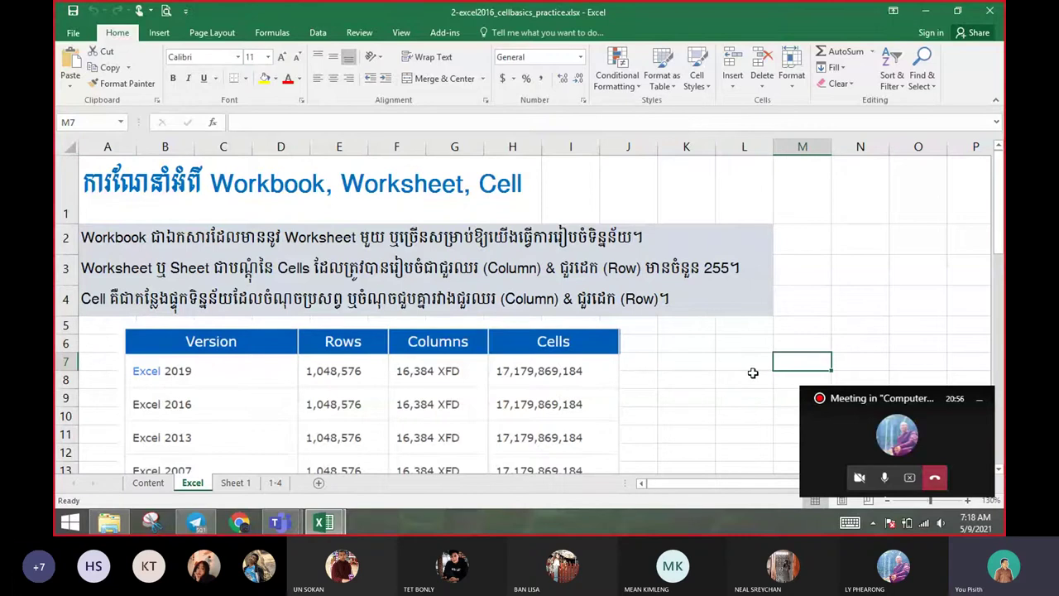
{"action": "left_click", "coordinate": [749, 364]}
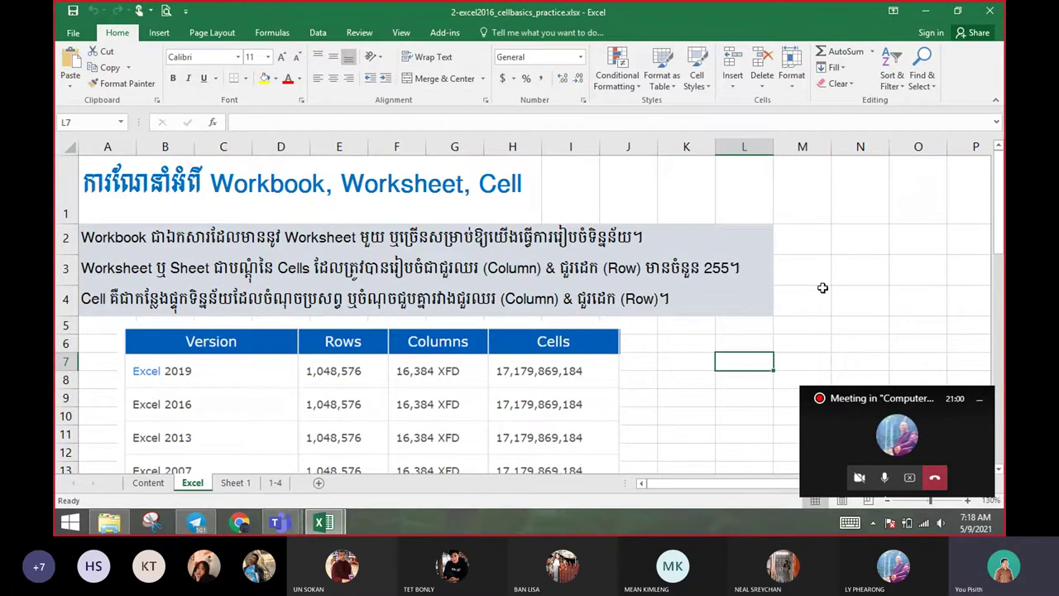
{"action": "left_click", "coordinate": [807, 217]}
Enter test text into cells K7 and L7.
{"action": "left_click", "coordinate": [683, 395]}
{"action": "left_click", "coordinate": [687, 361]}
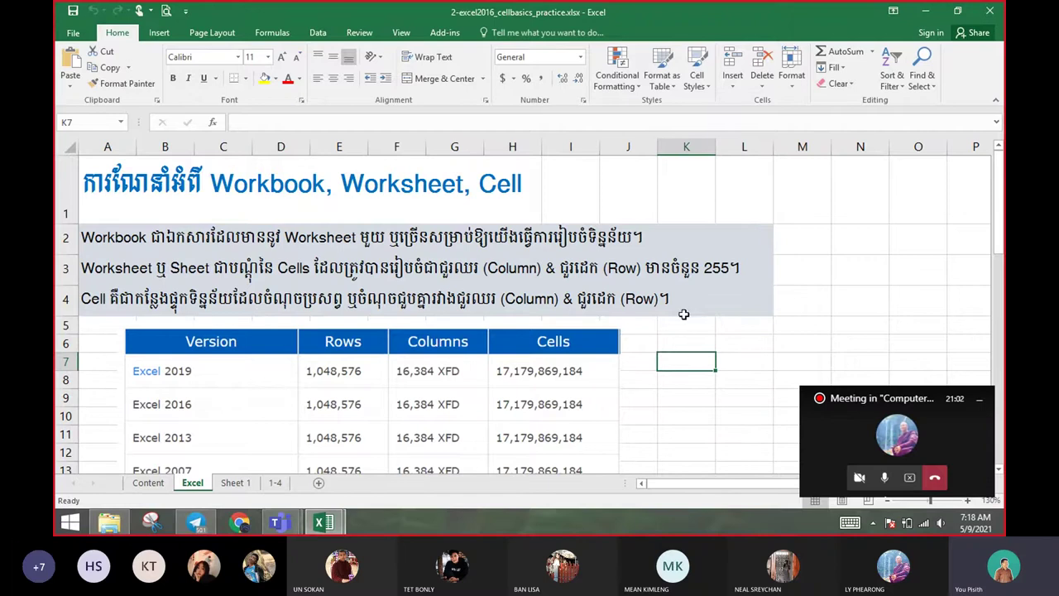
{"action": "type", "text": "dfsdfsdfjl"}
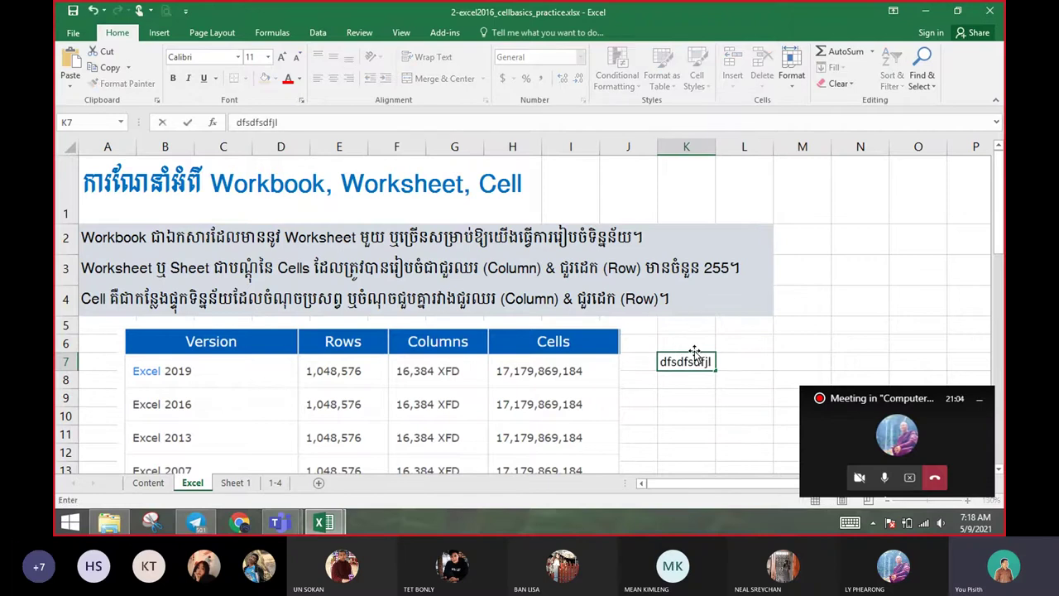
{"action": "key", "text": "Tab"}
{"action": "type", "text": "dsfsa"}
{"action": "left_click", "coordinate": [694, 351]}
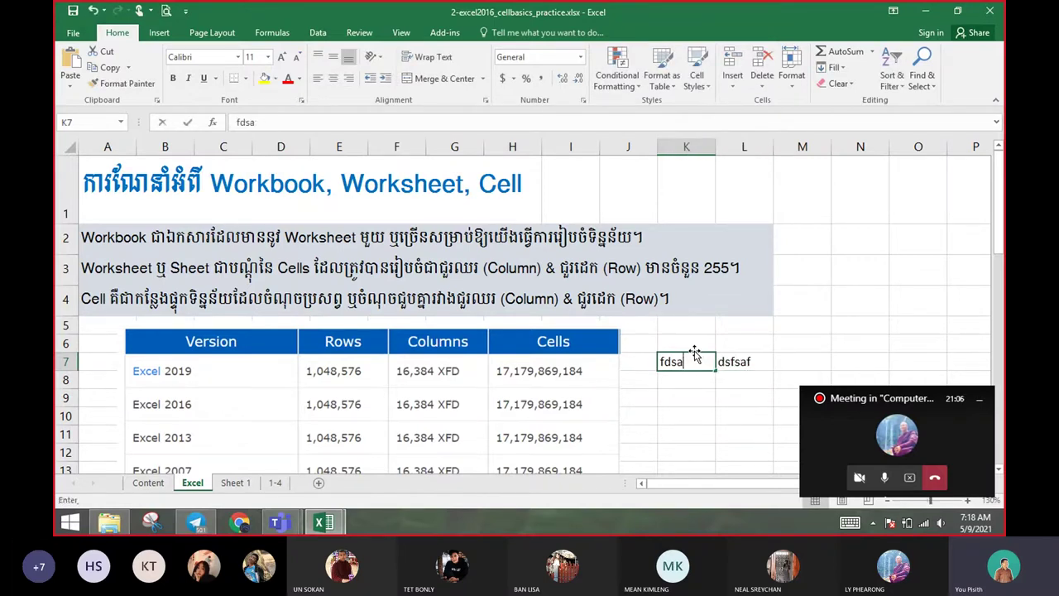
{"action": "type", "text": "fdsafsdfsdfsdfsdf"}
{"action": "key", "text": "Return"}
Clear K7 and L7, adjust column K's width and make row 5 taller.
{"action": "left_click", "coordinate": [694, 351]}
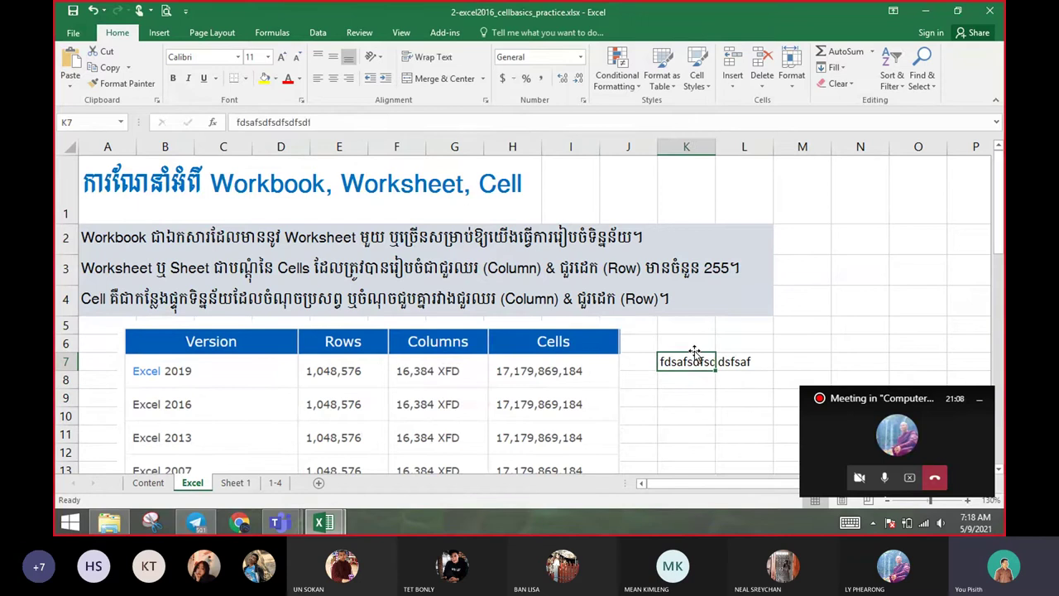
{"action": "key", "text": "Delete"}
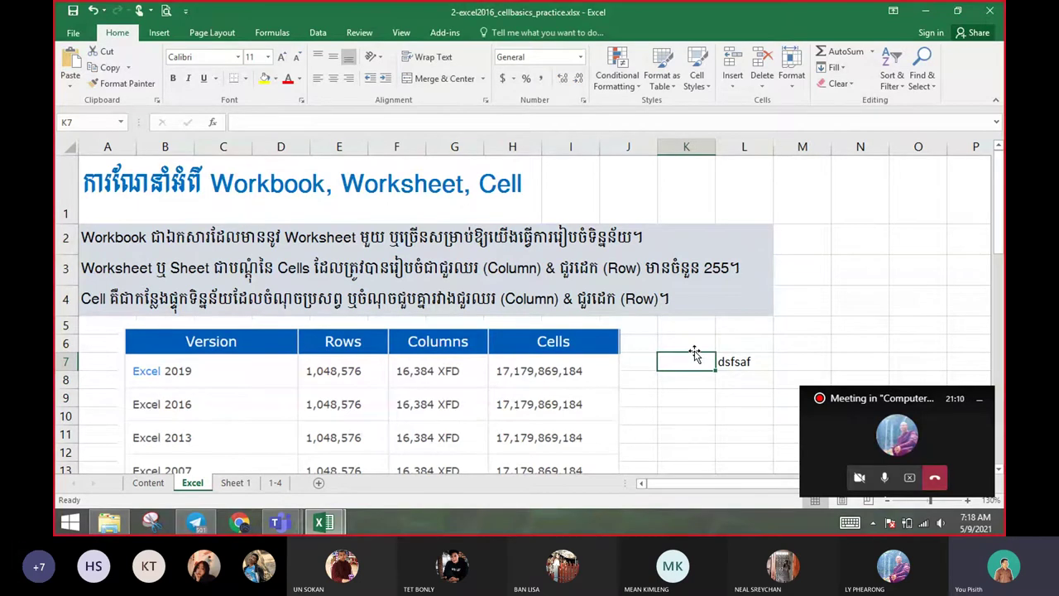
{"action": "key", "text": "Right"}
{"action": "key", "text": "Delete"}
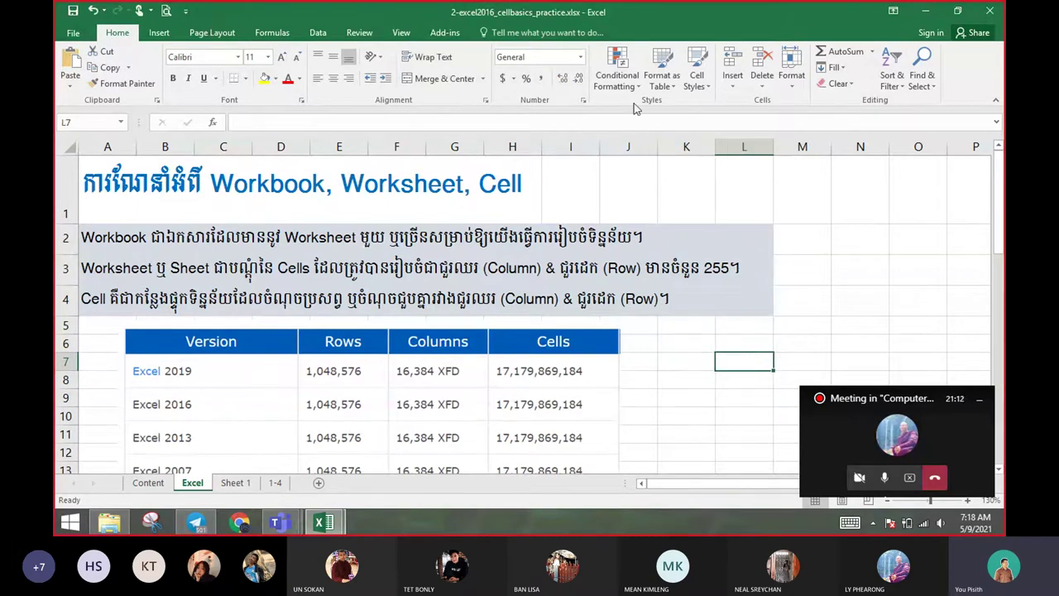
{"action": "mouse_move", "coordinate": [715, 146]}
{"action": "left_mouse_down"}
{"action": "mouse_move", "coordinate": [749, 144]}
{"action": "mouse_move", "coordinate": [717, 146]}
{"action": "left_mouse_up"}
{"action": "left_click_drag", "start_coordinate": [65, 335], "coordinate": [64, 346]}
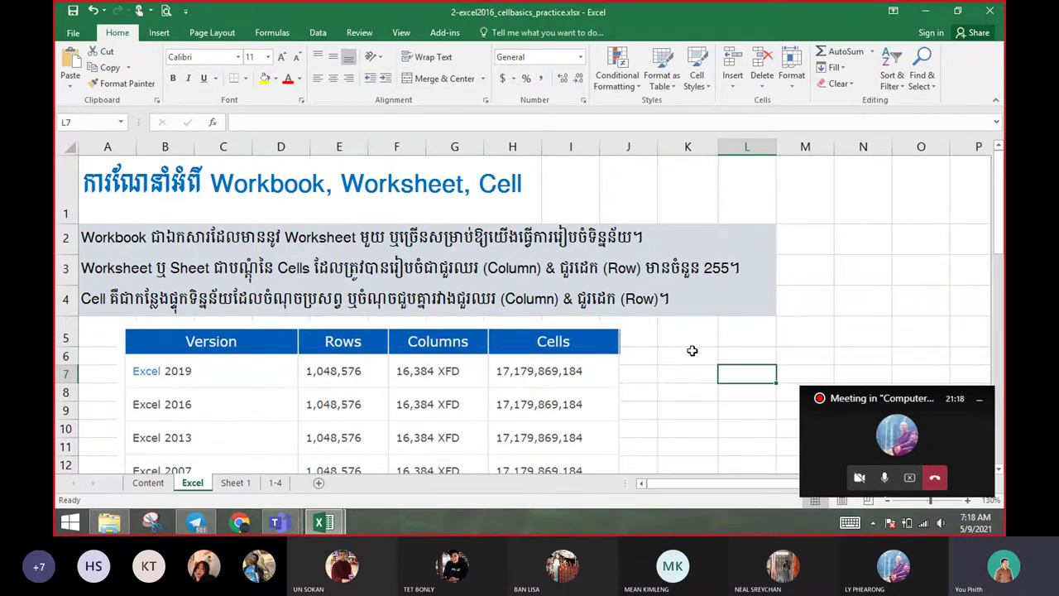
{"action": "scroll", "coordinate": [692, 351], "scroll_direction": "down", "scroll_amount": 2}
{"action": "scroll", "coordinate": [694, 344], "scroll_direction": "up", "scroll_amount": 1}
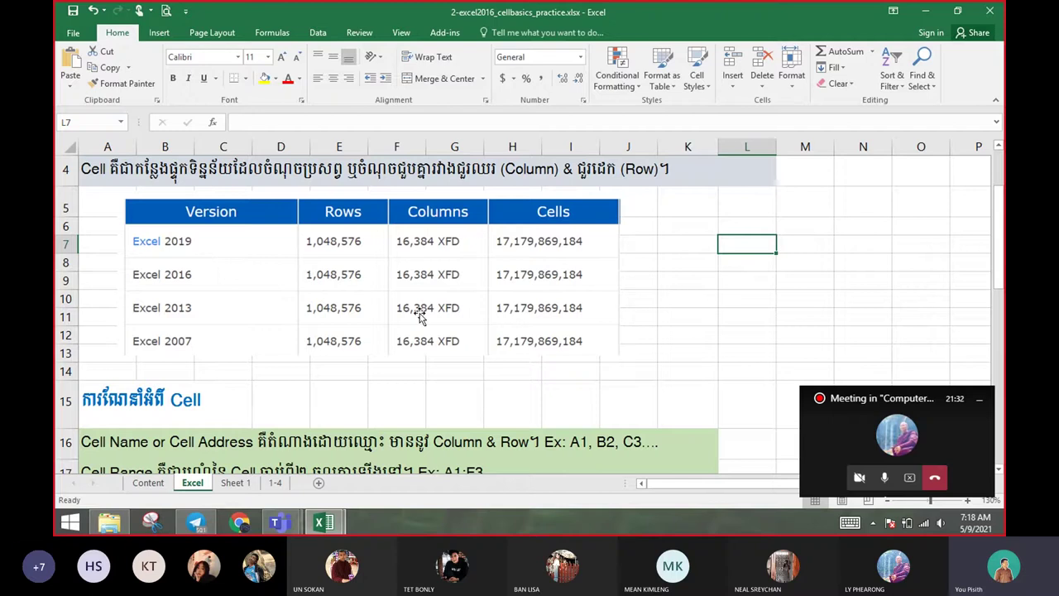
{"action": "scroll", "coordinate": [319, 361], "scroll_direction": "down", "scroll_amount": 2}
{"action": "scroll", "coordinate": [221, 364], "scroll_direction": "down", "scroll_amount": 1}
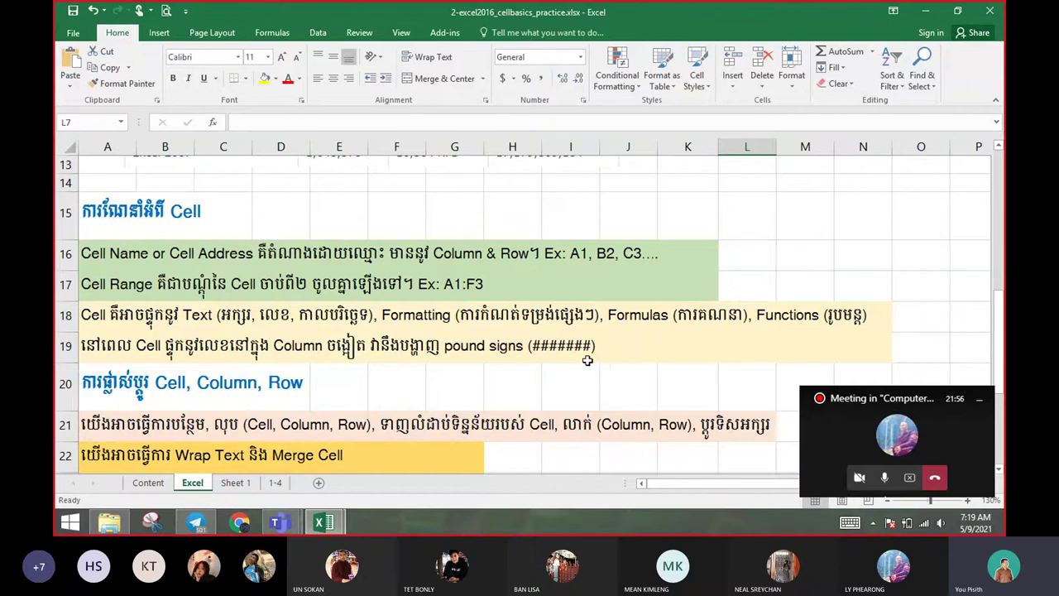
On the 1-4 sheet, narrow column A and enter =TODAY() in B11.
{"action": "left_click", "coordinate": [248, 487]}
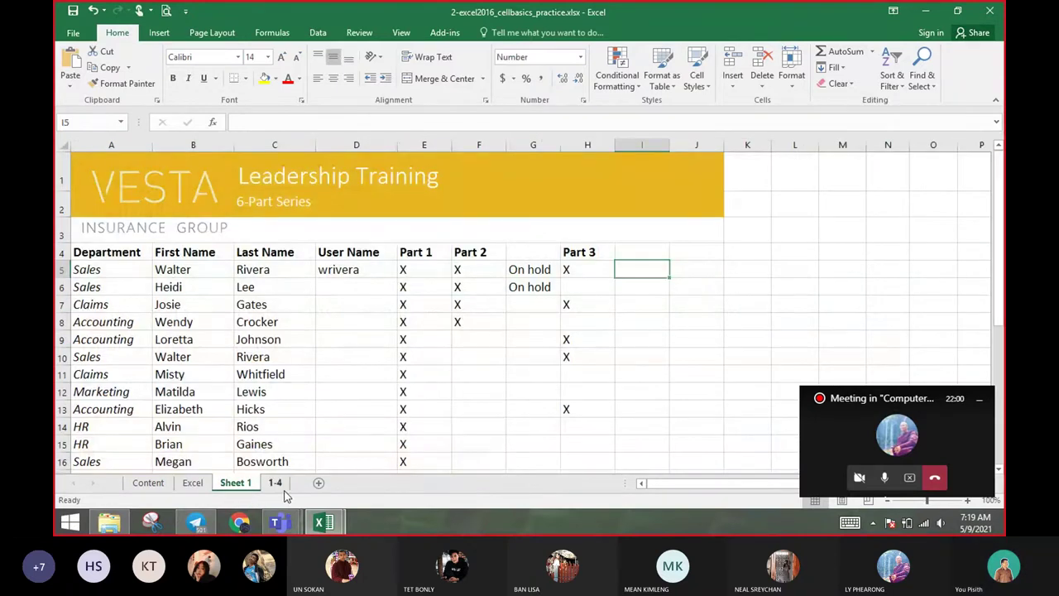
{"action": "left_click", "coordinate": [277, 484]}
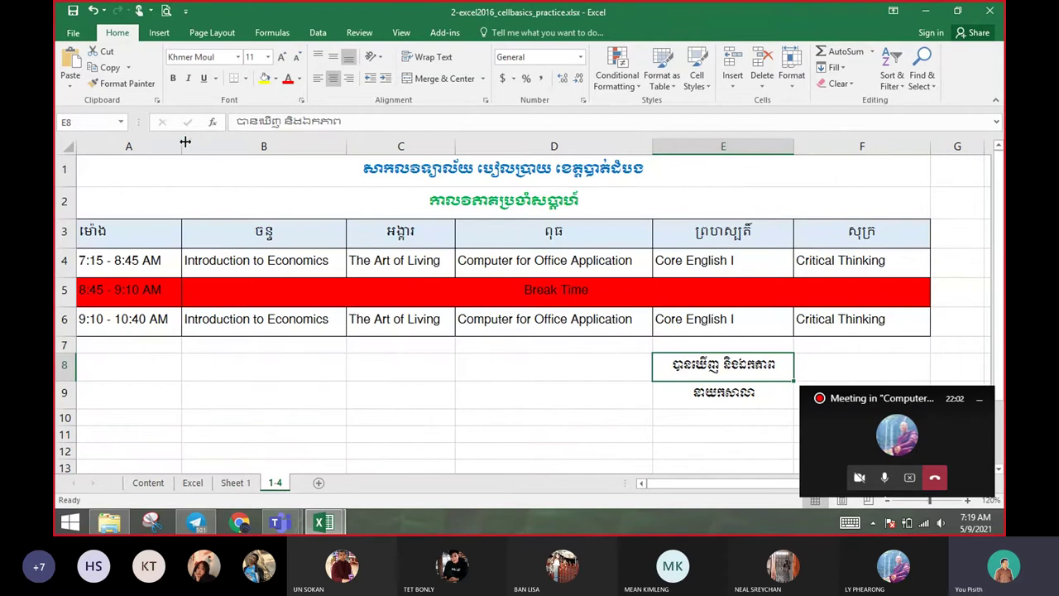
{"action": "mouse_move", "coordinate": [181, 146]}
{"action": "left_mouse_down"}
{"action": "mouse_move", "coordinate": [127, 145]}
{"action": "mouse_move", "coordinate": [173, 146]}
{"action": "left_mouse_up"}
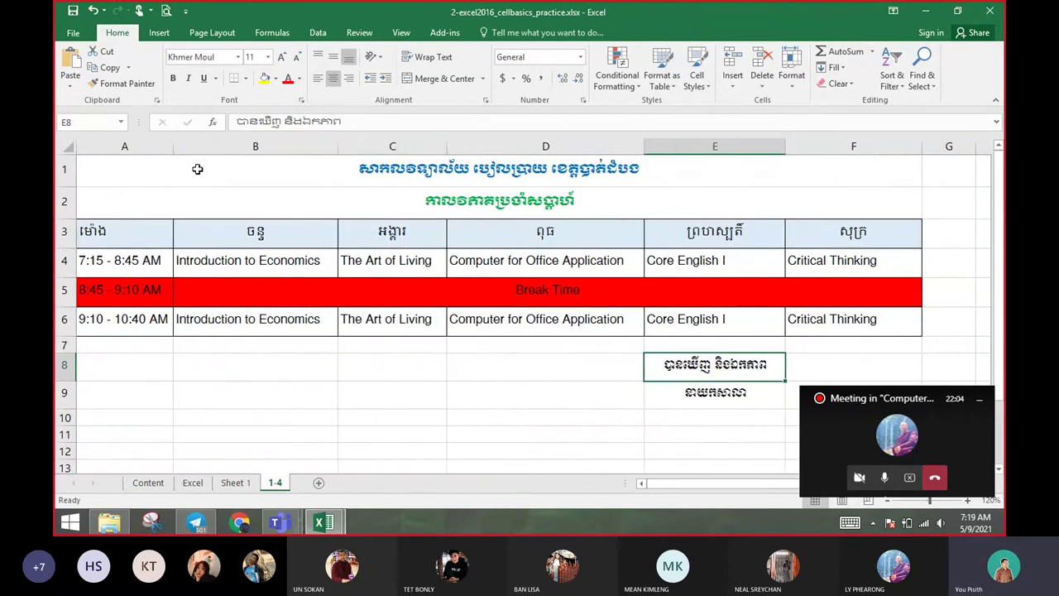
{"action": "left_click", "coordinate": [267, 436]}
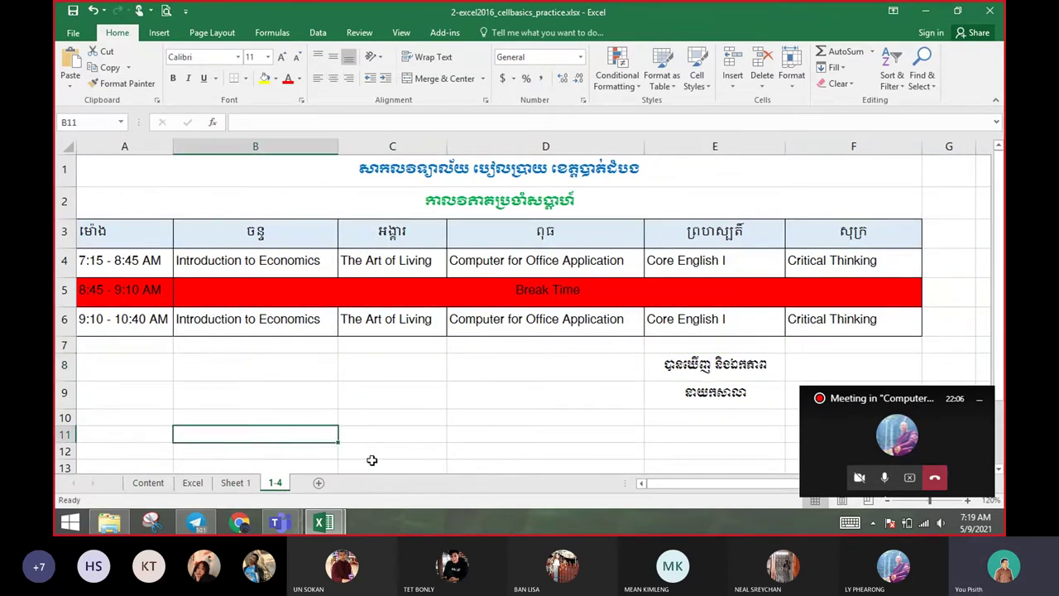
{"action": "type", "text": "111111"}
{"action": "key", "text": "BackSpace"}
{"action": "key", "text": "BackSpace"}
{"action": "key", "text": "BackSpace"}
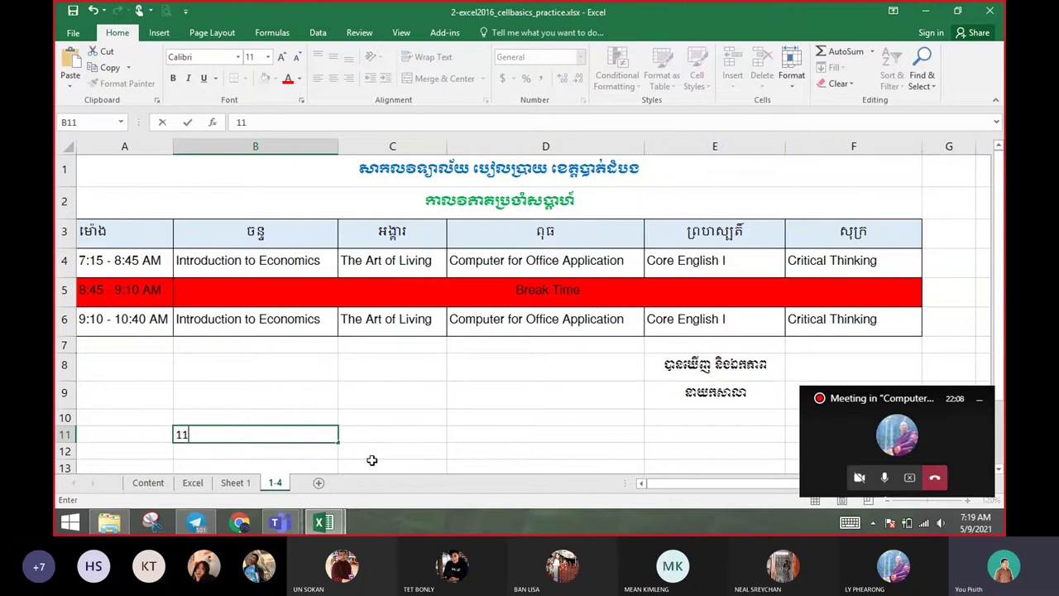
{"action": "key", "text": "BackSpace"}
{"action": "key", "text": "BackSpace"}
{"action": "key", "text": "Escape"}
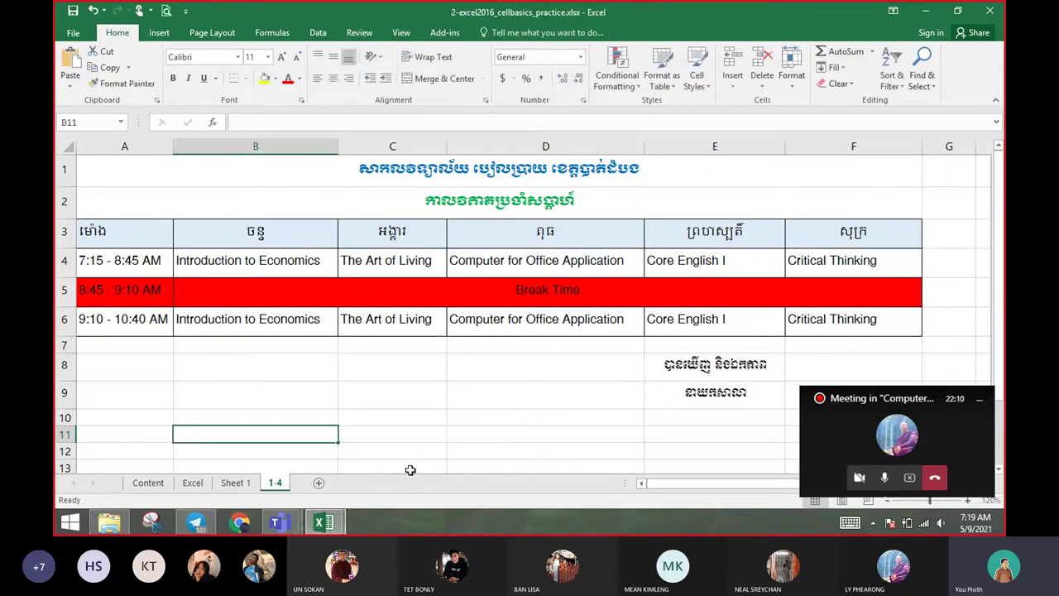
{"action": "type", "text": "=today"}
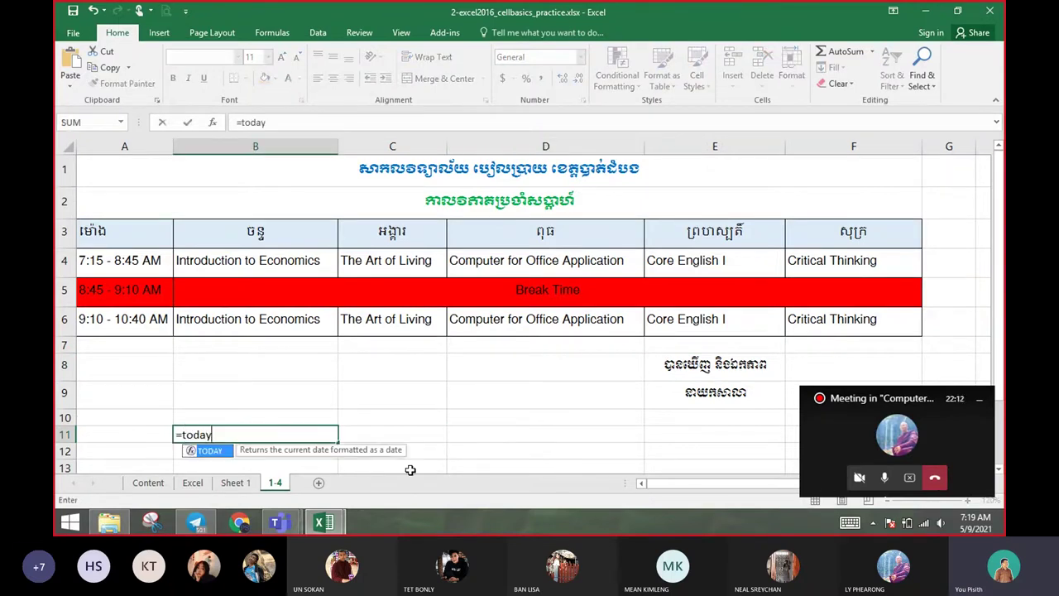
{"action": "type", "text": "()"}
{"action": "key", "text": "Return"}
{"action": "key", "text": "Up"}
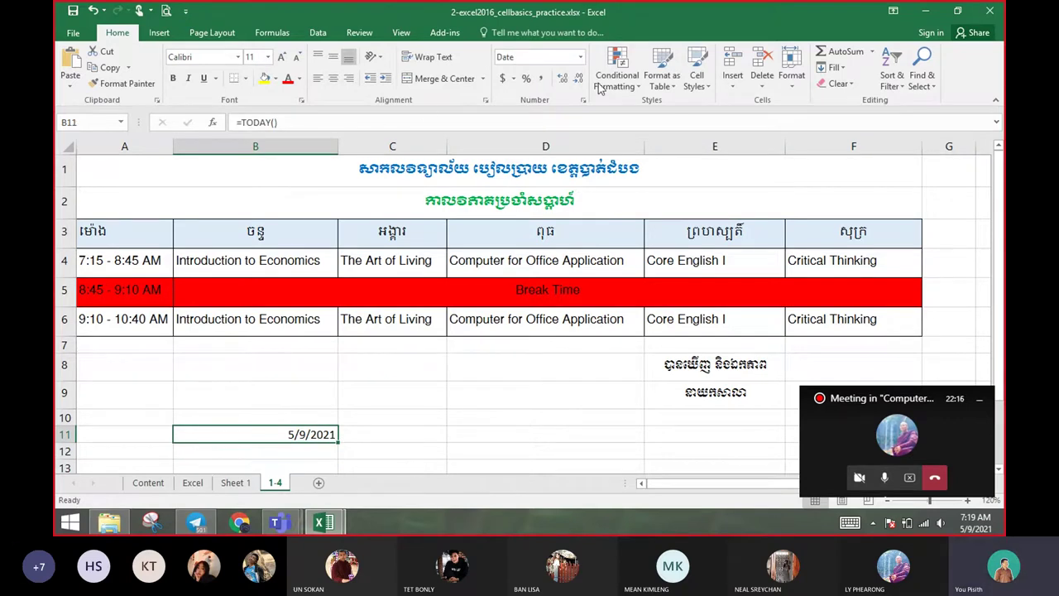
Narrow column B until the date shows ######, autofit it, clear B11, and return to the Excel sheet.
{"action": "left_click_drag", "start_coordinate": [338, 146], "coordinate": [220, 147]}
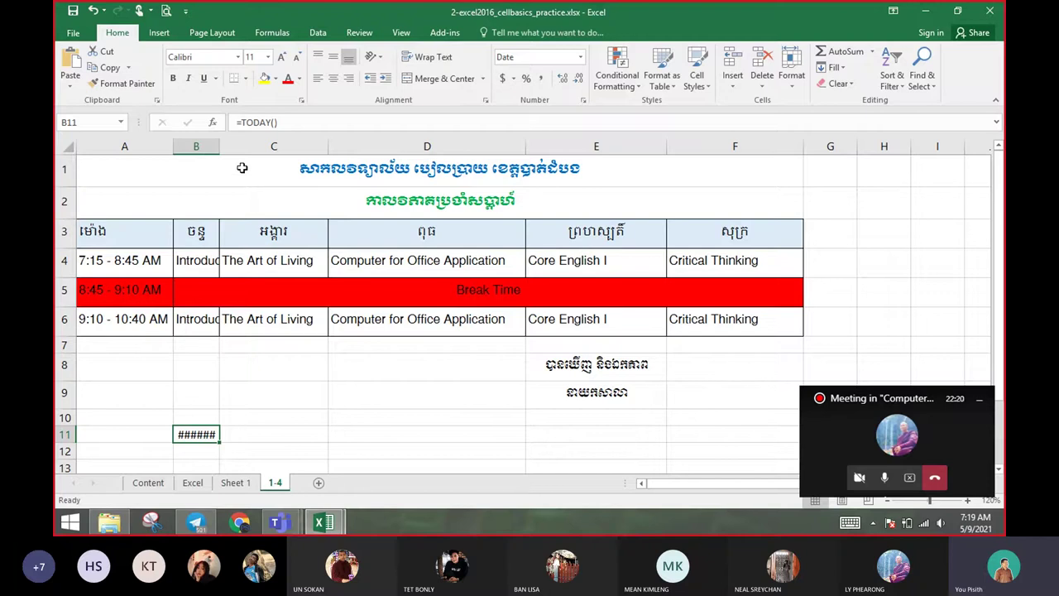
{"action": "double_click", "coordinate": [219, 147]}
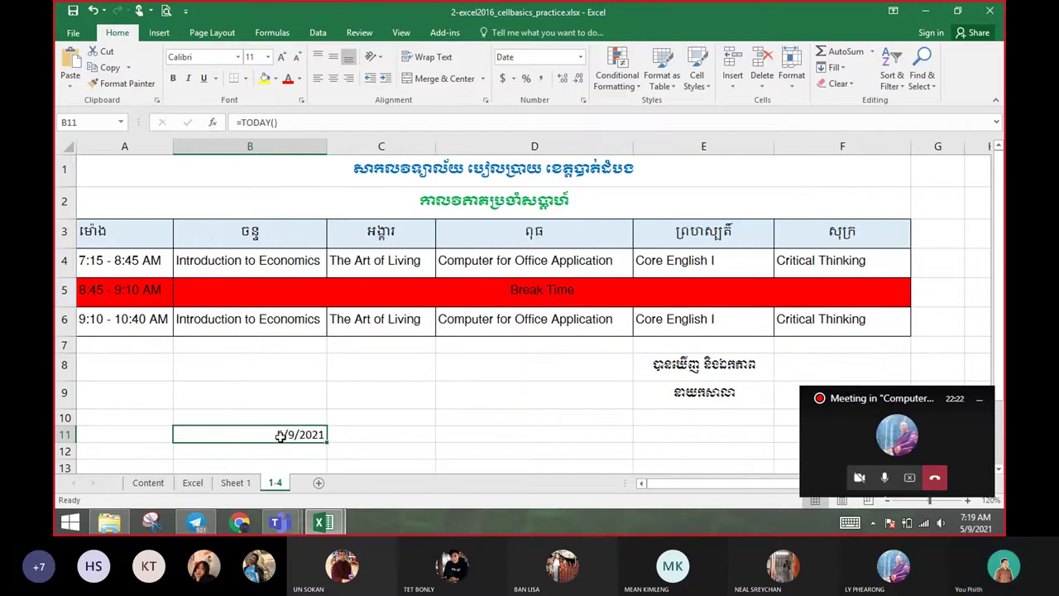
{"action": "key", "text": "Delete"}
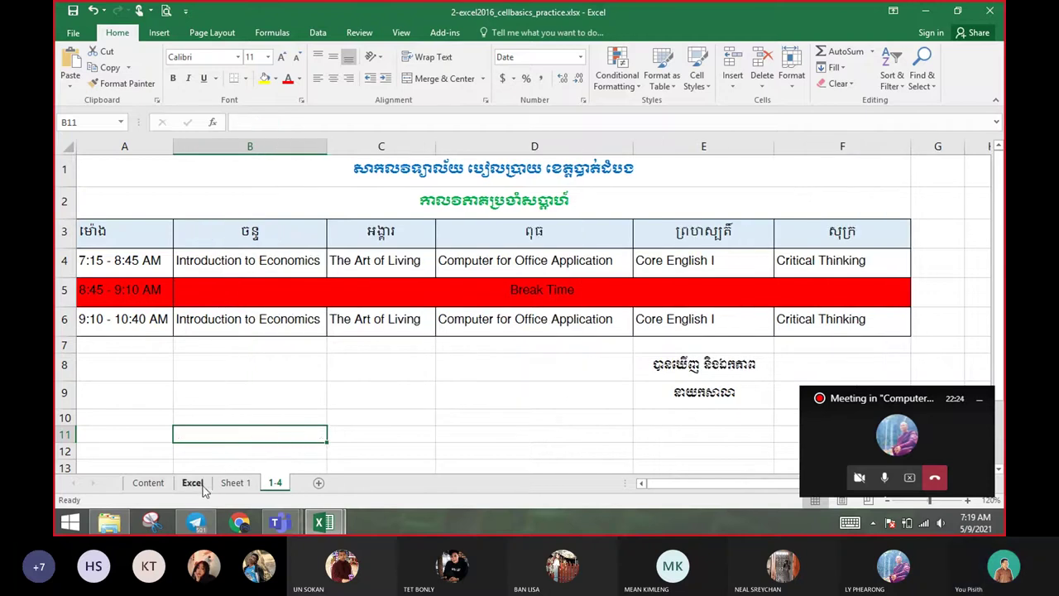
{"action": "left_click", "coordinate": [192, 483]}
{"action": "left_click", "coordinate": [494, 387]}
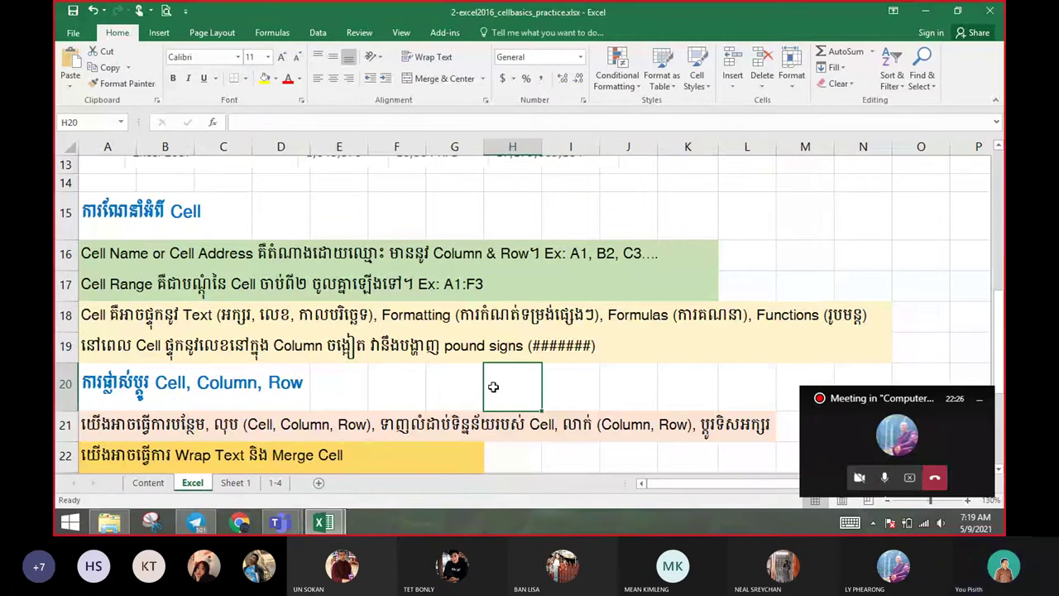
{"action": "scroll", "coordinate": [493, 386], "scroll_direction": "down", "scroll_amount": 1}
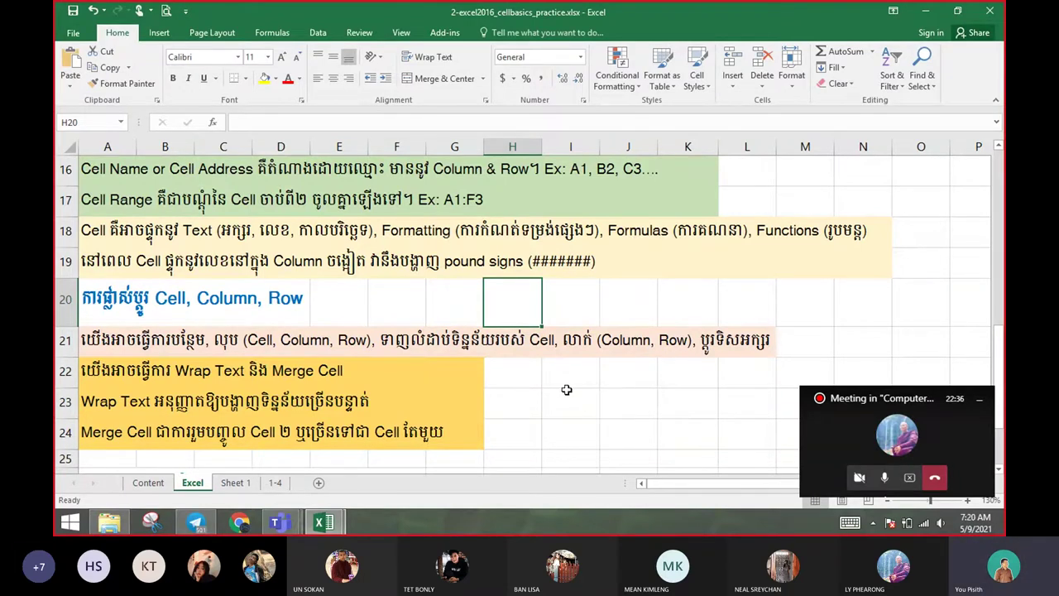
{"action": "left_click_drag", "start_coordinate": [567, 391], "coordinate": [743, 434]}
{"action": "scroll", "coordinate": [712, 414], "scroll_direction": "down", "scroll_amount": 1}
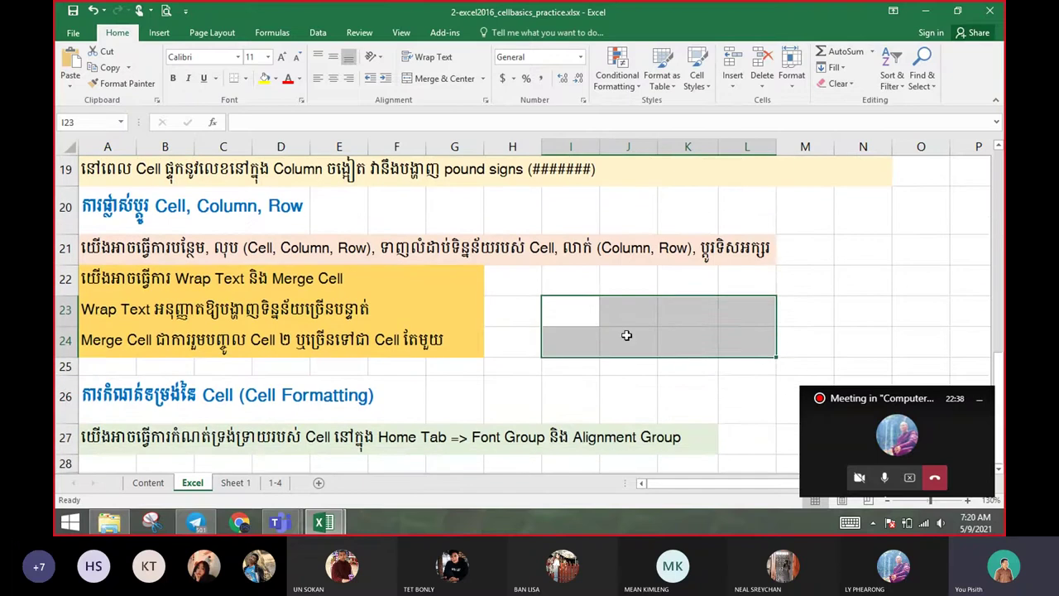
{"action": "left_click", "coordinate": [572, 308]}
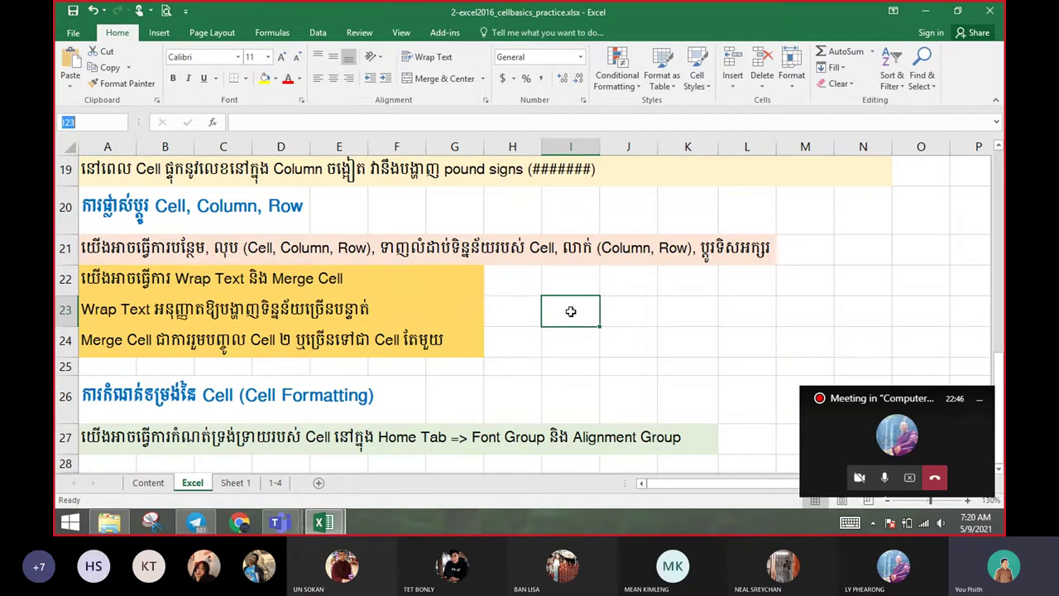
{"action": "mouse_move", "coordinate": [569, 310]}
{"action": "left_mouse_down"}
{"action": "mouse_move", "coordinate": [752, 339]}
{"action": "mouse_move", "coordinate": [752, 363]}
{"action": "left_mouse_up"}
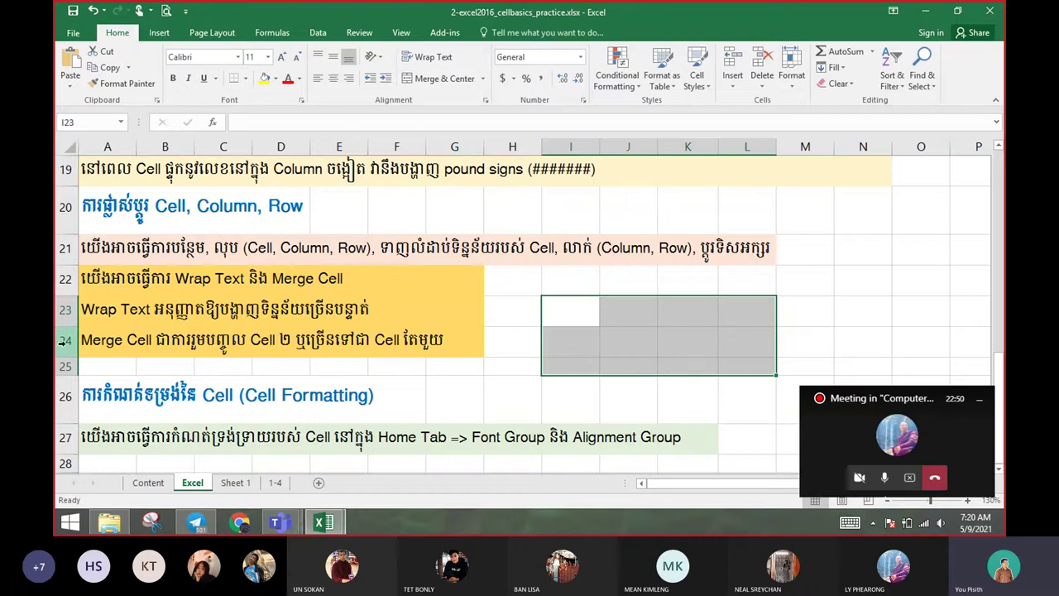
{"action": "left_click", "coordinate": [588, 310]}
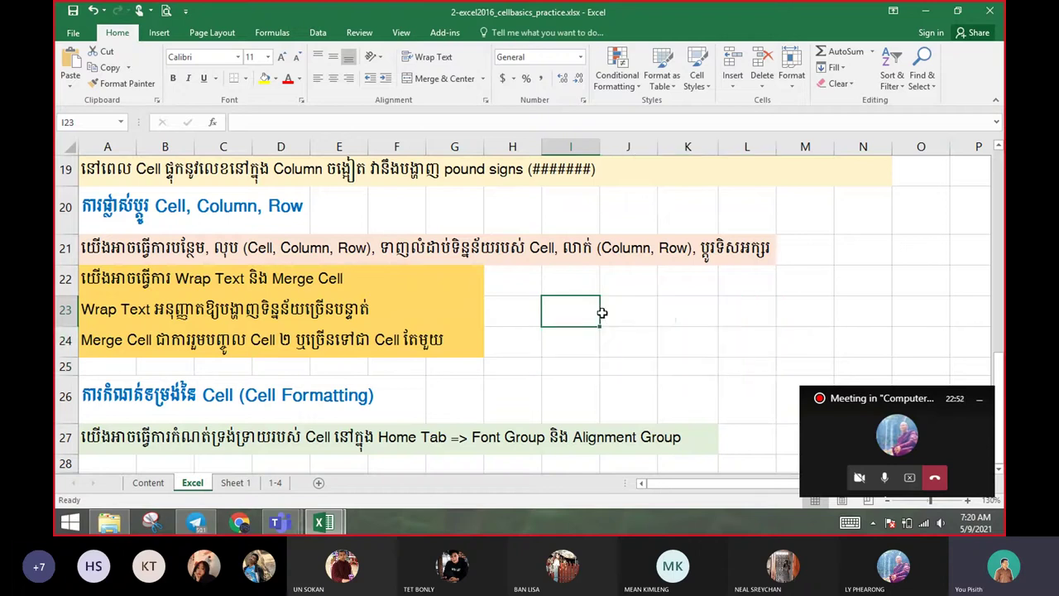
{"action": "type", "text": "I23:L24"}
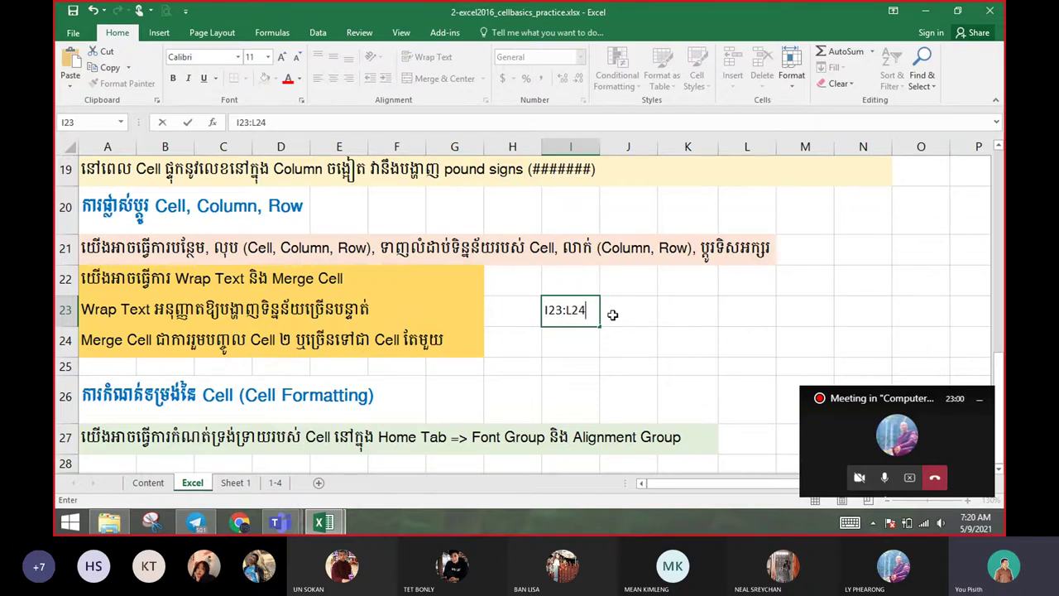
{"action": "left_click", "coordinate": [544, 310]}
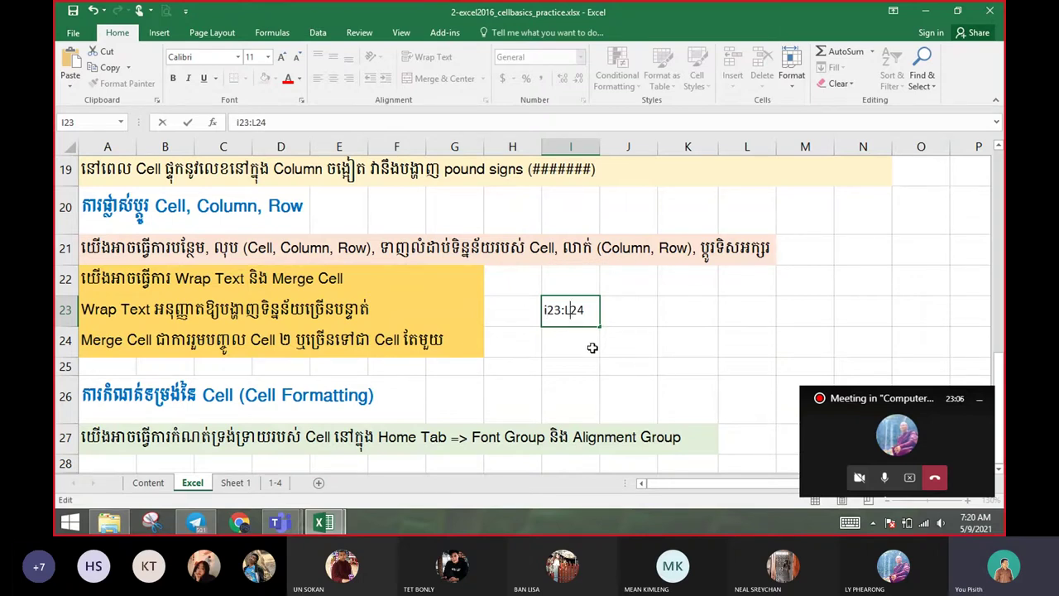
{"action": "key", "text": "BackSpace"}
{"action": "type", "text": "l"}
{"action": "key", "text": "Return"}
{"action": "key", "text": "Up"}
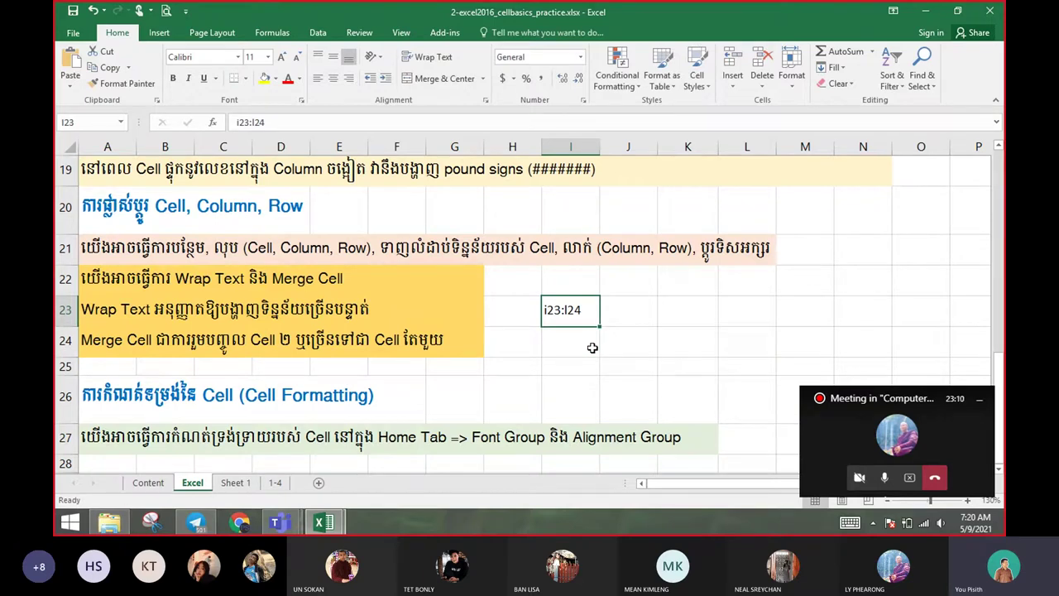
{"action": "key", "text": "Home"}
{"action": "double_click", "coordinate": [550, 311]}
{"action": "type", "text": "="}
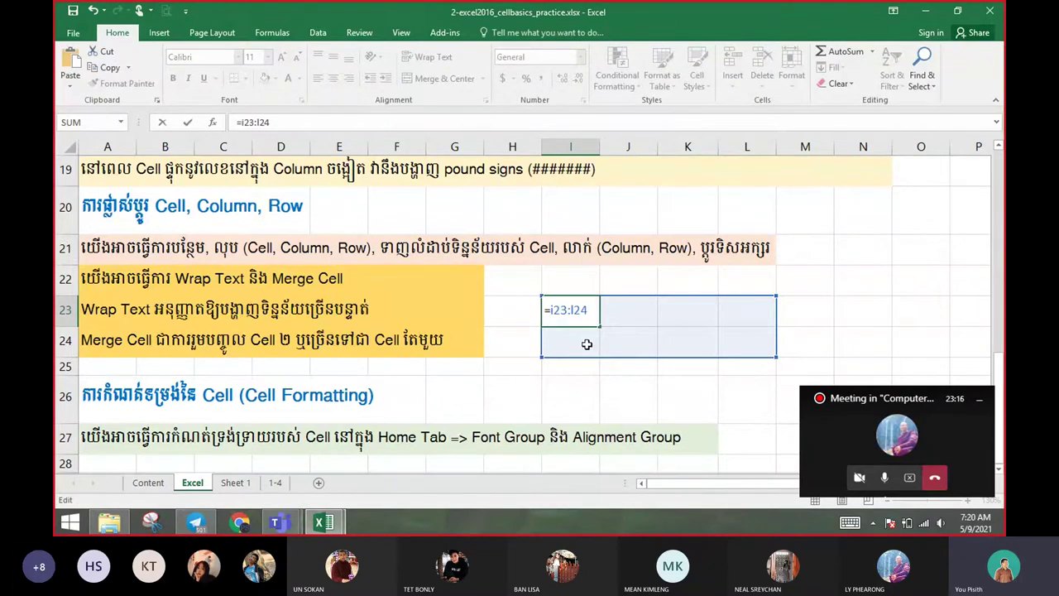
{"action": "left_click", "coordinate": [609, 367]}
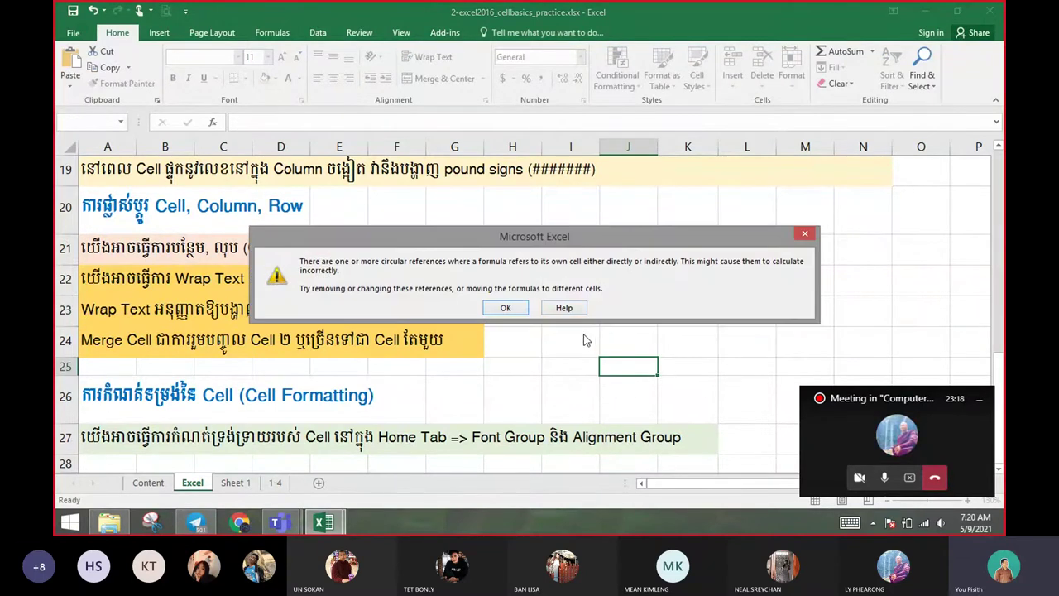
{"action": "left_click", "coordinate": [527, 311]}
{"action": "mouse_move", "coordinate": [584, 312]}
{"action": "left_mouse_down"}
{"action": "mouse_move", "coordinate": [793, 388]}
{"action": "mouse_move", "coordinate": [783, 365]}
{"action": "left_mouse_up"}
{"action": "key", "text": "Delete"}
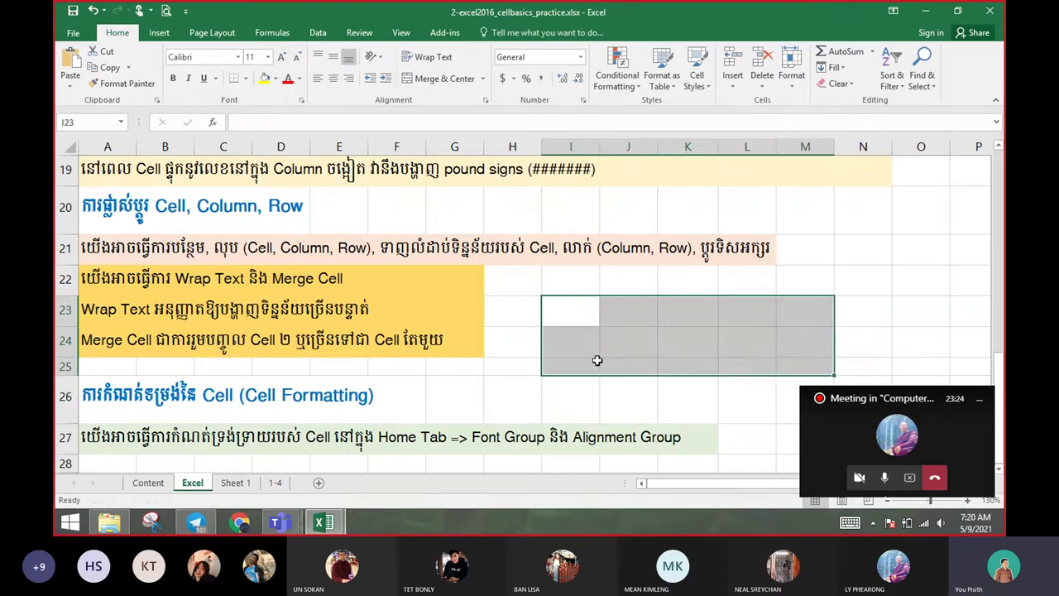
{"action": "left_click", "coordinate": [596, 311]}
{"action": "scroll", "coordinate": [600, 310], "scroll_direction": "down", "scroll_amount": 1}
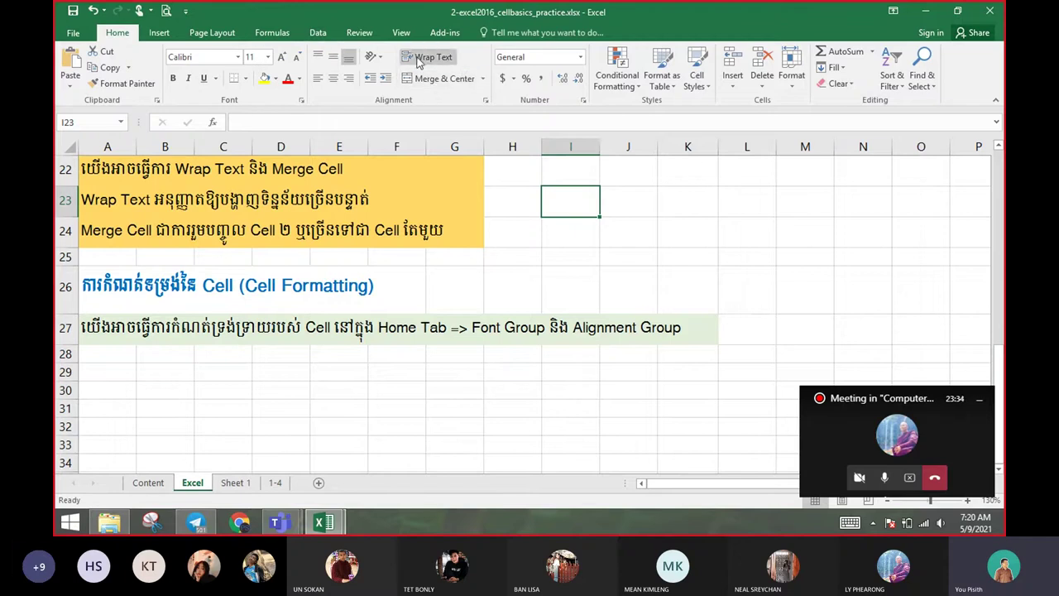
Visit Sheet 1, then select the Wrap Text note and row 24 cells on the Excel sheet.
{"action": "left_click", "coordinate": [235, 487]}
{"action": "left_click", "coordinate": [196, 488]}
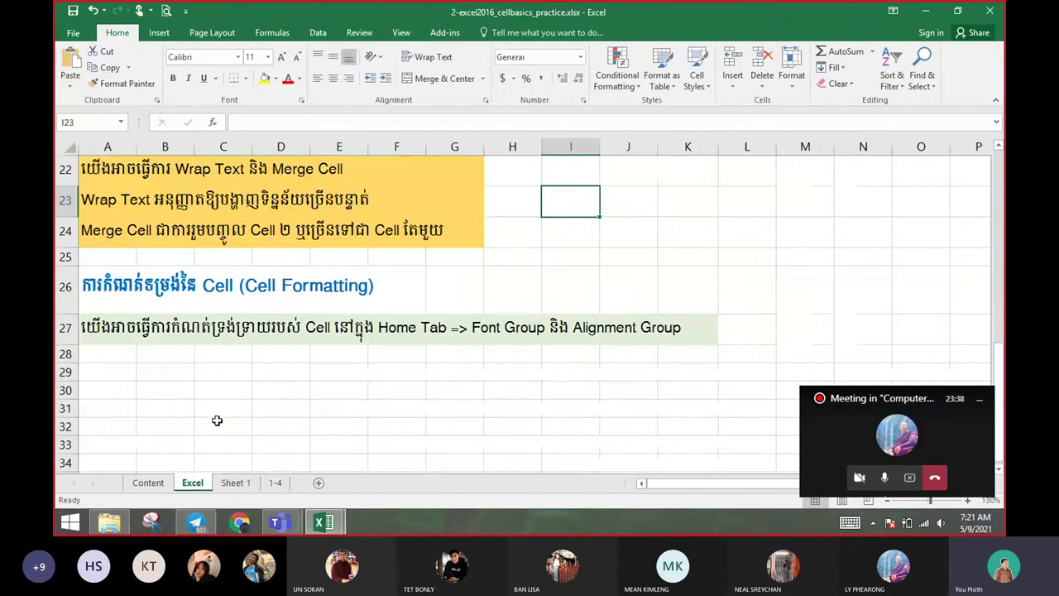
{"action": "scroll", "coordinate": [217, 421], "scroll_direction": "up", "scroll_amount": 1}
{"action": "left_click_drag", "start_coordinate": [120, 307], "coordinate": [307, 308]}
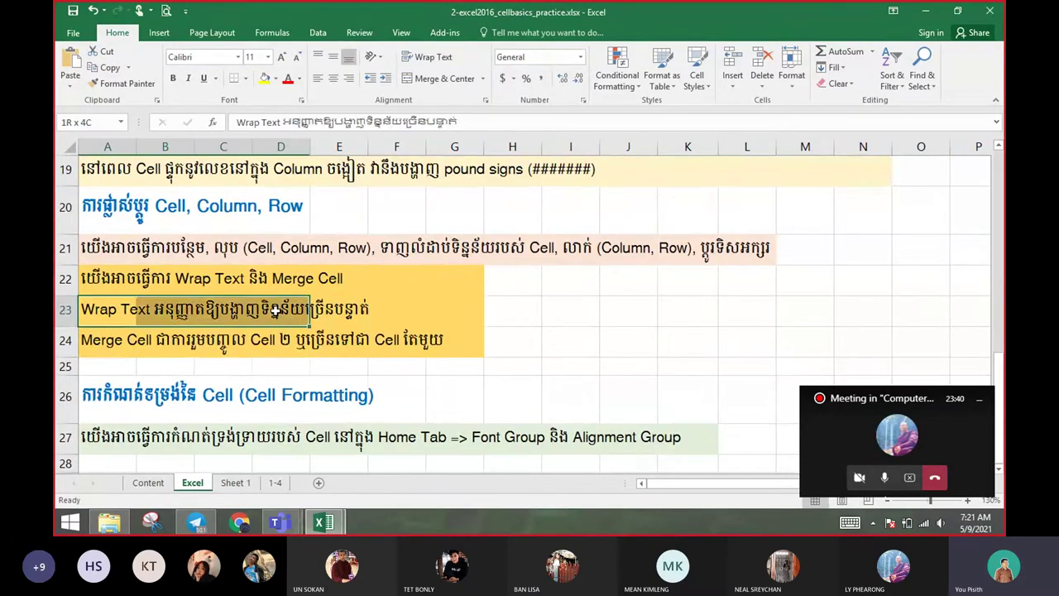
{"action": "left_click_drag", "start_coordinate": [107, 339], "coordinate": [448, 333]}
{"action": "left_click", "coordinate": [448, 333]}
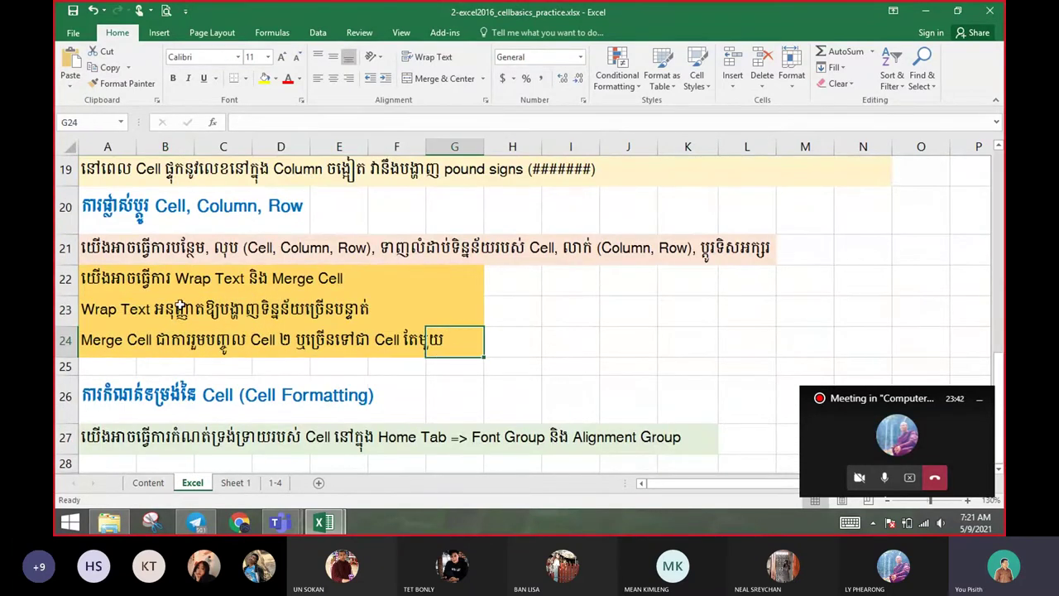
{"action": "left_click", "coordinate": [566, 286]}
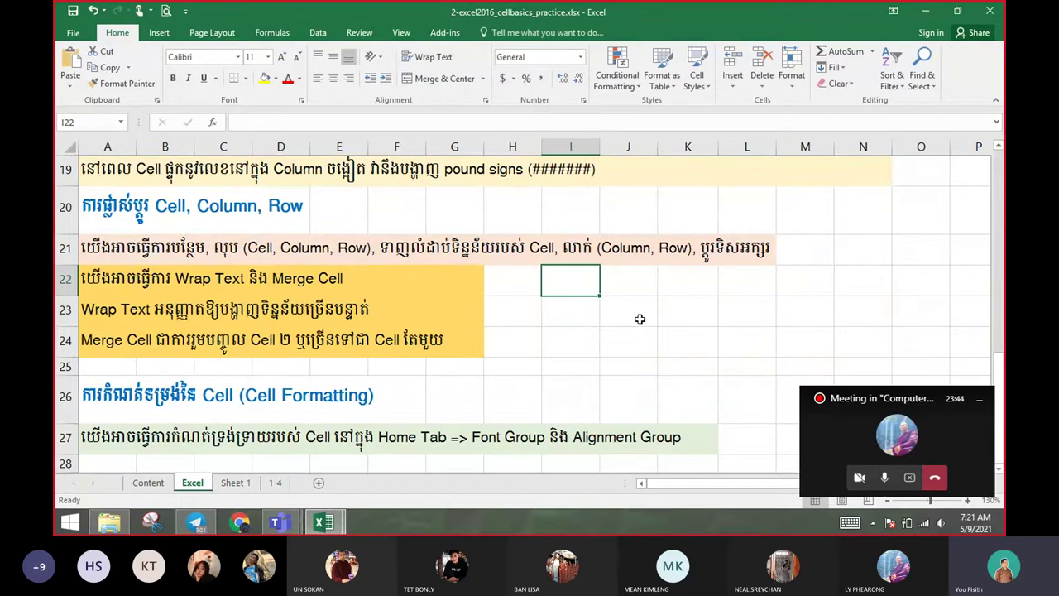
On the 1-4 sheet, select and deselect the timetable A1:F9 several times.
{"action": "left_click", "coordinate": [275, 482]}
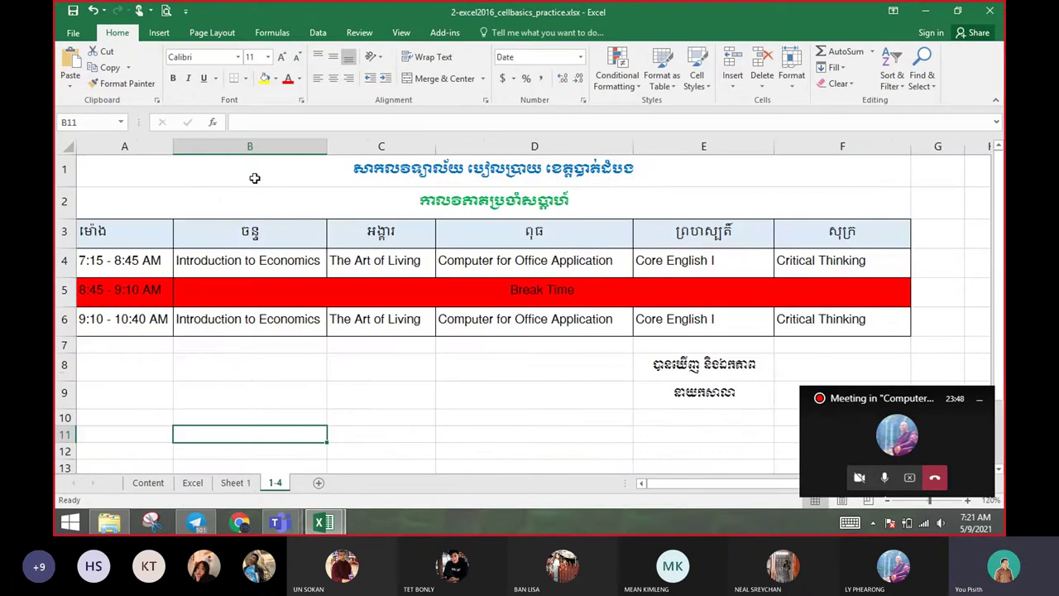
{"action": "left_click_drag", "start_coordinate": [255, 178], "coordinate": [554, 393]}
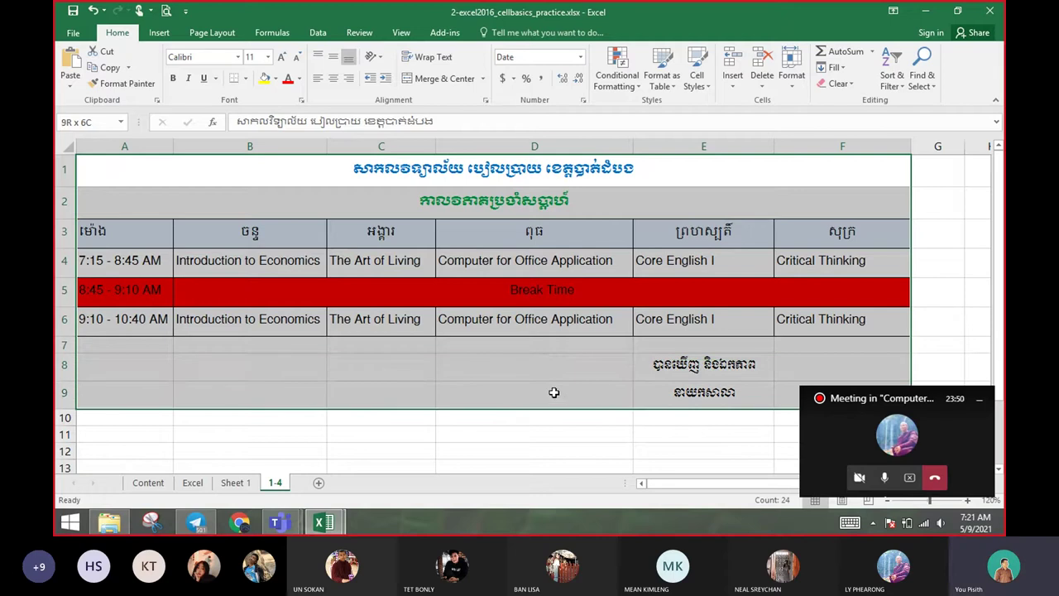
{"action": "mouse_move", "coordinate": [279, 172]}
{"action": "left_mouse_down"}
{"action": "mouse_move", "coordinate": [348, 340]}
{"action": "mouse_move", "coordinate": [397, 393]}
{"action": "left_mouse_up"}
{"action": "left_click", "coordinate": [468, 450]}
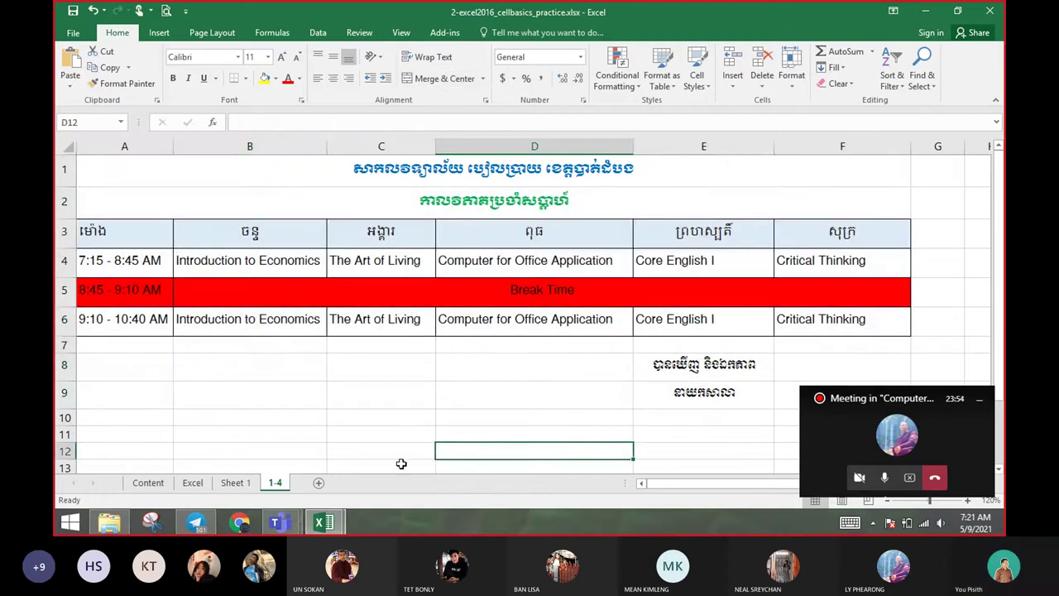
{"action": "left_click_drag", "start_coordinate": [277, 163], "coordinate": [447, 402]}
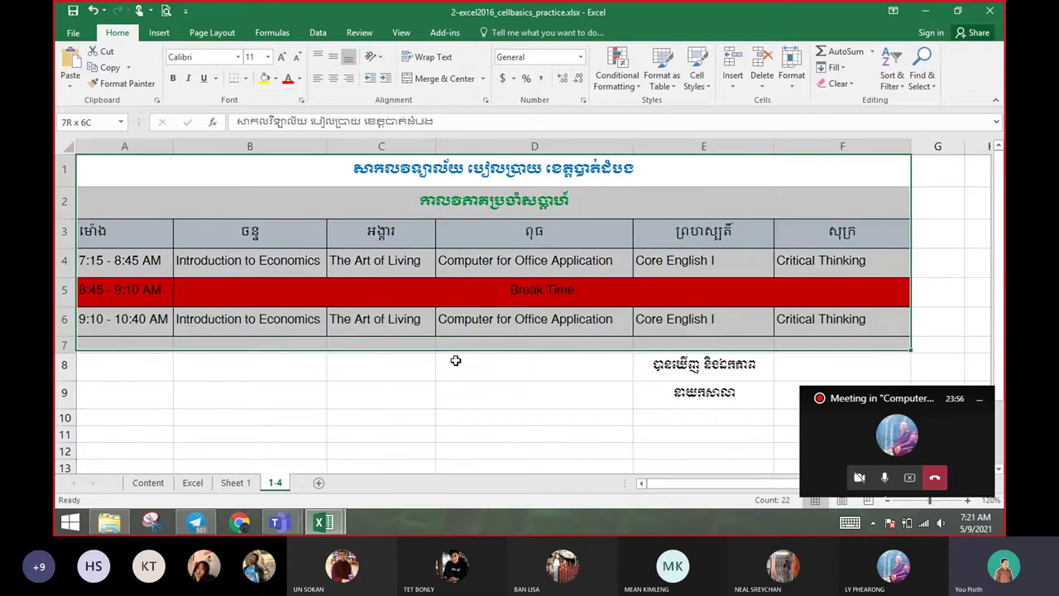
{"action": "left_click", "coordinate": [447, 416]}
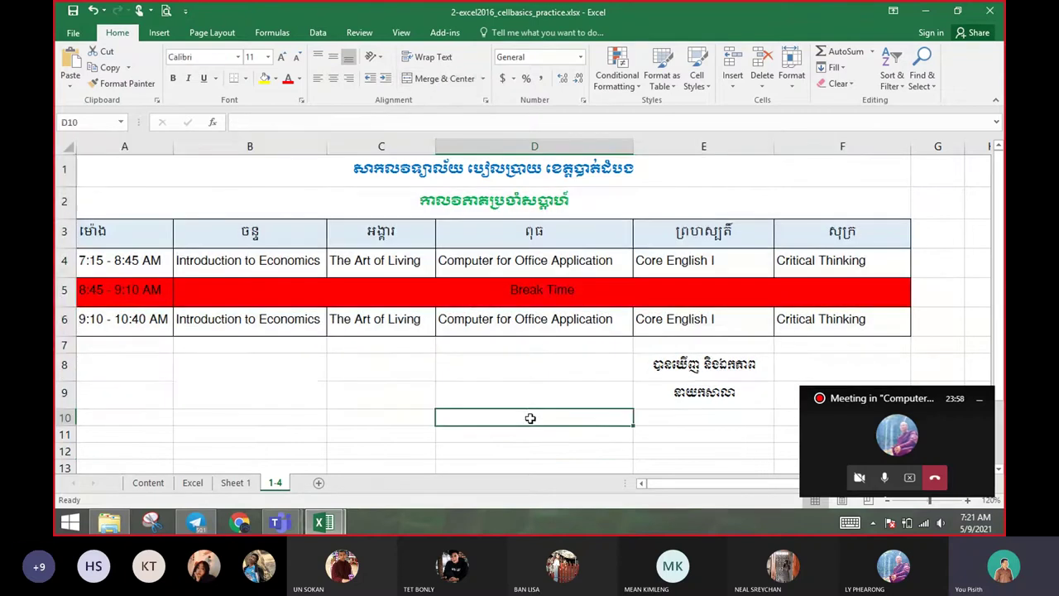
{"action": "left_click_drag", "start_coordinate": [377, 178], "coordinate": [468, 375]}
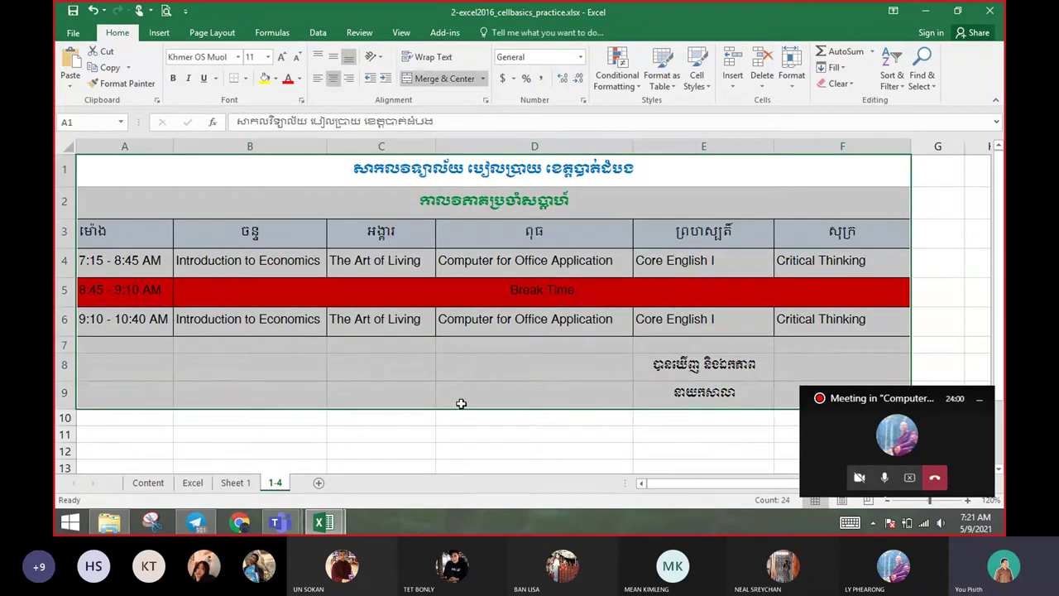
{"action": "left_click", "coordinate": [447, 432]}
{"action": "left_click", "coordinate": [321, 523]}
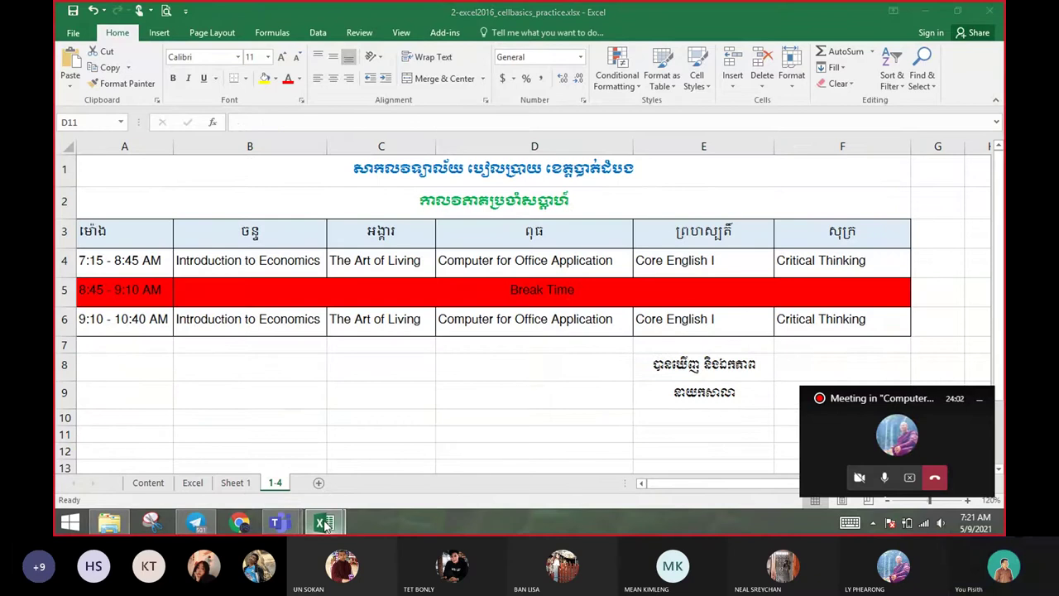
Insert a blank row 1 in the multiple-sheets workbook and complete the A1 heading ending 'Worksheet'.
{"action": "left_click", "coordinate": [395, 454]}
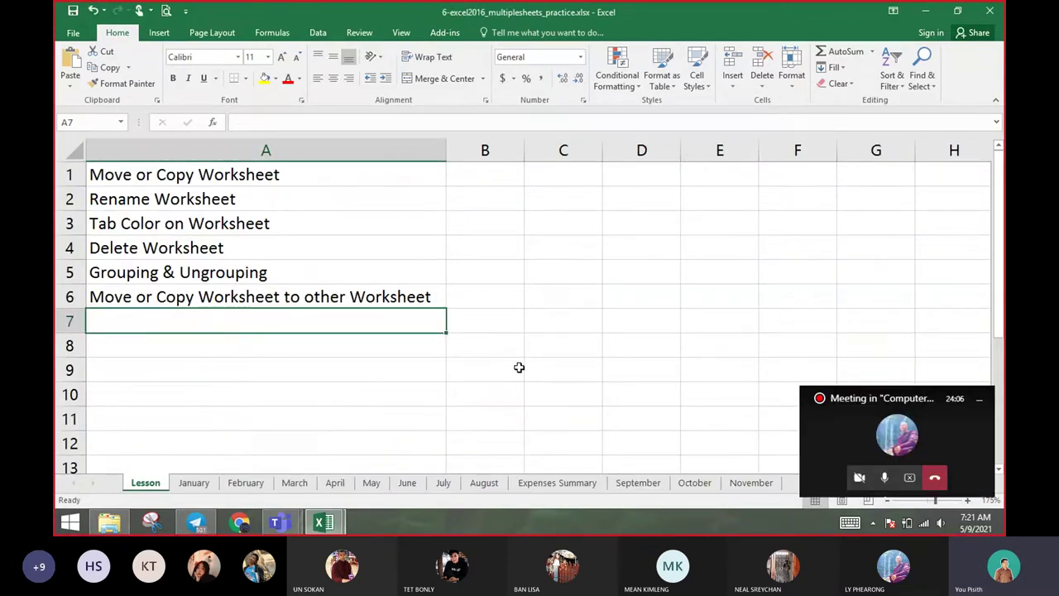
{"action": "right_click", "coordinate": [74, 176]}
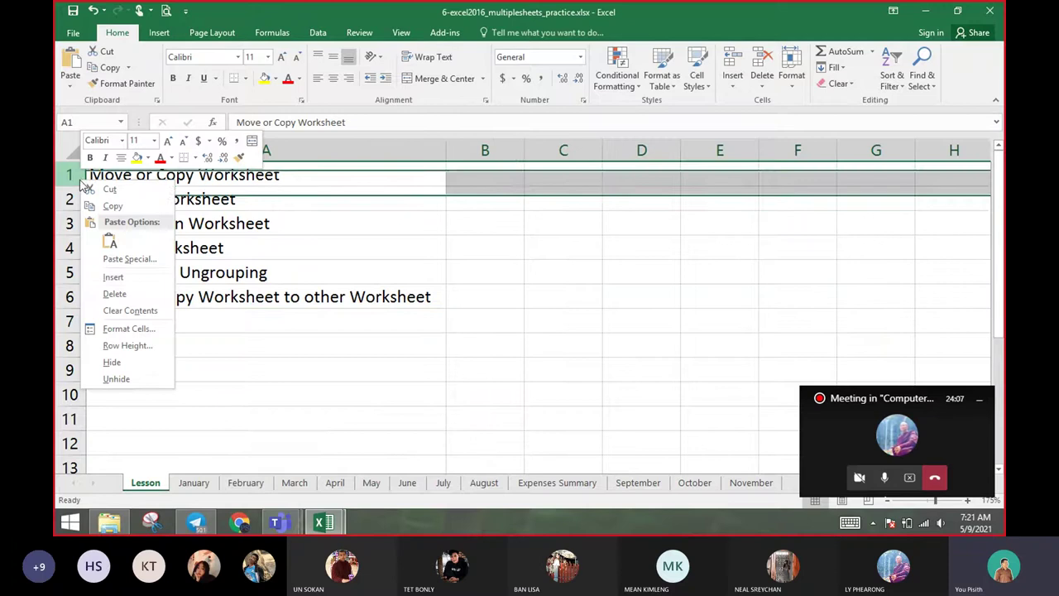
{"action": "left_click", "coordinate": [114, 277]}
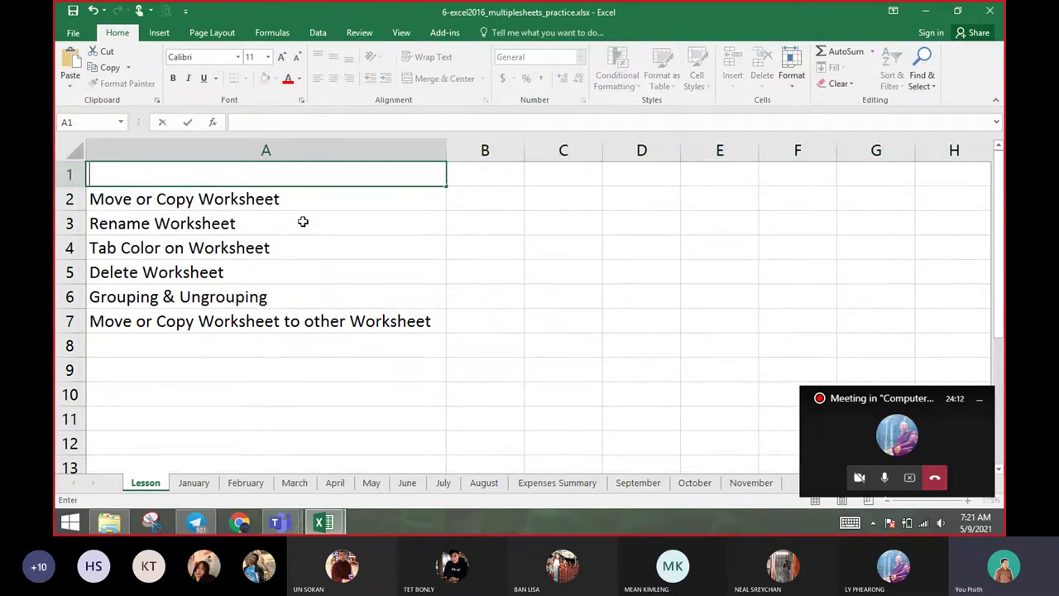
{"action": "type", "text": "ប្រើប"}
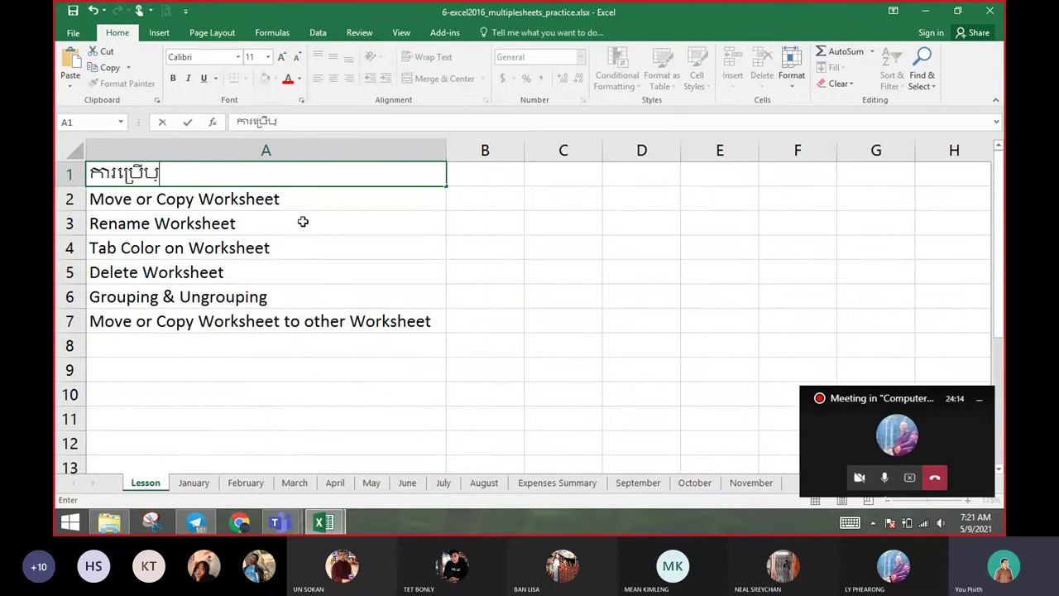
{"action": "type", "text": "្រាស់Wo"}
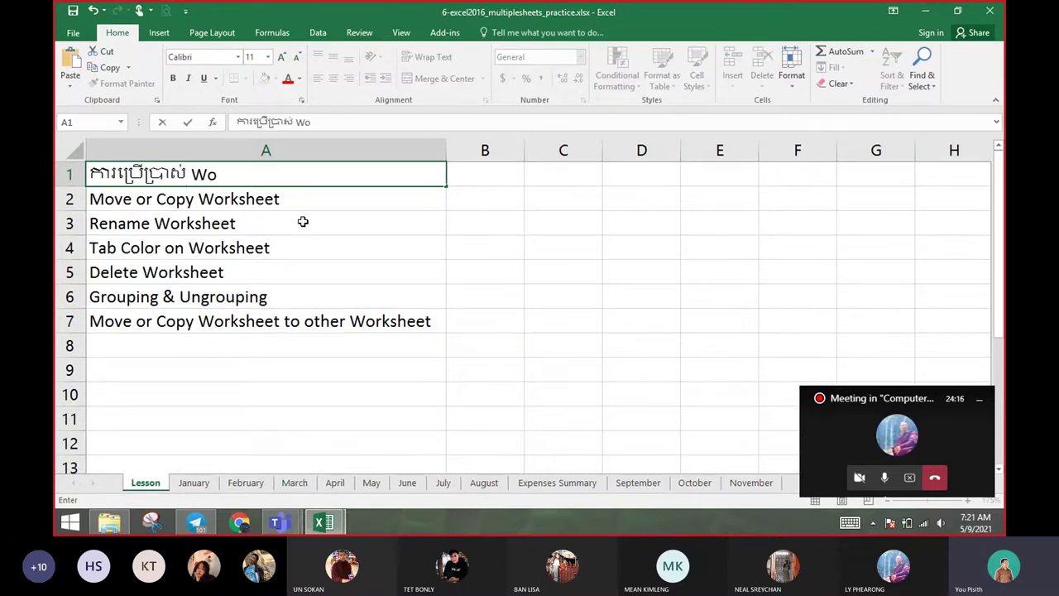
{"action": "type", "text": "rksheet"}
{"action": "key", "text": "Return"}
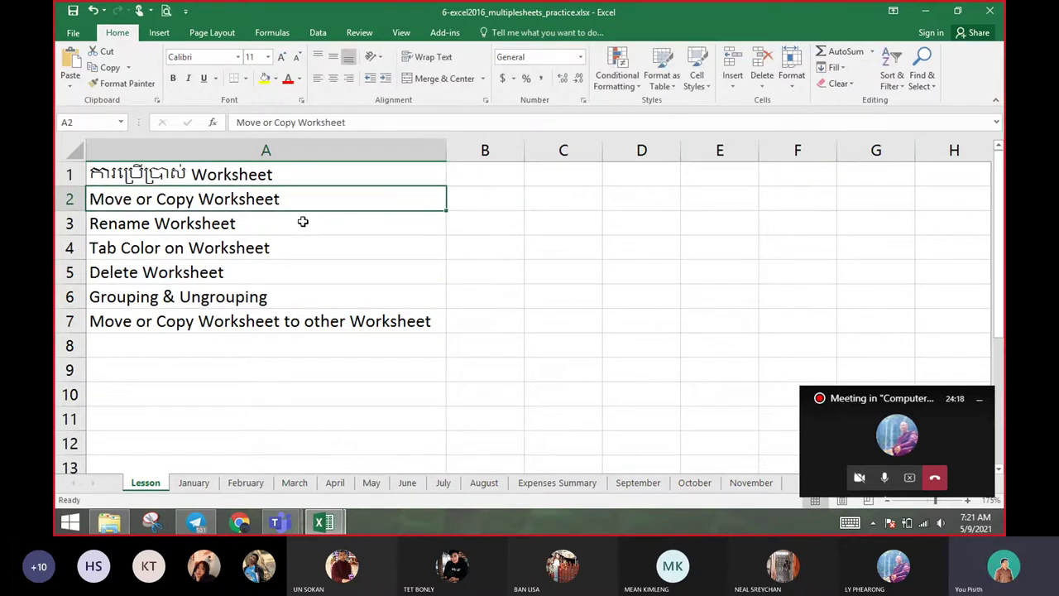
Give cell A1 a yellow fill.
{"action": "left_click", "coordinate": [281, 174]}
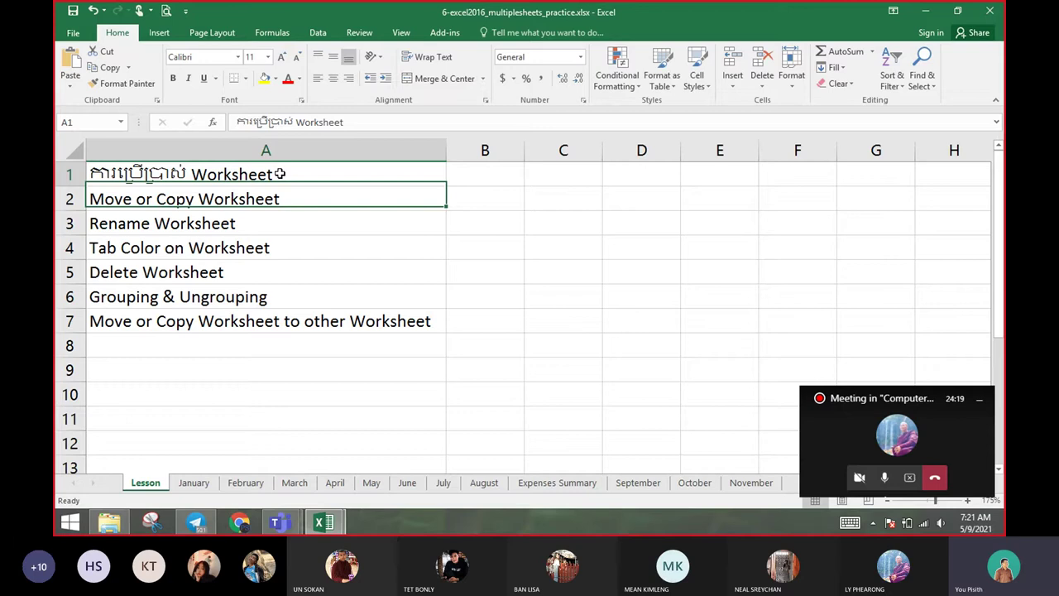
{"action": "left_click", "coordinate": [264, 78]}
{"action": "left_click", "coordinate": [264, 346]}
{"action": "key", "text": "Down"}
{"action": "key", "text": "Down"}
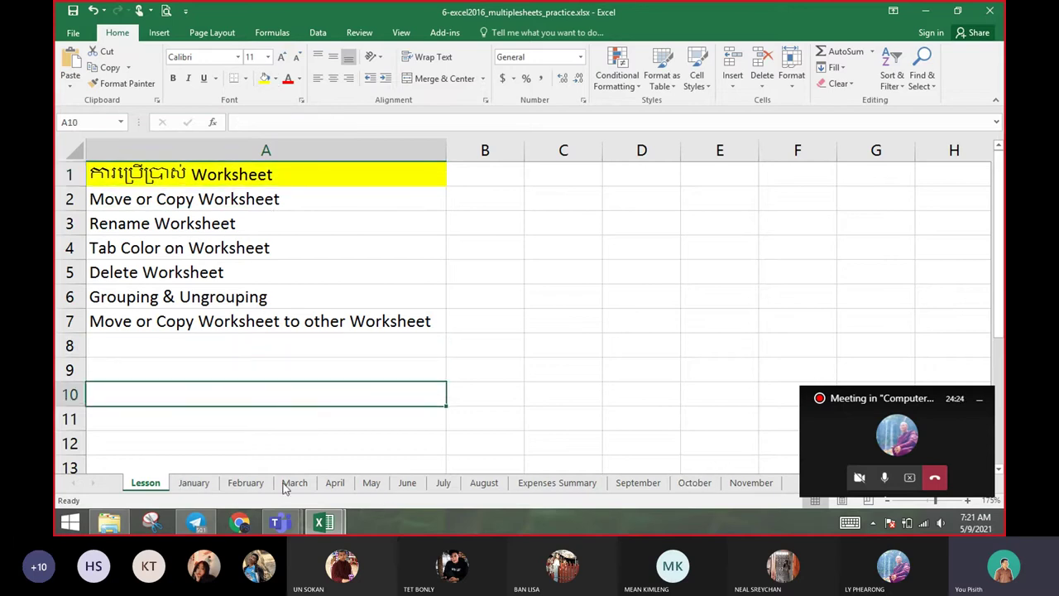
{"action": "left_click_drag", "start_coordinate": [885, 424], "coordinate": [903, 388]}
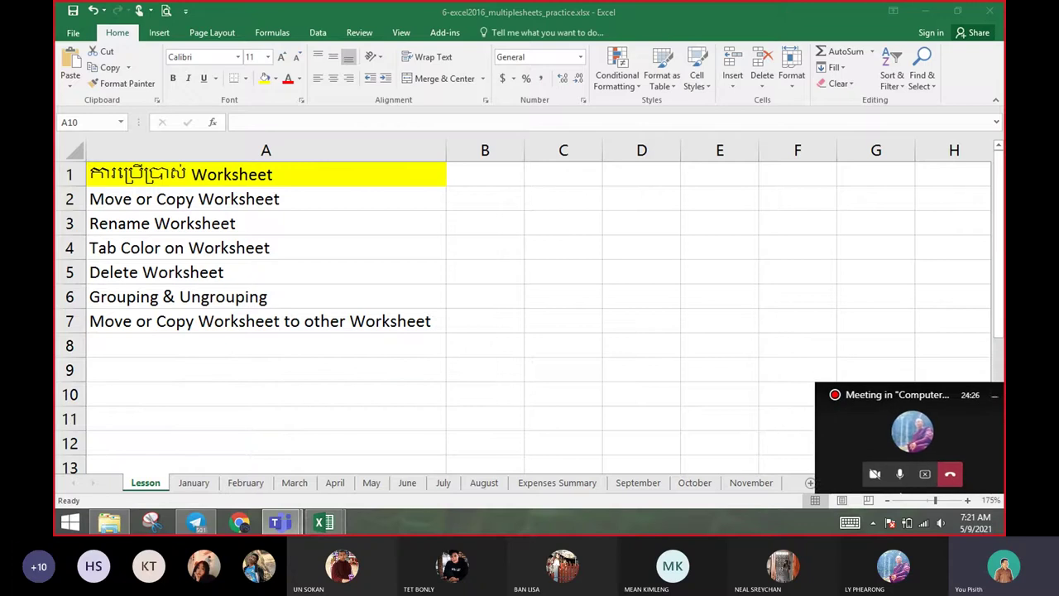
{"action": "mouse_move", "coordinate": [323, 522]}
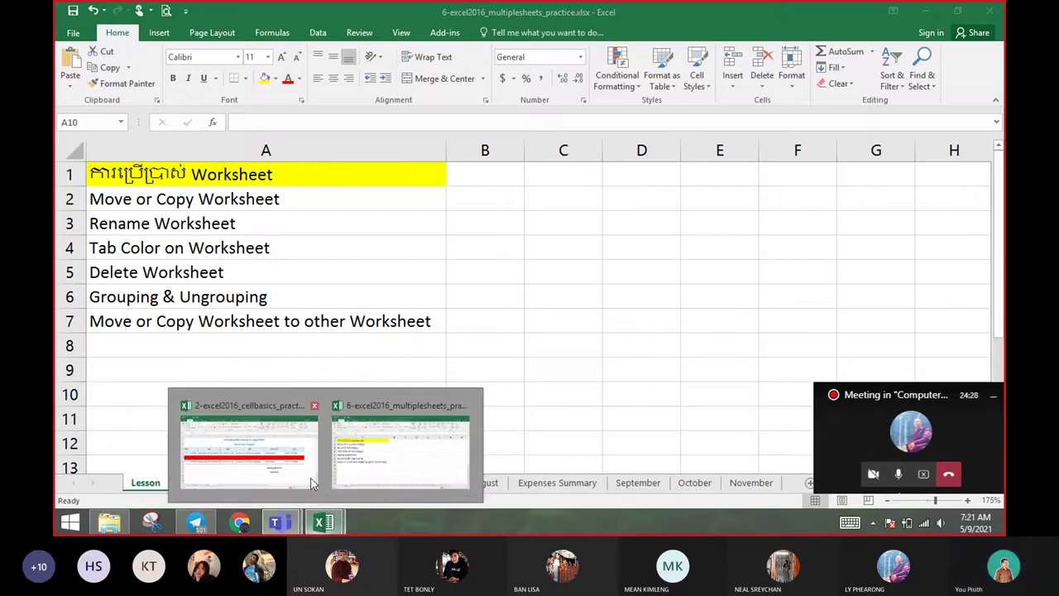
Save and close the cell-basics workbook and create a new blank Book1.
{"action": "left_click", "coordinate": [315, 406]}
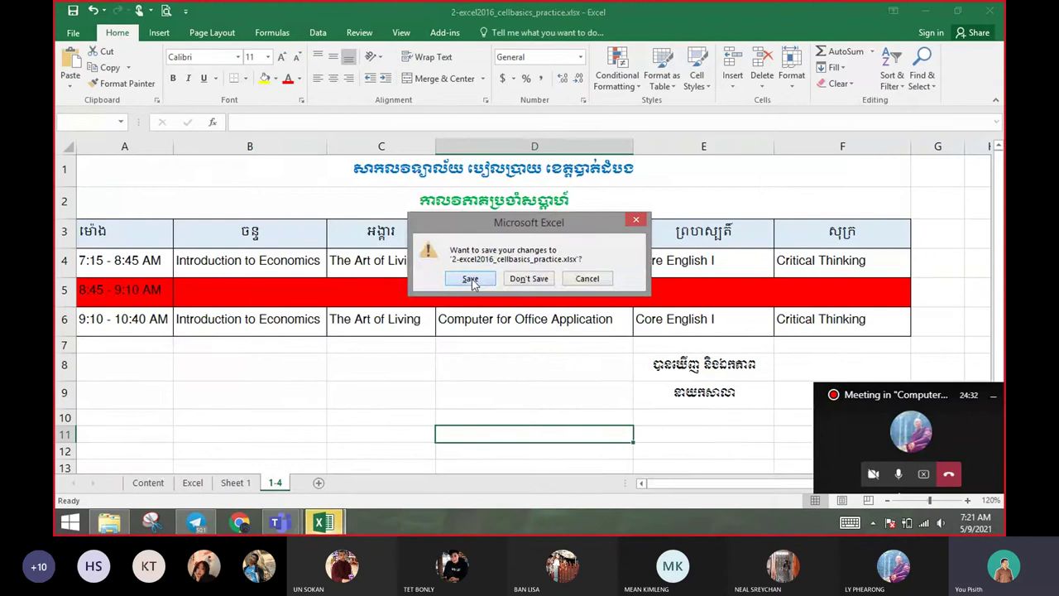
{"action": "left_click", "coordinate": [470, 279]}
{"action": "left_click", "coordinate": [73, 33]}
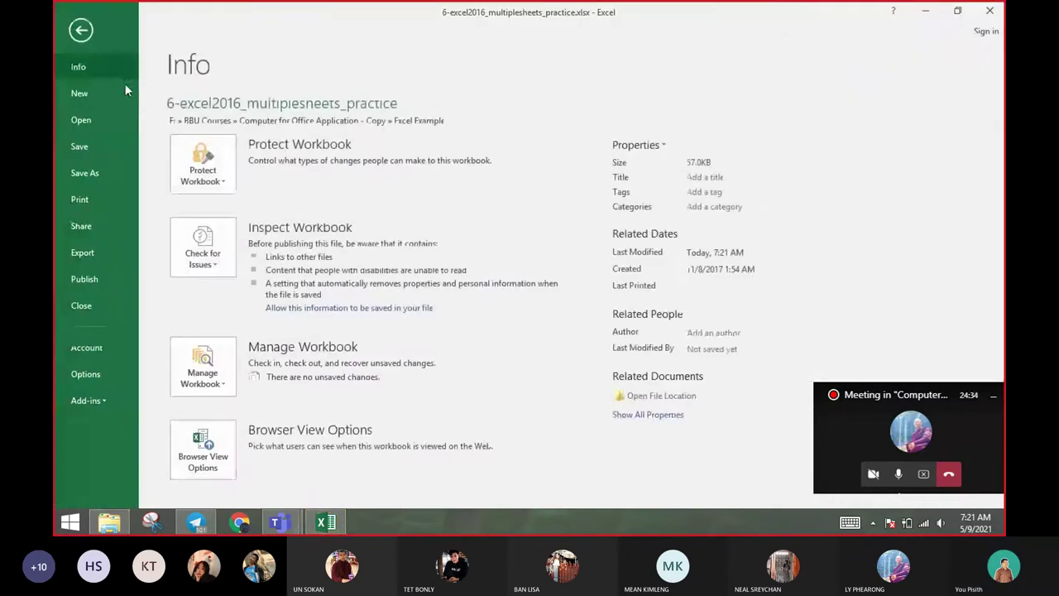
{"action": "left_click", "coordinate": [103, 92]}
{"action": "key", "text": "Escape"}
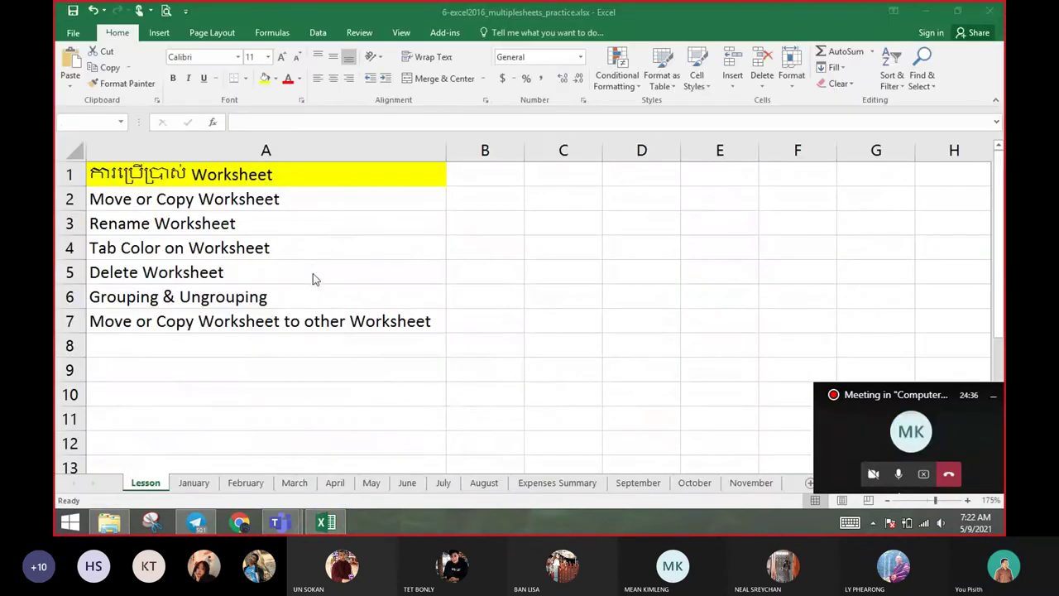
{"action": "left_click", "coordinate": [237, 300]}
{"action": "left_click", "coordinate": [162, 242]}
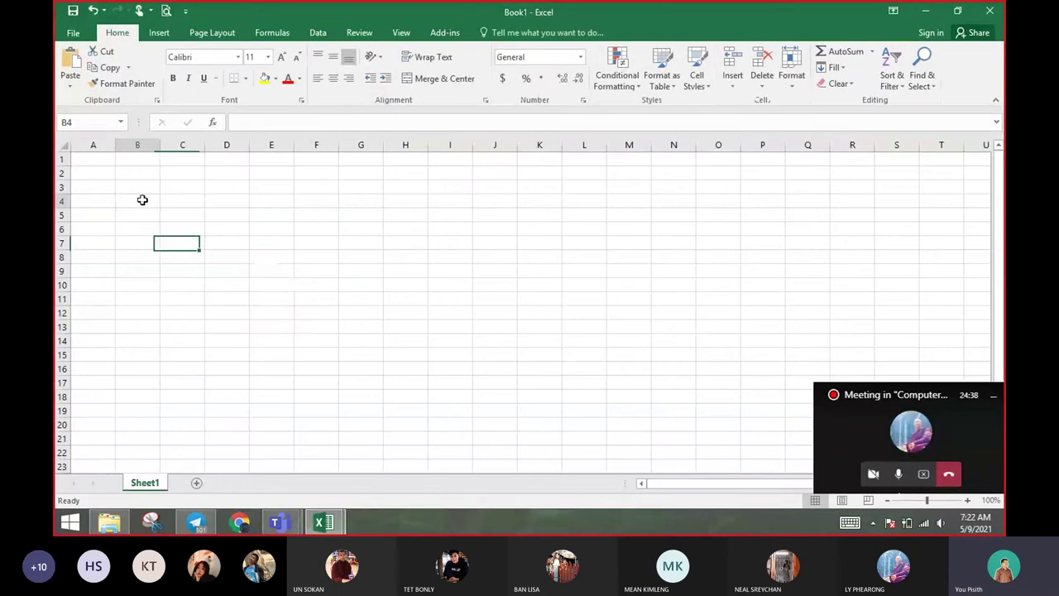
{"action": "left_click", "coordinate": [142, 200]}
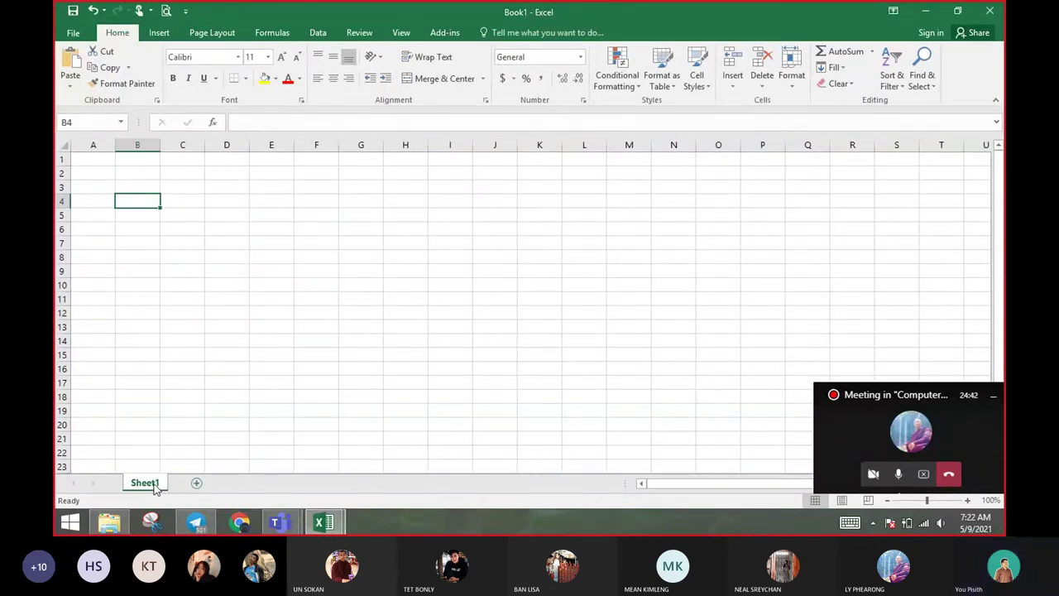
Switch back to the multiple-sheets workbook and select the lesson topics in A2:A7.
{"action": "left_click", "coordinate": [324, 523]}
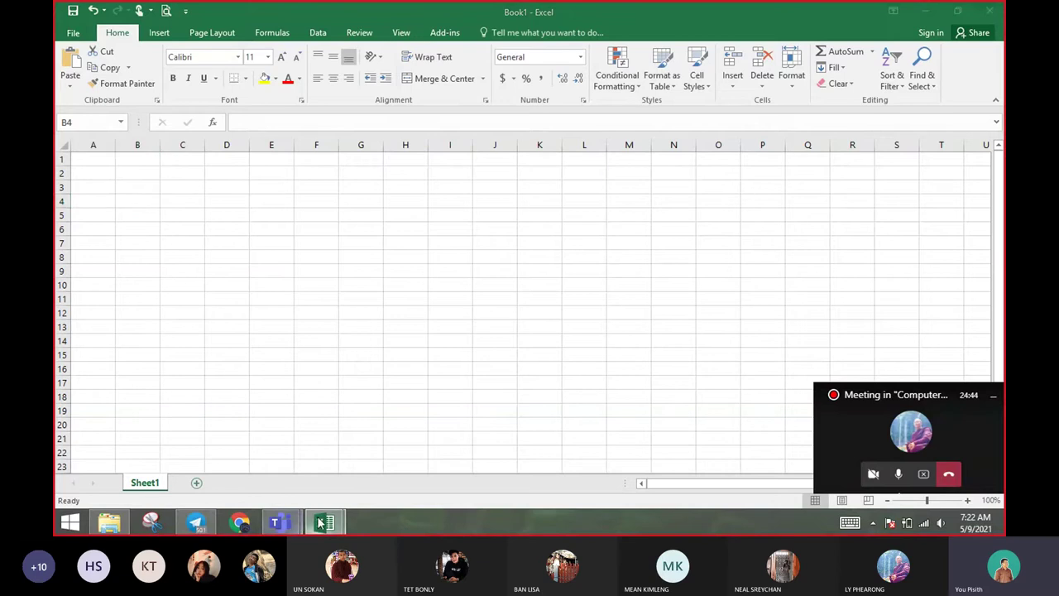
{"action": "left_click", "coordinate": [303, 445]}
{"action": "left_click_drag", "start_coordinate": [303, 199], "coordinate": [293, 332]}
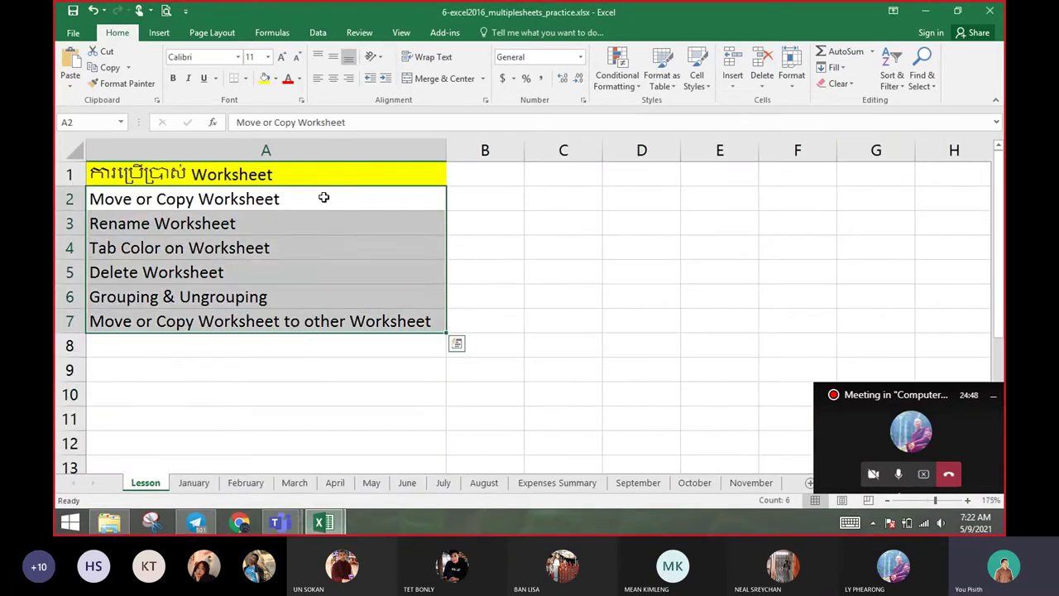
{"action": "mouse_move", "coordinate": [324, 197]}
{"action": "left_mouse_down"}
{"action": "mouse_move", "coordinate": [325, 216]}
{"action": "mouse_move", "coordinate": [206, 195]}
{"action": "left_mouse_up"}
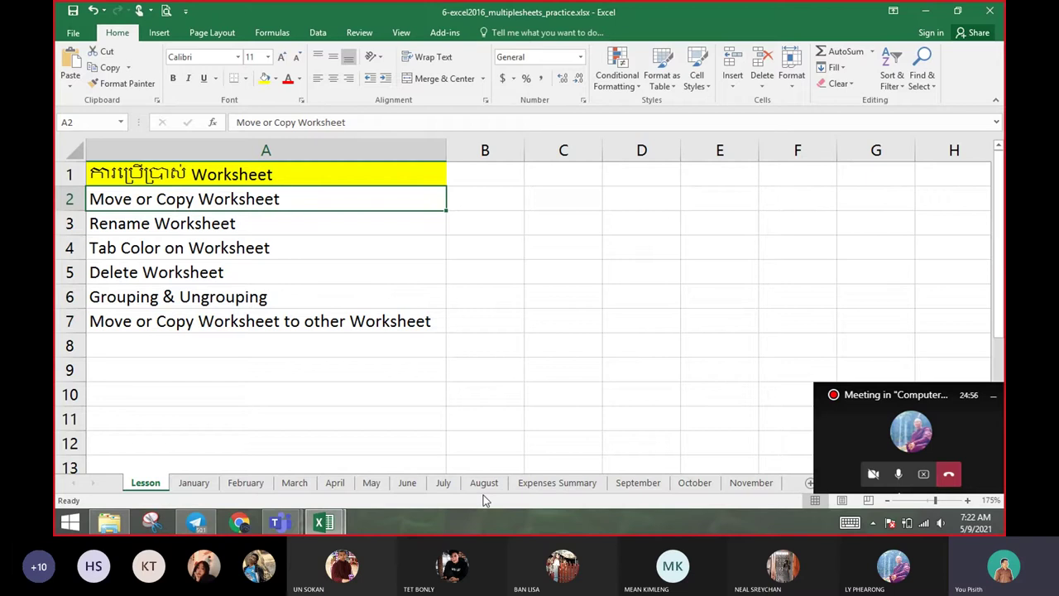
{"action": "left_click", "coordinate": [216, 232]}
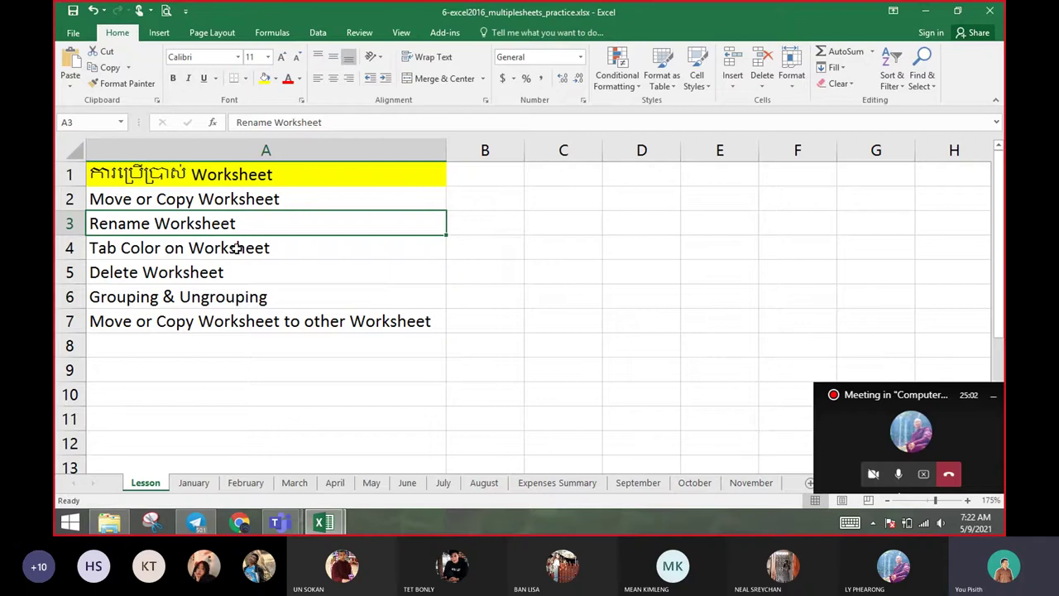
{"action": "left_click", "coordinate": [283, 263]}
{"action": "left_click", "coordinate": [265, 253]}
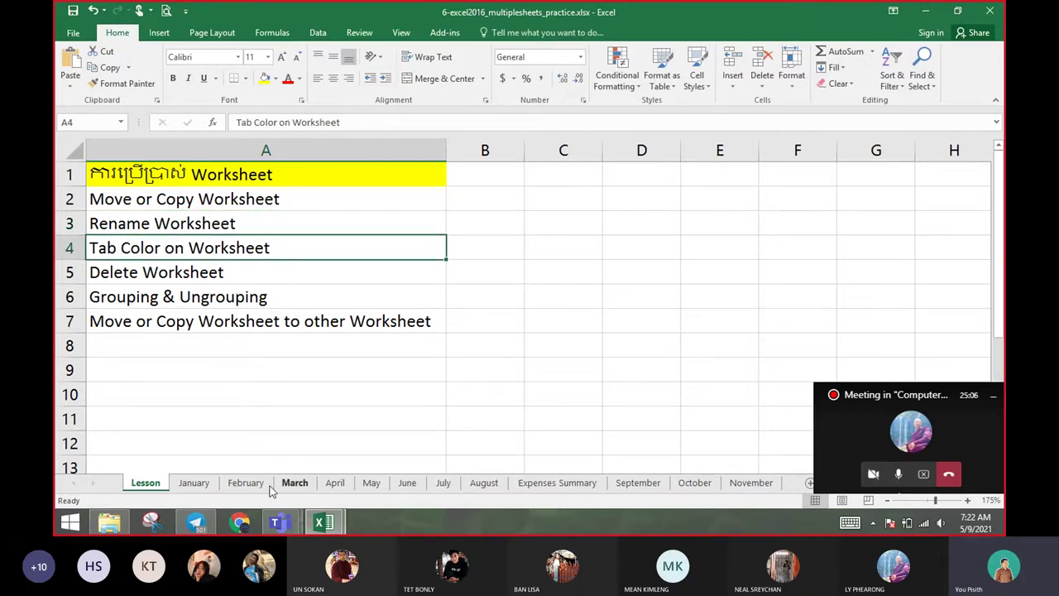
{"action": "left_click", "coordinate": [281, 278]}
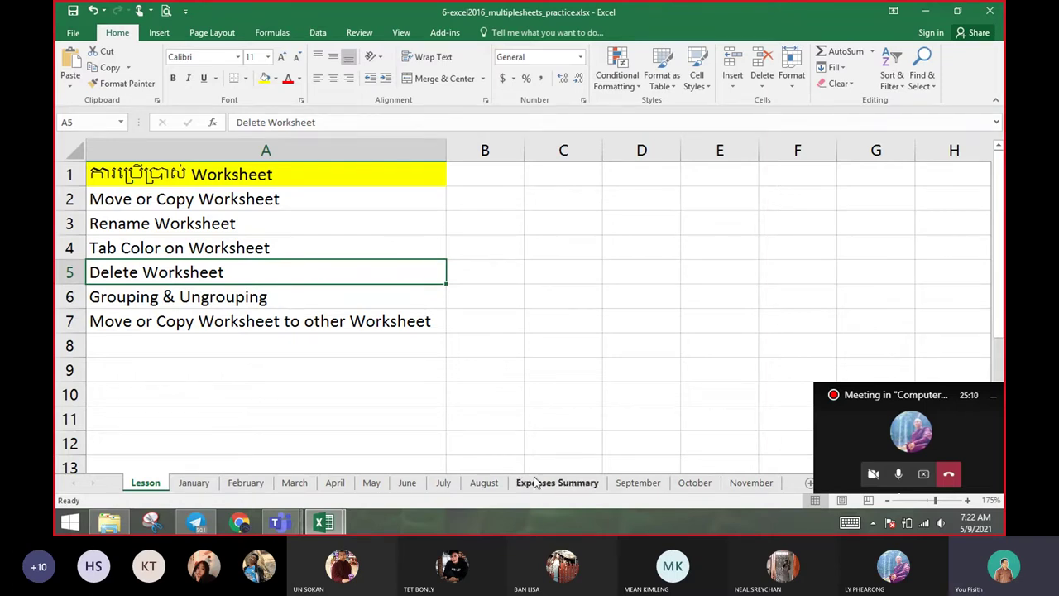
{"action": "left_click", "coordinate": [317, 302]}
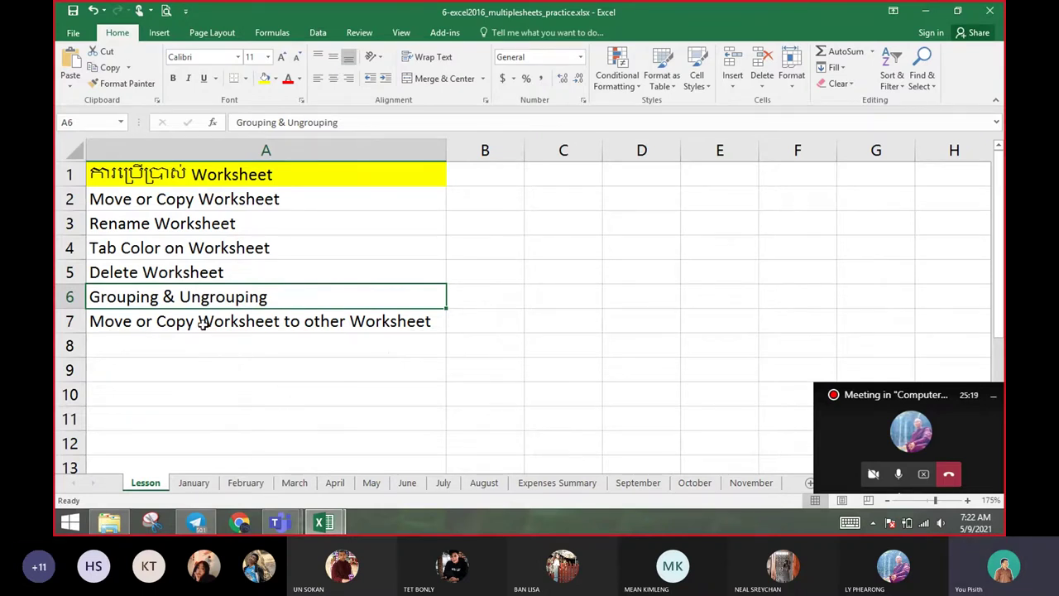
{"action": "left_click", "coordinate": [402, 320]}
{"action": "left_click", "coordinate": [392, 296]}
{"action": "left_click", "coordinate": [397, 321]}
{"action": "left_click", "coordinate": [389, 298]}
{"action": "left_click", "coordinate": [368, 323]}
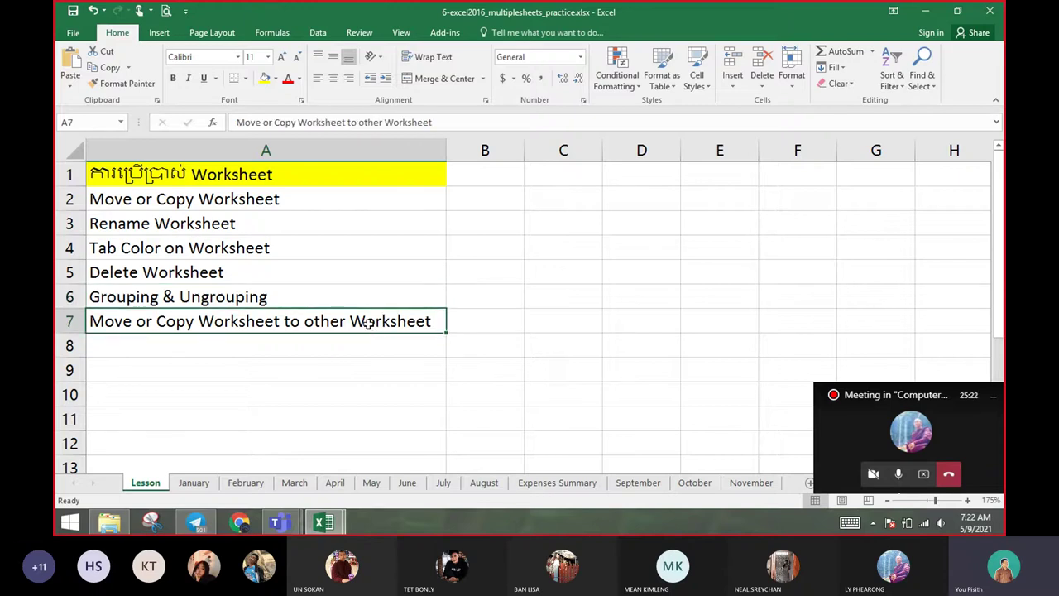
{"action": "left_click", "coordinate": [359, 298]}
{"action": "left_click", "coordinate": [357, 324]}
{"action": "left_click", "coordinate": [241, 369]}
{"action": "left_click", "coordinate": [255, 325]}
Replace the final word 'Worksheet' in A7 with 'Workbook'.
{"action": "left_click", "coordinate": [427, 354]}
{"action": "left_click", "coordinate": [402, 326]}
{"action": "double_click", "coordinate": [403, 325]}
{"action": "double_click", "coordinate": [402, 325]}
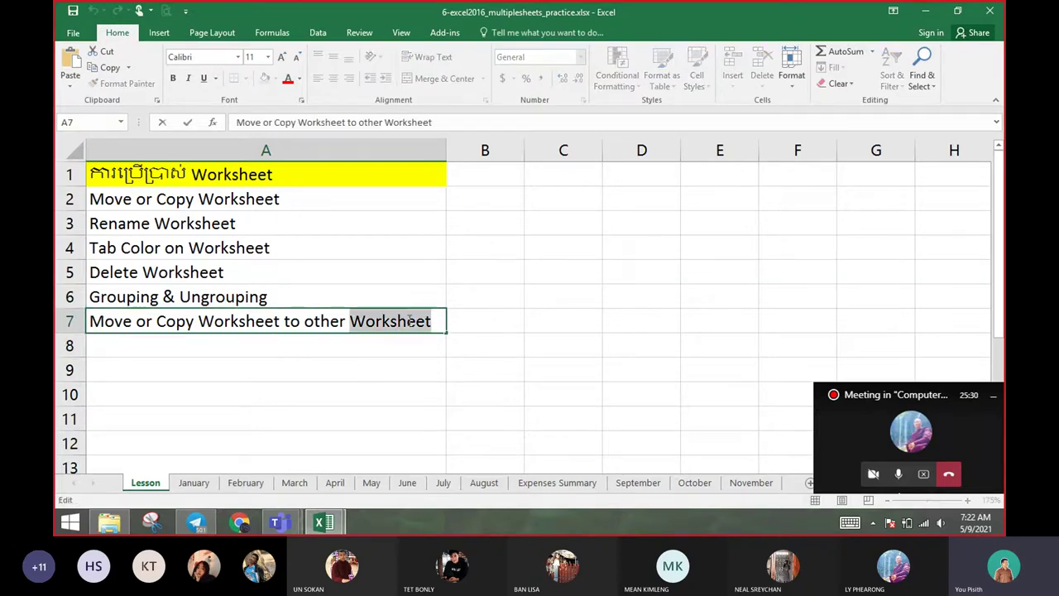
{"action": "type", "text": "B"}
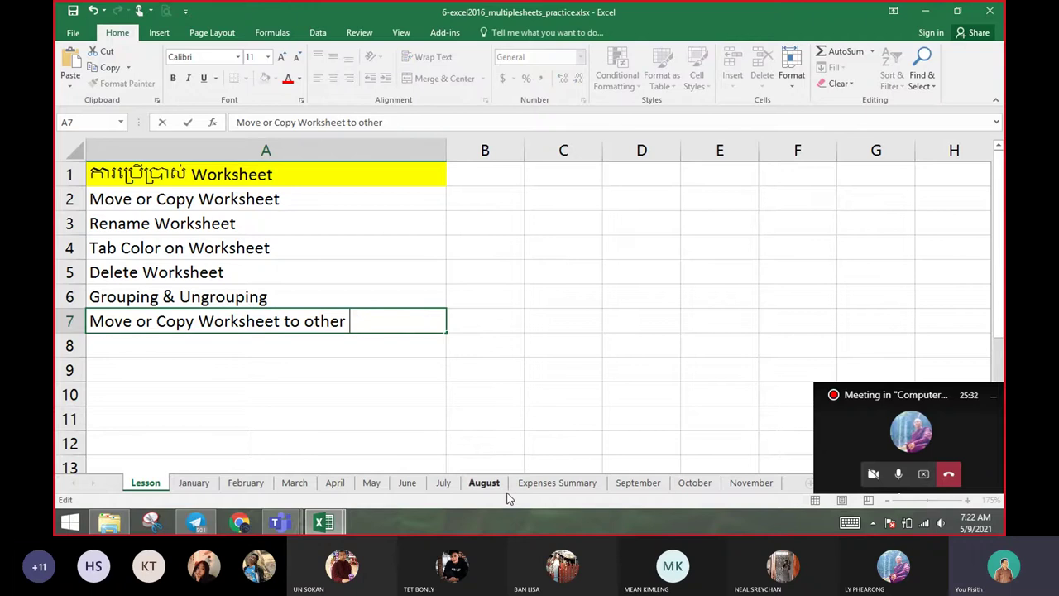
{"action": "type", "text": "Work"}
{"action": "key", "text": "BackSpace"}
{"action": "type", "text": "book"}
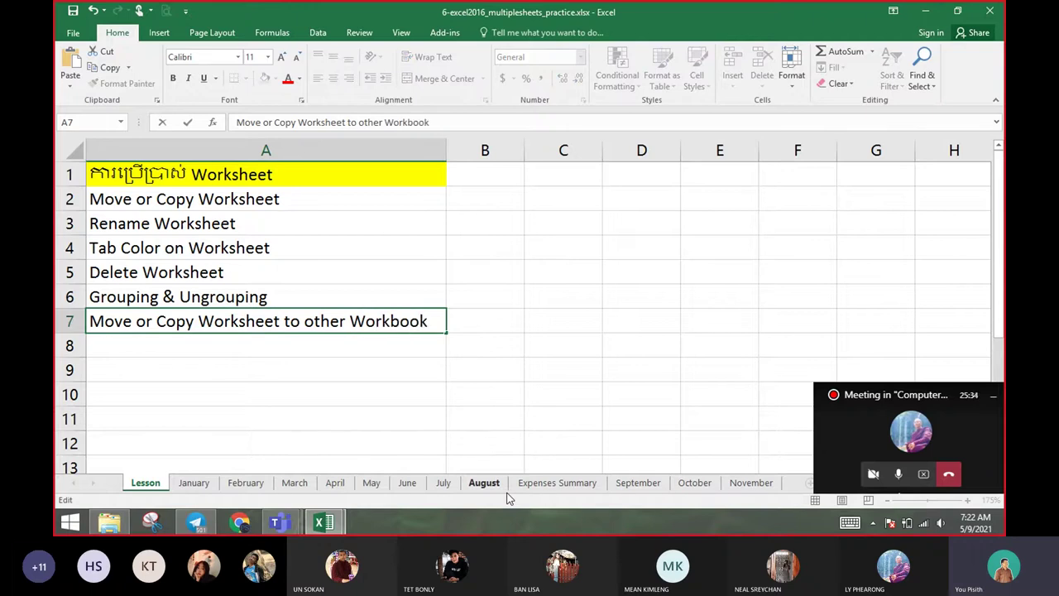
{"action": "key", "text": "Return"}
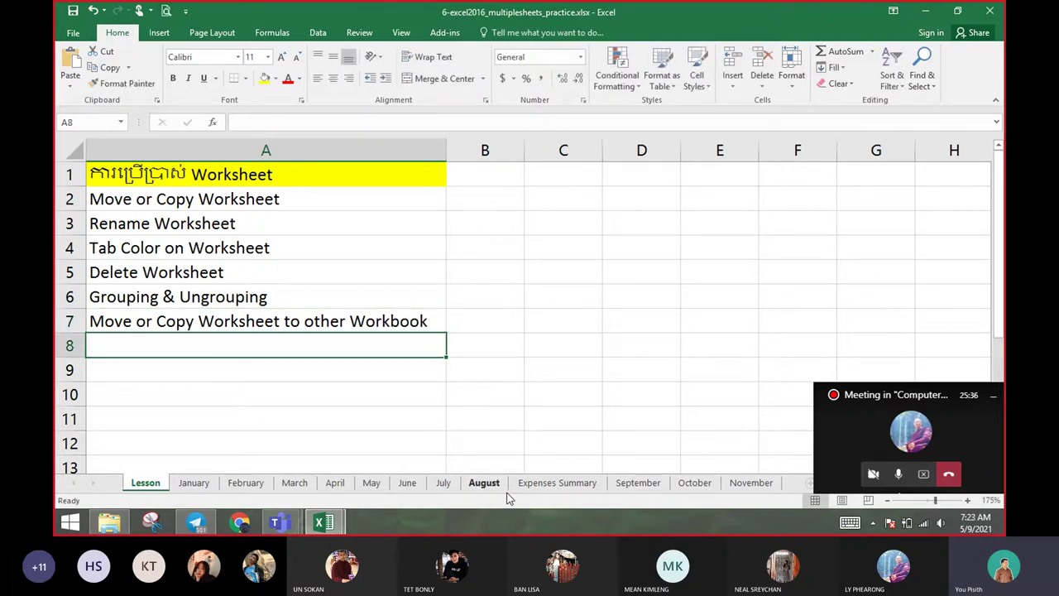
{"action": "left_click", "coordinate": [488, 321]}
{"action": "left_click", "coordinate": [530, 319]}
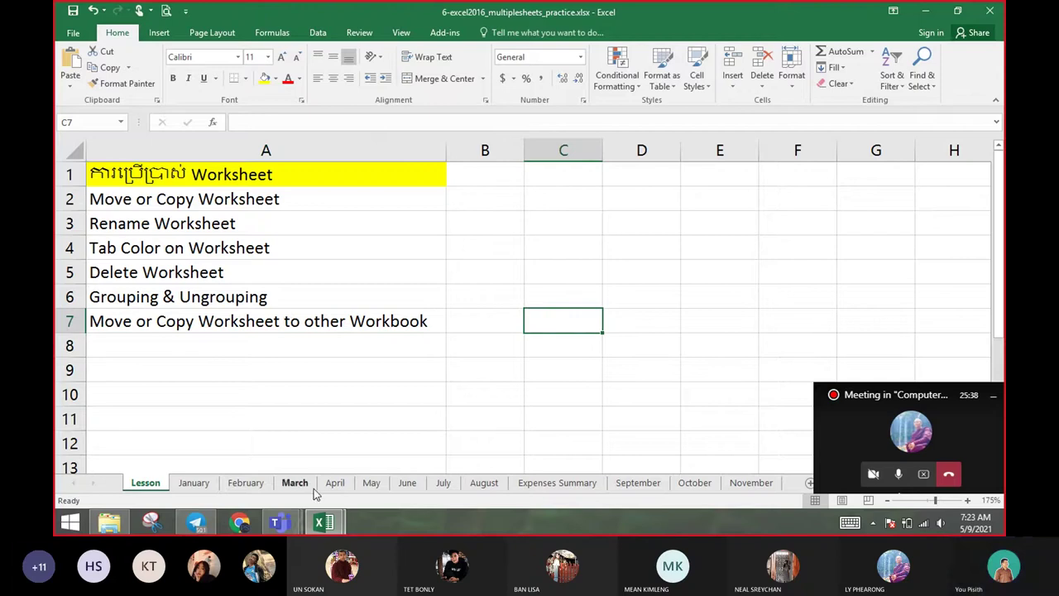
{"action": "left_click", "coordinate": [235, 201]}
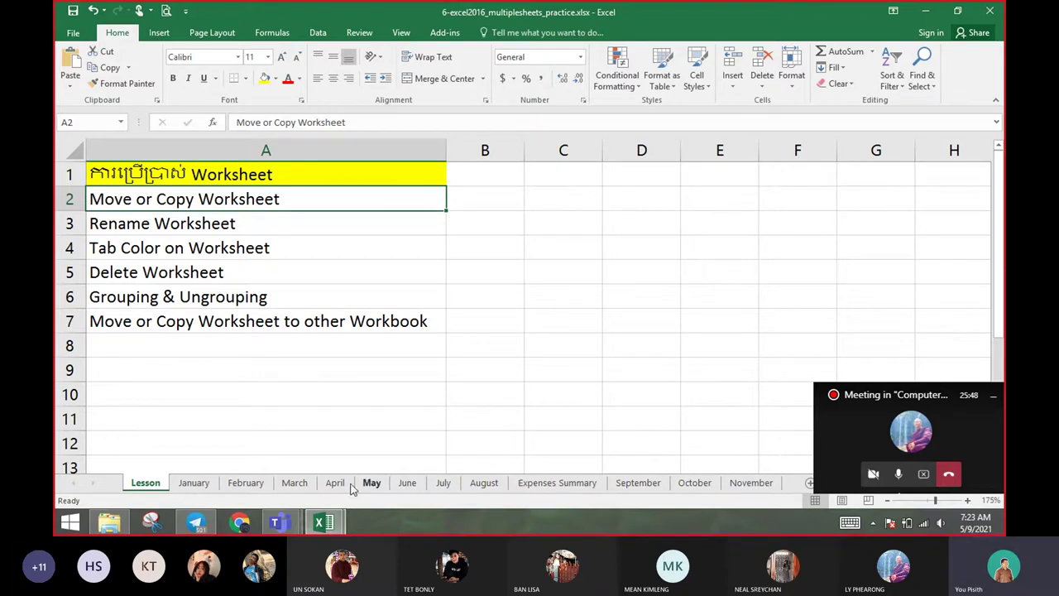
Browse the January through April and November budget sheets, then return to Lesson.
{"action": "left_click", "coordinate": [195, 484]}
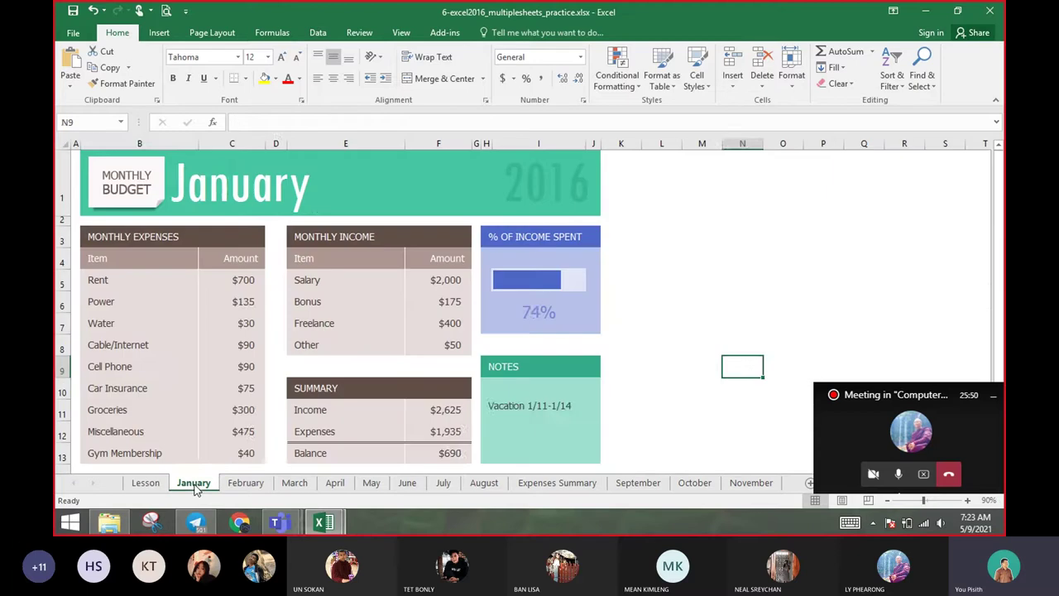
{"action": "left_click", "coordinate": [246, 484]}
{"action": "left_click", "coordinate": [294, 485]}
{"action": "left_click", "coordinate": [335, 487]}
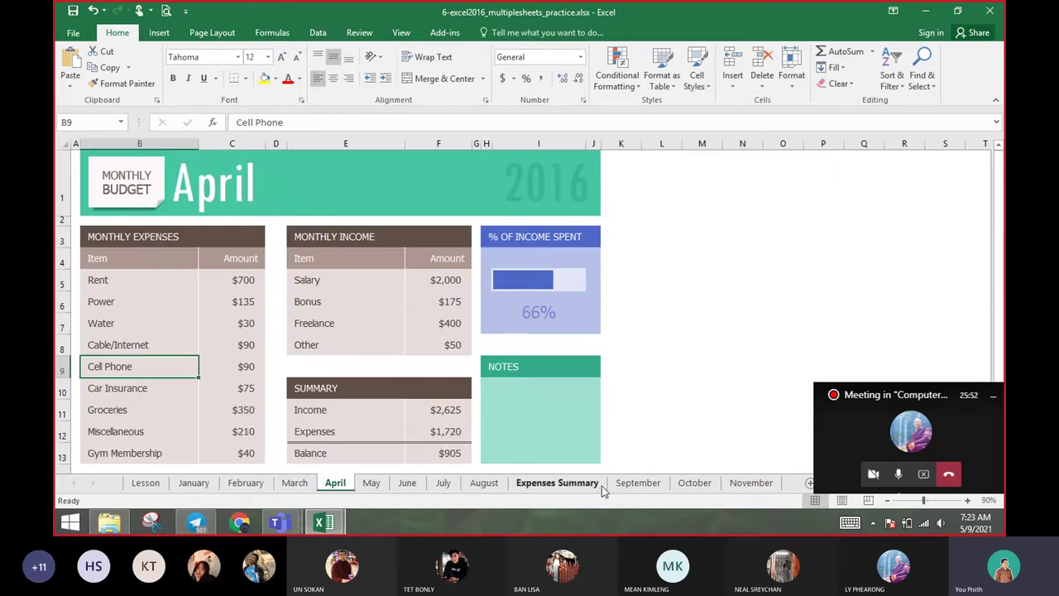
{"action": "left_click", "coordinate": [754, 485]}
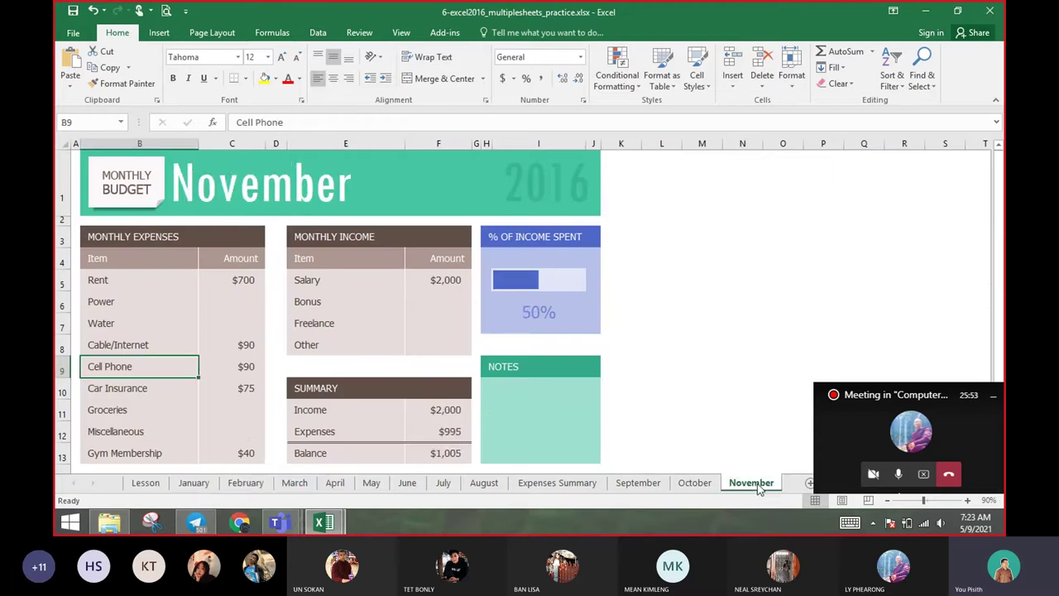
{"action": "left_click", "coordinate": [139, 487]}
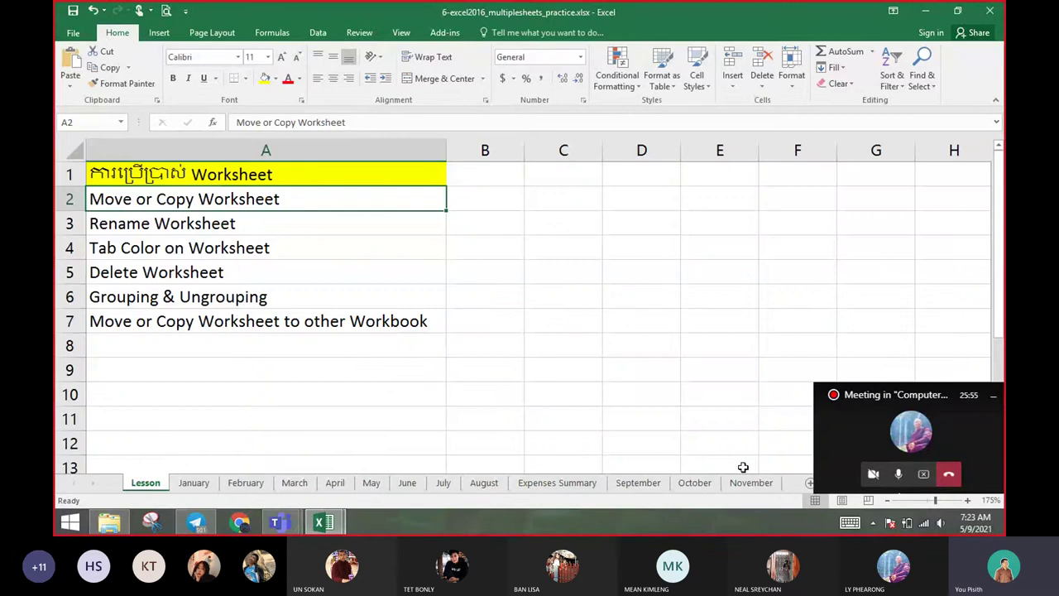
{"action": "left_click_drag", "start_coordinate": [894, 395], "coordinate": [907, 382]}
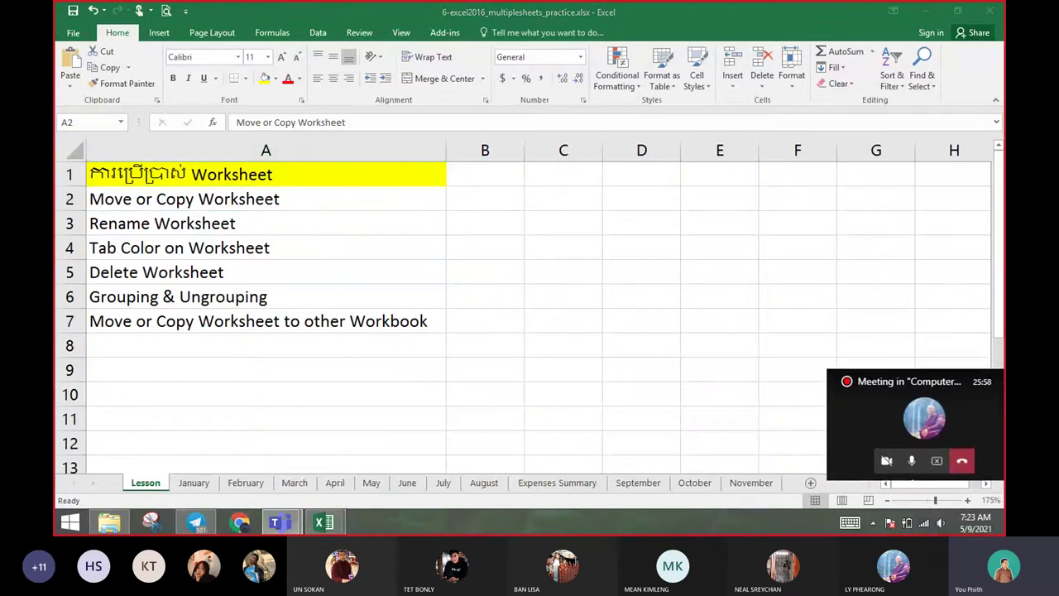
Flip between Lesson, October, January and November, ending on the Expenses Summary sheet.
{"action": "left_click", "coordinate": [729, 484]}
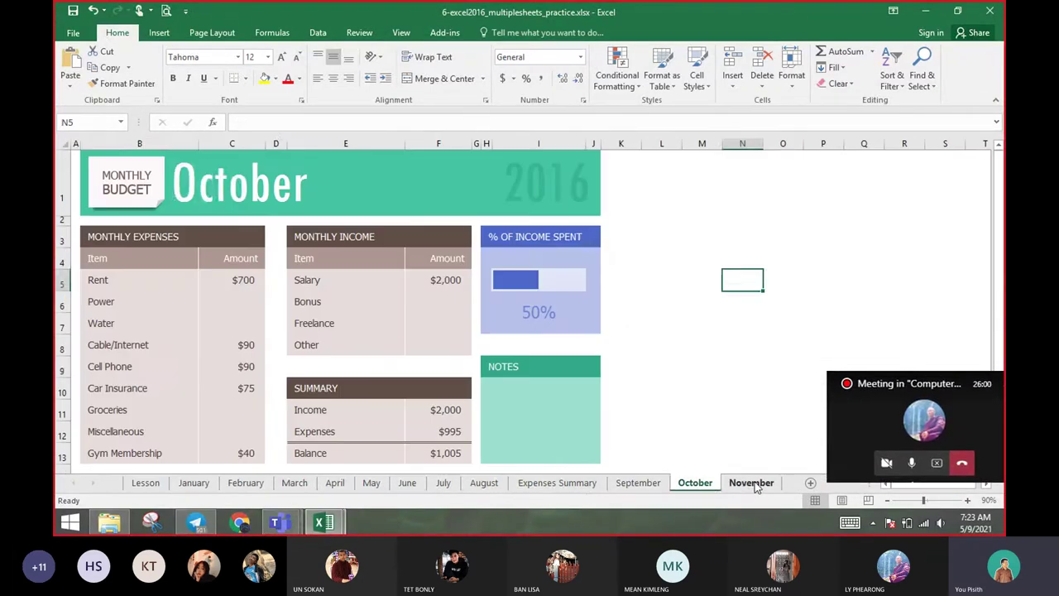
{"action": "left_click", "coordinate": [561, 484]}
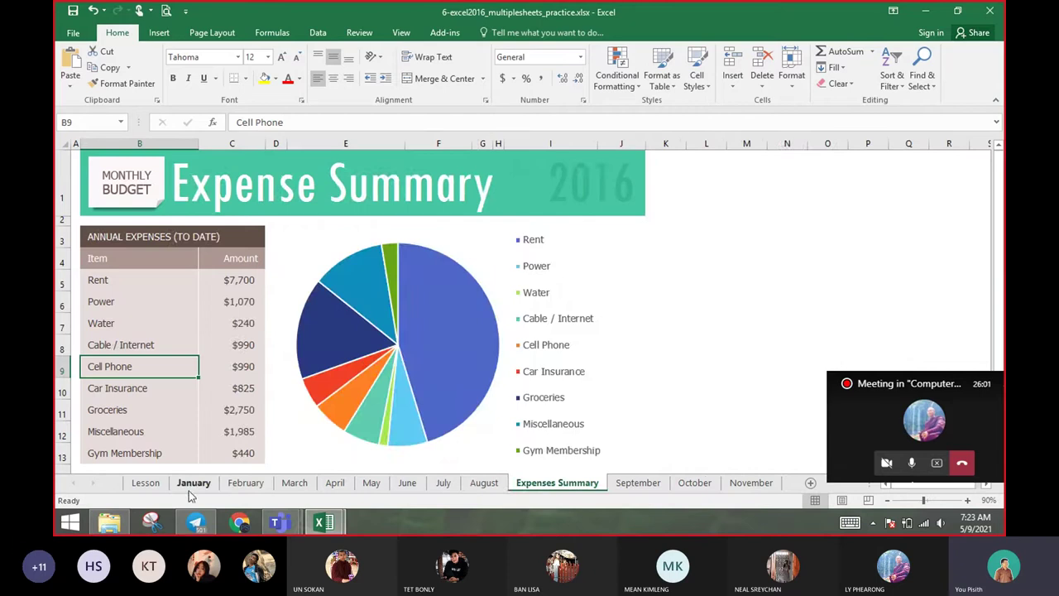
{"action": "left_click", "coordinate": [145, 482]}
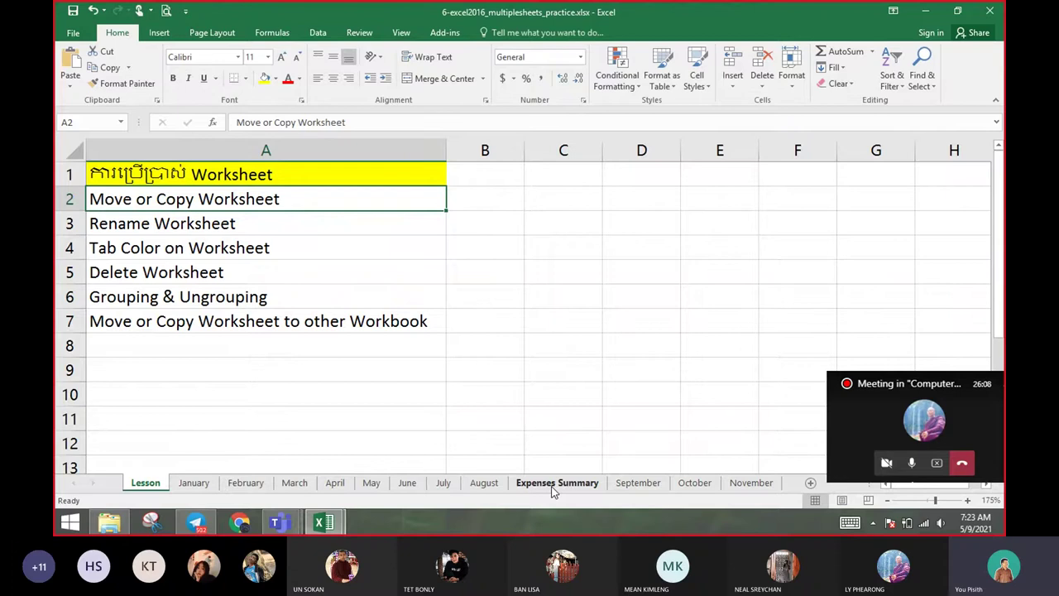
{"action": "left_click", "coordinate": [554, 487]}
{"action": "left_click", "coordinate": [695, 484]}
{"action": "left_click", "coordinate": [157, 486]}
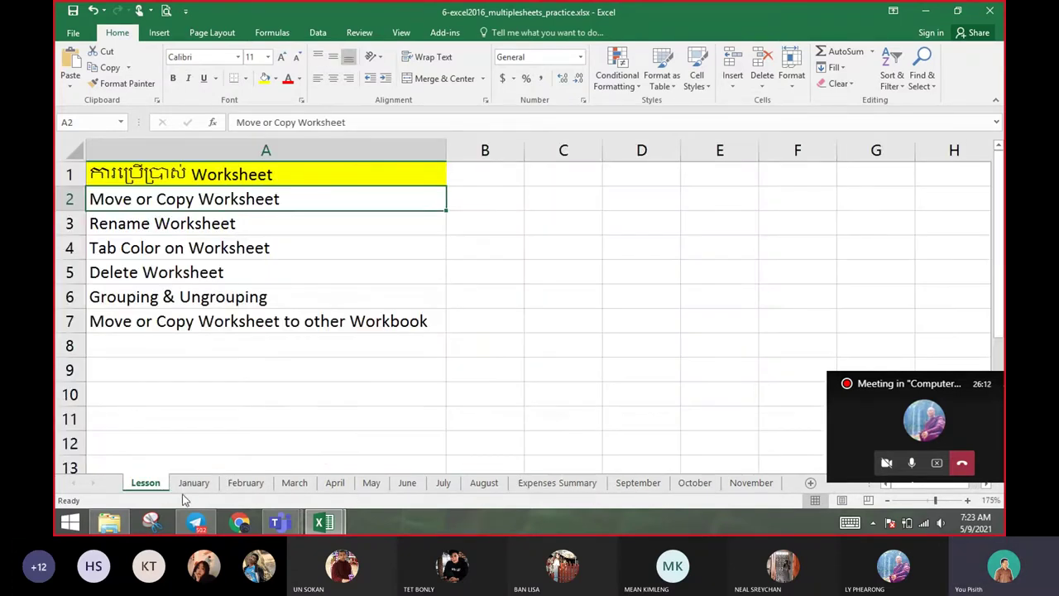
{"action": "left_click", "coordinate": [189, 488]}
{"action": "left_click", "coordinate": [754, 487]}
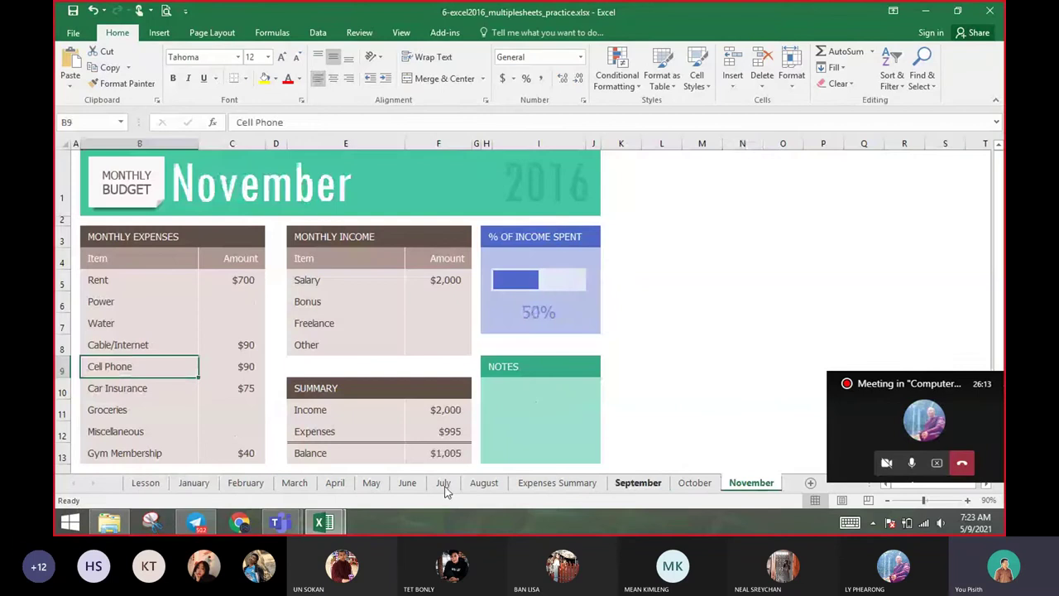
{"action": "left_click", "coordinate": [146, 486]}
{"action": "left_click", "coordinate": [579, 482]}
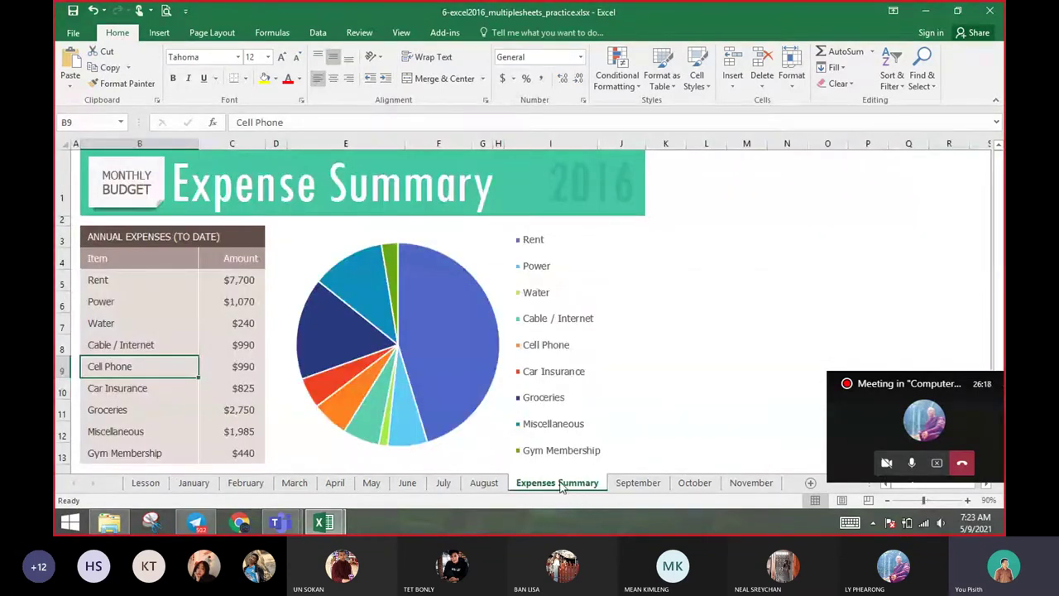
Drag the Expenses Summary tab to the end, then drop it between January and February.
{"action": "mouse_move", "coordinate": [560, 487]}
{"action": "left_mouse_down"}
{"action": "mouse_move", "coordinate": [760, 462]}
{"action": "mouse_move", "coordinate": [800, 472]}
{"action": "mouse_move", "coordinate": [183, 461]}
{"action": "mouse_move", "coordinate": [691, 460]}
{"action": "left_mouse_up"}
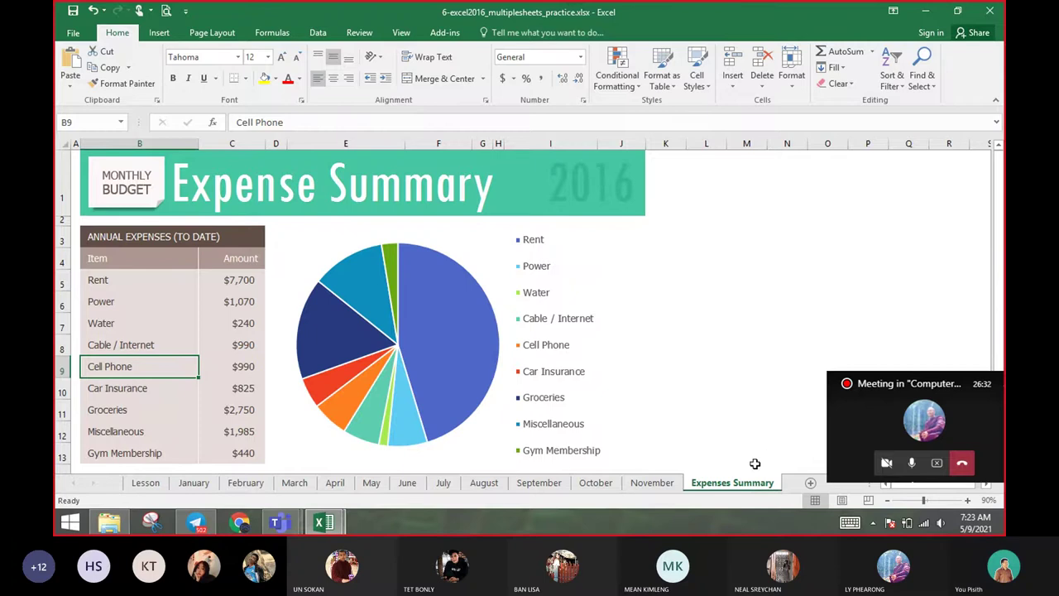
{"action": "key", "text": "super+plus"}
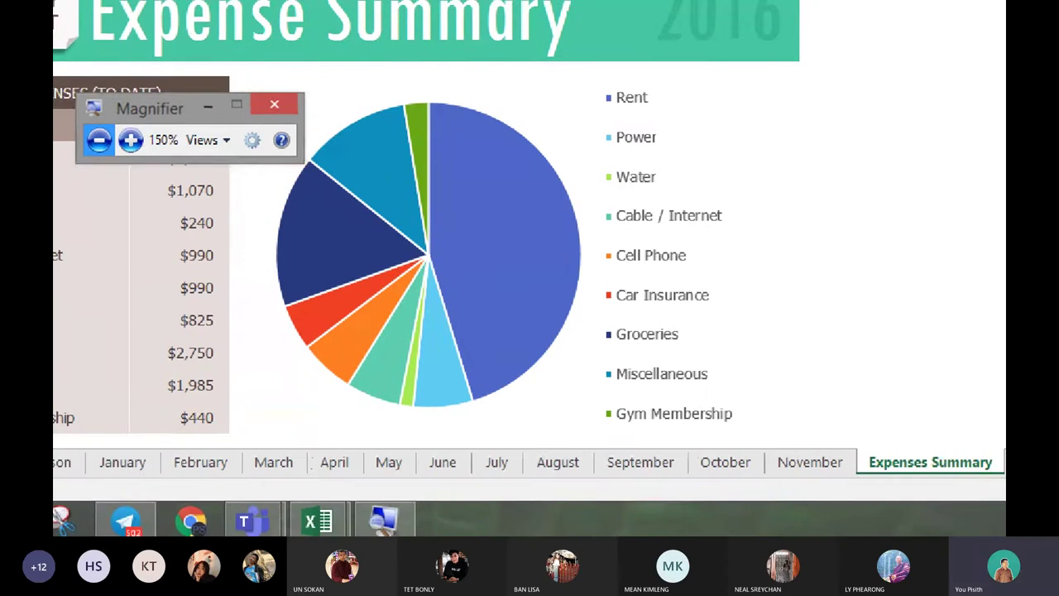
{"action": "left_click", "coordinate": [91, 287]}
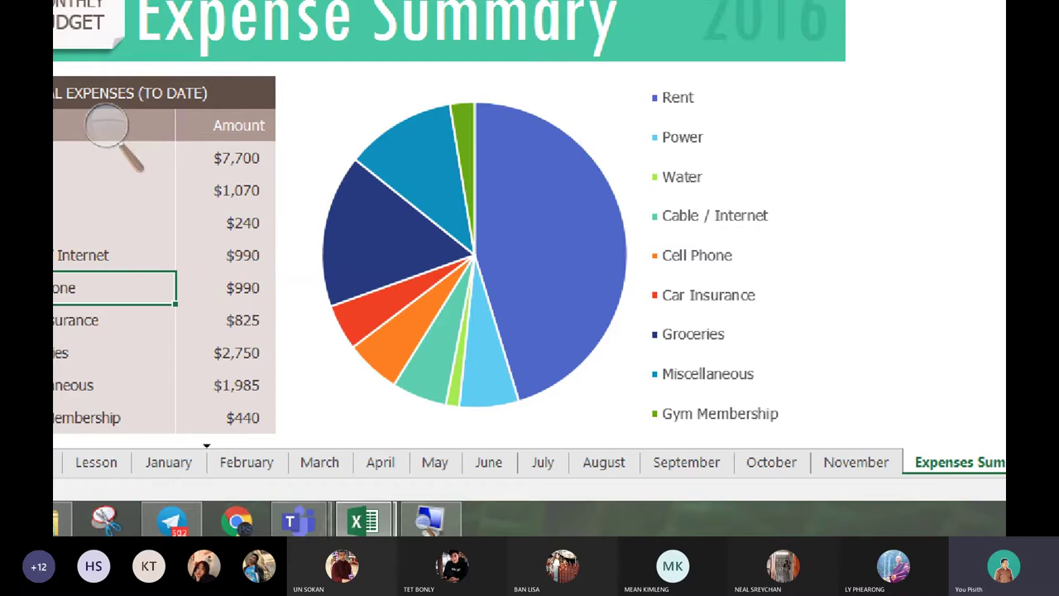
{"action": "left_click_drag", "start_coordinate": [960, 462], "coordinate": [207, 462]}
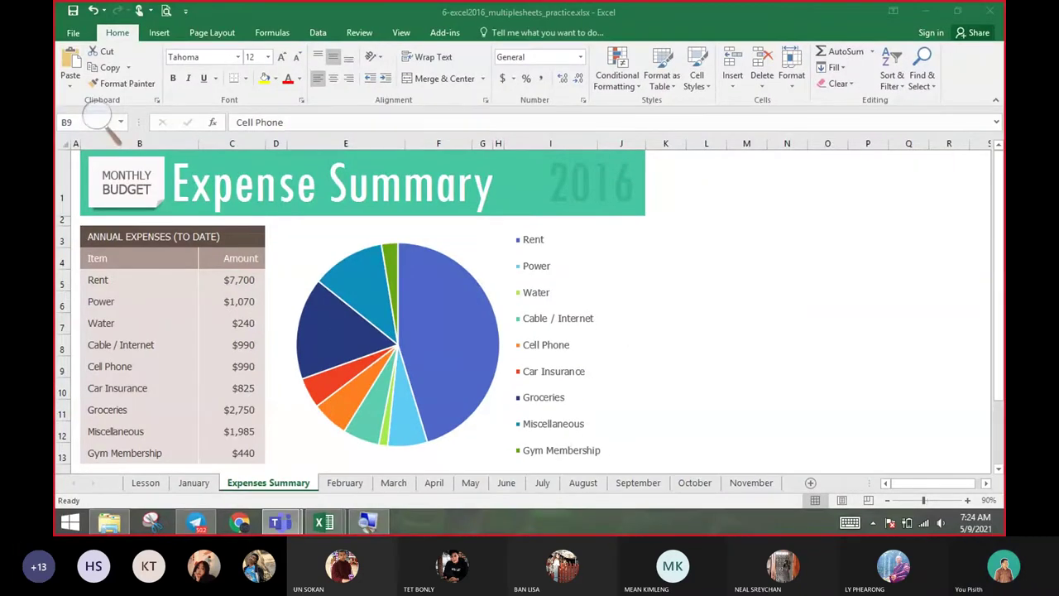
{"action": "mouse_move", "coordinate": [281, 522]}
{"action": "left_click", "coordinate": [201, 447]}
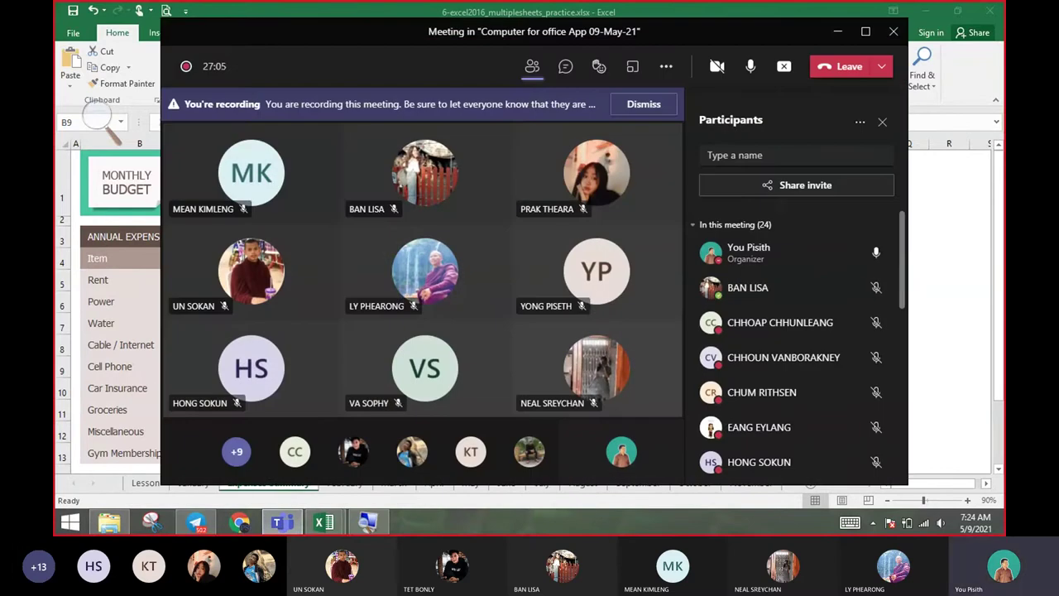
{"action": "scroll", "coordinate": [795, 347], "scroll_direction": "down", "scroll_amount": 3}
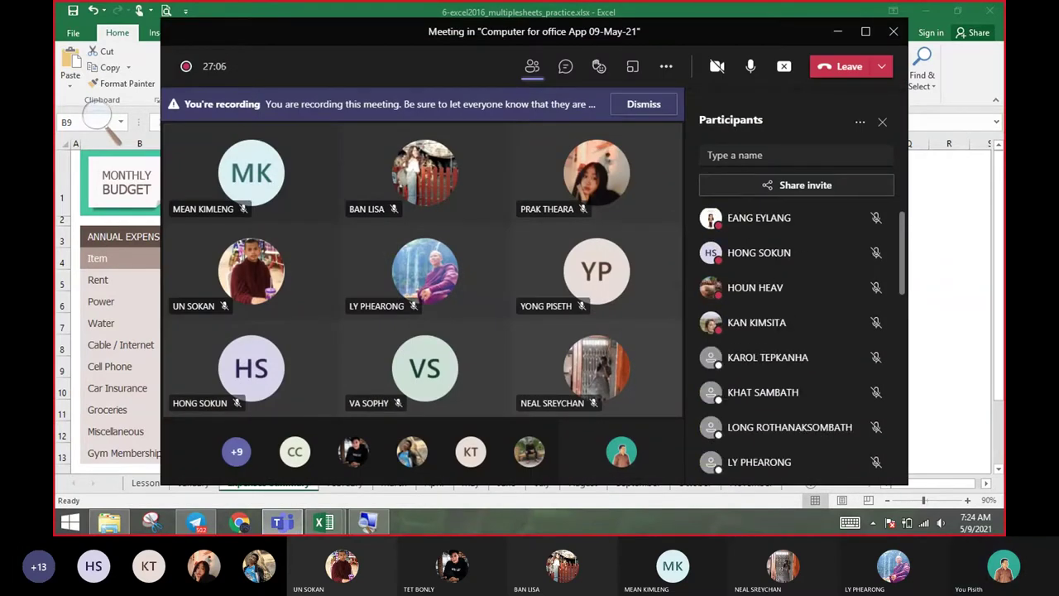
{"action": "scroll", "coordinate": [795, 348], "scroll_direction": "down", "scroll_amount": 5}
{"action": "scroll", "coordinate": [795, 348], "scroll_direction": "down", "scroll_amount": 3}
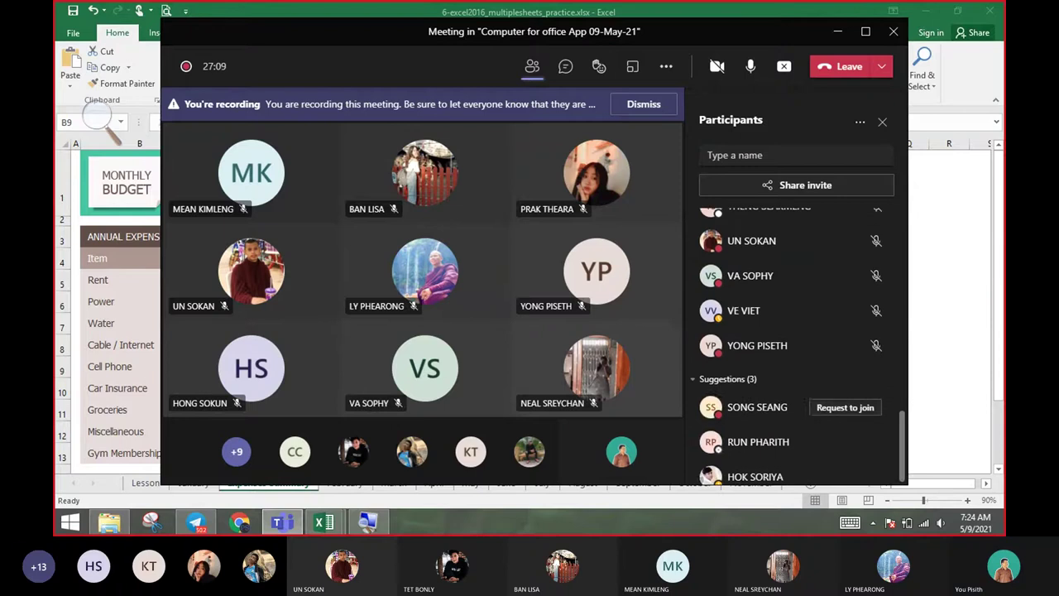
{"action": "scroll", "coordinate": [794, 347], "scroll_direction": "up", "scroll_amount": 3}
{"action": "scroll", "coordinate": [794, 348], "scroll_direction": "up", "scroll_amount": 3}
{"action": "scroll", "coordinate": [795, 348], "scroll_direction": "up", "scroll_amount": 5}
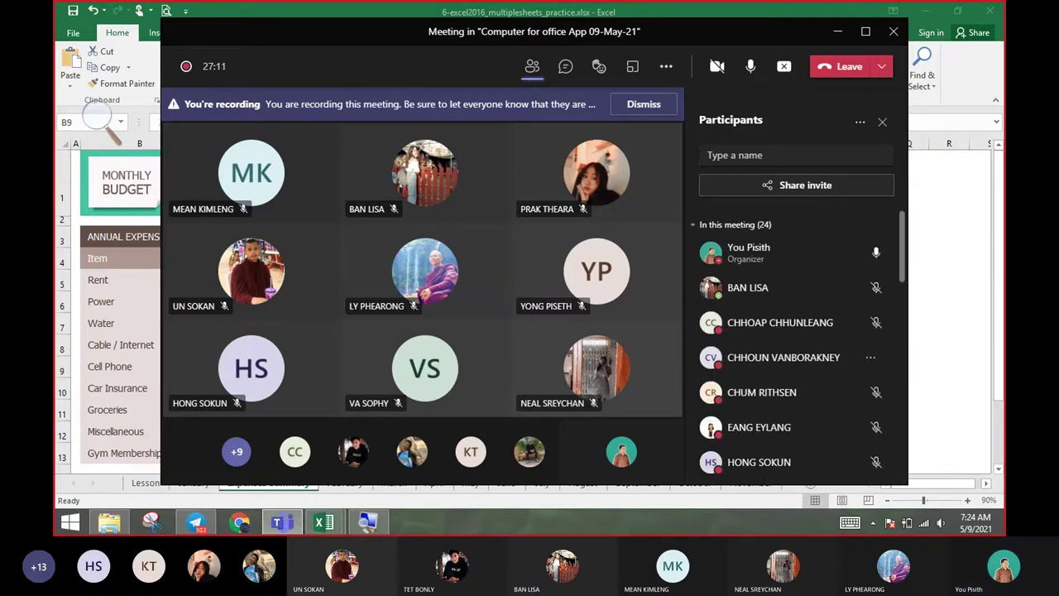
{"action": "left_click", "coordinate": [838, 31]}
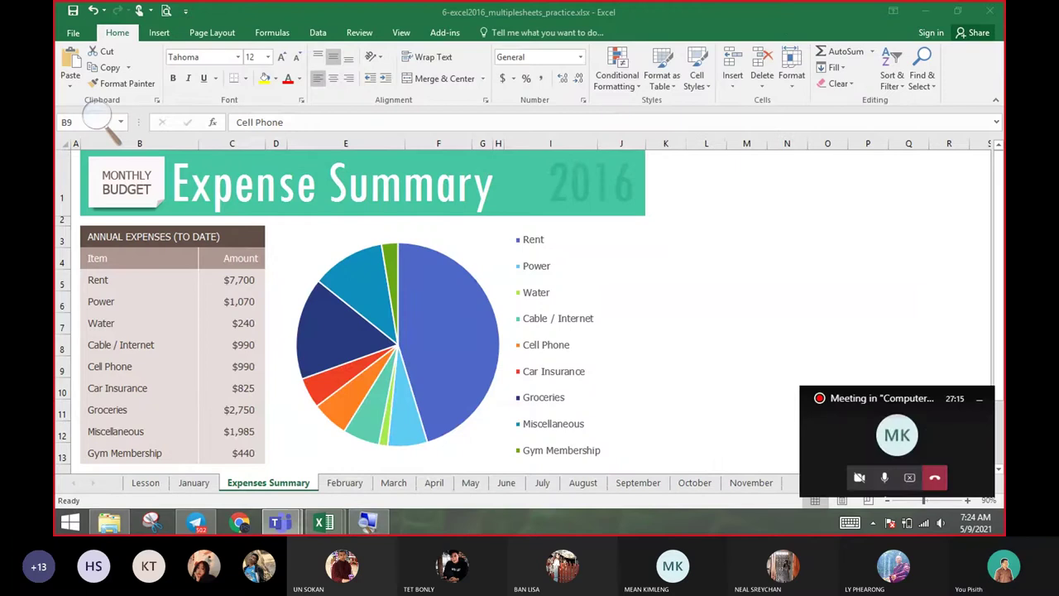
Close the screen magnifier and return focus to the workbook.
{"action": "left_click", "coordinate": [98, 121]}
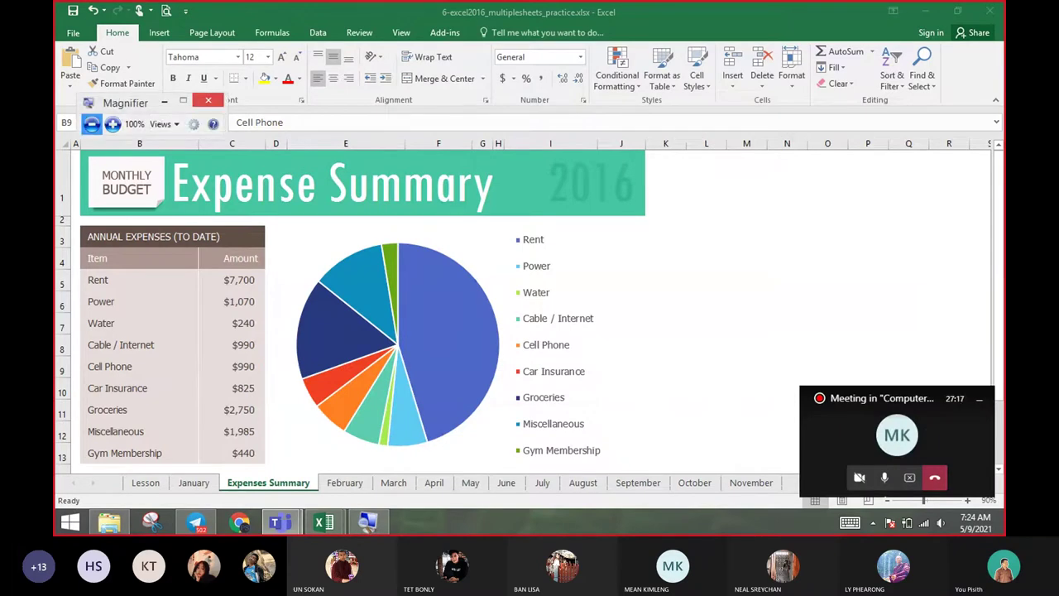
{"action": "left_click", "coordinate": [217, 100]}
{"action": "left_click", "coordinate": [298, 487]}
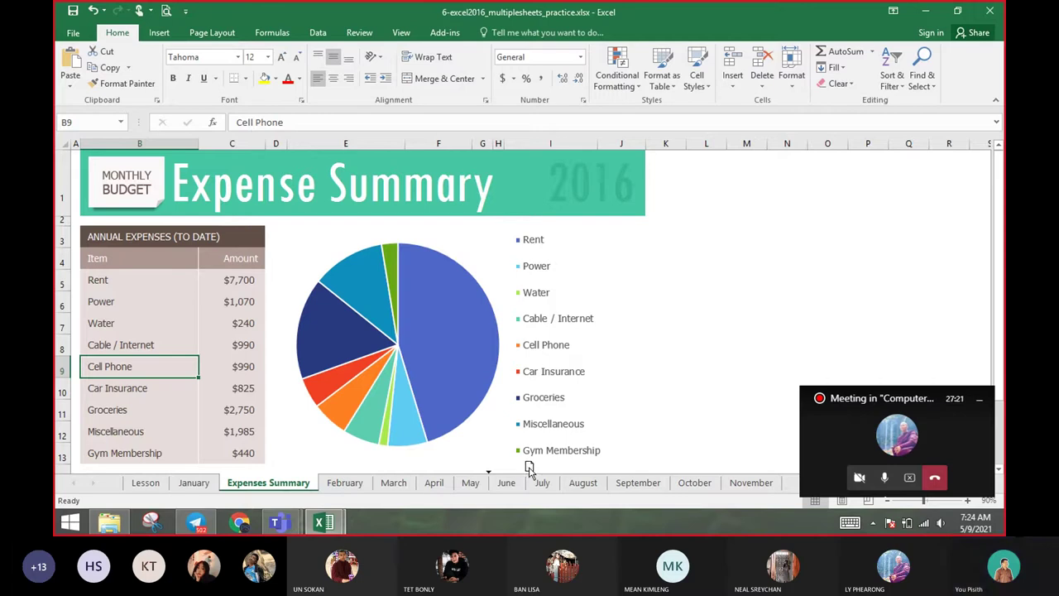
Drag Expenses Summary to the end after November, then open the January sheet.
{"action": "left_click_drag", "start_coordinate": [291, 495], "coordinate": [791, 480]}
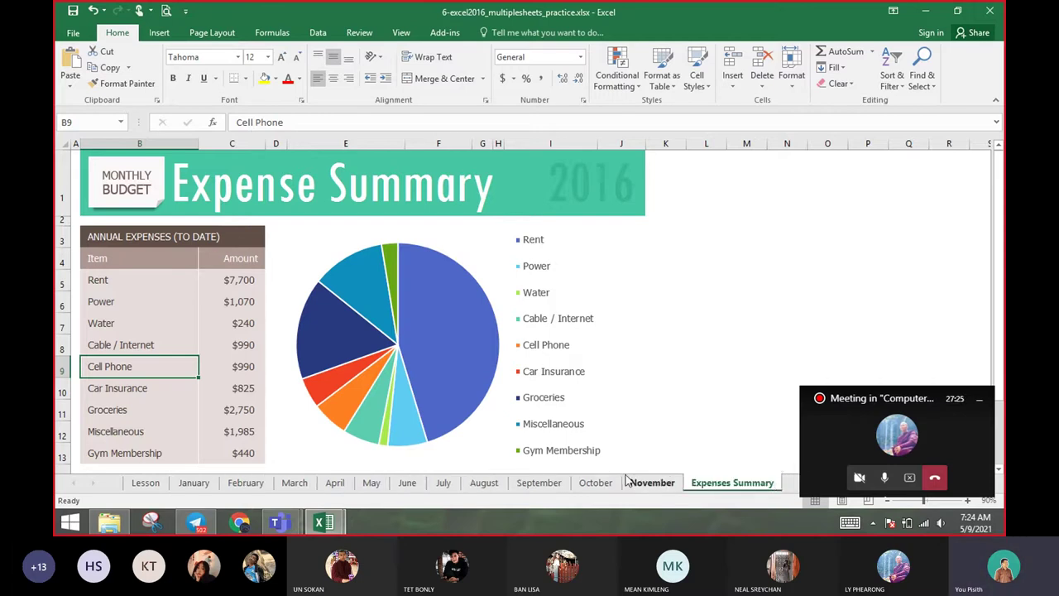
{"action": "left_click", "coordinate": [146, 485]}
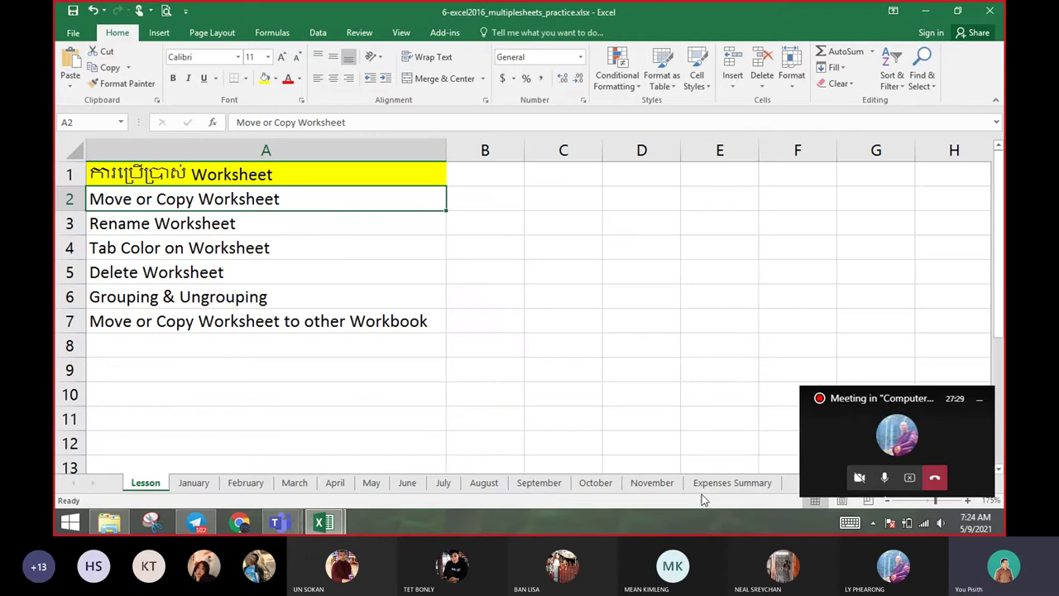
{"action": "left_click", "coordinate": [194, 484]}
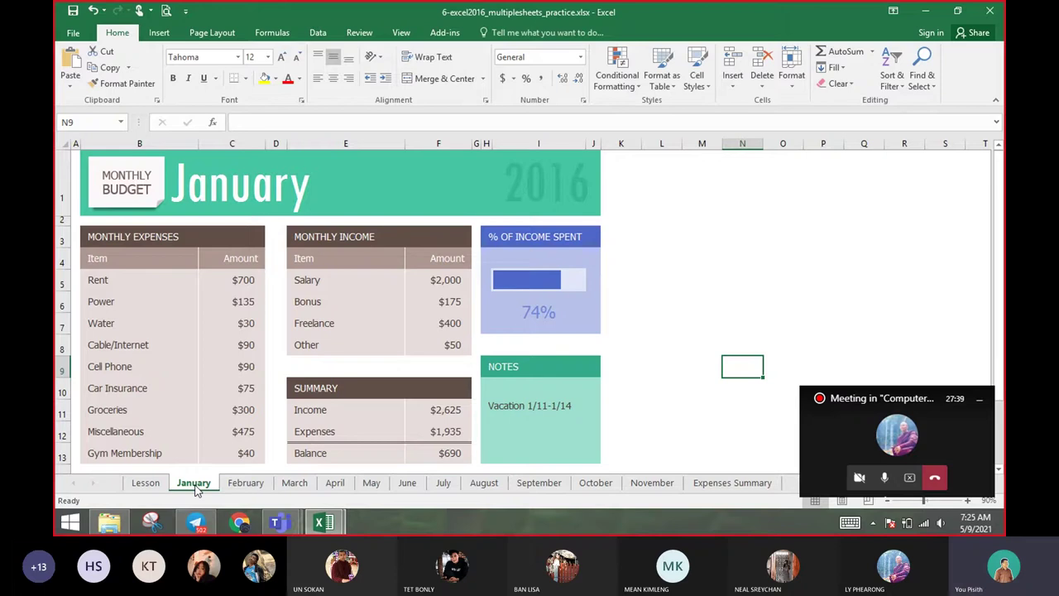
Use Move or Copy with '(move to end)' to place January after Expenses Summary.
{"action": "right_click", "coordinate": [211, 485]}
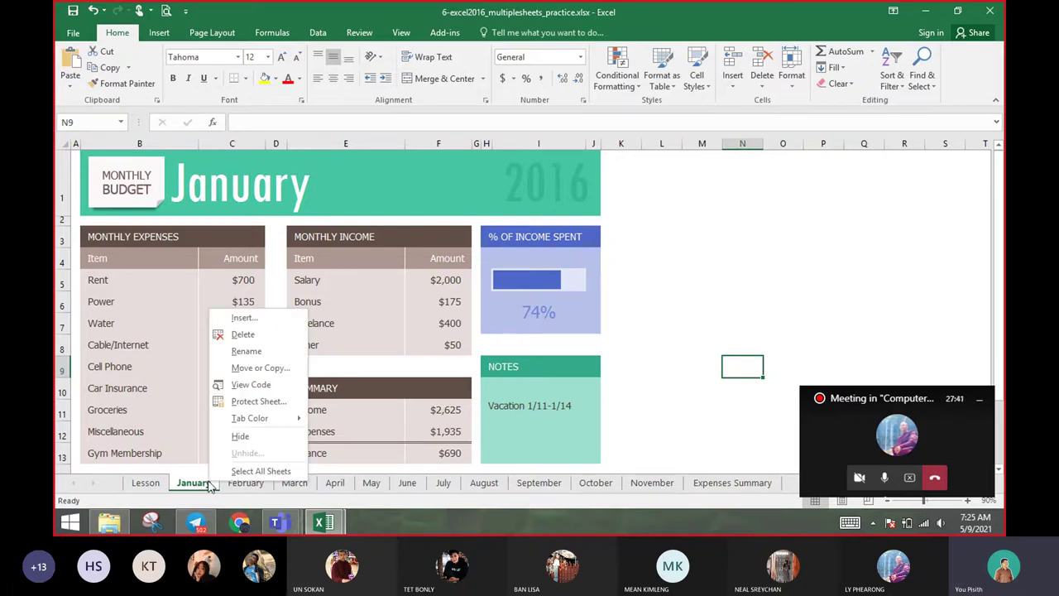
{"action": "left_click", "coordinate": [279, 377]}
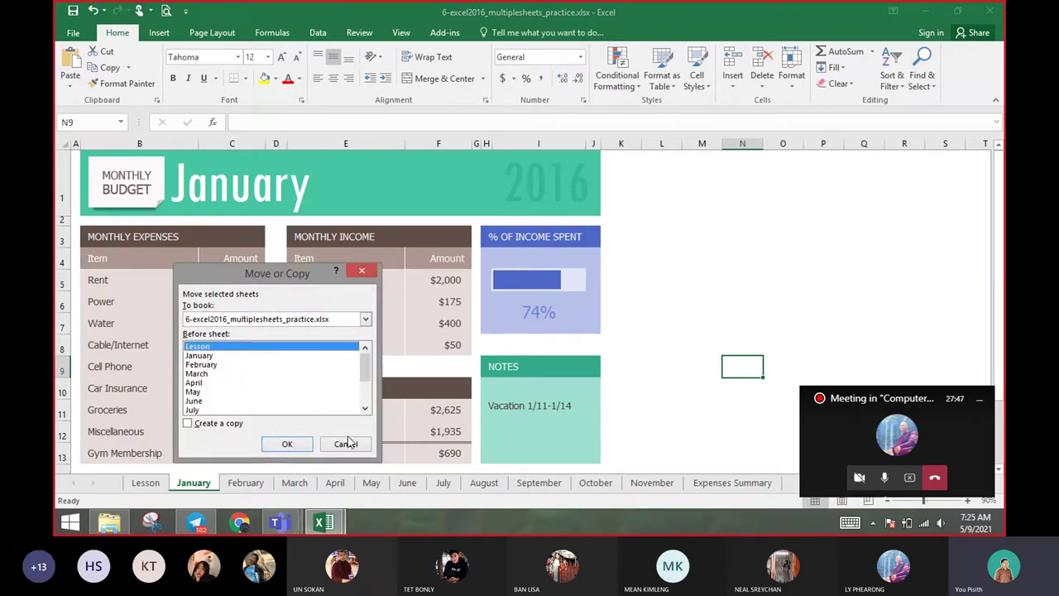
{"action": "scroll", "coordinate": [370, 378], "scroll_direction": "down", "scroll_amount": 3}
{"action": "scroll", "coordinate": [370, 378], "scroll_direction": "up", "scroll_amount": 3}
{"action": "scroll", "coordinate": [341, 380], "scroll_direction": "down", "scroll_amount": 2}
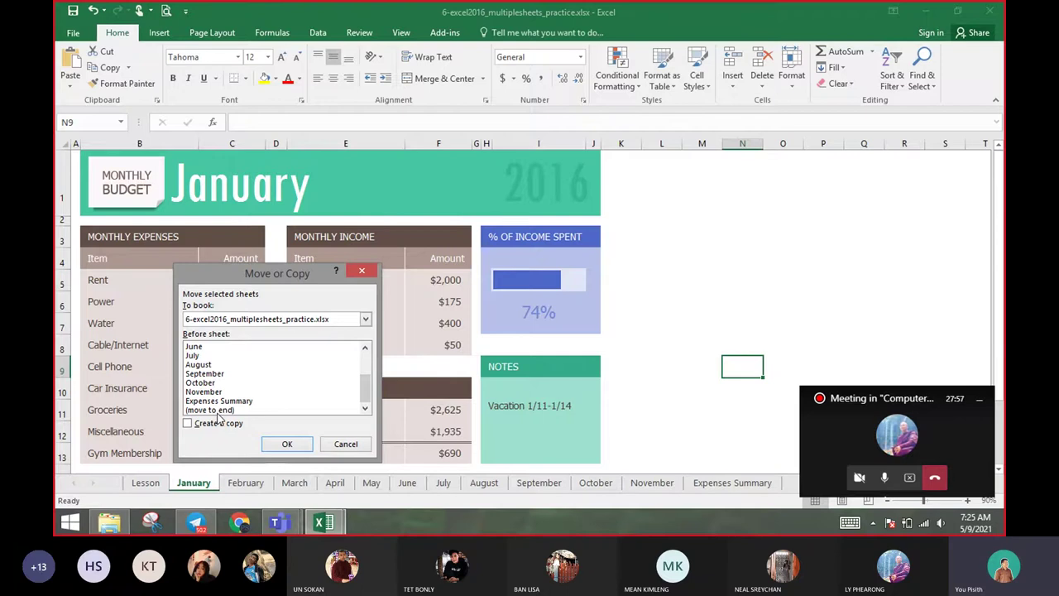
{"action": "left_click", "coordinate": [213, 410]}
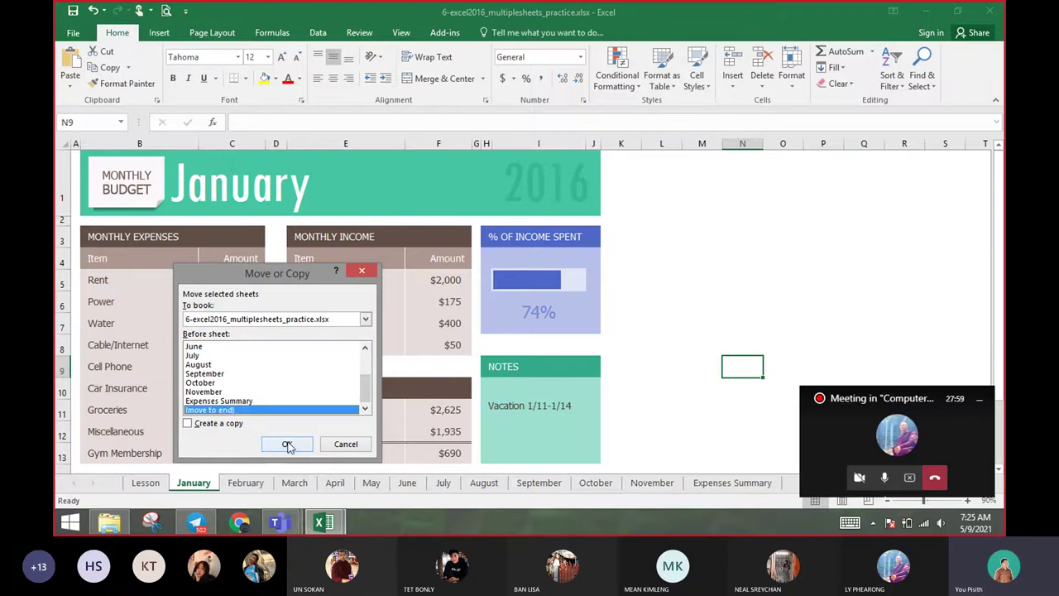
{"action": "left_click", "coordinate": [288, 446]}
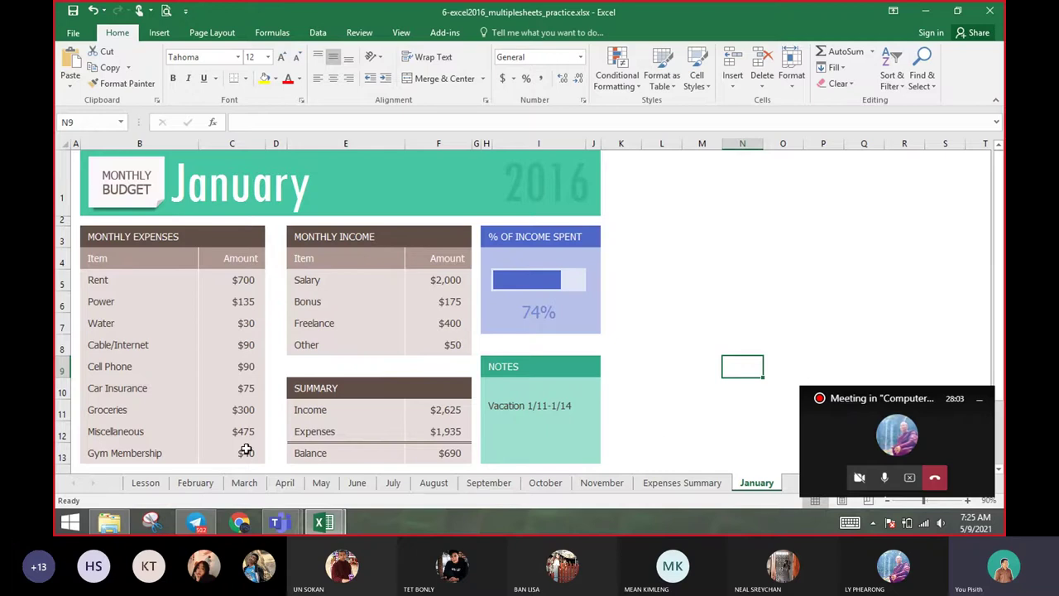
In January's Move or Copy dialog, choose Before sheet February and tick Create a copy.
{"action": "right_click", "coordinate": [770, 487]}
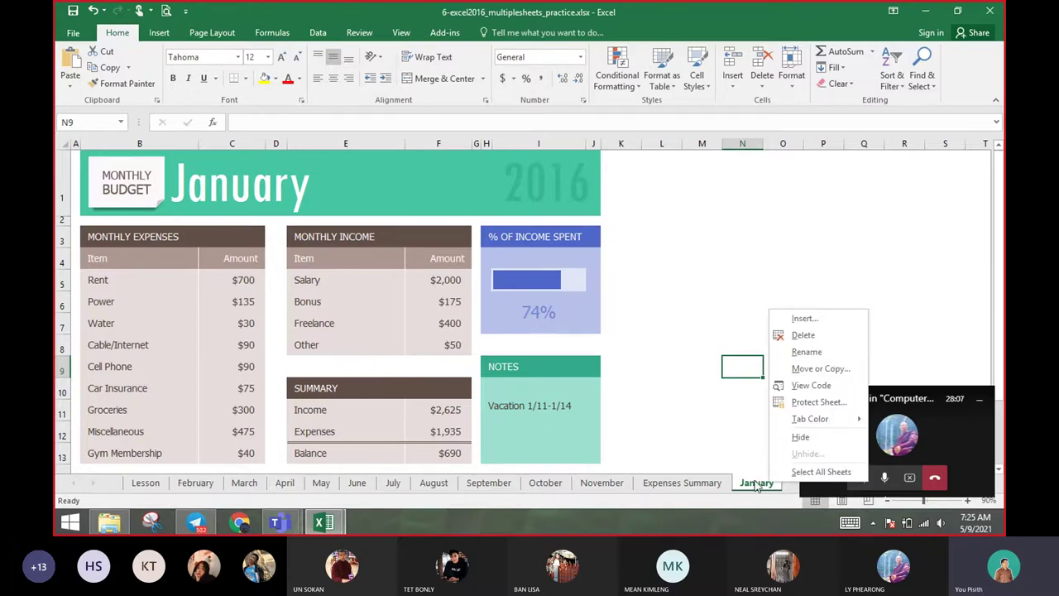
{"action": "left_click", "coordinate": [809, 369]}
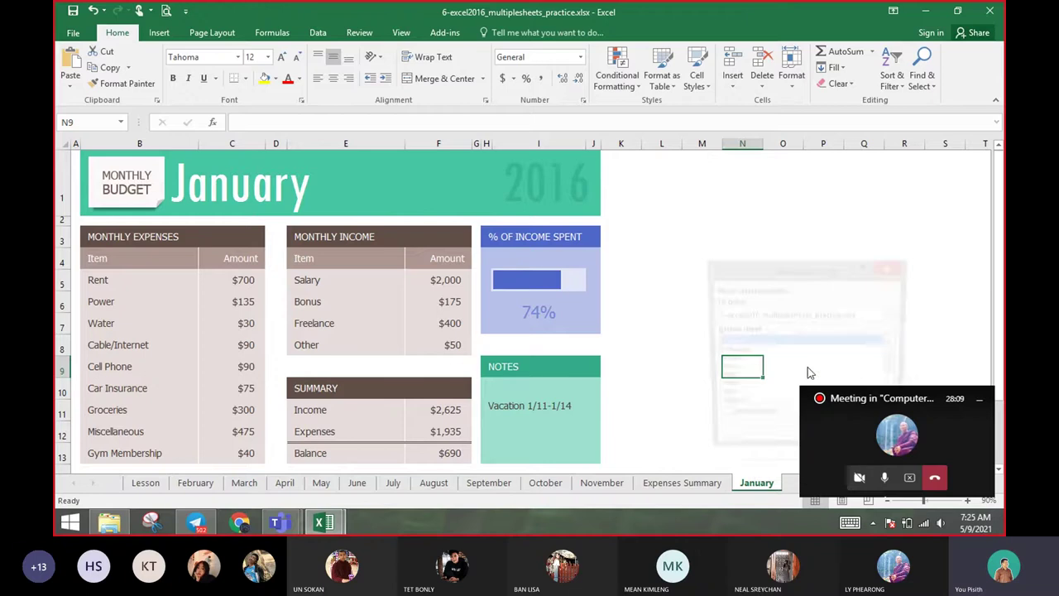
{"action": "left_click_drag", "start_coordinate": [789, 263], "coordinate": [398, 205]}
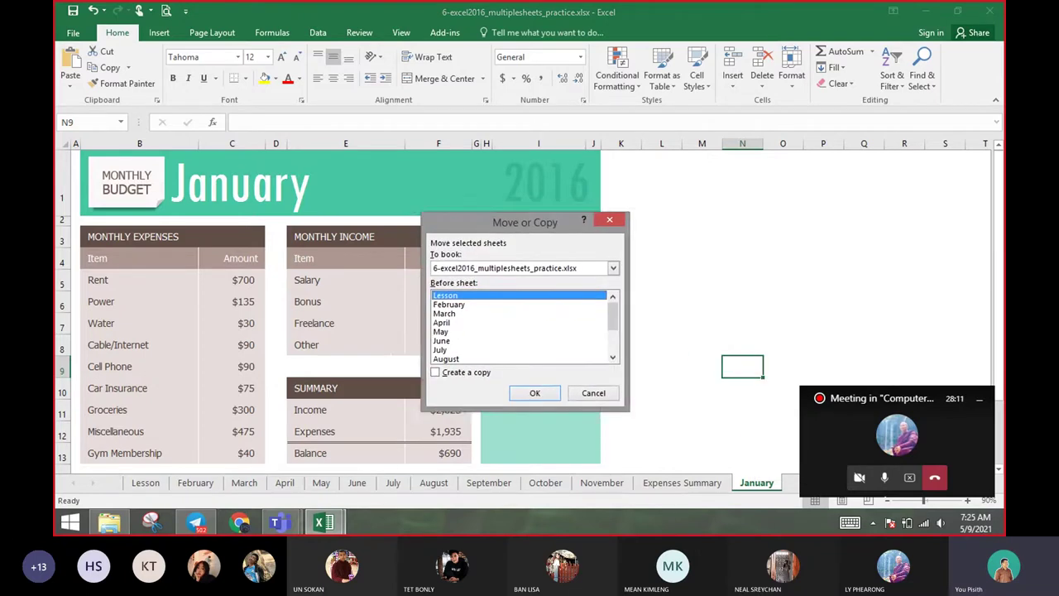
{"action": "mouse_move", "coordinate": [496, 281]}
{"action": "left_mouse_down"}
{"action": "mouse_move", "coordinate": [506, 338]}
{"action": "mouse_move", "coordinate": [485, 282]}
{"action": "left_mouse_up"}
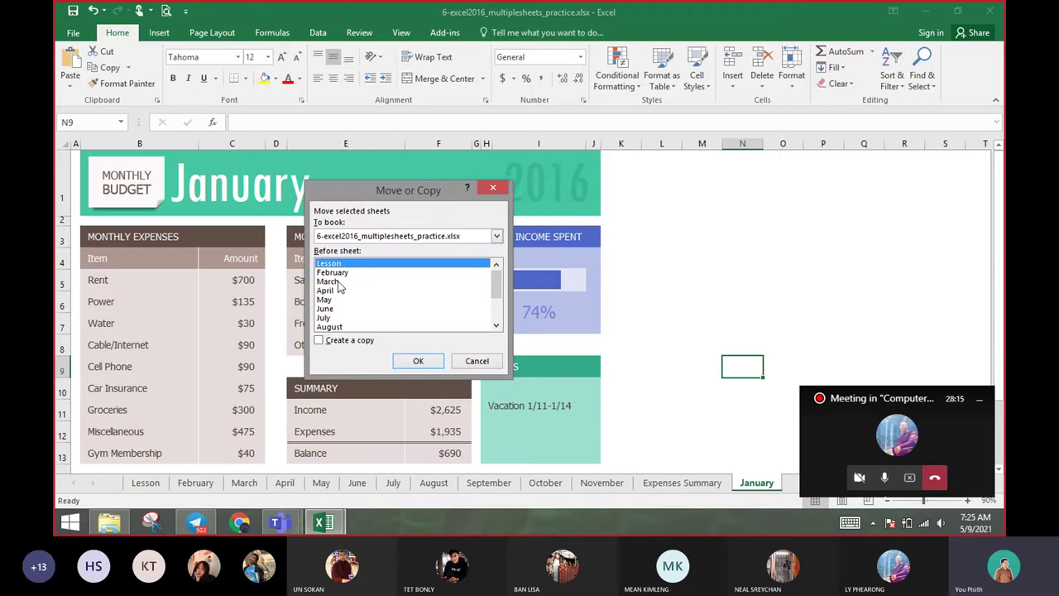
{"action": "left_click", "coordinate": [341, 274]}
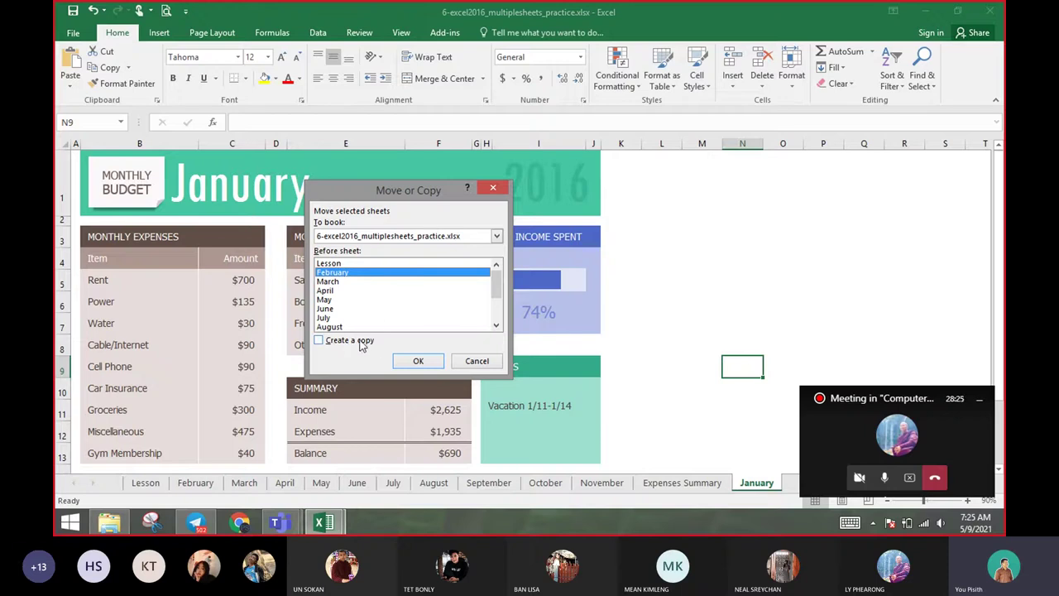
{"action": "left_click", "coordinate": [358, 345]}
{"action": "left_click_drag", "start_coordinate": [398, 189], "coordinate": [347, 164]}
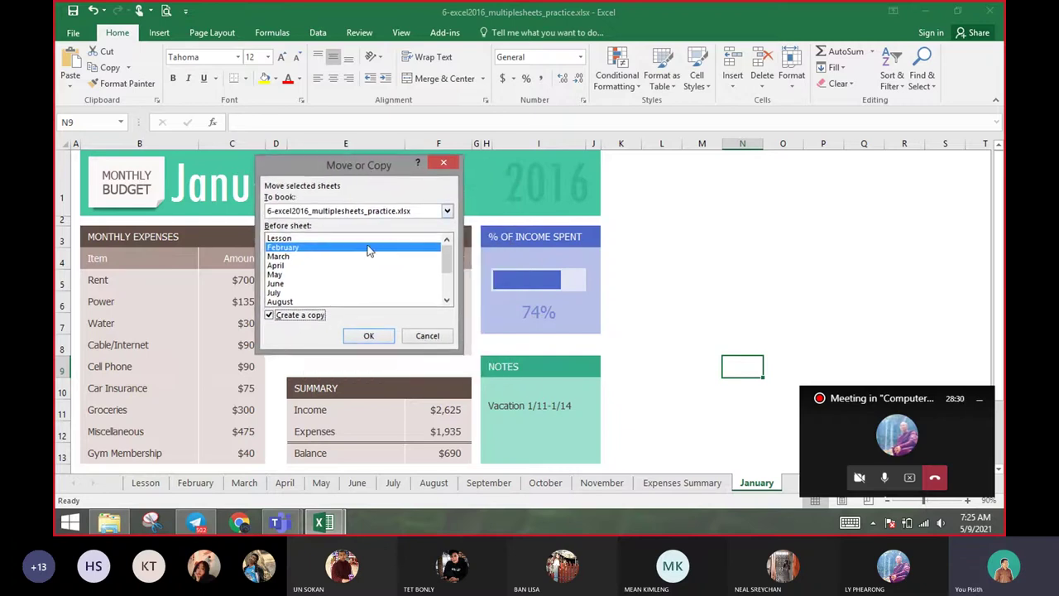
{"action": "left_click", "coordinate": [369, 338]}
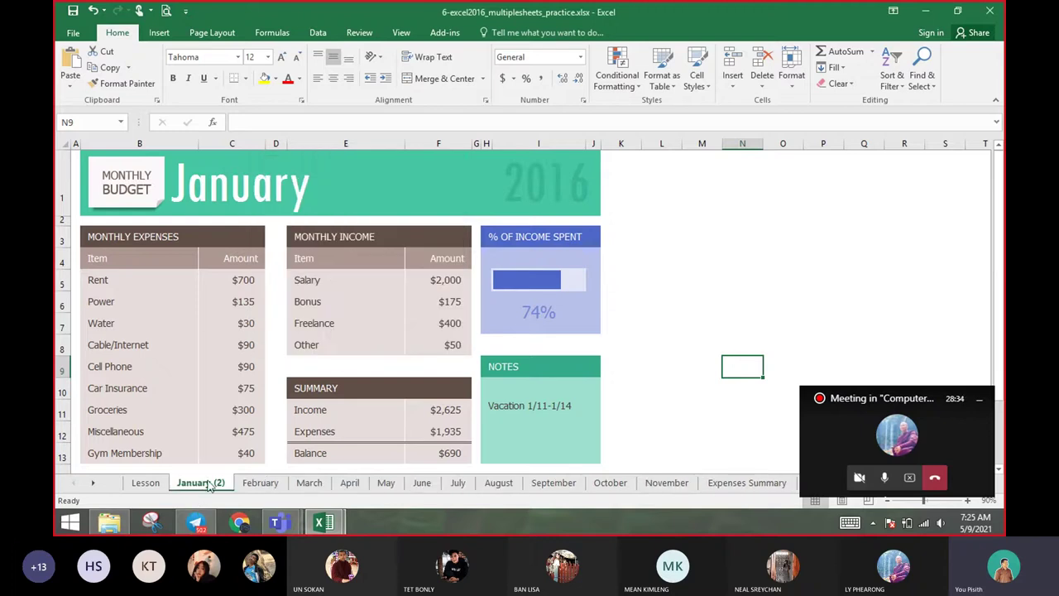
{"action": "left_click_drag", "start_coordinate": [837, 398], "coordinate": [838, 345]}
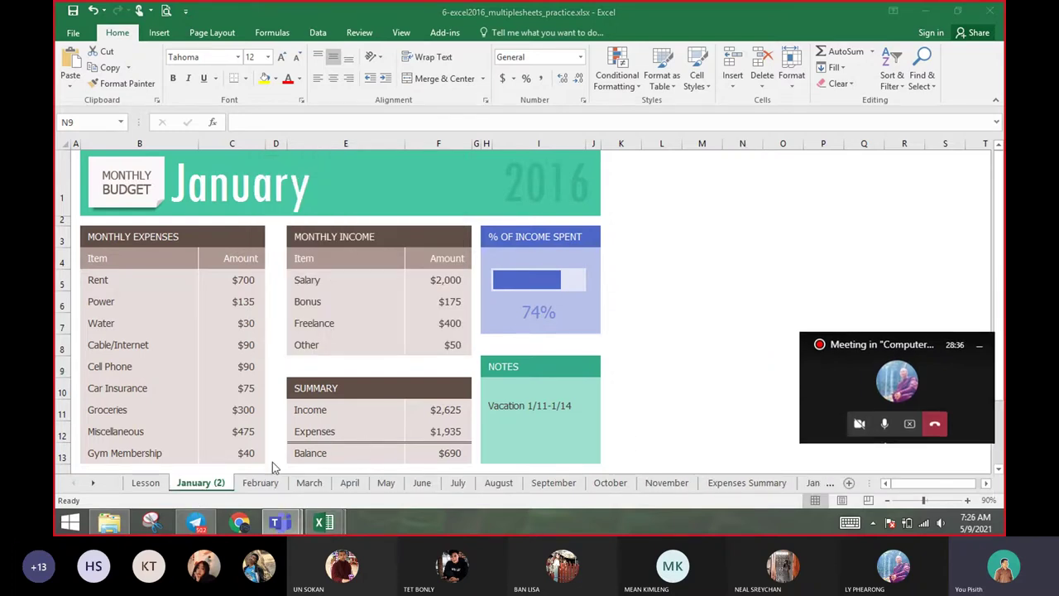
{"action": "double_click", "coordinate": [221, 485]}
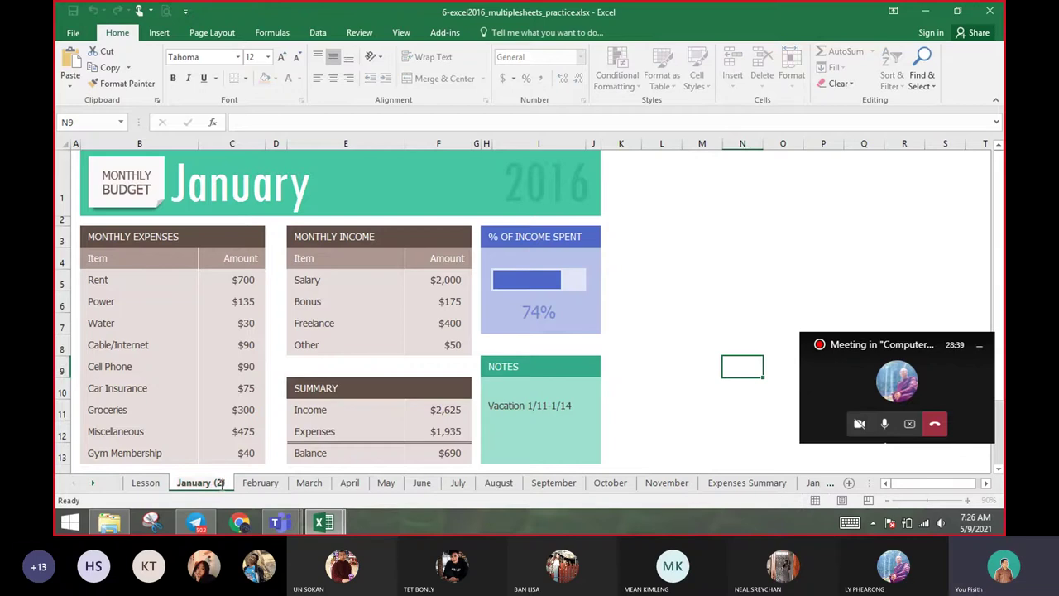
{"action": "key", "text": "Return"}
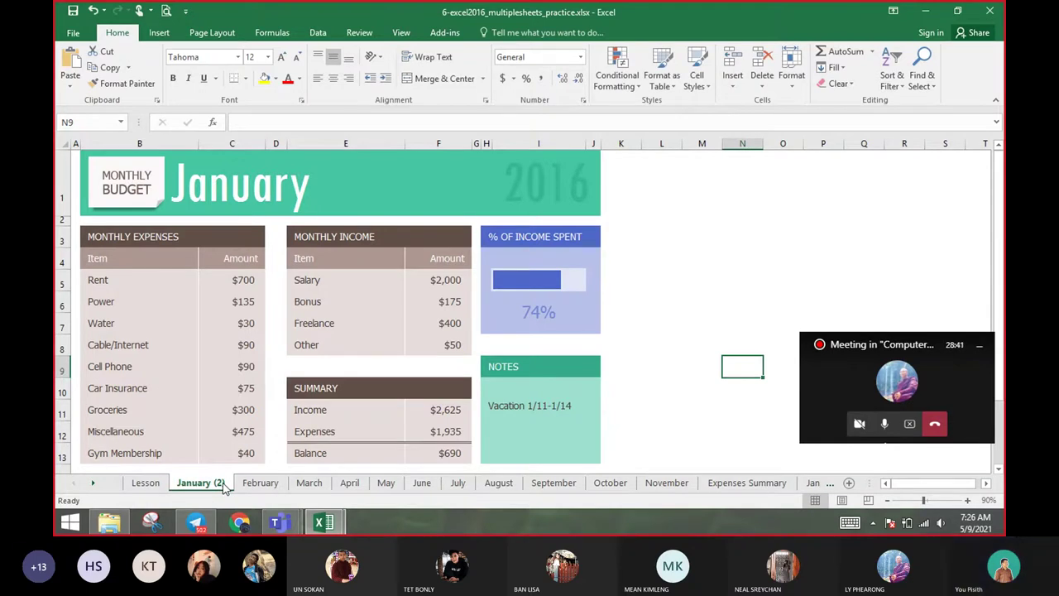
{"action": "double_click", "coordinate": [224, 488]}
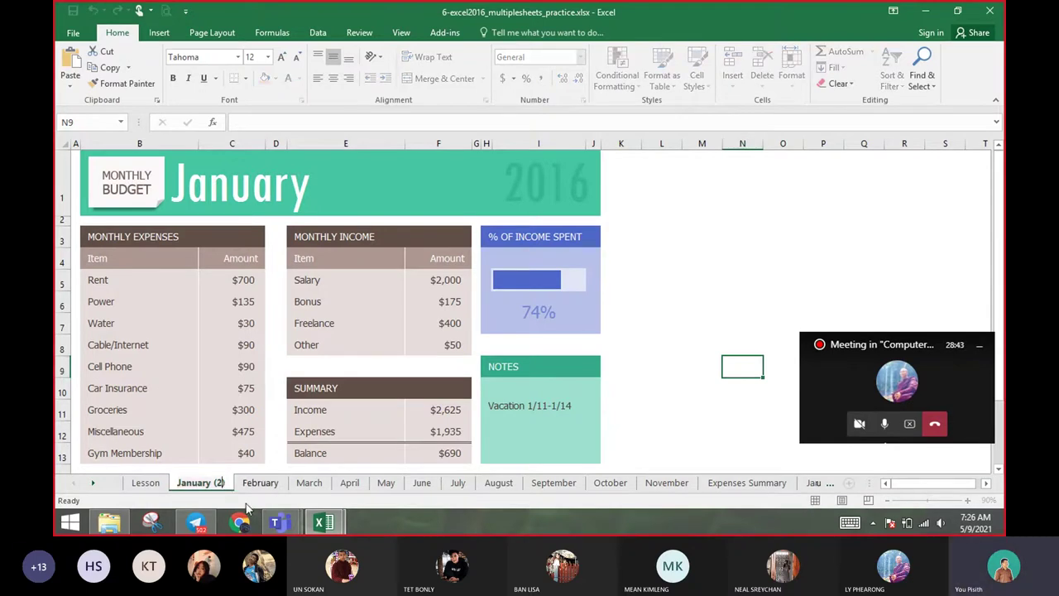
{"action": "key", "text": "BackSpace"}
{"action": "key", "text": "BackSpace"}
{"action": "key", "text": "BackSpace"}
{"action": "key", "text": "Return"}
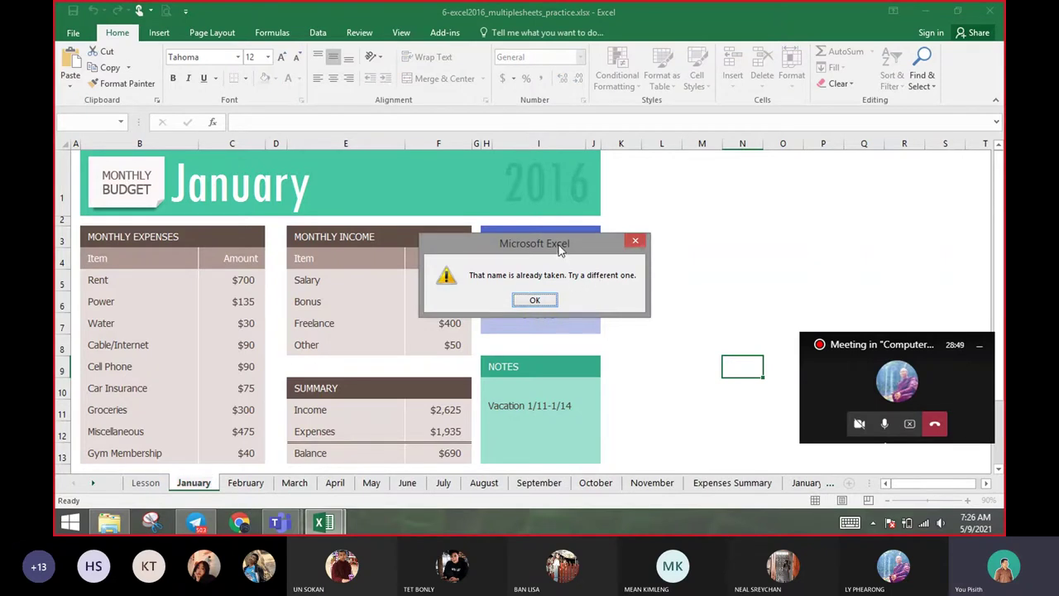
{"action": "left_click_drag", "start_coordinate": [560, 250], "coordinate": [494, 245]}
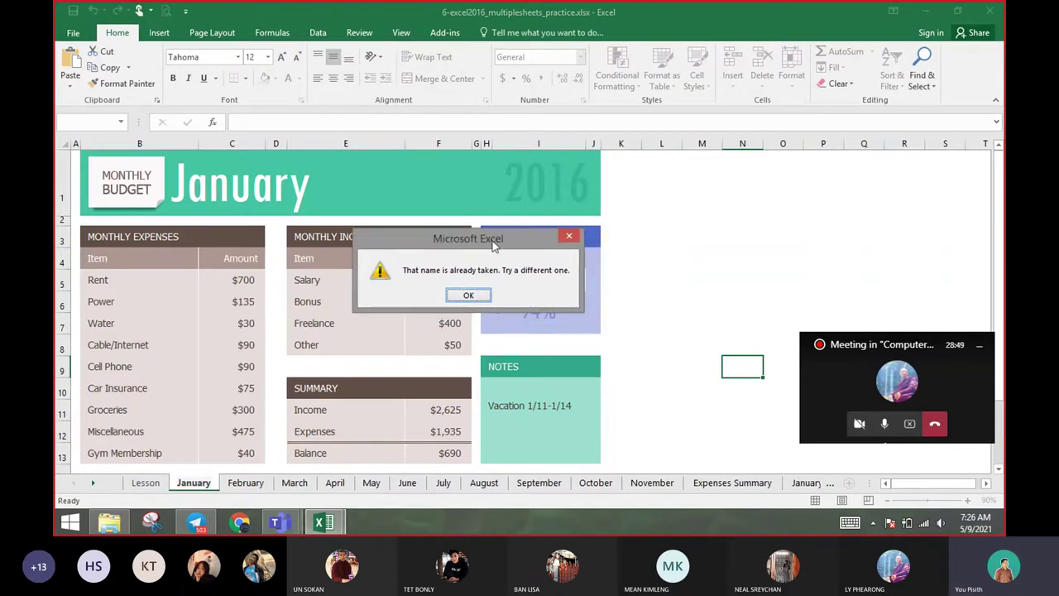
{"action": "left_click", "coordinate": [479, 300]}
{"action": "left_click", "coordinate": [294, 486]}
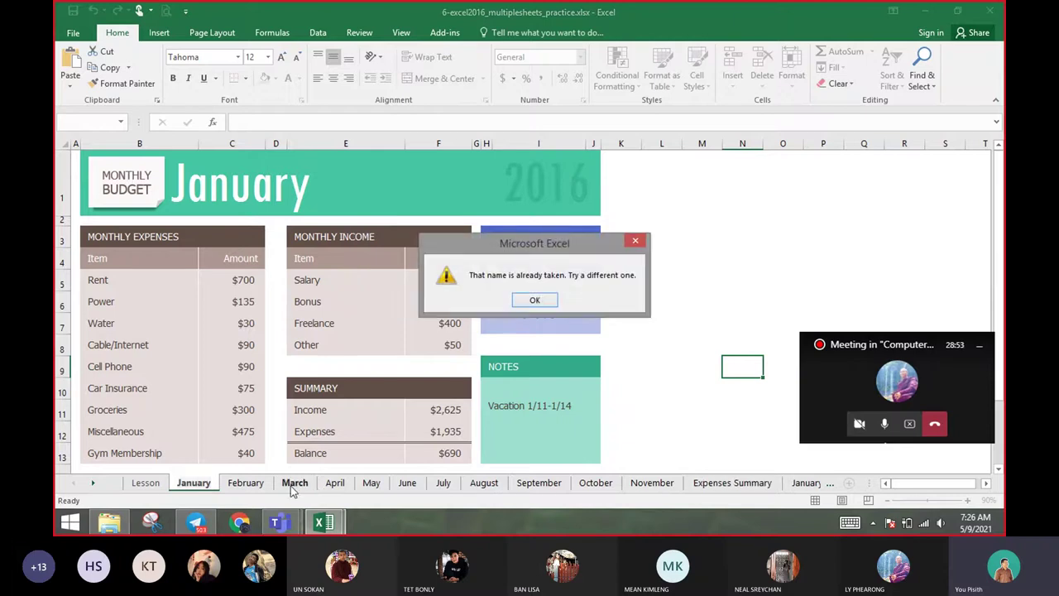
{"action": "left_click", "coordinate": [537, 303]}
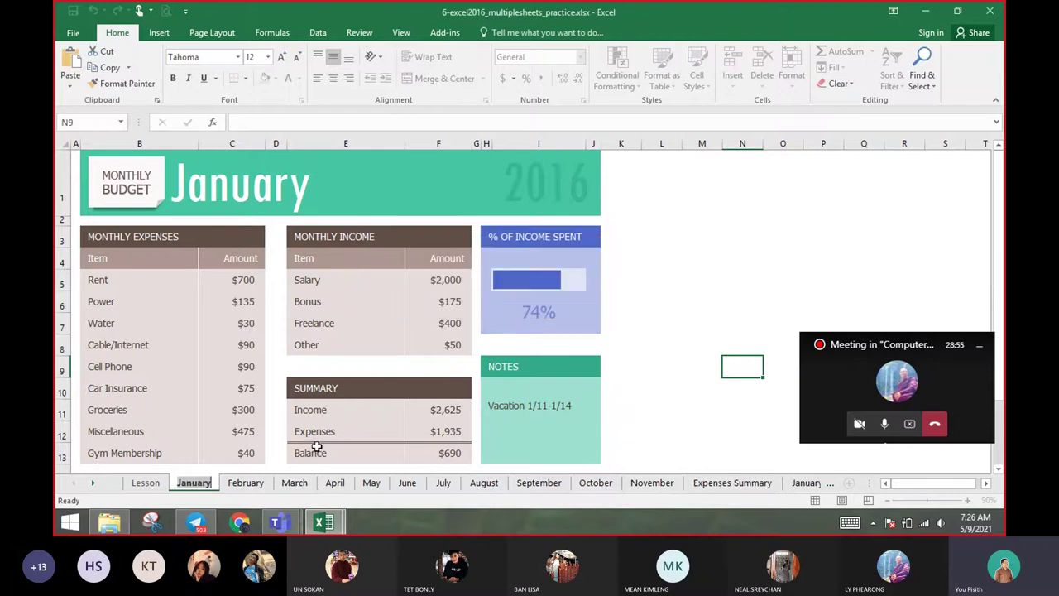
{"action": "key", "text": "Escape"}
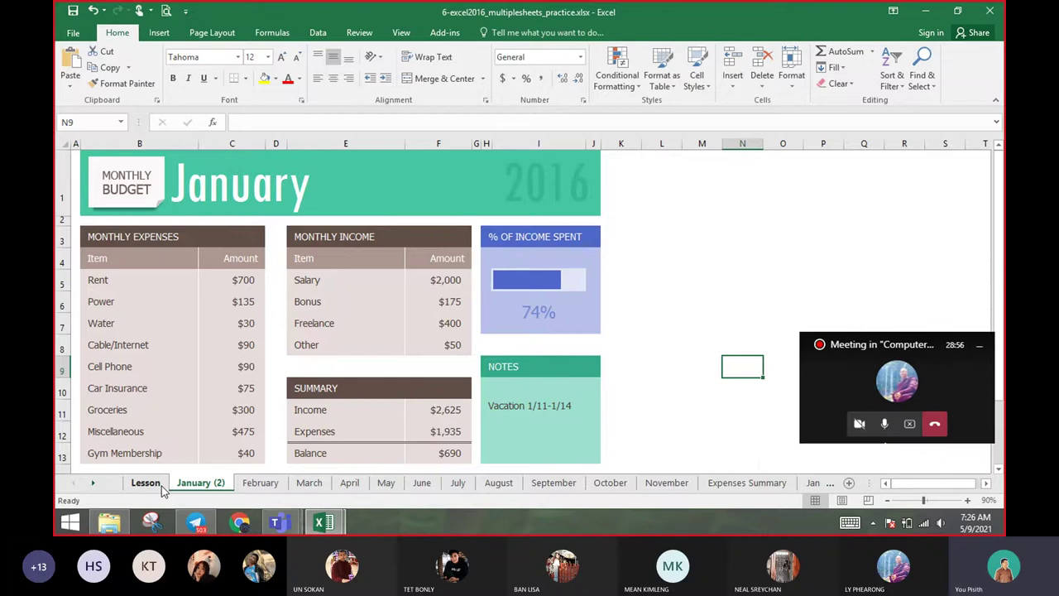
{"action": "left_click", "coordinate": [157, 485]}
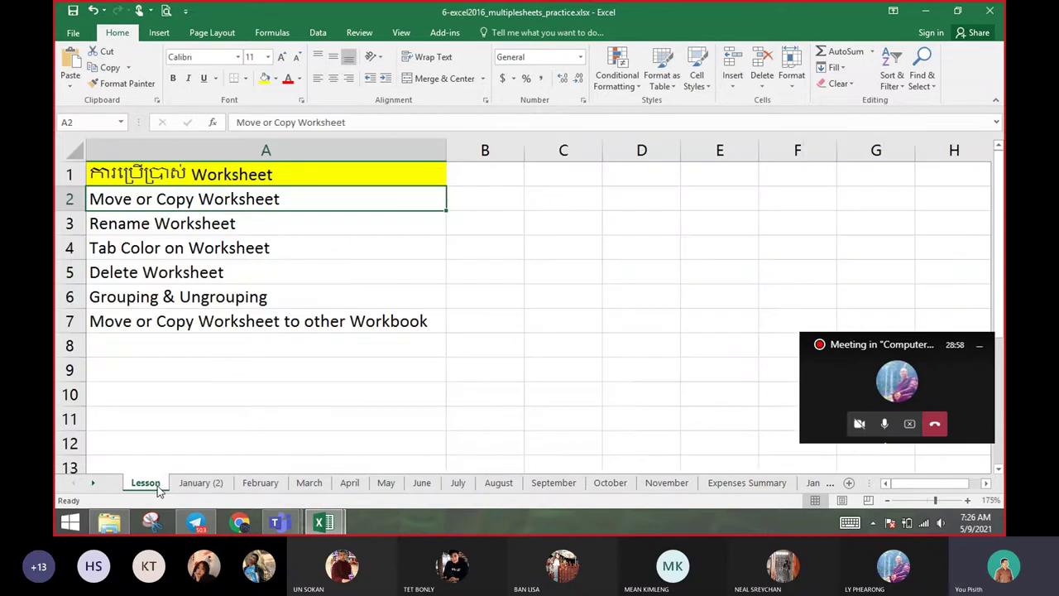
{"action": "left_click", "coordinate": [232, 229]}
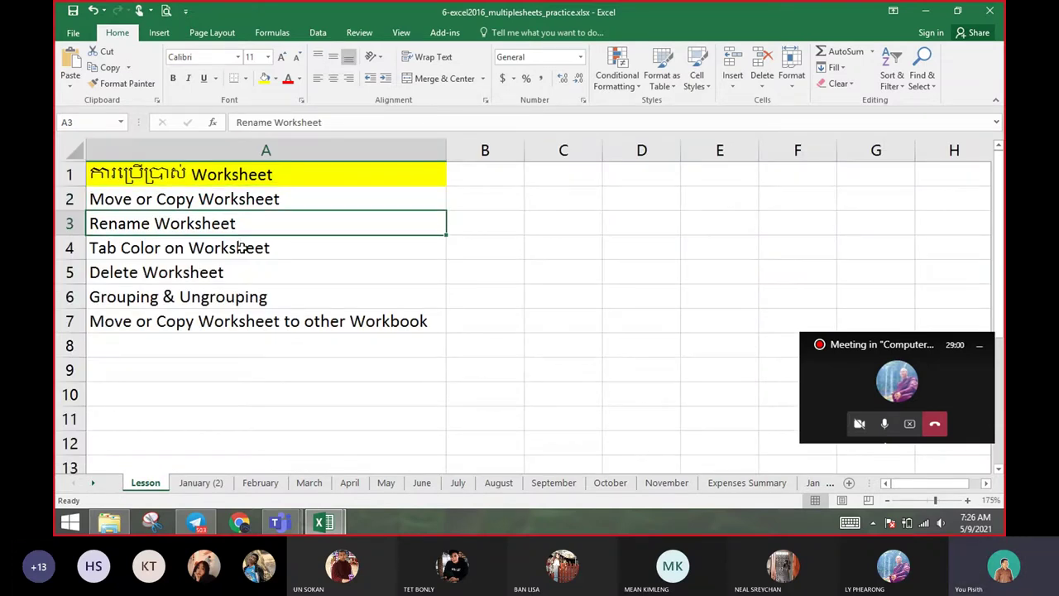
{"action": "left_click", "coordinate": [240, 248]}
{"action": "left_click", "coordinate": [275, 233]}
{"action": "left_click", "coordinate": [275, 242]}
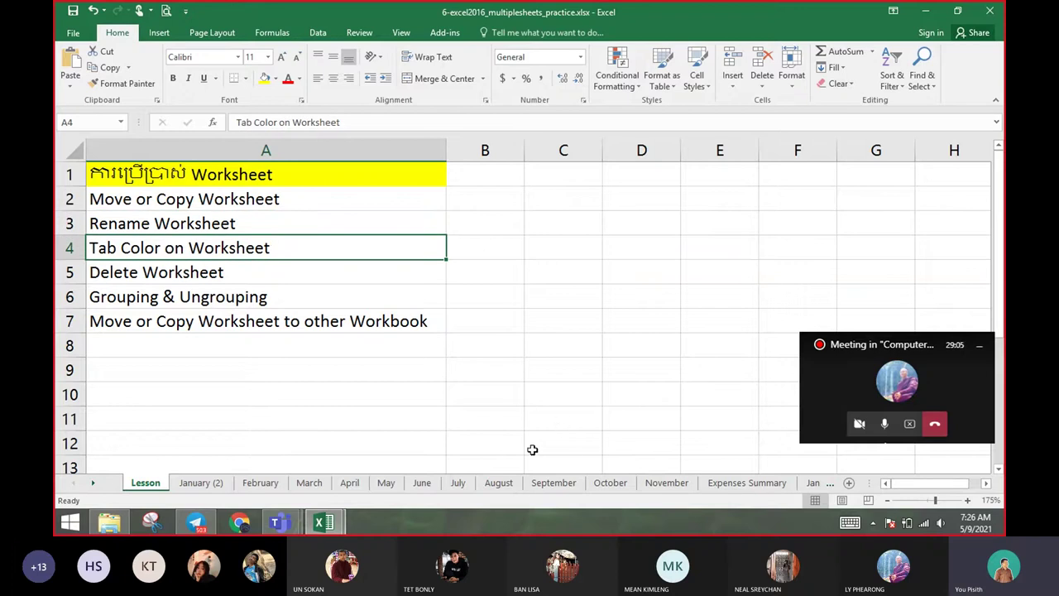
{"action": "left_click", "coordinate": [211, 487]}
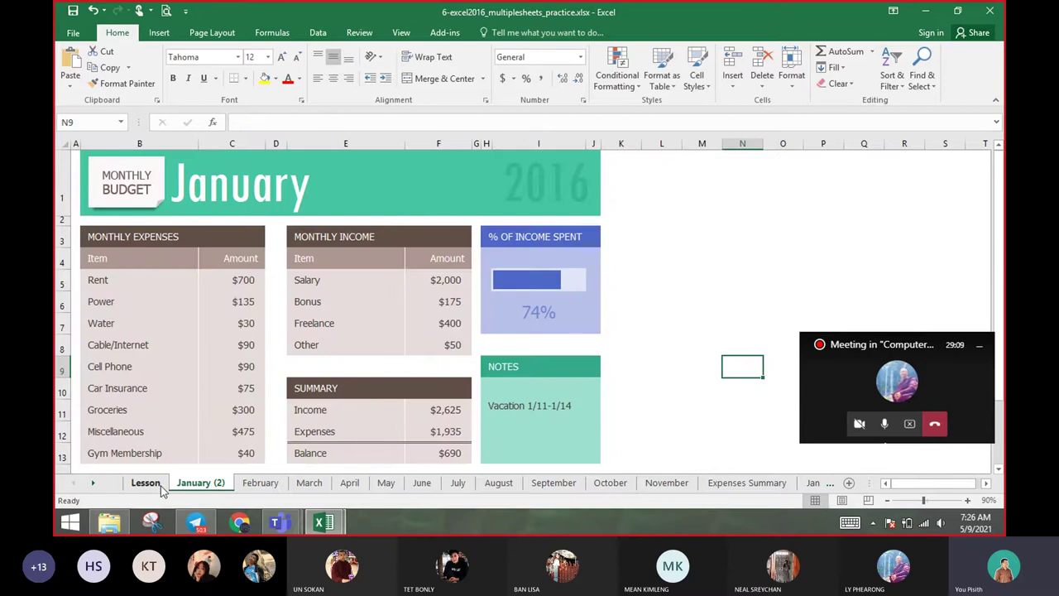
Set the January (2) sheet tab colour to Red.
{"action": "right_click", "coordinate": [214, 489]}
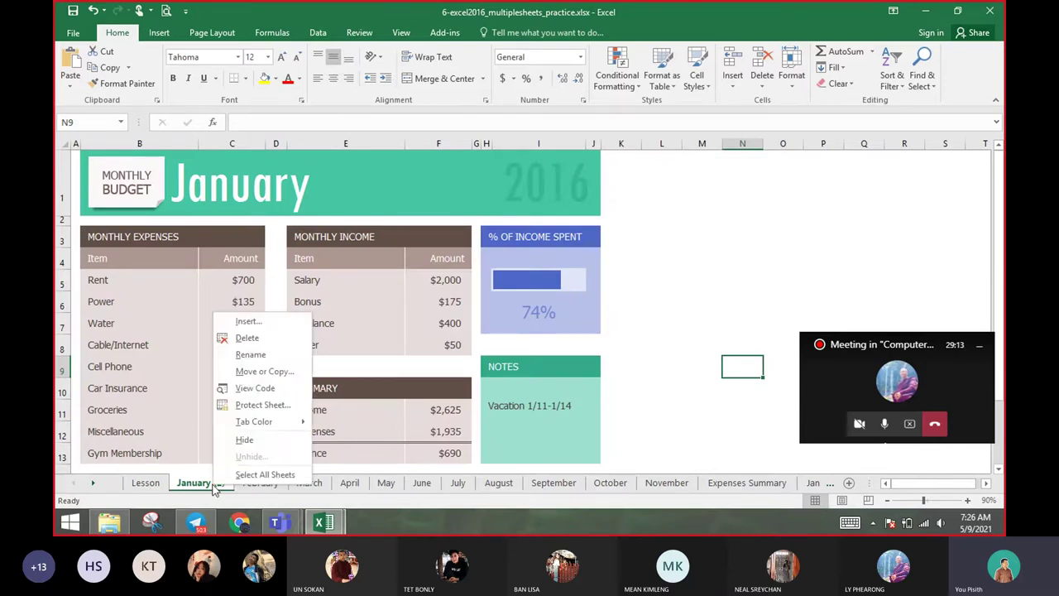
{"action": "mouse_move", "coordinate": [277, 423]}
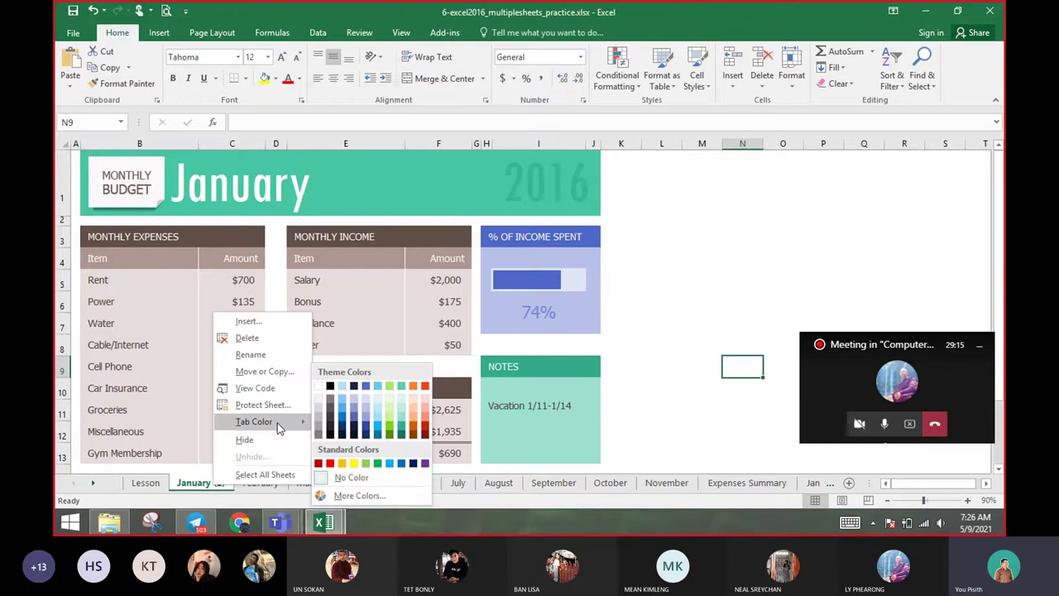
{"action": "left_click", "coordinate": [330, 465]}
{"action": "left_click", "coordinate": [424, 406]}
{"action": "left_click", "coordinate": [501, 386]}
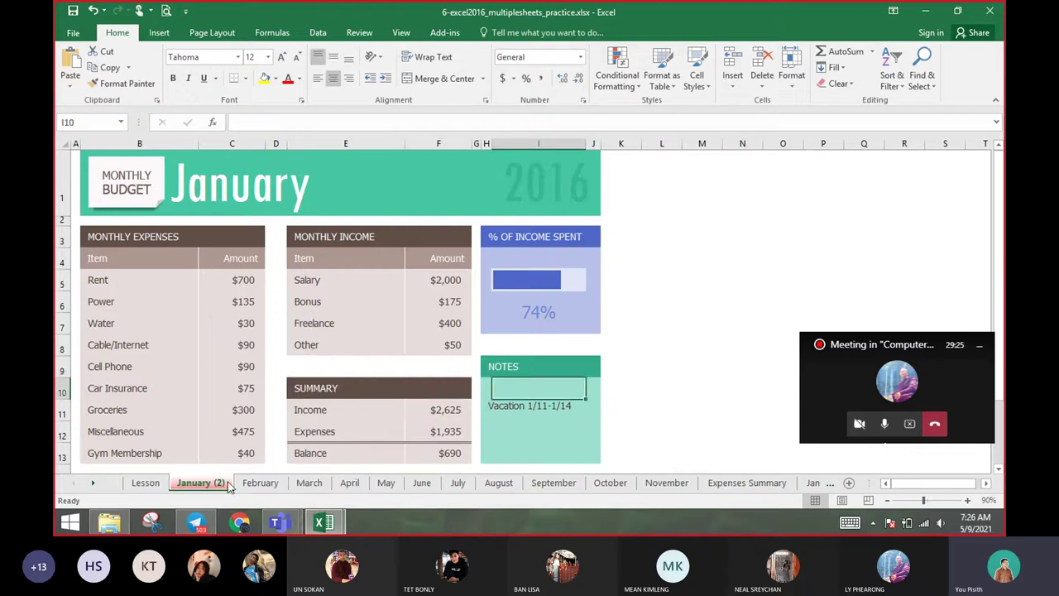
Set the February sheet tab colour to Light Blue and check it from March.
{"action": "right_click", "coordinate": [265, 483]}
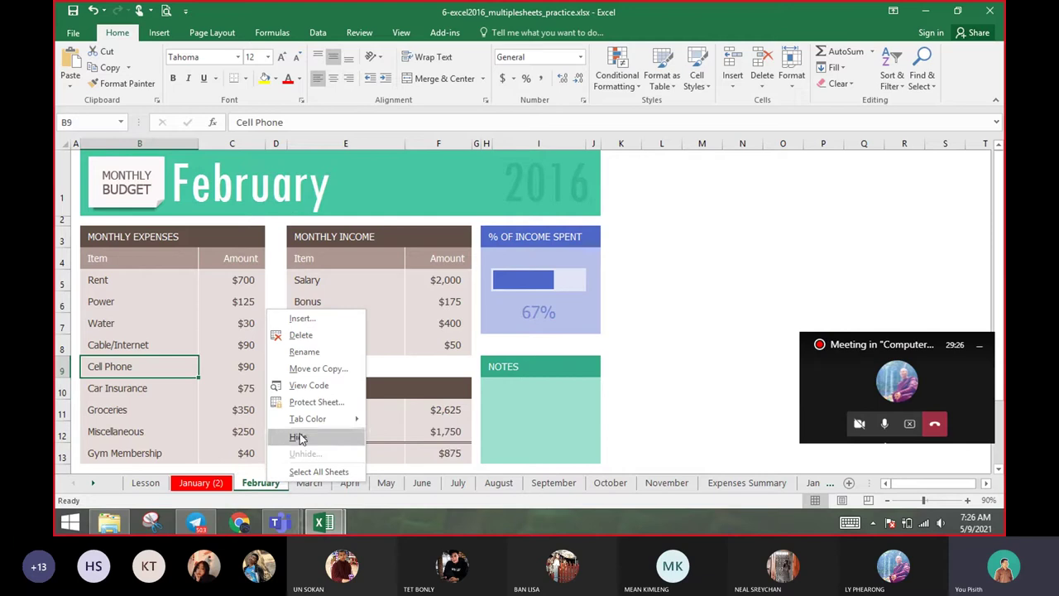
{"action": "mouse_move", "coordinate": [324, 421]}
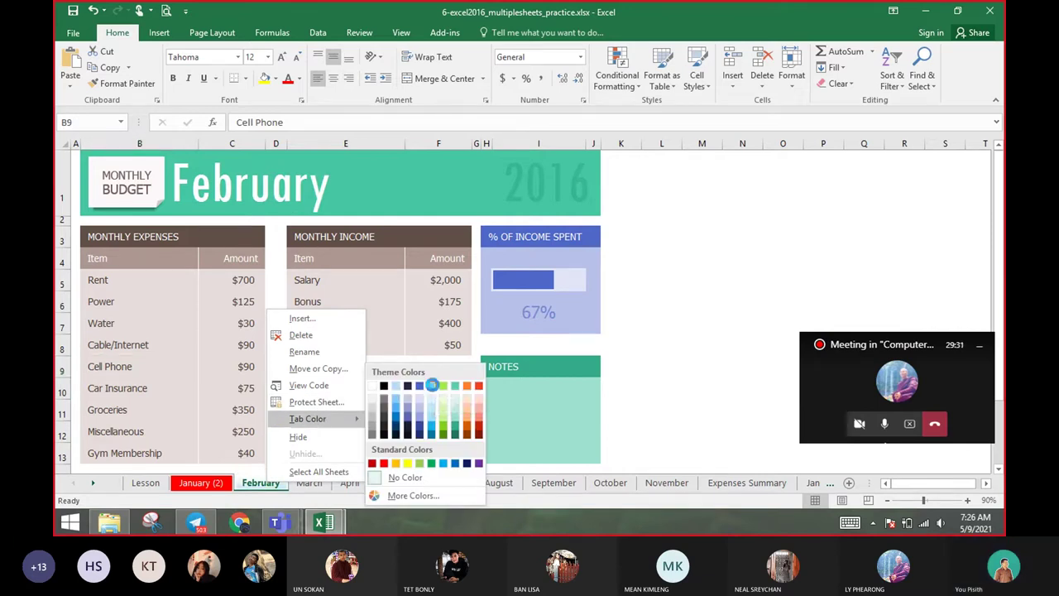
{"action": "left_click", "coordinate": [579, 340]}
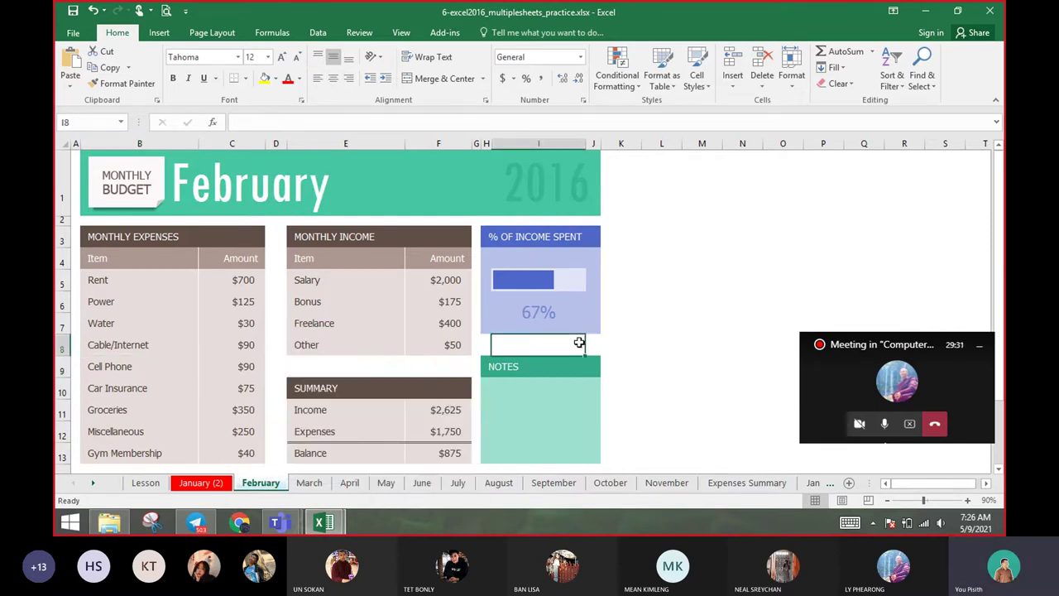
{"action": "left_click", "coordinate": [309, 485]}
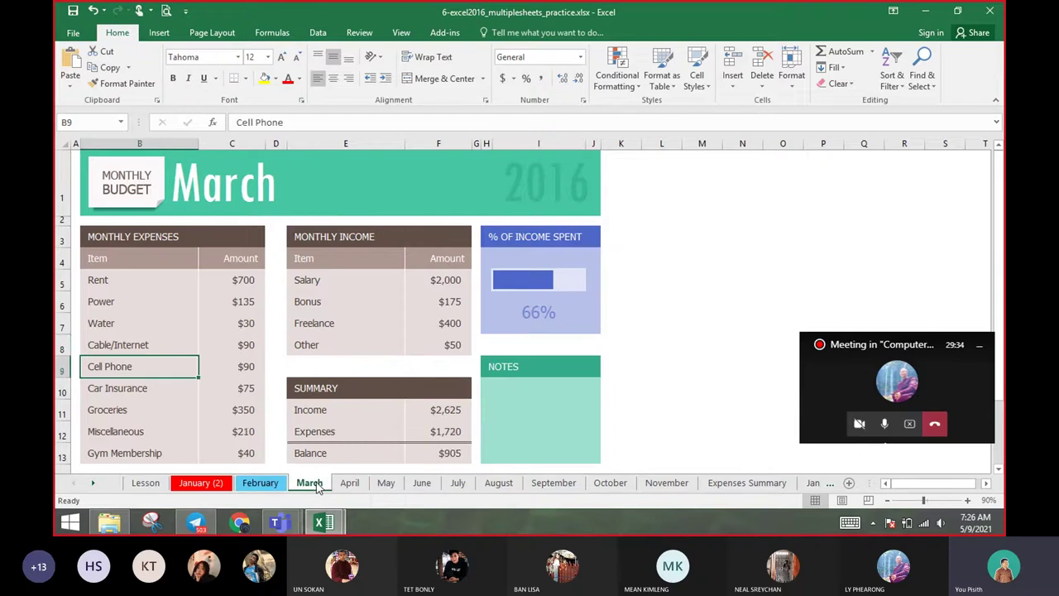
{"action": "left_click", "coordinate": [262, 484]}
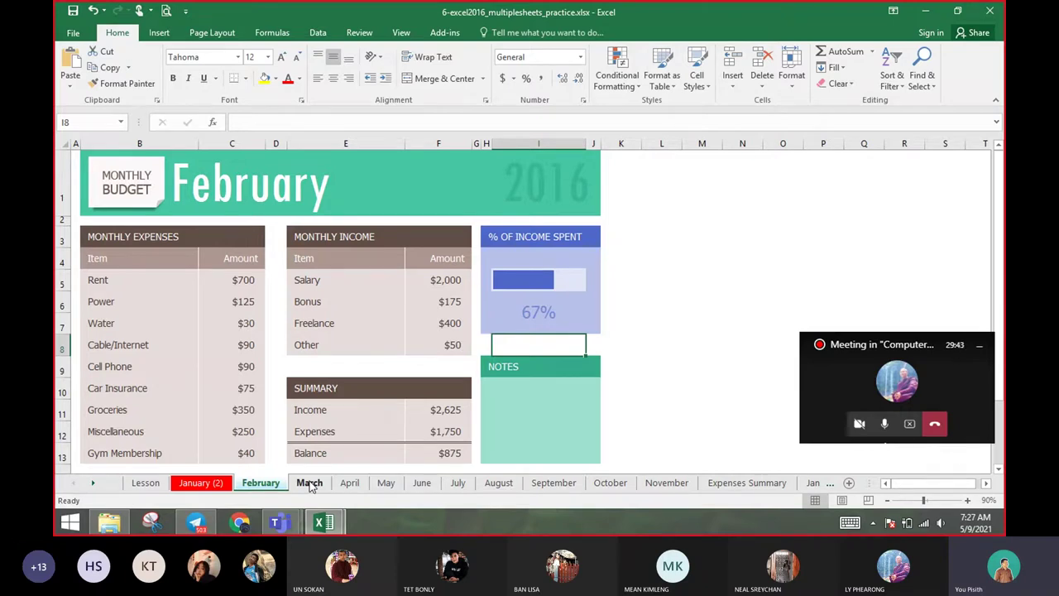
Look through the Lesson, March, April and June sheets.
{"action": "left_click", "coordinate": [142, 484]}
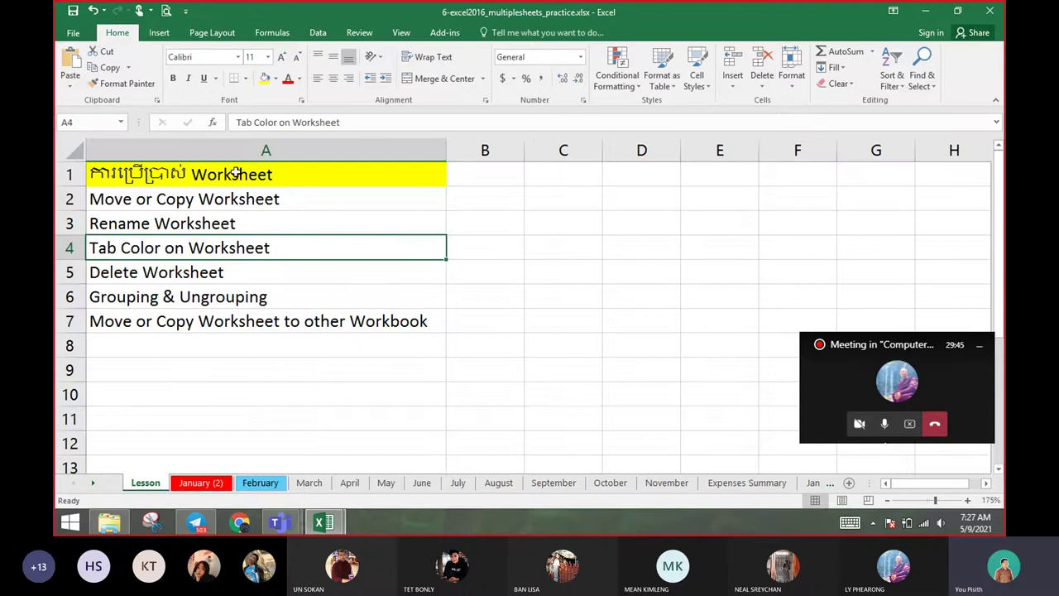
{"action": "left_click", "coordinate": [288, 178]}
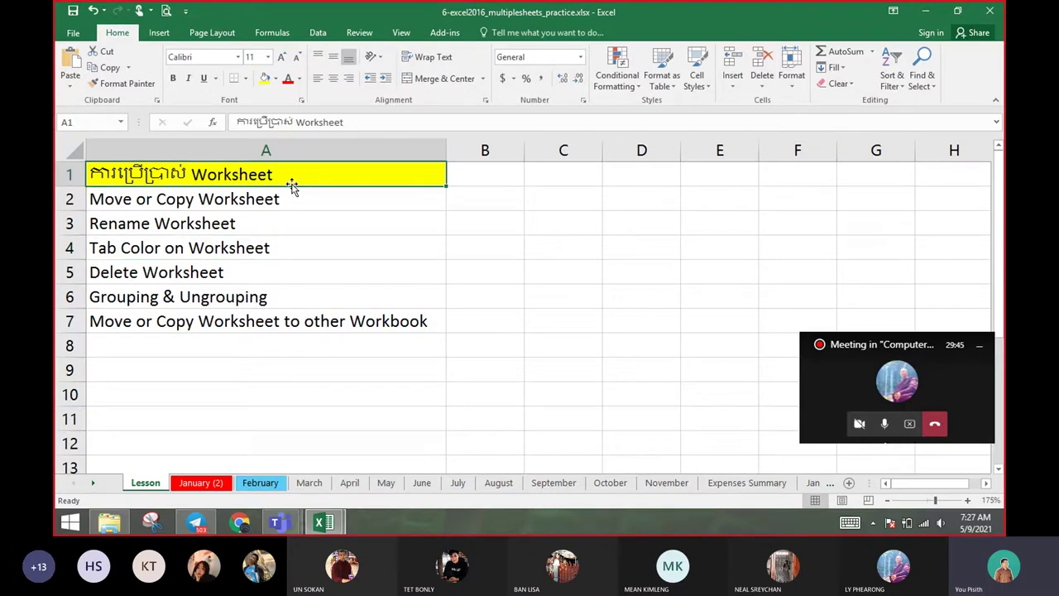
{"action": "left_click", "coordinate": [308, 489]}
{"action": "left_click", "coordinate": [349, 483]}
{"action": "left_click", "coordinate": [422, 487]}
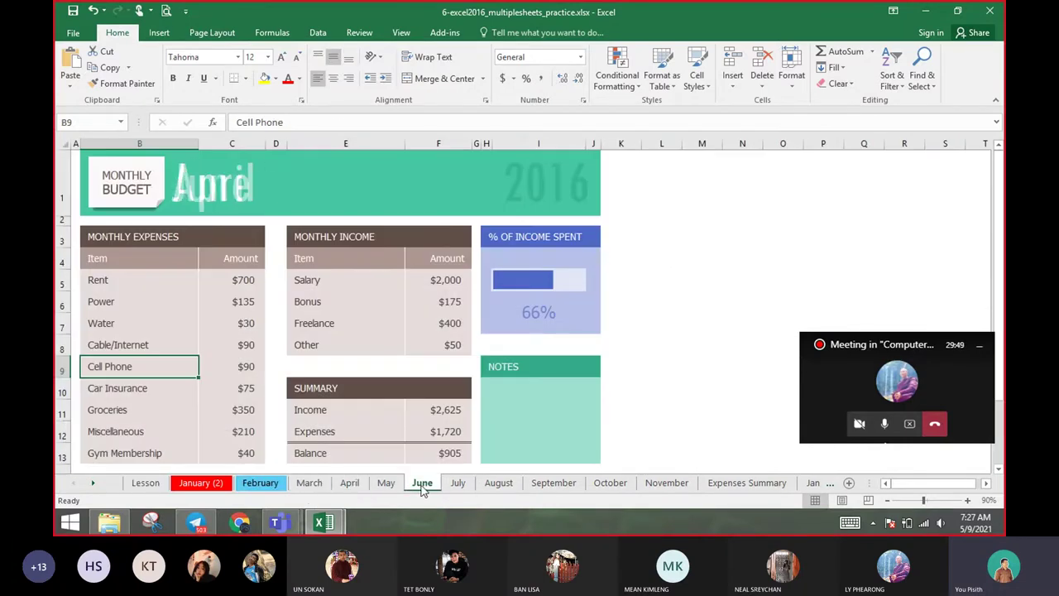
{"action": "left_click", "coordinate": [346, 487]}
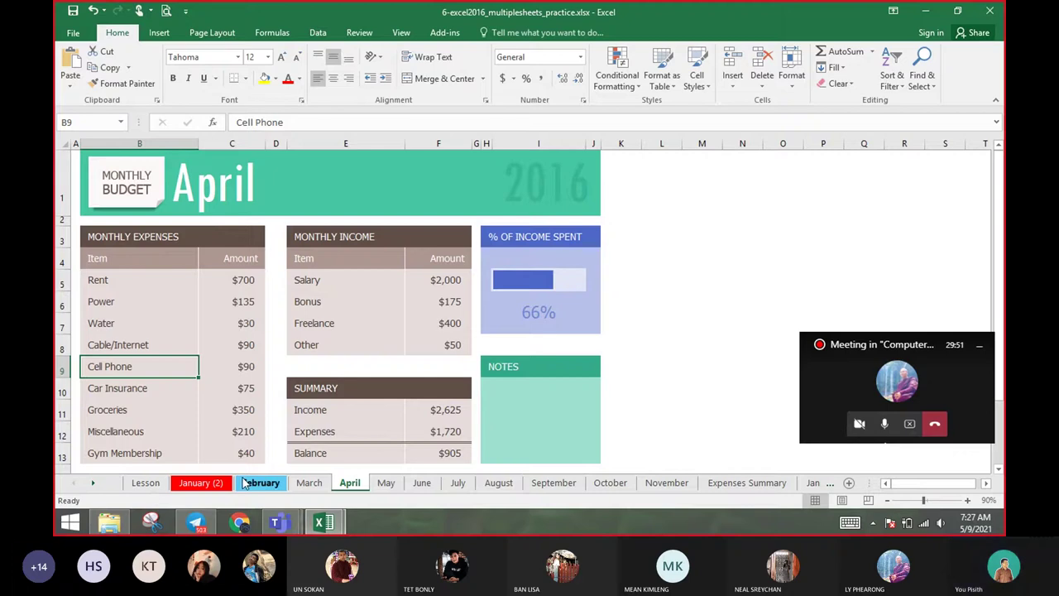
Set the February tab colour to No Color, then return to the Lesson sheet.
{"action": "right_click", "coordinate": [253, 484]}
{"action": "mouse_move", "coordinate": [288, 418]}
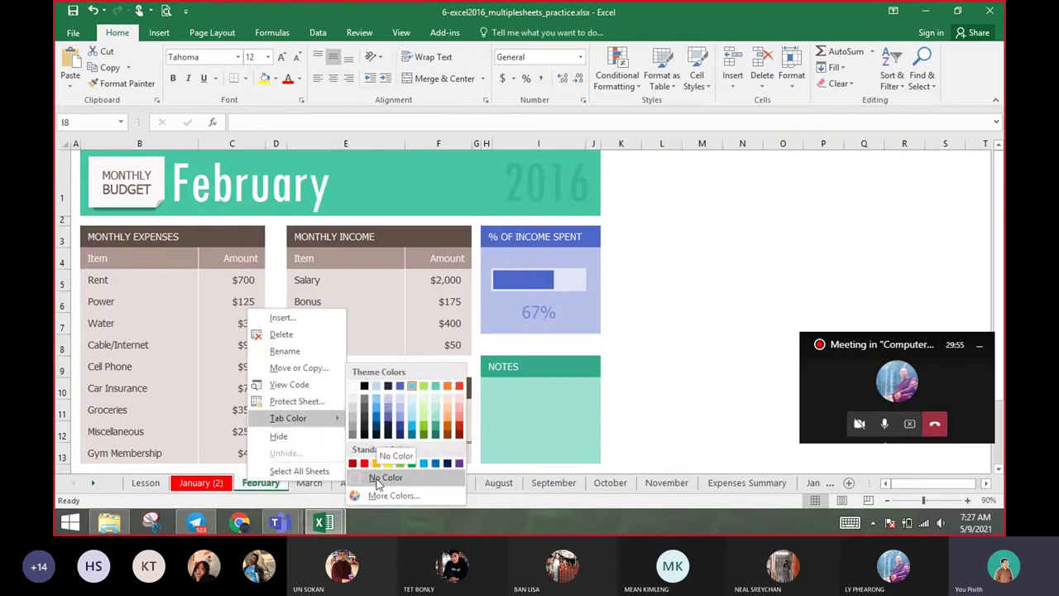
{"action": "left_click", "coordinate": [352, 387]}
{"action": "left_click", "coordinate": [351, 485]}
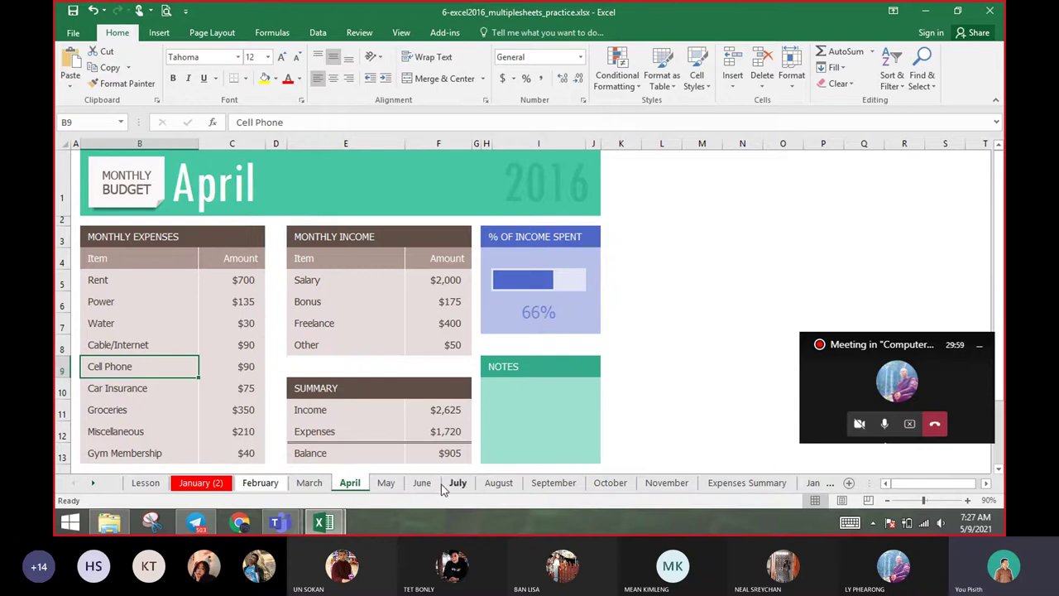
{"action": "right_click", "coordinate": [257, 482]}
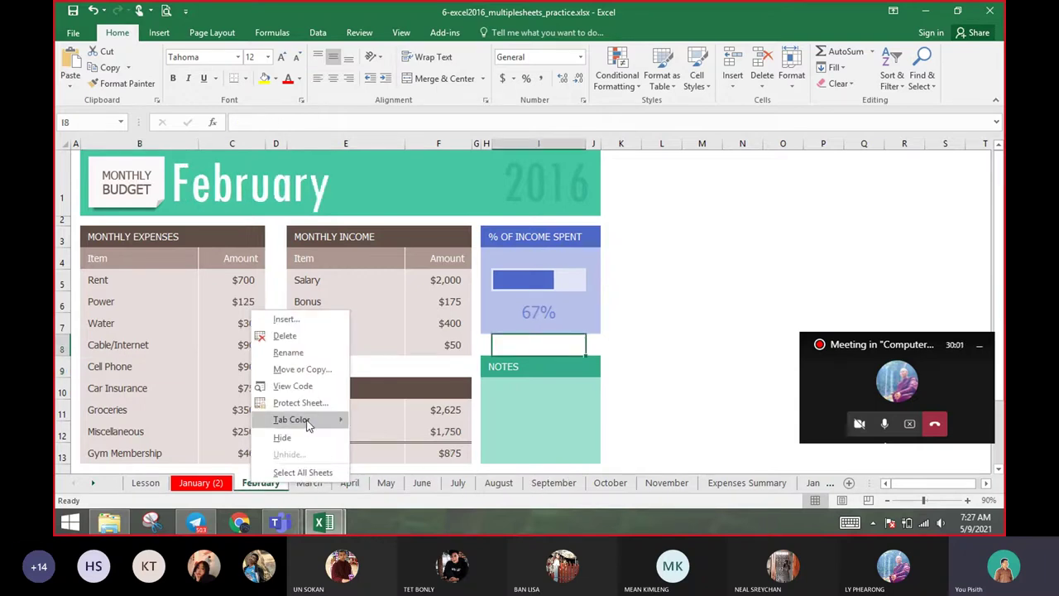
{"action": "mouse_move", "coordinate": [308, 422]}
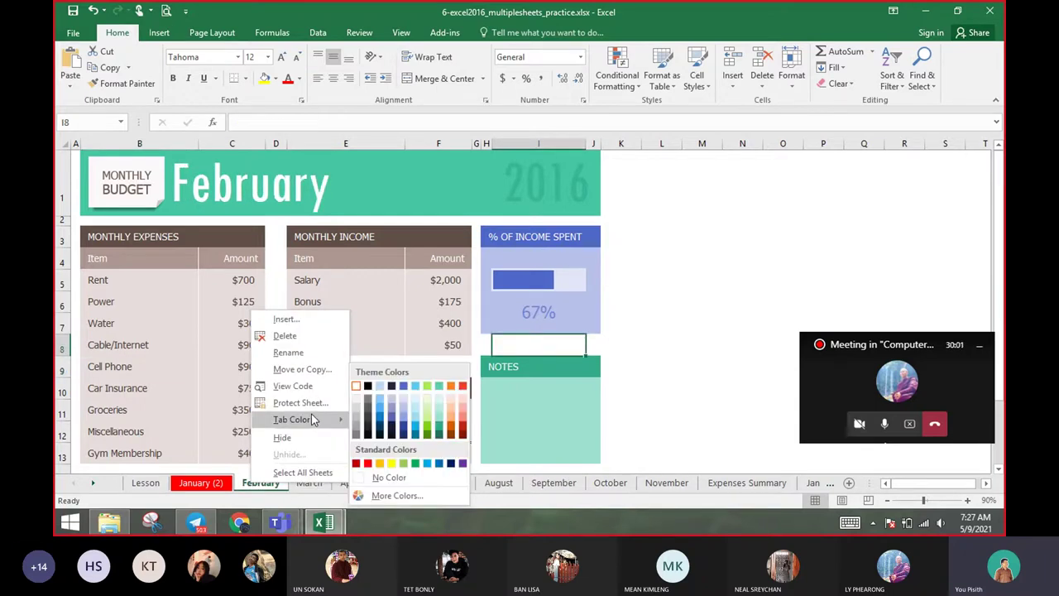
{"action": "left_click", "coordinate": [394, 479]}
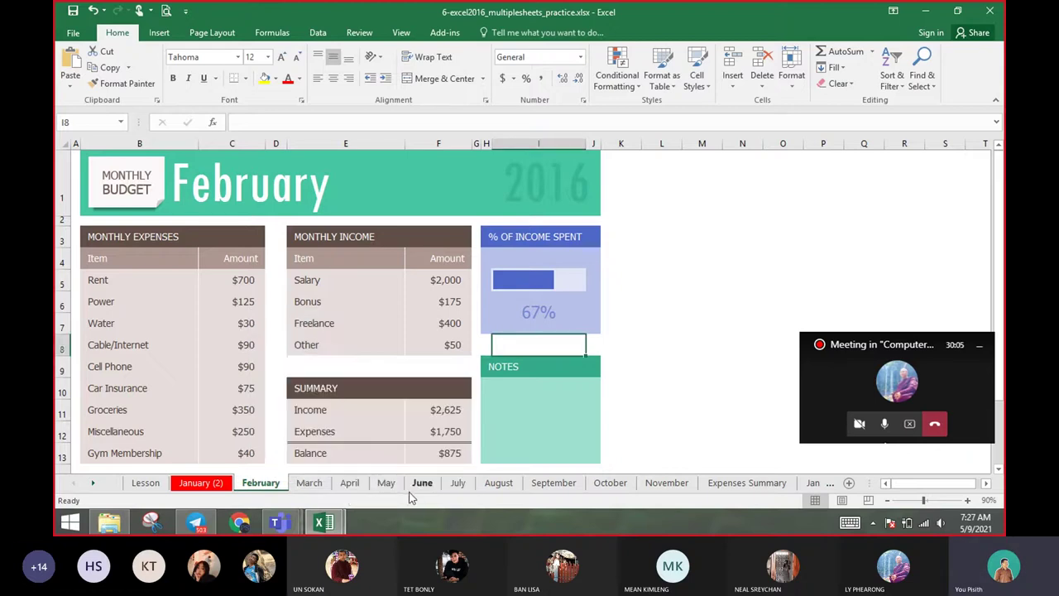
{"action": "left_click", "coordinate": [143, 485]}
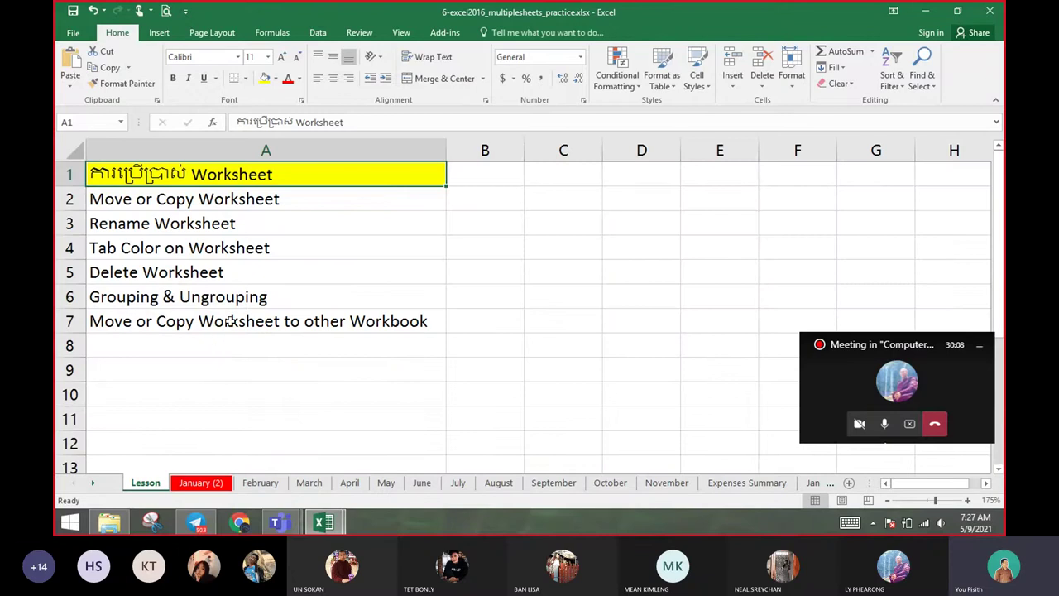
Delete the January (2) sheet, cancelling once before confirming the deletion.
{"action": "left_click", "coordinate": [301, 276]}
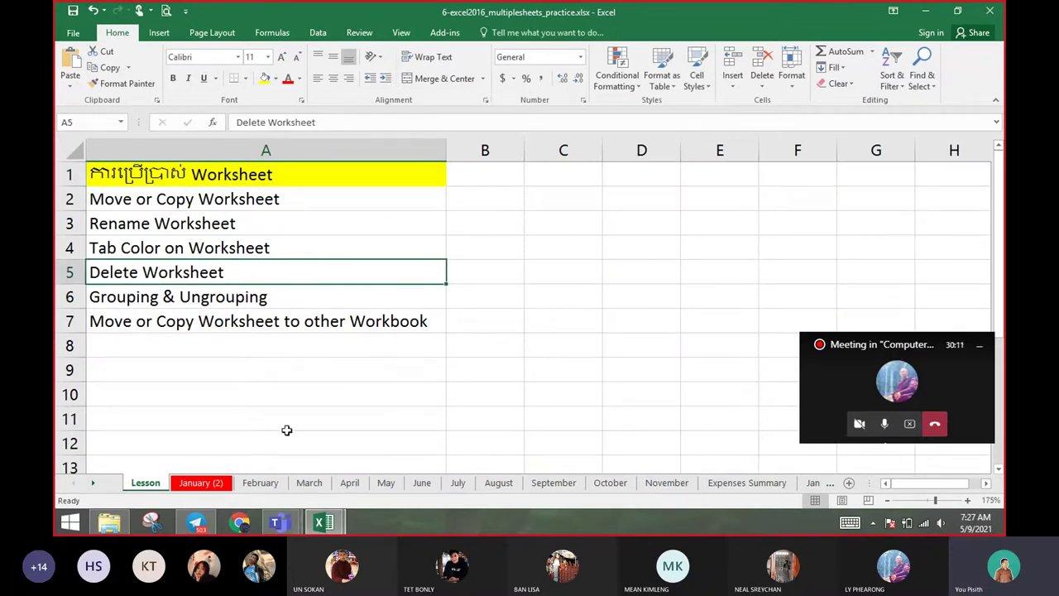
{"action": "left_click", "coordinate": [212, 489]}
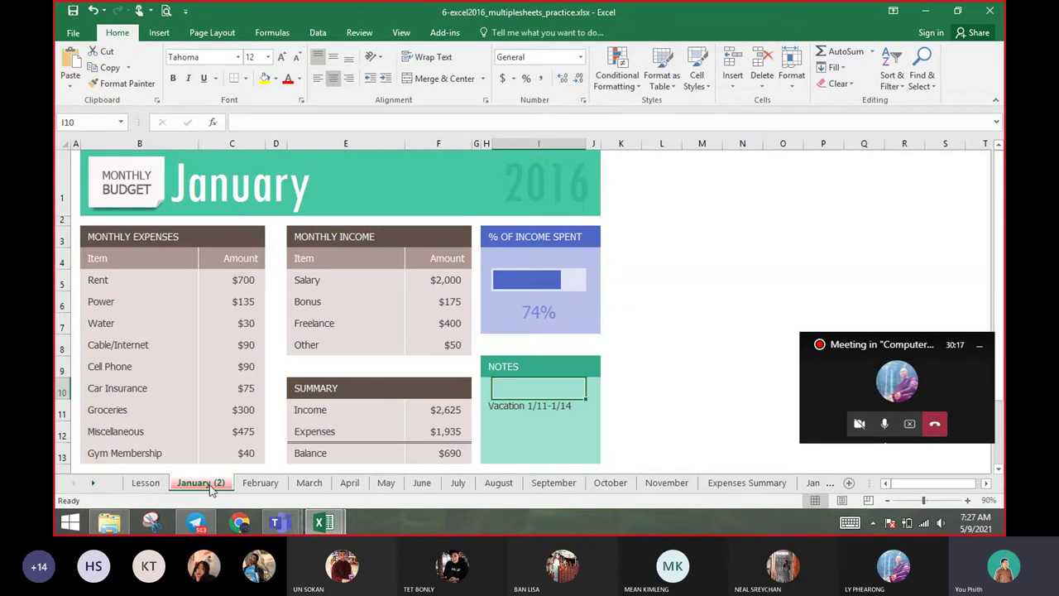
{"action": "right_click", "coordinate": [213, 488]}
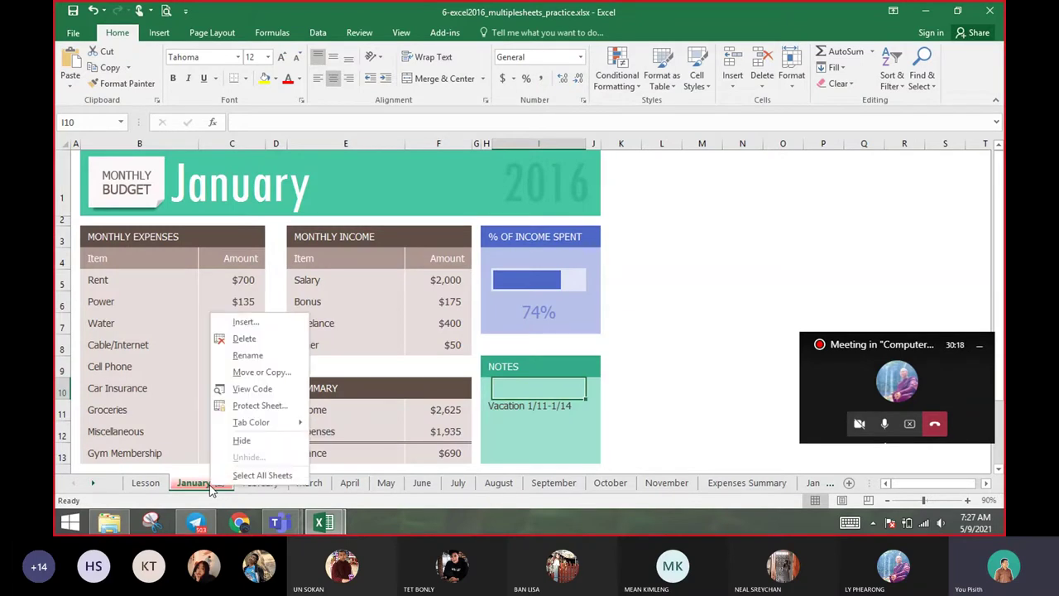
{"action": "left_click", "coordinate": [292, 340]}
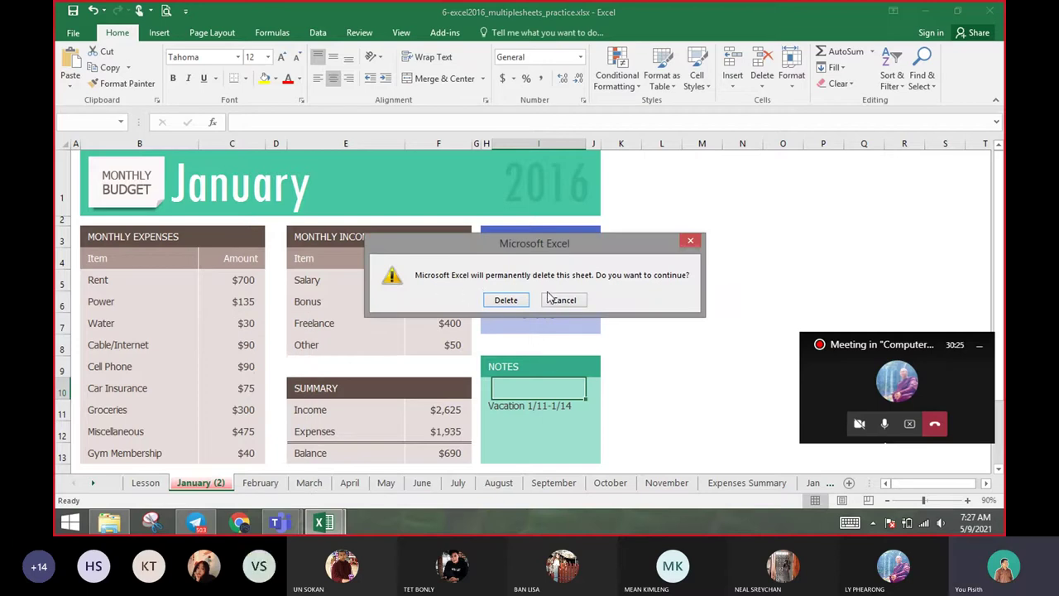
{"action": "mouse_move", "coordinate": [613, 244]}
{"action": "left_mouse_down"}
{"action": "mouse_move", "coordinate": [571, 243]}
{"action": "mouse_move", "coordinate": [566, 258]}
{"action": "left_mouse_up"}
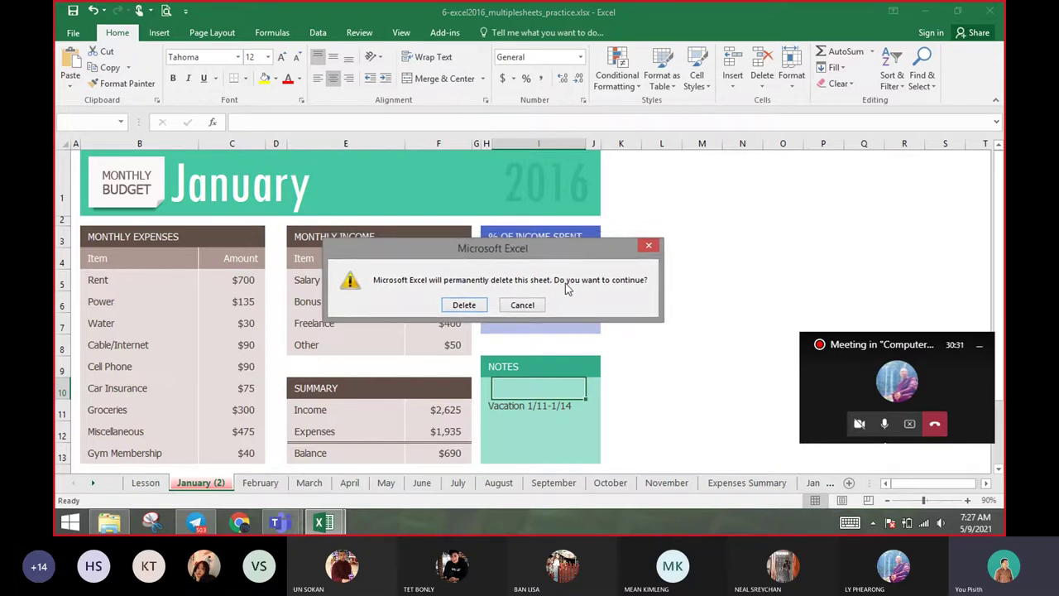
{"action": "left_click_drag", "start_coordinate": [591, 255], "coordinate": [627, 259]}
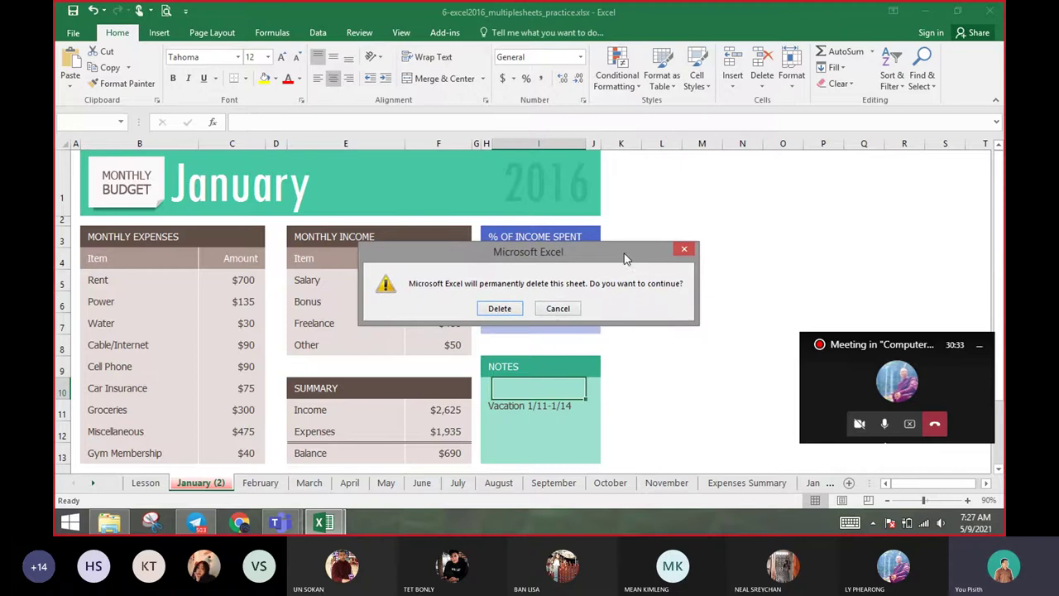
{"action": "left_click", "coordinate": [567, 314]}
{"action": "right_click", "coordinate": [219, 483]}
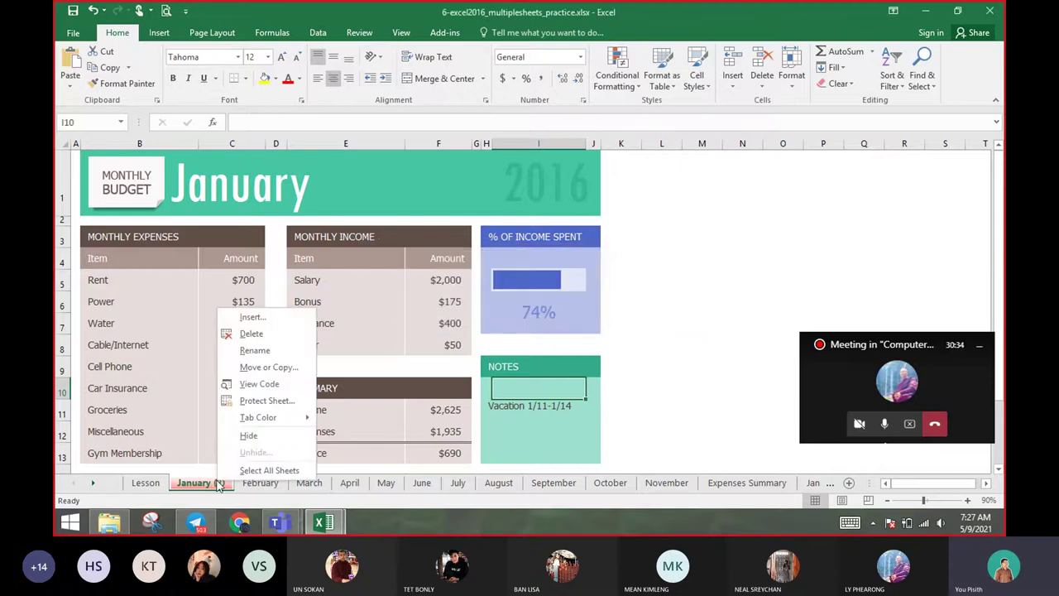
{"action": "left_click", "coordinate": [251, 334]}
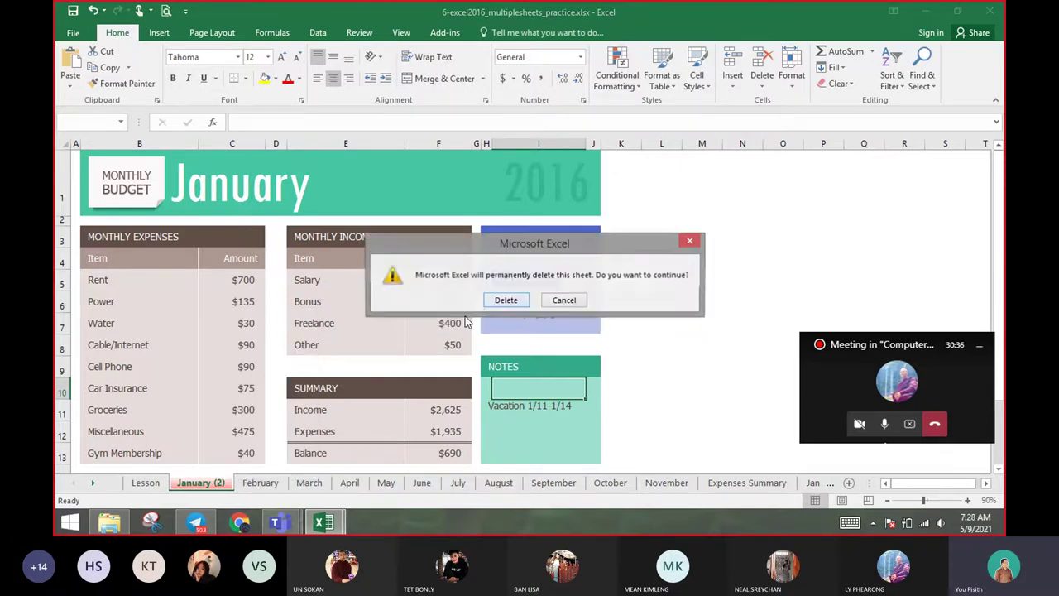
{"action": "left_click", "coordinate": [507, 301]}
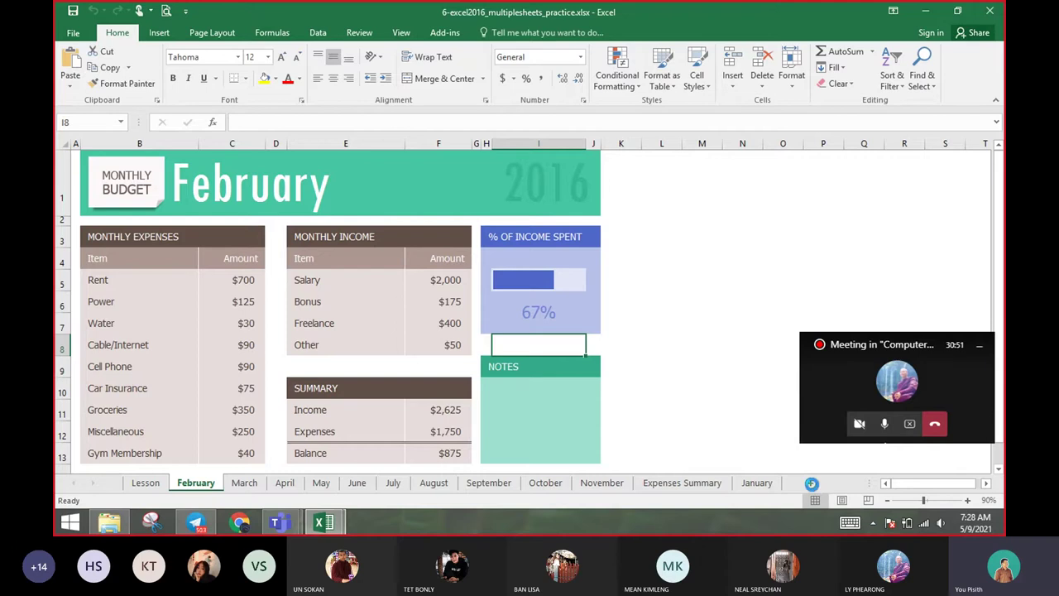
Insert a blank Sheet2, select some cells, then delete it.
{"action": "left_click", "coordinate": [811, 483]}
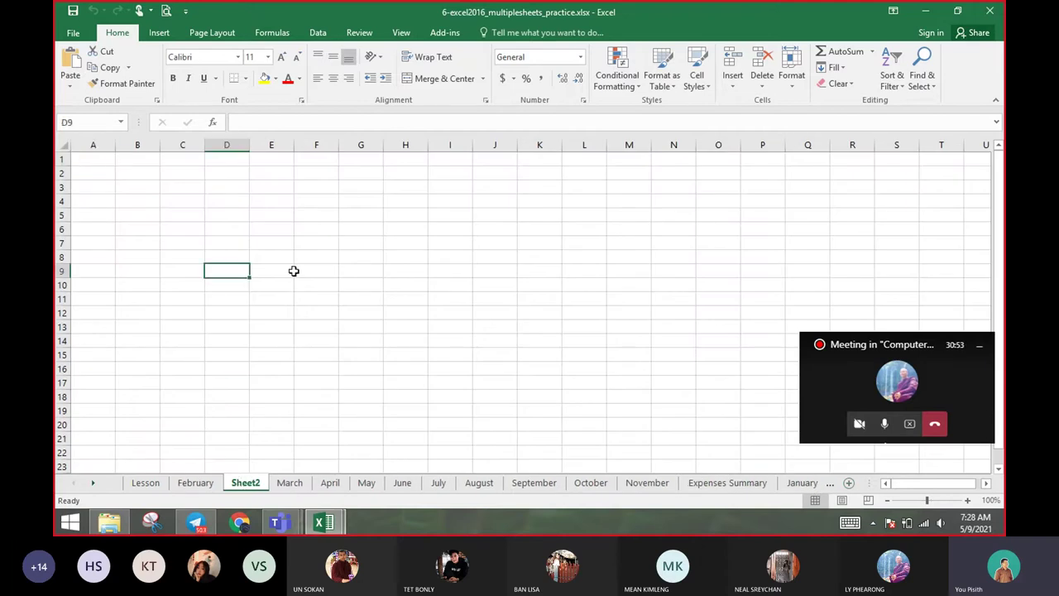
{"action": "left_click_drag", "start_coordinate": [226, 271], "coordinate": [551, 339]}
{"action": "left_click_drag", "start_coordinate": [450, 312], "coordinate": [450, 298]}
{"action": "right_click", "coordinate": [245, 488]}
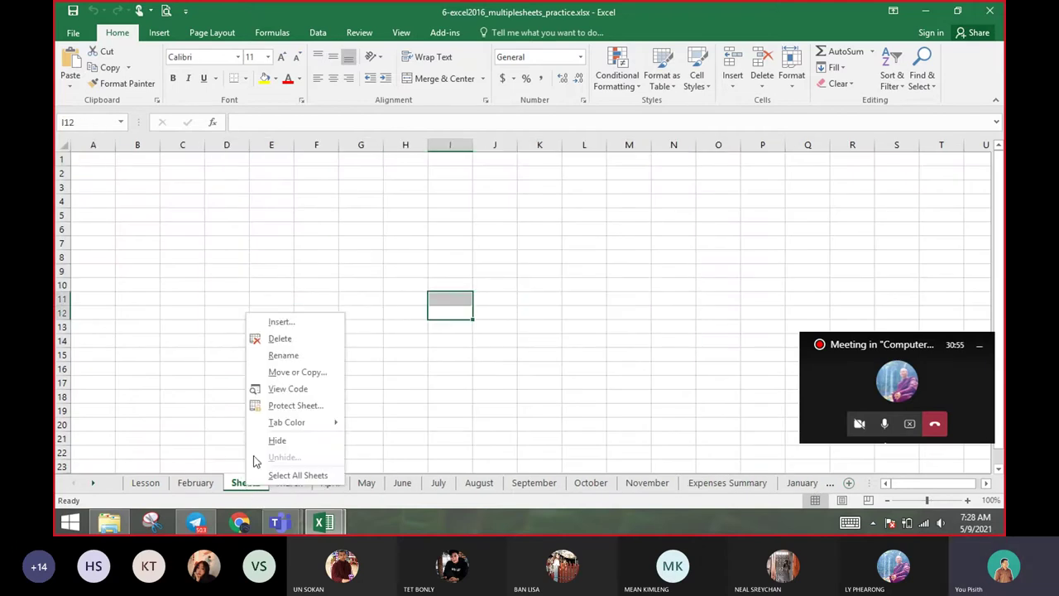
{"action": "left_click", "coordinate": [305, 341]}
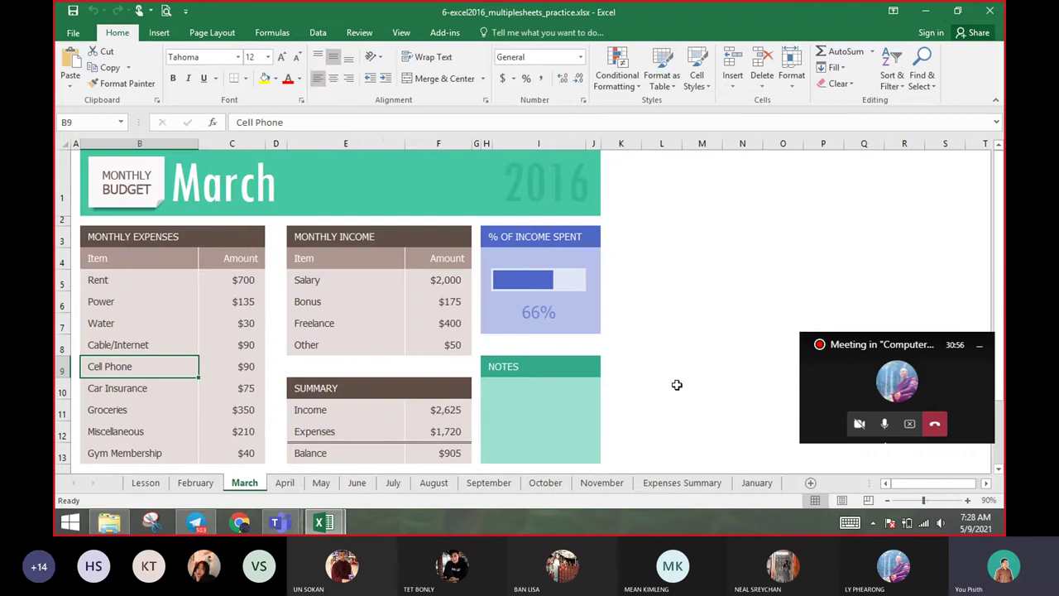
Drag the January sheet to sit right after Lesson.
{"action": "left_click", "coordinate": [198, 484]}
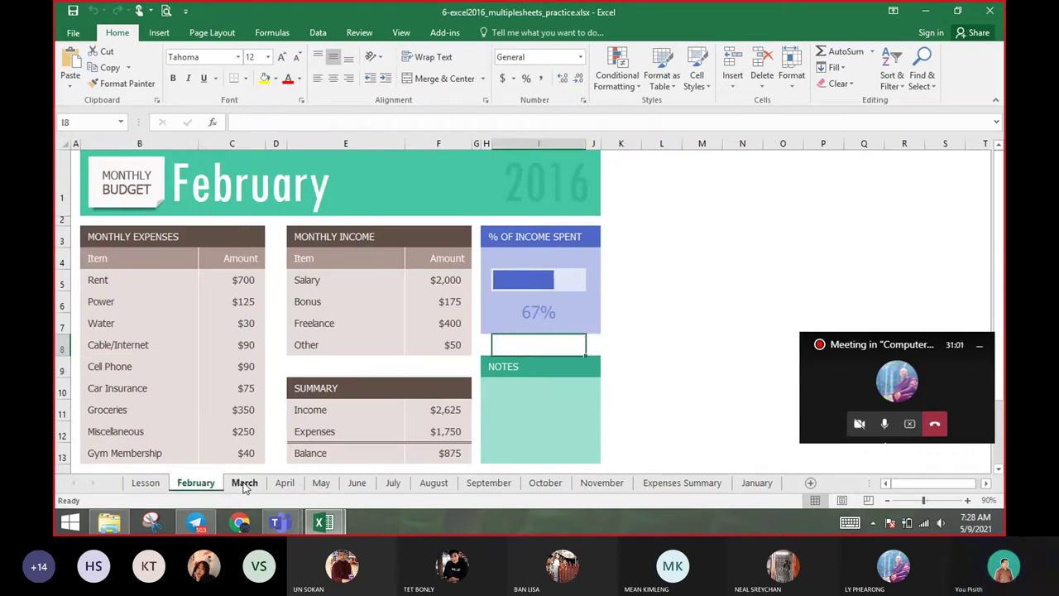
{"action": "left_click", "coordinate": [757, 485]}
{"action": "left_click_drag", "start_coordinate": [757, 487], "coordinate": [201, 488]}
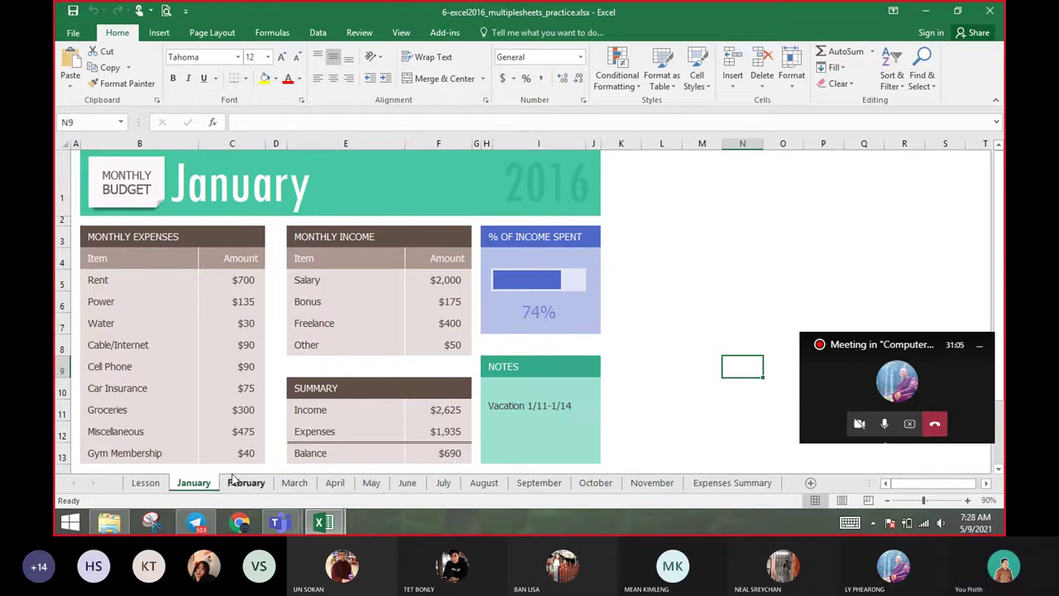
Insert Sheet3, enter ABC in C3, delete Sheet3, and show Lesson.
{"action": "left_click", "coordinate": [810, 484]}
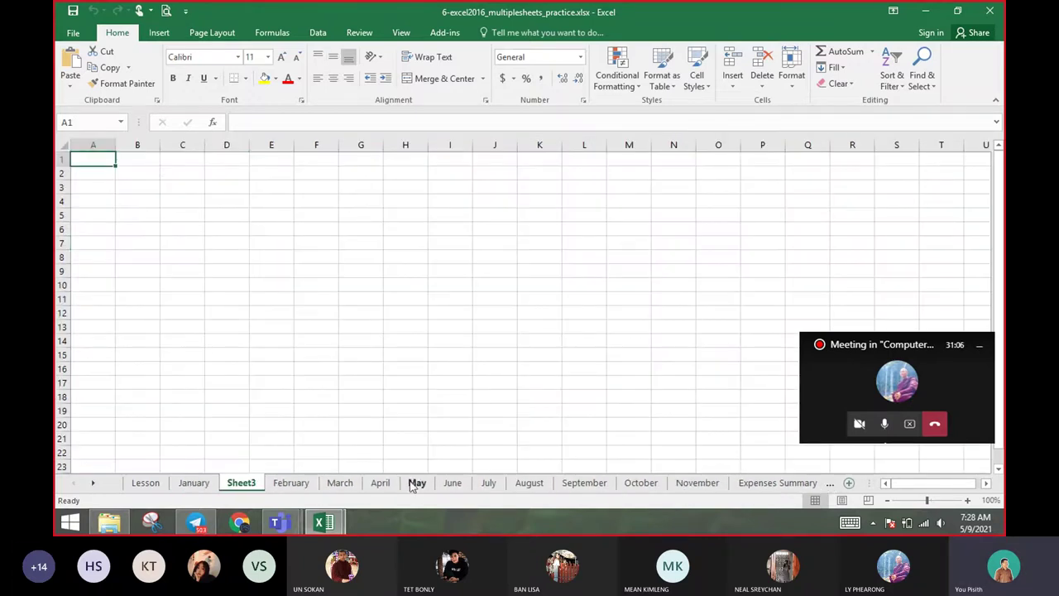
{"action": "left_click", "coordinate": [161, 180]}
{"action": "type", "text": "ABC"}
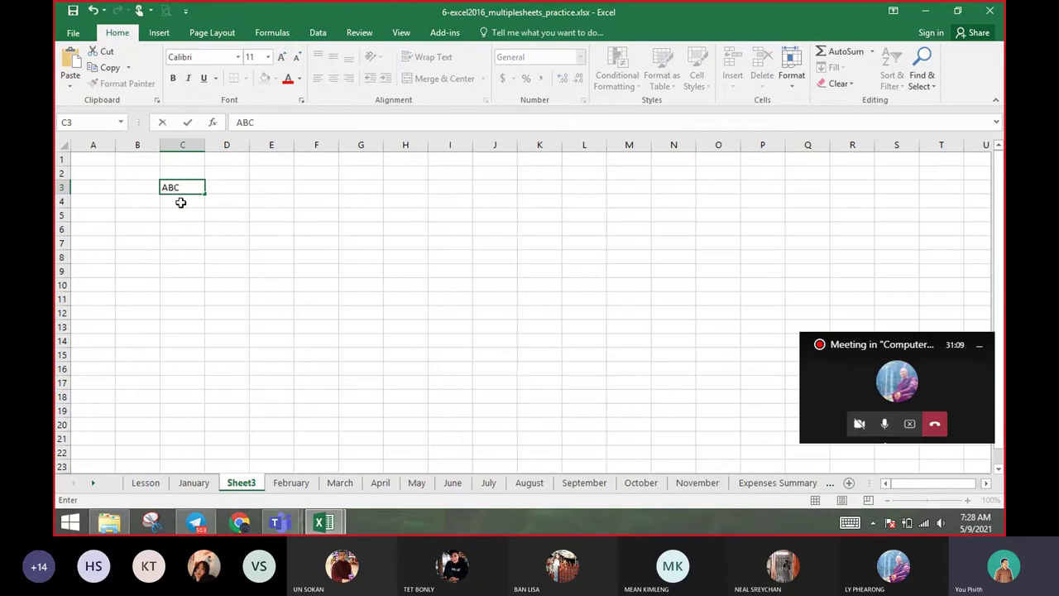
{"action": "key", "text": "Return"}
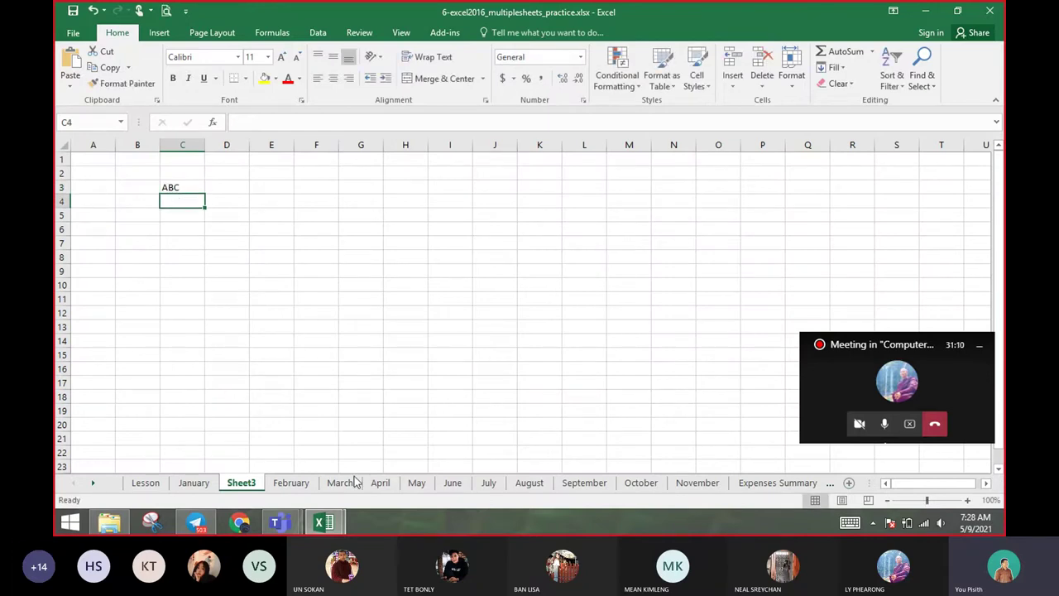
{"action": "right_click", "coordinate": [249, 485]}
{"action": "left_click", "coordinate": [261, 332]}
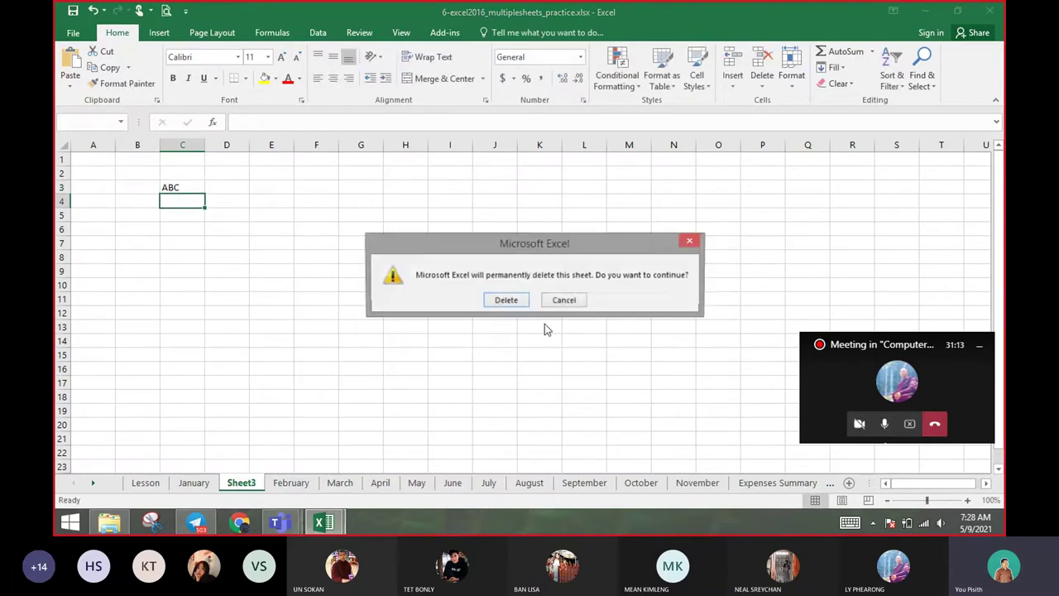
{"action": "left_click", "coordinate": [506, 299]}
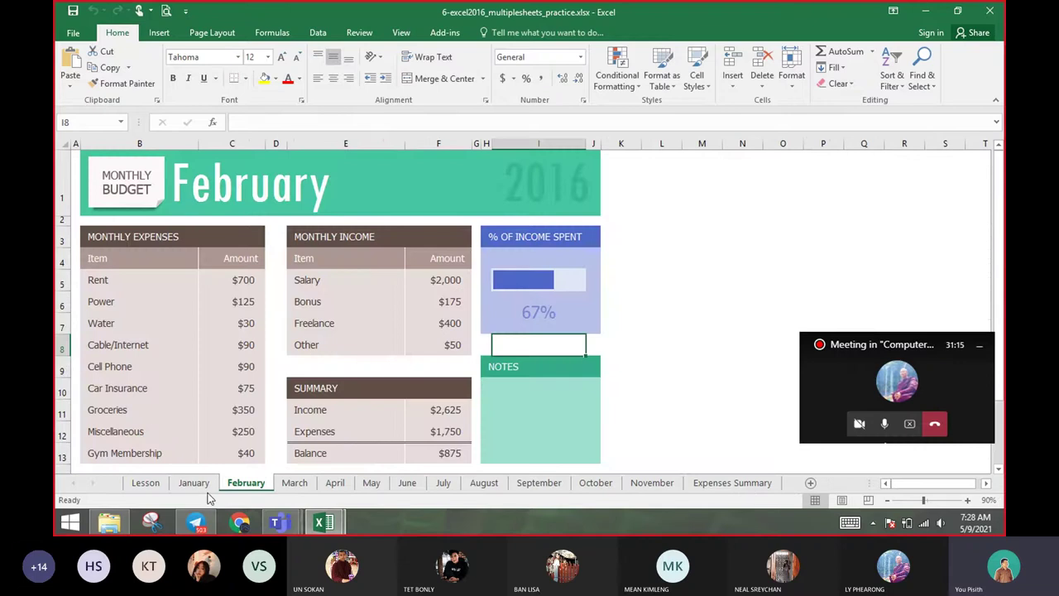
{"action": "left_click", "coordinate": [157, 485]}
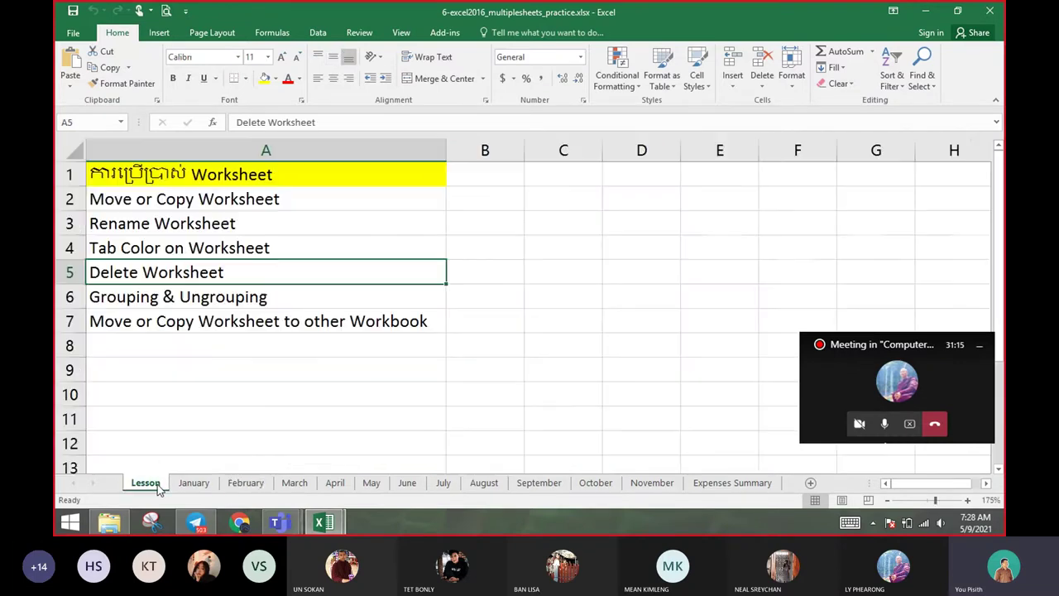
Browse the January, February and March sheets, ending on January's budget.
{"action": "left_click", "coordinate": [219, 302]}
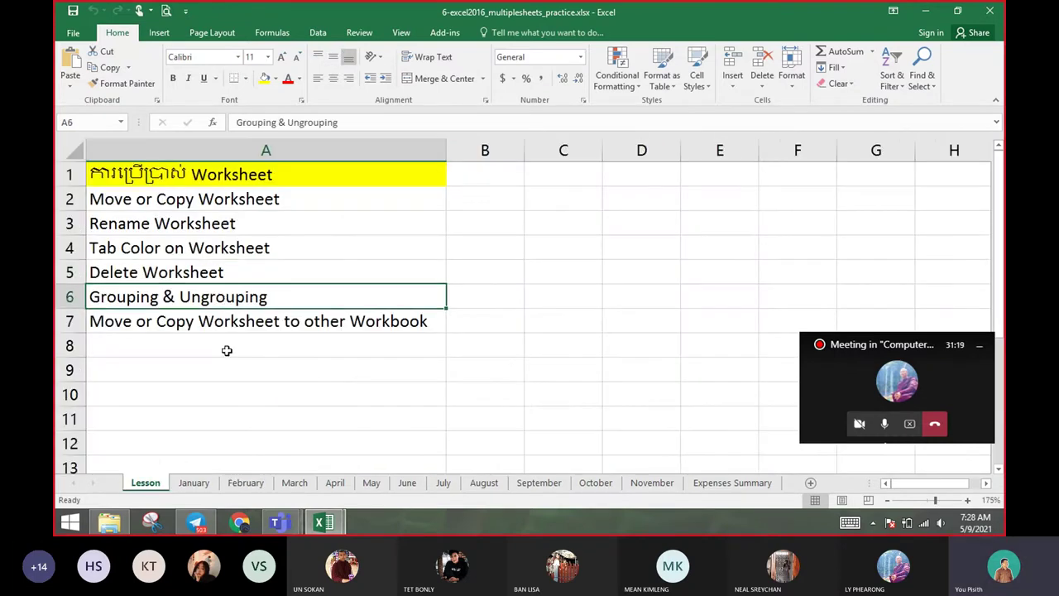
{"action": "left_click", "coordinate": [195, 485]}
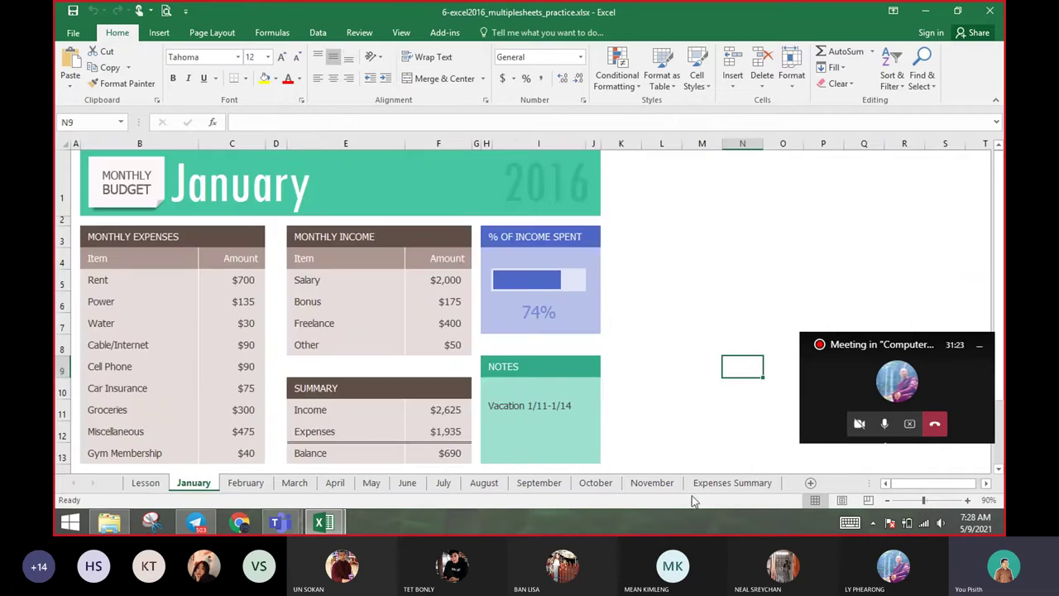
{"action": "left_click", "coordinate": [246, 484]}
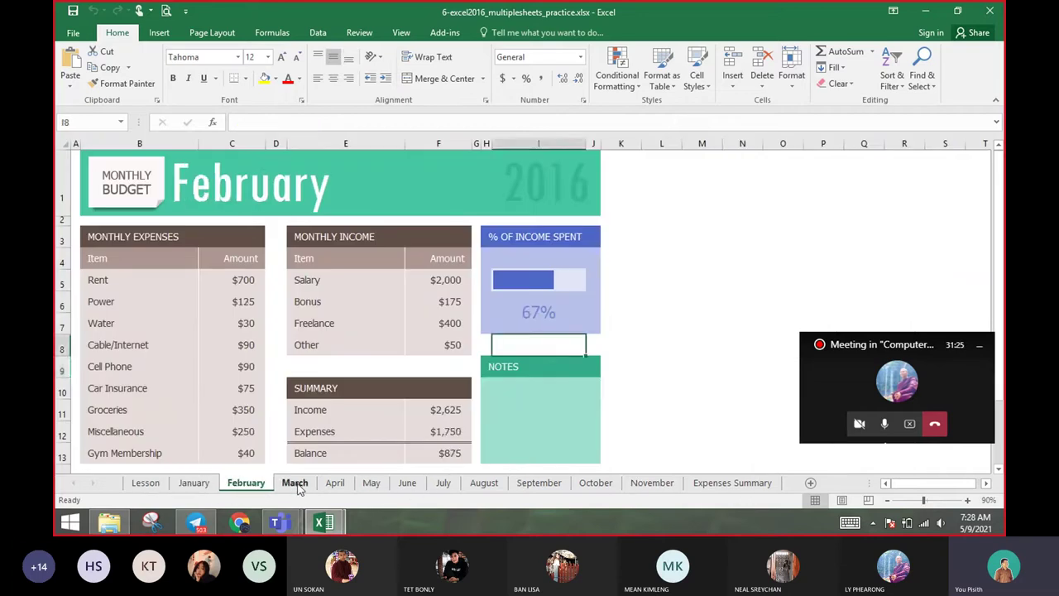
{"action": "left_click", "coordinate": [297, 485]}
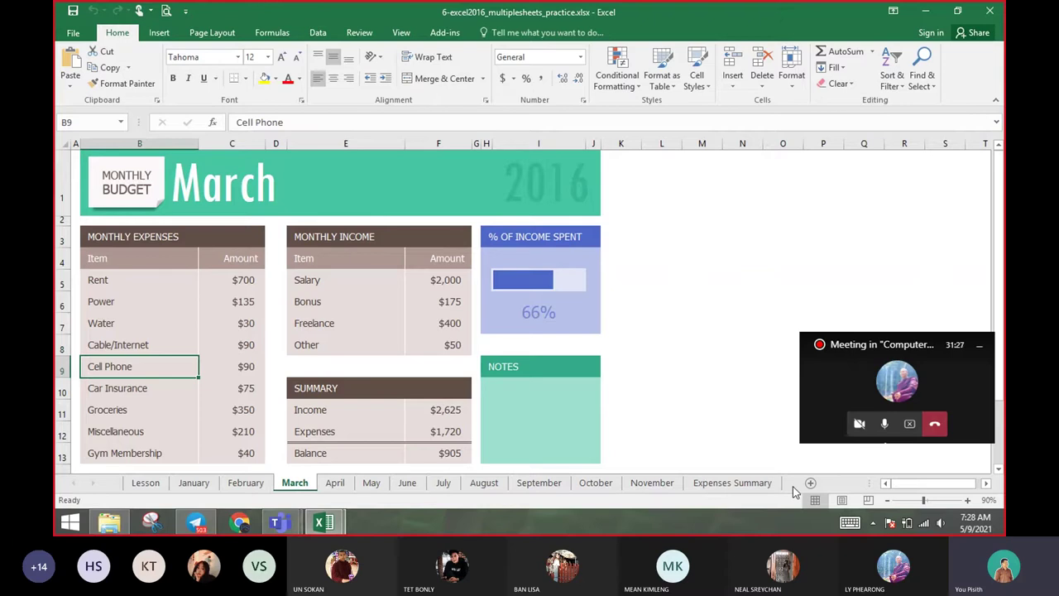
{"action": "left_click", "coordinate": [207, 487]}
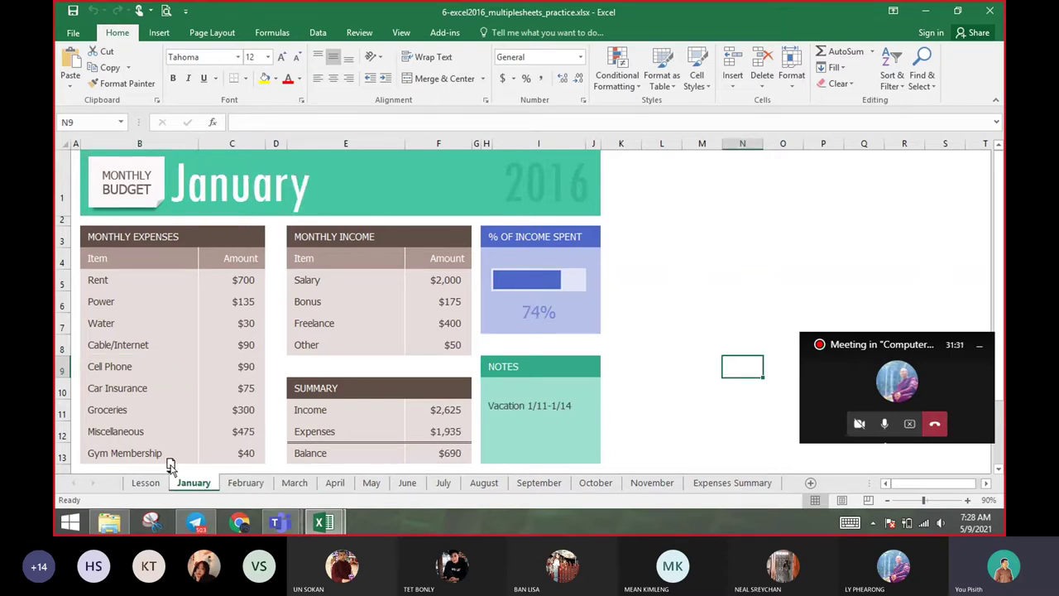
{"action": "right_click", "coordinate": [205, 487]}
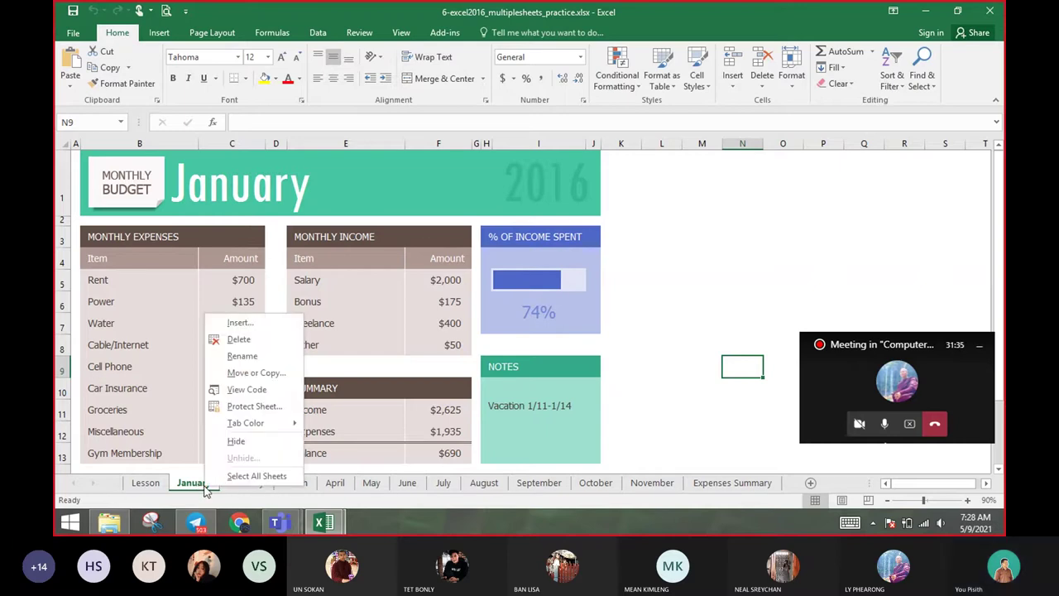
{"action": "left_click", "coordinate": [201, 490]}
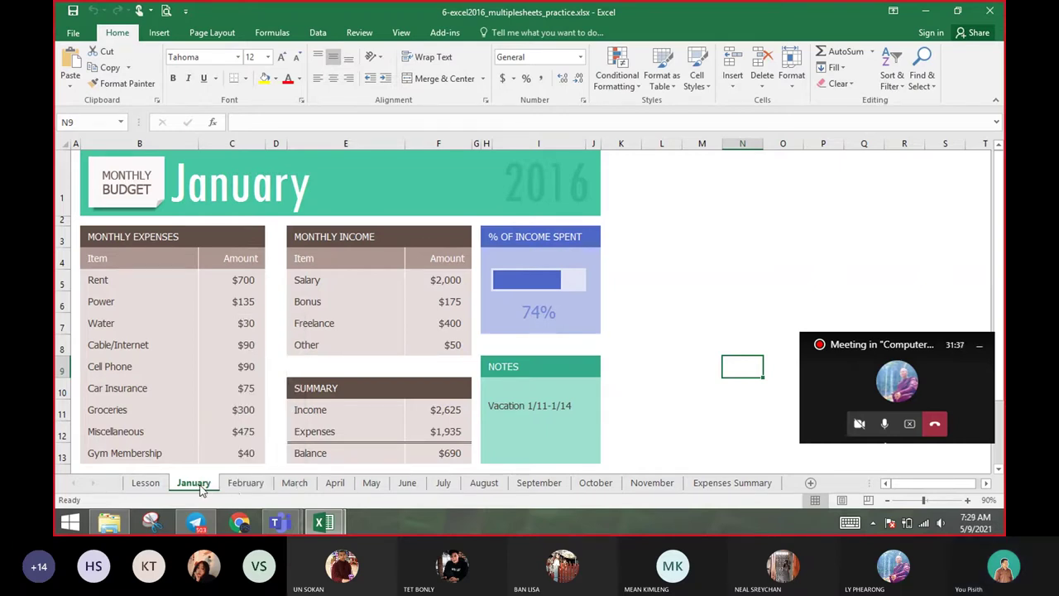
Group January through March and drag them after Expenses Summary.
{"action": "left_click", "coordinate": [246, 487], "text": "ctrl"}
{"action": "left_click", "coordinate": [294, 485], "text": "ctrl"}
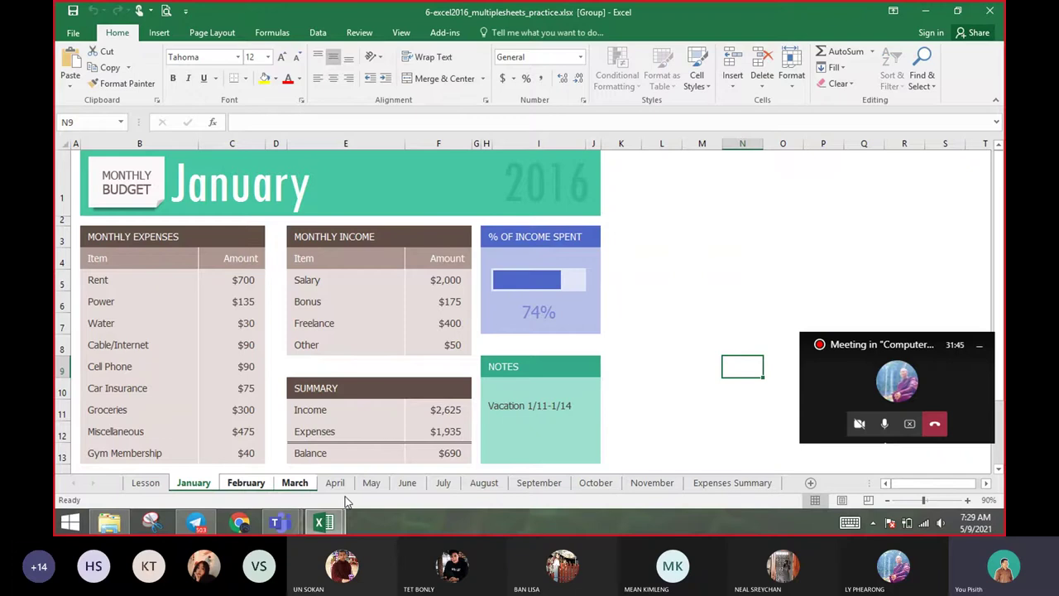
{"action": "right_click", "coordinate": [291, 485]}
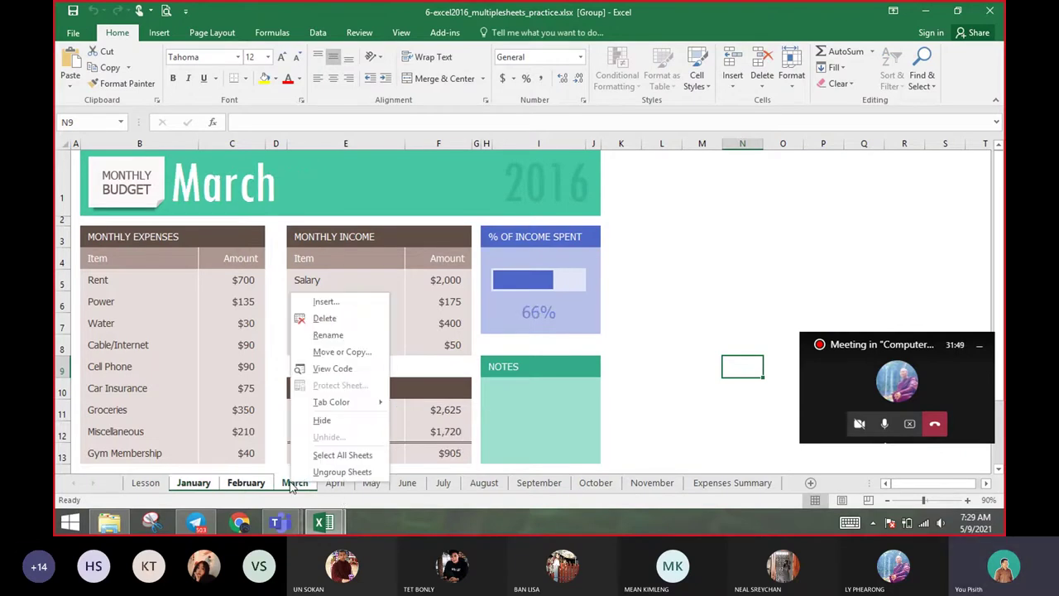
{"action": "left_click", "coordinate": [290, 487]}
{"action": "left_click", "coordinate": [242, 487]}
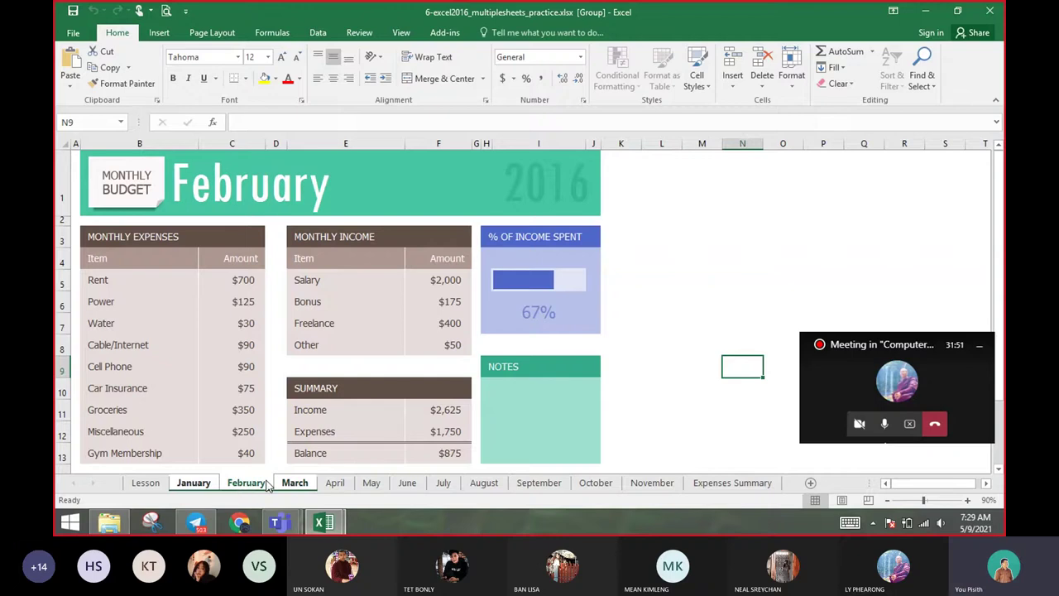
{"action": "left_click_drag", "start_coordinate": [266, 486], "coordinate": [787, 485]}
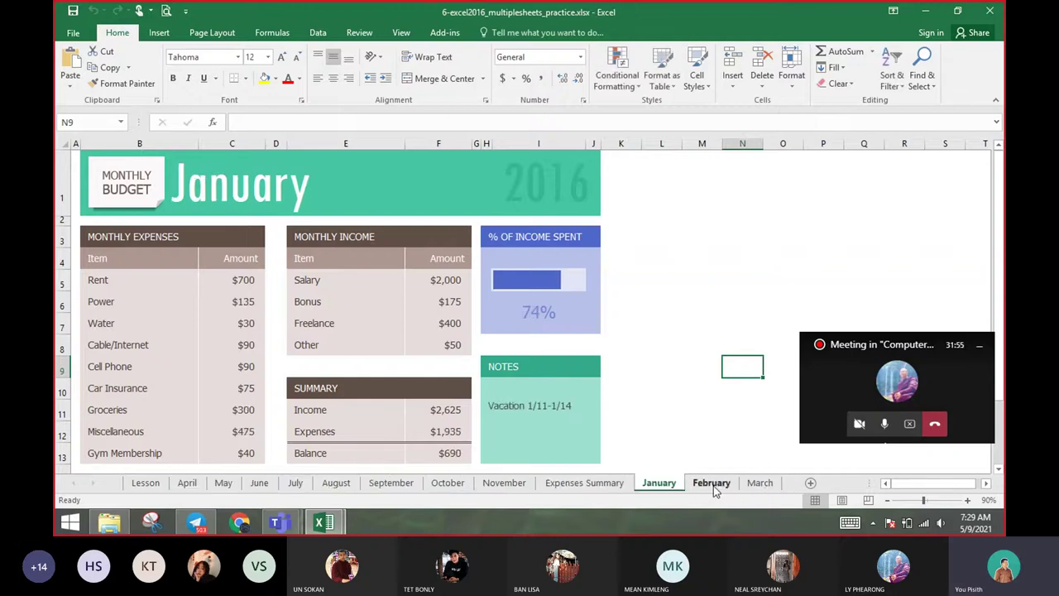
Select cells K9, L11 and K8 on January, then regroup it with February and March.
{"action": "left_click", "coordinate": [619, 369]}
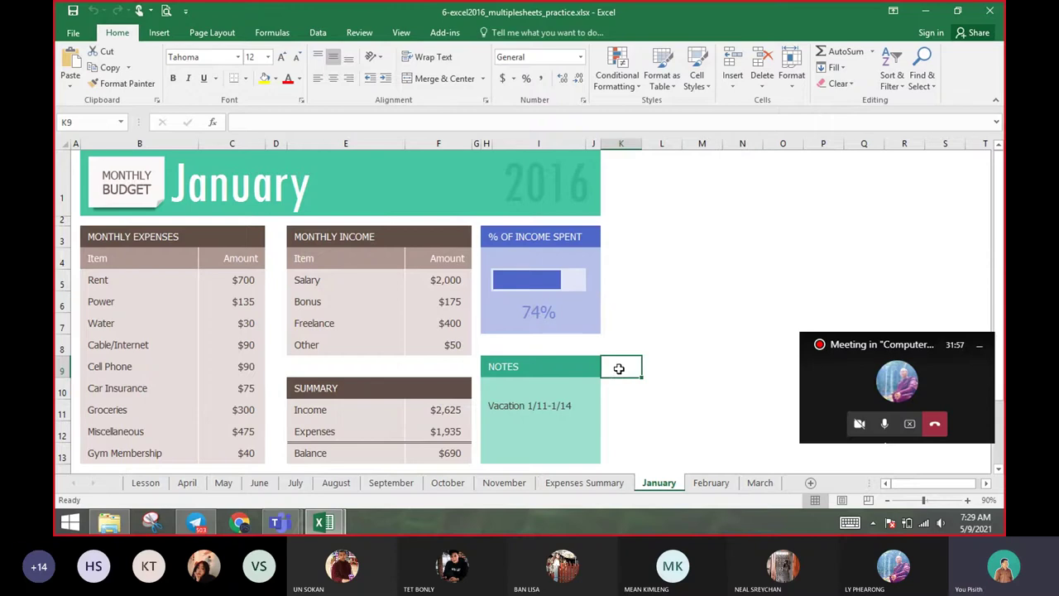
{"action": "left_click", "coordinate": [686, 425]}
{"action": "left_click", "coordinate": [618, 348]}
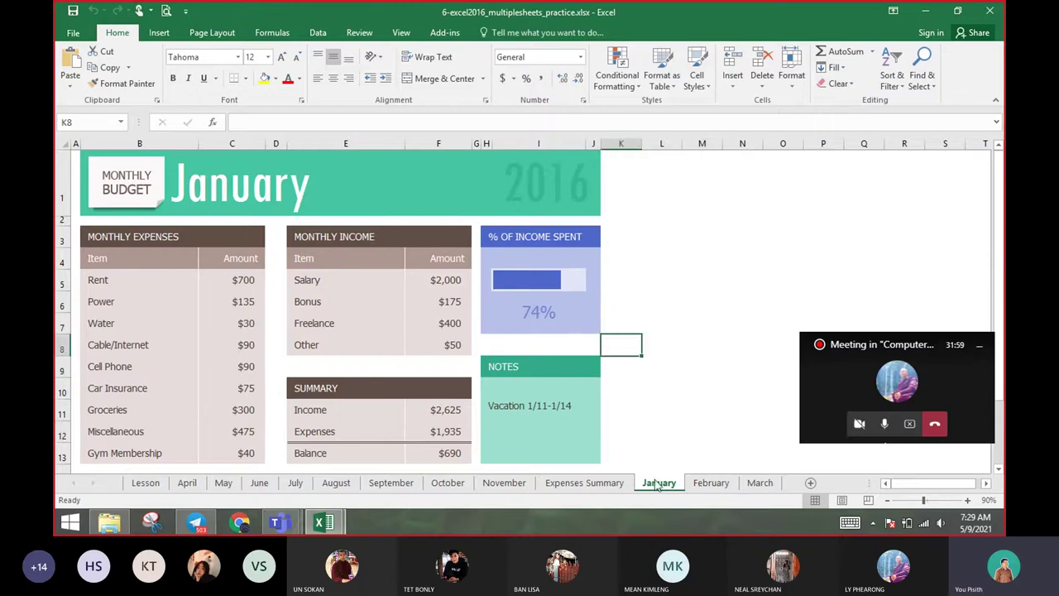
{"action": "left_click", "coordinate": [711, 484]}
{"action": "key", "text": "ctrl+Page_Up"}
{"action": "left_click", "coordinate": [719, 490], "text": "ctrl"}
{"action": "left_click", "coordinate": [755, 488], "text": "ctrl"}
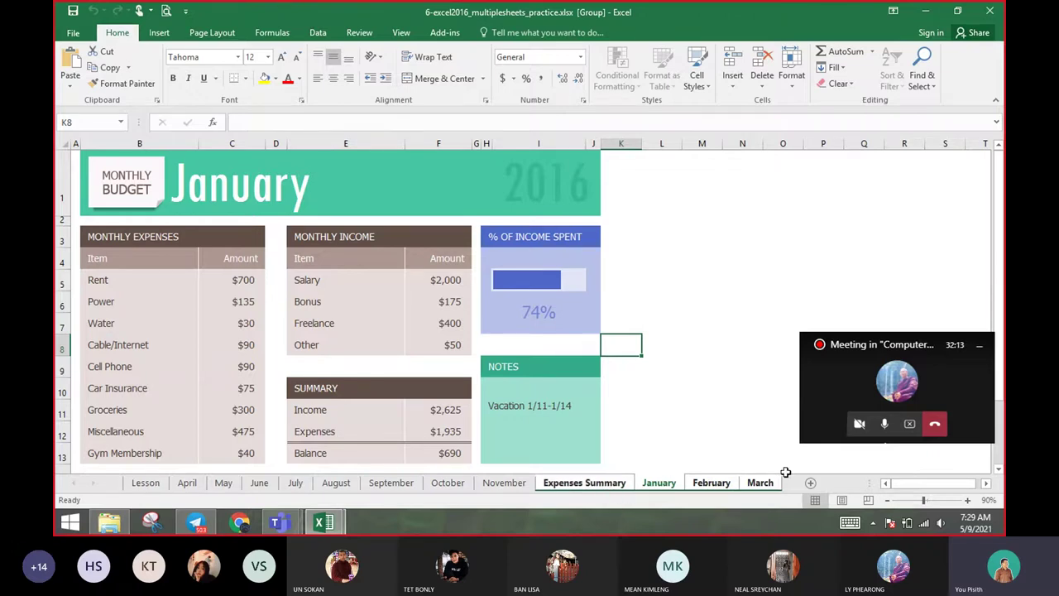
Ungroup the sheets from the Expenses Summary tab menu.
{"action": "right_click", "coordinate": [597, 484]}
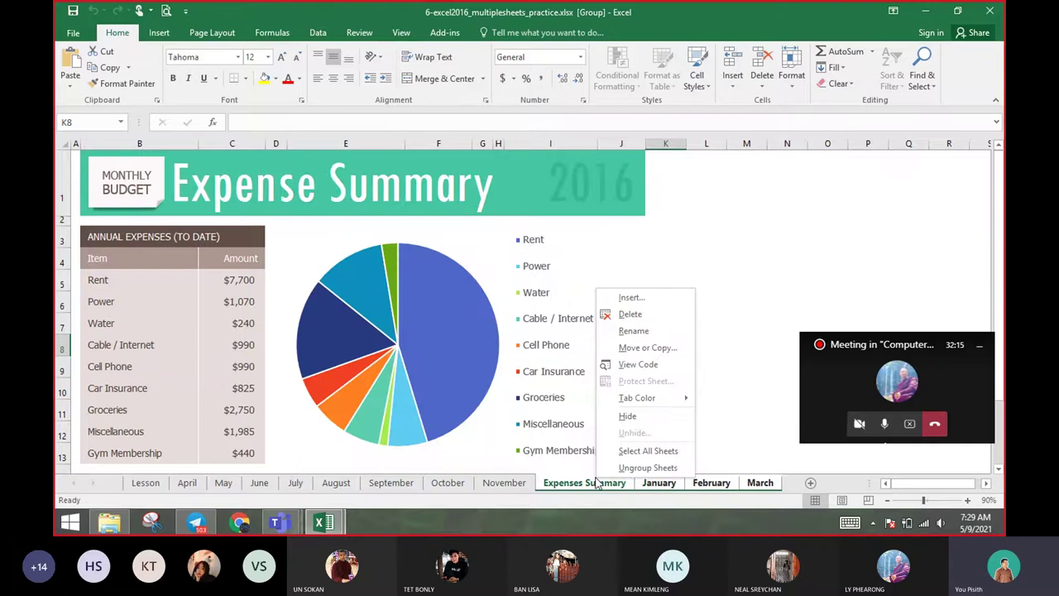
{"action": "right_click", "coordinate": [597, 490]}
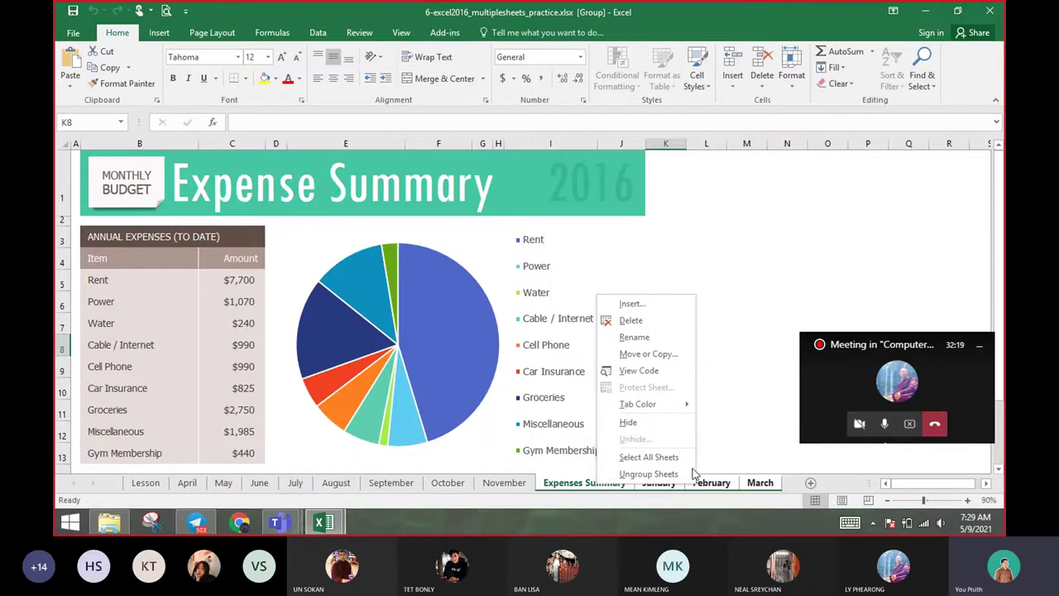
{"action": "left_click", "coordinate": [664, 478]}
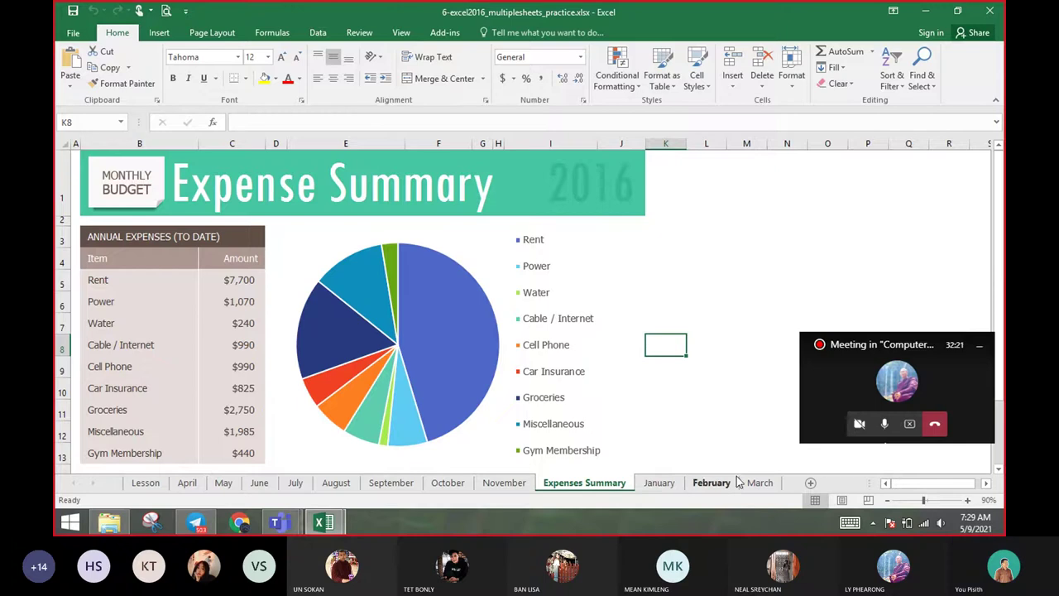
Group January, February and March and drag them right after Lesson.
{"action": "left_click", "coordinate": [663, 486]}
{"action": "left_click", "coordinate": [710, 486]}
{"action": "left_click", "coordinate": [660, 486]}
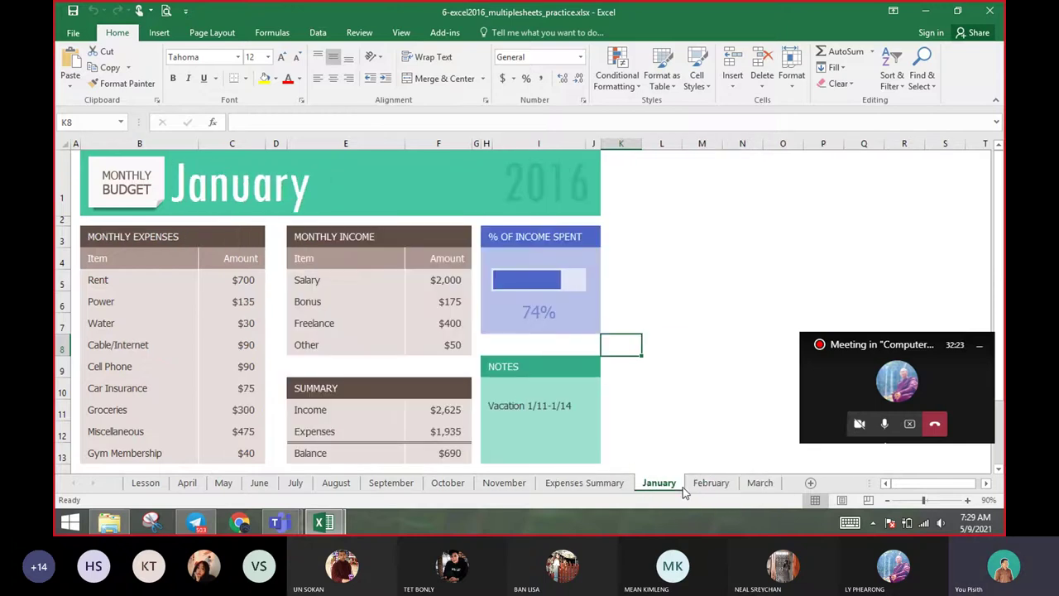
{"action": "left_click", "coordinate": [760, 486]}
{"action": "left_click", "coordinate": [699, 486]}
{"action": "left_click", "coordinate": [677, 486]}
{"action": "left_click", "coordinate": [727, 487], "text": "ctrl"}
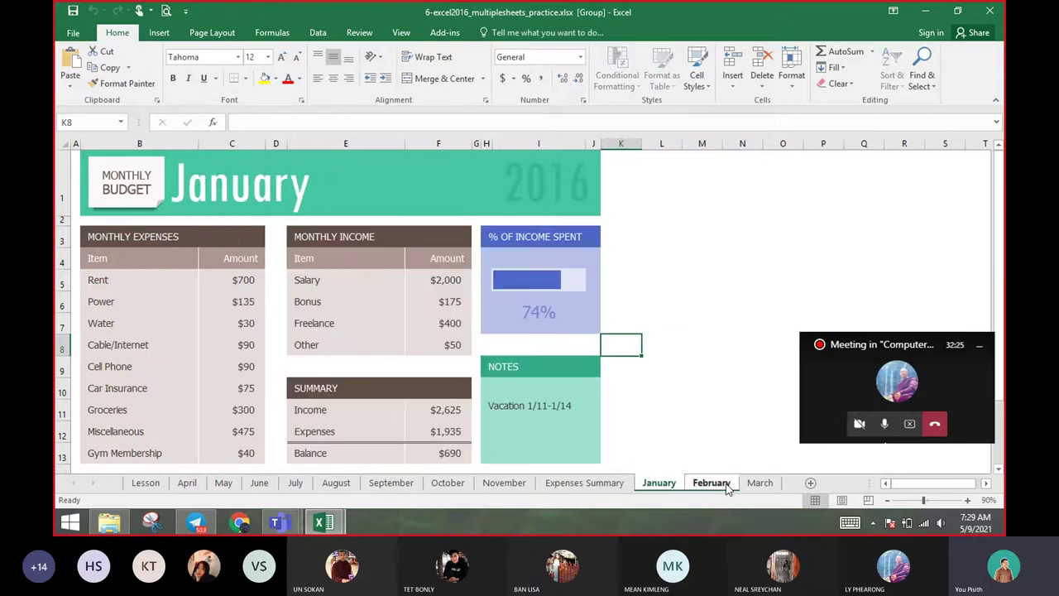
{"action": "left_click_drag", "start_coordinate": [702, 489], "coordinate": [178, 480]}
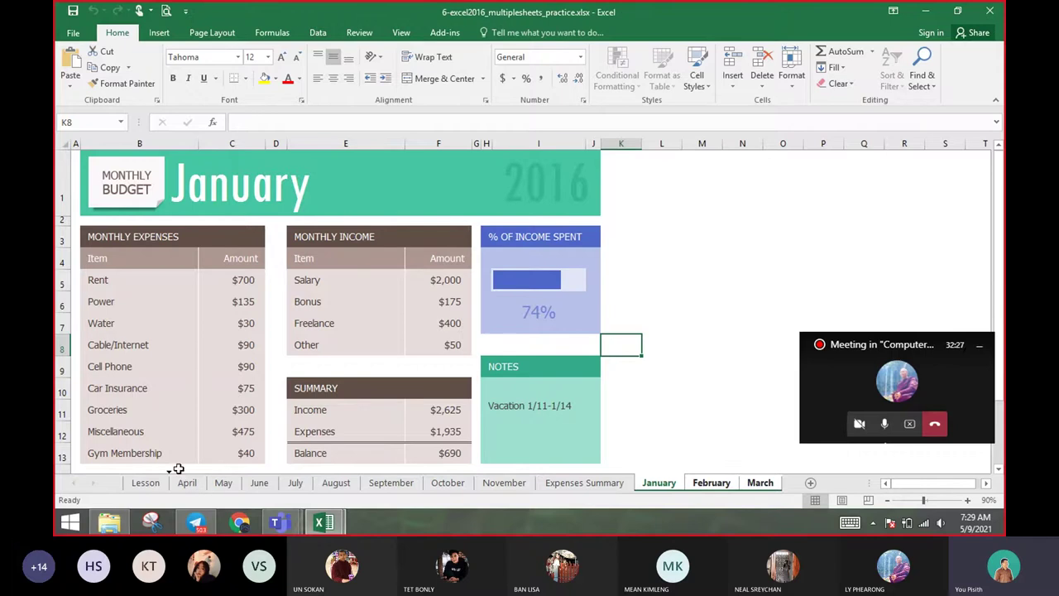
Select all sheets, then ungroup them and show the Lesson sheet.
{"action": "left_click", "coordinate": [246, 482]}
{"action": "left_click", "coordinate": [193, 482]}
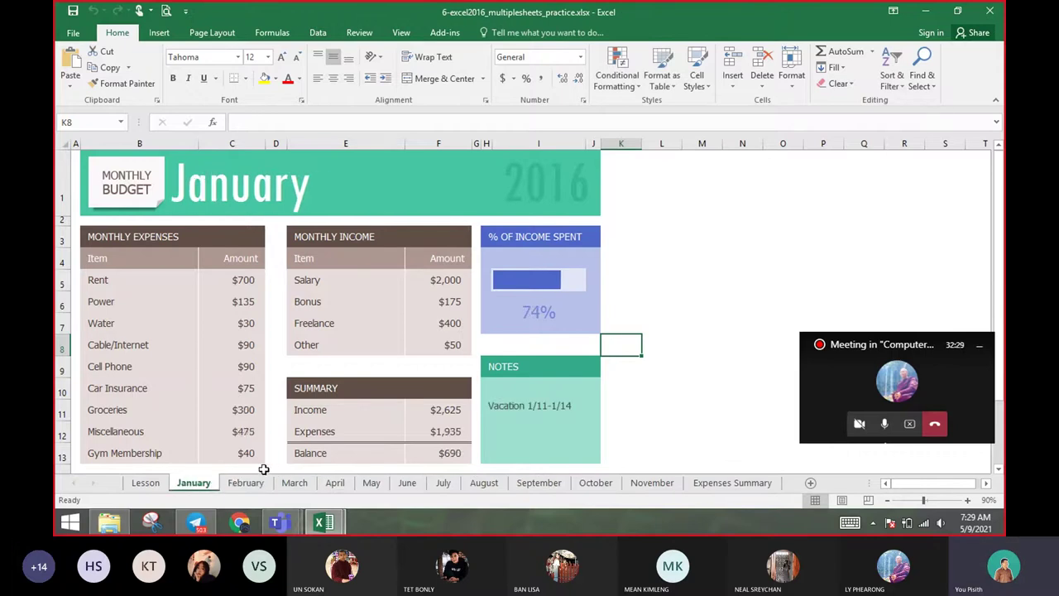
{"action": "right_click", "coordinate": [217, 487]}
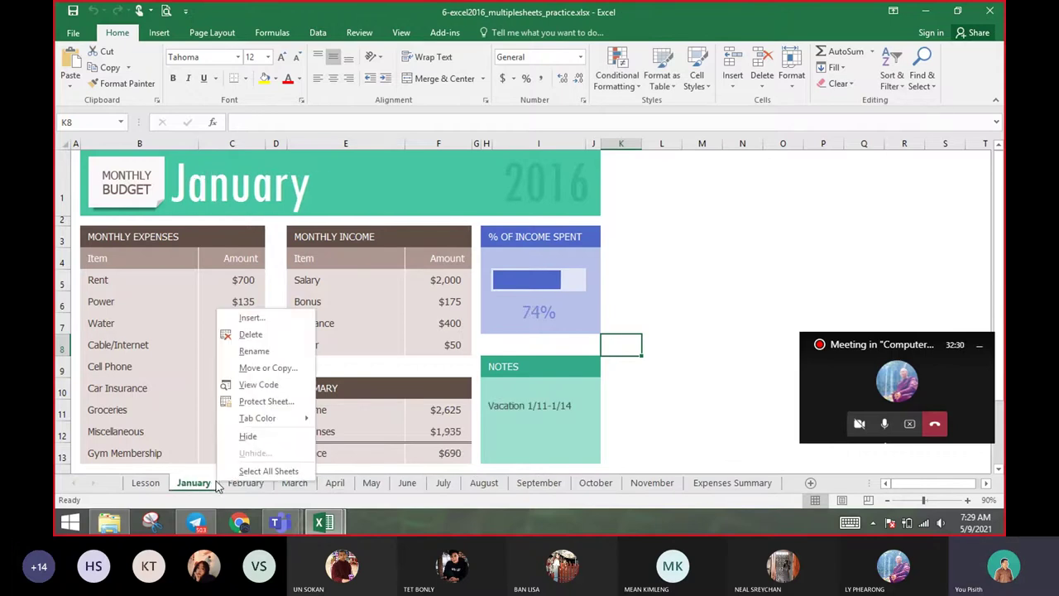
{"action": "left_click", "coordinate": [275, 473]}
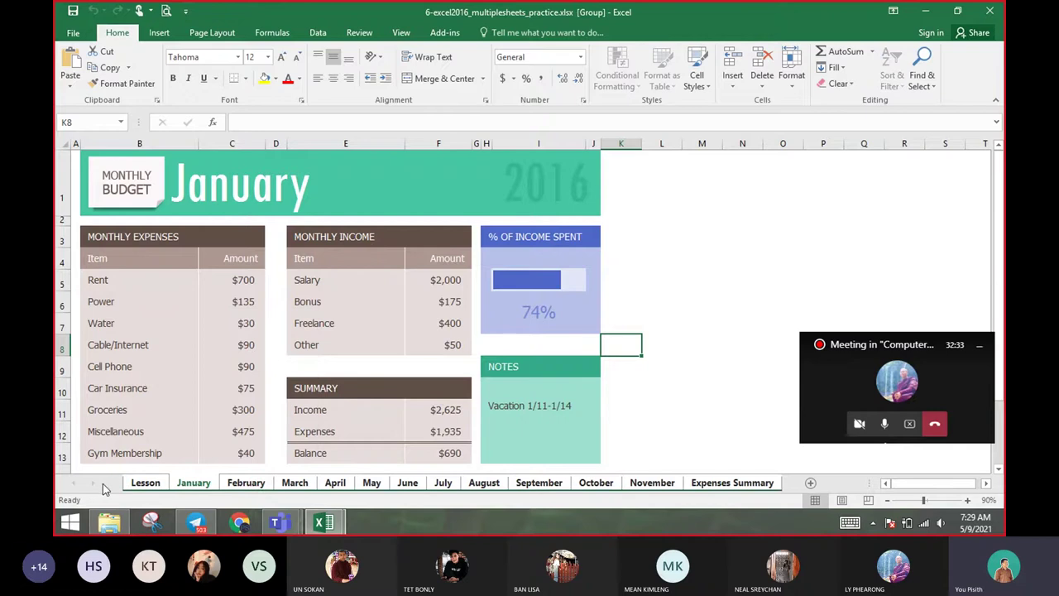
{"action": "right_click", "coordinate": [300, 486]}
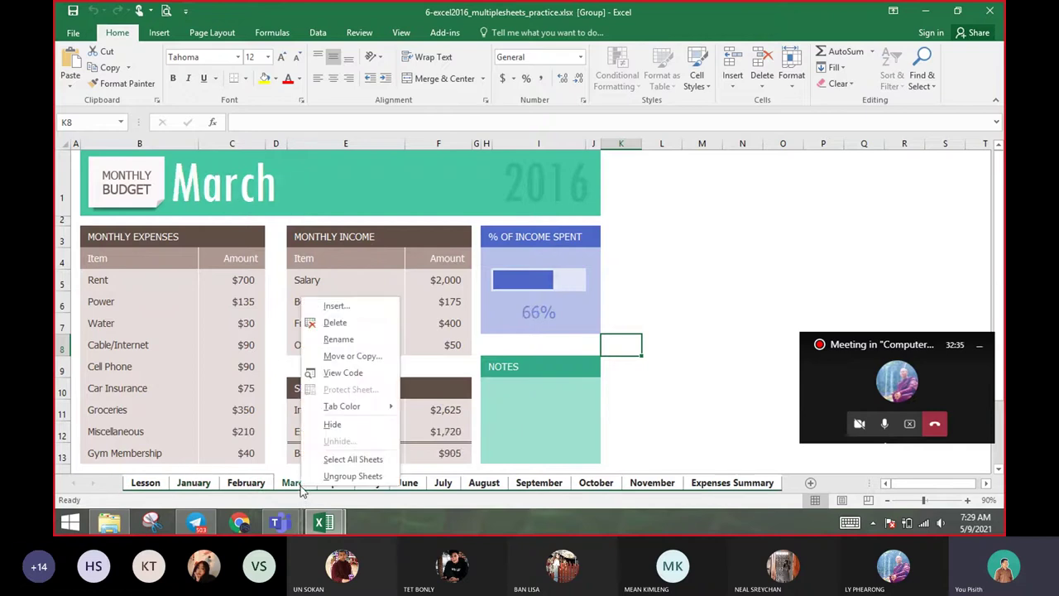
{"action": "left_click", "coordinate": [331, 477]}
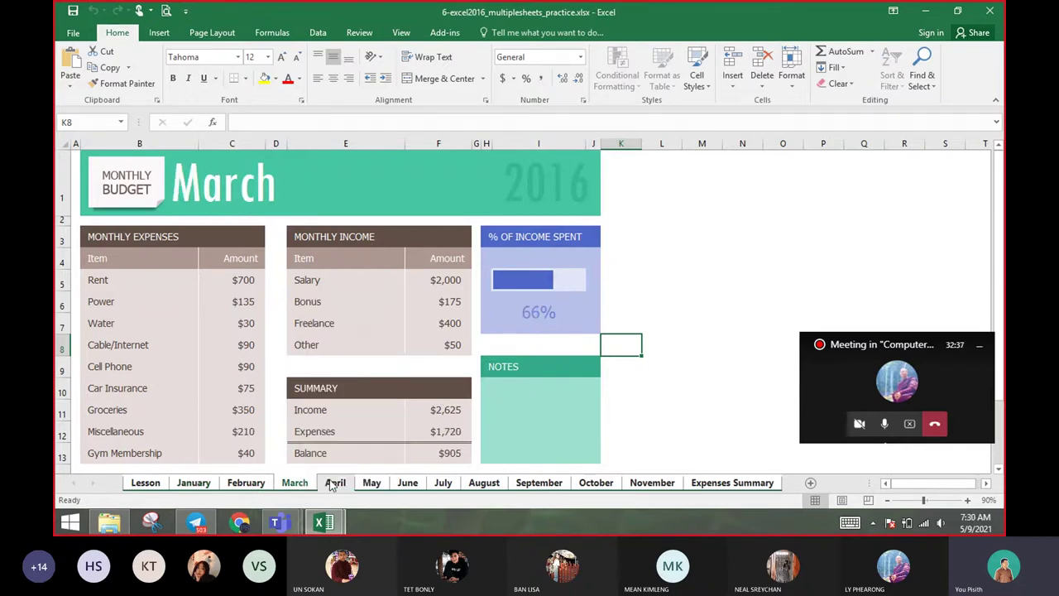
{"action": "left_click", "coordinate": [149, 484]}
{"action": "left_click", "coordinate": [349, 326]}
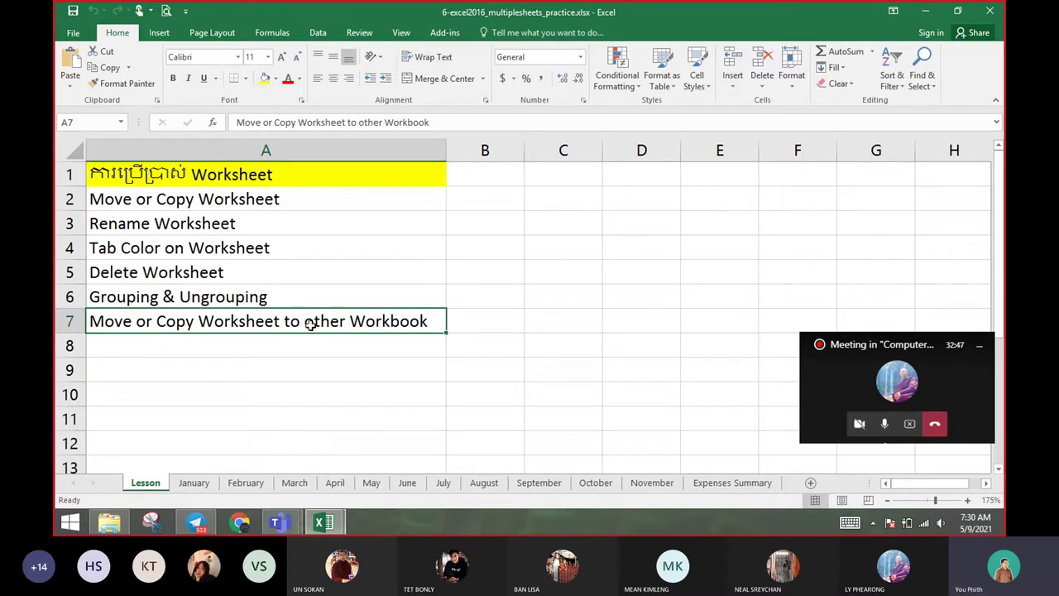
{"action": "left_click", "coordinate": [408, 338]}
{"action": "left_click", "coordinate": [402, 322]}
Switch to the blank Book1, select a few empty cells, then switch back to the practice workbook.
{"action": "mouse_move", "coordinate": [341, 527]}
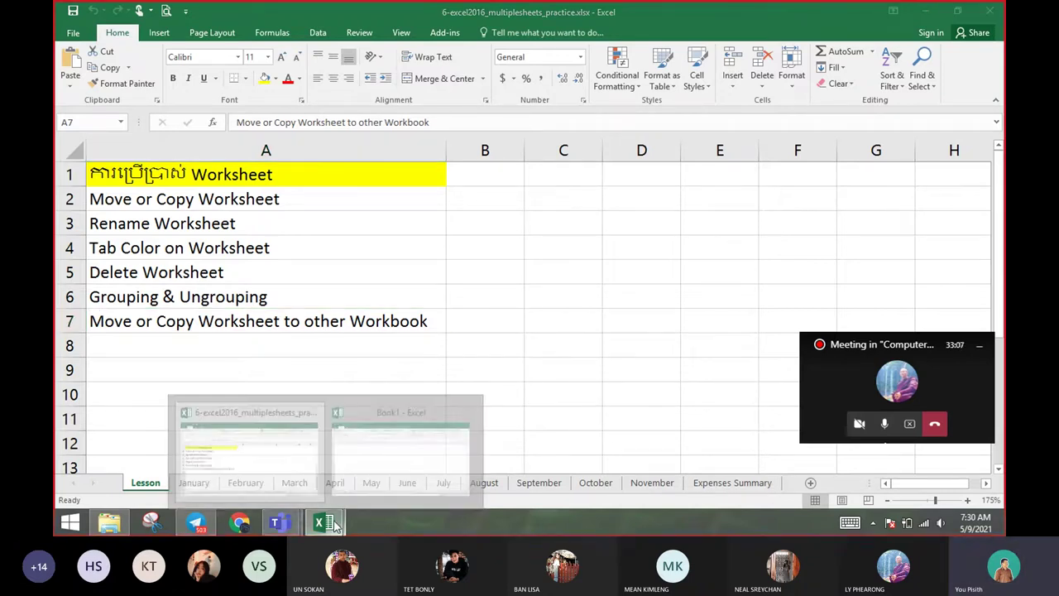
{"action": "left_click", "coordinate": [379, 460]}
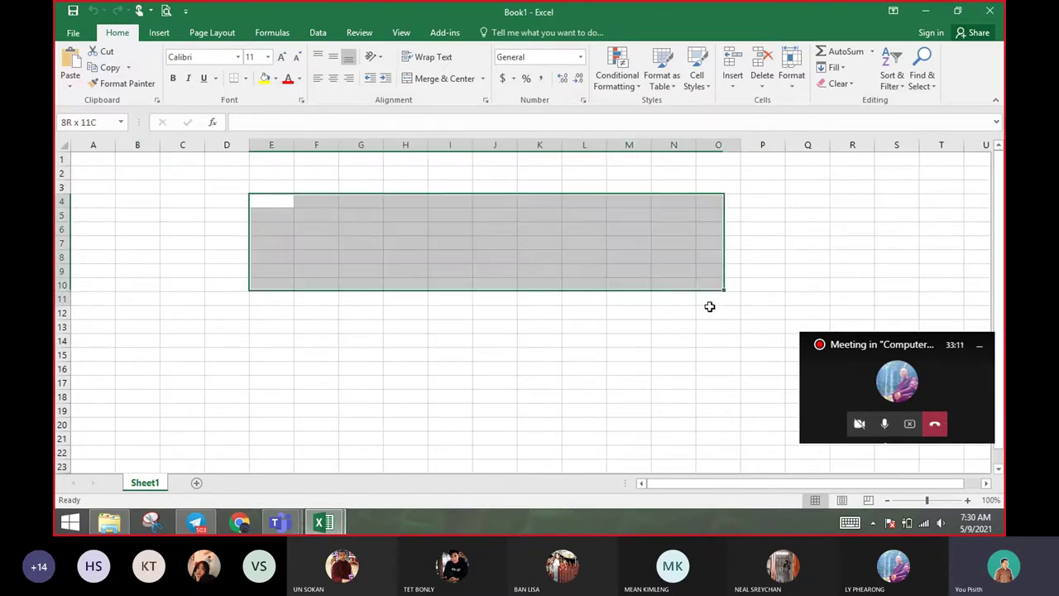
{"action": "left_click_drag", "start_coordinate": [289, 202], "coordinate": [713, 323]}
{"action": "mouse_move", "coordinate": [97, 160]}
{"action": "left_mouse_down"}
{"action": "mouse_move", "coordinate": [746, 200]}
{"action": "mouse_move", "coordinate": [770, 342]}
{"action": "left_mouse_up"}
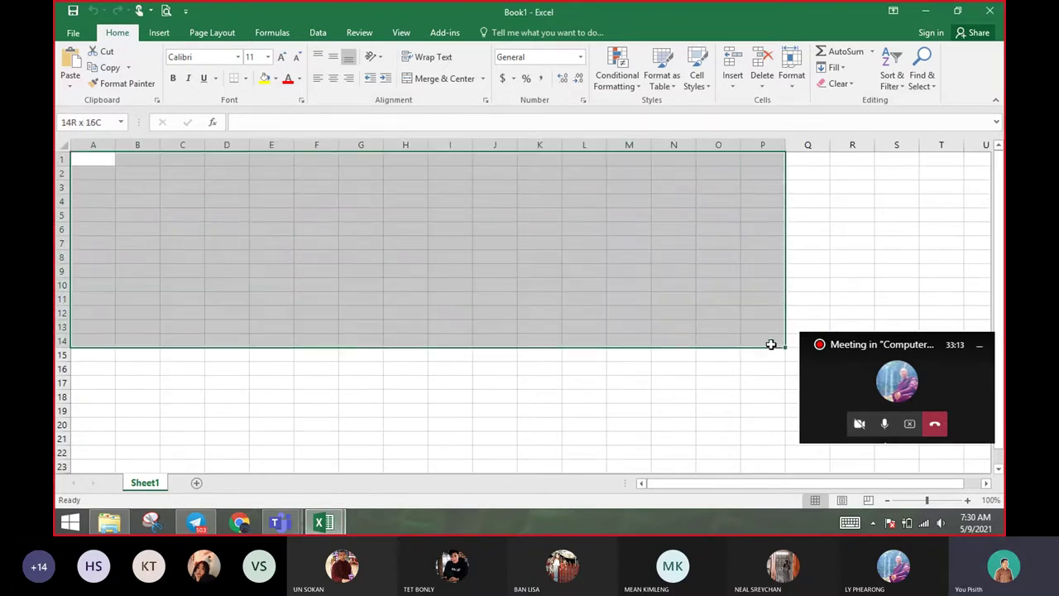
{"action": "left_click", "coordinate": [395, 259]}
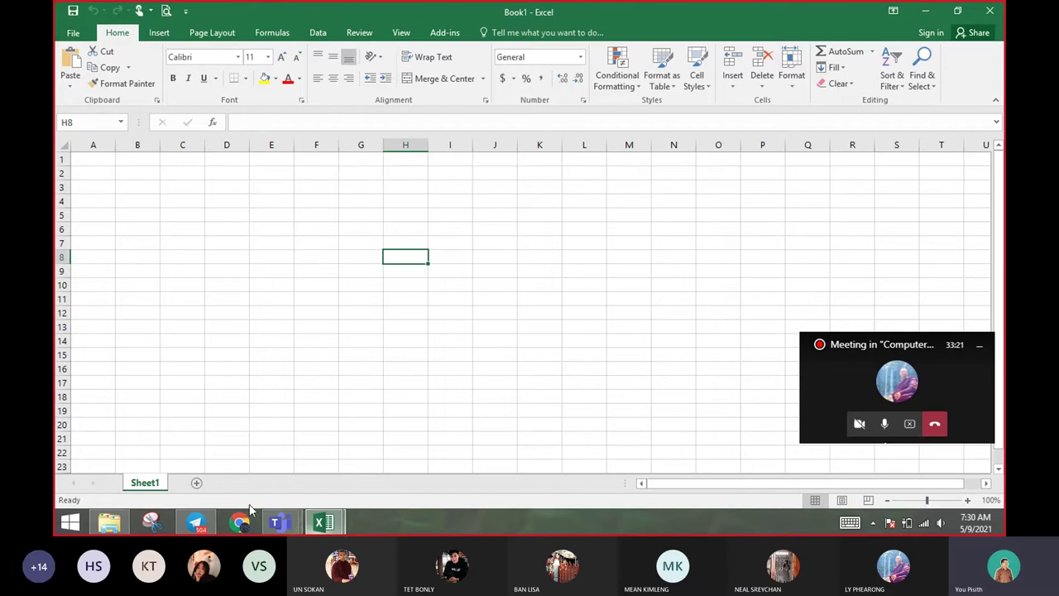
{"action": "left_click", "coordinate": [343, 530]}
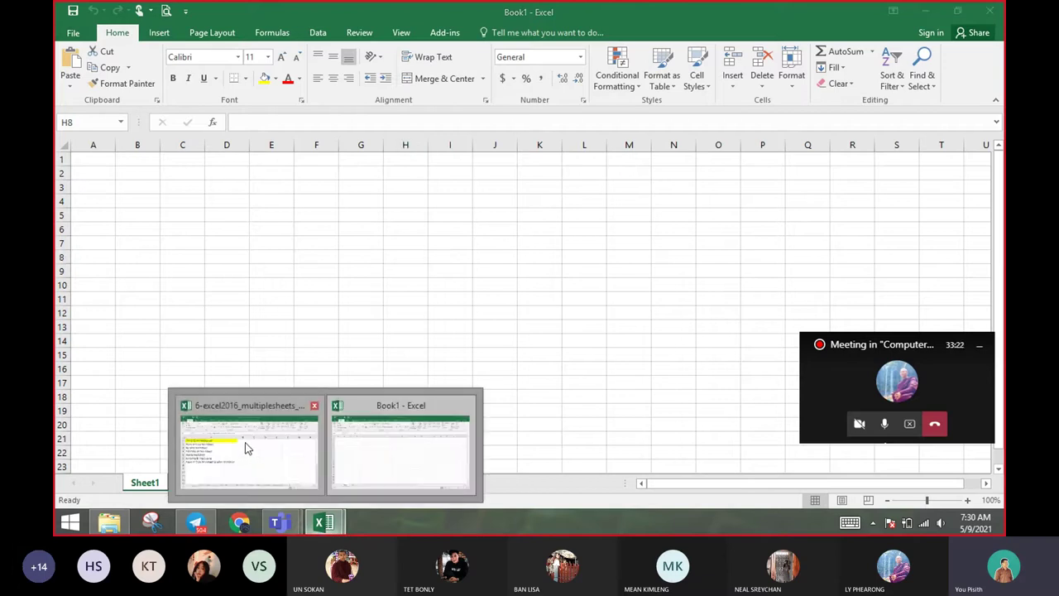
{"action": "left_click", "coordinate": [246, 449]}
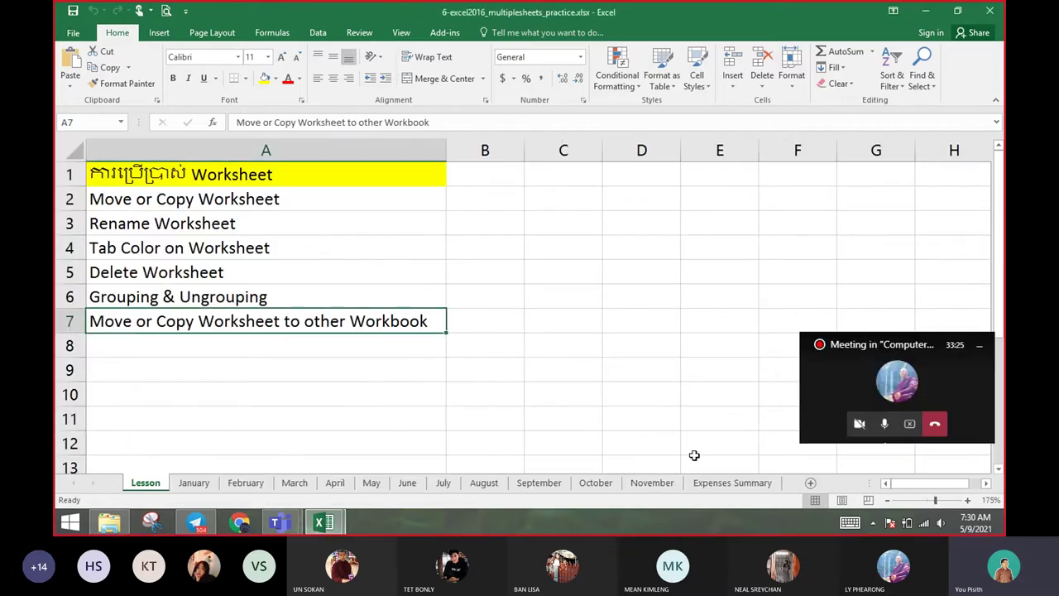
Use Move or Copy to create a copy of the January sheet placed before January.
{"action": "left_click", "coordinate": [213, 488]}
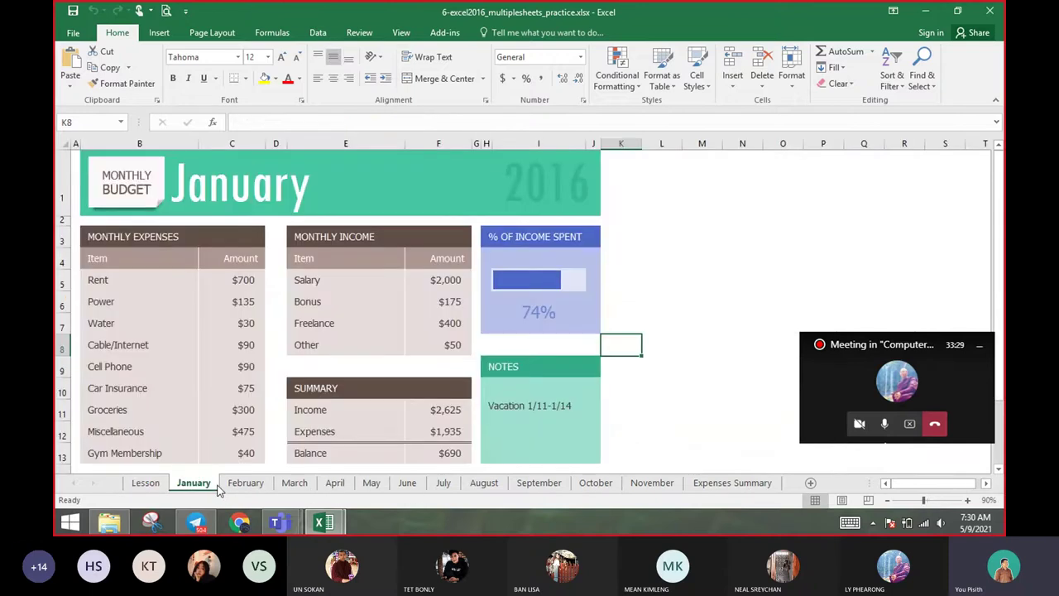
{"action": "left_click", "coordinate": [146, 484]}
{"action": "left_click", "coordinate": [732, 484]}
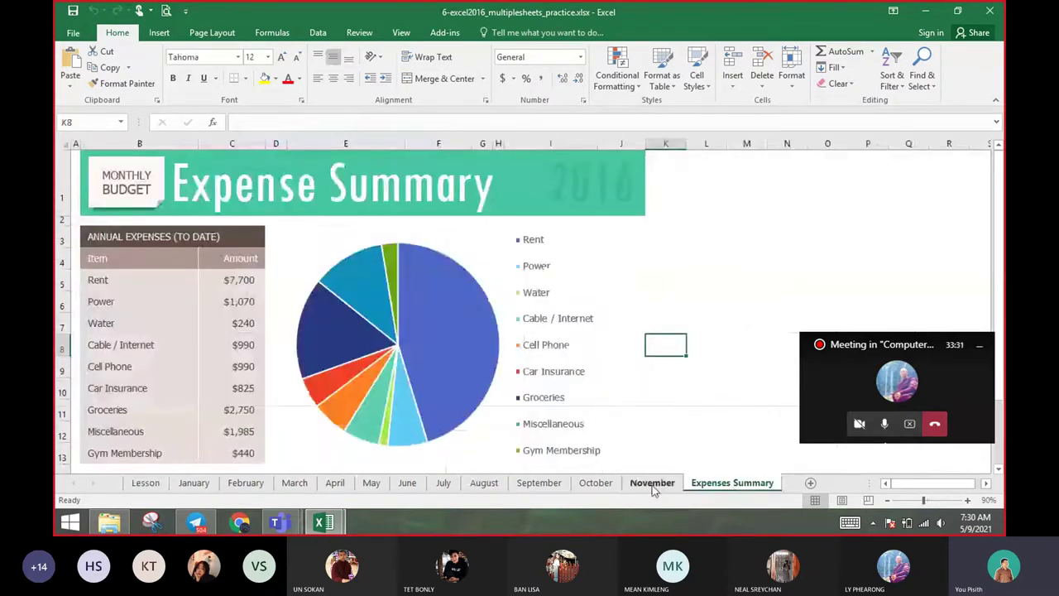
{"action": "left_click", "coordinate": [193, 484]}
{"action": "right_click", "coordinate": [196, 484]}
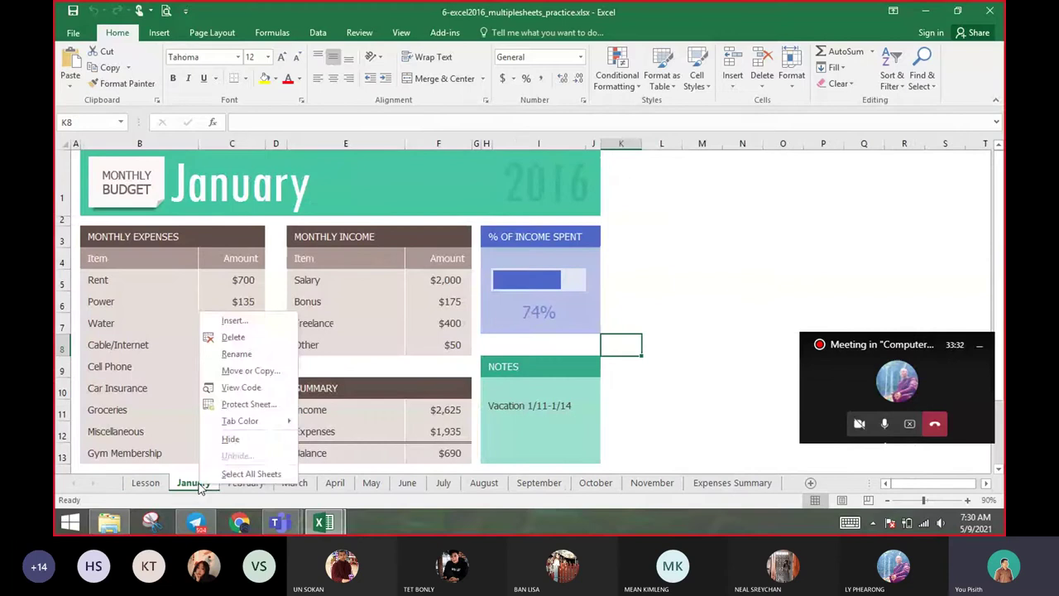
{"action": "left_click", "coordinate": [275, 373]}
{"action": "left_click", "coordinate": [231, 350]}
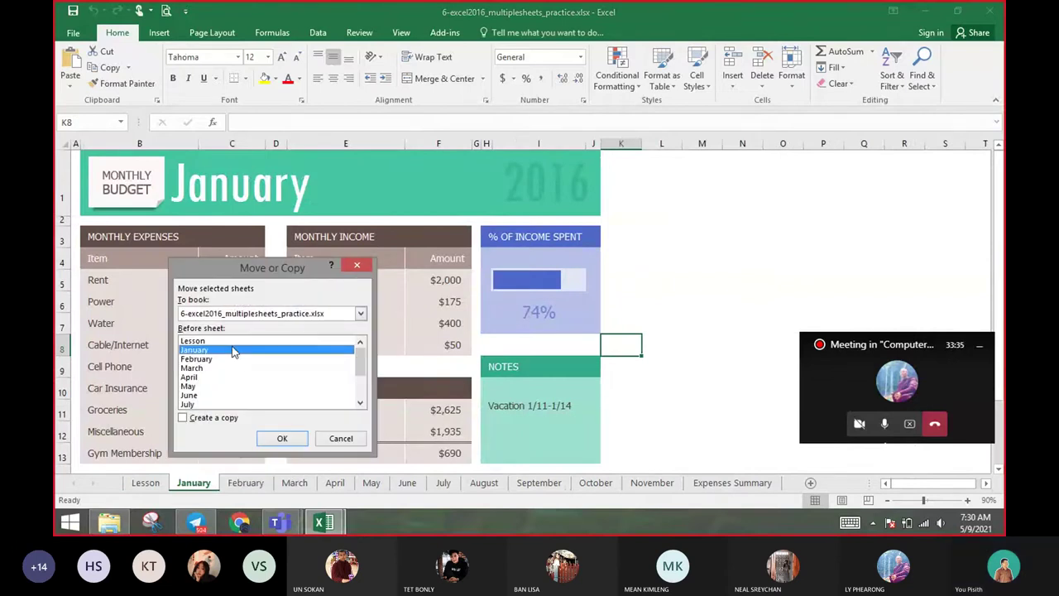
{"action": "left_click", "coordinate": [230, 418]}
{"action": "left_click", "coordinate": [281, 439]}
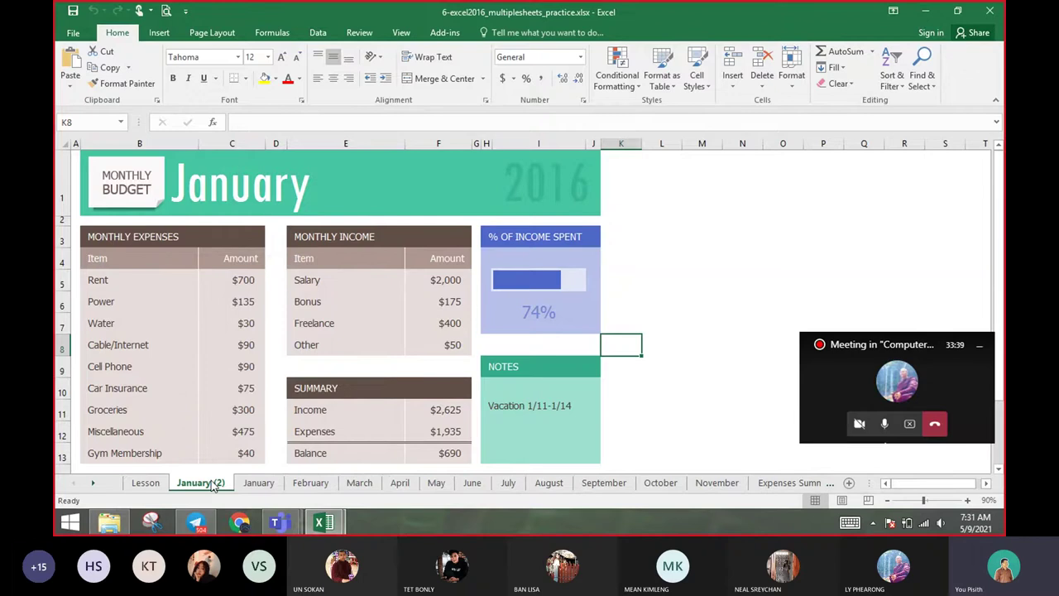
Rename the 'January (2)' sheet to 'January Updated'.
{"action": "mouse_move", "coordinate": [278, 522]}
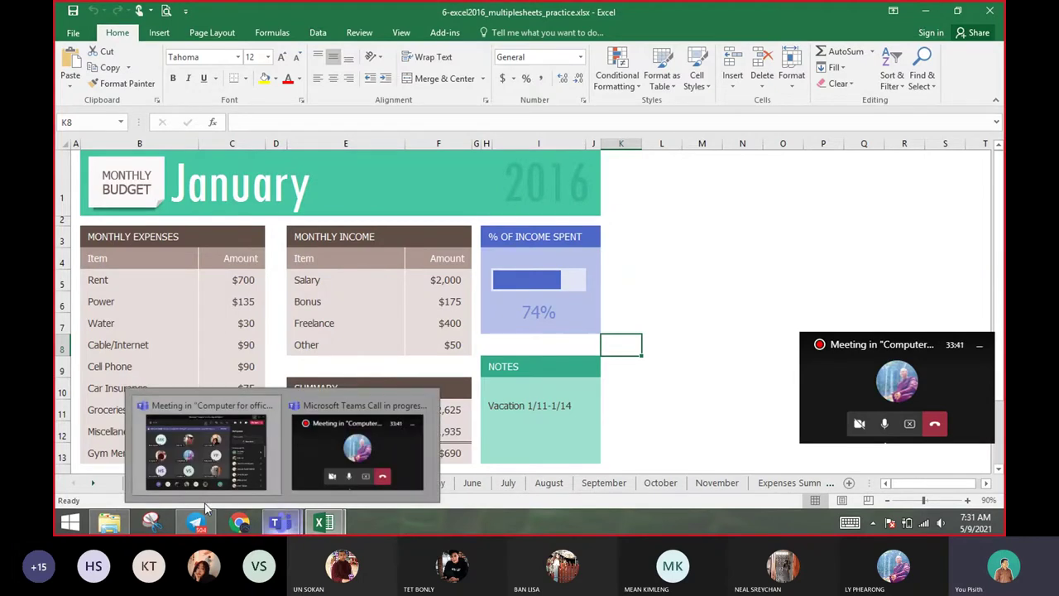
{"action": "left_click", "coordinate": [348, 283]}
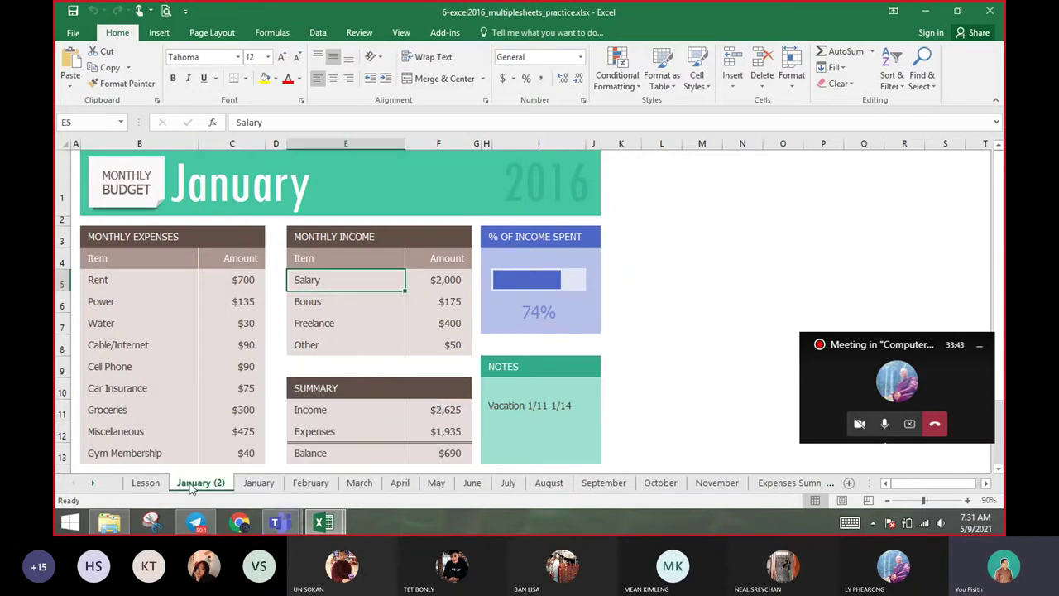
{"action": "double_click", "coordinate": [191, 485]}
{"action": "left_click", "coordinate": [281, 396]}
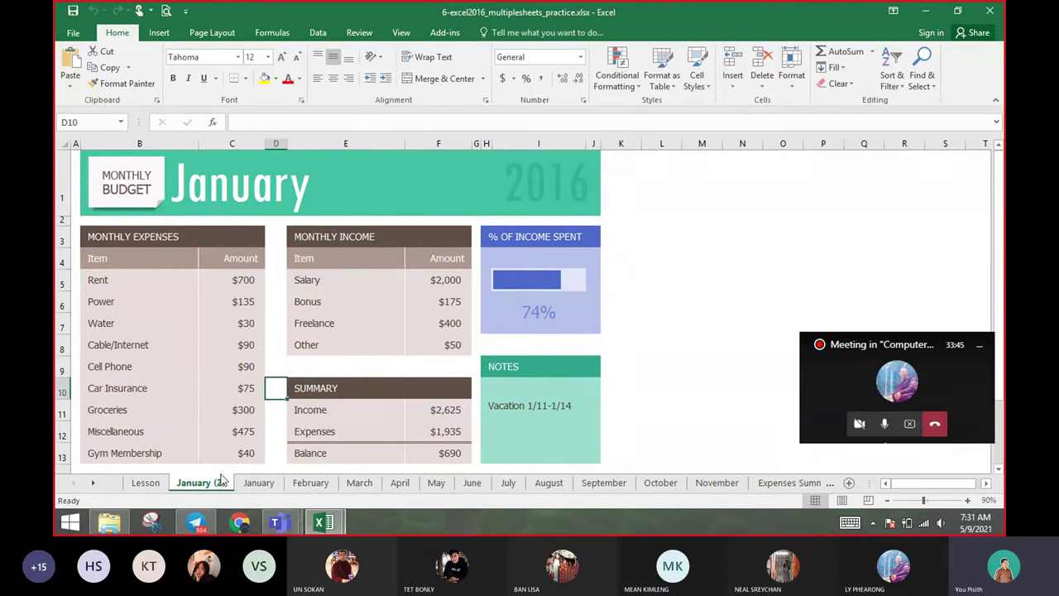
{"action": "right_click", "coordinate": [219, 483]}
{"action": "key", "text": "Escape"}
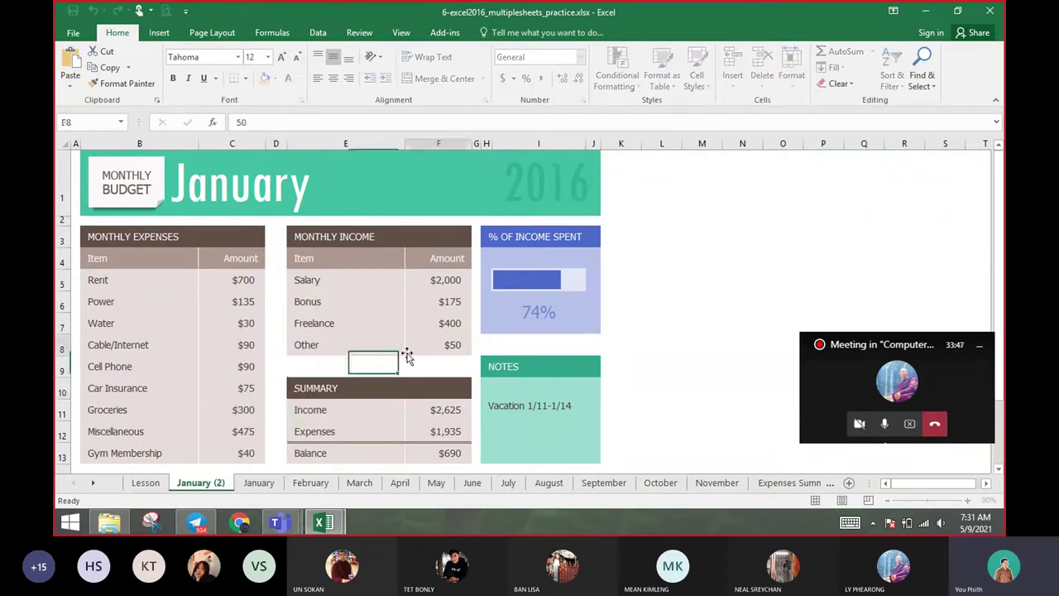
{"action": "left_click", "coordinate": [436, 346]}
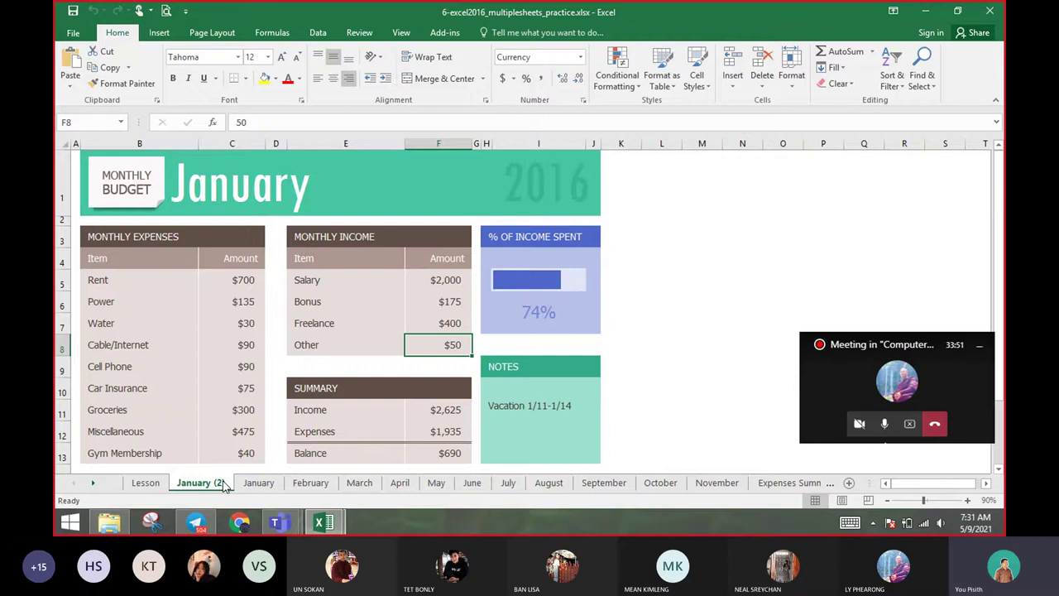
{"action": "double_click", "coordinate": [222, 484]}
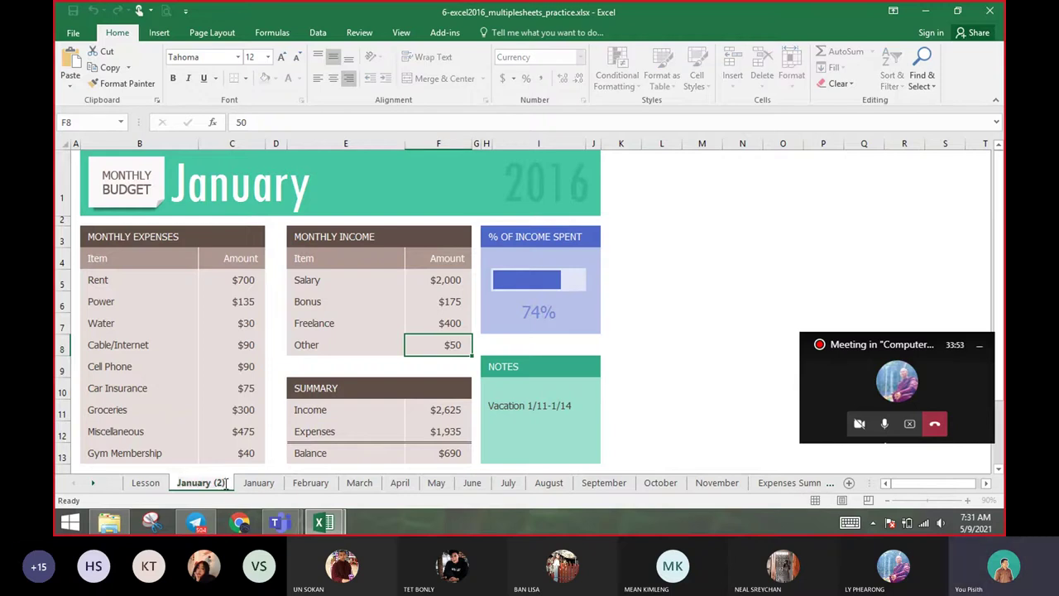
{"action": "key", "text": "BackSpace"}
{"action": "key", "text": "BackSpace"}
{"action": "key", "text": "BackSpace"}
{"action": "type", "text": "U"}
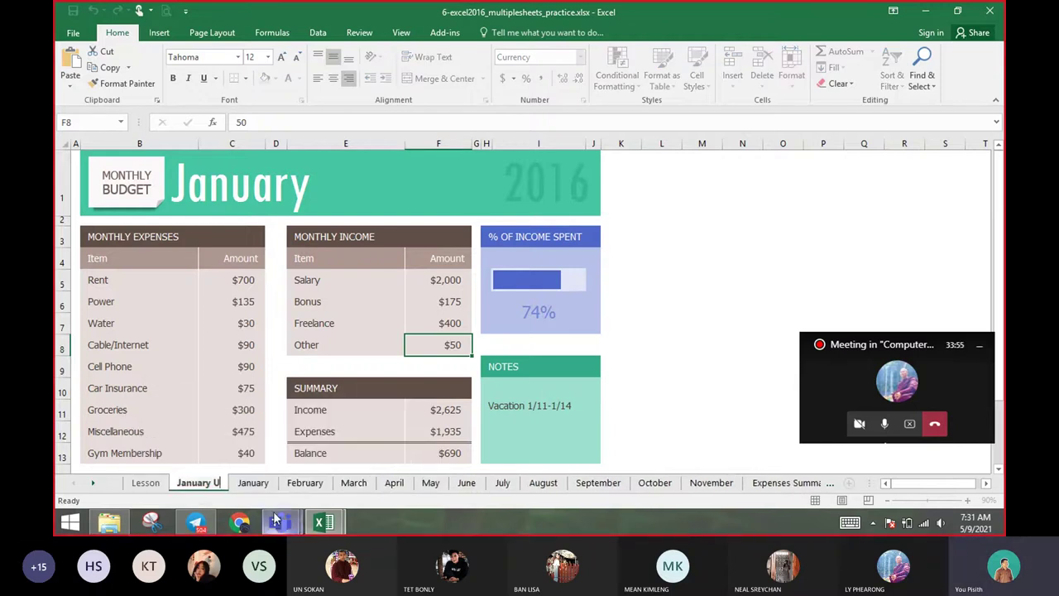
{"action": "type", "text": "pdate"}
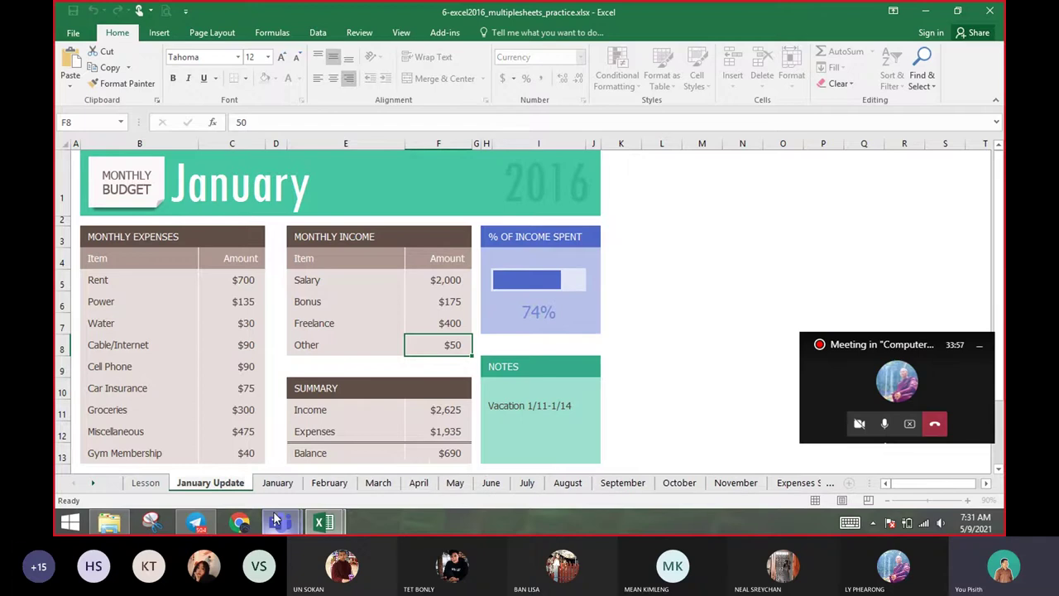
{"action": "type", "text": "d"}
{"action": "key", "text": "Return"}
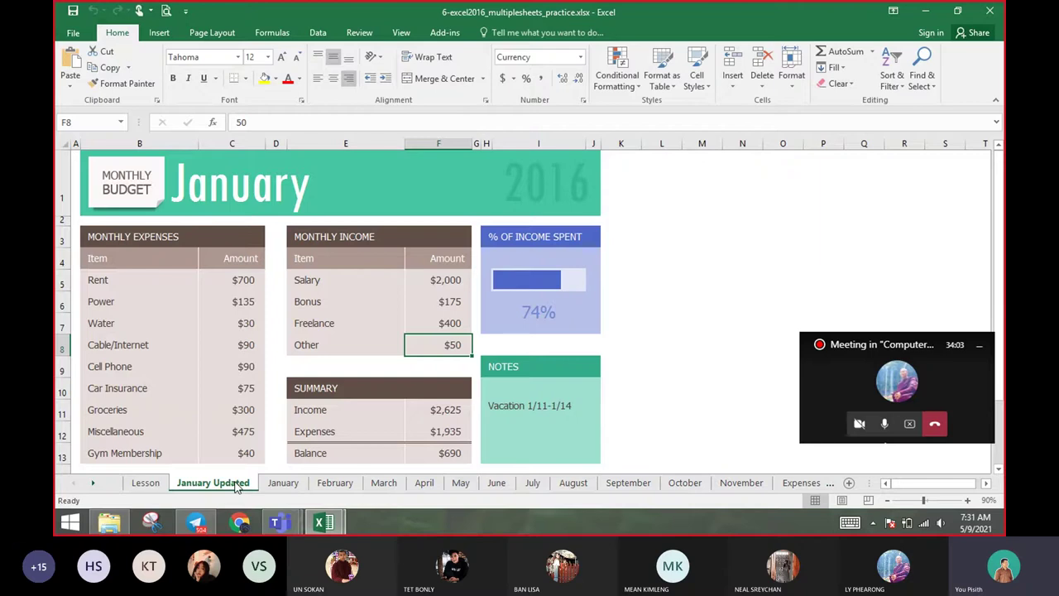
Move the January Updated sheet to Book1, placed at the end after Sheet1.
{"action": "right_click", "coordinate": [235, 487]}
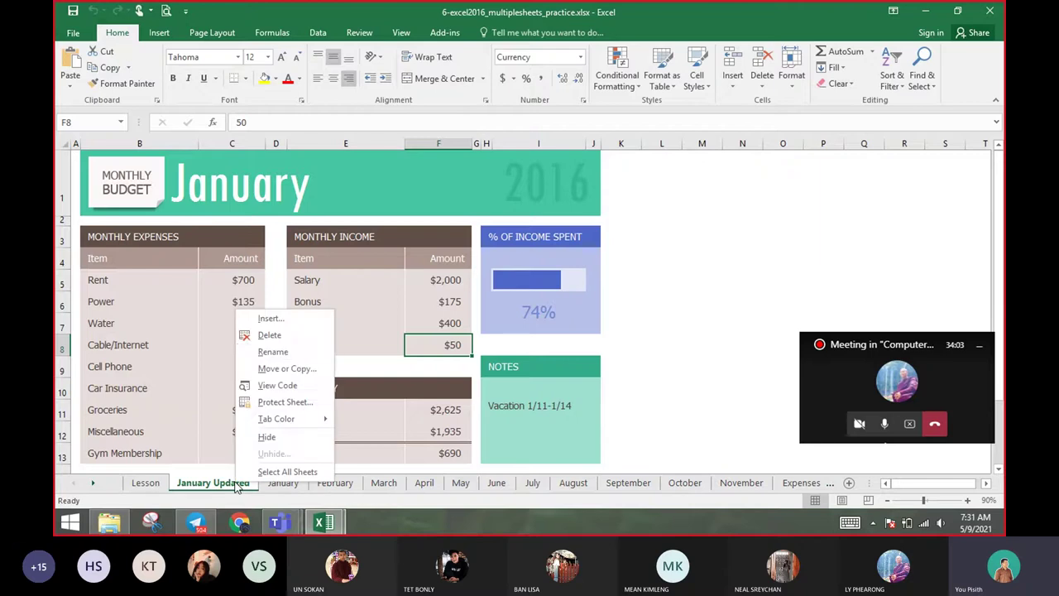
{"action": "left_click", "coordinate": [312, 375]}
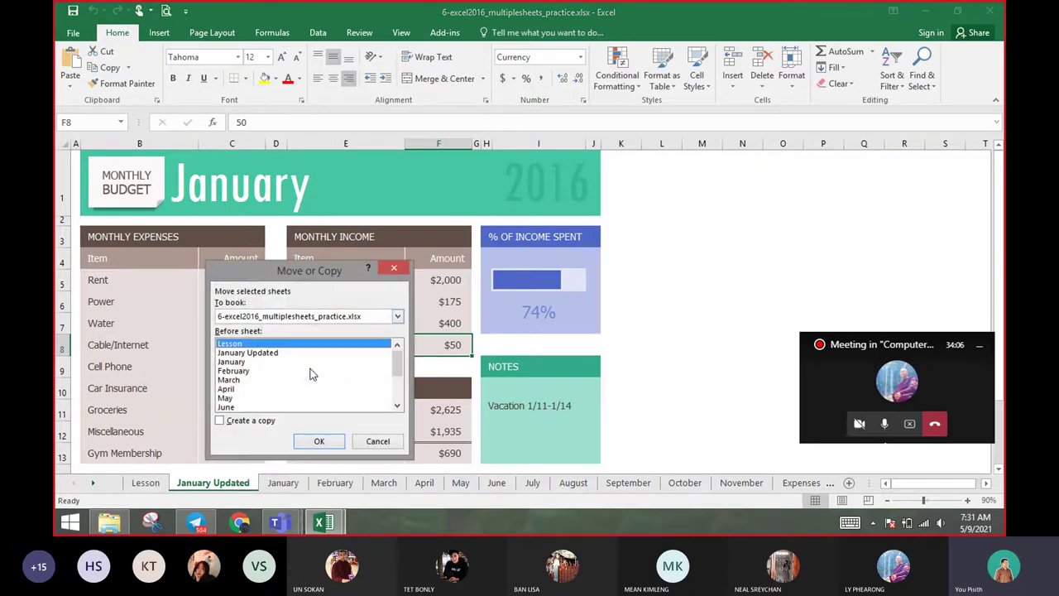
{"action": "left_click", "coordinate": [341, 318]}
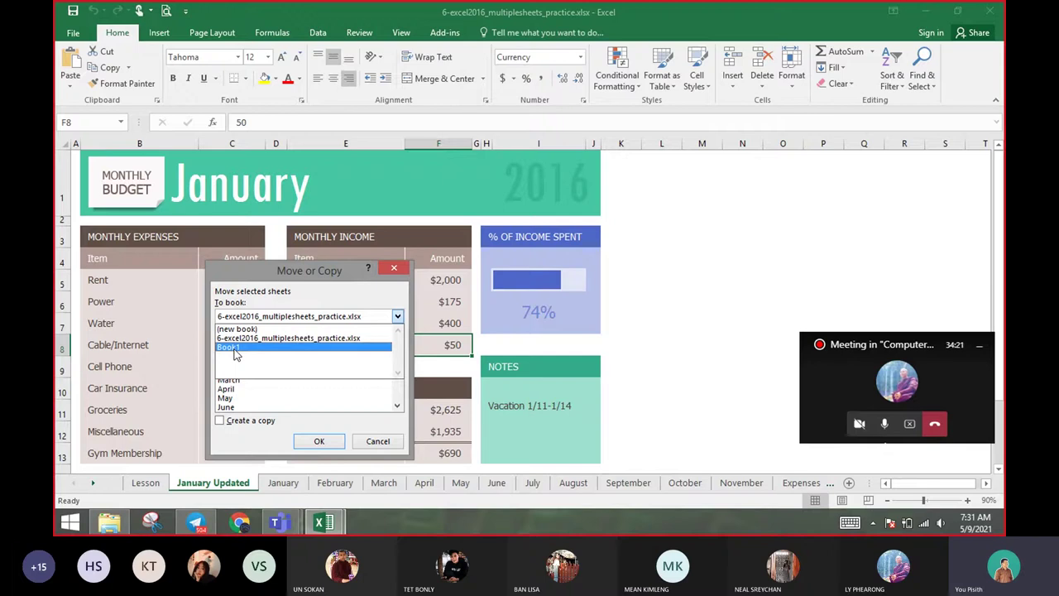
{"action": "left_click", "coordinate": [234, 349]}
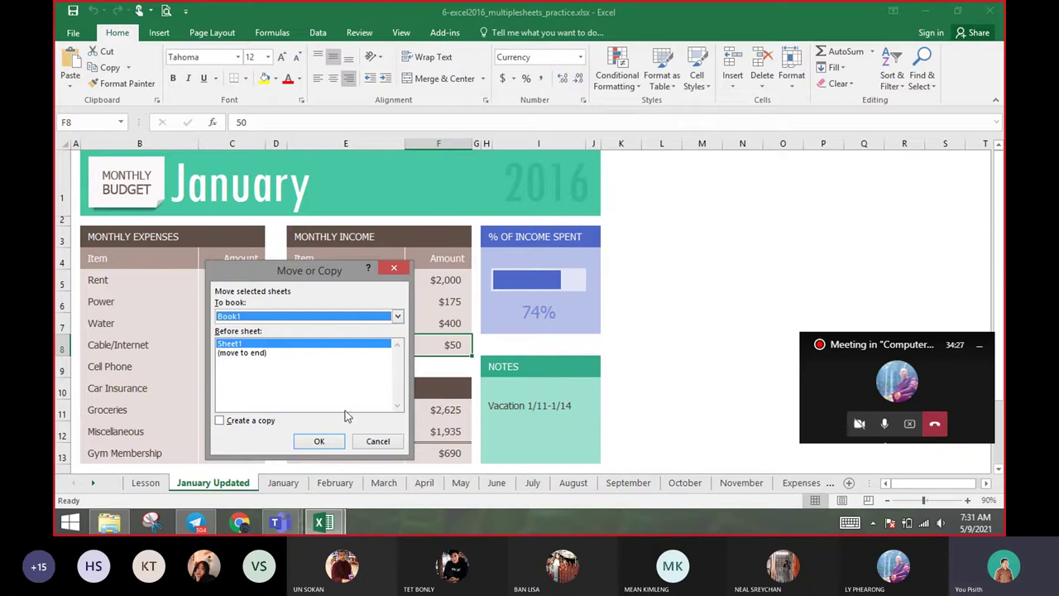
{"action": "left_click", "coordinate": [232, 424]}
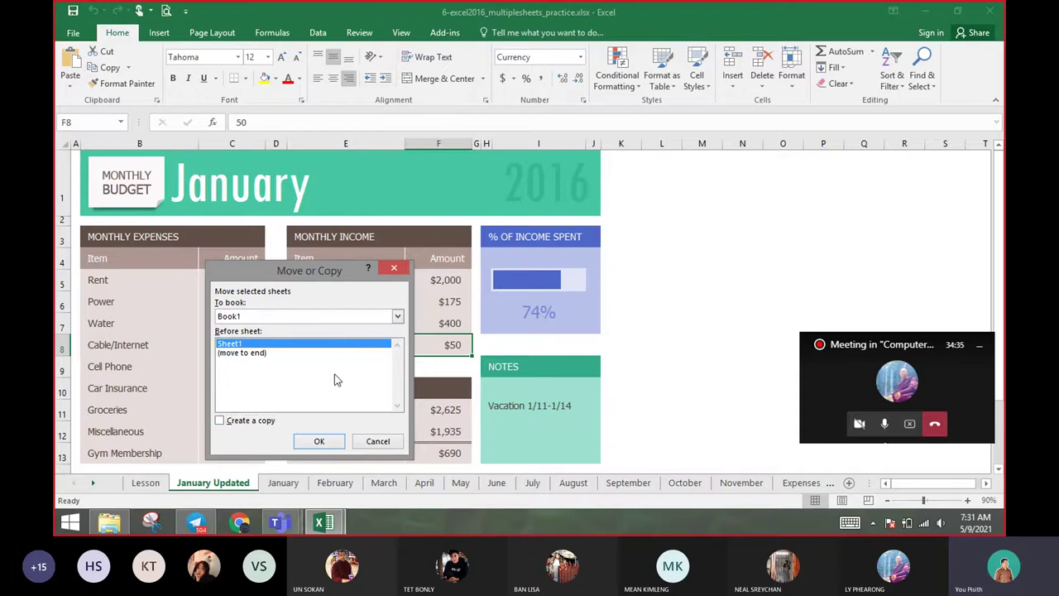
{"action": "left_click", "coordinate": [265, 356]}
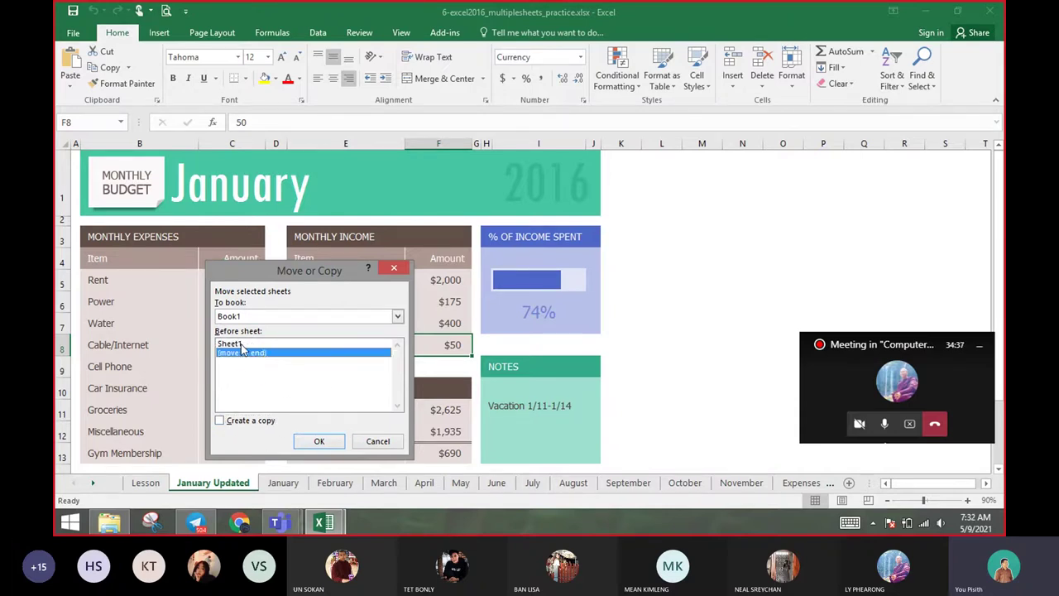
{"action": "left_click", "coordinate": [318, 441]}
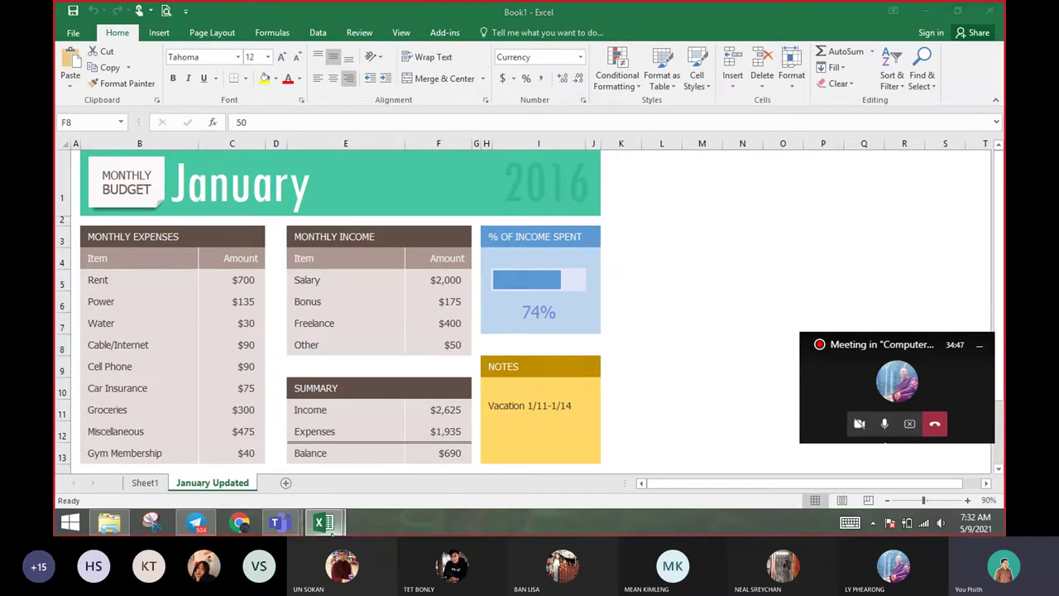
Switch between Book1 and the practice workbook, ending on the practice workbook.
{"action": "mouse_move", "coordinate": [324, 522]}
{"action": "left_click", "coordinate": [235, 451]}
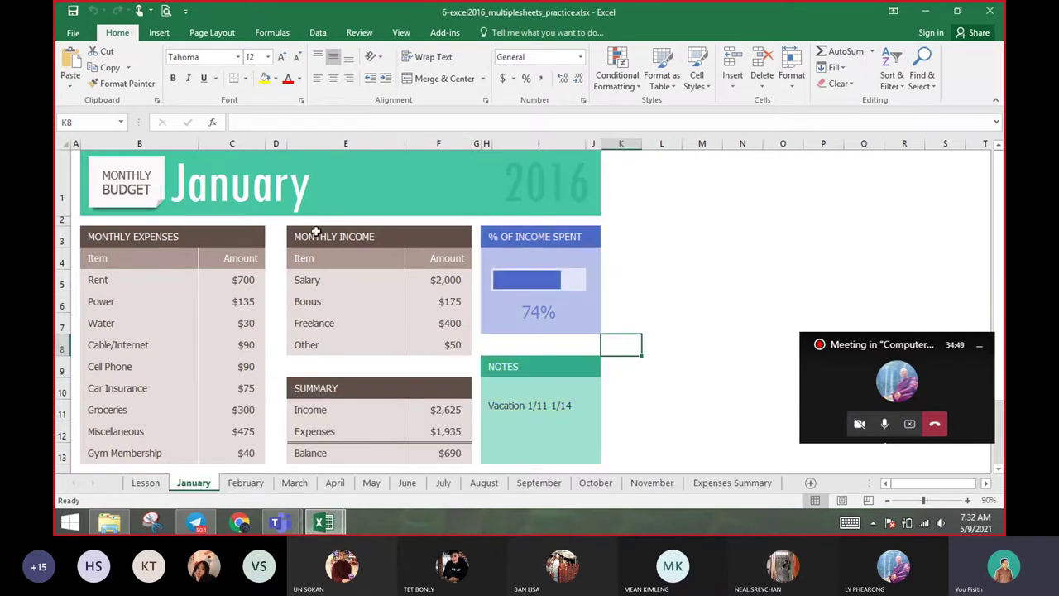
{"action": "mouse_move", "coordinate": [341, 528]}
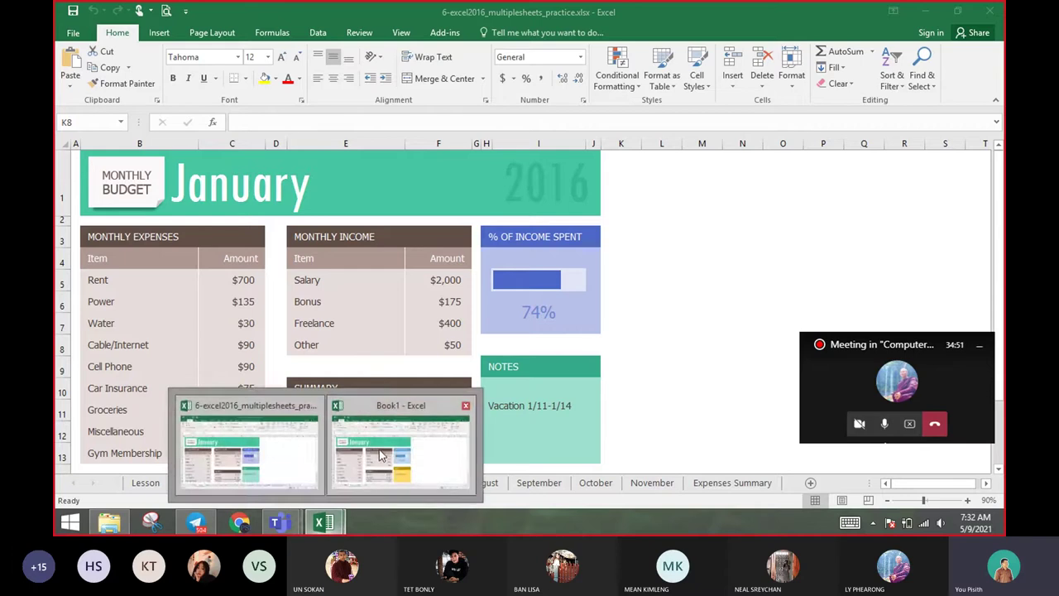
{"action": "left_click", "coordinate": [356, 484]}
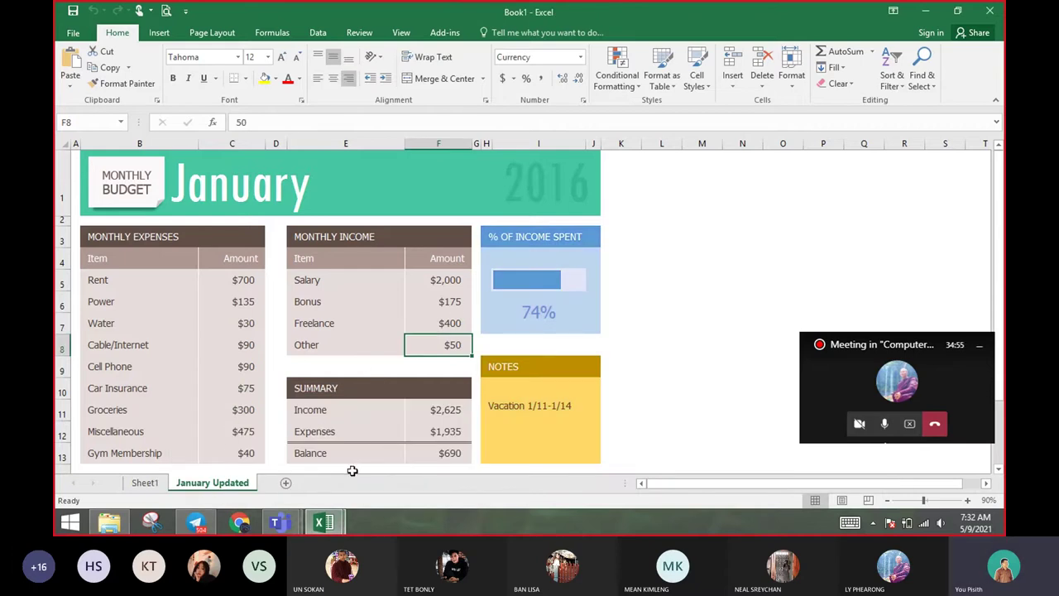
{"action": "mouse_move", "coordinate": [341, 528]}
{"action": "left_click", "coordinate": [269, 455]}
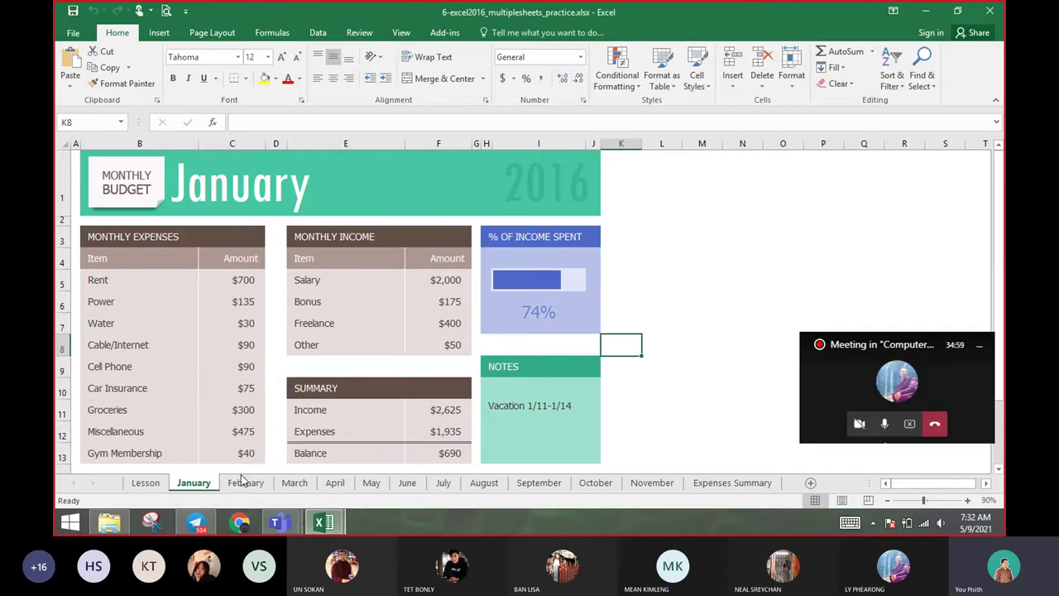
Copy the February sheet to the end of Book1, keeping the original in place.
{"action": "left_click", "coordinate": [263, 487]}
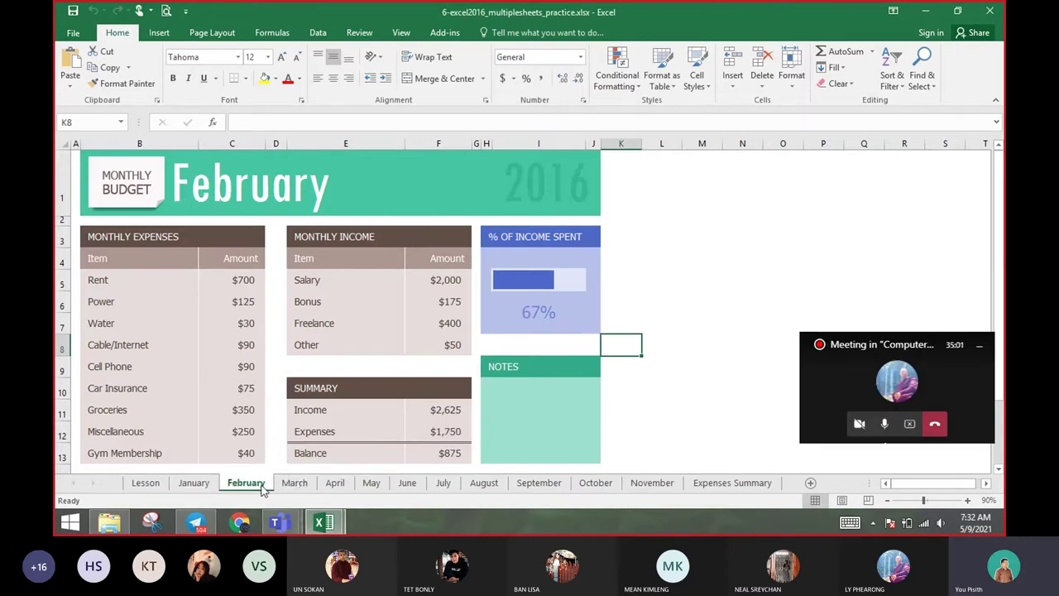
{"action": "right_click", "coordinate": [262, 488]}
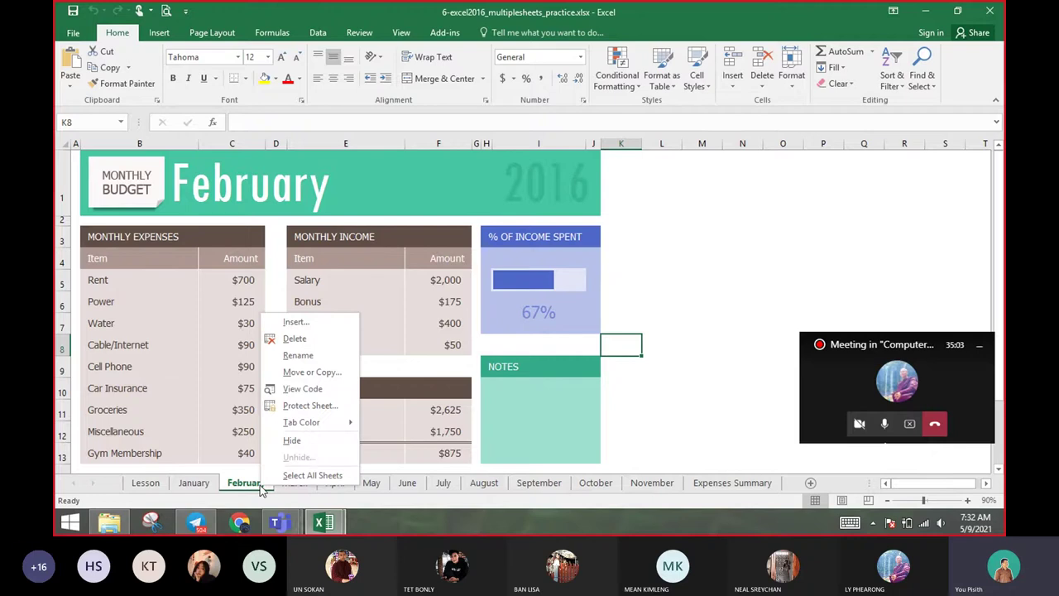
{"action": "left_click", "coordinate": [347, 374]}
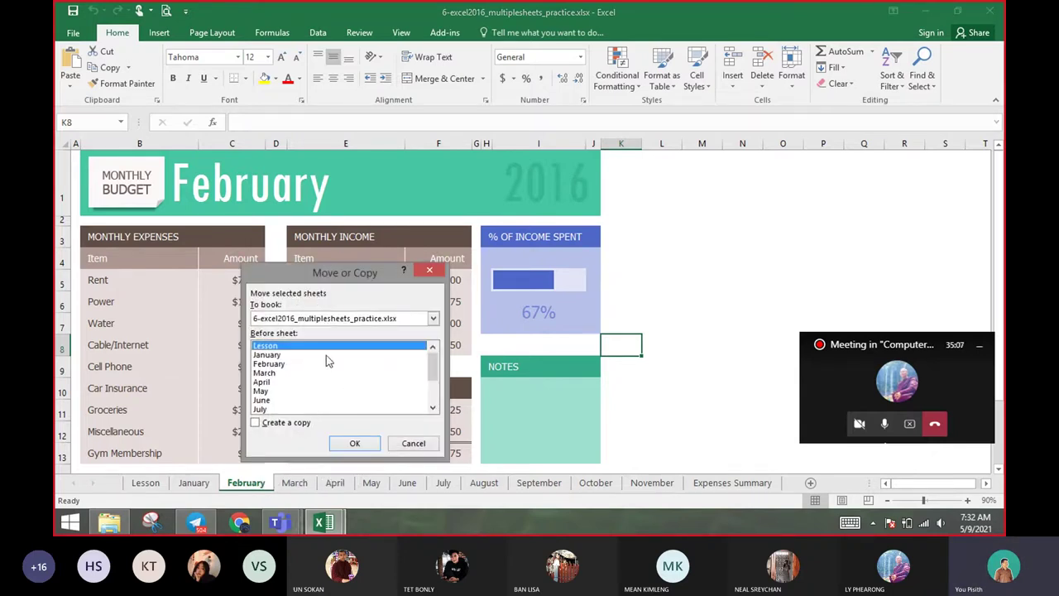
{"action": "left_click", "coordinate": [370, 320]}
{"action": "left_click", "coordinate": [331, 353]}
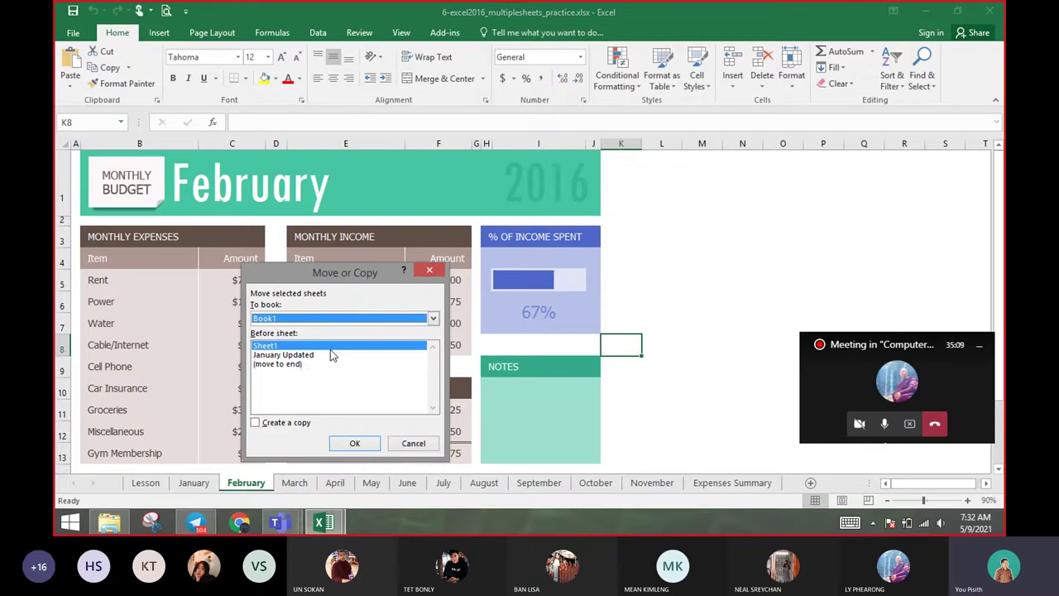
{"action": "left_click", "coordinate": [299, 365]}
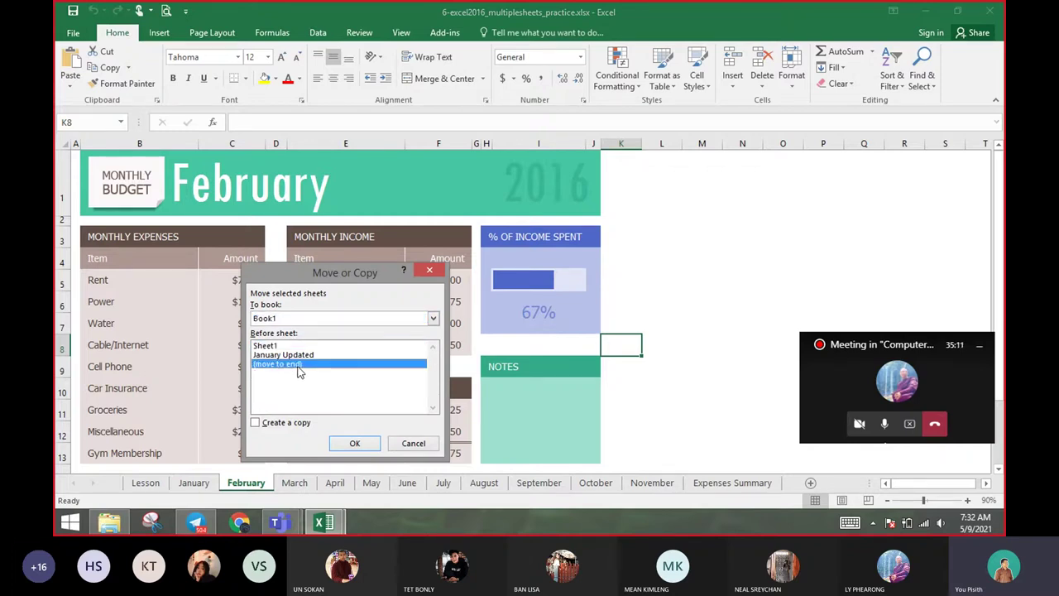
{"action": "left_click", "coordinate": [276, 426]}
{"action": "left_click", "coordinate": [354, 444]}
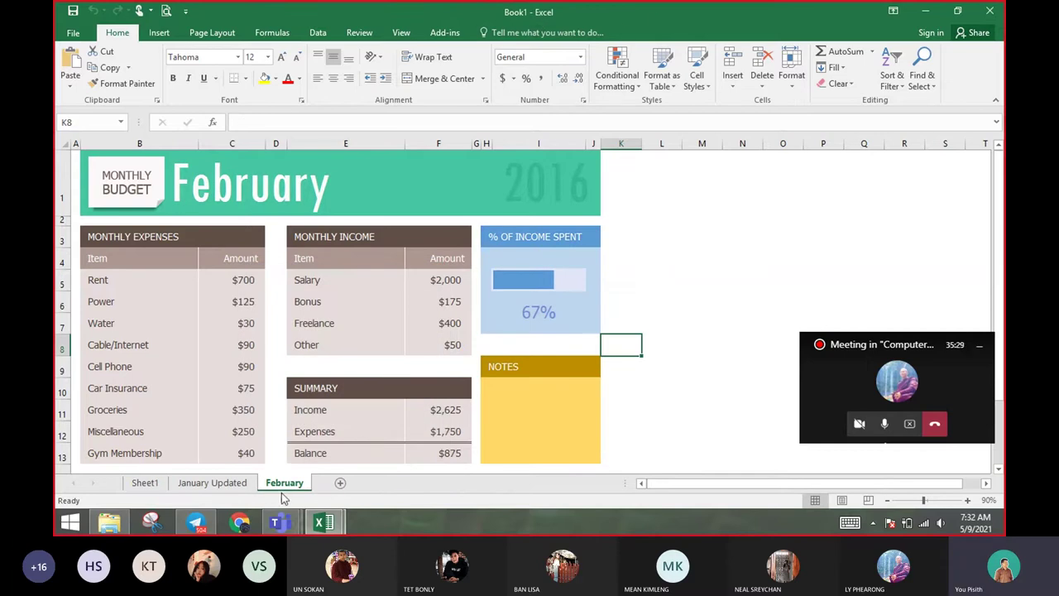
Inspect the copied MONTHLY INCOME table E4:F8, then view January Updated and Sheet1 in Book1.
{"action": "left_click", "coordinate": [439, 301]}
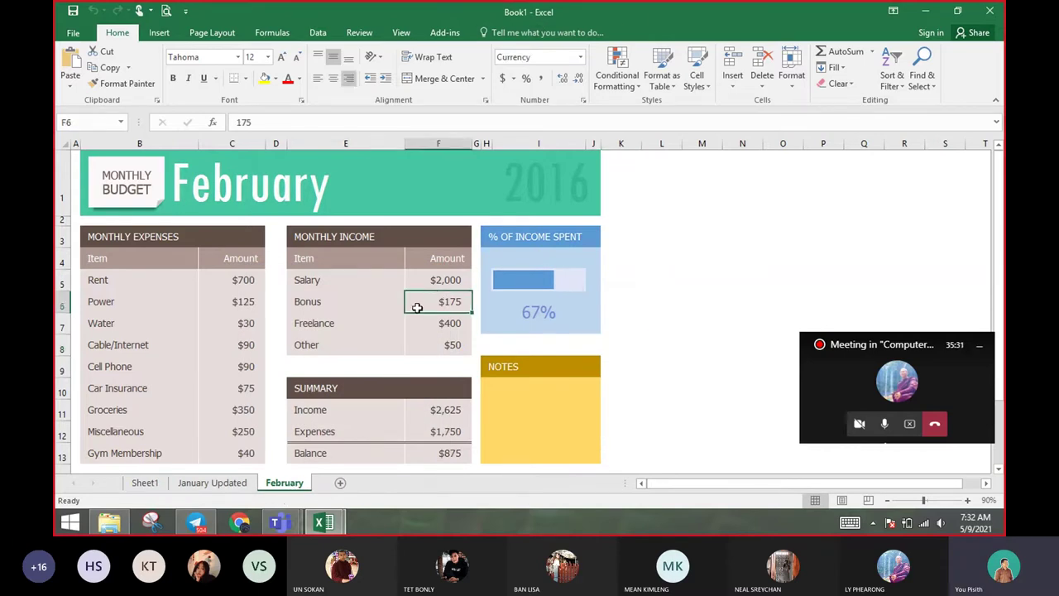
{"action": "mouse_move", "coordinate": [331, 256]}
{"action": "left_mouse_down"}
{"action": "mouse_move", "coordinate": [423, 261]}
{"action": "mouse_move", "coordinate": [450, 347]}
{"action": "left_mouse_up"}
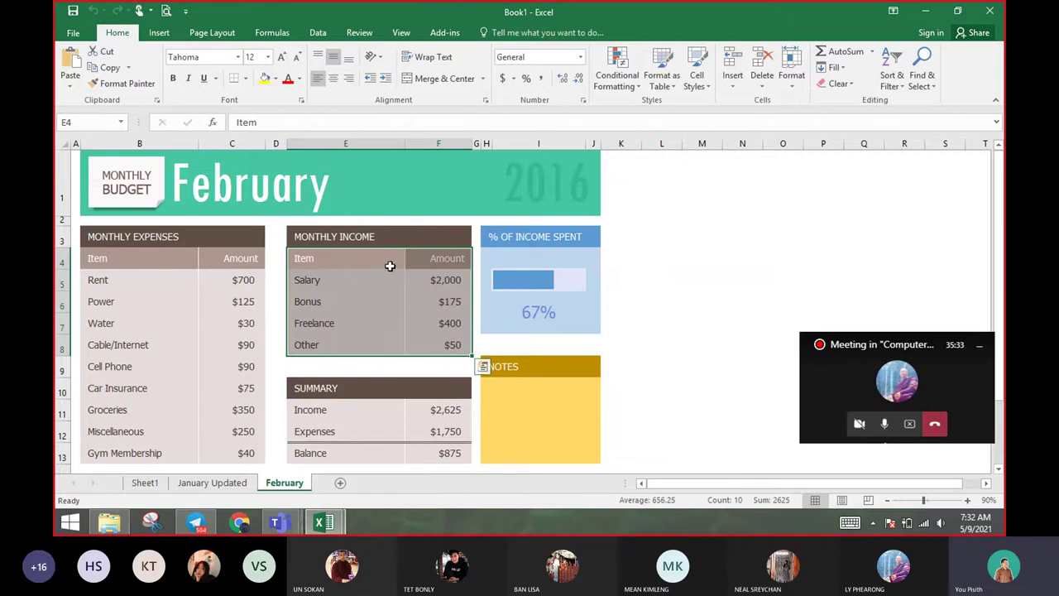
{"action": "left_click_drag", "start_coordinate": [369, 255], "coordinate": [442, 350]}
{"action": "left_click_drag", "start_coordinate": [373, 263], "coordinate": [450, 346]}
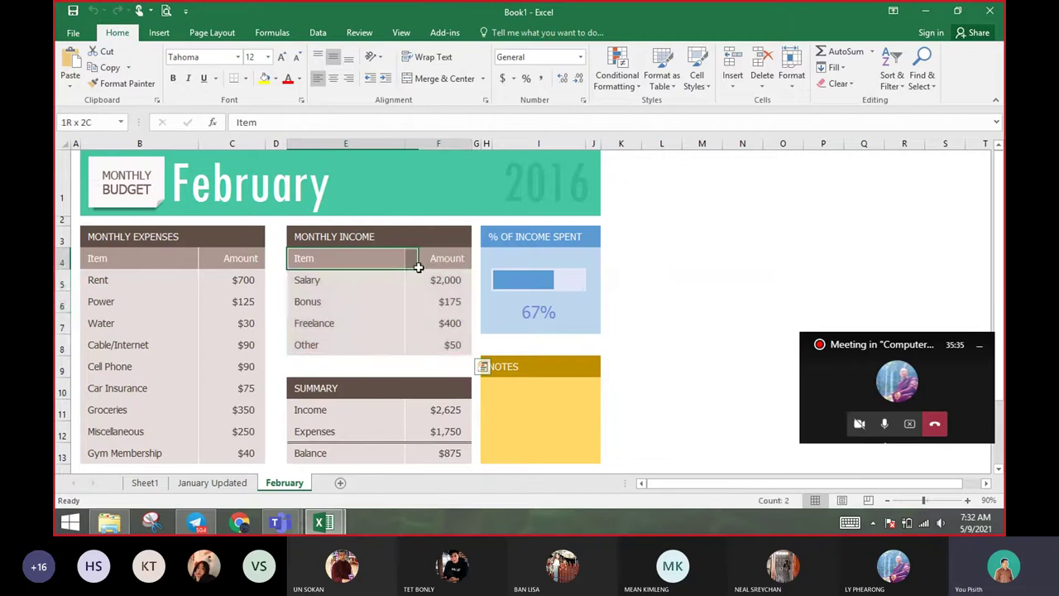
{"action": "left_click", "coordinate": [388, 257]}
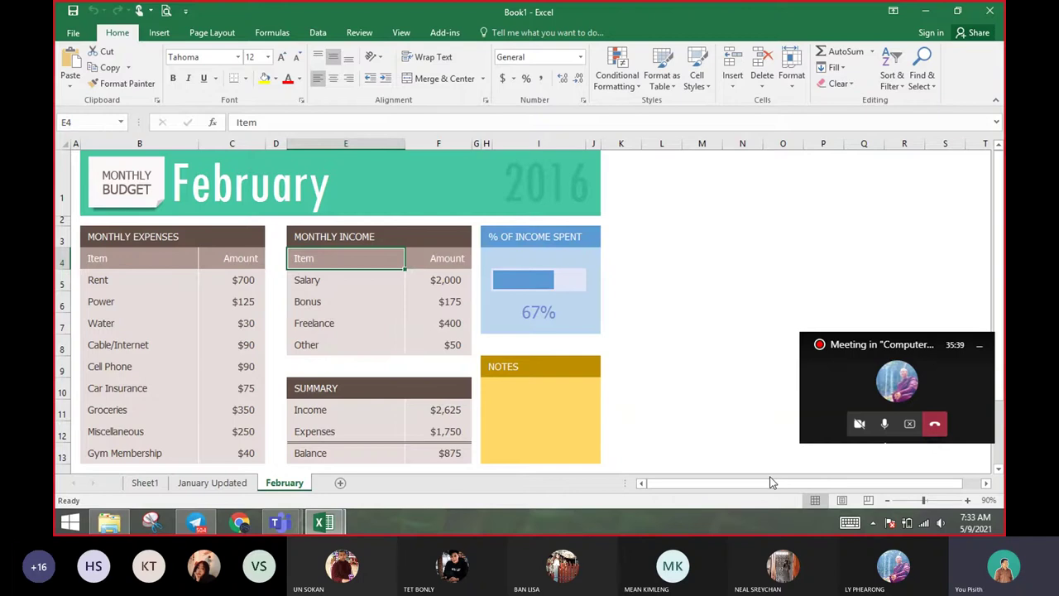
{"action": "left_click", "coordinate": [177, 484]}
{"action": "left_click", "coordinate": [162, 484]}
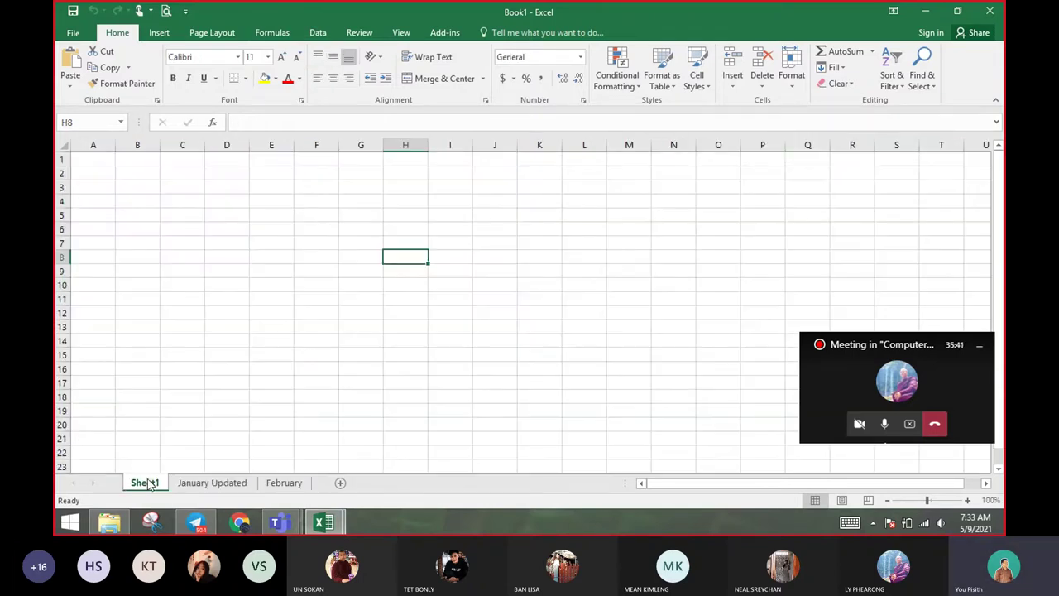
Close Book1 with Don't Save, then show the Lesson sheet and select cells A4, C4 and A1.
{"action": "left_click", "coordinate": [986, 10]}
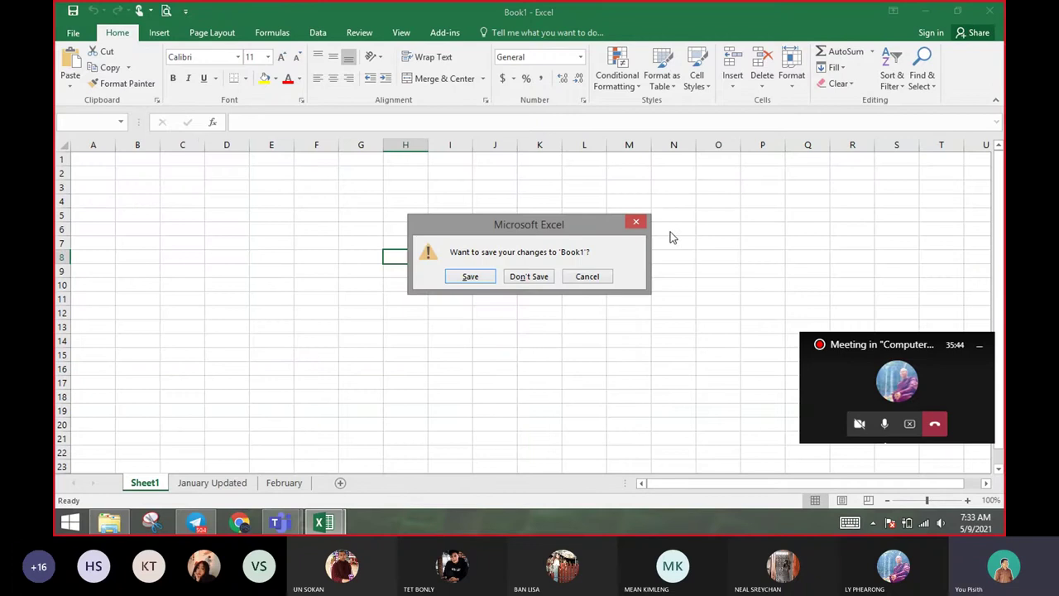
{"action": "left_click", "coordinate": [545, 276]}
{"action": "left_click", "coordinate": [146, 483]}
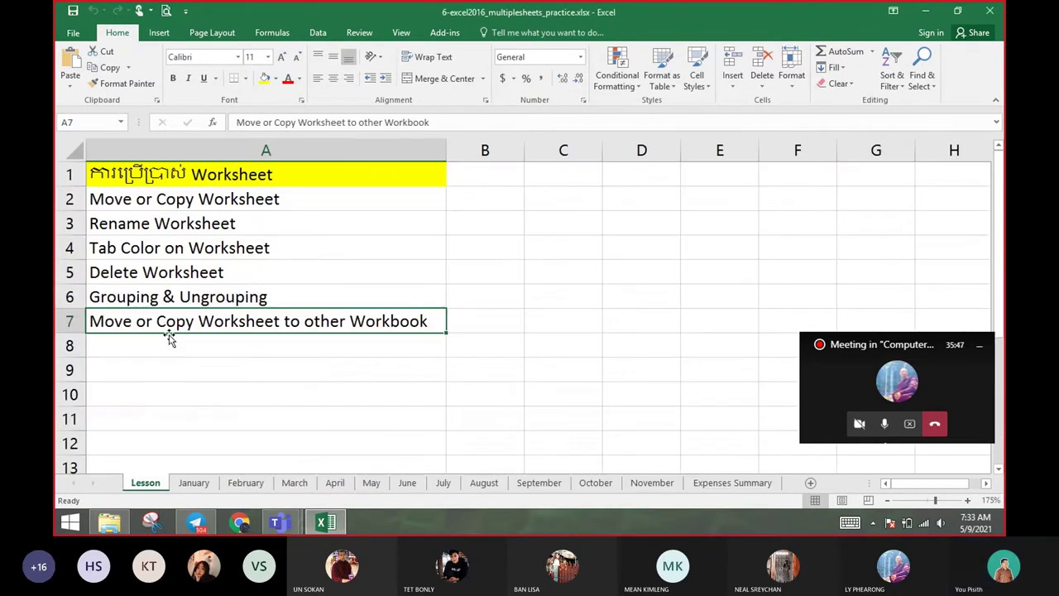
{"action": "left_click", "coordinate": [323, 250]}
{"action": "left_click", "coordinate": [551, 245]}
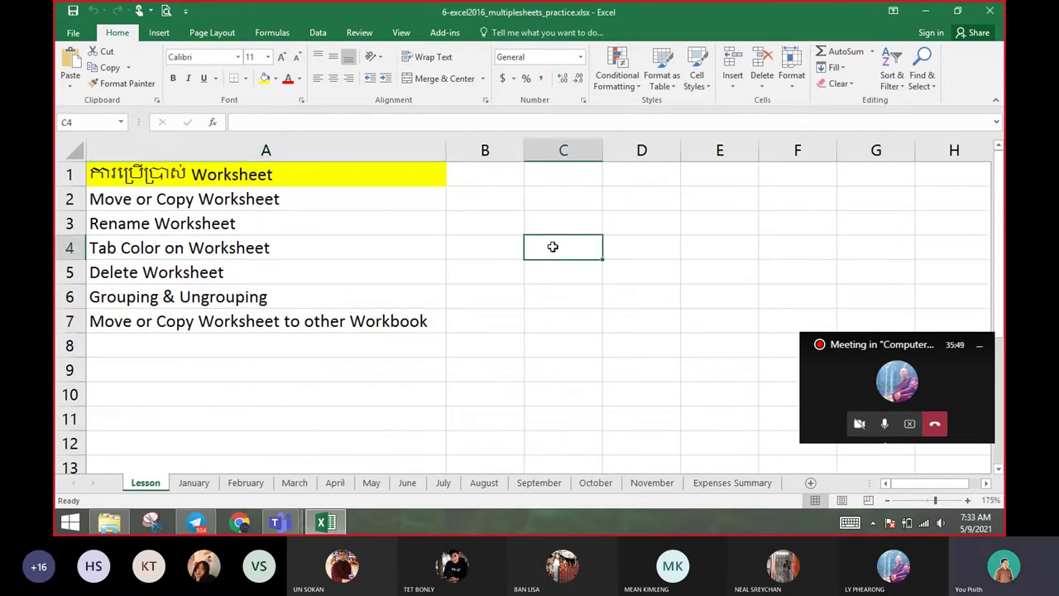
{"action": "left_click", "coordinate": [339, 174]}
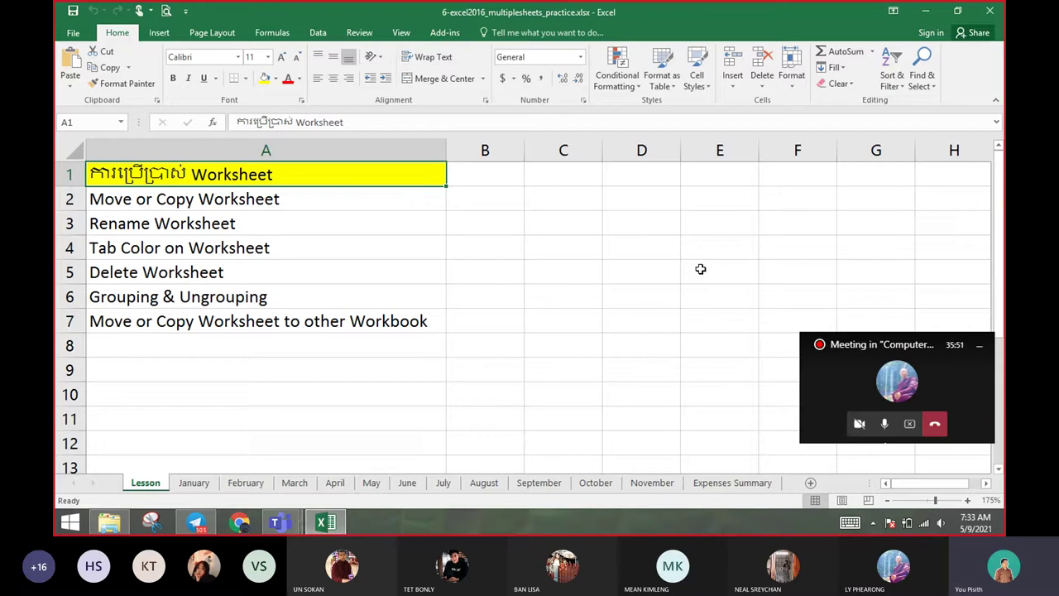
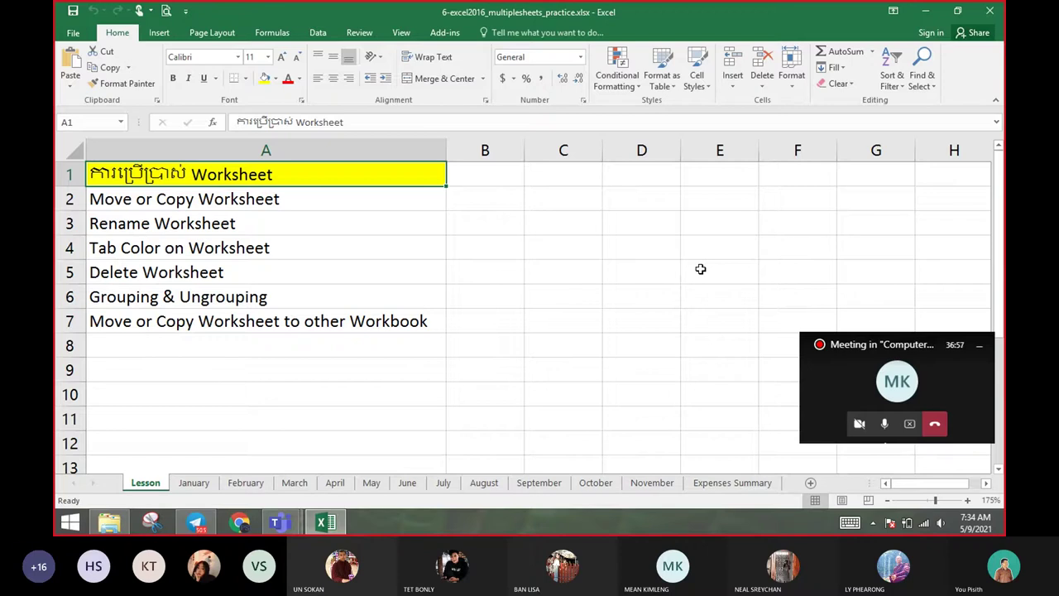
Practise selecting rectangular blocks starting at B1 on the Lesson sheet, then deselect.
{"action": "left_click", "coordinate": [843, 389]}
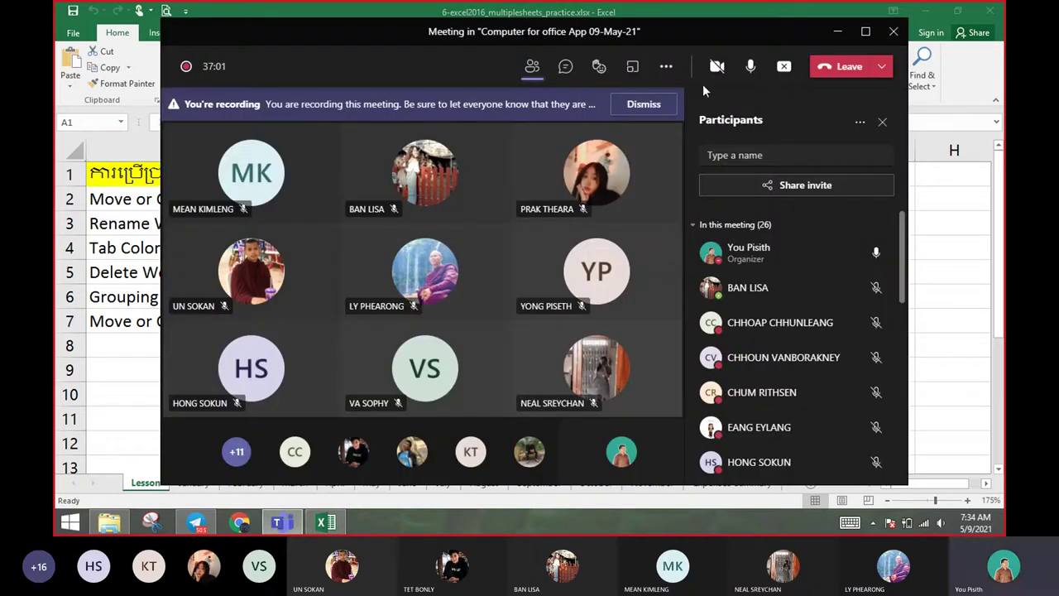
{"action": "left_click", "coordinate": [844, 35]}
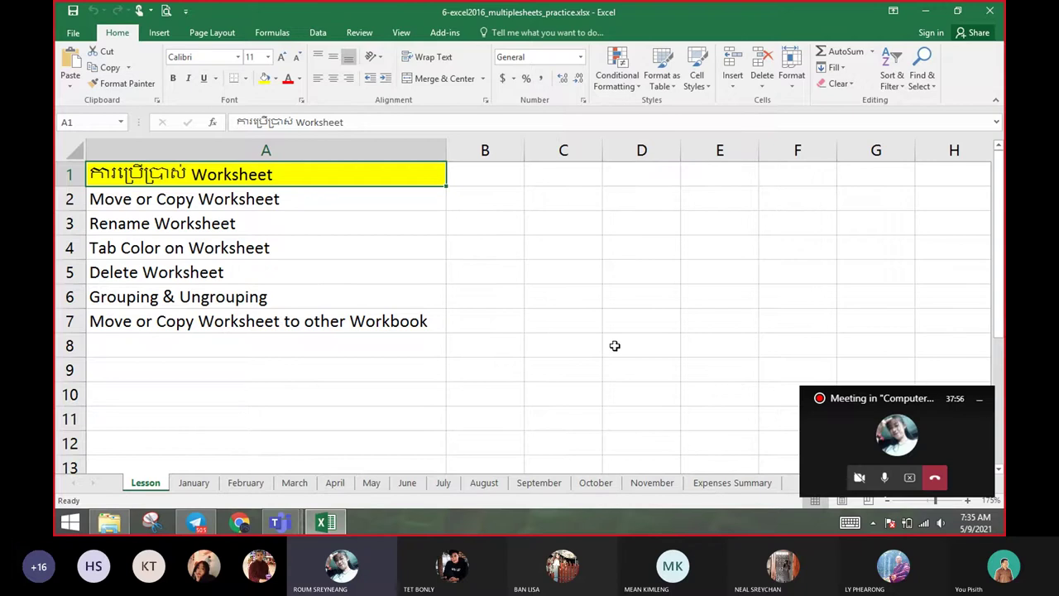
{"action": "left_click", "coordinate": [642, 247]}
{"action": "mouse_move", "coordinate": [500, 176]}
{"action": "left_mouse_down"}
{"action": "mouse_move", "coordinate": [743, 282]}
{"action": "mouse_move", "coordinate": [745, 318]}
{"action": "left_mouse_up"}
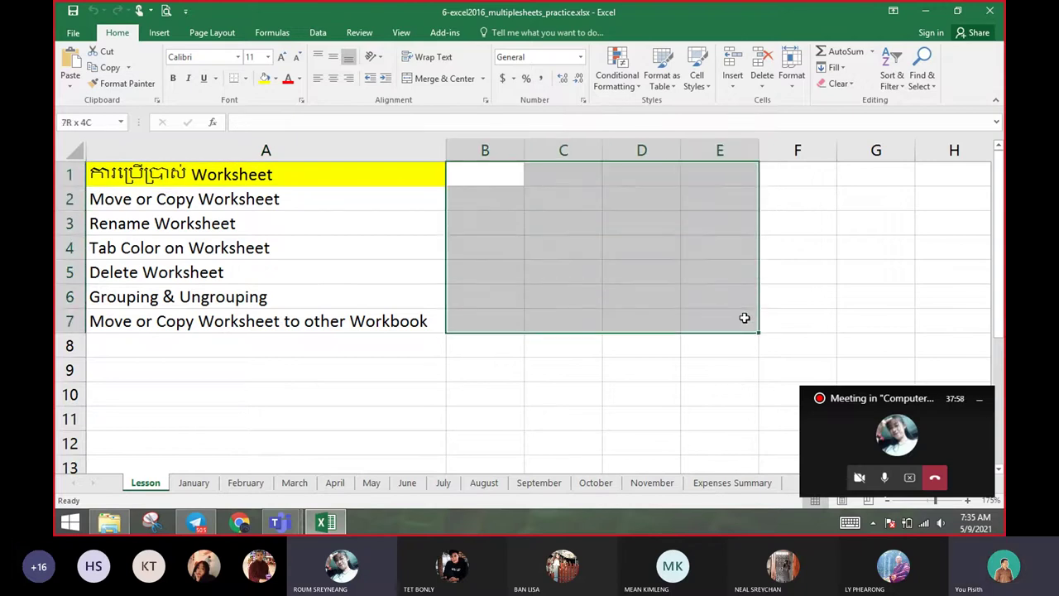
{"action": "mouse_move", "coordinate": [506, 176]}
{"action": "left_mouse_down"}
{"action": "mouse_move", "coordinate": [749, 310]}
{"action": "mouse_move", "coordinate": [742, 321]}
{"action": "left_mouse_up"}
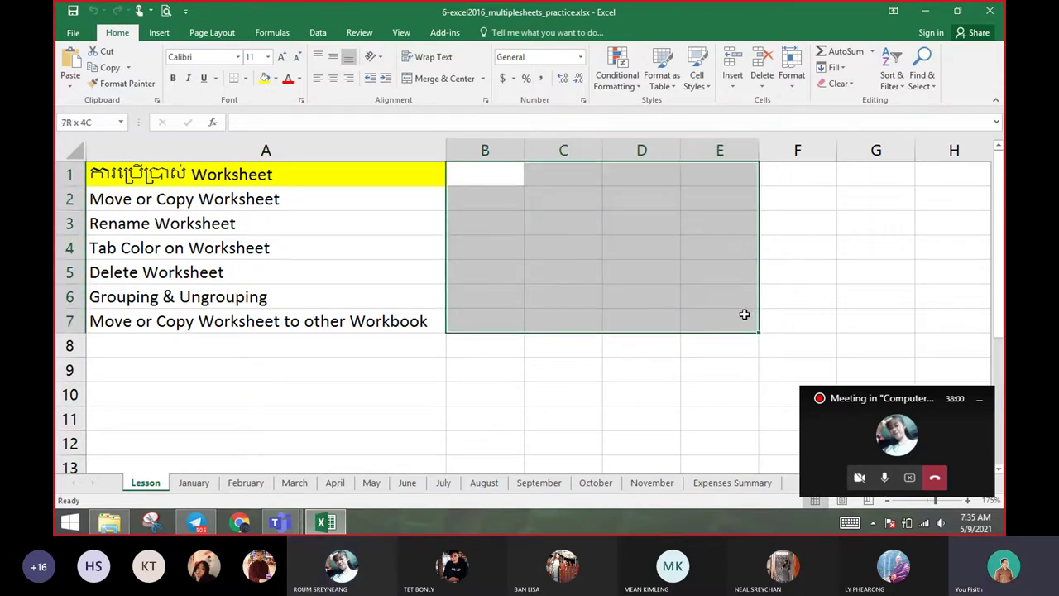
{"action": "left_click", "coordinate": [577, 386]}
{"action": "mouse_move", "coordinate": [487, 171]}
{"action": "left_mouse_down"}
{"action": "mouse_move", "coordinate": [793, 199]}
{"action": "mouse_move", "coordinate": [786, 318]}
{"action": "left_mouse_up"}
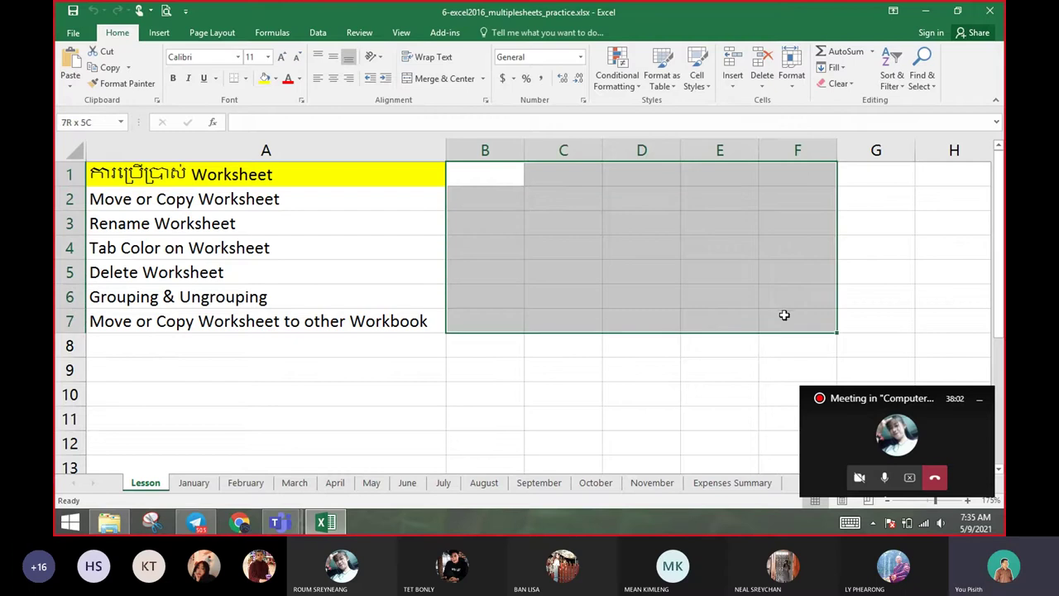
{"action": "left_click", "coordinate": [624, 336]}
{"action": "mouse_move", "coordinate": [480, 178]}
{"action": "left_mouse_down"}
{"action": "mouse_move", "coordinate": [705, 266]}
{"action": "mouse_move", "coordinate": [714, 322]}
{"action": "left_mouse_up"}
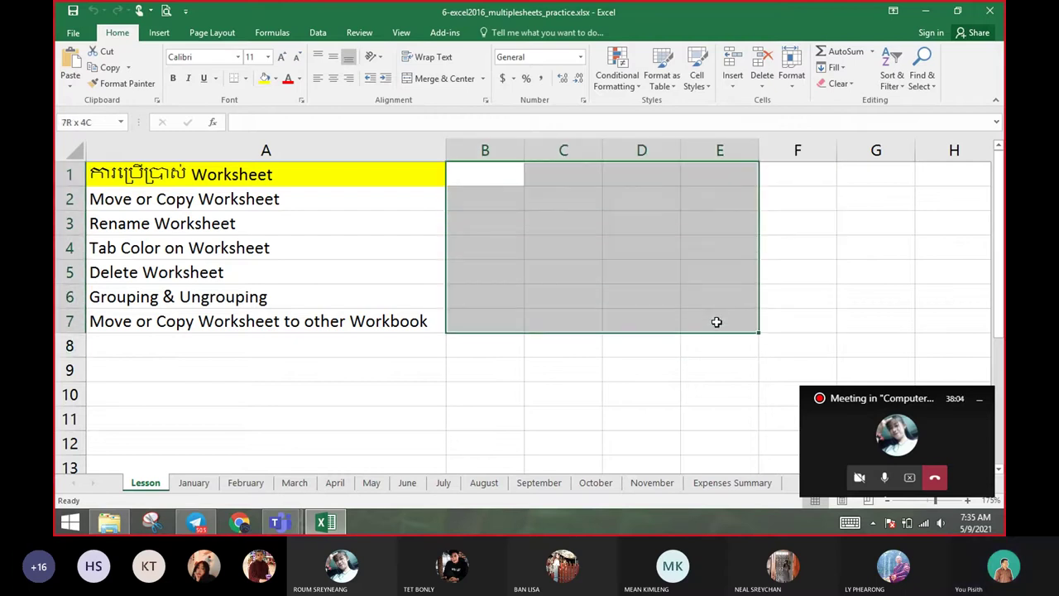
{"action": "left_click", "coordinate": [554, 178]}
{"action": "mouse_move", "coordinate": [504, 173]}
{"action": "left_mouse_down"}
{"action": "mouse_move", "coordinate": [689, 244]}
{"action": "mouse_move", "coordinate": [687, 313]}
{"action": "left_mouse_up"}
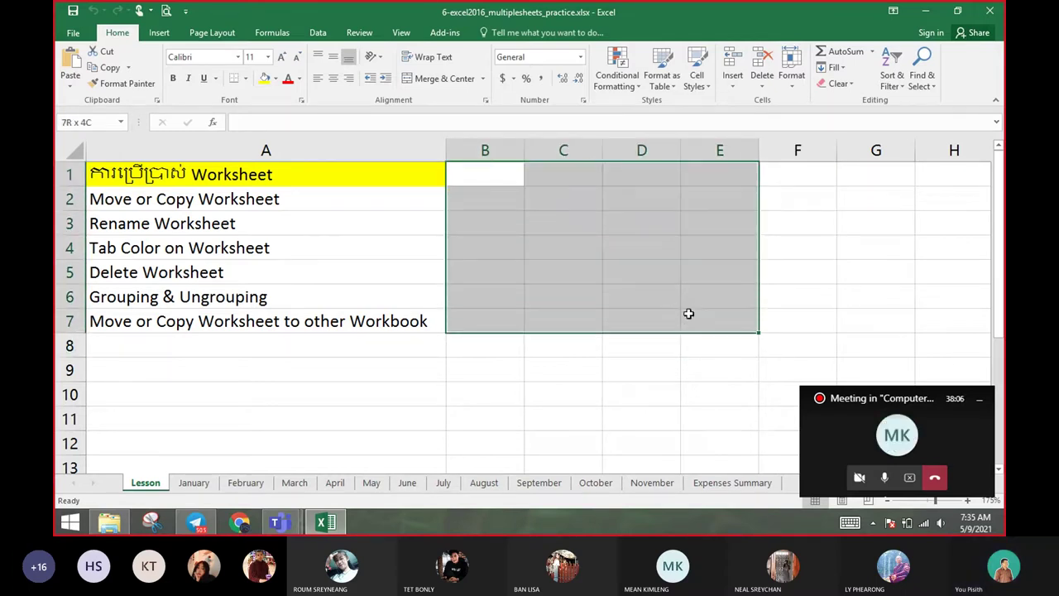
{"action": "left_click", "coordinate": [526, 416]}
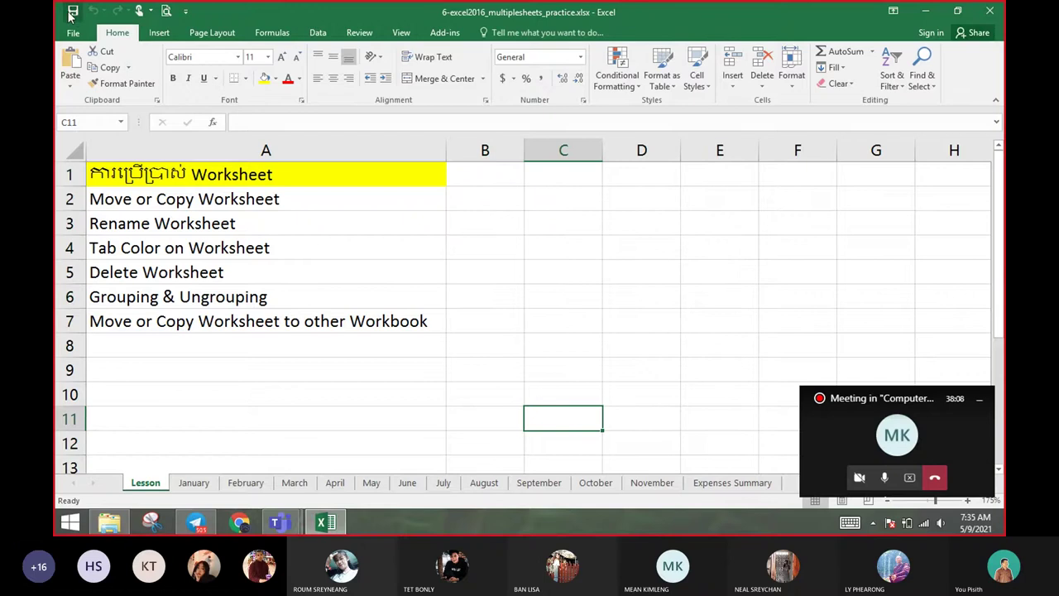
Select the lesson list A2:A7 by dragging down column A several times.
{"action": "left_click", "coordinate": [381, 296]}
{"action": "left_click", "coordinate": [370, 196]}
{"action": "left_click_drag", "start_coordinate": [370, 196], "coordinate": [385, 321]}
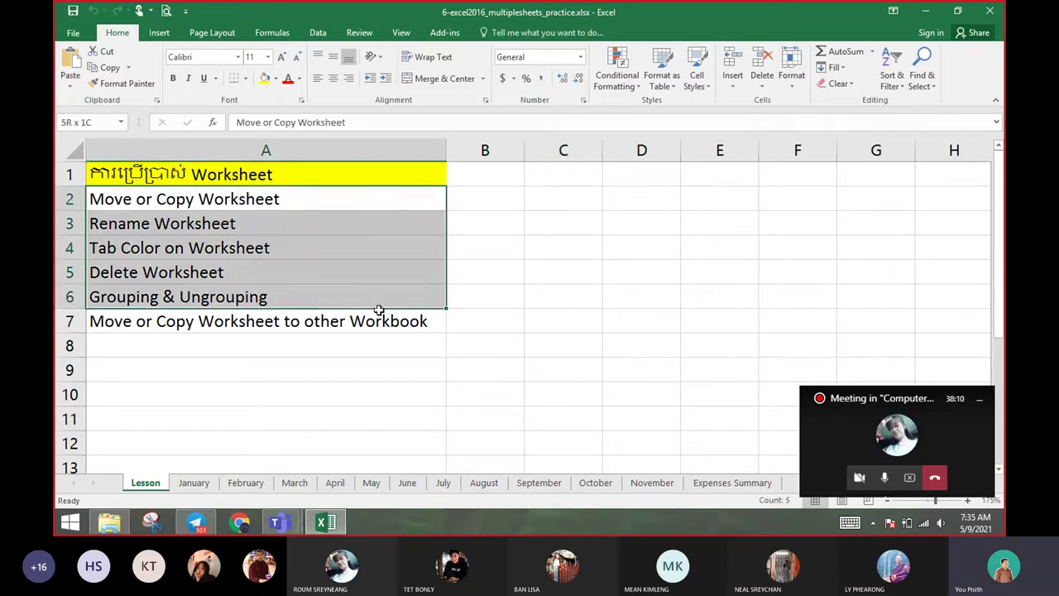
{"action": "left_click", "coordinate": [401, 206]}
{"action": "left_click_drag", "start_coordinate": [402, 206], "coordinate": [413, 321]}
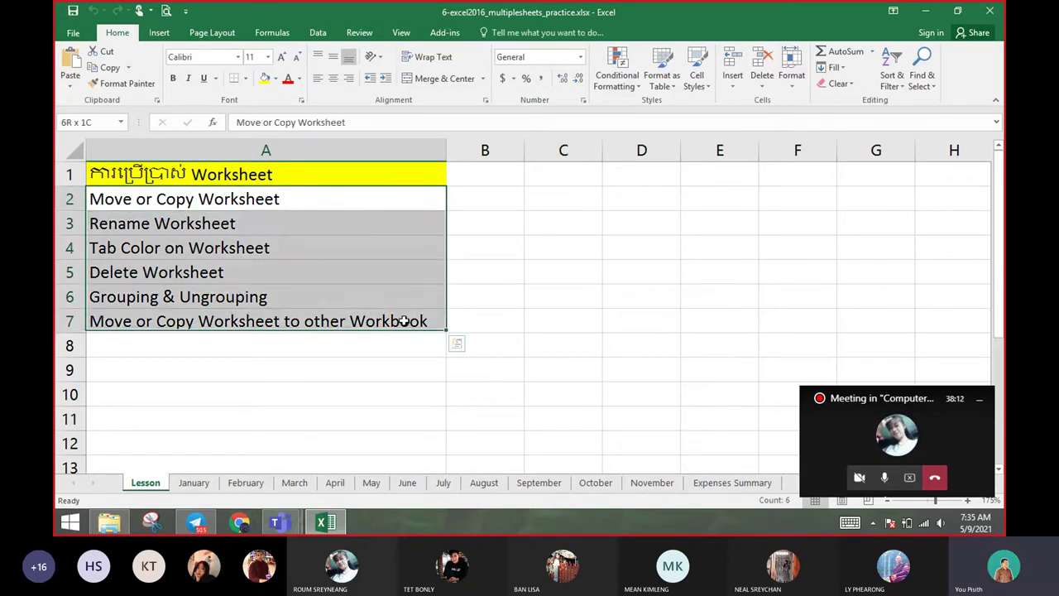
{"action": "left_click", "coordinate": [629, 283]}
{"action": "left_click_drag", "start_coordinate": [427, 206], "coordinate": [416, 319]}
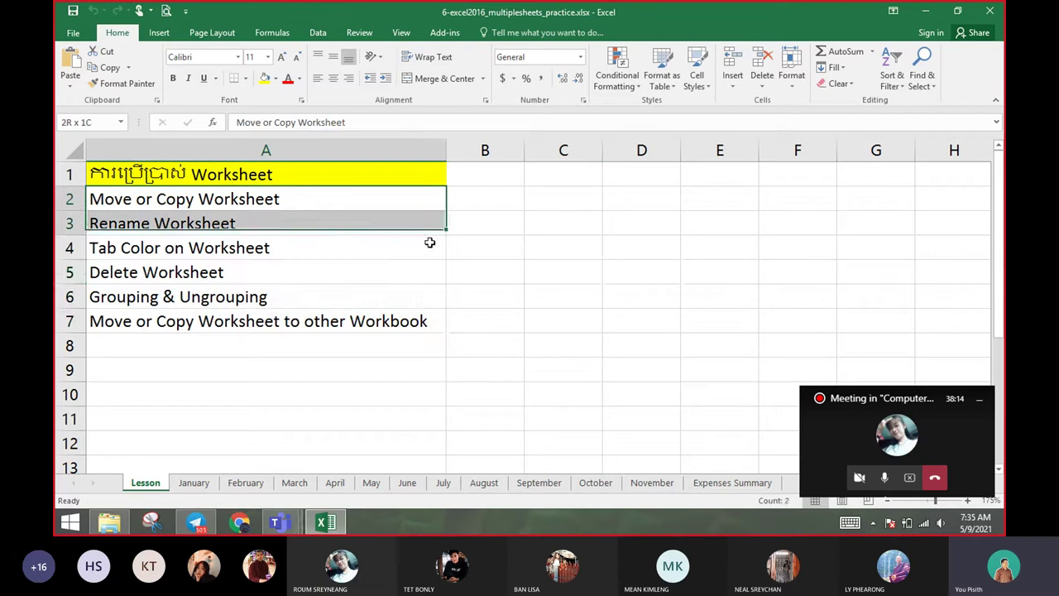
{"action": "left_click", "coordinate": [410, 199]}
{"action": "left_click_drag", "start_coordinate": [410, 198], "coordinate": [402, 319]}
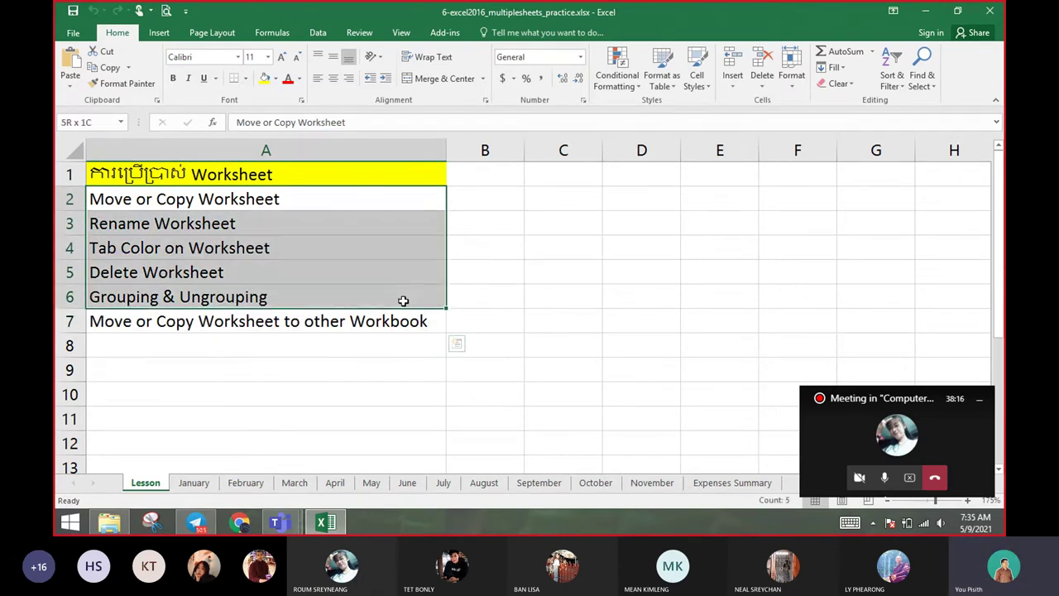
{"action": "left_click", "coordinate": [400, 200]}
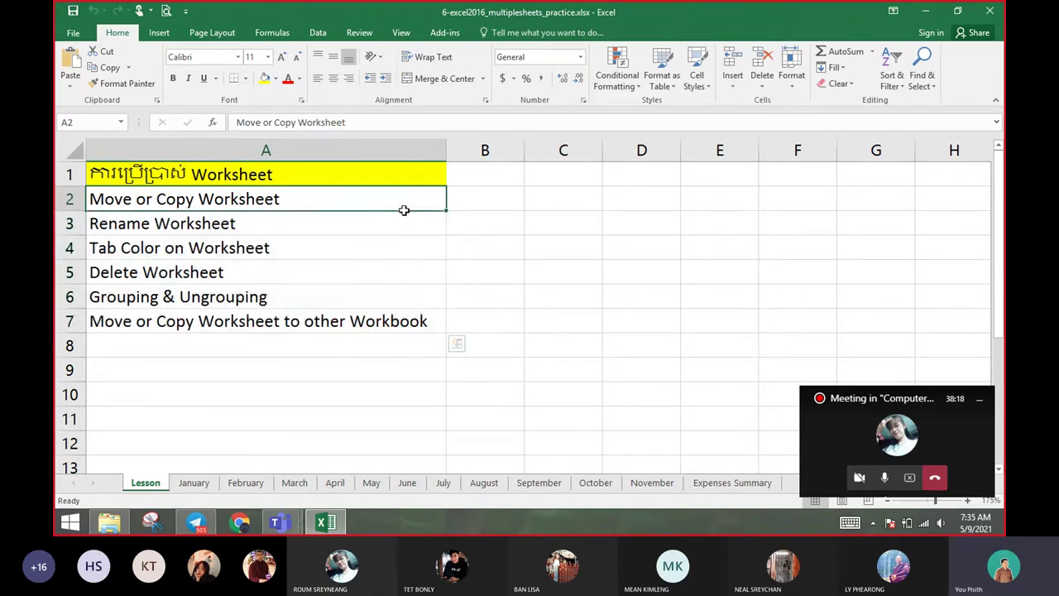
{"action": "left_click_drag", "start_coordinate": [402, 205], "coordinate": [402, 322]}
Shrink the A2:A7 selection to A2:A4 with Shift+Up, extend it back to A7, then deselect.
{"action": "left_click_drag", "start_coordinate": [382, 193], "coordinate": [379, 319]}
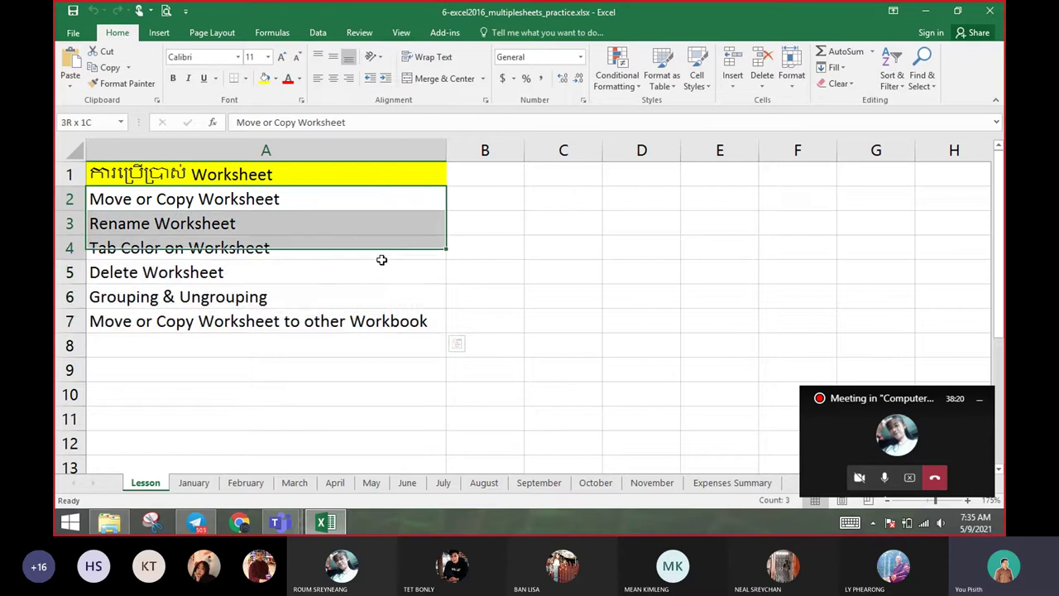
{"action": "key", "text": "shift+Up"}
{"action": "key", "text": "shift+Up"}
{"action": "key", "text": "shift+Up"}
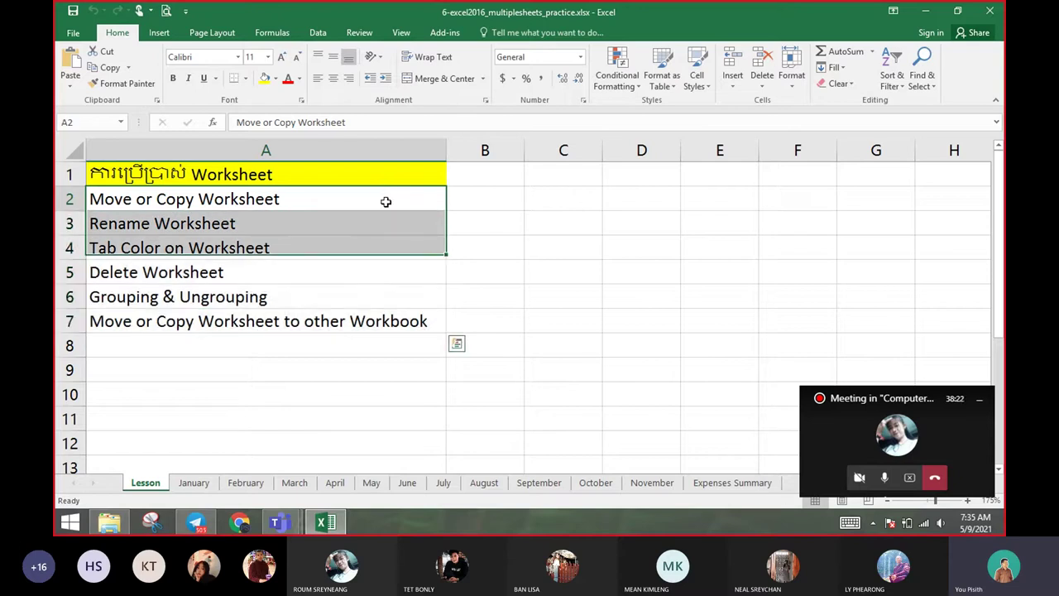
{"action": "key", "text": "shift+Down"}
{"action": "key", "text": "shift+Down"}
{"action": "key", "text": "shift+Down"}
{"action": "left_click_drag", "start_coordinate": [378, 198], "coordinate": [382, 314]}
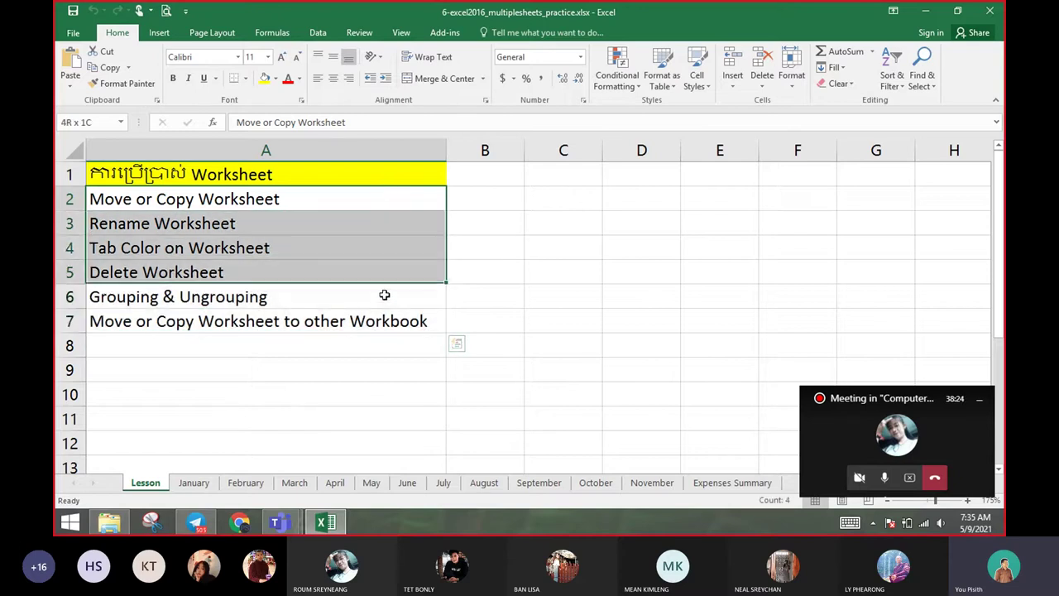
{"action": "left_click", "coordinate": [636, 277]}
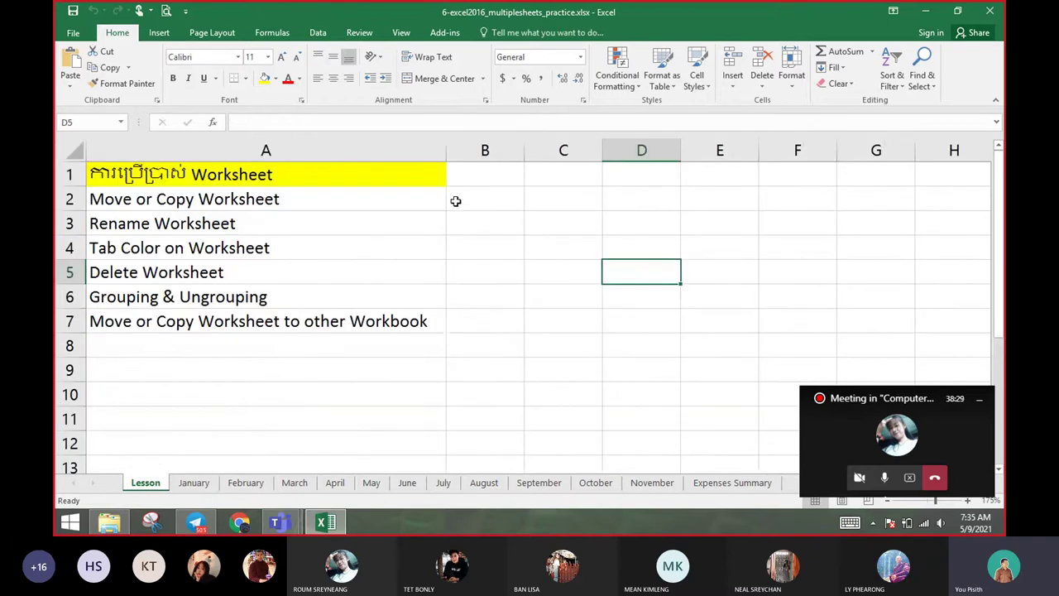
Reselect A2:A7 once more, then close the workbook and open 5-excel2016_numberformats_practice.xlsx.
{"action": "left_click_drag", "start_coordinate": [363, 201], "coordinate": [383, 331]}
{"action": "left_click", "coordinate": [402, 209]}
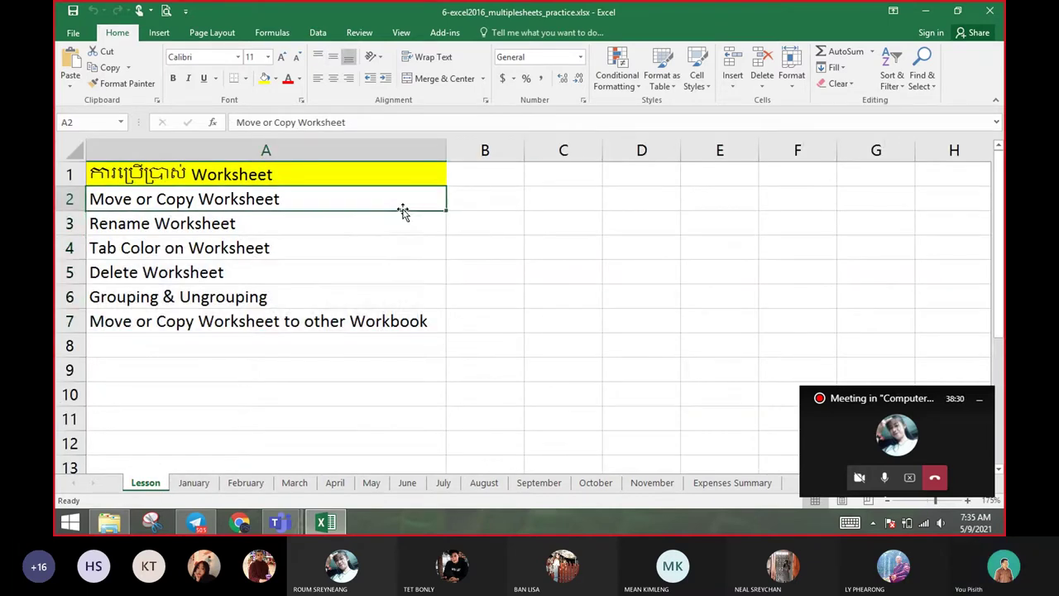
{"action": "left_click_drag", "start_coordinate": [403, 211], "coordinate": [389, 324]}
{"action": "left_click", "coordinate": [577, 272]}
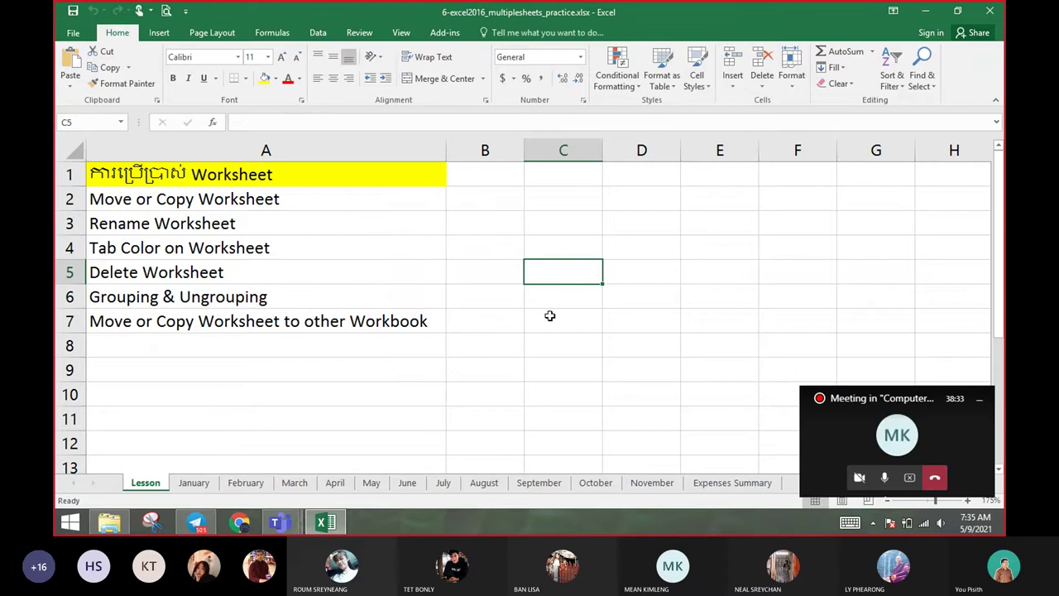
{"action": "left_click", "coordinate": [997, 12]}
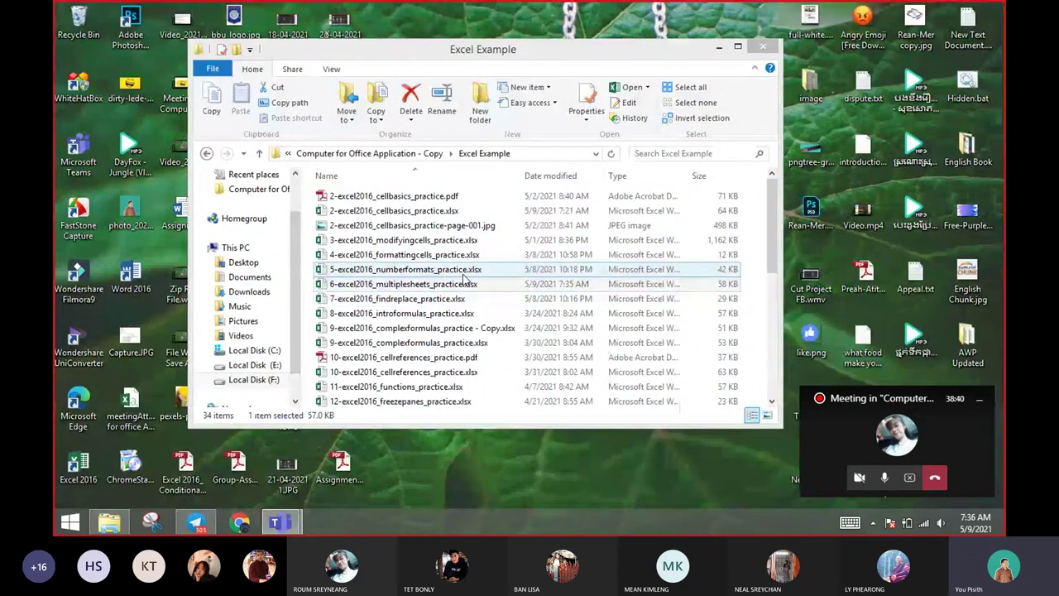
{"action": "double_click", "coordinate": [471, 272]}
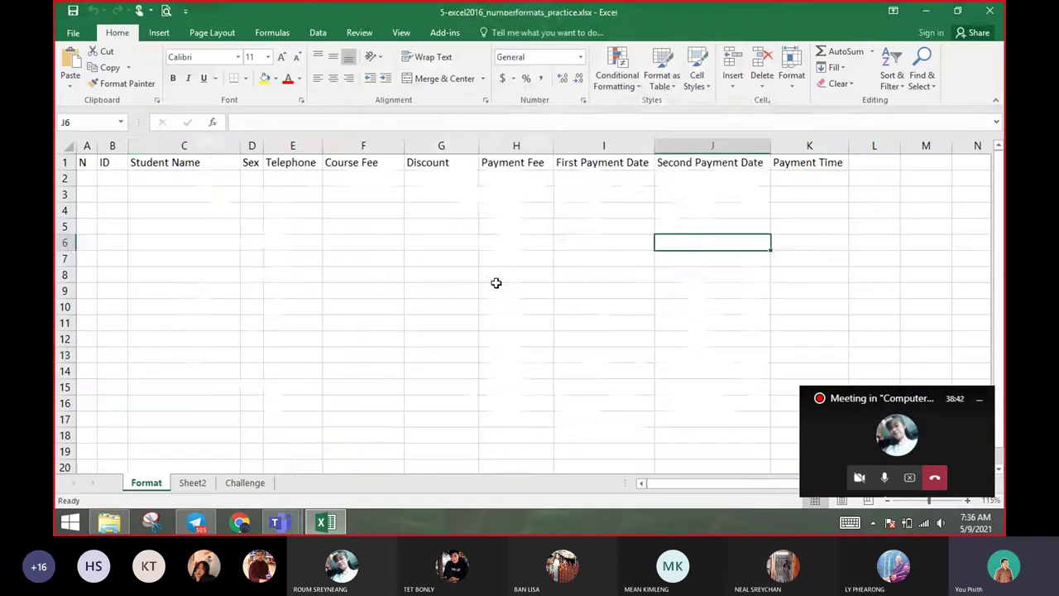
Browse the Challenge and Sheet2 tabs and return to the Format sheet.
{"action": "left_click", "coordinate": [223, 347]}
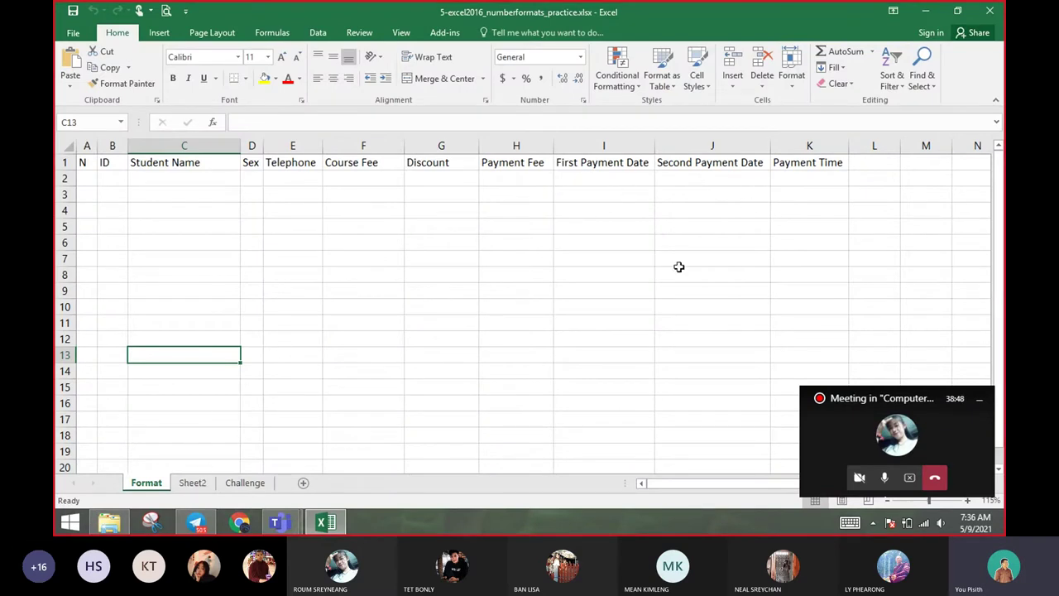
{"action": "left_click", "coordinate": [247, 487]}
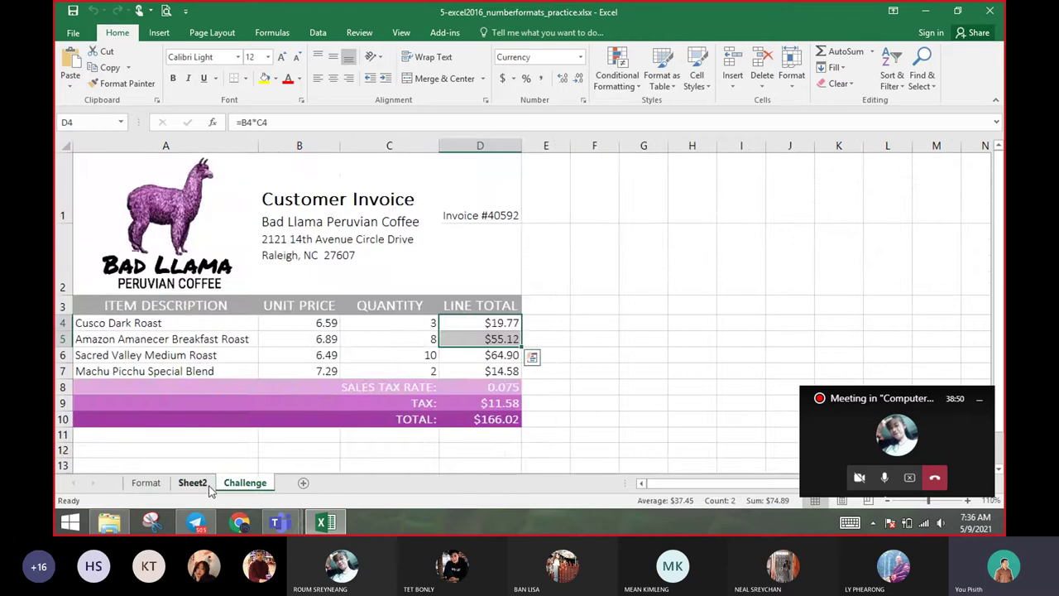
{"action": "left_click", "coordinate": [195, 486]}
{"action": "left_click", "coordinate": [157, 489]}
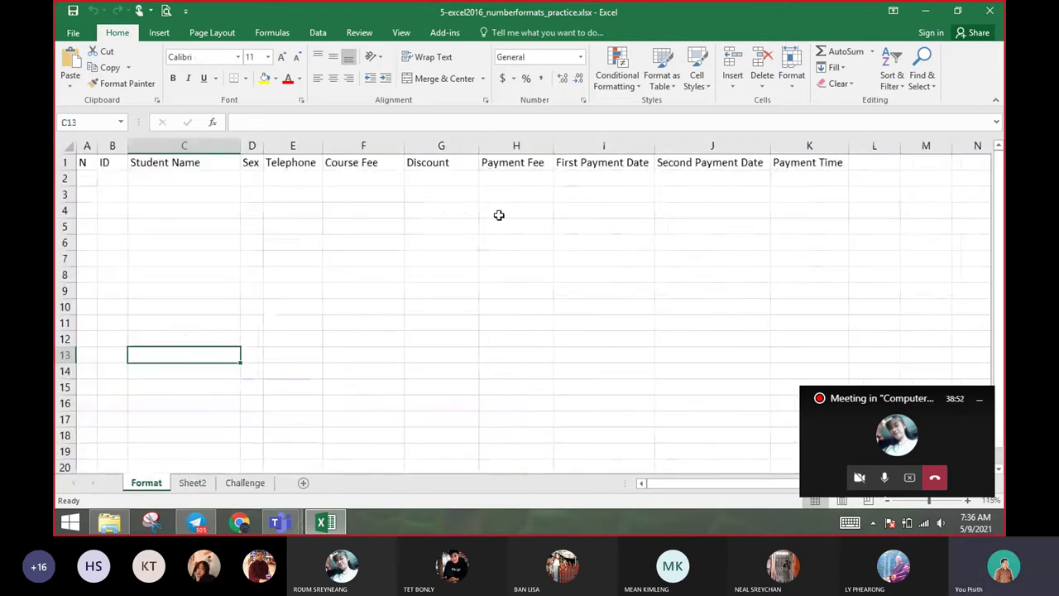
Select the data area A2:K6 under the student payment headers, then clear the selection.
{"action": "left_click", "coordinate": [165, 182]}
{"action": "left_click_drag", "start_coordinate": [164, 182], "coordinate": [809, 274]}
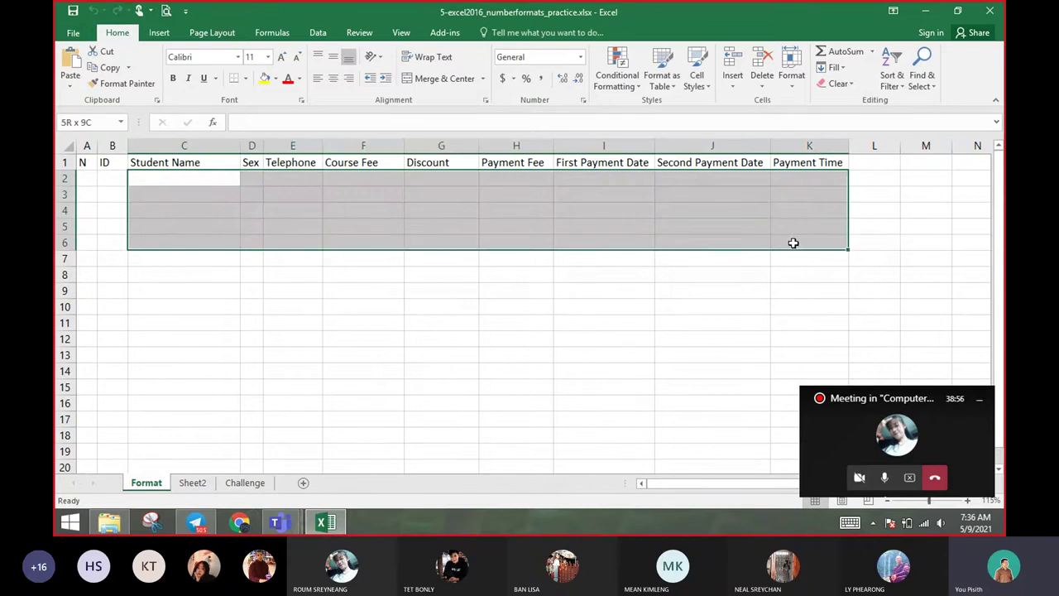
{"action": "mouse_move", "coordinate": [90, 177]}
{"action": "left_mouse_down"}
{"action": "mouse_move", "coordinate": [769, 212]}
{"action": "mouse_move", "coordinate": [812, 257]}
{"action": "left_mouse_up"}
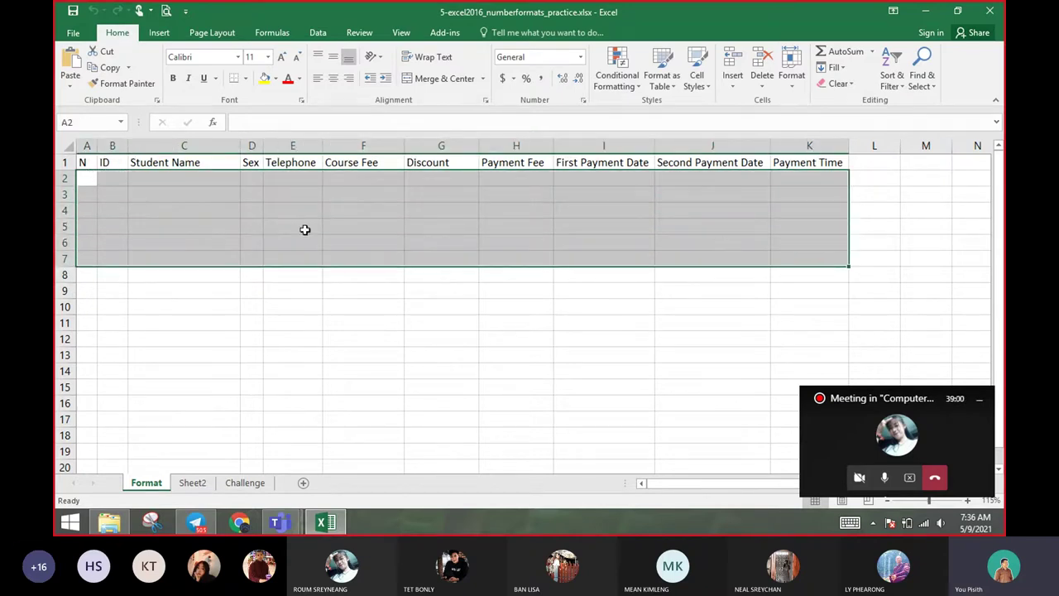
{"action": "mouse_move", "coordinate": [88, 180]}
{"action": "left_mouse_down"}
{"action": "mouse_move", "coordinate": [816, 257]}
{"action": "mouse_move", "coordinate": [815, 273]}
{"action": "left_mouse_up"}
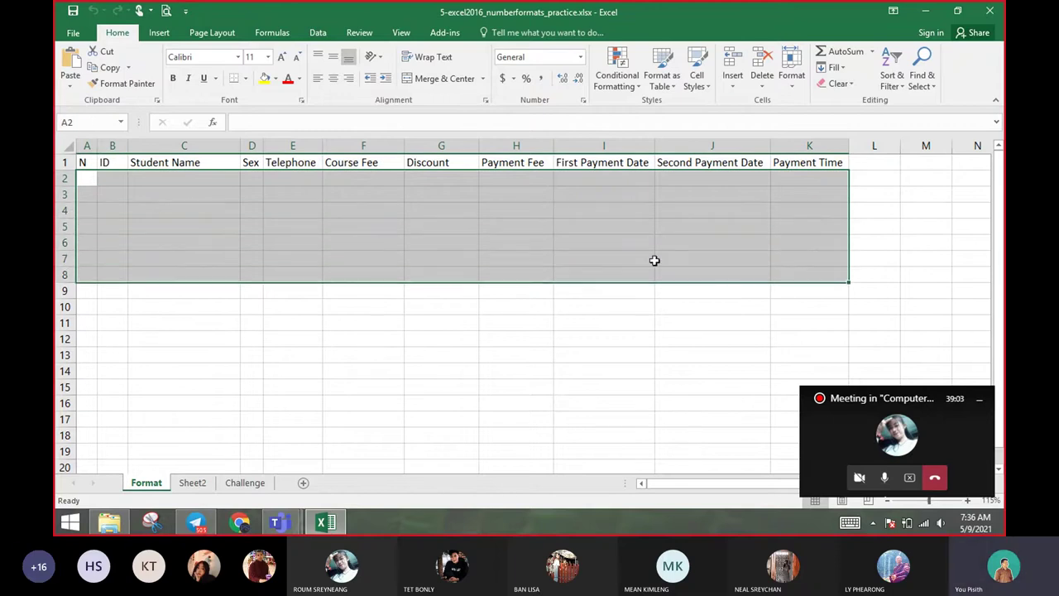
{"action": "left_click", "coordinate": [221, 228]}
{"action": "left_click_drag", "start_coordinate": [89, 179], "coordinate": [381, 243]}
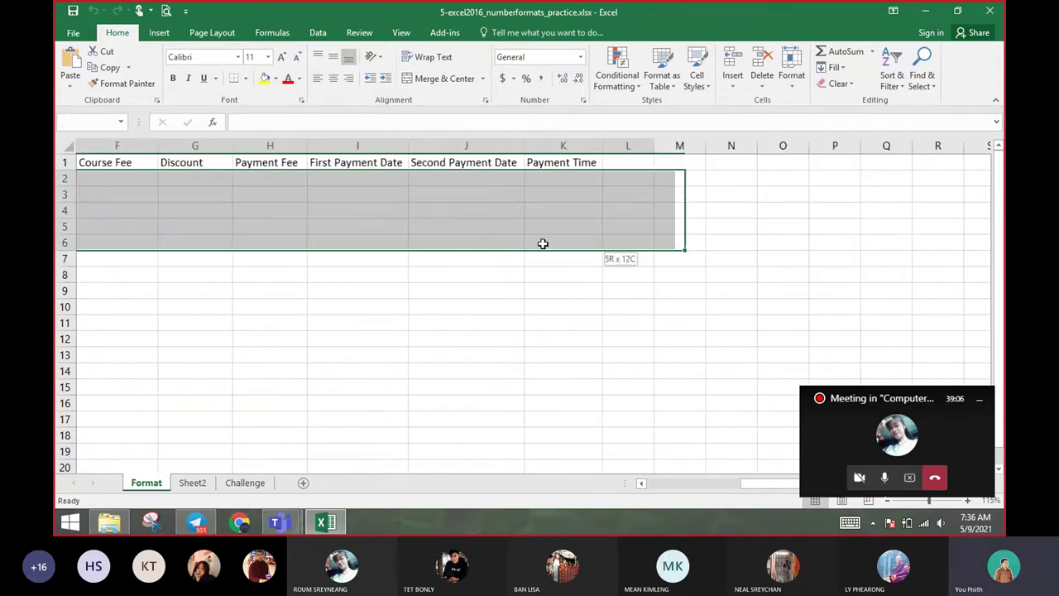
{"action": "left_click", "coordinate": [534, 351]}
{"action": "left_click_drag", "start_coordinate": [770, 484], "coordinate": [662, 483]}
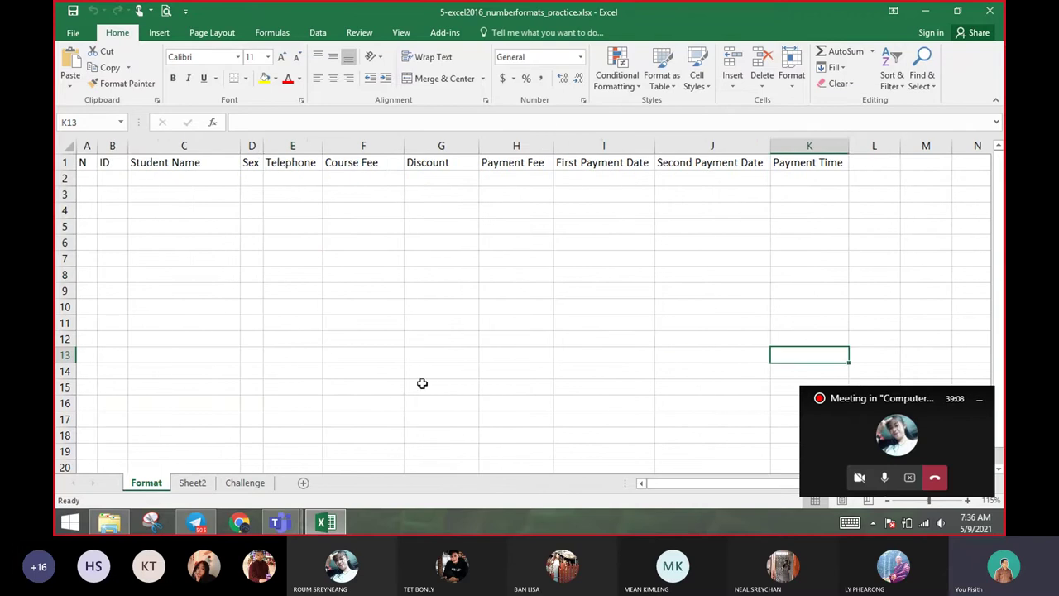
{"action": "left_click", "coordinate": [293, 243]}
Open 1- Word + Excel 2016.pdf from the parent course folder in File Explorer.
{"action": "left_click", "coordinate": [109, 521]}
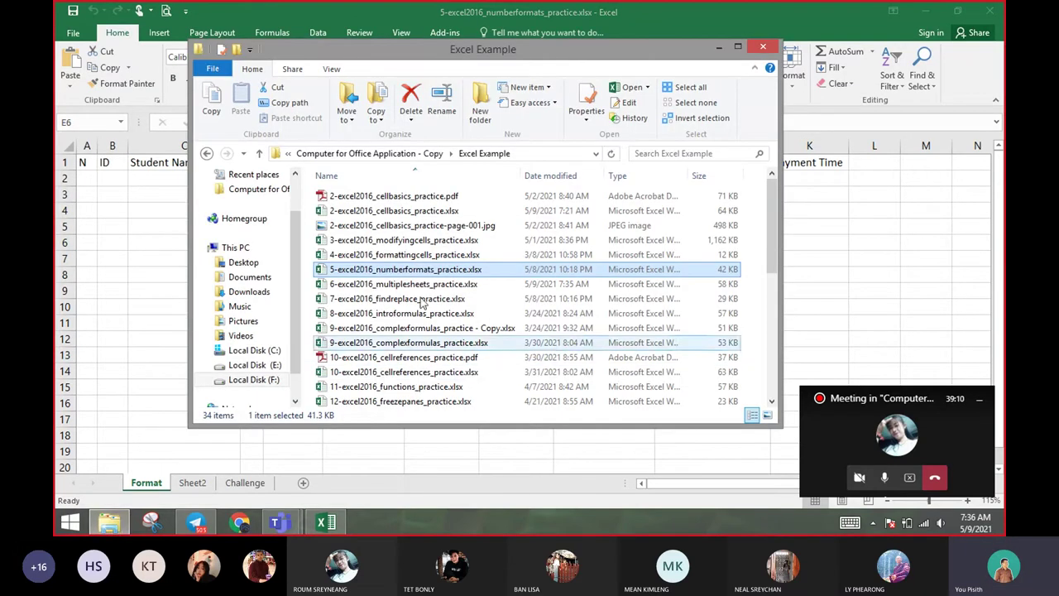
{"action": "left_click", "coordinate": [405, 154]}
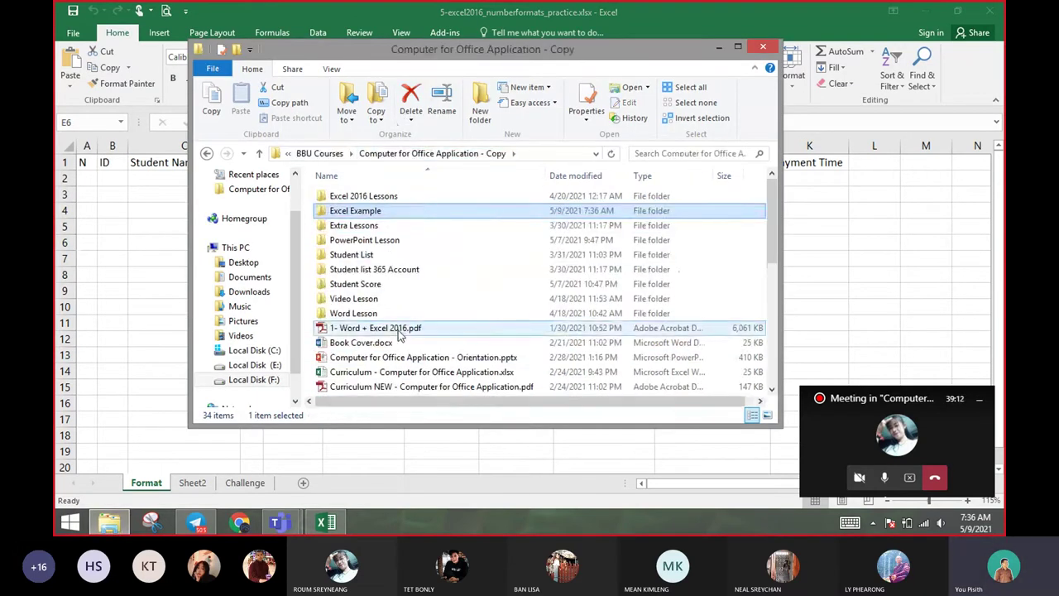
{"action": "left_click", "coordinate": [400, 330]}
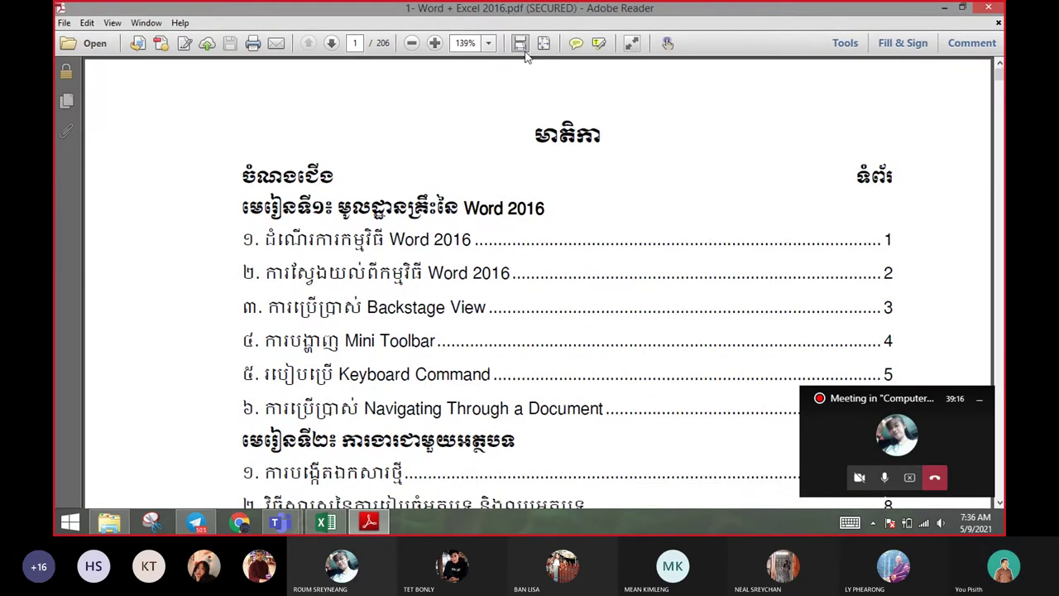
Switch the PDF to Fit Page view and skim down through the course book.
{"action": "left_click", "coordinate": [539, 45]}
{"action": "scroll", "coordinate": [574, 229], "scroll_direction": "down", "scroll_amount": 5}
{"action": "scroll", "coordinate": [571, 248], "scroll_direction": "down", "scroll_amount": 5}
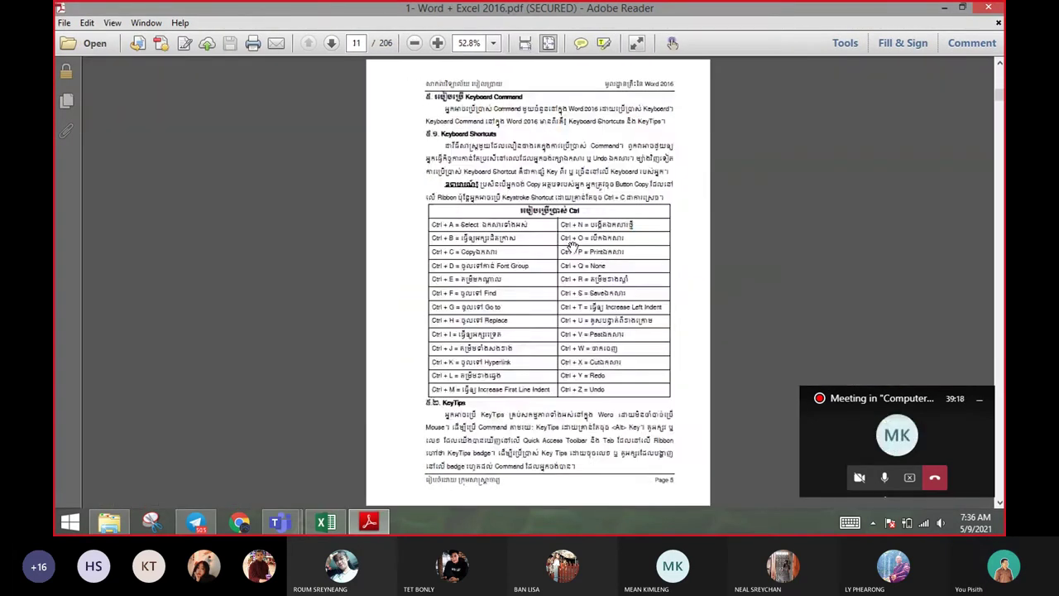
{"action": "scroll", "coordinate": [569, 256], "scroll_direction": "down", "scroll_amount": 8}
{"action": "scroll", "coordinate": [569, 256], "scroll_direction": "down", "scroll_amount": 6}
{"action": "scroll", "coordinate": [569, 257], "scroll_direction": "down", "scroll_amount": 6}
{"action": "scroll", "coordinate": [570, 258], "scroll_direction": "down", "scroll_amount": 6}
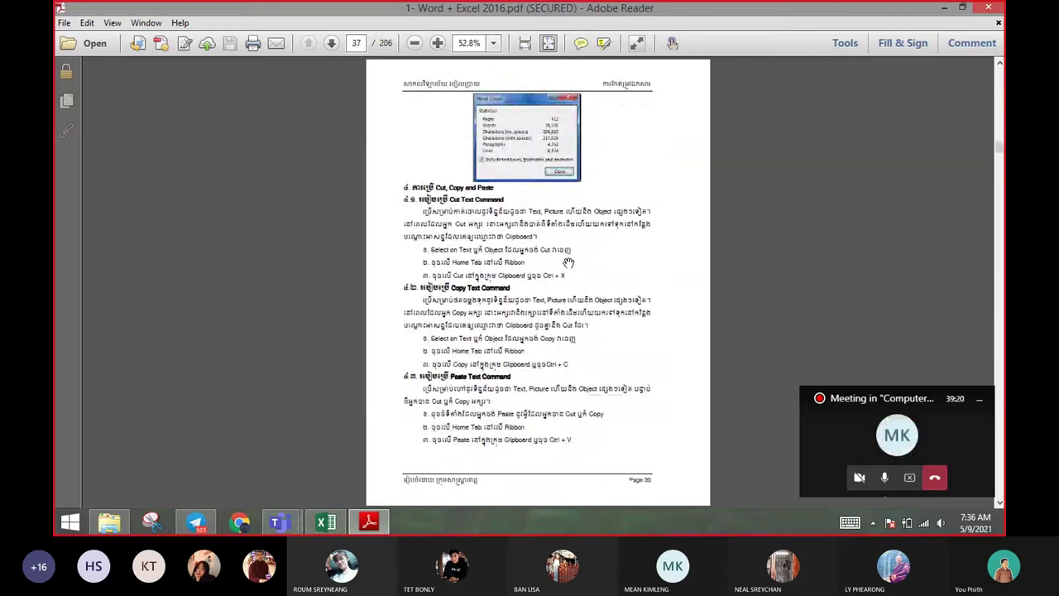
{"action": "scroll", "coordinate": [572, 261], "scroll_direction": "down", "scroll_amount": 6}
{"action": "scroll", "coordinate": [573, 262], "scroll_direction": "down", "scroll_amount": 6}
{"action": "scroll", "coordinate": [576, 263], "scroll_direction": "down", "scroll_amount": 6}
{"action": "scroll", "coordinate": [579, 263], "scroll_direction": "down", "scroll_amount": 6}
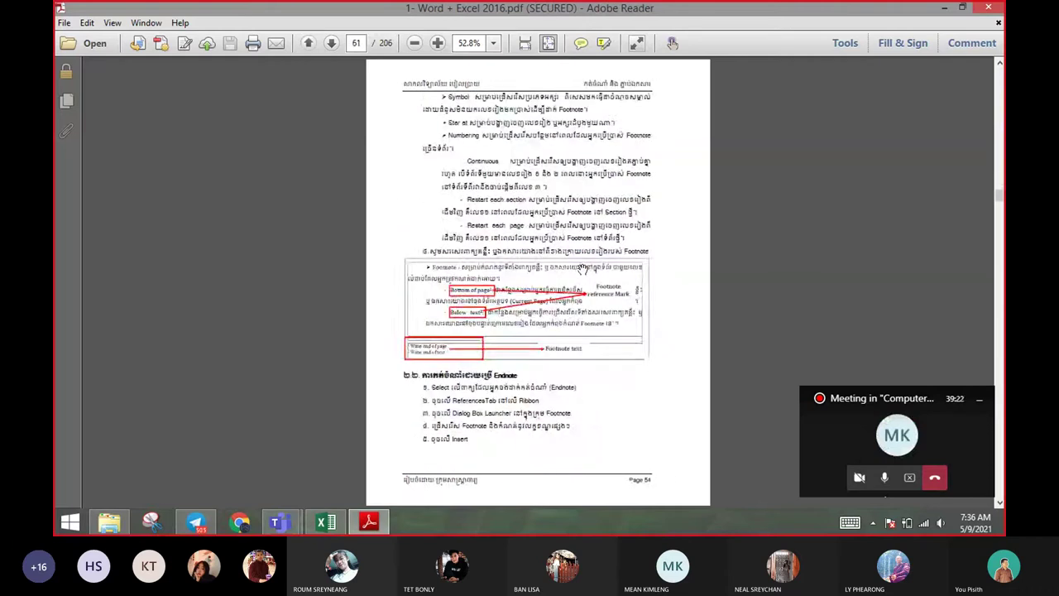
{"action": "scroll", "coordinate": [584, 264], "scroll_direction": "down", "scroll_amount": 6}
{"action": "scroll", "coordinate": [584, 264], "scroll_direction": "down", "scroll_amount": 6}
{"action": "scroll", "coordinate": [584, 264], "scroll_direction": "down", "scroll_amount": 6}
{"action": "scroll", "coordinate": [585, 263], "scroll_direction": "down", "scroll_amount": 6}
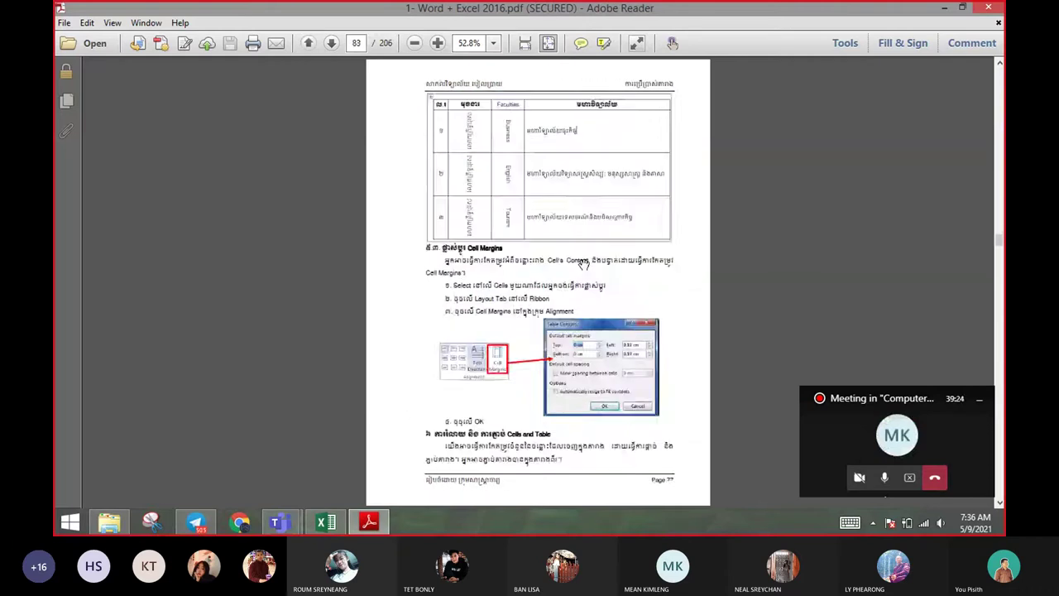
{"action": "scroll", "coordinate": [584, 263], "scroll_direction": "down", "scroll_amount": 6}
{"action": "scroll", "coordinate": [584, 263], "scroll_direction": "down", "scroll_amount": 6}
{"action": "scroll", "coordinate": [585, 261], "scroll_direction": "down", "scroll_amount": 6}
{"action": "scroll", "coordinate": [585, 260], "scroll_direction": "down", "scroll_amount": 6}
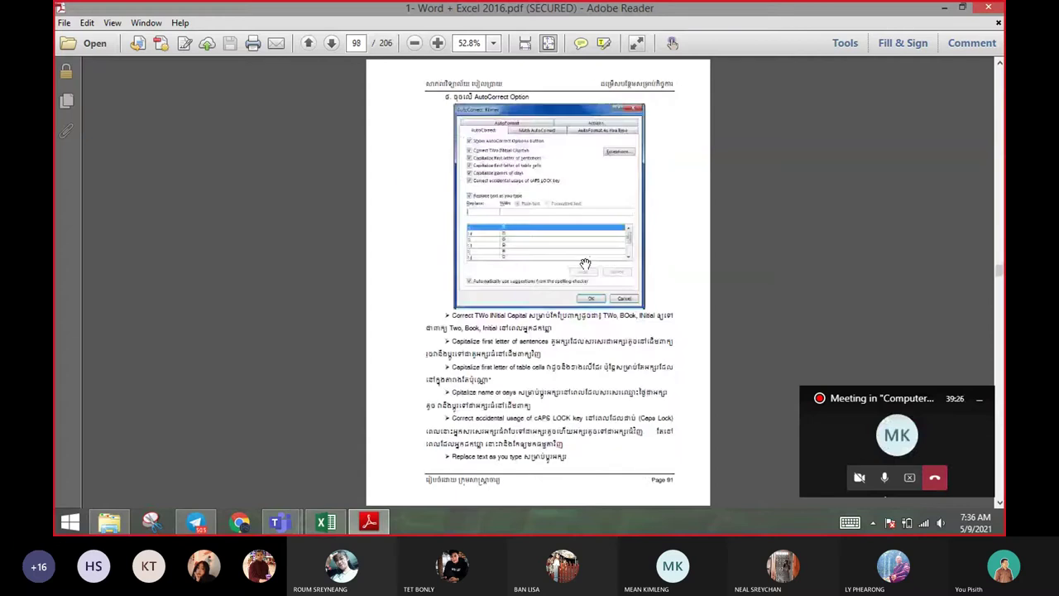
{"action": "scroll", "coordinate": [585, 259], "scroll_direction": "down", "scroll_amount": 6}
{"action": "scroll", "coordinate": [585, 259], "scroll_direction": "up", "scroll_amount": 2}
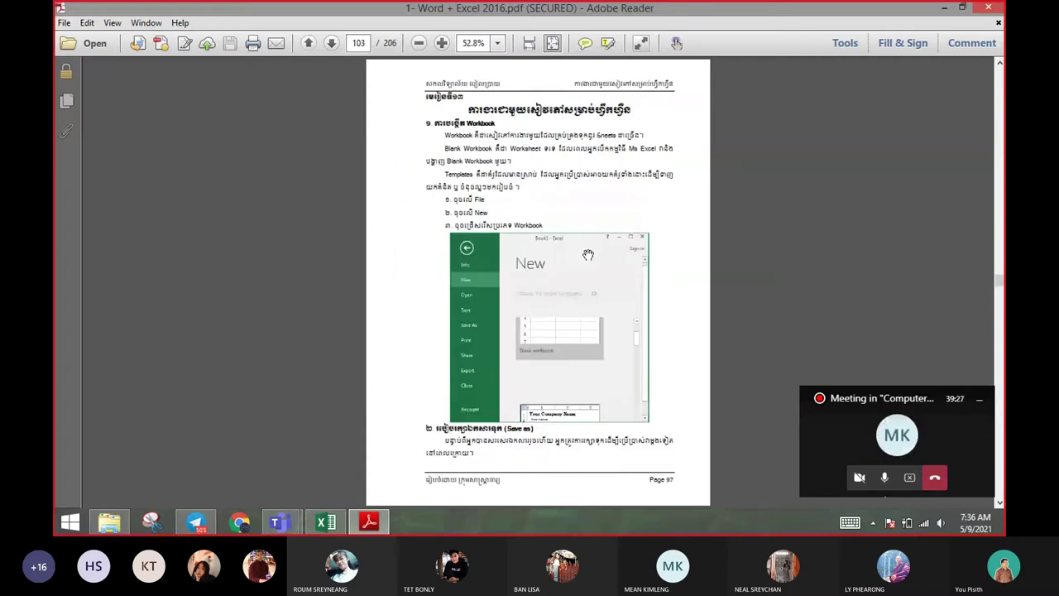
Switch to Fit Width and scroll to page 129 describing the General and Number formats.
{"action": "left_click", "coordinate": [530, 43]}
{"action": "scroll", "coordinate": [617, 278], "scroll_direction": "down", "scroll_amount": 5}
{"action": "scroll", "coordinate": [619, 280], "scroll_direction": "down", "scroll_amount": 10}
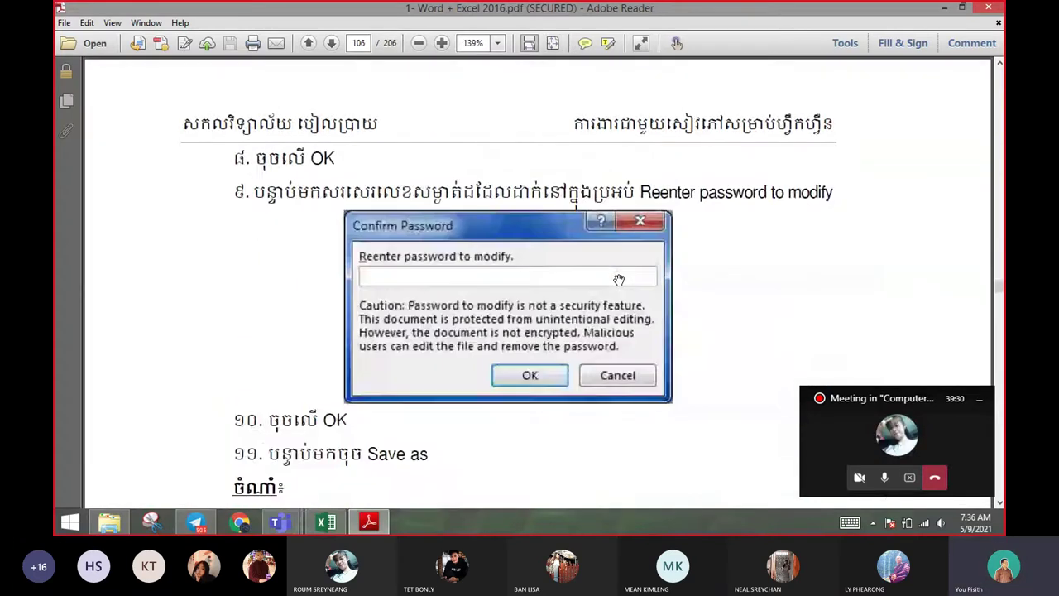
{"action": "scroll", "coordinate": [619, 280], "scroll_direction": "down", "scroll_amount": 10}
{"action": "scroll", "coordinate": [619, 280], "scroll_direction": "down", "scroll_amount": 10}
{"action": "scroll", "coordinate": [619, 280], "scroll_direction": "down", "scroll_amount": 10}
{"action": "scroll", "coordinate": [619, 279], "scroll_direction": "down", "scroll_amount": 5}
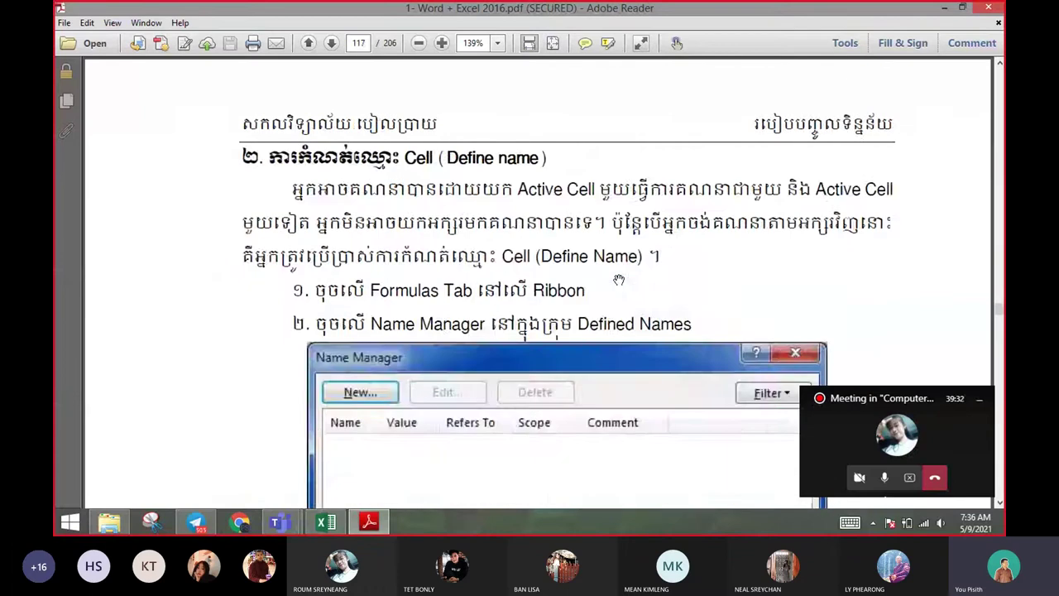
{"action": "scroll", "coordinate": [619, 280], "scroll_direction": "down", "scroll_amount": 5}
{"action": "scroll", "coordinate": [619, 280], "scroll_direction": "down", "scroll_amount": 5}
{"action": "scroll", "coordinate": [620, 280], "scroll_direction": "down", "scroll_amount": 5}
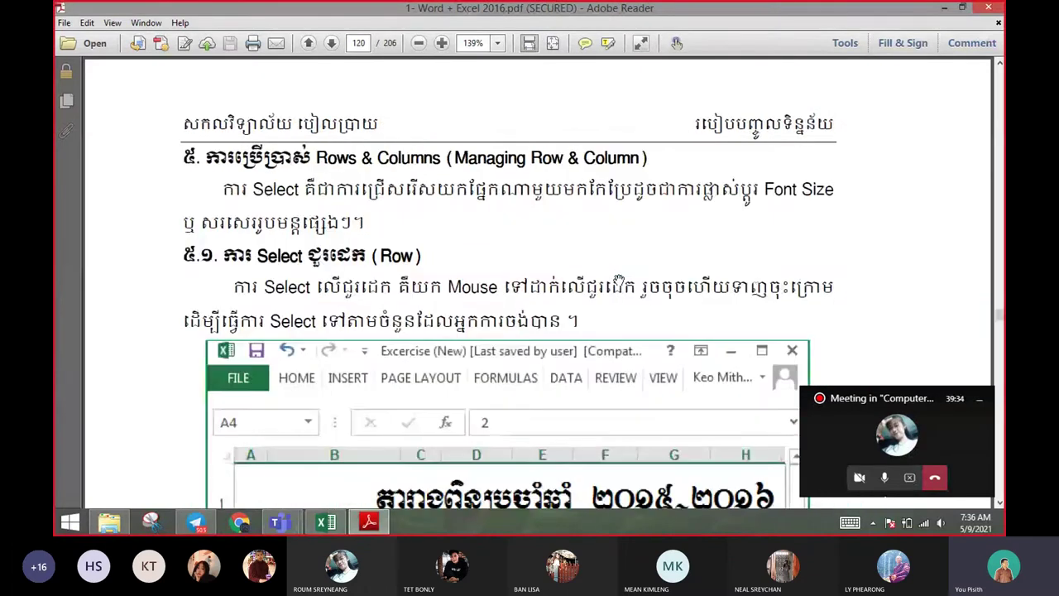
{"action": "scroll", "coordinate": [619, 280], "scroll_direction": "down", "scroll_amount": 5}
{"action": "scroll", "coordinate": [620, 280], "scroll_direction": "down", "scroll_amount": 2}
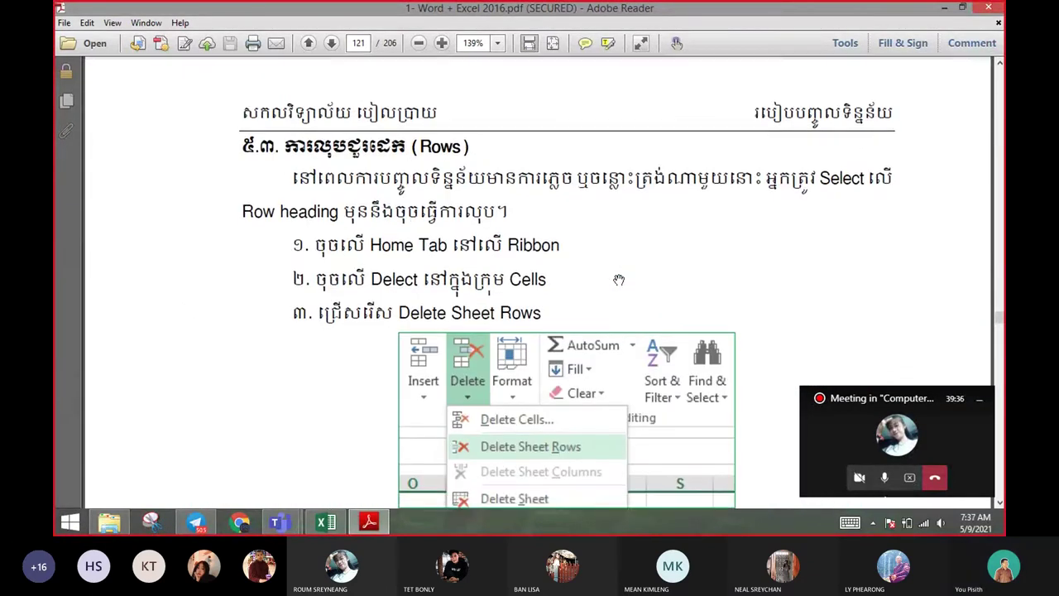
{"action": "scroll", "coordinate": [619, 280], "scroll_direction": "down", "scroll_amount": 5}
{"action": "scroll", "coordinate": [619, 280], "scroll_direction": "down", "scroll_amount": 5}
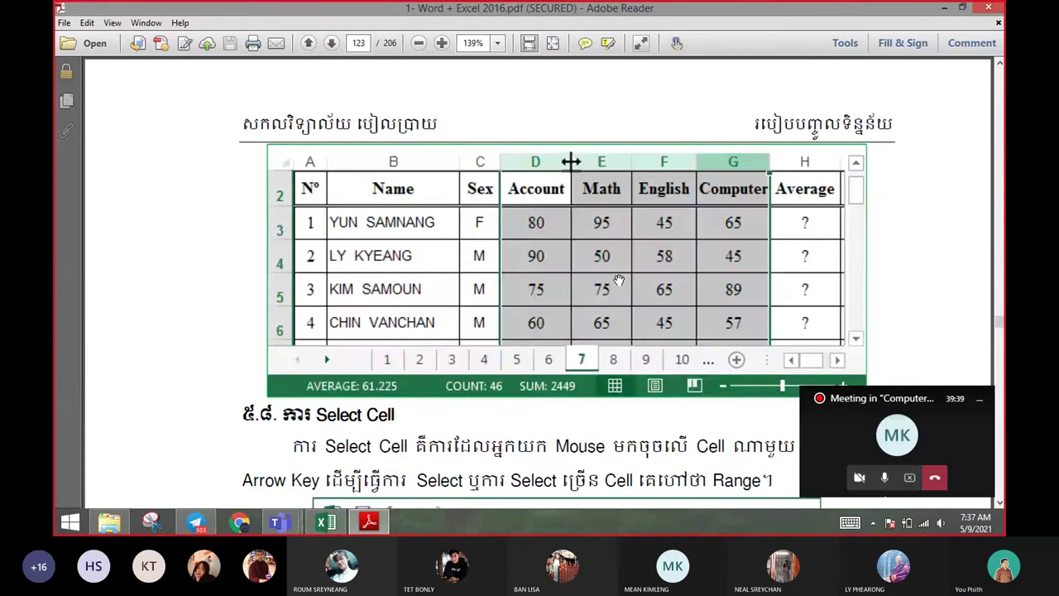
{"action": "scroll", "coordinate": [619, 280], "scroll_direction": "down", "scroll_amount": 5}
{"action": "scroll", "coordinate": [619, 280], "scroll_direction": "down", "scroll_amount": 5}
{"action": "scroll", "coordinate": [619, 280], "scroll_direction": "down", "scroll_amount": 5}
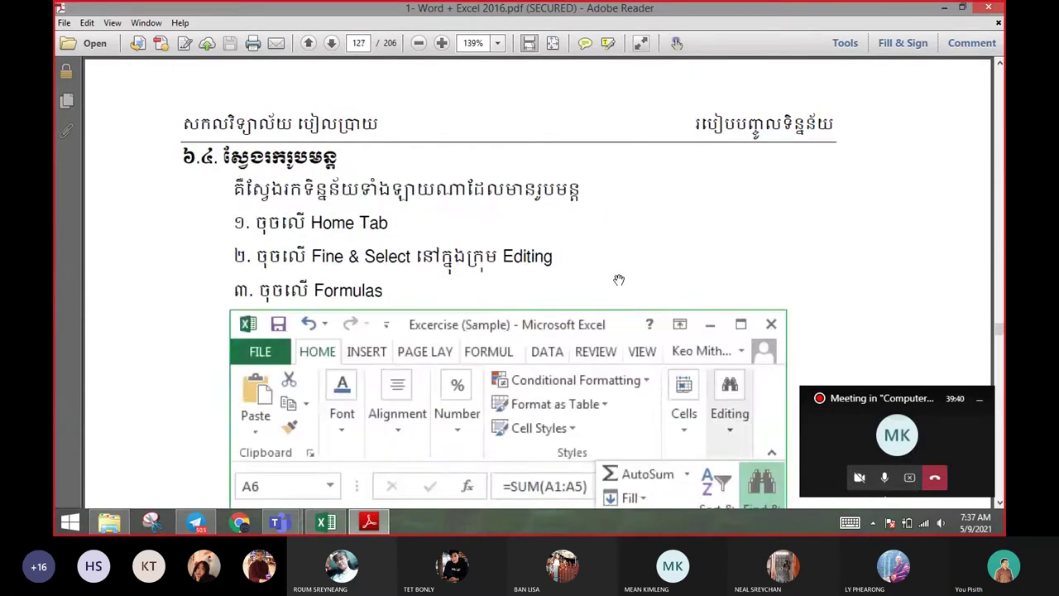
{"action": "scroll", "coordinate": [619, 280], "scroll_direction": "down", "scroll_amount": 5}
{"action": "scroll", "coordinate": [619, 280], "scroll_direction": "down", "scroll_amount": 1}
{"action": "scroll", "coordinate": [619, 279], "scroll_direction": "down", "scroll_amount": 3}
{"action": "scroll", "coordinate": [619, 280], "scroll_direction": "down", "scroll_amount": 8}
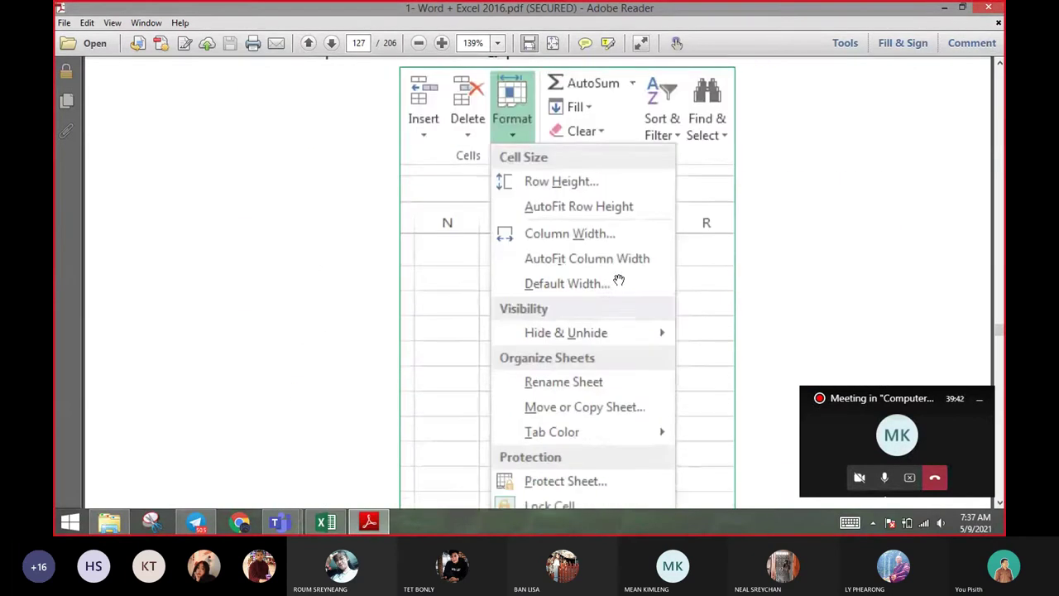
{"action": "scroll", "coordinate": [619, 280], "scroll_direction": "down", "scroll_amount": 5}
{"action": "scroll", "coordinate": [619, 280], "scroll_direction": "down", "scroll_amount": 5}
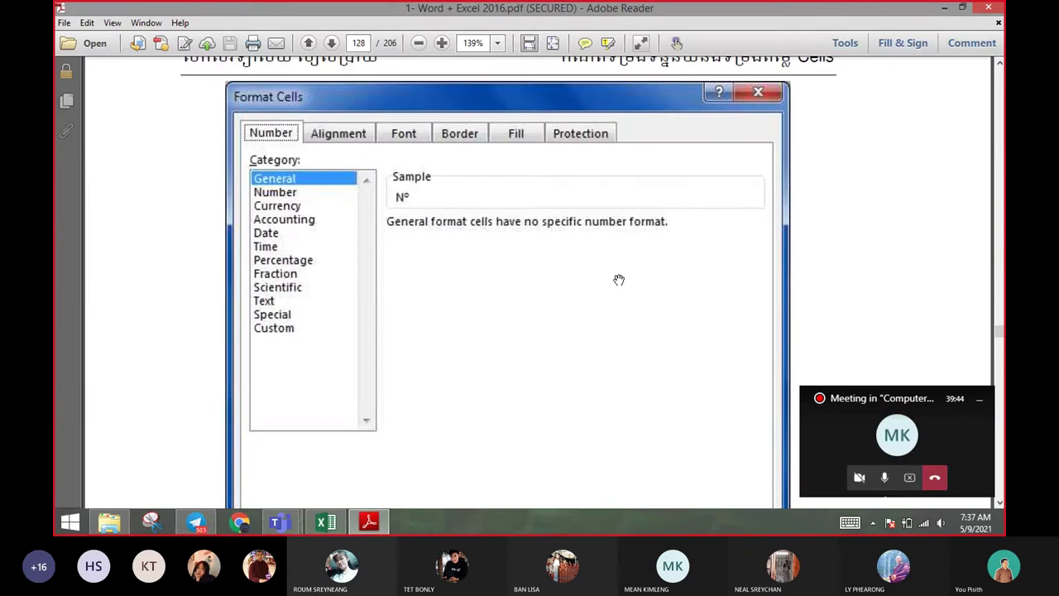
{"action": "scroll", "coordinate": [619, 280], "scroll_direction": "down", "scroll_amount": 3}
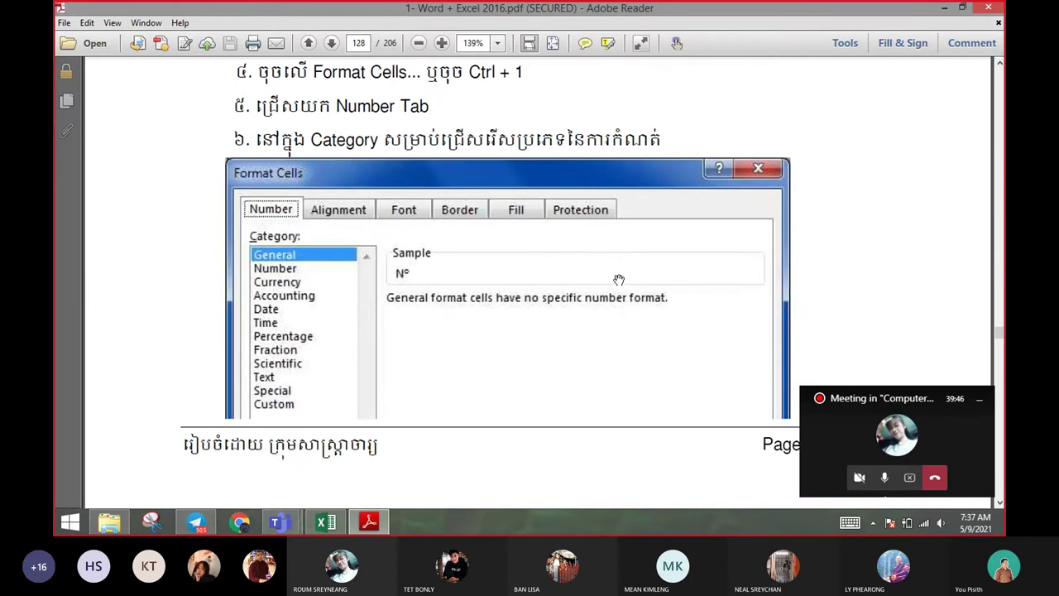
{"action": "scroll", "coordinate": [619, 279], "scroll_direction": "down", "scroll_amount": 5}
{"action": "scroll", "coordinate": [619, 280], "scroll_direction": "down", "scroll_amount": 3}
{"action": "scroll", "coordinate": [619, 280], "scroll_direction": "up", "scroll_amount": 10}
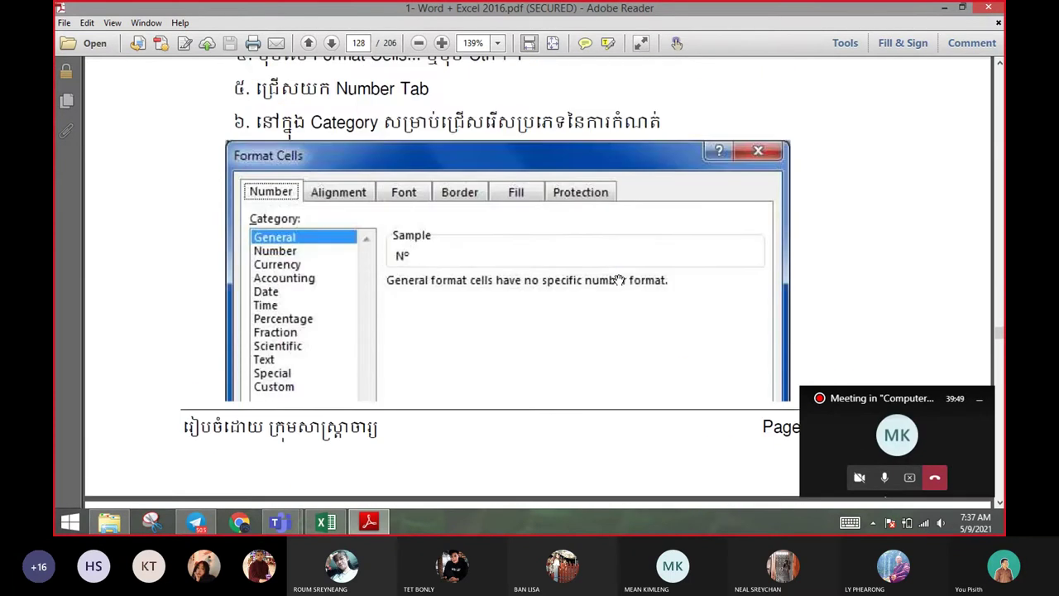
{"action": "scroll", "coordinate": [619, 280], "scroll_direction": "down", "scroll_amount": 1}
{"action": "scroll", "coordinate": [619, 280], "scroll_direction": "down", "scroll_amount": 2}
{"action": "scroll", "coordinate": [619, 280], "scroll_direction": "up", "scroll_amount": 5}
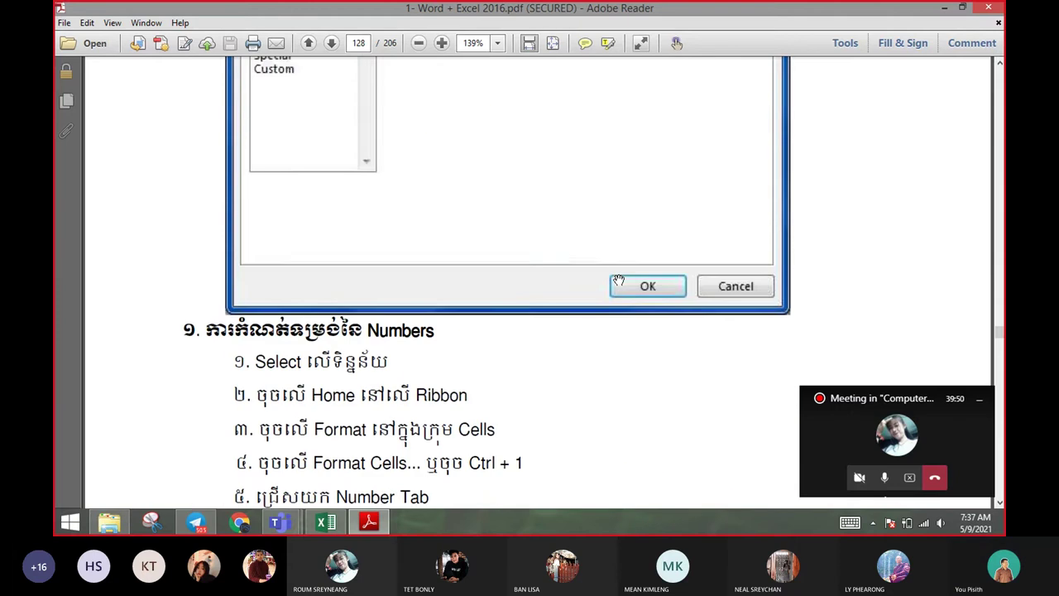
{"action": "scroll", "coordinate": [619, 280], "scroll_direction": "up", "scroll_amount": 8}
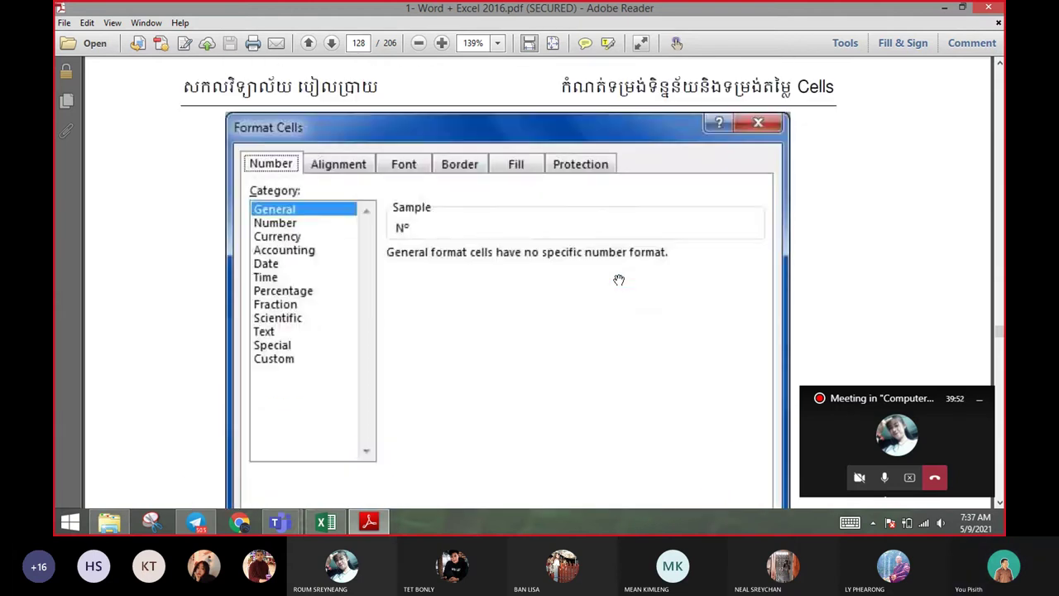
{"action": "scroll", "coordinate": [619, 280], "scroll_direction": "up", "scroll_amount": 8}
{"action": "scroll", "coordinate": [619, 280], "scroll_direction": "up", "scroll_amount": 1}
{"action": "scroll", "coordinate": [619, 280], "scroll_direction": "up", "scroll_amount": 7}
{"action": "scroll", "coordinate": [619, 280], "scroll_direction": "up", "scroll_amount": 5}
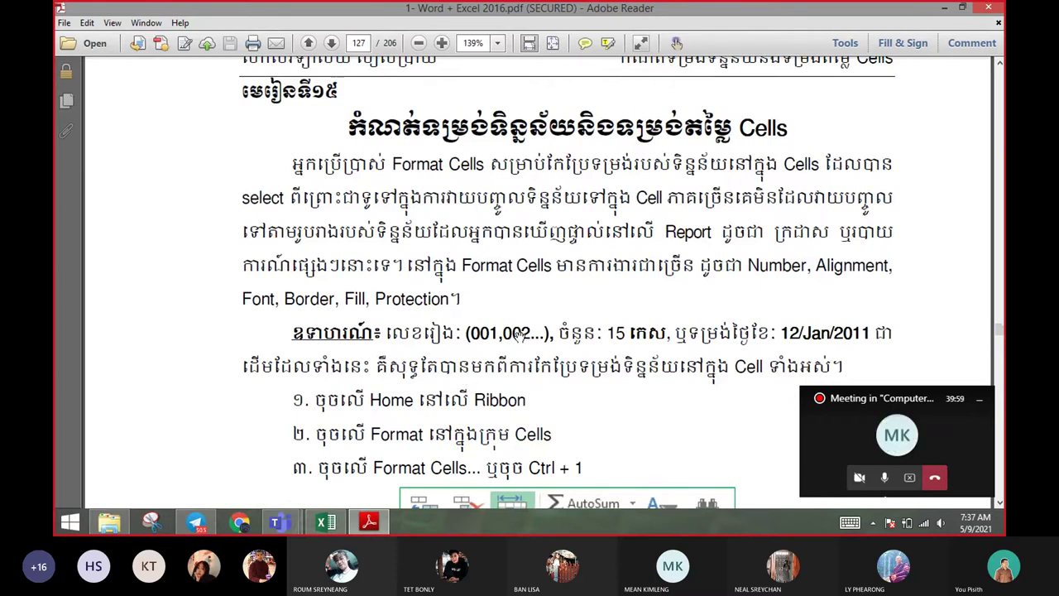
{"action": "scroll", "coordinate": [520, 333], "scroll_direction": "down", "scroll_amount": 1}
{"action": "scroll", "coordinate": [519, 333], "scroll_direction": "down", "scroll_amount": 4}
{"action": "scroll", "coordinate": [520, 333], "scroll_direction": "down", "scroll_amount": 3}
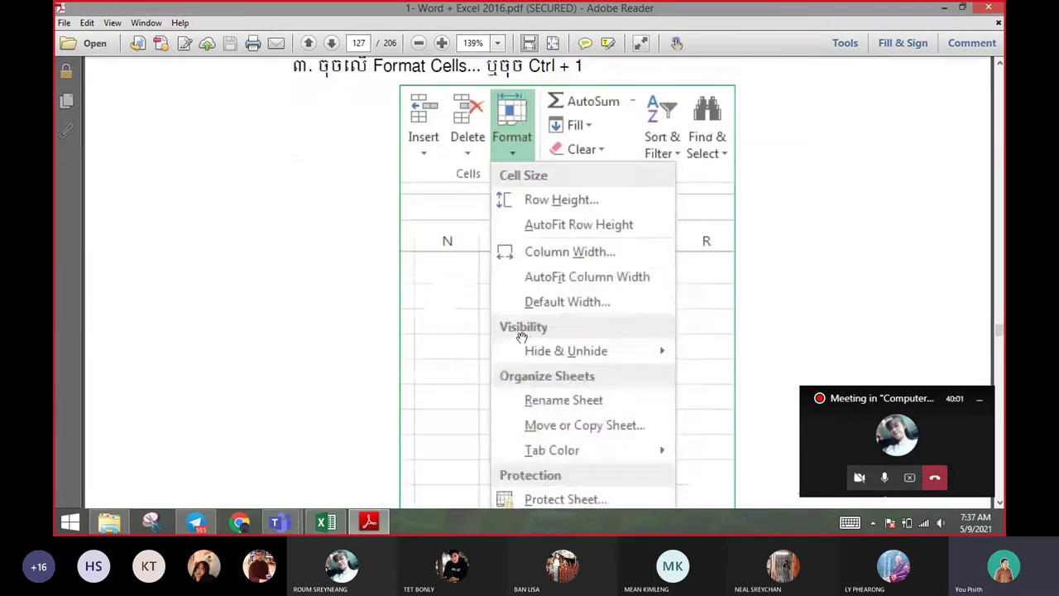
{"action": "scroll", "coordinate": [522, 336], "scroll_direction": "down", "scroll_amount": 1}
{"action": "scroll", "coordinate": [521, 336], "scroll_direction": "down", "scroll_amount": 5}
{"action": "scroll", "coordinate": [521, 336], "scroll_direction": "down", "scroll_amount": 4}
{"action": "scroll", "coordinate": [522, 337], "scroll_direction": "down", "scroll_amount": 2}
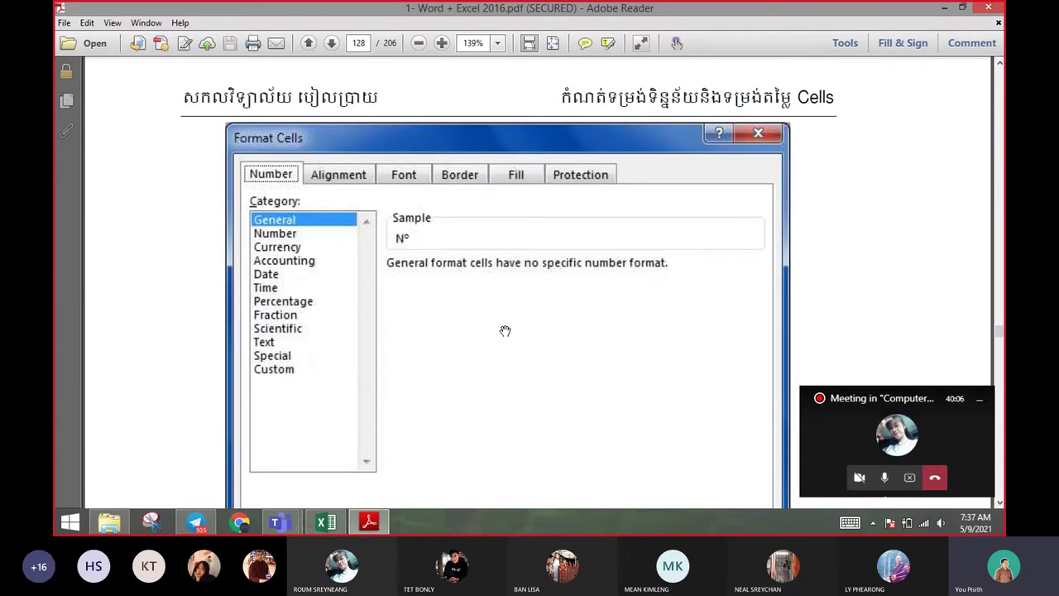
{"action": "scroll", "coordinate": [505, 331], "scroll_direction": "down", "scroll_amount": 3}
{"action": "scroll", "coordinate": [507, 340], "scroll_direction": "down", "scroll_amount": 4}
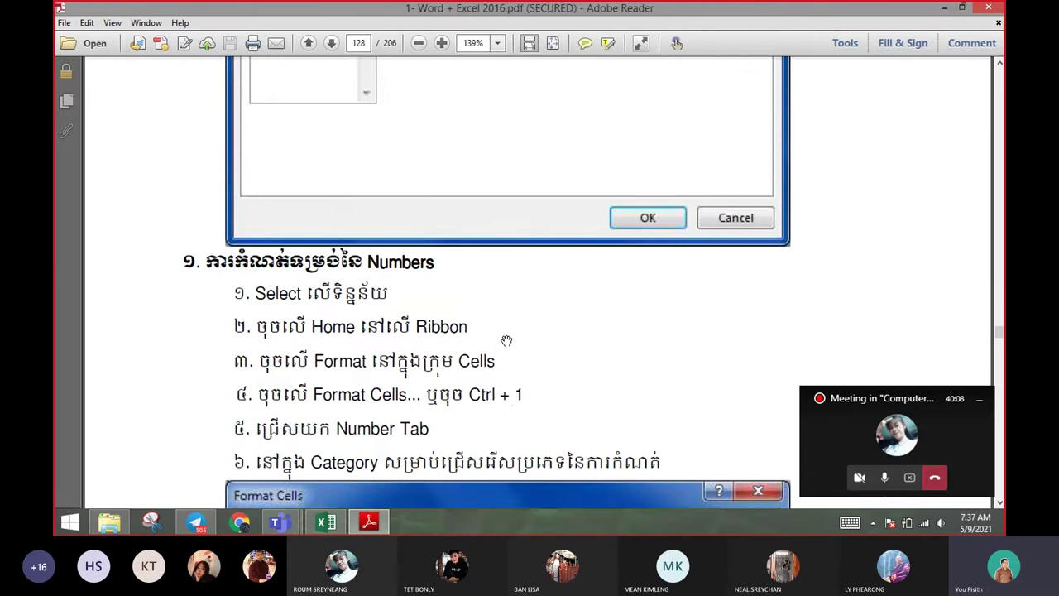
{"action": "scroll", "coordinate": [507, 340], "scroll_direction": "down", "scroll_amount": 5}
{"action": "scroll", "coordinate": [505, 339], "scroll_direction": "down", "scroll_amount": 1}
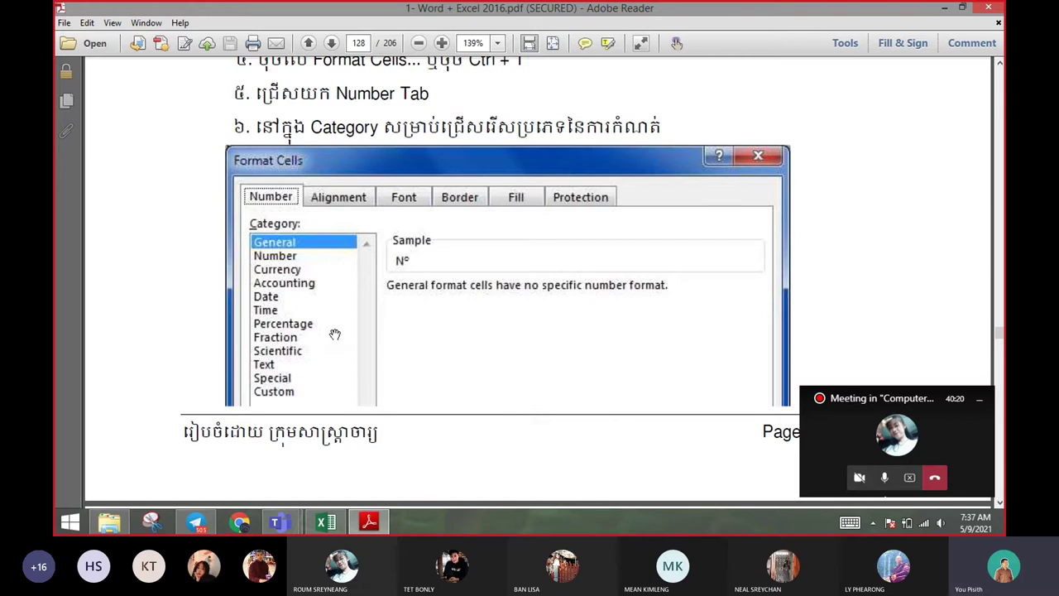
{"action": "scroll", "coordinate": [331, 326], "scroll_direction": "down", "scroll_amount": 3}
{"action": "scroll", "coordinate": [331, 327], "scroll_direction": "down", "scroll_amount": 4}
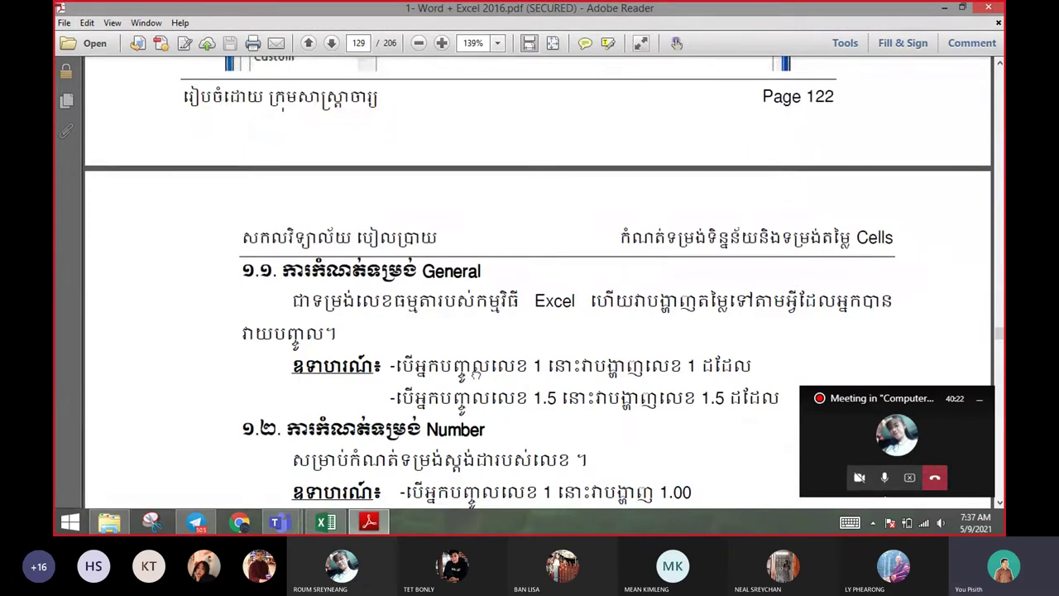
Scroll from page 129 past the Date and Time tables to the Percentage heading on page 131.
{"action": "scroll", "coordinate": [477, 376], "scroll_direction": "down", "scroll_amount": 1}
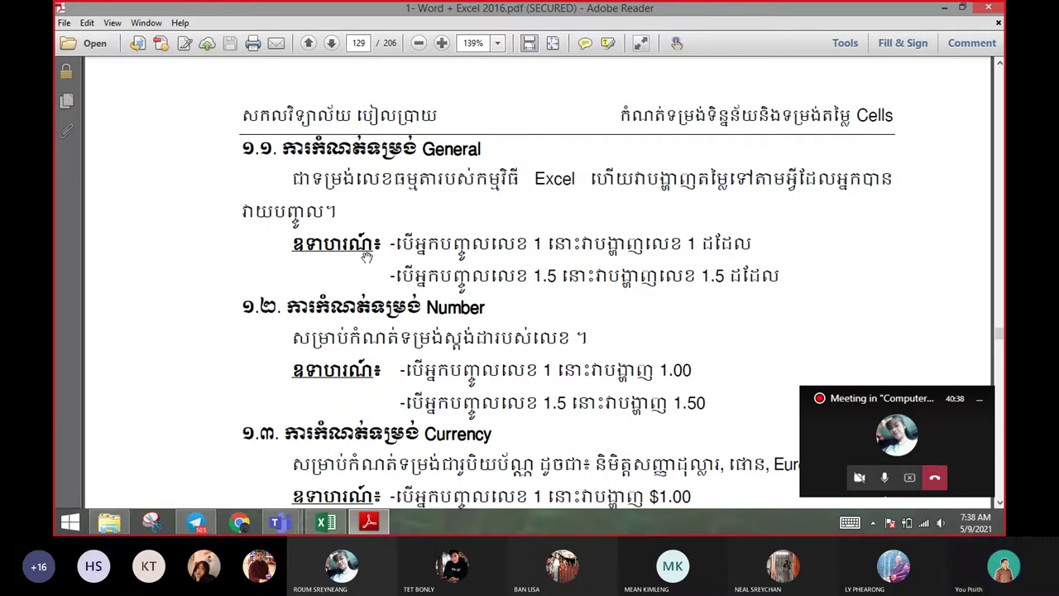
{"action": "scroll", "coordinate": [367, 257], "scroll_direction": "down", "scroll_amount": 2}
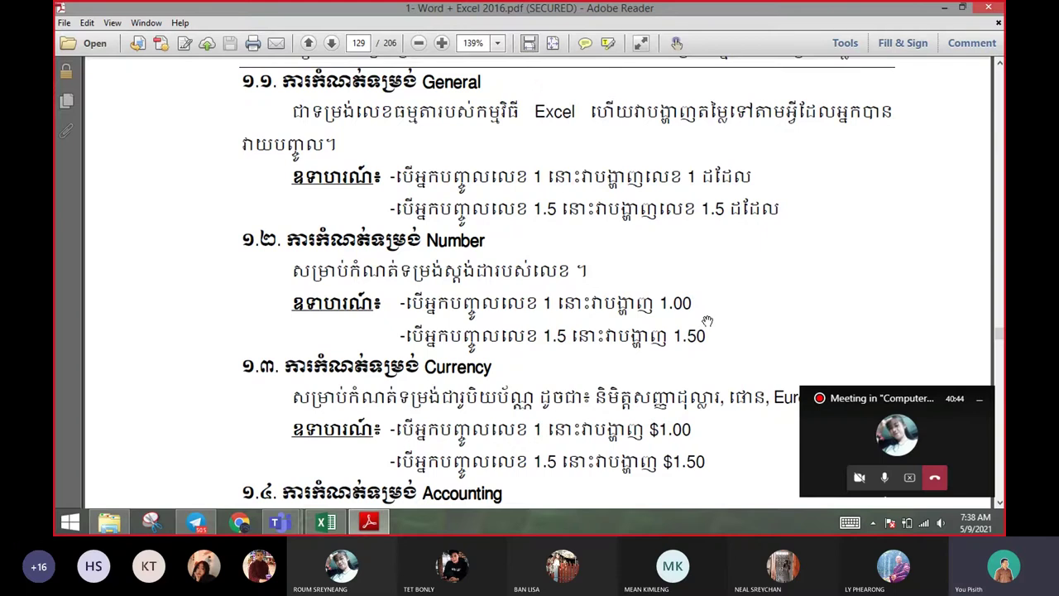
{"action": "scroll", "coordinate": [614, 342], "scroll_direction": "down", "scroll_amount": 3}
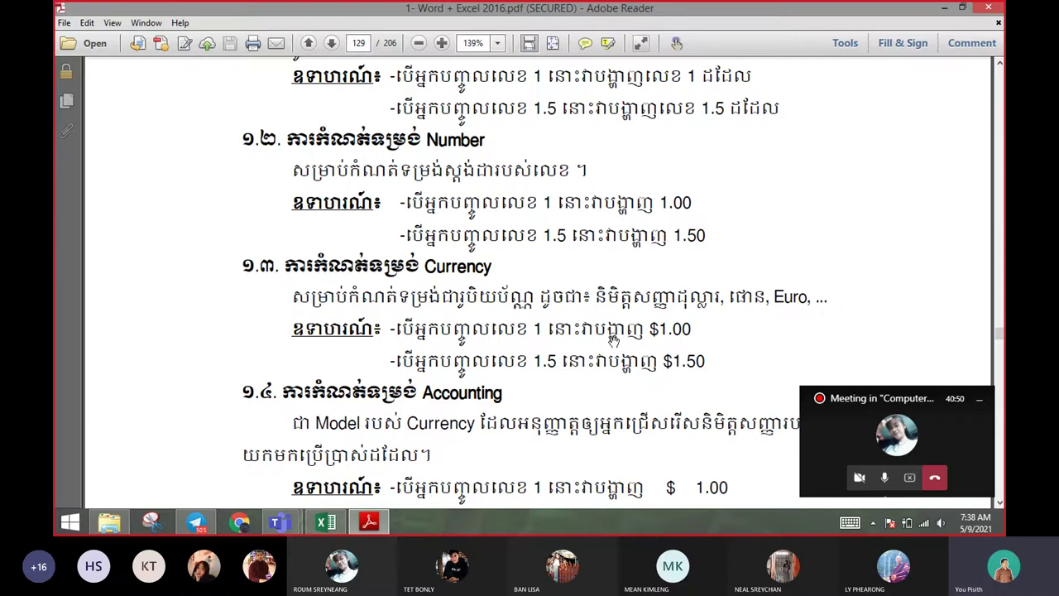
{"action": "scroll", "coordinate": [614, 340], "scroll_direction": "down", "scroll_amount": 3}
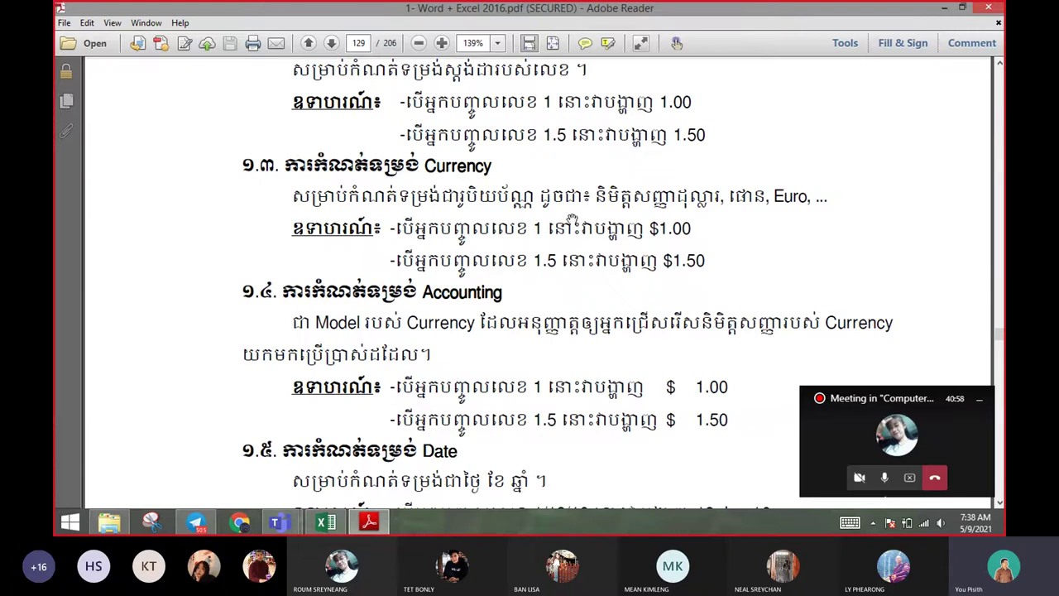
{"action": "scroll", "coordinate": [455, 374], "scroll_direction": "down", "scroll_amount": 2}
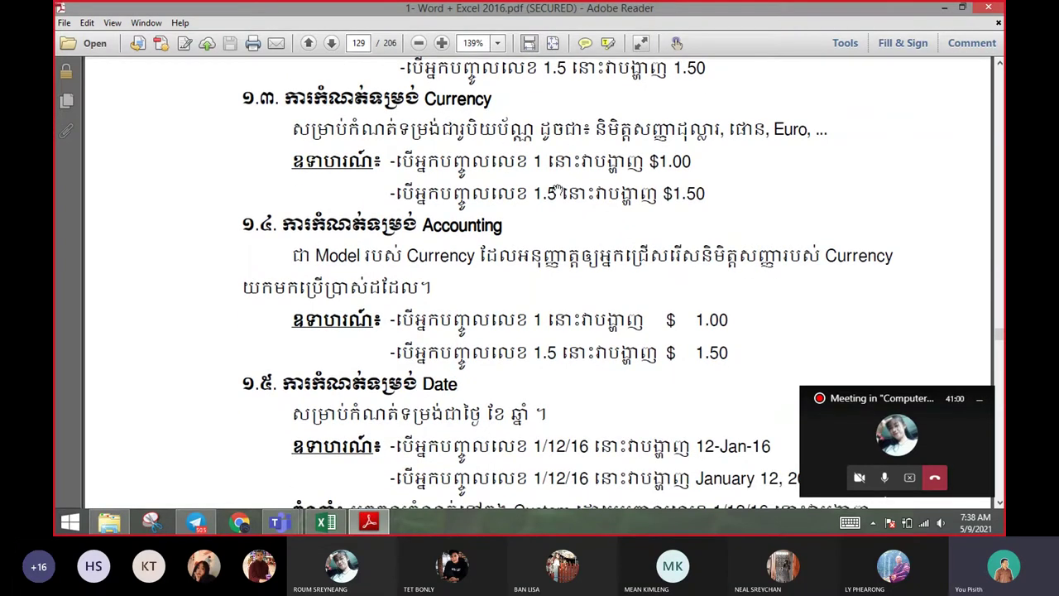
{"action": "scroll", "coordinate": [494, 366], "scroll_direction": "down", "scroll_amount": 1}
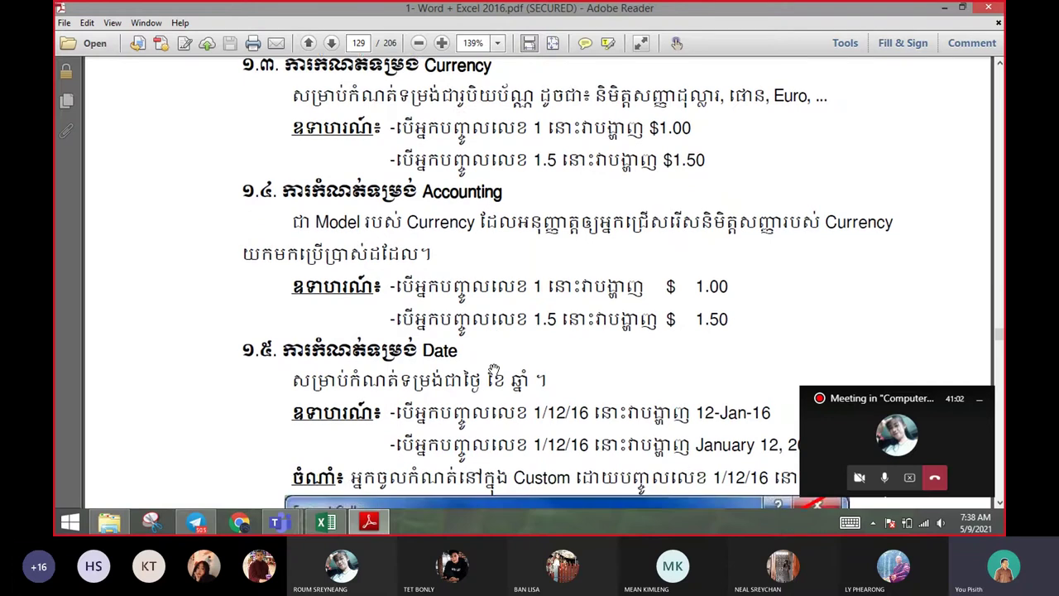
{"action": "scroll", "coordinate": [494, 372], "scroll_direction": "down", "scroll_amount": 3}
{"action": "scroll", "coordinate": [495, 373], "scroll_direction": "down", "scroll_amount": 1}
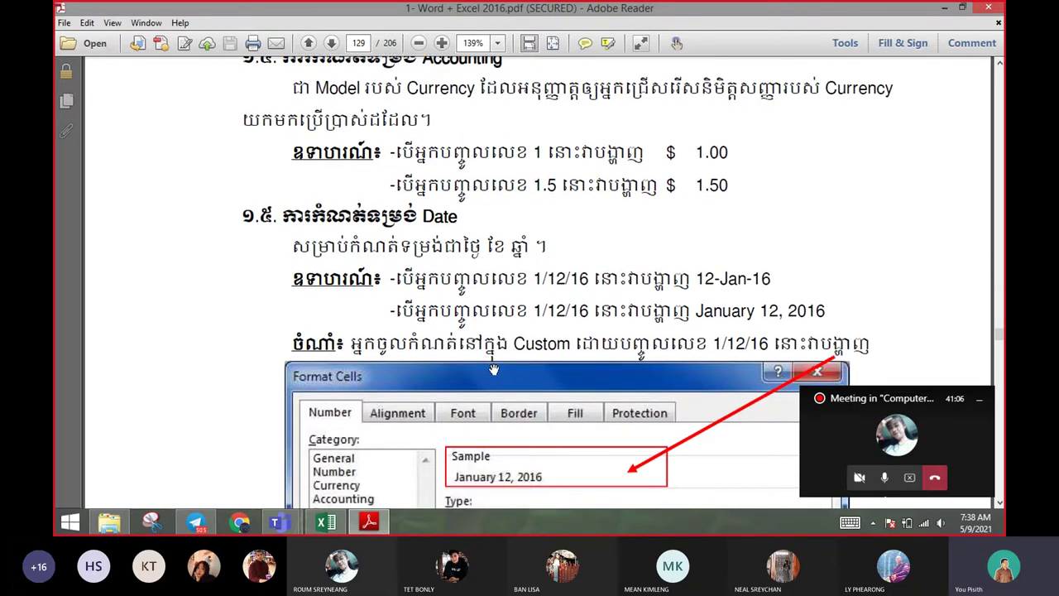
{"action": "scroll", "coordinate": [494, 369], "scroll_direction": "down", "scroll_amount": 6}
{"action": "scroll", "coordinate": [494, 370], "scroll_direction": "down", "scroll_amount": 3}
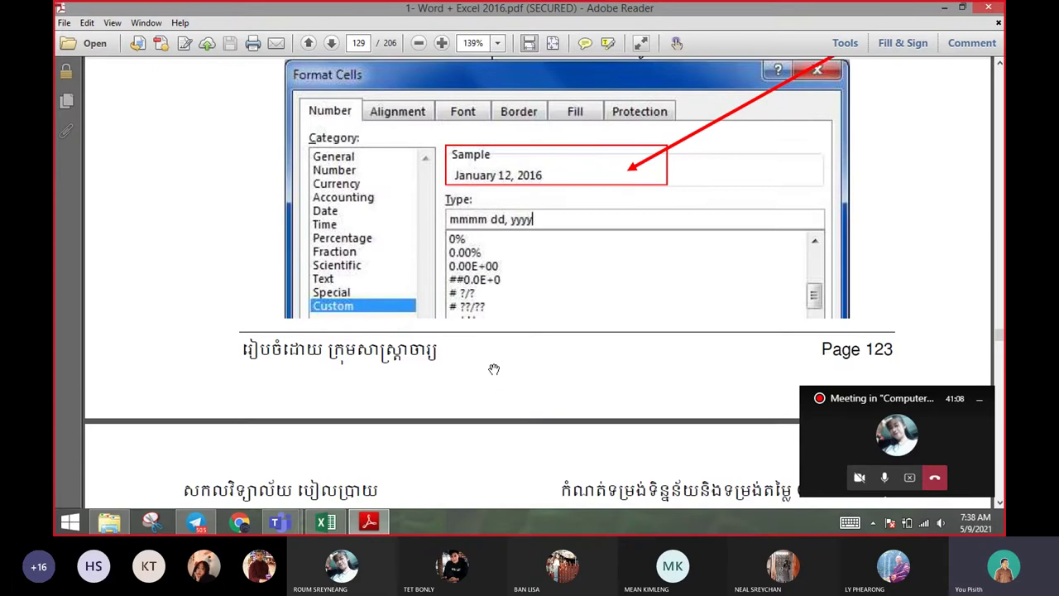
{"action": "scroll", "coordinate": [494, 369], "scroll_direction": "up", "scroll_amount": 6}
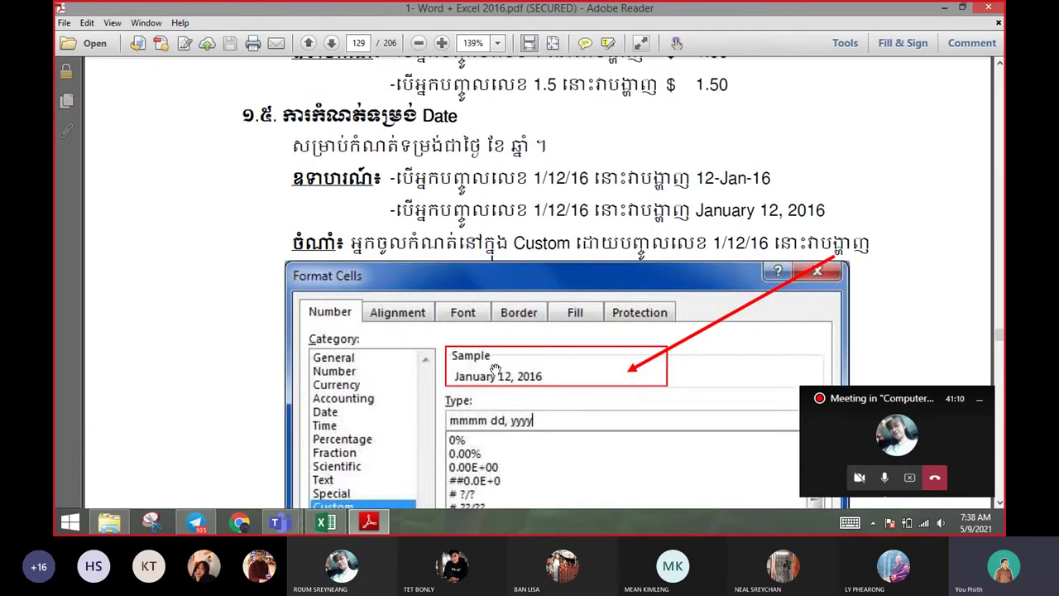
{"action": "scroll", "coordinate": [494, 369], "scroll_direction": "down", "scroll_amount": 9}
{"action": "scroll", "coordinate": [494, 369], "scroll_direction": "down", "scroll_amount": 6}
{"action": "scroll", "coordinate": [494, 369], "scroll_direction": "down", "scroll_amount": 5}
{"action": "scroll", "coordinate": [494, 369], "scroll_direction": "down", "scroll_amount": 4}
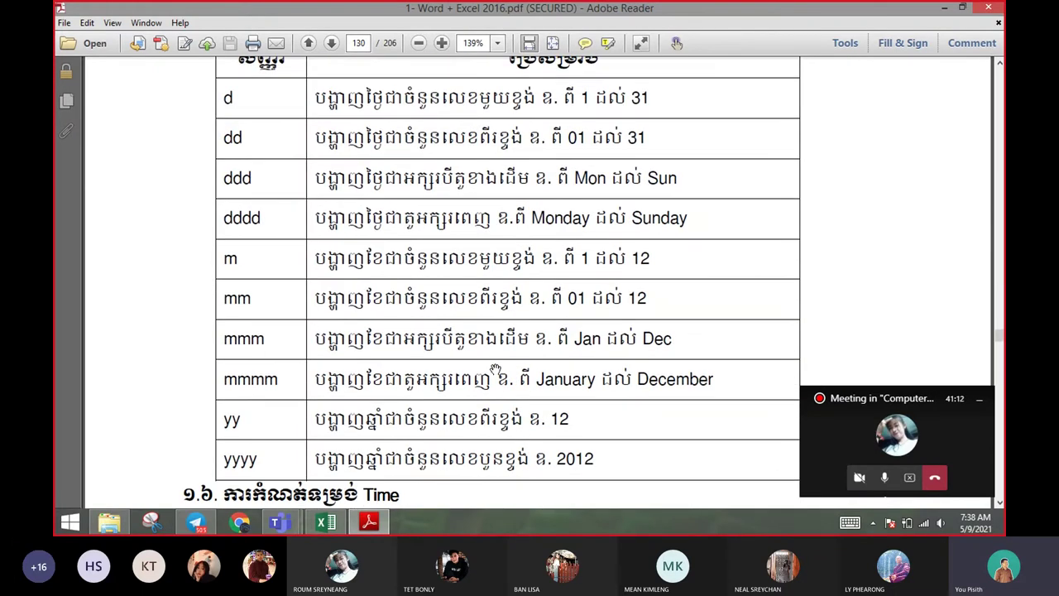
{"action": "scroll", "coordinate": [494, 369], "scroll_direction": "down", "scroll_amount": 4}
{"action": "scroll", "coordinate": [494, 369], "scroll_direction": "down", "scroll_amount": 5}
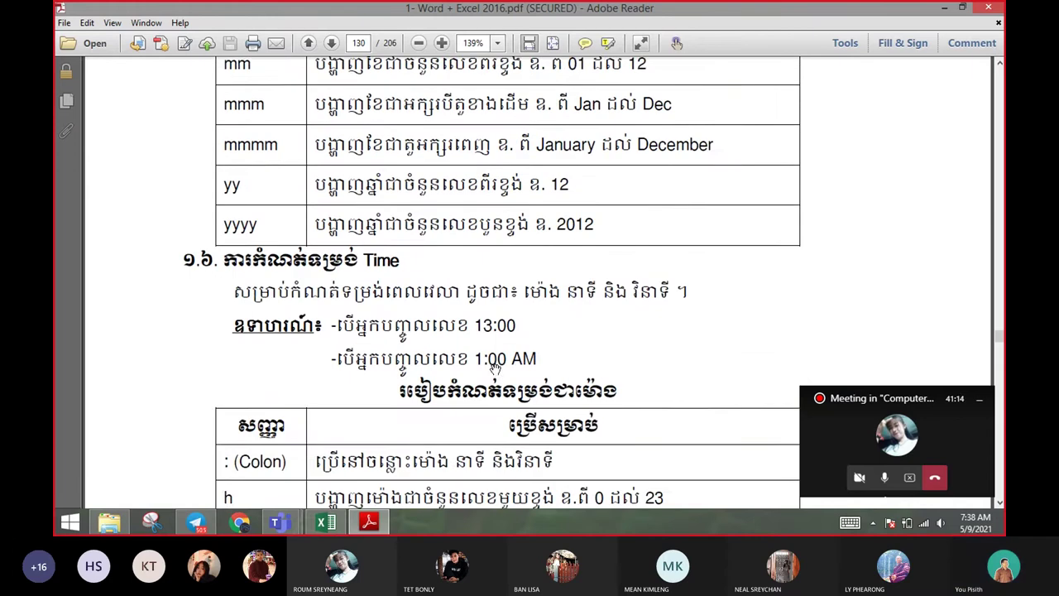
{"action": "scroll", "coordinate": [494, 369], "scroll_direction": "down", "scroll_amount": 1}
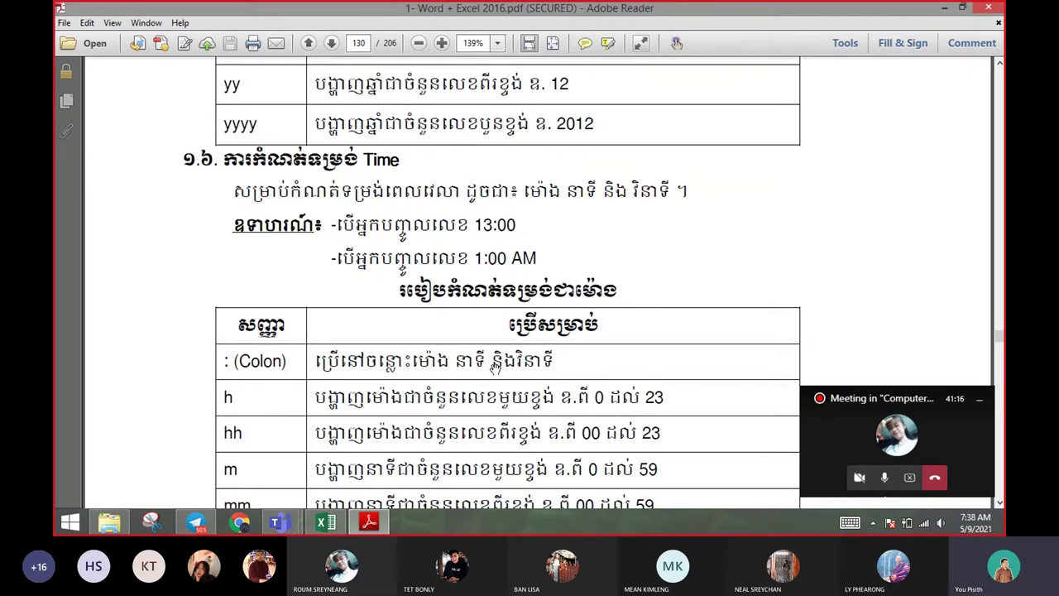
{"action": "scroll", "coordinate": [494, 370], "scroll_direction": "down", "scroll_amount": 2}
{"action": "scroll", "coordinate": [494, 369], "scroll_direction": "down", "scroll_amount": 10}
{"action": "scroll", "coordinate": [494, 369], "scroll_direction": "down", "scroll_amount": 3}
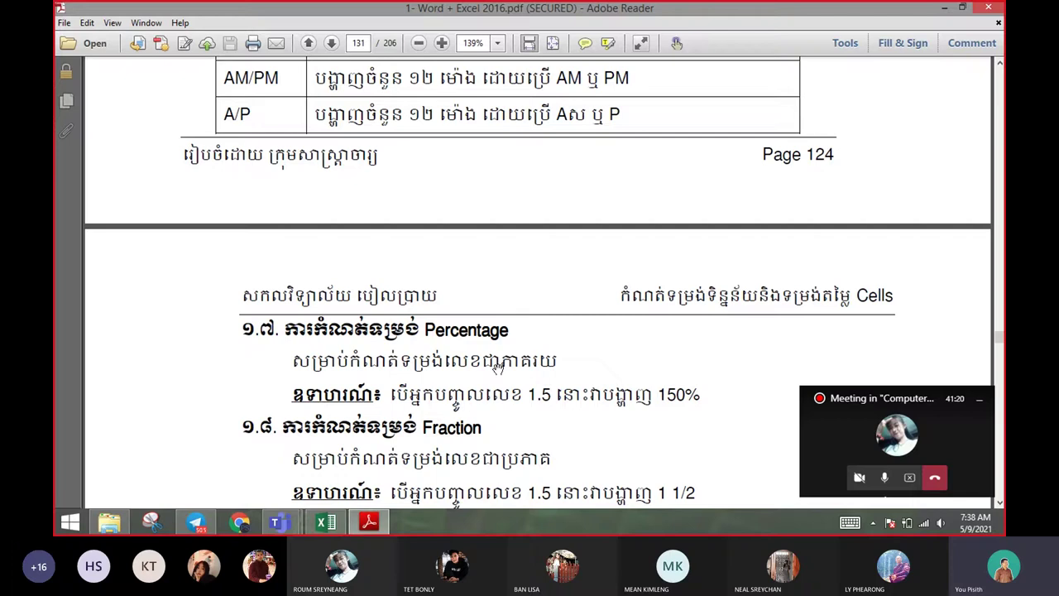
Scroll down page 131 of the handbook to the Custom Formats steps and Format Cells example picture.
{"action": "scroll", "coordinate": [494, 370], "scroll_direction": "down", "scroll_amount": 2}
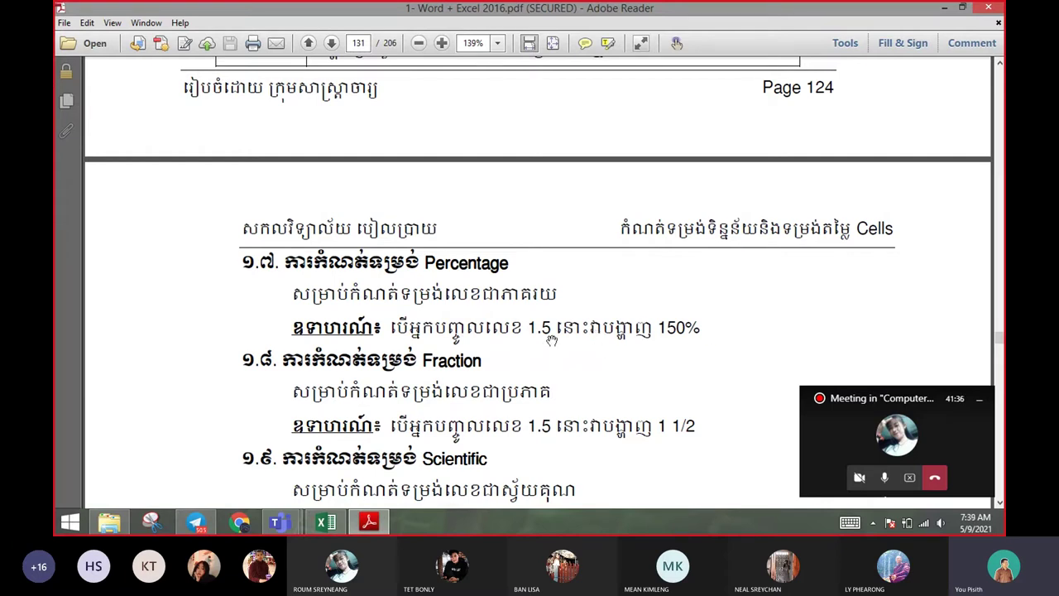
{"action": "scroll", "coordinate": [565, 357], "scroll_direction": "down", "scroll_amount": 3}
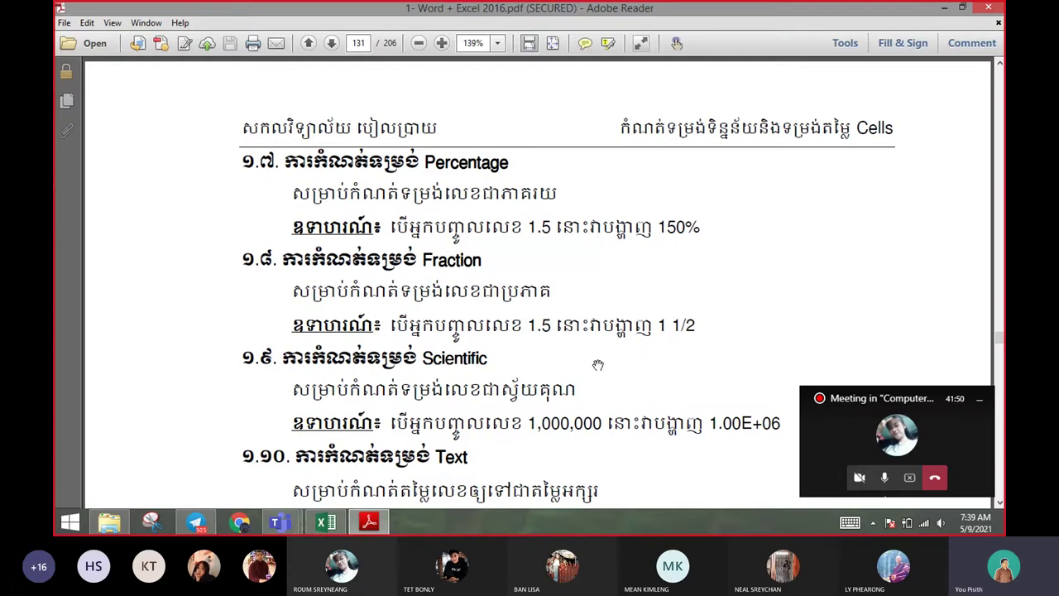
{"action": "scroll", "coordinate": [567, 378], "scroll_direction": "down", "scroll_amount": 2}
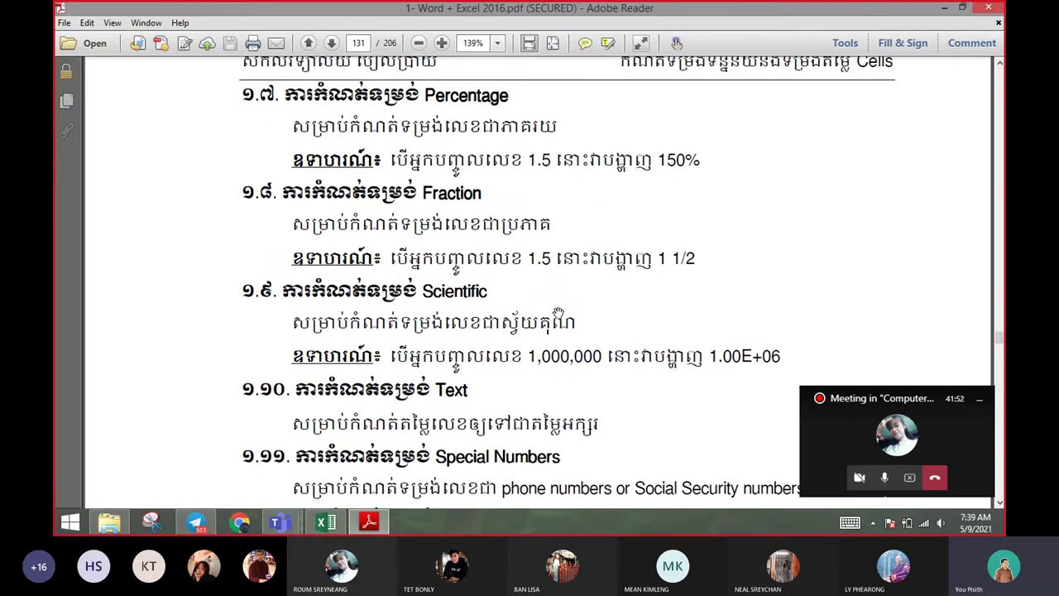
{"action": "left_click_drag", "start_coordinate": [557, 393], "coordinate": [546, 317]}
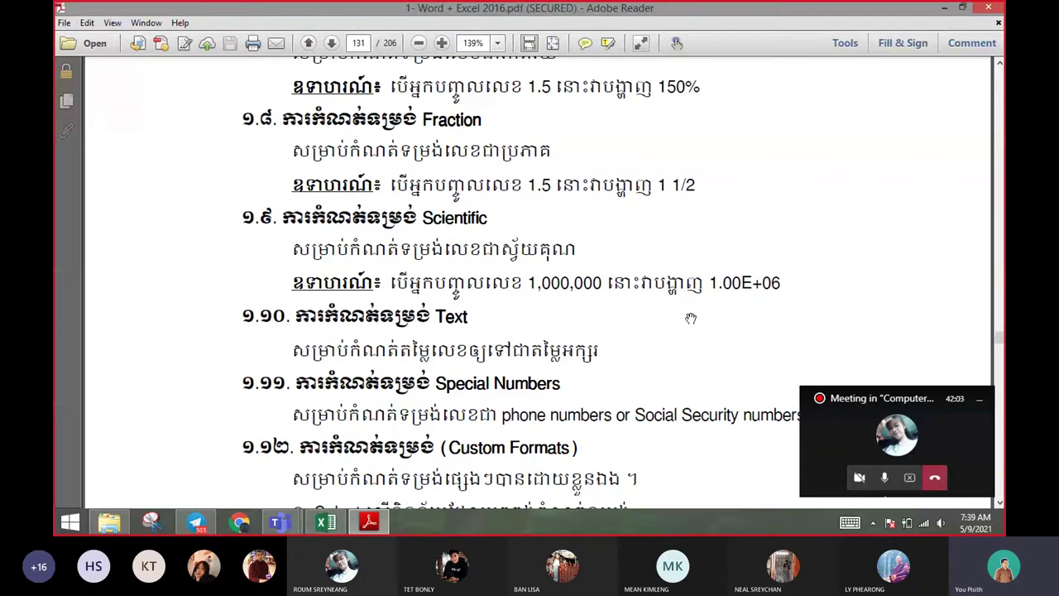
{"action": "scroll", "coordinate": [691, 317], "scroll_direction": "down", "scroll_amount": 1}
{"action": "scroll", "coordinate": [641, 327], "scroll_direction": "down", "scroll_amount": 1}
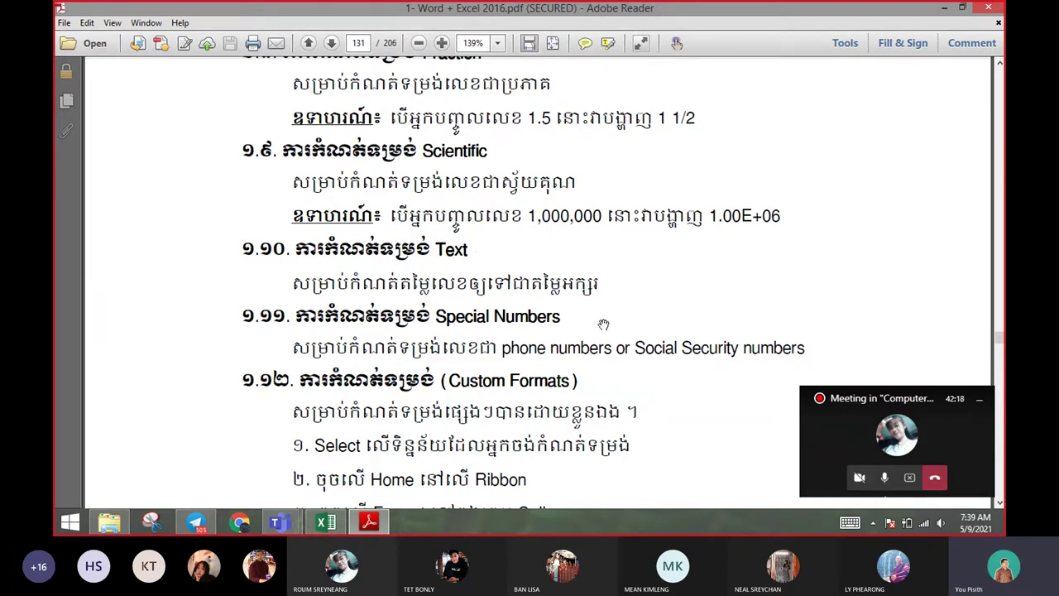
{"action": "scroll", "coordinate": [560, 330], "scroll_direction": "down", "scroll_amount": 2}
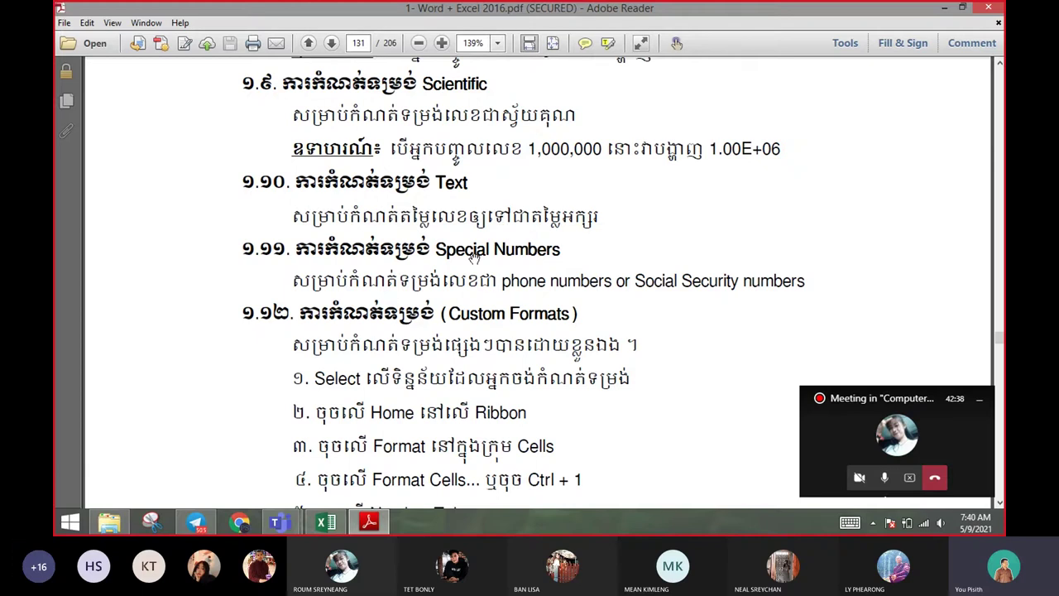
{"action": "scroll", "coordinate": [461, 318], "scroll_direction": "down", "scroll_amount": 2}
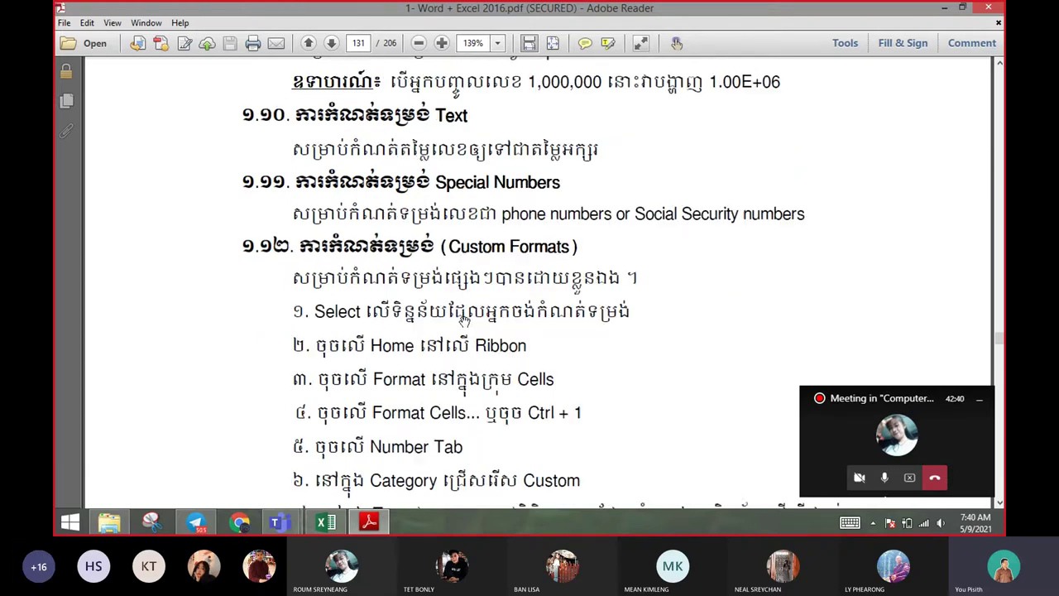
{"action": "scroll", "coordinate": [461, 318], "scroll_direction": "down", "scroll_amount": 2}
{"action": "scroll", "coordinate": [460, 341], "scroll_direction": "down", "scroll_amount": 4}
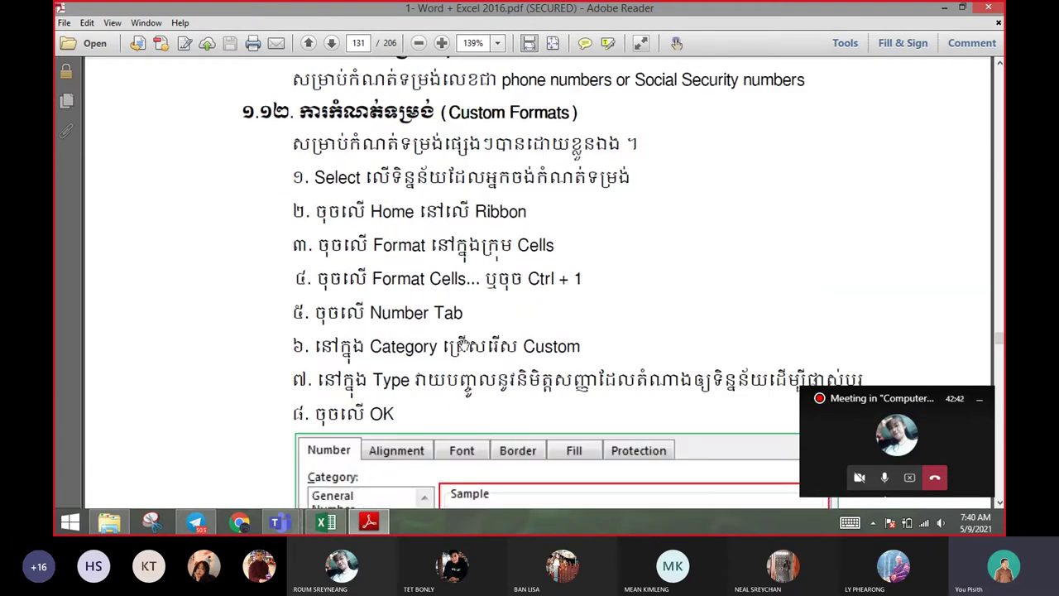
{"action": "scroll", "coordinate": [460, 341], "scroll_direction": "down", "scroll_amount": 1}
{"action": "scroll", "coordinate": [461, 342], "scroll_direction": "down", "scroll_amount": 3}
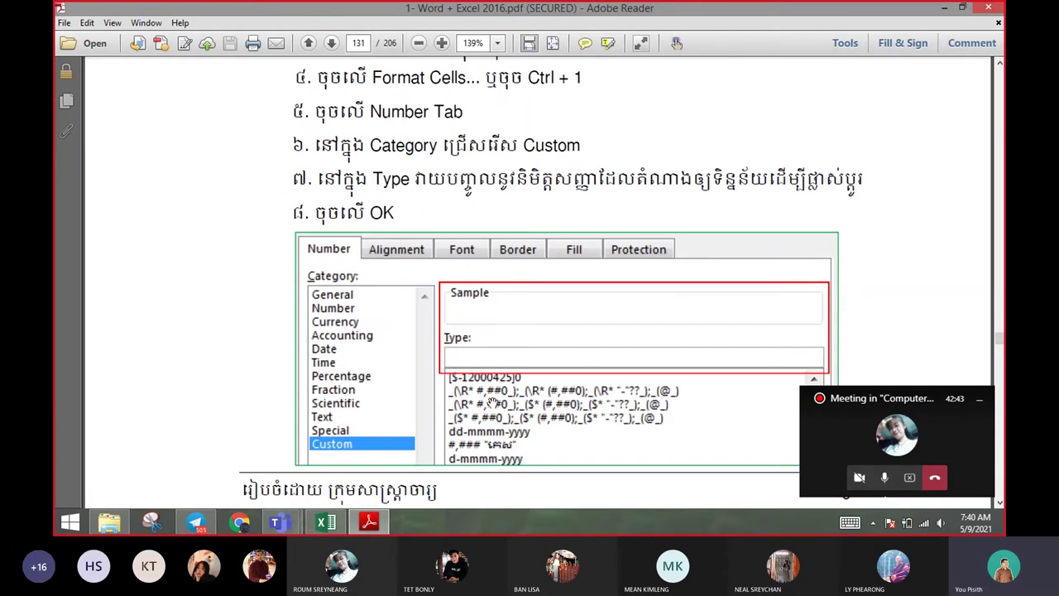
Close the PDF handbook and return to the practice workbook.
{"action": "left_click", "coordinate": [989, 8]}
{"action": "left_click", "coordinate": [114, 233]}
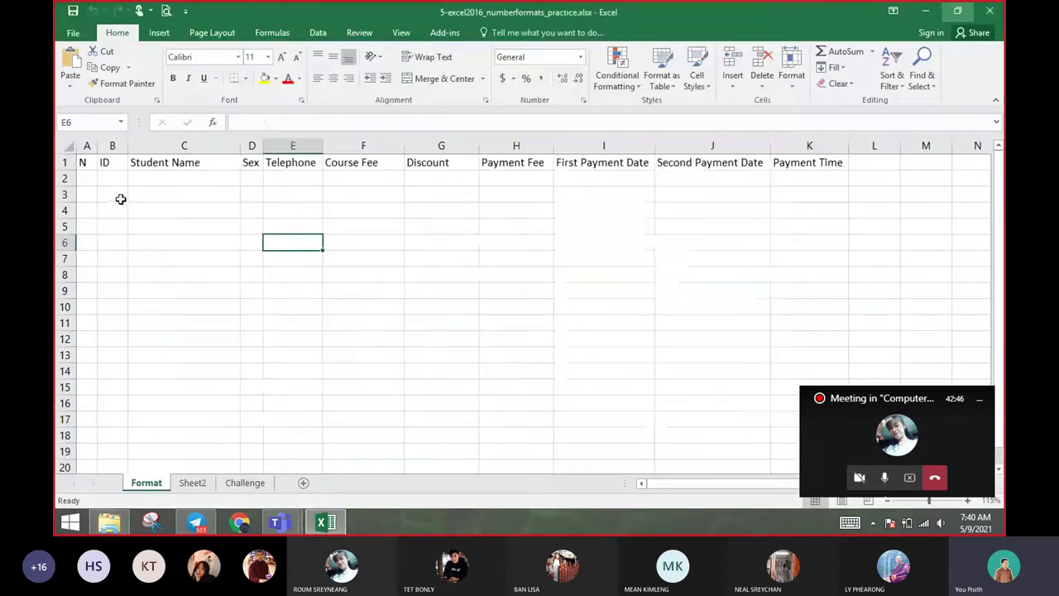
{"action": "mouse_move", "coordinate": [87, 178]}
{"action": "left_mouse_down"}
{"action": "mouse_move", "coordinate": [819, 237]}
{"action": "mouse_move", "coordinate": [733, 277]}
{"action": "left_mouse_up"}
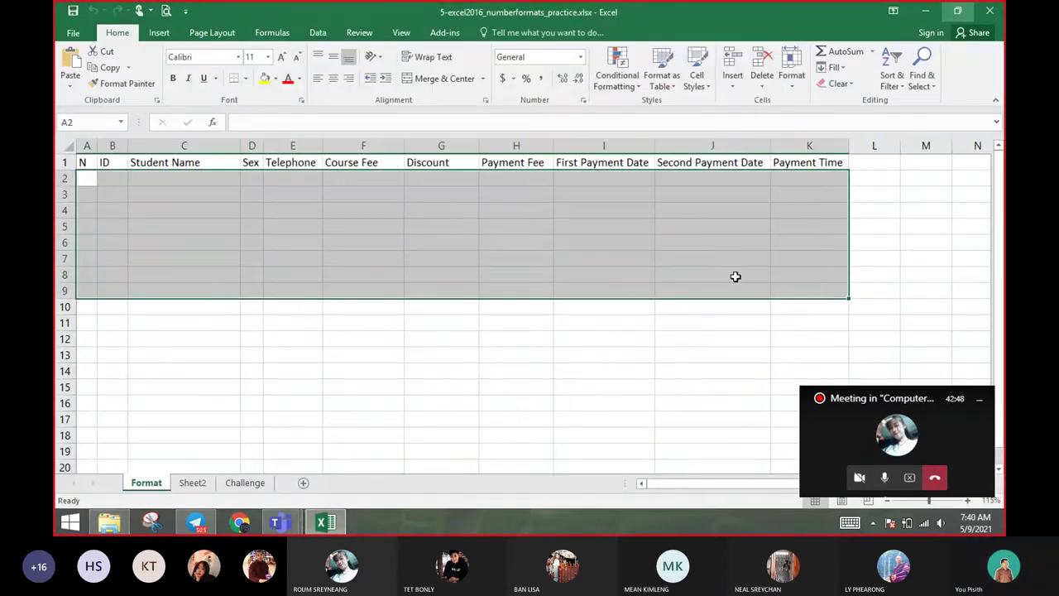
{"action": "left_click", "coordinate": [292, 258]}
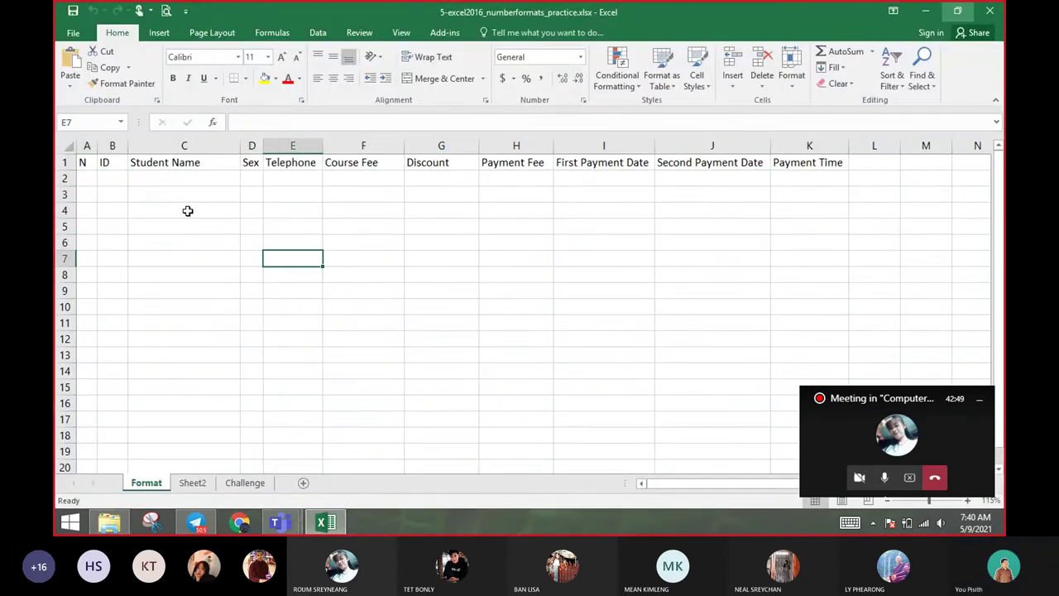
Widen the N, ID and Telephone columns of the practice sheet.
{"action": "left_click_drag", "start_coordinate": [97, 146], "coordinate": [112, 146]}
{"action": "left_click", "coordinate": [87, 162]}
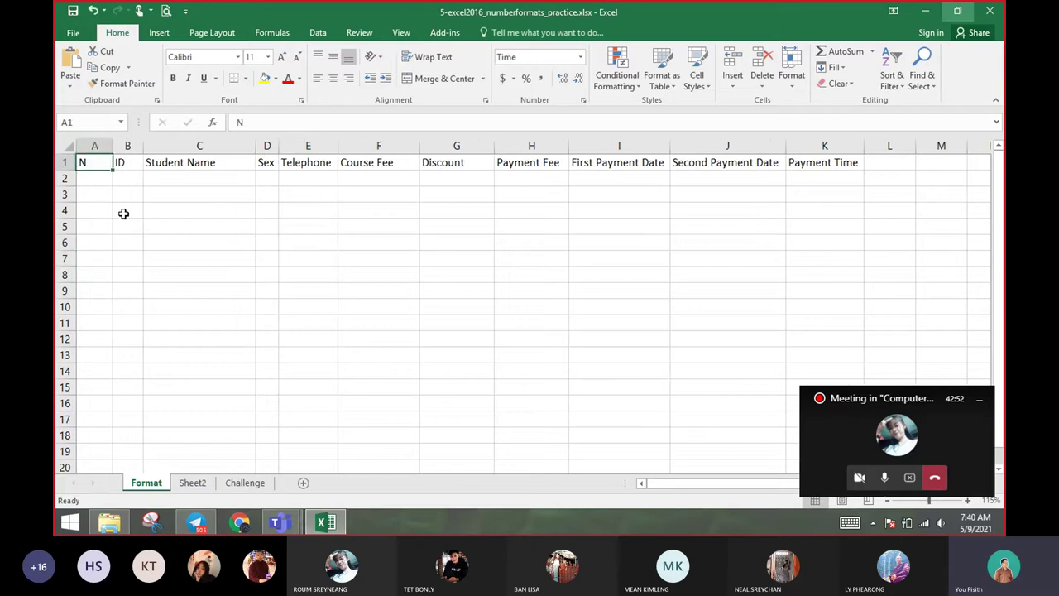
{"action": "left_click", "coordinate": [125, 178]}
{"action": "left_click_drag", "start_coordinate": [143, 146], "coordinate": [186, 145]}
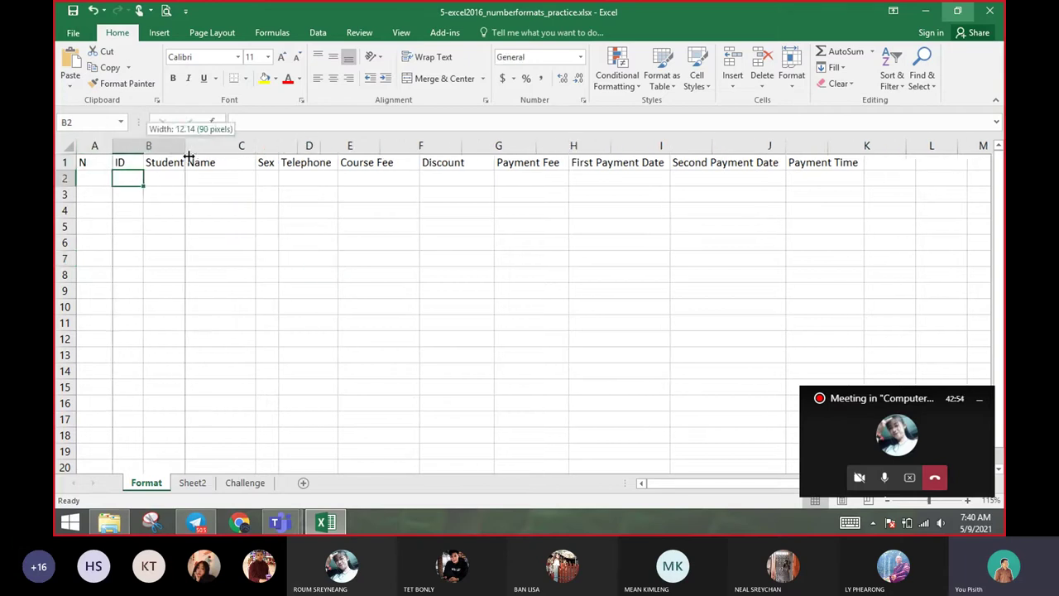
{"action": "left_click", "coordinate": [225, 181]}
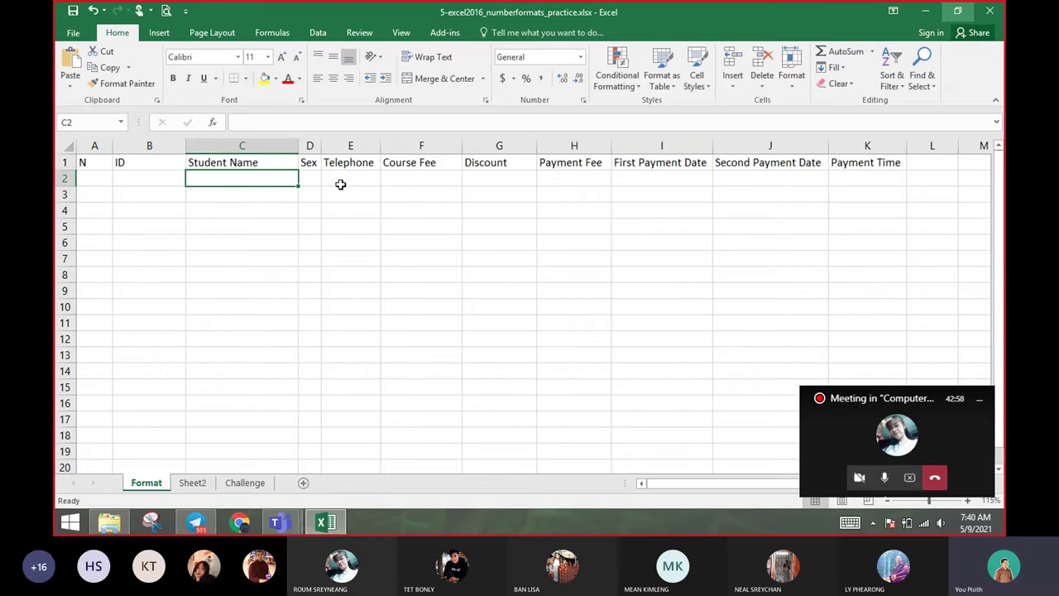
{"action": "left_click", "coordinate": [352, 178]}
{"action": "left_click", "coordinate": [402, 177]}
{"action": "left_click_drag", "start_coordinate": [381, 147], "coordinate": [412, 157]}
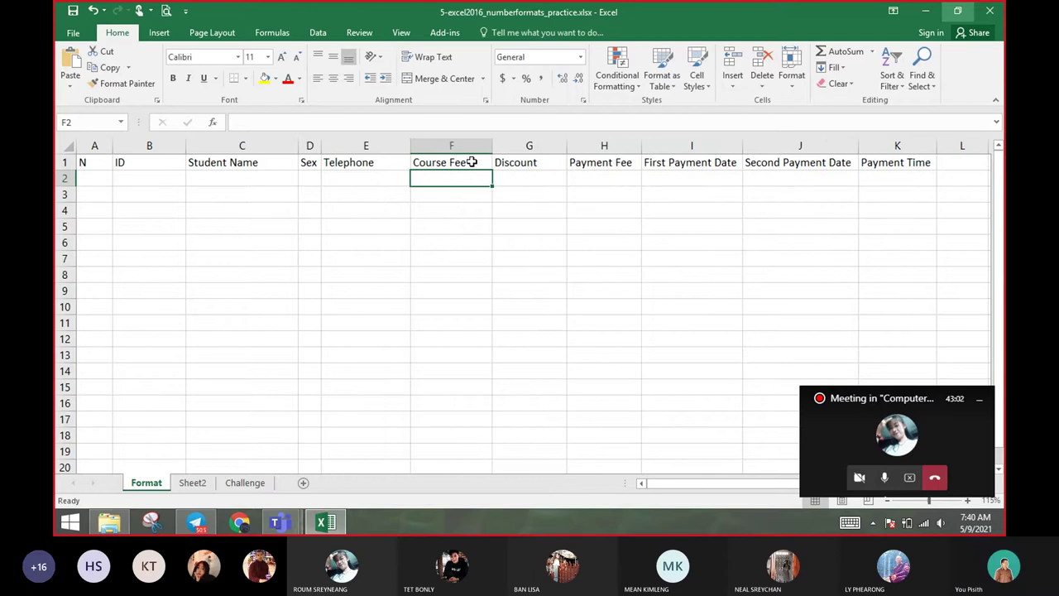
Review the Course Fee through Payment Time columns along row 2.
{"action": "left_click", "coordinate": [472, 164]}
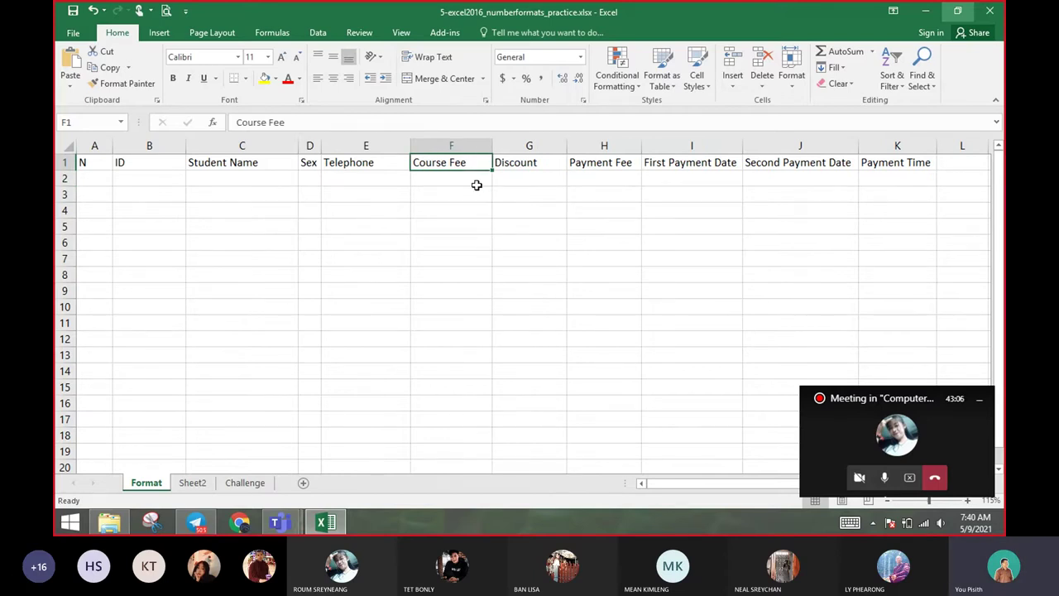
{"action": "left_click", "coordinate": [477, 184]}
{"action": "left_click", "coordinate": [553, 167]}
{"action": "left_click", "coordinate": [635, 181]}
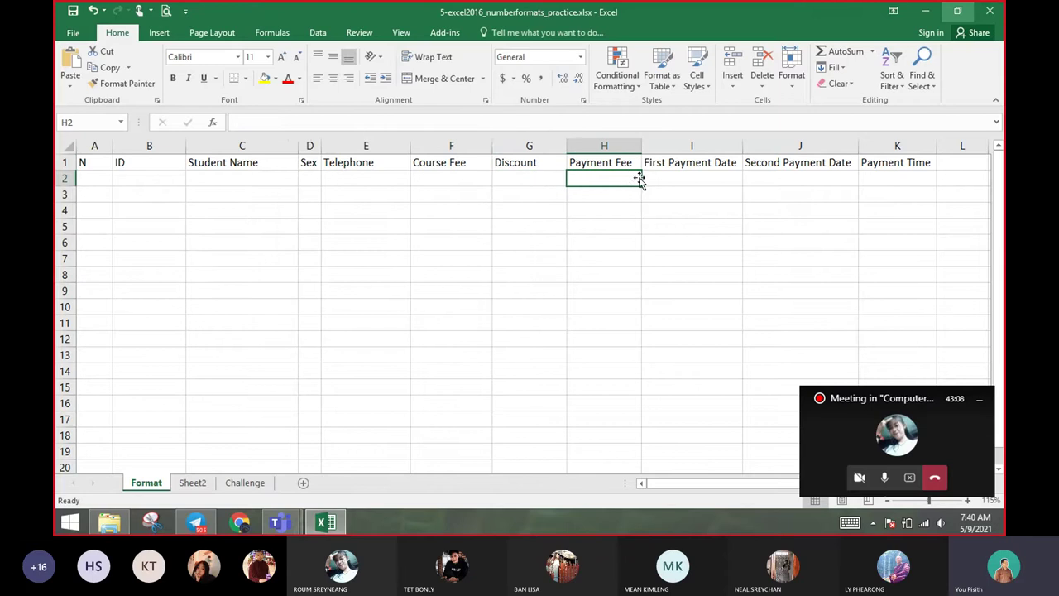
{"action": "left_click", "coordinate": [621, 179]}
{"action": "left_click", "coordinate": [693, 173]}
{"action": "left_click", "coordinate": [770, 179]}
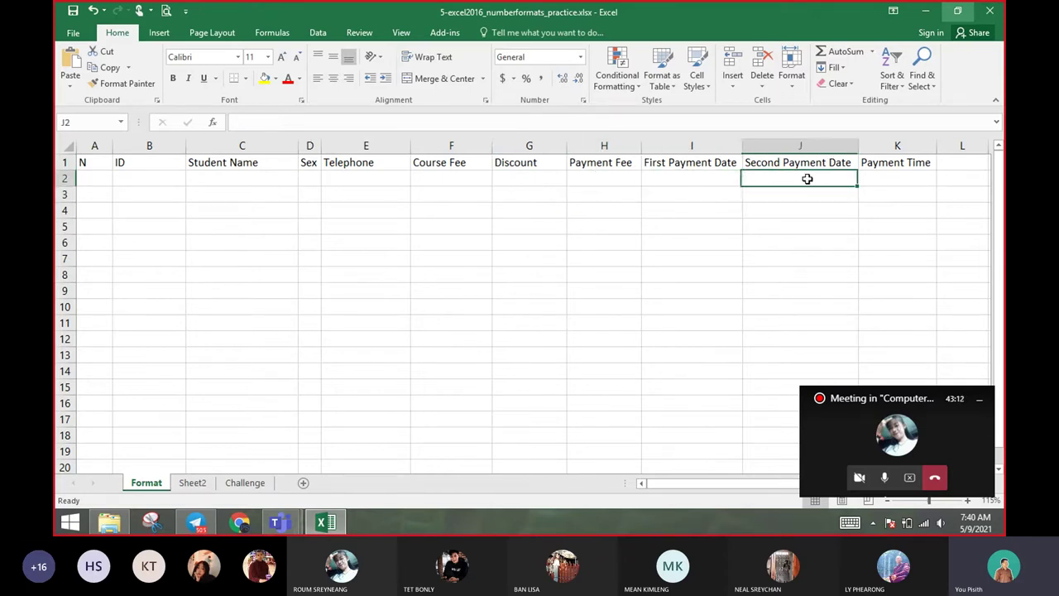
{"action": "left_click", "coordinate": [863, 180]}
{"action": "left_click", "coordinate": [817, 176]}
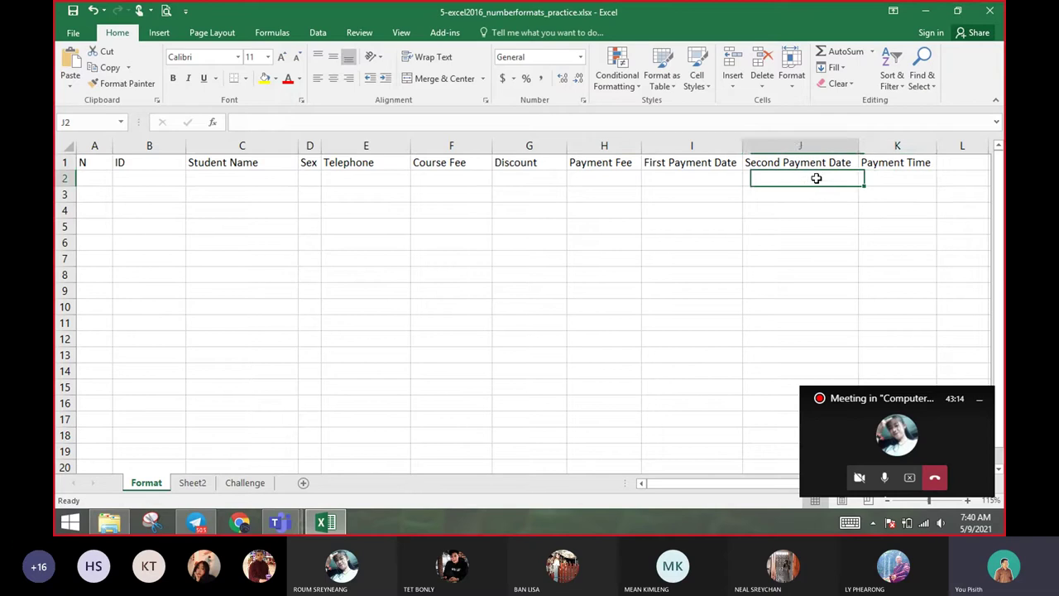
{"action": "left_click", "coordinate": [874, 183]}
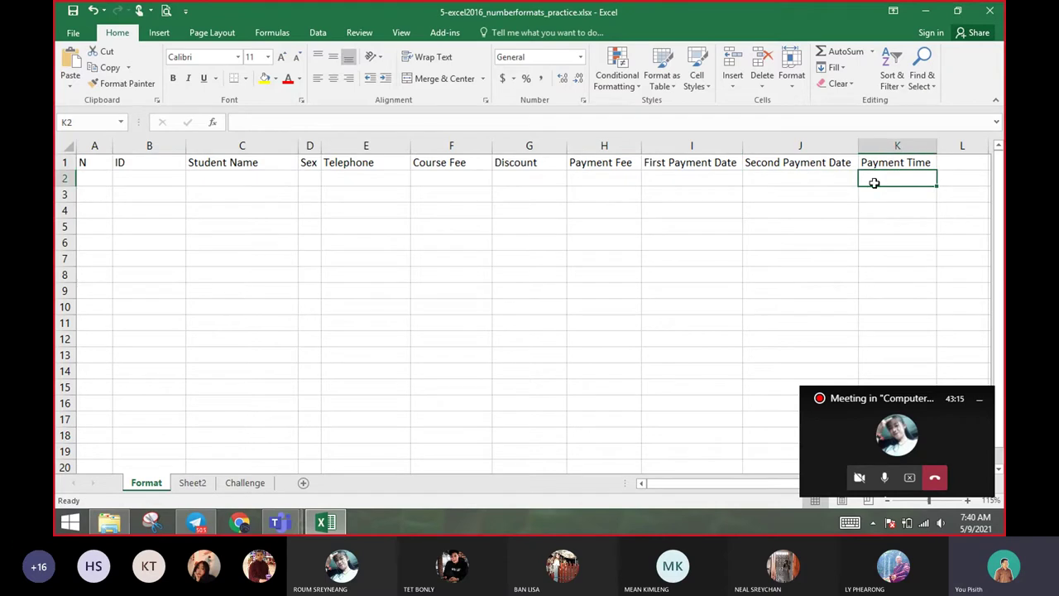
Enter 1 in cell A2 under the N header.
{"action": "left_click", "coordinate": [95, 175]}
{"action": "left_click", "coordinate": [108, 221]}
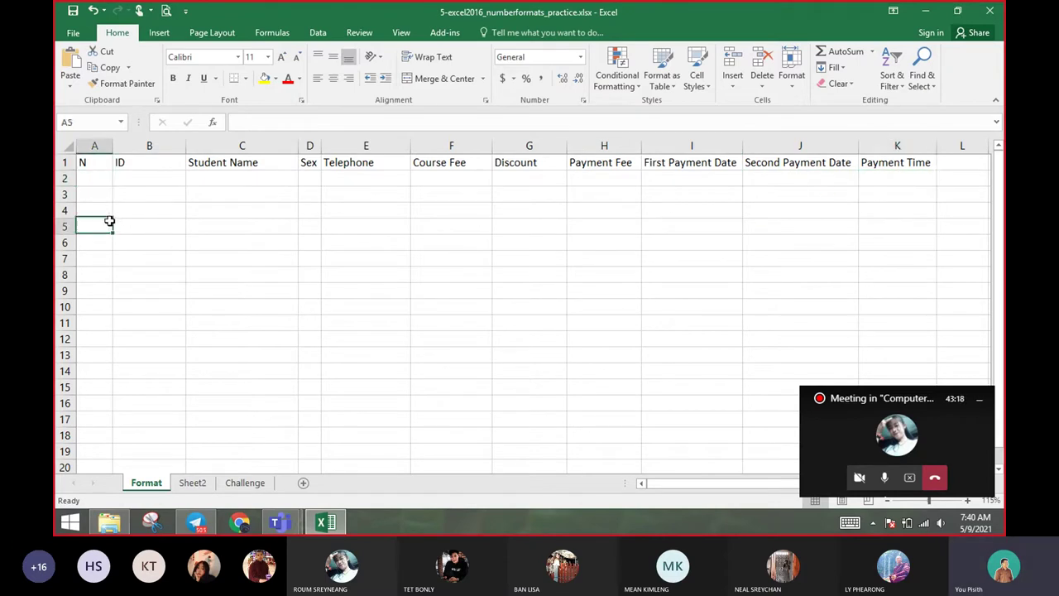
{"action": "left_click", "coordinate": [107, 184]}
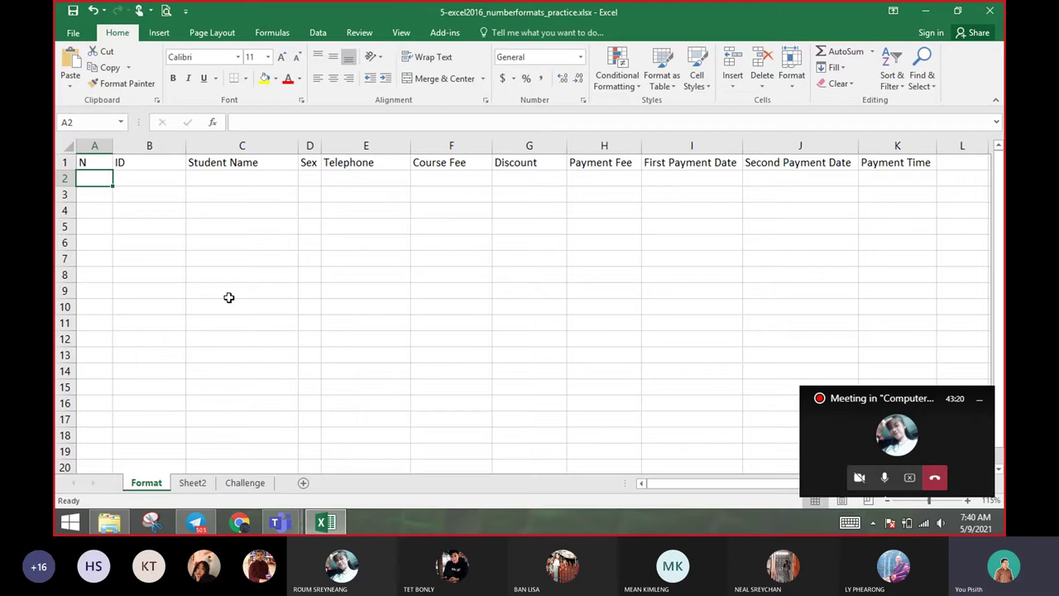
{"action": "type", "text": "1"}
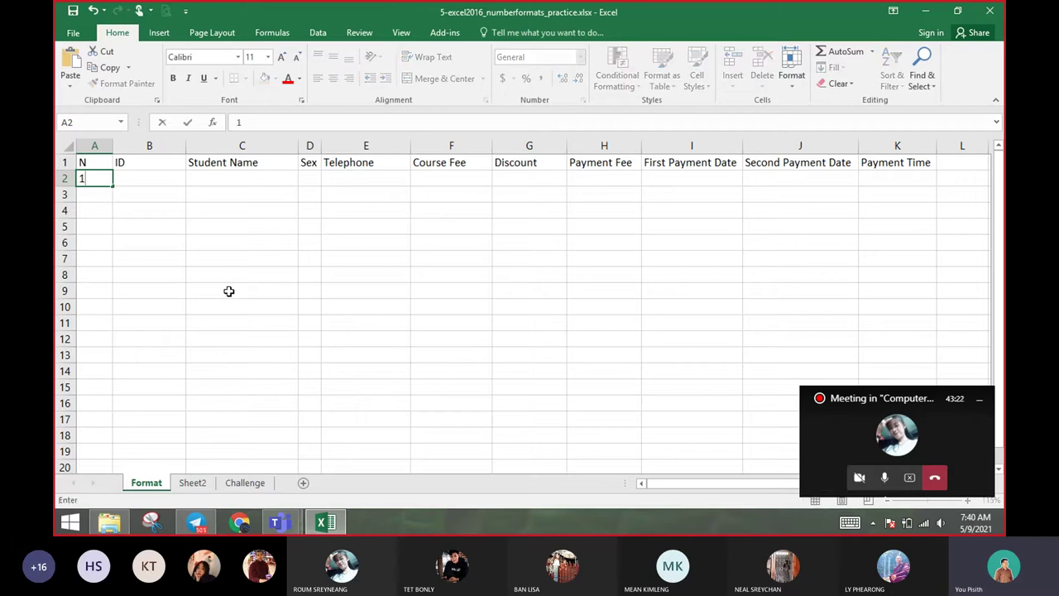
{"action": "key", "text": "ctrl+Return"}
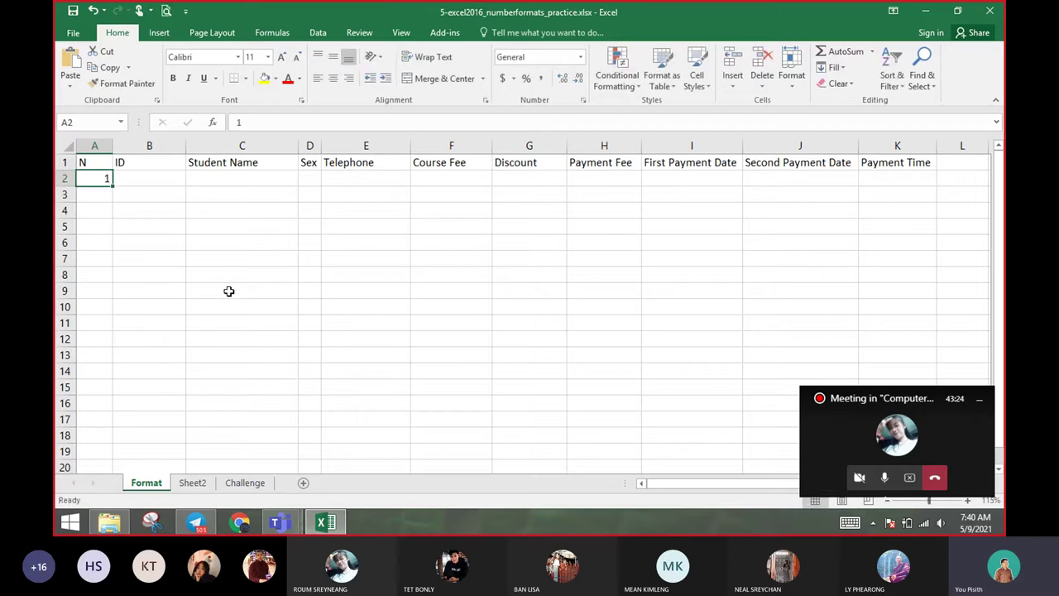
Apply the Number format to column A.
{"action": "left_click", "coordinate": [94, 146]}
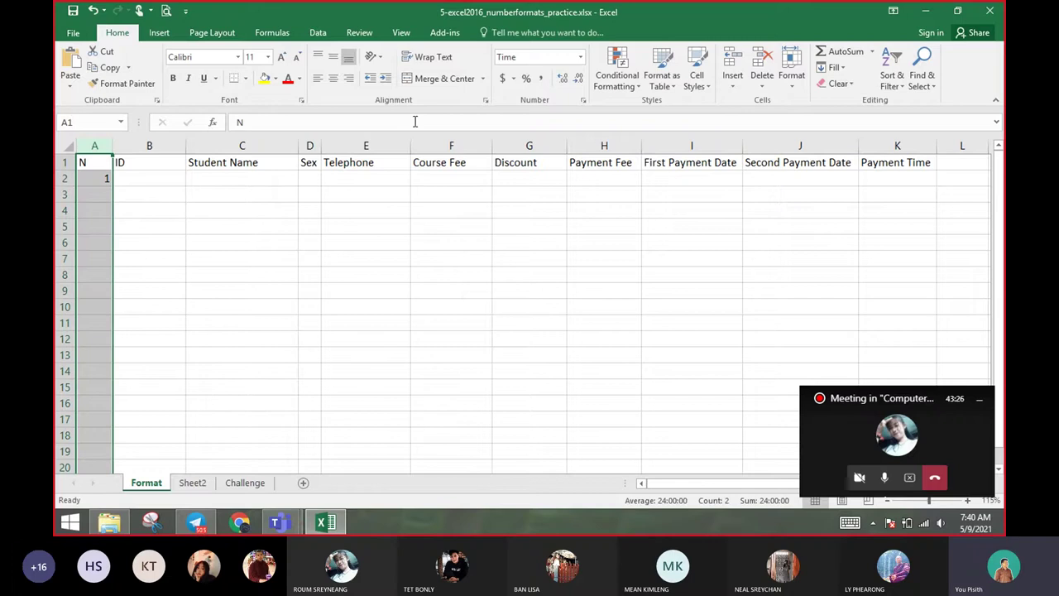
{"action": "left_click", "coordinate": [581, 56]}
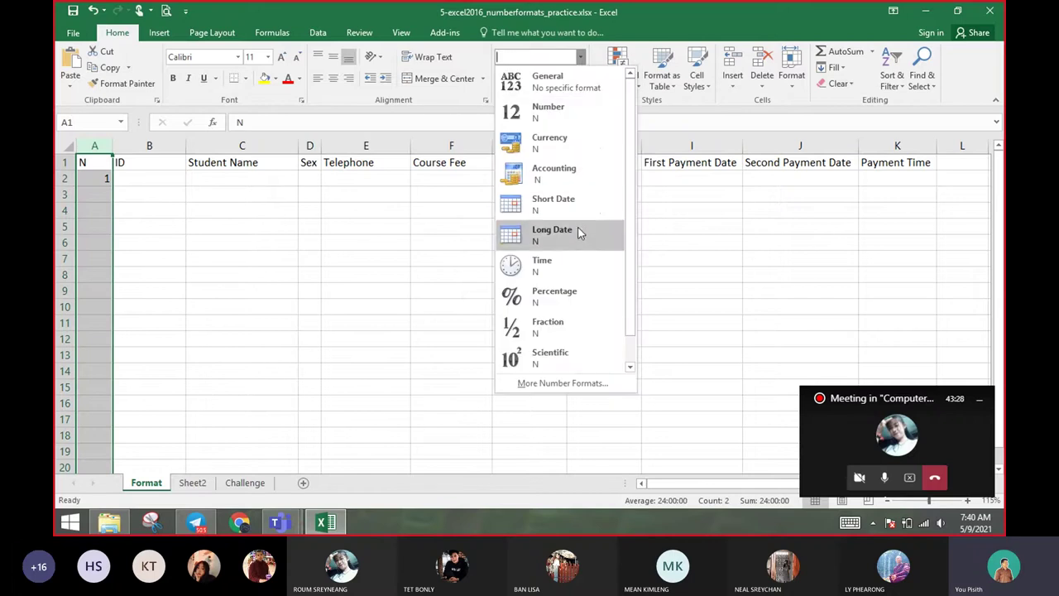
{"action": "left_click", "coordinate": [563, 113]}
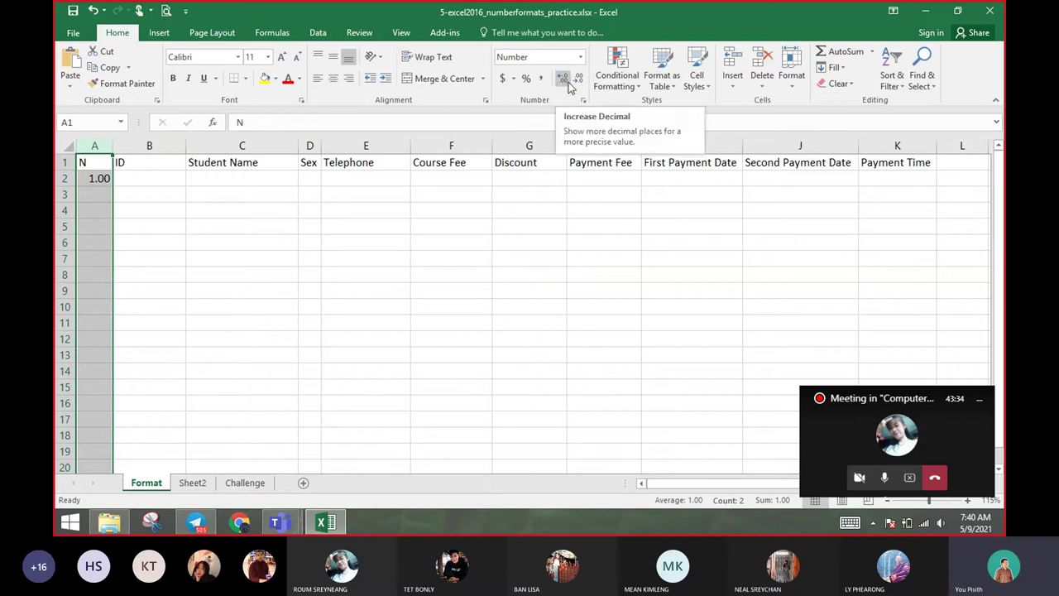
{"action": "left_click", "coordinate": [103, 182]}
{"action": "left_click", "coordinate": [103, 150]}
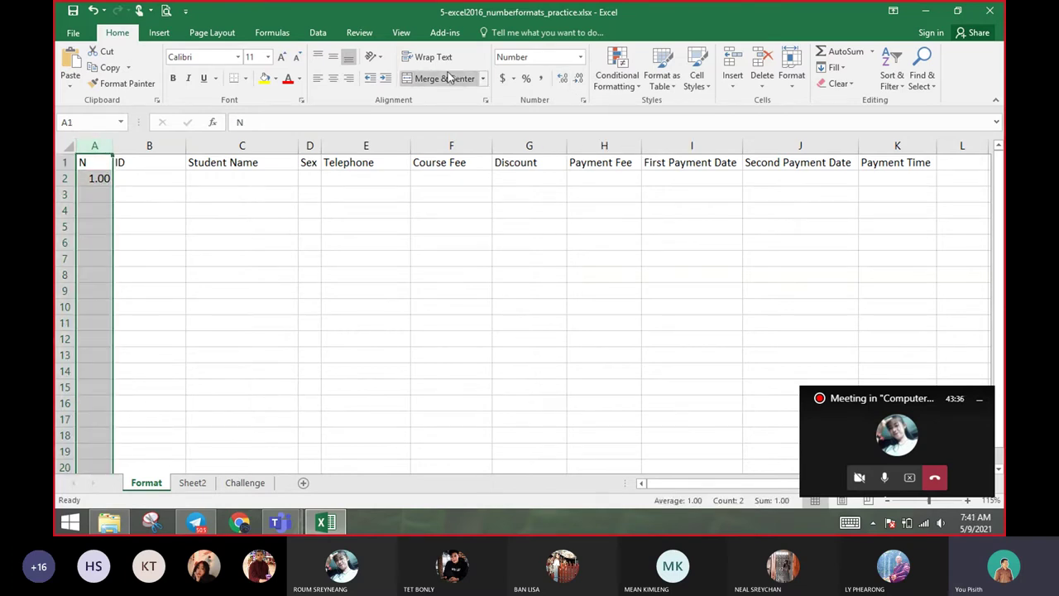
{"action": "left_click", "coordinate": [580, 56]}
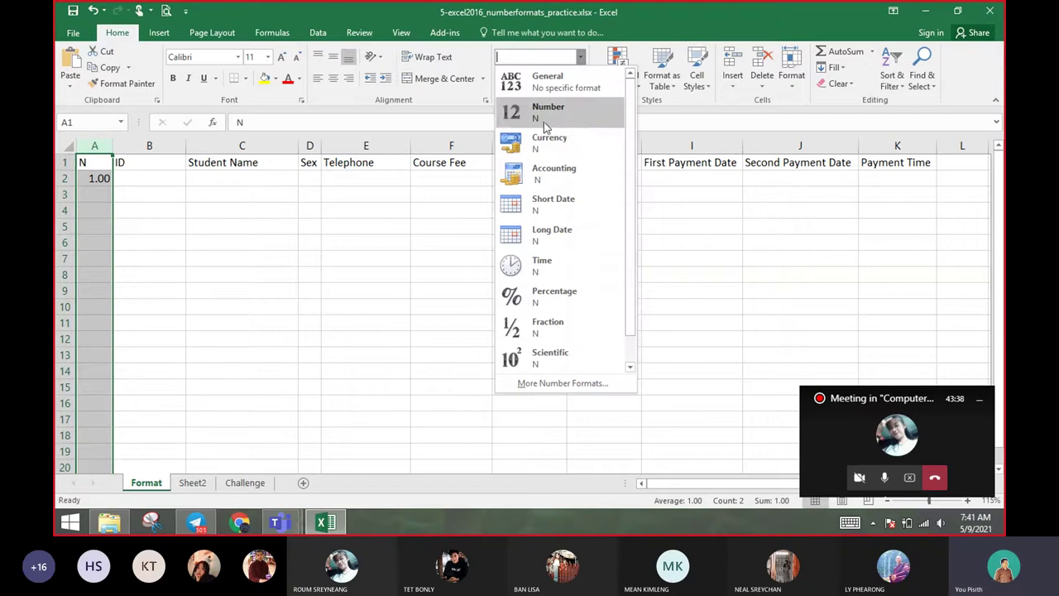
{"action": "left_click", "coordinate": [543, 122]}
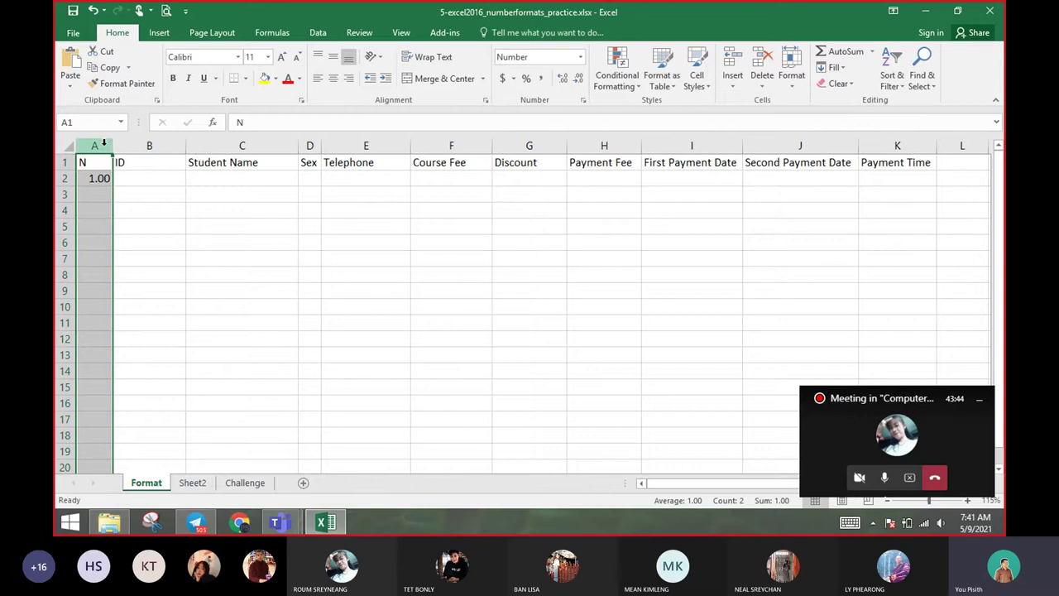
{"action": "left_click", "coordinate": [580, 57]}
{"action": "scroll", "coordinate": [563, 298], "scroll_direction": "down", "scroll_amount": 1}
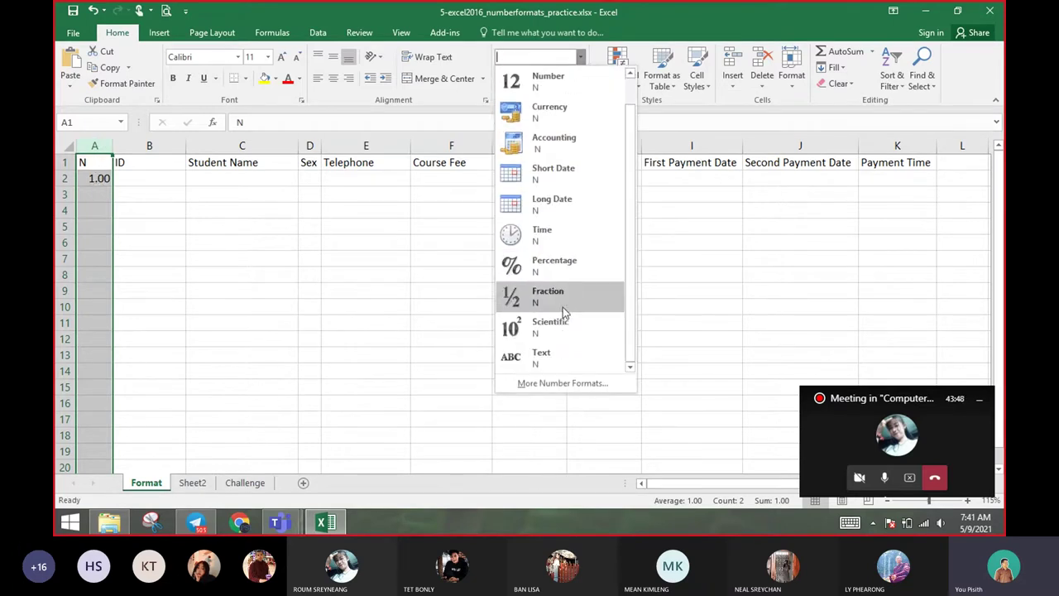
{"action": "scroll", "coordinate": [575, 166], "scroll_direction": "up", "scroll_amount": 1}
{"action": "left_click", "coordinate": [589, 116]}
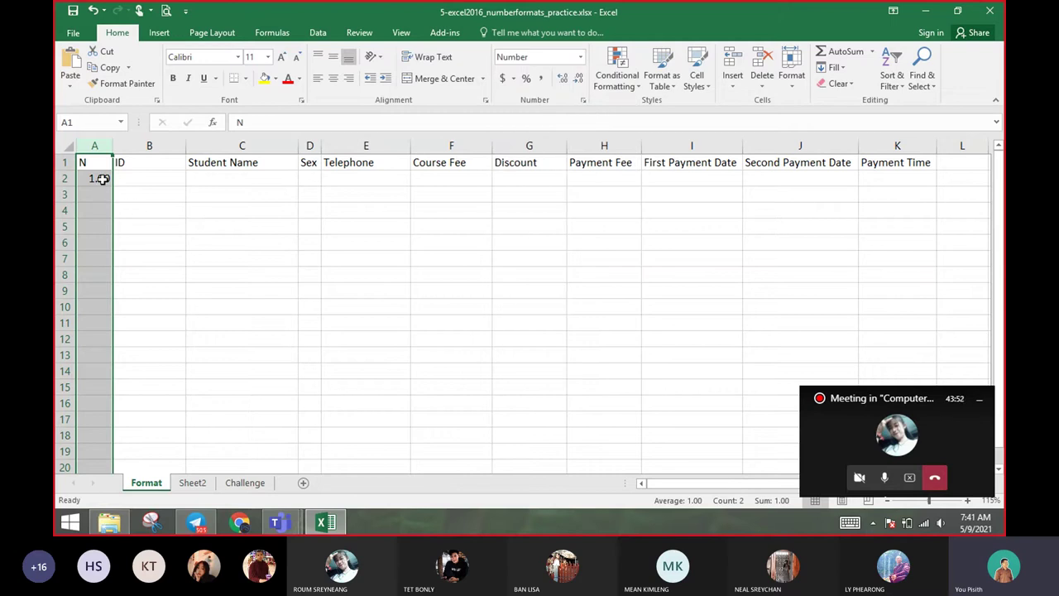
{"action": "scroll", "coordinate": [162, 327], "scroll_direction": "down", "scroll_amount": 5}
{"action": "scroll", "coordinate": [166, 335], "scroll_direction": "up", "scroll_amount": 5}
{"action": "left_click", "coordinate": [208, 248]}
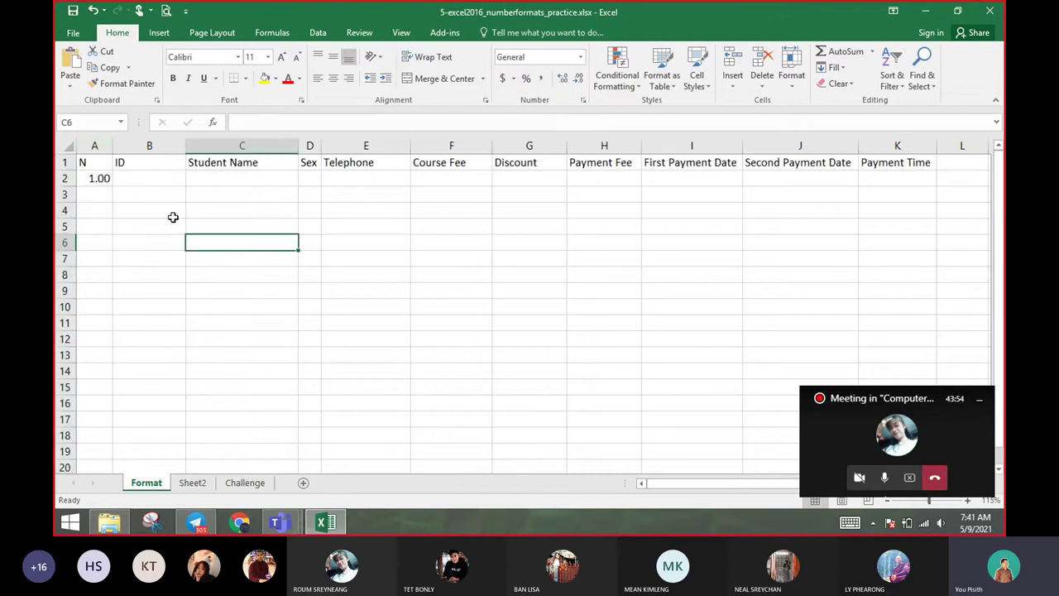
Apply the Number format to the range A2:C15.
{"action": "left_click_drag", "start_coordinate": [95, 176], "coordinate": [600, 394]}
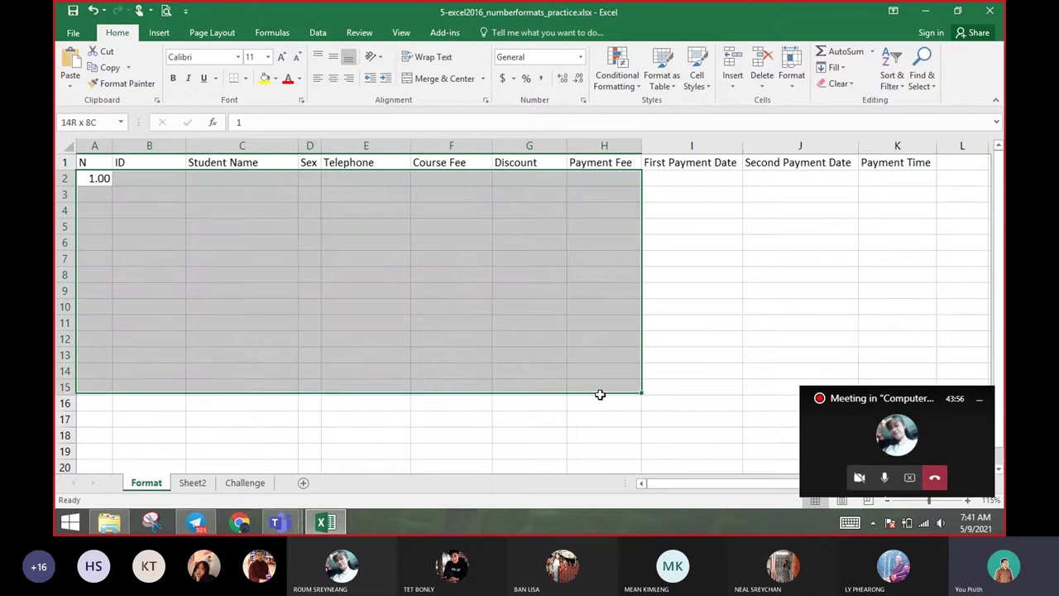
{"action": "mouse_move", "coordinate": [87, 178]}
{"action": "left_mouse_down"}
{"action": "mouse_move", "coordinate": [190, 341]}
{"action": "mouse_move", "coordinate": [190, 385]}
{"action": "left_mouse_up"}
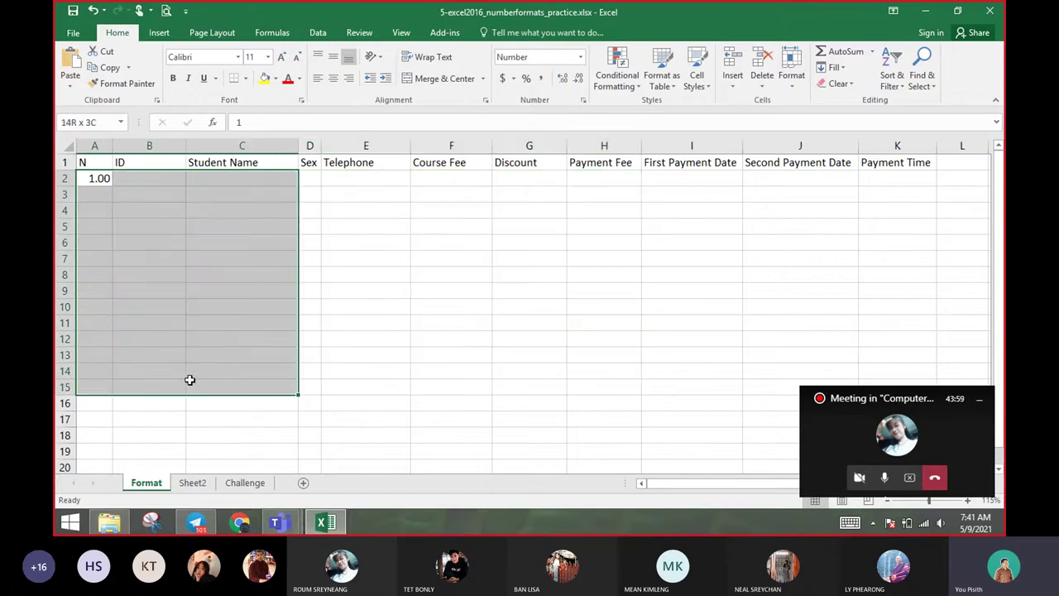
{"action": "left_click", "coordinate": [581, 58]}
{"action": "left_click", "coordinate": [566, 107]}
{"action": "left_click", "coordinate": [170, 226]}
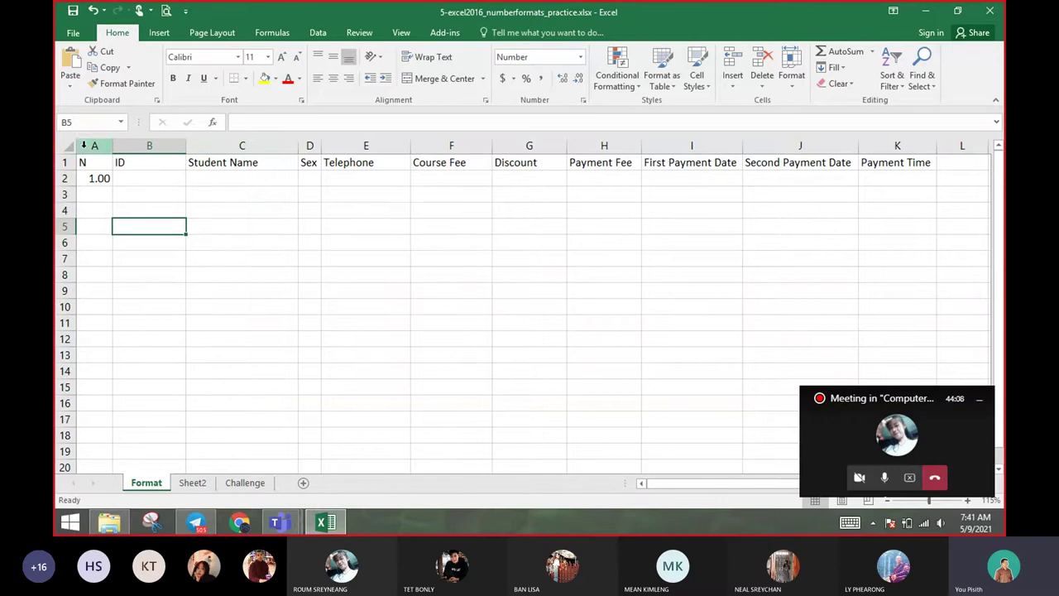
{"action": "left_click", "coordinate": [647, 242]}
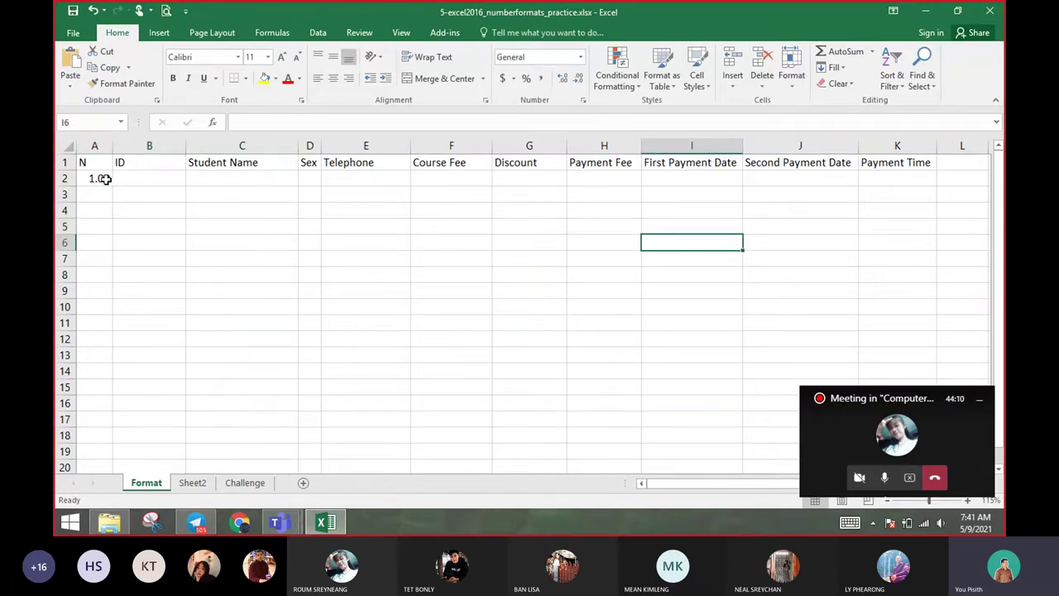
Reapply Number format to column A and remove decimals so A2 shows 1.
{"action": "left_click_drag", "start_coordinate": [106, 179], "coordinate": [101, 402]}
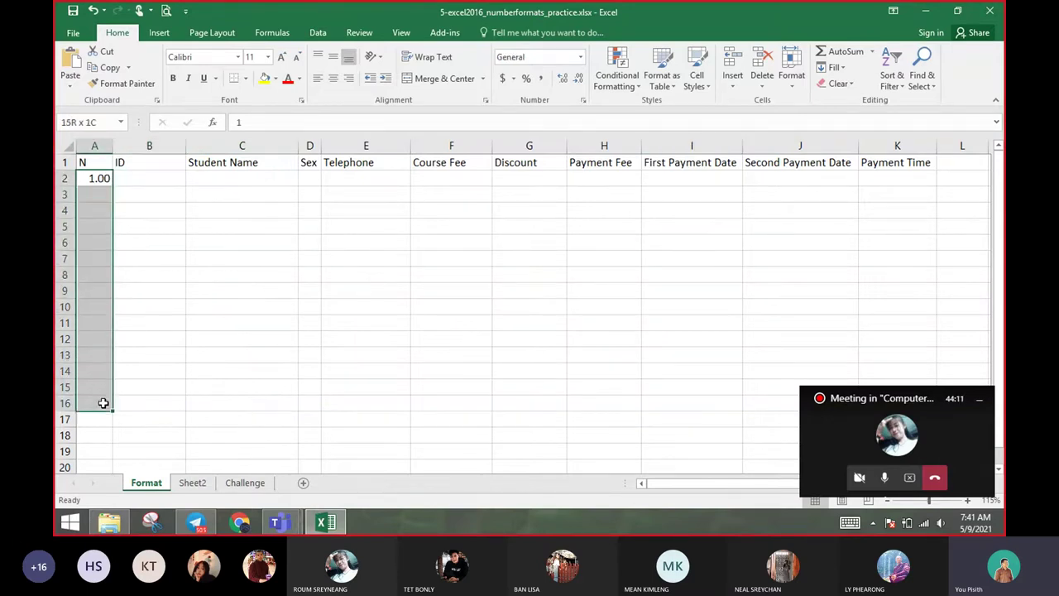
{"action": "left_click", "coordinate": [98, 146]}
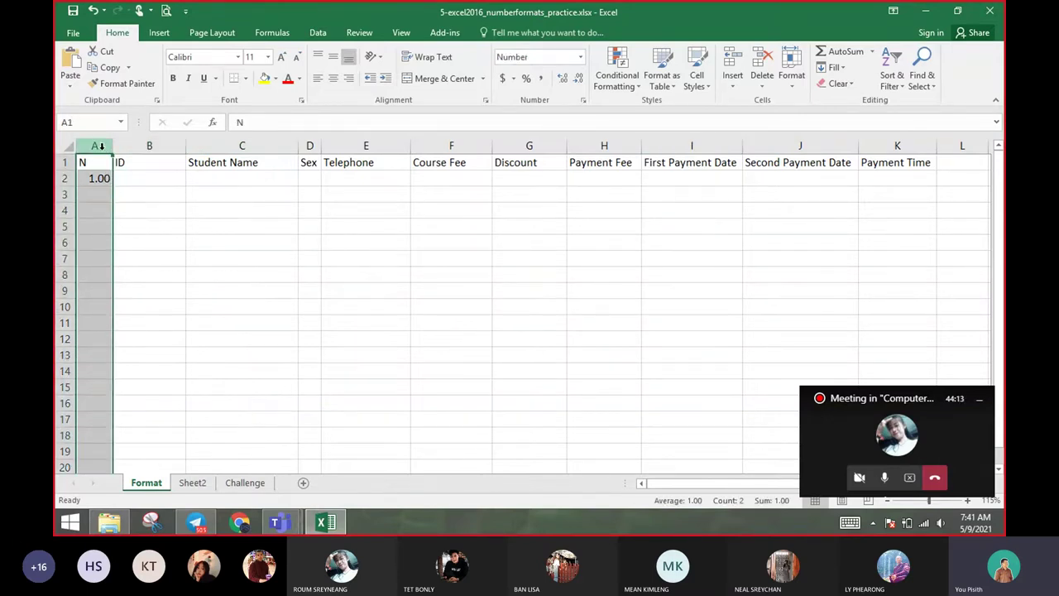
{"action": "left_click", "coordinate": [580, 56]}
{"action": "left_click", "coordinate": [559, 116]}
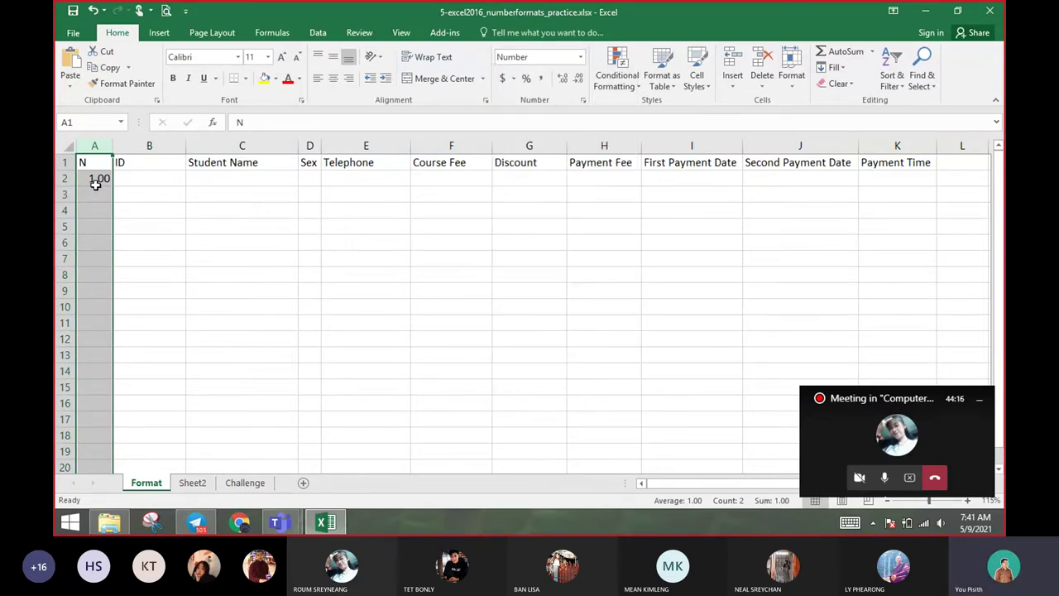
{"action": "left_click", "coordinate": [566, 79]}
{"action": "left_click", "coordinate": [578, 79]}
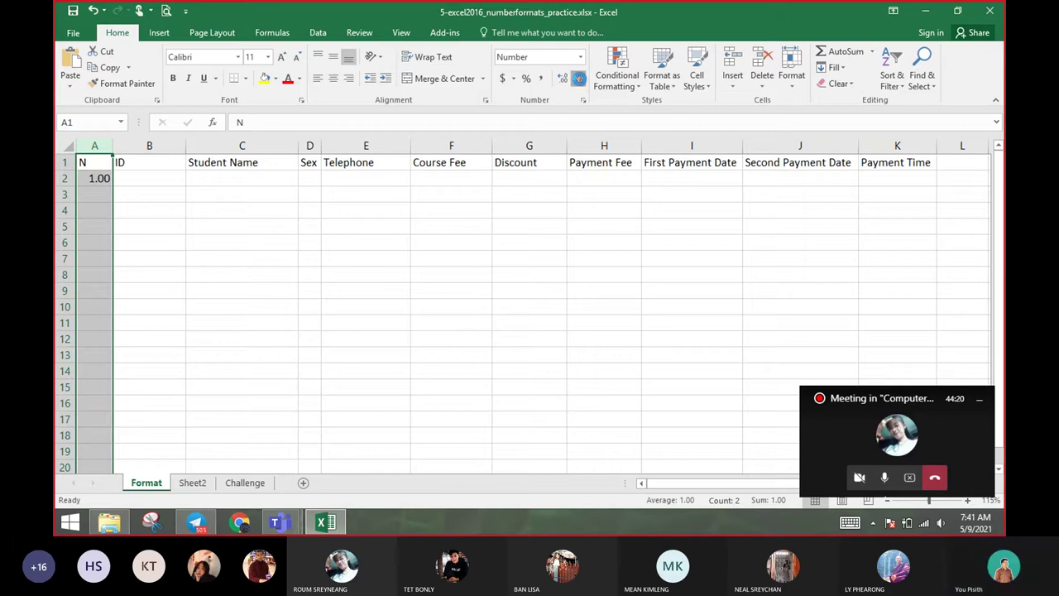
{"action": "left_click", "coordinate": [579, 79]}
{"action": "left_click", "coordinate": [578, 79]}
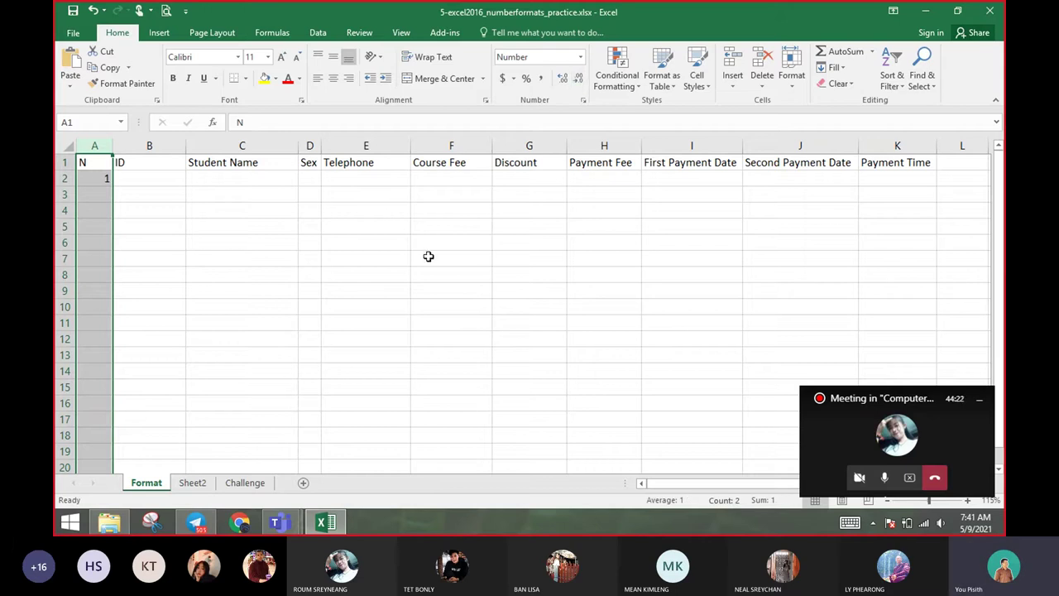
Center column A and copy the 1 down to A16, entering 2 in A3.
{"action": "left_click", "coordinate": [333, 77]}
{"action": "left_click", "coordinate": [170, 177]}
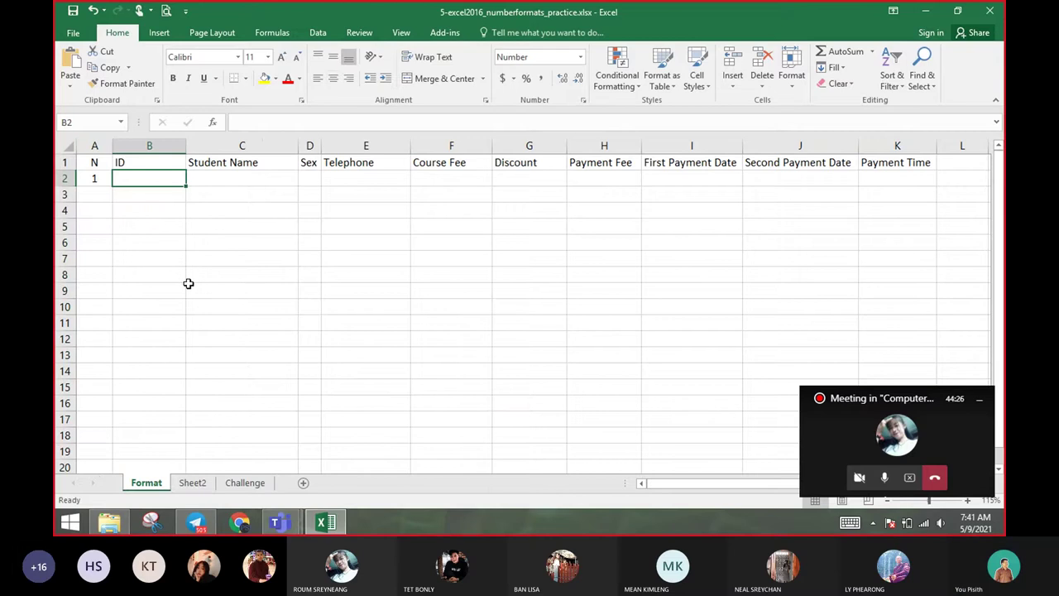
{"action": "left_click", "coordinate": [97, 181]}
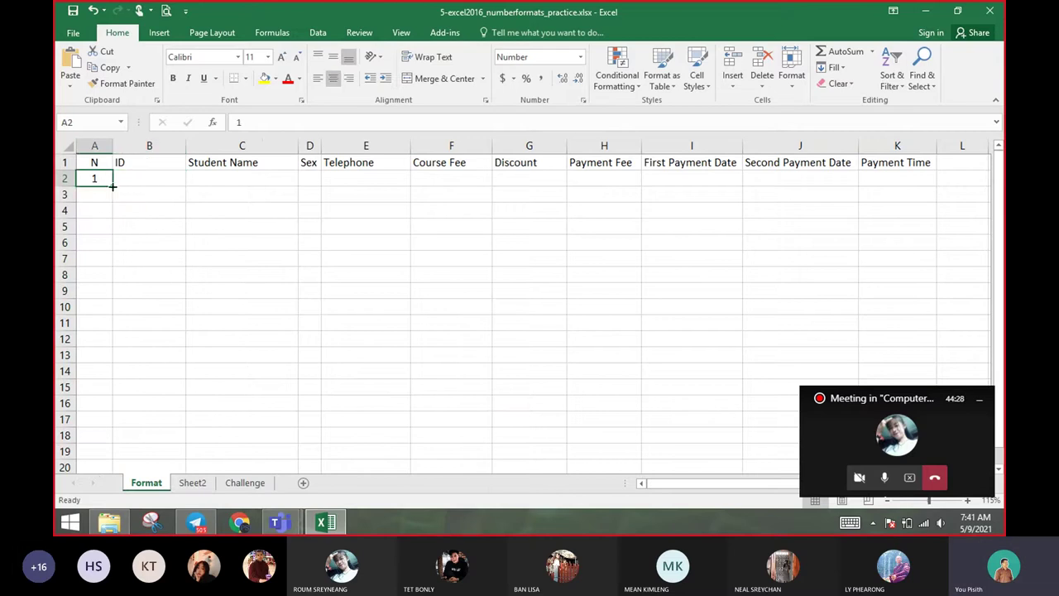
{"action": "left_click_drag", "start_coordinate": [113, 186], "coordinate": [114, 409]}
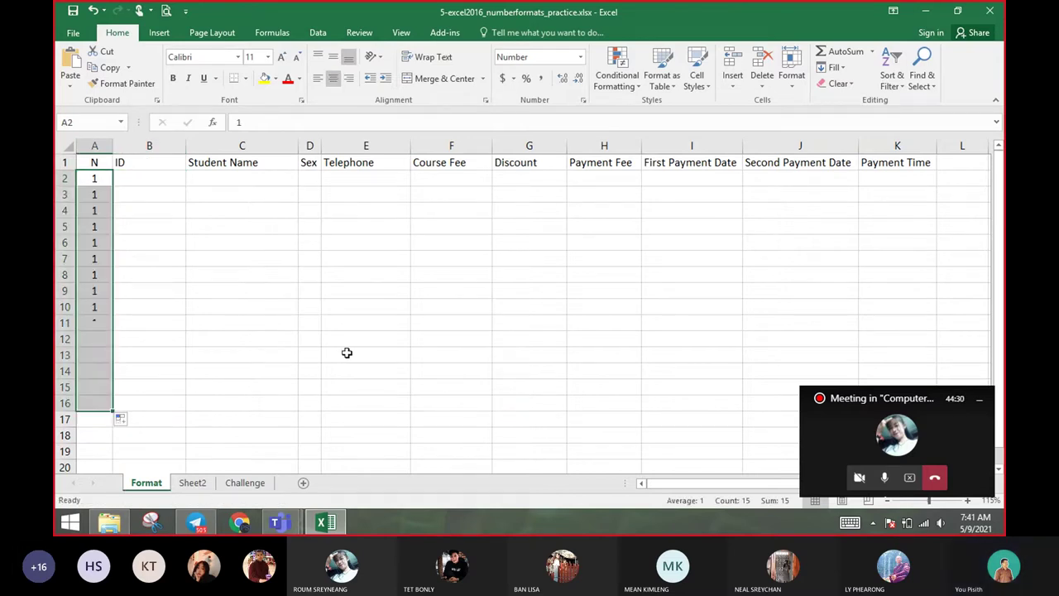
{"action": "mouse_move", "coordinate": [99, 193]}
{"action": "left_mouse_down"}
{"action": "mouse_move", "coordinate": [117, 288]}
{"action": "mouse_move", "coordinate": [112, 414]}
{"action": "left_mouse_up"}
{"action": "left_click", "coordinate": [99, 194]}
{"action": "type", "text": "2"}
{"action": "left_click", "coordinate": [171, 210]}
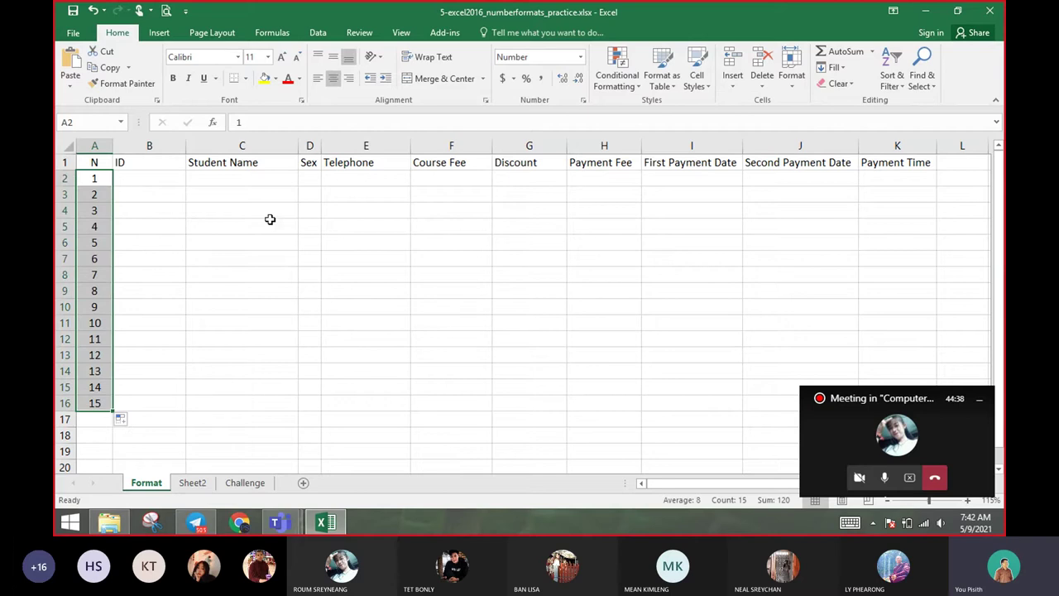
Fill A2:A16 with the series 1 to 15 using Fill Series.
{"action": "left_click", "coordinate": [95, 177]}
{"action": "left_click_drag", "start_coordinate": [113, 184], "coordinate": [116, 407]}
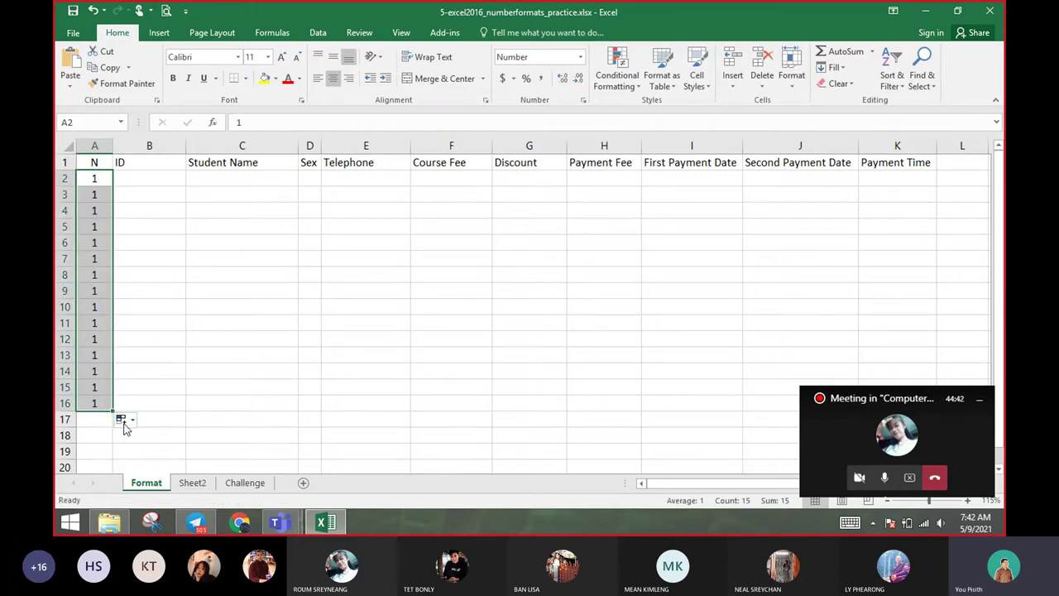
{"action": "left_click", "coordinate": [123, 423]}
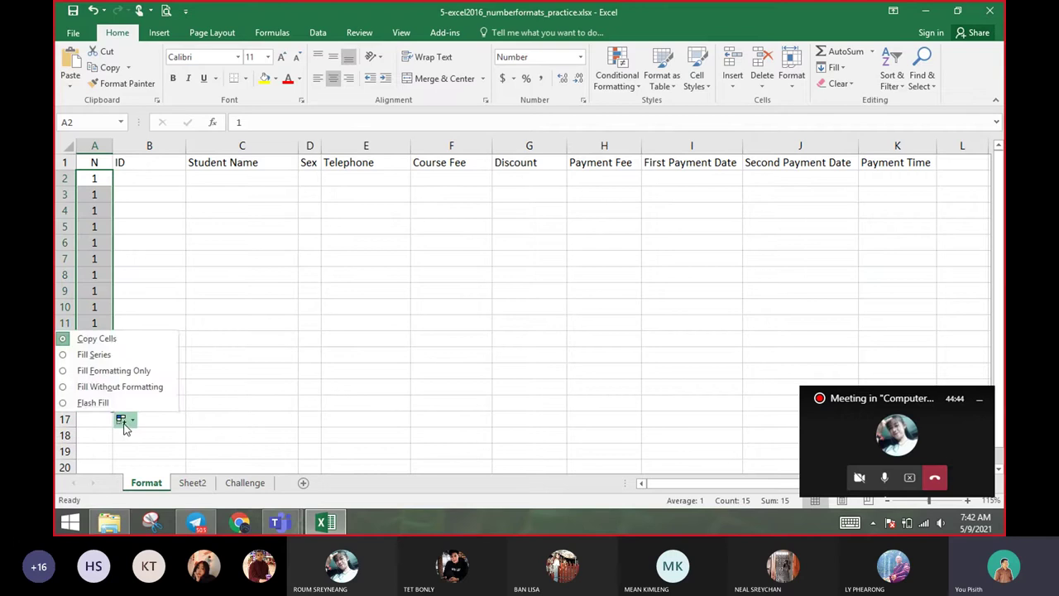
{"action": "left_click", "coordinate": [103, 355]}
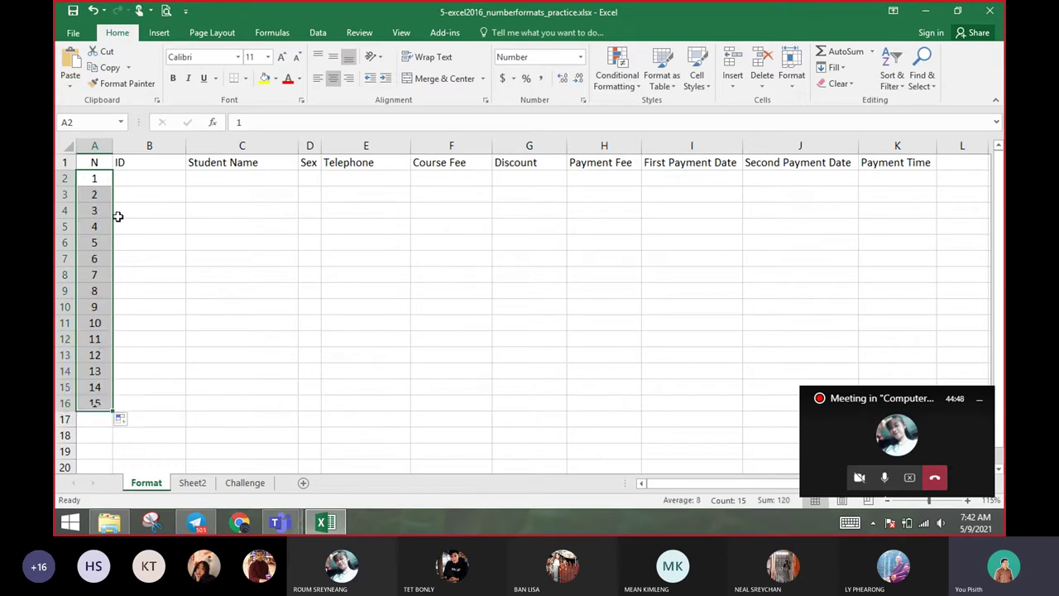
{"action": "left_click", "coordinate": [167, 175]}
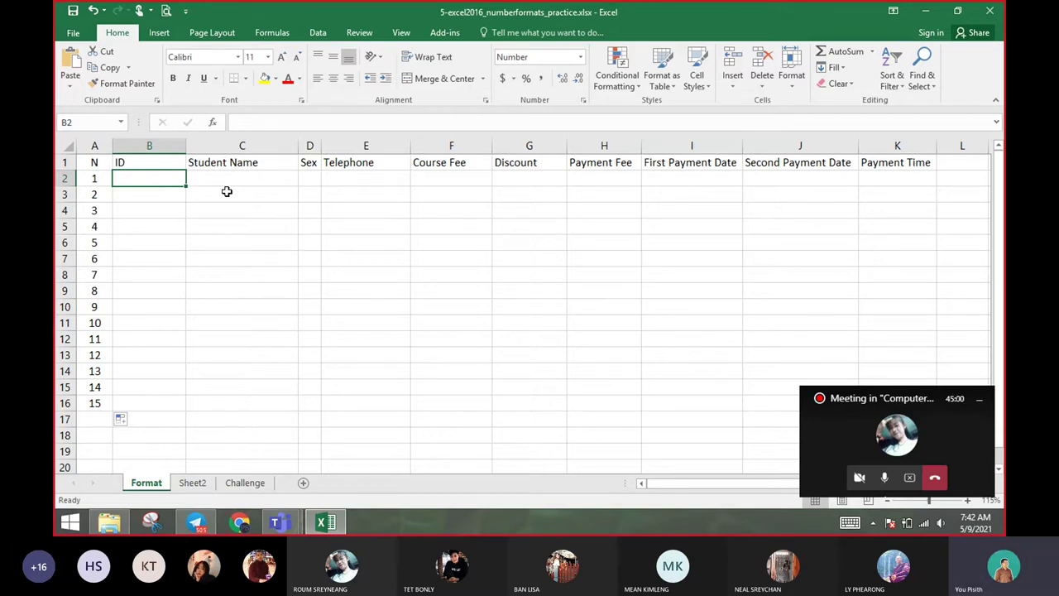
Enter 1 in B2 and set column B to General format.
{"action": "type", "text": "1"}
{"action": "key", "text": "Return"}
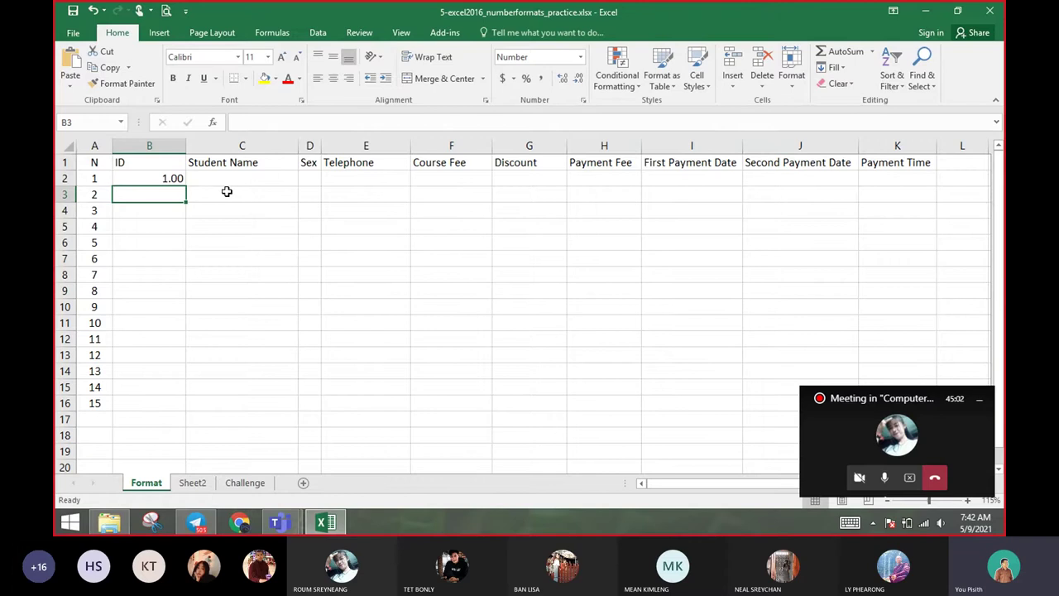
{"action": "left_click", "coordinate": [149, 146]}
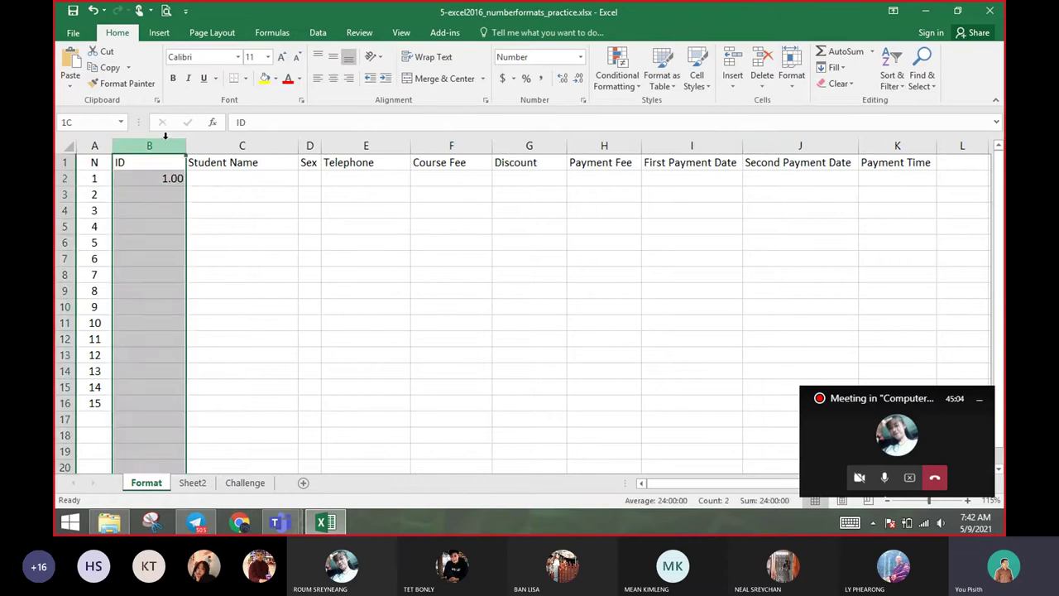
{"action": "left_click", "coordinate": [582, 57]}
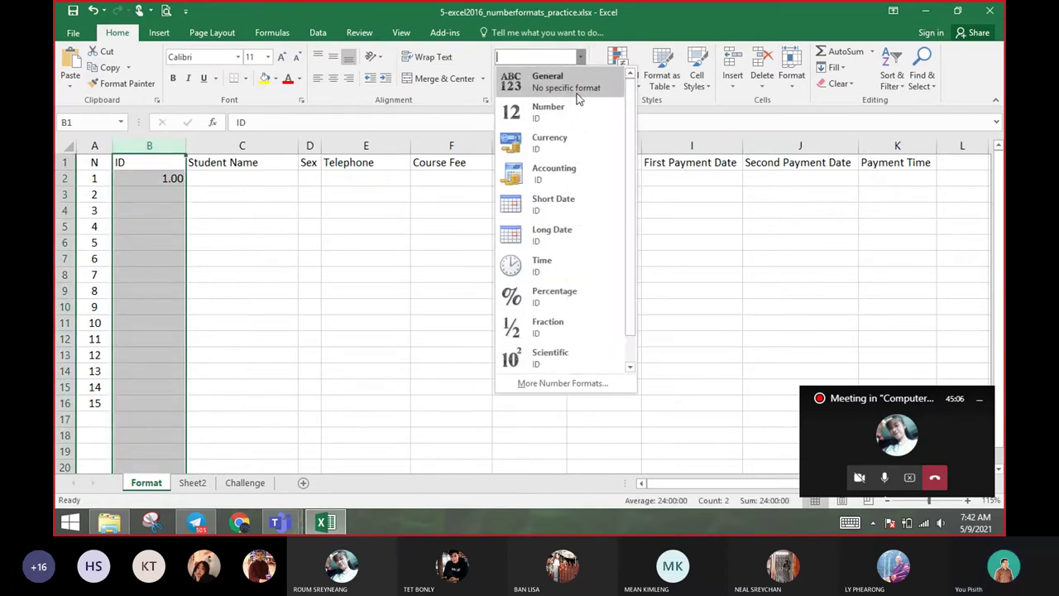
{"action": "left_click", "coordinate": [577, 89]}
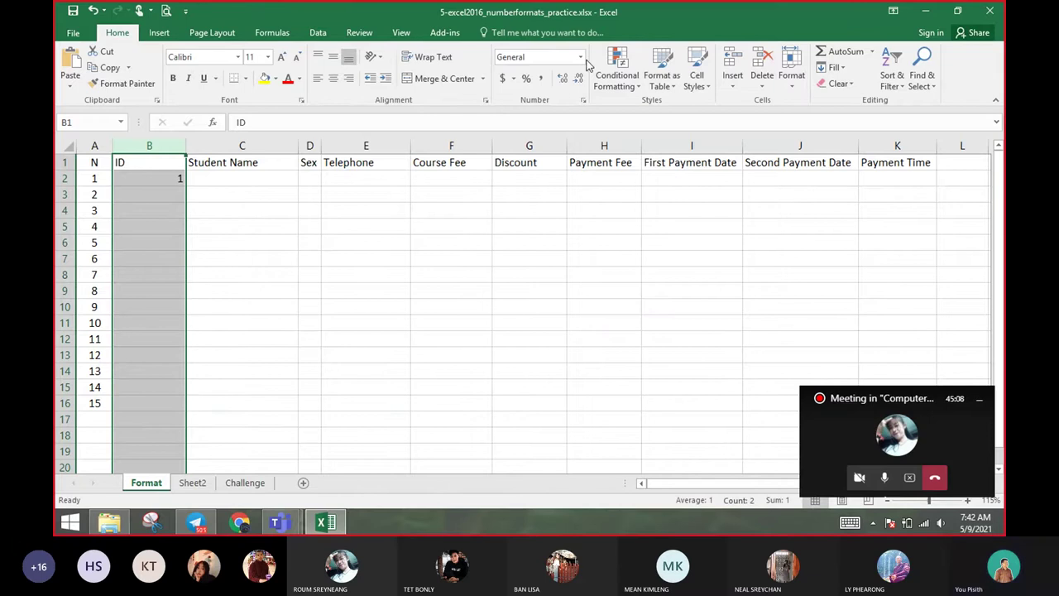
{"action": "left_click", "coordinate": [581, 57]}
{"action": "left_click", "coordinate": [213, 180]}
Fill B2:B16 with IDs 1 to 15 using Fill Series.
{"action": "left_click", "coordinate": [170, 177]}
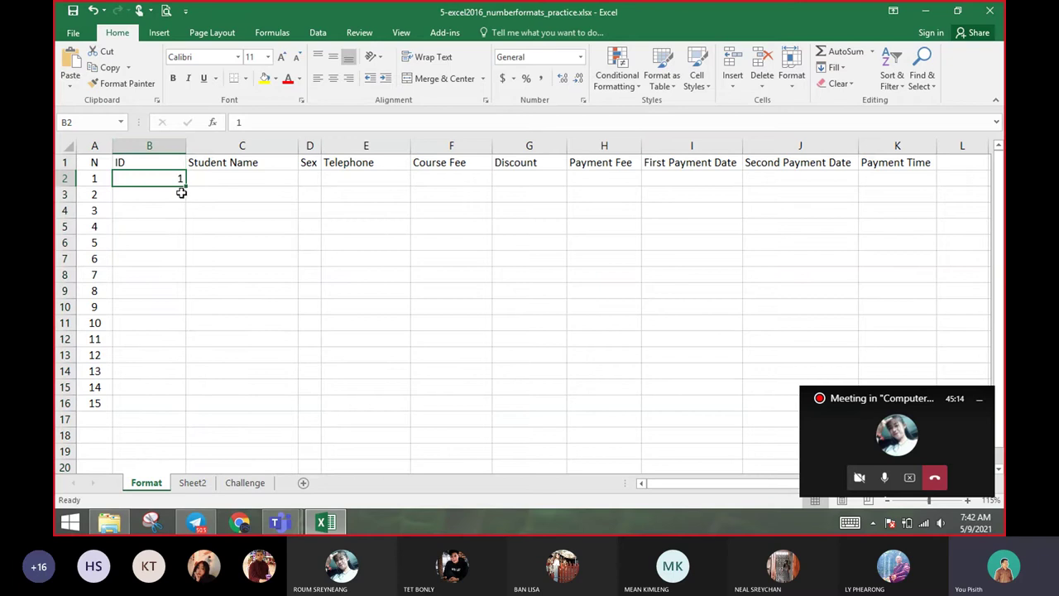
{"action": "left_click_drag", "start_coordinate": [187, 186], "coordinate": [187, 409]}
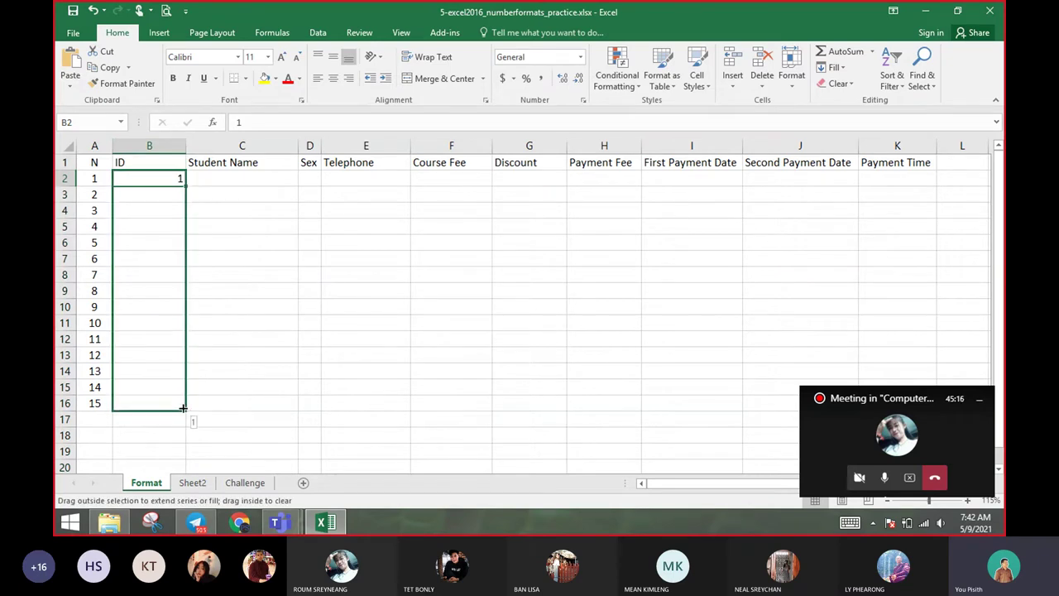
{"action": "left_click", "coordinate": [196, 421]}
{"action": "left_click", "coordinate": [182, 357]}
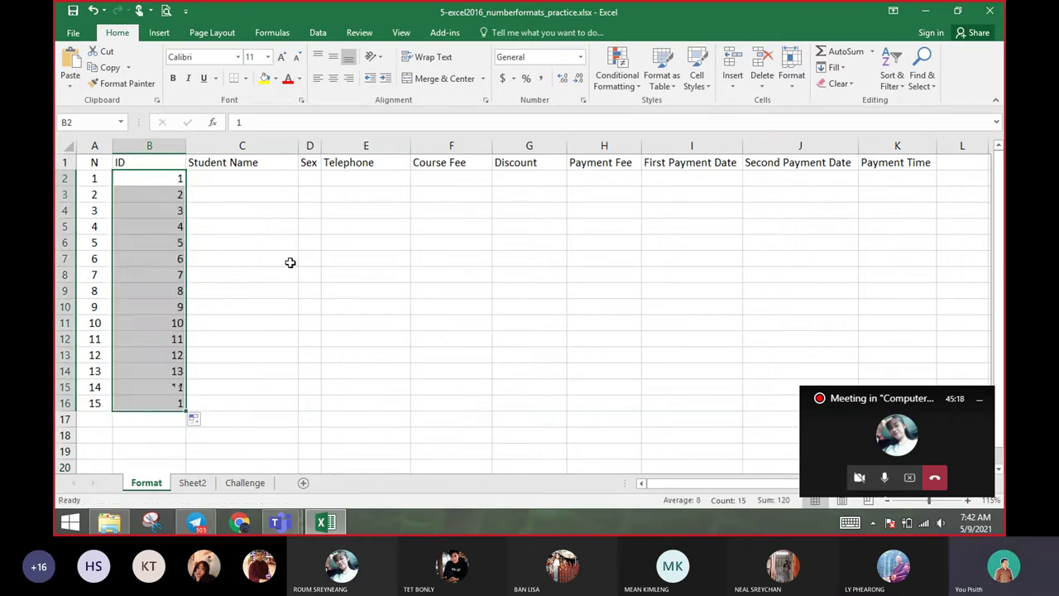
{"action": "left_click", "coordinate": [290, 262]}
{"action": "left_click", "coordinate": [260, 178]}
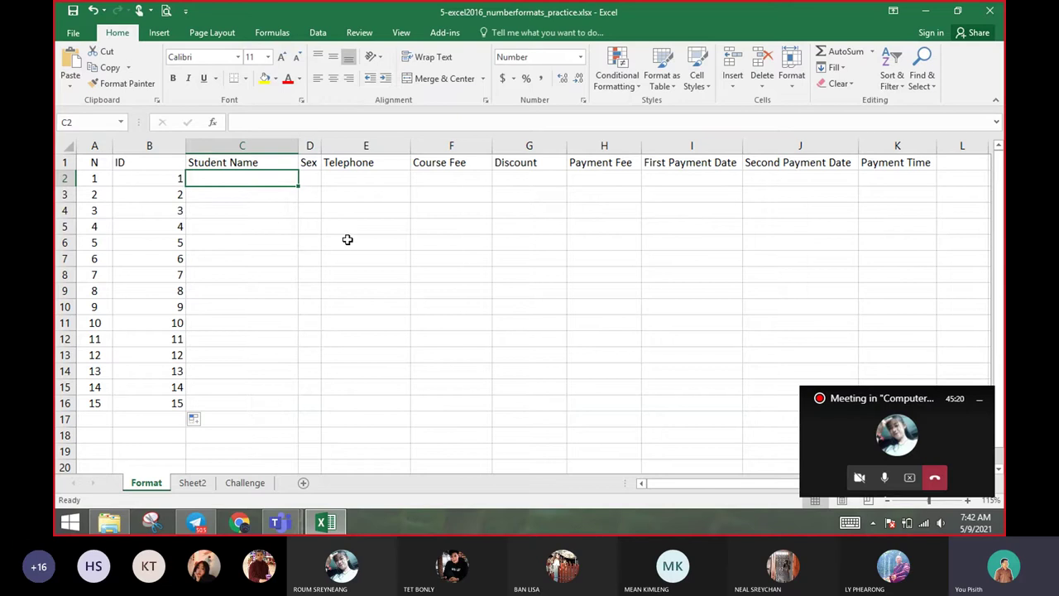
Enter student names ABC, A and B in C2:C4.
{"action": "type", "text": "ABC"}
{"action": "key", "text": "Return"}
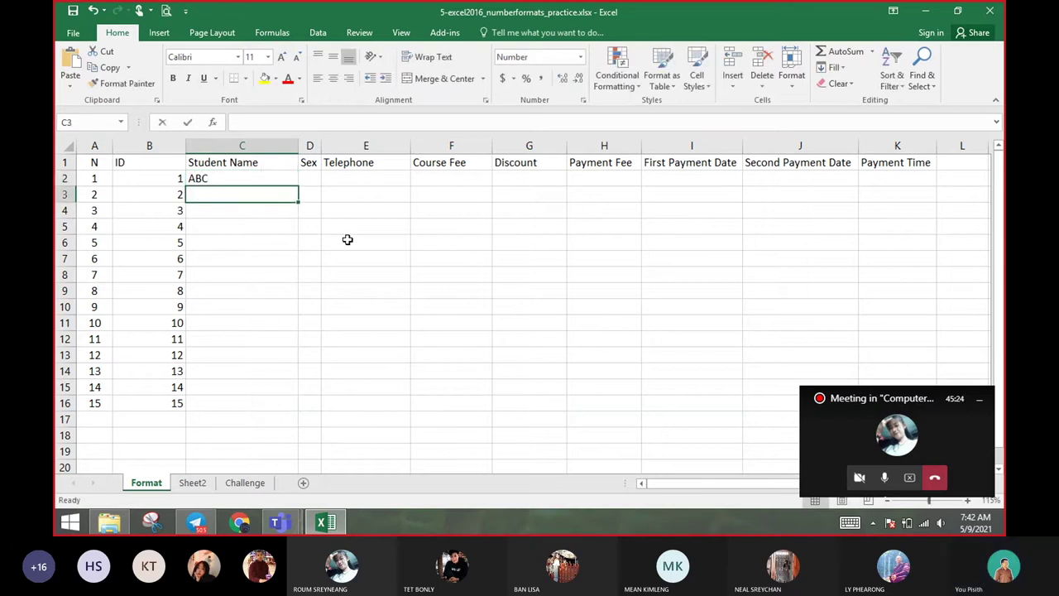
{"action": "type", "text": "ABC"}
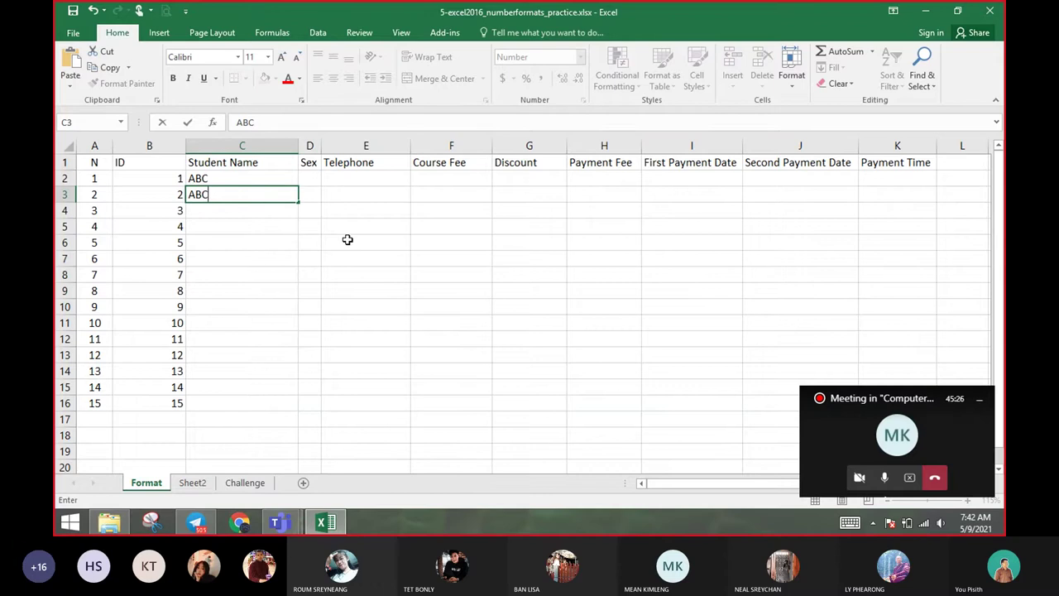
{"action": "key", "text": "BackSpace"}
{"action": "key", "text": "BackSpace"}
{"action": "type", "text": "A"}
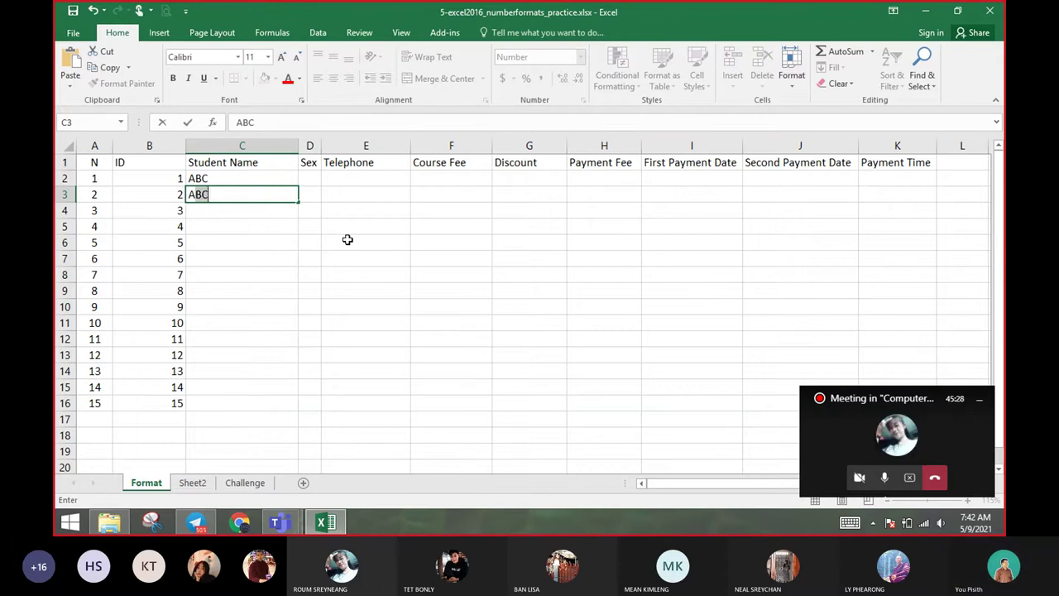
{"action": "key", "text": "Up"}
{"action": "key", "text": "Down"}
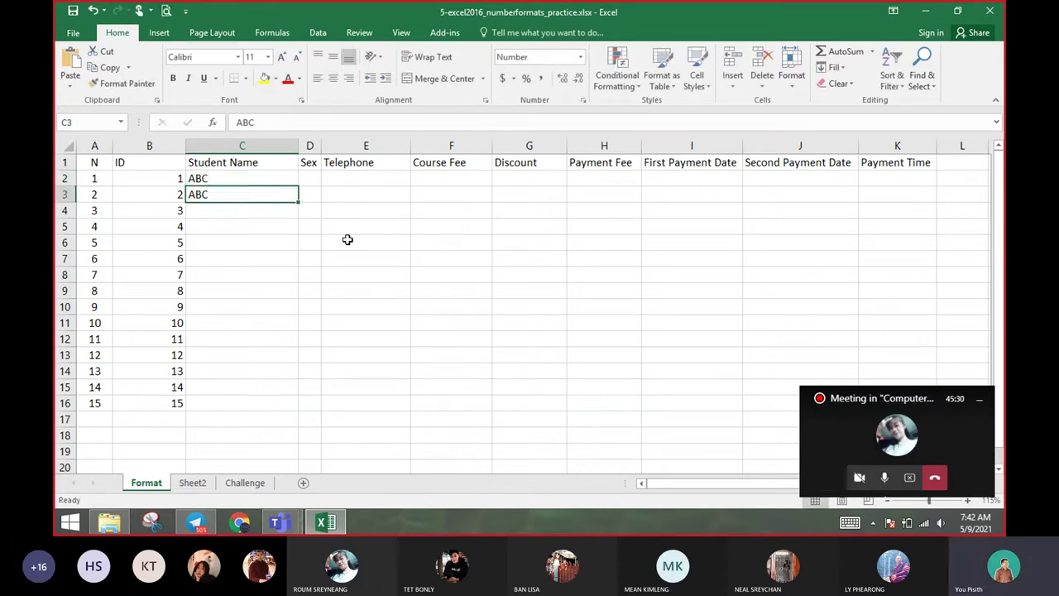
{"action": "key", "text": "Down"}
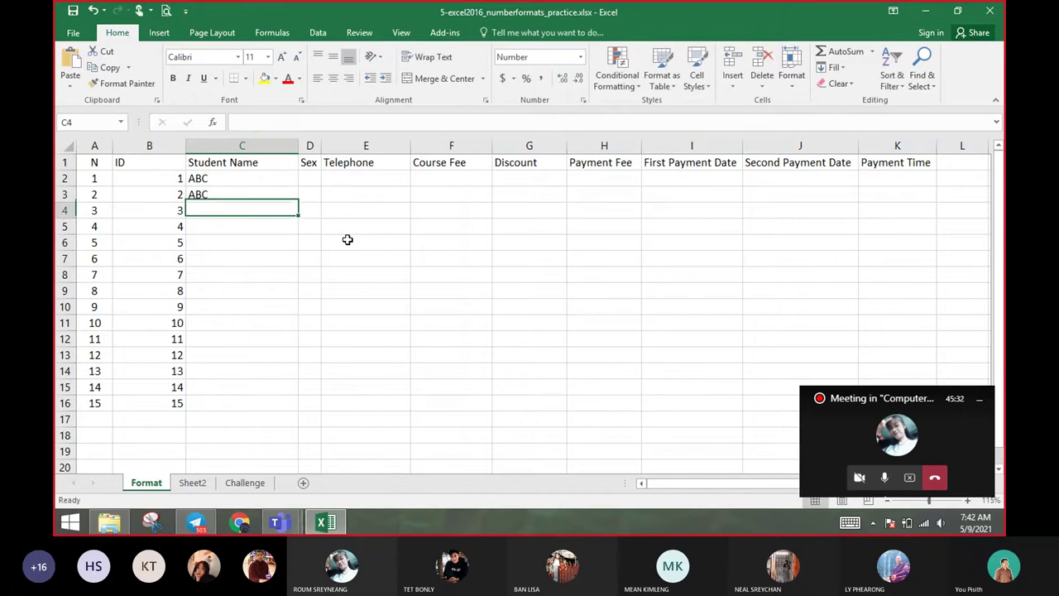
{"action": "key", "text": "Up"}
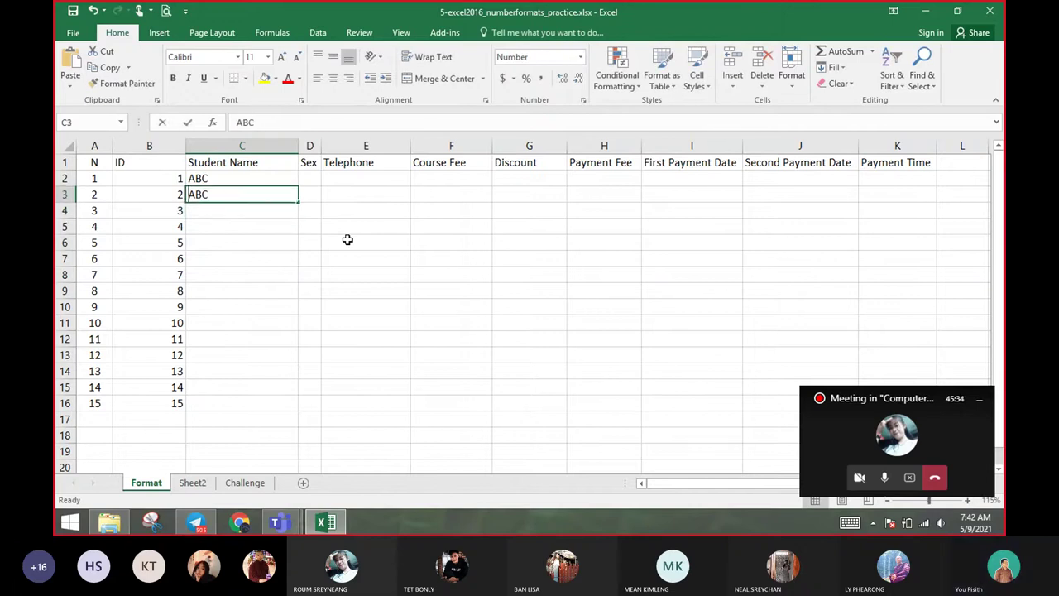
{"action": "key", "text": "BackSpace"}
{"action": "key", "text": "Return"}
{"action": "type", "text": "B"}
{"action": "key", "text": "Return"}
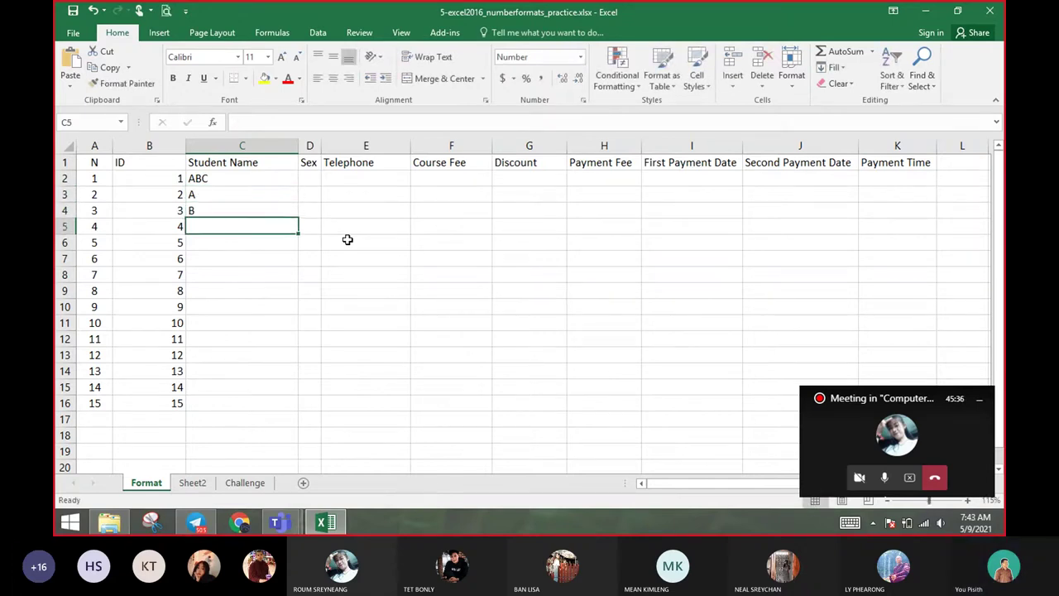
Enter names C, D, DD, DDD and DDDD in the following Student Name rows.
{"action": "type", "text": "C"}
{"action": "key", "text": "Return"}
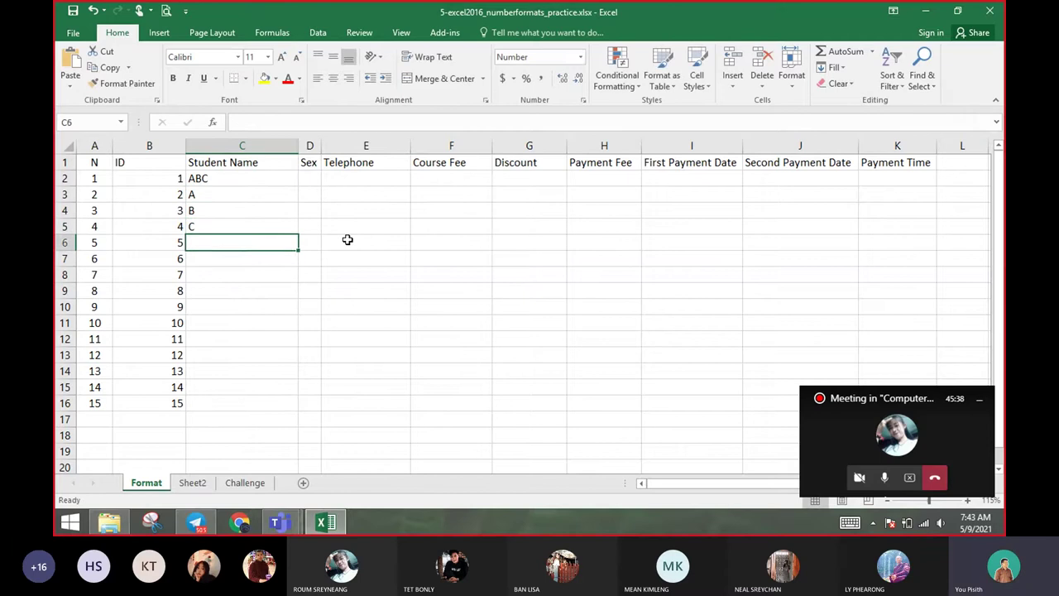
{"action": "type", "text": "D"}
{"action": "key", "text": "Return"}
{"action": "type", "text": "D"}
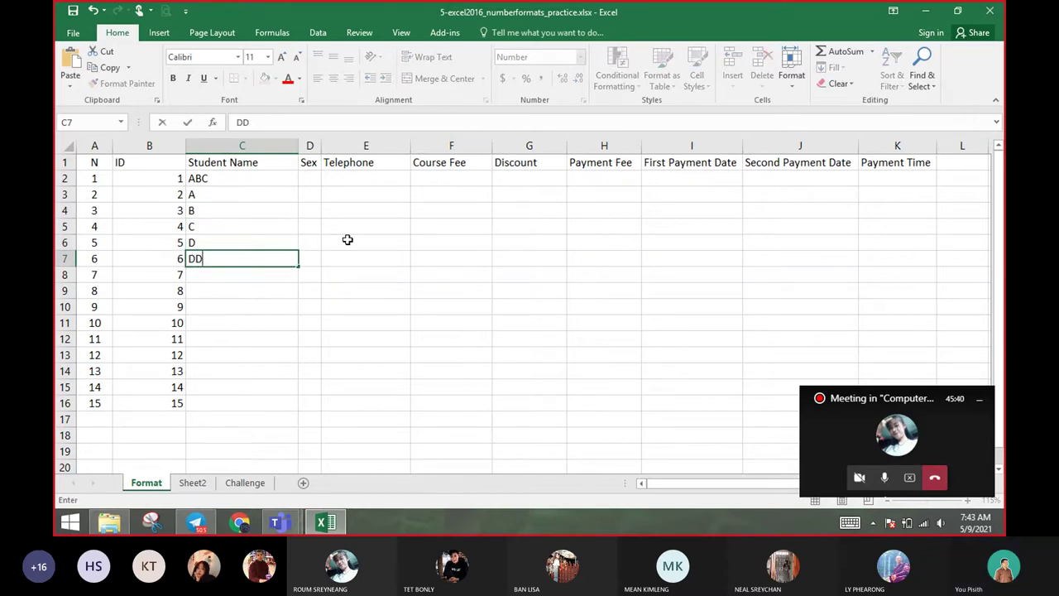
{"action": "key", "text": "Return"}
{"action": "type", "text": "DDD"}
{"action": "key", "text": "Return"}
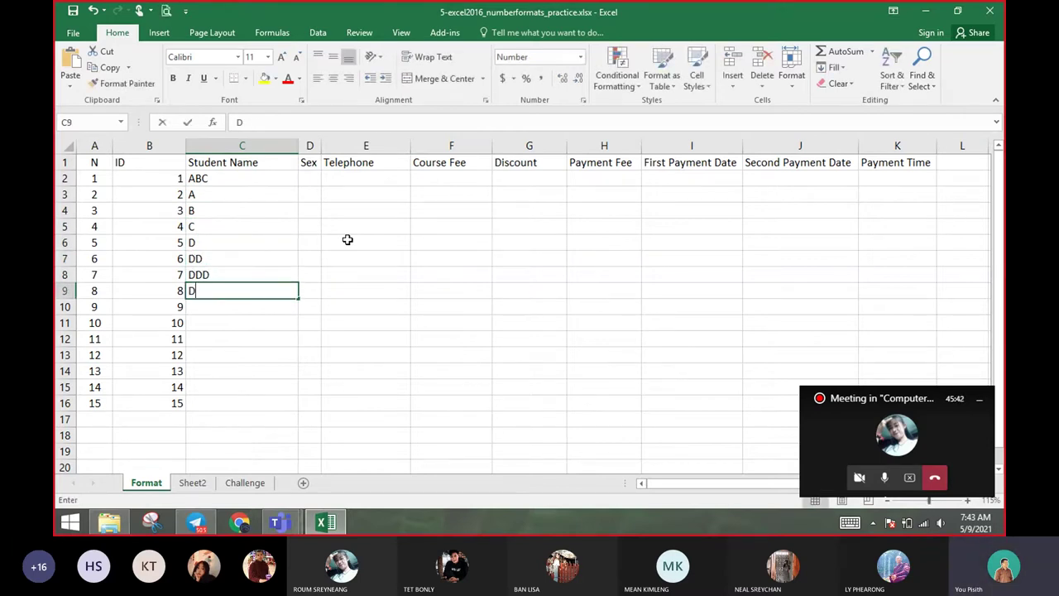
{"action": "type", "text": "DDDD"}
{"action": "key", "text": "Return"}
{"action": "type", "text": "DDDD"}
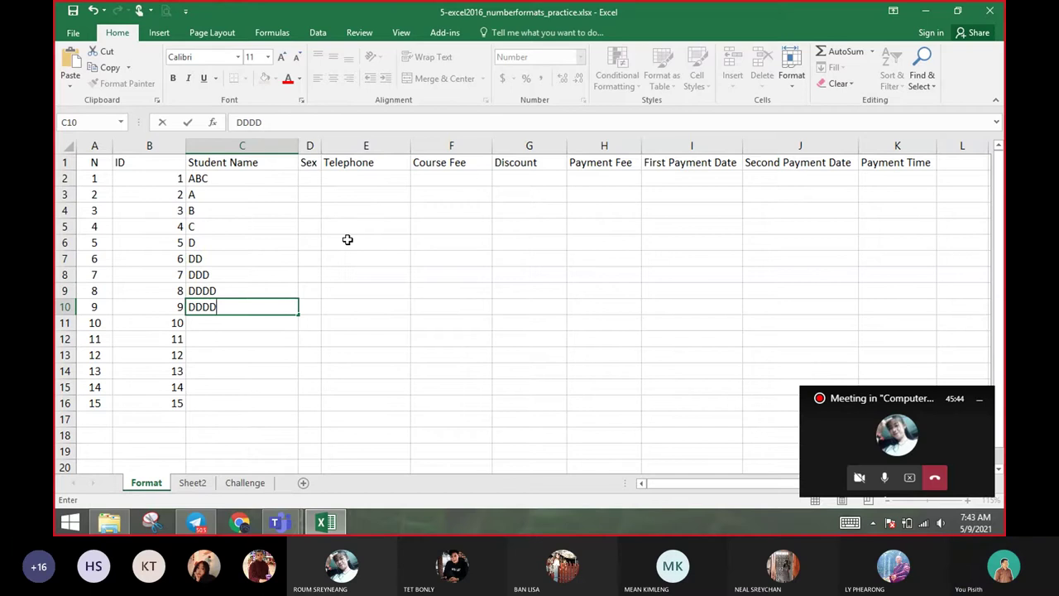
{"action": "key", "text": "Return"}
Extend the alternating C and D names down to row 16.
{"action": "left_click", "coordinate": [286, 306]}
{"action": "left_click_drag", "start_coordinate": [299, 314], "coordinate": [299, 298]}
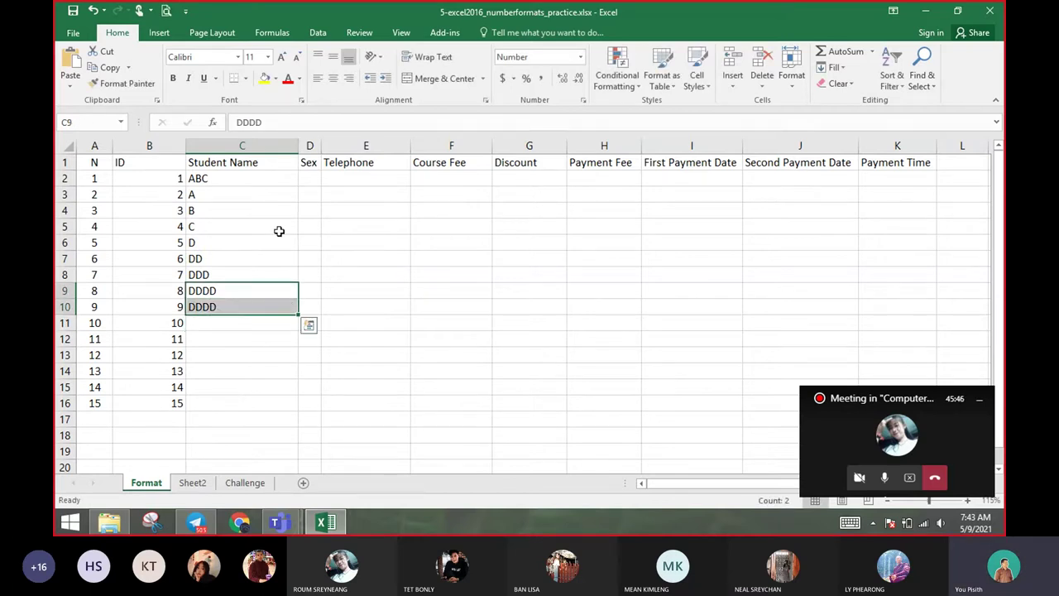
{"action": "left_click_drag", "start_coordinate": [279, 228], "coordinate": [294, 410]}
{"action": "left_click", "coordinate": [299, 253]}
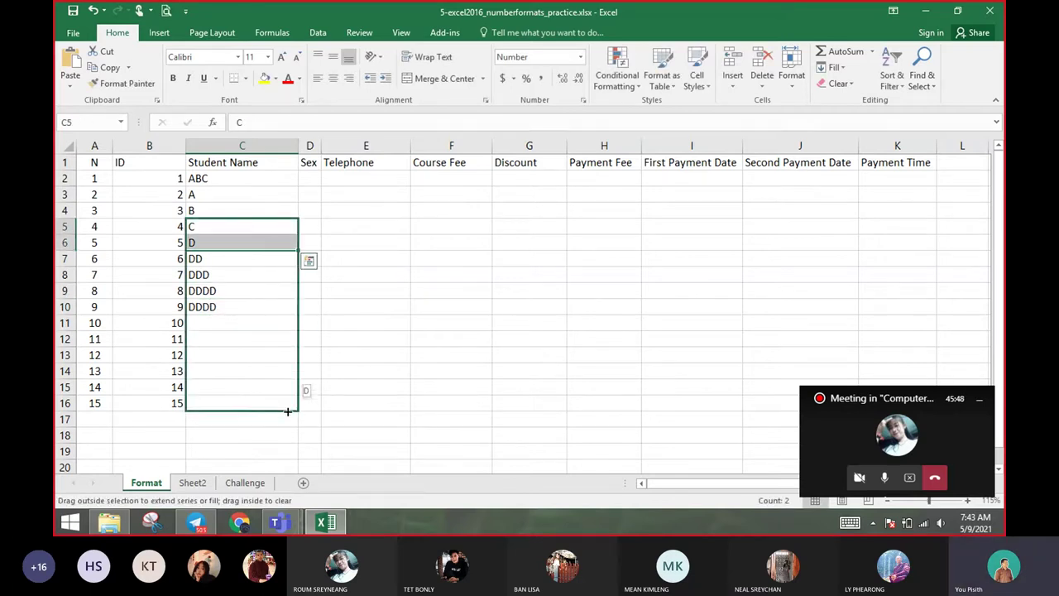
{"action": "left_click", "coordinate": [353, 342]}
Widen the Sex column to fit its entries.
{"action": "left_click", "coordinate": [327, 181]}
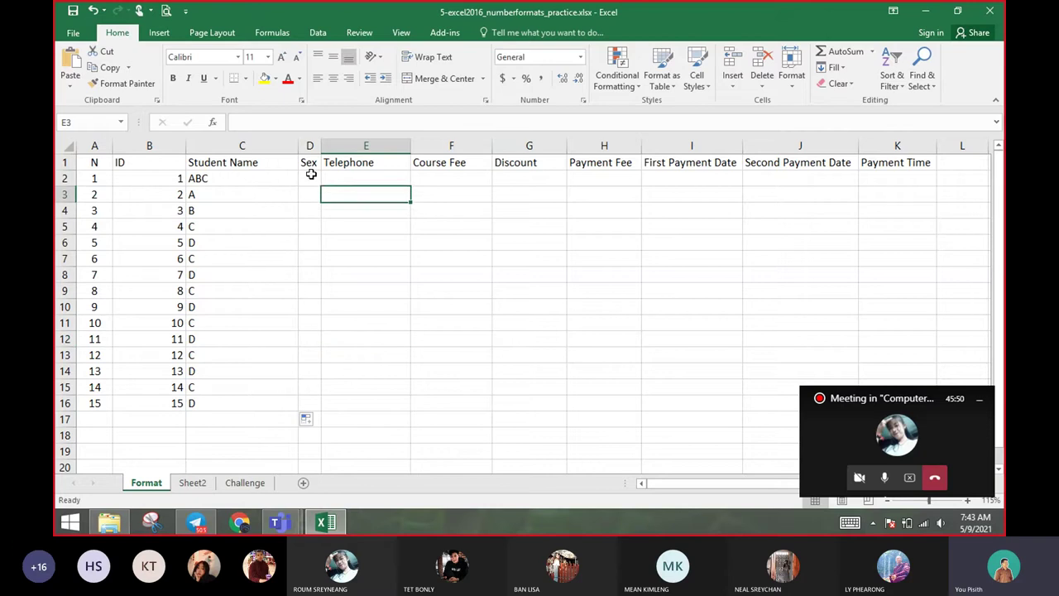
{"action": "left_click", "coordinate": [310, 177]}
{"action": "left_click_drag", "start_coordinate": [326, 144], "coordinate": [357, 144]}
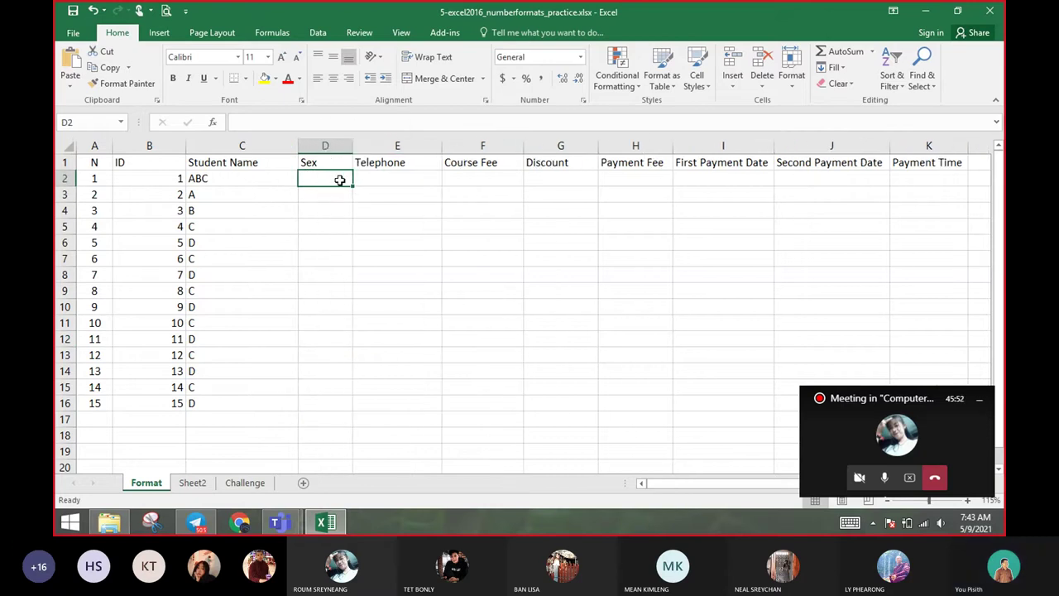
Enter Female, Male and Female as the sex of the first three students in D2:D4.
{"action": "type", "text": "Female"}
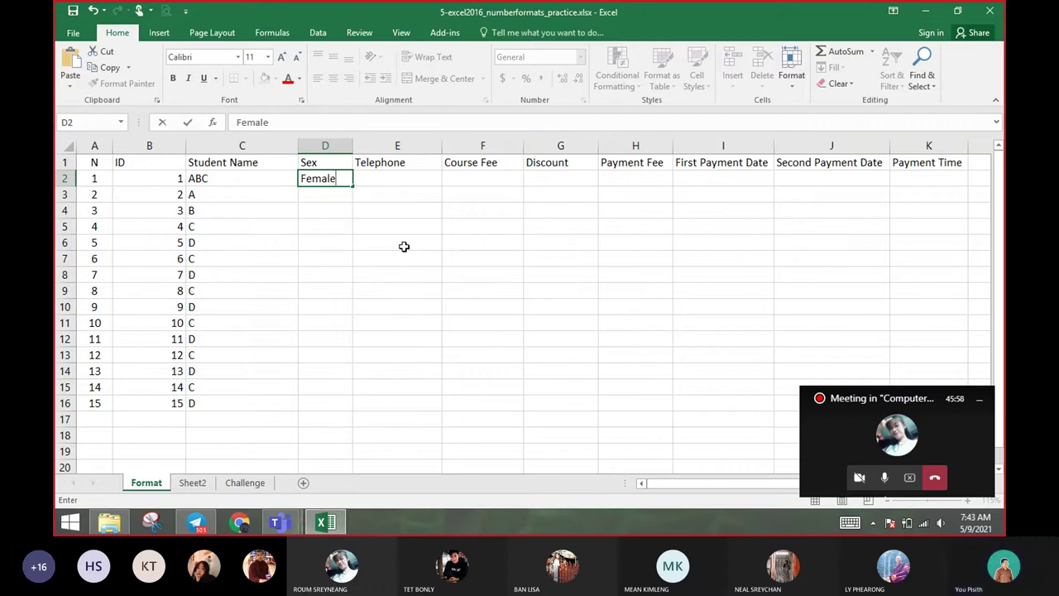
{"action": "key", "text": "Return"}
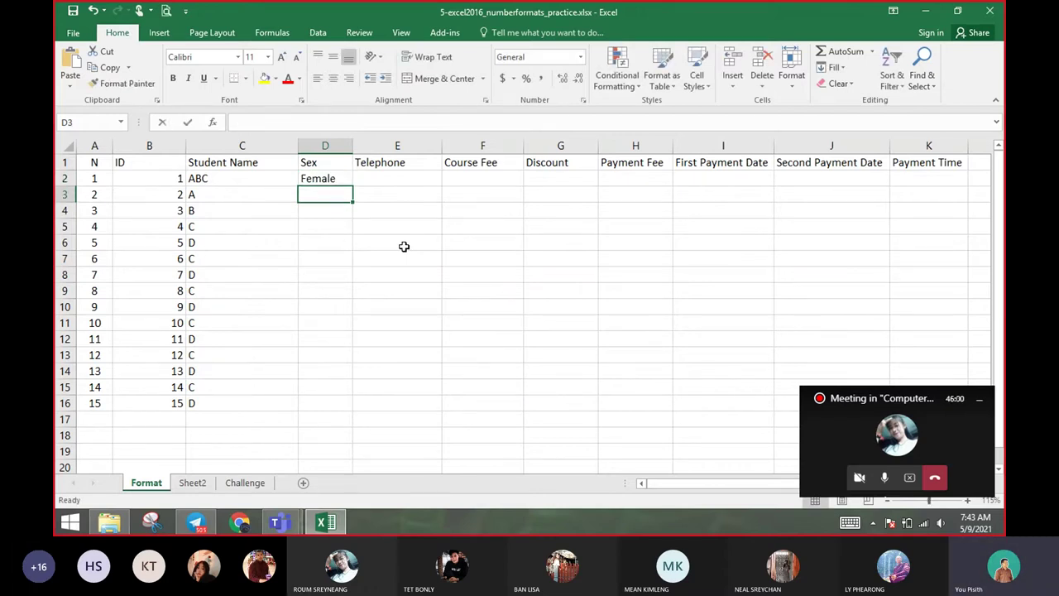
{"action": "type", "text": "Male"}
{"action": "key", "text": "Return"}
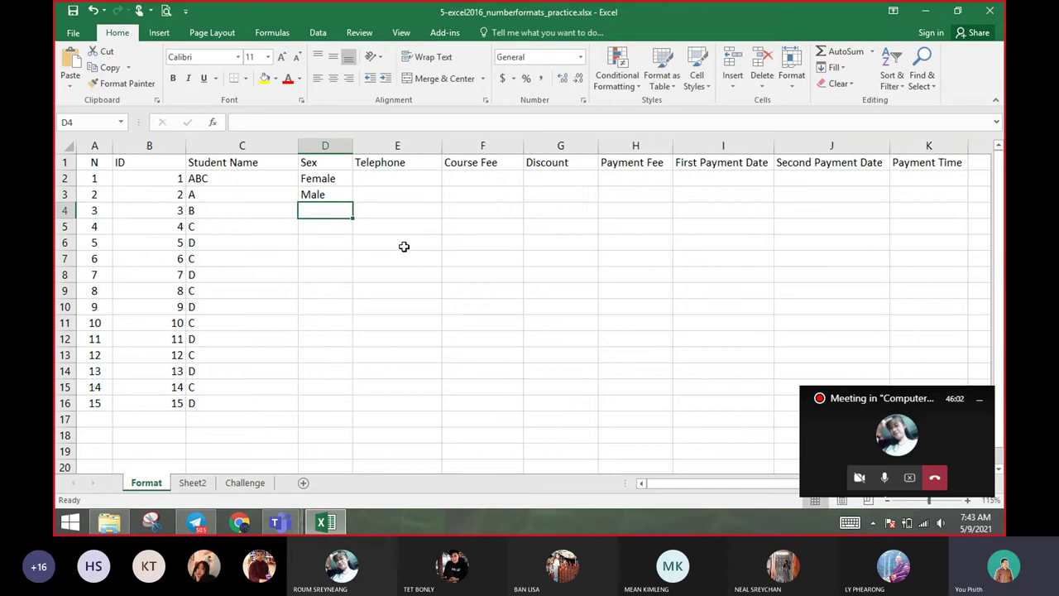
{"action": "type", "text": "Female"}
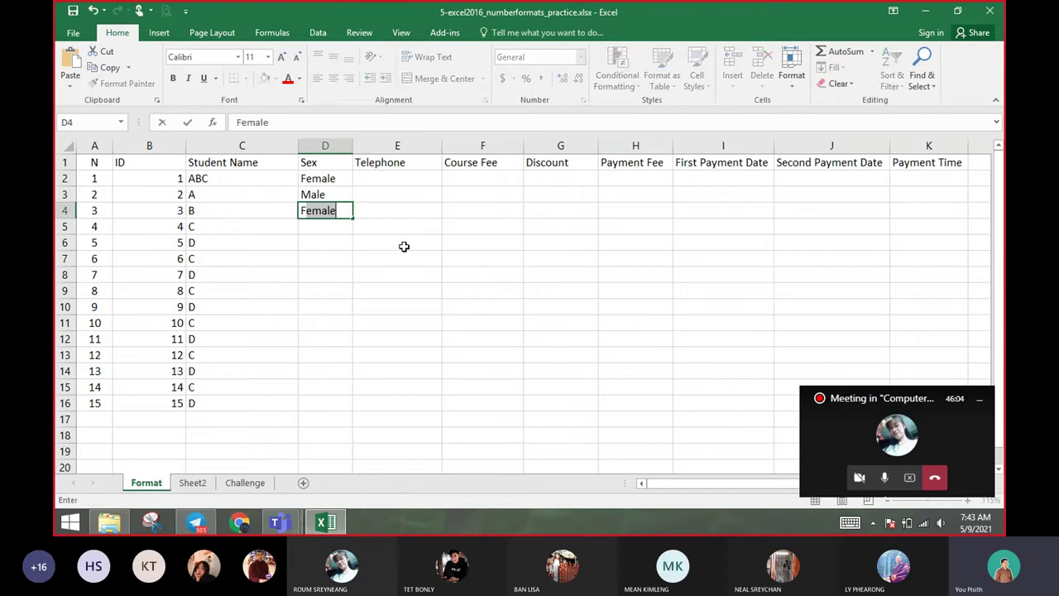
{"action": "key", "text": "BackSpace"}
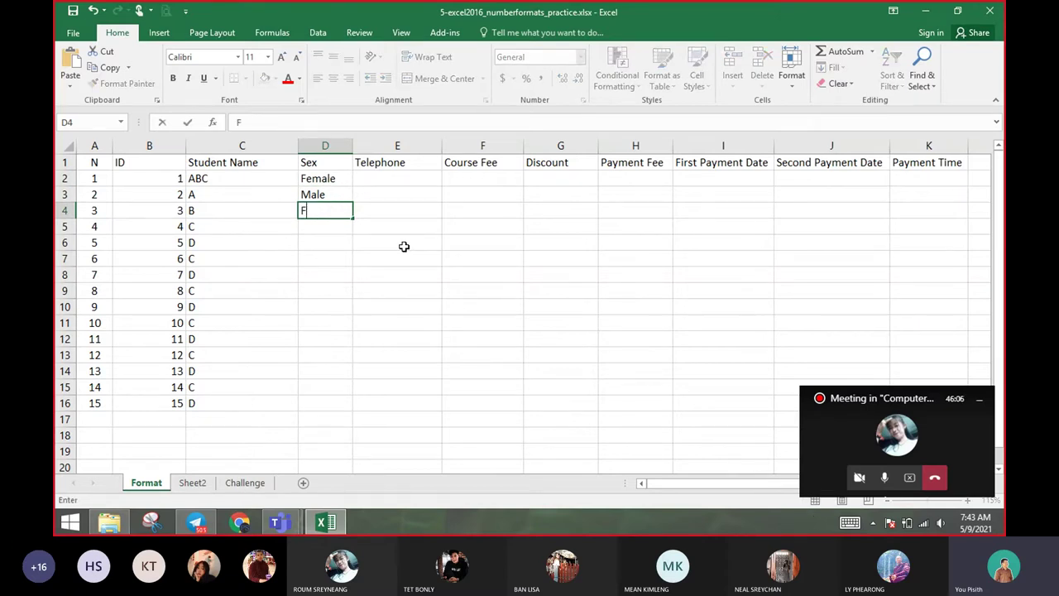
{"action": "type", "text": "female"}
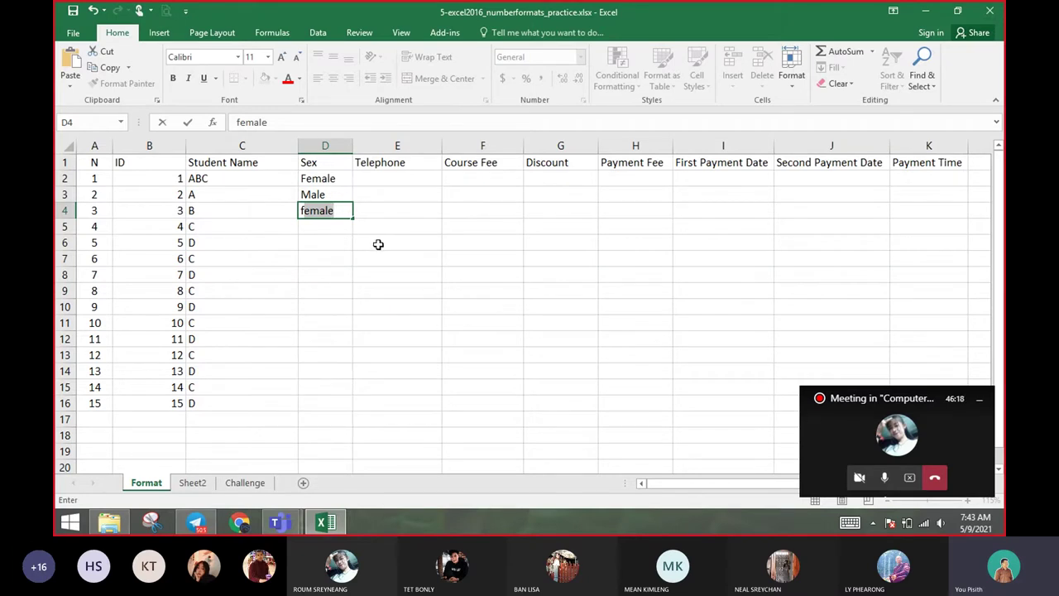
{"action": "key", "text": "Tab"}
Enter Female and Male for the fourth and fifth students in D5:D6.
{"action": "left_click", "coordinate": [343, 211]}
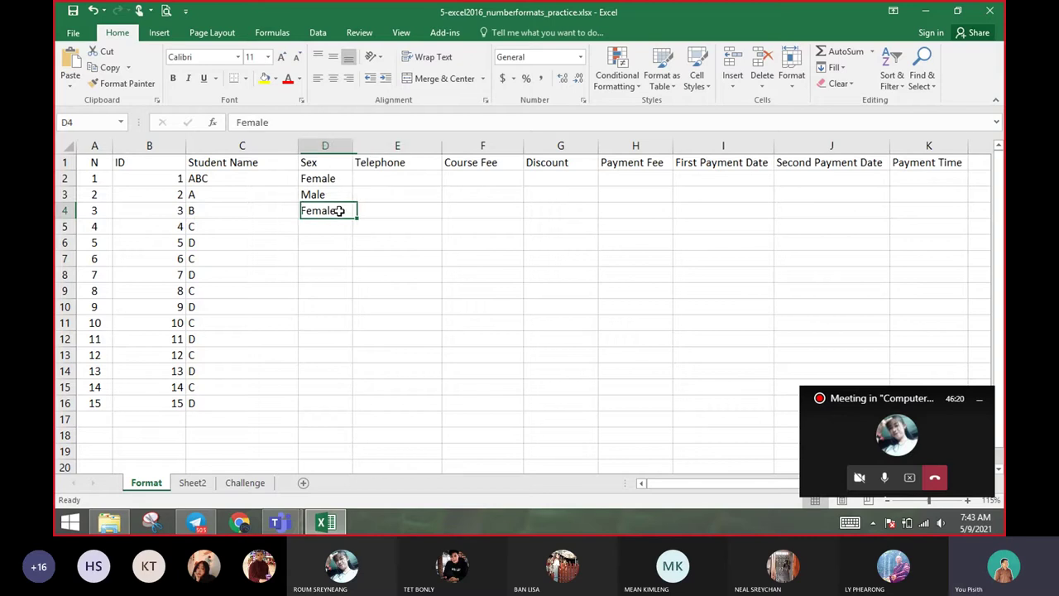
{"action": "key", "text": "Down"}
{"action": "type", "text": "f"}
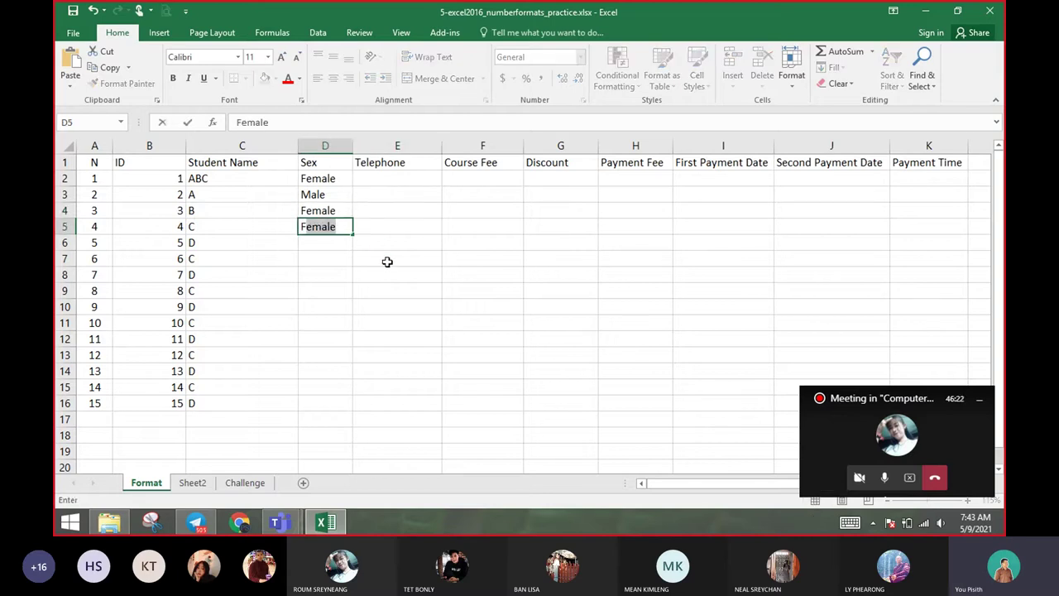
{"action": "key", "text": "Return"}
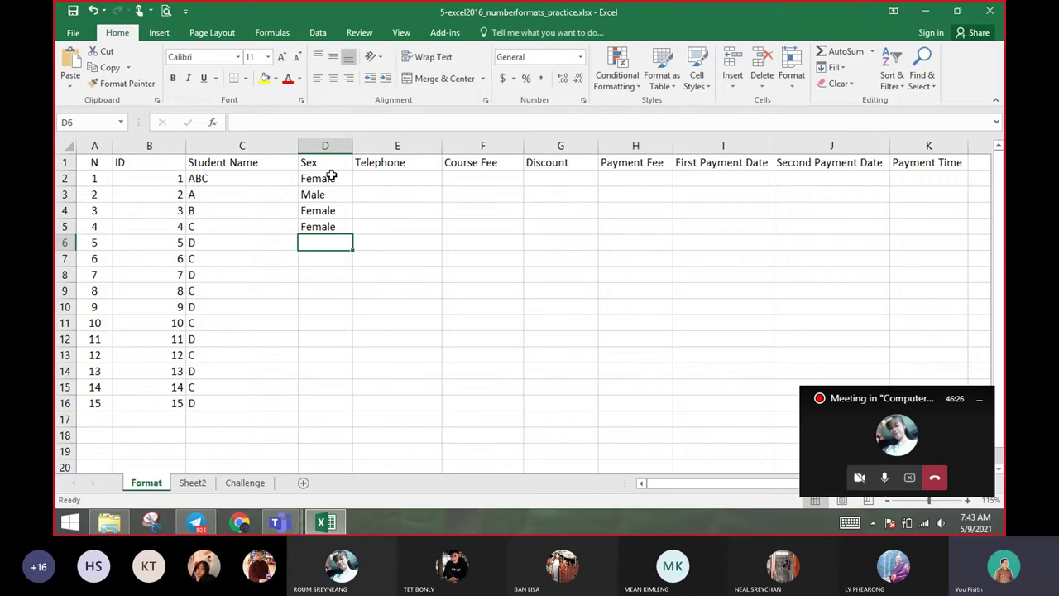
{"action": "left_click_drag", "start_coordinate": [332, 175], "coordinate": [335, 238]}
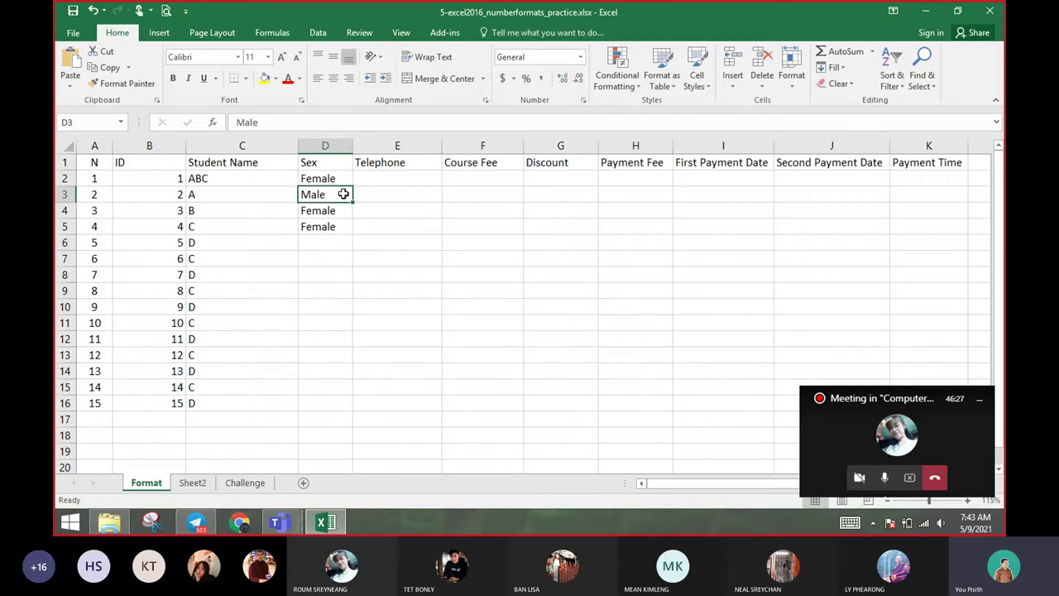
{"action": "left_click", "coordinate": [335, 238]}
{"action": "type", "text": "m"}
{"action": "key", "text": "BackSpace"}
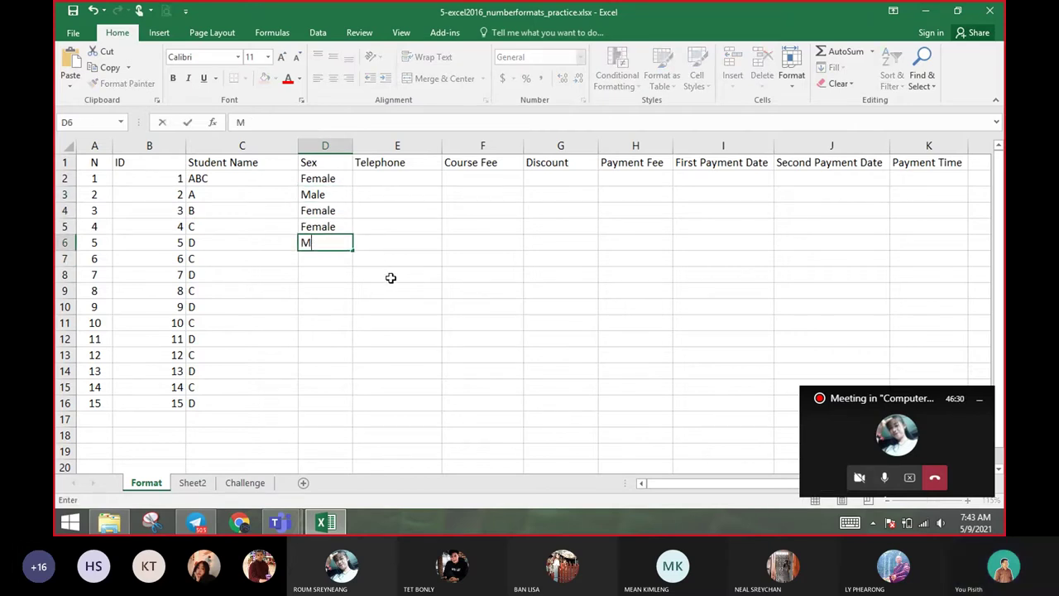
{"action": "key", "text": "BackSpace"}
{"action": "type", "text": "male"}
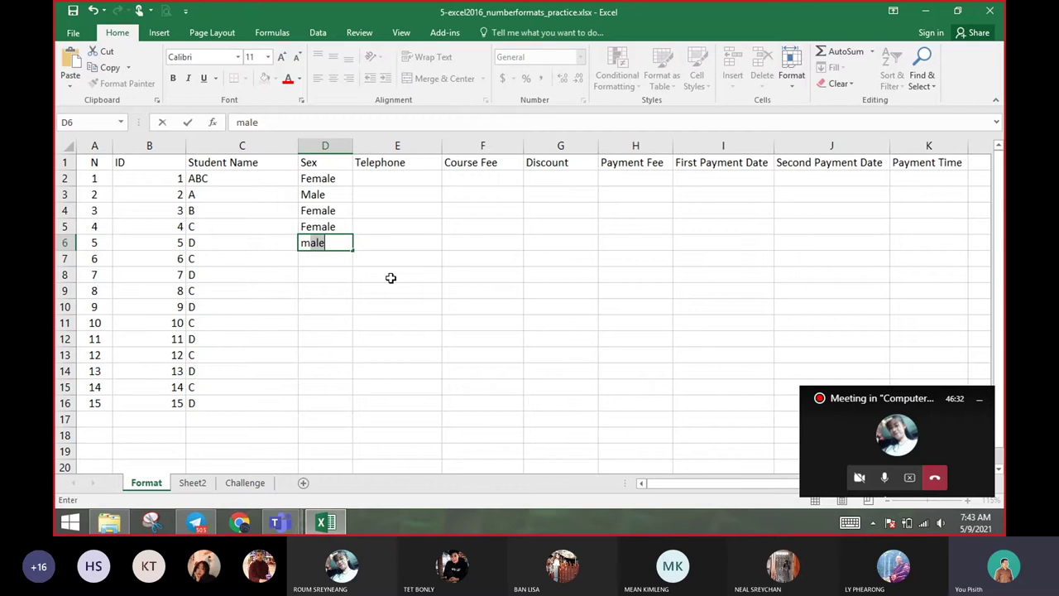
{"action": "key", "text": "Return"}
Fill the Female/Male pair from D5:D6 down through row 16.
{"action": "left_click", "coordinate": [336, 244]}
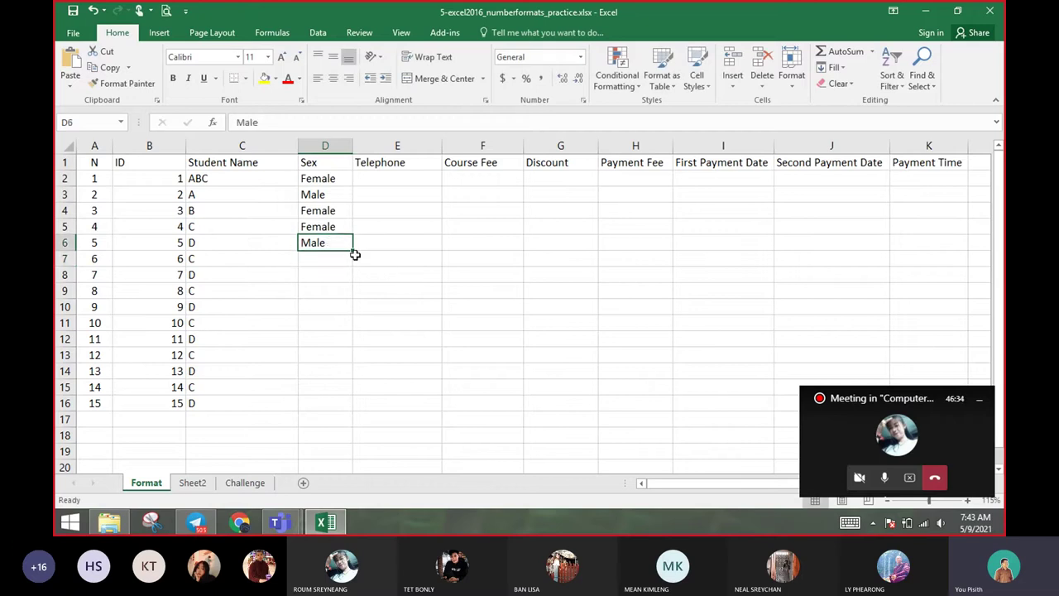
{"action": "left_click", "coordinate": [338, 211]}
{"action": "left_click_drag", "start_coordinate": [336, 224], "coordinate": [353, 410]}
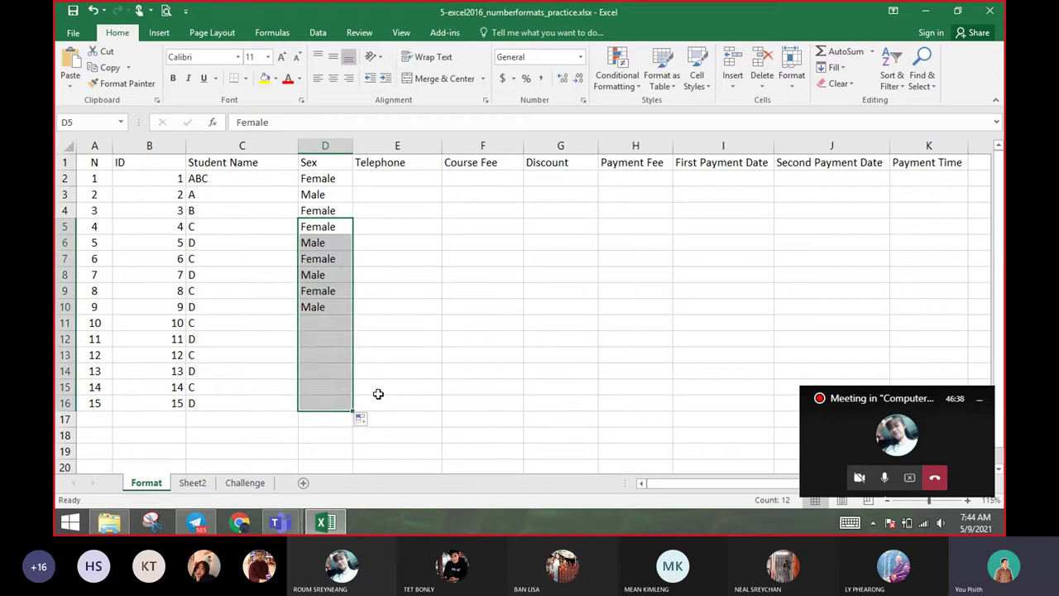
{"action": "left_click", "coordinate": [413, 304]}
{"action": "left_click", "coordinate": [403, 177]}
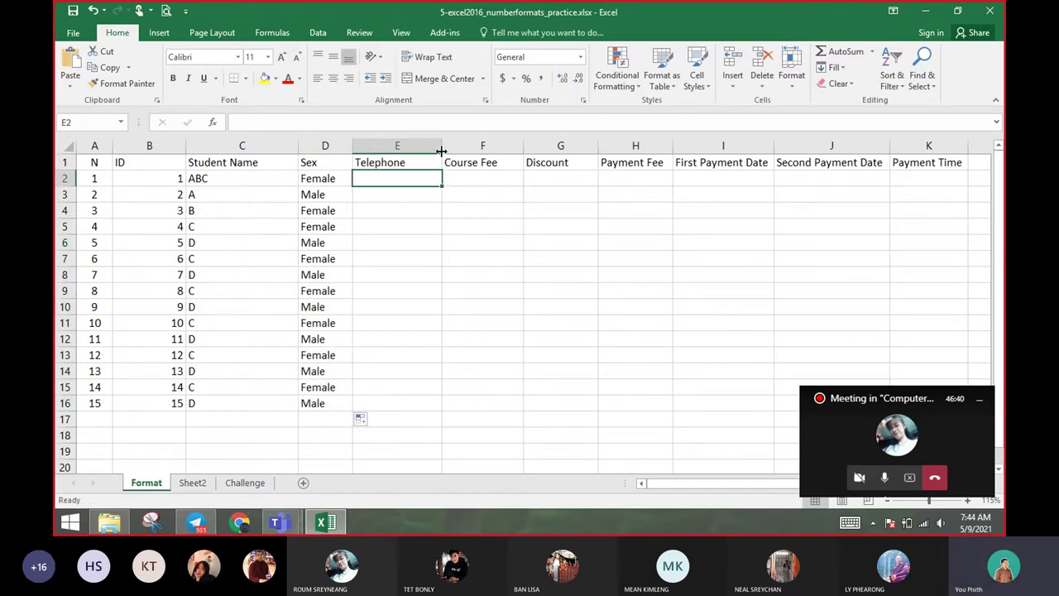
Widen the Telephone column and apply Text format to the Student Name column.
{"action": "left_click_drag", "start_coordinate": [442, 146], "coordinate": [460, 147]}
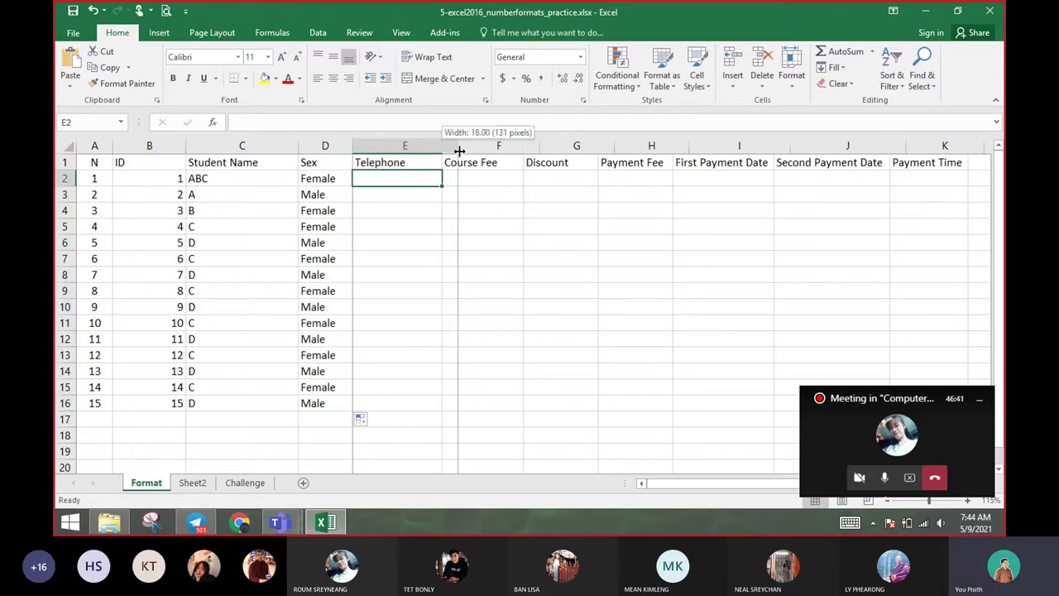
{"action": "left_click", "coordinate": [328, 146]}
{"action": "left_click", "coordinate": [251, 146]}
{"action": "left_click", "coordinate": [224, 245]}
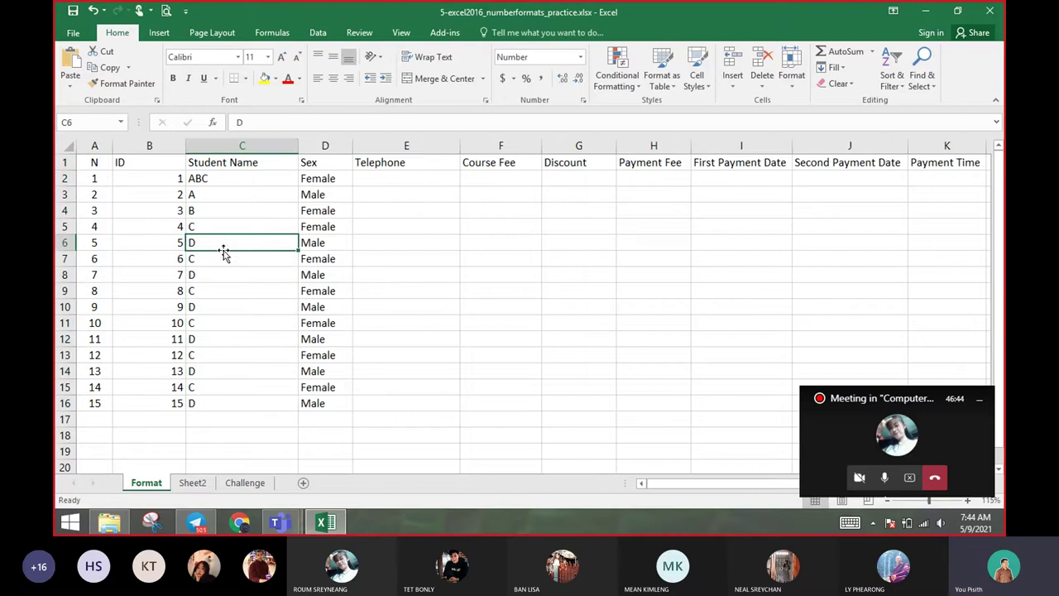
{"action": "left_click", "coordinate": [255, 146]}
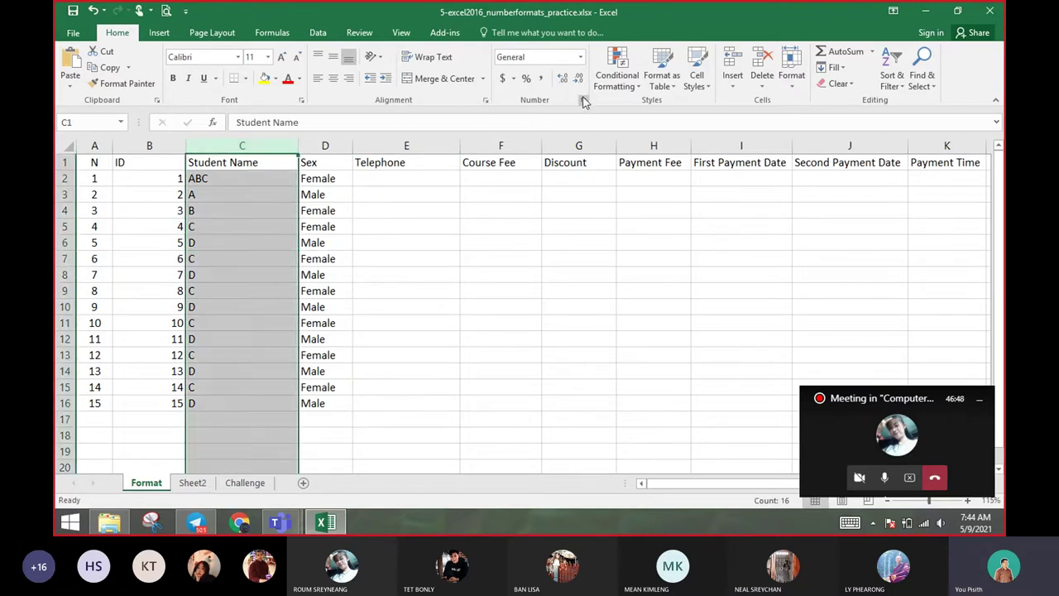
{"action": "left_click", "coordinate": [580, 56]}
{"action": "scroll", "coordinate": [588, 356], "scroll_direction": "down", "scroll_amount": 1}
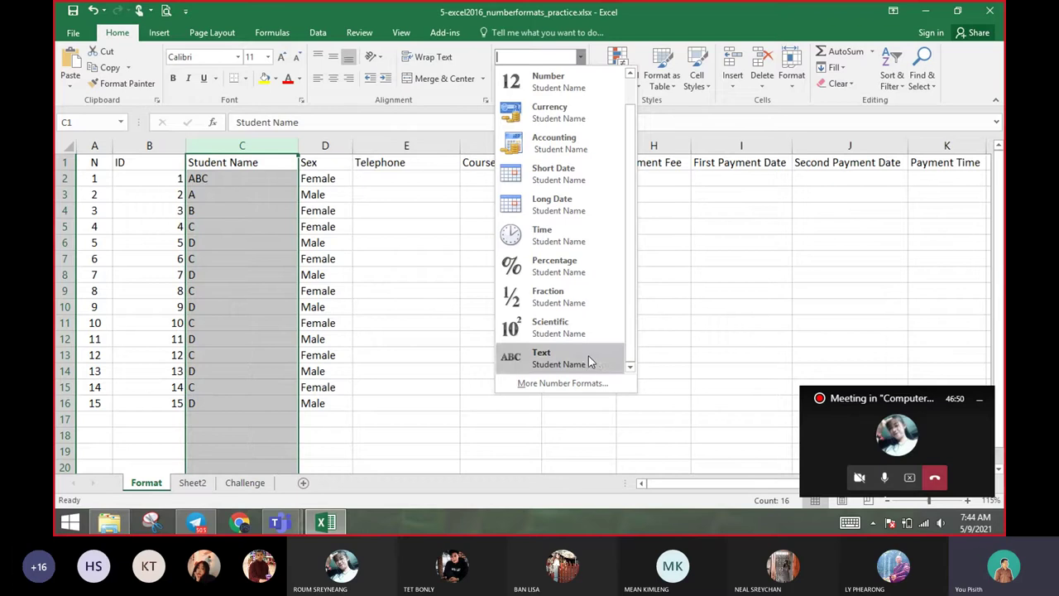
{"action": "left_click", "coordinate": [589, 356]}
Enter the first student's telephone number in E2, then re-add its dropped leading zero.
{"action": "left_click", "coordinate": [415, 190]}
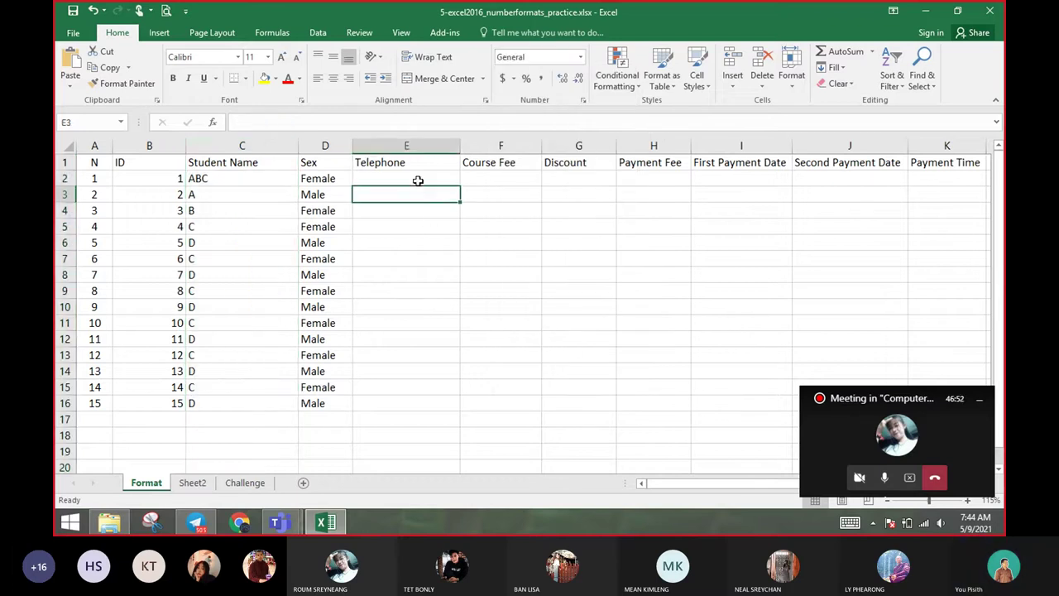
{"action": "left_click", "coordinate": [418, 180]}
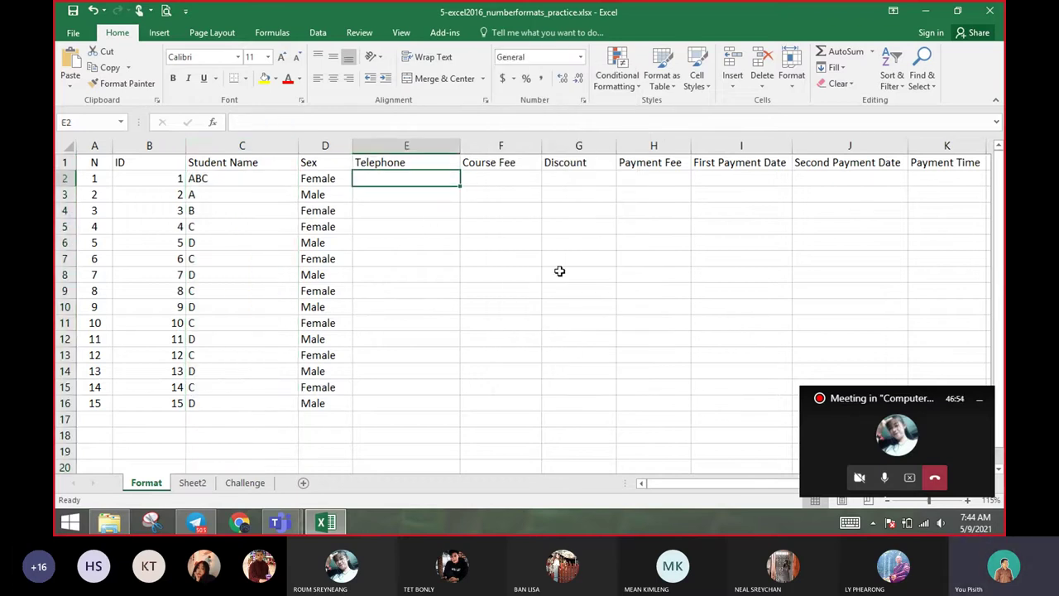
{"action": "type", "text": "09222"}
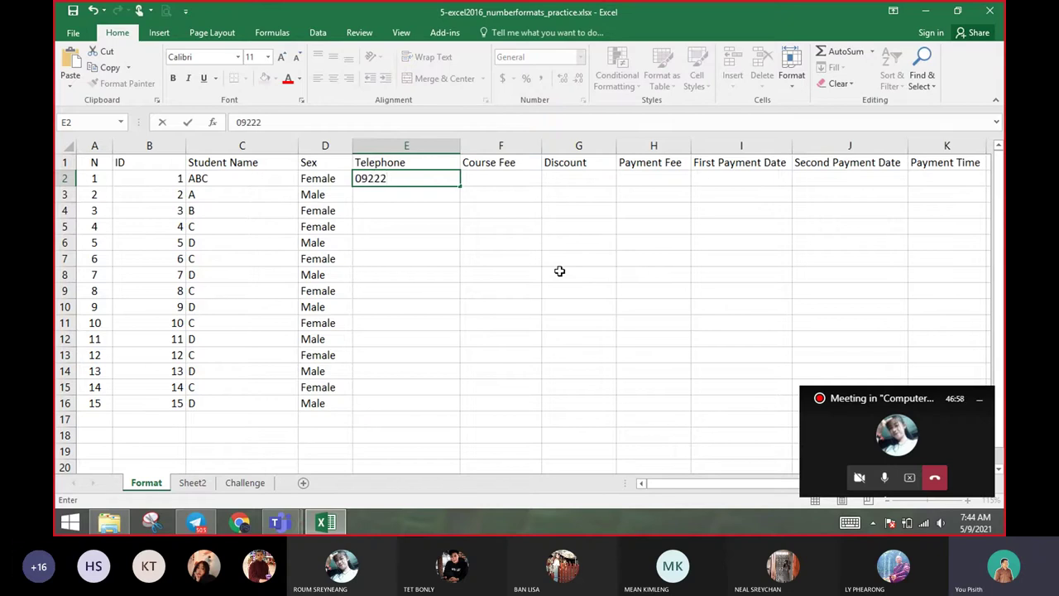
{"action": "type", "text": "11"}
{"action": "key", "text": "Return"}
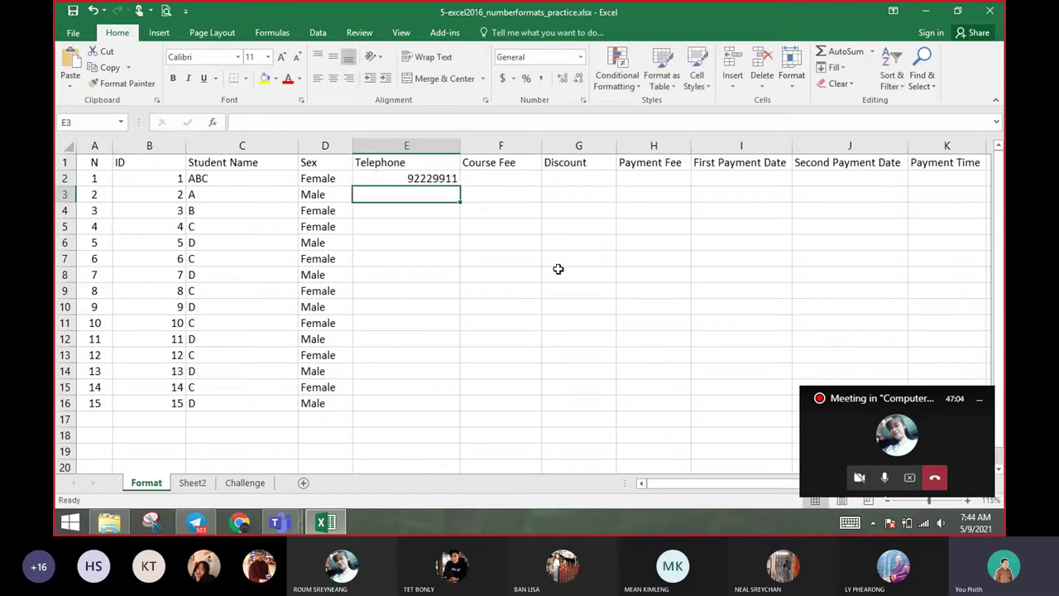
{"action": "scroll", "coordinate": [519, 278], "scroll_direction": "up", "scroll_amount": 1}
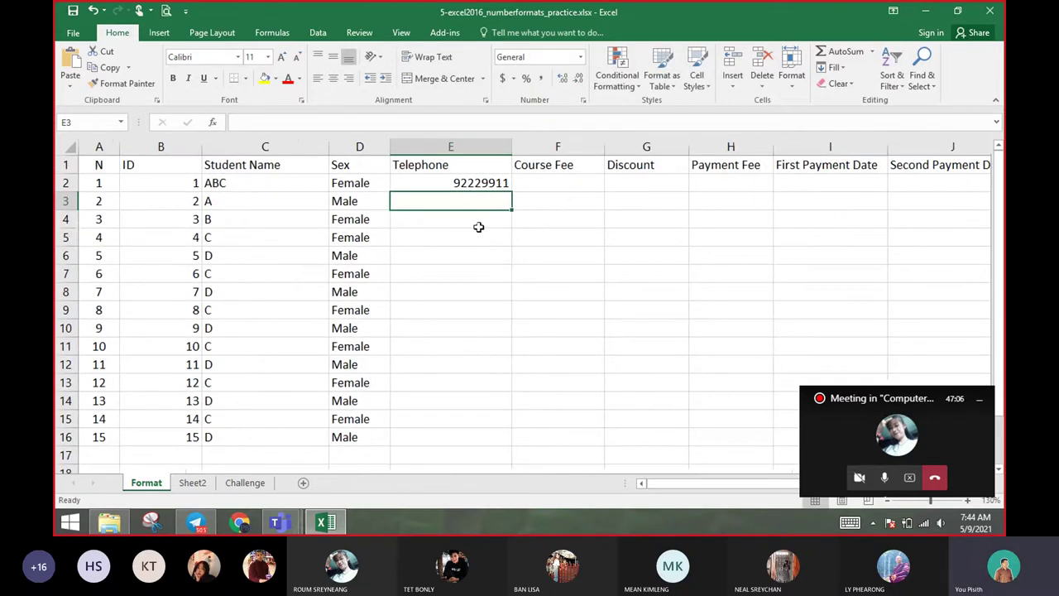
{"action": "left_click", "coordinate": [483, 189]}
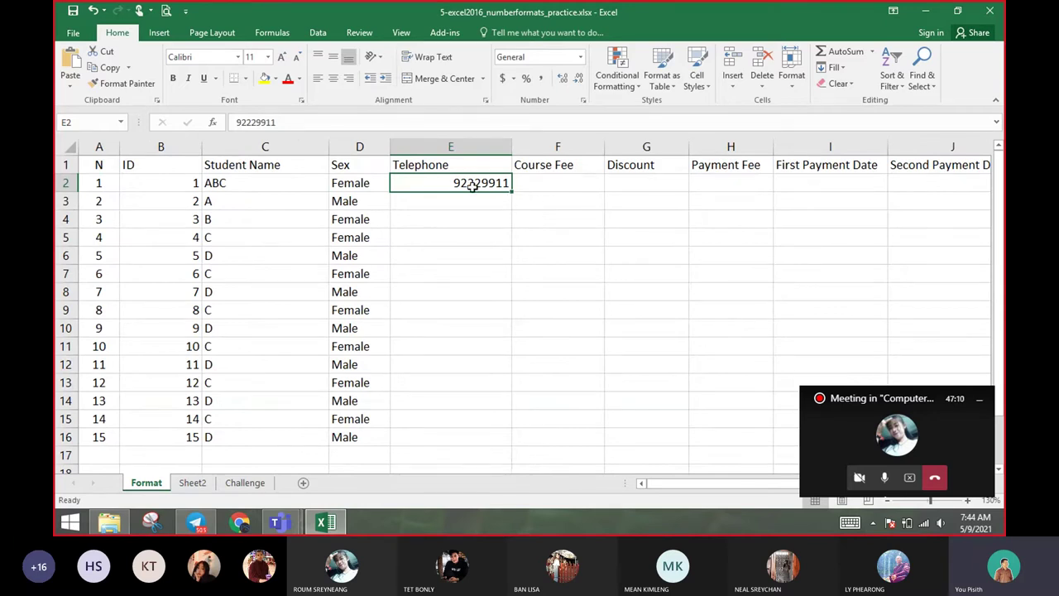
{"action": "double_click", "coordinate": [447, 185]}
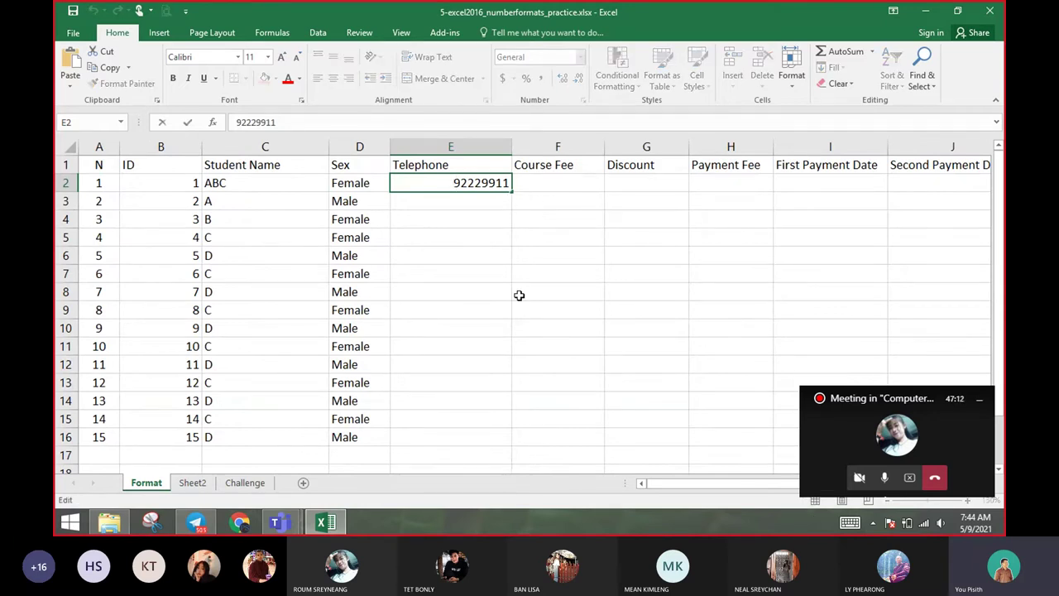
{"action": "type", "text": "0"}
{"action": "key", "text": "shift+Home"}
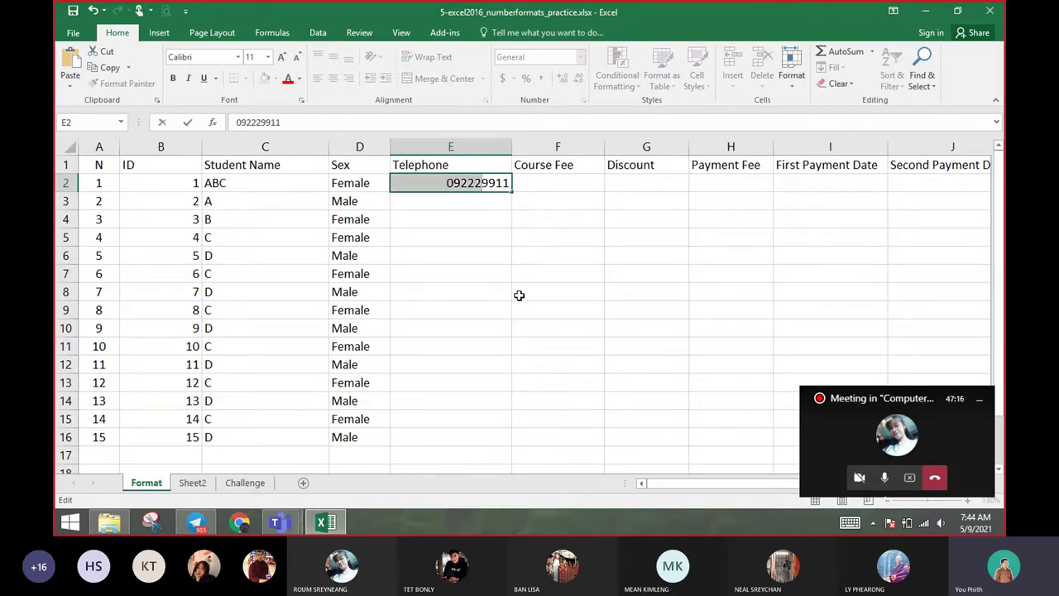
{"action": "key", "text": "Left"}
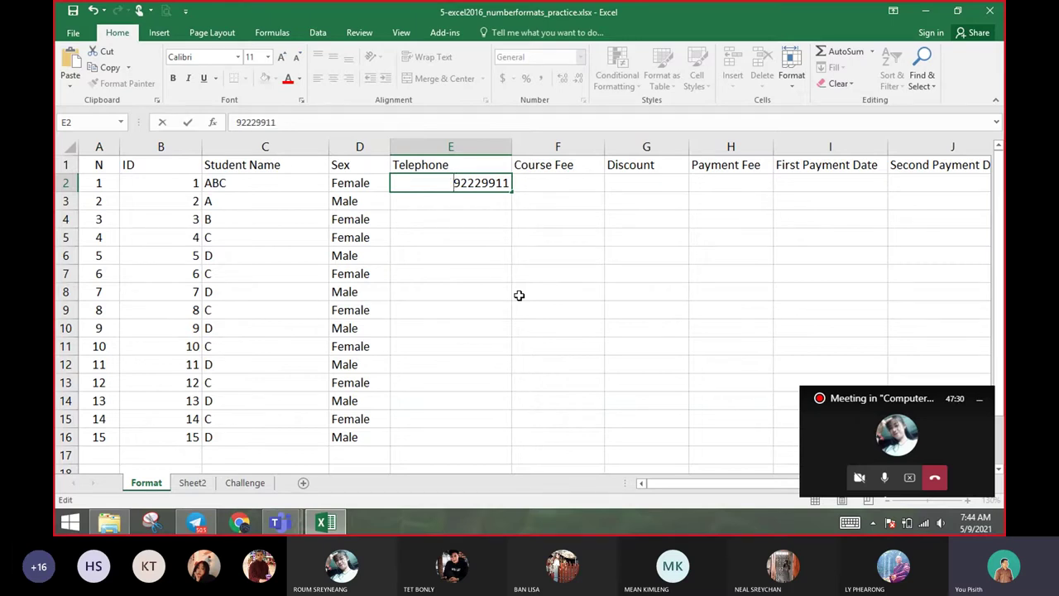
{"action": "key", "text": "Return"}
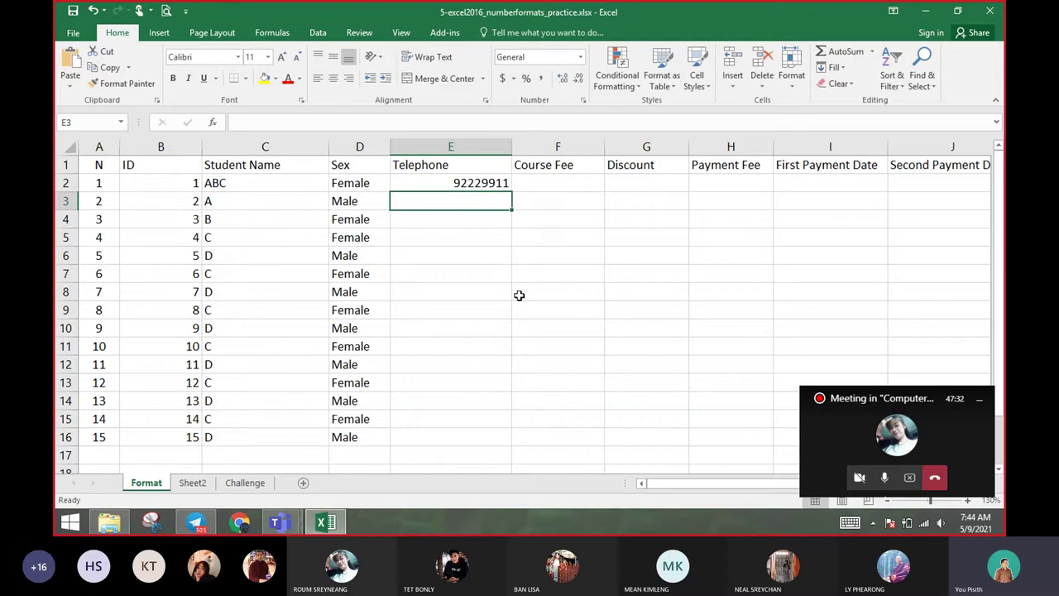
Format the Telephone column as Text and re-enter E2's leading zero.
{"action": "left_click", "coordinate": [473, 147]}
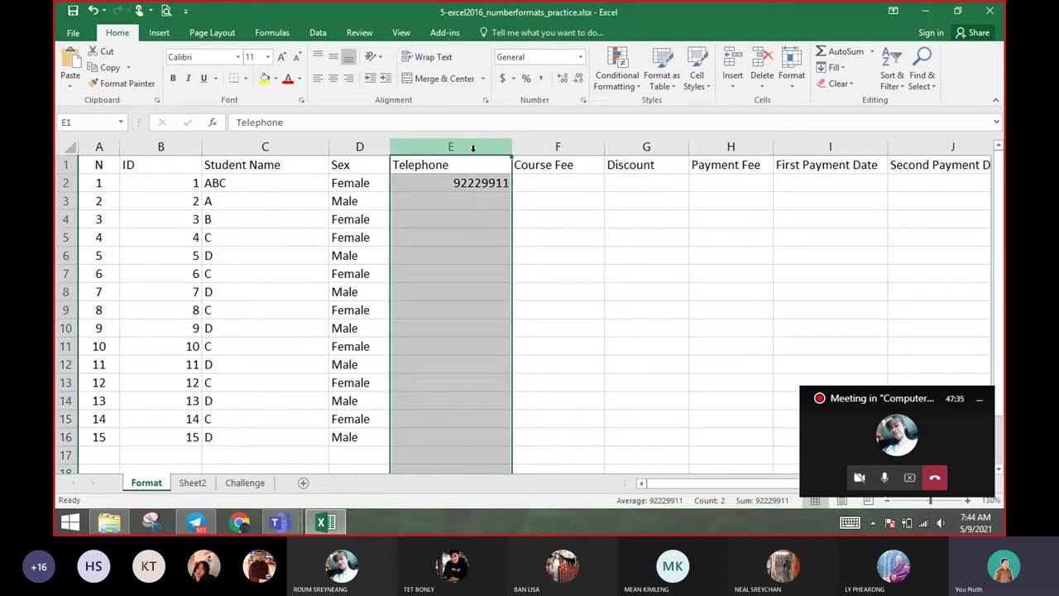
{"action": "left_click", "coordinate": [580, 56]}
{"action": "scroll", "coordinate": [567, 325], "scroll_direction": "down", "scroll_amount": 1}
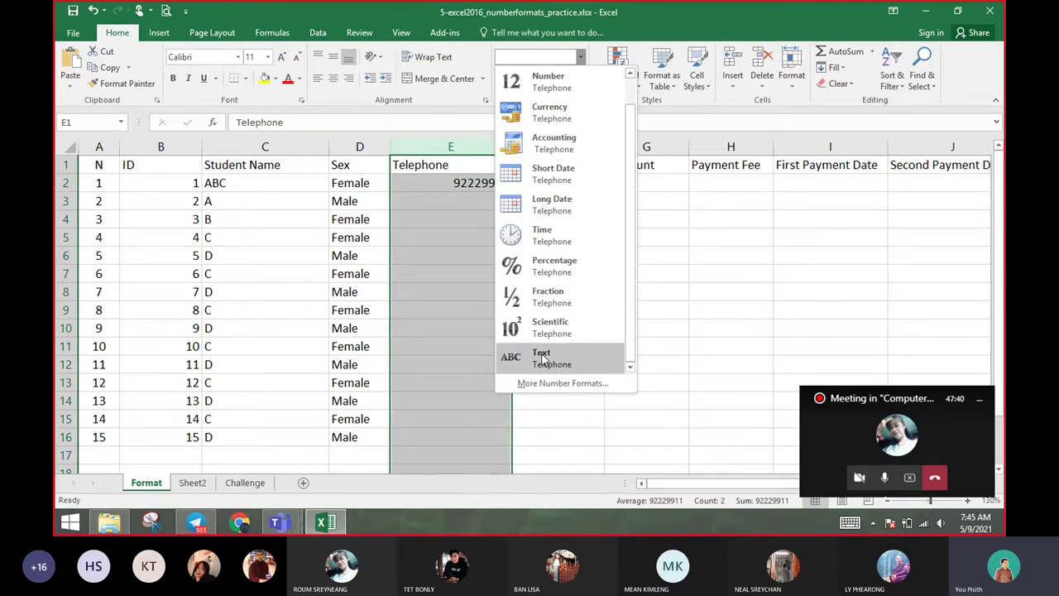
{"action": "left_click", "coordinate": [543, 358]}
{"action": "double_click", "coordinate": [403, 187]}
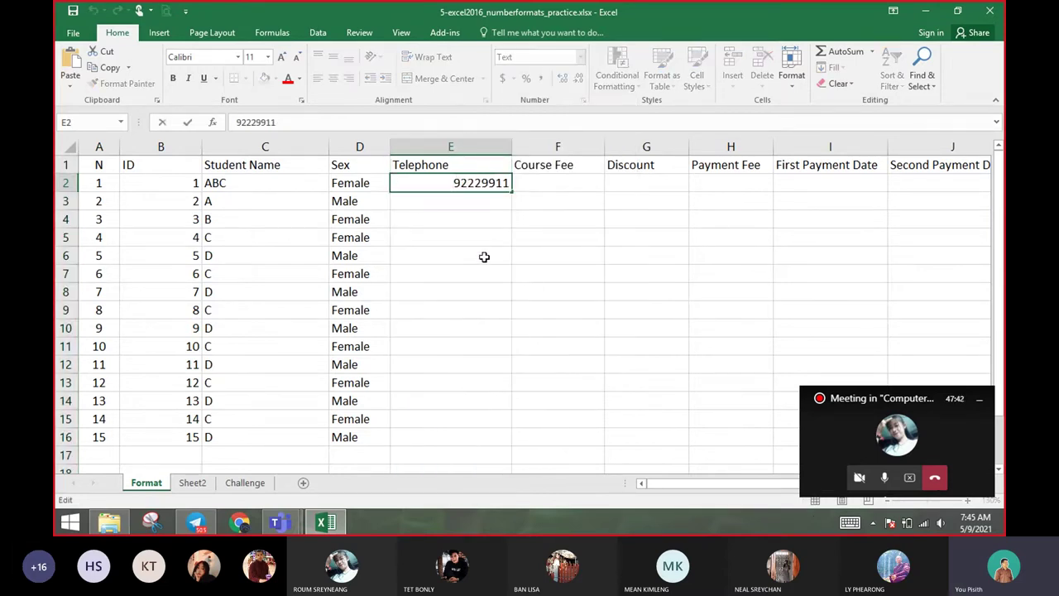
{"action": "type", "text": "0"}
{"action": "key", "text": "Return"}
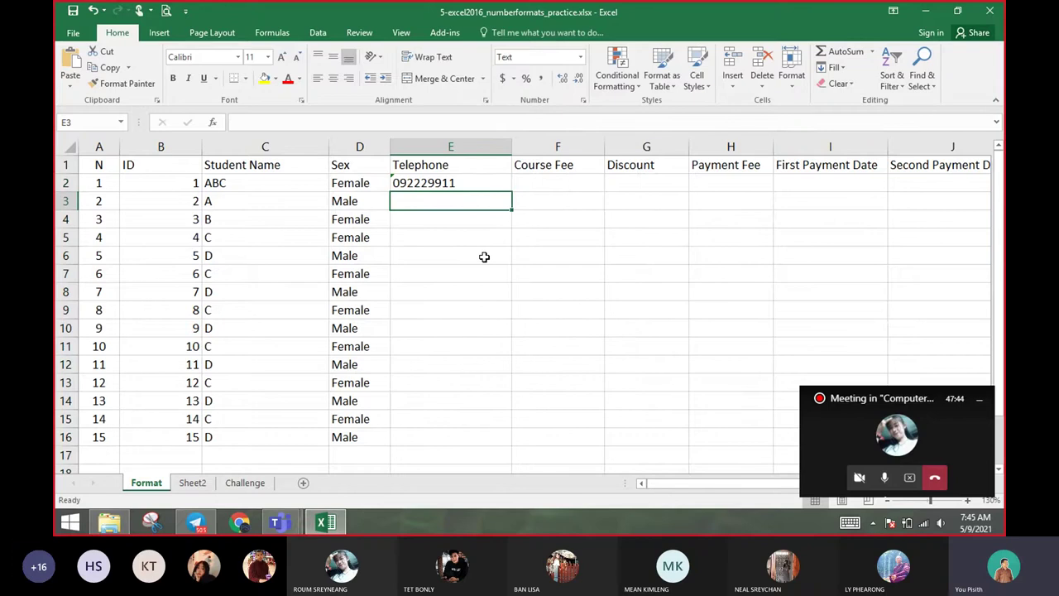
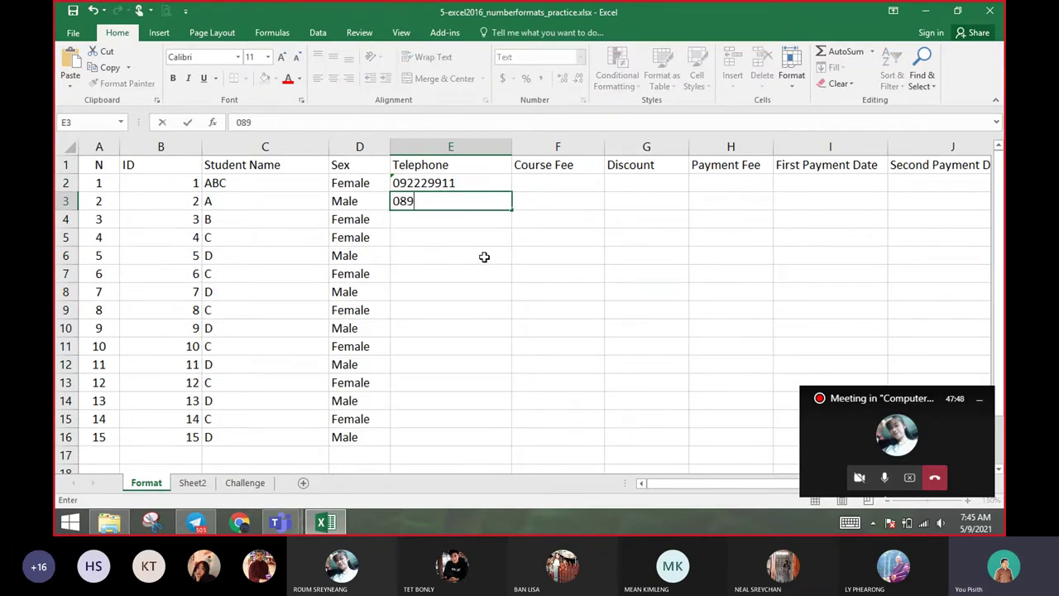
Enter the second telephone number in E3 and ignore E2's number-stored-as-text warning.
{"action": "key", "text": "Return"}
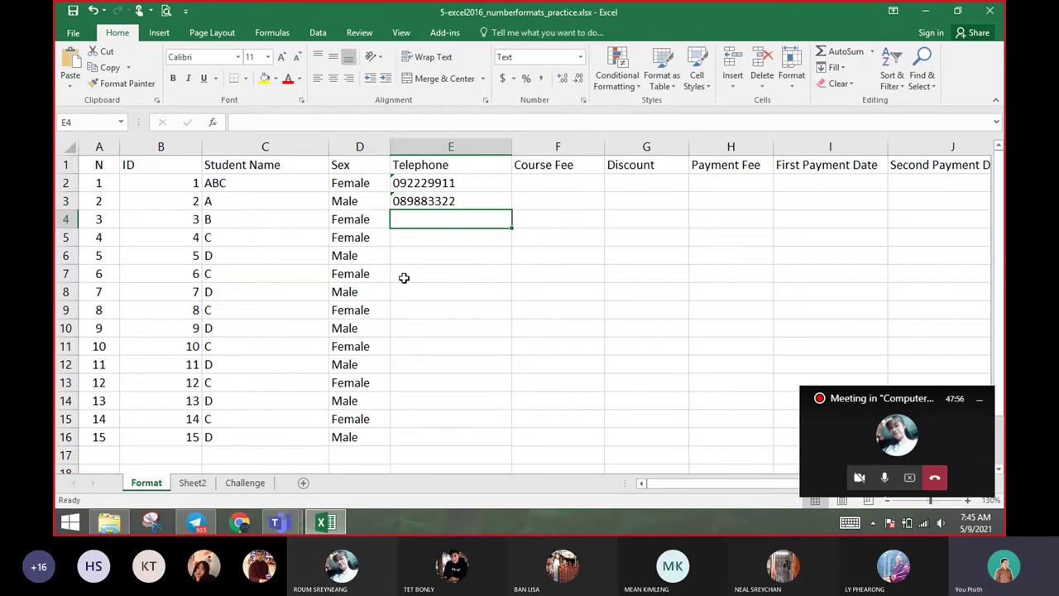
{"action": "scroll", "coordinate": [405, 276], "scroll_direction": "up", "scroll_amount": 3}
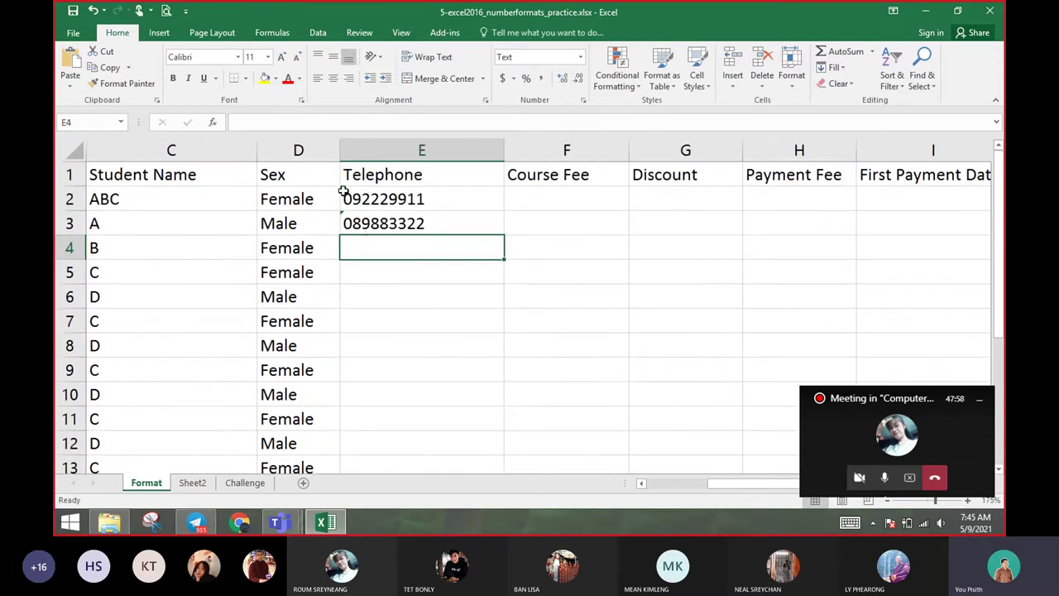
{"action": "left_click", "coordinate": [344, 197]}
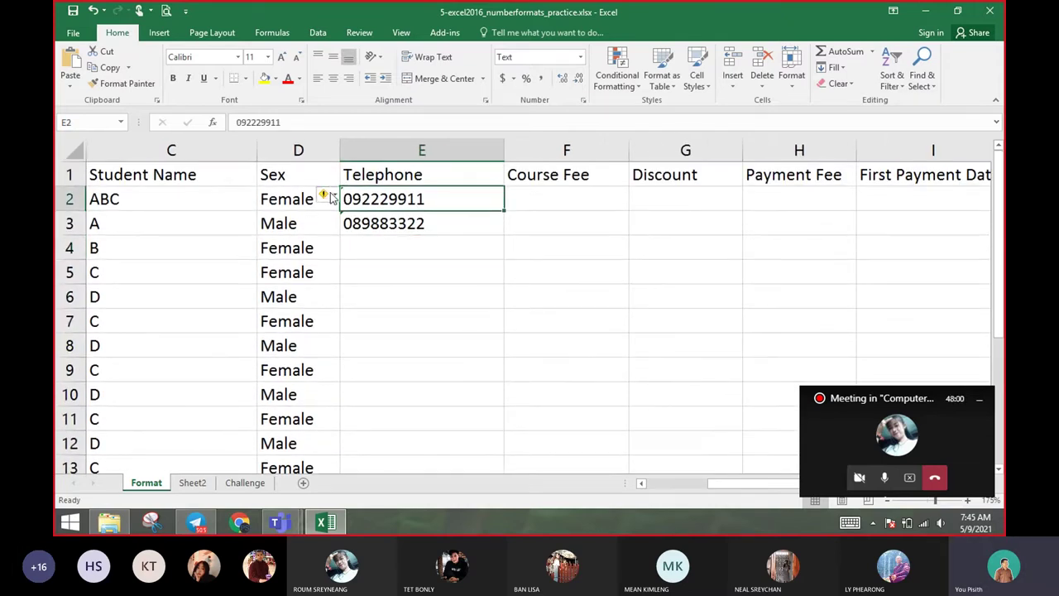
{"action": "left_click", "coordinate": [331, 200]}
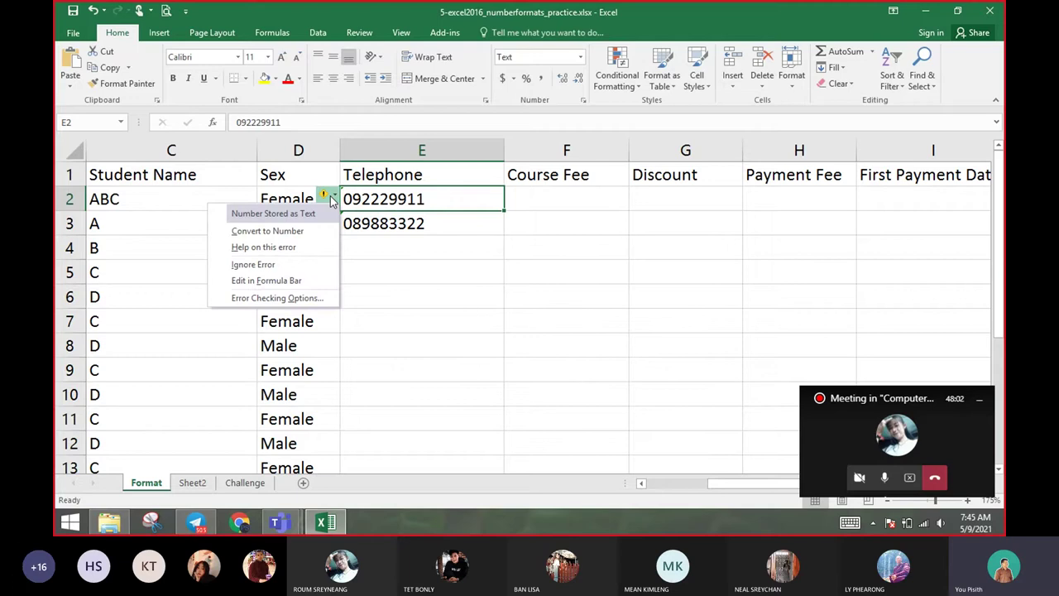
{"action": "left_click", "coordinate": [292, 265]}
Extend E3's telephone number into E4 and view the sheet in print preview.
{"action": "left_click", "coordinate": [351, 248]}
{"action": "left_click", "coordinate": [407, 201]}
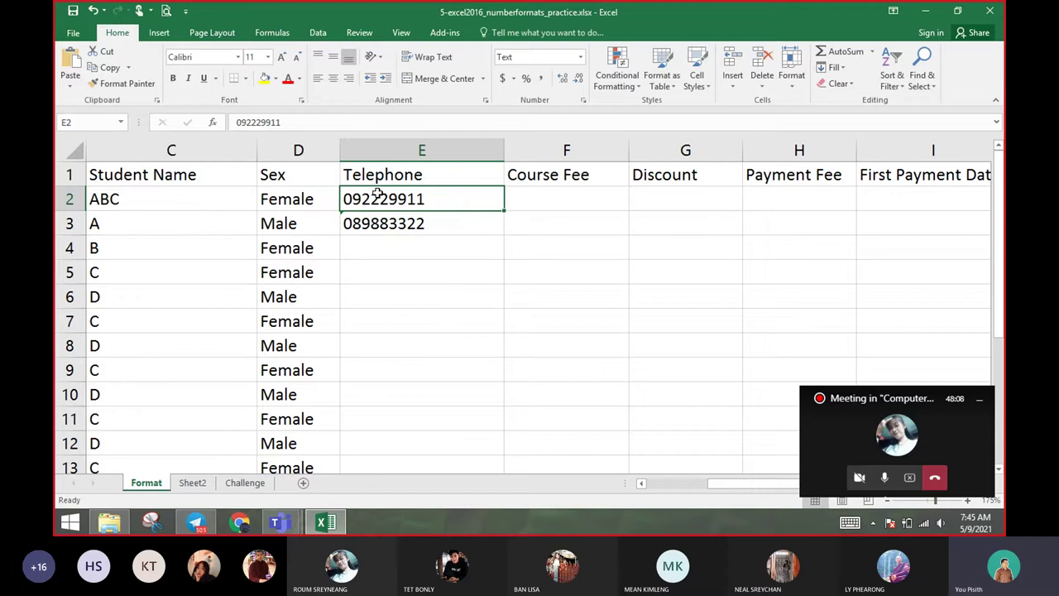
{"action": "left_click", "coordinate": [399, 227]}
{"action": "left_click", "coordinate": [400, 200]}
{"action": "left_click", "coordinate": [423, 244]}
{"action": "left_click", "coordinate": [467, 228]}
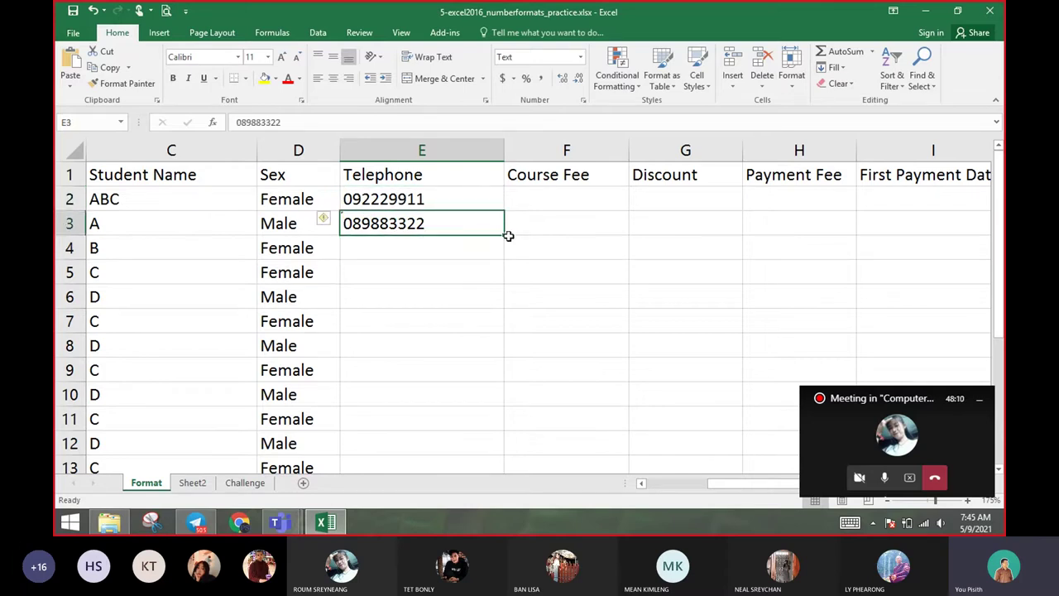
{"action": "left_click_drag", "start_coordinate": [506, 236], "coordinate": [506, 259]}
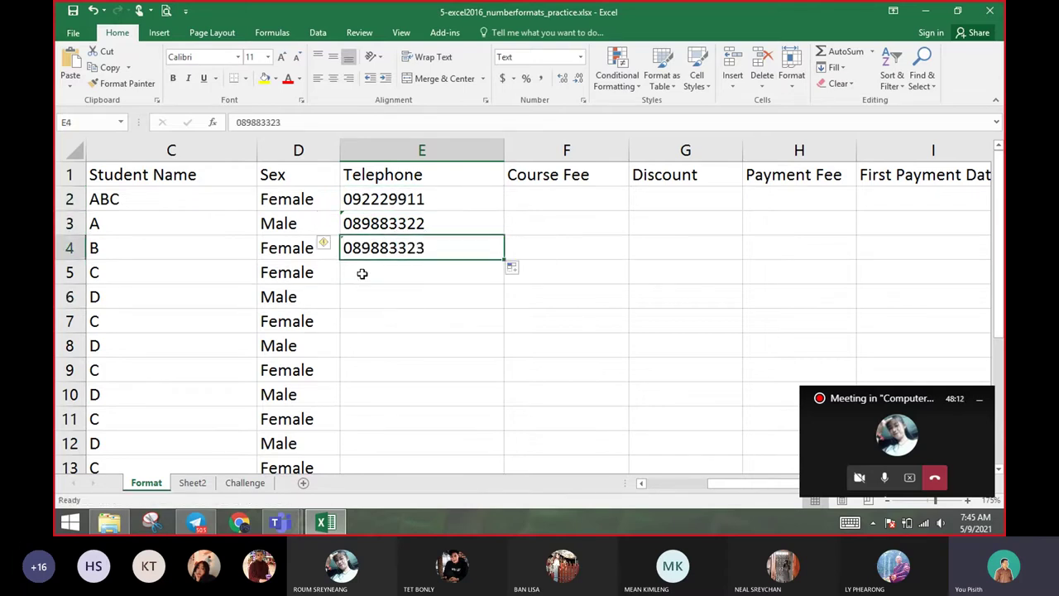
{"action": "key", "text": "Left"}
{"action": "key", "text": "Down"}
{"action": "key", "text": "Down"}
{"action": "key", "text": "Down"}
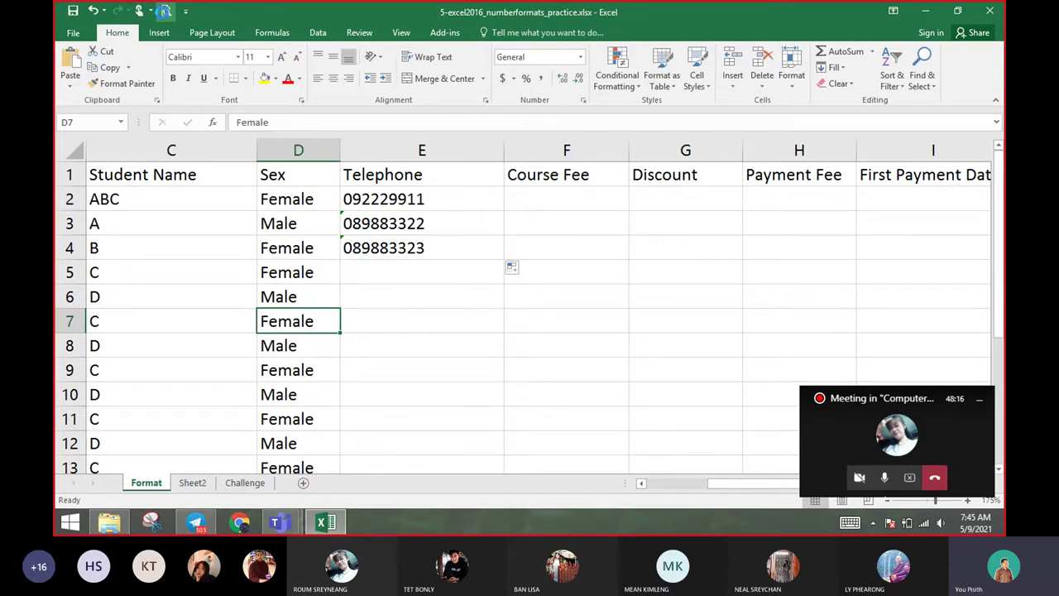
{"action": "left_click", "coordinate": [165, 11]}
Close the print preview and fill the E3:E4 telephone pattern down the column.
{"action": "left_click", "coordinate": [674, 223]}
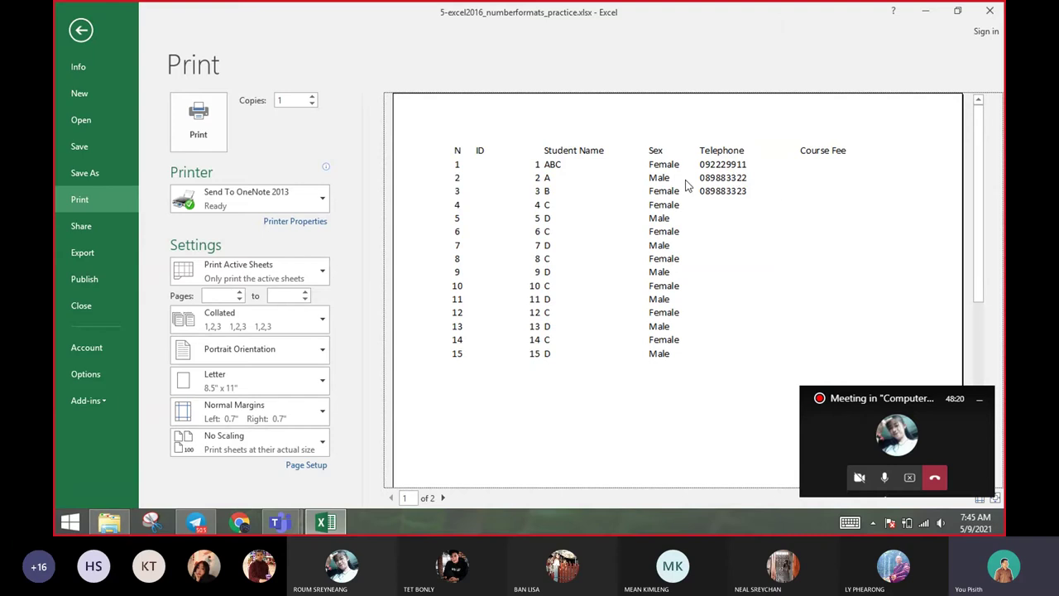
{"action": "left_click", "coordinate": [91, 40]}
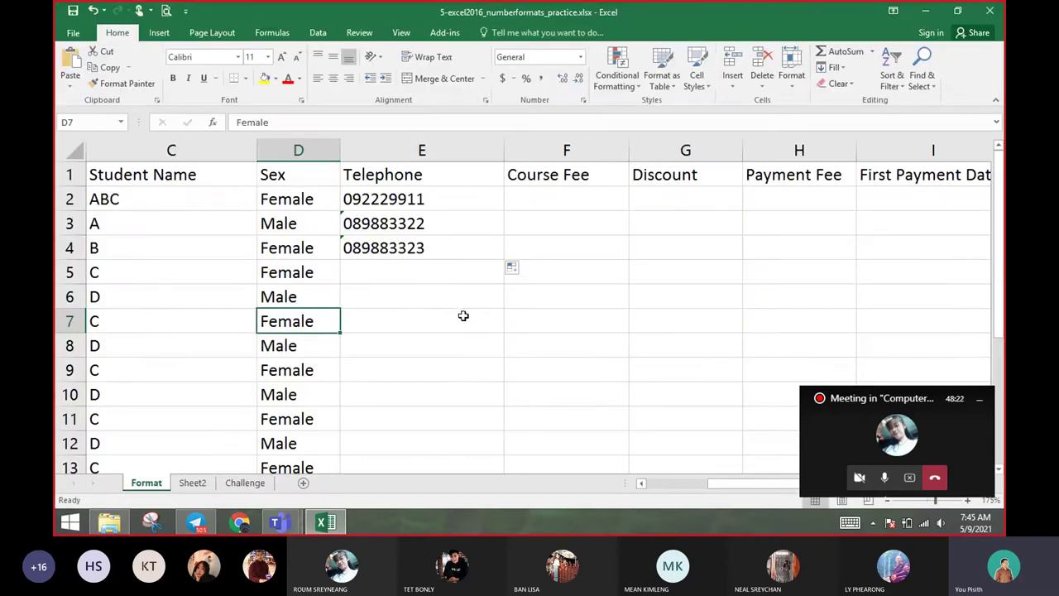
{"action": "scroll", "coordinate": [464, 319], "scroll_direction": "down", "scroll_amount": 1}
{"action": "scroll", "coordinate": [464, 319], "scroll_direction": "up", "scroll_amount": 1}
{"action": "left_click", "coordinate": [468, 246]}
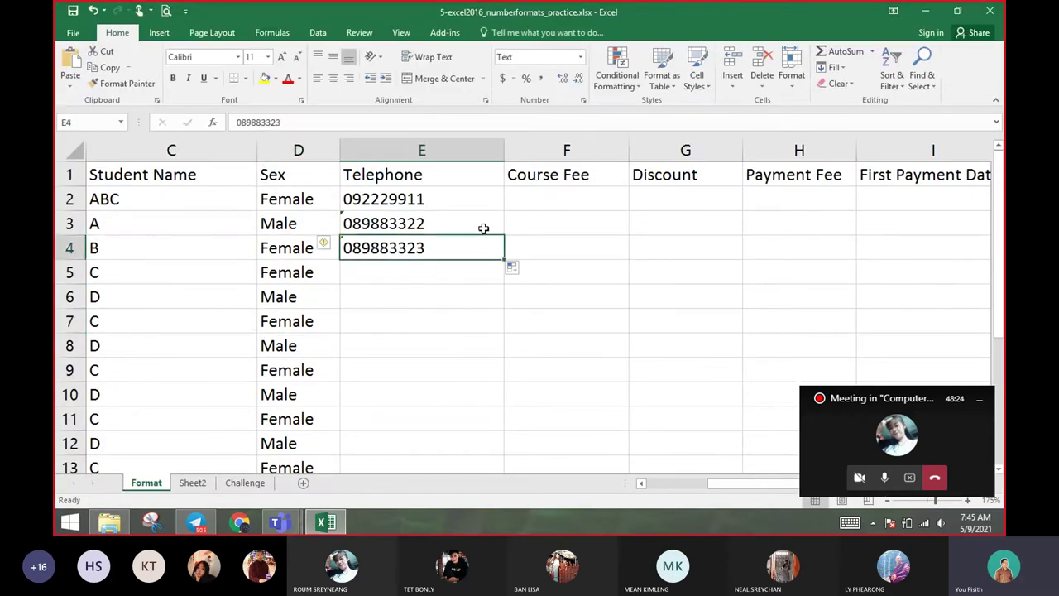
{"action": "left_click", "coordinate": [489, 233]}
{"action": "mouse_move", "coordinate": [489, 233]}
{"action": "left_mouse_down"}
{"action": "mouse_move", "coordinate": [499, 256]}
{"action": "mouse_move", "coordinate": [471, 239]}
{"action": "mouse_move", "coordinate": [488, 505]}
{"action": "mouse_move", "coordinate": [475, 414]}
{"action": "left_mouse_up"}
{"action": "left_click", "coordinate": [485, 240]}
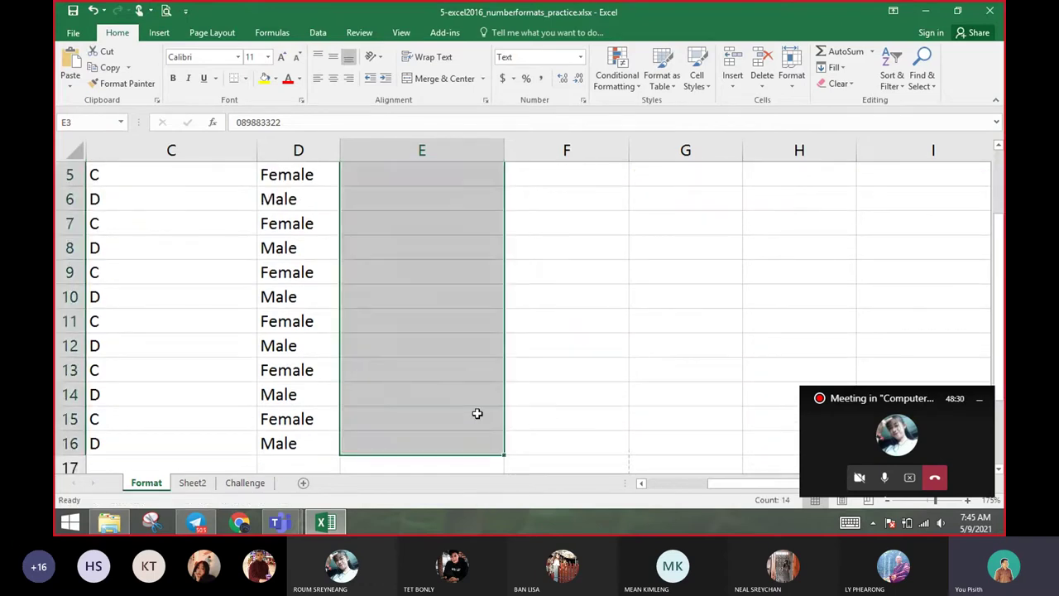
AutoFit column E so the Telephone column fits its phone numbers.
{"action": "scroll", "coordinate": [473, 269], "scroll_direction": "up", "scroll_amount": 2}
{"action": "left_click", "coordinate": [468, 250]}
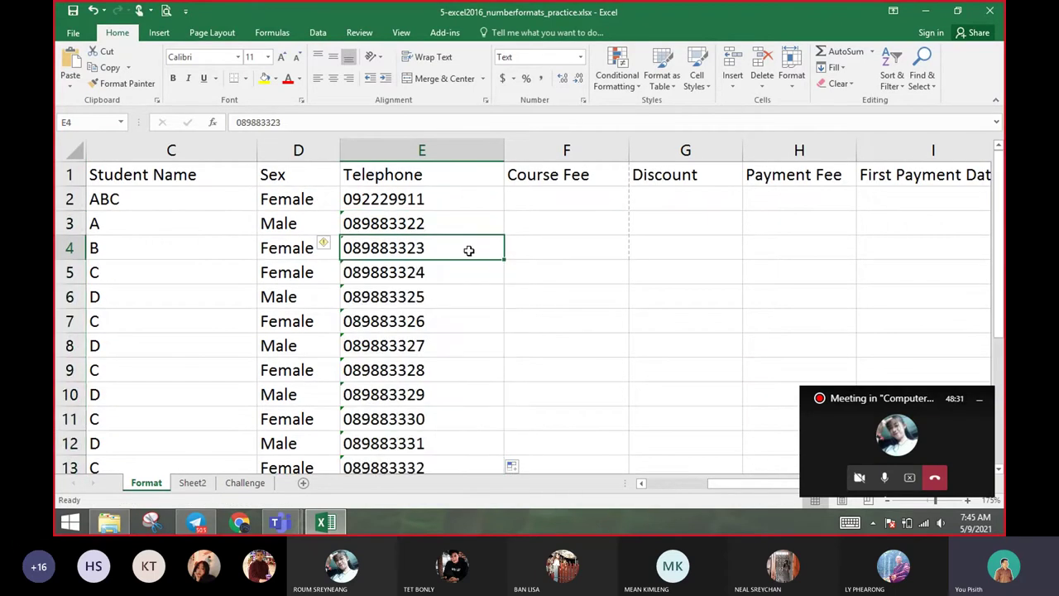
{"action": "left_click", "coordinate": [437, 180]}
{"action": "left_click", "coordinate": [437, 157]}
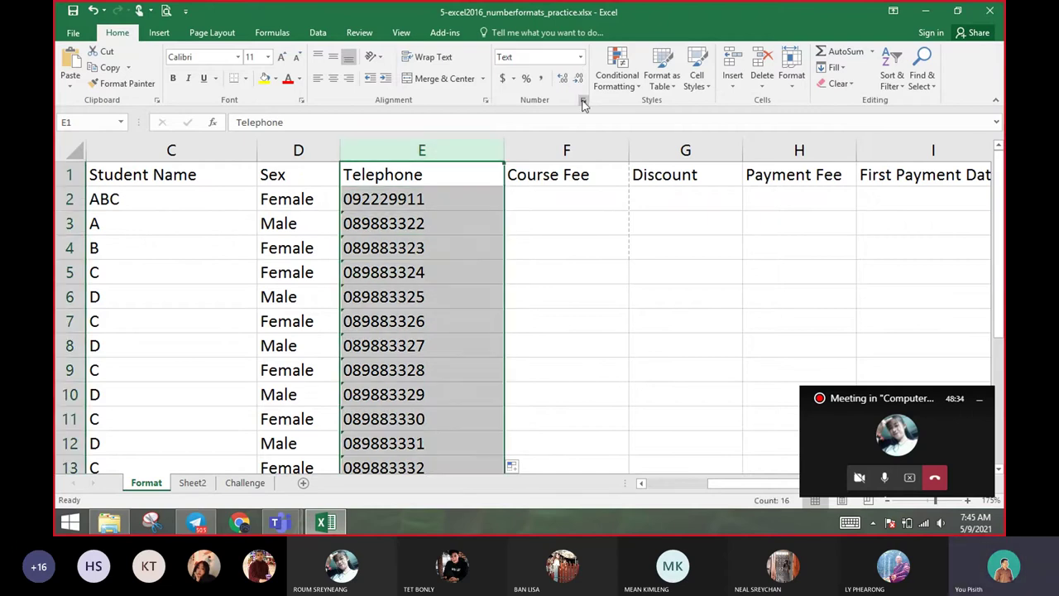
{"action": "left_click", "coordinate": [382, 275]}
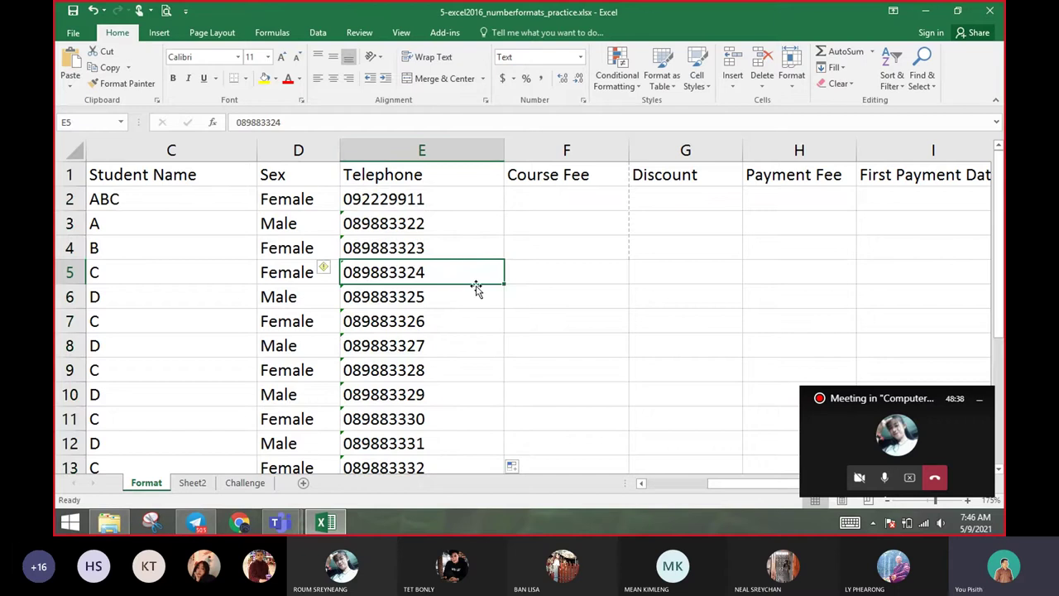
{"action": "double_click", "coordinate": [504, 150]}
Apply Currency number format to the whole Course Fee column F.
{"action": "left_click", "coordinate": [487, 203]}
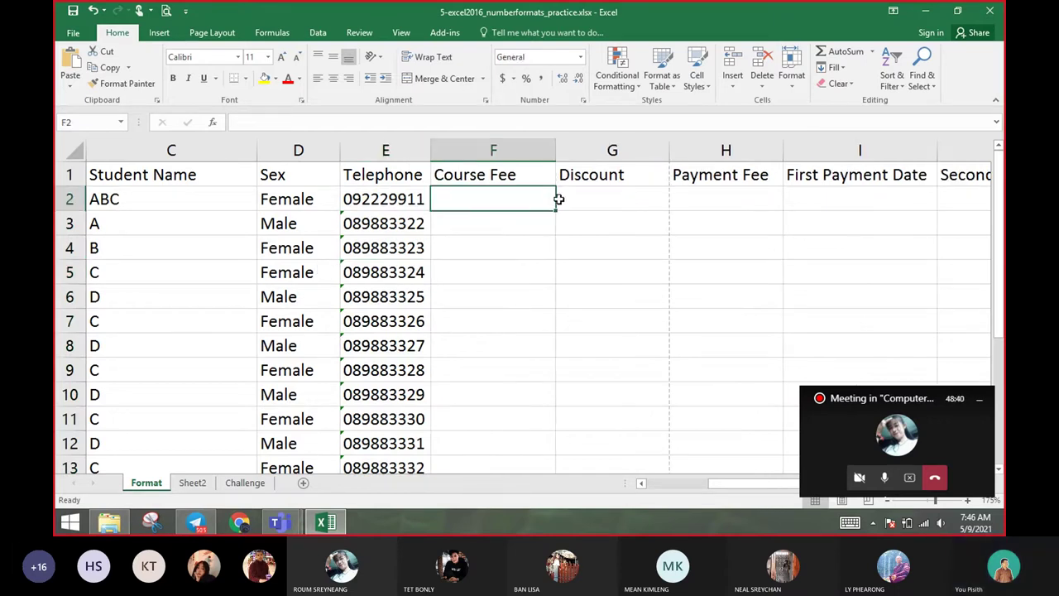
{"action": "left_click", "coordinate": [506, 150]}
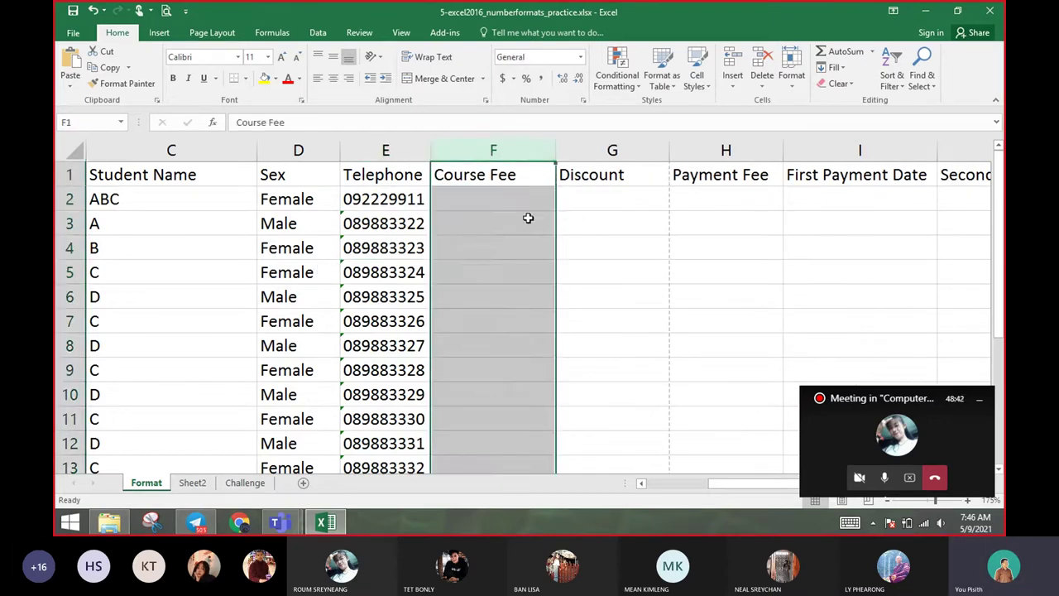
{"action": "left_click", "coordinate": [519, 199]}
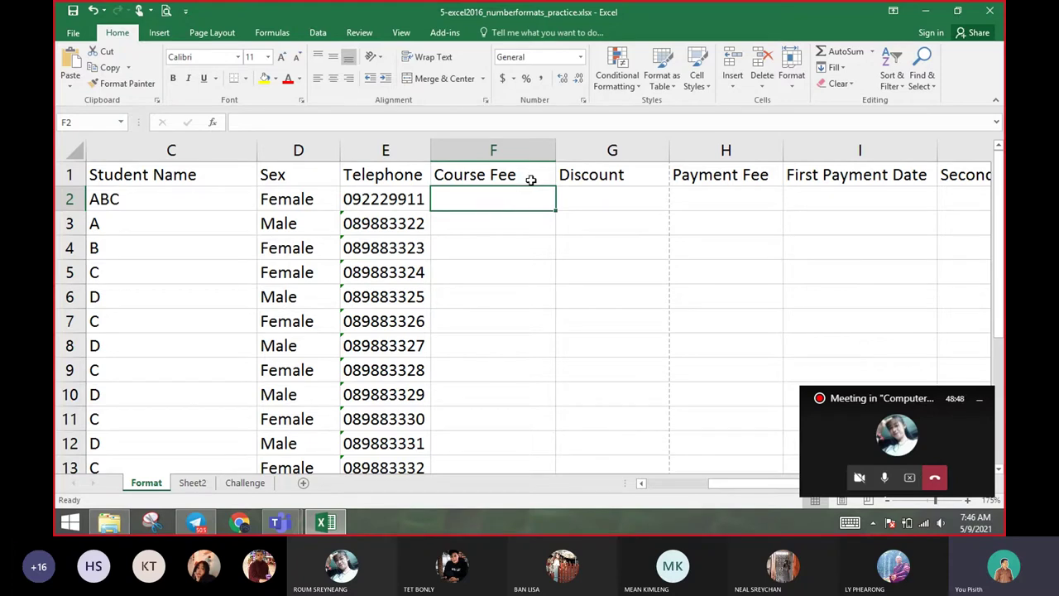
{"action": "left_click", "coordinate": [532, 179]}
{"action": "left_click", "coordinate": [538, 202]}
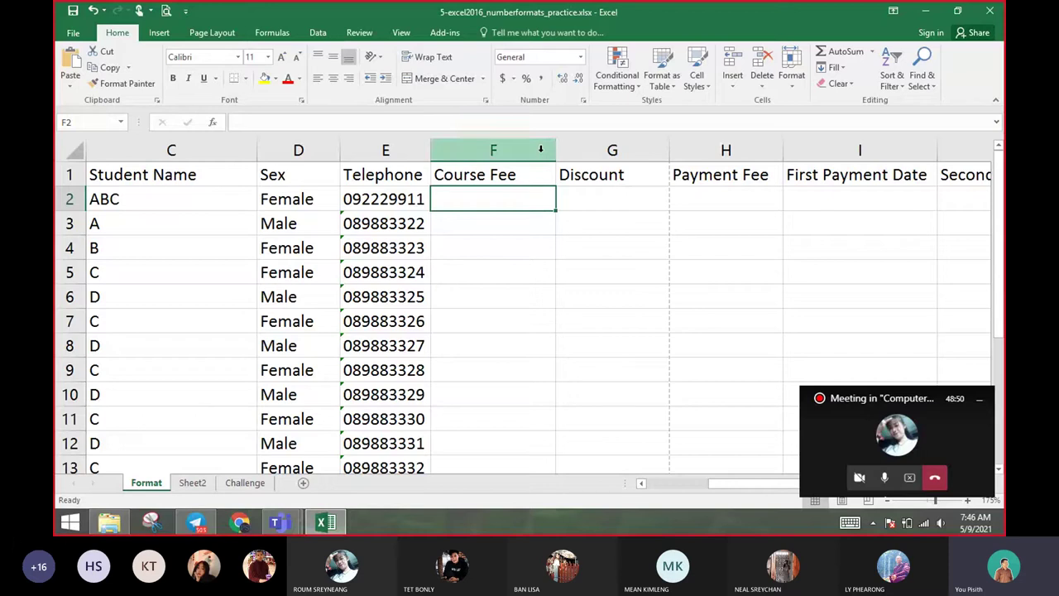
{"action": "left_click", "coordinate": [521, 154]}
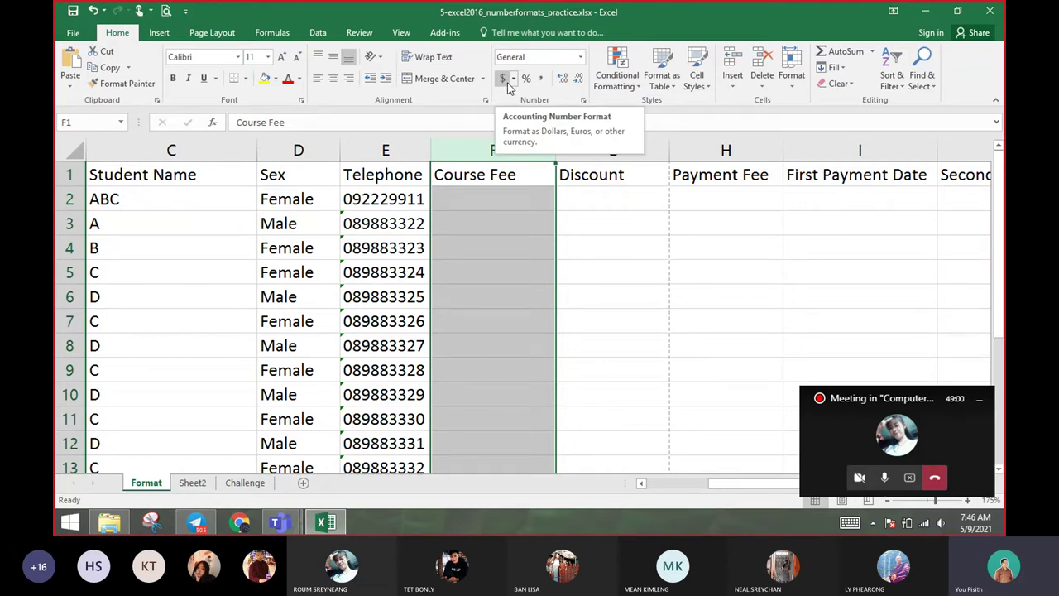
{"action": "left_click", "coordinate": [582, 57]}
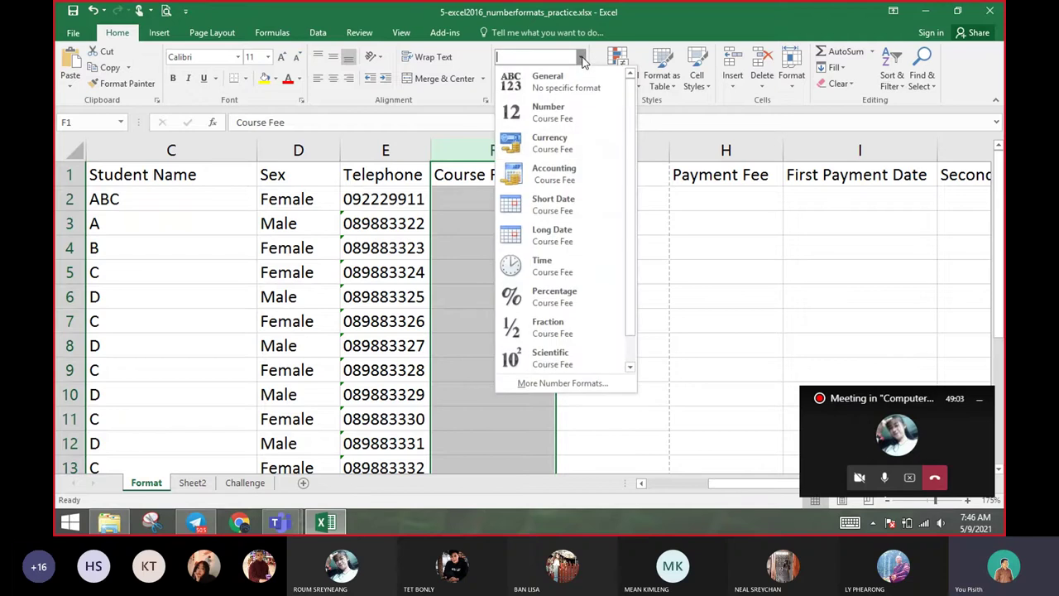
{"action": "left_click", "coordinate": [592, 148]}
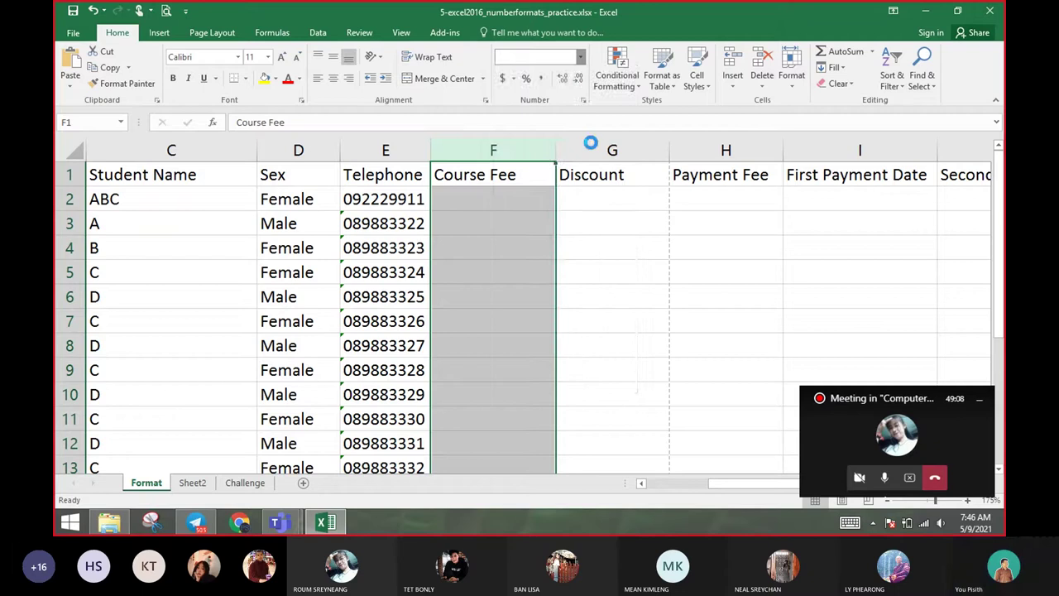
Change the F1 header to 'Course Fee (Currency)'.
{"action": "double_click", "coordinate": [536, 174]}
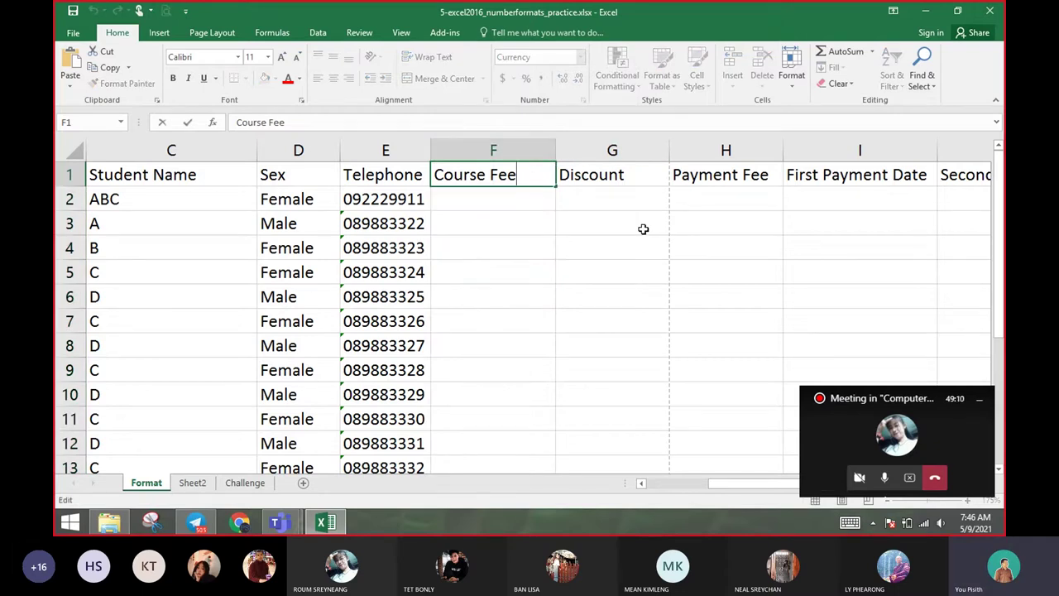
{"action": "type", "text": "(Curren"}
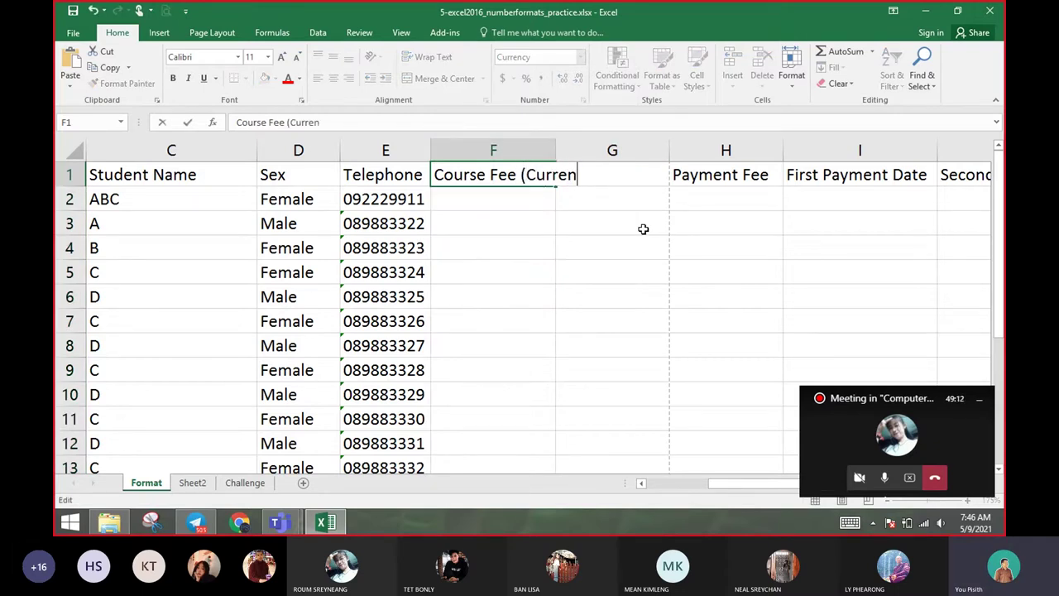
{"action": "type", "text": "cy)"}
{"action": "key", "text": "Return"}
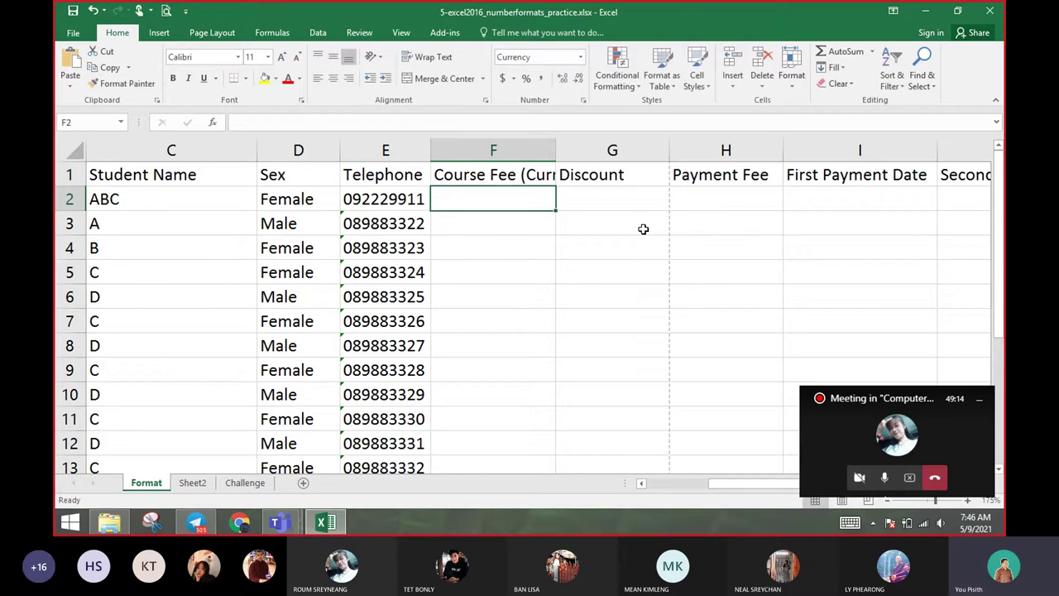
AutoFit column F and insert a blank column before Discount.
{"action": "left_click", "coordinate": [612, 150]}
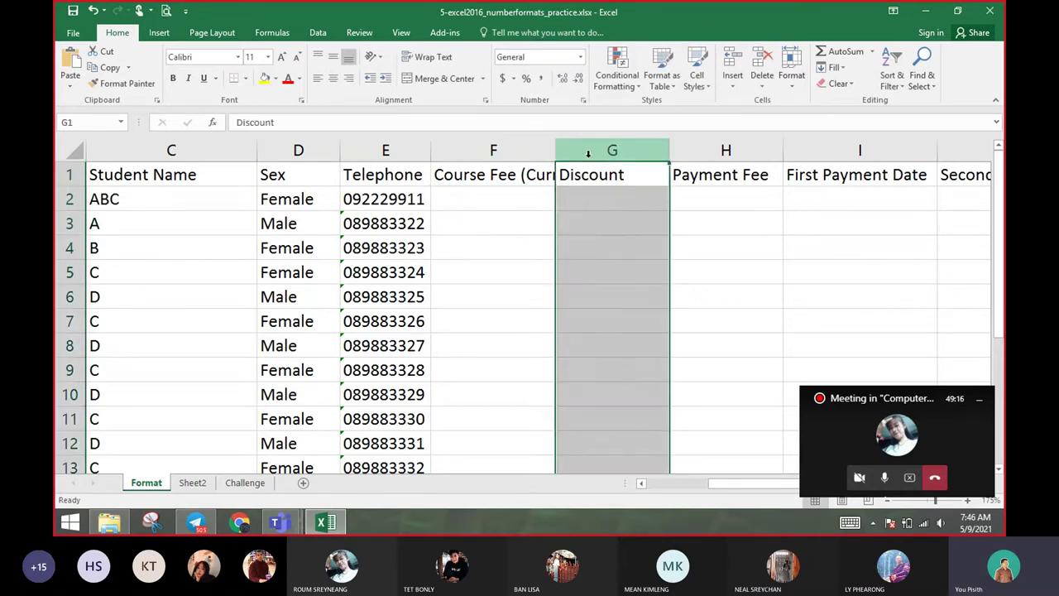
{"action": "double_click", "coordinate": [556, 149]}
{"action": "right_click", "coordinate": [692, 151]}
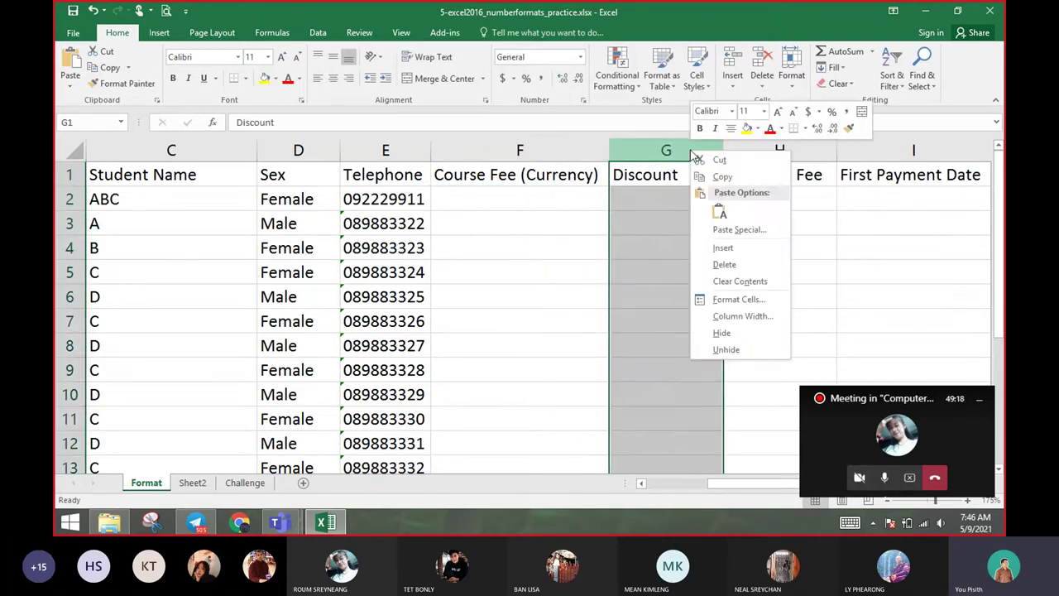
{"action": "left_click", "coordinate": [740, 245]}
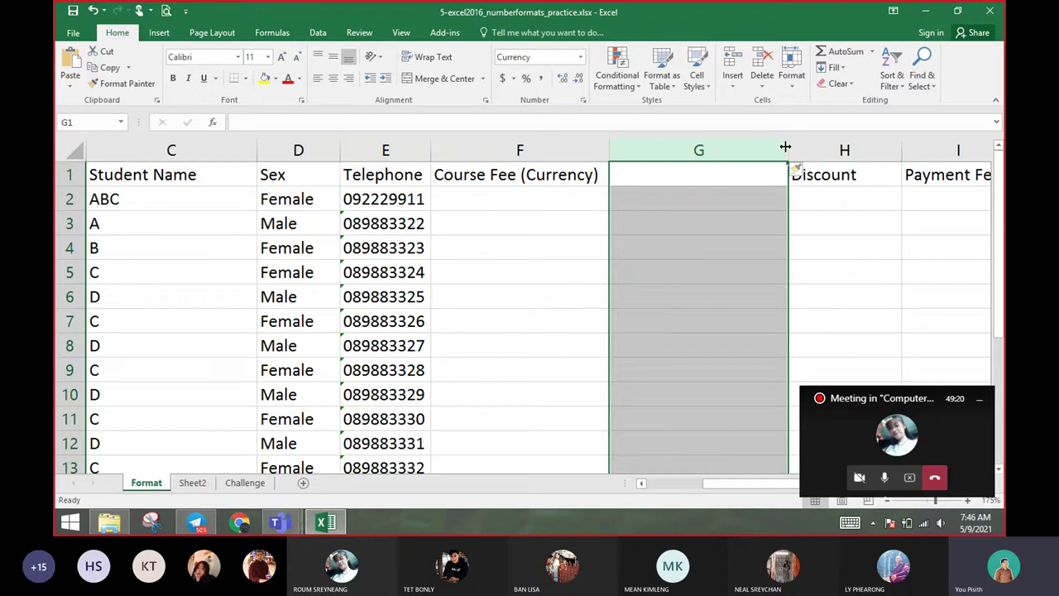
Copy the header into G1, change it to 'Course Fee (Accounting)' and AutoFit column G.
{"action": "left_click", "coordinate": [588, 169]}
{"action": "mouse_move", "coordinate": [614, 187]}
{"action": "left_mouse_down"}
{"action": "mouse_move", "coordinate": [725, 173]}
{"action": "mouse_move", "coordinate": [771, 201]}
{"action": "left_mouse_up"}
{"action": "double_click", "coordinate": [725, 174]}
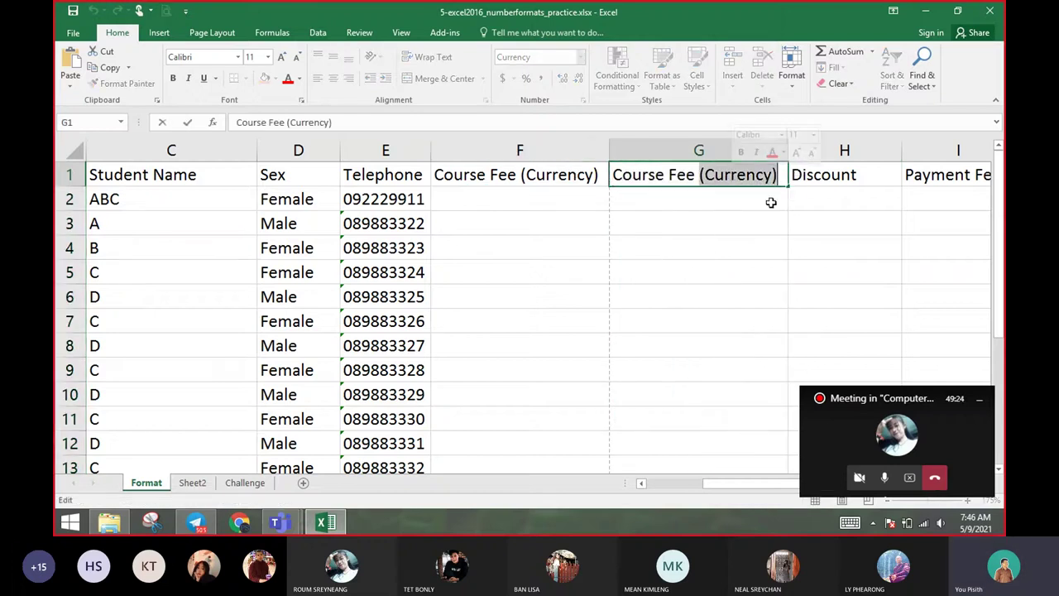
{"action": "key", "text": "BackSpace"}
{"action": "type", "text": "ACCOU"}
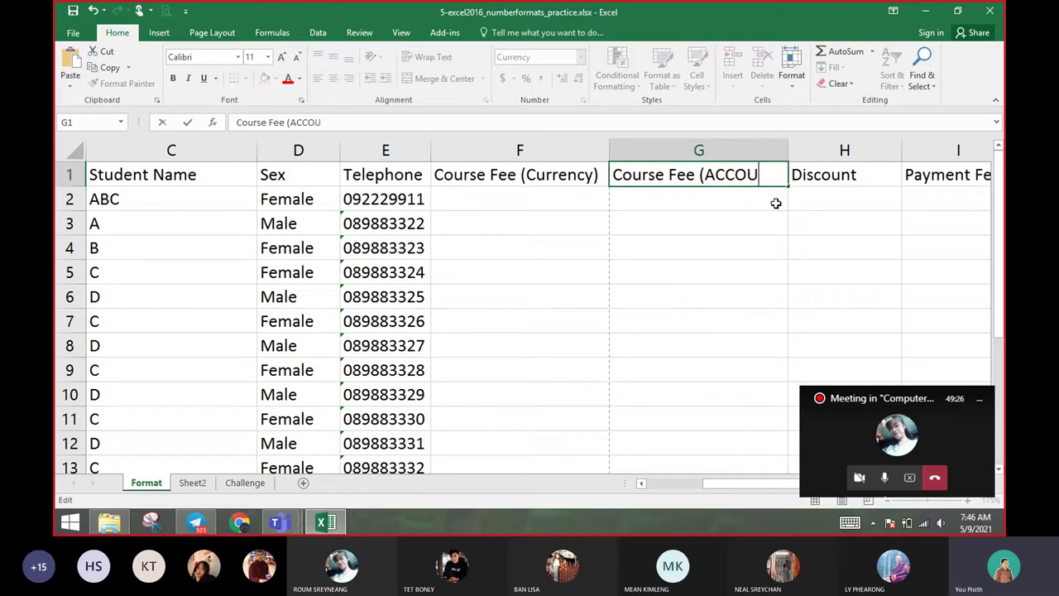
{"action": "key", "text": "BackSpace"}
{"action": "key", "text": "BackSpace"}
{"action": "key", "text": "BackSpace"}
{"action": "key", "text": "BackSpace"}
{"action": "type", "text": "CC"}
{"action": "key", "text": "BackSpace"}
{"action": "key", "text": "BackSpace"}
{"action": "type", "text": "co"}
{"action": "key", "text": "BackSpace"}
{"action": "type", "text": "counting"}
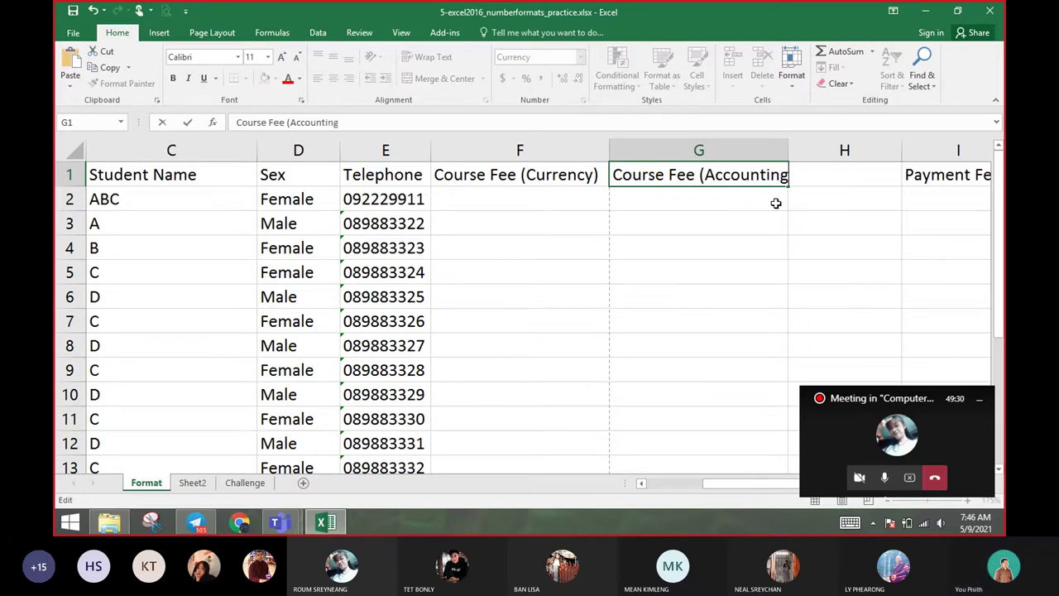
{"action": "type", "text": ")"}
{"action": "key", "text": "Return"}
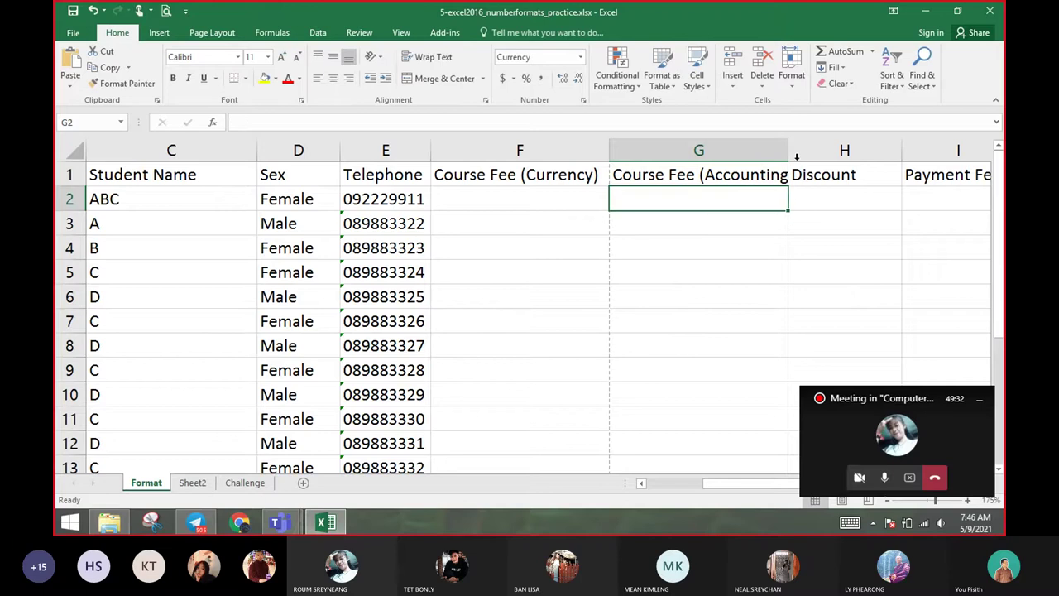
{"action": "double_click", "coordinate": [788, 150]}
Apply Accounting number format to column G.
{"action": "left_click", "coordinate": [556, 199]}
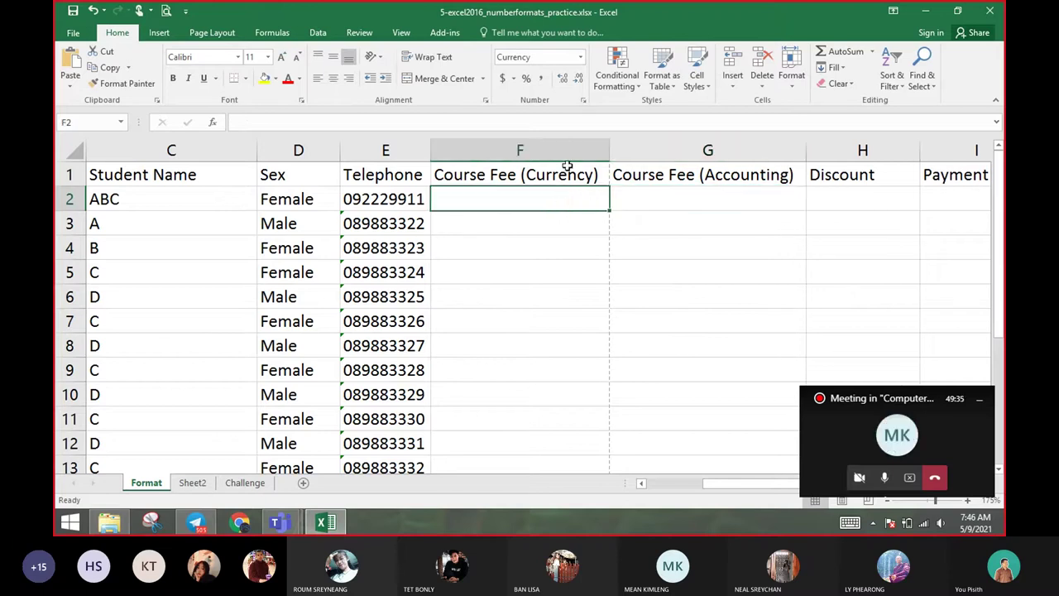
{"action": "left_click", "coordinate": [567, 160]}
{"action": "left_click", "coordinate": [638, 151]}
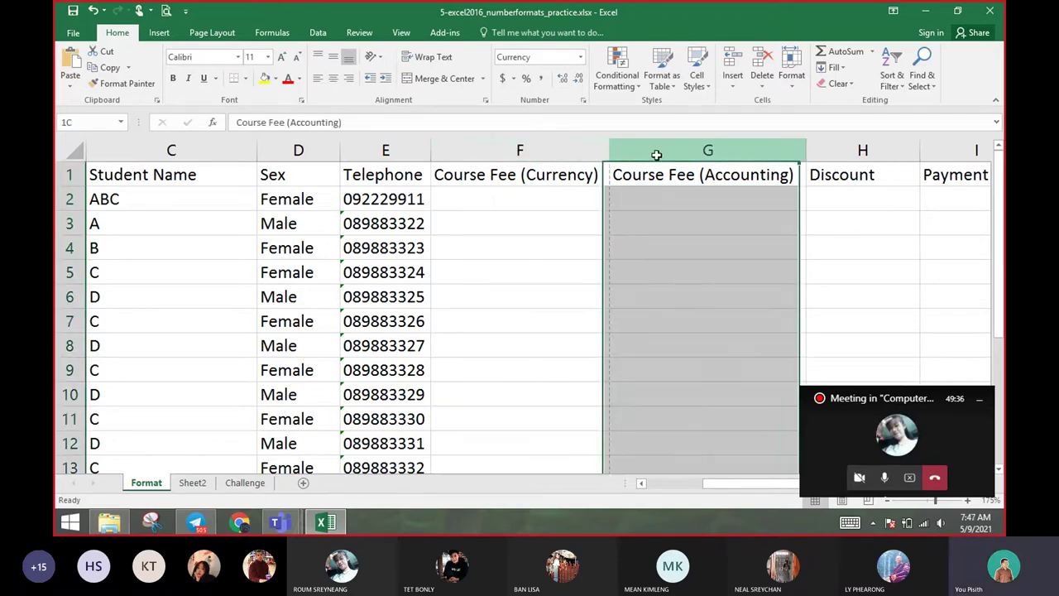
{"action": "left_click", "coordinate": [581, 56]}
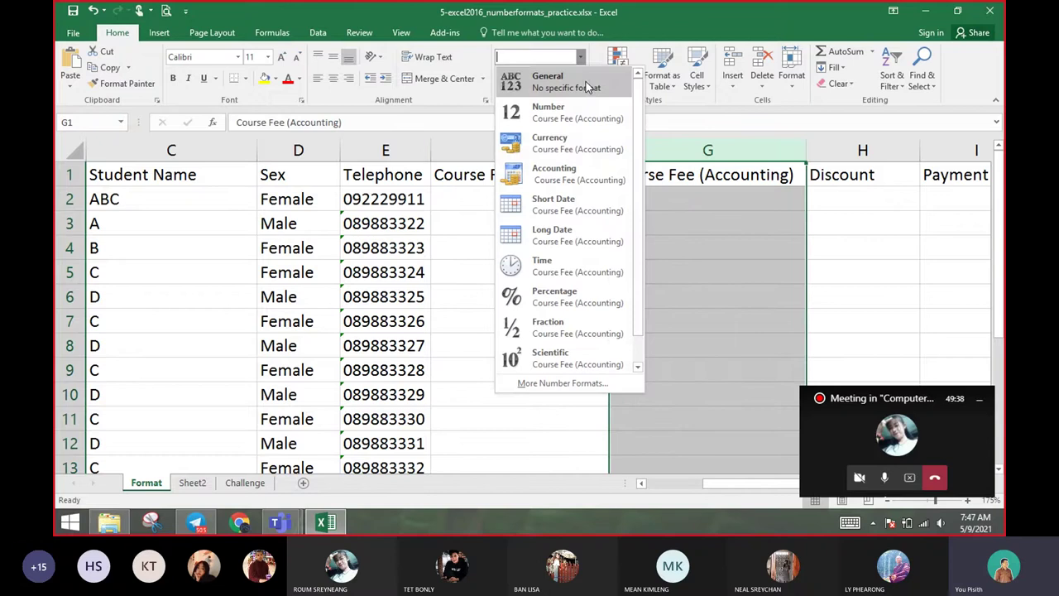
{"action": "left_click", "coordinate": [580, 172]}
{"action": "left_click", "coordinate": [678, 222]}
{"action": "left_click", "coordinate": [599, 207]}
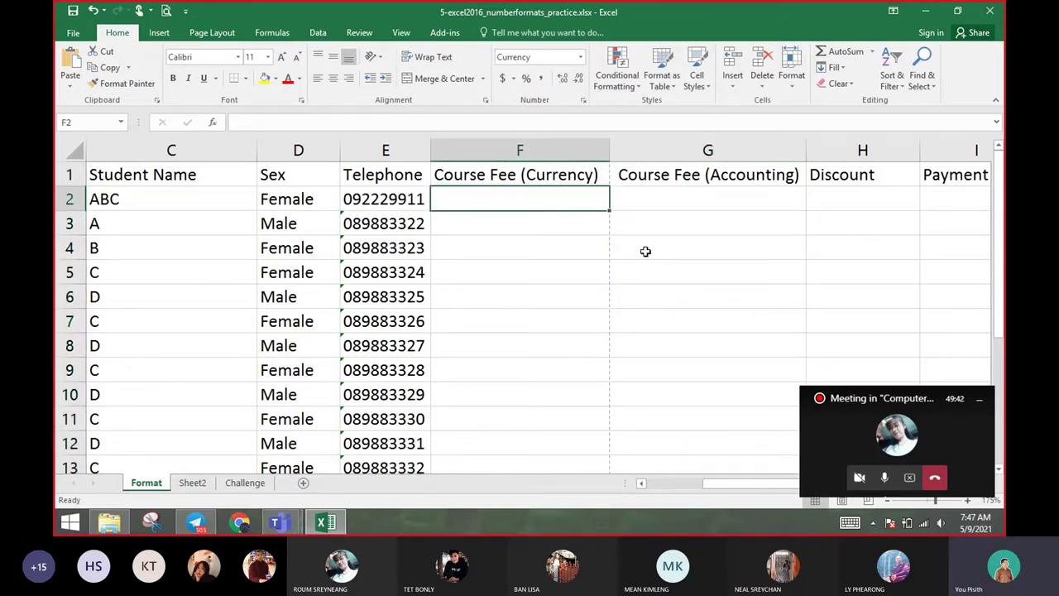
Enter the first course fee of 100 in F2.
{"action": "type", "text": "100"}
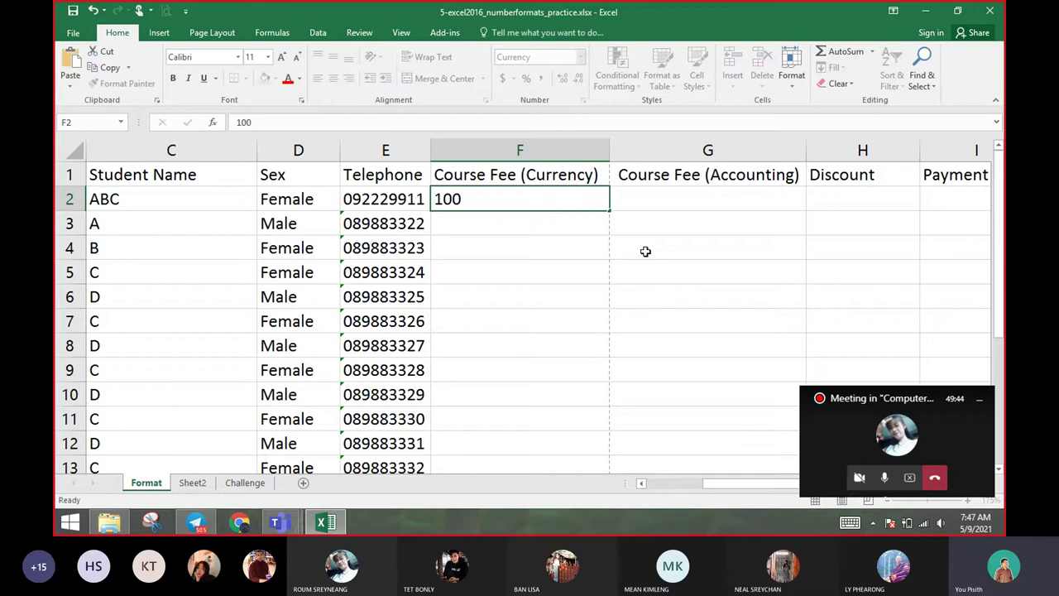
{"action": "key", "text": "Return"}
{"action": "key", "text": "Up"}
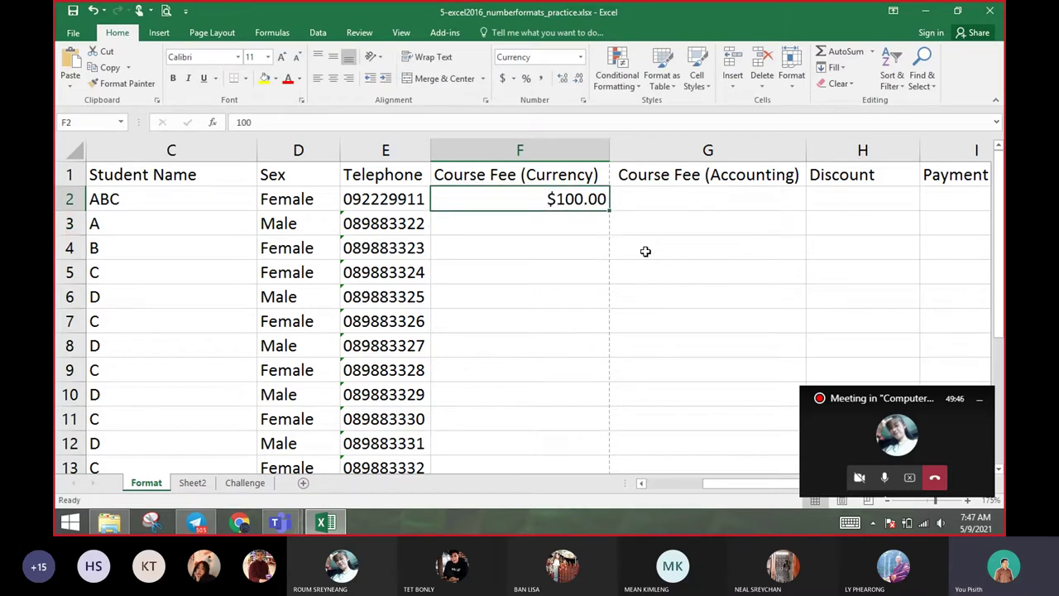
{"action": "key", "text": "Down"}
{"action": "left_click", "coordinate": [576, 198]}
Fill F2 down to F16 as a Fill Series rising by one dollar per row.
{"action": "left_click_drag", "start_coordinate": [610, 210], "coordinate": [617, 470]}
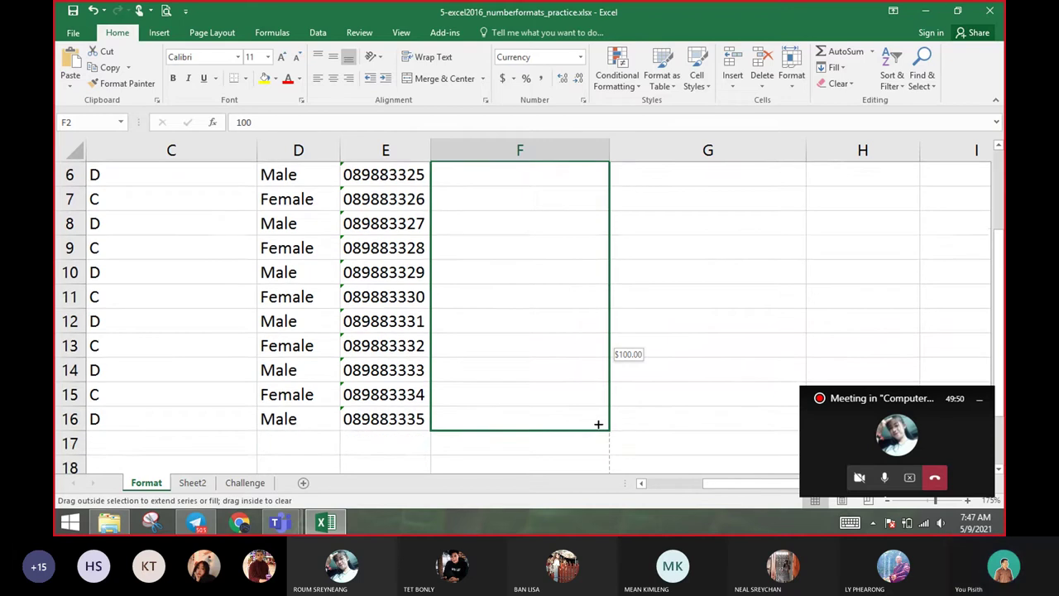
{"action": "left_click_drag", "start_coordinate": [607, 465], "coordinate": [609, 398]}
{"action": "scroll", "coordinate": [589, 324], "scroll_direction": "up", "scroll_amount": 2}
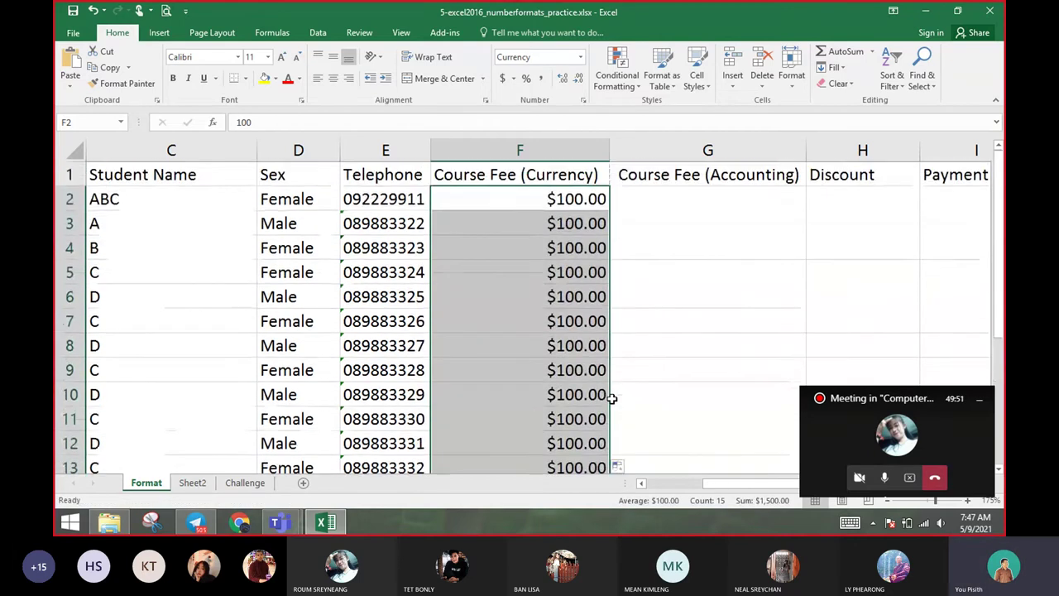
{"action": "left_click", "coordinate": [617, 465]}
{"action": "left_click", "coordinate": [591, 394]}
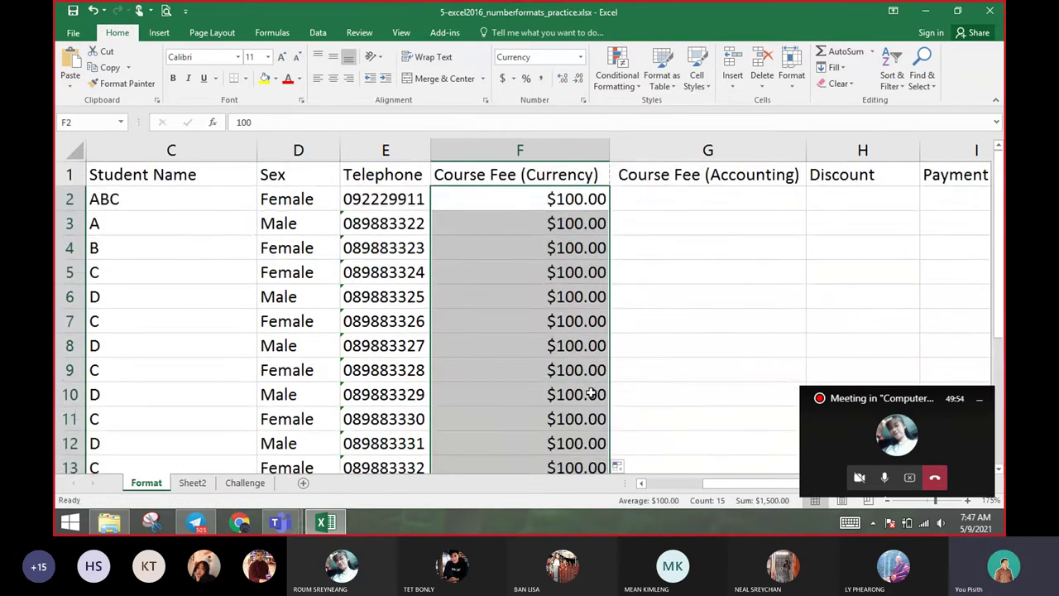
{"action": "left_click", "coordinate": [617, 466]}
{"action": "left_click", "coordinate": [578, 400]}
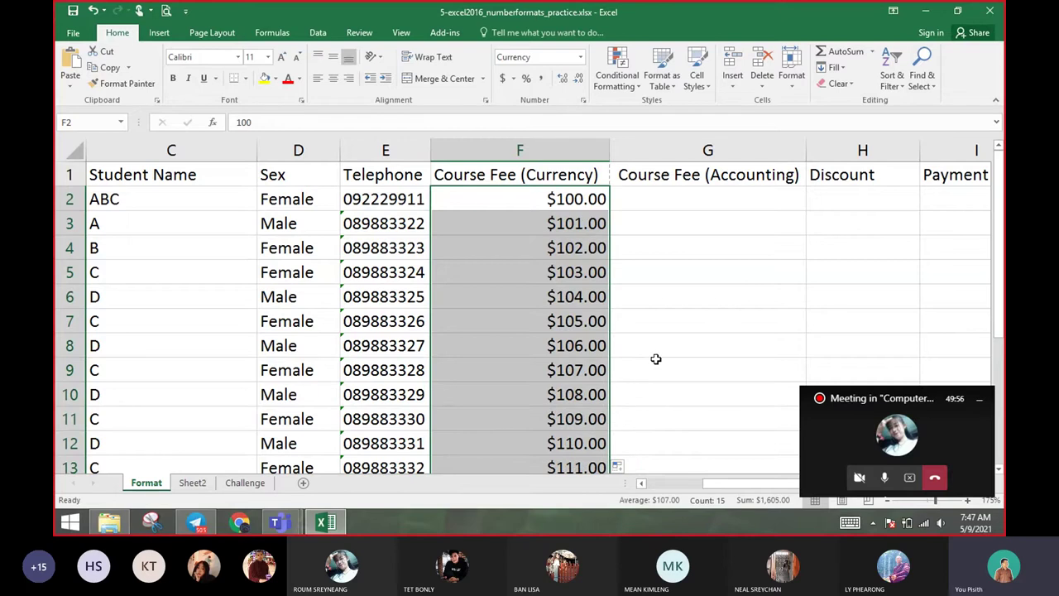
{"action": "scroll", "coordinate": [662, 354], "scroll_direction": "down", "scroll_amount": 2}
{"action": "scroll", "coordinate": [654, 354], "scroll_direction": "down", "scroll_amount": 2}
{"action": "scroll", "coordinate": [629, 356], "scroll_direction": "up", "scroll_amount": 4}
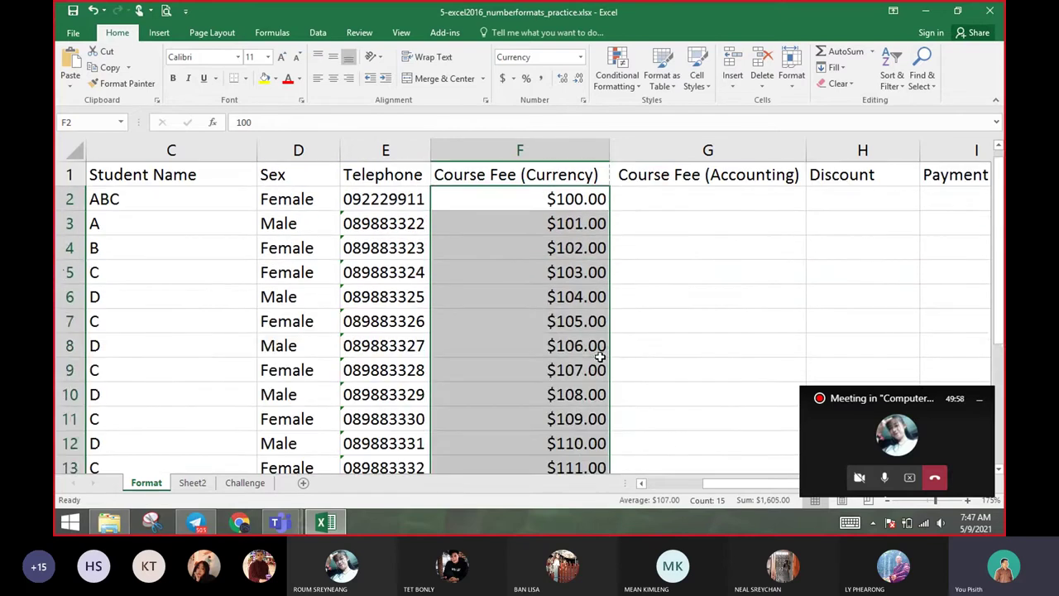
{"action": "left_click", "coordinate": [708, 204]}
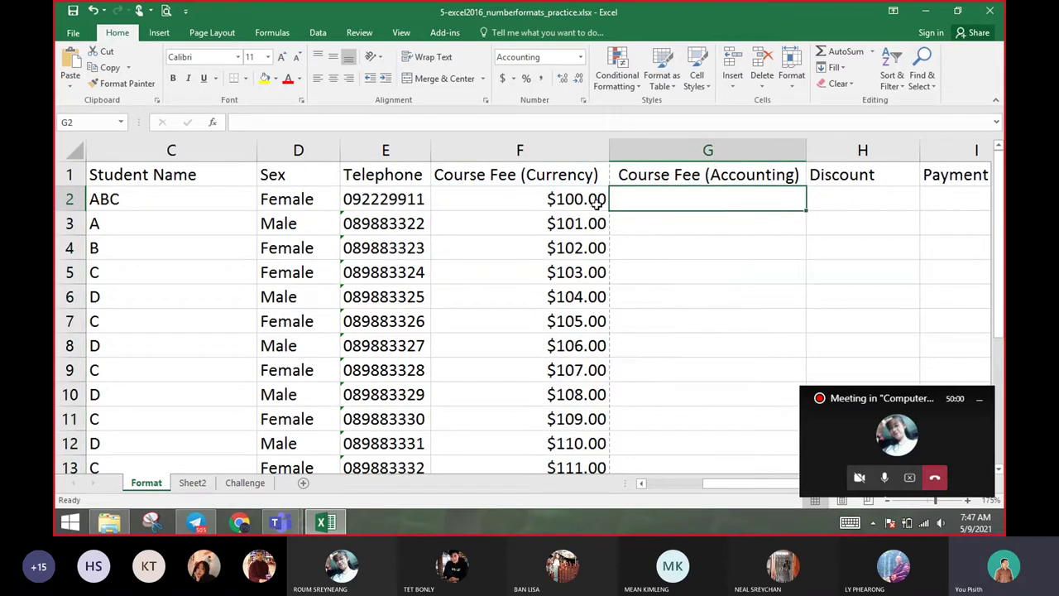
Enter 100 in G2 and fill it down to G16 as an increasing series.
{"action": "type", "text": "100"}
{"action": "key", "text": "ctrl+Return"}
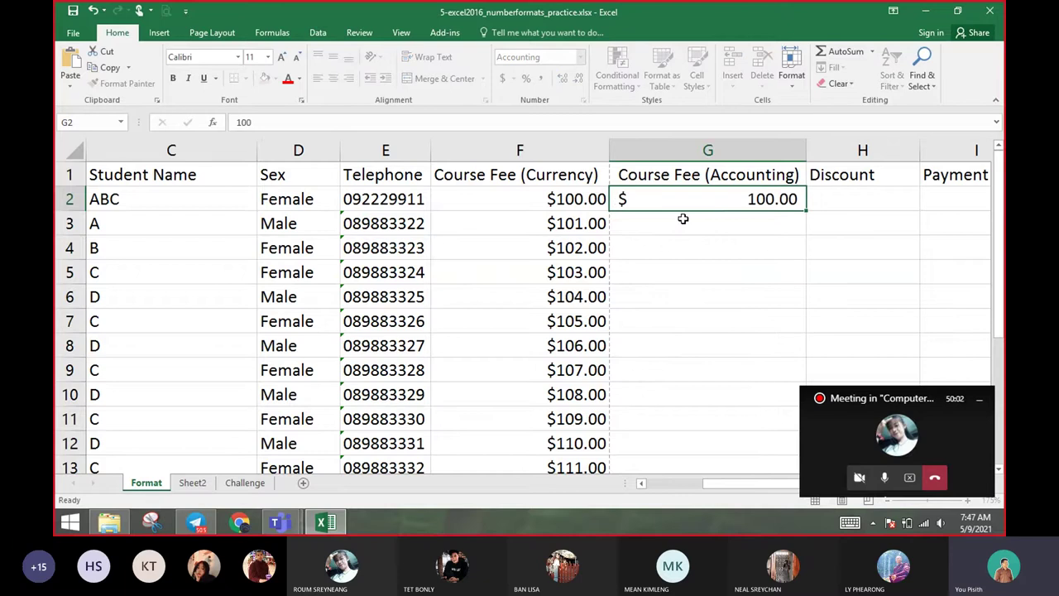
{"action": "left_click", "coordinate": [683, 219]}
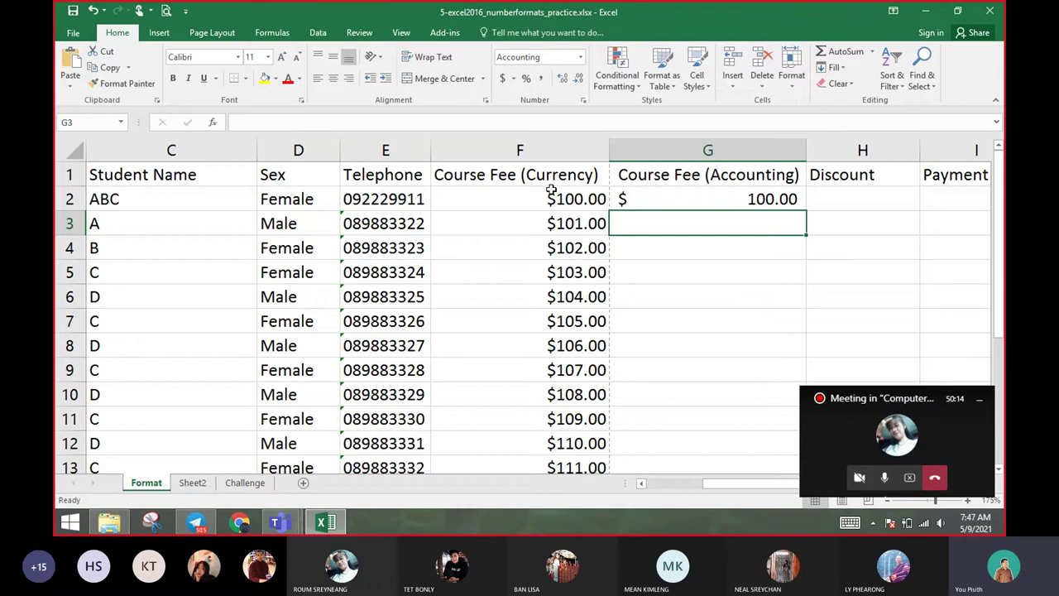
{"action": "left_click", "coordinate": [760, 207]}
{"action": "left_click_drag", "start_coordinate": [800, 213], "coordinate": [791, 426]}
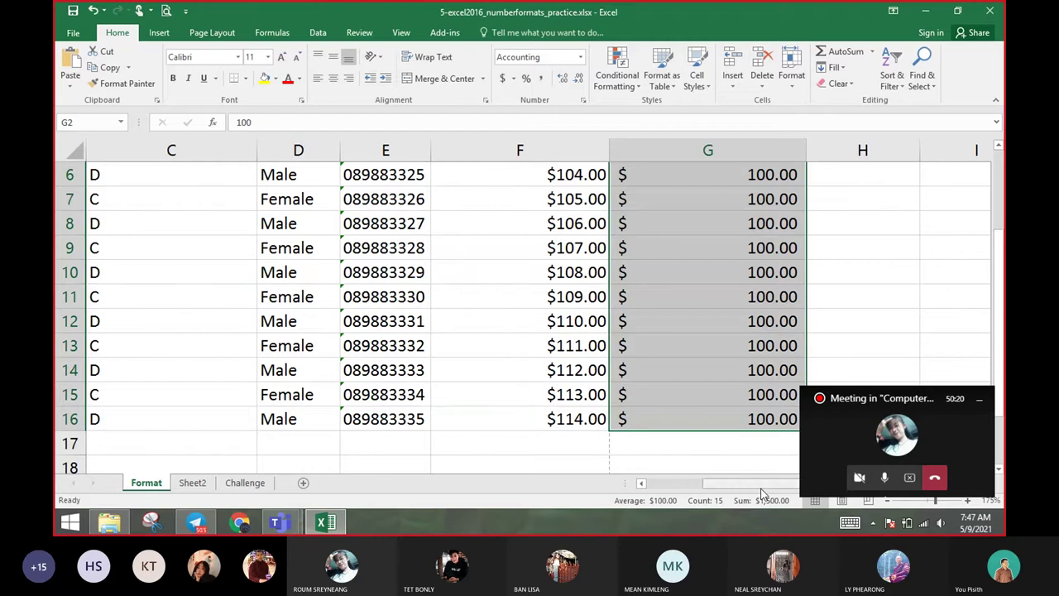
{"action": "scroll", "coordinate": [589, 438], "scroll_direction": "right", "scroll_amount": 3}
{"action": "left_click", "coordinate": [542, 402]}
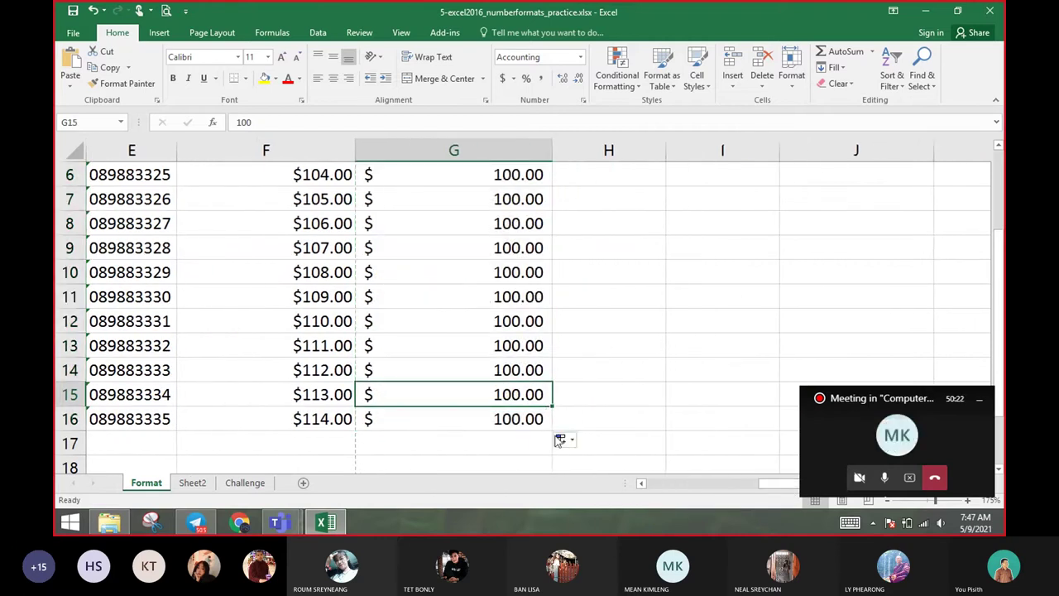
{"action": "left_click", "coordinate": [563, 438]}
{"action": "left_click", "coordinate": [583, 370]}
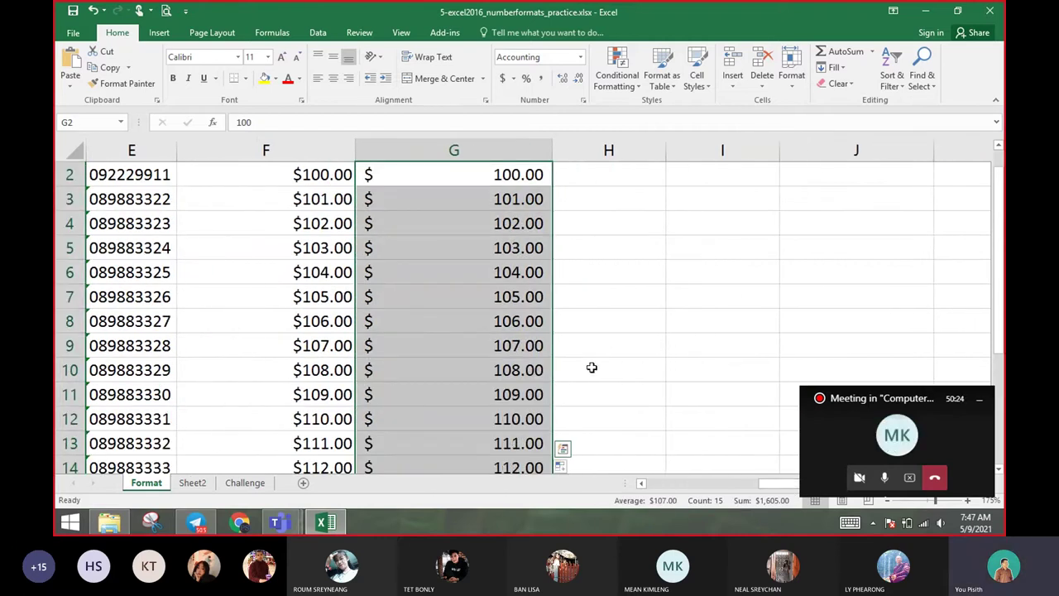
{"action": "scroll", "coordinate": [589, 367], "scroll_direction": "down", "scroll_amount": 3}
{"action": "scroll", "coordinate": [583, 368], "scroll_direction": "up", "scroll_amount": 4}
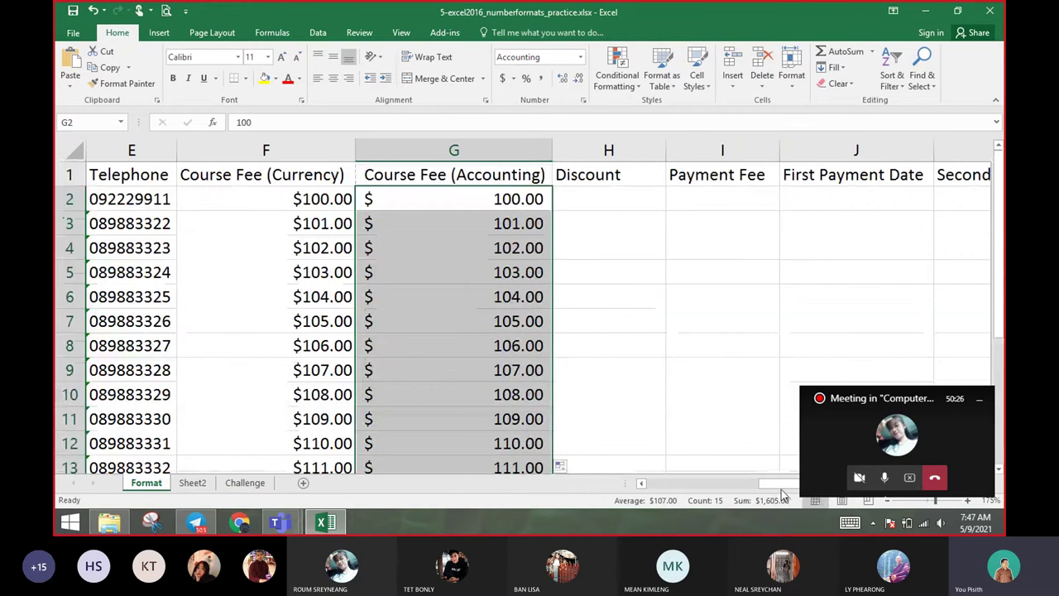
{"action": "left_click_drag", "start_coordinate": [766, 484], "coordinate": [719, 489]}
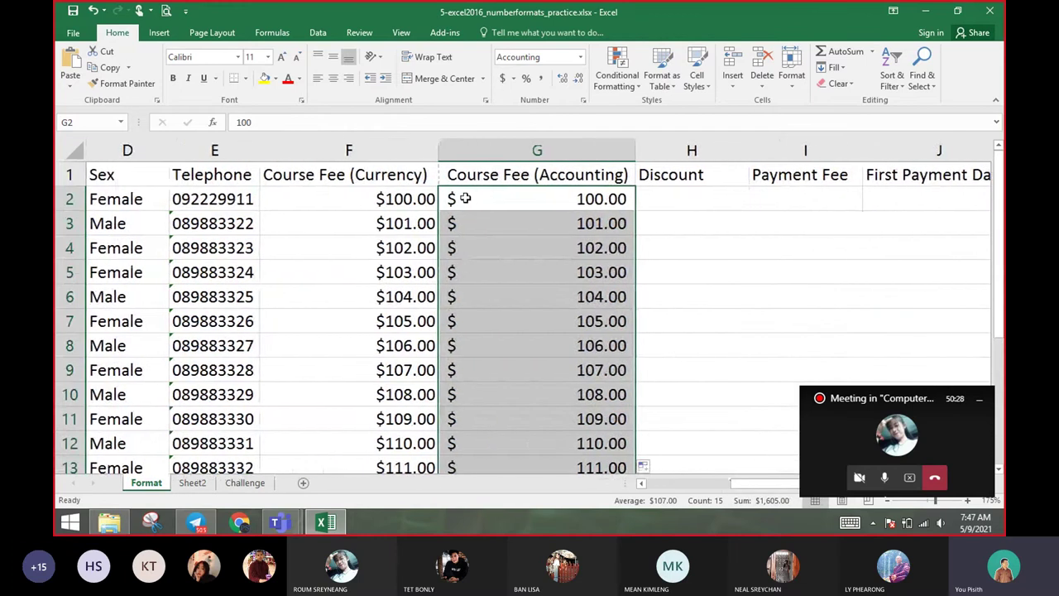
Replace F3's Currency fee with -$100 and reselect F3.
{"action": "left_click", "coordinate": [426, 199]}
{"action": "left_click", "coordinate": [390, 266]}
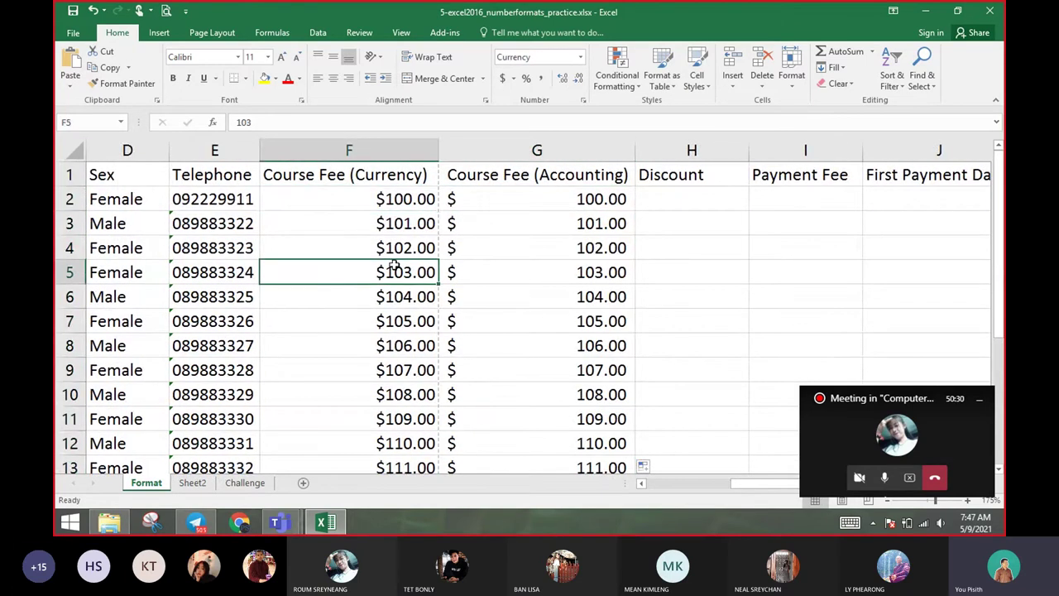
{"action": "left_click", "coordinate": [403, 224]}
{"action": "key", "text": "BackSpace"}
{"action": "type", "text": "-$"}
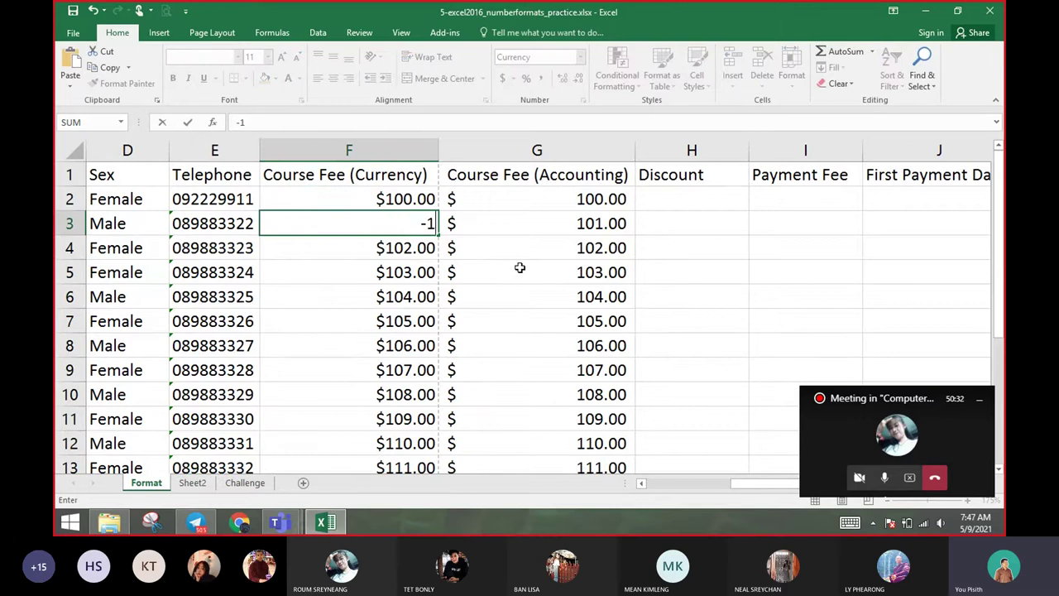
{"action": "type", "text": "100"}
{"action": "key", "text": "Return"}
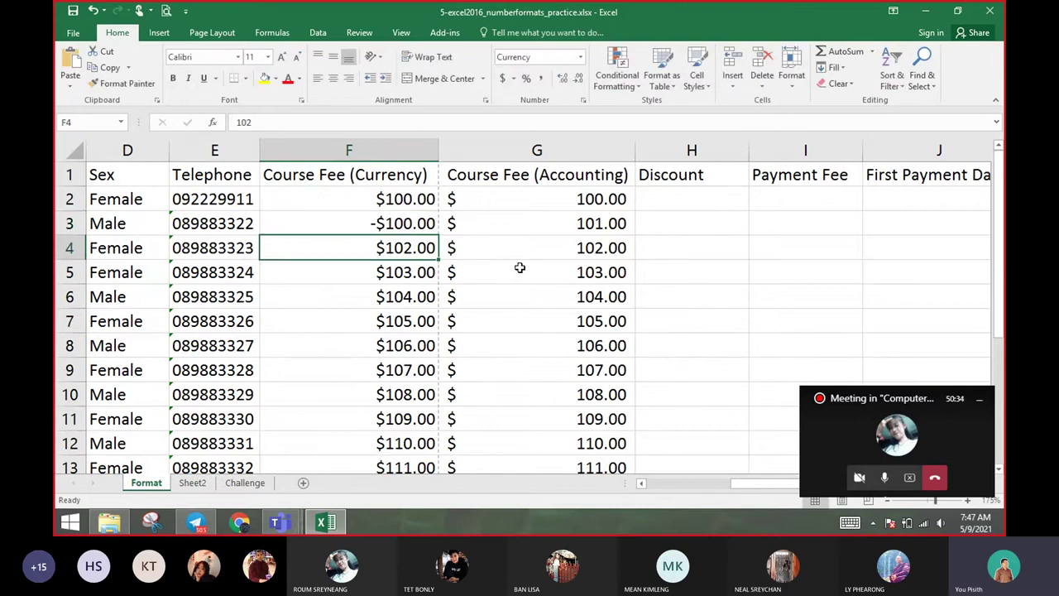
{"action": "key", "text": "Up"}
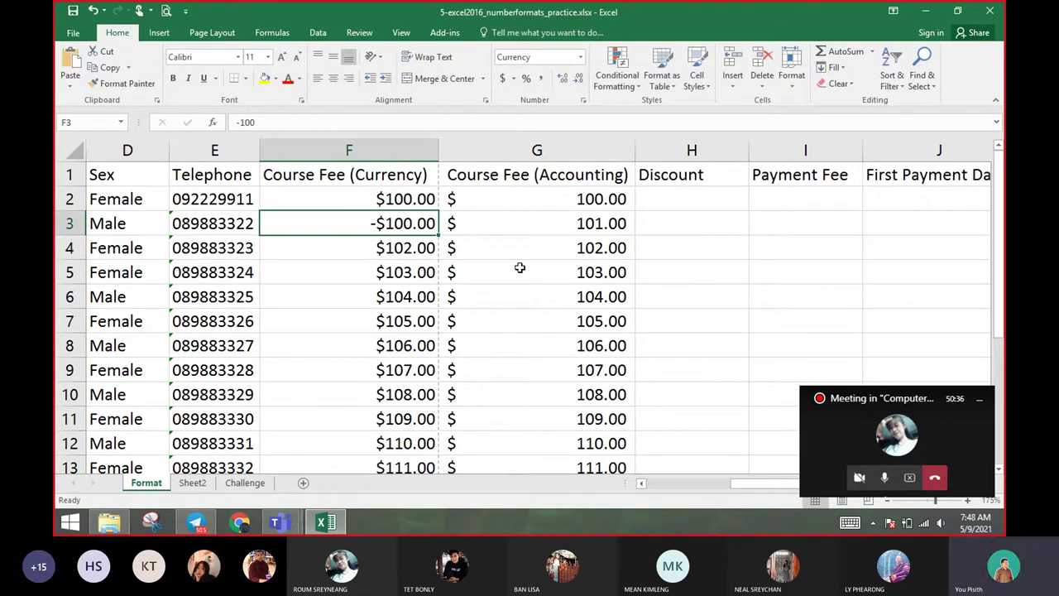
{"action": "left_click", "coordinate": [416, 242]}
{"action": "left_click", "coordinate": [416, 228]}
Open Format Cells for F3 from the Number group launcher and place it beside column F.
{"action": "left_click", "coordinate": [584, 101]}
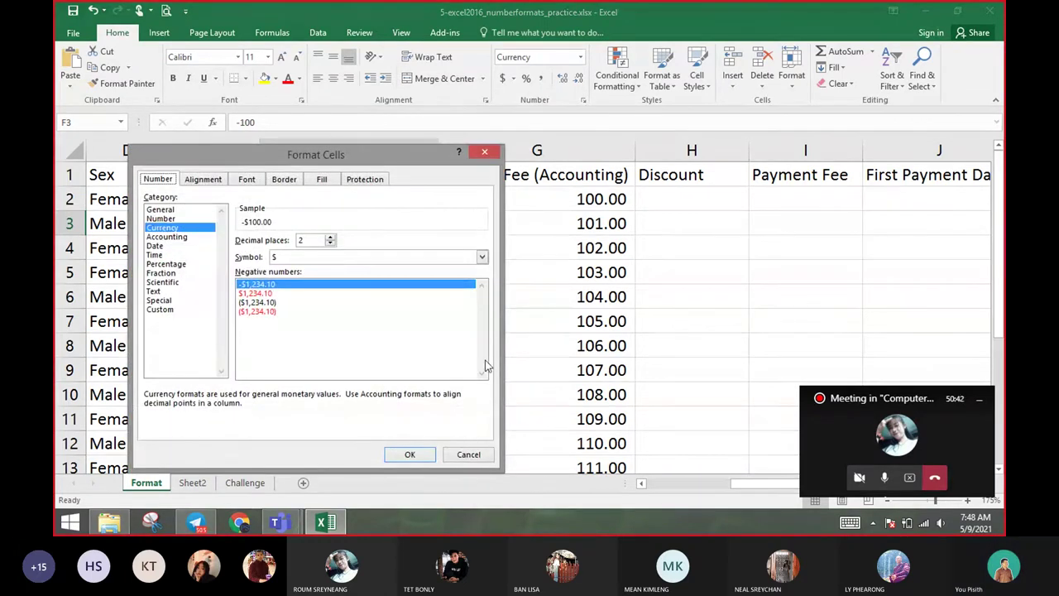
{"action": "left_click_drag", "start_coordinate": [321, 156], "coordinate": [660, 132]}
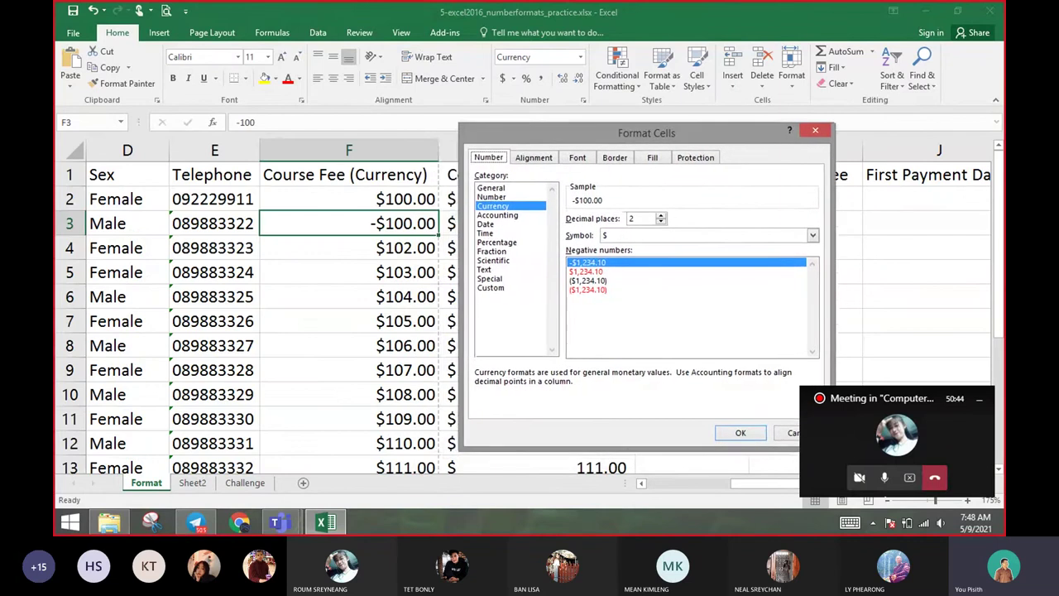
{"action": "left_click", "coordinate": [824, 130]}
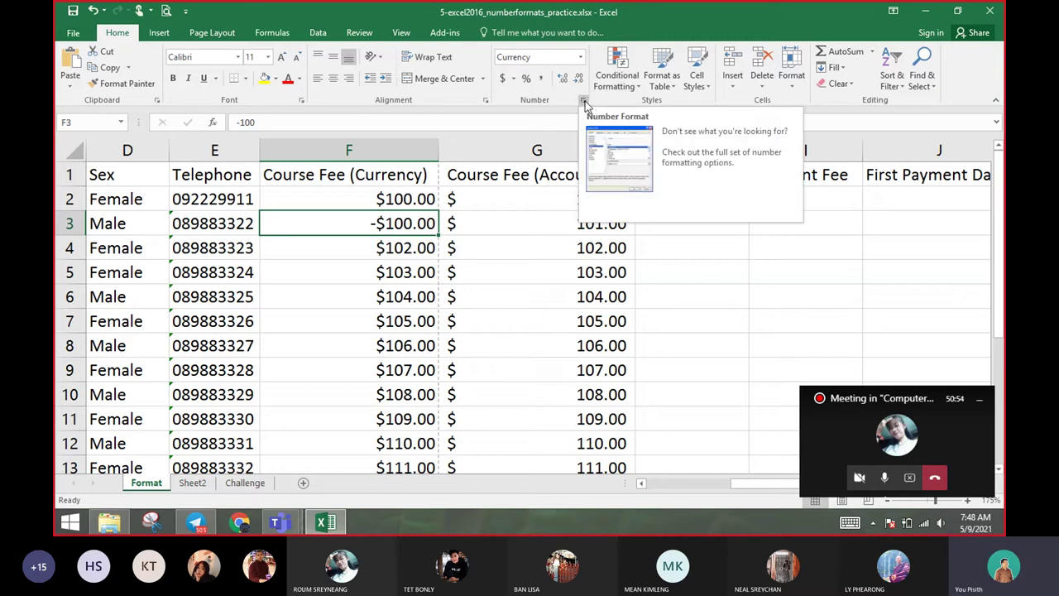
{"action": "left_click", "coordinate": [583, 101]}
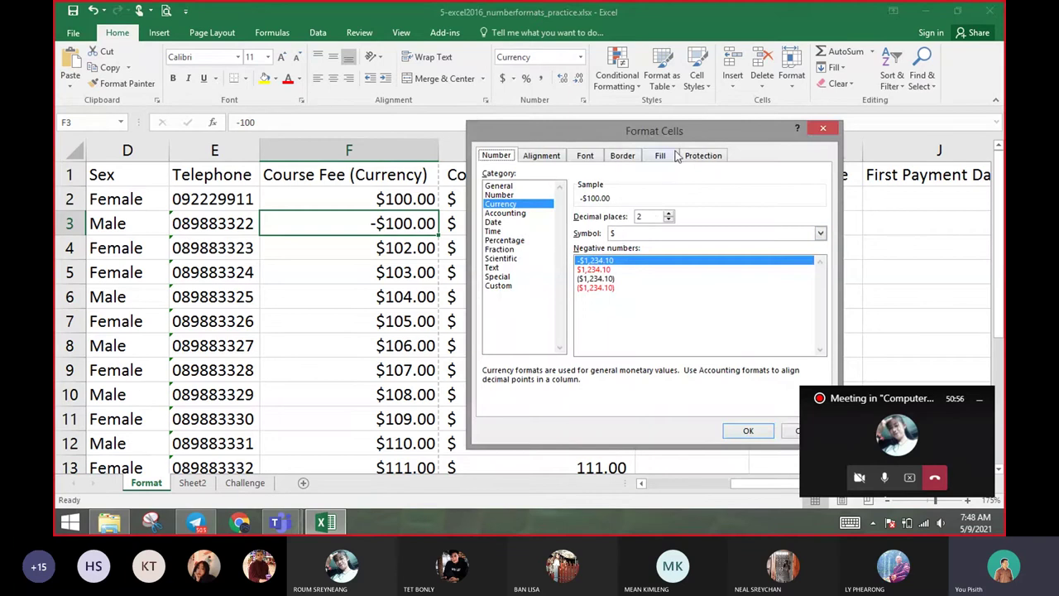
{"action": "left_click_drag", "start_coordinate": [681, 133], "coordinate": [634, 100]}
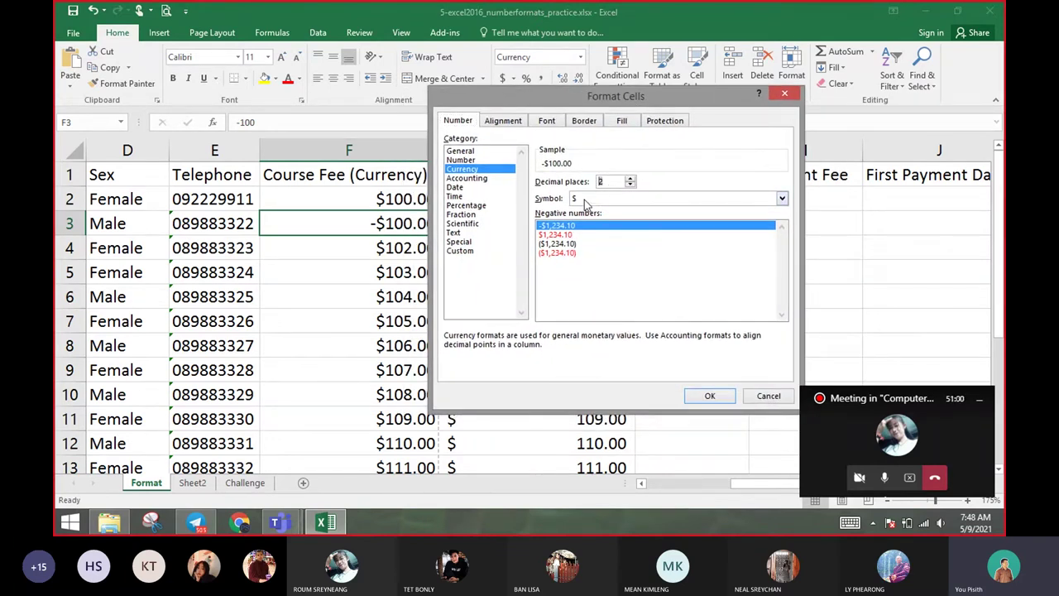
Browse the Currency Symbol list for F3 and leave it set to $.
{"action": "left_click", "coordinate": [782, 198]}
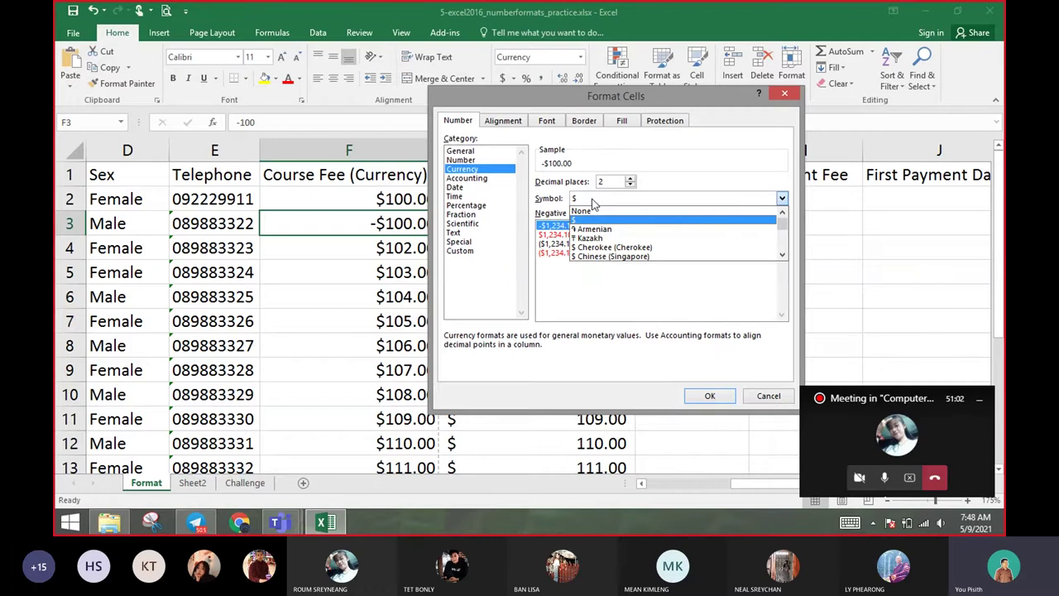
{"action": "left_click_drag", "start_coordinate": [787, 229], "coordinate": [783, 229]}
{"action": "left_click", "coordinate": [629, 220]}
{"action": "left_click", "coordinate": [697, 202]}
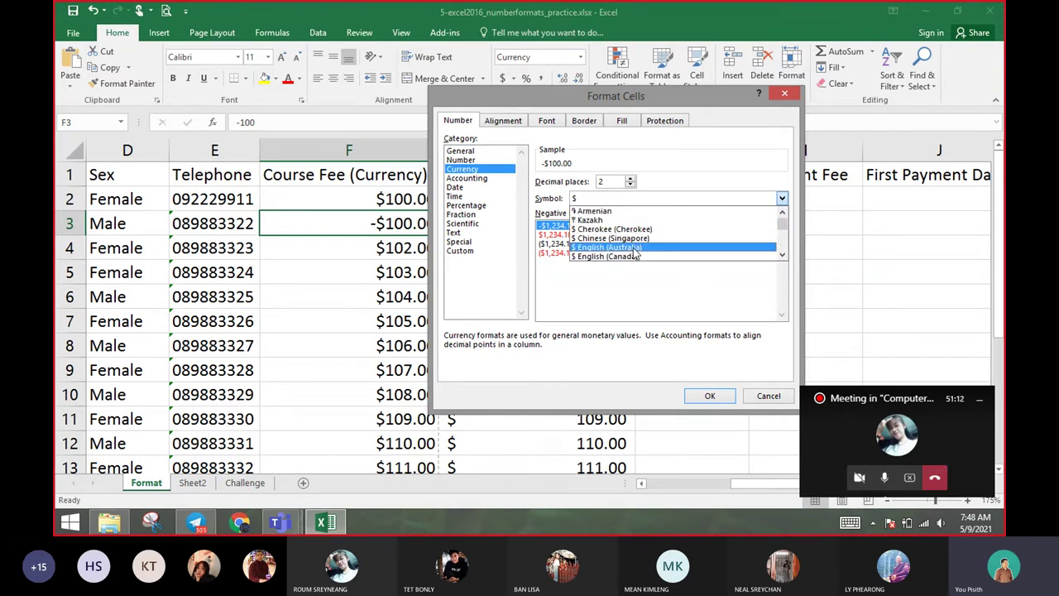
{"action": "scroll", "coordinate": [637, 250], "scroll_direction": "down", "scroll_amount": 1}
{"action": "scroll", "coordinate": [629, 255], "scroll_direction": "down", "scroll_amount": 1}
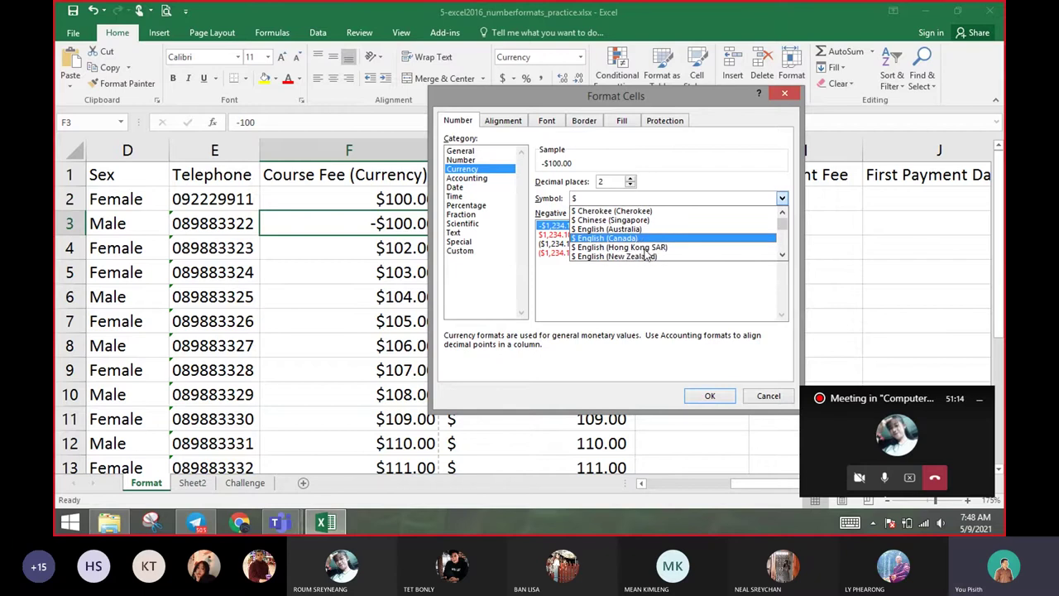
{"action": "scroll", "coordinate": [638, 253], "scroll_direction": "down", "scroll_amount": 1}
{"action": "scroll", "coordinate": [650, 248], "scroll_direction": "down", "scroll_amount": 2}
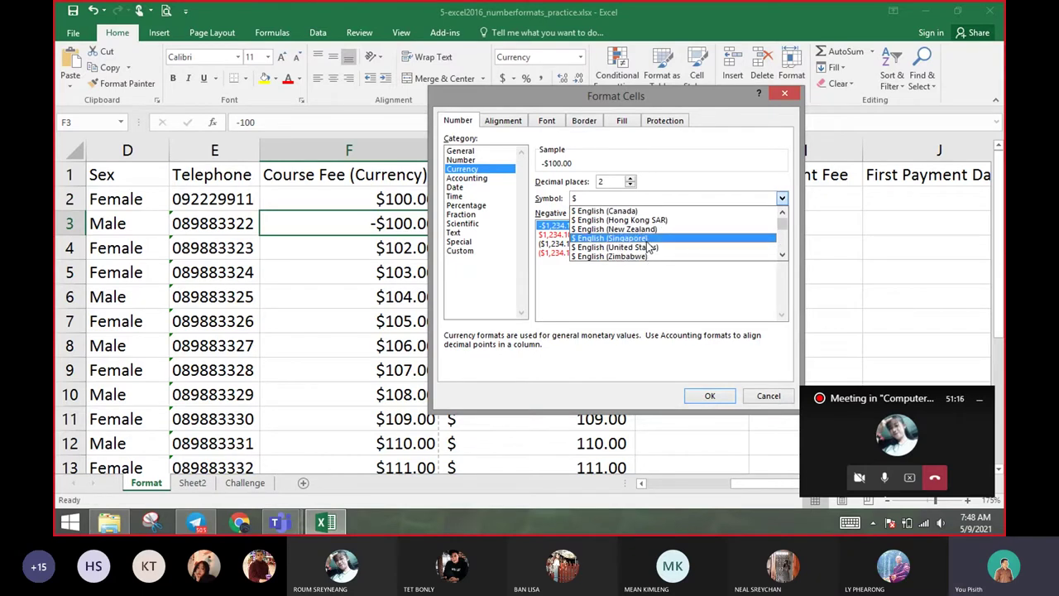
{"action": "scroll", "coordinate": [648, 247], "scroll_direction": "down", "scroll_amount": 1}
{"action": "scroll", "coordinate": [644, 247], "scroll_direction": "down", "scroll_amount": 2}
{"action": "scroll", "coordinate": [642, 249], "scroll_direction": "down", "scroll_amount": 1}
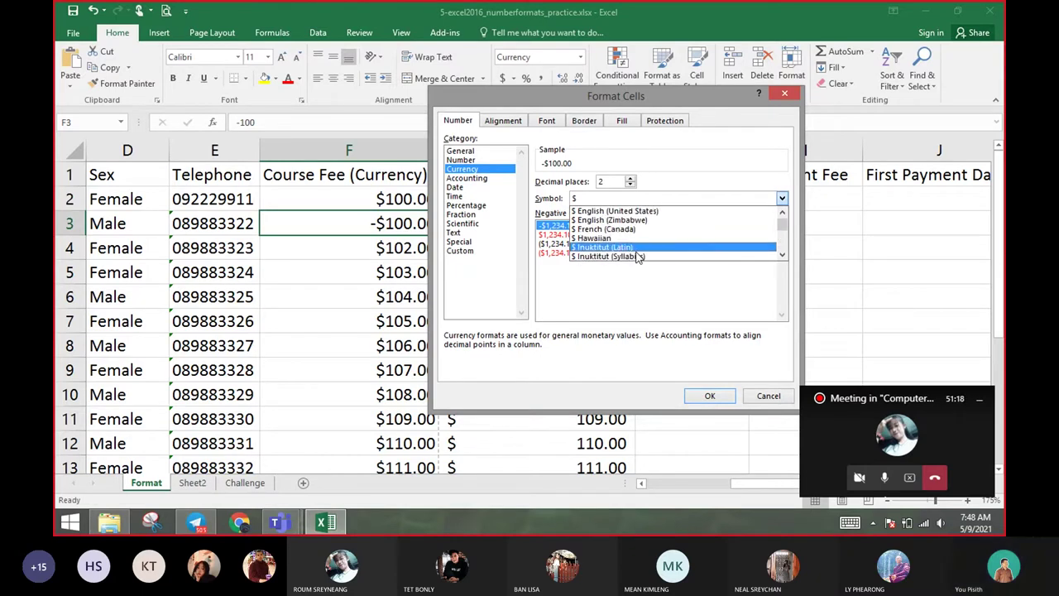
{"action": "scroll", "coordinate": [636, 248], "scroll_direction": "down", "scroll_amount": 2}
{"action": "scroll", "coordinate": [636, 248], "scroll_direction": "down", "scroll_amount": 1}
{"action": "scroll", "coordinate": [638, 251], "scroll_direction": "down", "scroll_amount": 2}
{"action": "scroll", "coordinate": [638, 253], "scroll_direction": "down", "scroll_amount": 1}
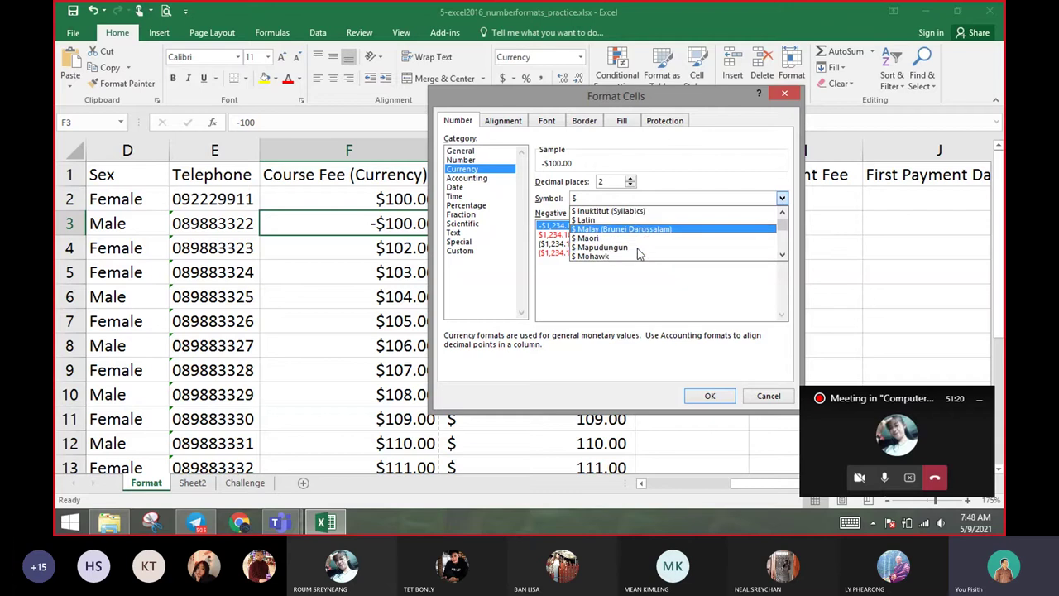
{"action": "scroll", "coordinate": [639, 255], "scroll_direction": "down", "scroll_amount": 1}
{"action": "scroll", "coordinate": [639, 253], "scroll_direction": "down", "scroll_amount": 1}
{"action": "scroll", "coordinate": [639, 247], "scroll_direction": "down", "scroll_amount": 1}
{"action": "scroll", "coordinate": [640, 241], "scroll_direction": "down", "scroll_amount": 1}
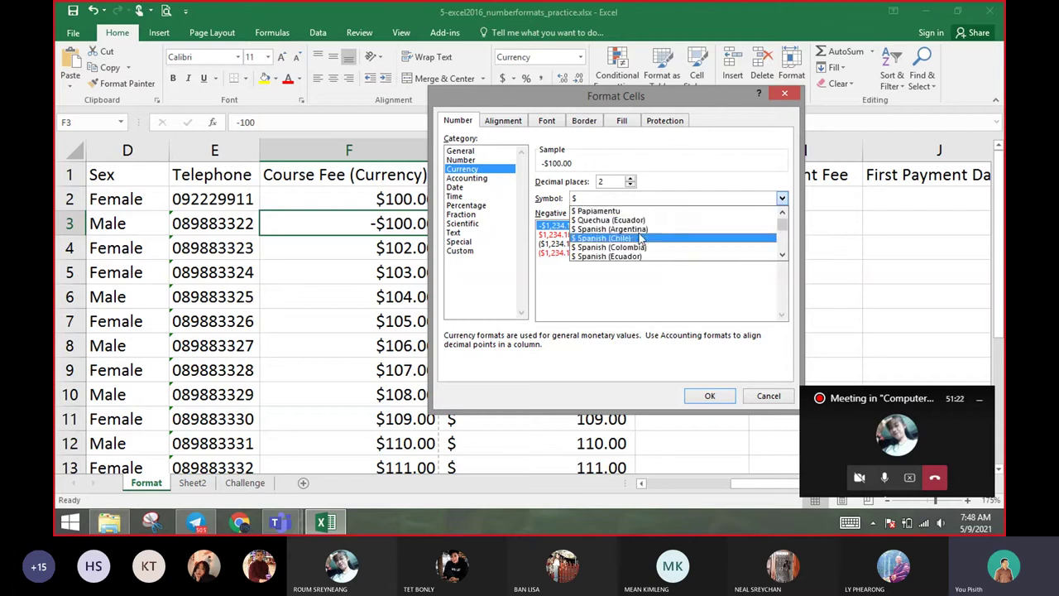
{"action": "scroll", "coordinate": [642, 237], "scroll_direction": "down", "scroll_amount": 1}
{"action": "scroll", "coordinate": [642, 236], "scroll_direction": "down", "scroll_amount": 1}
{"action": "scroll", "coordinate": [642, 240], "scroll_direction": "down", "scroll_amount": 1}
{"action": "scroll", "coordinate": [642, 244], "scroll_direction": "down", "scroll_amount": 3}
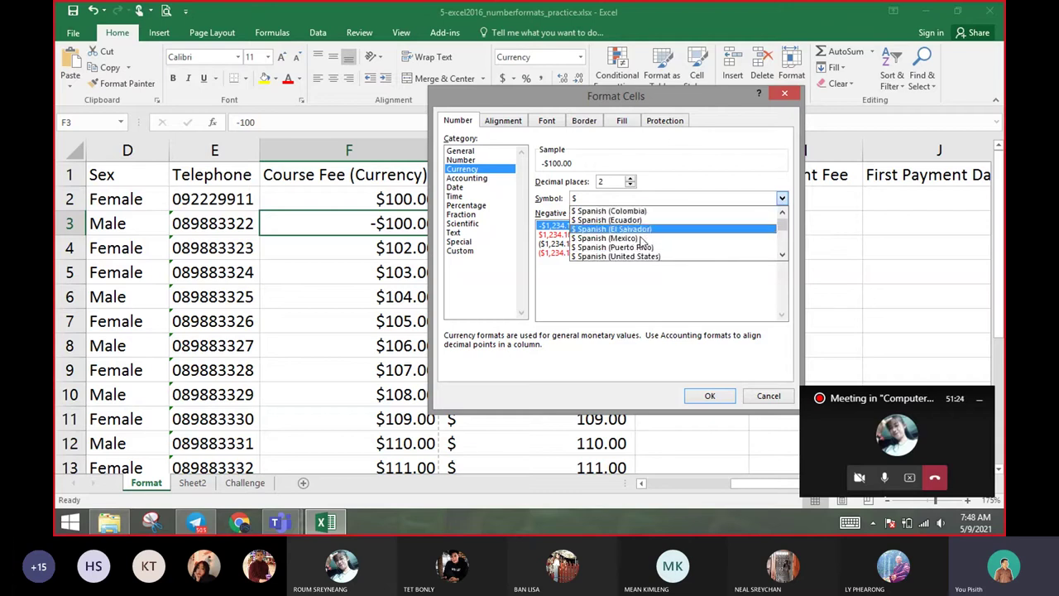
{"action": "scroll", "coordinate": [643, 247], "scroll_direction": "down", "scroll_amount": 1}
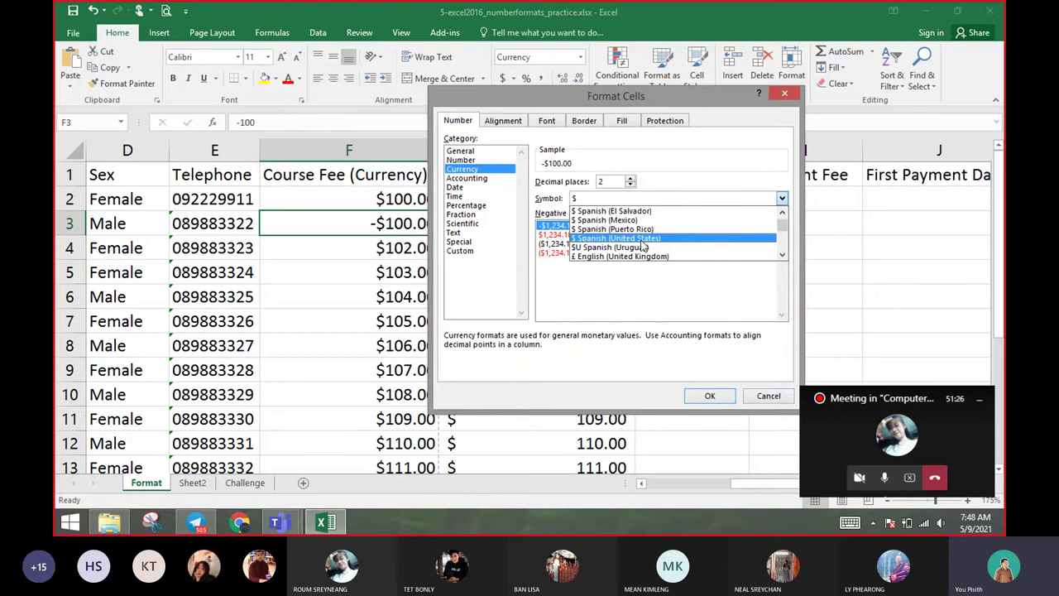
{"action": "scroll", "coordinate": [638, 245], "scroll_direction": "down", "scroll_amount": 1}
{"action": "scroll", "coordinate": [629, 246], "scroll_direction": "down", "scroll_amount": 1}
{"action": "scroll", "coordinate": [616, 246], "scroll_direction": "down", "scroll_amount": 1}
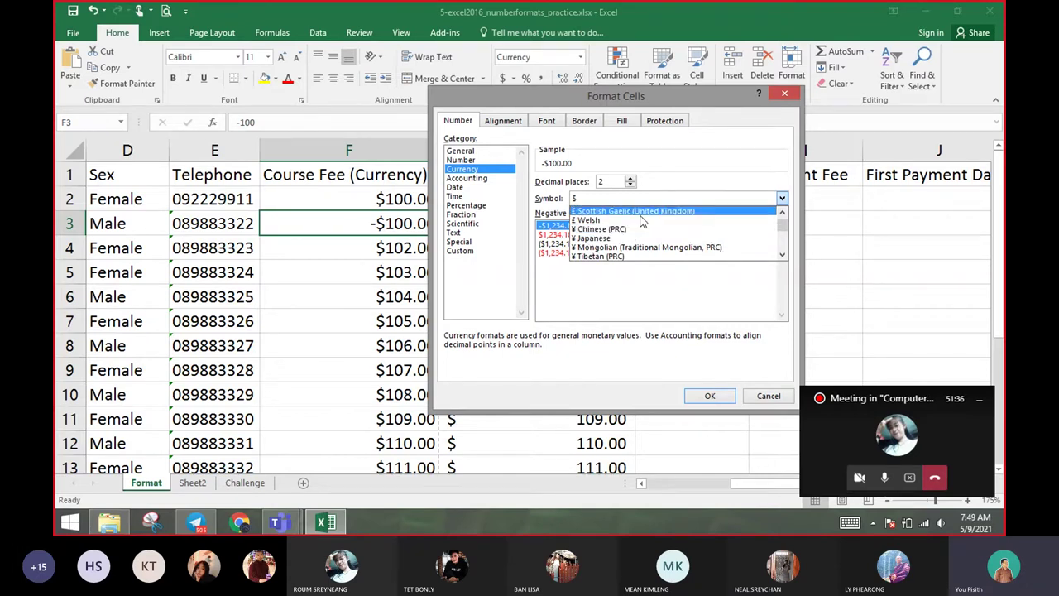
{"action": "scroll", "coordinate": [613, 240], "scroll_direction": "down", "scroll_amount": 1}
{"action": "scroll", "coordinate": [612, 240], "scroll_direction": "down", "scroll_amount": 1}
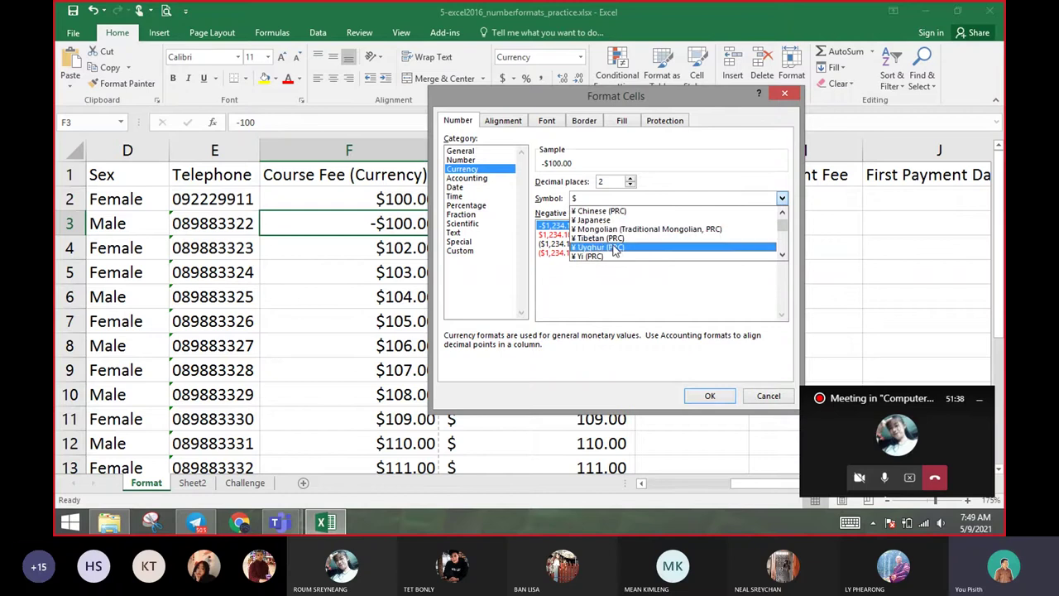
{"action": "scroll", "coordinate": [613, 240], "scroll_direction": "down", "scroll_amount": 1}
{"action": "scroll", "coordinate": [614, 240], "scroll_direction": "down", "scroll_amount": 1}
{"action": "scroll", "coordinate": [614, 238], "scroll_direction": "down", "scroll_amount": 2}
{"action": "scroll", "coordinate": [617, 244], "scroll_direction": "down", "scroll_amount": 1}
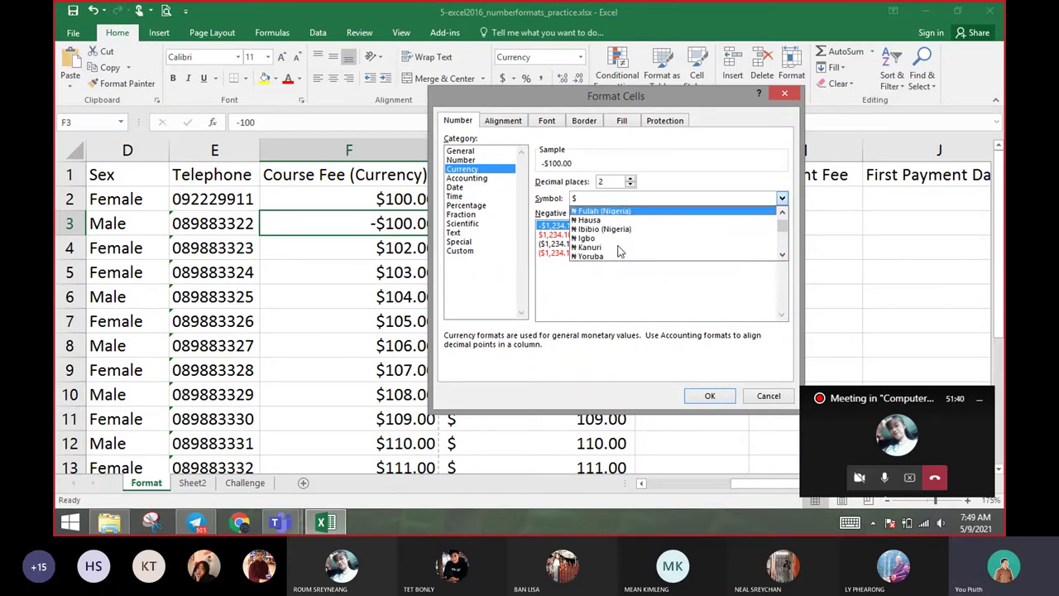
{"action": "scroll", "coordinate": [618, 247], "scroll_direction": "down", "scroll_amount": 2}
{"action": "scroll", "coordinate": [619, 250], "scroll_direction": "down", "scroll_amount": 2}
{"action": "scroll", "coordinate": [619, 250], "scroll_direction": "down", "scroll_amount": 2}
{"action": "scroll", "coordinate": [620, 250], "scroll_direction": "down", "scroll_amount": 1}
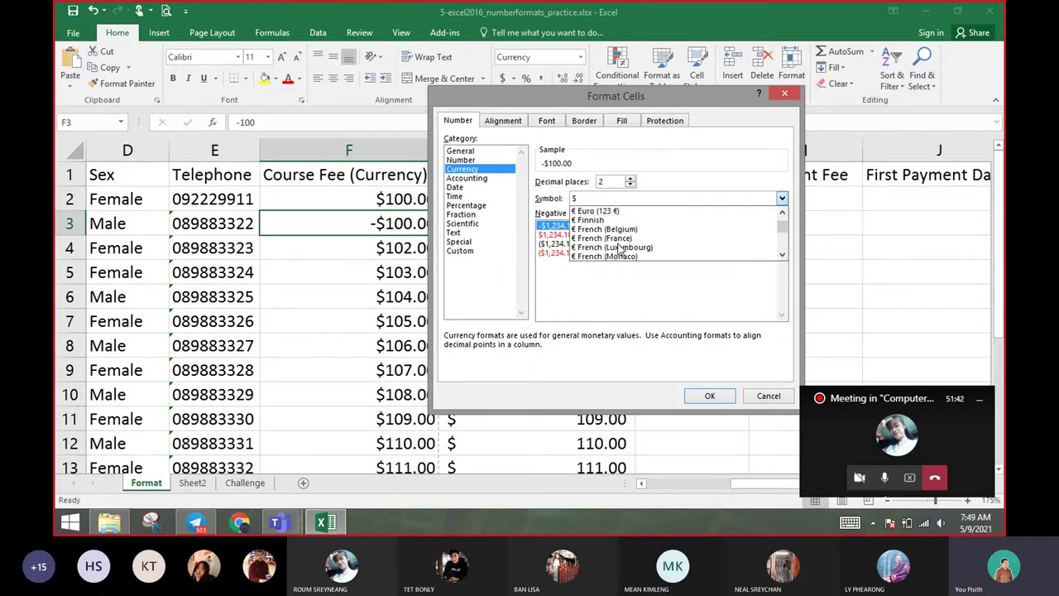
{"action": "scroll", "coordinate": [620, 250], "scroll_direction": "down", "scroll_amount": 1}
{"action": "left_click_drag", "start_coordinate": [780, 233], "coordinate": [792, 251]}
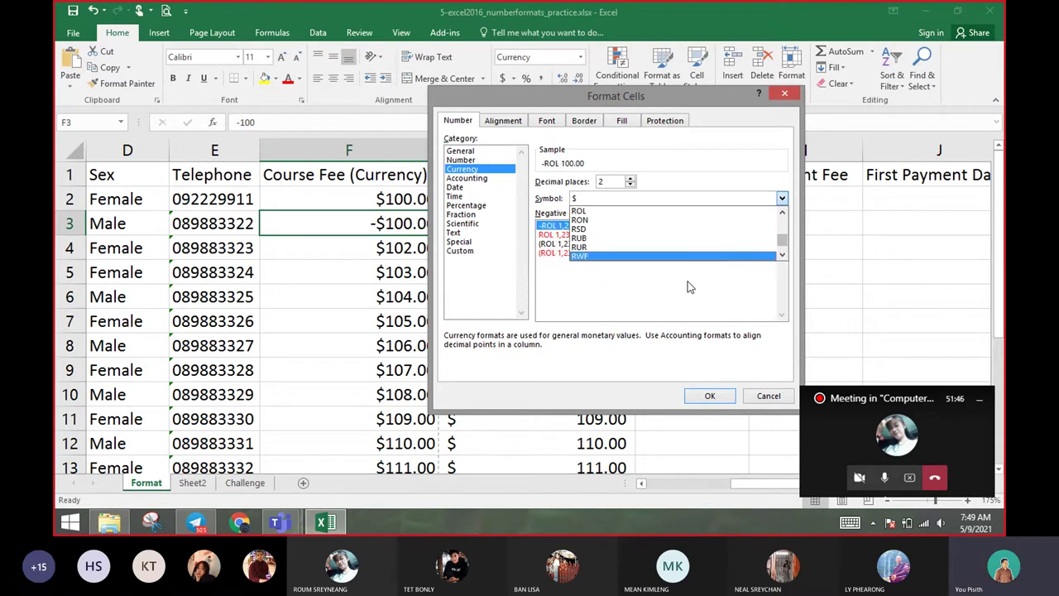
{"action": "scroll", "coordinate": [688, 286], "scroll_direction": "up", "scroll_amount": 5}
{"action": "scroll", "coordinate": [674, 287], "scroll_direction": "up", "scroll_amount": 5}
{"action": "scroll", "coordinate": [674, 287], "scroll_direction": "up", "scroll_amount": 1}
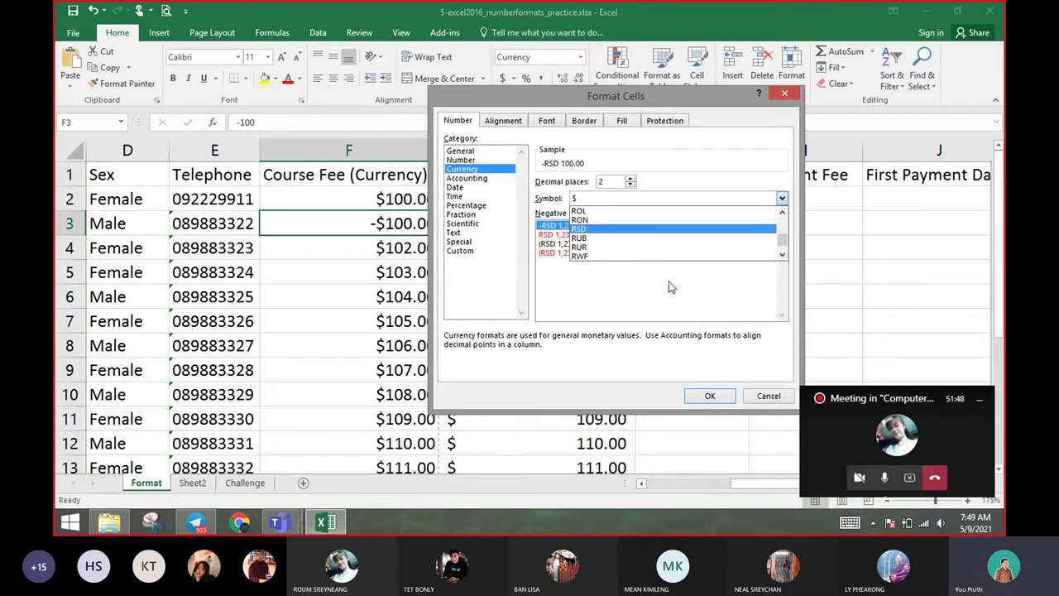
{"action": "scroll", "coordinate": [673, 288], "scroll_direction": "down", "scroll_amount": 3}
{"action": "scroll", "coordinate": [671, 287], "scroll_direction": "up", "scroll_amount": 4}
{"action": "scroll", "coordinate": [671, 287], "scroll_direction": "down", "scroll_amount": 4}
{"action": "scroll", "coordinate": [672, 287], "scroll_direction": "up", "scroll_amount": 5}
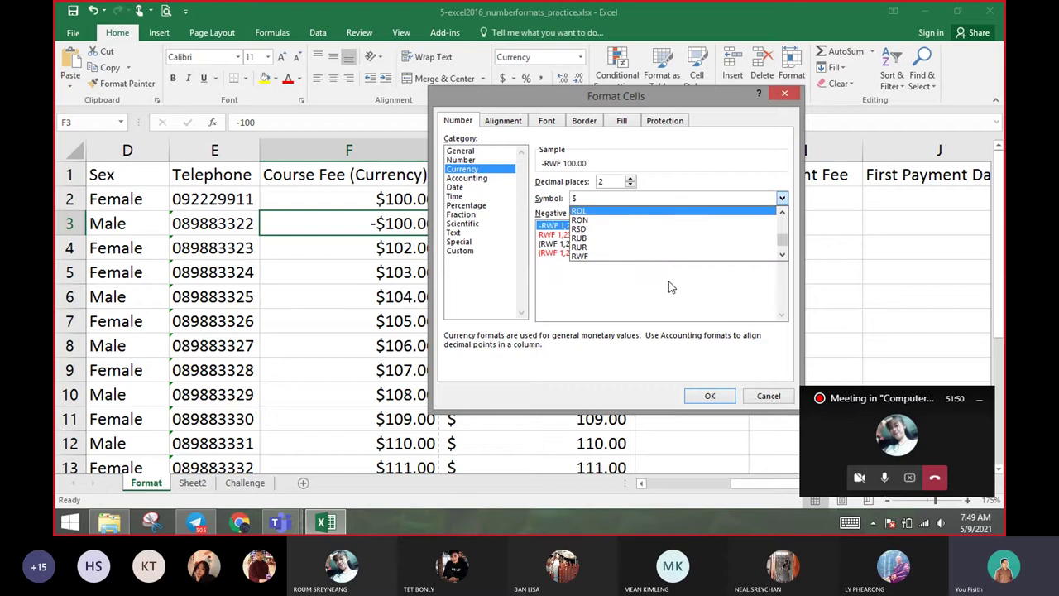
{"action": "key", "text": "Escape"}
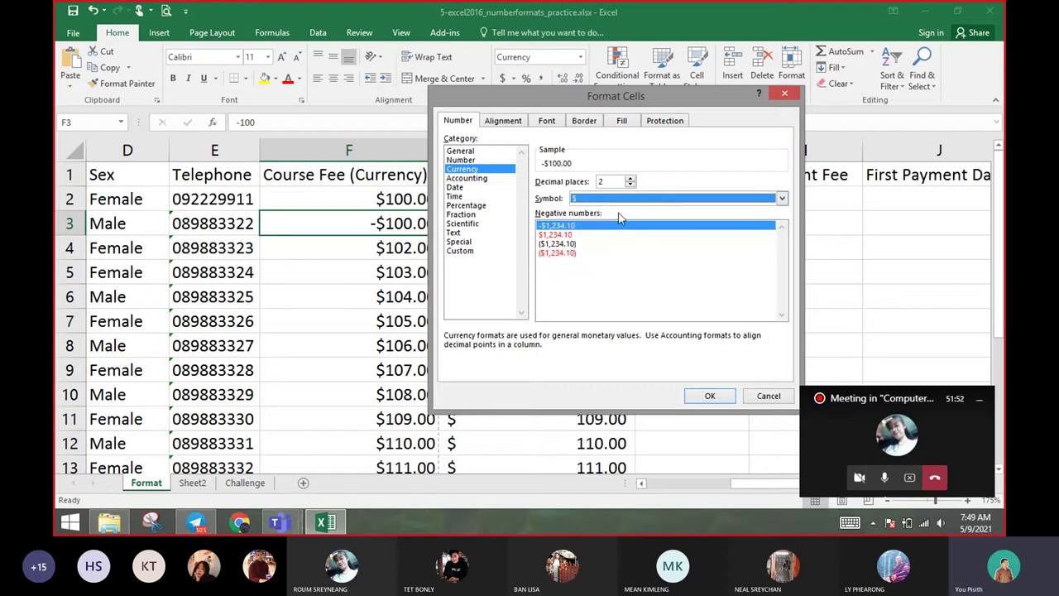
Apply the minus-sign, red, and parenthesised negative Currency styles to F3 in turn.
{"action": "left_click", "coordinate": [666, 199]}
{"action": "key", "text": "Escape"}
{"action": "left_click", "coordinate": [569, 228]}
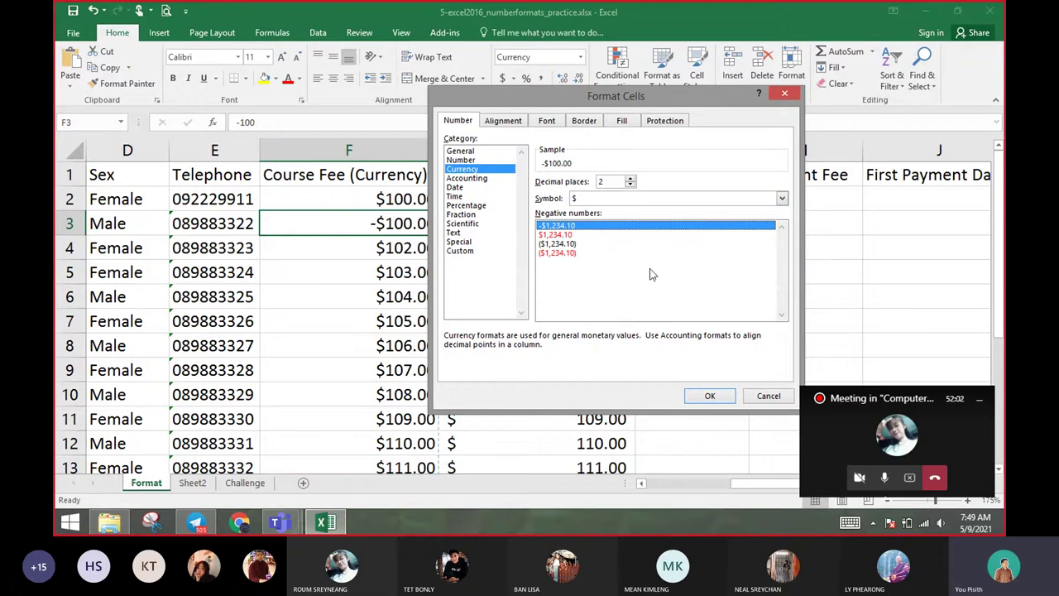
{"action": "left_click", "coordinate": [709, 396]}
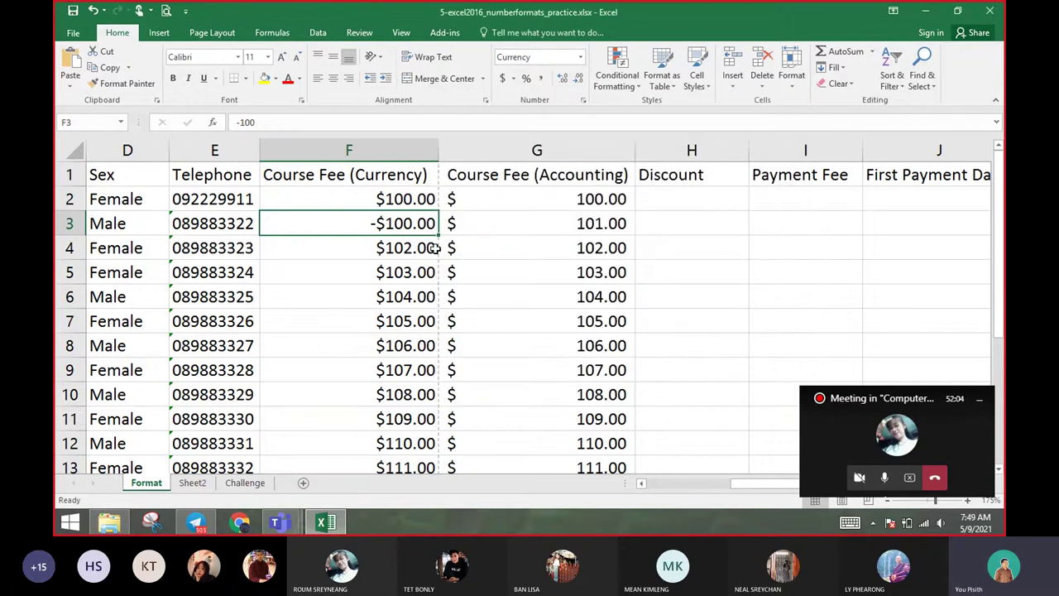
{"action": "left_click", "coordinate": [584, 101]}
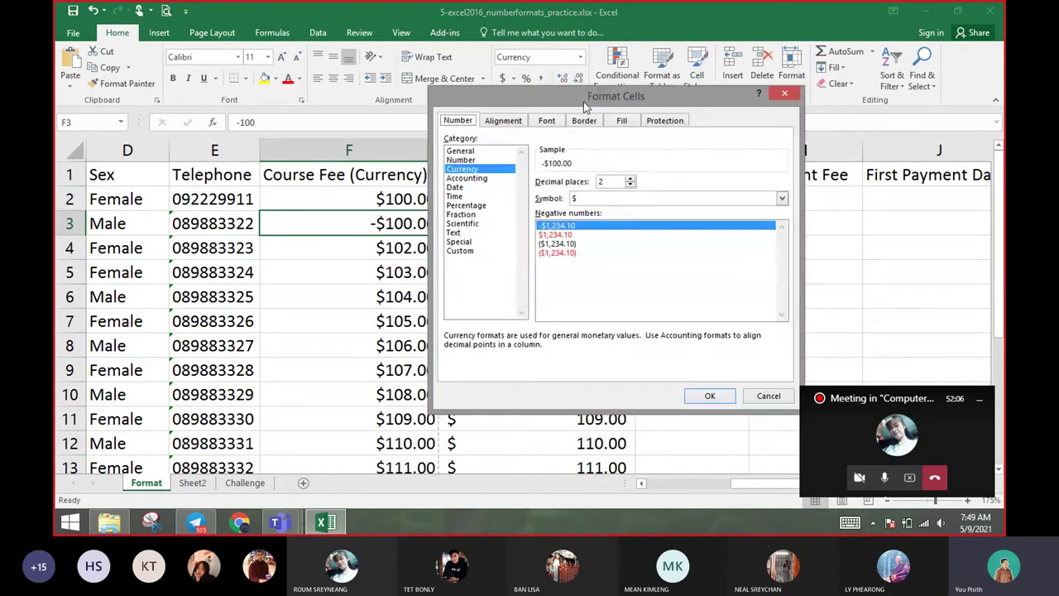
{"action": "left_click", "coordinate": [568, 235]}
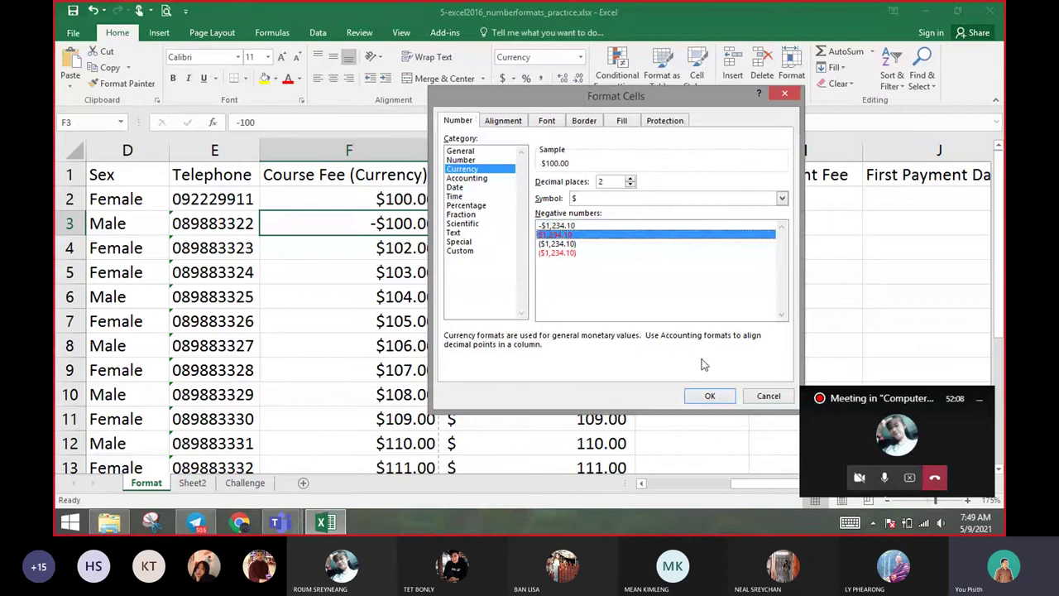
{"action": "left_click", "coordinate": [709, 396]}
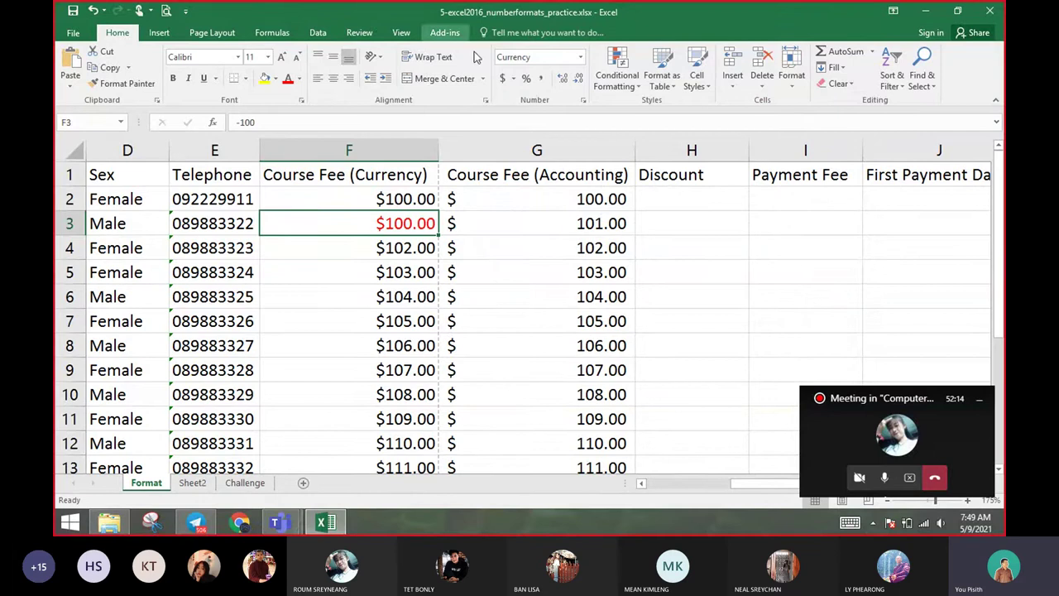
{"action": "left_click", "coordinate": [584, 101]}
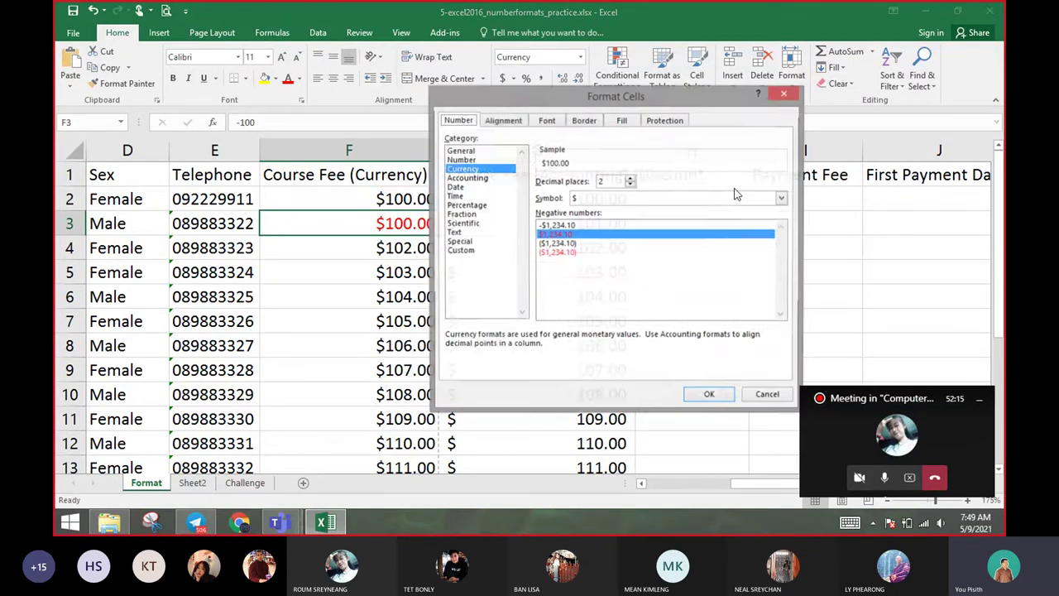
{"action": "left_click", "coordinate": [560, 245]}
{"action": "left_click", "coordinate": [709, 395]}
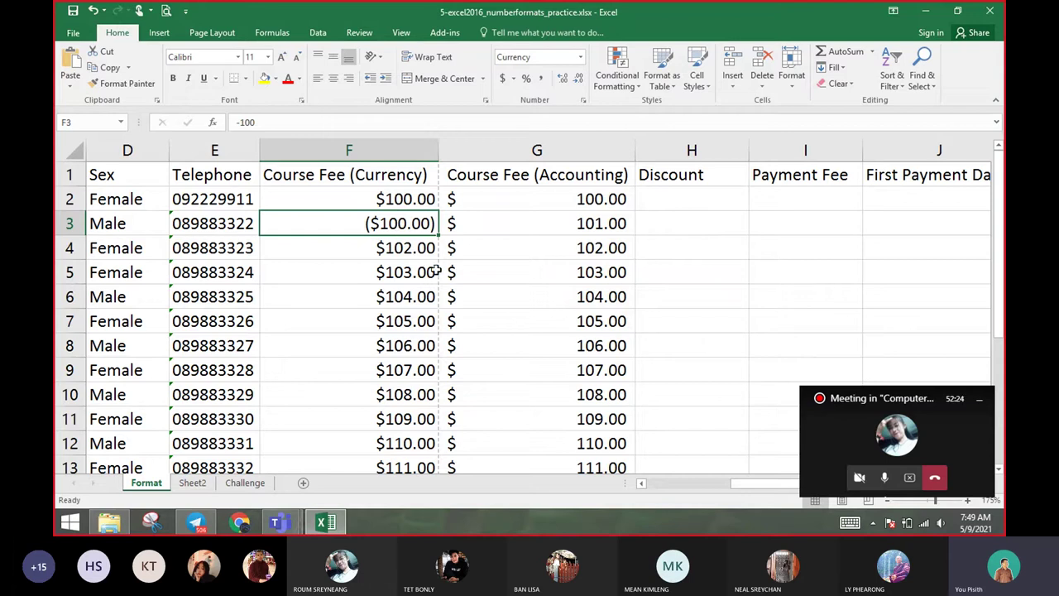
Try the red parenthesised style on F3, then settle on the plain -$100.00 style.
{"action": "left_click", "coordinate": [501, 223]}
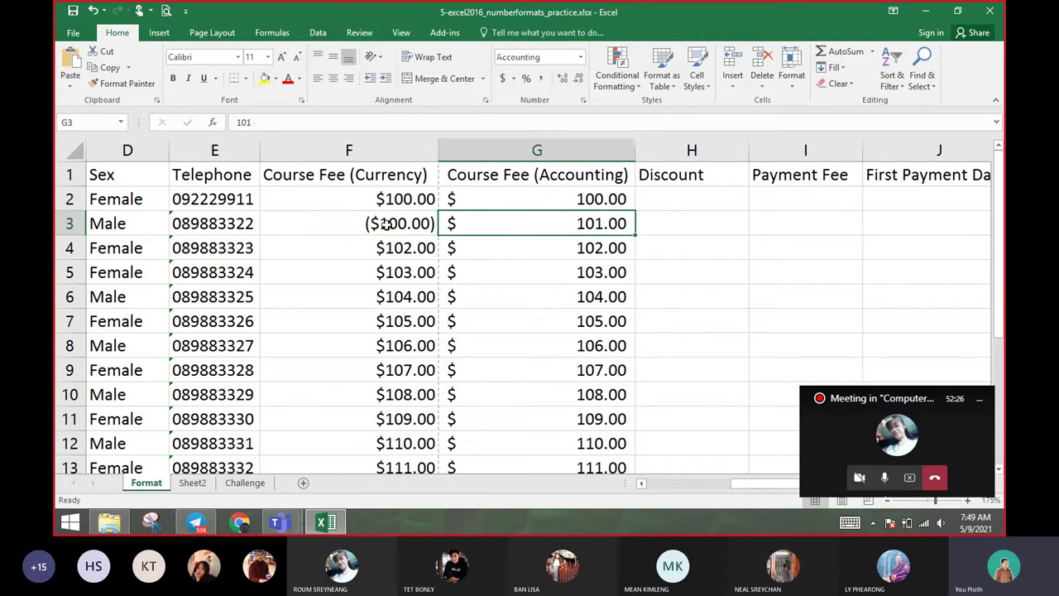
{"action": "left_click", "coordinate": [386, 224]}
{"action": "left_click", "coordinate": [532, 229]}
{"action": "left_click", "coordinate": [378, 226]}
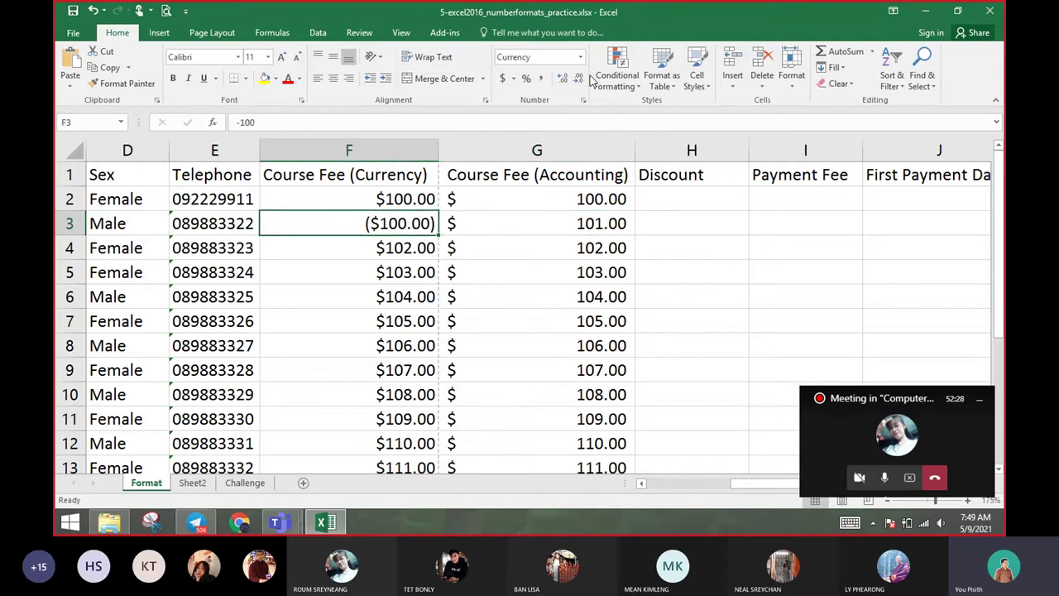
{"action": "left_click", "coordinate": [583, 100]}
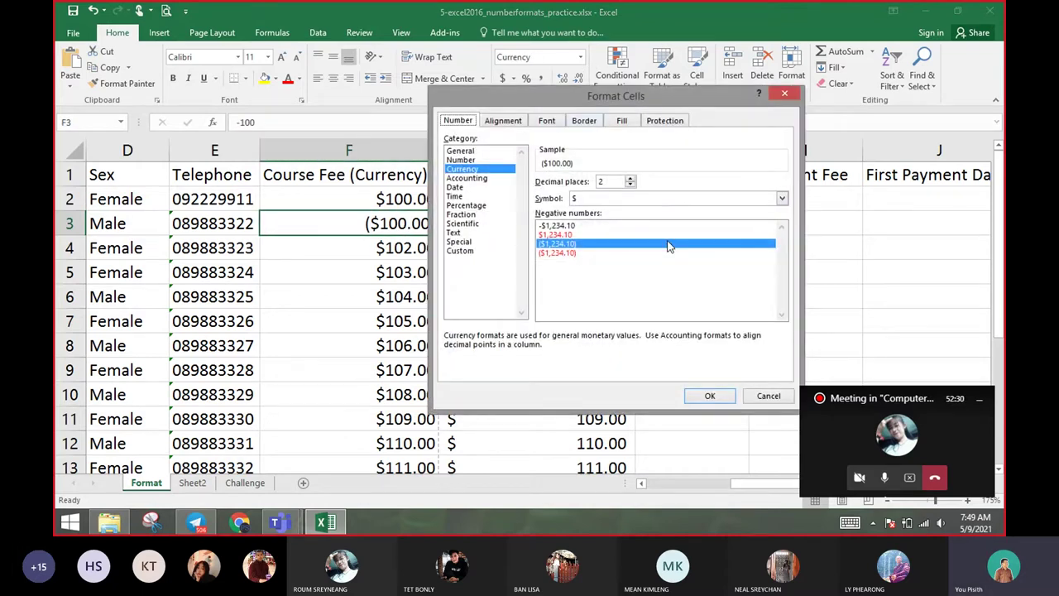
{"action": "left_click", "coordinate": [567, 253]}
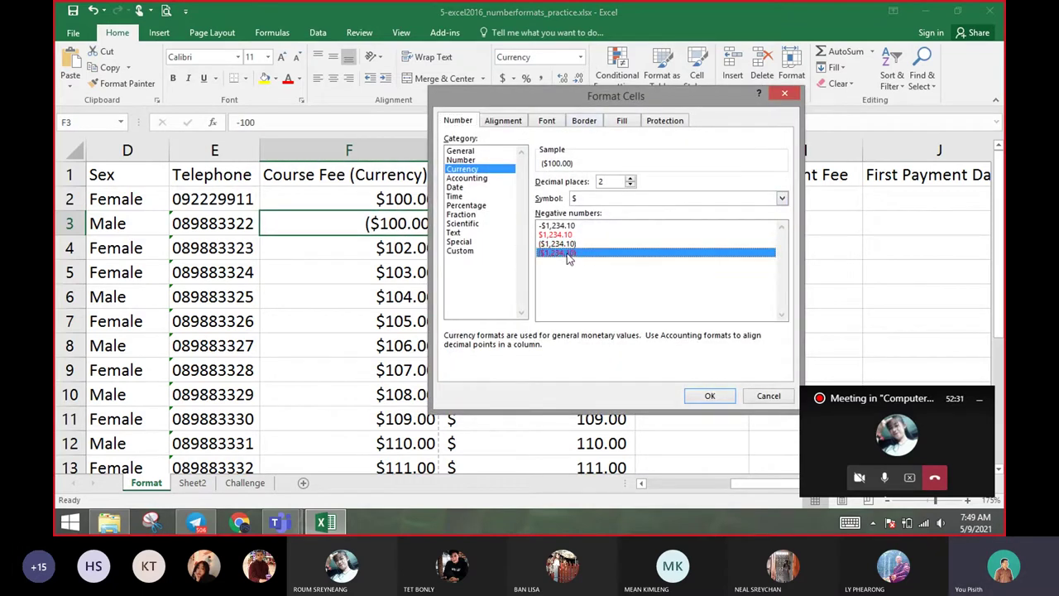
{"action": "left_click", "coordinate": [710, 398]}
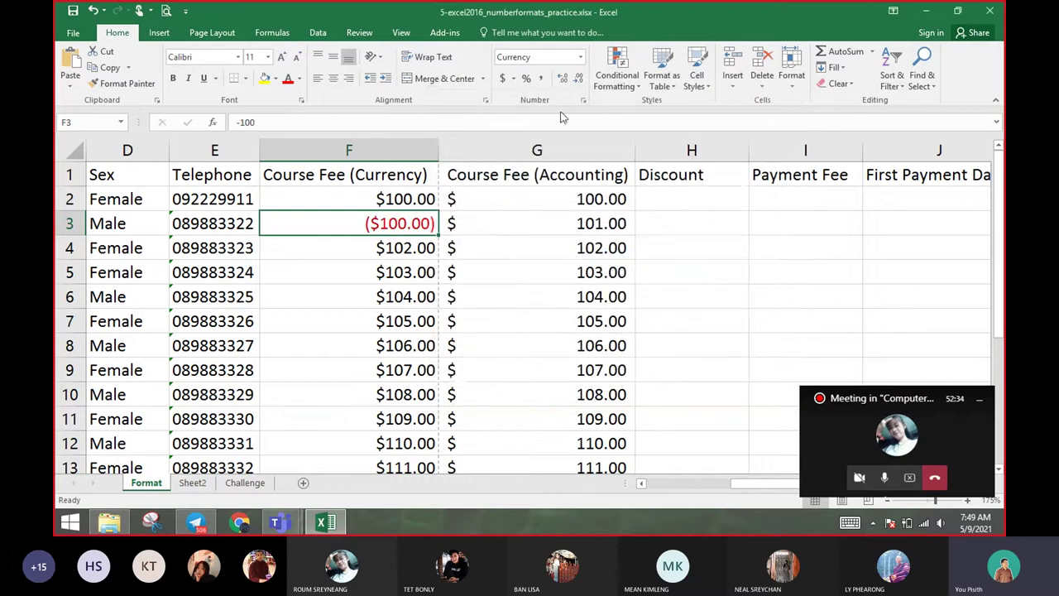
{"action": "left_click", "coordinate": [583, 100]}
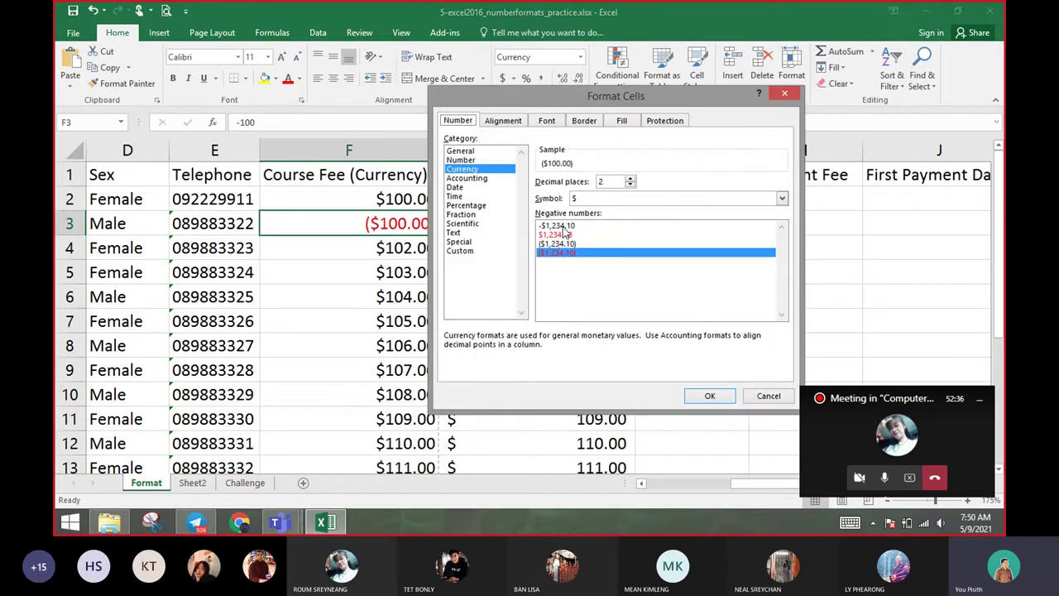
{"action": "left_click", "coordinate": [563, 228]}
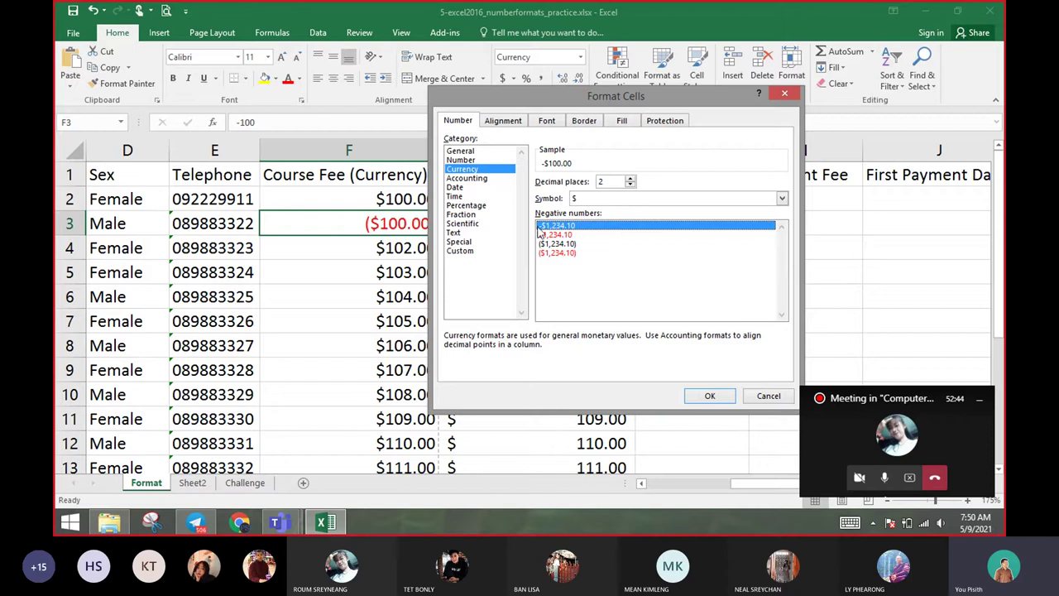
{"action": "left_click", "coordinate": [710, 395]}
{"action": "left_click", "coordinate": [590, 228]}
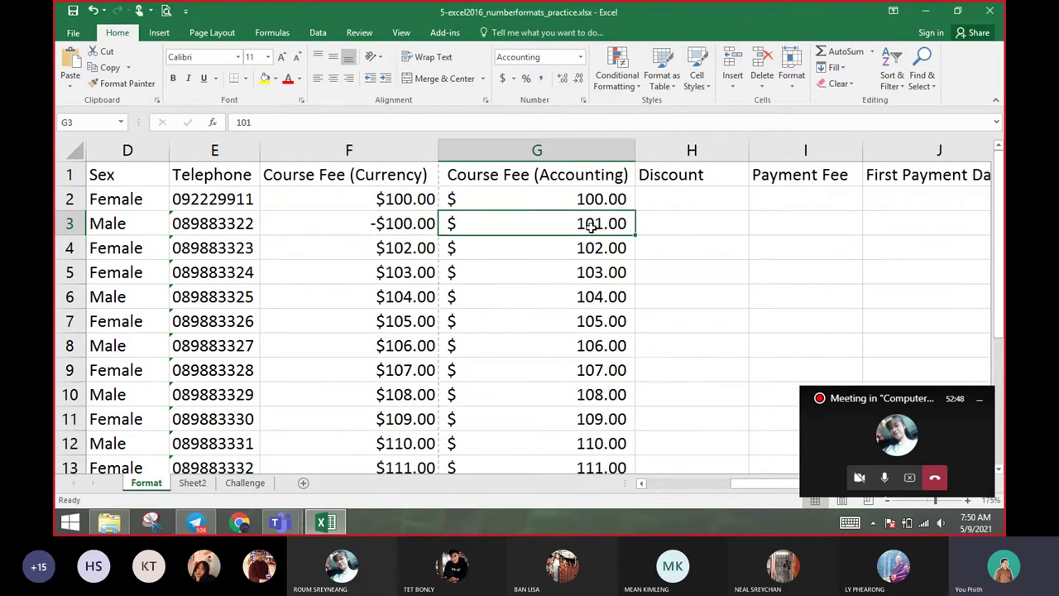
Enter -100 in cell G3.
{"action": "type", "text": "-100"}
{"action": "key", "text": "Return"}
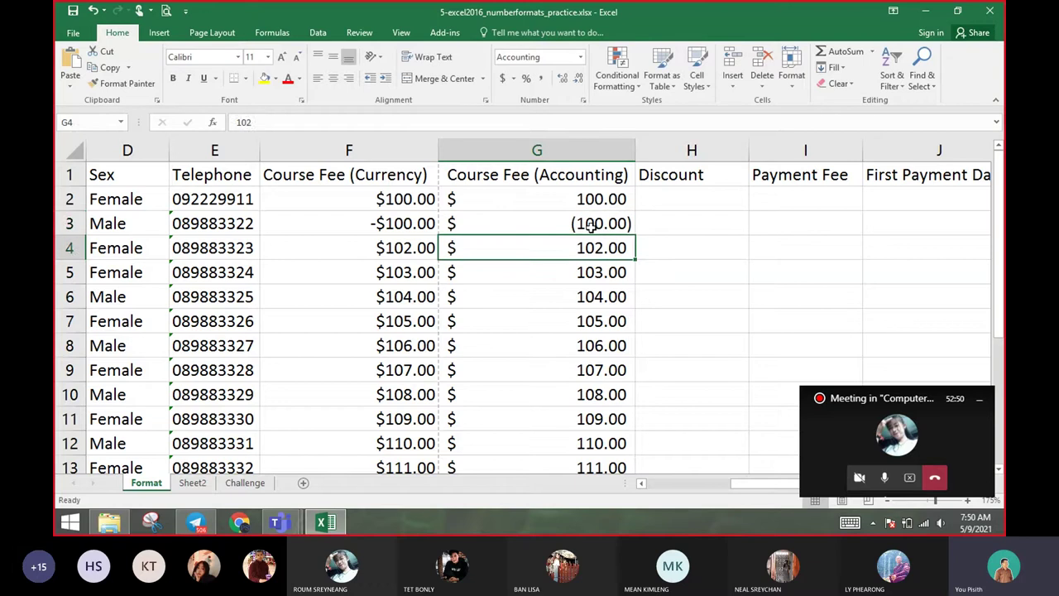
{"action": "left_click", "coordinate": [590, 228]}
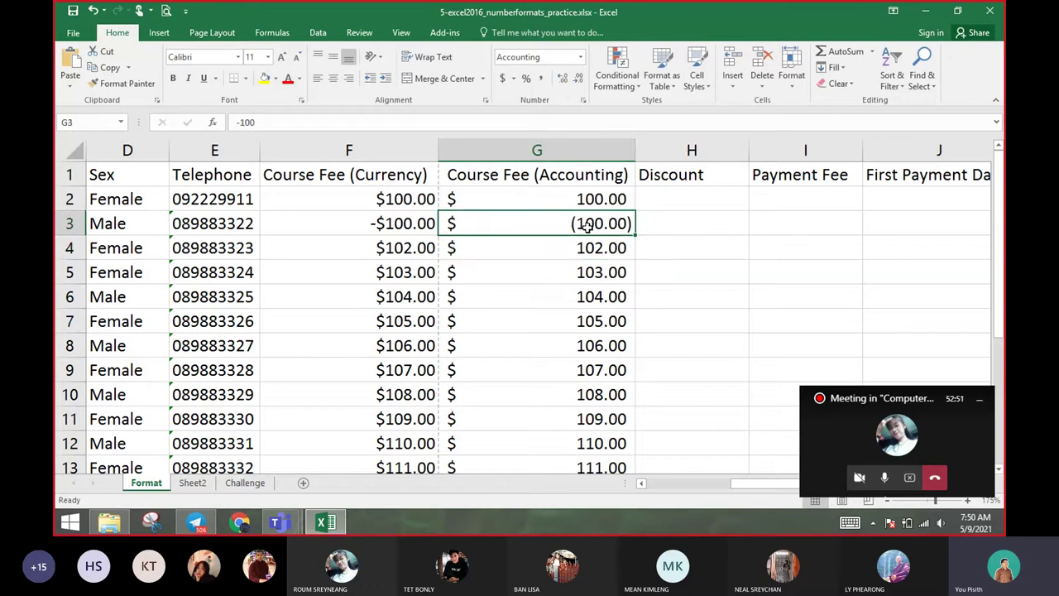
Open G3's Accounting format settings, keeping 2 decimal places and the $ symbol.
{"action": "left_click", "coordinate": [580, 99]}
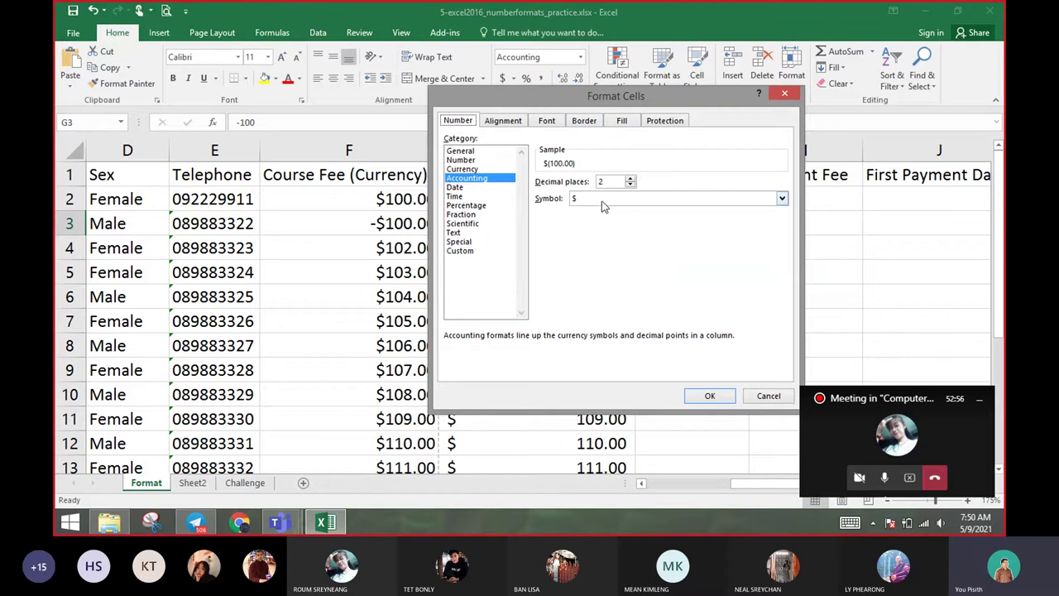
{"action": "left_click_drag", "start_coordinate": [656, 97], "coordinate": [870, 83]}
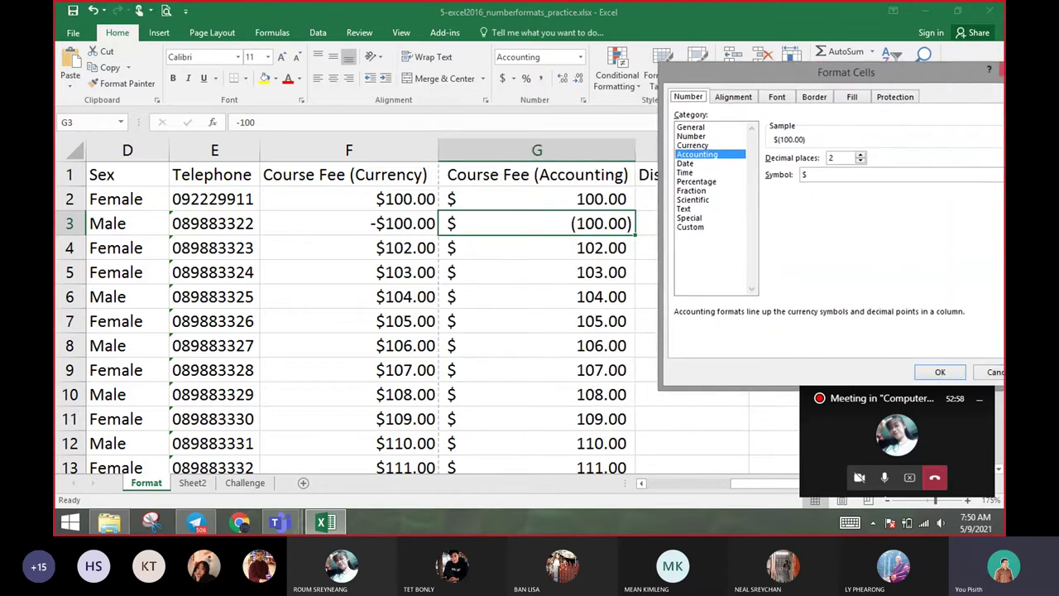
{"action": "left_click", "coordinate": [835, 168]}
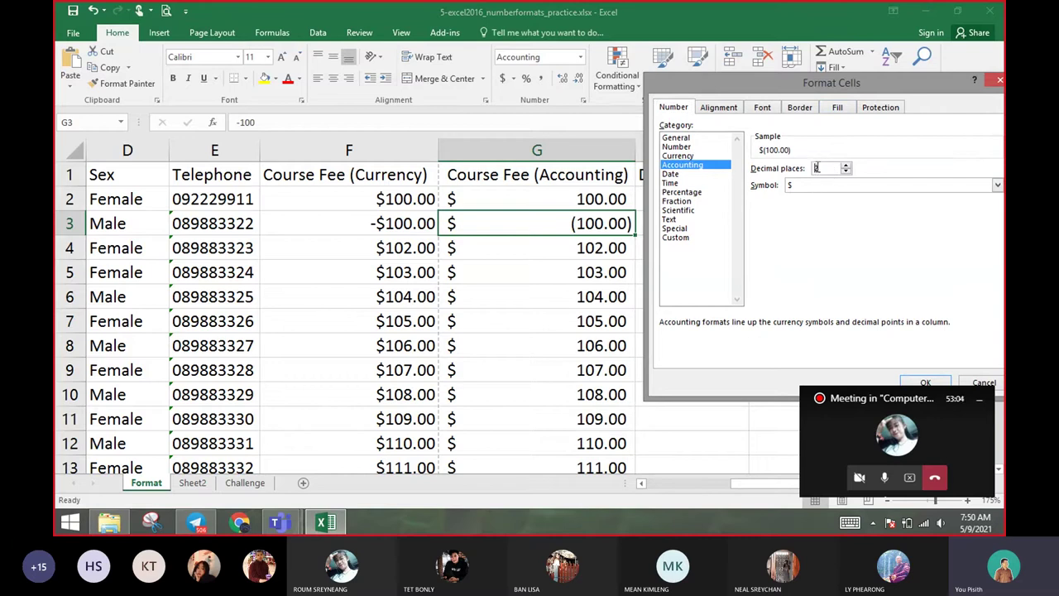
{"action": "left_click", "coordinate": [826, 189]}
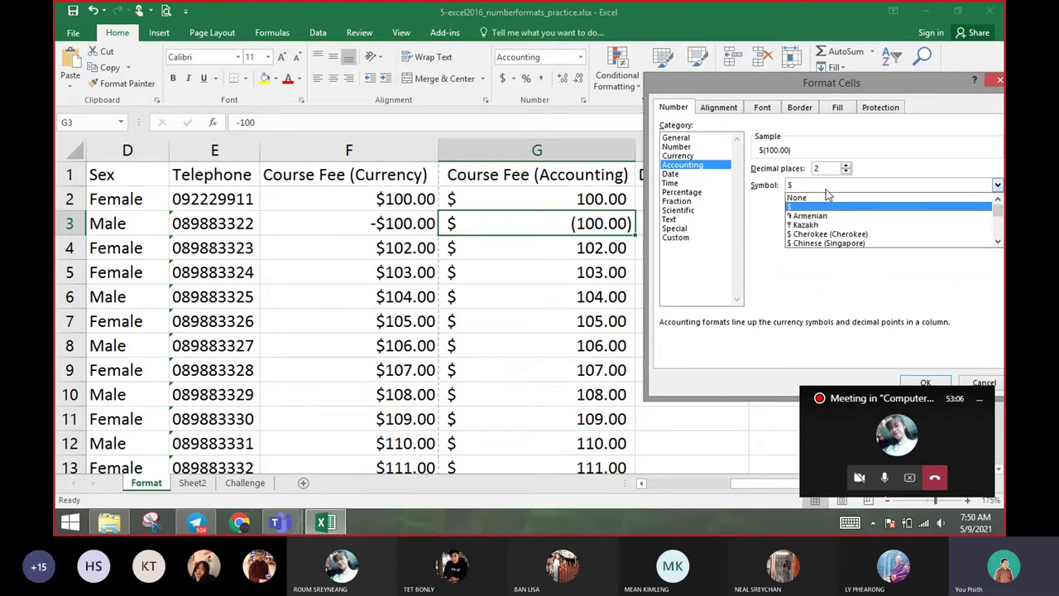
{"action": "left_click", "coordinate": [998, 241]}
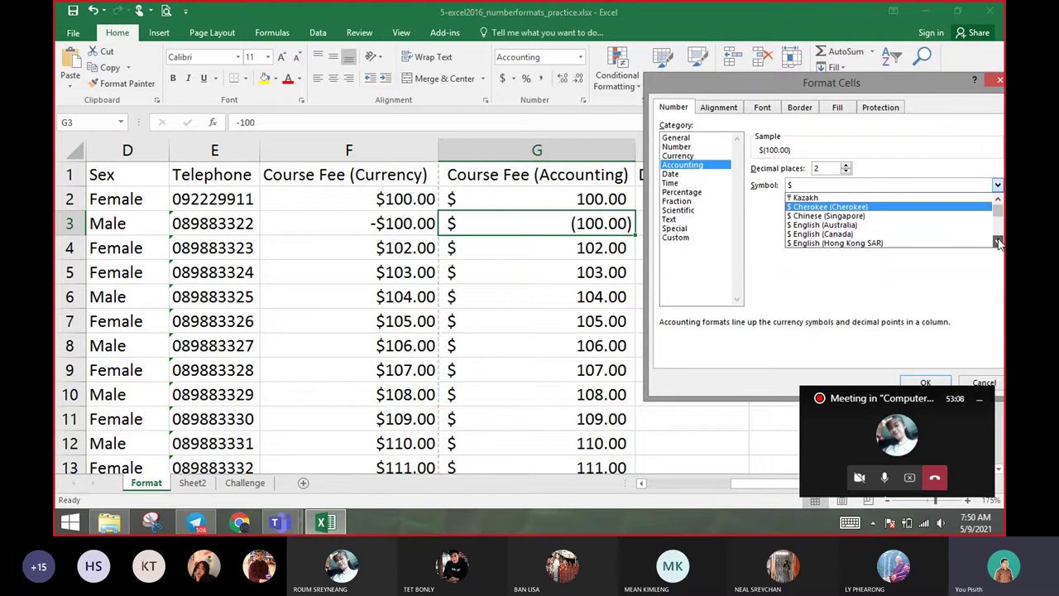
{"action": "left_click", "coordinate": [885, 300]}
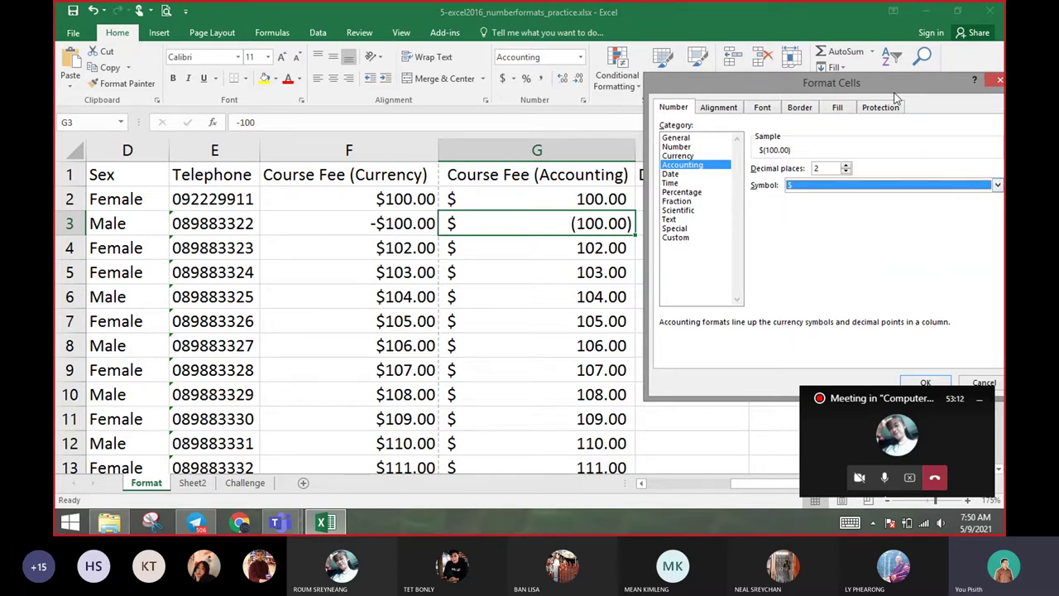
{"action": "mouse_move", "coordinate": [894, 87]}
{"action": "left_mouse_down"}
{"action": "mouse_move", "coordinate": [880, 54]}
{"action": "mouse_move", "coordinate": [884, 68]}
{"action": "left_mouse_up"}
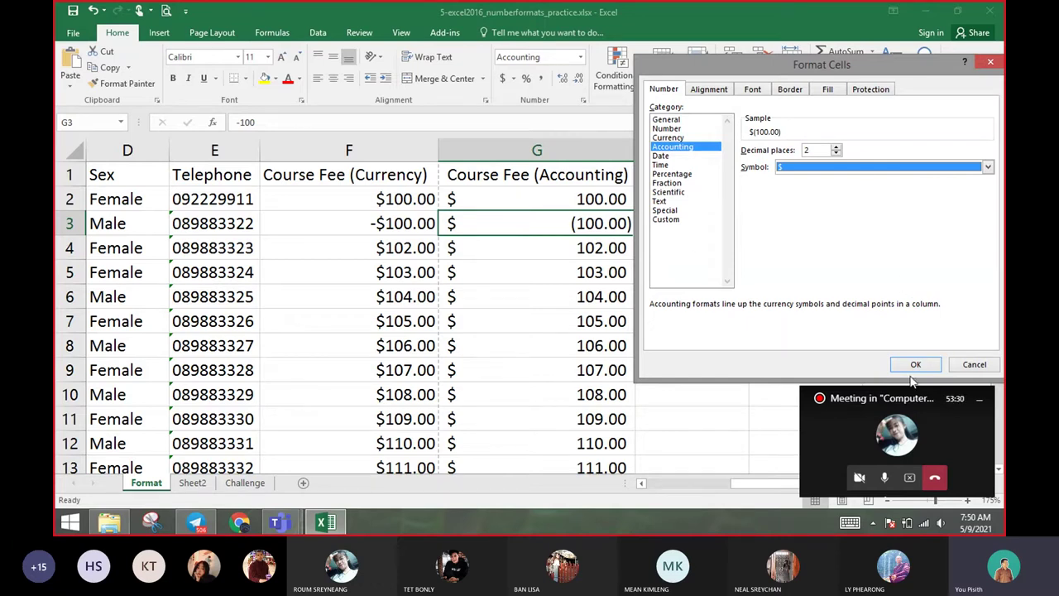
Compare the Currency and Accounting previews for the fees, then cancel without changes.
{"action": "left_click", "coordinate": [678, 138]}
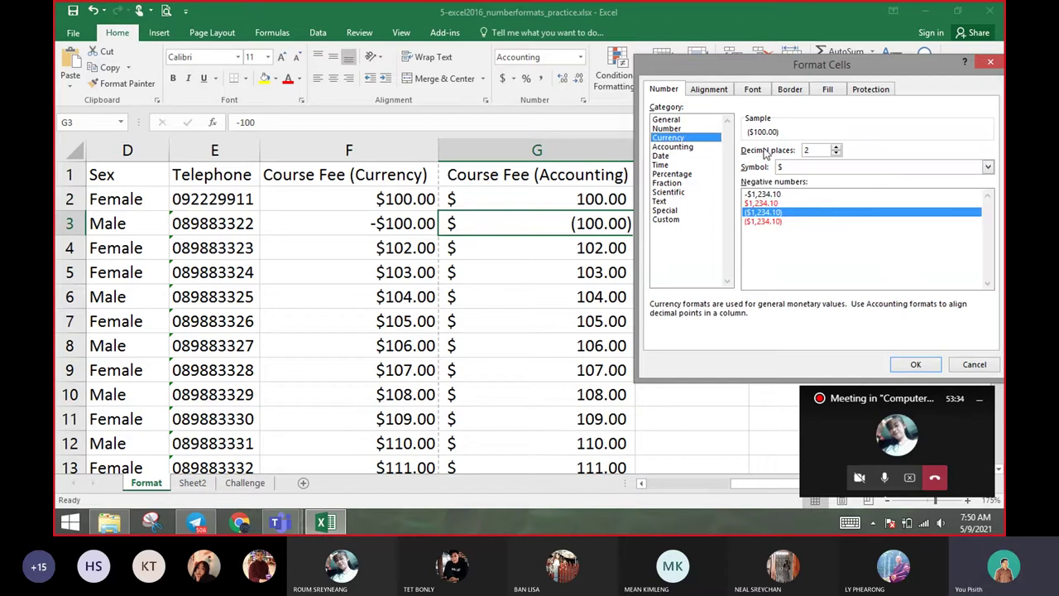
{"action": "left_click", "coordinate": [684, 147]}
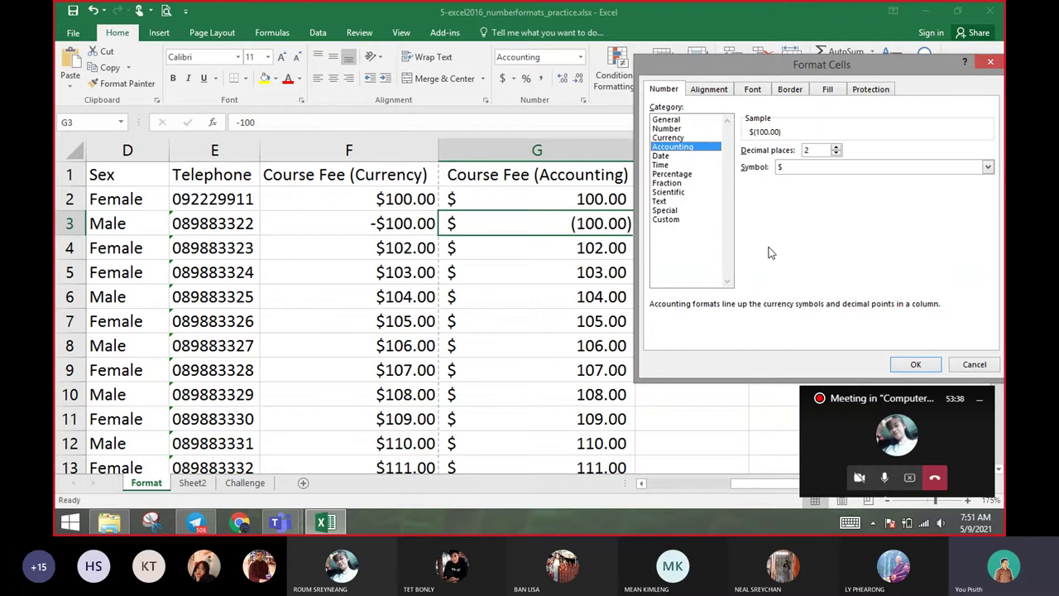
{"action": "left_click", "coordinate": [974, 365]}
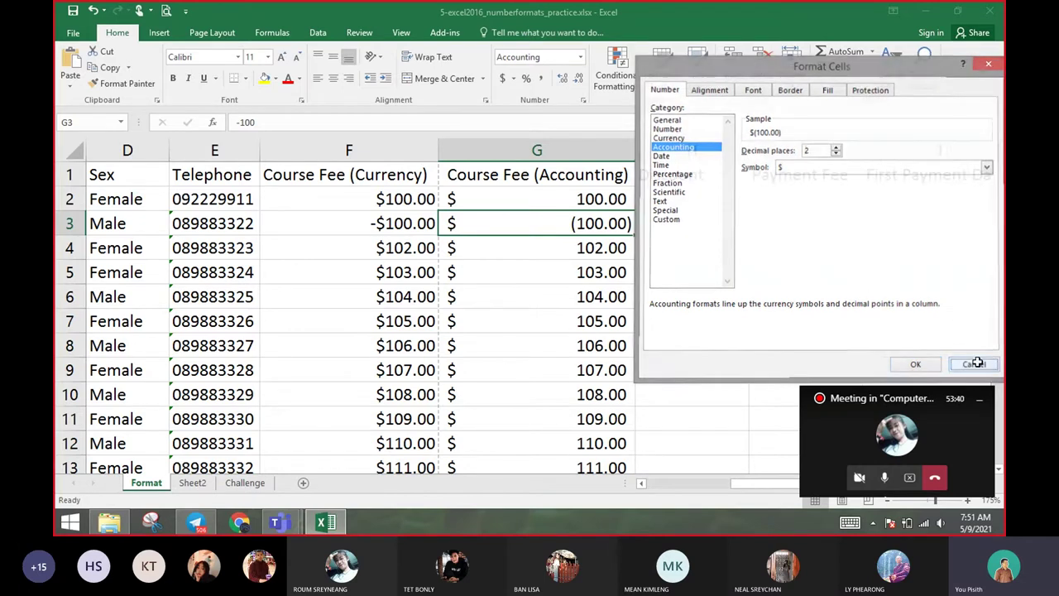
Bring the Discount column into view and select cell H2.
{"action": "left_click", "coordinate": [681, 230]}
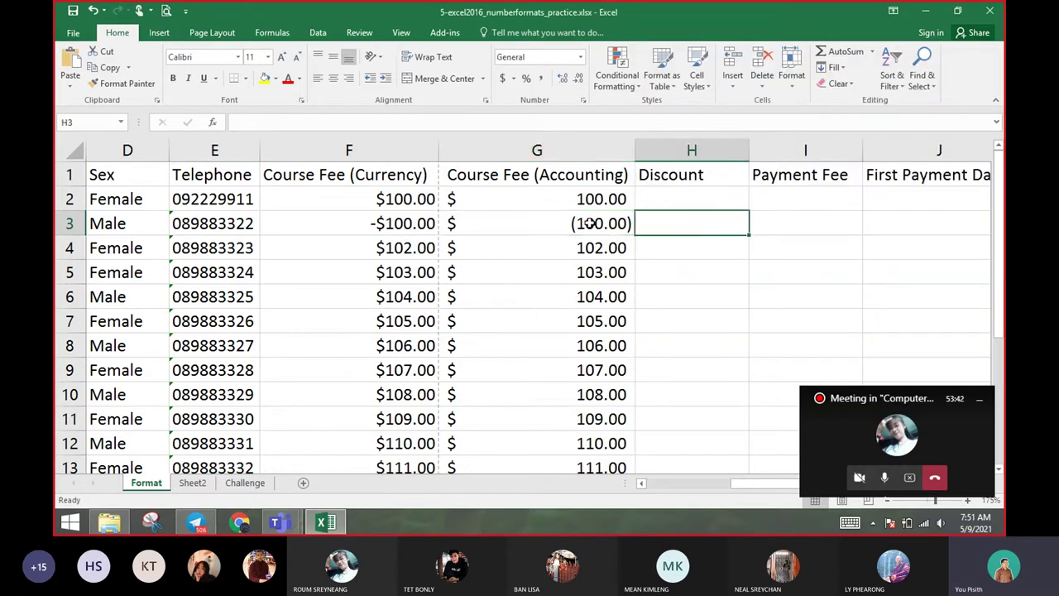
{"action": "left_click", "coordinate": [591, 224]}
{"action": "scroll", "coordinate": [596, 225], "scroll_direction": "down", "scroll_amount": 1}
{"action": "scroll", "coordinate": [597, 264], "scroll_direction": "down", "scroll_amount": 3}
{"action": "scroll", "coordinate": [598, 284], "scroll_direction": "up", "scroll_amount": 4}
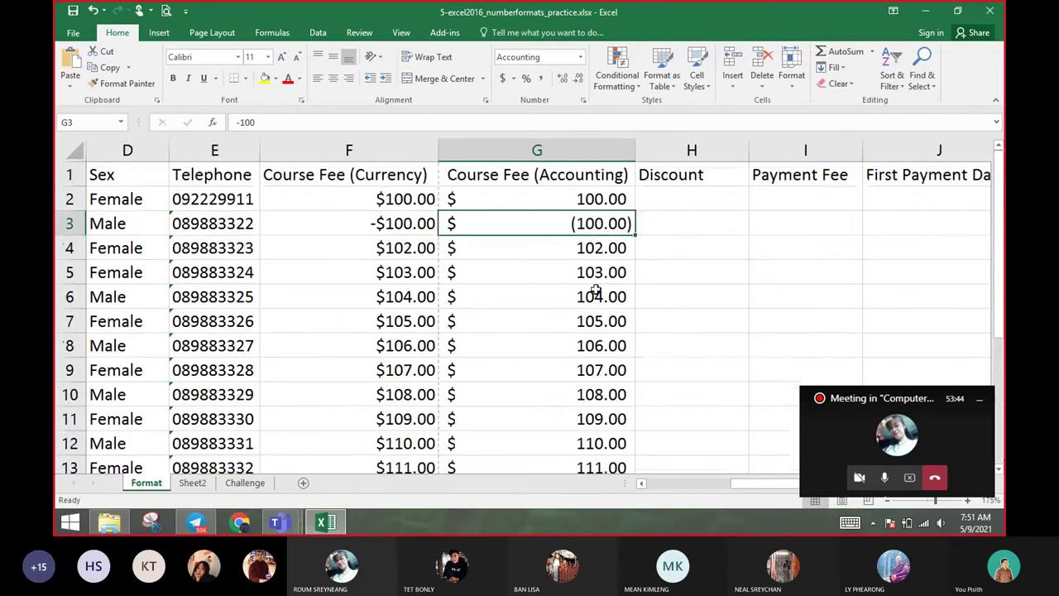
{"action": "left_click", "coordinate": [669, 217]}
{"action": "left_click_drag", "start_coordinate": [737, 483], "coordinate": [805, 483]}
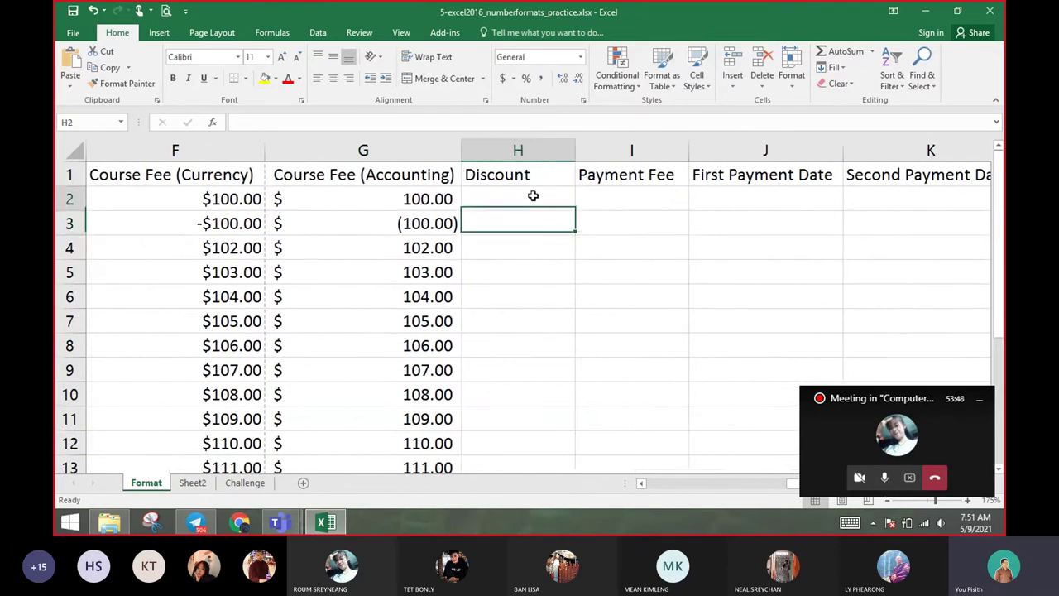
{"action": "left_click", "coordinate": [544, 207]}
{"action": "left_click", "coordinate": [548, 215]}
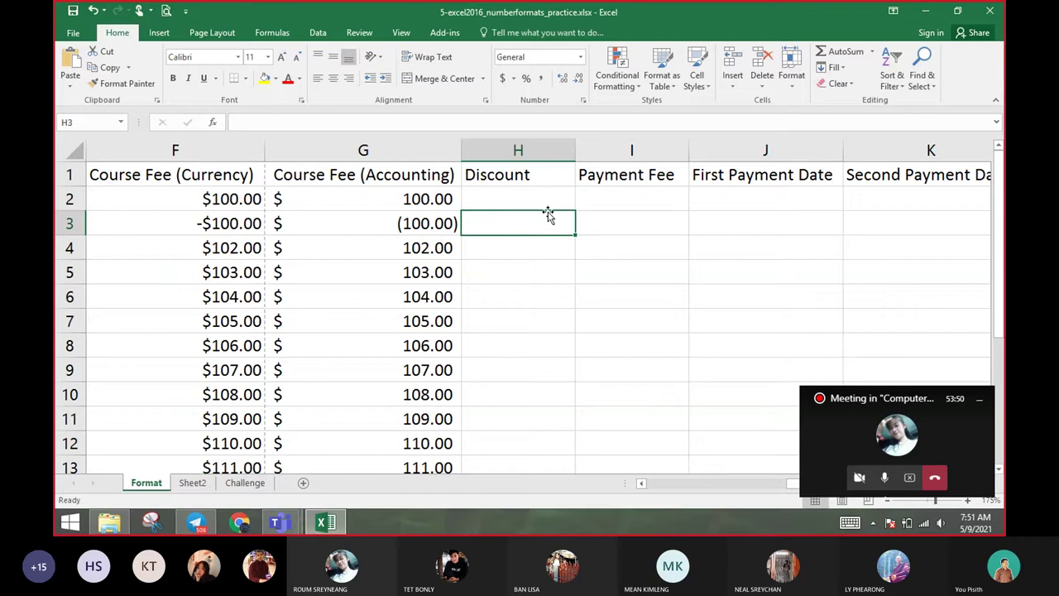
{"action": "left_click", "coordinate": [548, 205]}
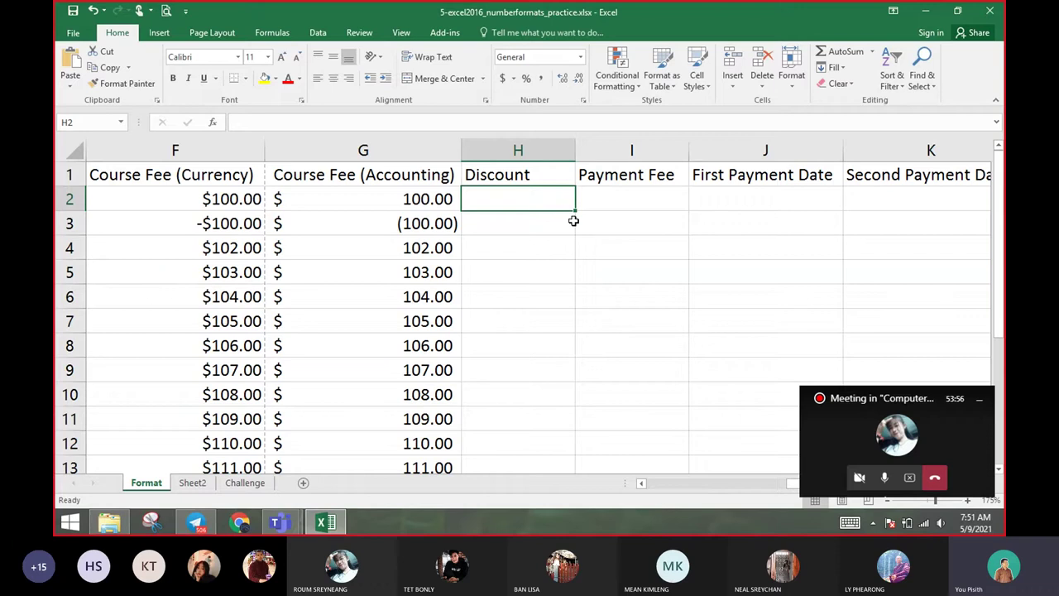
Enter discounts 15, 20 and 5 in H2, H3 and H4.
{"action": "type", "text": "15"}
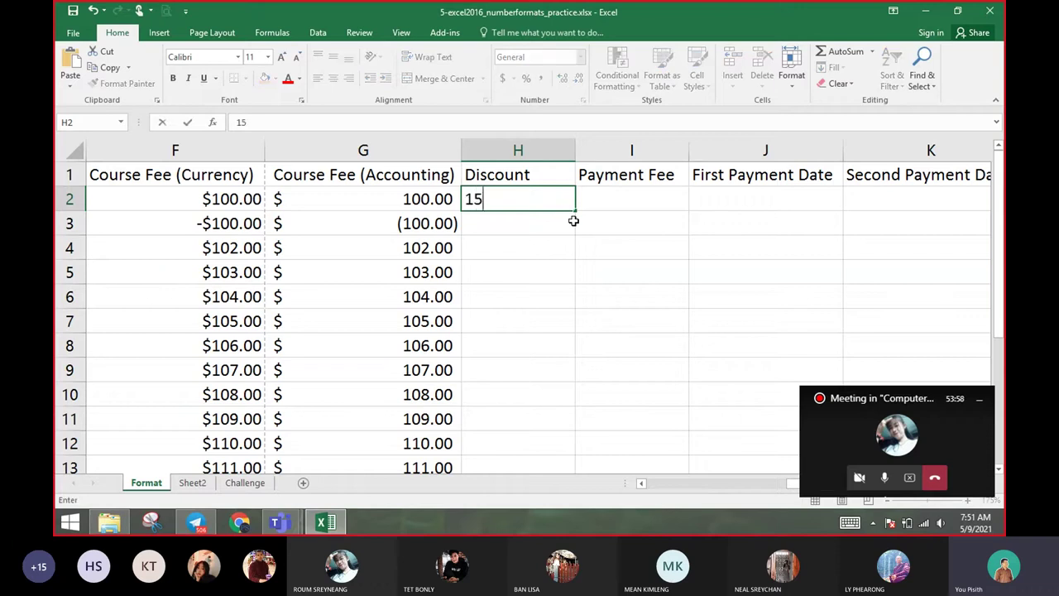
{"action": "key", "text": "Return"}
{"action": "type", "text": "2"}
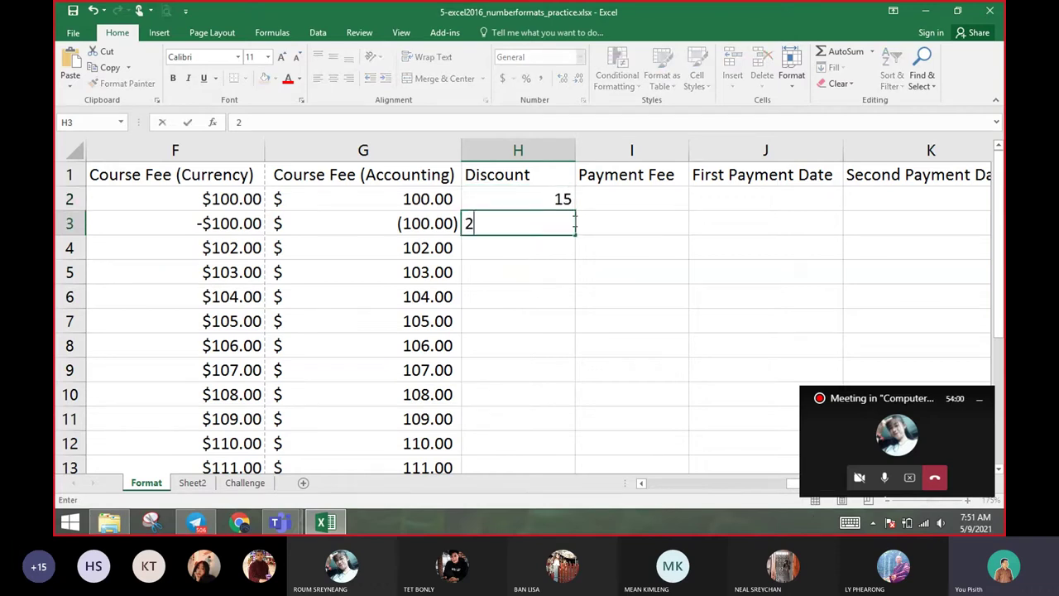
{"action": "type", "text": "0"}
{"action": "key", "text": "Return"}
{"action": "type", "text": "5"}
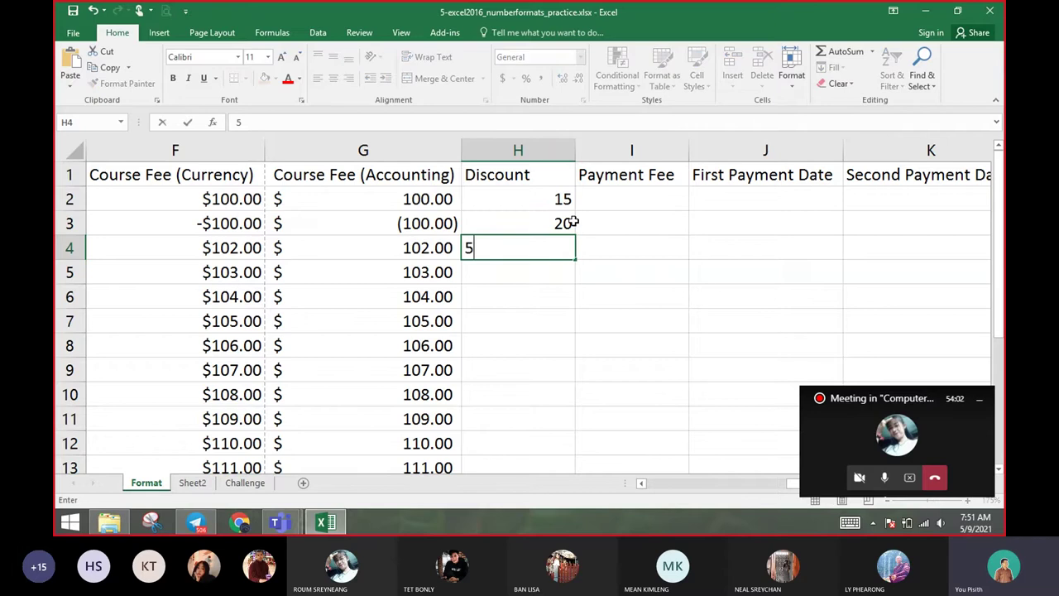
{"action": "key", "text": "Return"}
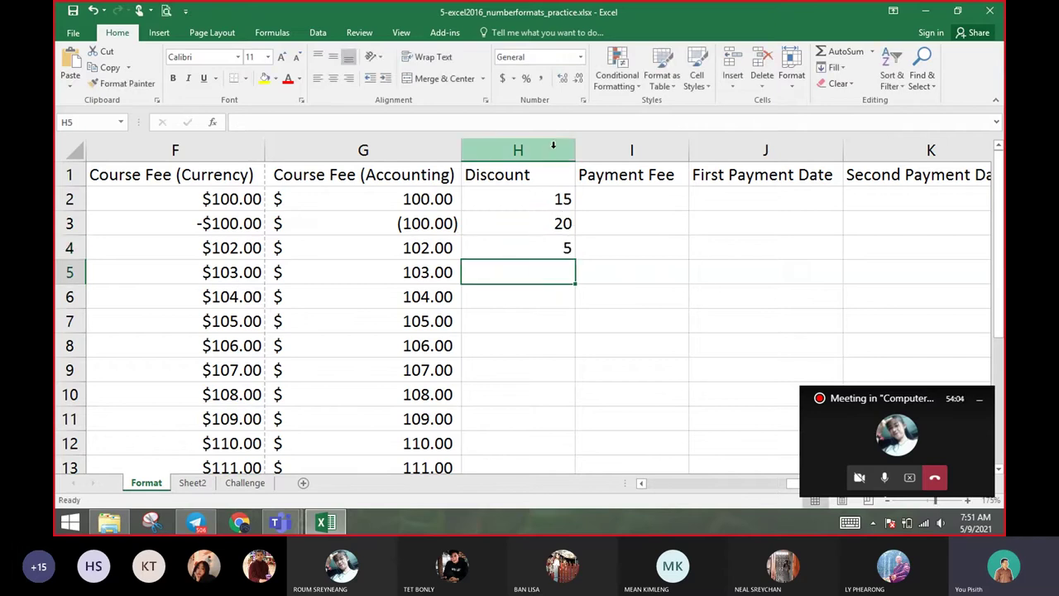
Apply the Percentage number format to the whole Discount column H.
{"action": "left_click", "coordinate": [553, 142]}
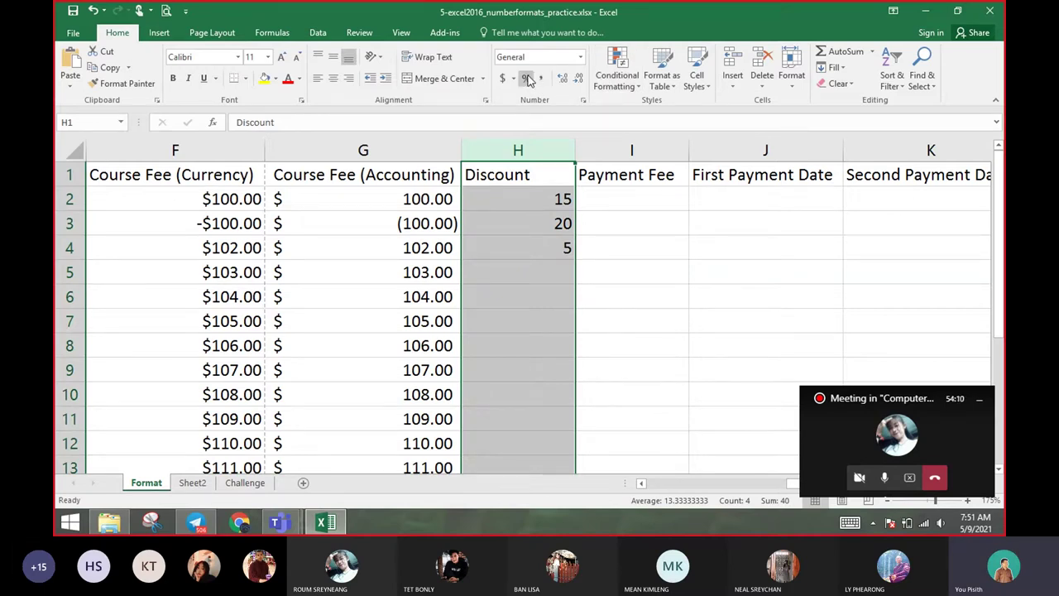
{"action": "left_click", "coordinate": [581, 57]}
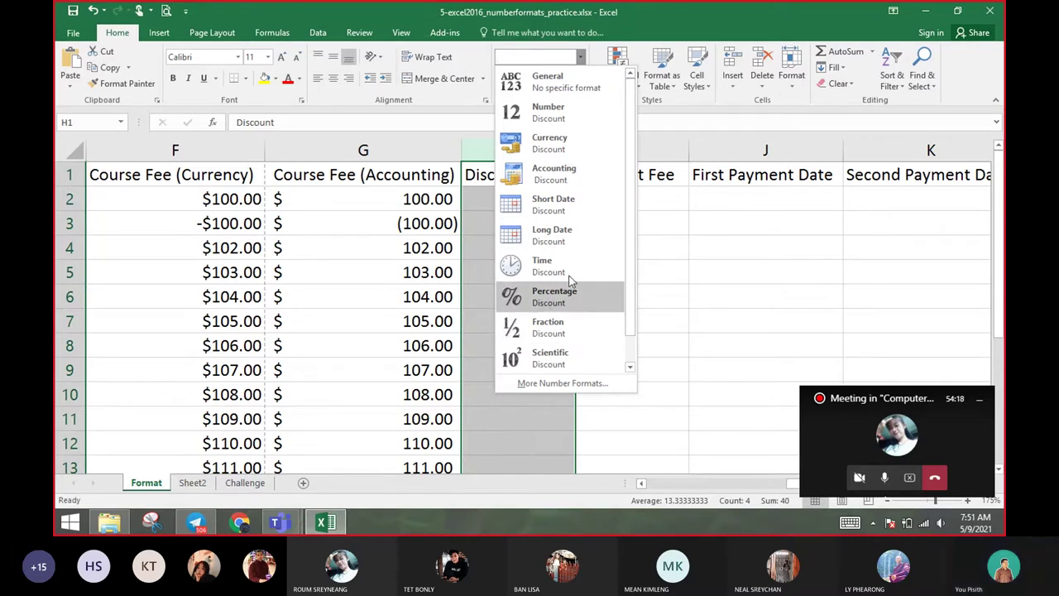
{"action": "left_click", "coordinate": [578, 303]}
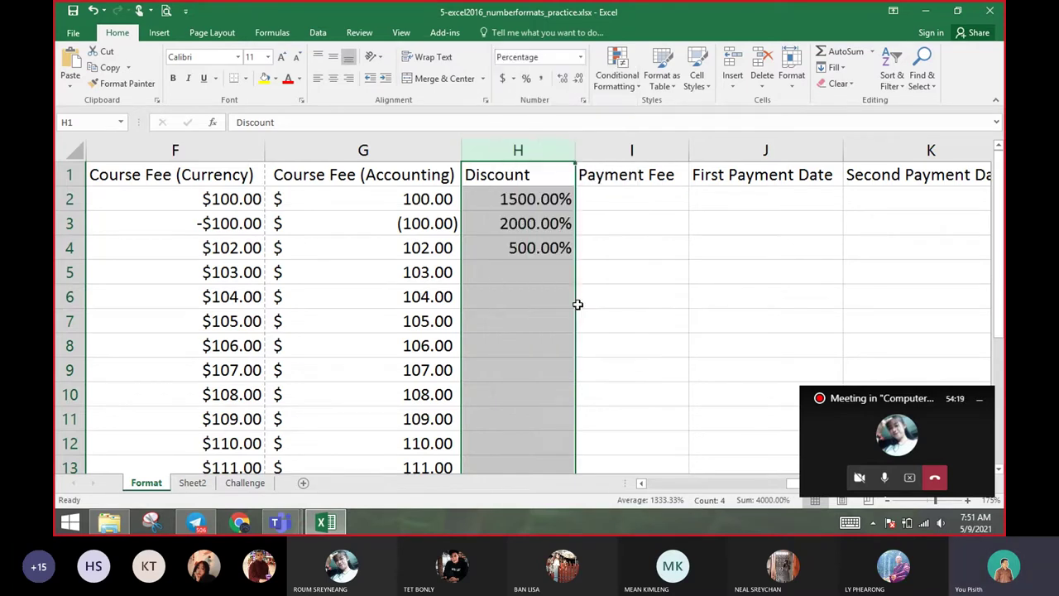
Inspect the stored values in H2 and H3, then select Payment Fee cell I3.
{"action": "left_click", "coordinate": [551, 201]}
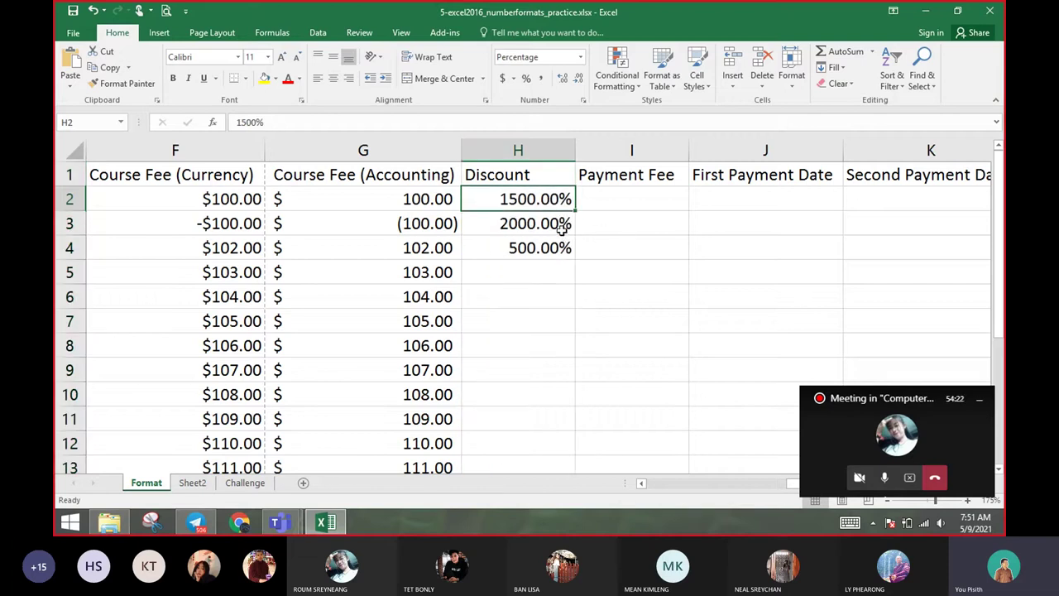
{"action": "left_click", "coordinate": [552, 224]}
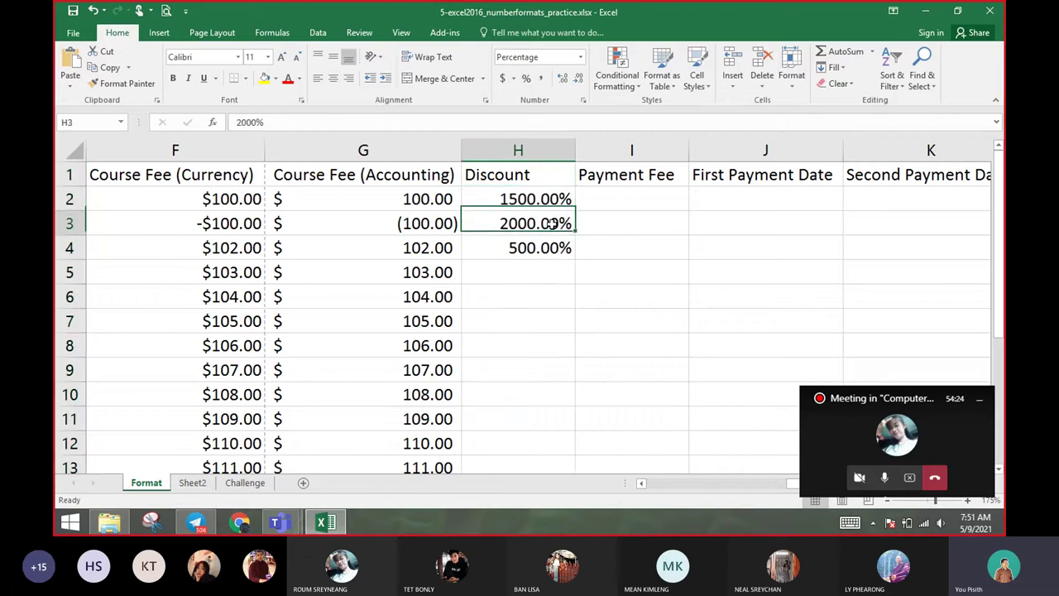
{"action": "left_click", "coordinate": [543, 199]}
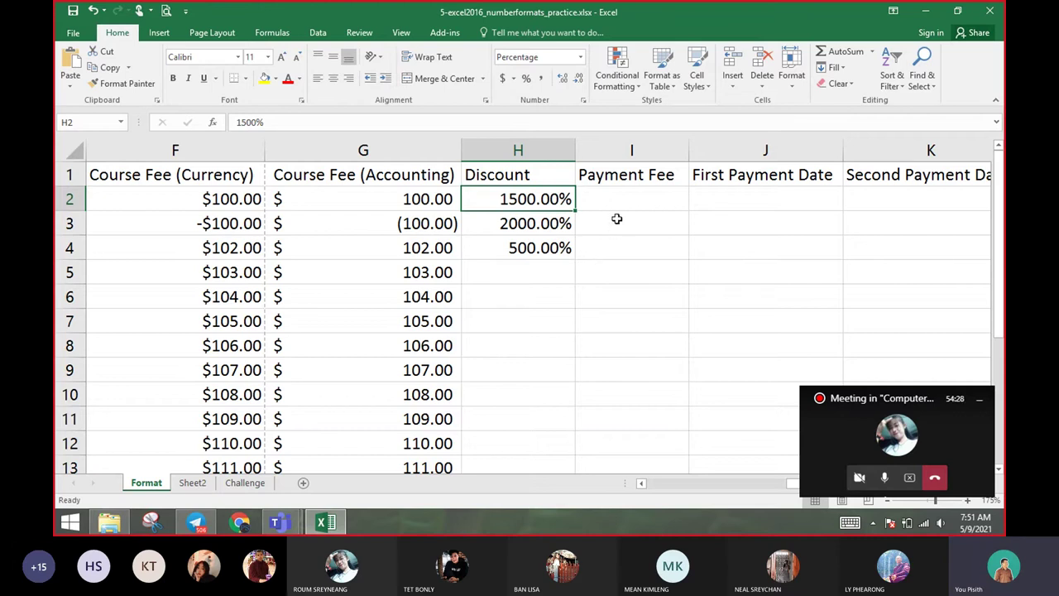
{"action": "left_click", "coordinate": [675, 223]}
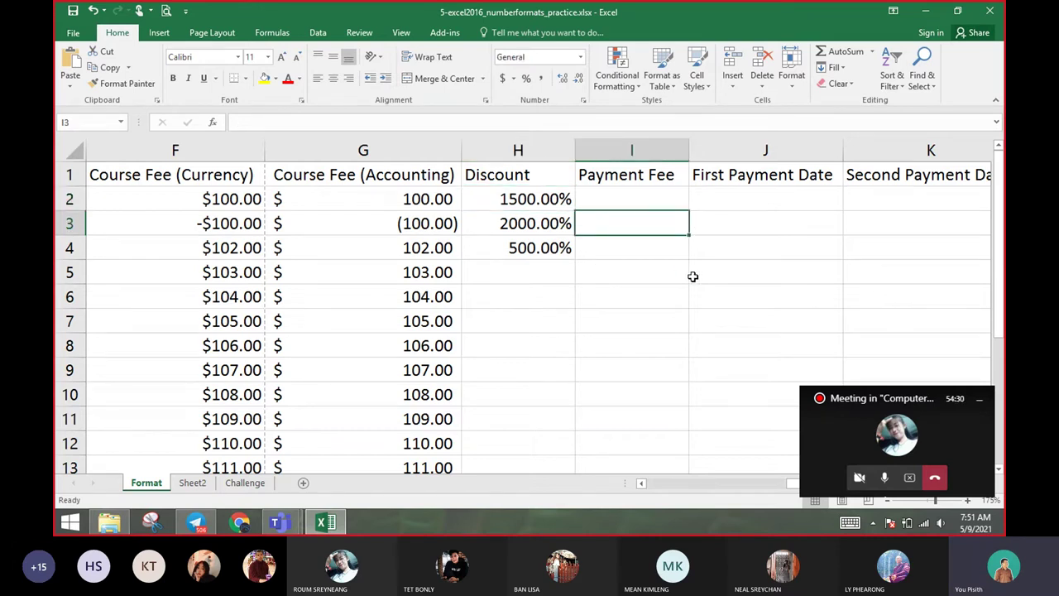
Enter 10/100 in Payment Fee cell I3.
{"action": "type", "text": "10/"}
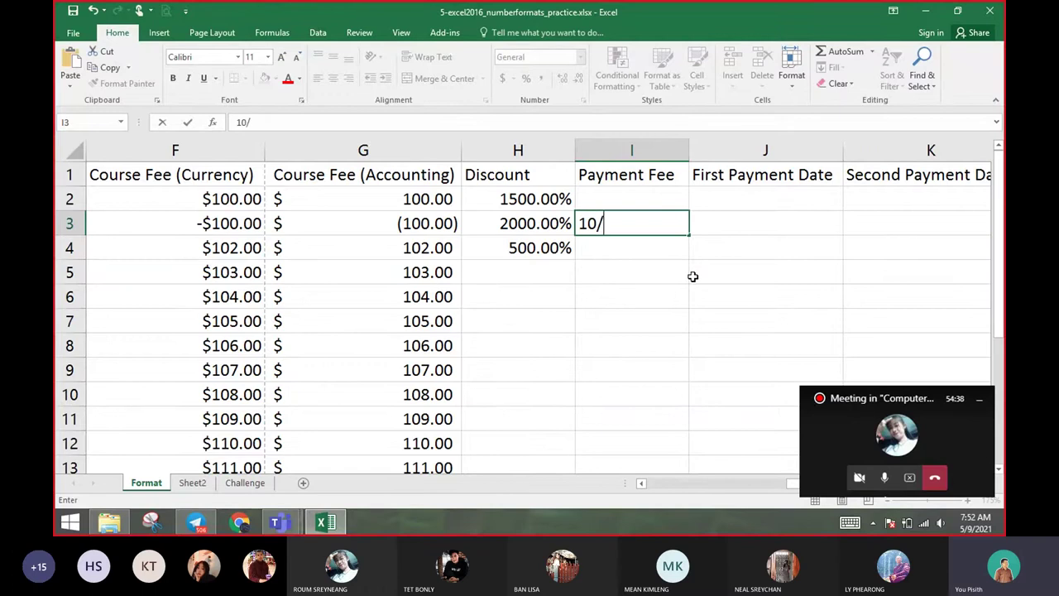
{"action": "type", "text": "100"}
{"action": "key", "text": "Return"}
{"action": "key", "text": "Up"}
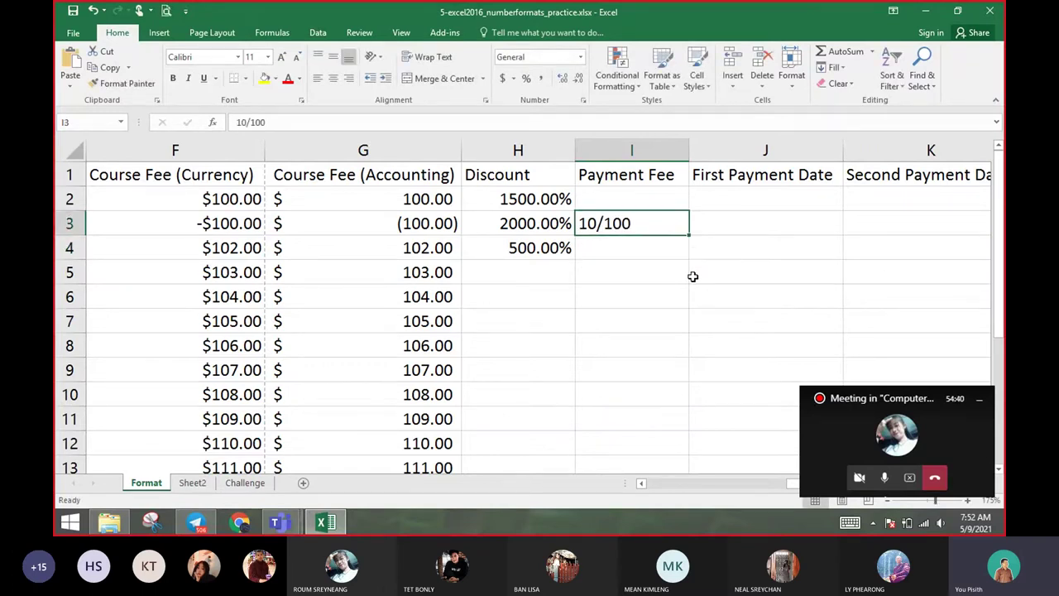
Enter 0.1 in cell I4, then return to Discount cell H2.
{"action": "key", "text": "Right"}
{"action": "key", "text": "Down"}
{"action": "key", "text": "Left"}
{"action": "key", "text": "Up"}
{"action": "key", "text": "Down"}
{"action": "type", "text": "="}
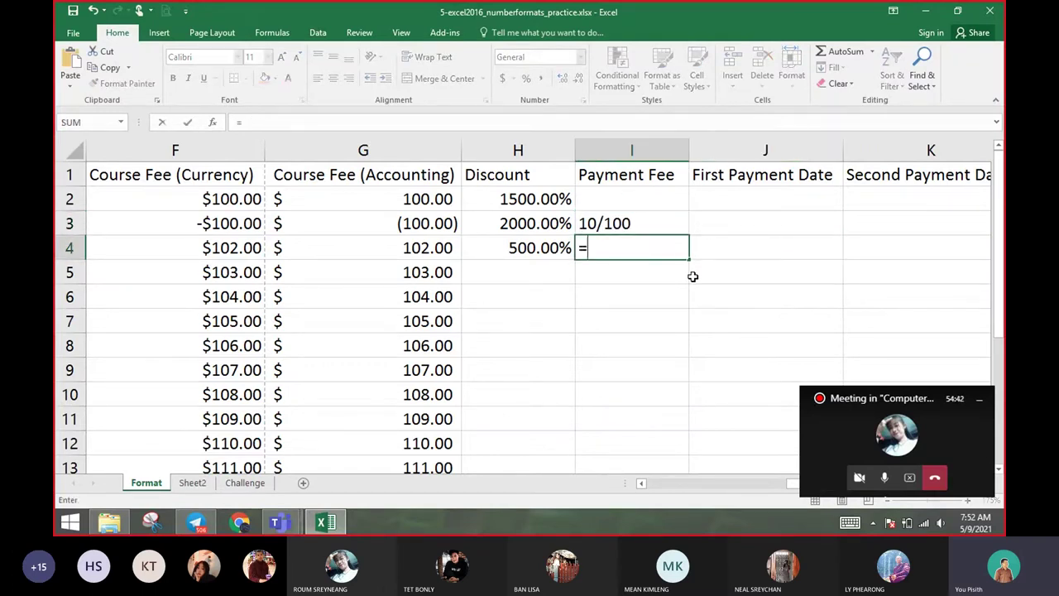
{"action": "key", "text": "BackSpace"}
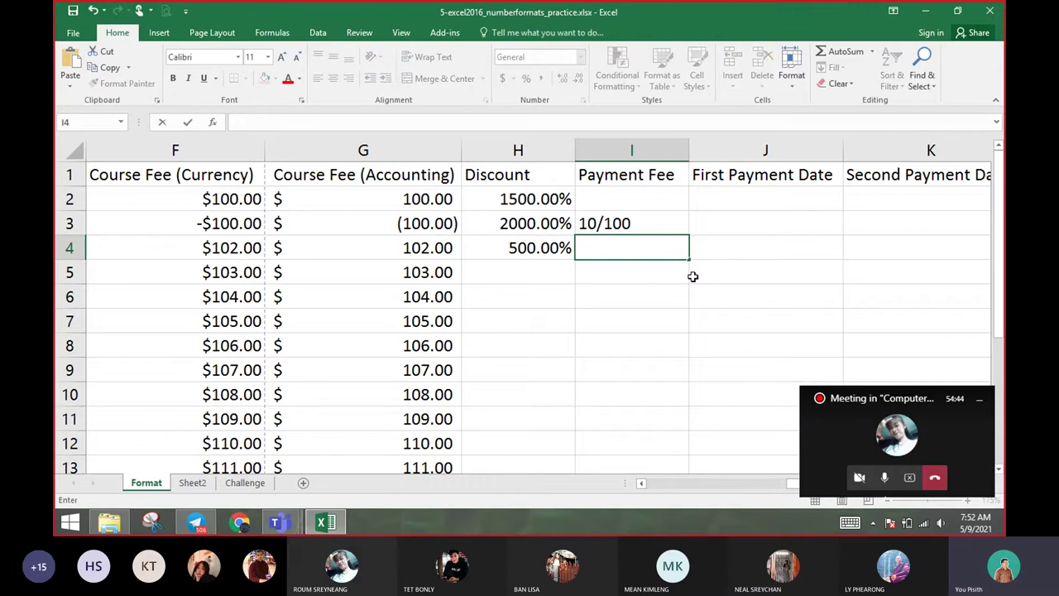
{"action": "type", "text": "0.1"}
{"action": "key", "text": "Return"}
{"action": "key", "text": "Up"}
{"action": "key", "text": "Left"}
{"action": "key", "text": "Up"}
{"action": "key", "text": "Up"}
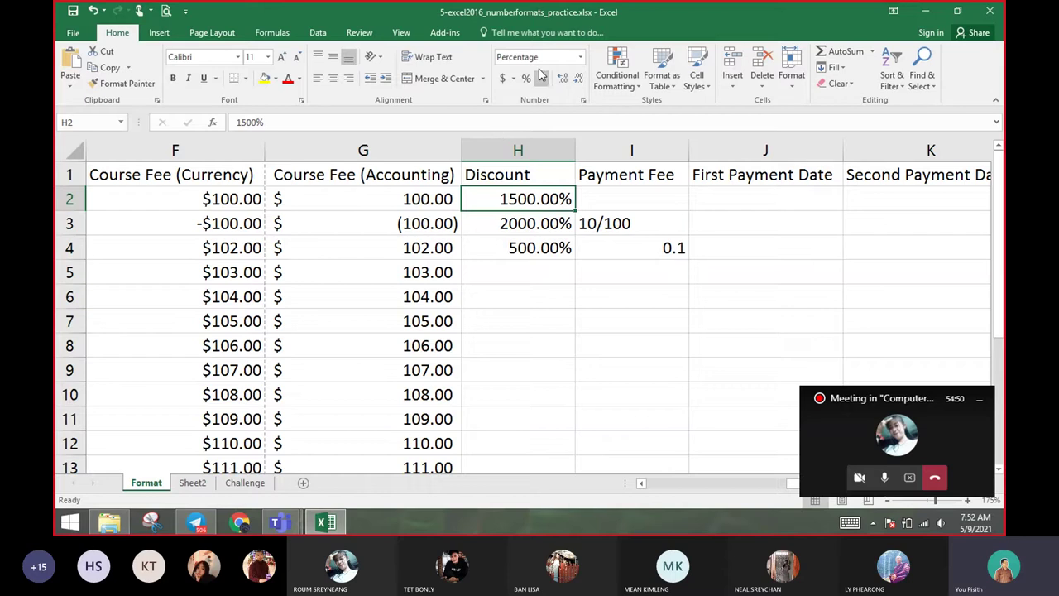
Re-enter the discounts as decimals 0.1, 0.2 and 0.4 in H2 to H4.
{"action": "left_click_drag", "start_coordinate": [550, 200], "coordinate": [552, 251]}
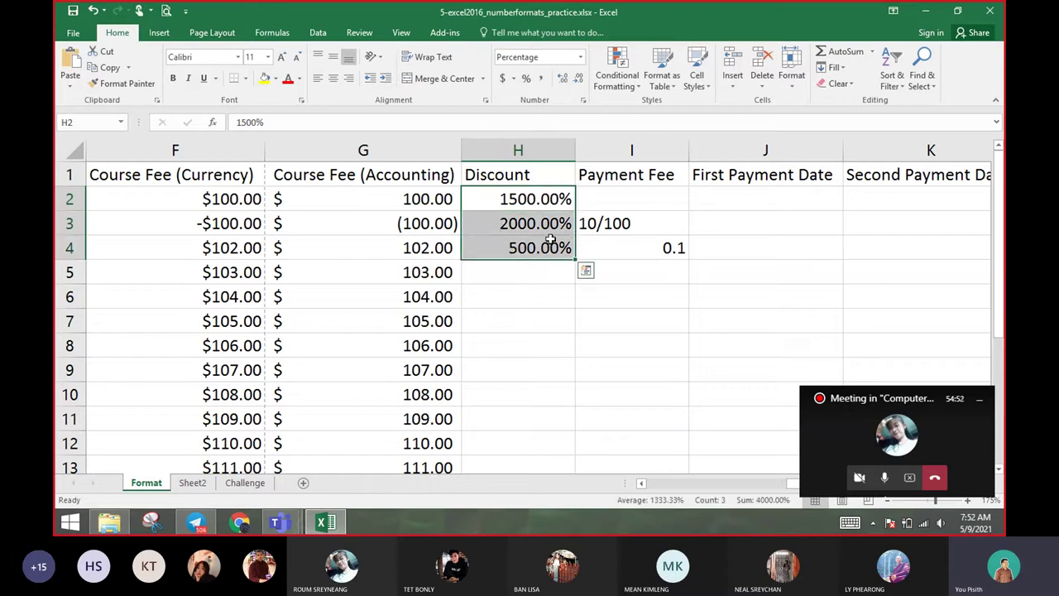
{"action": "left_click", "coordinate": [547, 204]}
{"action": "type", "text": ".1"}
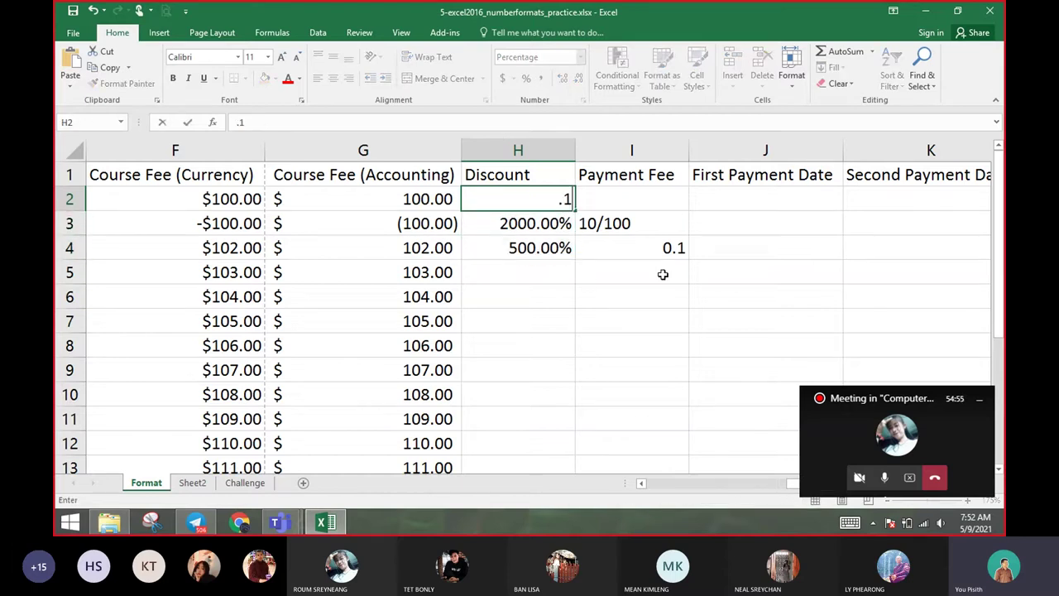
{"action": "key", "text": "Return"}
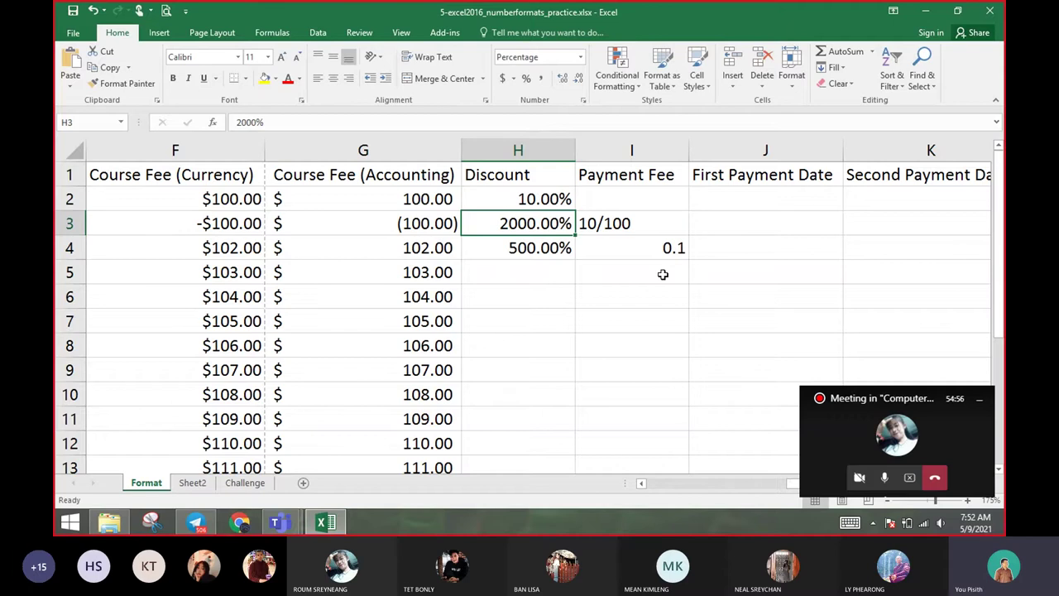
{"action": "type", "text": ".2"}
{"action": "key", "text": "Return"}
{"action": "type", "text": ".4"}
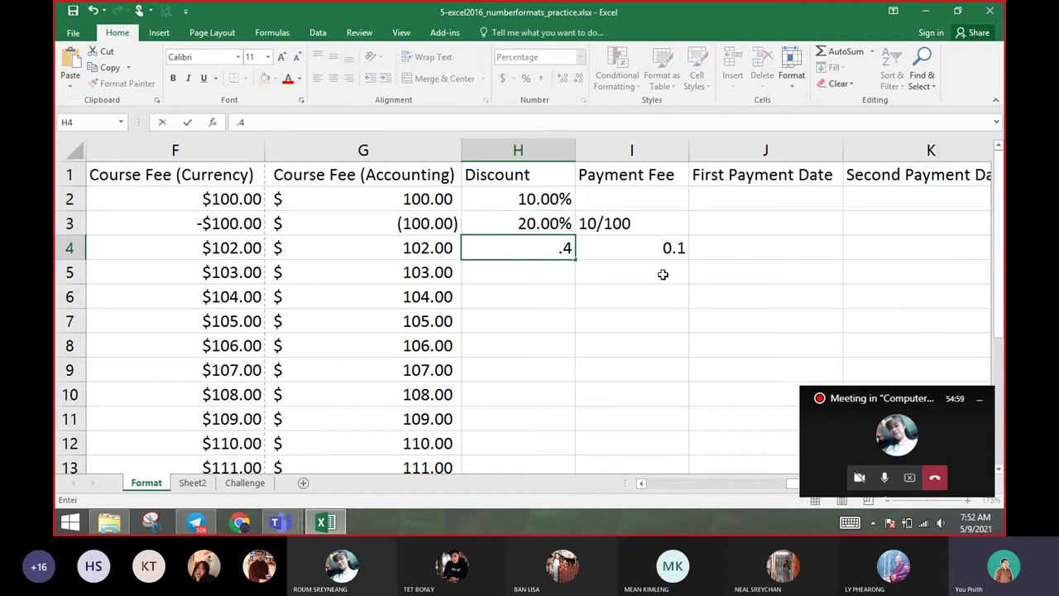
{"action": "key", "text": "Return"}
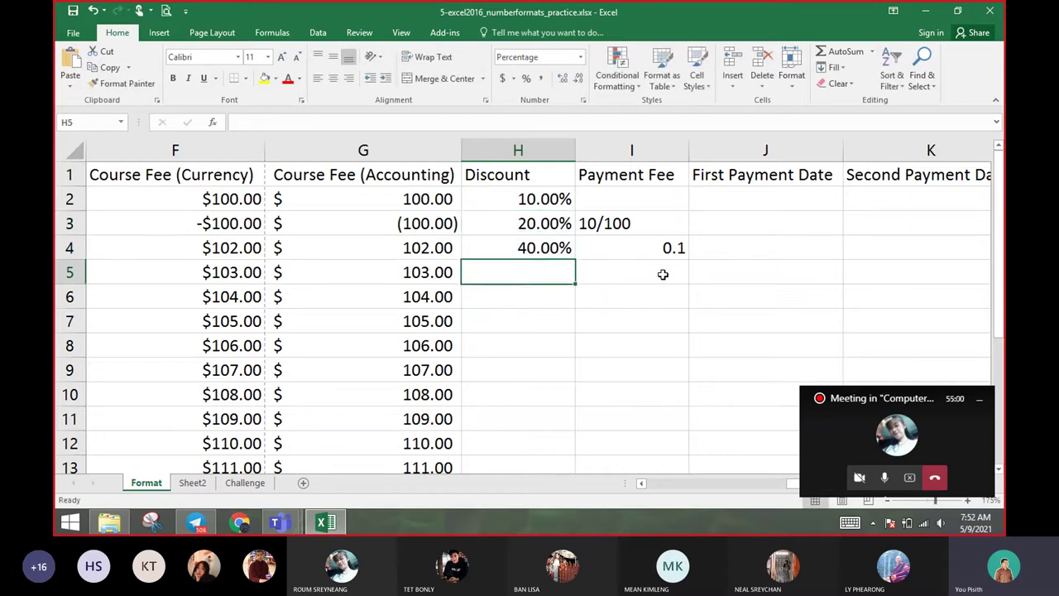
{"action": "key", "text": "Up"}
{"action": "key", "text": "Up"}
{"action": "key", "text": "Up"}
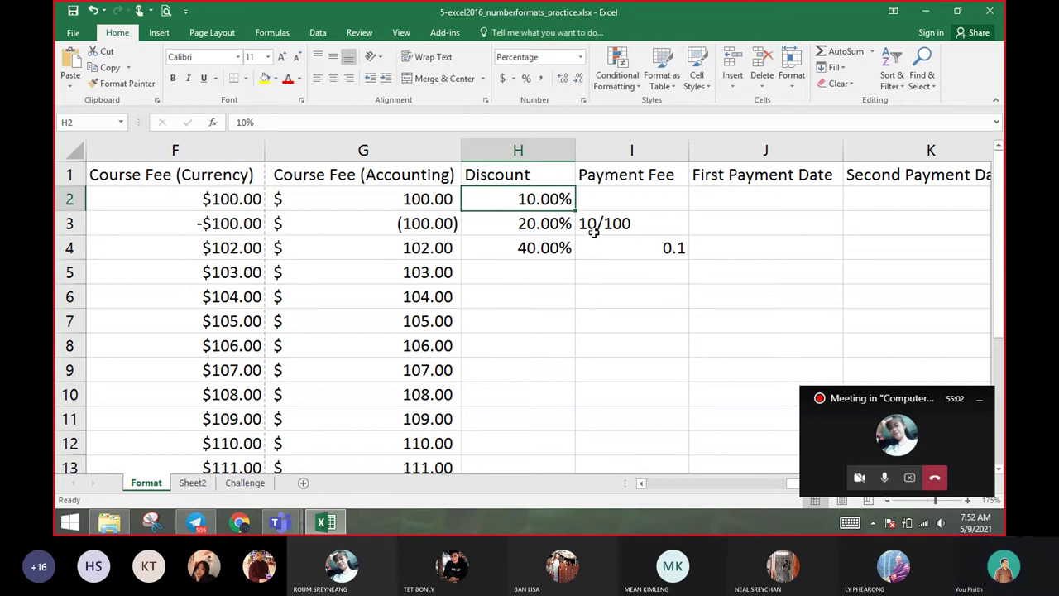
Enter 30% discounts in cells H7 and H8.
{"action": "left_click_drag", "start_coordinate": [645, 221], "coordinate": [645, 249]}
{"action": "left_click", "coordinate": [568, 203]}
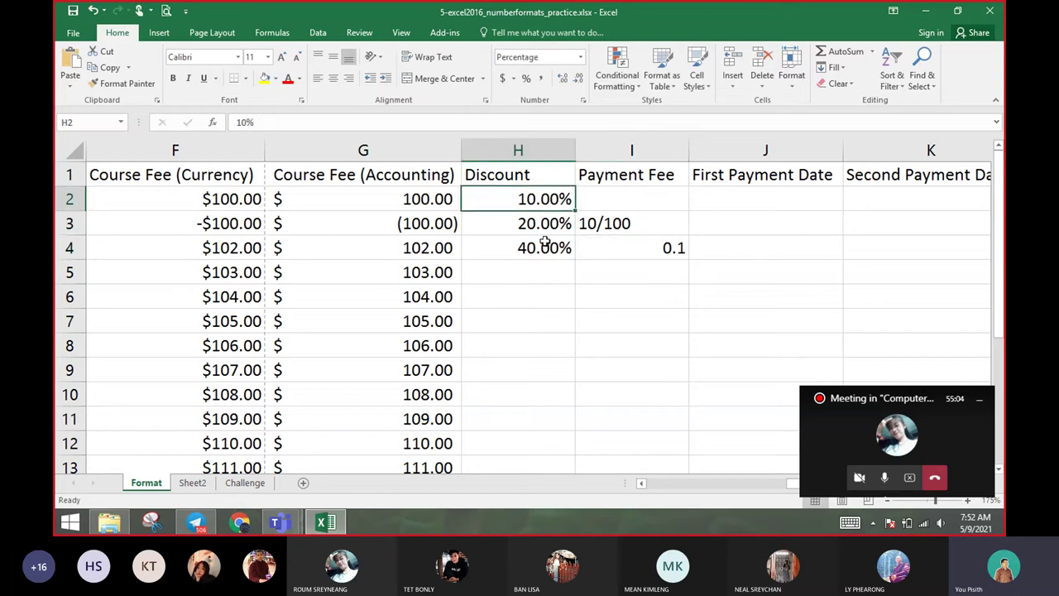
{"action": "key", "text": "Down"}
{"action": "key", "text": "Down"}
{"action": "key", "text": "Down"}
{"action": "key", "text": "Down"}
{"action": "key", "text": "Down"}
{"action": "type", "text": "30"}
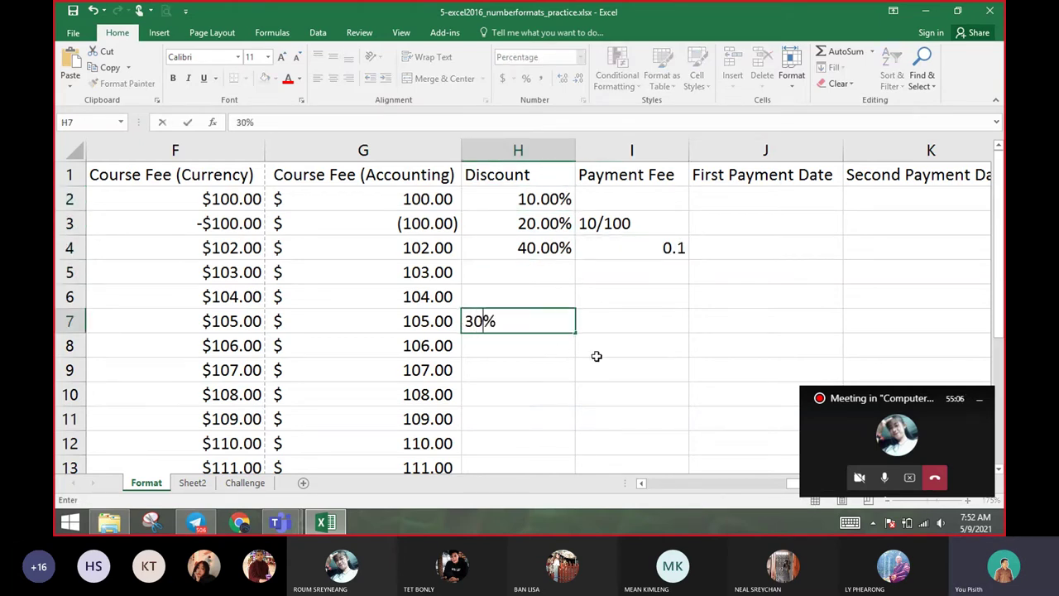
{"action": "key", "text": "Return"}
{"action": "type", "text": "30"}
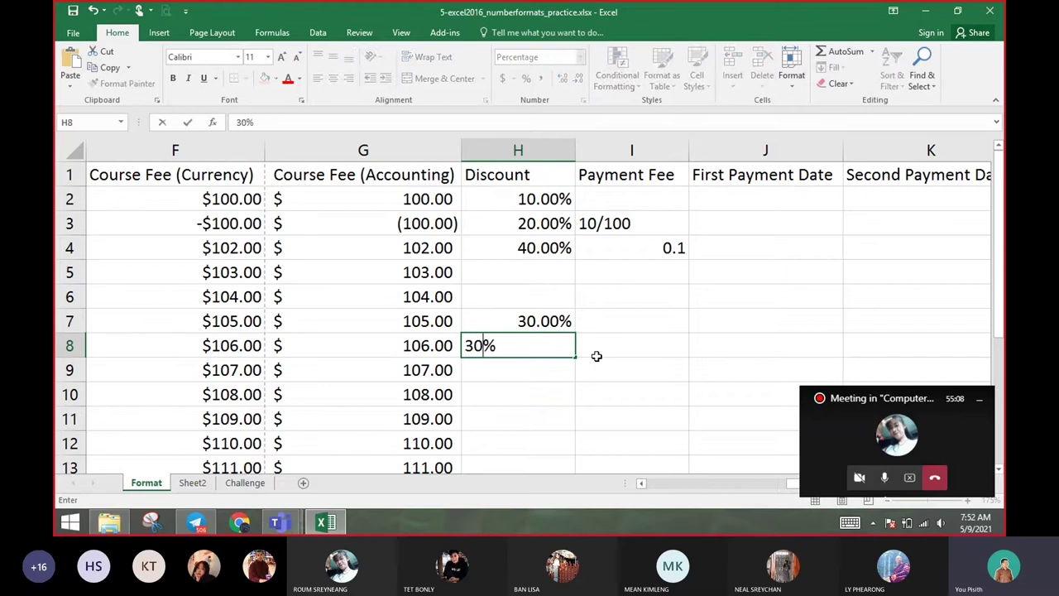
{"action": "key", "text": "Return"}
{"action": "key", "text": "Up"}
{"action": "key", "text": "Up"}
{"action": "key", "text": "Up"}
{"action": "key", "text": "Up"}
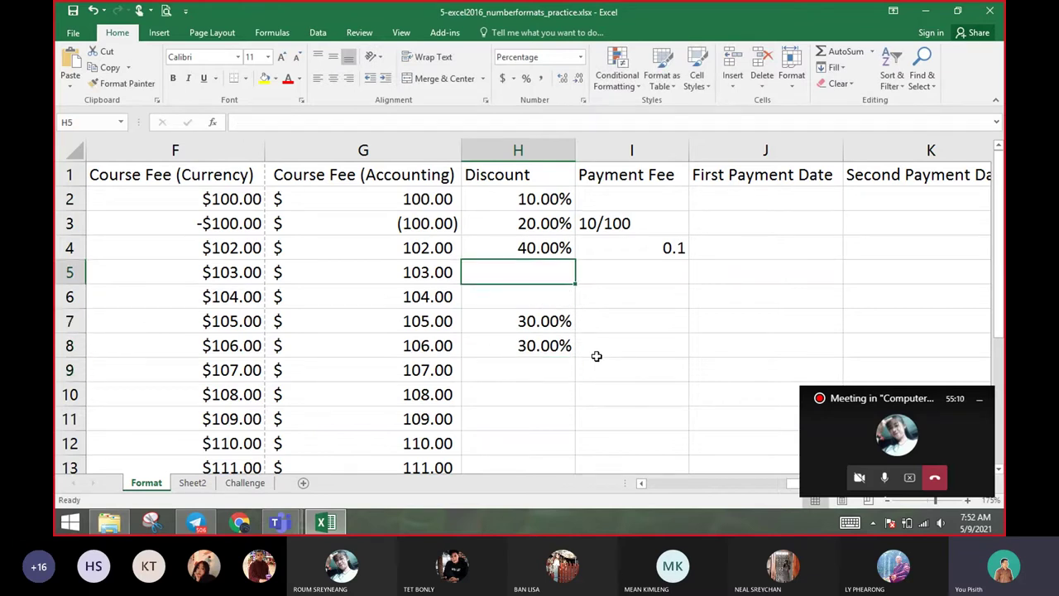
Select H2:H9 and delete all the discount entries.
{"action": "mouse_move", "coordinate": [530, 205]}
{"action": "left_mouse_down"}
{"action": "mouse_move", "coordinate": [638, 230]}
{"action": "mouse_move", "coordinate": [640, 345]}
{"action": "left_mouse_up"}
{"action": "left_click_drag", "start_coordinate": [527, 199], "coordinate": [531, 347]}
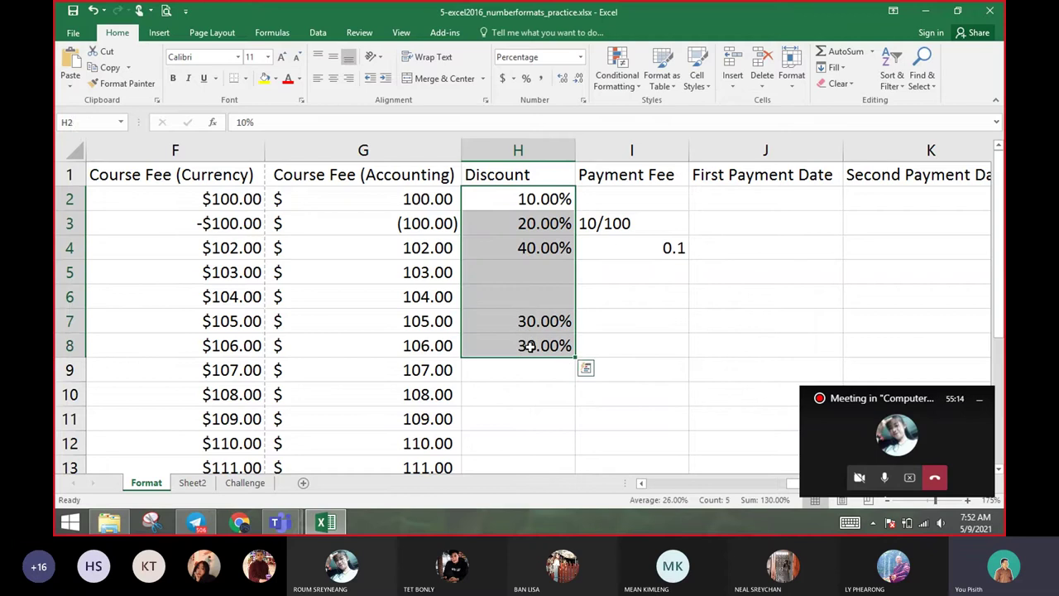
{"action": "left_click", "coordinate": [529, 394]}
{"action": "left_click_drag", "start_coordinate": [541, 201], "coordinate": [540, 358]}
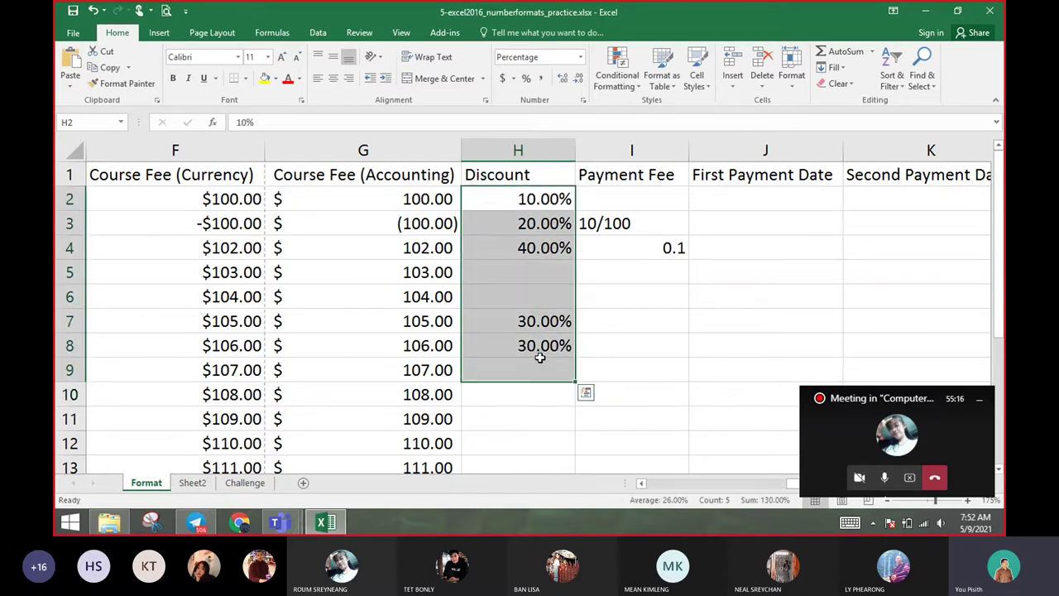
{"action": "key", "text": "Delete"}
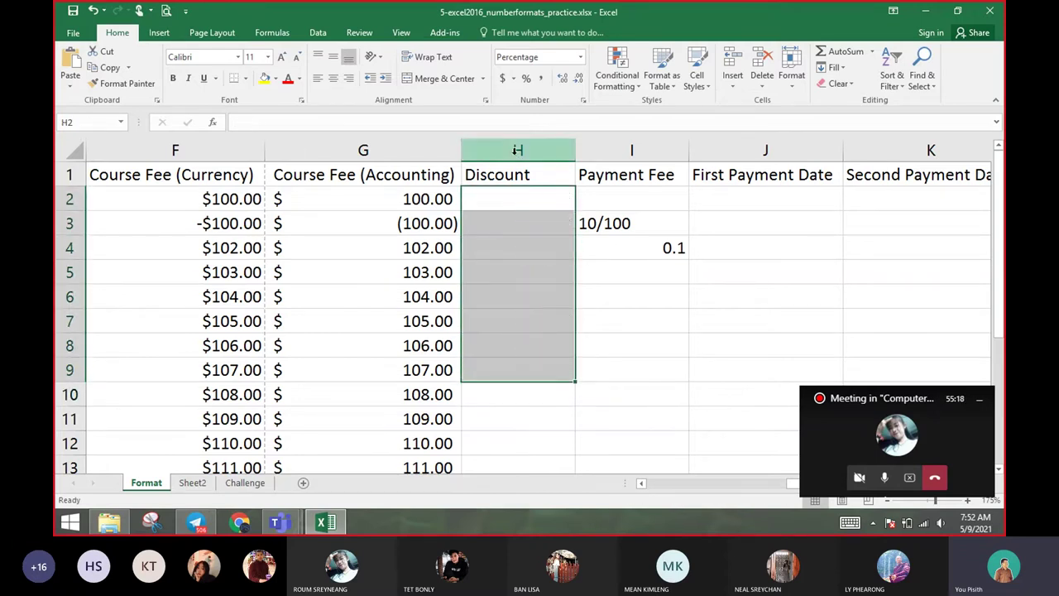
Set column H to General, enter 10 in H2, then clear the resulting 1000%.
{"action": "left_click", "coordinate": [518, 150]}
{"action": "left_click", "coordinate": [580, 56]}
{"action": "left_click", "coordinate": [538, 79]}
{"action": "left_click", "coordinate": [507, 207]}
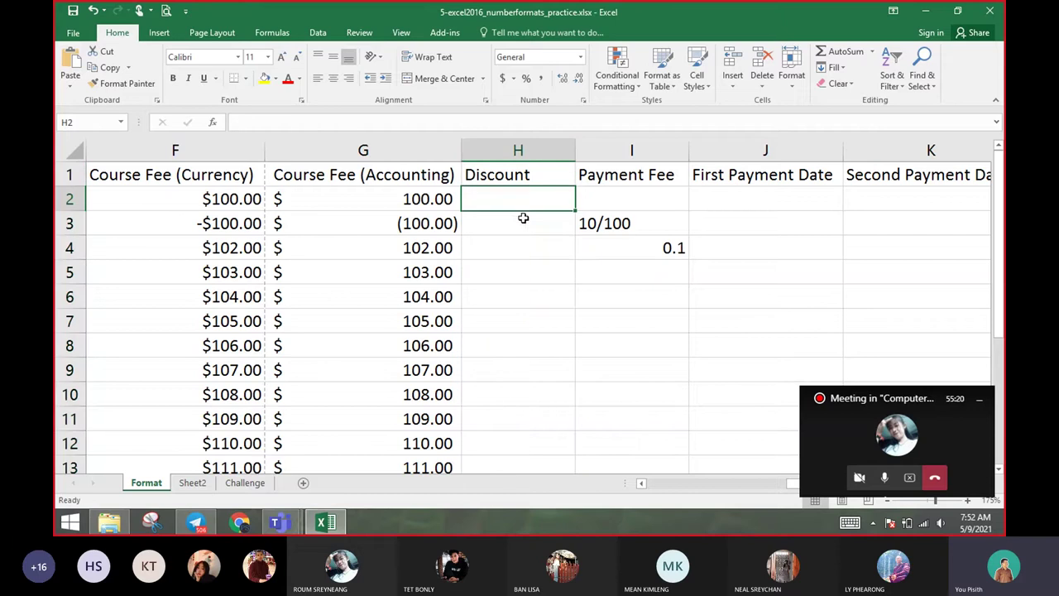
{"action": "type", "text": "10"}
{"action": "key", "text": "Return"}
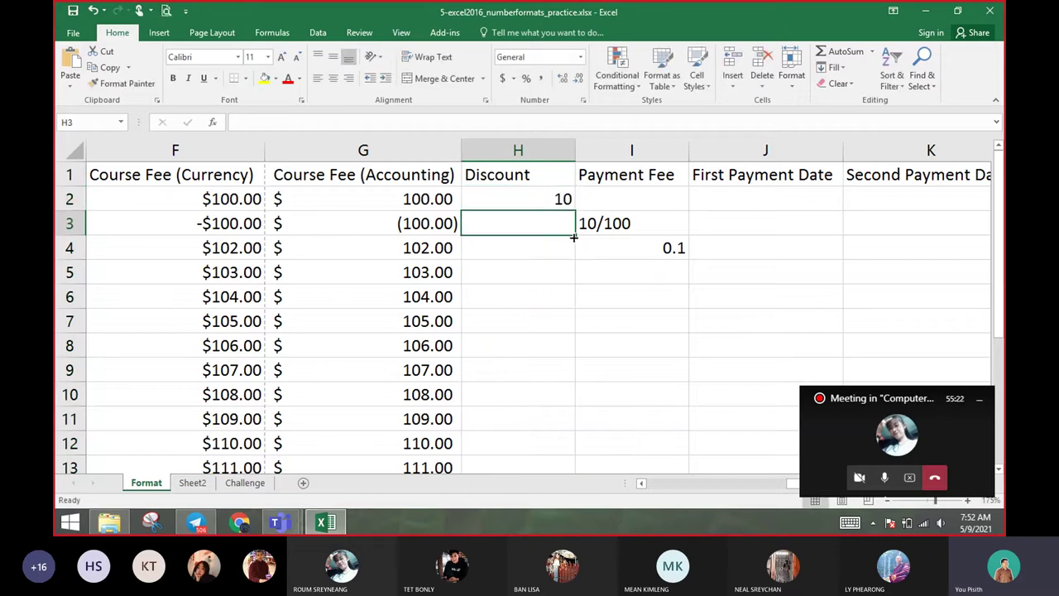
{"action": "left_click", "coordinate": [556, 198]}
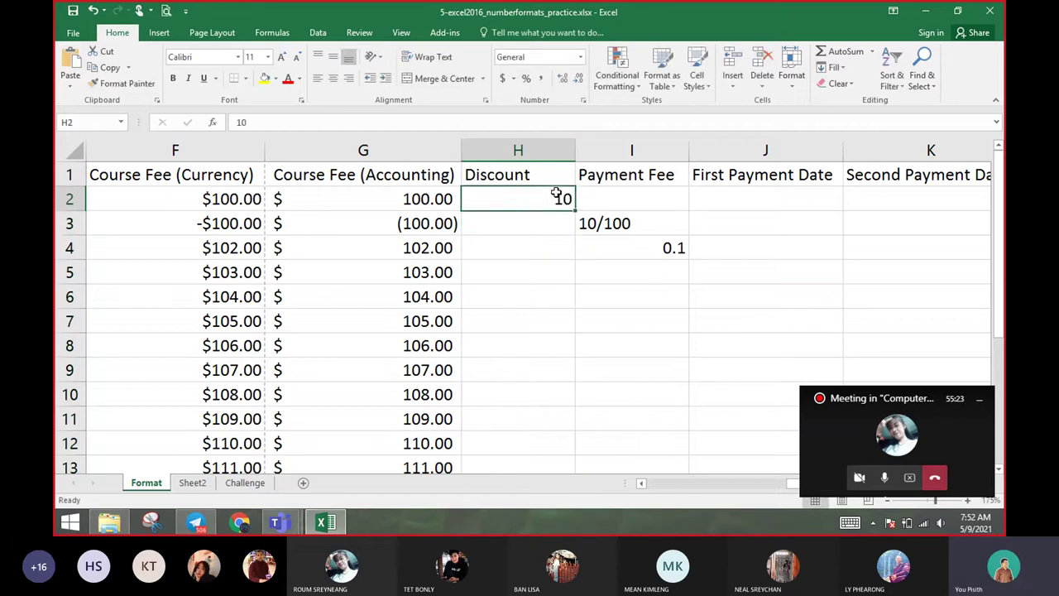
{"action": "left_click", "coordinate": [526, 80]}
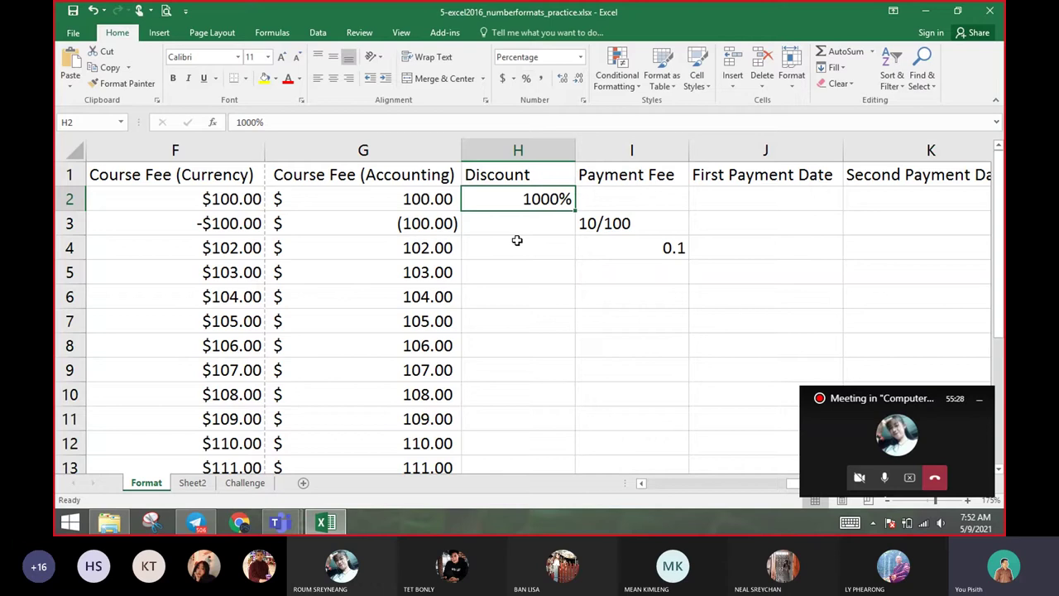
{"action": "key", "text": "Delete"}
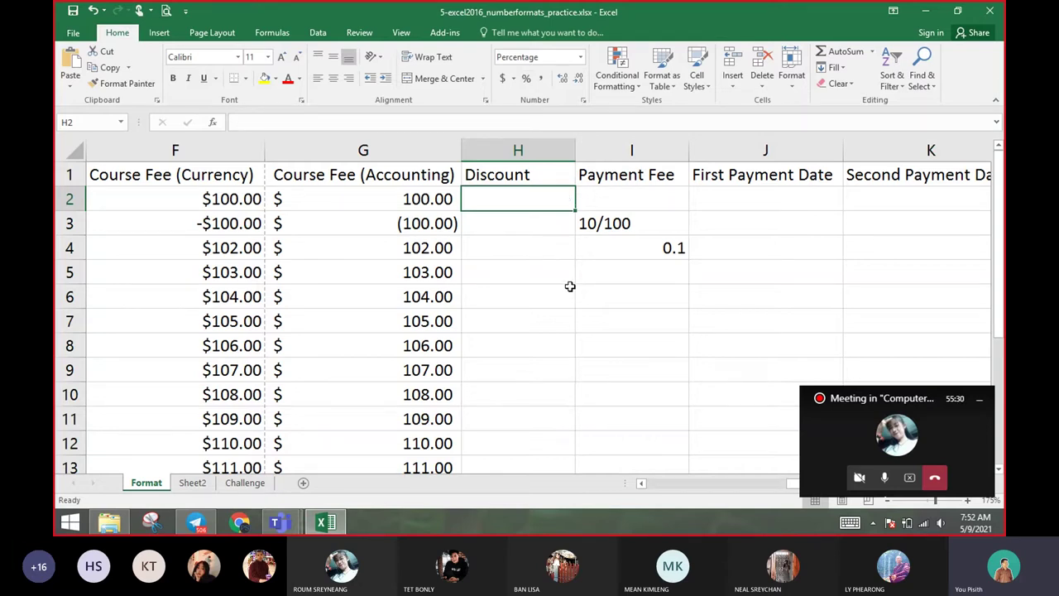
Format column H as Percentage and enter 10% in H2 and 20% in H3.
{"action": "left_click", "coordinate": [561, 150]}
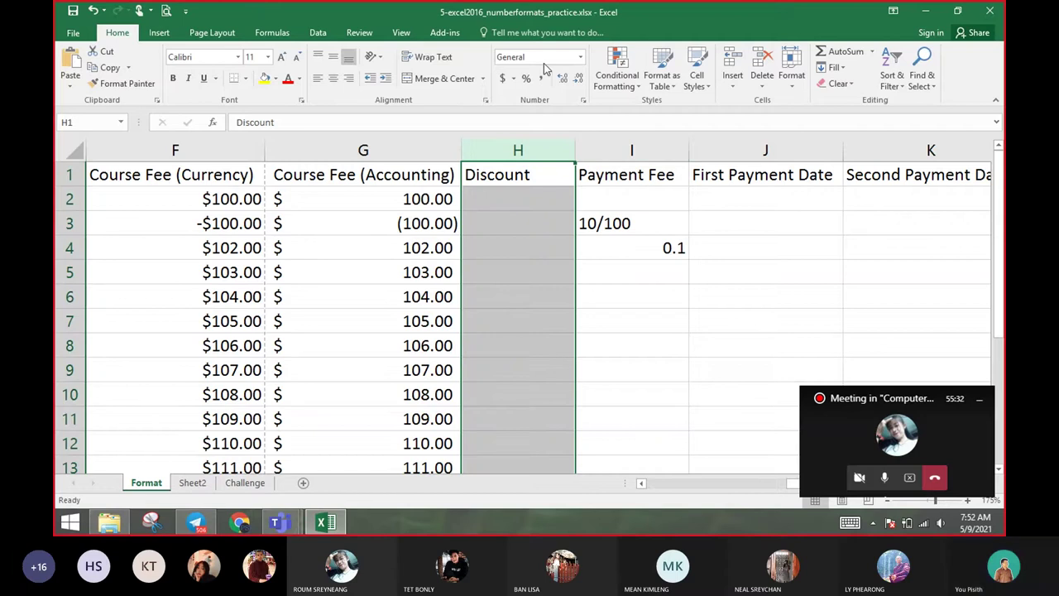
{"action": "left_click", "coordinate": [526, 78]}
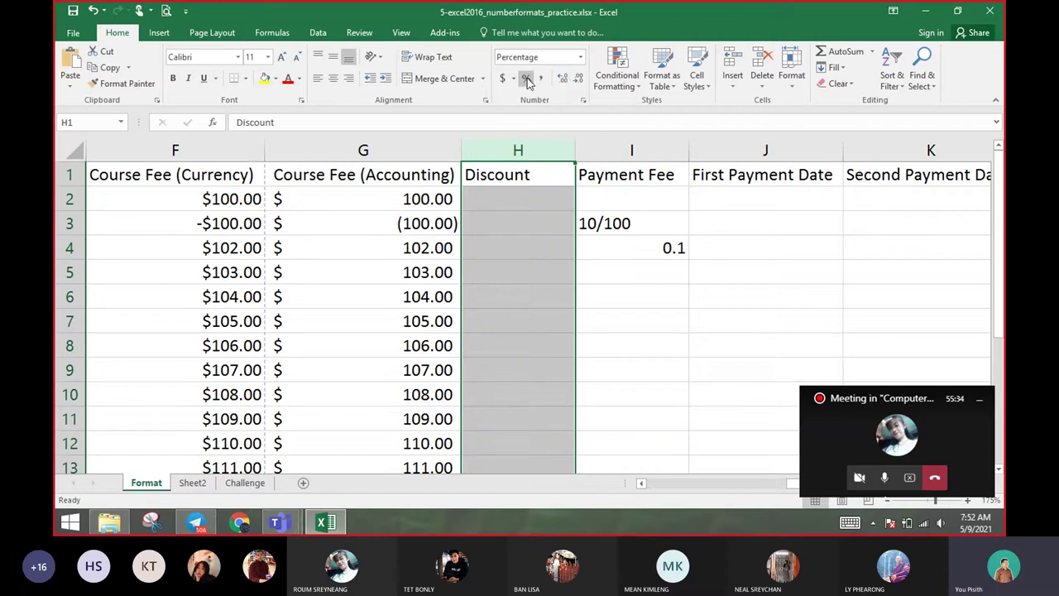
{"action": "left_click", "coordinate": [530, 211]}
{"action": "type", "text": "10"}
{"action": "key", "text": "Return"}
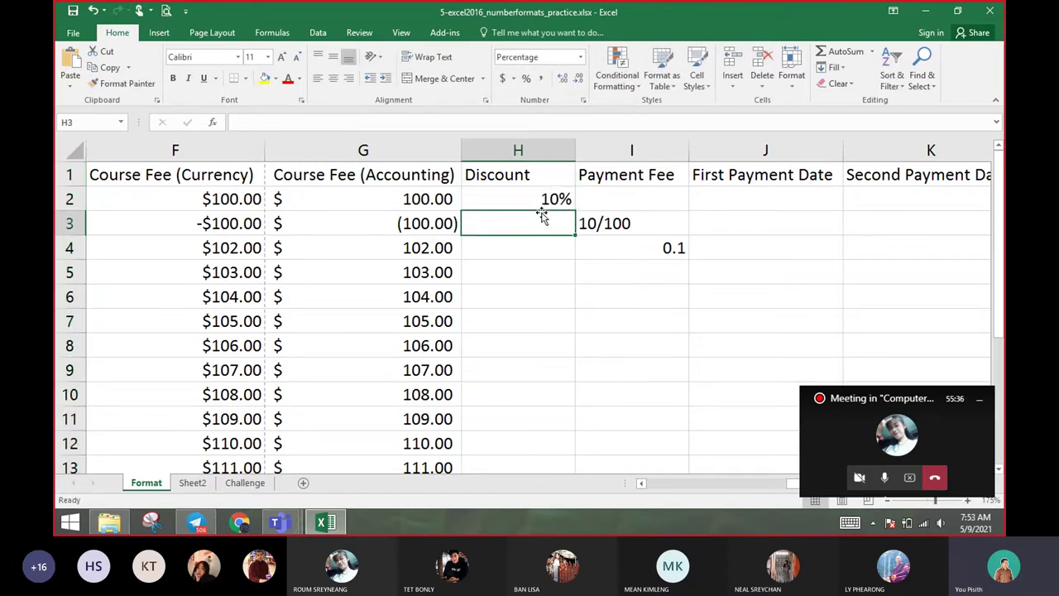
{"action": "type", "text": "20"}
{"action": "key", "text": "Return"}
Review the 20% entry in H3, enter 20% in H4, then select Payment Fee cell I5.
{"action": "left_click", "coordinate": [541, 215]}
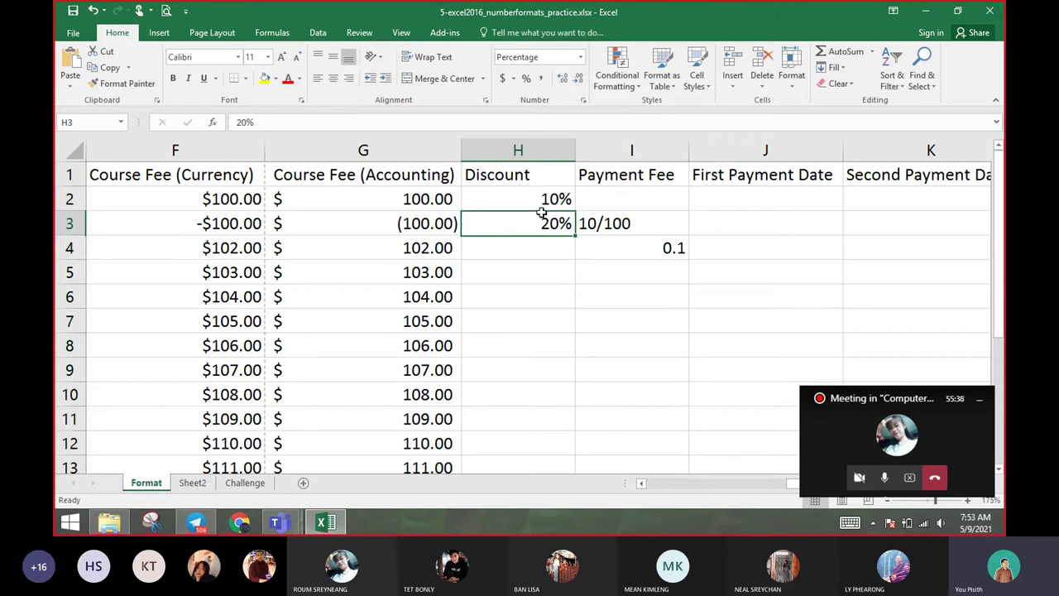
{"action": "double_click", "coordinate": [542, 214]}
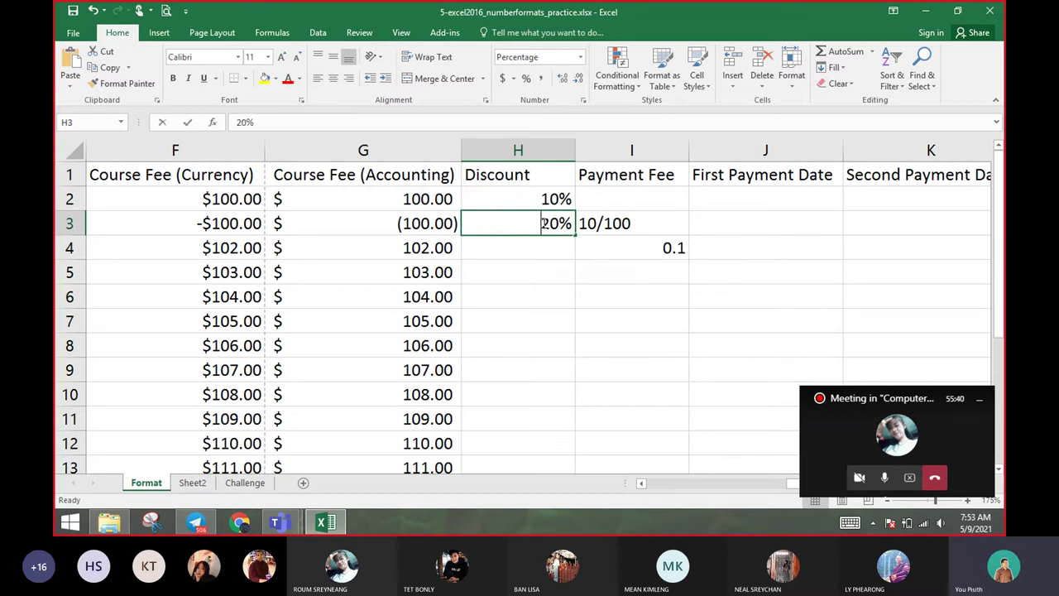
{"action": "left_click_drag", "start_coordinate": [575, 229], "coordinate": [560, 228]}
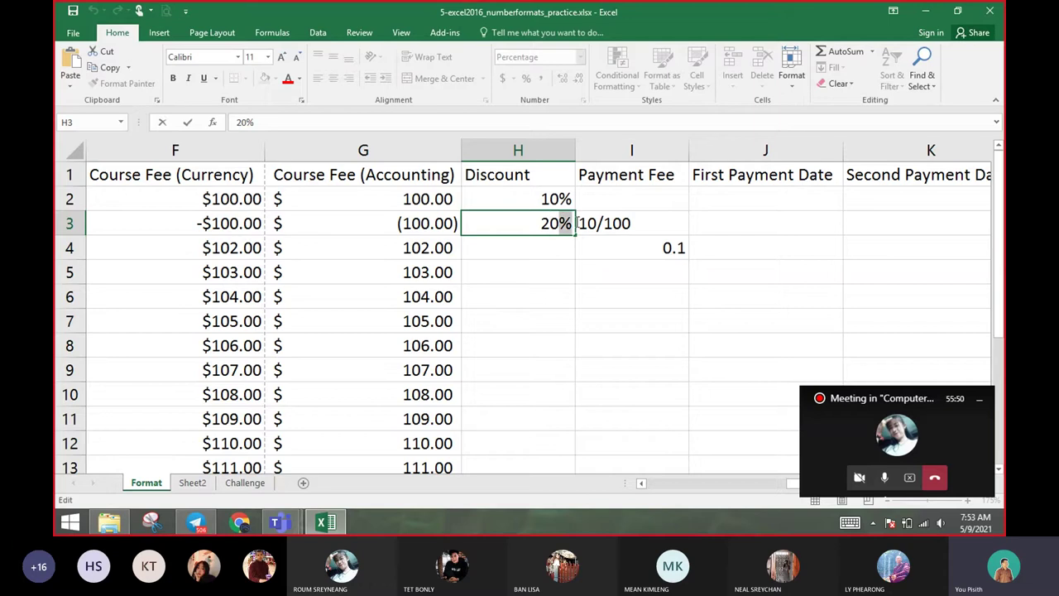
{"action": "left_click", "coordinate": [560, 246]}
{"action": "type", "text": "20"}
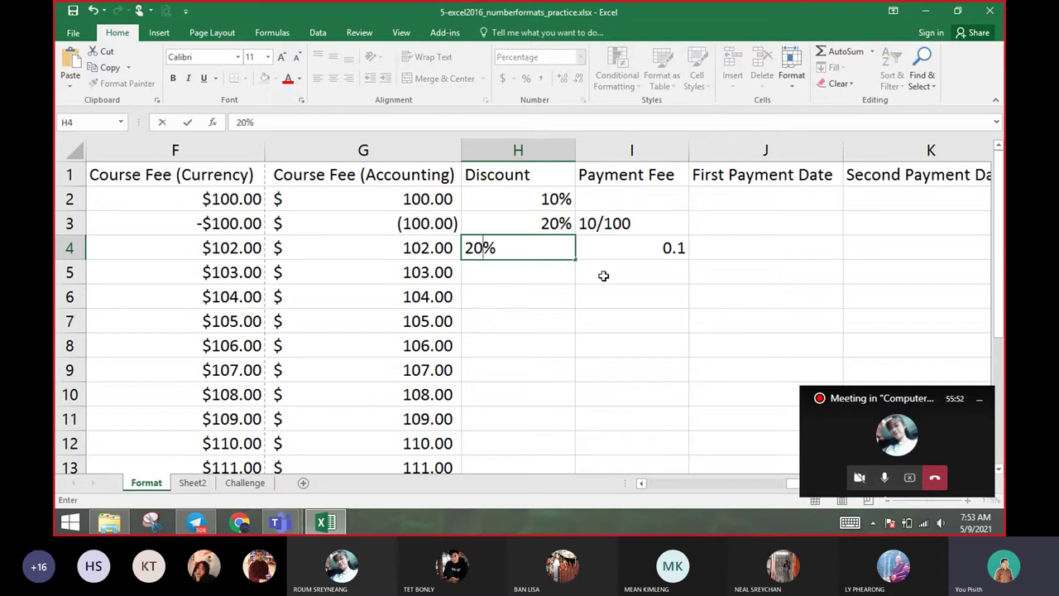
{"action": "key", "text": "Return"}
{"action": "key", "text": "Up"}
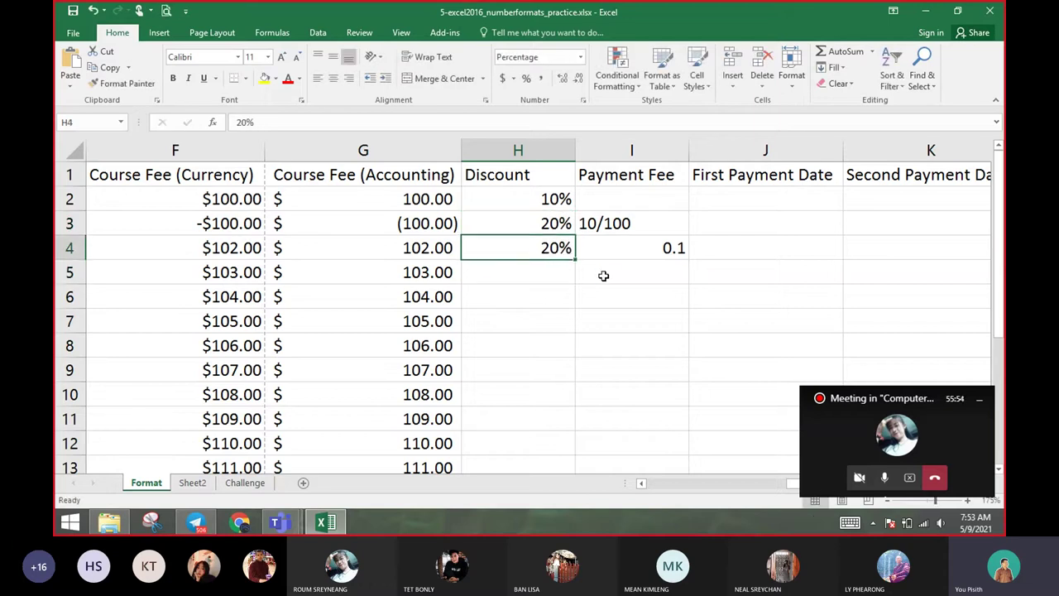
{"action": "key", "text": "Tab"}
{"action": "key", "text": "Return"}
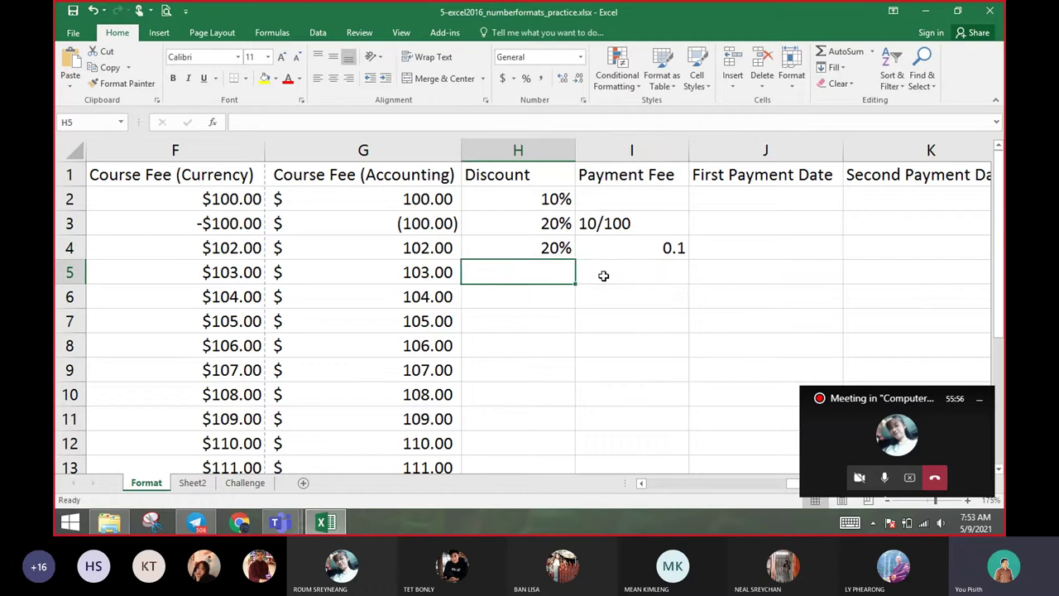
{"action": "left_click", "coordinate": [604, 276]}
Enter =20% in Payment Fee cell I5, giving 0.2.
{"action": "type", "text": "="}
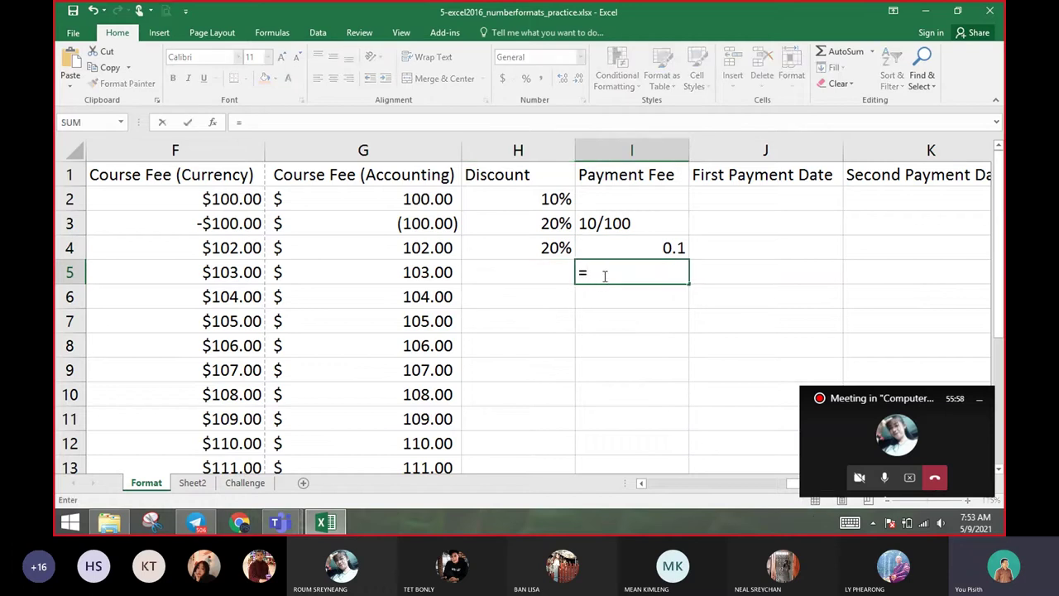
{"action": "type", "text": "20%"}
{"action": "key", "text": "Return"}
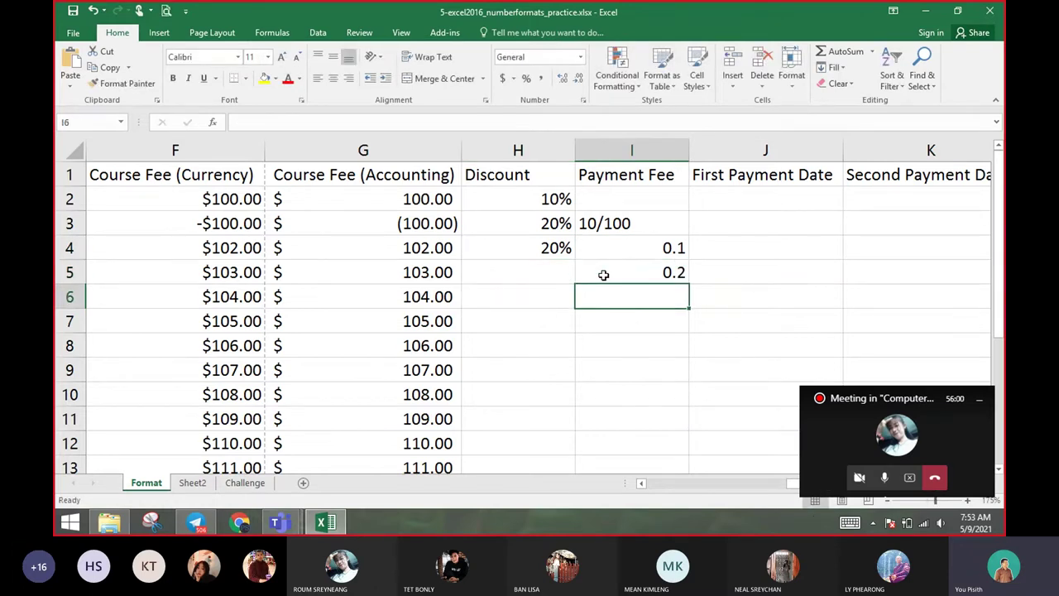
{"action": "left_click", "coordinate": [603, 276]}
{"action": "key", "text": "Return"}
Enter =30/100 in I6 and check its formula, which gives 0.3.
{"action": "type", "text": "="}
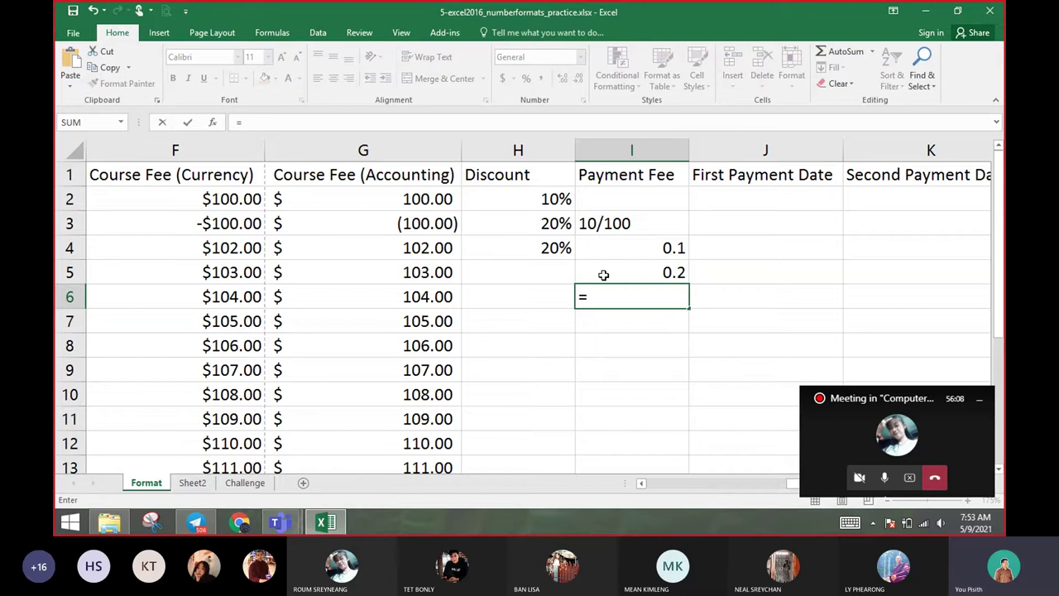
{"action": "type", "text": "30"}
{"action": "type", "text": "%"}
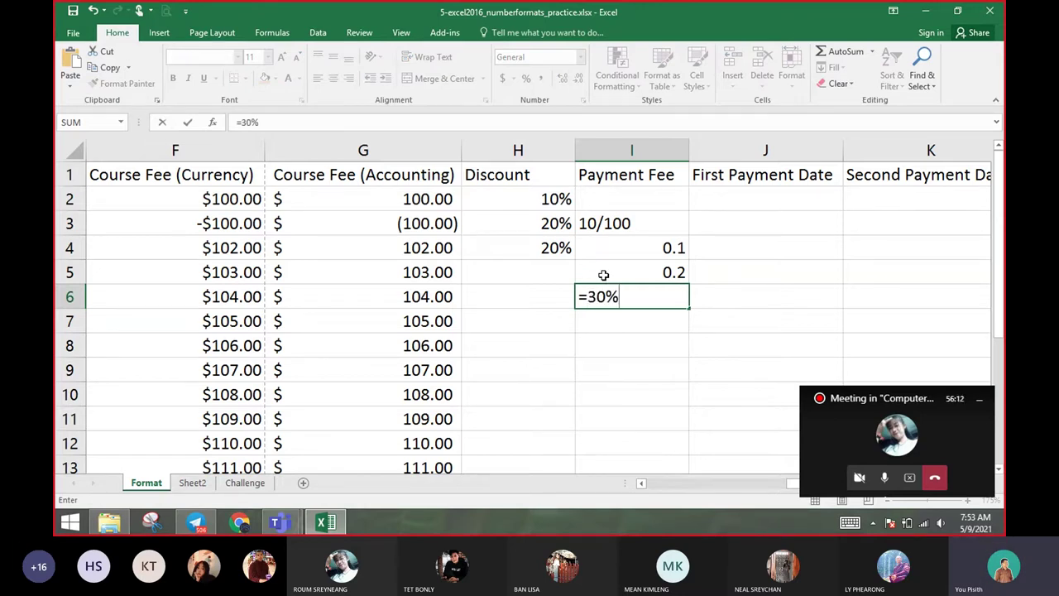
{"action": "key", "text": "BackSpace"}
{"action": "type", "text": "/100"}
{"action": "key", "text": "Return"}
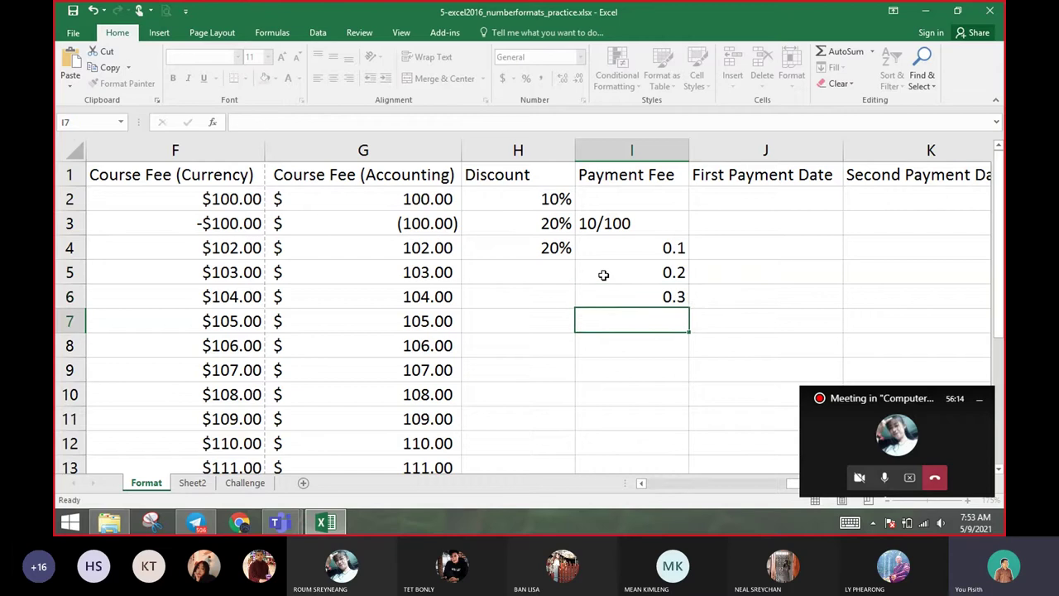
{"action": "key", "text": "Up"}
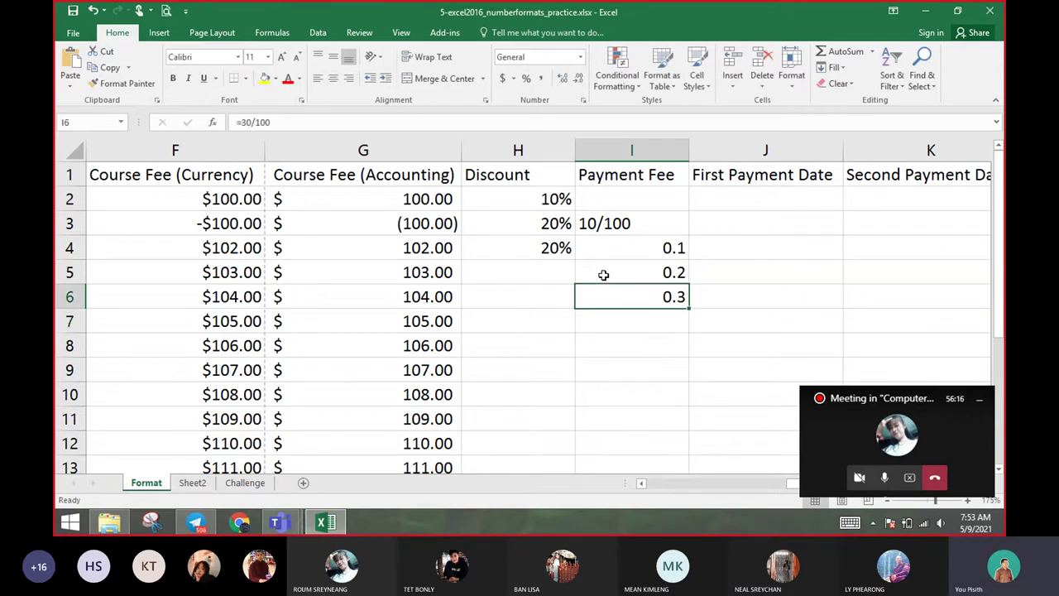
{"action": "type", "text": "="}
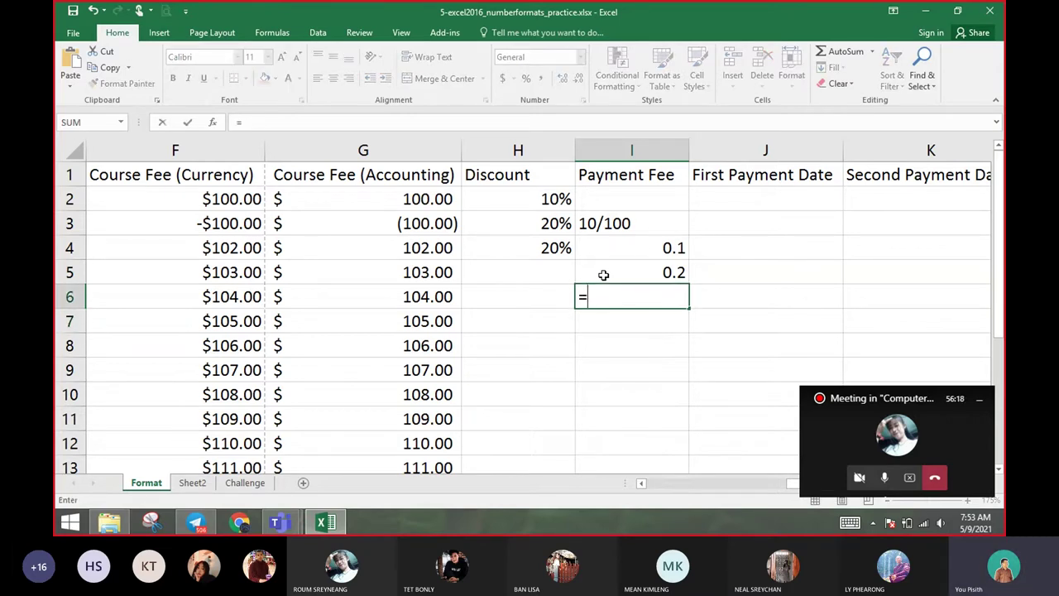
{"action": "type", "text": "30/1"}
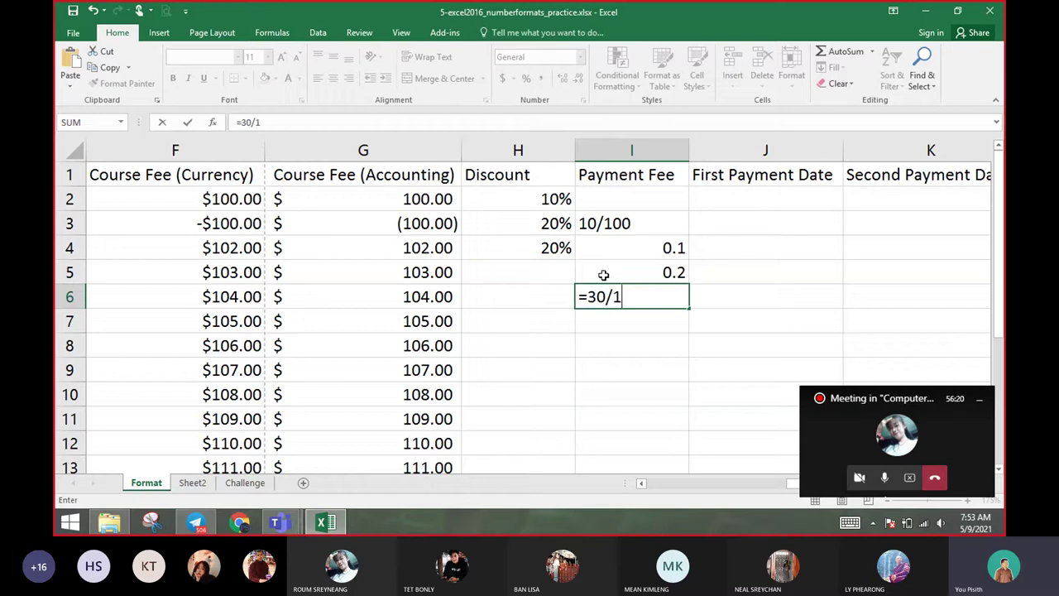
{"action": "type", "text": "00"}
{"action": "key", "text": "Return"}
{"action": "key", "text": "Up"}
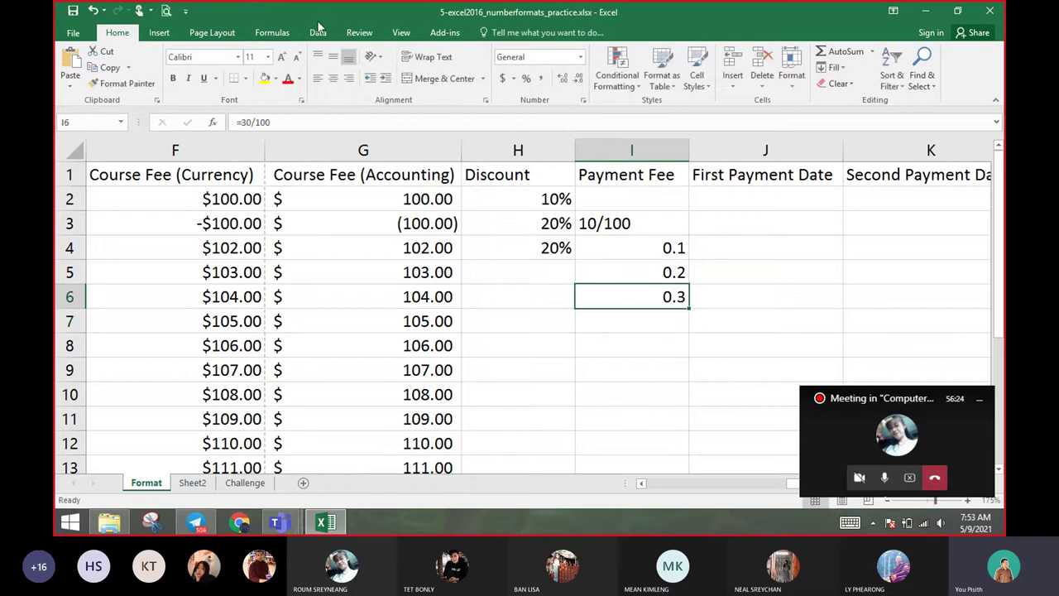
{"action": "left_click", "coordinate": [280, 121]}
{"action": "left_click_drag", "start_coordinate": [311, 122], "coordinate": [236, 123]}
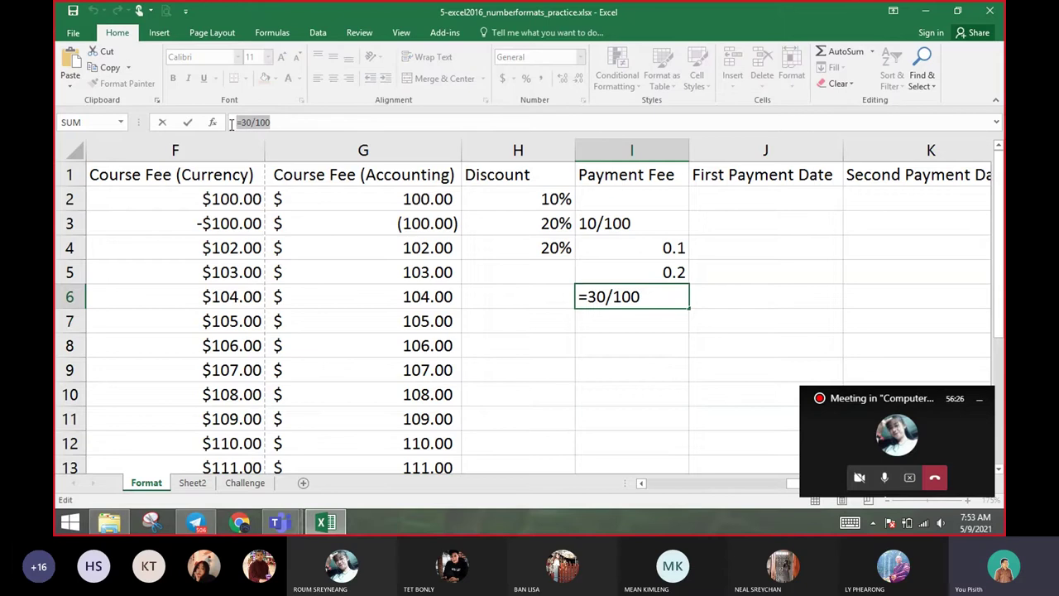
{"action": "left_click", "coordinate": [629, 321]}
{"action": "key", "text": "Escape"}
Enter =30% in I7 and inspect the entry, which also gives 0.3.
{"action": "left_click", "coordinate": [655, 331]}
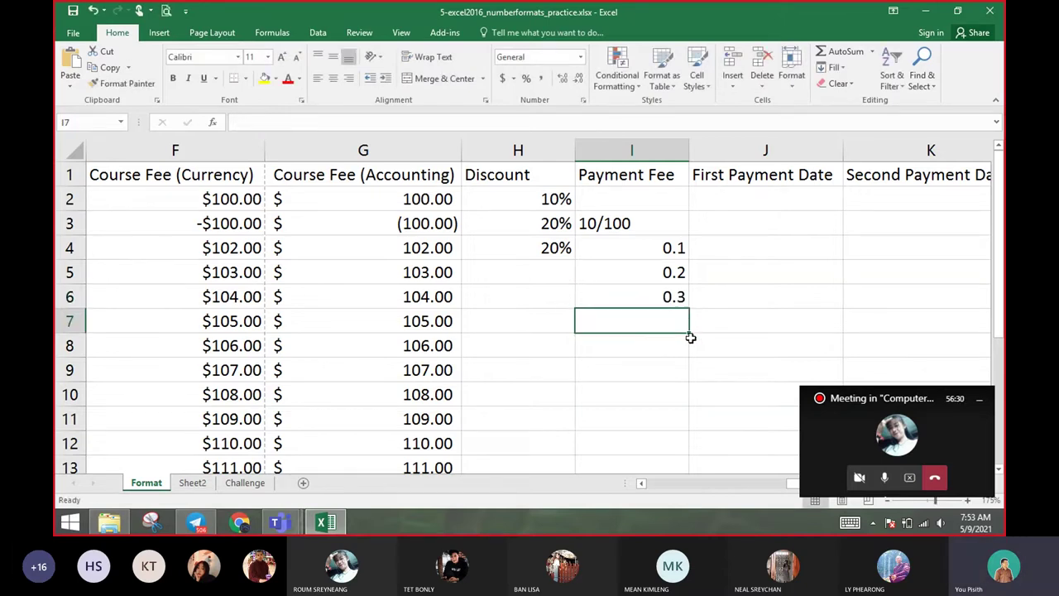
{"action": "type", "text": "=3"}
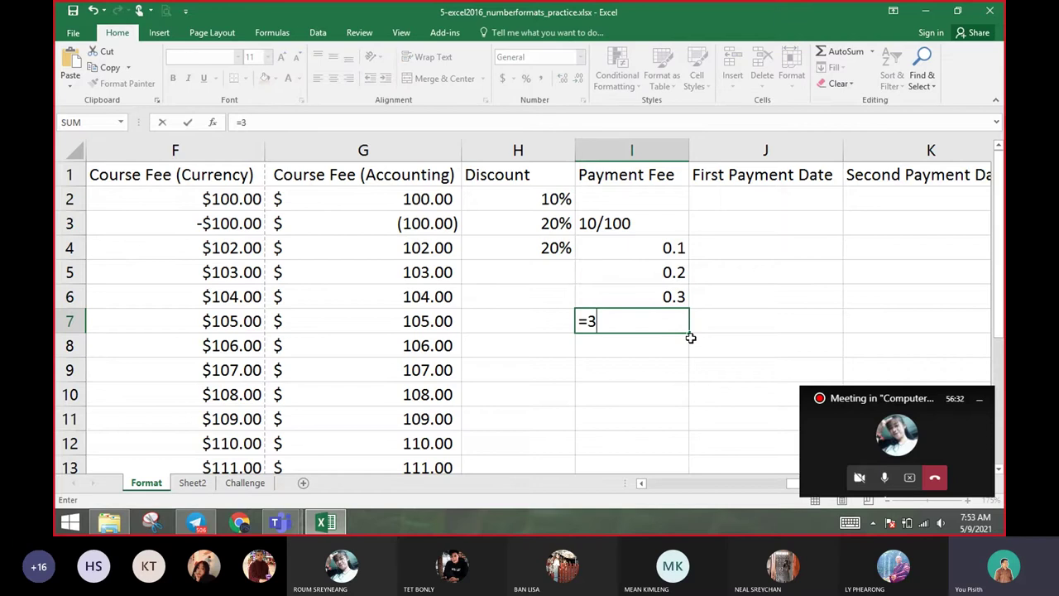
{"action": "type", "text": "0%"}
{"action": "key", "text": "Return"}
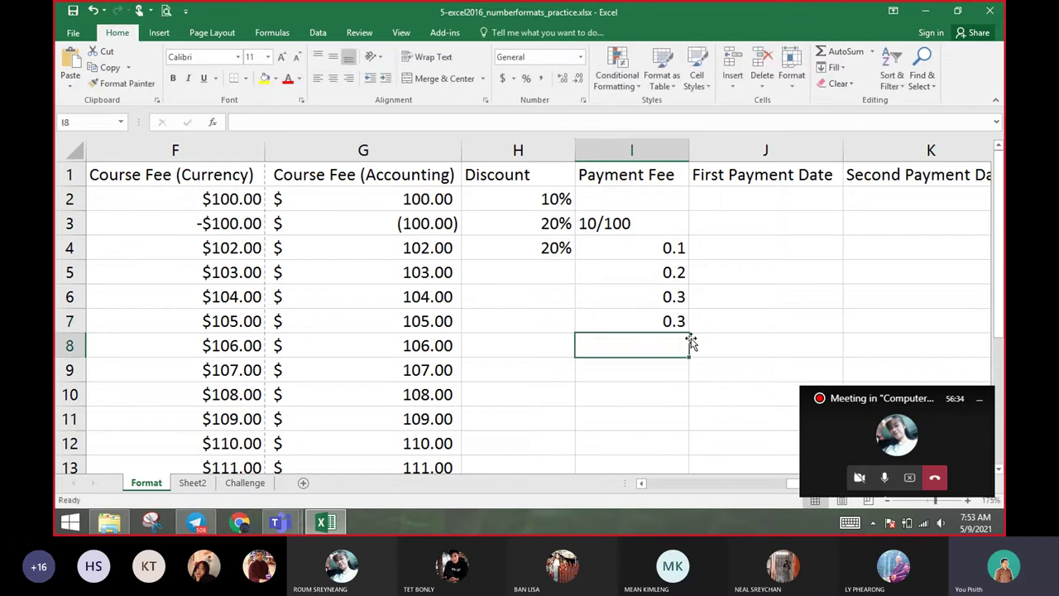
{"action": "left_click", "coordinate": [665, 317]}
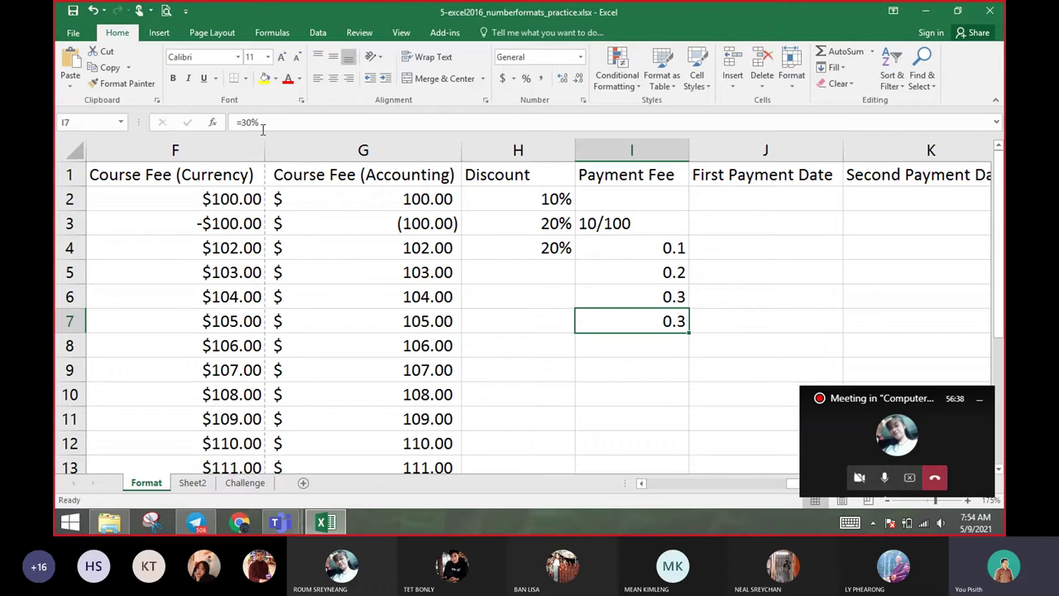
{"action": "double_click", "coordinate": [657, 314]}
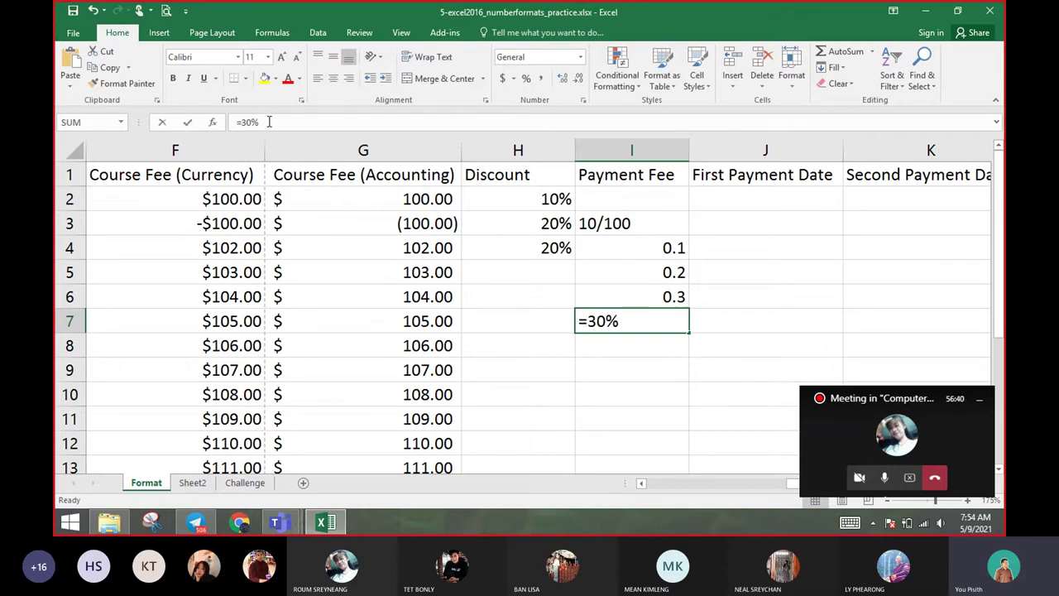
{"action": "left_click", "coordinate": [700, 319]}
{"action": "key", "text": "Escape"}
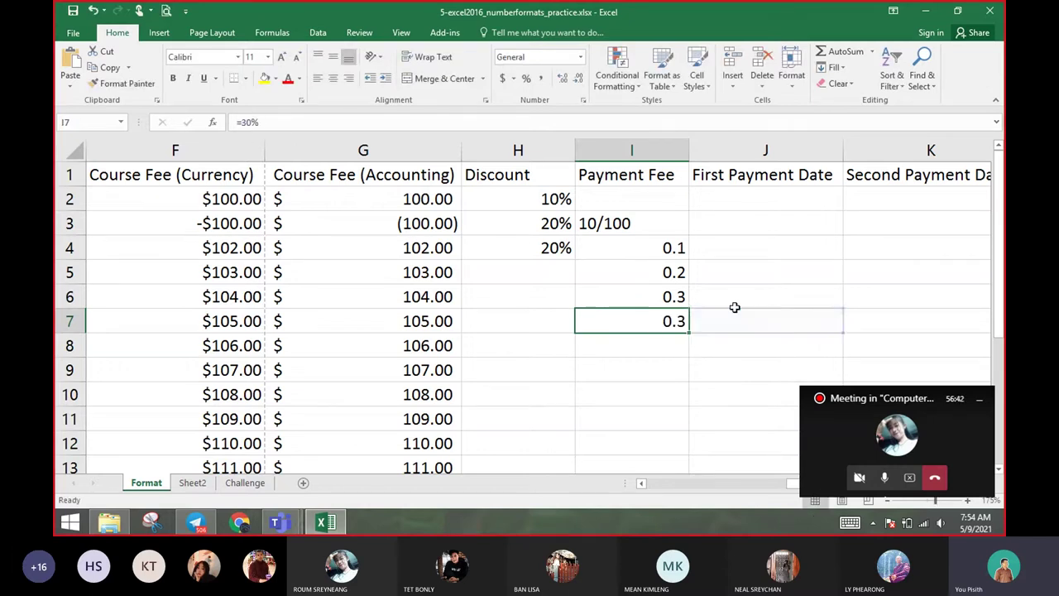
Compare I6's 30/100 formula, then clear the test entries in I6 and I7.
{"action": "left_click", "coordinate": [681, 297]}
{"action": "left_click", "coordinate": [280, 122]}
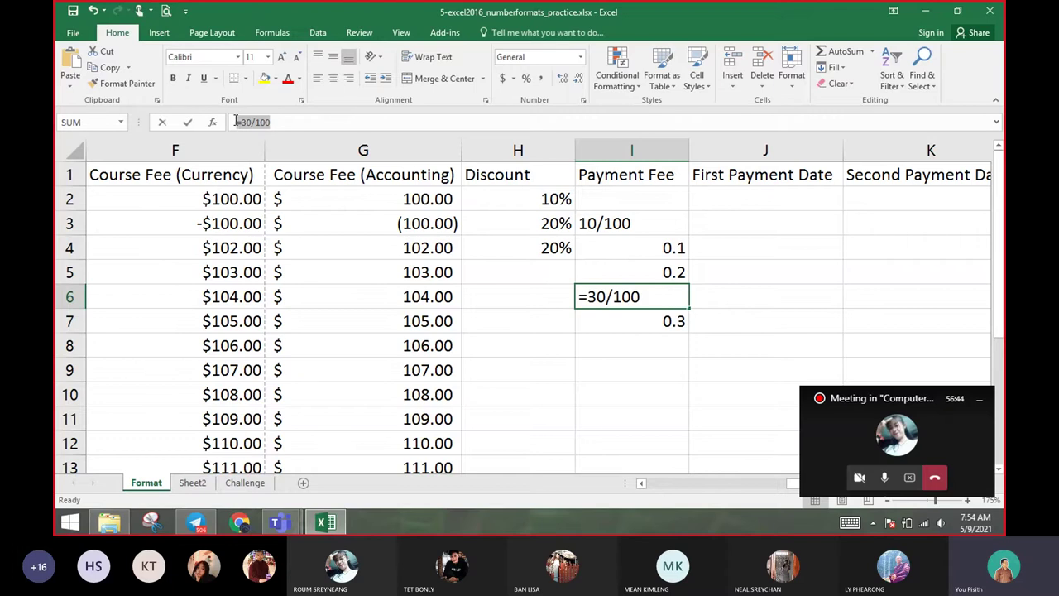
{"action": "key", "text": "Escape"}
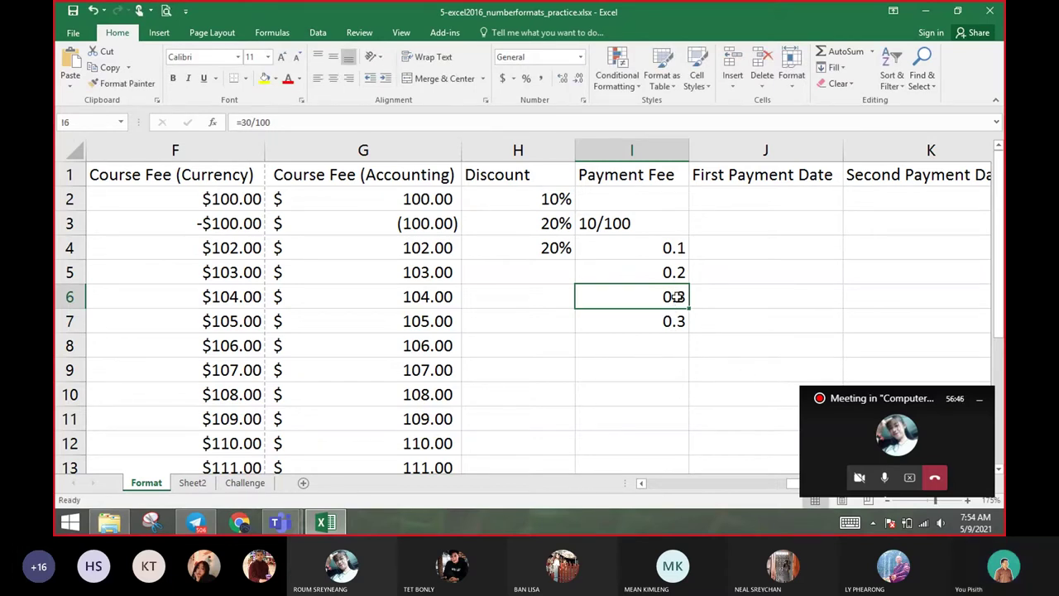
{"action": "left_click_drag", "start_coordinate": [677, 296], "coordinate": [676, 318]}
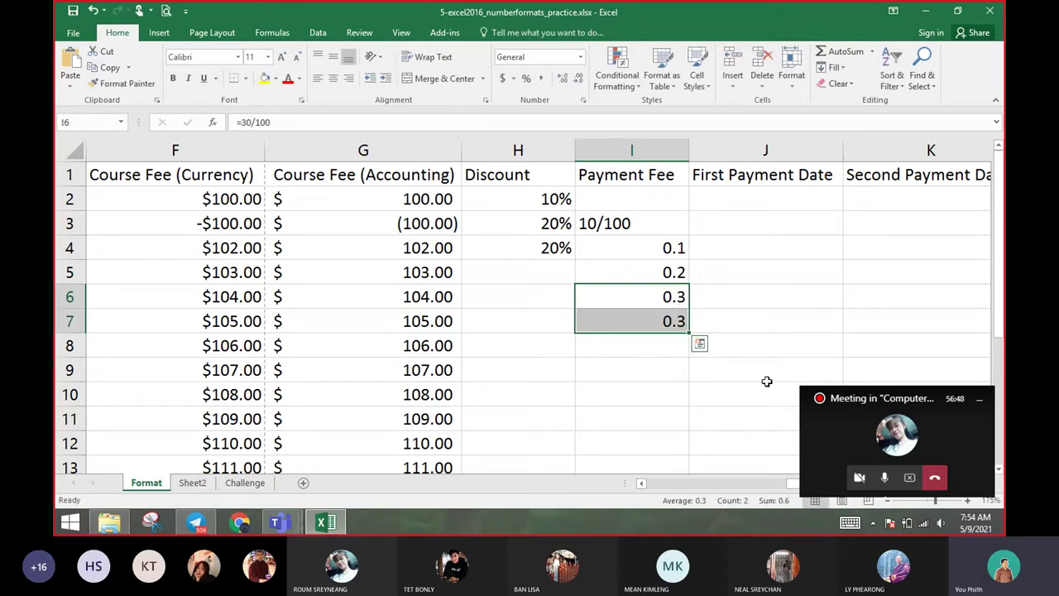
{"action": "key", "text": "Delete"}
Reselect Discount column H and check its number format list without changing it.
{"action": "left_click", "coordinate": [543, 150]}
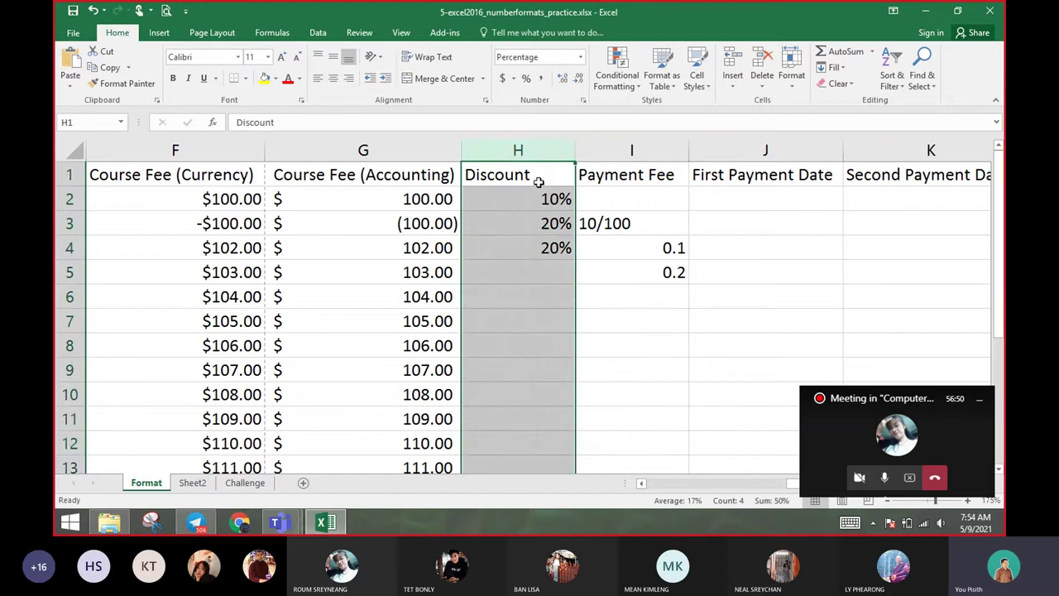
{"action": "left_click_drag", "start_coordinate": [553, 200], "coordinate": [546, 372]}
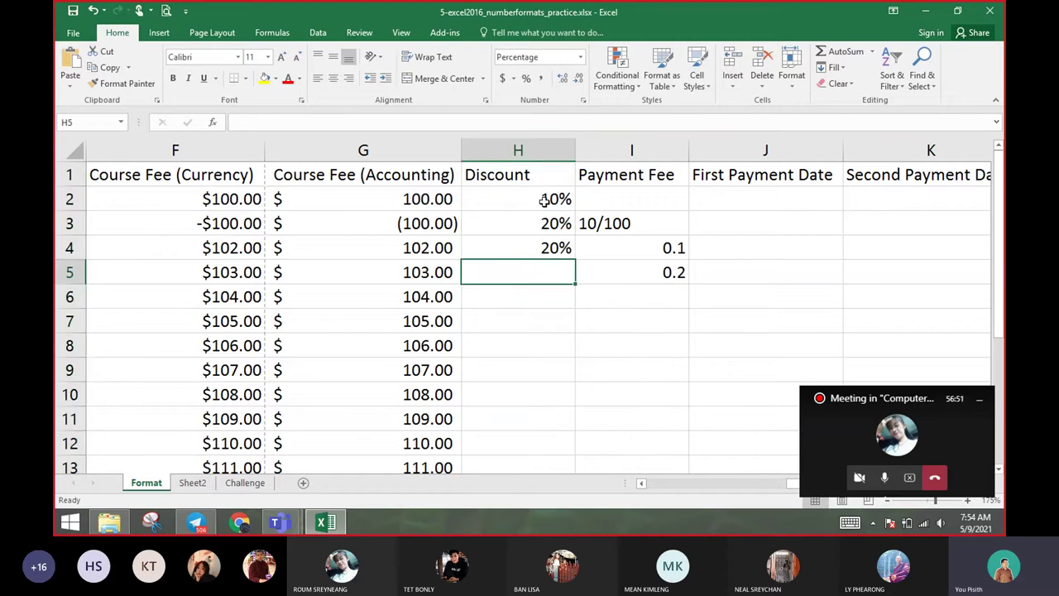
{"action": "left_click", "coordinate": [523, 146]}
{"action": "left_click", "coordinate": [529, 198]}
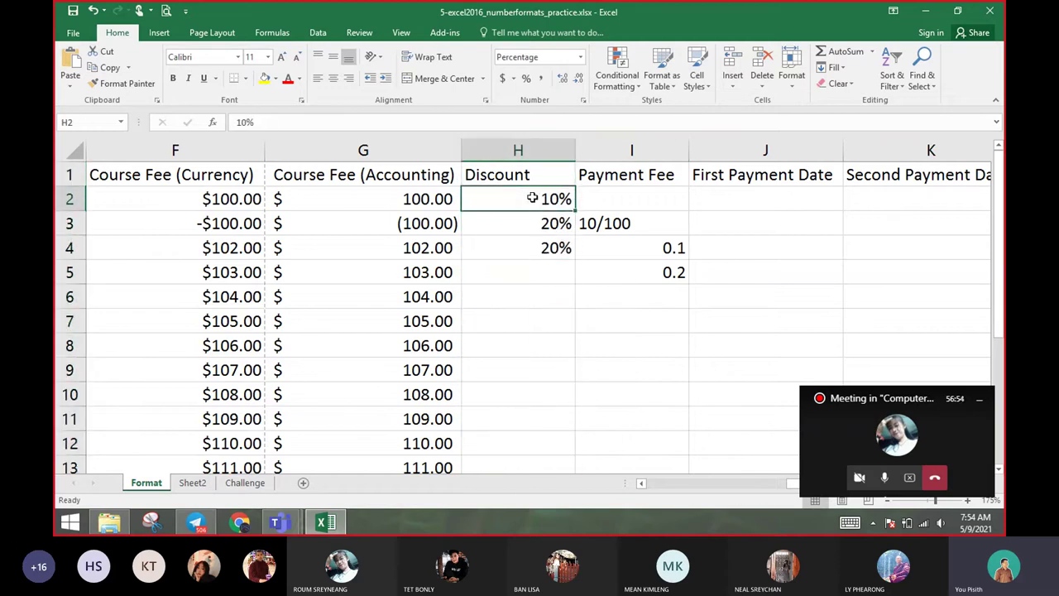
{"action": "left_click", "coordinate": [561, 146]}
{"action": "left_click", "coordinate": [580, 56]}
{"action": "left_click", "coordinate": [580, 56]}
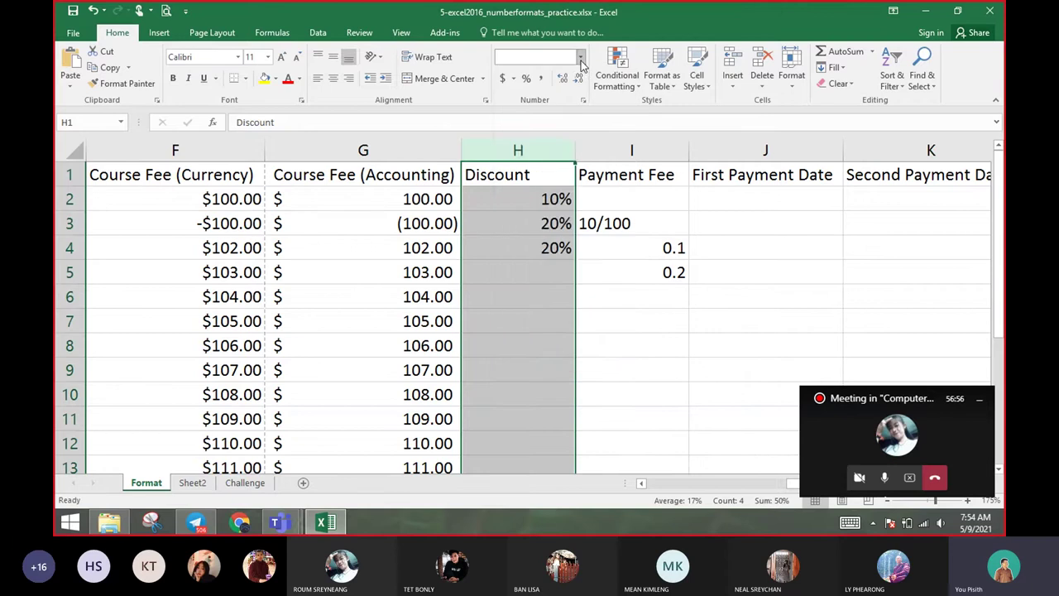
Apply the Percentage format to empty cell I8, then reselect the Discount column.
{"action": "left_click", "coordinate": [584, 349]}
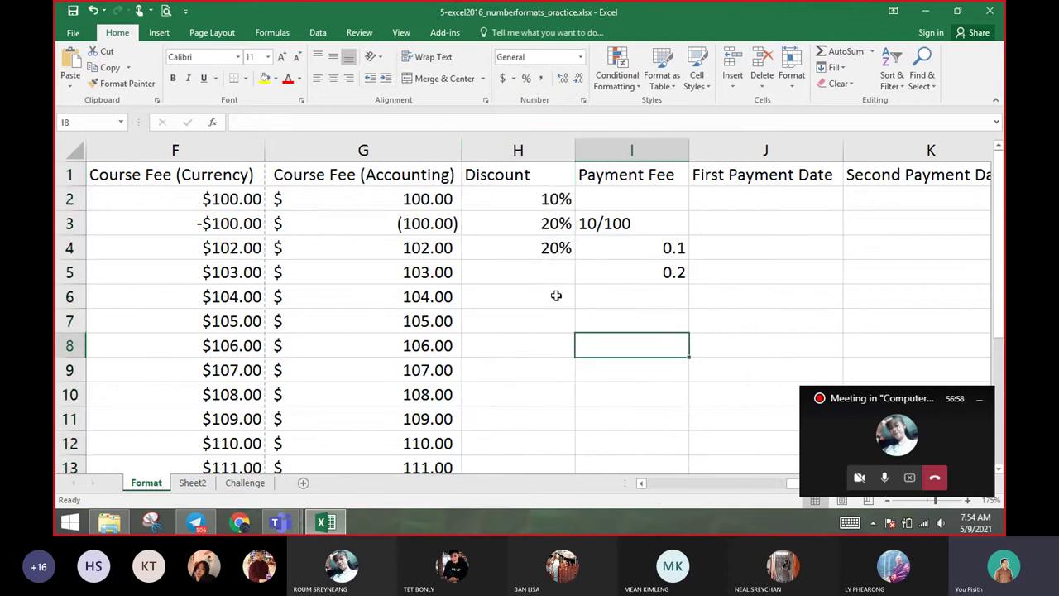
{"action": "left_click", "coordinate": [580, 56]}
{"action": "scroll", "coordinate": [578, 284], "scroll_direction": "down", "scroll_amount": 1}
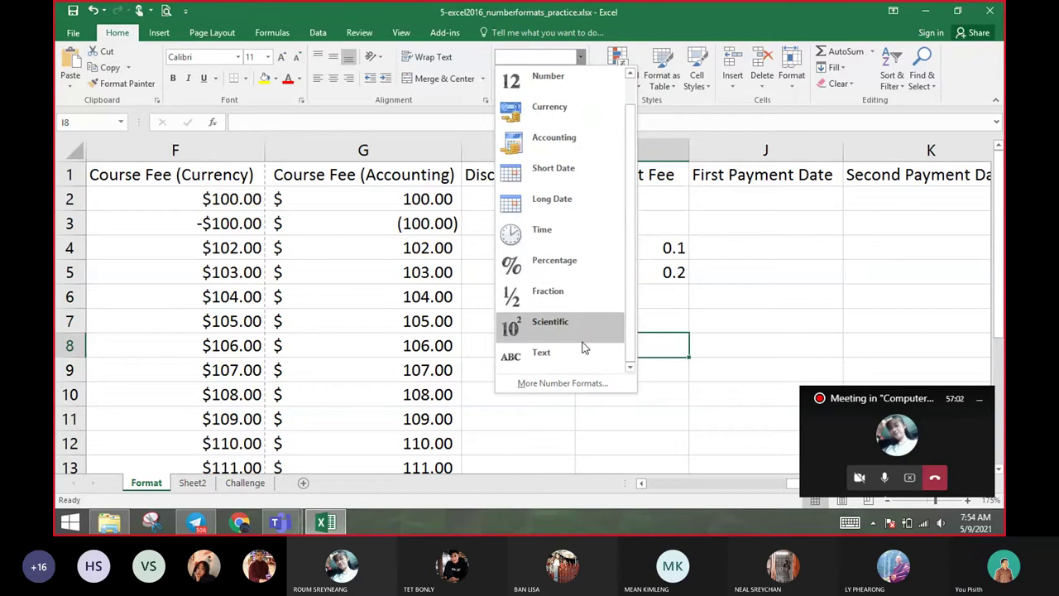
{"action": "scroll", "coordinate": [586, 175], "scroll_direction": "up", "scroll_amount": 1}
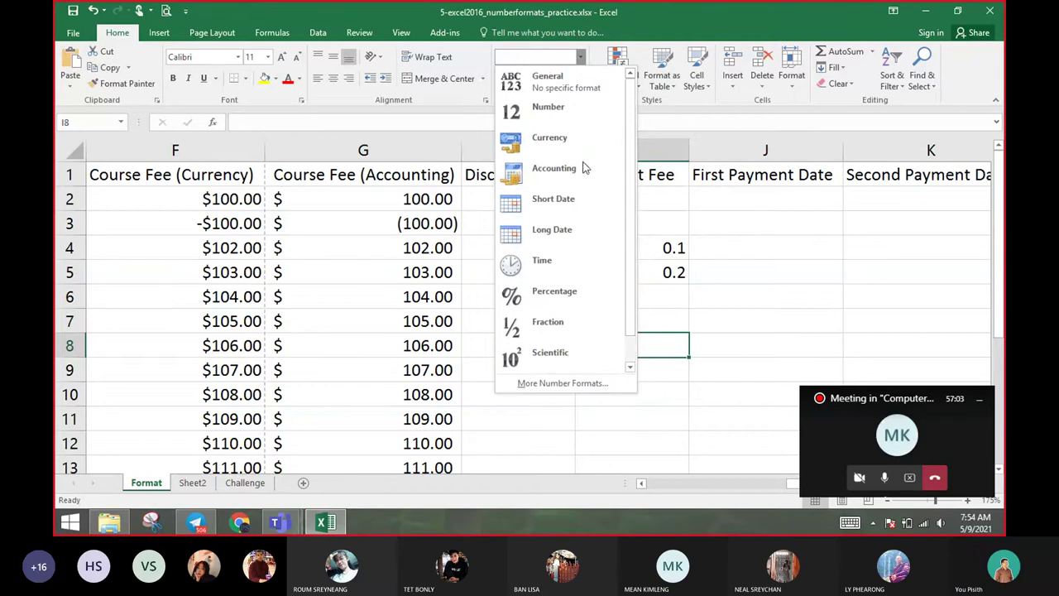
{"action": "left_click", "coordinate": [584, 296]}
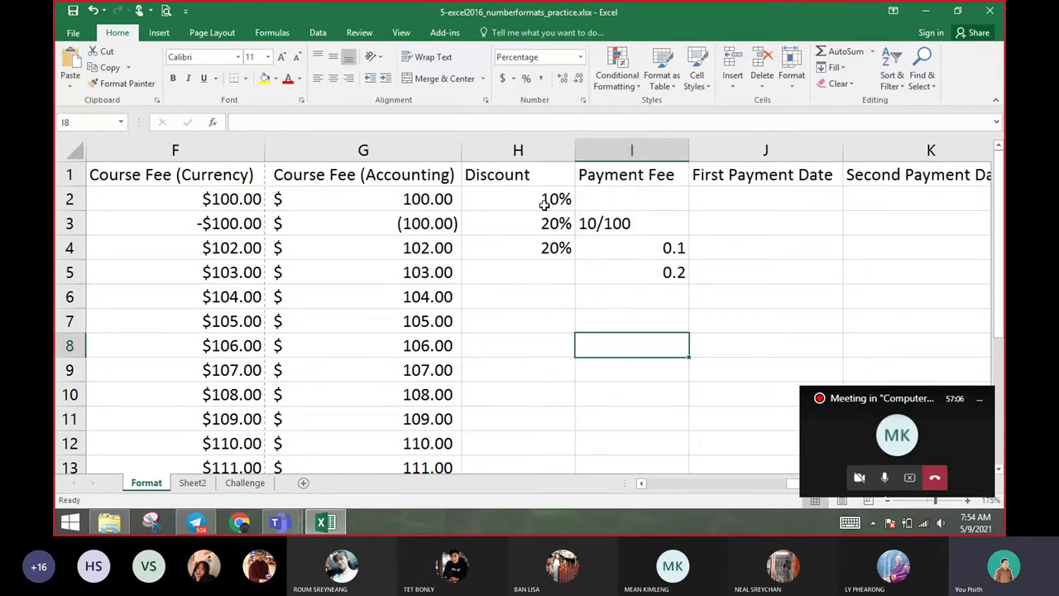
{"action": "mouse_move", "coordinate": [543, 206]}
{"action": "left_mouse_down"}
{"action": "mouse_move", "coordinate": [552, 262]}
{"action": "mouse_move", "coordinate": [545, 246]}
{"action": "left_mouse_up"}
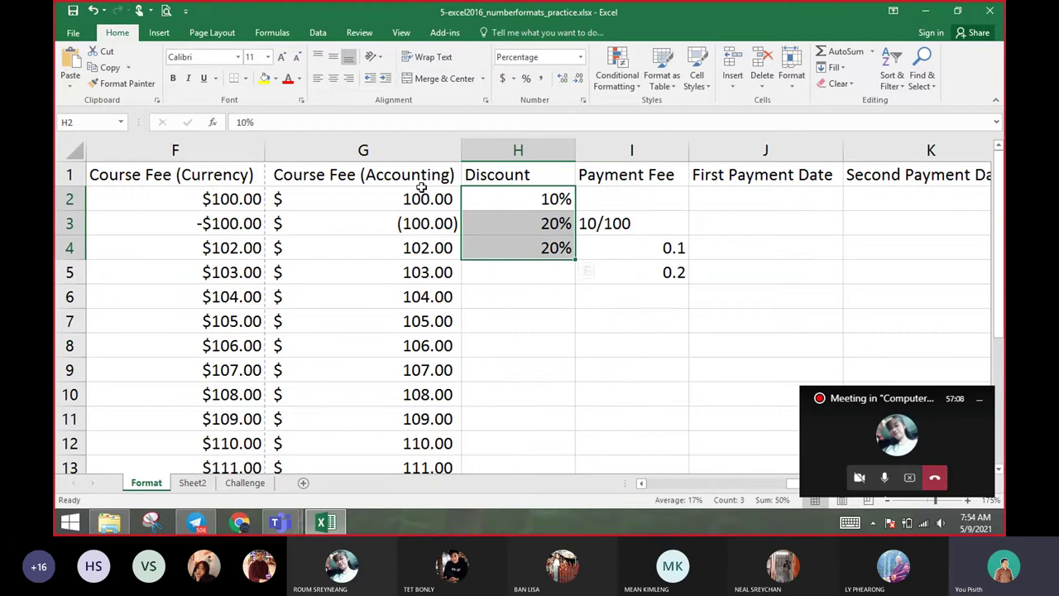
{"action": "left_click", "coordinate": [560, 158]}
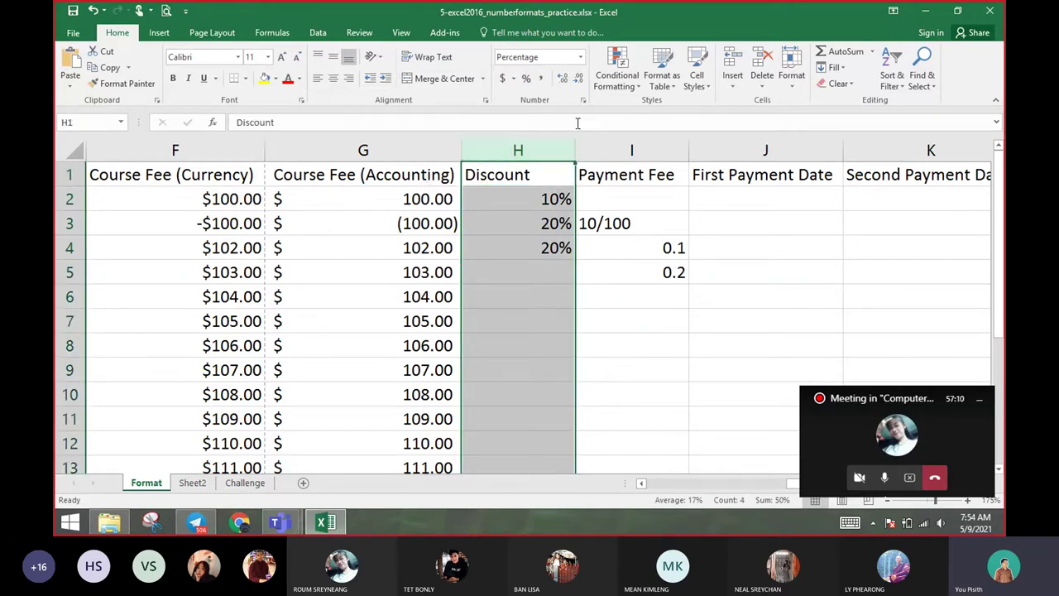
Adjust the Discount values' decimal places until they show two decimals, like 10.00%.
{"action": "left_click", "coordinate": [562, 78]}
{"action": "left_click", "coordinate": [562, 79]}
{"action": "left_click", "coordinate": [562, 78]}
{"action": "left_click", "coordinate": [562, 78]}
{"action": "left_click", "coordinate": [562, 78]}
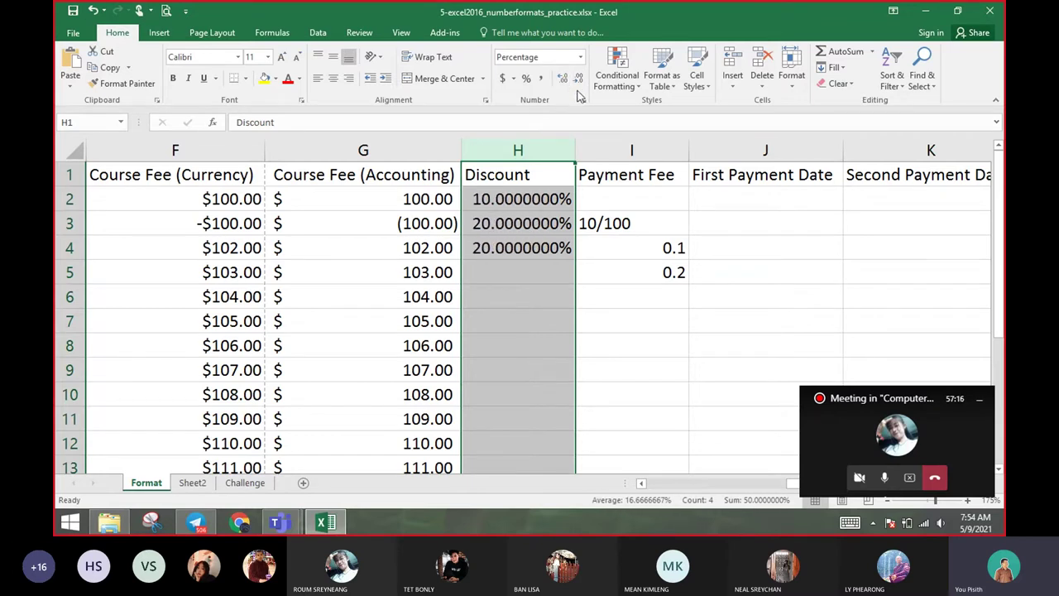
{"action": "left_click", "coordinate": [578, 80]}
{"action": "left_click", "coordinate": [578, 83]}
{"action": "left_click", "coordinate": [578, 83]}
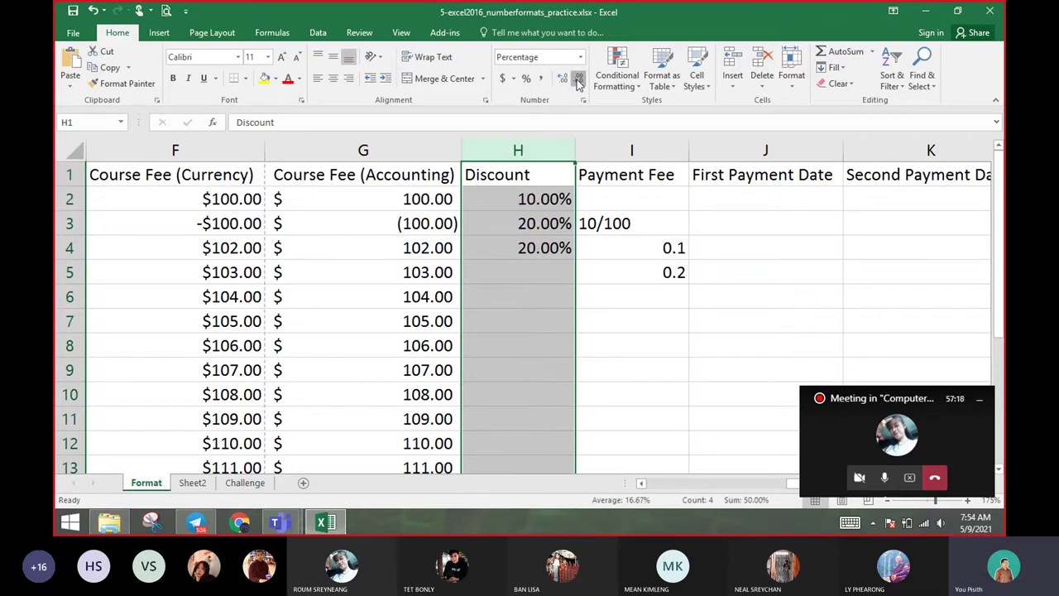
{"action": "left_click", "coordinate": [578, 82]}
{"action": "left_click", "coordinate": [578, 82]}
{"action": "left_click", "coordinate": [566, 83]}
{"action": "left_click", "coordinate": [566, 82]}
{"action": "left_click", "coordinate": [566, 83]}
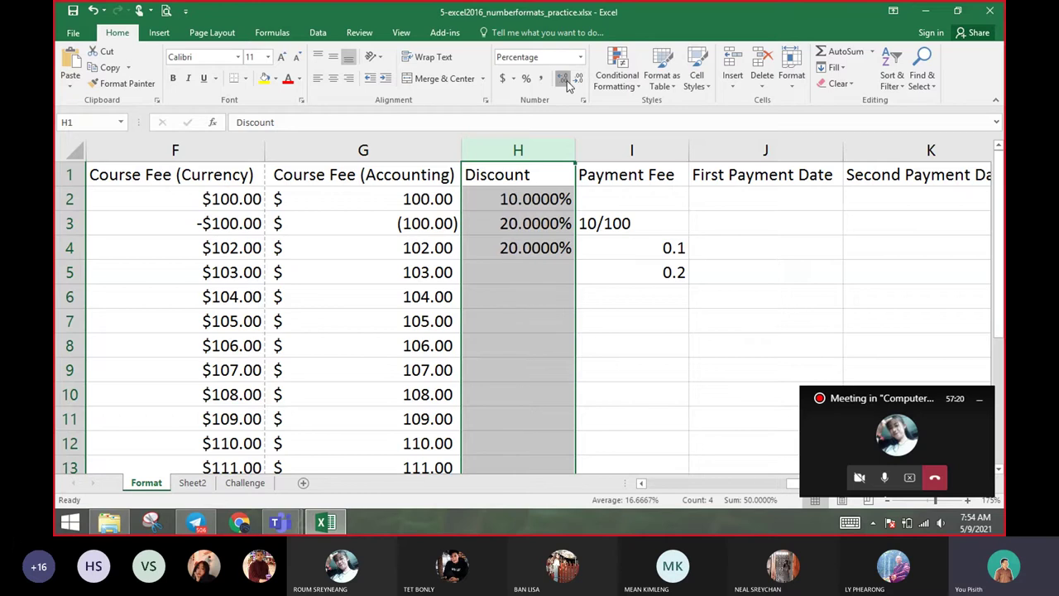
{"action": "left_click", "coordinate": [566, 83]}
{"action": "left_click", "coordinate": [566, 83]}
{"action": "left_click", "coordinate": [578, 83]}
{"action": "left_click", "coordinate": [578, 83]}
{"action": "left_click", "coordinate": [577, 82]}
{"action": "left_click", "coordinate": [578, 83]}
{"action": "left_click", "coordinate": [578, 83]}
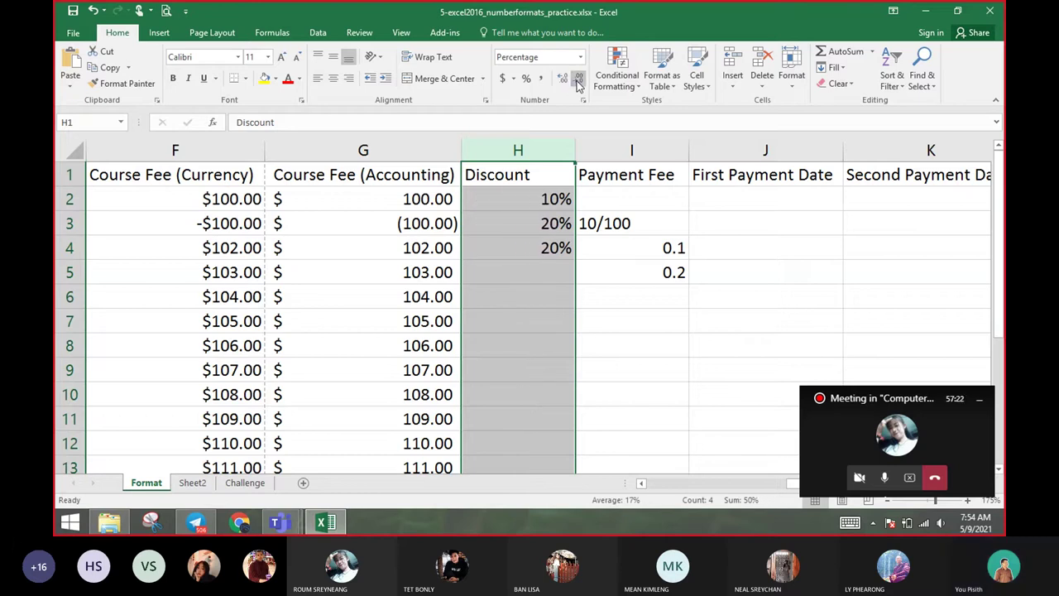
{"action": "left_click", "coordinate": [567, 83]}
{"action": "left_click", "coordinate": [567, 83]}
{"action": "left_click", "coordinate": [578, 83]}
{"action": "left_click", "coordinate": [577, 82]}
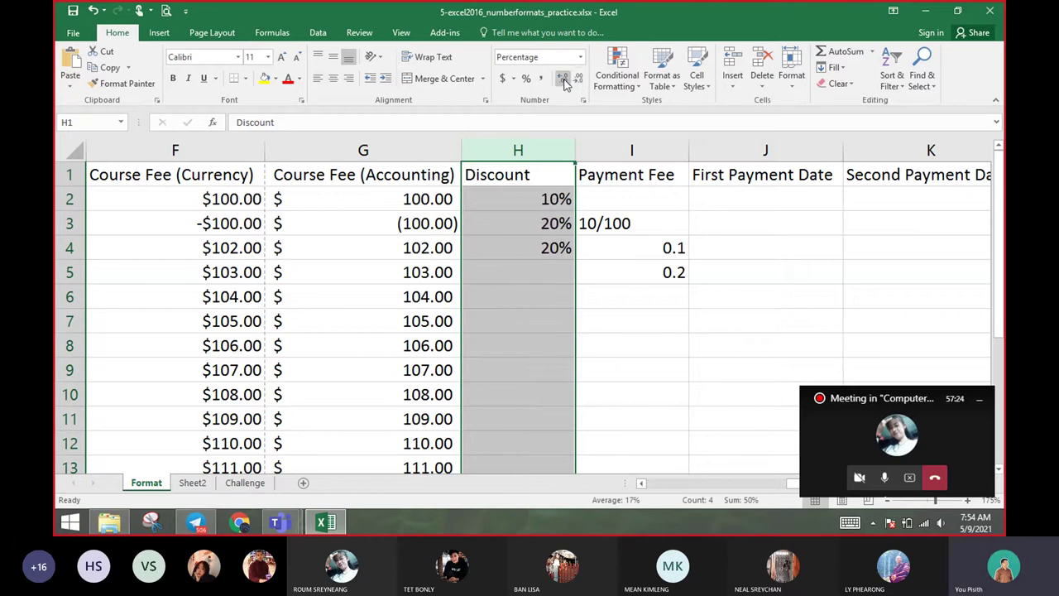
{"action": "left_click", "coordinate": [567, 83]}
{"action": "left_click", "coordinate": [566, 83]}
Set Course Fee columns F and G to two decimal places, such as $100.00.
{"action": "left_click_drag", "start_coordinate": [200, 149], "coordinate": [321, 151]}
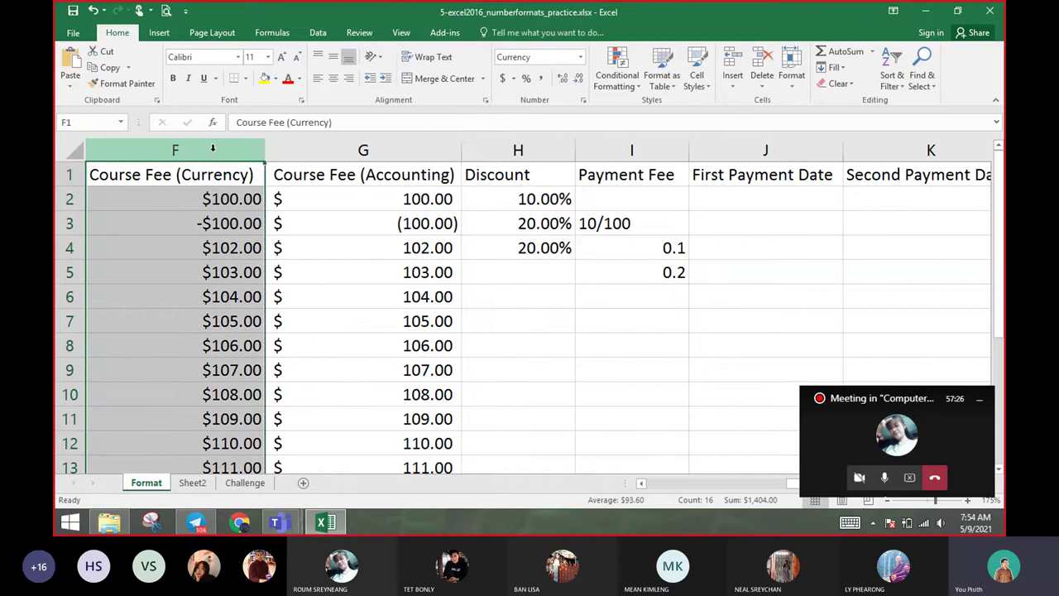
{"action": "left_click", "coordinate": [577, 83]}
{"action": "left_click", "coordinate": [578, 83]}
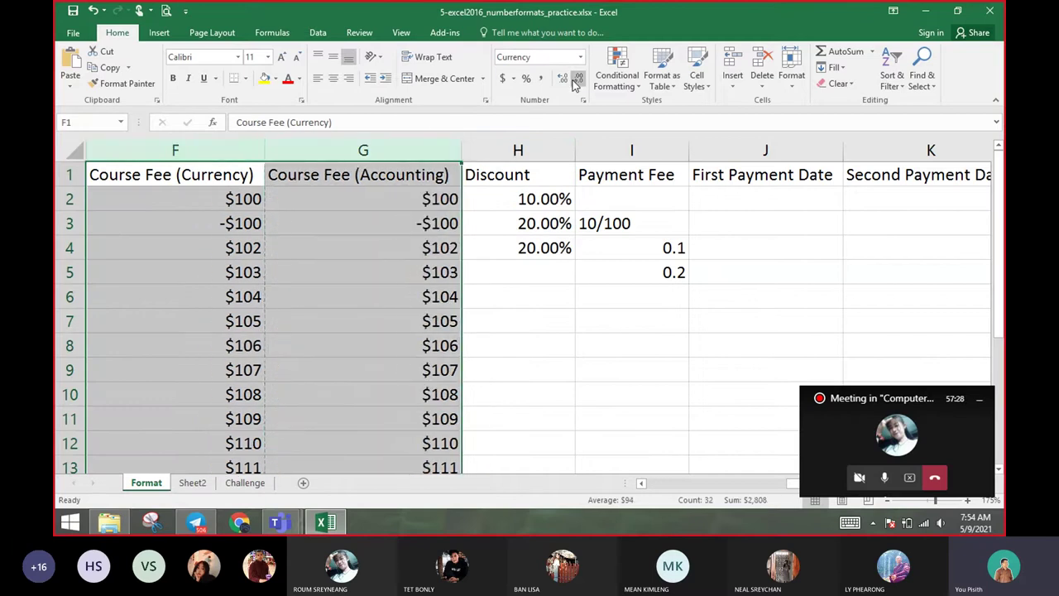
{"action": "left_click", "coordinate": [566, 82]}
{"action": "left_click", "coordinate": [566, 83]}
{"action": "left_click", "coordinate": [566, 82]}
{"action": "left_click", "coordinate": [566, 83]}
{"action": "left_click", "coordinate": [578, 83]}
{"action": "left_click", "coordinate": [577, 83]}
{"action": "left_click", "coordinate": [578, 83]}
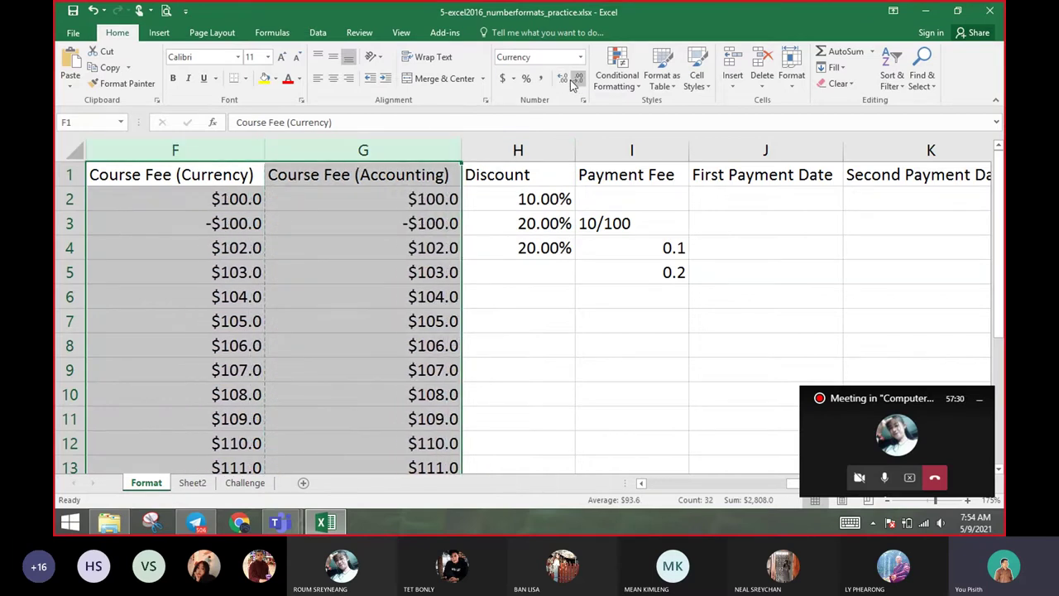
{"action": "left_click", "coordinate": [566, 83]}
{"action": "left_click", "coordinate": [566, 83]}
{"action": "left_click", "coordinate": [577, 83]}
{"action": "left_click", "coordinate": [424, 224]}
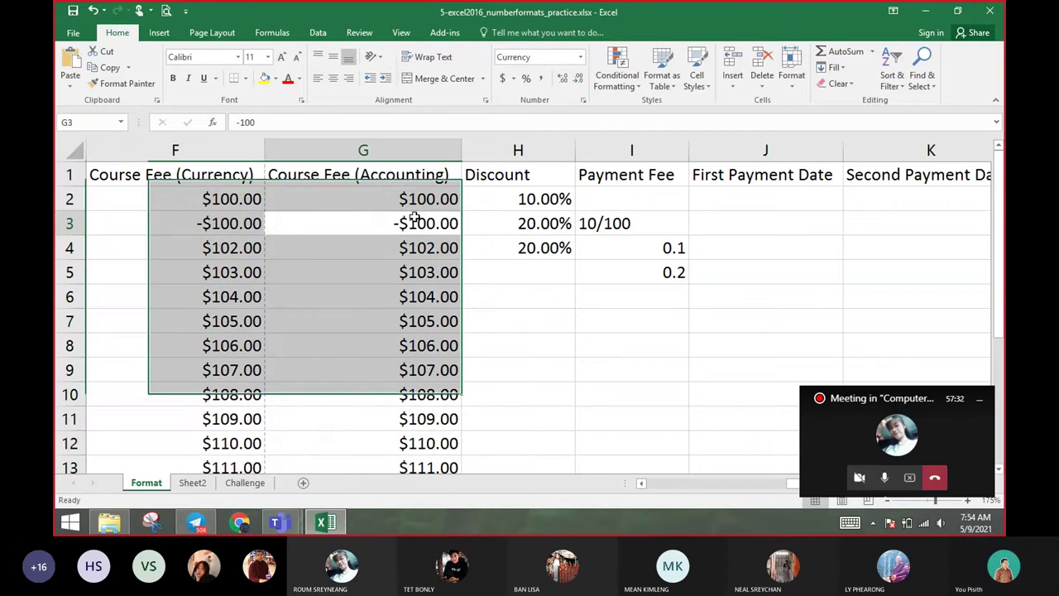
Change H2's discount to 10.5% and try reducing its displayed decimals.
{"action": "left_click", "coordinate": [546, 207]}
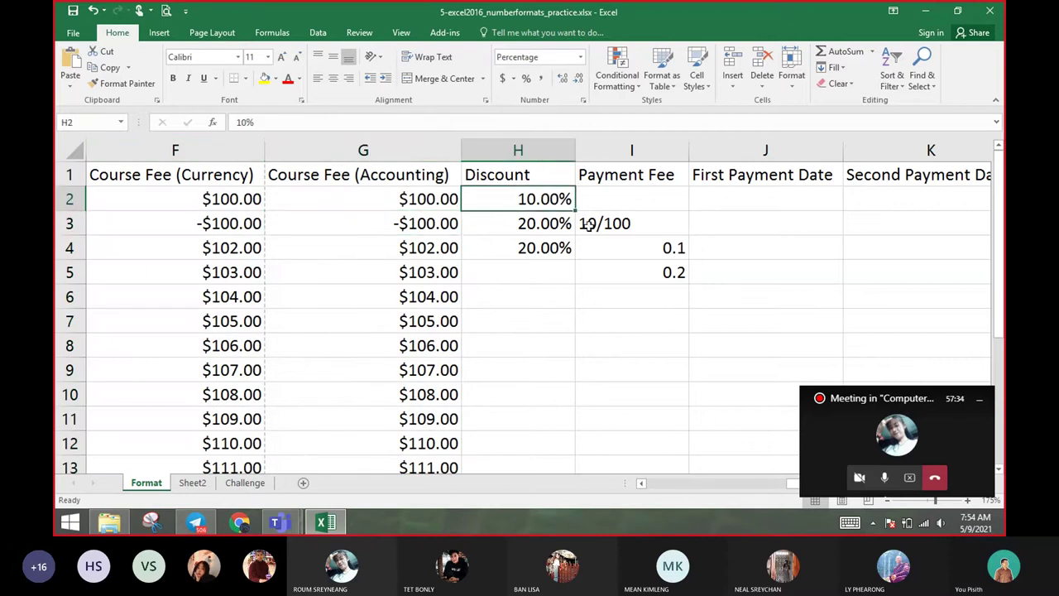
{"action": "double_click", "coordinate": [552, 200]}
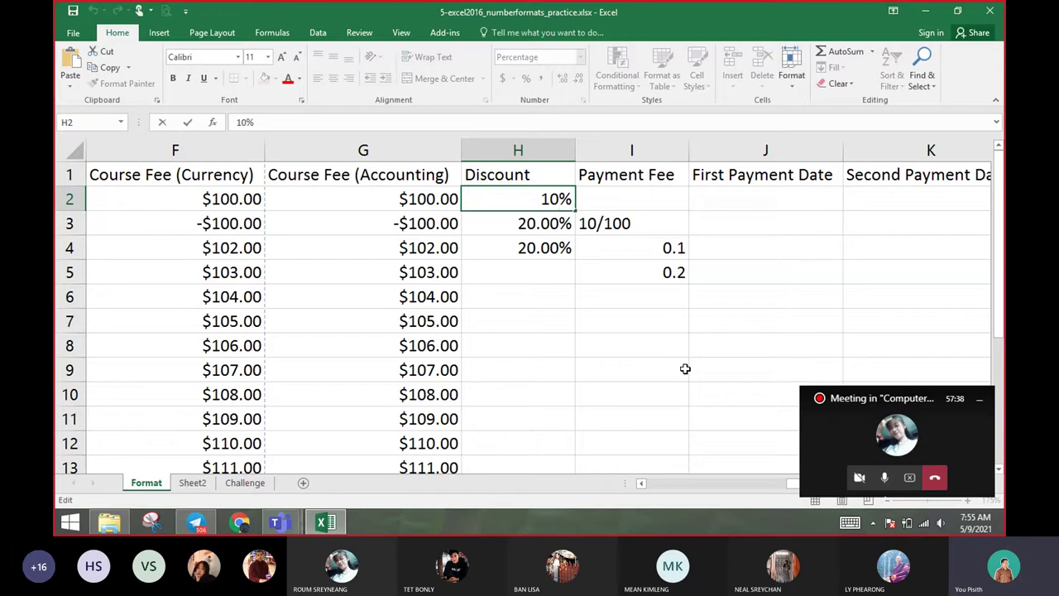
{"action": "type", "text": ".5"}
{"action": "key", "text": "Return"}
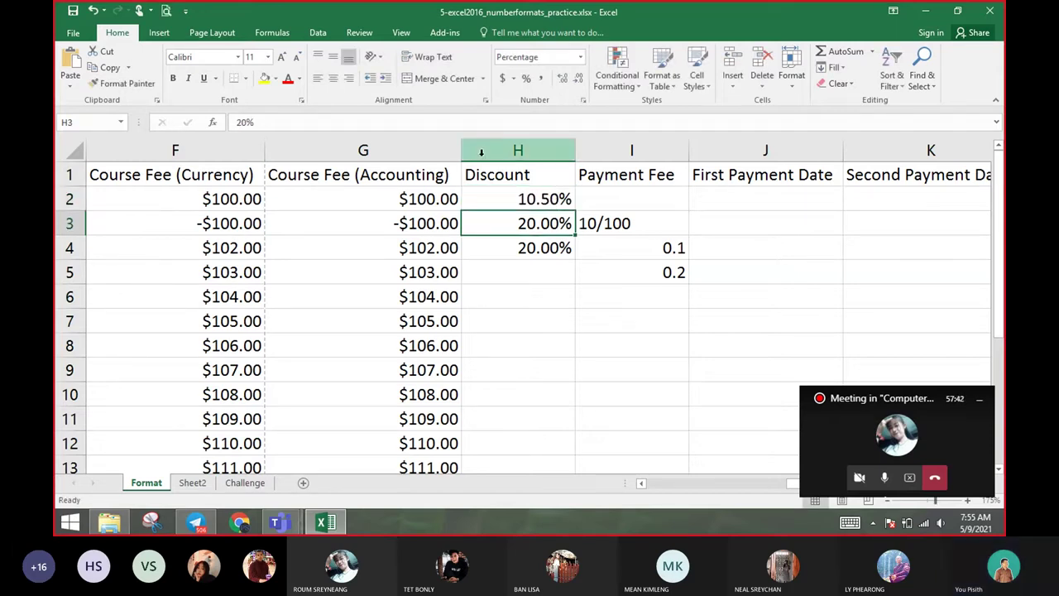
{"action": "left_click", "coordinate": [550, 199]}
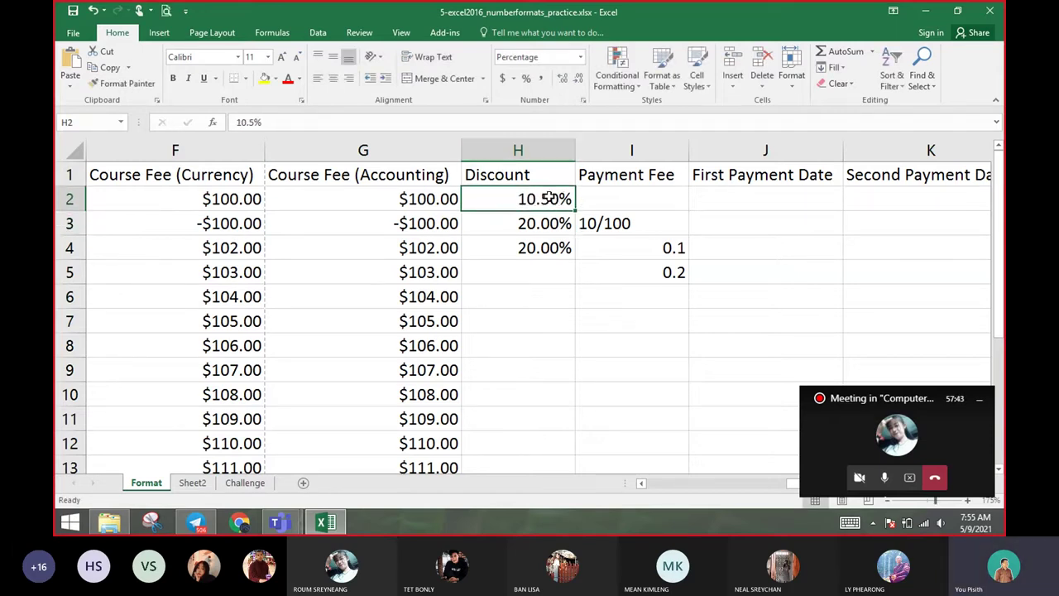
{"action": "left_click", "coordinate": [575, 80]}
{"action": "left_click", "coordinate": [575, 80]}
{"action": "left_click", "coordinate": [265, 123]}
{"action": "key", "text": "Return"}
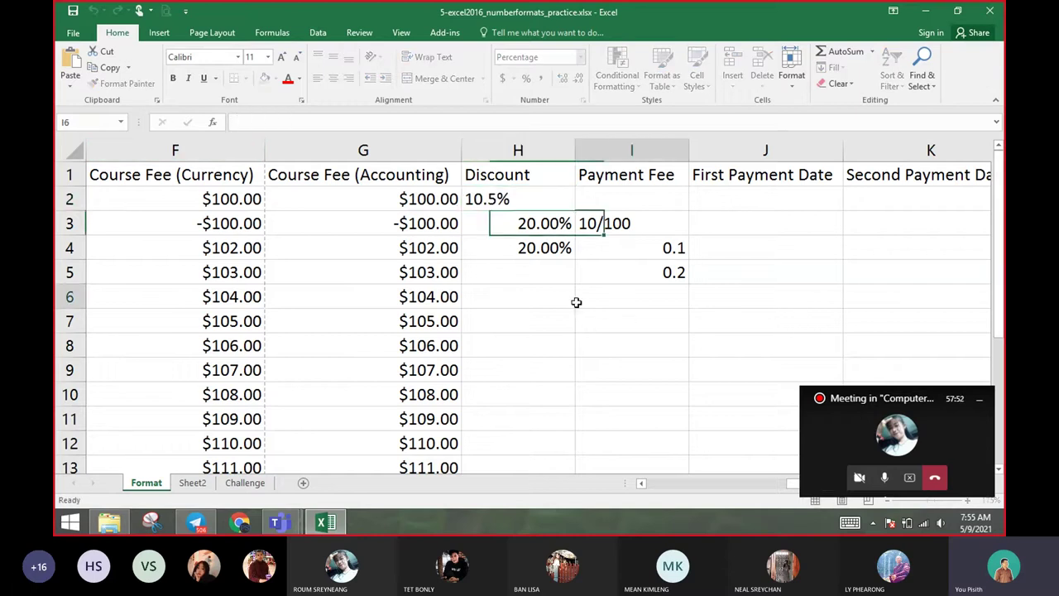
{"action": "left_click", "coordinate": [592, 297]}
{"action": "key", "text": "ctrl+z"}
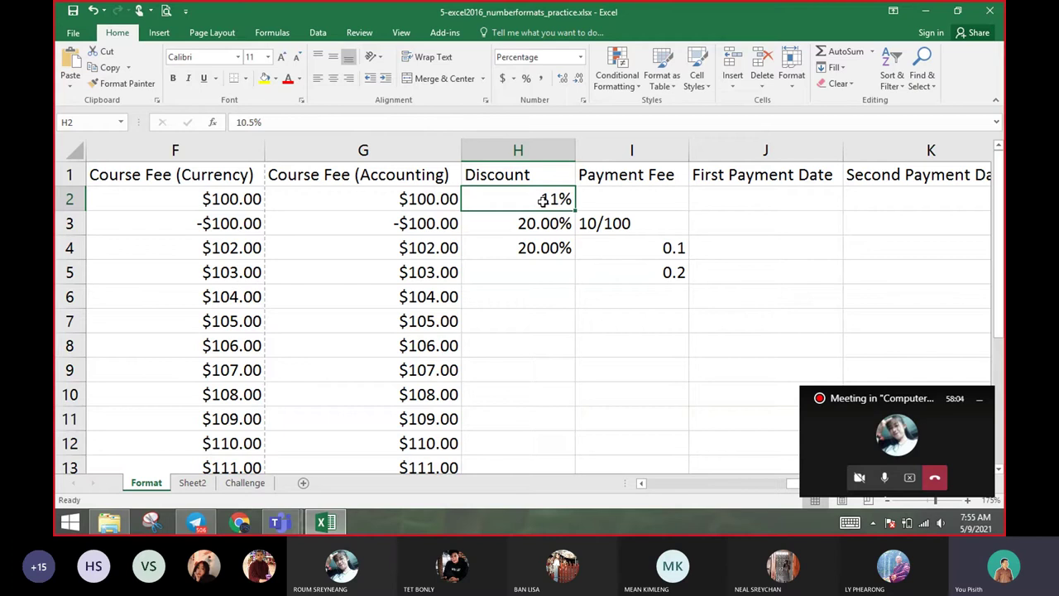
Correct H2's discount to 10.4%, then to 10.49%.
{"action": "double_click", "coordinate": [542, 200]}
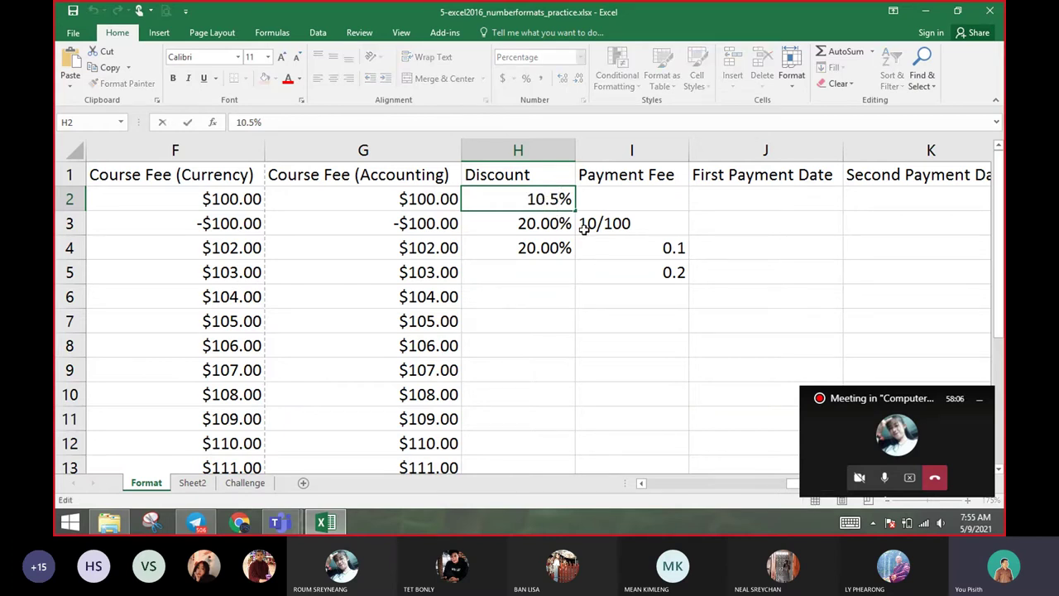
{"action": "key", "text": "BackSpace"}
{"action": "type", "text": "4"}
{"action": "key", "text": "Return"}
{"action": "key", "text": "Up"}
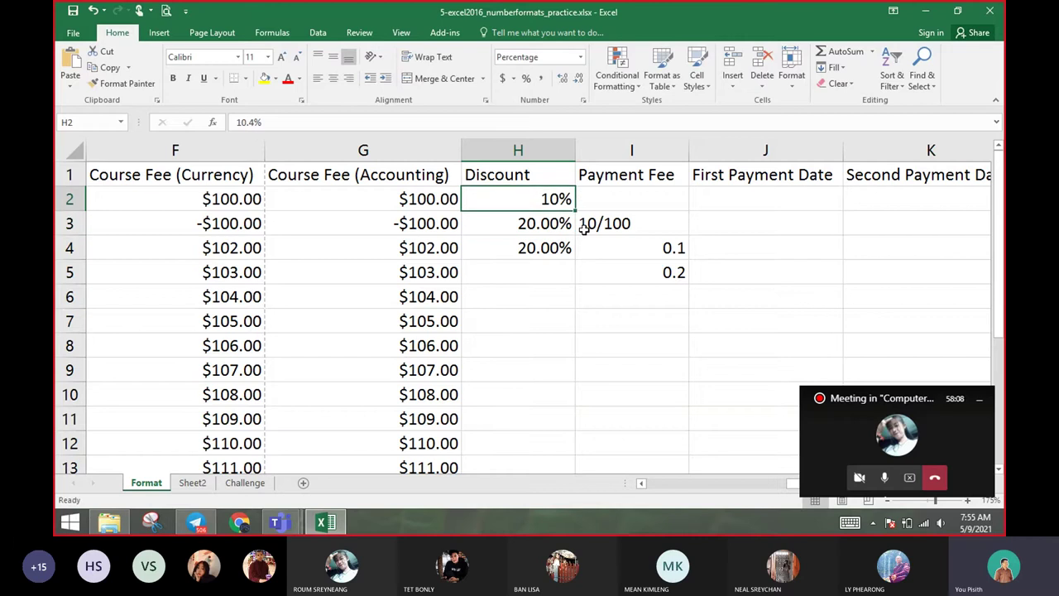
{"action": "double_click", "coordinate": [556, 198]}
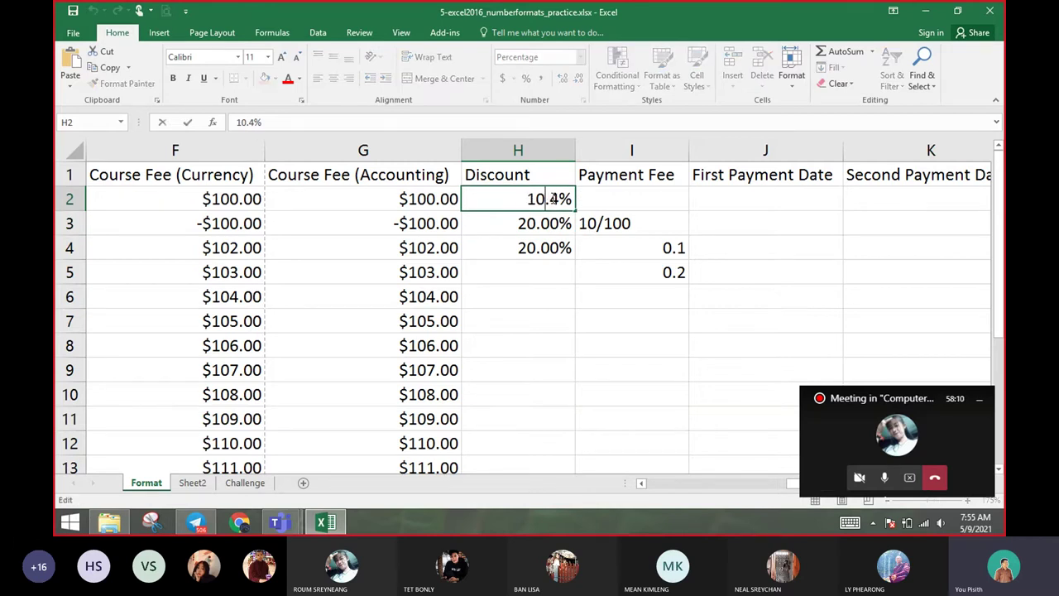
{"action": "key", "text": "BackSpace"}
{"action": "type", "text": "49"}
{"action": "key", "text": "Return"}
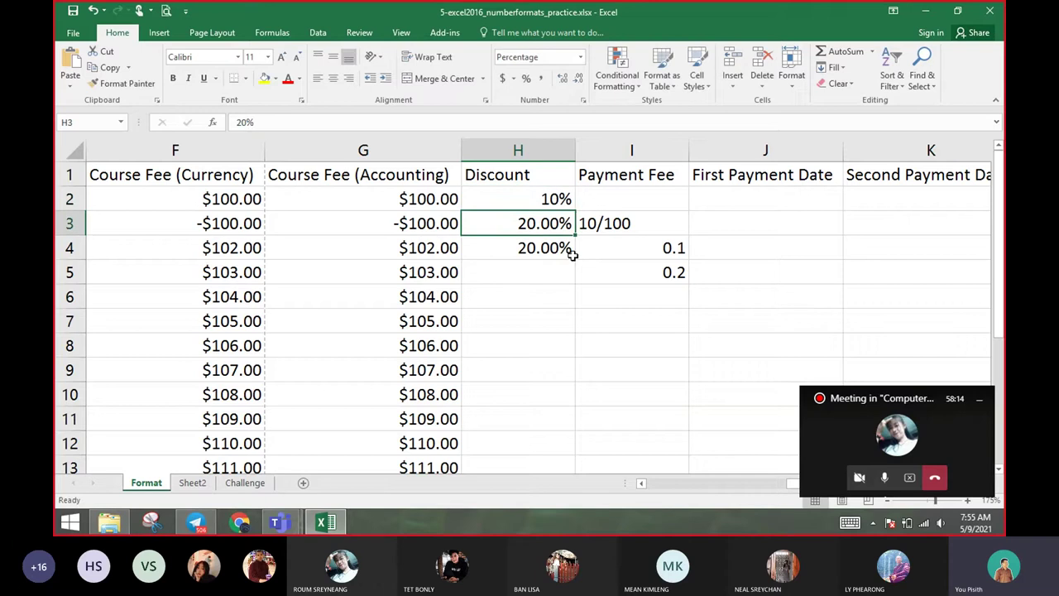
{"action": "key", "text": "Up"}
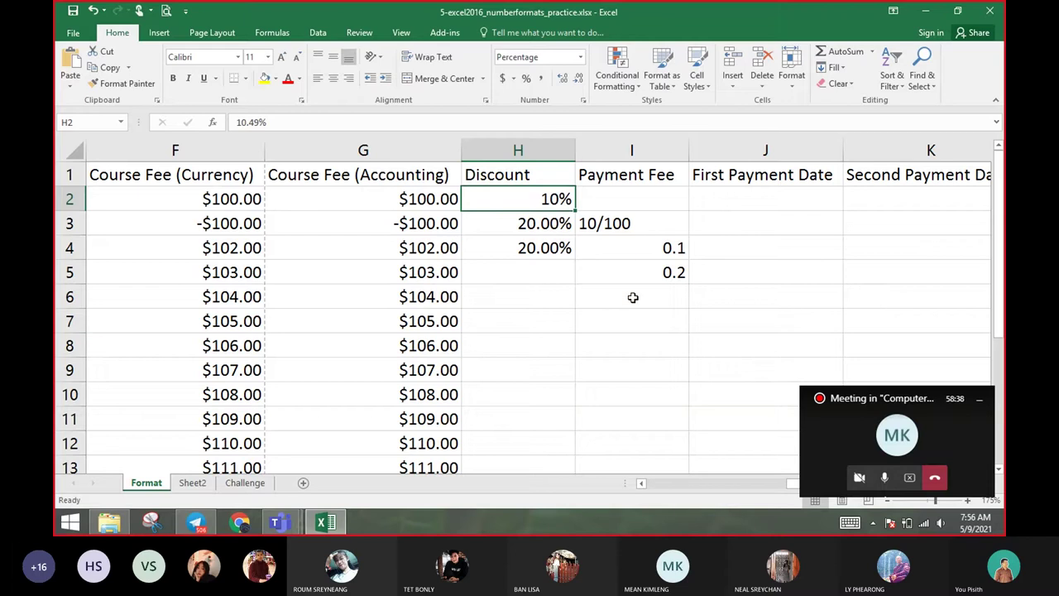
Select the First Payment Date column J and browse the number format list.
{"action": "left_click", "coordinate": [447, 319]}
{"action": "left_click", "coordinate": [766, 201]}
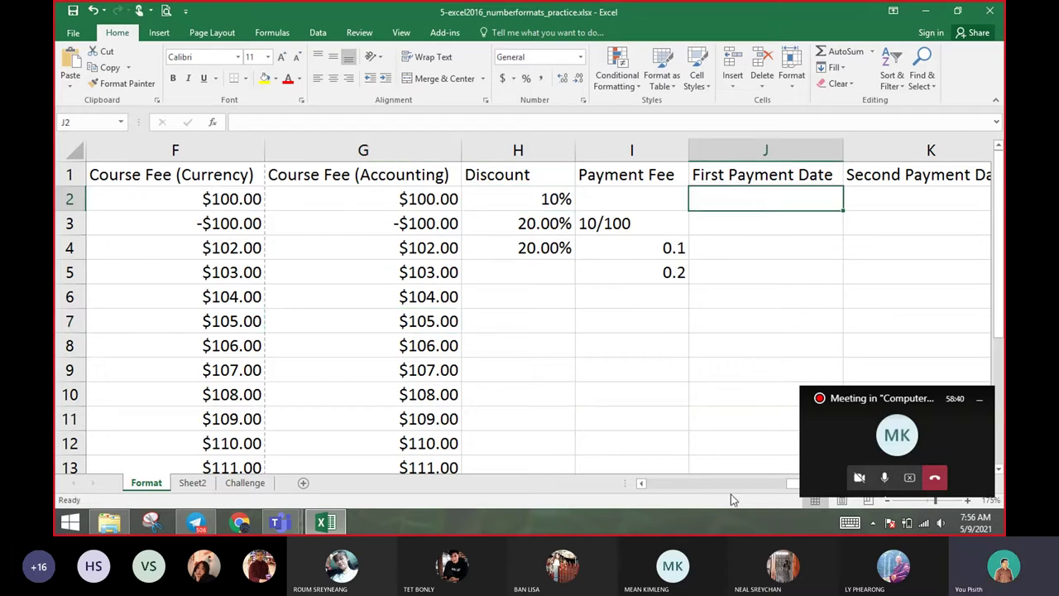
{"action": "scroll", "coordinate": [801, 485], "scroll_direction": "right", "scroll_amount": 1}
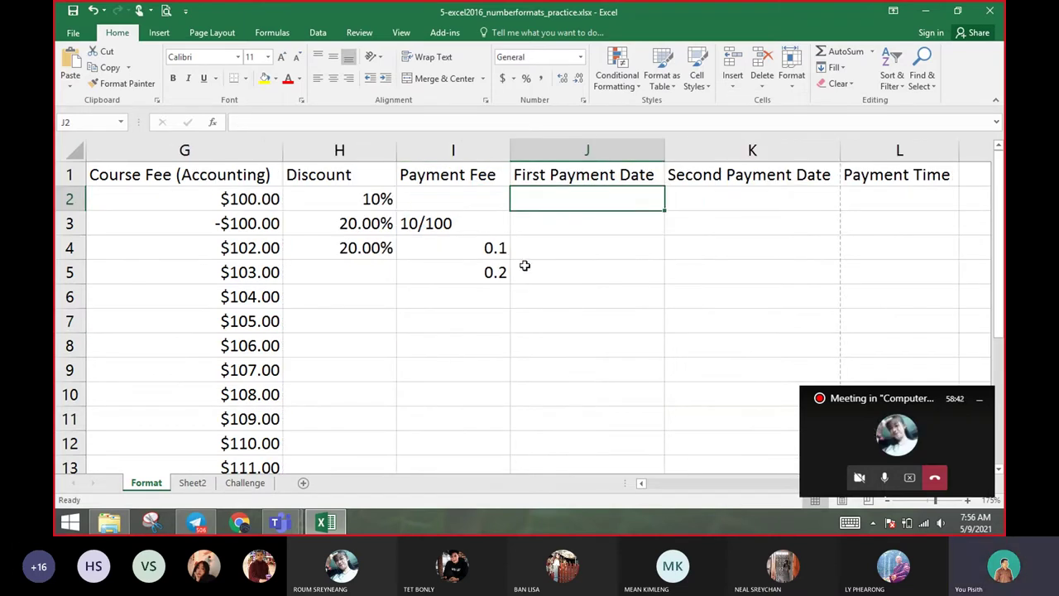
{"action": "left_click_drag", "start_coordinate": [482, 206], "coordinate": [474, 284]}
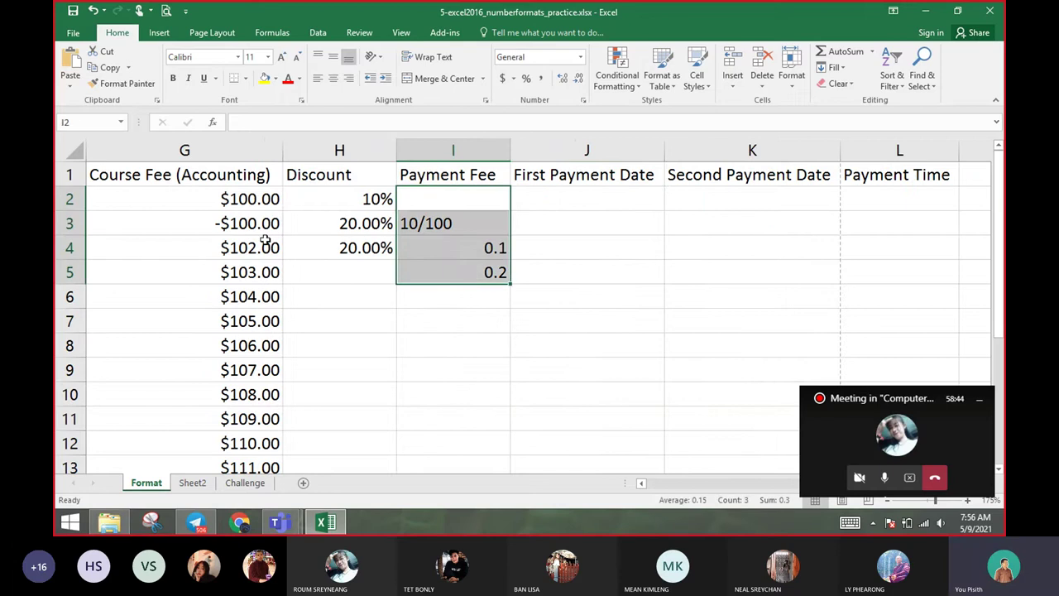
{"action": "left_click", "coordinate": [616, 200]}
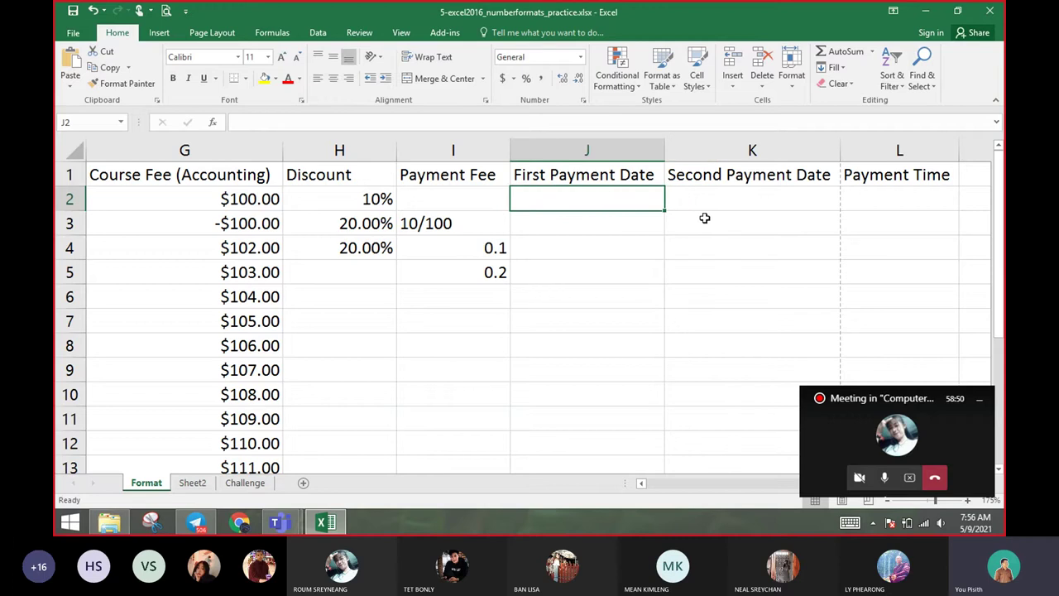
{"action": "left_click", "coordinate": [613, 150]}
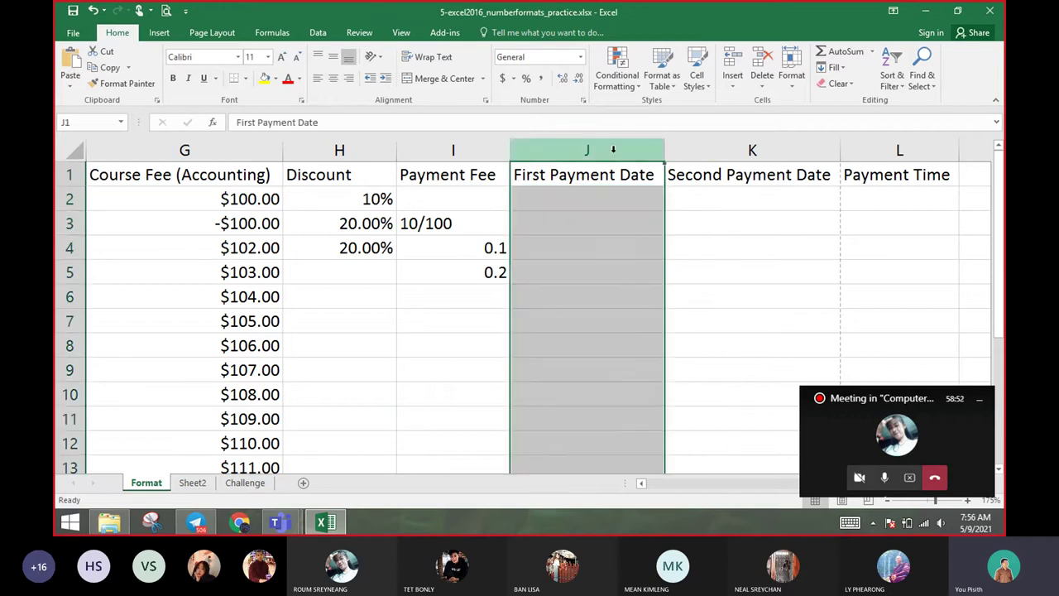
{"action": "left_click", "coordinate": [582, 58]}
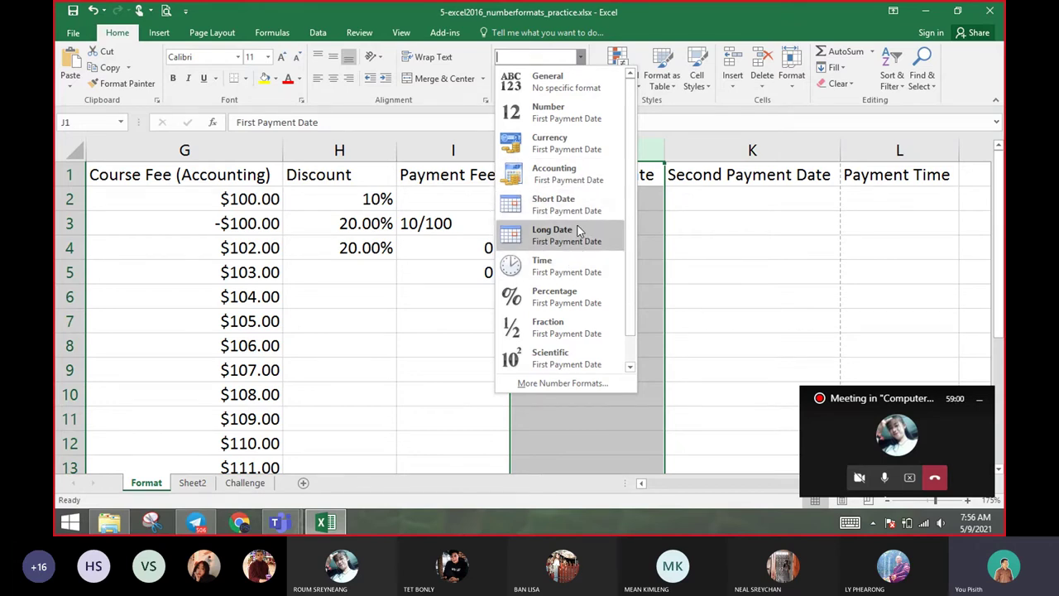
{"action": "left_click", "coordinate": [816, 180]}
Apply the Long Date number format to columns J and K.
{"action": "left_click", "coordinate": [744, 151]}
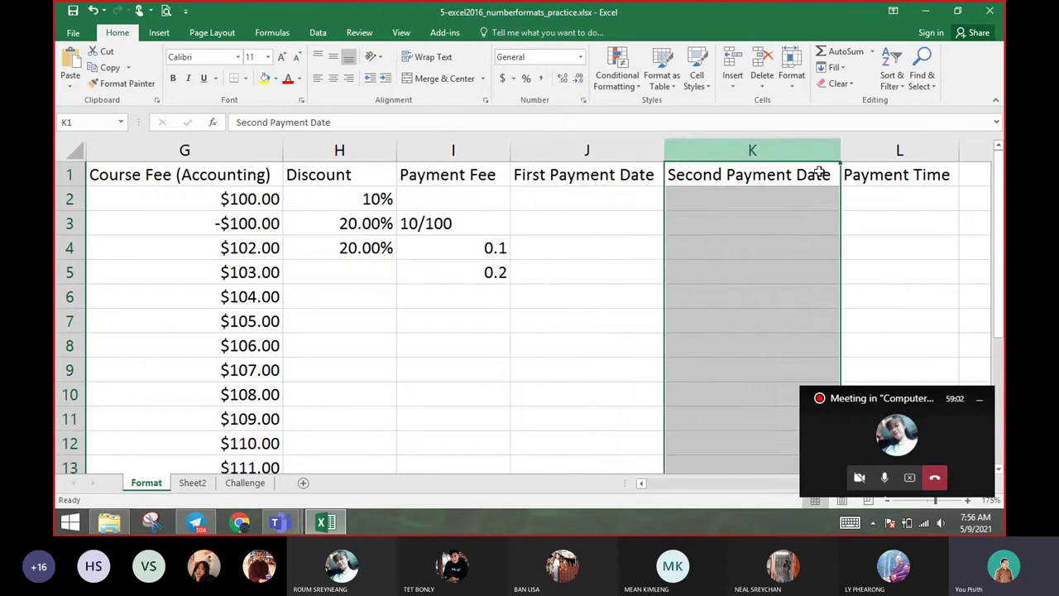
{"action": "left_click", "coordinate": [592, 149]}
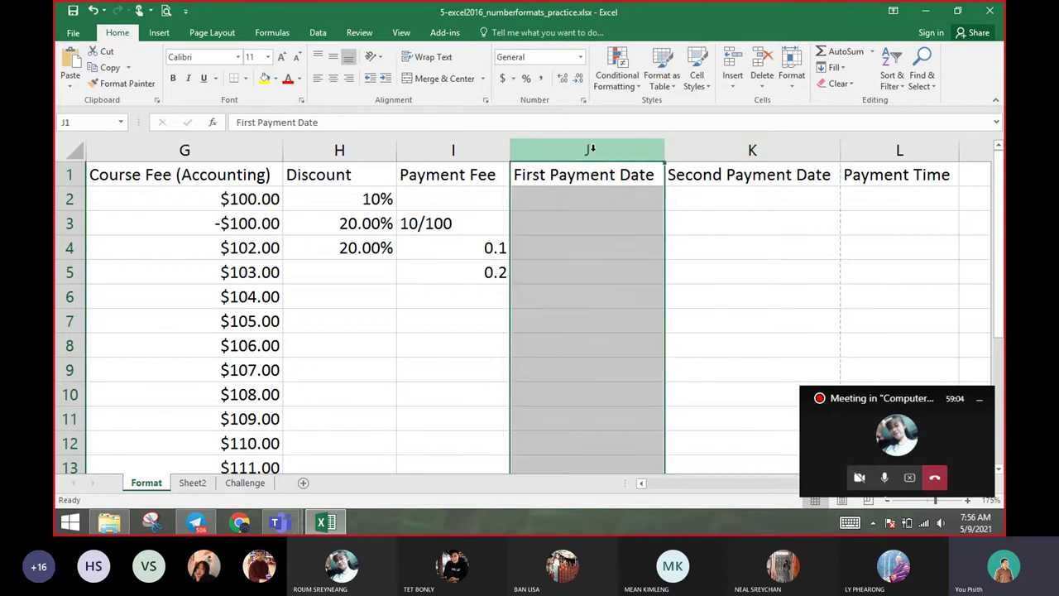
{"action": "left_click", "coordinate": [580, 57]}
{"action": "left_click", "coordinate": [710, 151]}
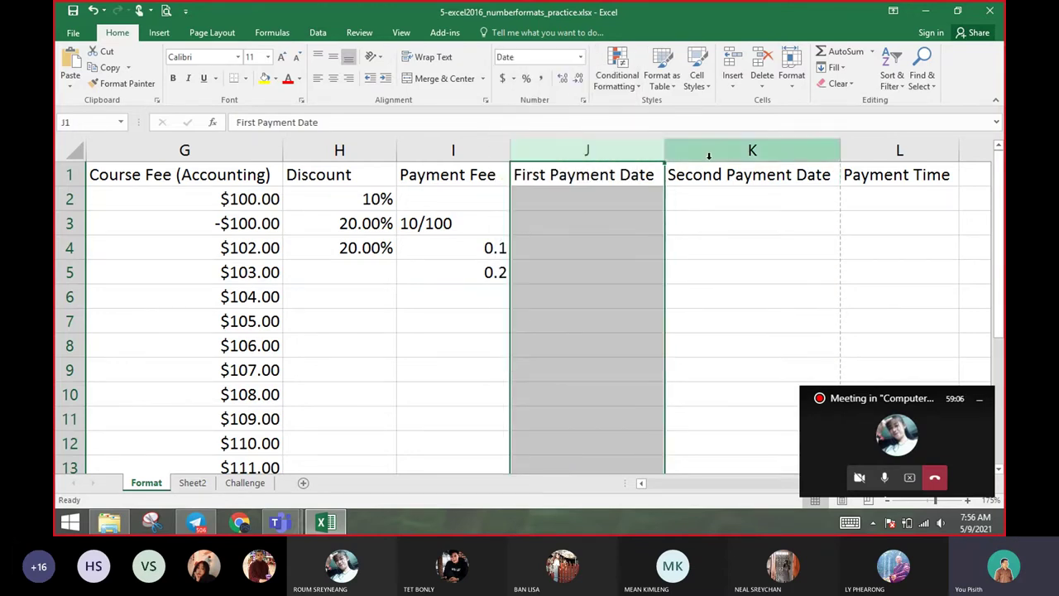
{"action": "left_click", "coordinate": [709, 151]}
{"action": "left_click", "coordinate": [581, 56]}
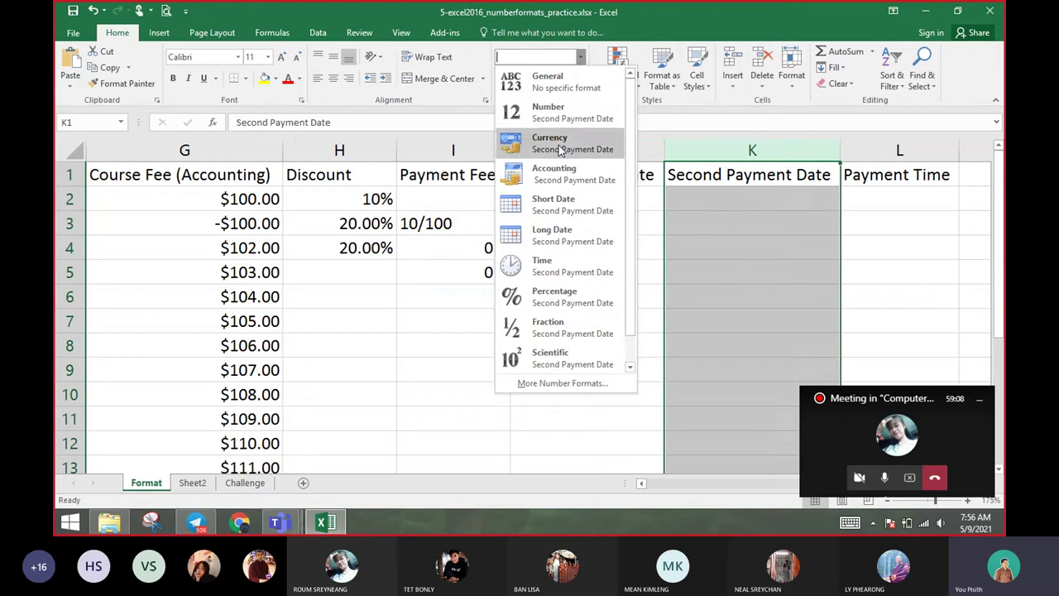
{"action": "left_click", "coordinate": [561, 240]}
{"action": "left_click", "coordinate": [572, 201]}
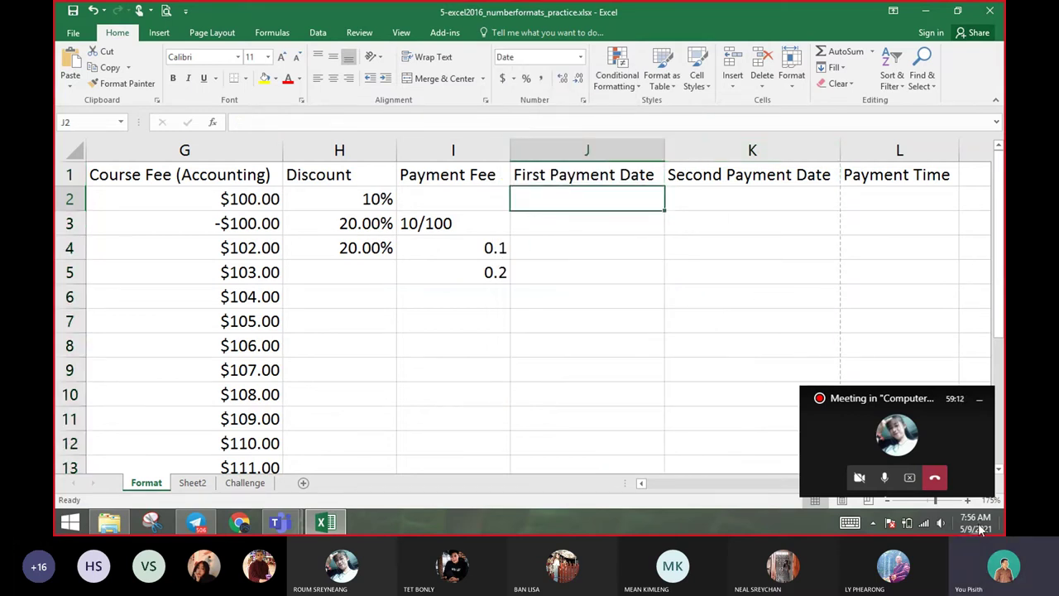
Check today's date on the system calendar and enter 9-5-2021 in K2.
{"action": "left_click", "coordinate": [982, 530]}
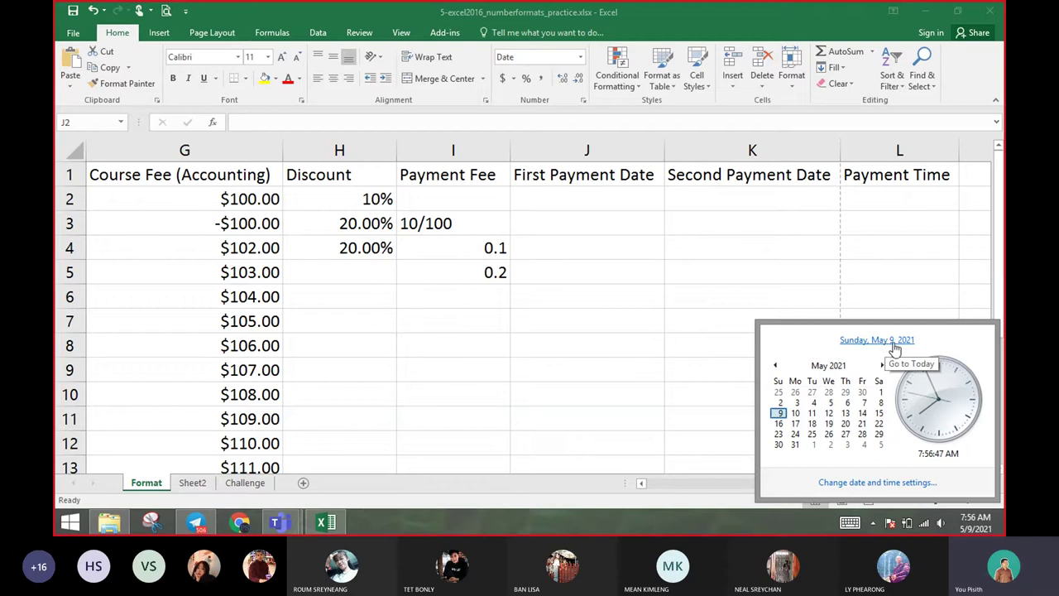
{"action": "left_click", "coordinate": [629, 201]}
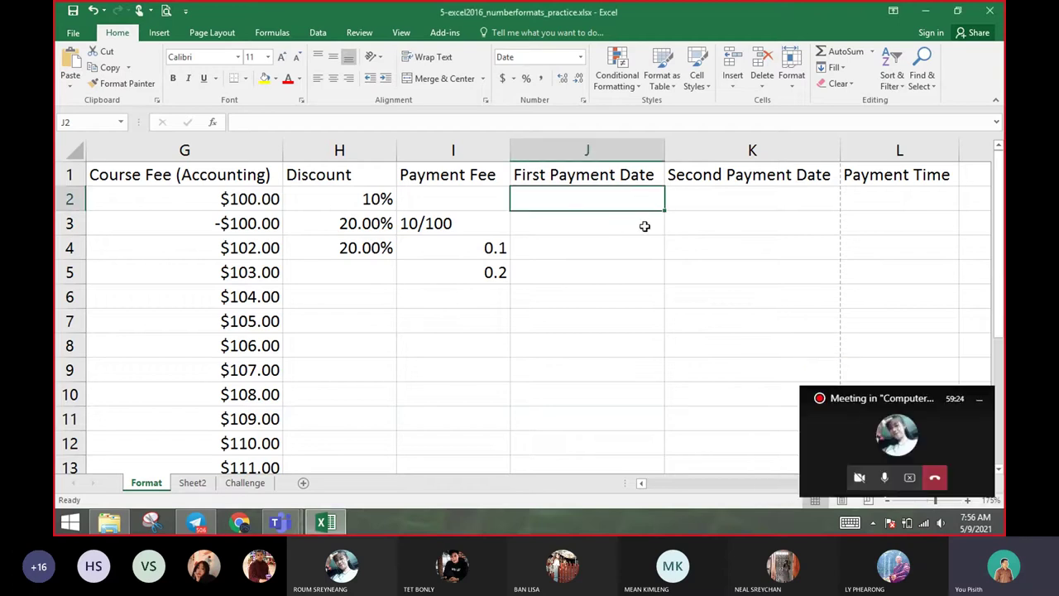
{"action": "left_click", "coordinate": [742, 203]}
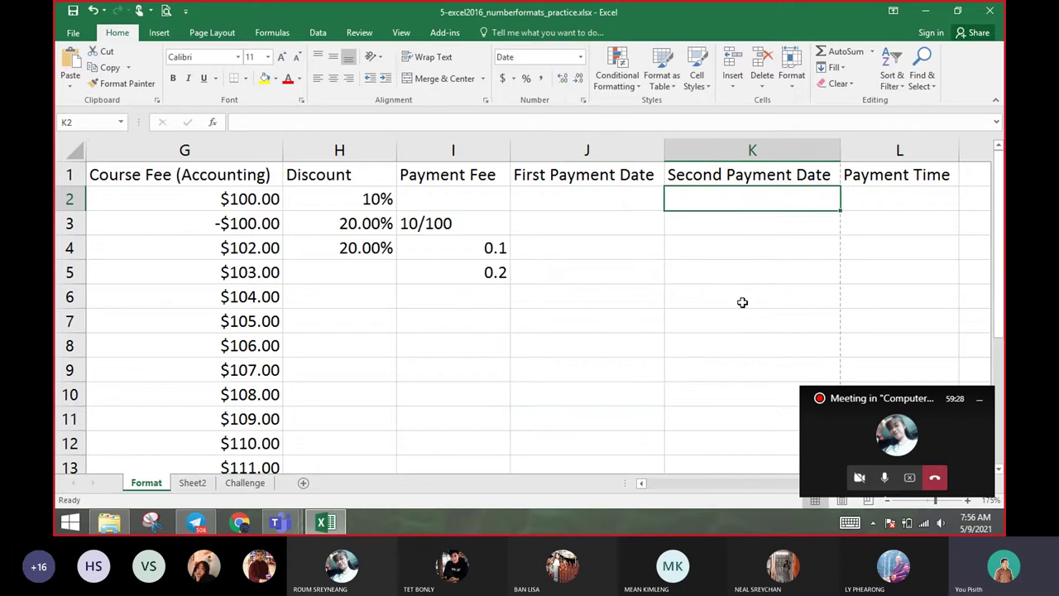
{"action": "type", "text": "9-5-2"}
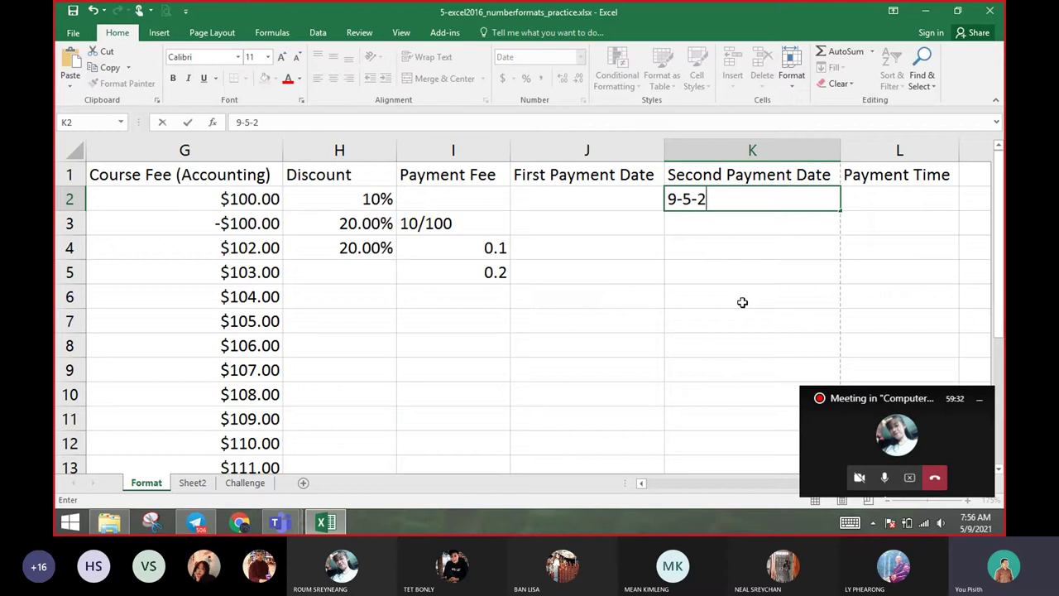
{"action": "type", "text": "1"}
{"action": "key", "text": "Return"}
{"action": "key", "text": "Up"}
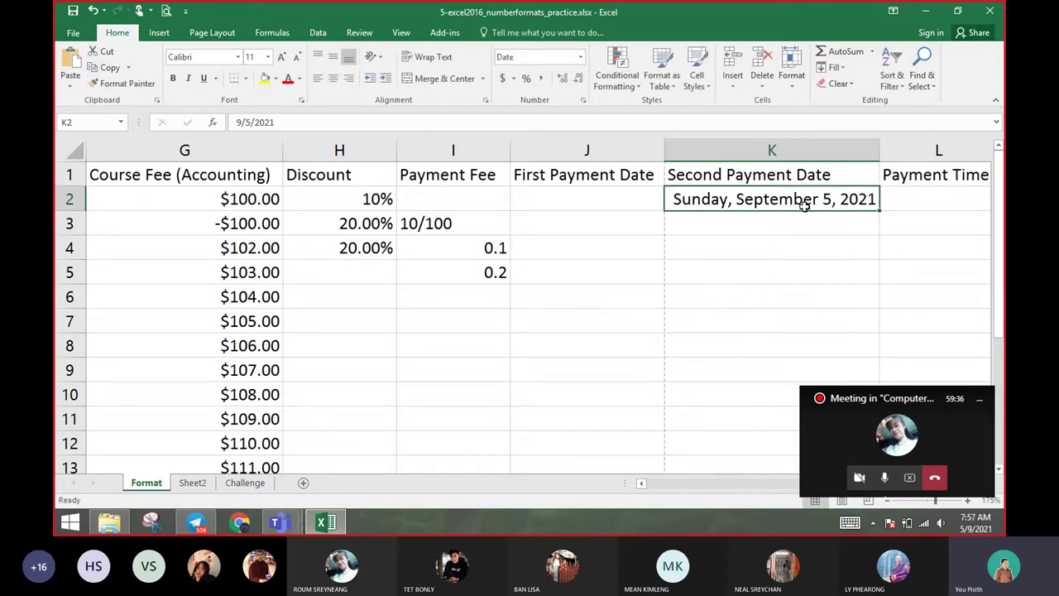
Re-enter K2 as 5-9-2021 so it reads Sunday, May 9, 2021.
{"action": "left_click", "coordinate": [977, 523]}
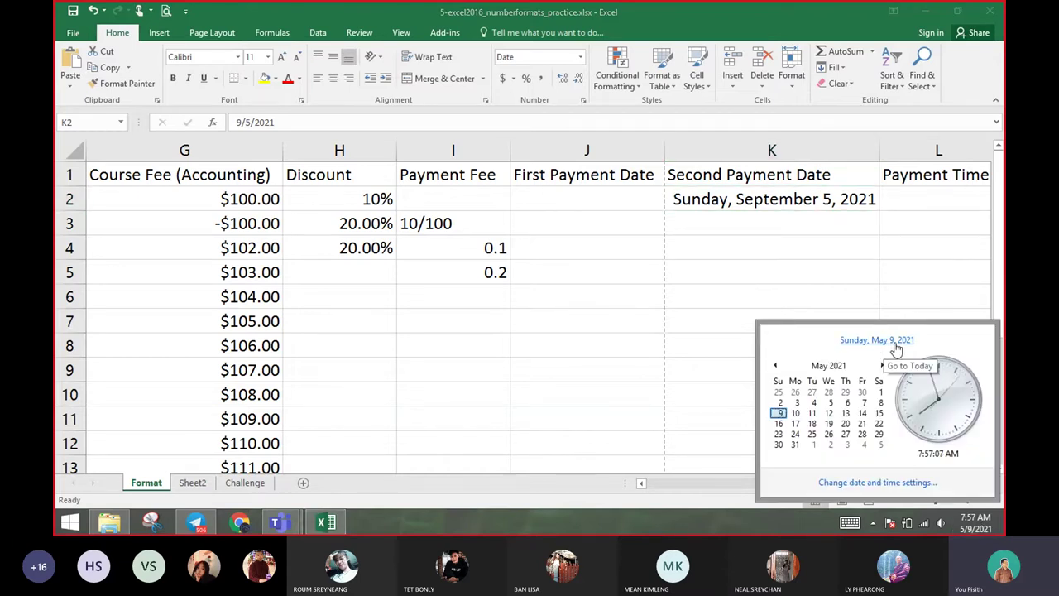
{"action": "left_click", "coordinate": [822, 215]}
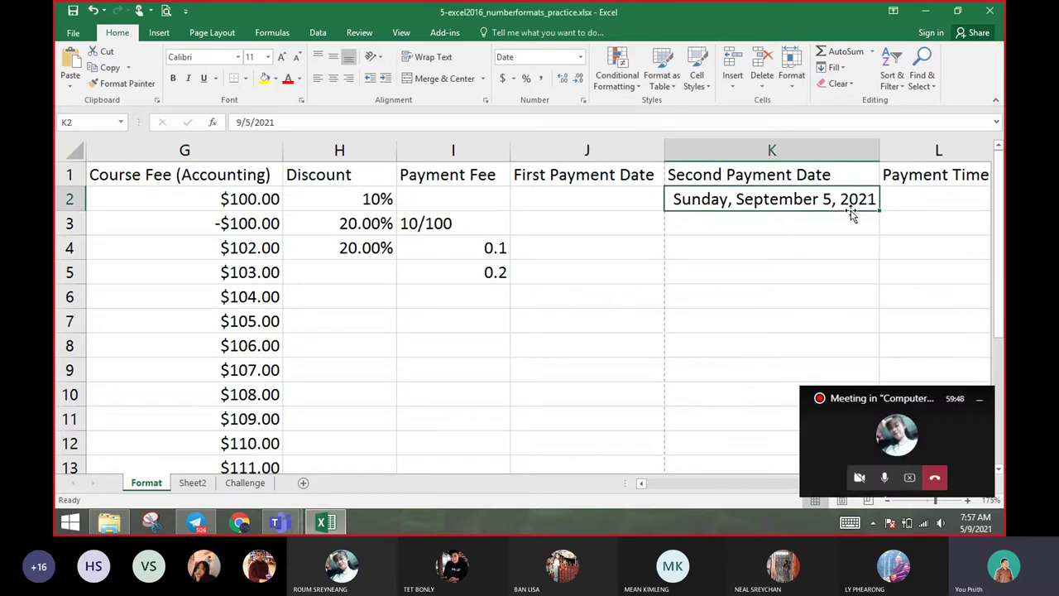
{"action": "type", "text": "5"}
{"action": "key", "text": "BackSpace"}
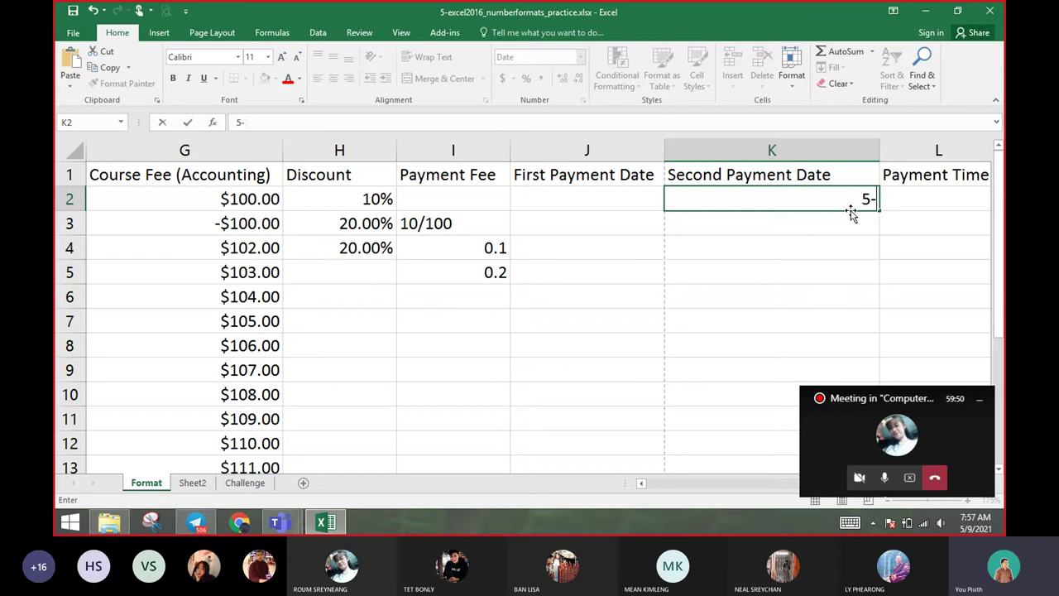
{"action": "type", "text": "9-20"}
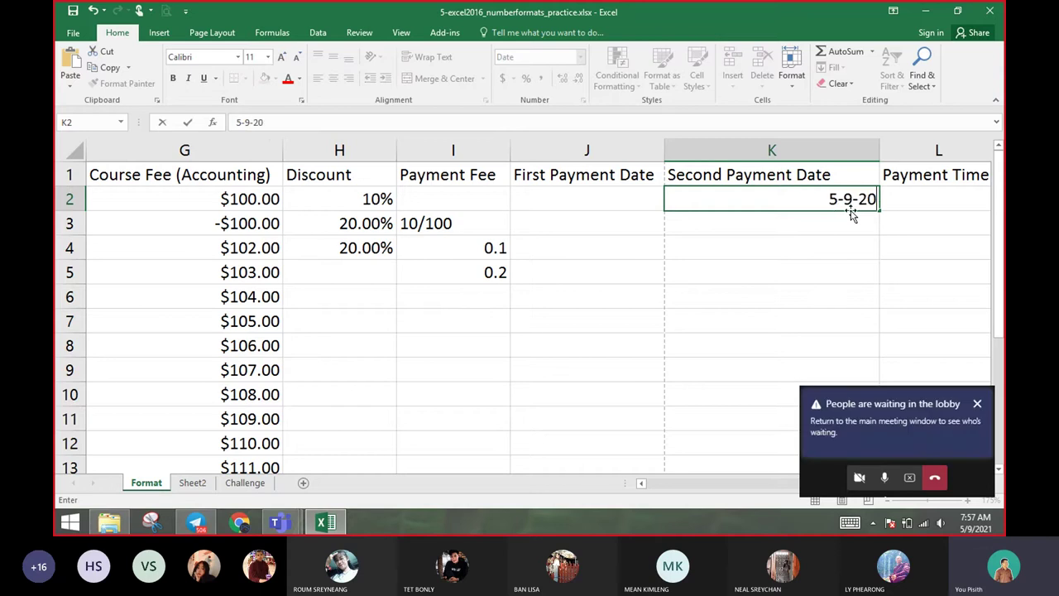
{"action": "type", "text": "21"}
{"action": "key", "text": "Return"}
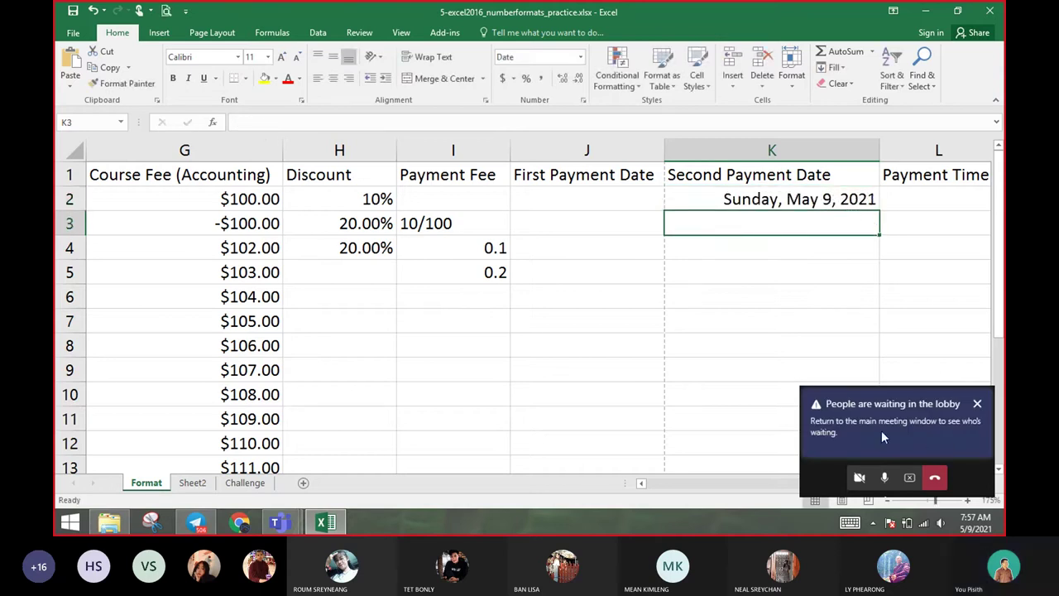
Admit the lobby guest from the Teams meeting window and review the participant list.
{"action": "left_click", "coordinate": [824, 459]}
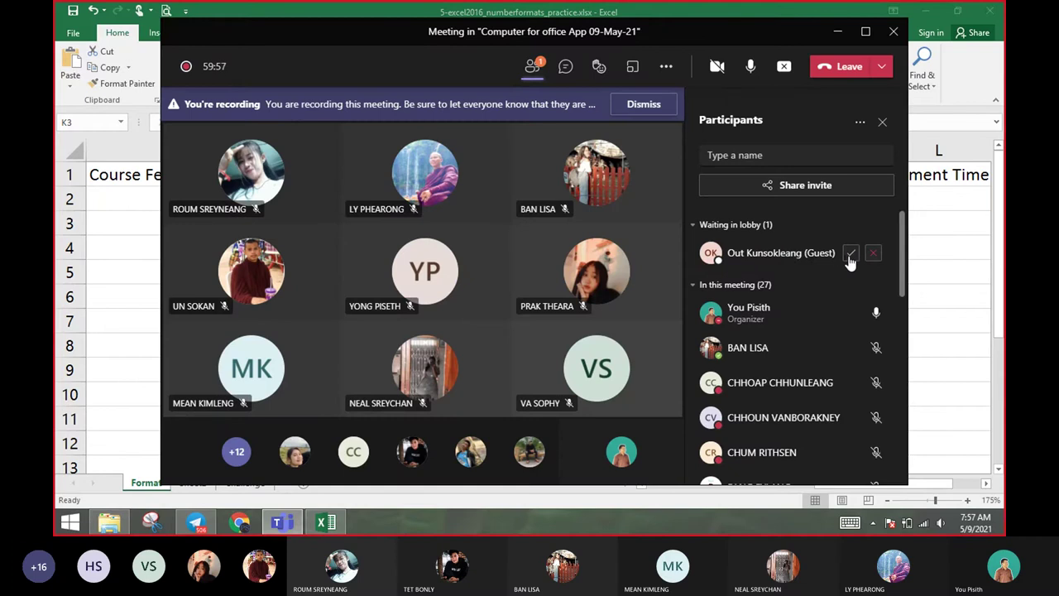
{"action": "left_click", "coordinate": [850, 254]}
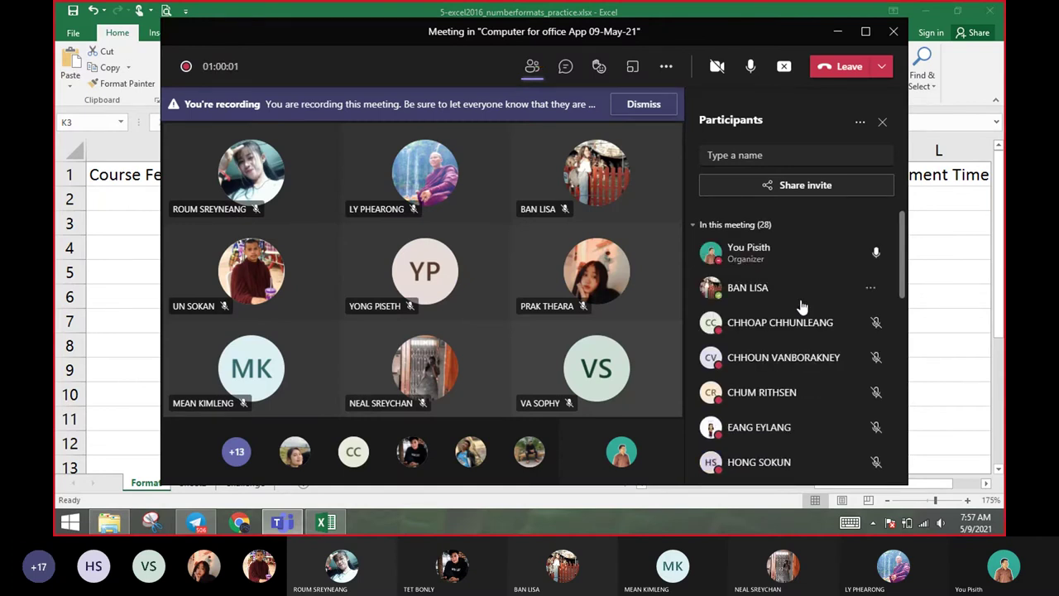
{"action": "scroll", "coordinate": [795, 336], "scroll_direction": "down", "scroll_amount": 5}
{"action": "scroll", "coordinate": [795, 336], "scroll_direction": "up", "scroll_amount": 1}
{"action": "scroll", "coordinate": [794, 336], "scroll_direction": "up", "scroll_amount": 4}
Take a full-screen snip with Snipping Tool.
{"action": "left_click", "coordinate": [150, 522]}
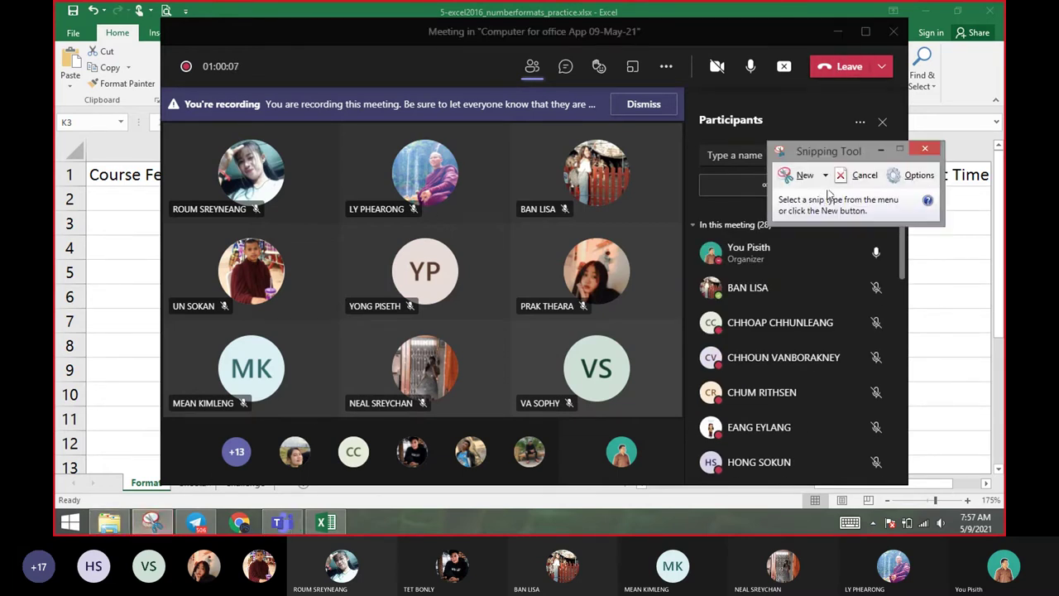
{"action": "left_click", "coordinate": [826, 175]}
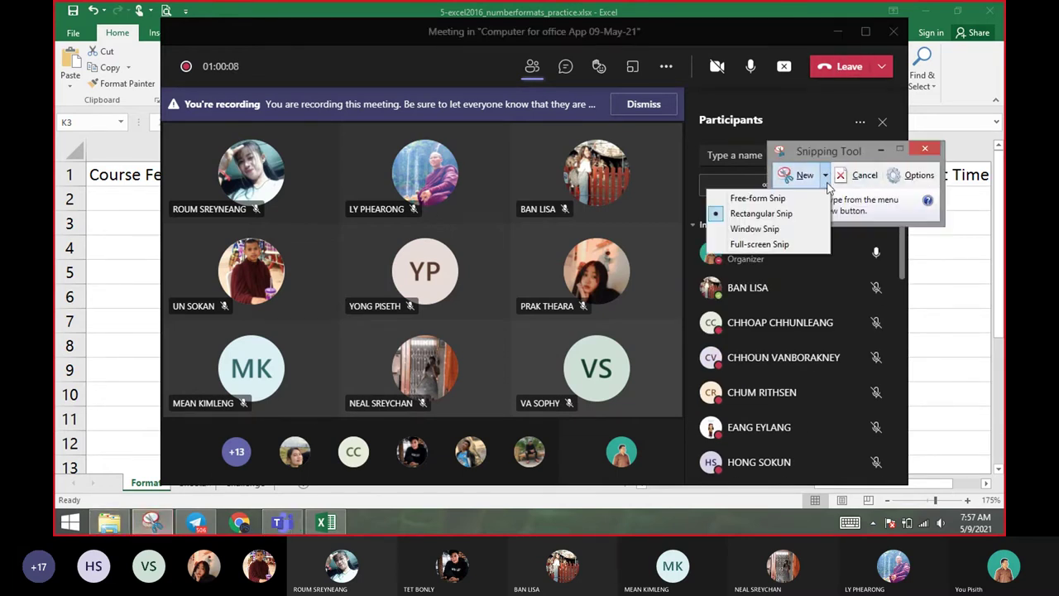
{"action": "left_click", "coordinate": [784, 244]}
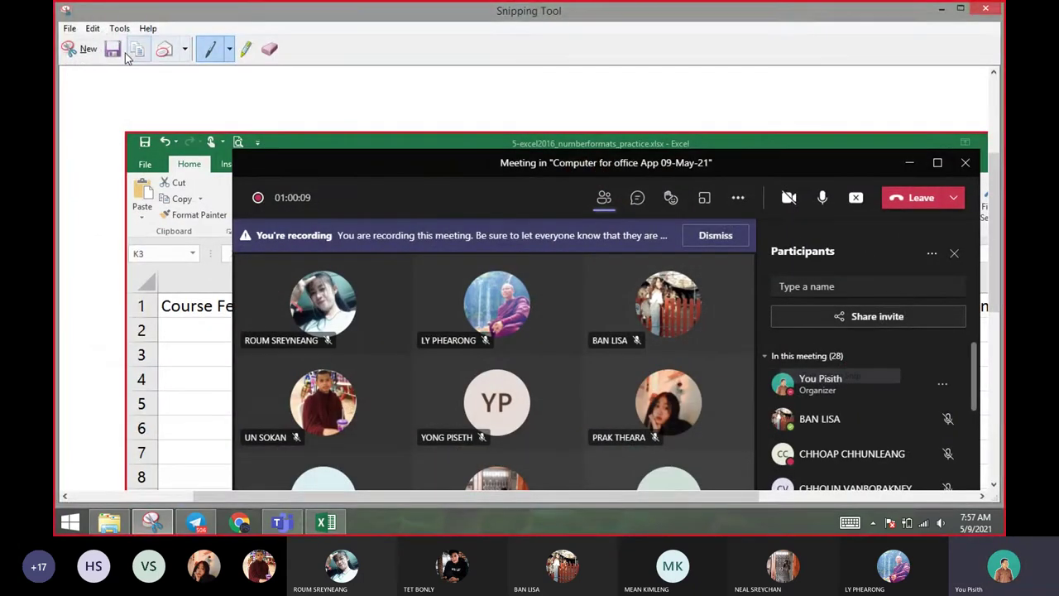
Save the capture to the Desktop as 08-05-2021 1.JPG and close Snipping Tool.
{"action": "left_click", "coordinate": [114, 48]}
{"action": "left_click", "coordinate": [401, 235]}
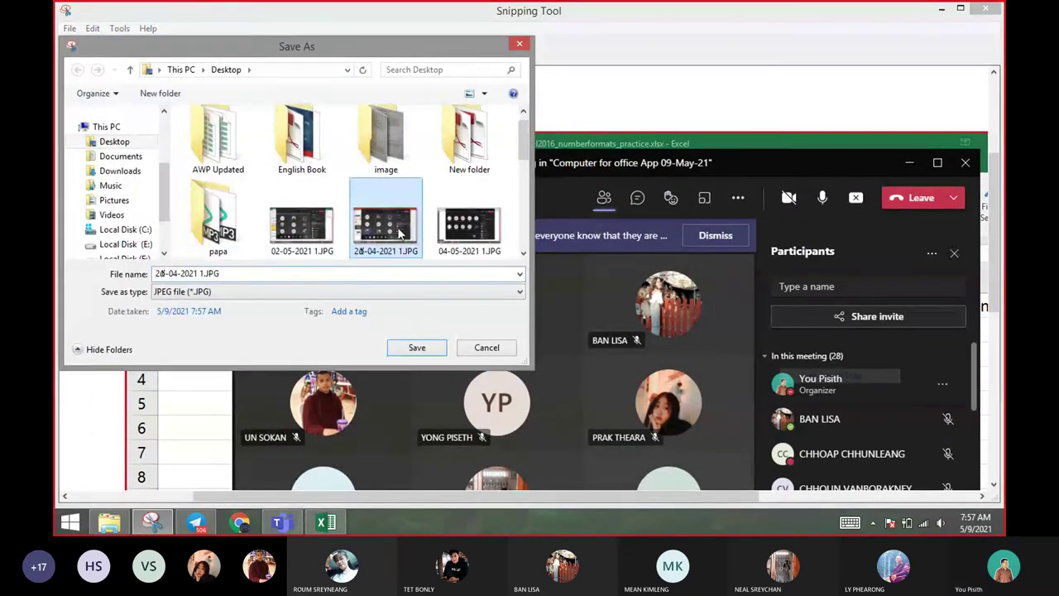
{"action": "left_click", "coordinate": [166, 273]}
{"action": "left_click_drag", "start_coordinate": [165, 273], "coordinate": [156, 273]}
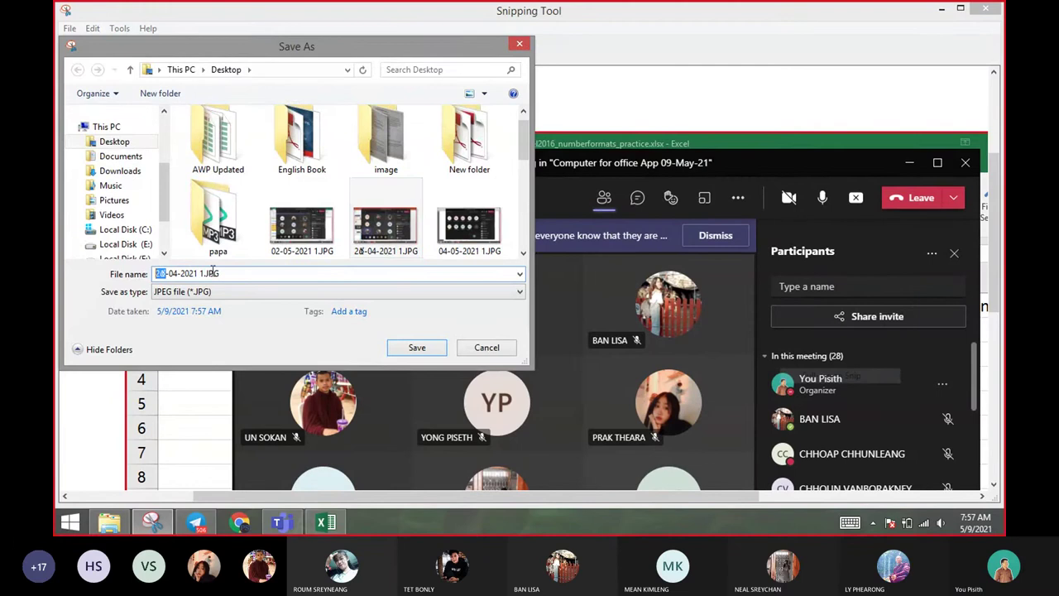
{"action": "left_click", "coordinate": [277, 244]}
{"action": "left_click", "coordinate": [163, 276]}
{"action": "left_click", "coordinate": [164, 276]}
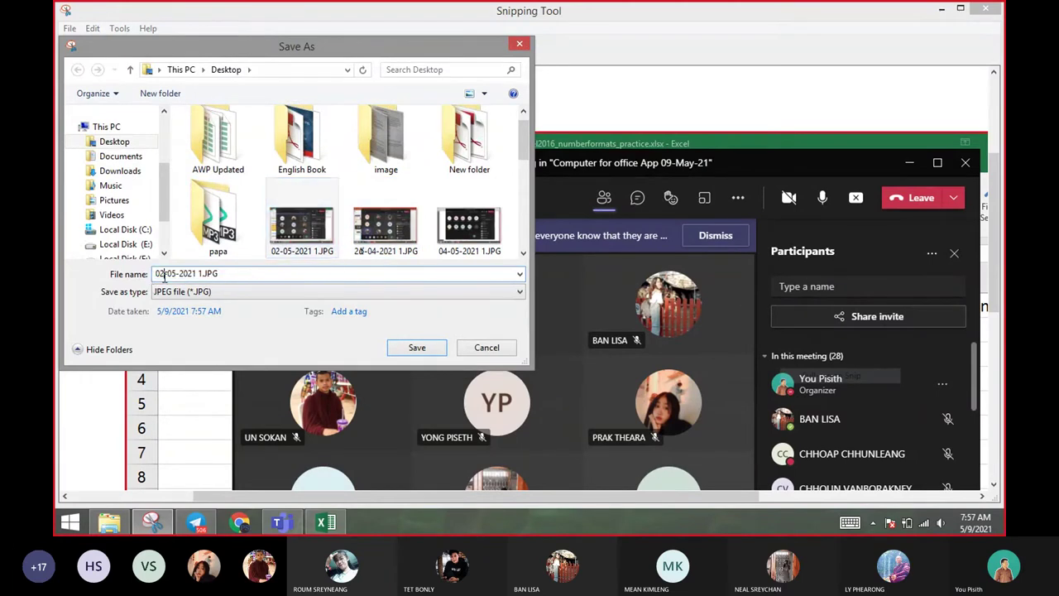
{"action": "key", "text": "BackSpace"}
{"action": "type", "text": "8"}
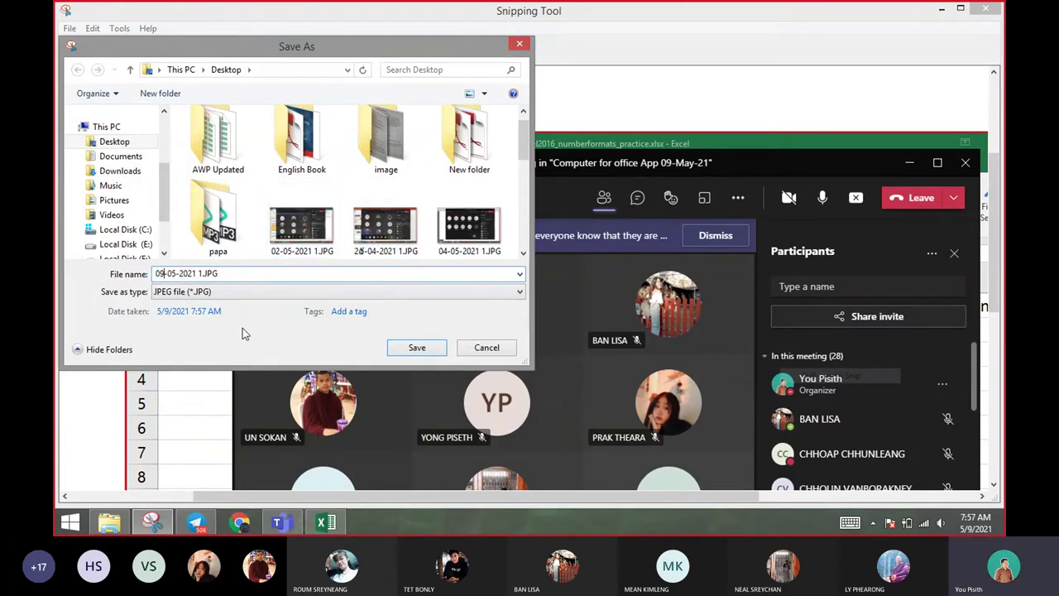
{"action": "key", "text": "Return"}
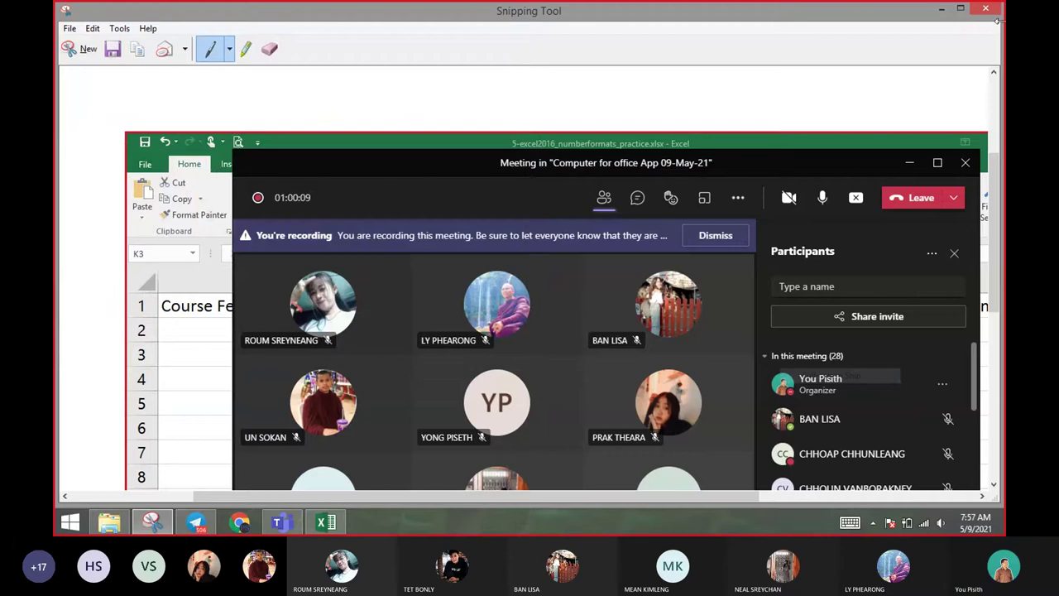
{"action": "left_click", "coordinate": [986, 10]}
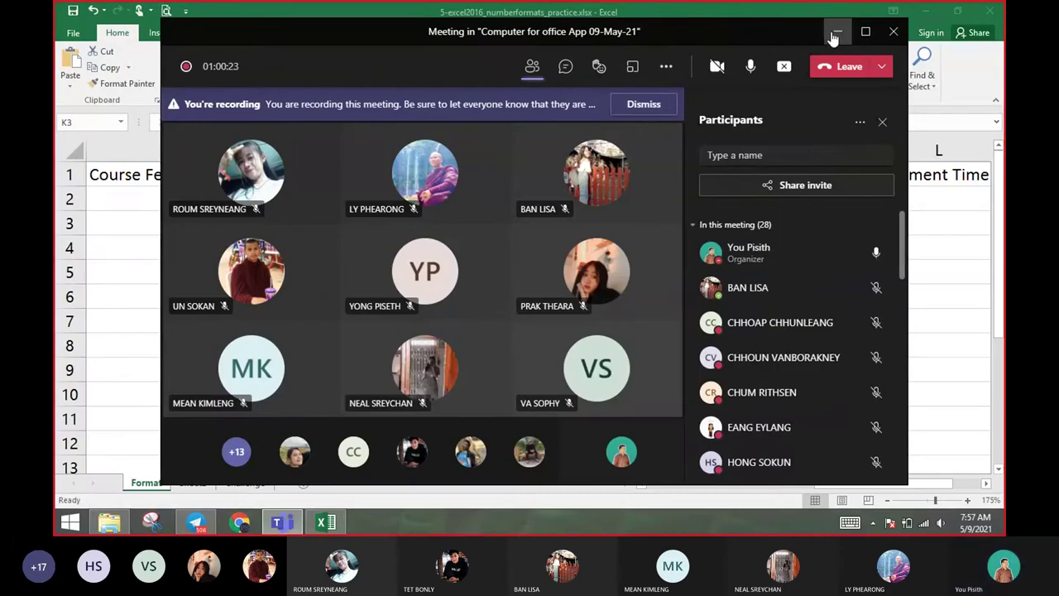
Minimize the Teams meeting, select K2 showing 5/9/2021, and open the taskbar calendar.
{"action": "left_click", "coordinate": [836, 33]}
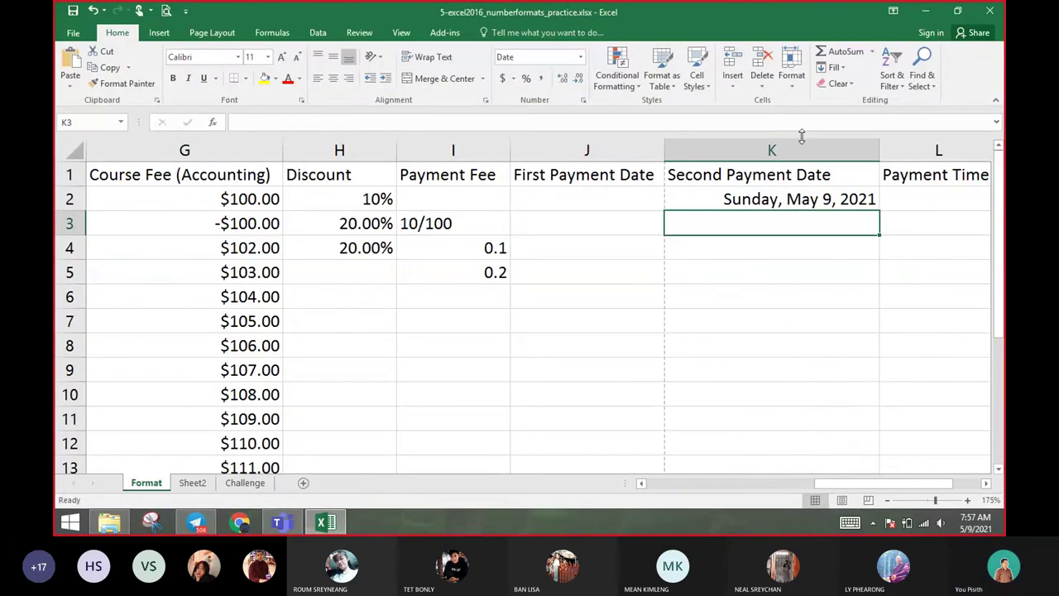
{"action": "left_click", "coordinate": [800, 263]}
{"action": "left_click", "coordinate": [797, 220]}
{"action": "left_click", "coordinate": [806, 199]}
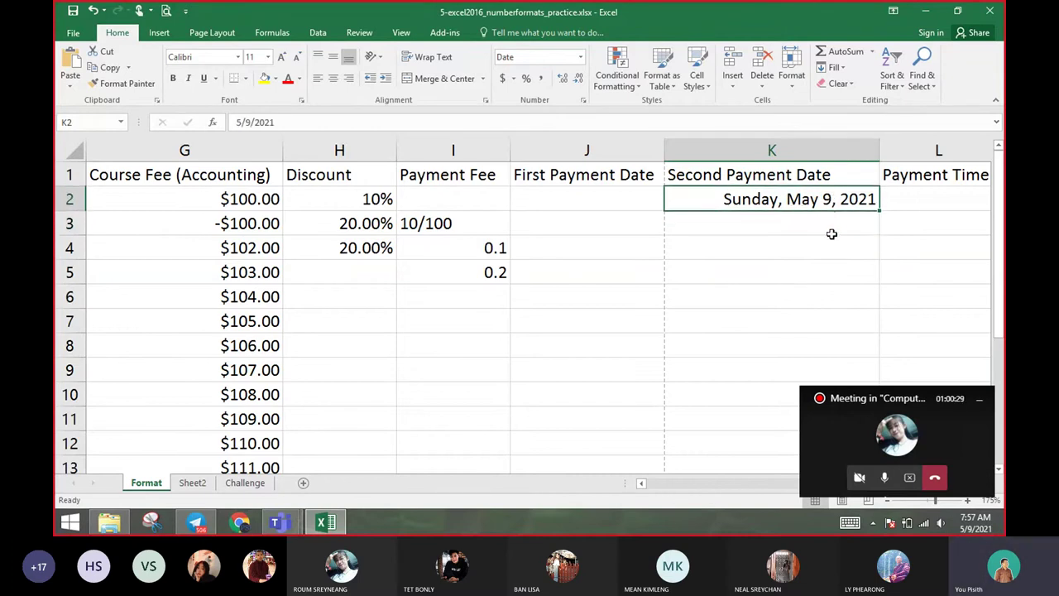
{"action": "left_click", "coordinate": [981, 530]}
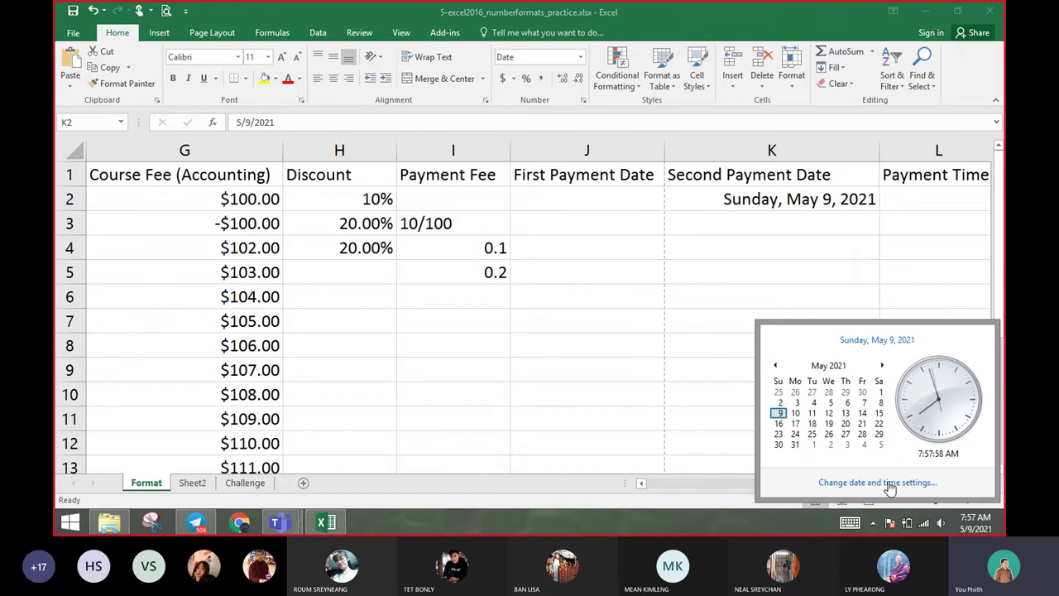
Open the Windows Date and Time settings from the taskbar calendar.
{"action": "left_click", "coordinate": [846, 537]}
{"action": "left_click", "coordinate": [976, 523]}
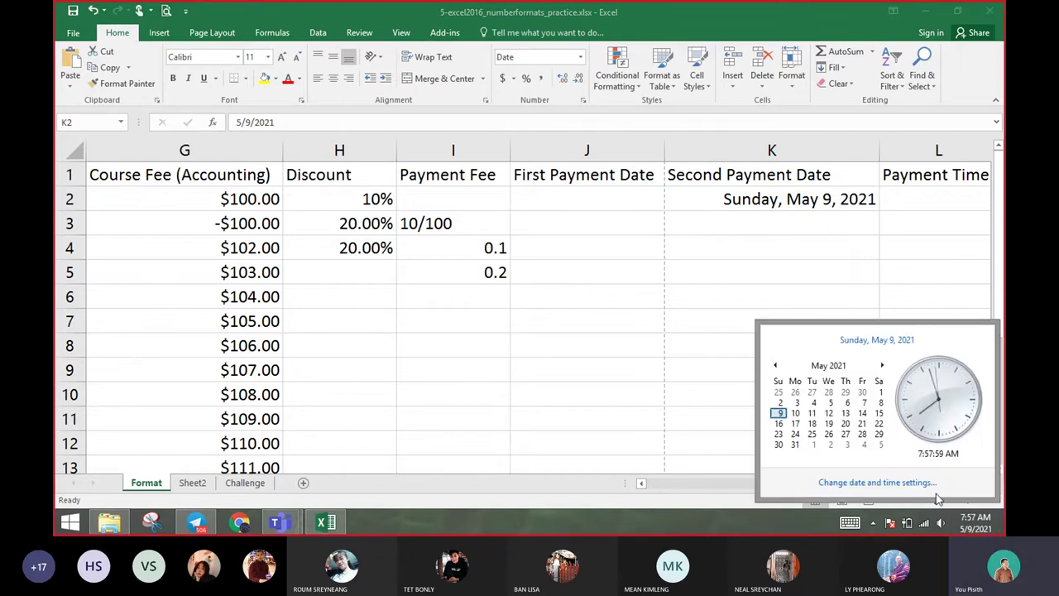
{"action": "left_click", "coordinate": [884, 485]}
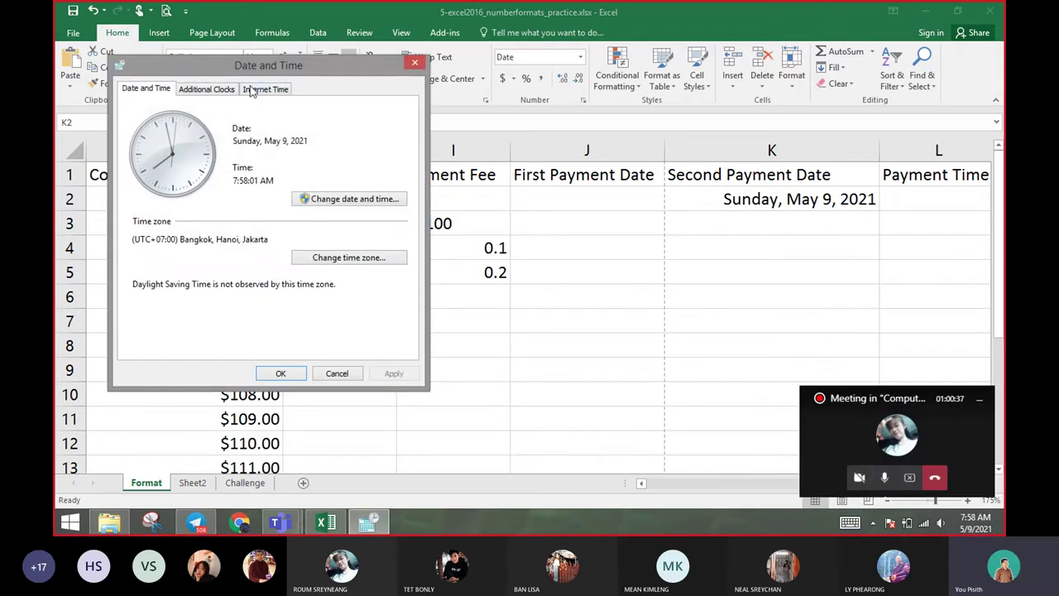
{"action": "left_click_drag", "start_coordinate": [269, 66], "coordinate": [511, 68]}
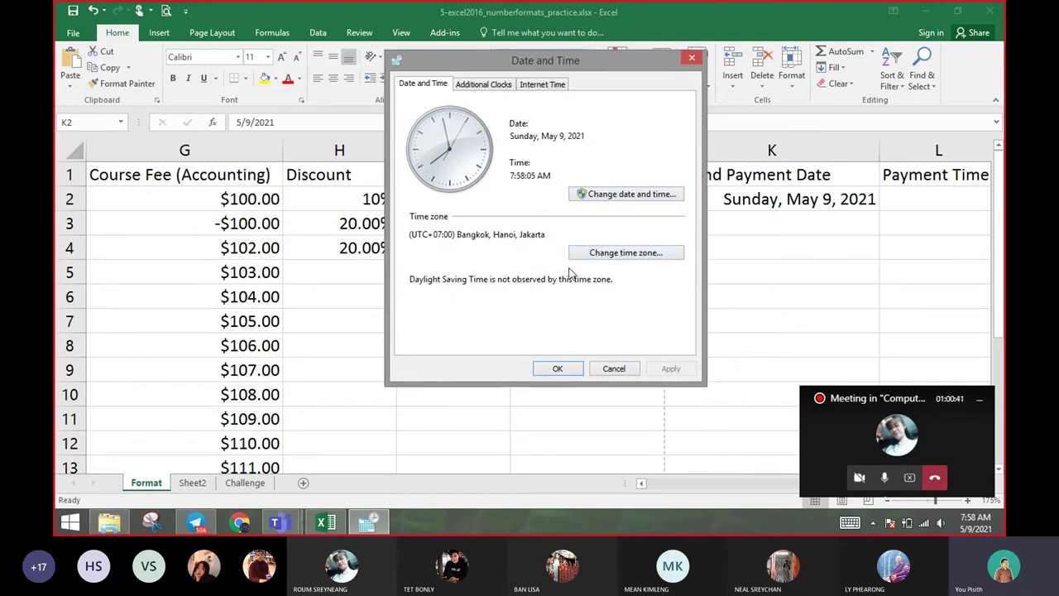
{"action": "left_click", "coordinate": [631, 195]}
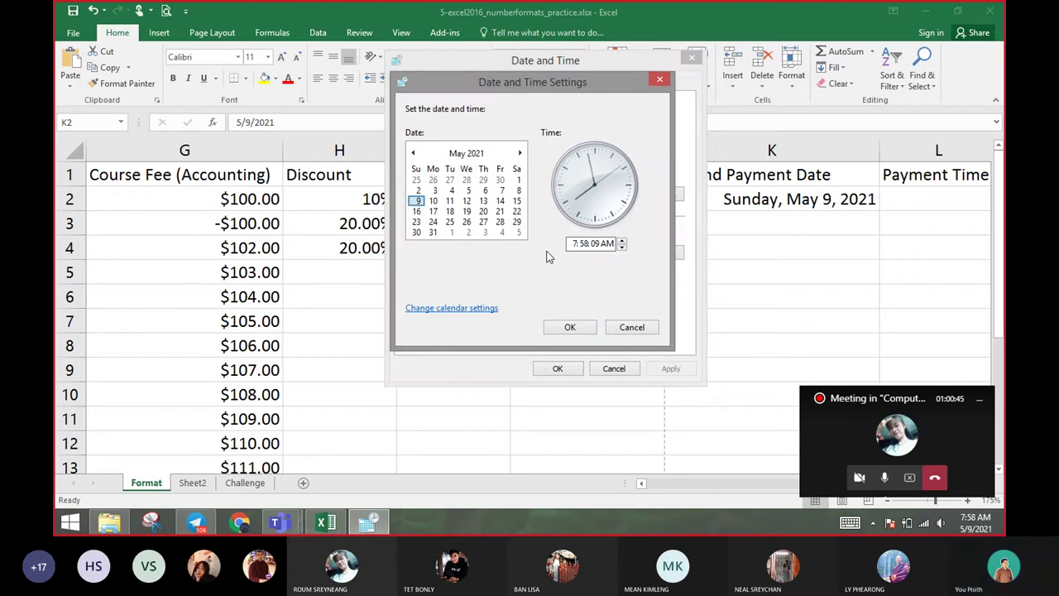
{"action": "left_click", "coordinate": [584, 244]}
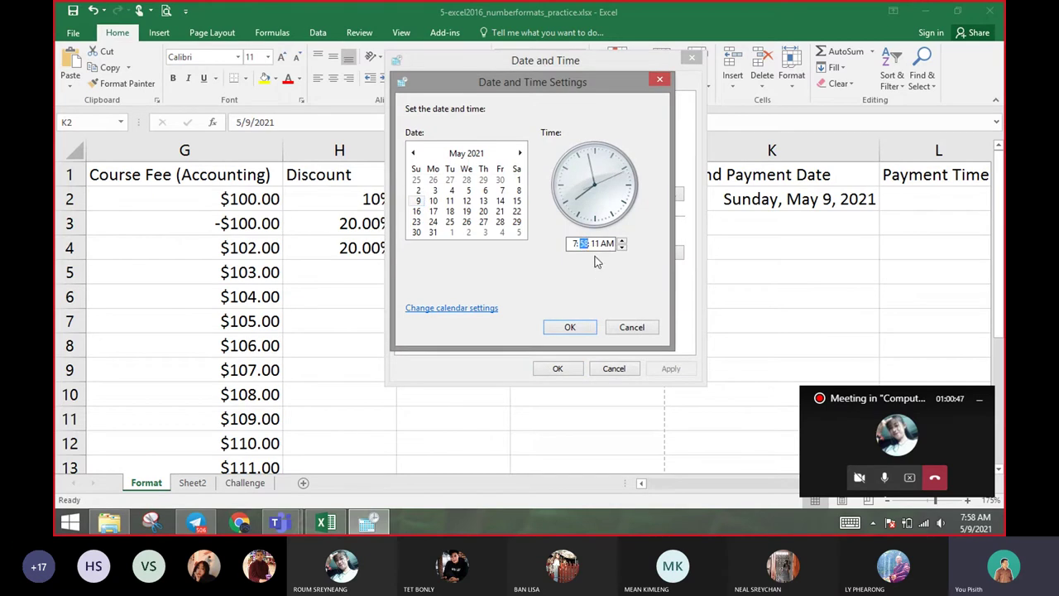
{"action": "left_click", "coordinate": [593, 244]}
Set short date to dd-MMM-yy and long date to dddd, d MMMM, yyyy, and apply.
{"action": "left_click", "coordinate": [451, 309]}
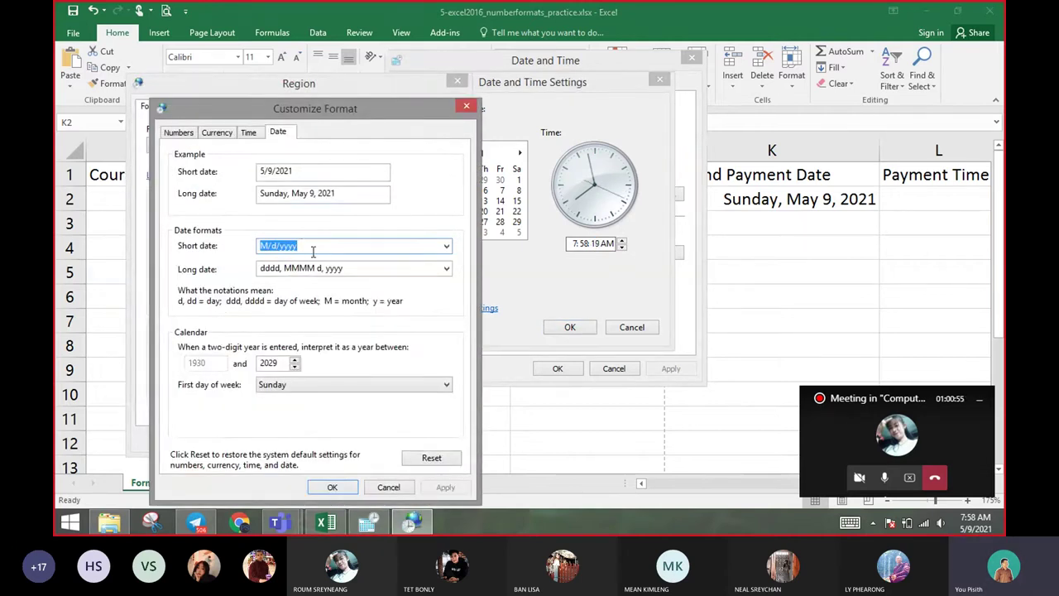
{"action": "left_click_drag", "start_coordinate": [347, 194], "coordinate": [252, 197]}
{"action": "left_click_drag", "start_coordinate": [308, 170], "coordinate": [205, 172]}
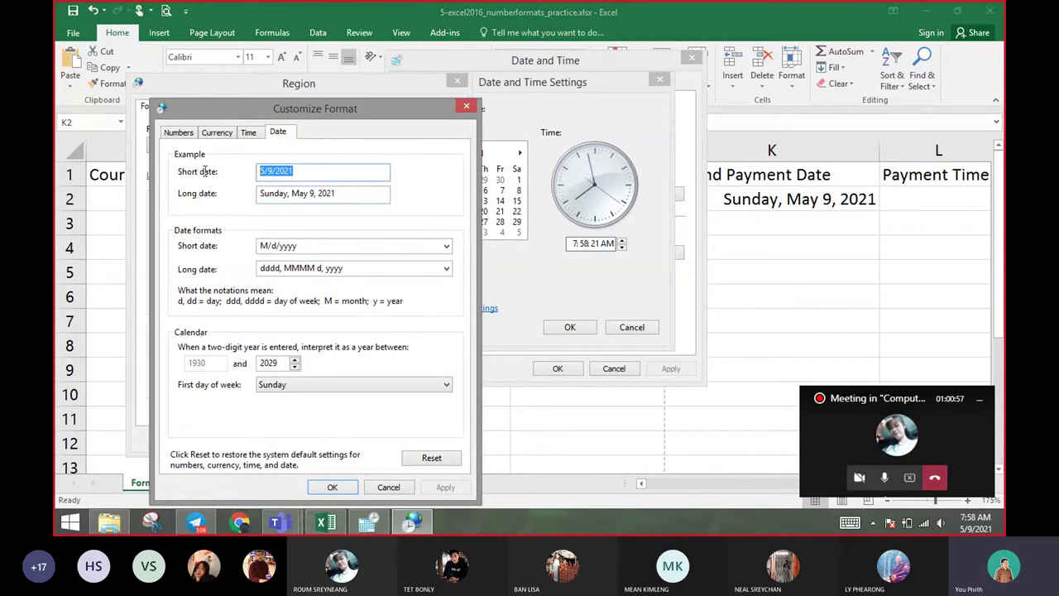
{"action": "left_click", "coordinate": [446, 248]}
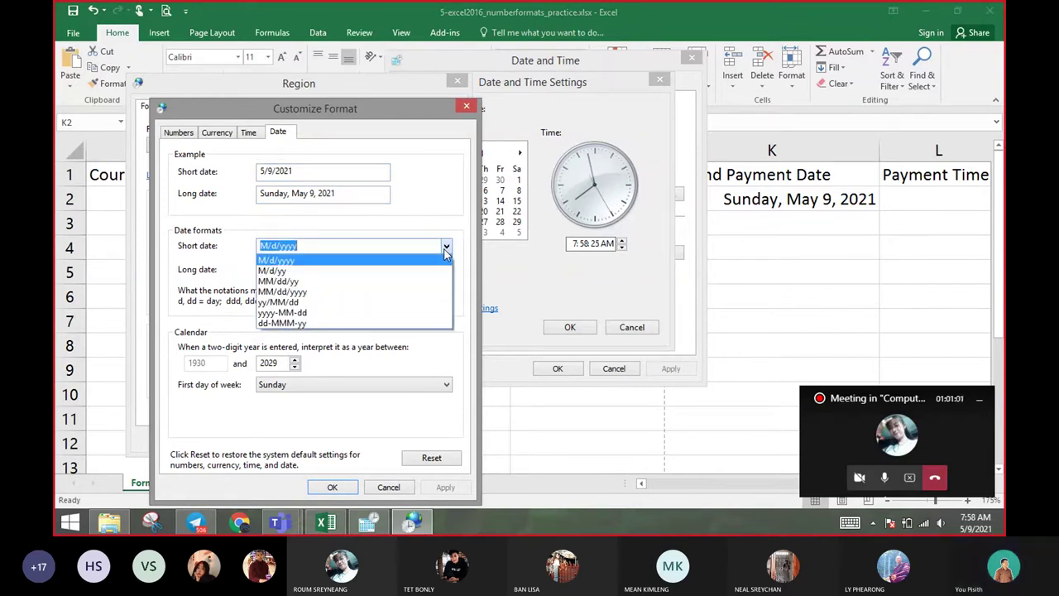
{"action": "left_click", "coordinate": [290, 323]}
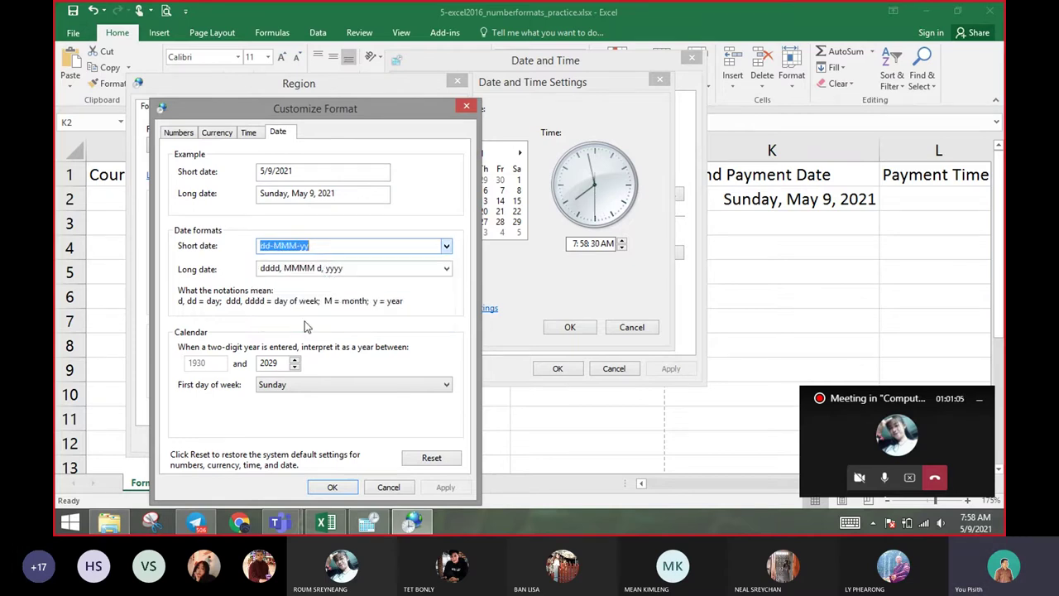
{"action": "left_click", "coordinate": [446, 270]}
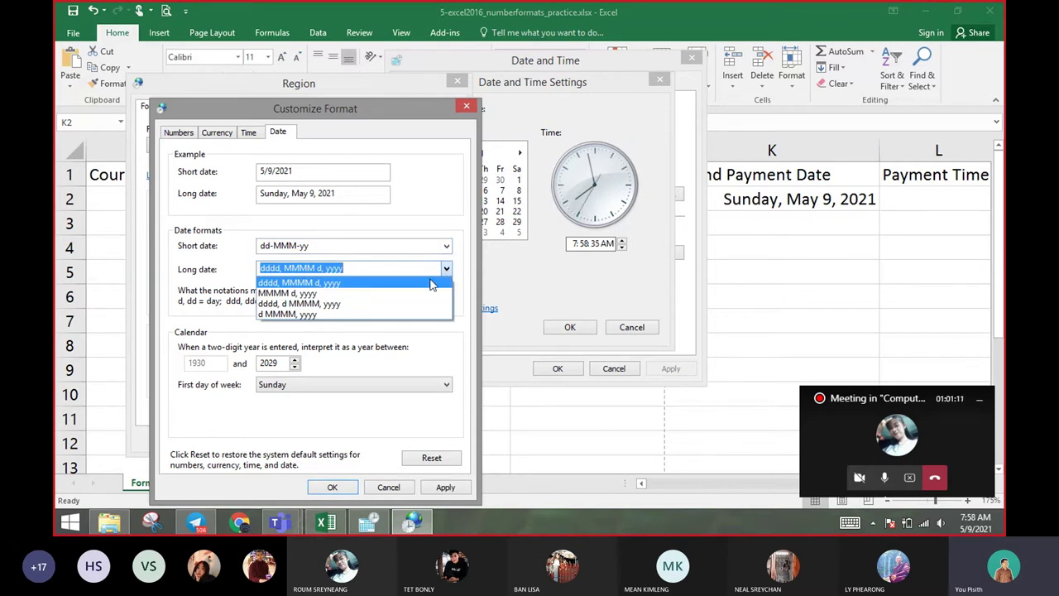
{"action": "left_click", "coordinate": [413, 305]}
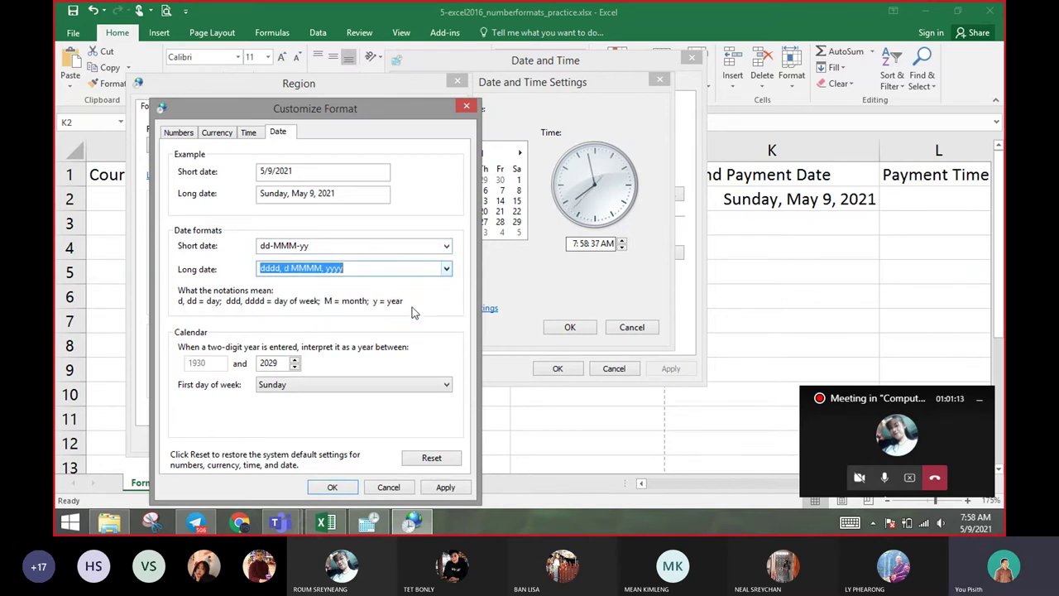
{"action": "left_click", "coordinate": [446, 489]}
{"action": "left_click", "coordinate": [350, 487]}
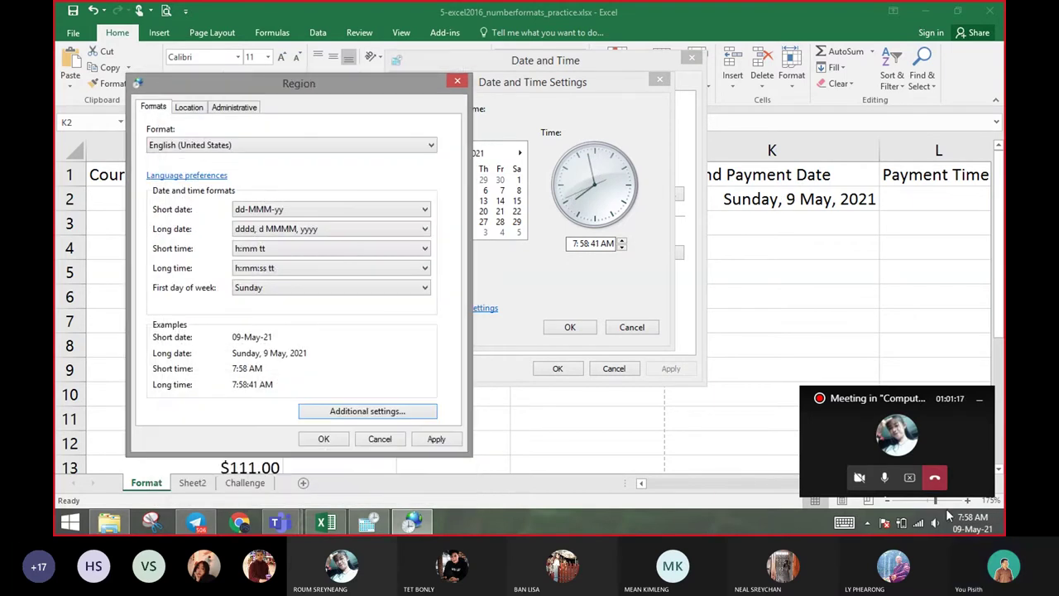
Confirm the Region and Date and Time dialogs to close them.
{"action": "left_click", "coordinate": [960, 523]}
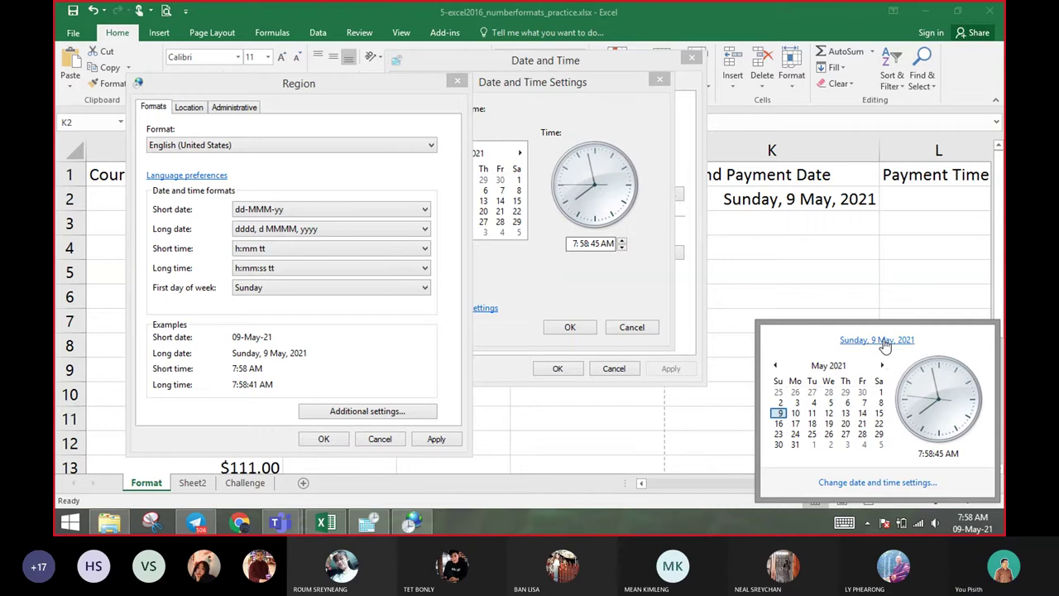
{"action": "left_click", "coordinate": [323, 439]}
{"action": "left_click", "coordinate": [570, 327]}
{"action": "left_click", "coordinate": [573, 368]}
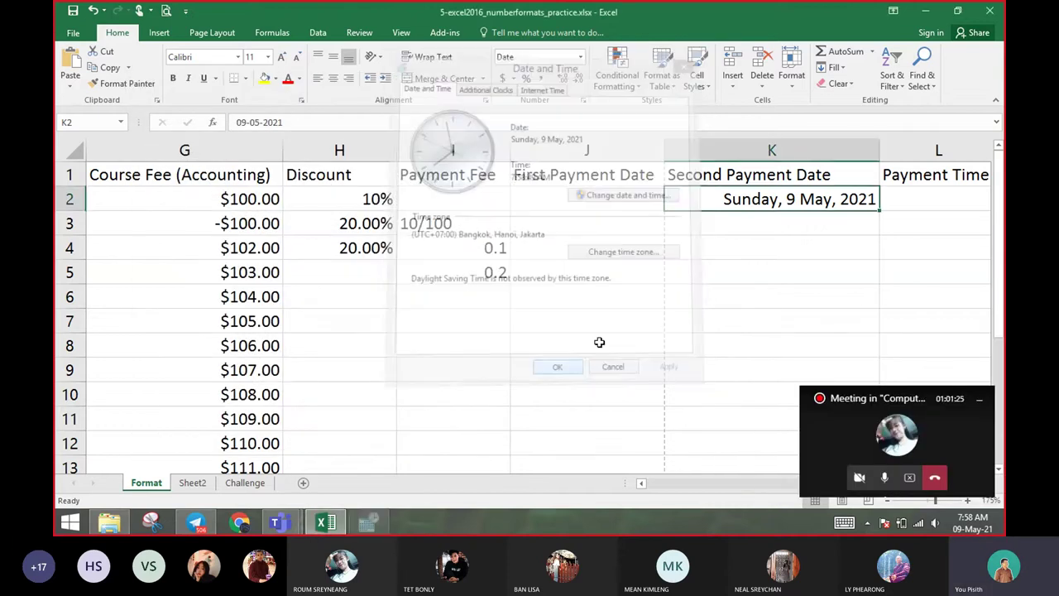
Reselect K2 and open the regional date format settings through Date and Time.
{"action": "left_click", "coordinate": [838, 231]}
{"action": "left_click", "coordinate": [838, 207]}
{"action": "left_click", "coordinate": [975, 528]}
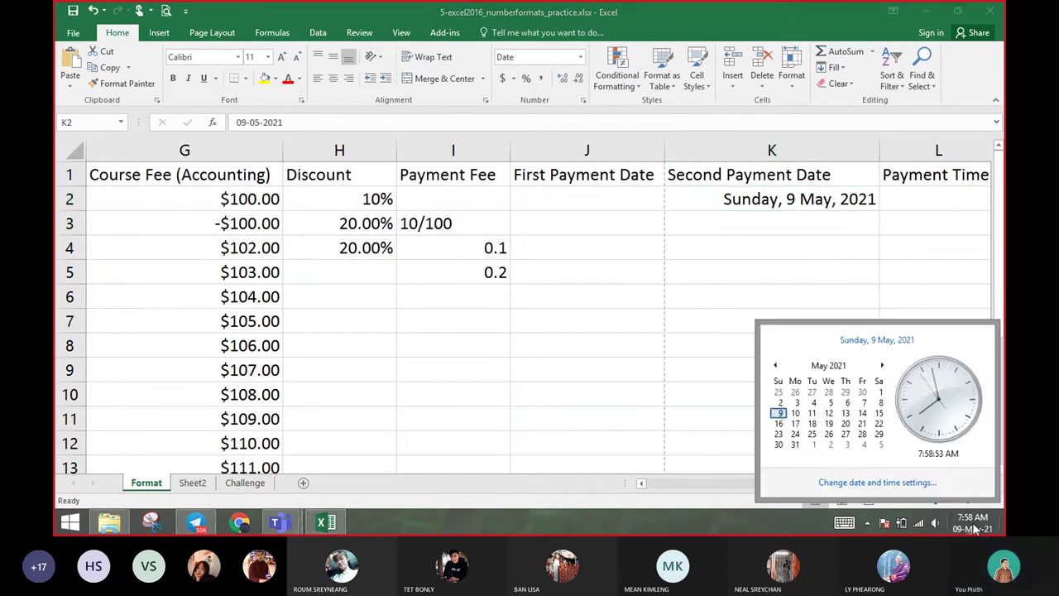
{"action": "left_click", "coordinate": [860, 482]}
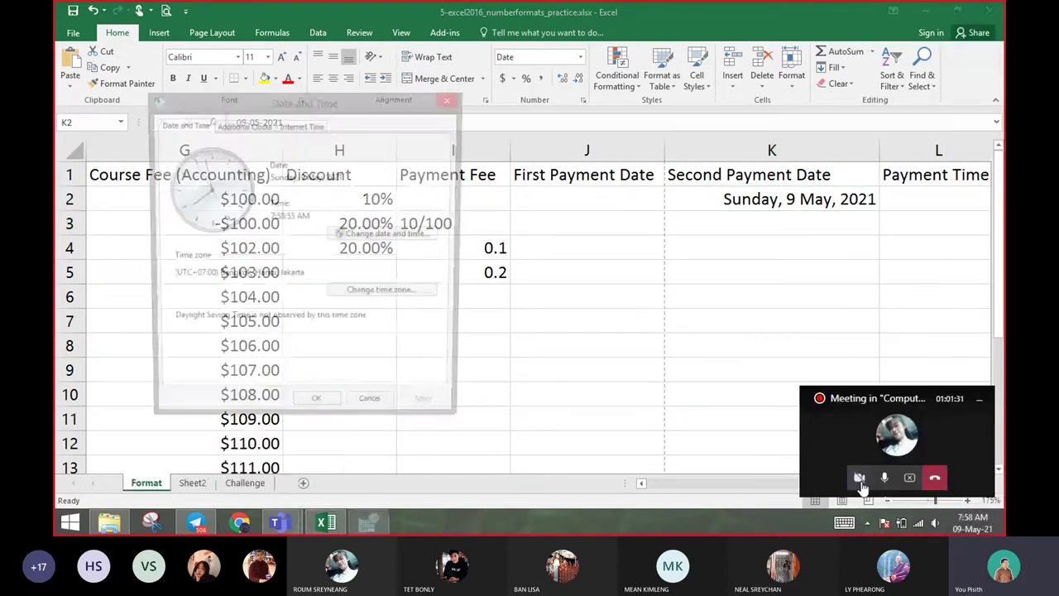
{"action": "left_click", "coordinate": [397, 235]}
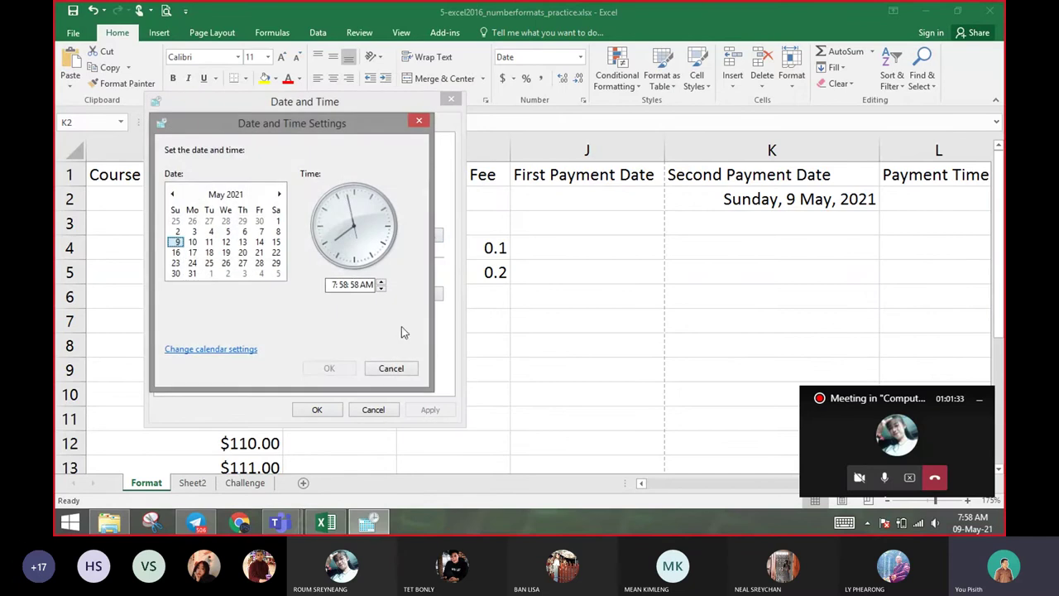
{"action": "left_click", "coordinate": [226, 352]}
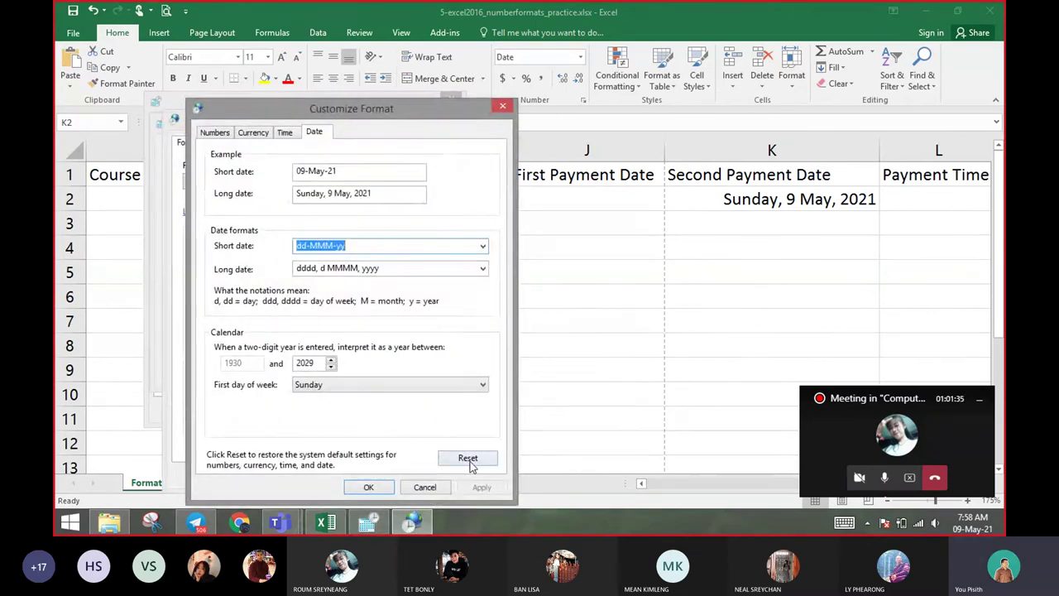
Reset date formats to defaults M/d/yyyy and dddd, MMMM d, yyyy, and close all dialogs.
{"action": "left_click", "coordinate": [468, 457]}
{"action": "left_click", "coordinate": [536, 319]}
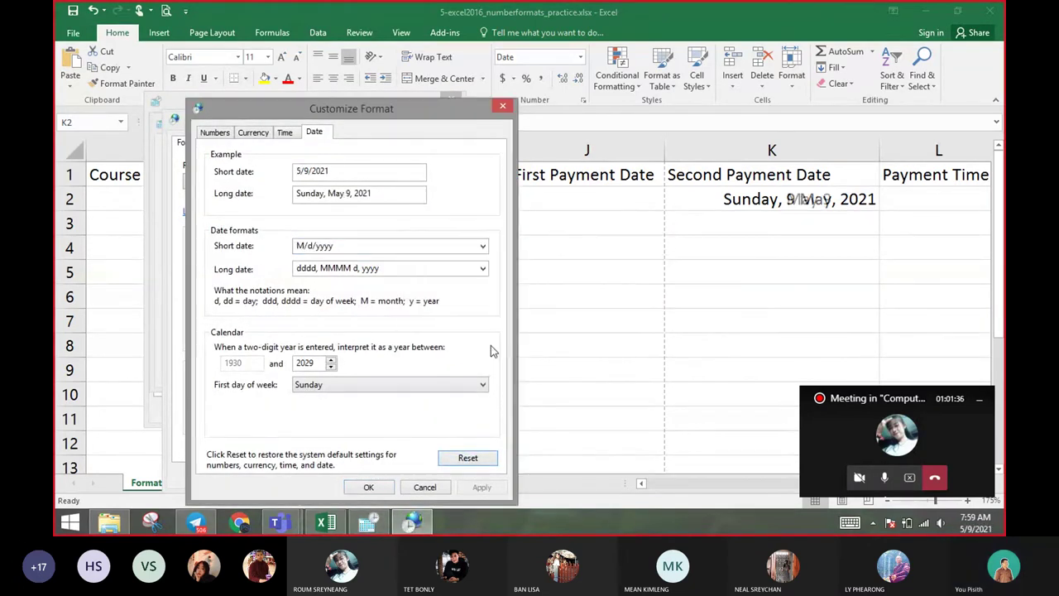
{"action": "left_click", "coordinate": [367, 485]}
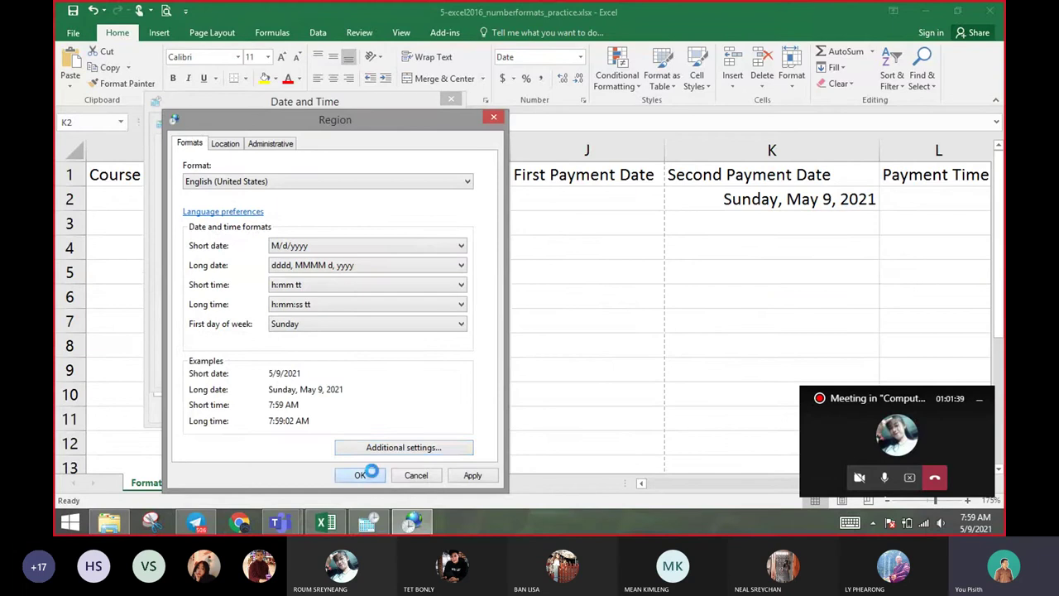
{"action": "left_click", "coordinate": [361, 476]}
{"action": "left_click", "coordinate": [335, 368]}
{"action": "left_click", "coordinate": [339, 417]}
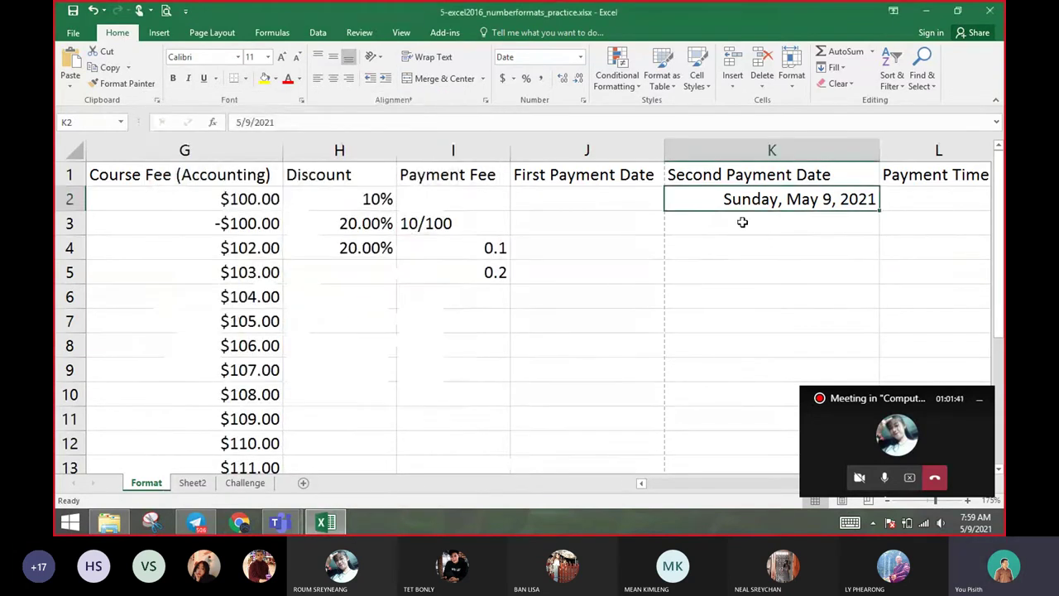
{"action": "left_click", "coordinate": [811, 246]}
{"action": "left_click", "coordinate": [792, 217]}
{"action": "left_click", "coordinate": [790, 202]}
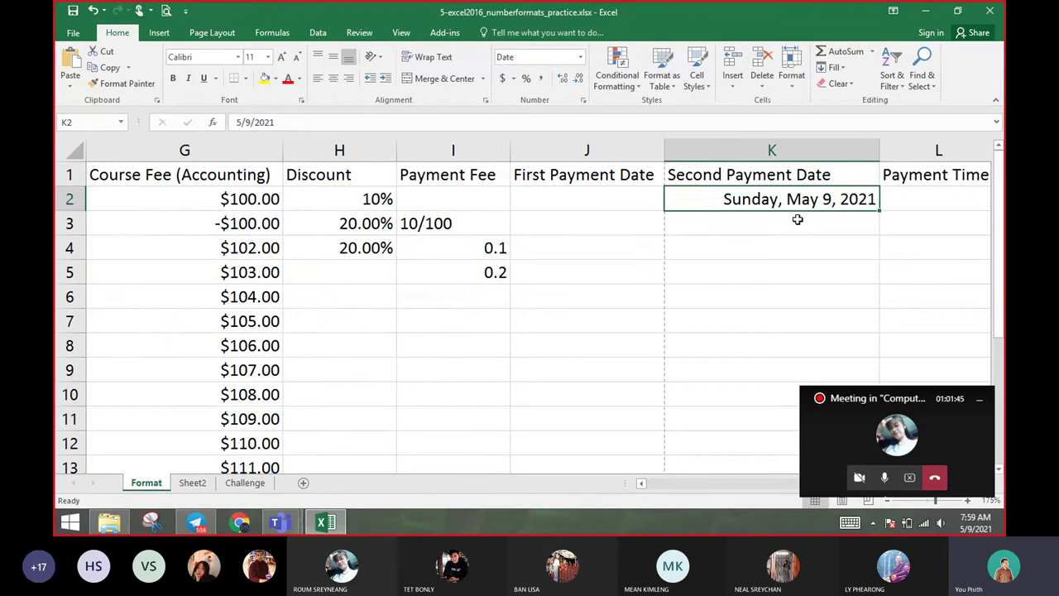
{"action": "left_click", "coordinate": [614, 201]}
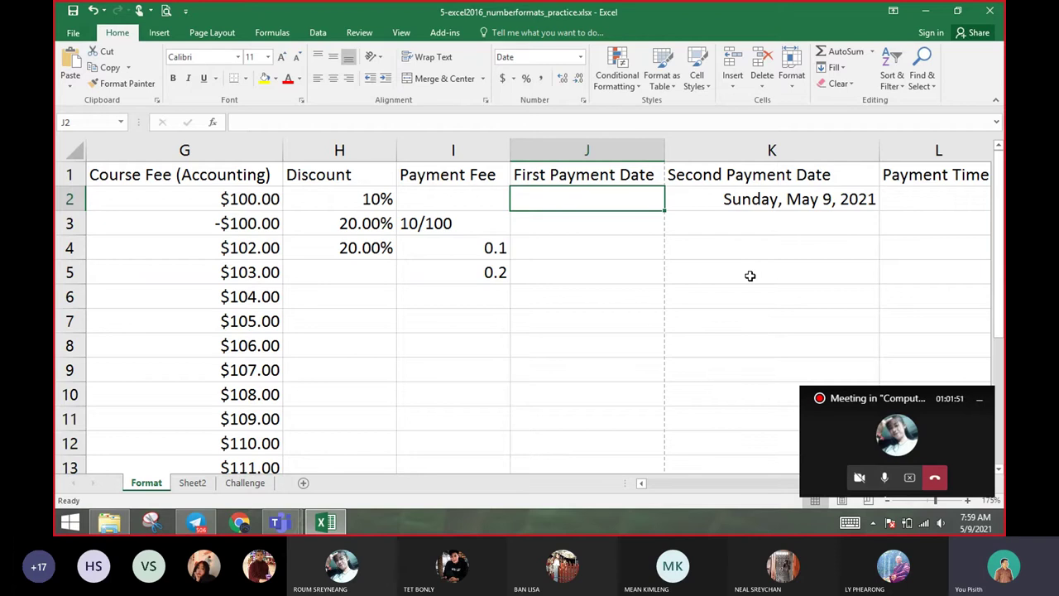
{"action": "type", "text": "95-"}
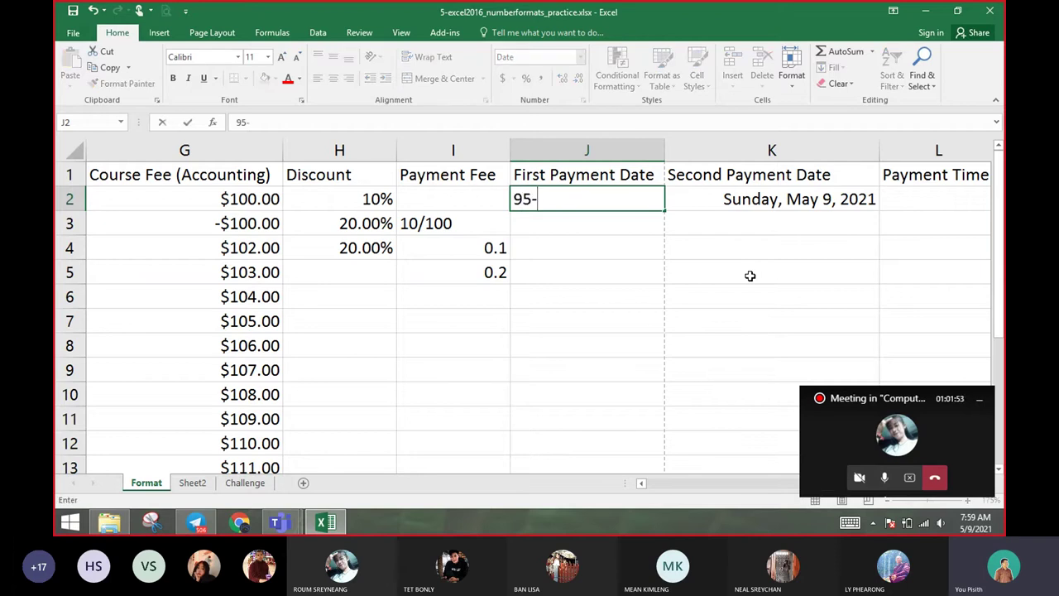
{"action": "key", "text": "BackSpace"}
{"action": "key", "text": "BackSpace"}
{"action": "key", "text": "BackSpace"}
{"action": "left_click", "coordinate": [984, 534]}
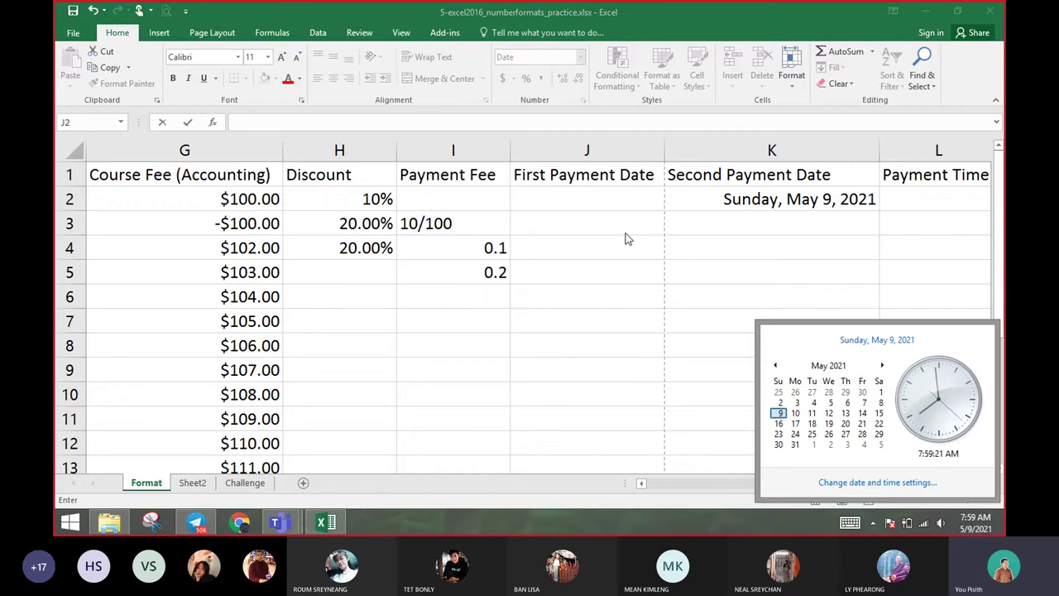
{"action": "left_click", "coordinate": [634, 204]}
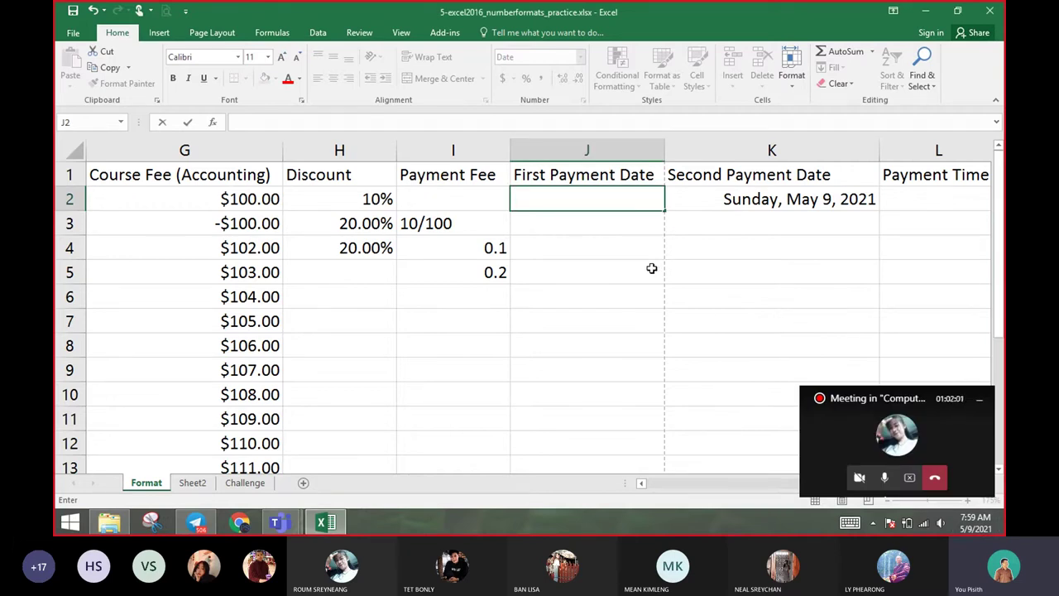
{"action": "left_click", "coordinate": [975, 523]}
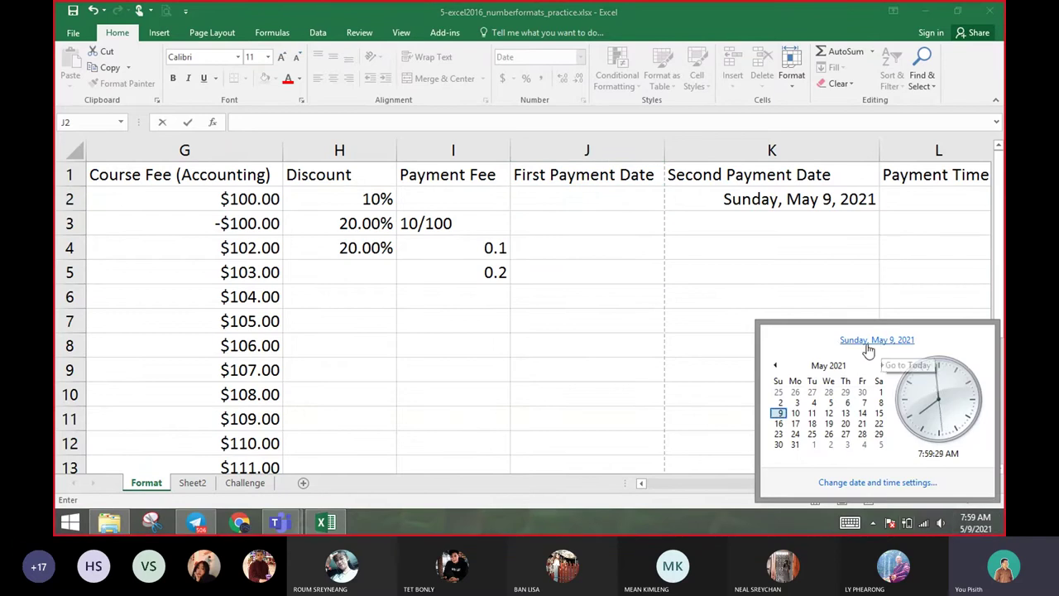
{"action": "left_click", "coordinate": [637, 197]}
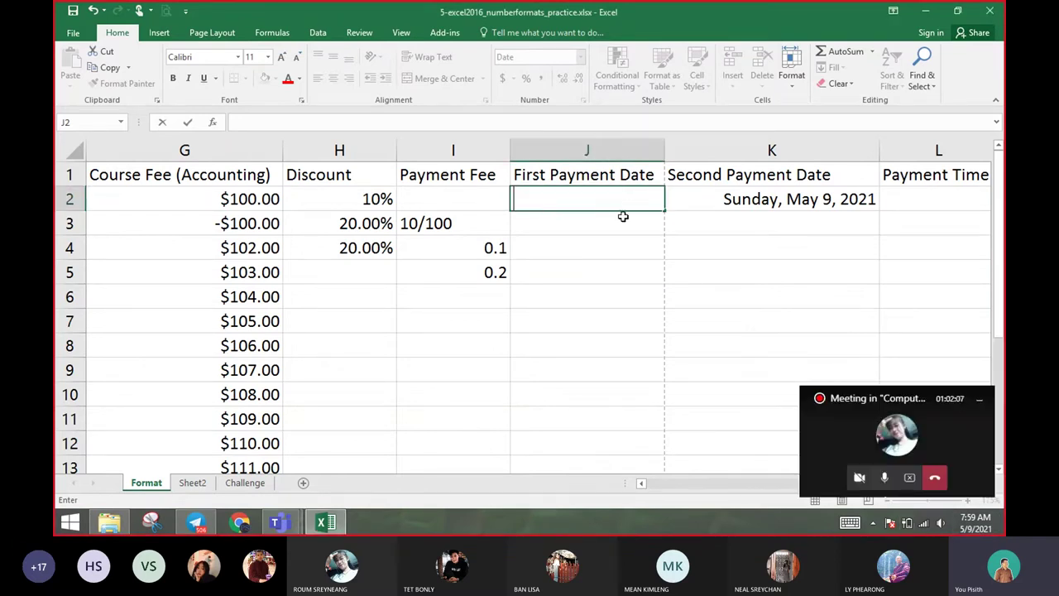
{"action": "key", "text": "Escape"}
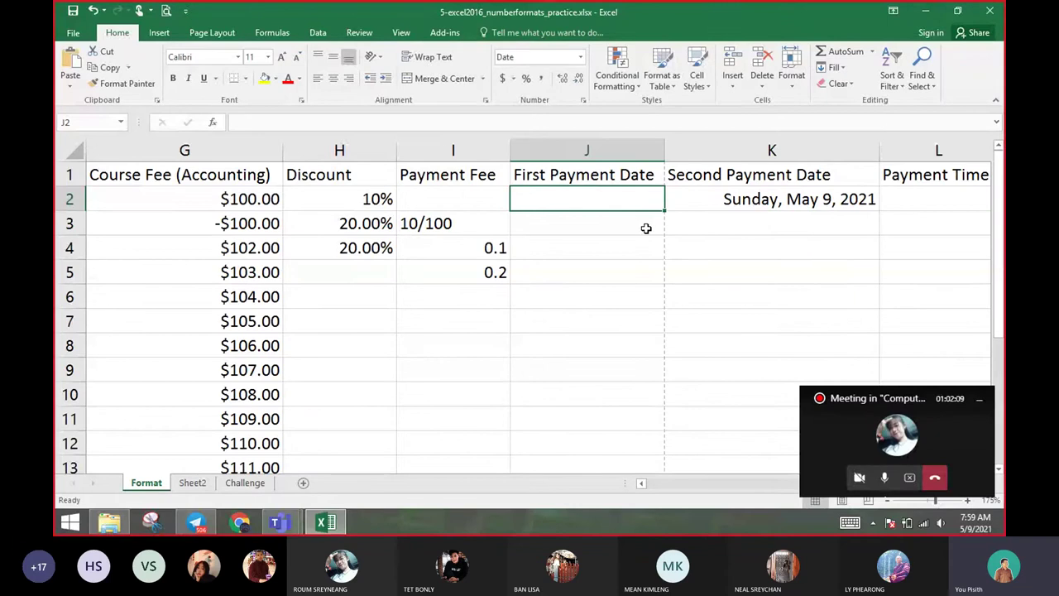
Enter 9-5-2021 in J2 and fill it down to J10, ending at 9/13/2021.
{"action": "left_click", "coordinate": [645, 228]}
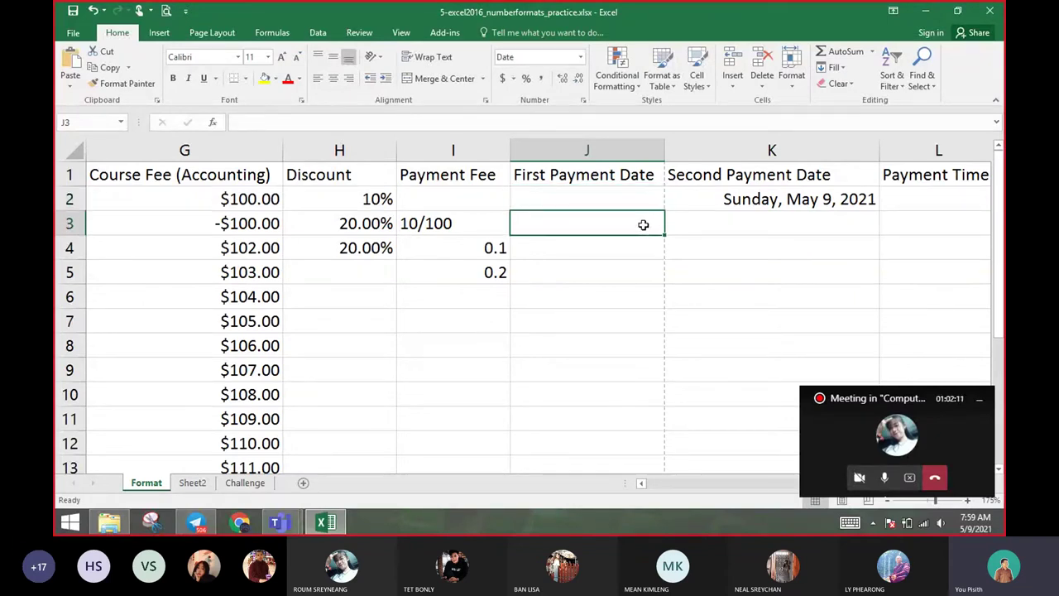
{"action": "left_click", "coordinate": [638, 207]}
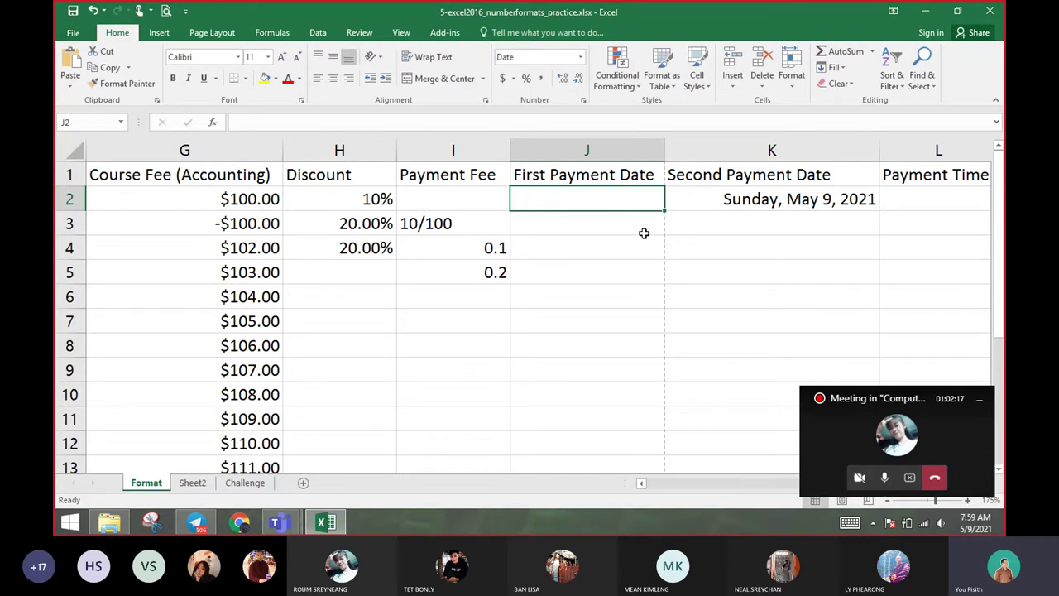
{"action": "type", "text": "9-5-2021"}
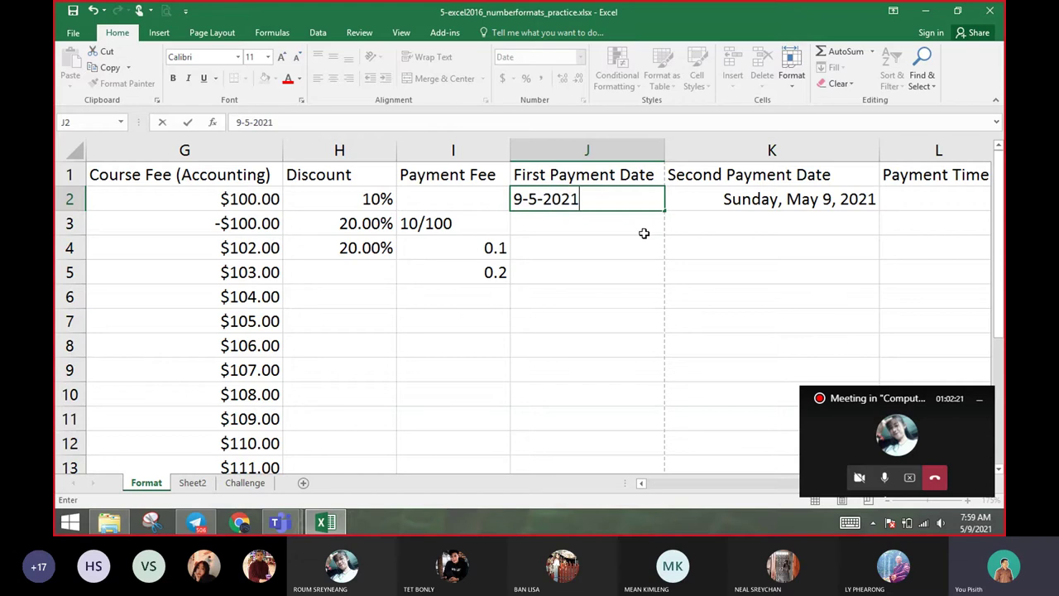
{"action": "key", "text": "Return"}
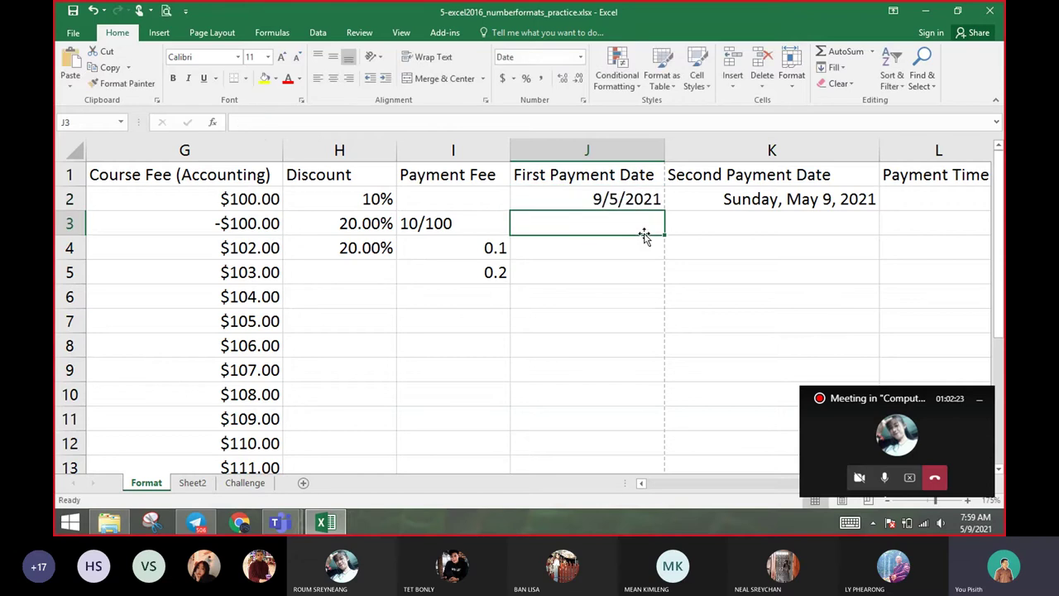
{"action": "left_click", "coordinate": [845, 195]}
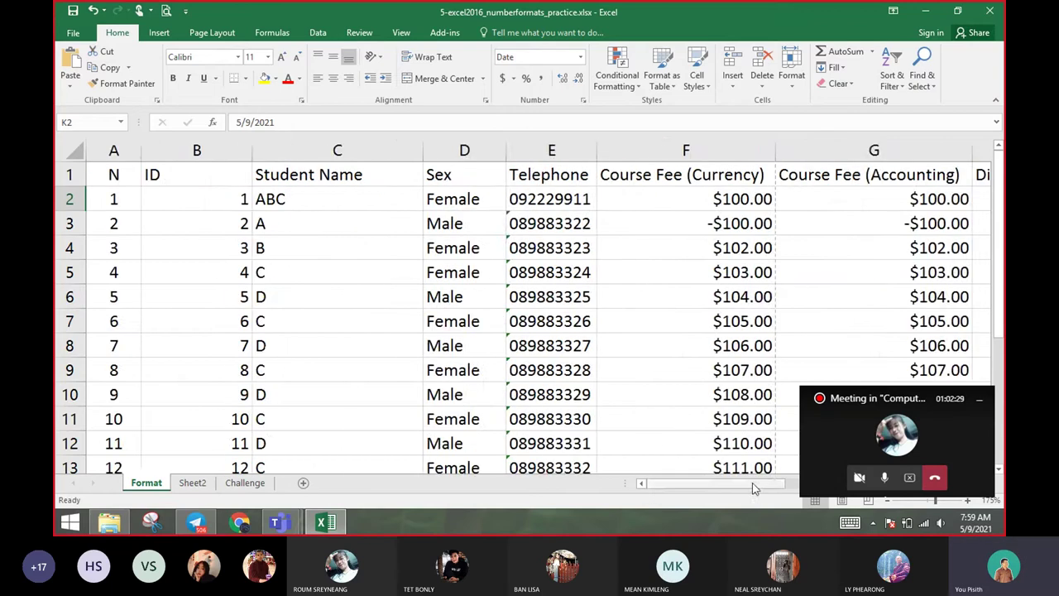
{"action": "left_click_drag", "start_coordinate": [751, 484], "coordinate": [752, 483]}
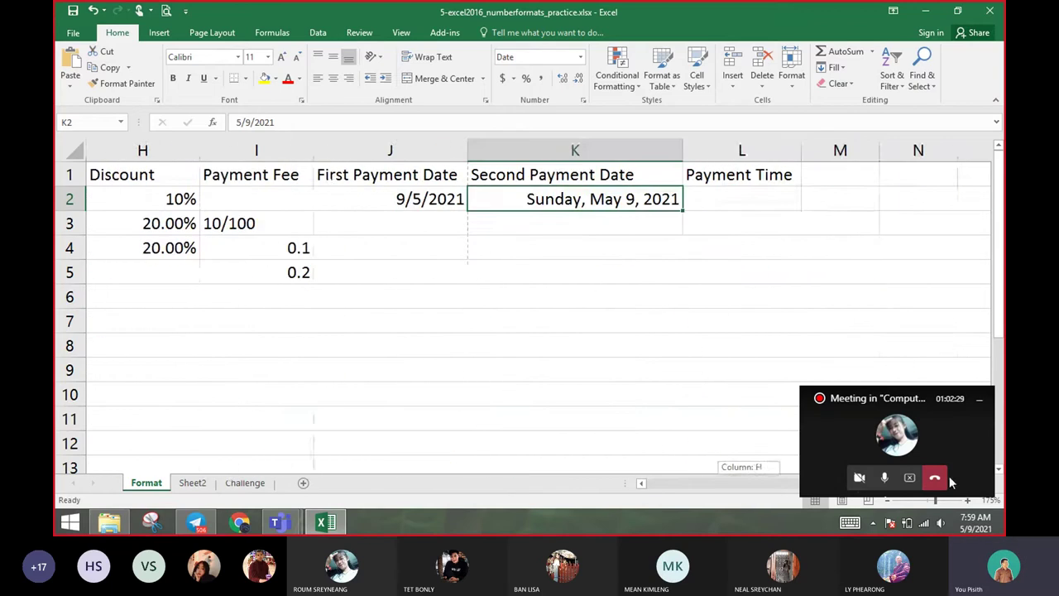
{"action": "left_click", "coordinate": [443, 205]}
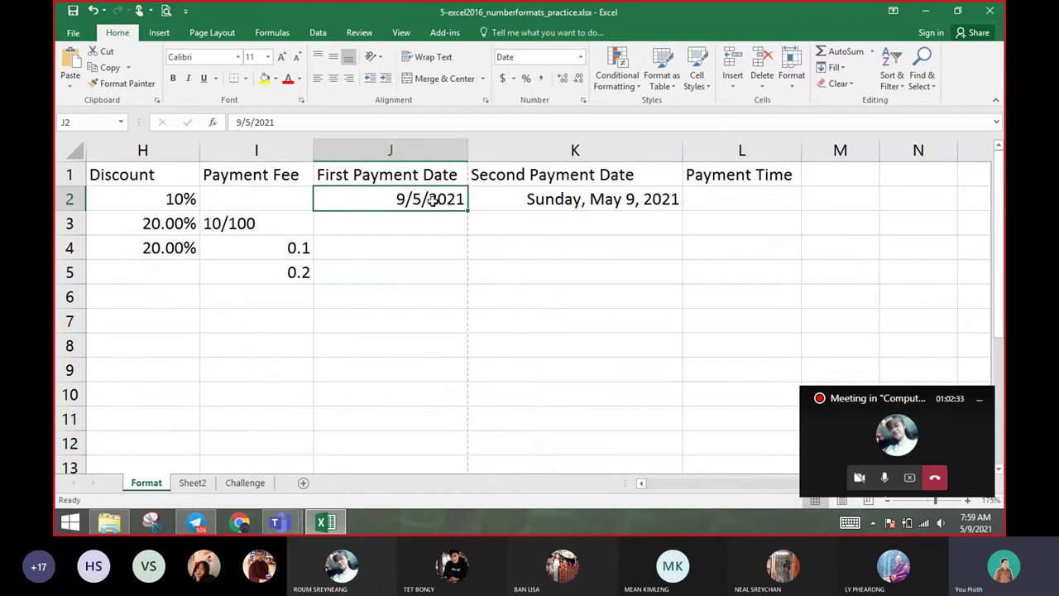
{"action": "left_click_drag", "start_coordinate": [466, 210], "coordinate": [441, 409]}
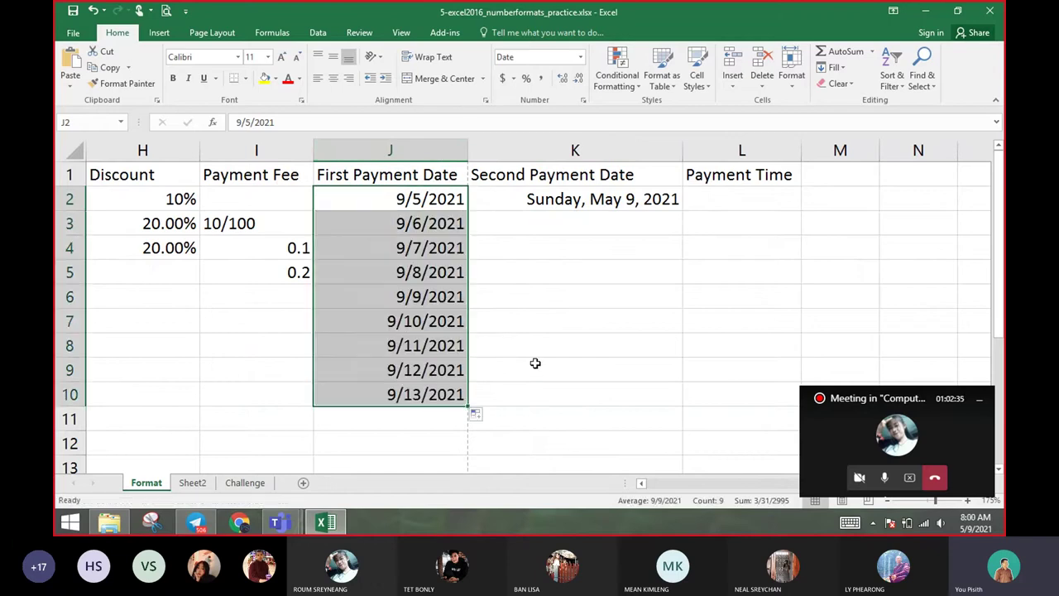
Fill K2:K10 with daily dates from May 9 to May 17, 2021, then select column J.
{"action": "left_click", "coordinate": [627, 205]}
{"action": "left_click_drag", "start_coordinate": [681, 211], "coordinate": [669, 398]}
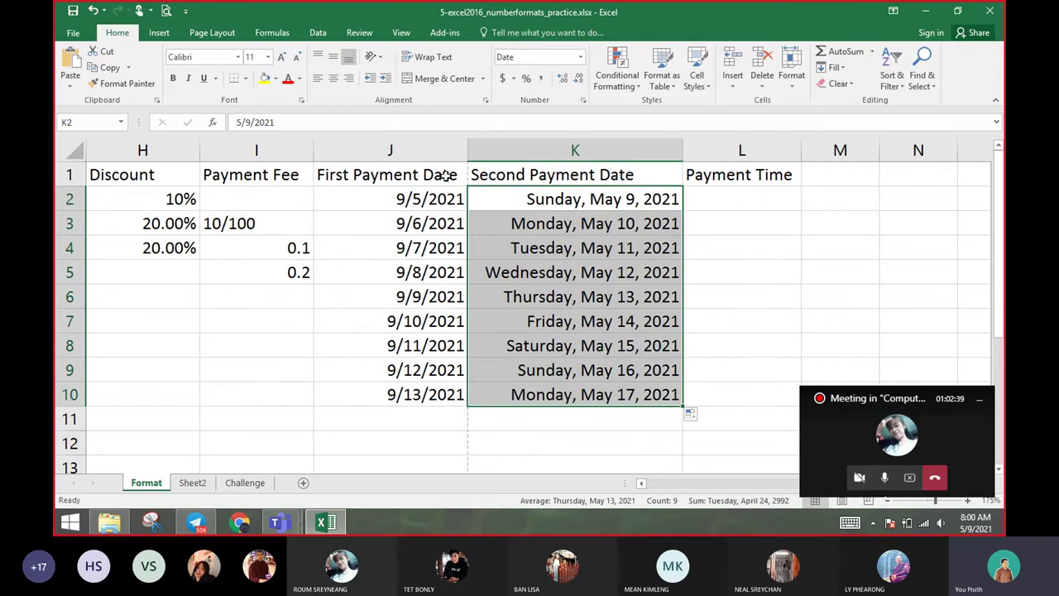
{"action": "left_click", "coordinate": [390, 150]}
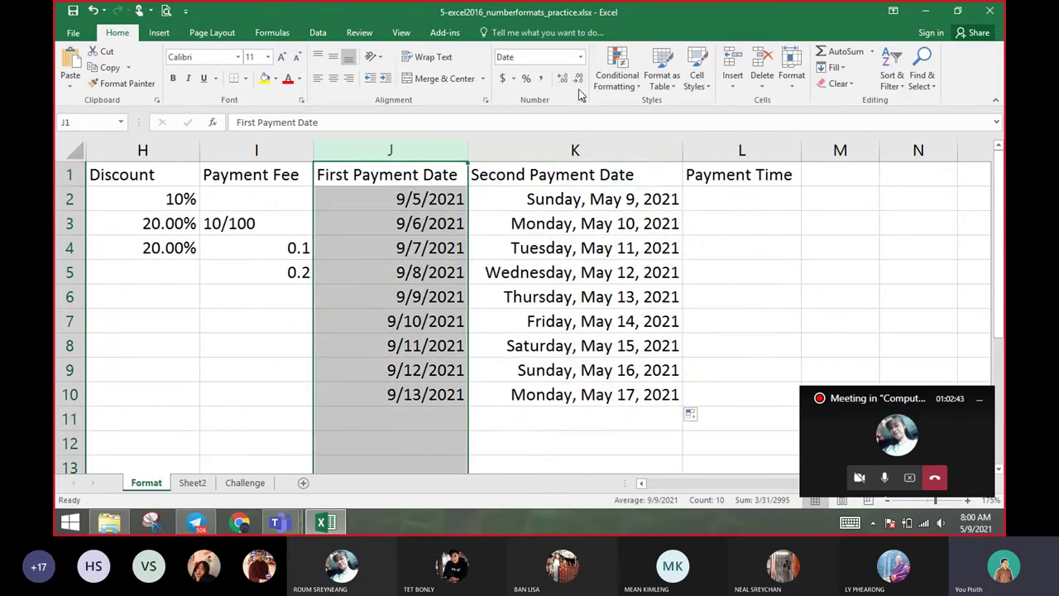
Open Format Cells for column J and preview the long weekday and 03/14/12 date styles.
{"action": "left_click", "coordinate": [581, 58]}
{"action": "left_click", "coordinate": [581, 58]}
{"action": "left_click", "coordinate": [583, 100]}
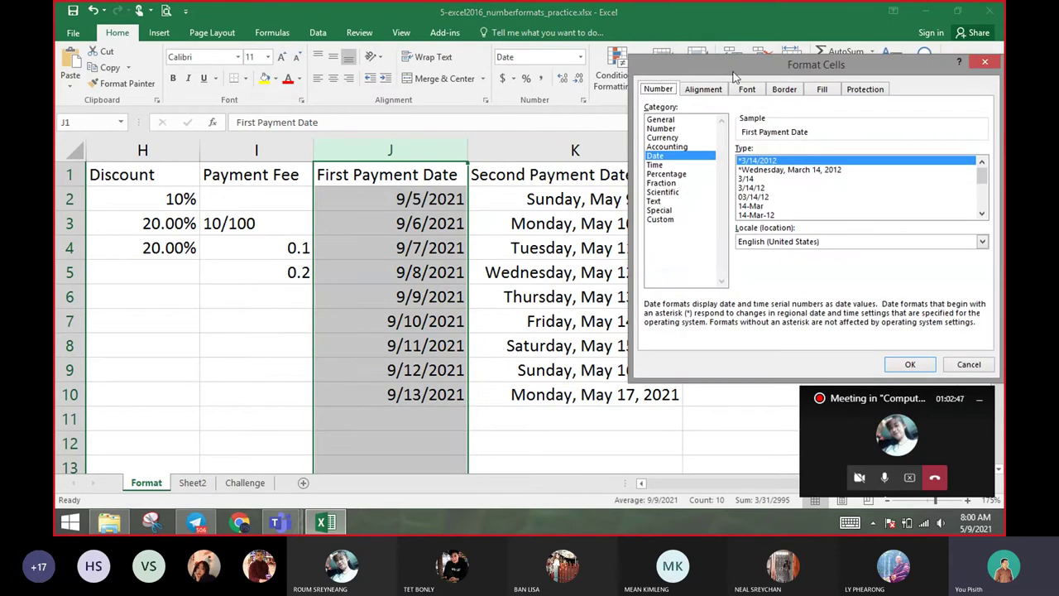
{"action": "left_click_drag", "start_coordinate": [735, 76], "coordinate": [612, 83]}
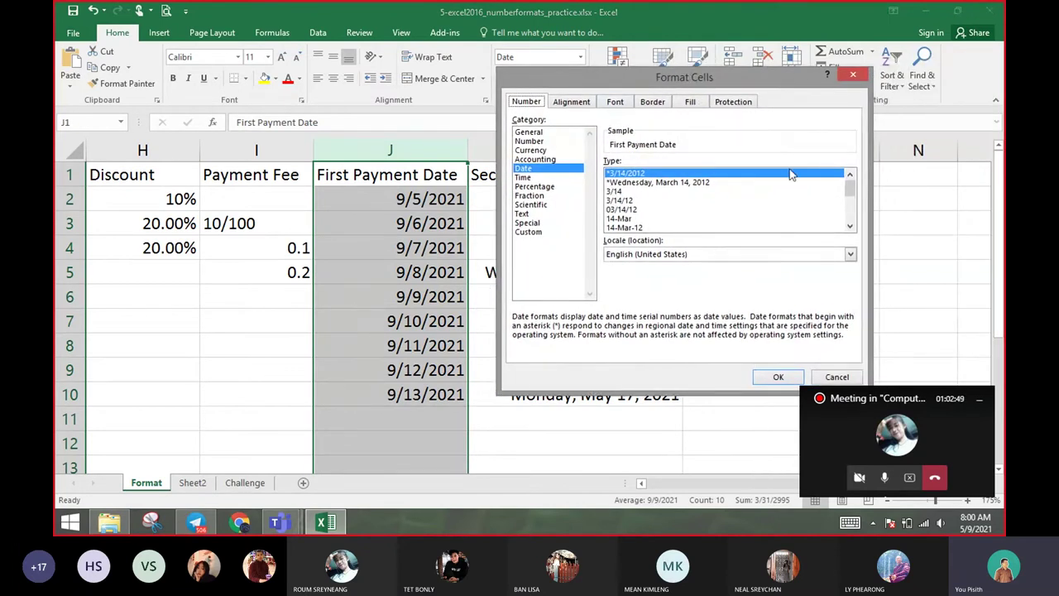
{"action": "mouse_move", "coordinate": [850, 190]}
{"action": "left_mouse_down"}
{"action": "mouse_move", "coordinate": [838, 201]}
{"action": "mouse_move", "coordinate": [838, 188]}
{"action": "left_mouse_up"}
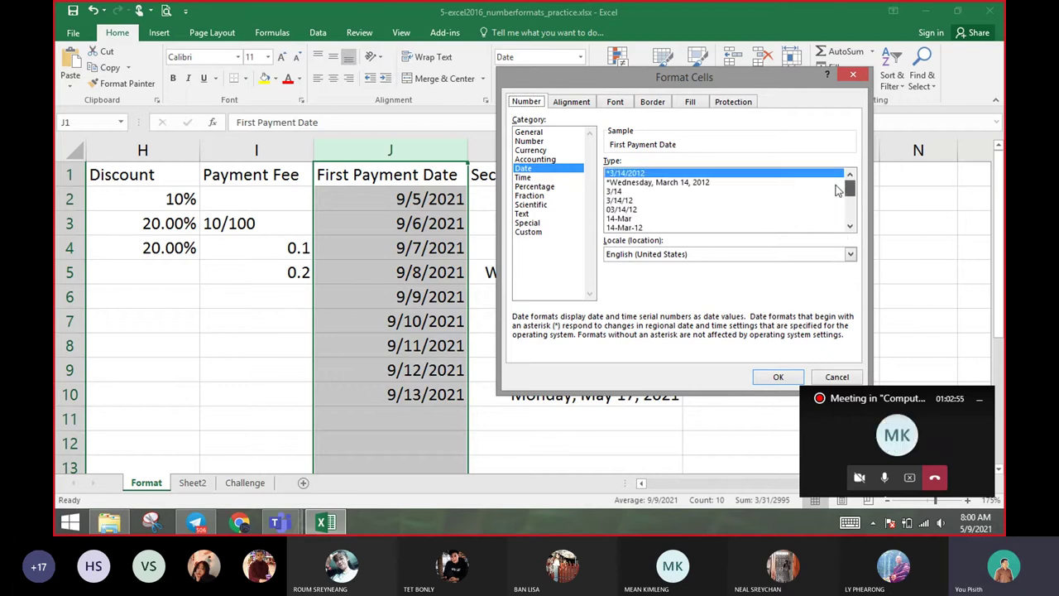
{"action": "left_click", "coordinate": [677, 183]}
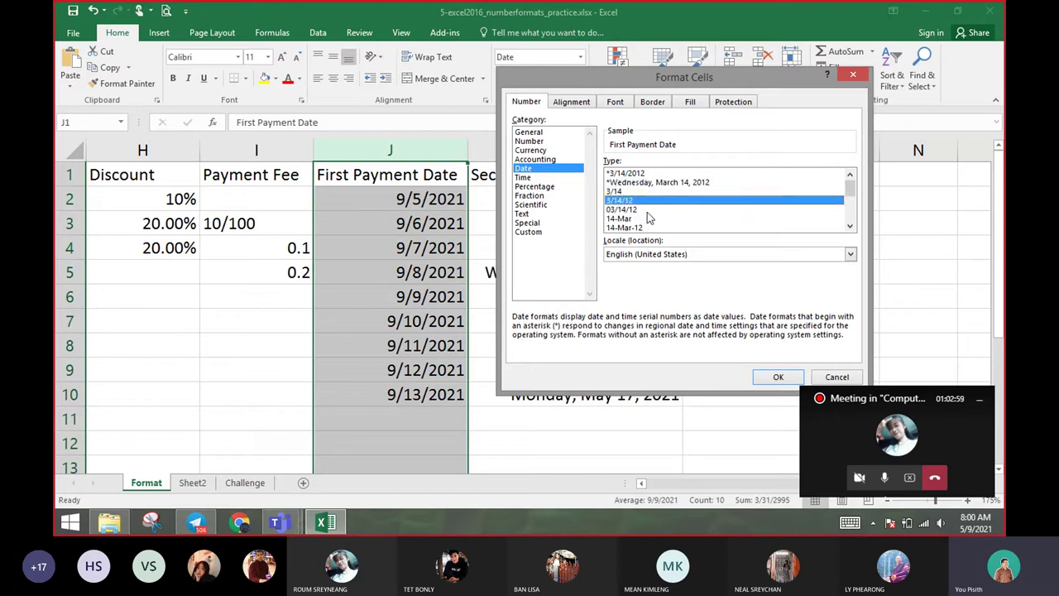
{"action": "left_click", "coordinate": [653, 209]}
Apply the 14-Mar-2012 date style to column J and bring up the Teams meeting window.
{"action": "scroll", "coordinate": [667, 221], "scroll_direction": "down", "scroll_amount": 1}
{"action": "scroll", "coordinate": [666, 221], "scroll_direction": "down", "scroll_amount": 1}
{"action": "scroll", "coordinate": [658, 222], "scroll_direction": "down", "scroll_amount": 1}
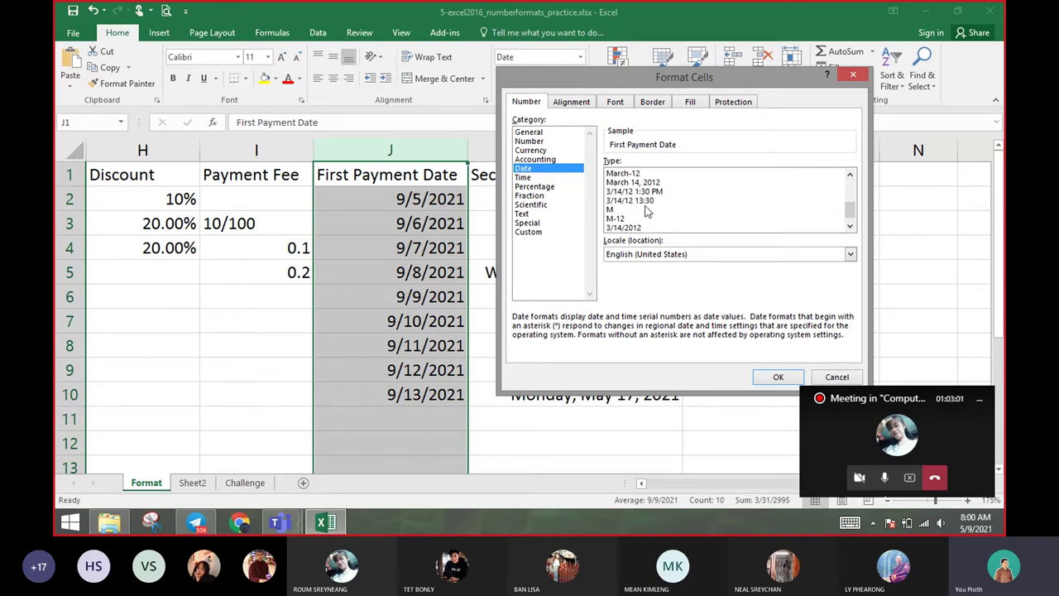
{"action": "scroll", "coordinate": [651, 228], "scroll_direction": "down", "scroll_amount": 1}
{"action": "left_click", "coordinate": [649, 229]}
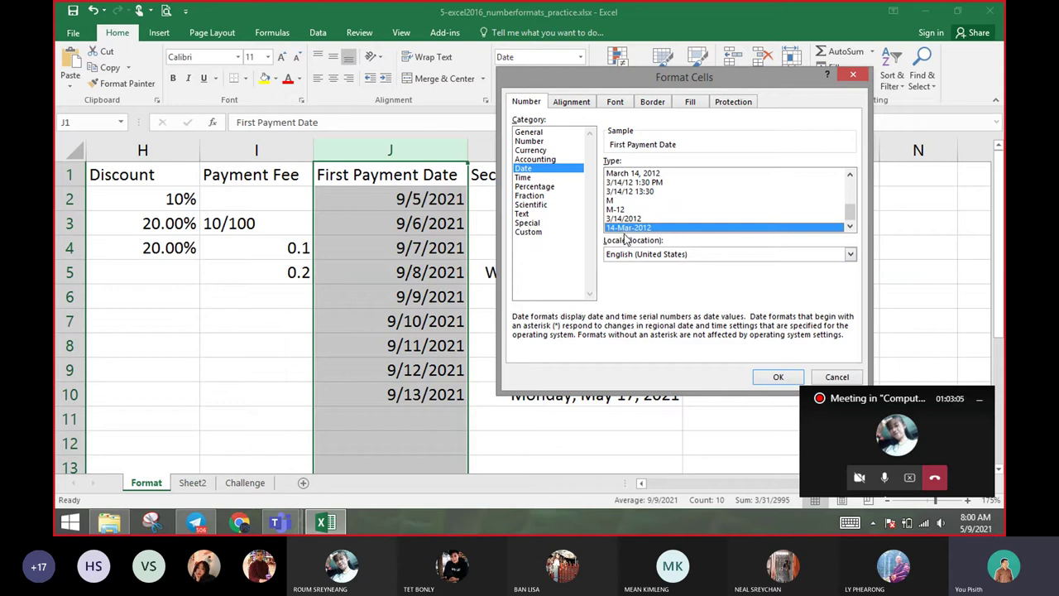
{"action": "left_click", "coordinate": [769, 378]}
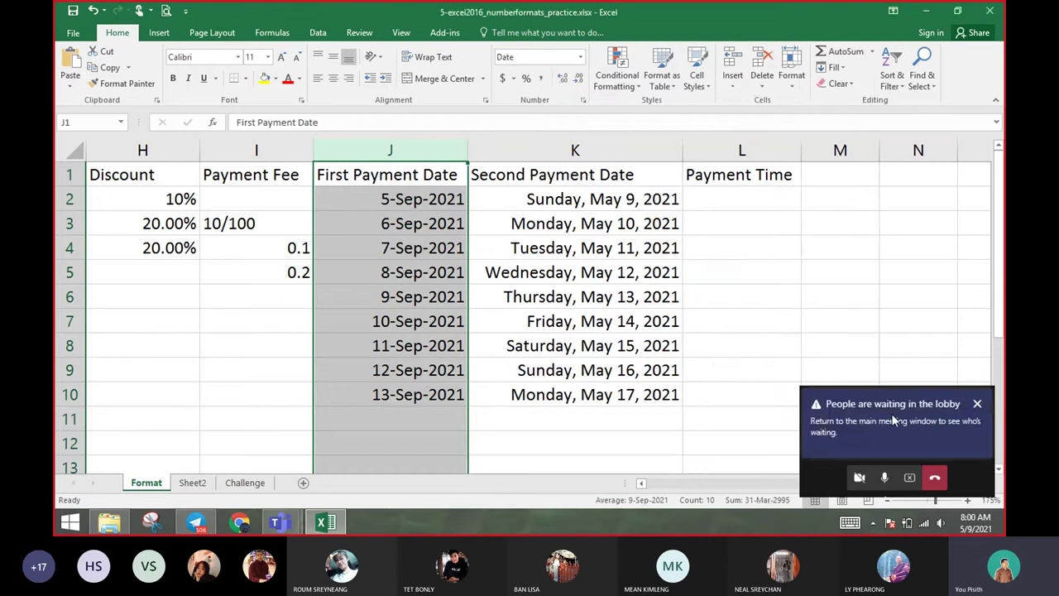
{"action": "left_click", "coordinate": [835, 445]}
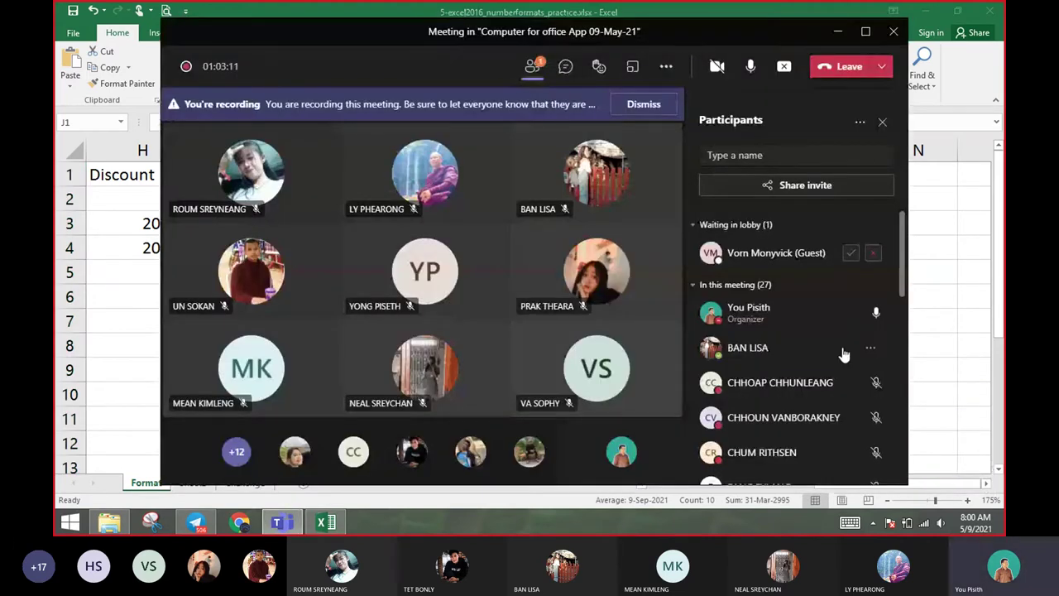
Admit the lobby guest in Teams and minimize the meeting back to Excel.
{"action": "left_click", "coordinate": [851, 253]}
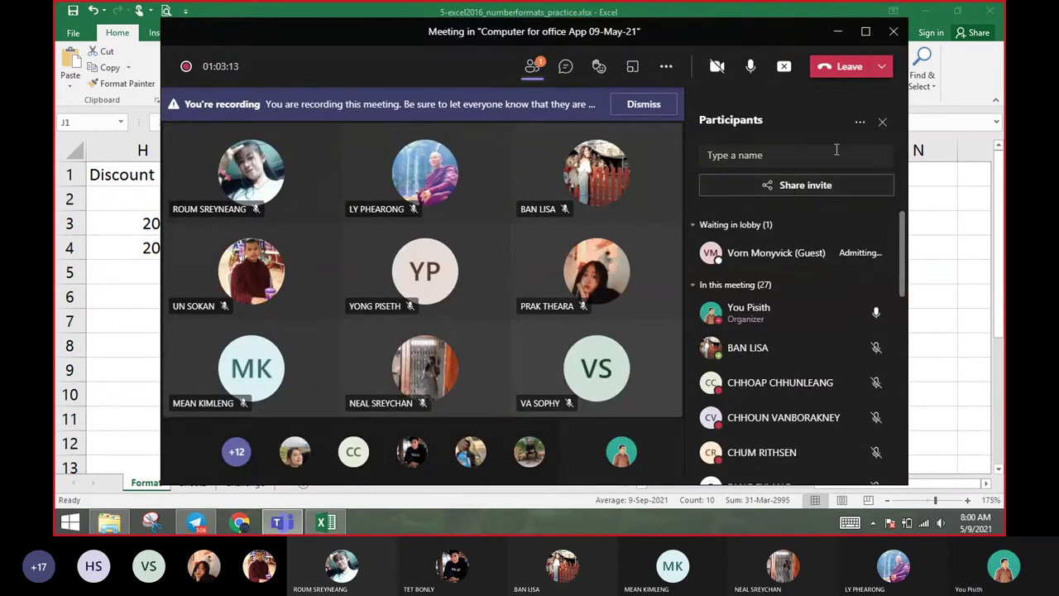
{"action": "left_click", "coordinate": [836, 33]}
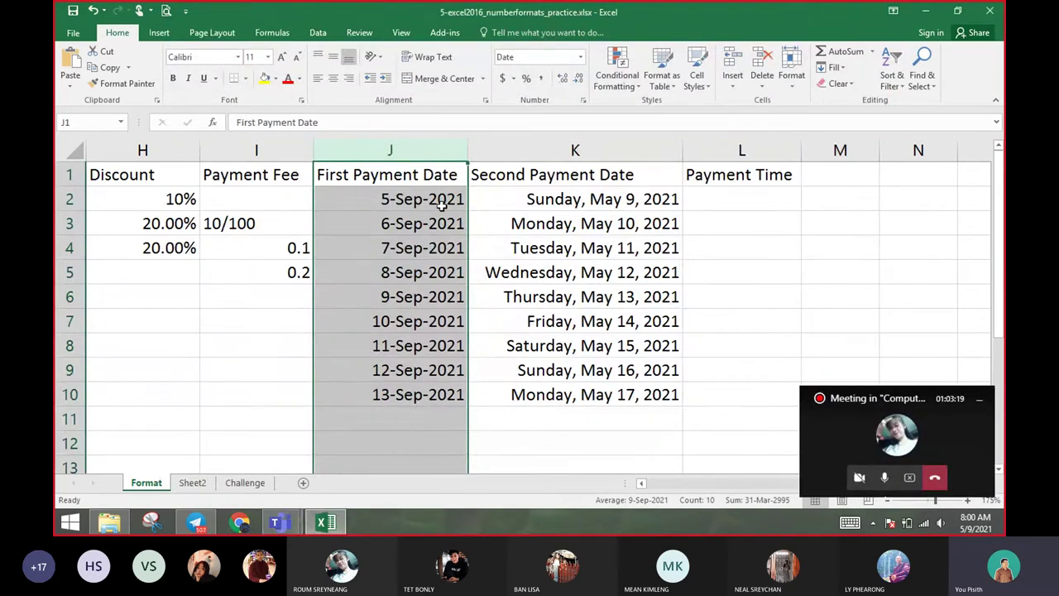
{"action": "left_click", "coordinate": [583, 100]}
{"action": "left_click_drag", "start_coordinate": [850, 223], "coordinate": [861, 225]}
{"action": "left_click", "coordinate": [837, 377]}
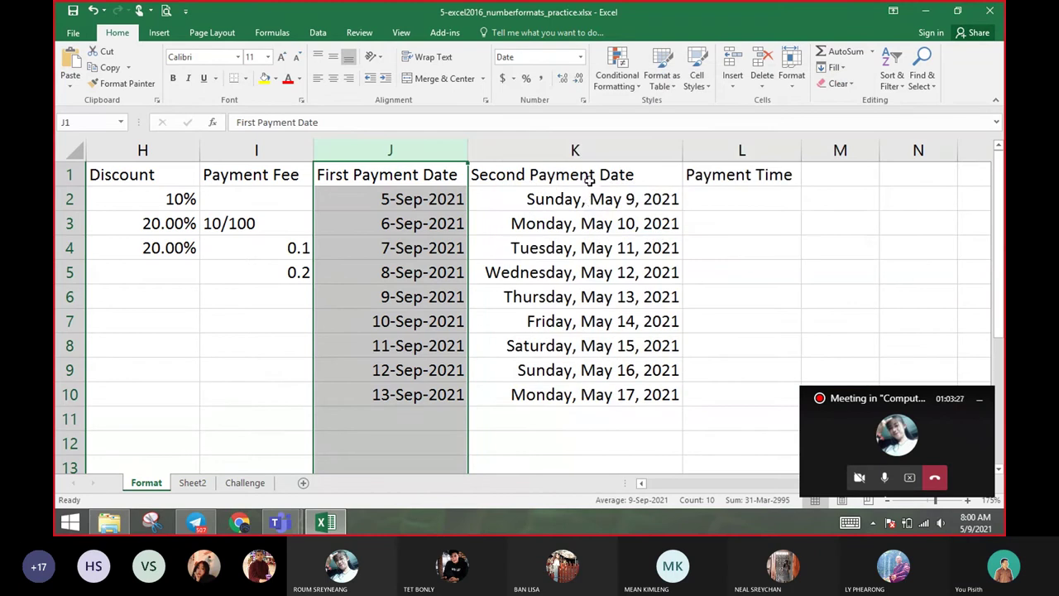
{"action": "left_click", "coordinate": [591, 192]}
{"action": "left_click", "coordinate": [596, 156]}
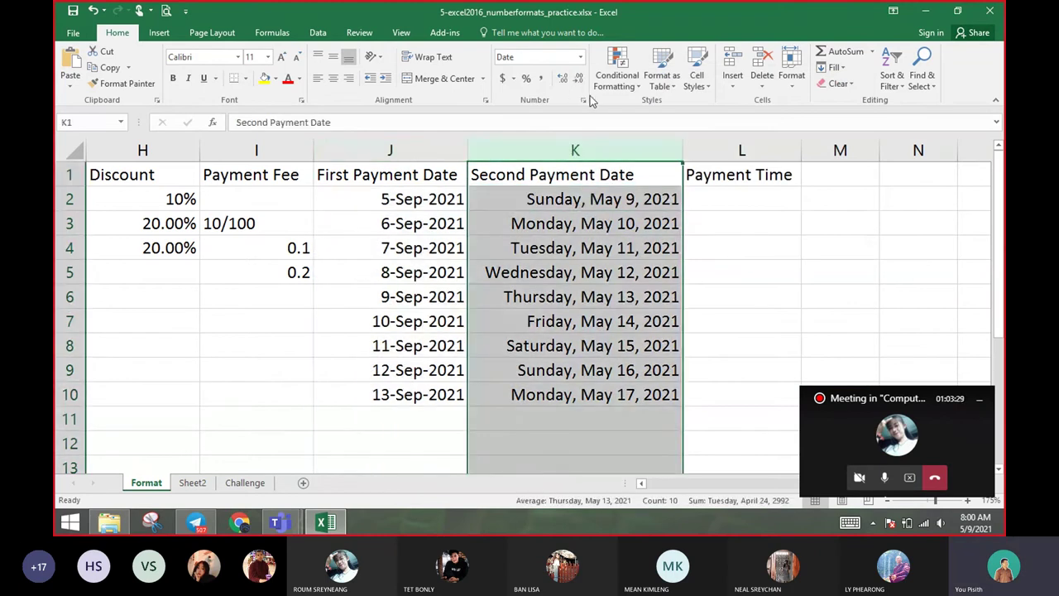
{"action": "left_click", "coordinate": [583, 100]}
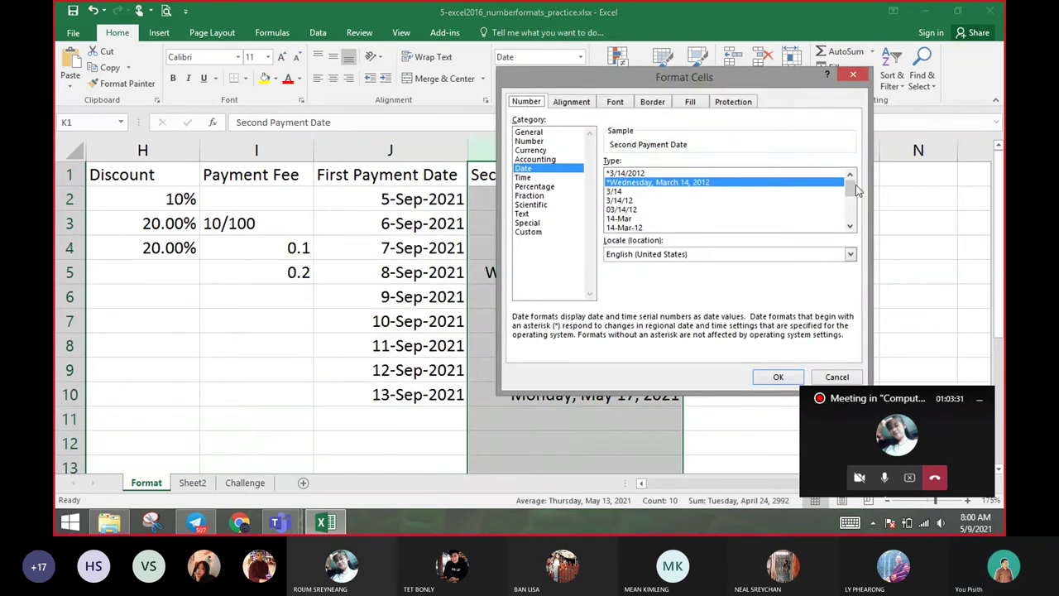
{"action": "scroll", "coordinate": [856, 191], "scroll_direction": "down", "scroll_amount": 2}
{"action": "scroll", "coordinate": [856, 190], "scroll_direction": "up", "scroll_amount": 2}
{"action": "double_click", "coordinate": [780, 182]}
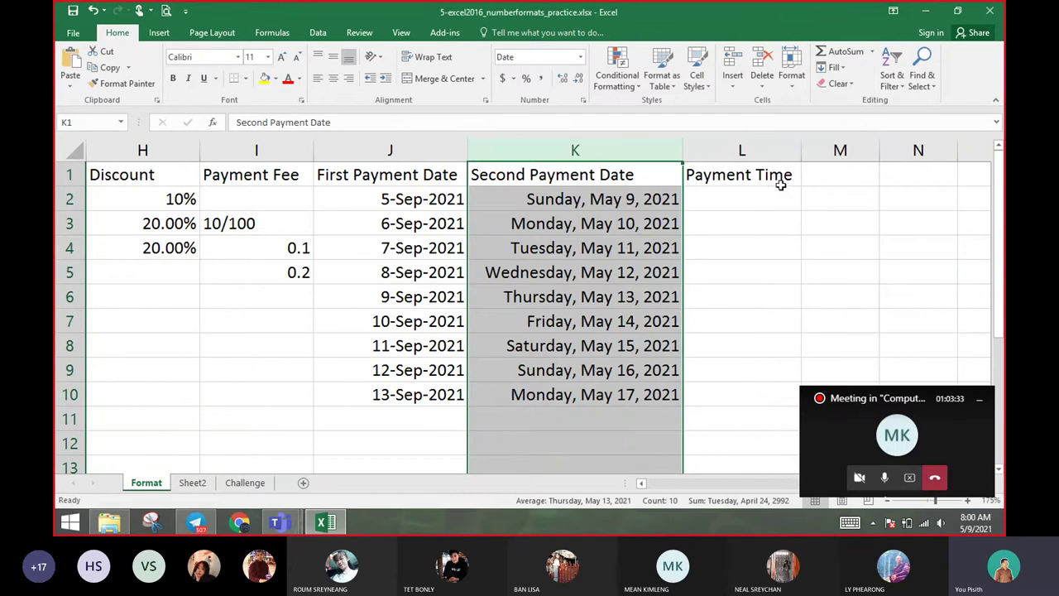
{"action": "left_click", "coordinate": [759, 220]}
Widen column L so the Payment Time heading fits.
{"action": "left_click", "coordinate": [764, 198]}
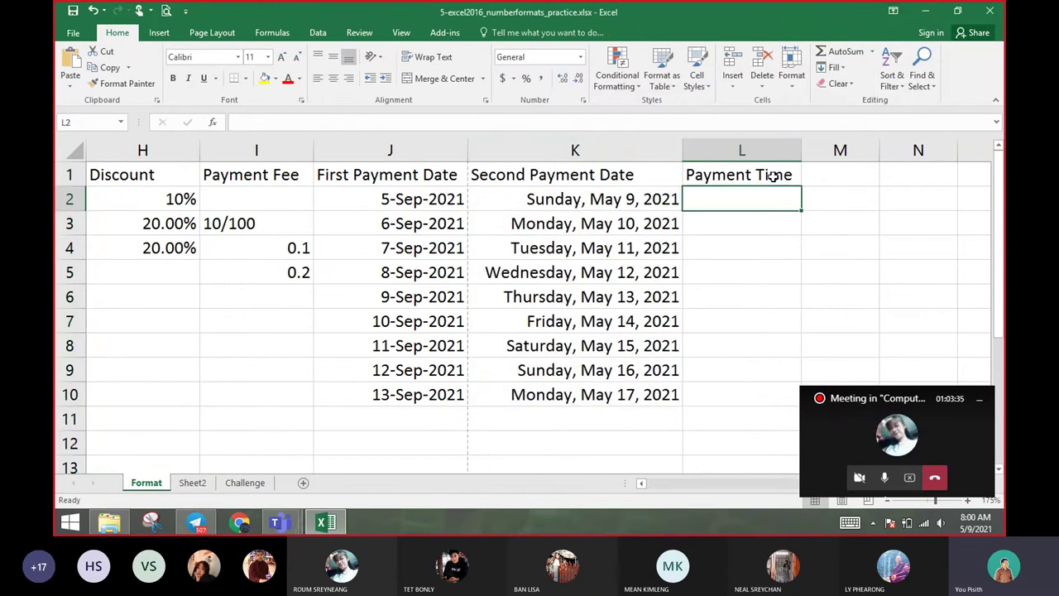
{"action": "left_click", "coordinate": [782, 150]}
{"action": "left_click", "coordinate": [828, 199]}
{"action": "left_click", "coordinate": [761, 201]}
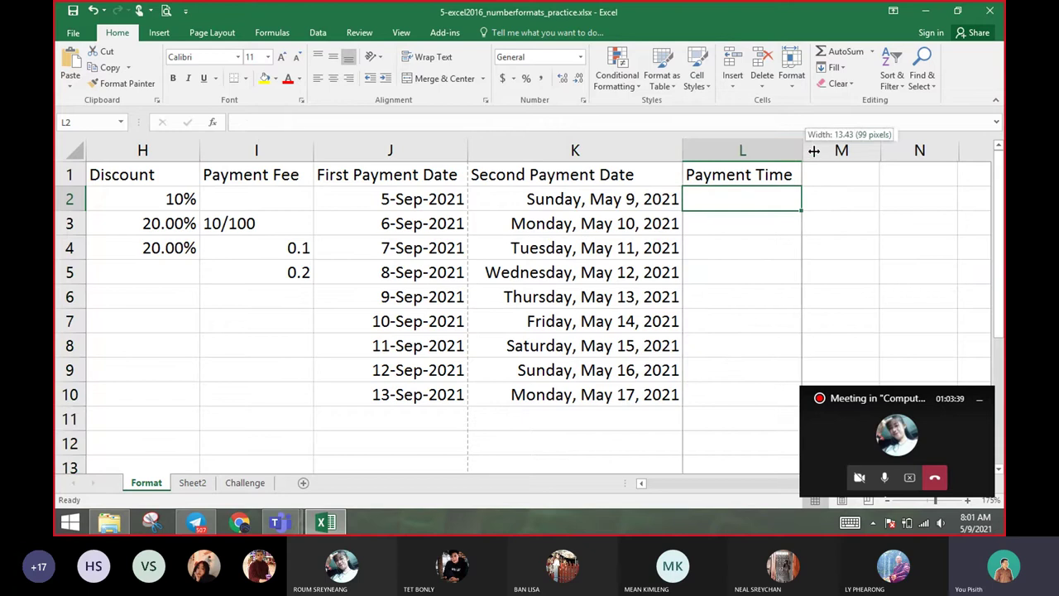
{"action": "left_click_drag", "start_coordinate": [801, 151], "coordinate": [828, 151]}
{"action": "key", "text": "Return"}
{"action": "left_click", "coordinate": [767, 205]}
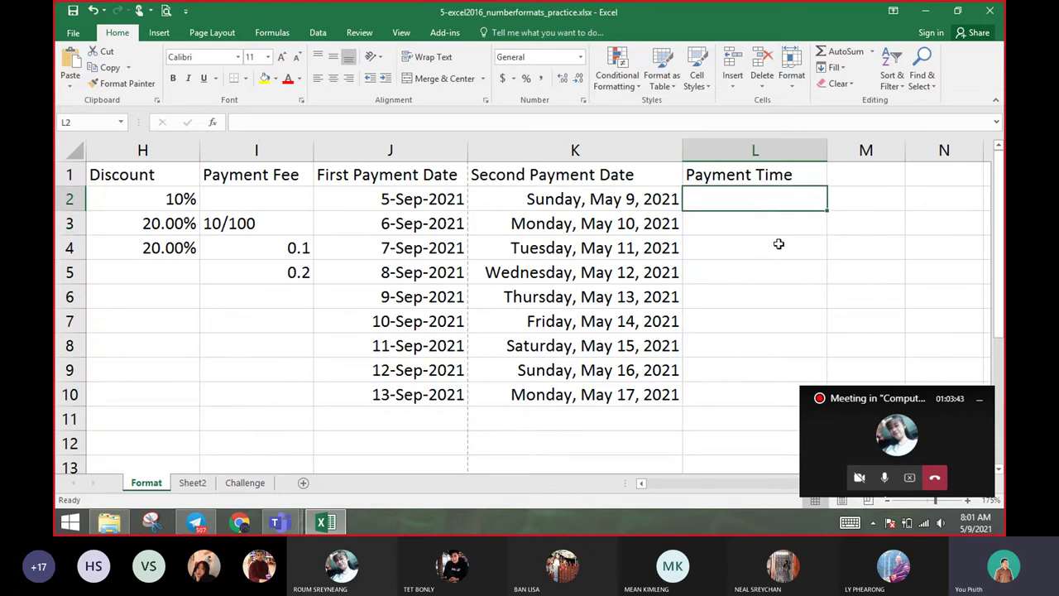
{"action": "key", "text": "Return"}
{"action": "left_click", "coordinate": [781, 199]}
{"action": "key", "text": "Return"}
{"action": "left_click", "coordinate": [773, 202]}
{"action": "left_click", "coordinate": [782, 232]}
{"action": "left_click", "coordinate": [783, 205]}
Apply the Time number format to column L.
{"action": "left_click", "coordinate": [734, 149]}
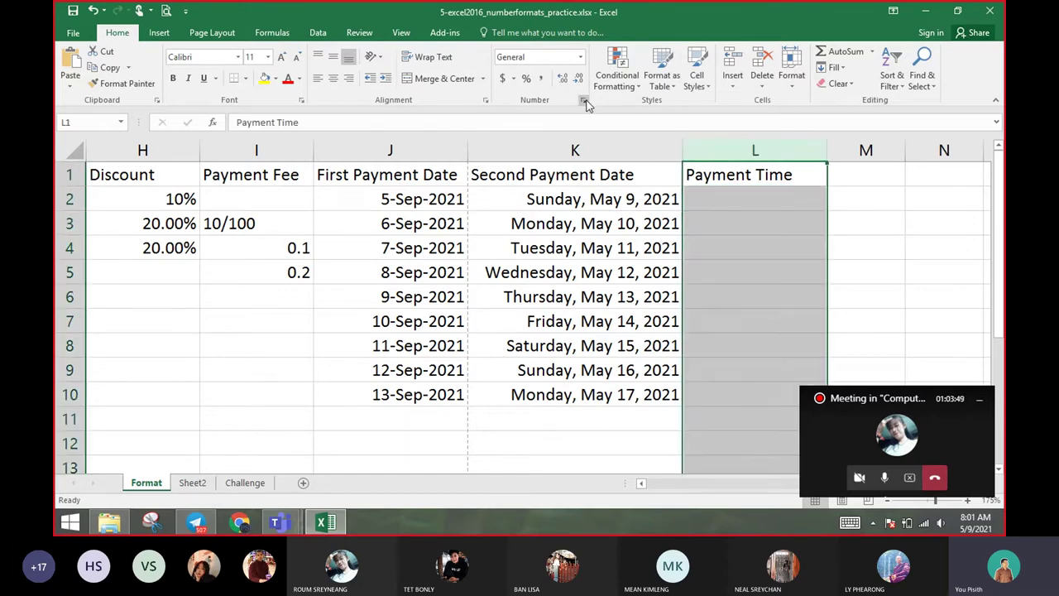
{"action": "left_click", "coordinate": [582, 61]}
{"action": "scroll", "coordinate": [588, 357], "scroll_direction": "down", "scroll_amount": 1}
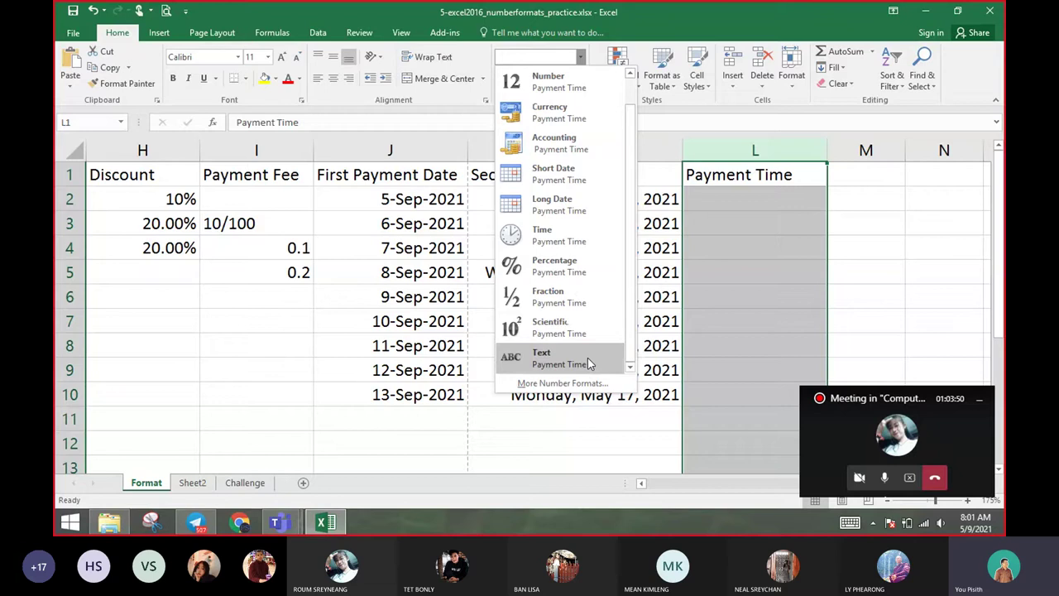
{"action": "left_click", "coordinate": [595, 239]}
Enter 12:00 in L2 and edit it to 12:00:00 AM.
{"action": "left_click", "coordinate": [721, 198]}
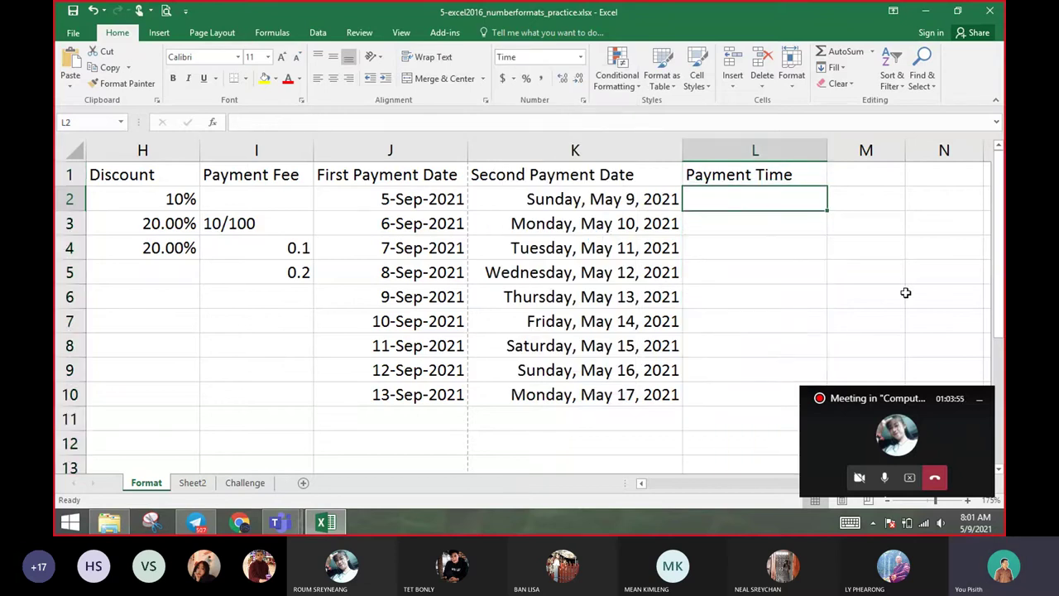
{"action": "type", "text": "12:00"}
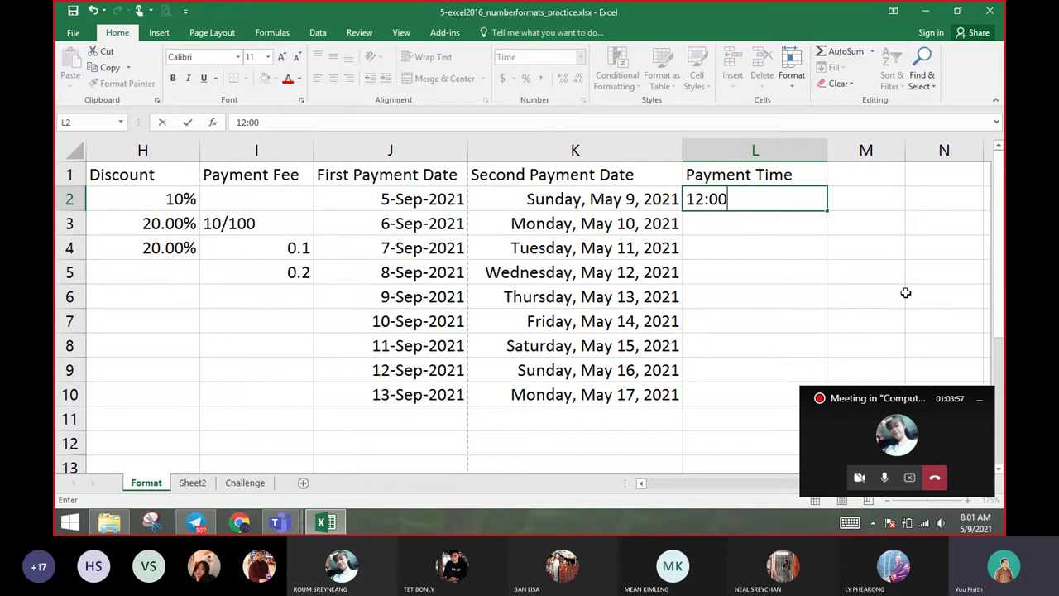
{"action": "key", "text": "Return"}
{"action": "key", "text": "Up"}
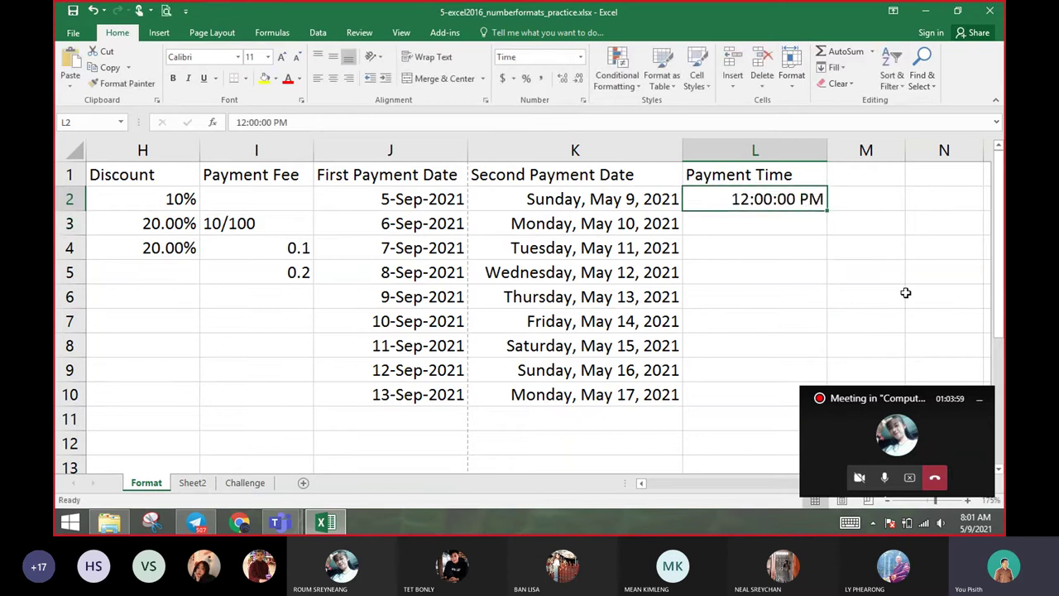
{"action": "key", "text": "F2"}
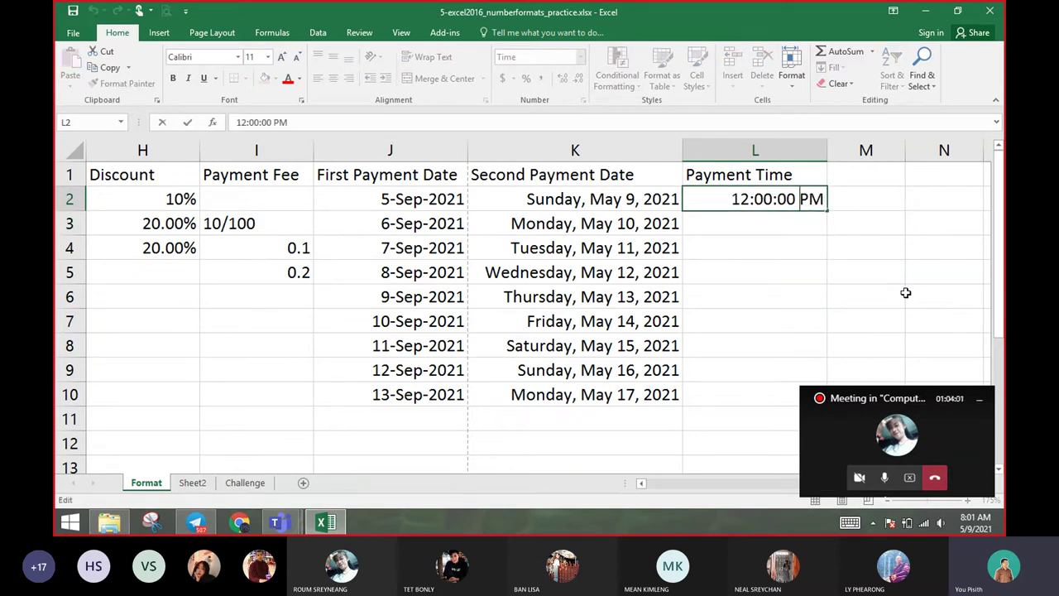
{"action": "key", "text": "shift+End"}
{"action": "type", "text": "AM"}
{"action": "key", "text": "Return"}
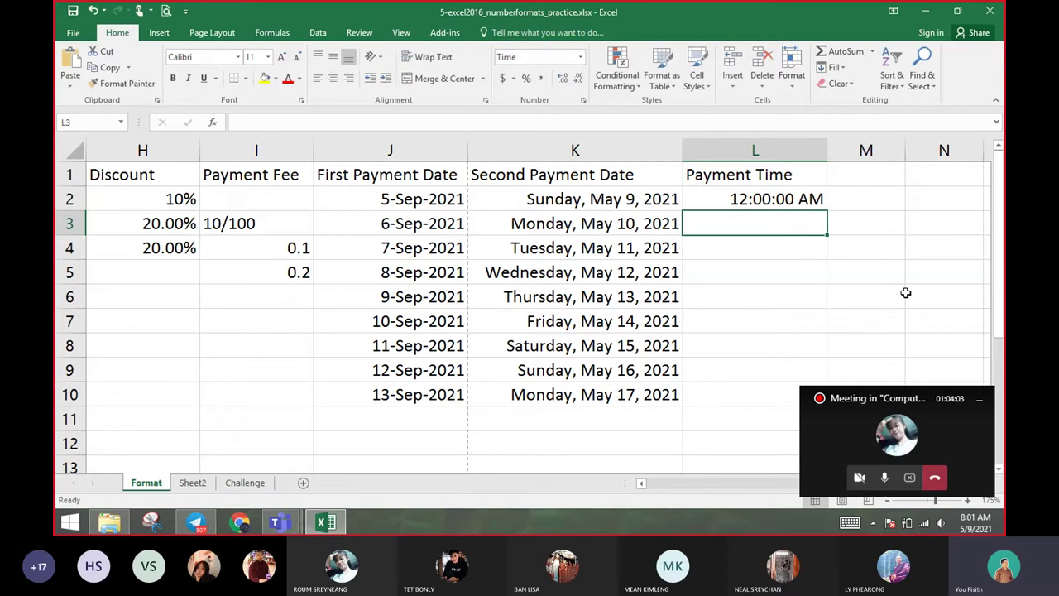
Replace the L2 entry with 7:00:00 PM.
{"action": "key", "text": "Up"}
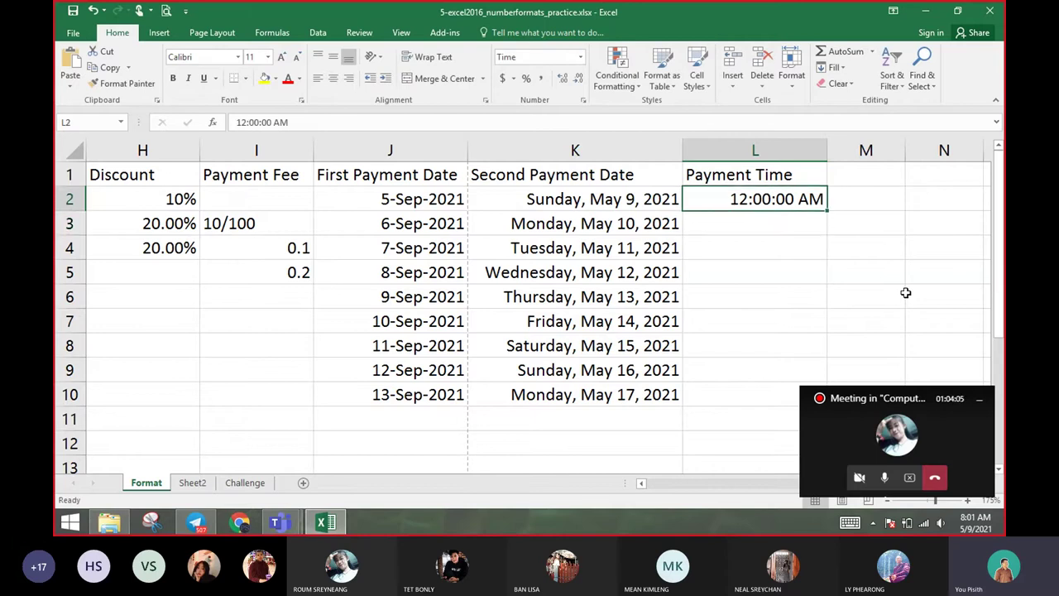
{"action": "type", "text": "7:0"}
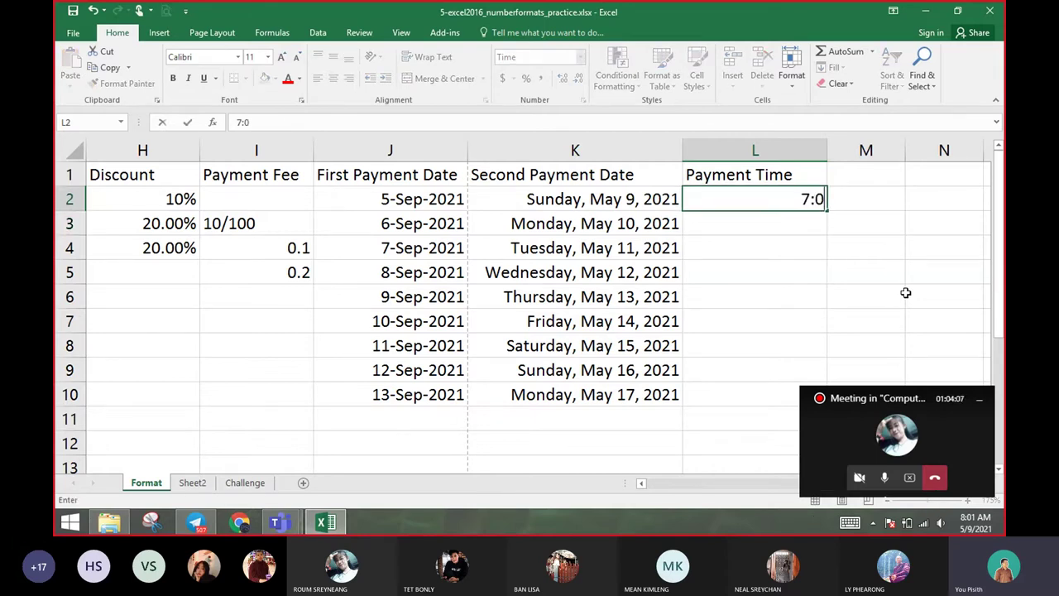
{"action": "type", "text": "0:00"}
{"action": "type", "text": " PM"}
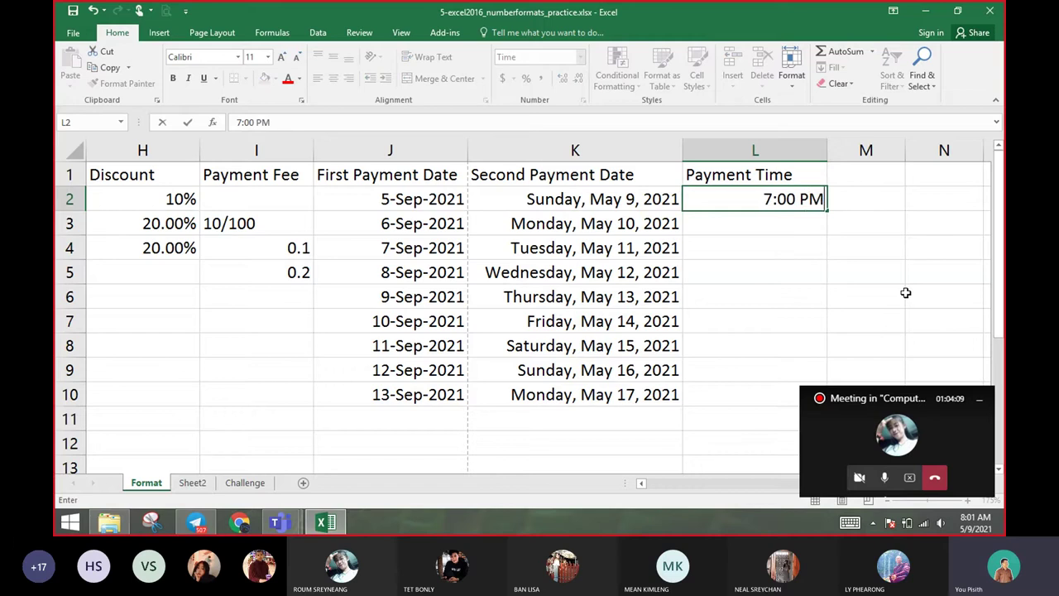
{"action": "key", "text": "Return"}
{"action": "key", "text": "Up"}
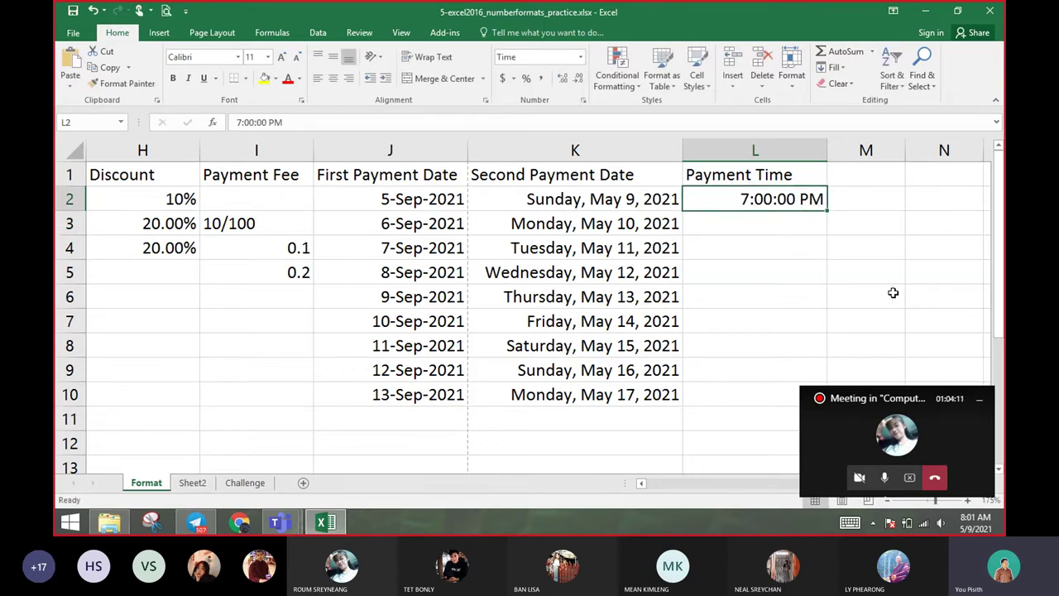
Format column L with the 24-hour 13:30 time style.
{"action": "left_click", "coordinate": [793, 157]}
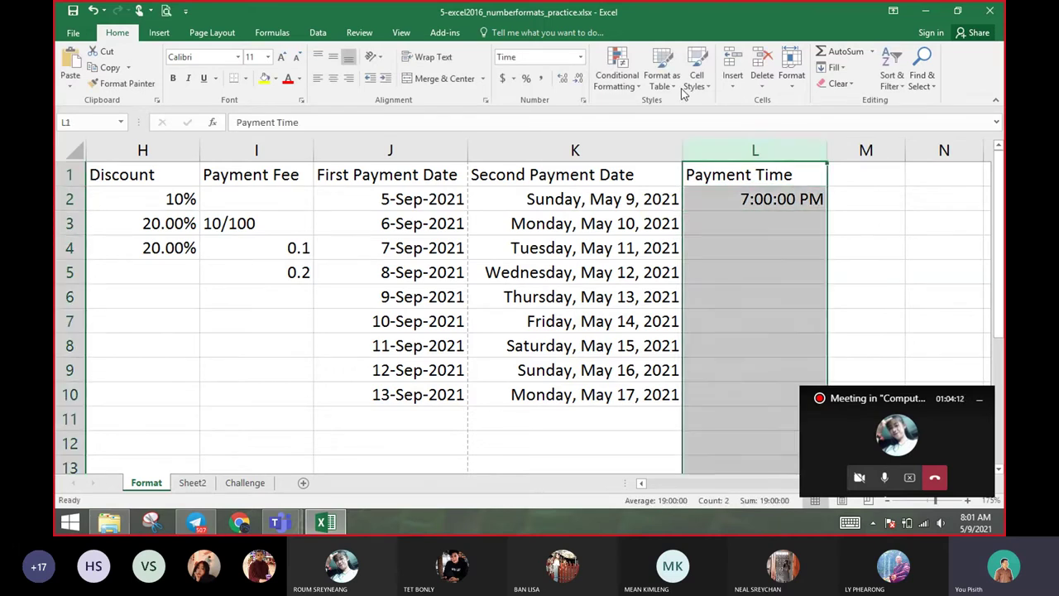
{"action": "left_click", "coordinate": [583, 99]}
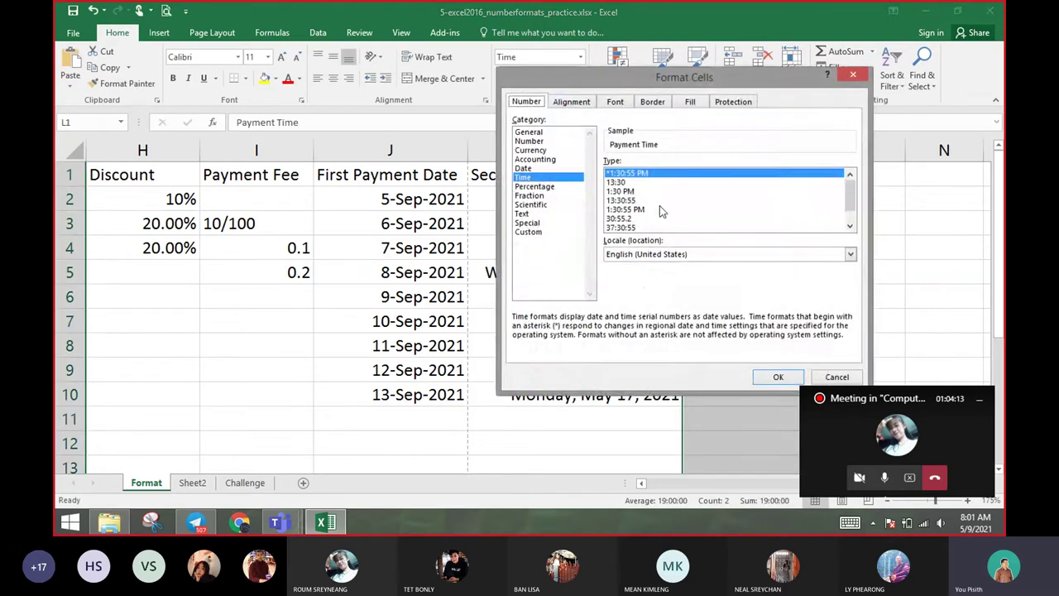
{"action": "left_click", "coordinate": [849, 227]}
{"action": "left_click", "coordinate": [850, 227]}
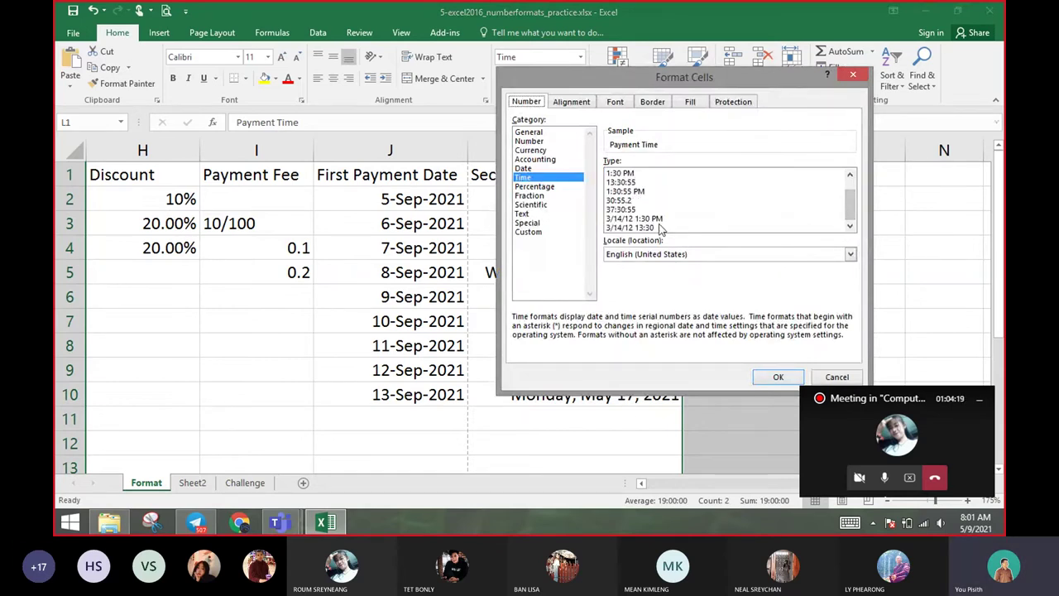
{"action": "scroll", "coordinate": [656, 224], "scroll_direction": "up", "scroll_amount": 1}
{"action": "left_click", "coordinate": [621, 182]}
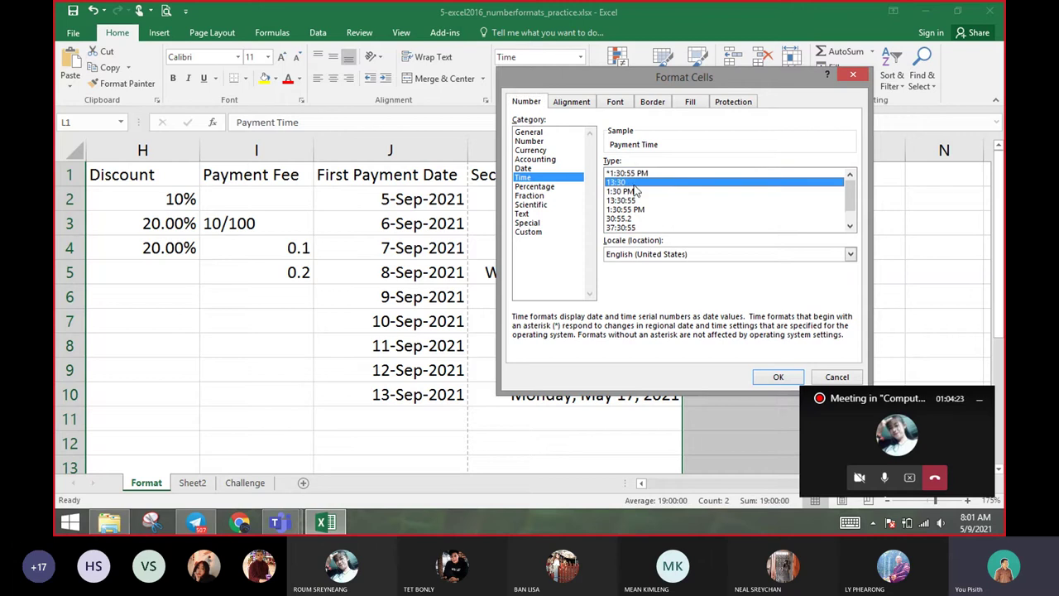
{"action": "left_click", "coordinate": [778, 377]}
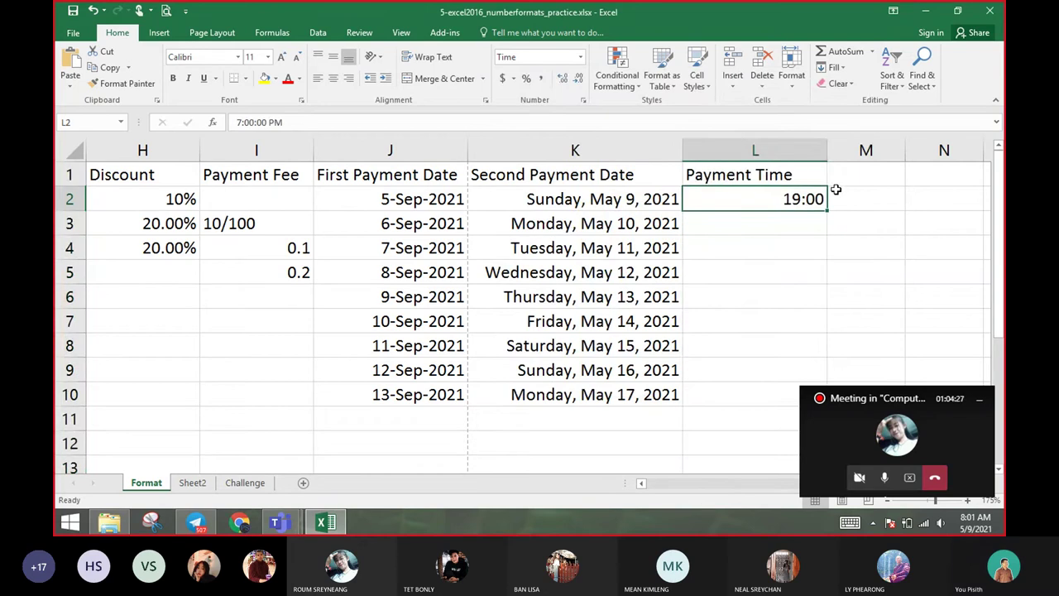
Inspect the stored time value of cell L2 in the formula bar.
{"action": "left_click", "coordinate": [816, 149]}
{"action": "left_click", "coordinate": [770, 204]}
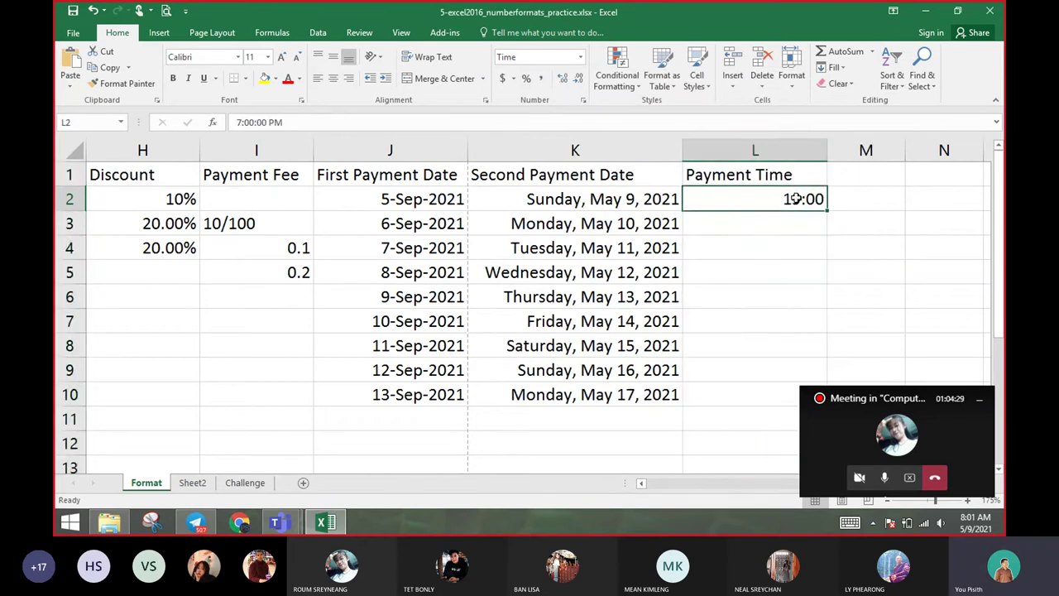
{"action": "left_click", "coordinate": [292, 123]}
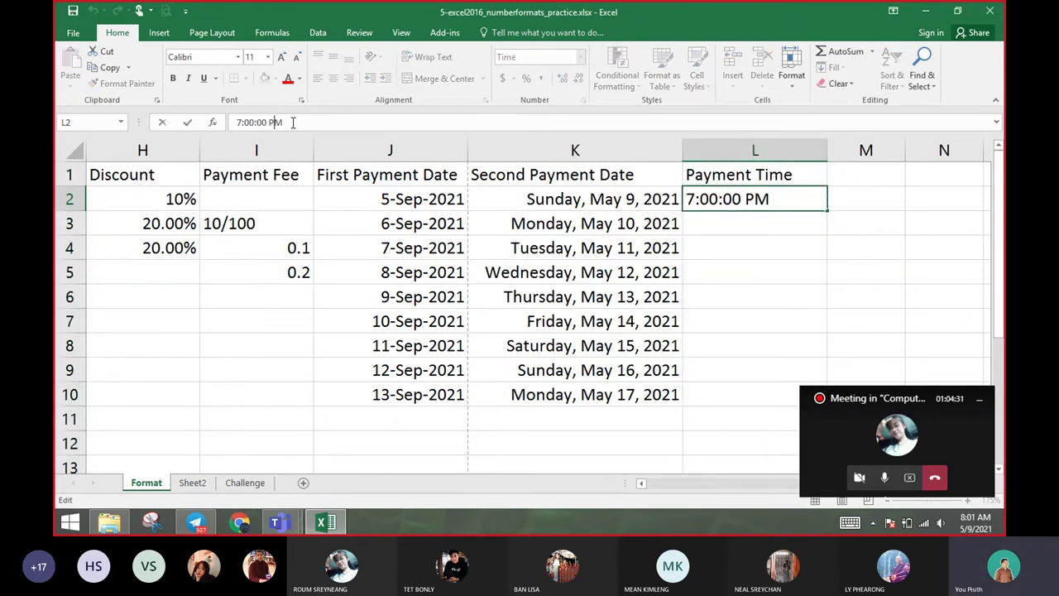
{"action": "left_click", "coordinate": [662, 252]}
{"action": "left_click", "coordinate": [795, 205]}
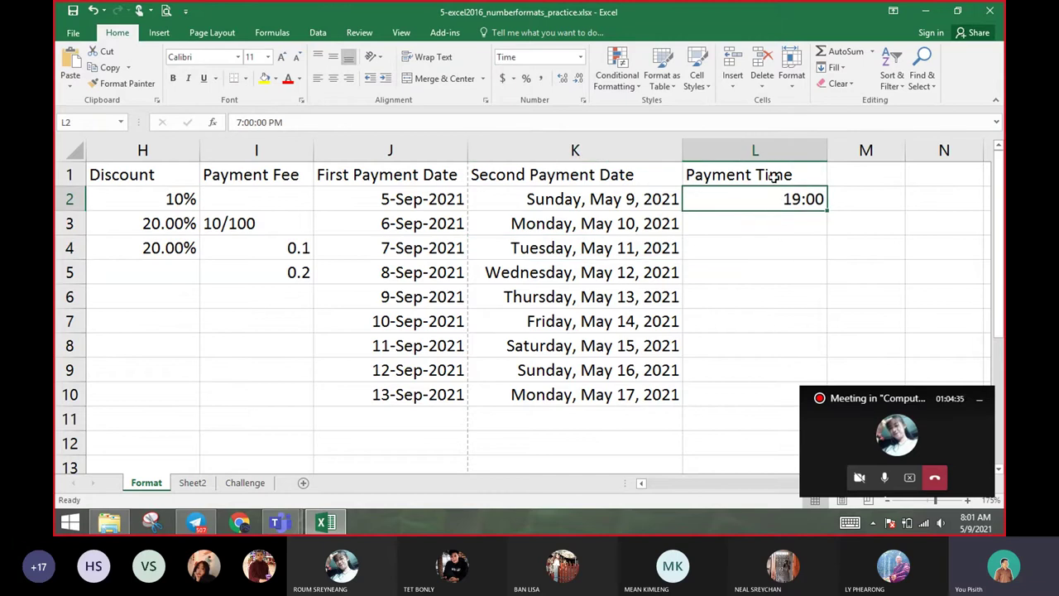
{"action": "left_click", "coordinate": [769, 150]}
{"action": "left_click", "coordinate": [761, 247]}
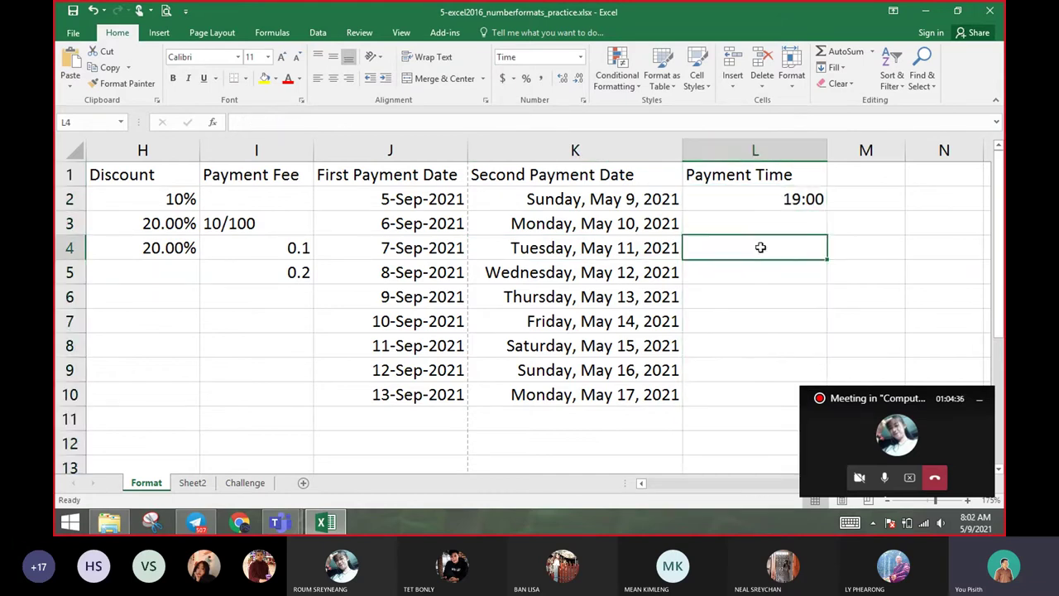
Switch column L back to the 12-hour 1:30:55 PM time style.
{"action": "left_click", "coordinate": [754, 149]}
{"action": "left_click", "coordinate": [580, 99]}
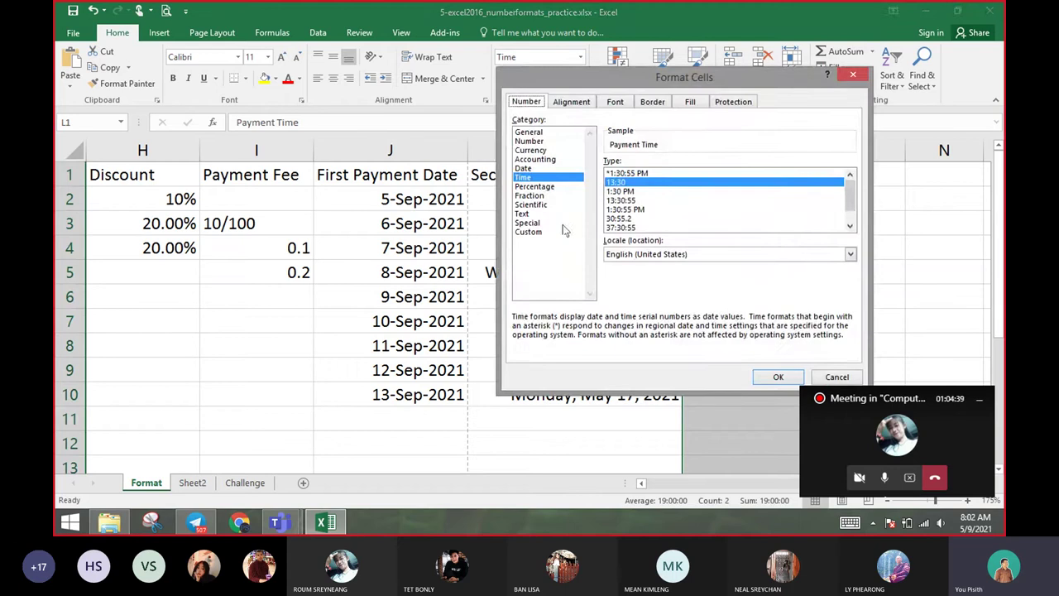
{"action": "left_click_drag", "start_coordinate": [853, 212], "coordinate": [852, 203]}
{"action": "left_click", "coordinate": [631, 210]}
{"action": "left_click", "coordinate": [776, 376]}
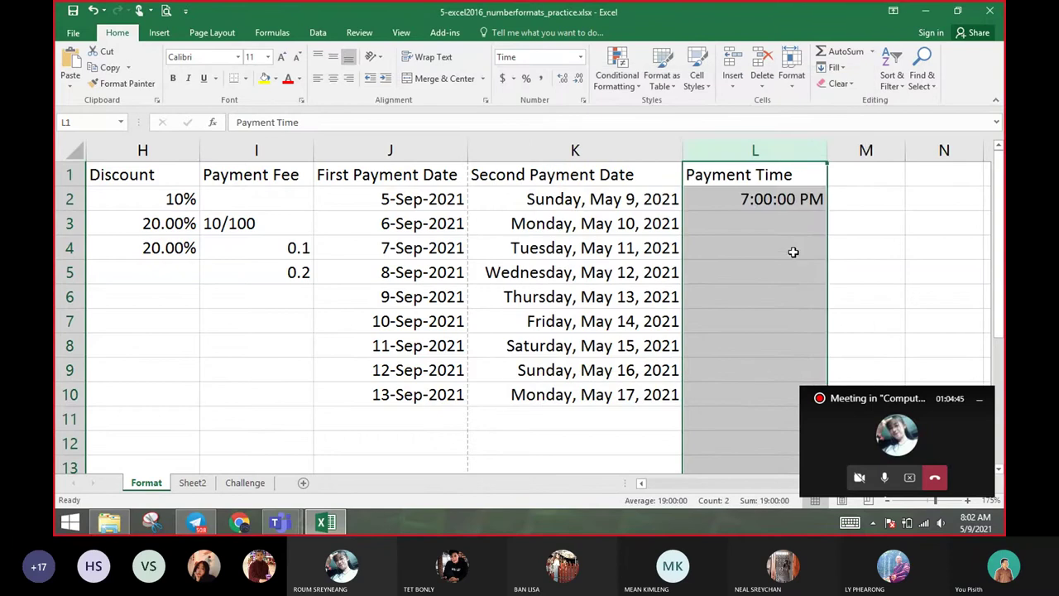
Check cells in column L, then select M1 and bring up the number format list.
{"action": "left_click", "coordinate": [790, 248]}
{"action": "left_click", "coordinate": [793, 209]}
{"action": "left_click", "coordinate": [757, 149]}
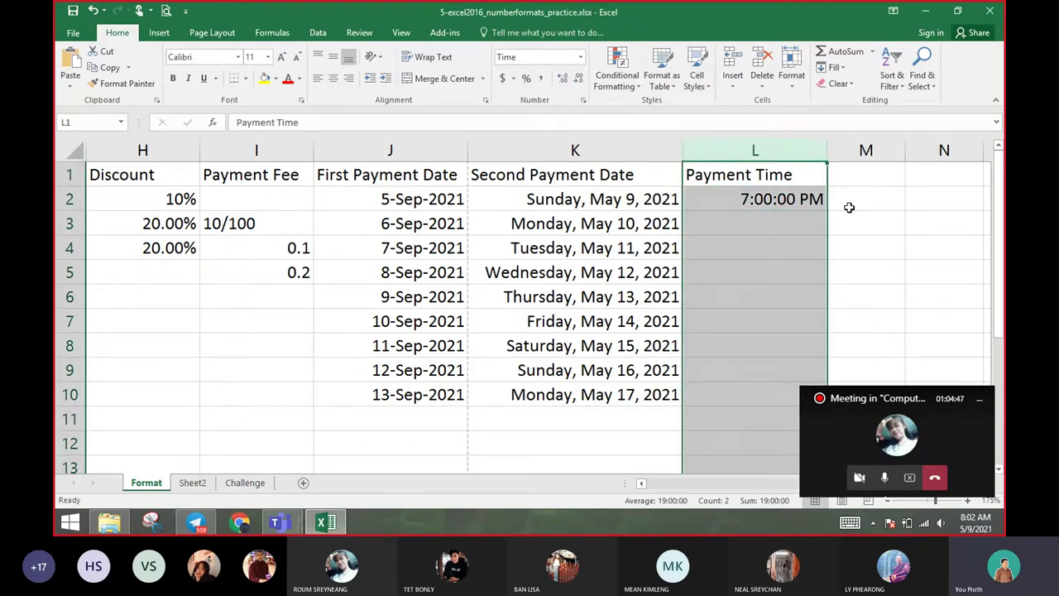
{"action": "left_click", "coordinate": [755, 245]}
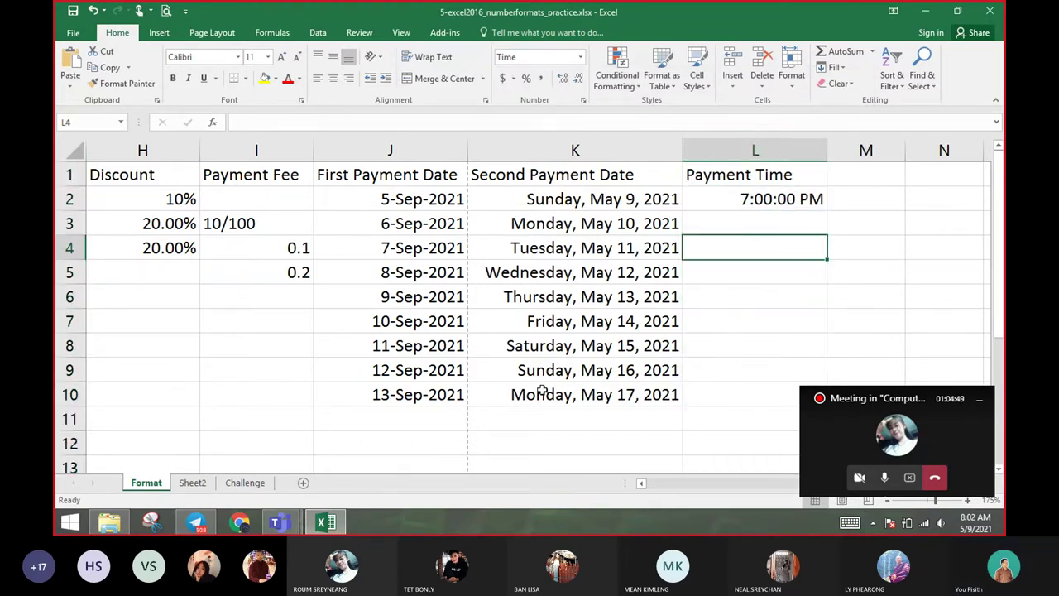
{"action": "key", "text": "Down"}
{"action": "key", "text": "Down"}
{"action": "key", "text": "Down"}
{"action": "left_click", "coordinate": [717, 486]}
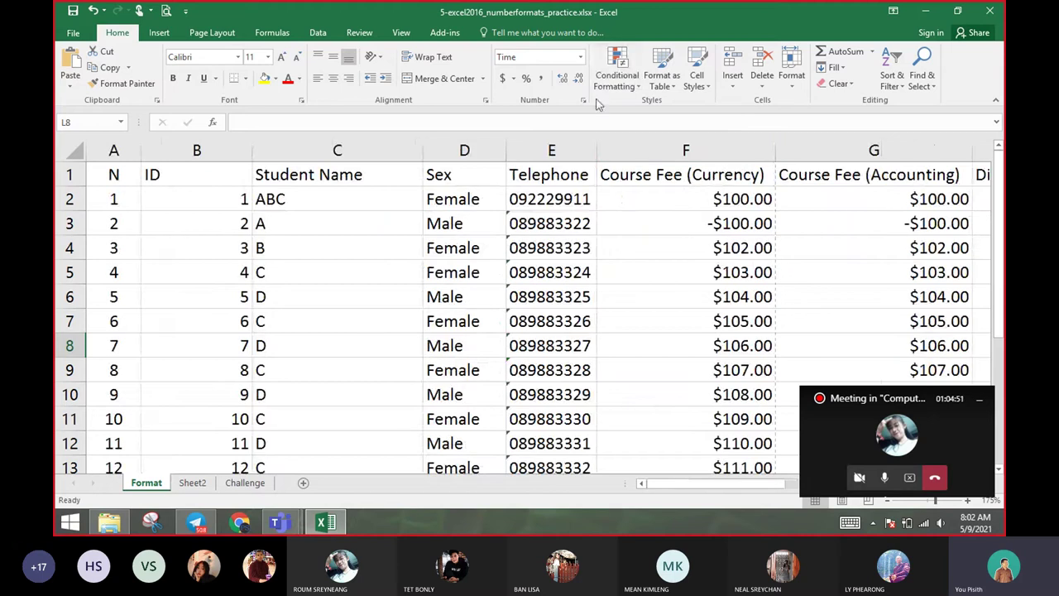
{"action": "left_click_drag", "start_coordinate": [722, 490], "coordinate": [724, 488]}
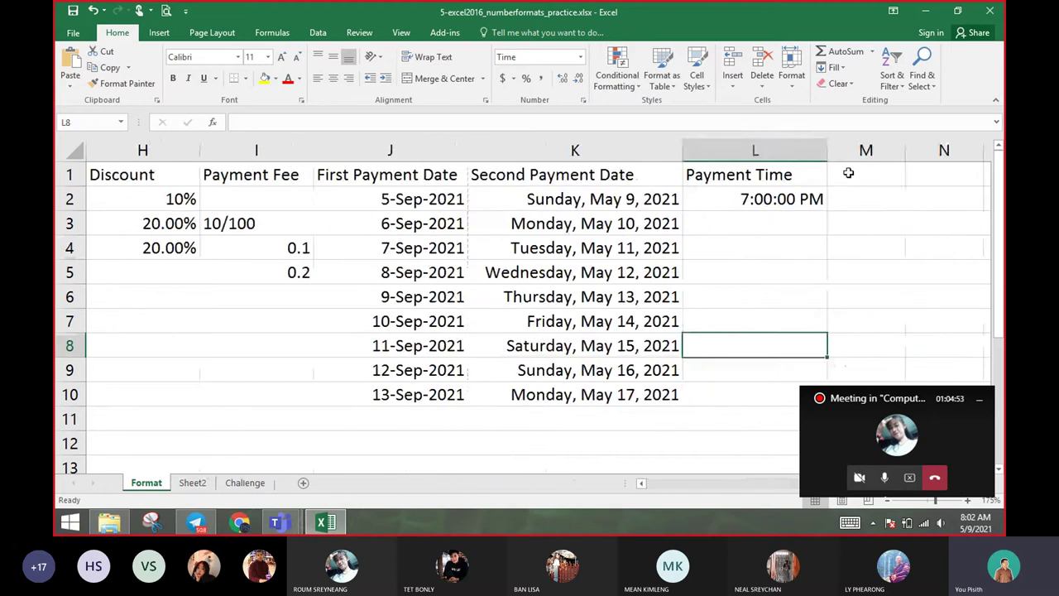
{"action": "left_click", "coordinate": [861, 174]}
{"action": "left_click", "coordinate": [581, 58]}
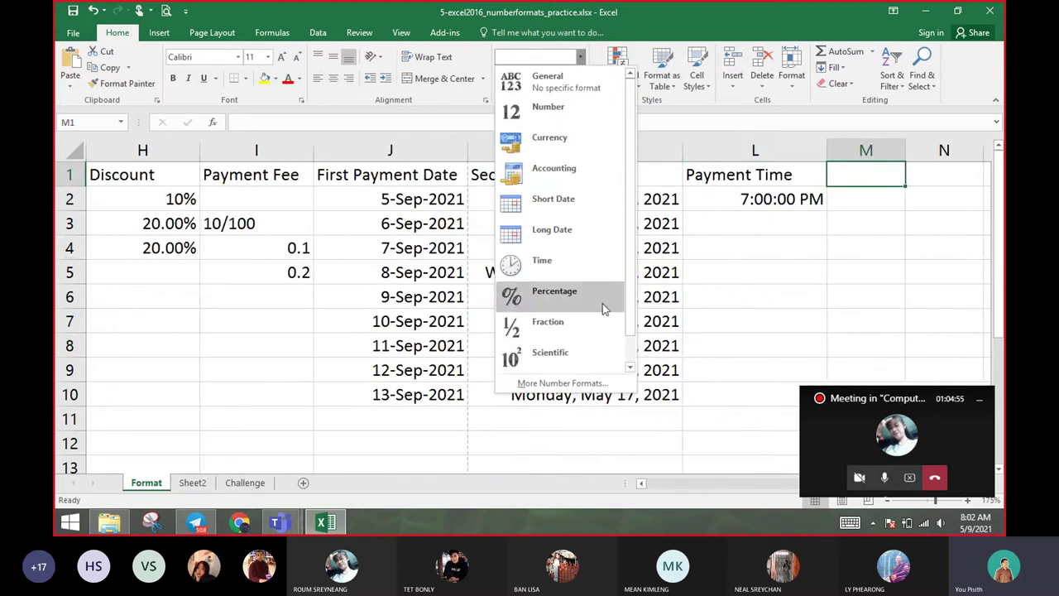
Apply the Fraction number format to column M.
{"action": "left_click", "coordinate": [861, 154]}
{"action": "left_click", "coordinate": [581, 57]}
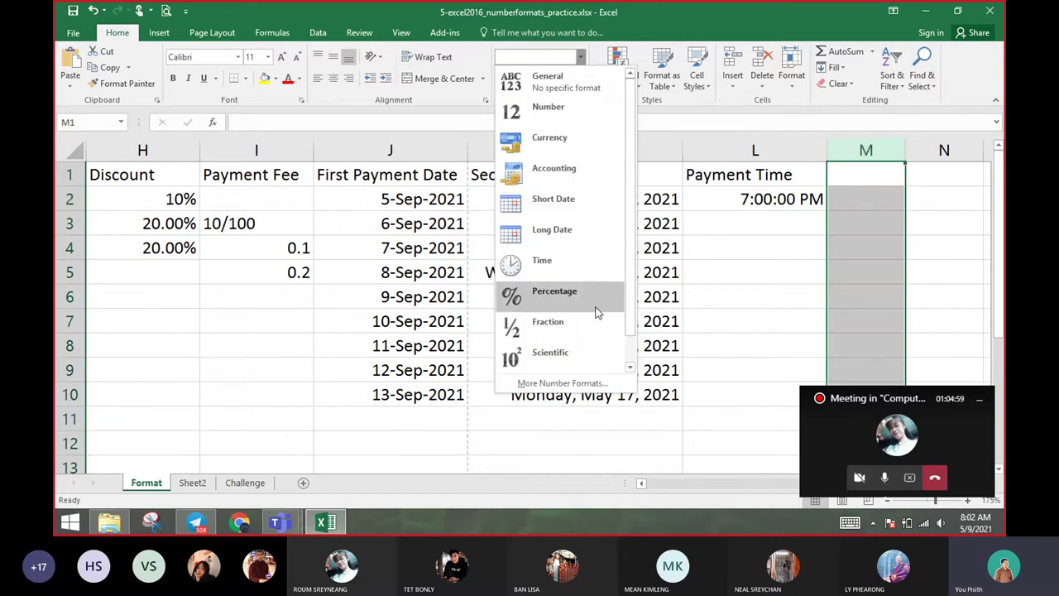
{"action": "left_click", "coordinate": [586, 327]}
Enter 1 in M1 and 0.5 in M2 so it shows as 1/2.
{"action": "left_click", "coordinate": [904, 179]}
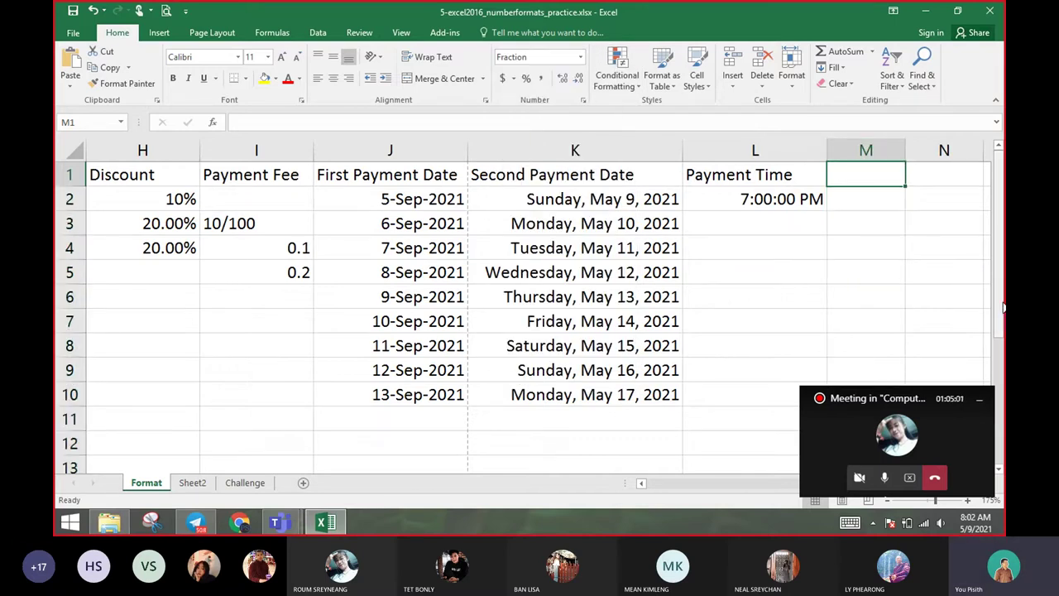
{"action": "type", "text": "1"}
{"action": "key", "text": "Return"}
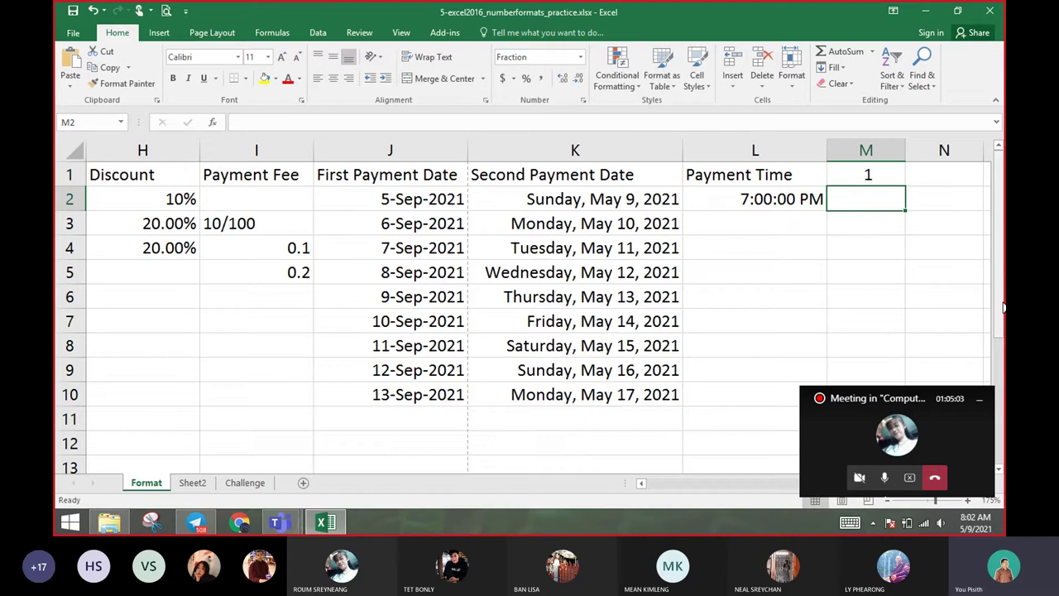
{"action": "type", "text": "1/2"}
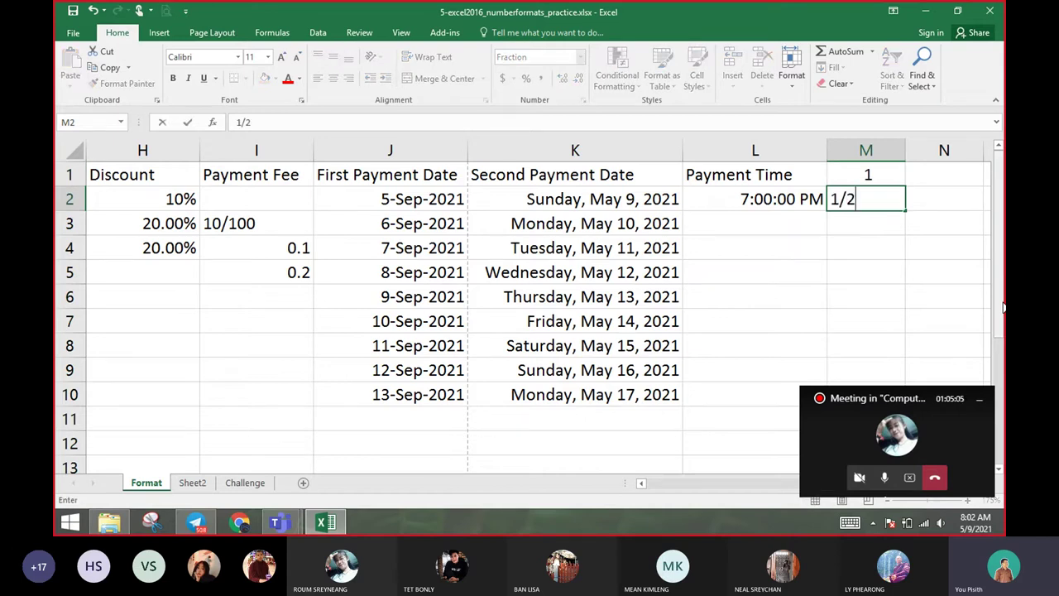
{"action": "key", "text": "Return"}
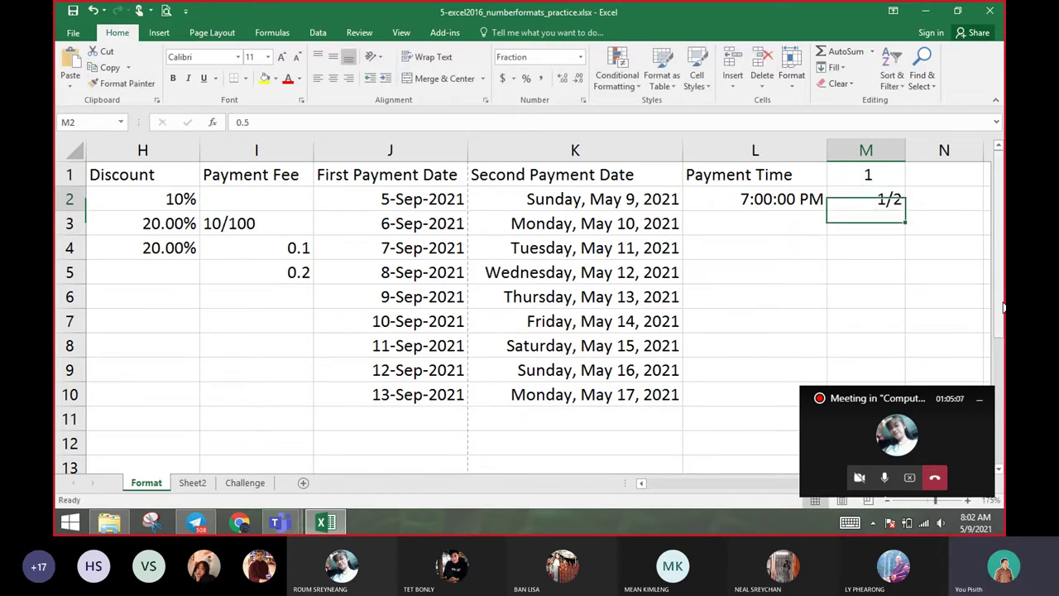
{"action": "key", "text": "Up"}
{"action": "type", "text": "0"}
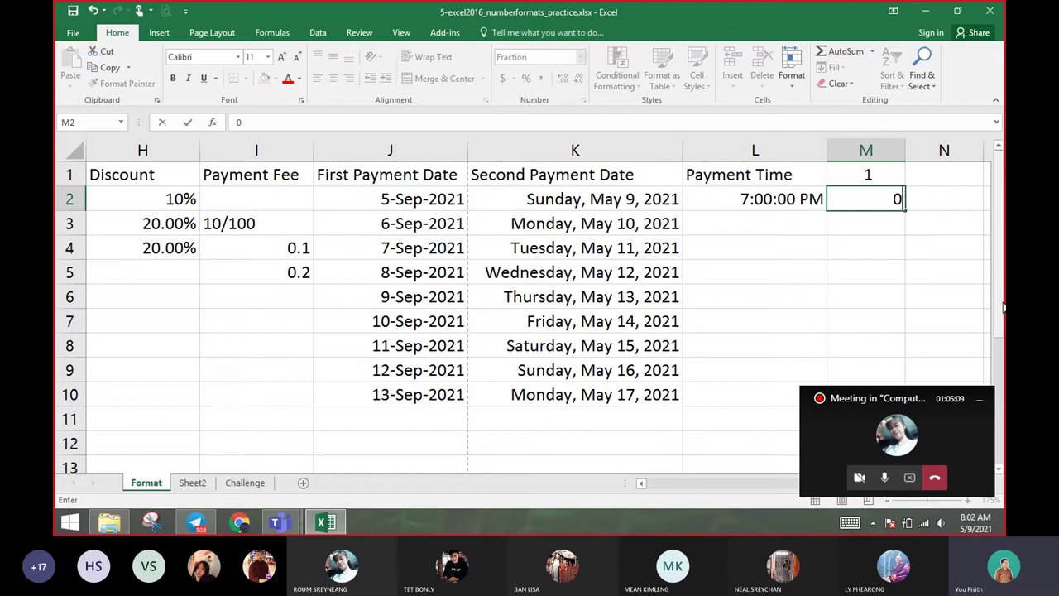
{"action": "type", "text": "5"}
{"action": "key", "text": "Return"}
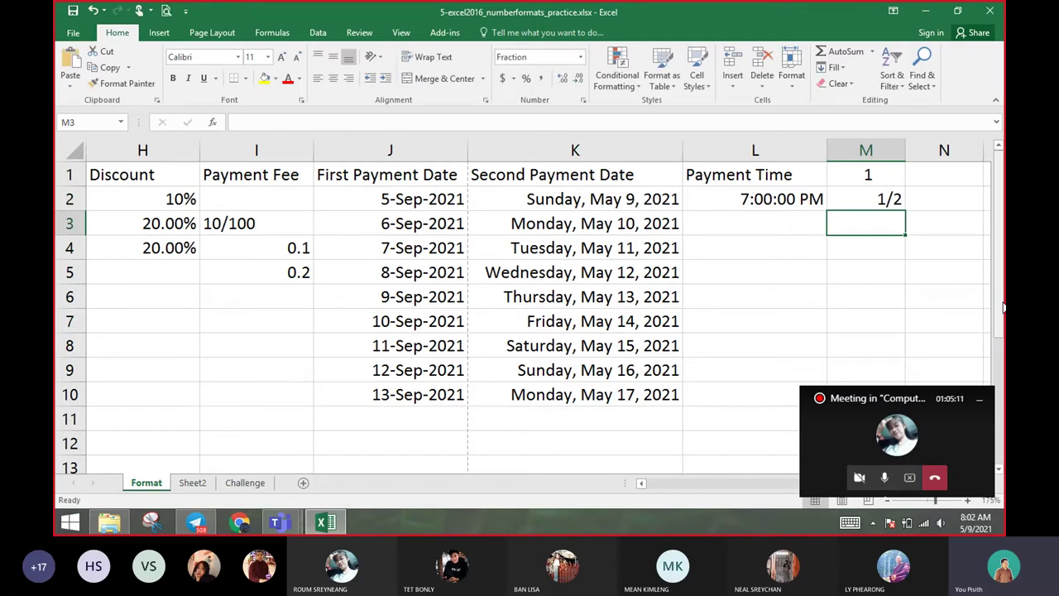
Enter .75 in M3 and .2 in M4, displayed as 3/4 and 1/5.
{"action": "type", "text": "4"}
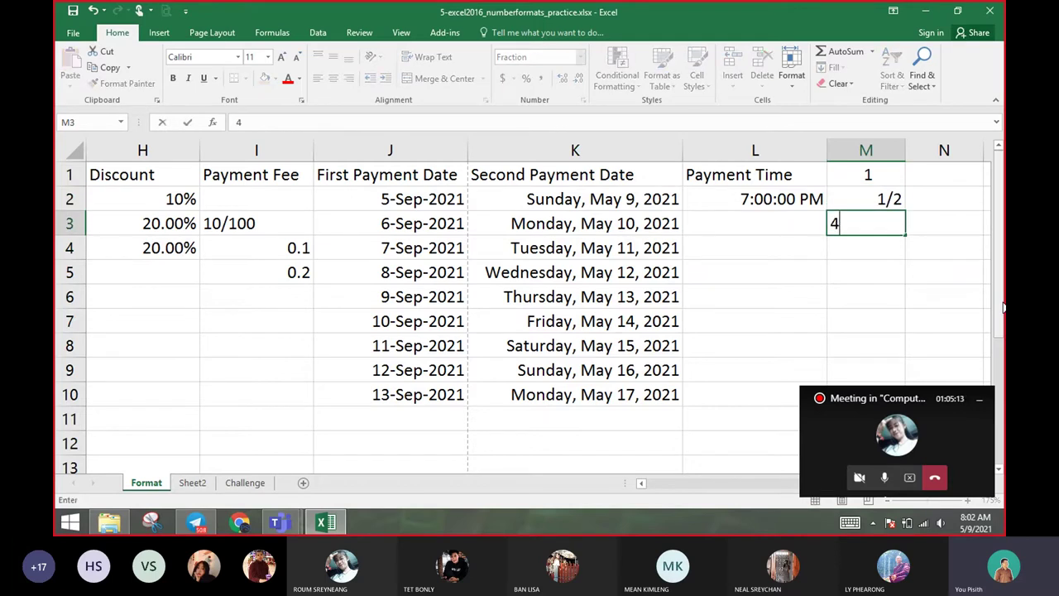
{"action": "type", "text": "/4"}
{"action": "key", "text": "BackSpace"}
{"action": "key", "text": "BackSpace"}
{"action": "key", "text": "BackSpace"}
{"action": "type", "text": ".7"}
{"action": "type", "text": "5"}
{"action": "key", "text": "Return"}
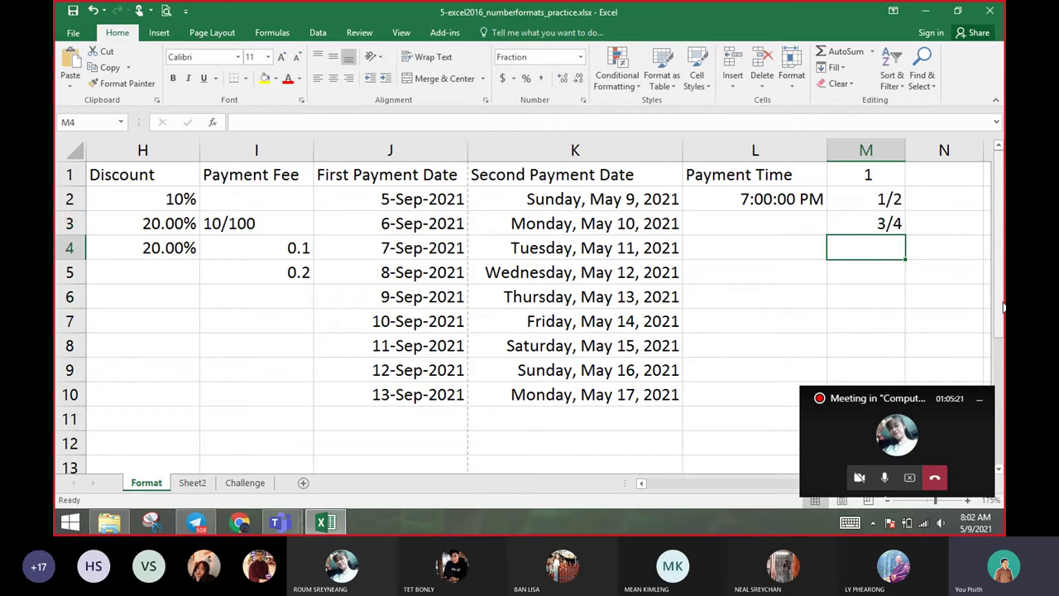
{"action": "key", "text": "Up"}
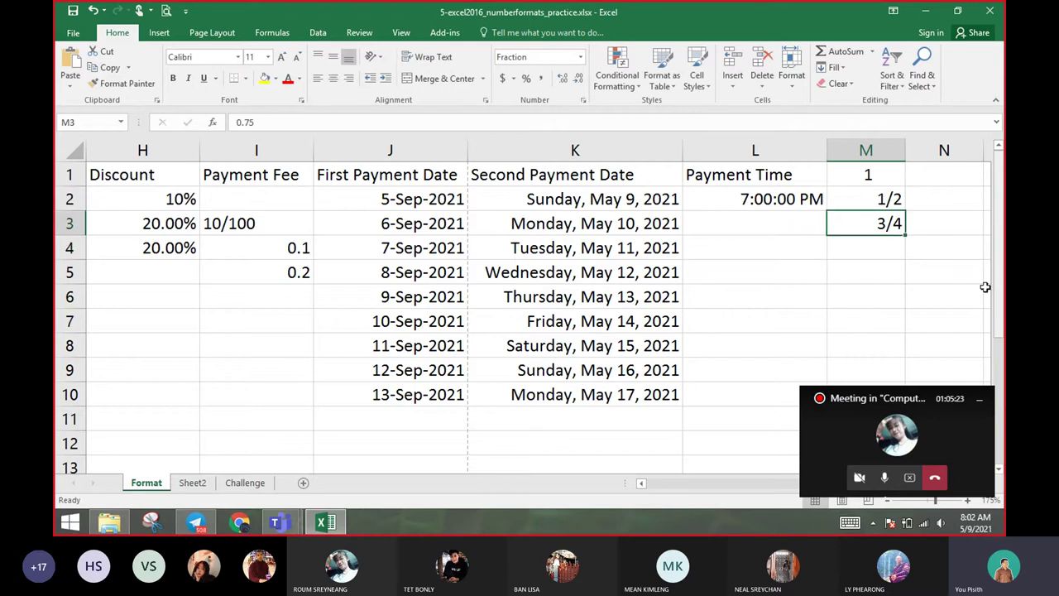
{"action": "left_click", "coordinate": [880, 240]}
{"action": "left_click", "coordinate": [881, 226]}
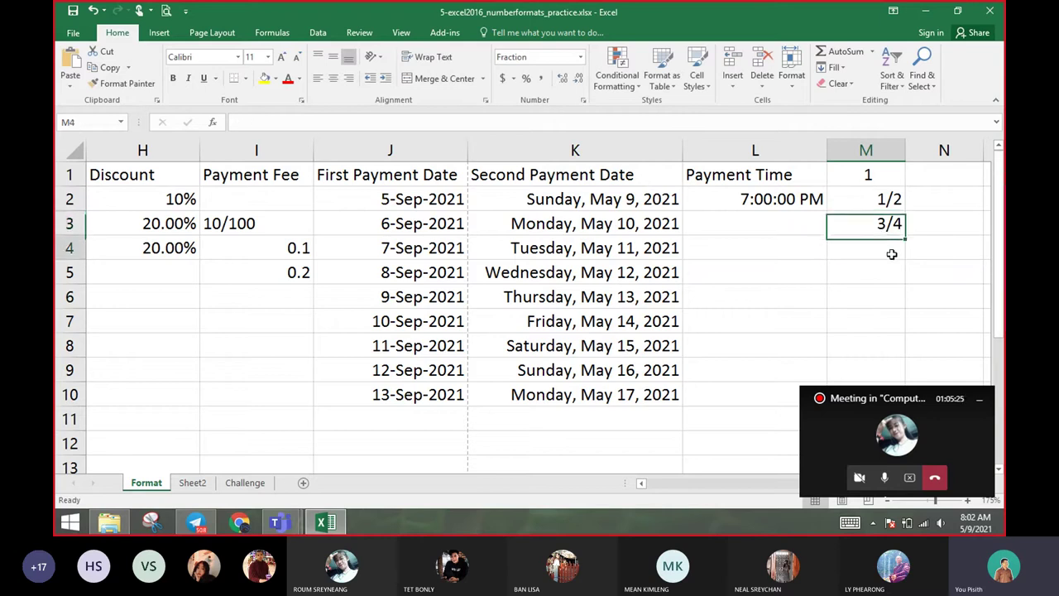
{"action": "left_click", "coordinate": [892, 251]}
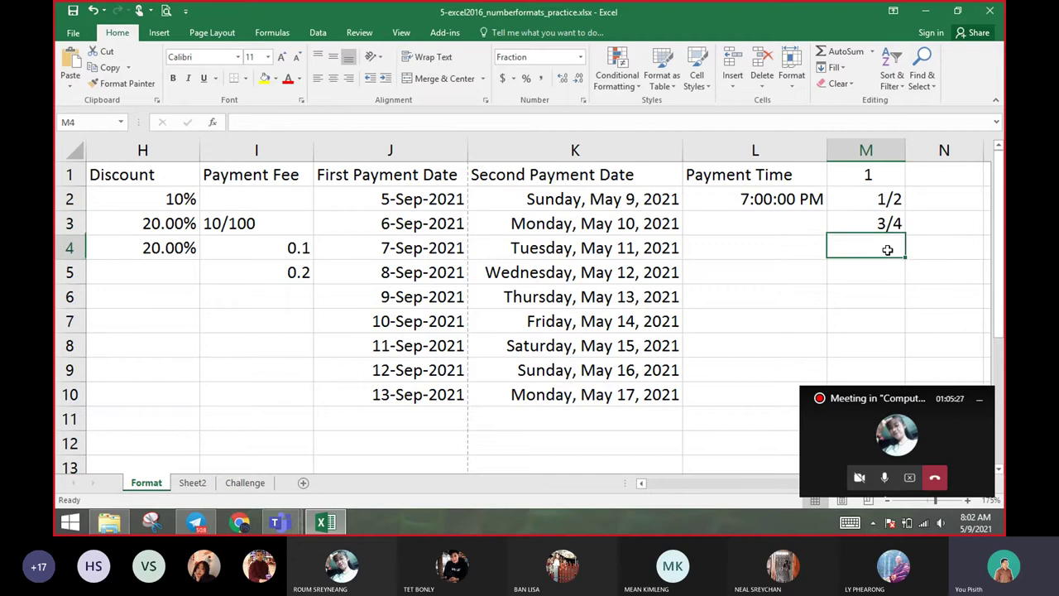
{"action": "left_click", "coordinate": [884, 225]}
{"action": "left_click", "coordinate": [892, 248]}
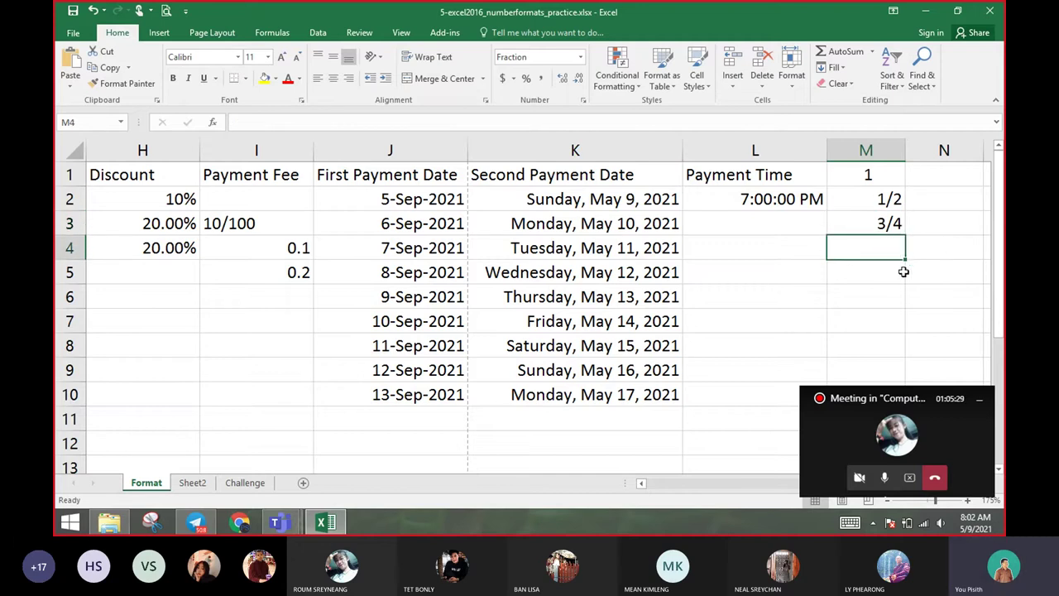
{"action": "type", "text": ".2"}
{"action": "key", "text": "Return"}
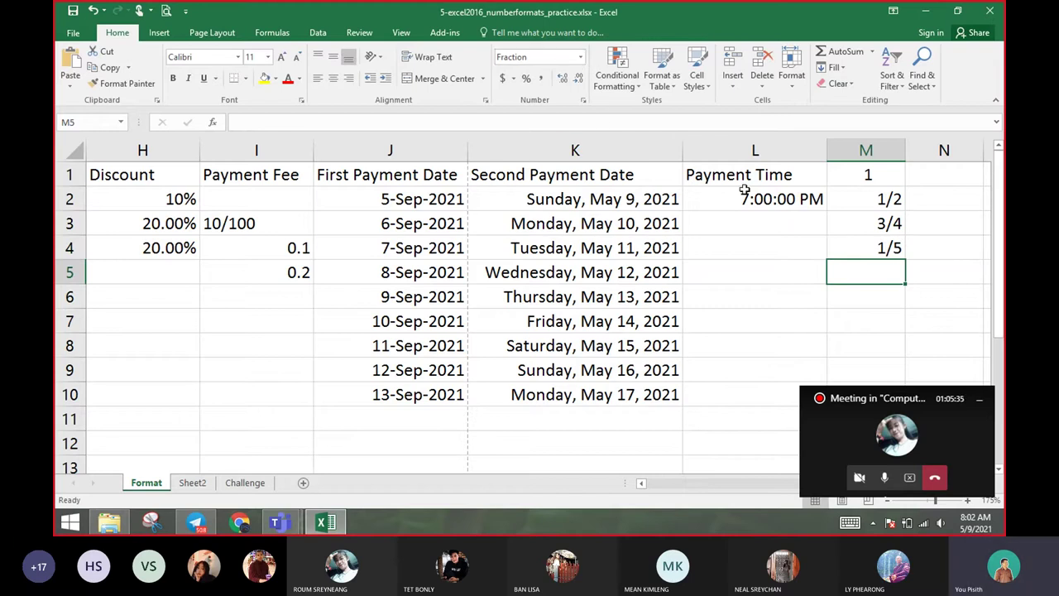
Apply the Scientific format to cell M5, then to all of column N.
{"action": "left_click", "coordinate": [582, 57]}
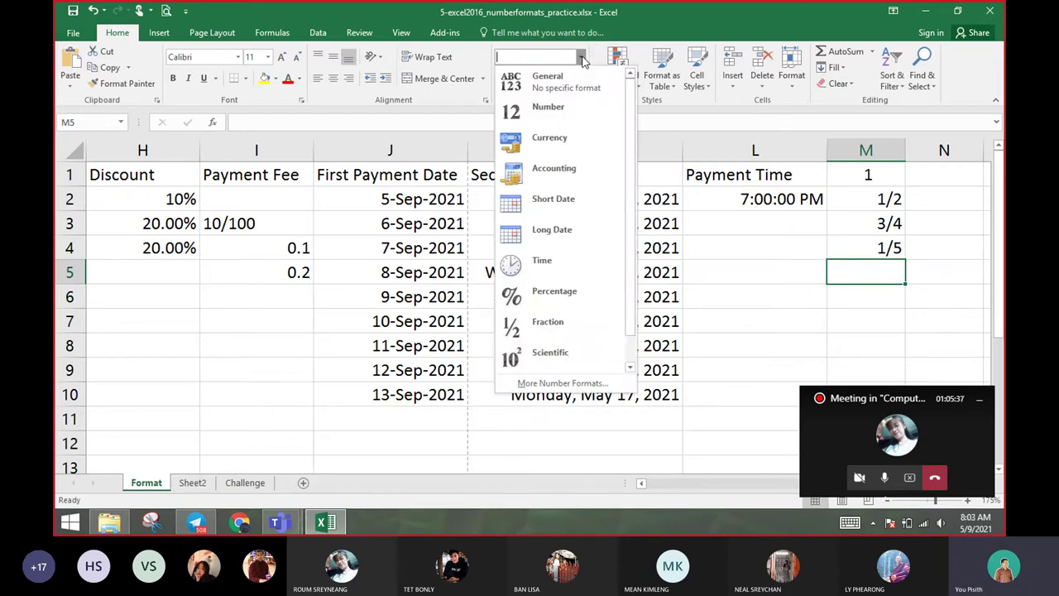
{"action": "scroll", "coordinate": [579, 331], "scroll_direction": "down", "scroll_amount": 1}
{"action": "left_click", "coordinate": [581, 328]}
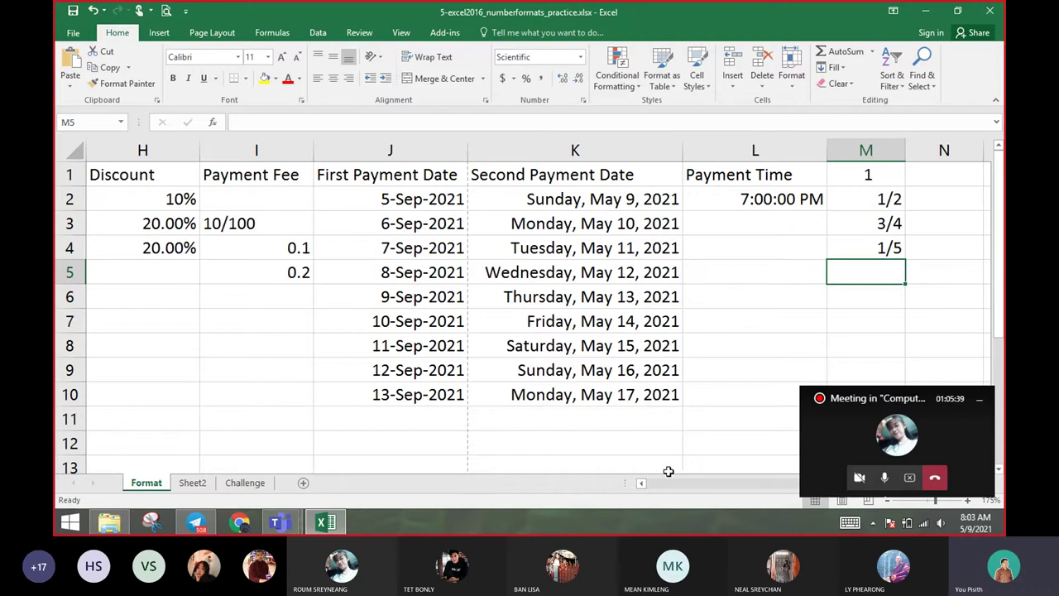
{"action": "left_click", "coordinate": [942, 175]}
{"action": "left_click", "coordinate": [944, 150]}
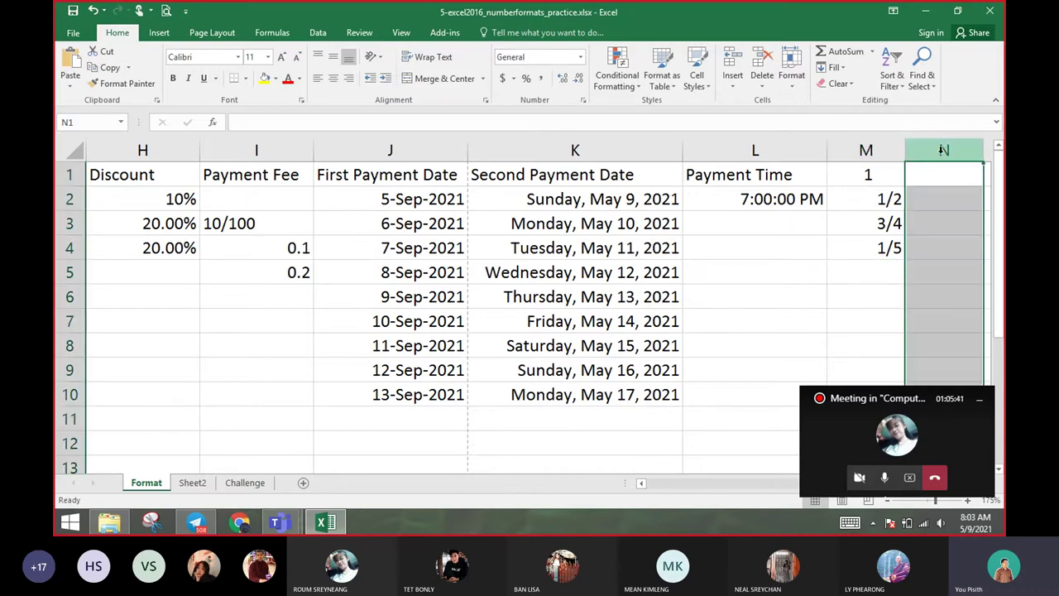
{"action": "left_click", "coordinate": [582, 57]}
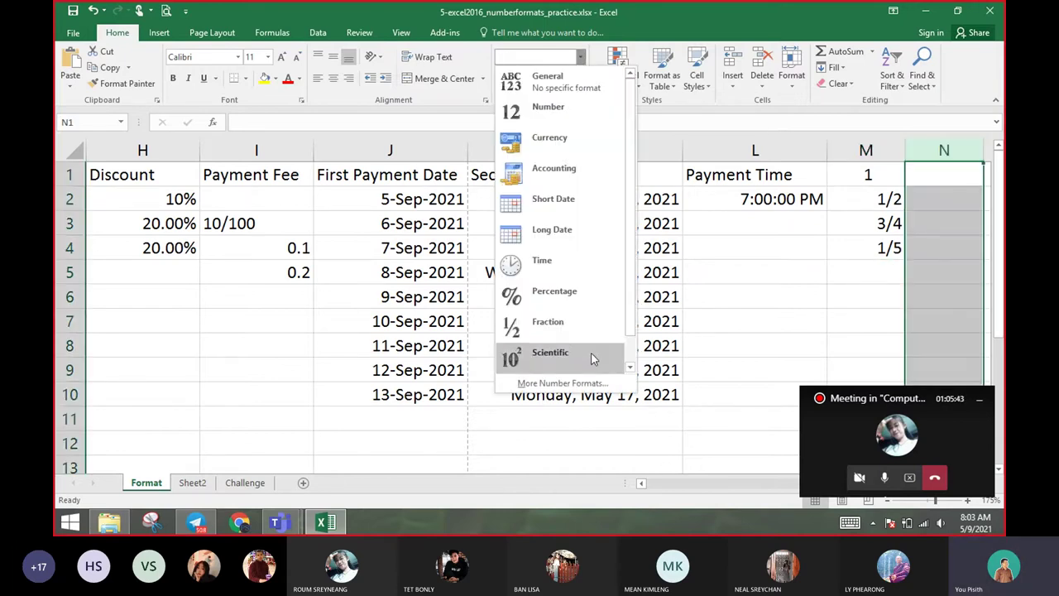
{"action": "left_click", "coordinate": [571, 350]}
Enter 100 in N1 and 1000000 in N2.
{"action": "left_click", "coordinate": [965, 182]}
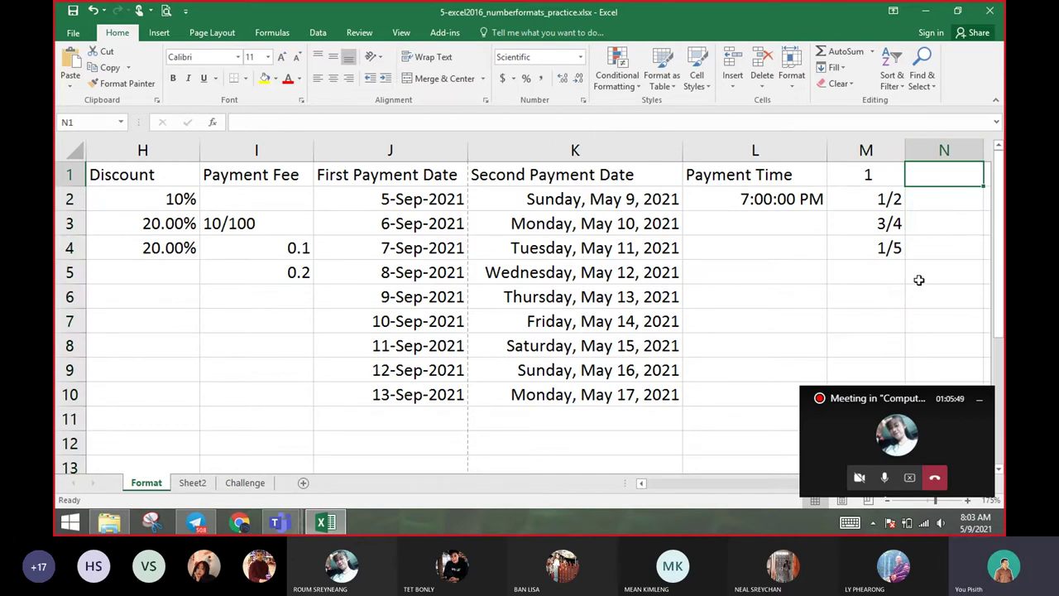
{"action": "type", "text": "1.00"}
{"action": "key", "text": "Return"}
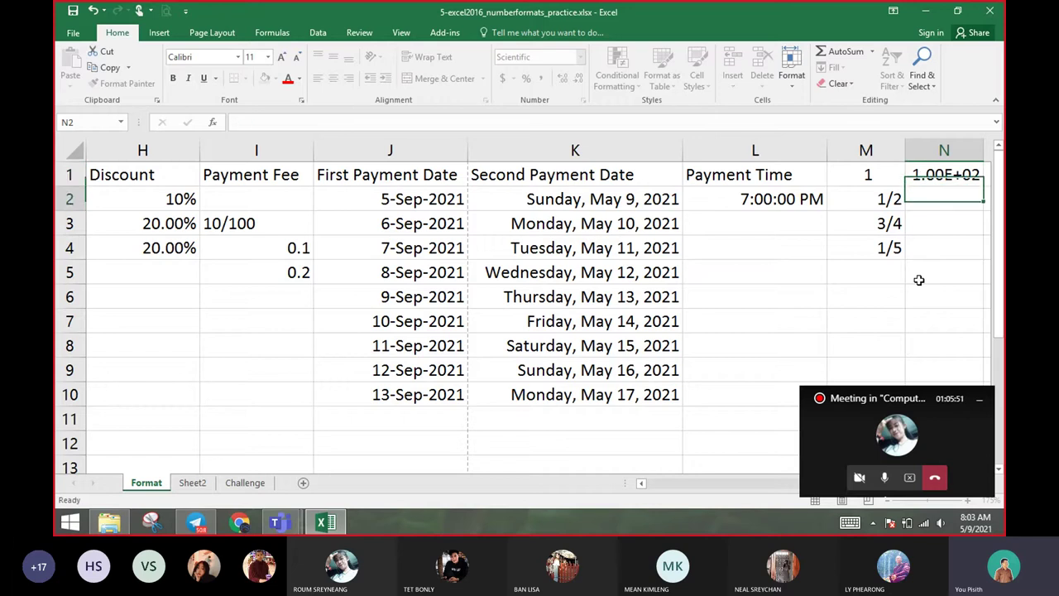
{"action": "key", "text": "Up"}
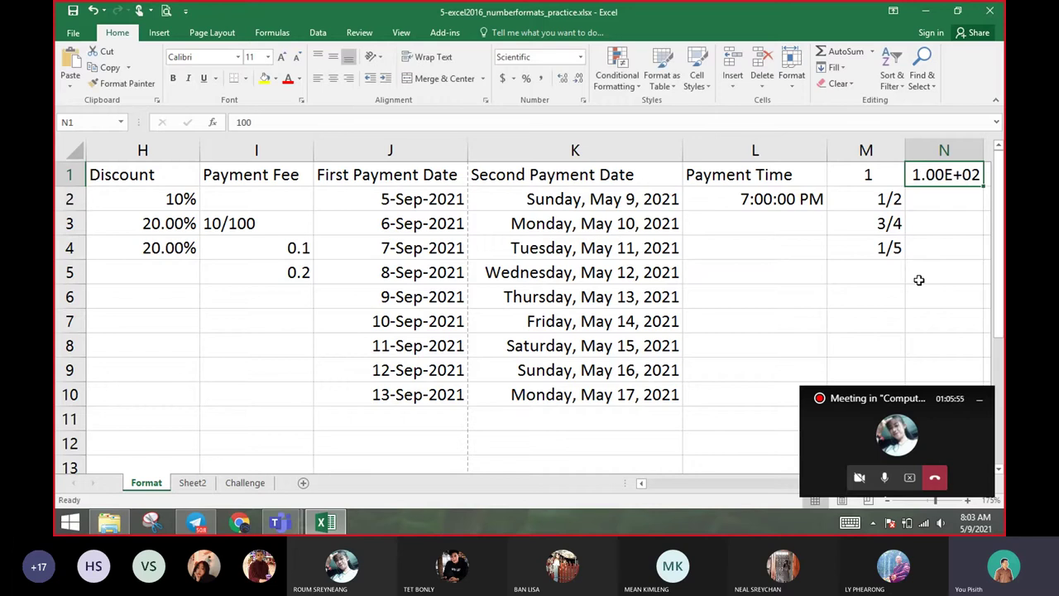
{"action": "key", "text": "Down"}
{"action": "key", "text": "Up"}
{"action": "key", "text": "Down"}
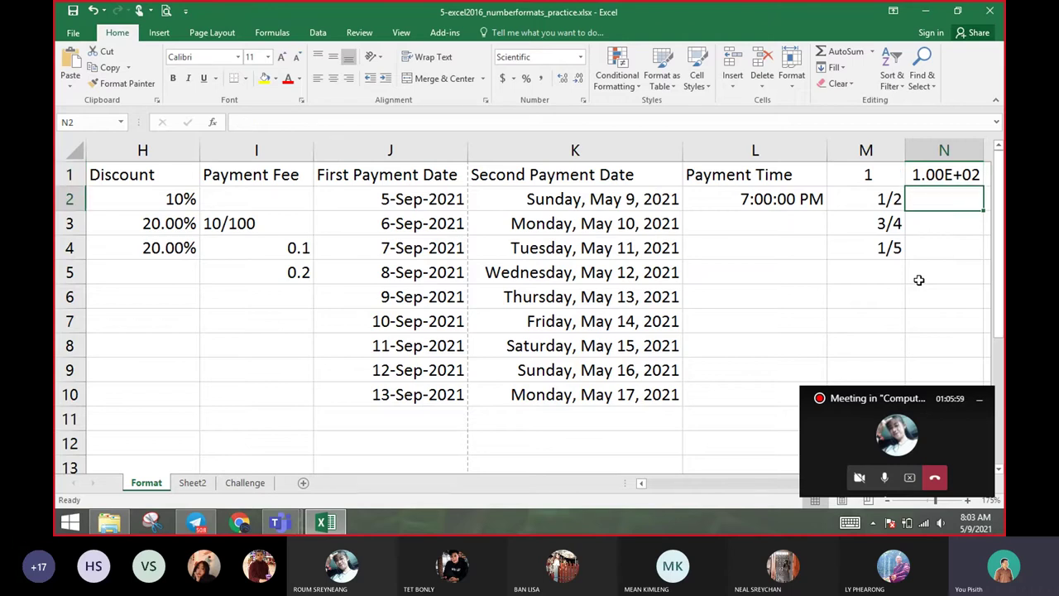
{"action": "type", "text": "1"}
{"action": "type", "text": "0000"}
{"action": "key", "text": "BackSpace"}
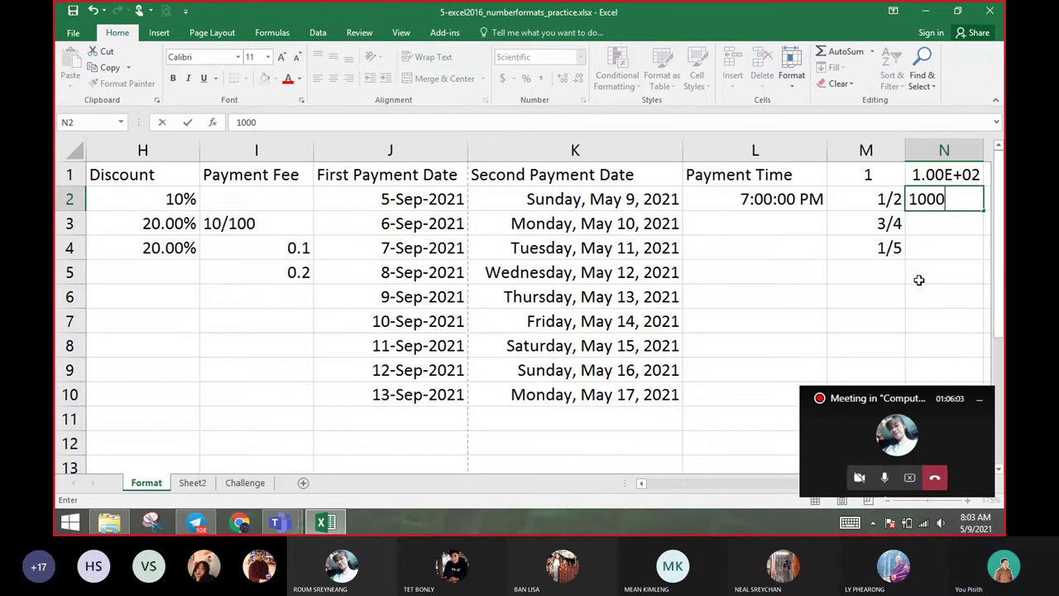
{"action": "key", "text": "BackSpace"}
{"action": "key", "text": "BackSpace"}
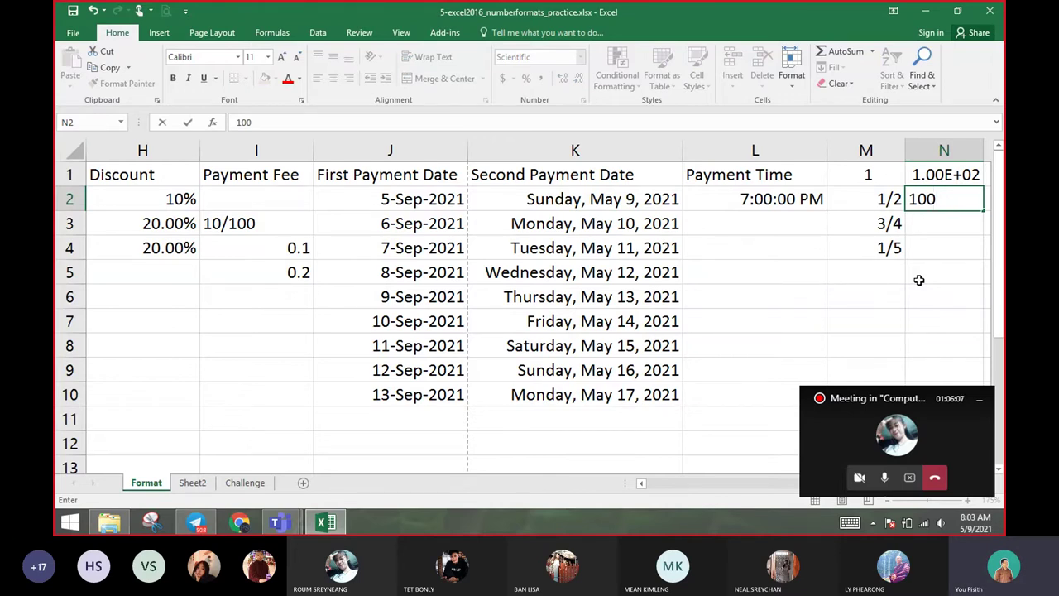
{"action": "type", "text": "000"}
{"action": "type", "text": "000"}
{"action": "key", "text": "Return"}
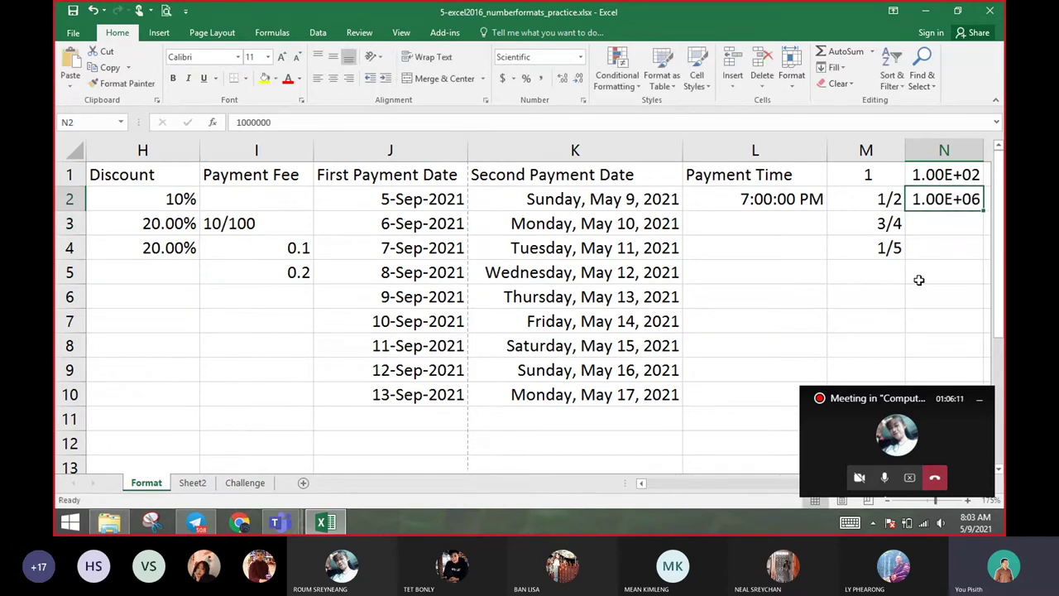
Enter -100 in N3, autofit column N, and check the stored values in N3 and N2.
{"action": "left_click", "coordinate": [936, 221]}
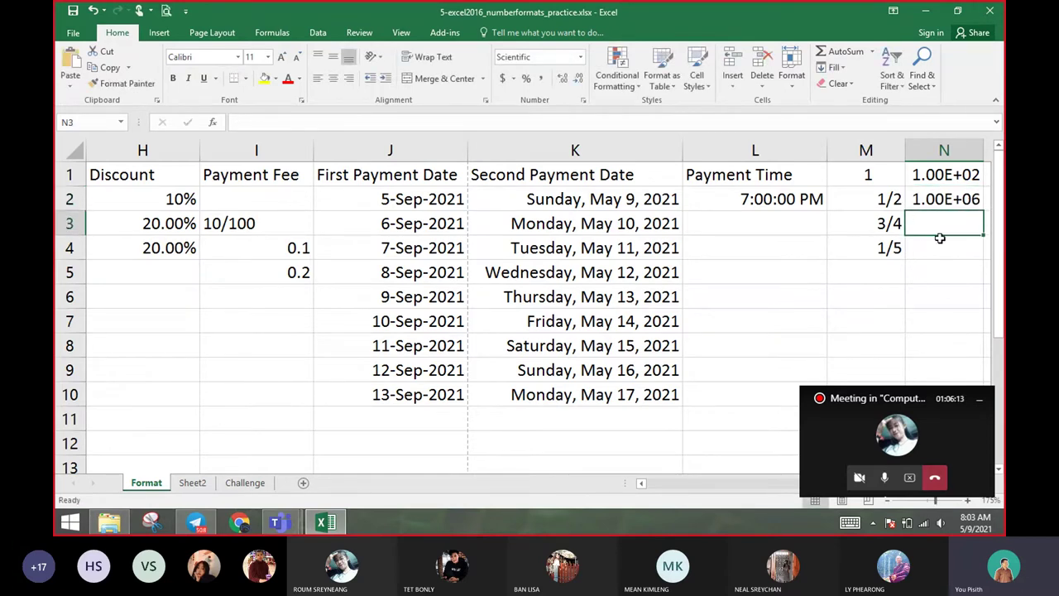
{"action": "left_click", "coordinate": [937, 242]}
{"action": "left_click", "coordinate": [934, 219]}
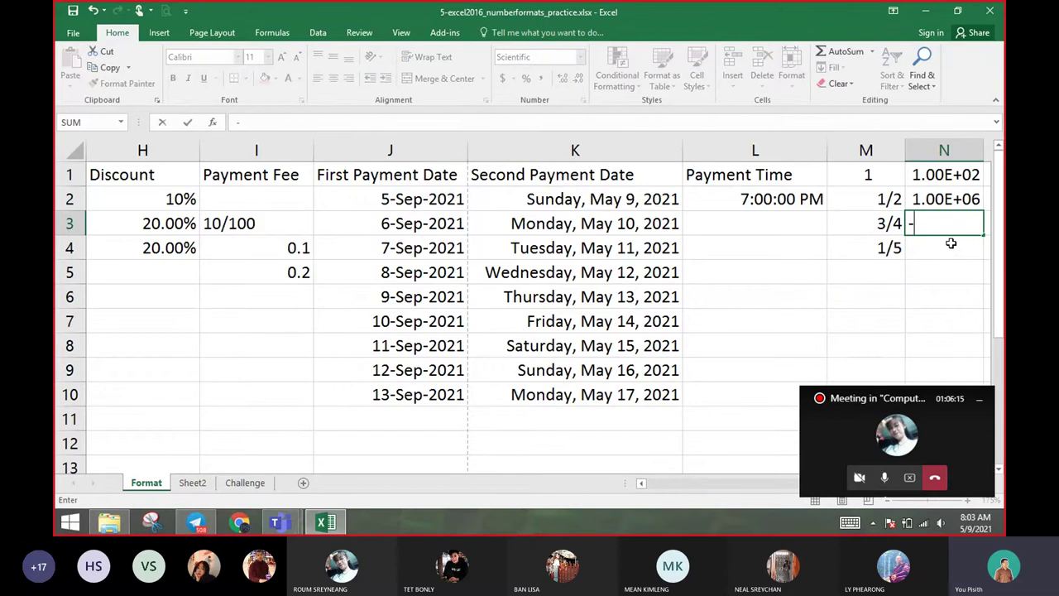
{"action": "type", "text": "-100"}
{"action": "key", "text": "Return"}
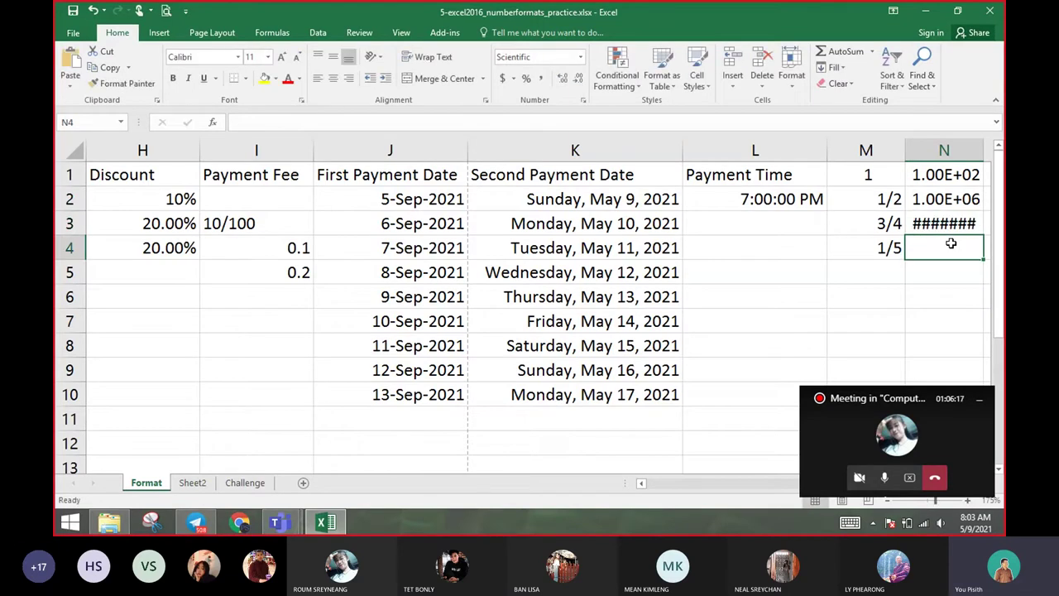
{"action": "double_click", "coordinate": [984, 152]}
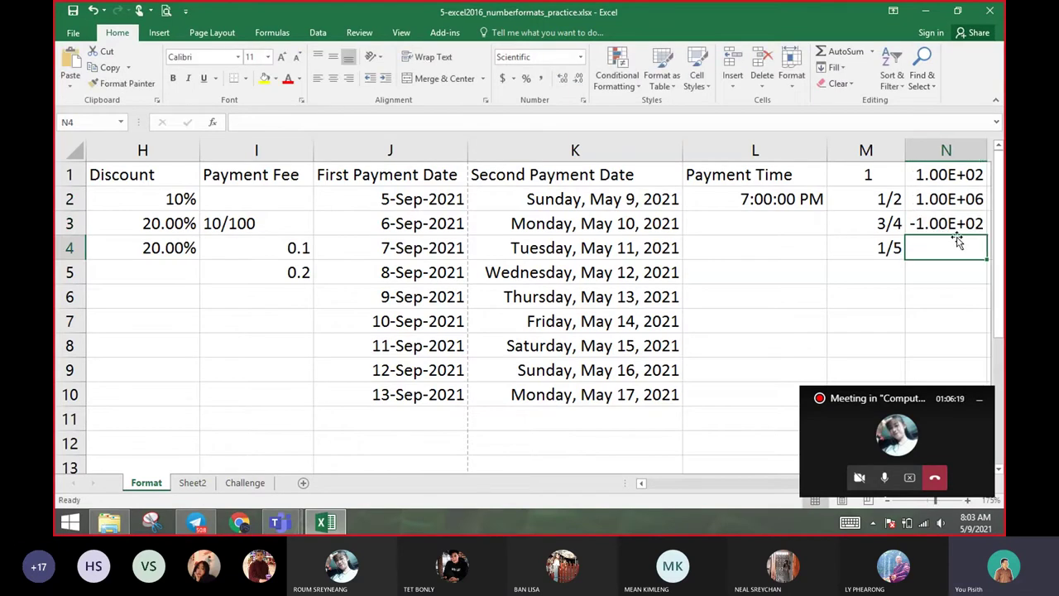
{"action": "left_click", "coordinate": [931, 218]}
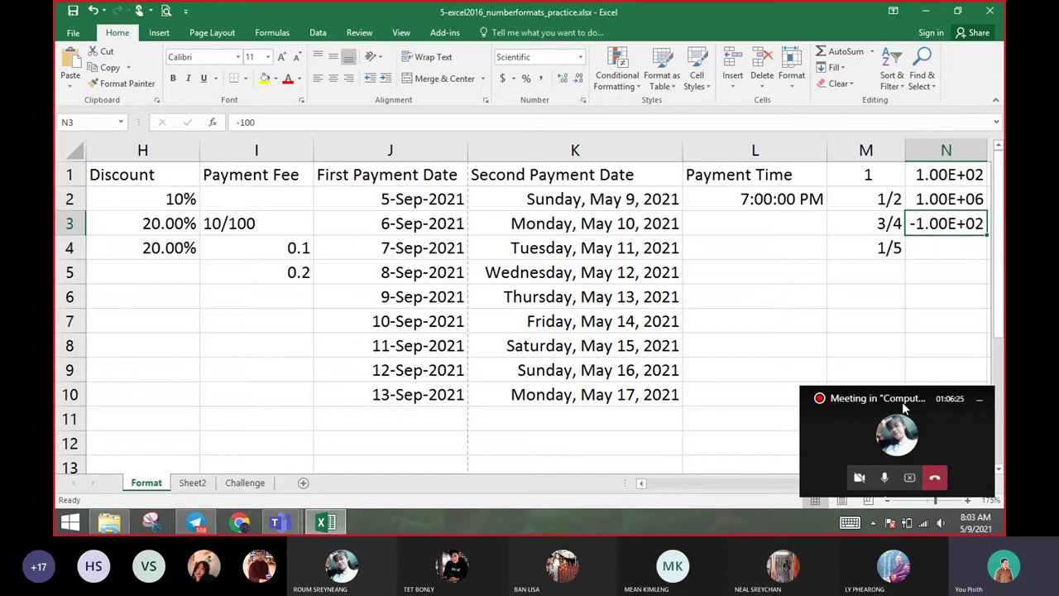
{"action": "left_click", "coordinate": [925, 280]}
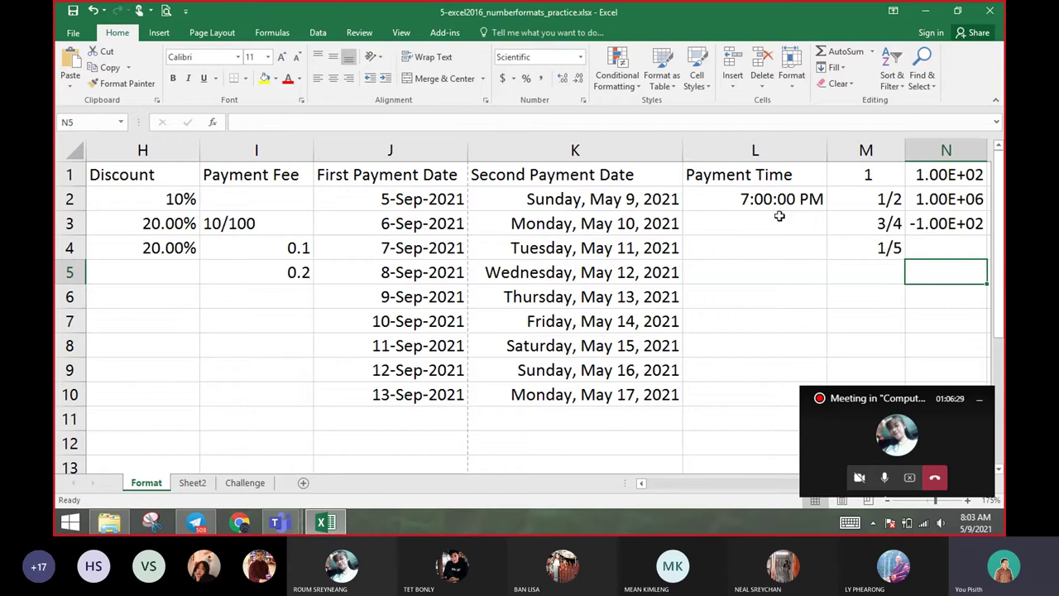
{"action": "left_click", "coordinate": [954, 203]}
{"action": "left_click_drag", "start_coordinate": [956, 220], "coordinate": [956, 247]}
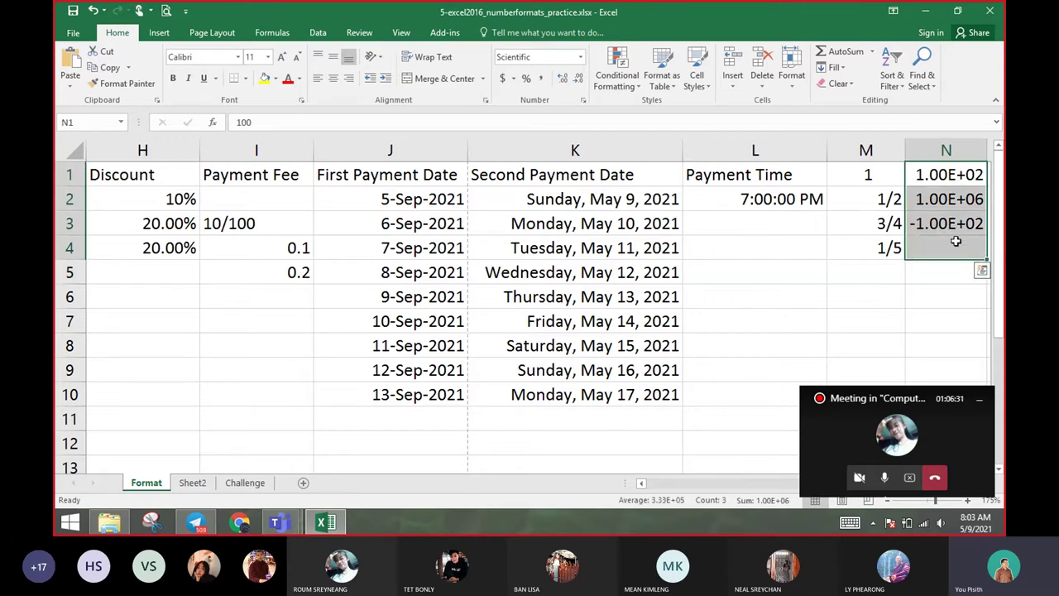
{"action": "left_click", "coordinate": [936, 147]}
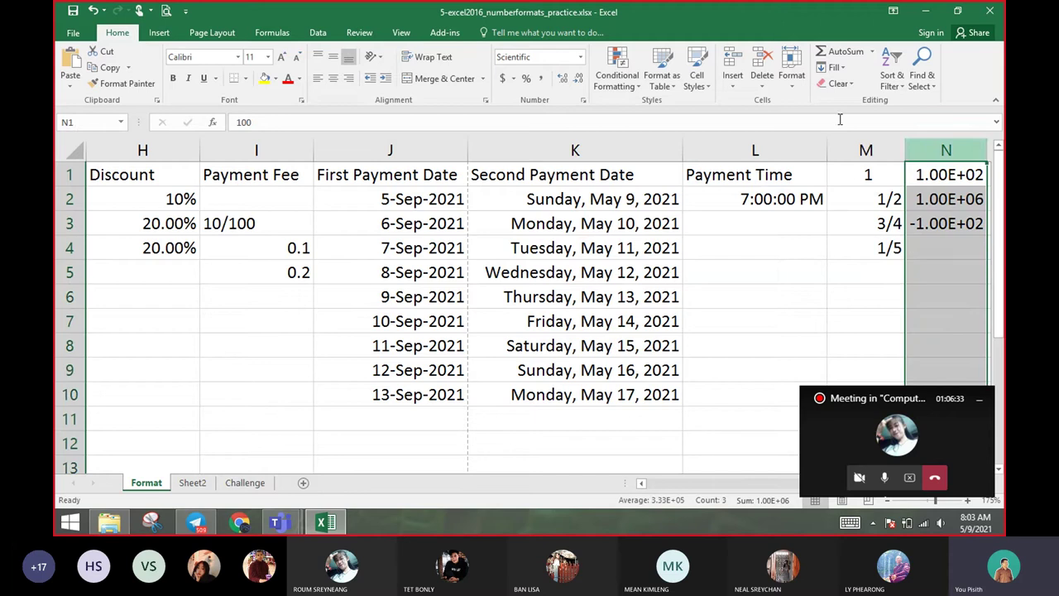
{"action": "left_click", "coordinate": [581, 56]}
{"action": "scroll", "coordinate": [602, 353], "scroll_direction": "down", "scroll_amount": 1}
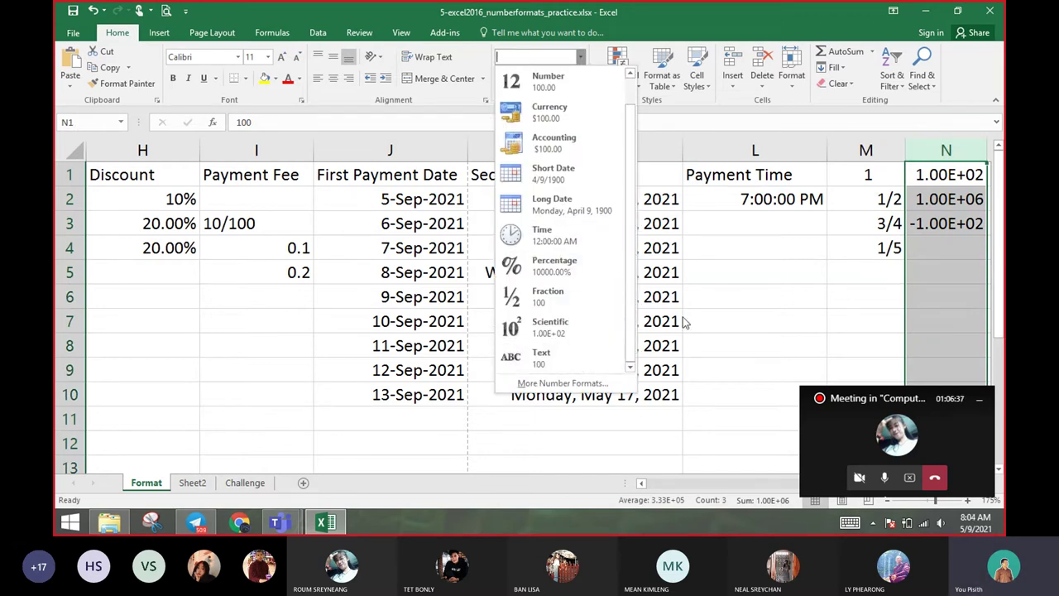
{"action": "left_click", "coordinate": [719, 331]}
{"action": "left_click", "coordinate": [414, 377]}
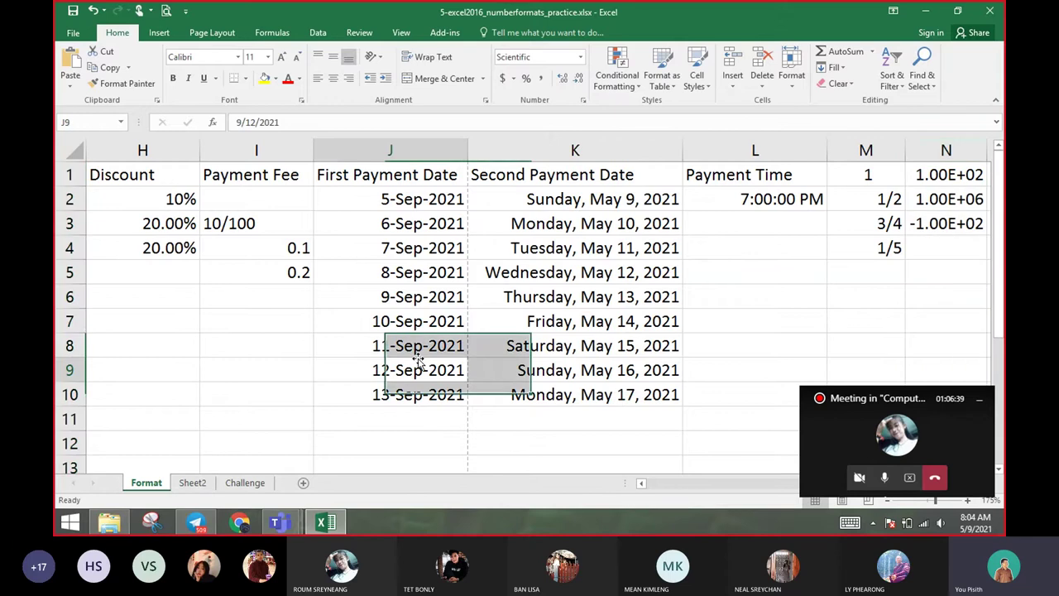
{"action": "left_click", "coordinate": [194, 482]}
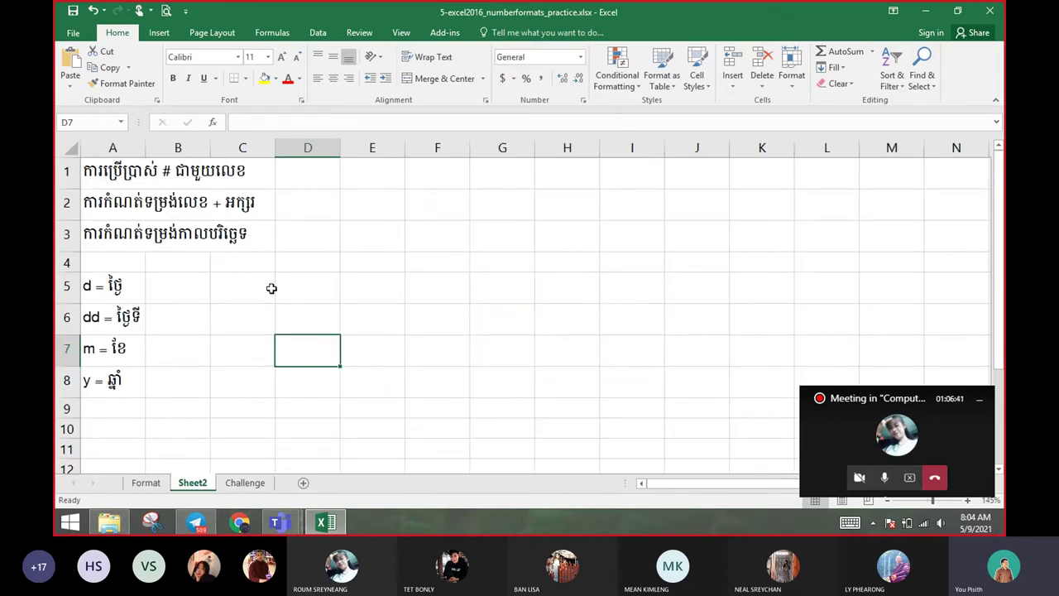
{"action": "left_click", "coordinate": [147, 483]}
{"action": "left_click_drag", "start_coordinate": [728, 483], "coordinate": [645, 458]}
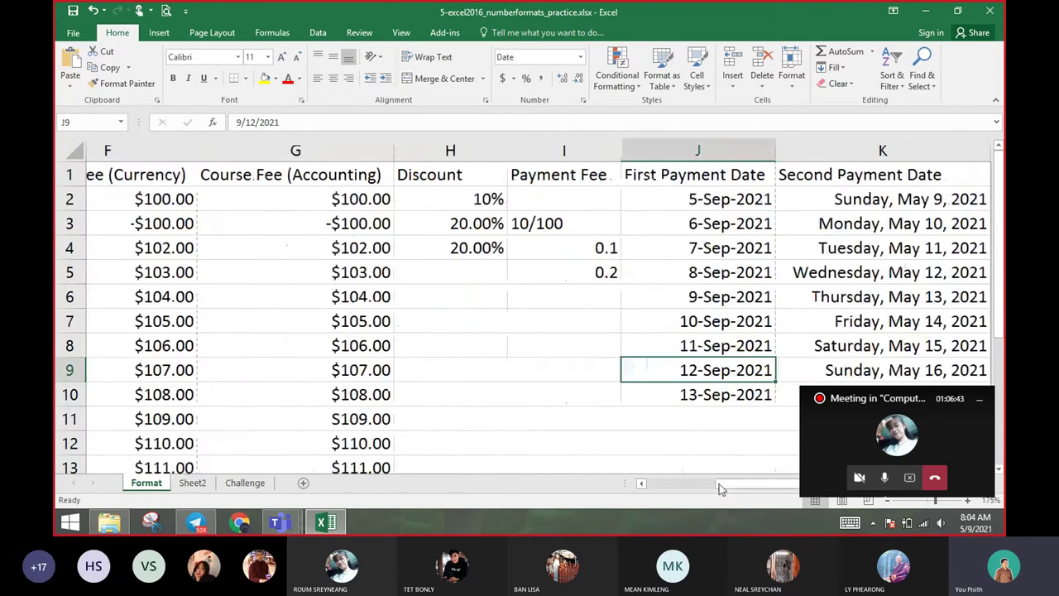
{"action": "left_click", "coordinate": [447, 321]}
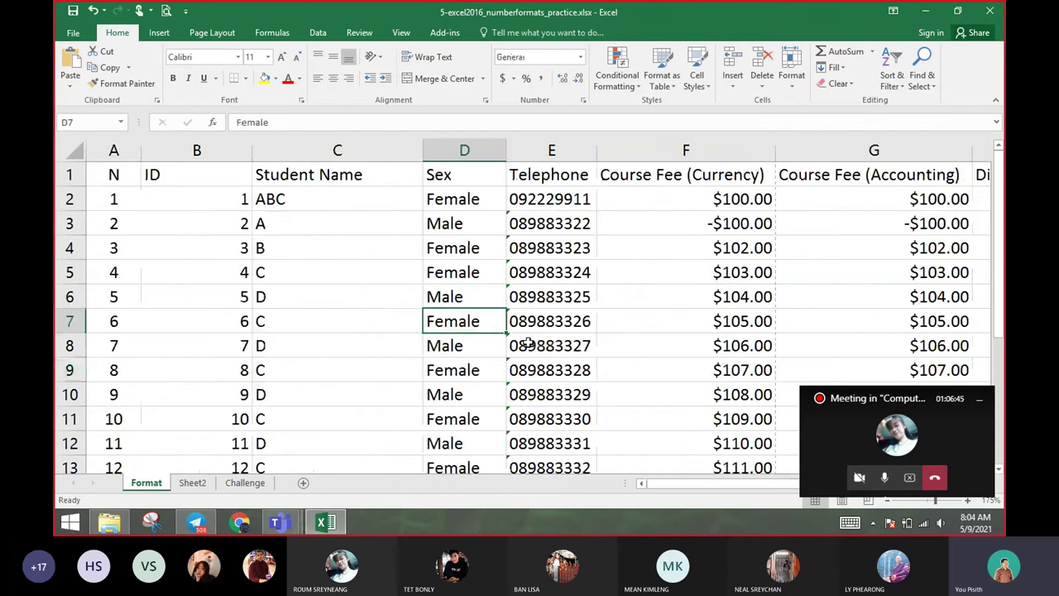
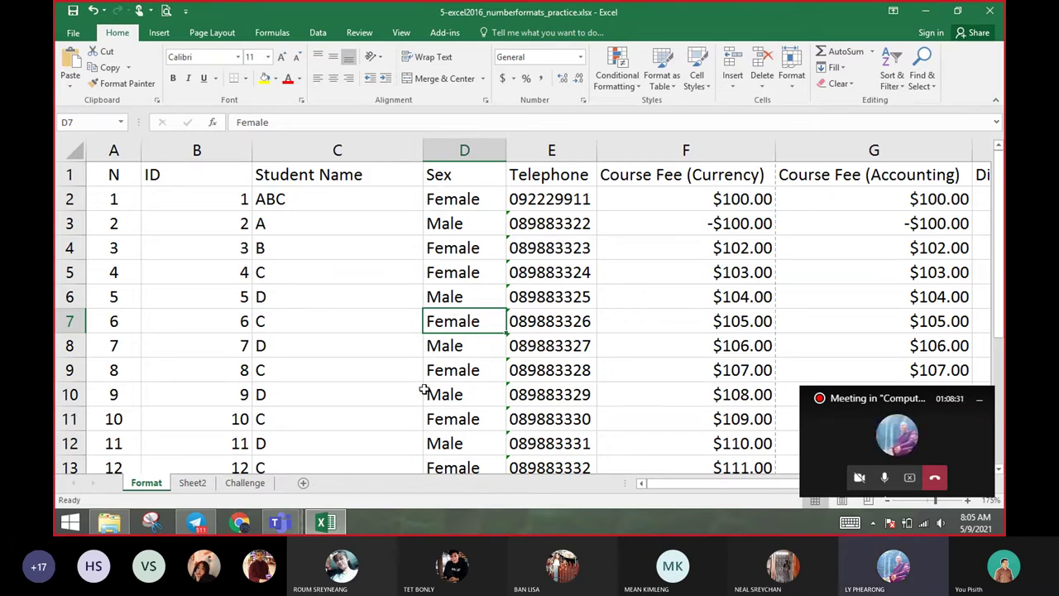
Select cells D9 and D8, then restore the Teams meeting to its full window.
{"action": "left_click", "coordinate": [447, 373]}
{"action": "left_click", "coordinate": [483, 349]}
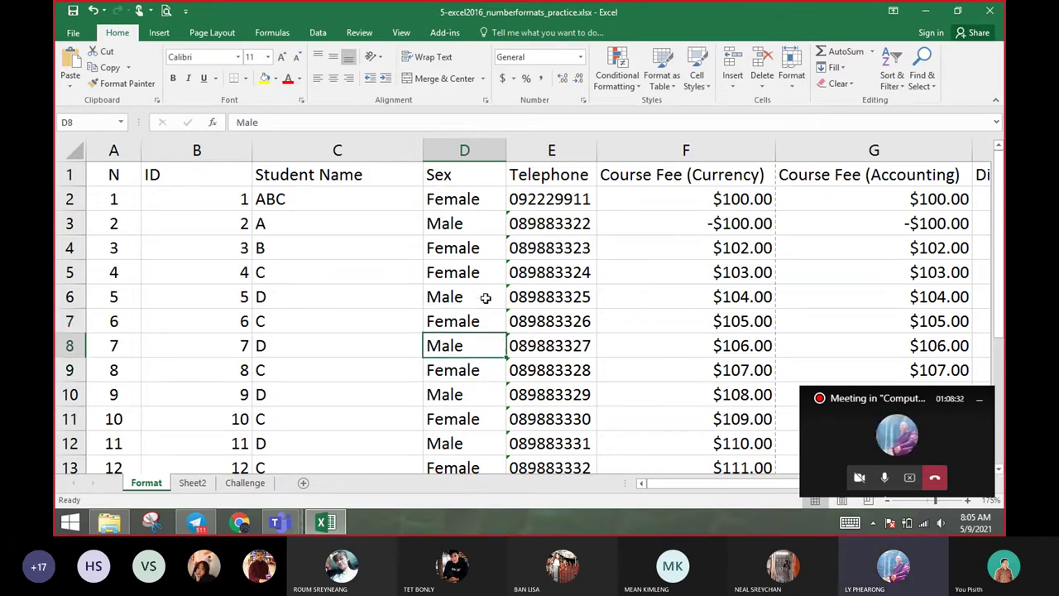
{"action": "left_click", "coordinate": [852, 433]}
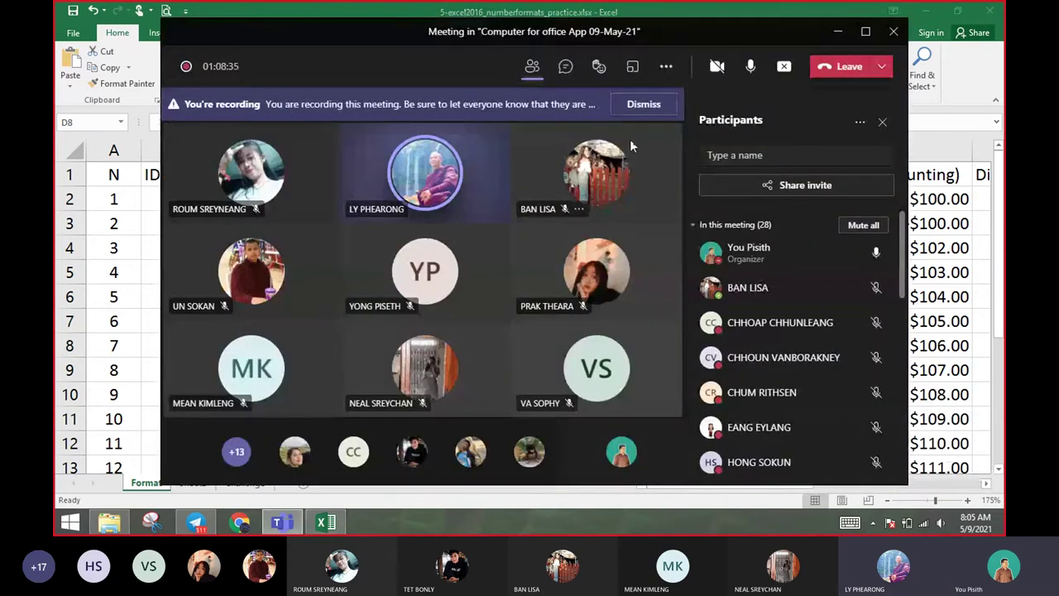
Dismiss the 'You're recording' banner and nudge the meeting window slightly right.
{"action": "left_click", "coordinate": [645, 105]}
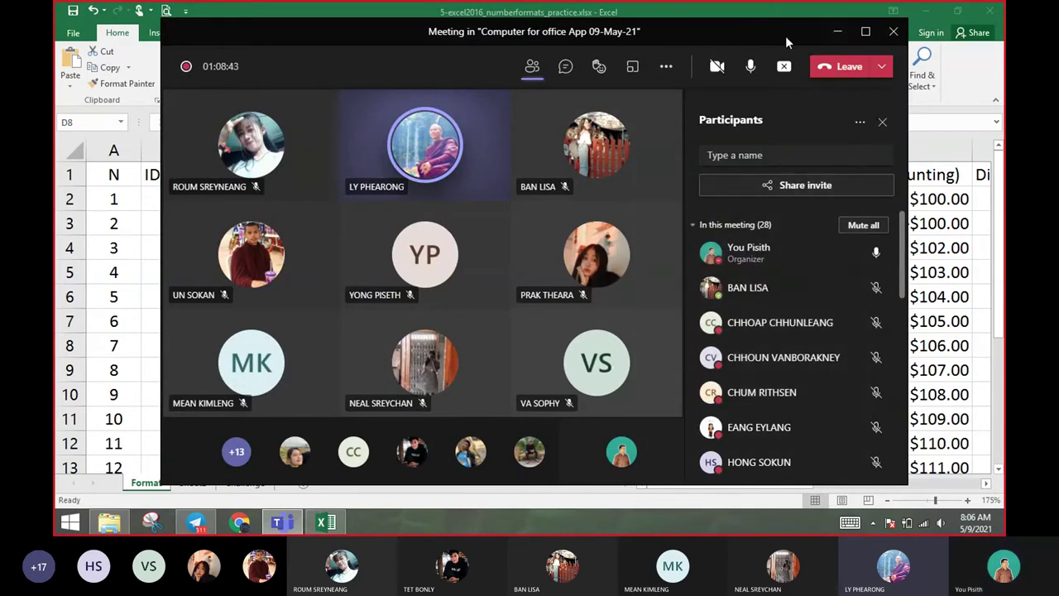
{"action": "left_click_drag", "start_coordinate": [785, 35], "coordinate": [762, 39]}
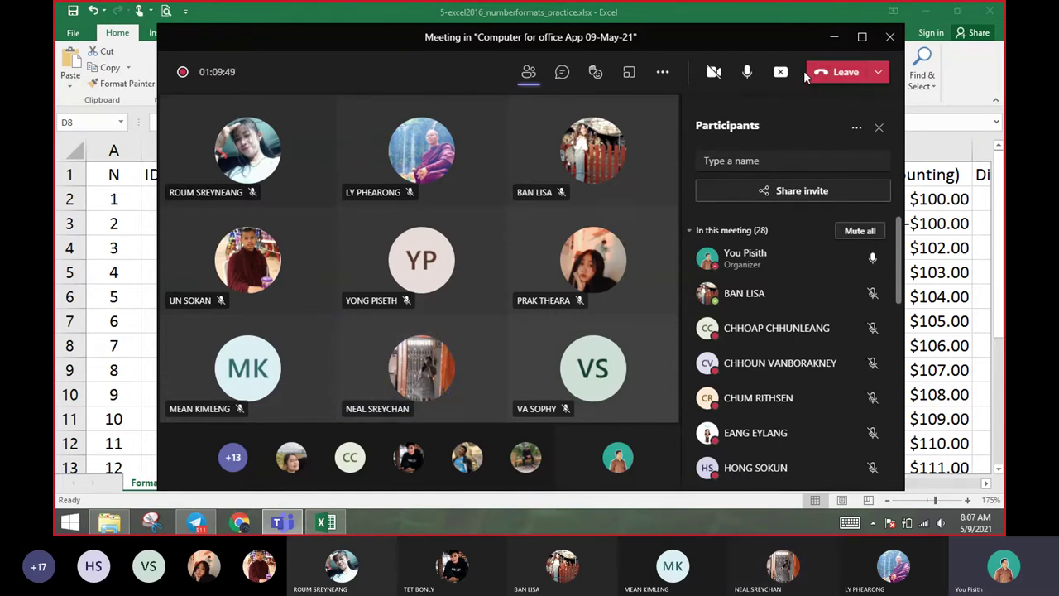
Minimize the meeting and widen column D on Sheet2 for the examples.
{"action": "left_click", "coordinate": [832, 38]}
{"action": "left_click", "coordinate": [345, 370]}
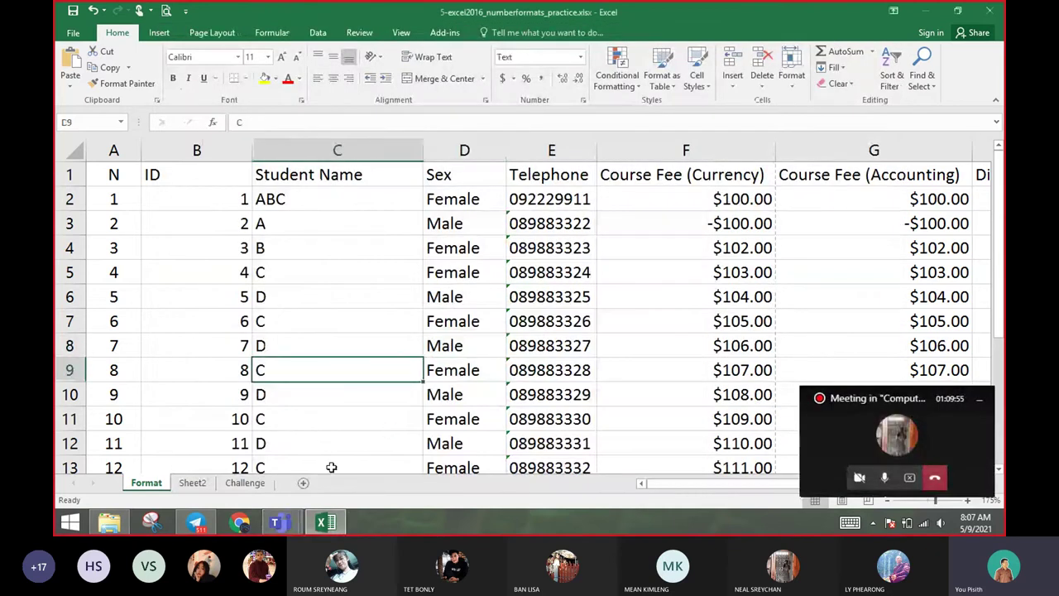
{"action": "left_click", "coordinate": [192, 483]}
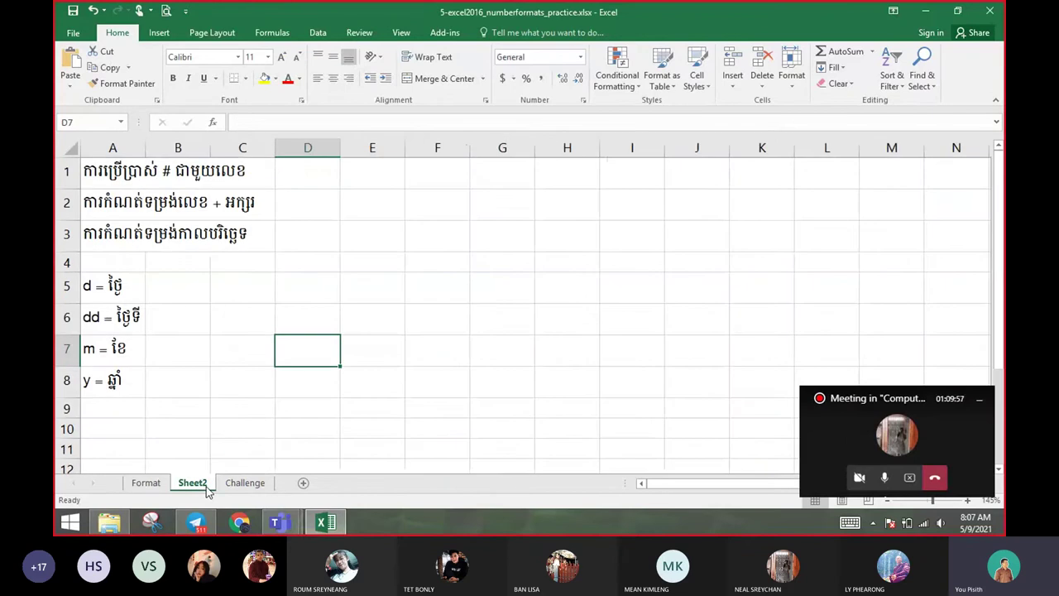
{"action": "left_click", "coordinate": [328, 184]}
{"action": "left_click", "coordinate": [355, 175]}
{"action": "left_click_drag", "start_coordinate": [331, 174], "coordinate": [489, 147]}
{"action": "left_click", "coordinate": [394, 230]}
{"action": "left_click", "coordinate": [315, 171]}
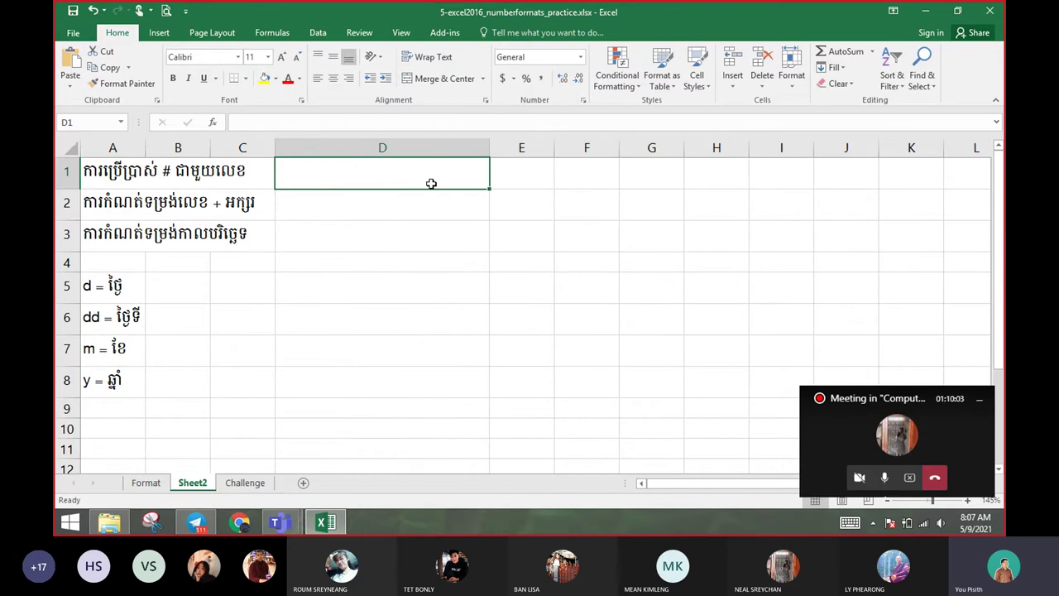
On the Format sheet, select the ID range and trial-enter 001 in B2, cancelling to keep 1.
{"action": "left_click", "coordinate": [148, 483]}
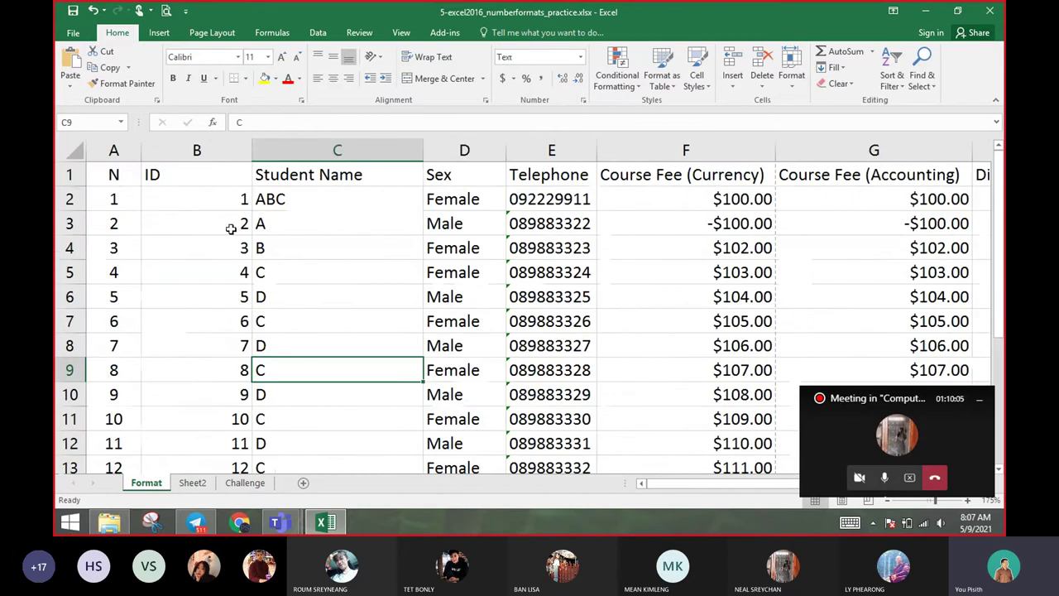
{"action": "left_click", "coordinate": [229, 202]}
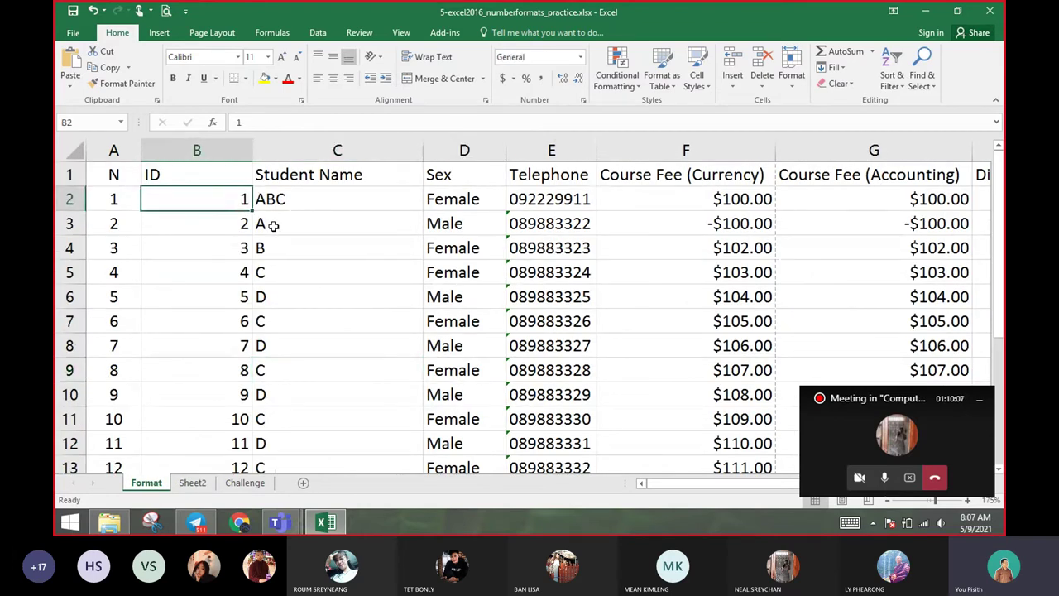
{"action": "key", "text": "ctrl+shift+Down"}
{"action": "left_click", "coordinate": [236, 170], "text": "ctrl"}
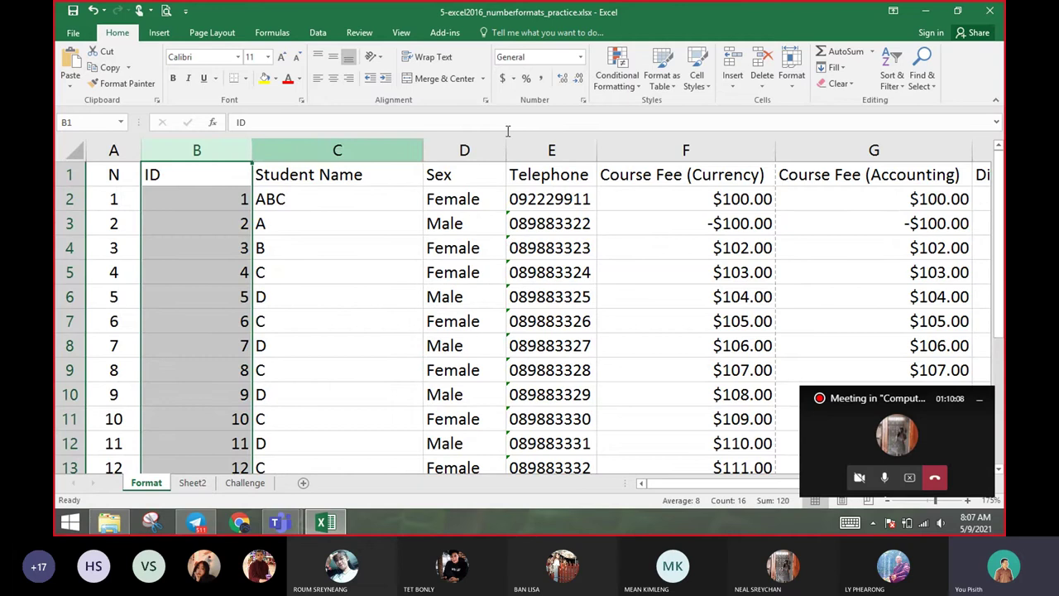
{"action": "left_click", "coordinate": [584, 102]}
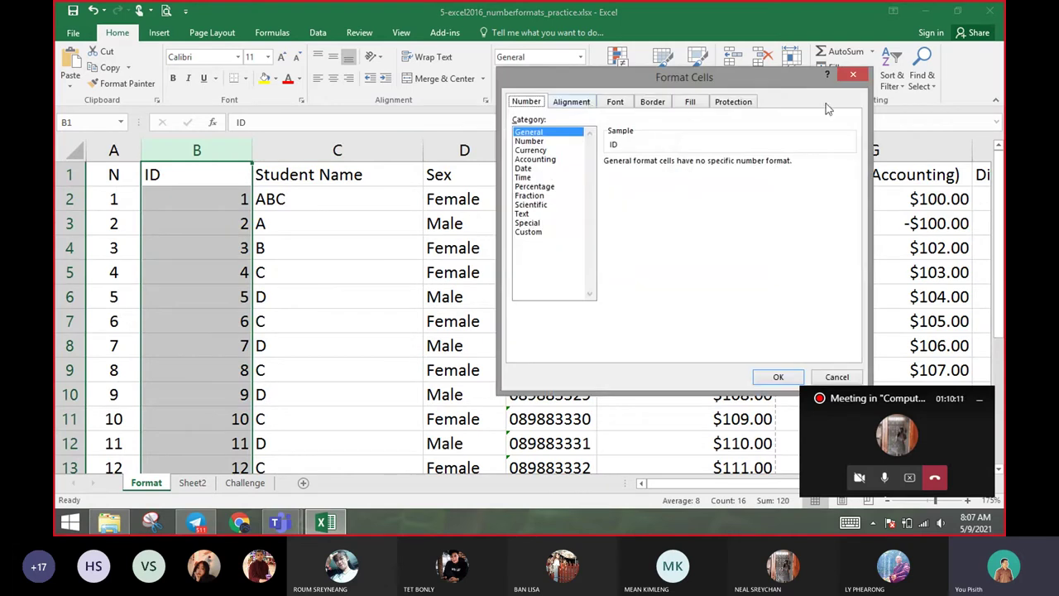
{"action": "left_click", "coordinate": [847, 82]}
{"action": "left_click", "coordinate": [211, 201]}
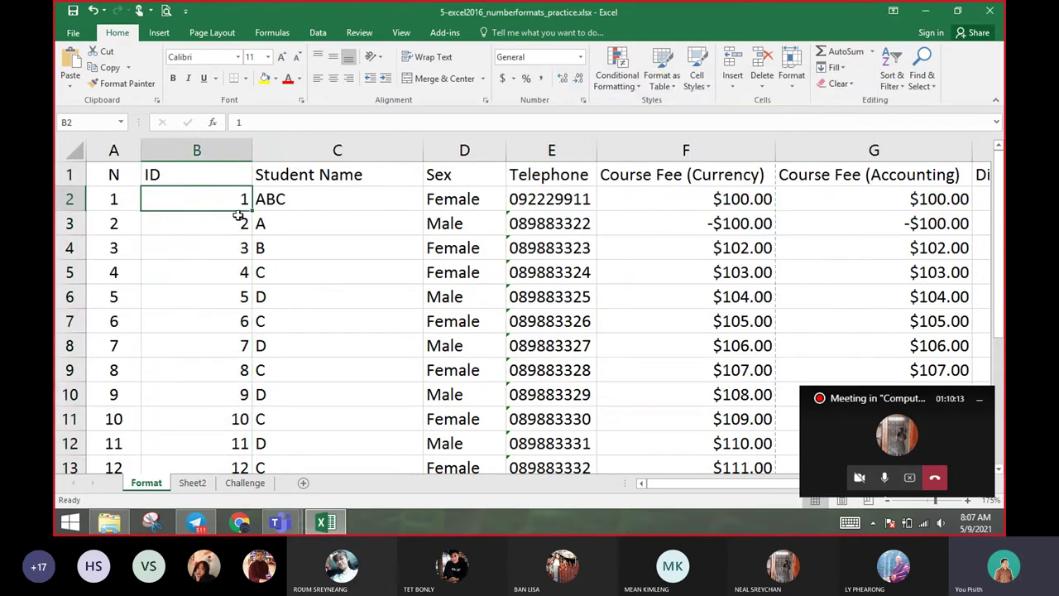
{"action": "type", "text": "000"}
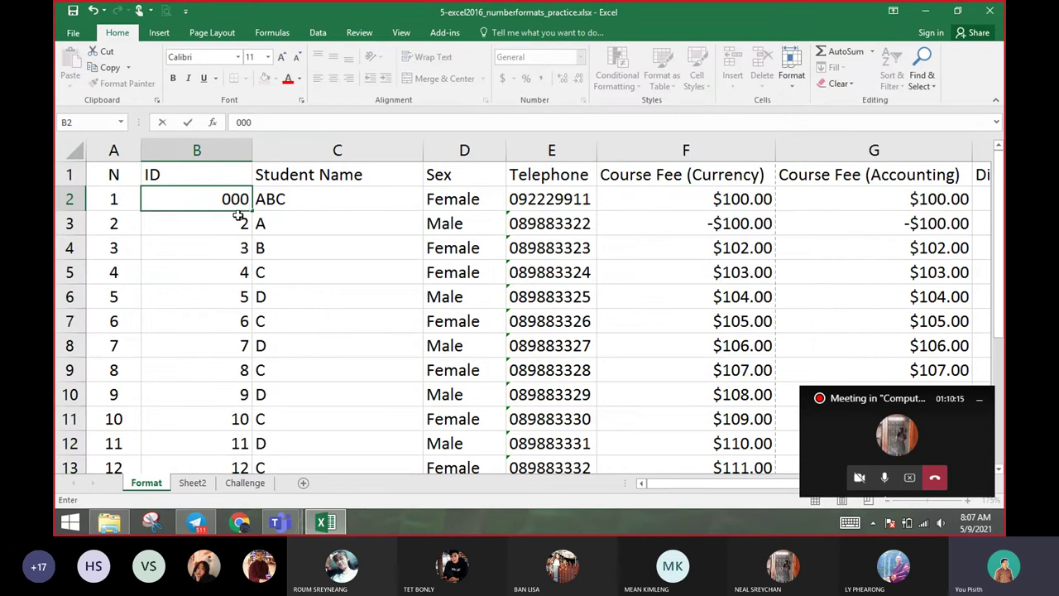
{"action": "type", "text": "1"}
{"action": "key", "text": "Escape"}
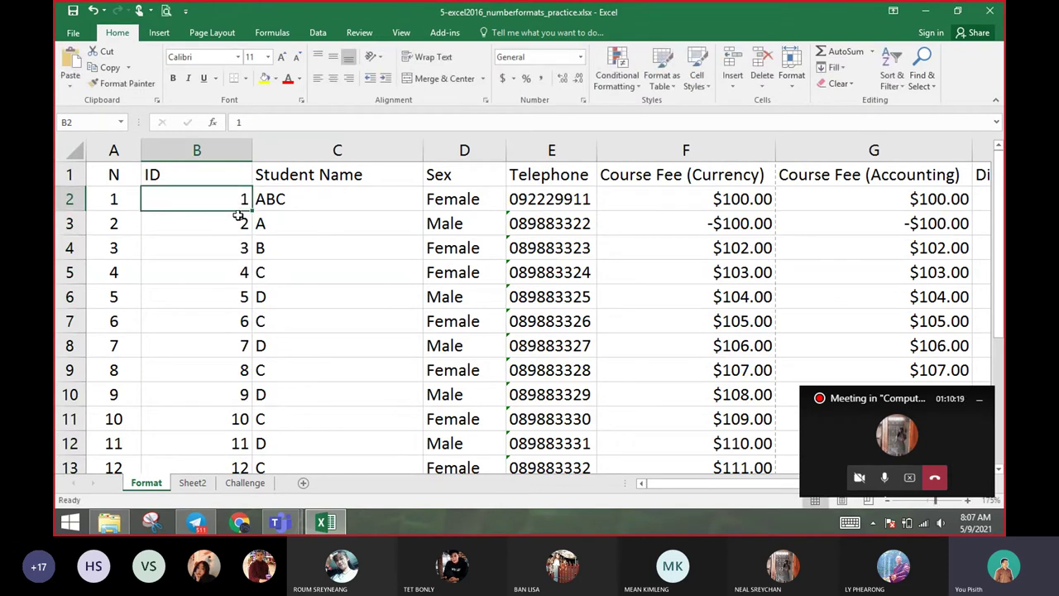
Give ID column B a six-digit zero-padded custom format, so IDs show 000001 onward.
{"action": "left_click", "coordinate": [223, 150]}
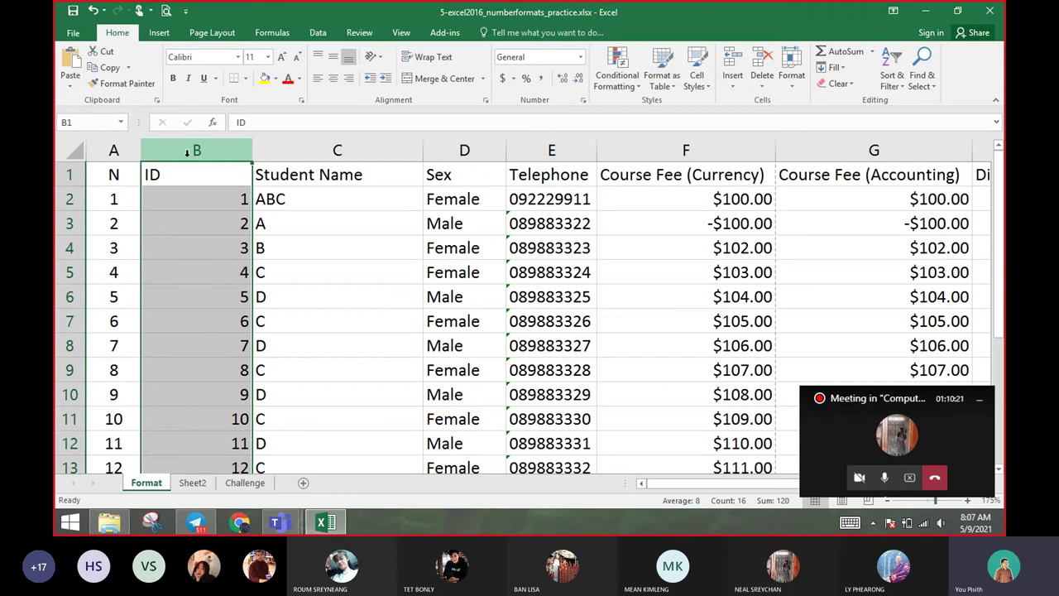
{"action": "left_click", "coordinate": [583, 103]}
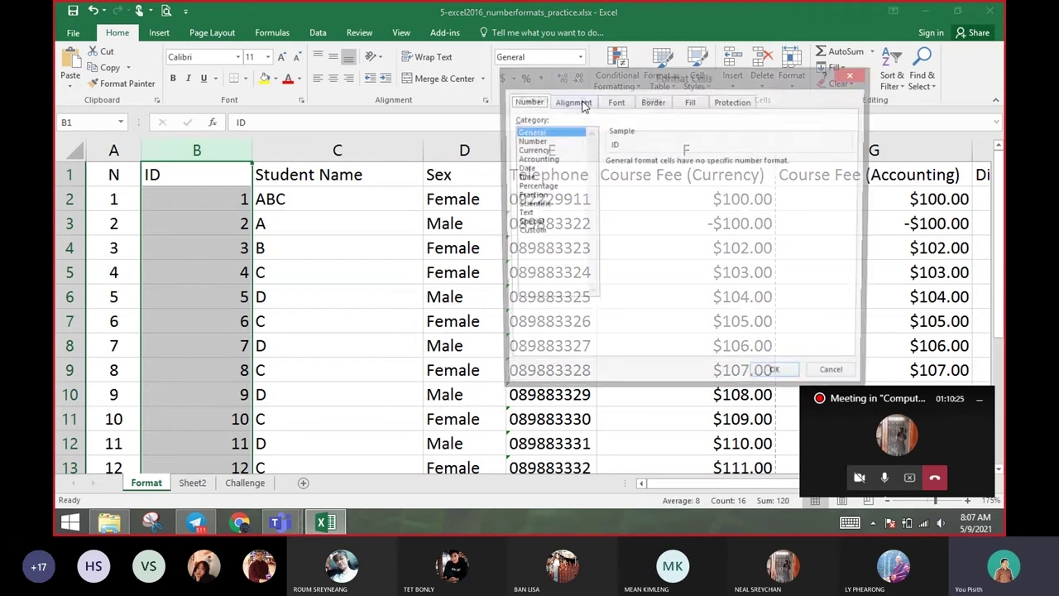
{"action": "left_click_drag", "start_coordinate": [633, 80], "coordinate": [543, 81]}
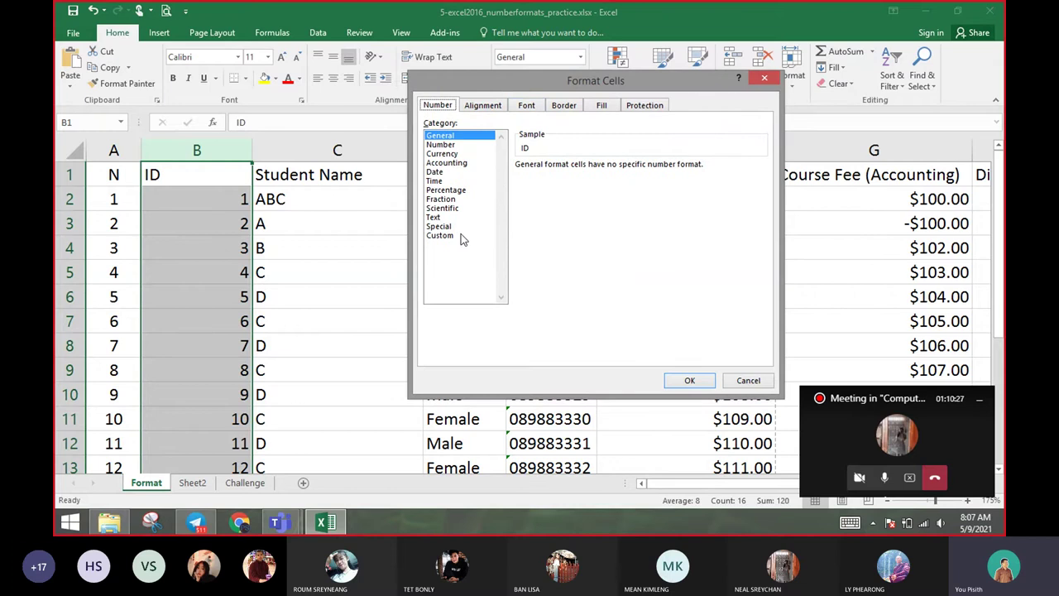
{"action": "left_click", "coordinate": [441, 236]}
{"action": "left_click_drag", "start_coordinate": [616, 75], "coordinate": [553, 73]}
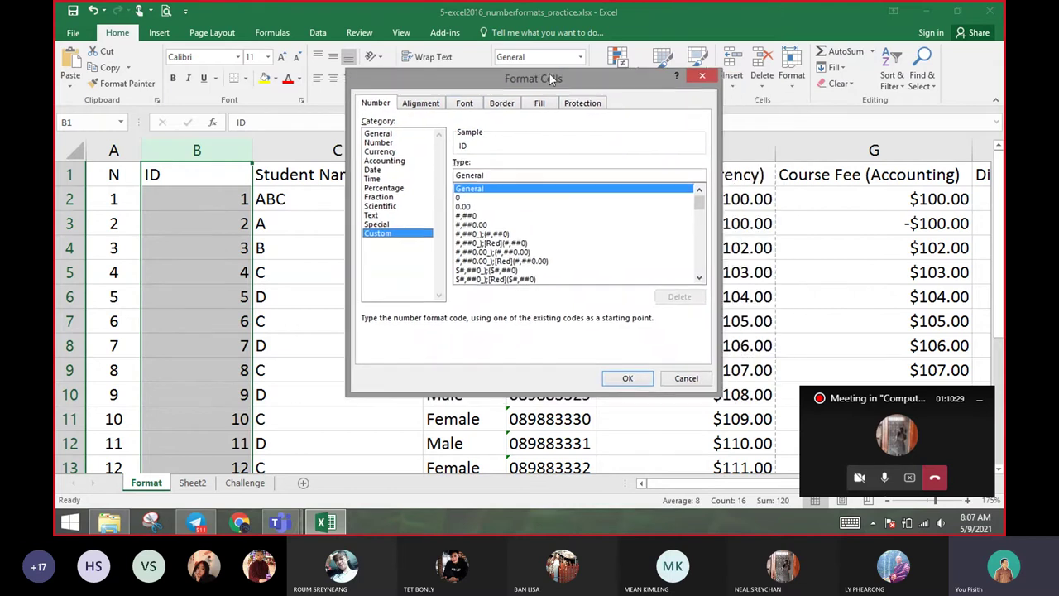
{"action": "double_click", "coordinate": [501, 173]}
{"action": "type", "text": "00"}
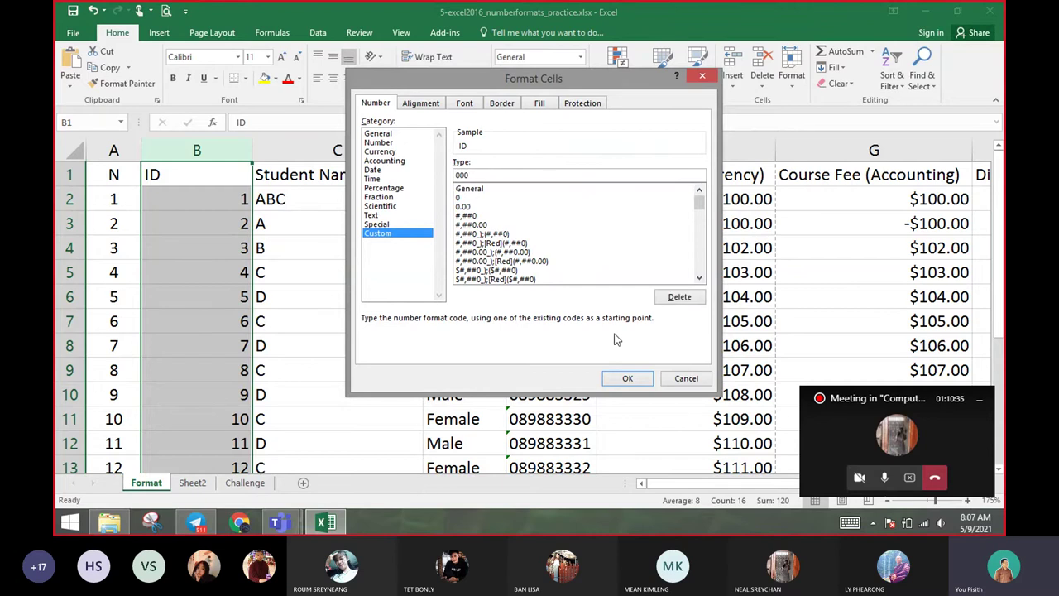
{"action": "type", "text": "00#"}
{"action": "left_click", "coordinate": [628, 380]}
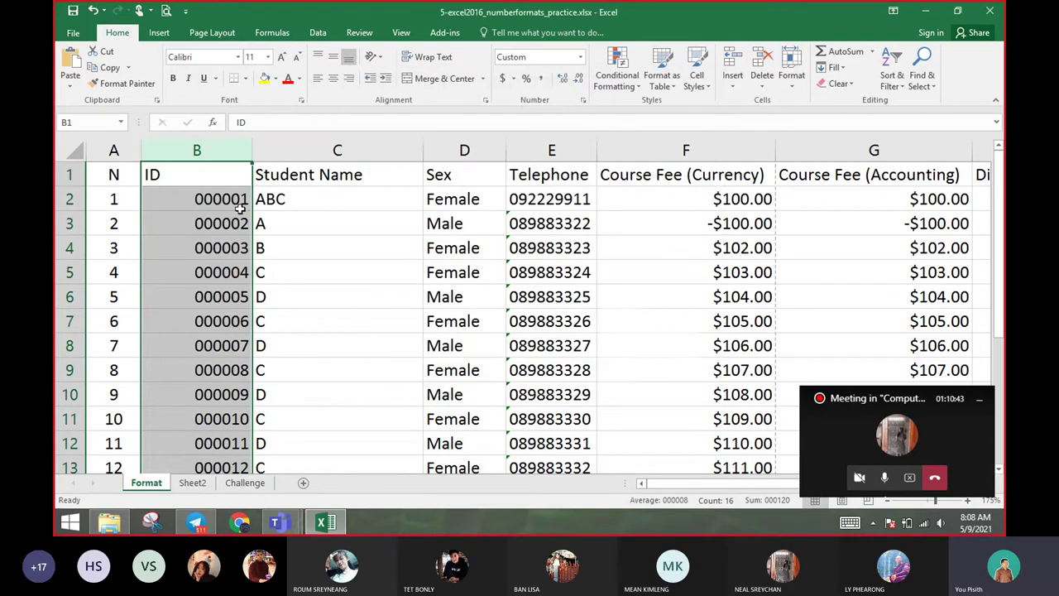
{"action": "left_click", "coordinate": [238, 195]}
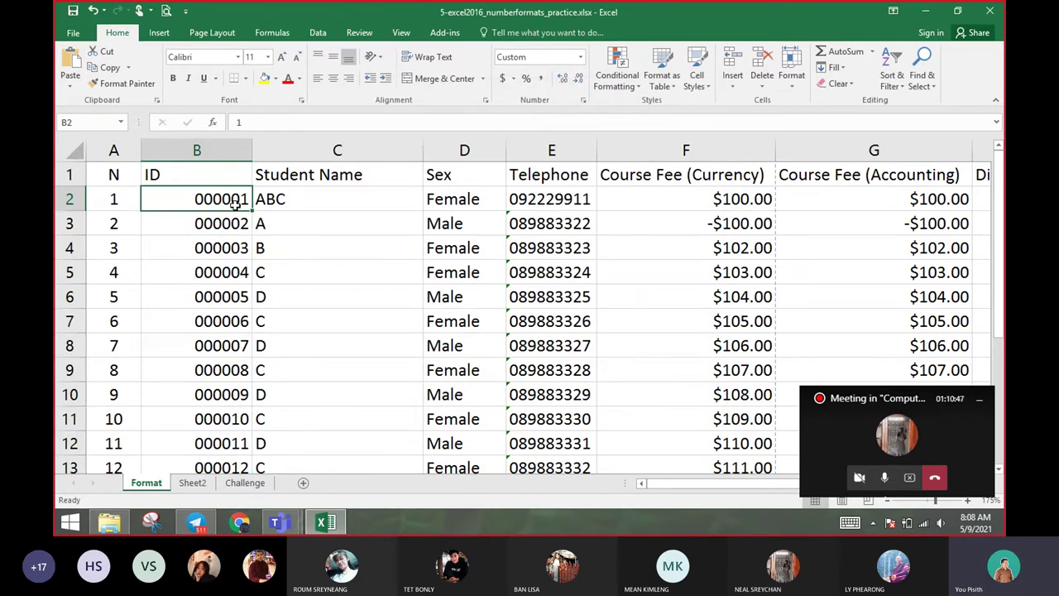
{"action": "scroll", "coordinate": [211, 405], "scroll_direction": "down", "scroll_amount": 5}
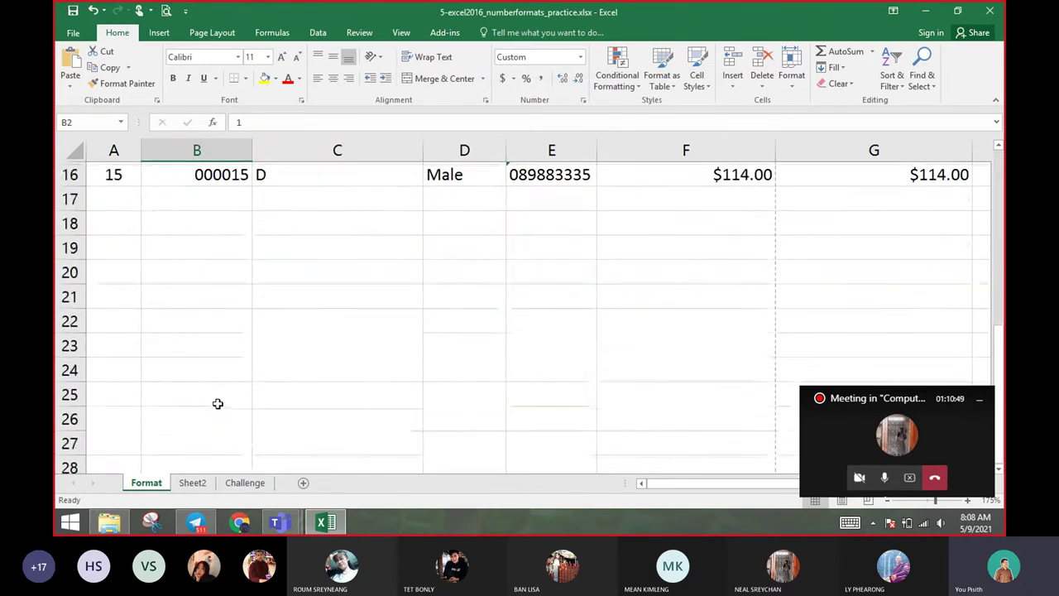
{"action": "scroll", "coordinate": [217, 403], "scroll_direction": "up", "scroll_amount": 3}
On Sheet2, enter 0 in D1 and give it custom format 000.
{"action": "left_click", "coordinate": [195, 483]}
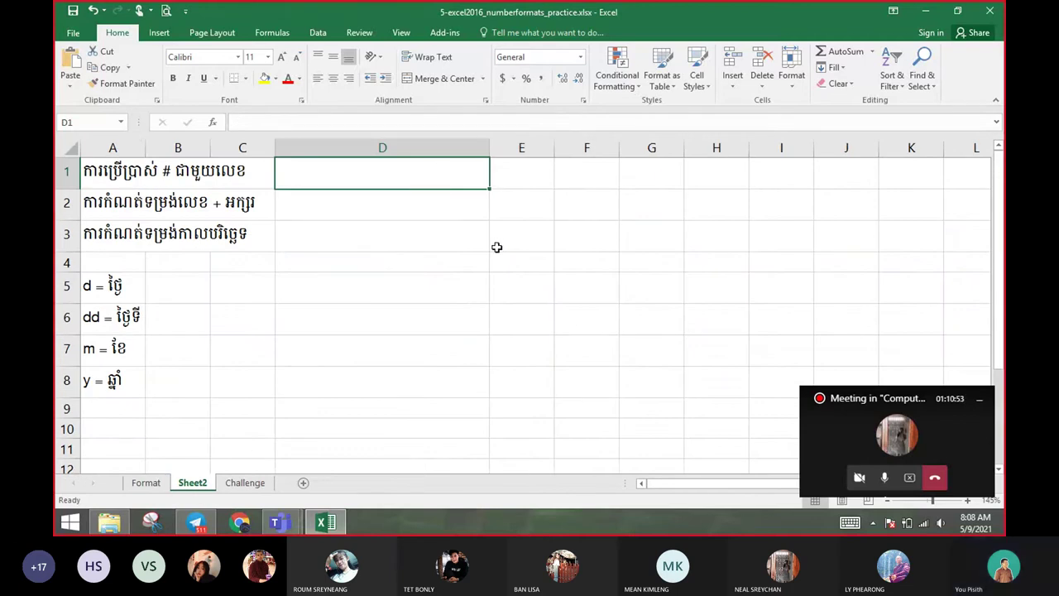
{"action": "type", "text": "0"}
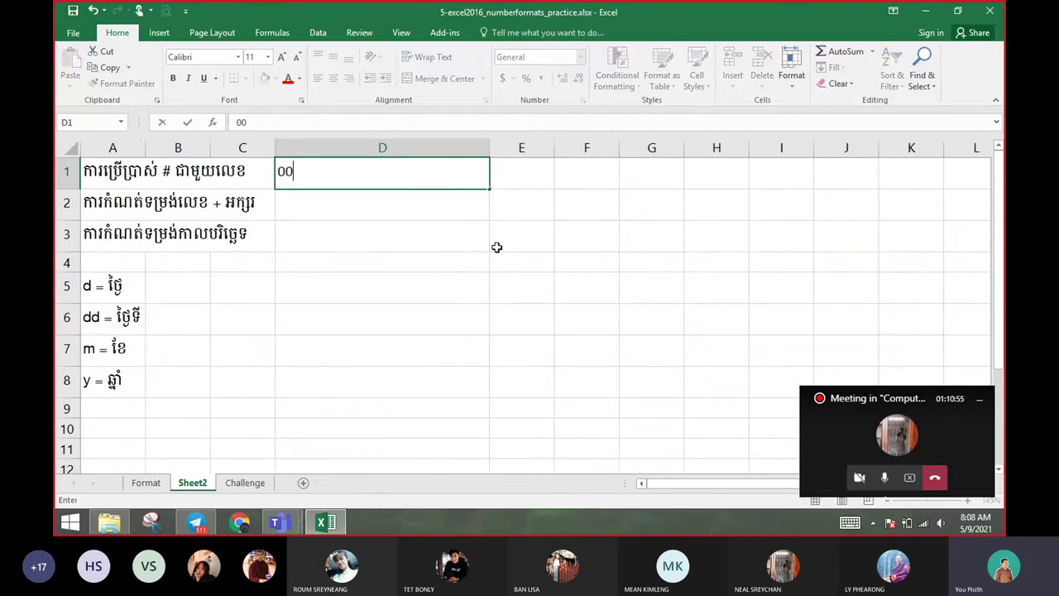
{"action": "type", "text": "0"}
{"action": "key", "text": "Return"}
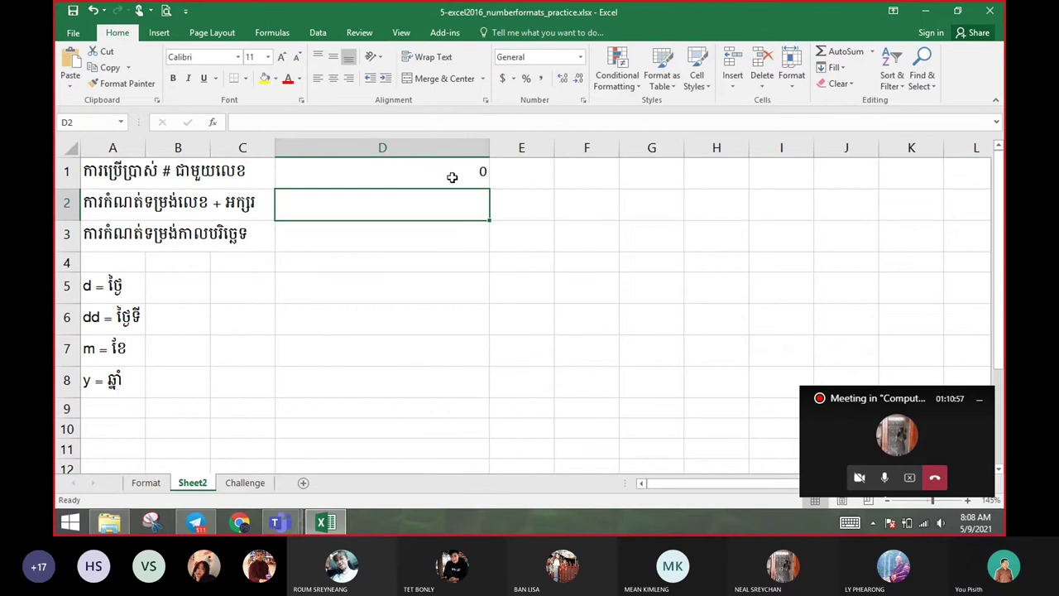
{"action": "left_click", "coordinate": [453, 177]}
{"action": "left_click", "coordinate": [585, 100]}
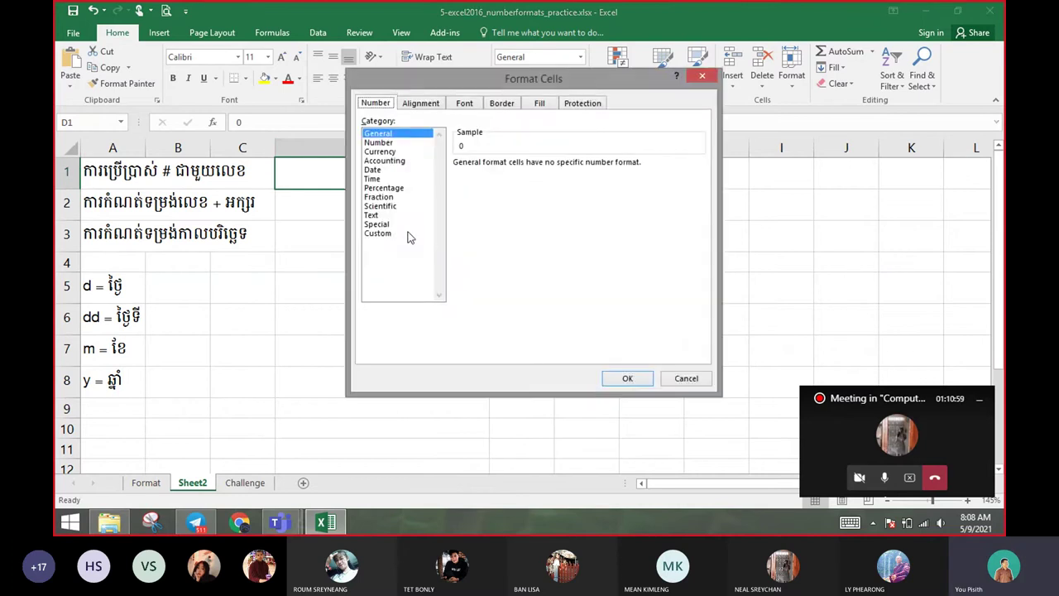
{"action": "left_click", "coordinate": [405, 234]}
{"action": "left_click_drag", "start_coordinate": [504, 176], "coordinate": [443, 176]}
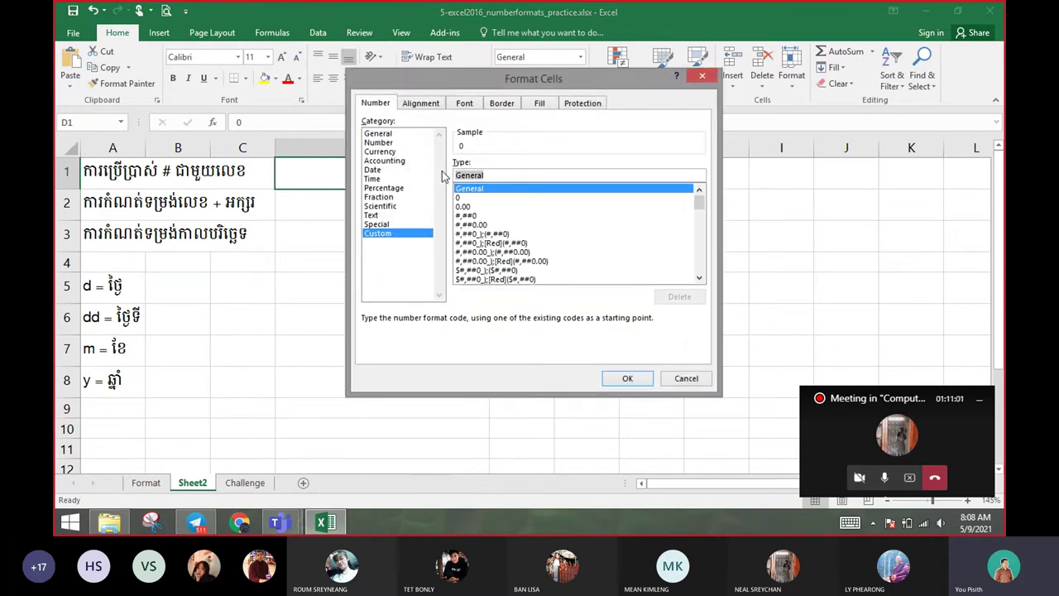
{"action": "type", "text": "000"}
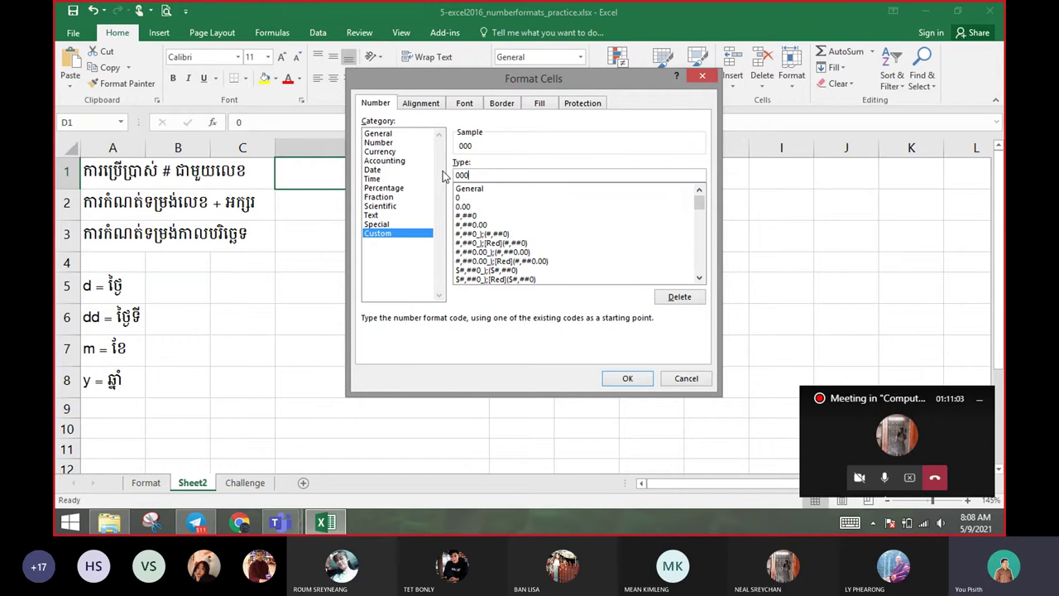
{"action": "key", "text": "Return"}
Give E1 custom format 00# and enter 0 in it.
{"action": "left_click", "coordinate": [543, 166]}
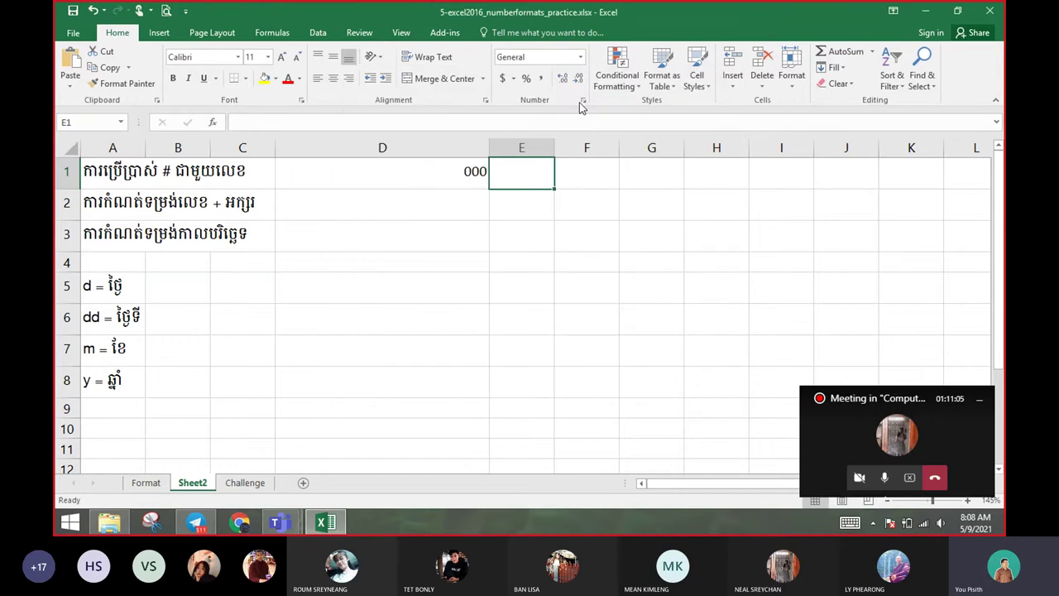
{"action": "key", "text": "ctrl+1"}
{"action": "left_click", "coordinate": [402, 232]}
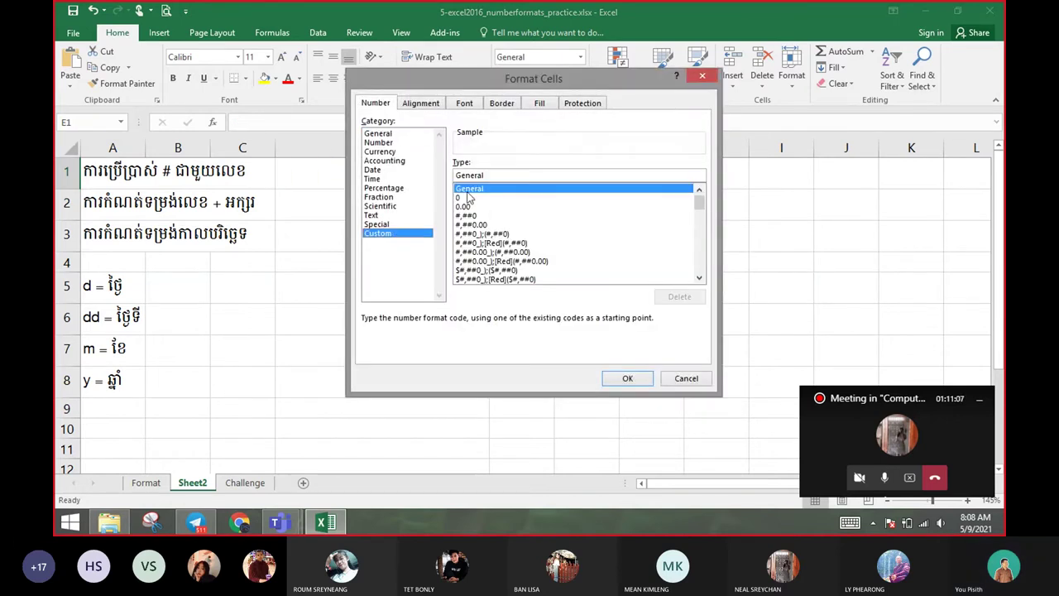
{"action": "double_click", "coordinate": [500, 178]}
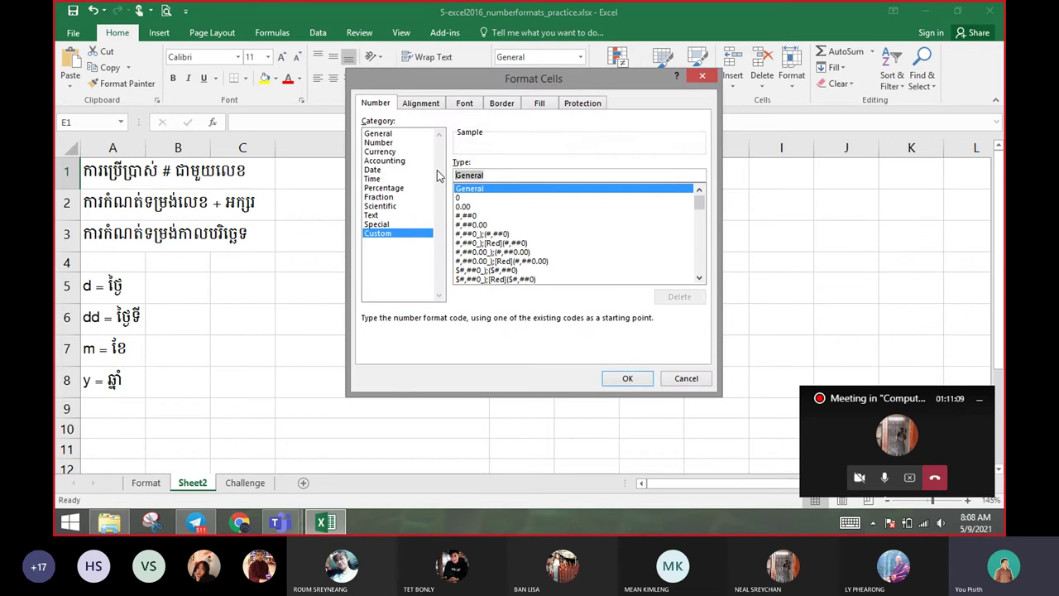
{"action": "type", "text": "00#"}
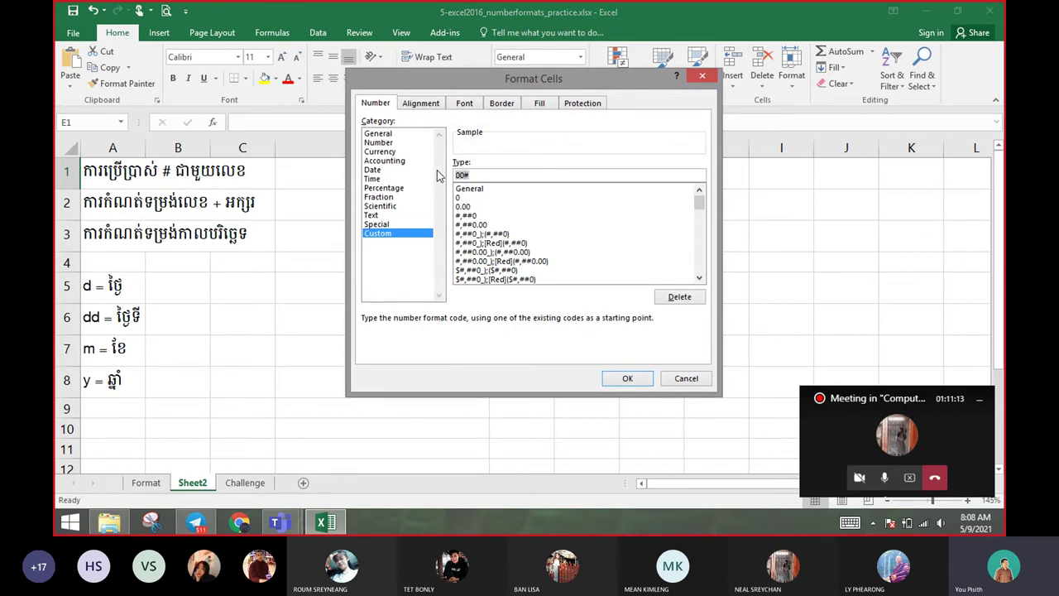
{"action": "key", "text": "Return"}
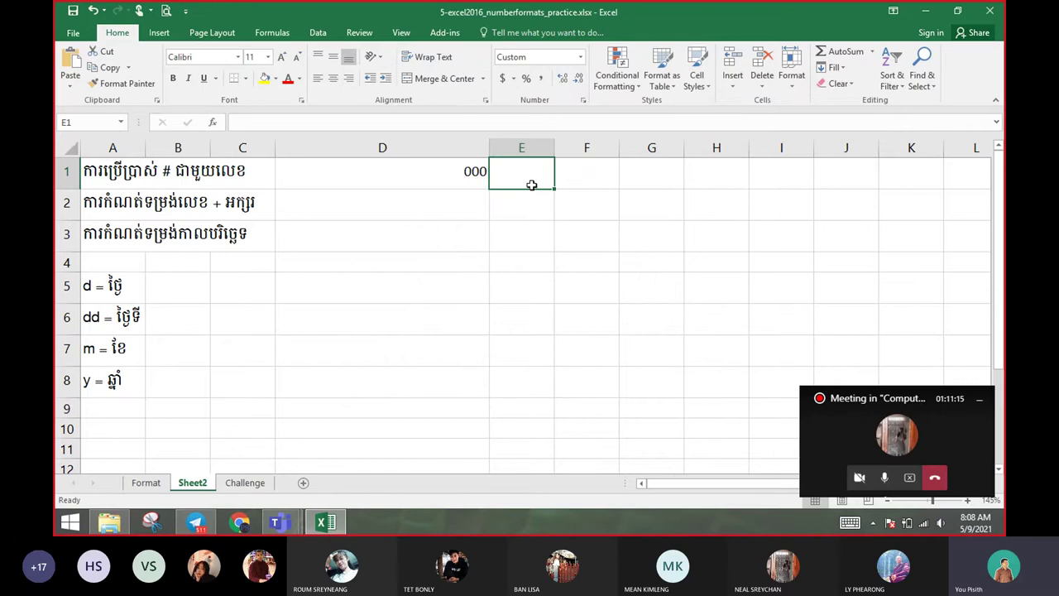
{"action": "type", "text": "0"}
{"action": "key", "text": "ctrl+Return"}
{"action": "key", "text": "Return"}
Compare E1 with D1 and confirm D1's custom format code is 000.
{"action": "left_click", "coordinate": [532, 186]}
{"action": "left_click", "coordinate": [458, 162]}
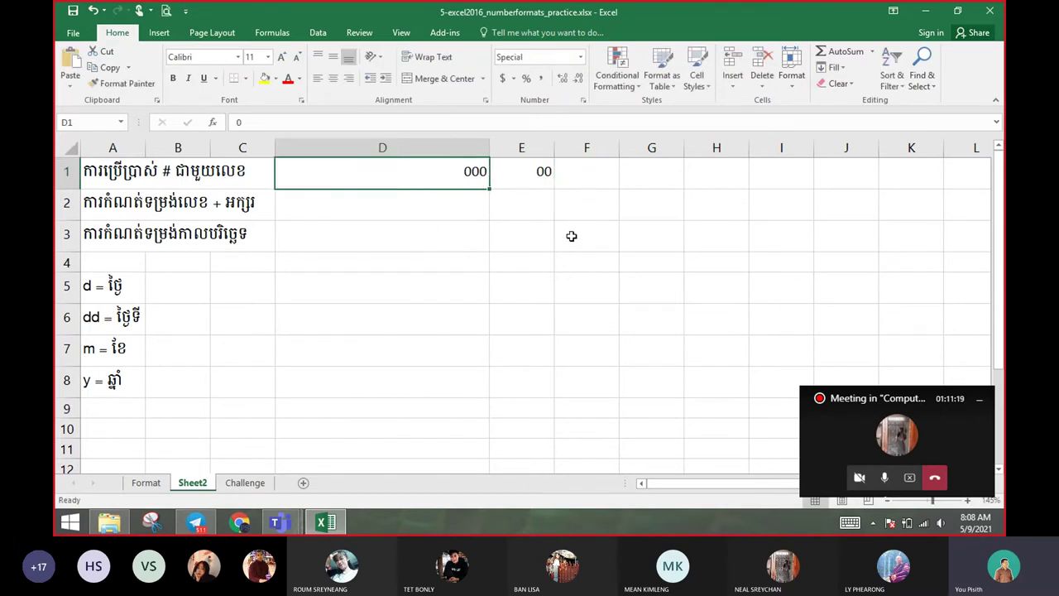
{"action": "key", "text": "Down"}
{"action": "key", "text": "Right"}
{"action": "key", "text": "Up"}
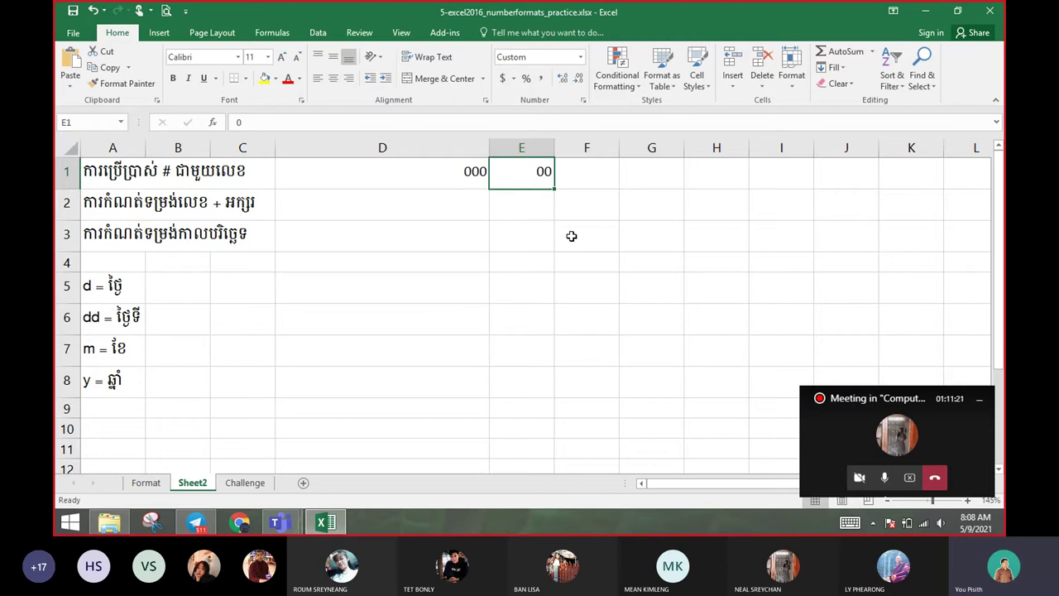
{"action": "left_click", "coordinate": [461, 173]}
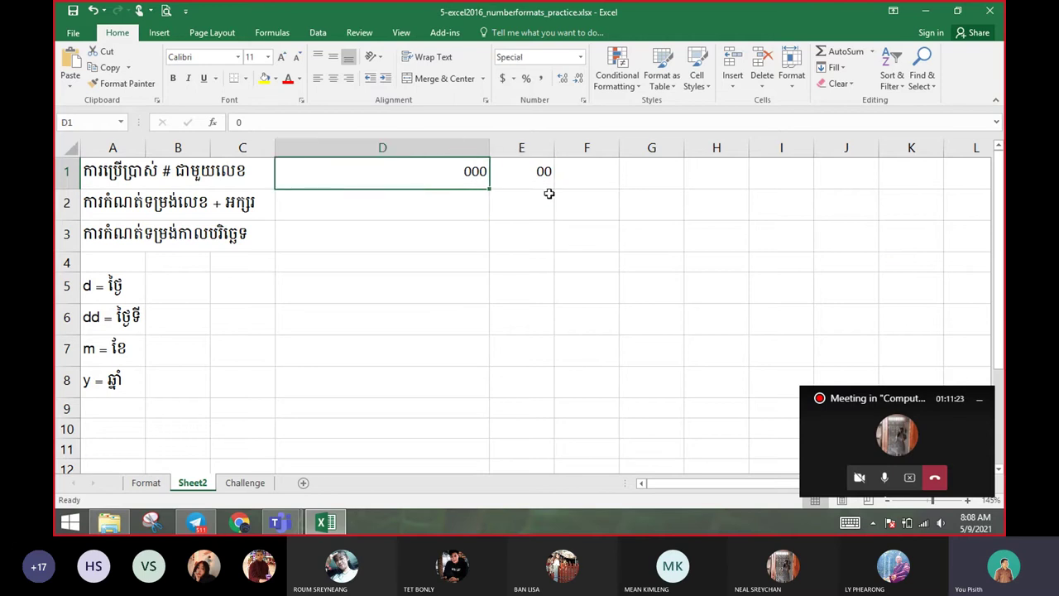
{"action": "left_click", "coordinate": [530, 169]}
{"action": "key", "text": "Left"}
{"action": "key", "text": "ctrl+1"}
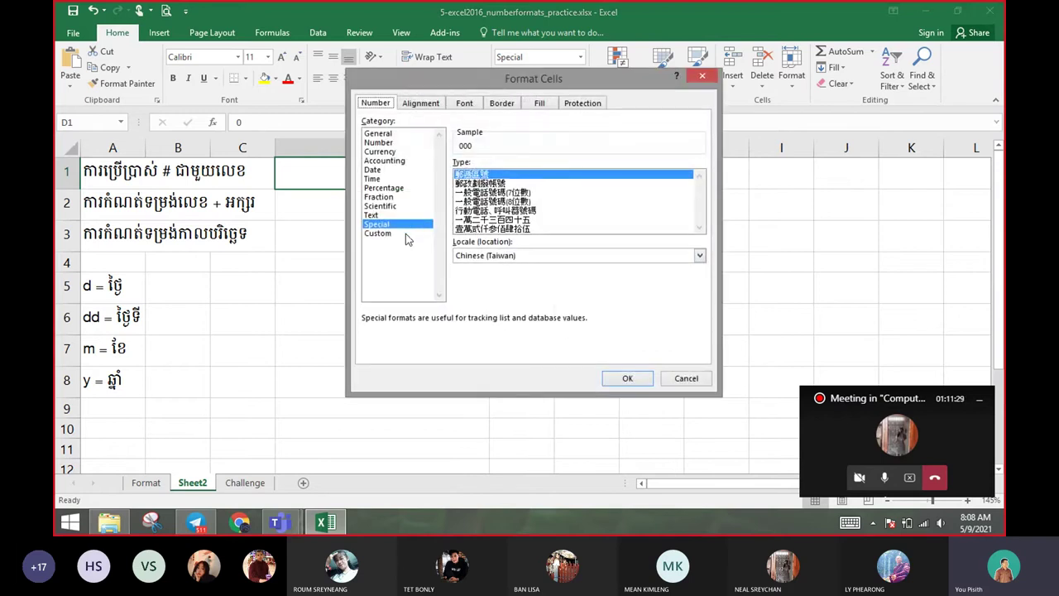
{"action": "left_click", "coordinate": [406, 234]}
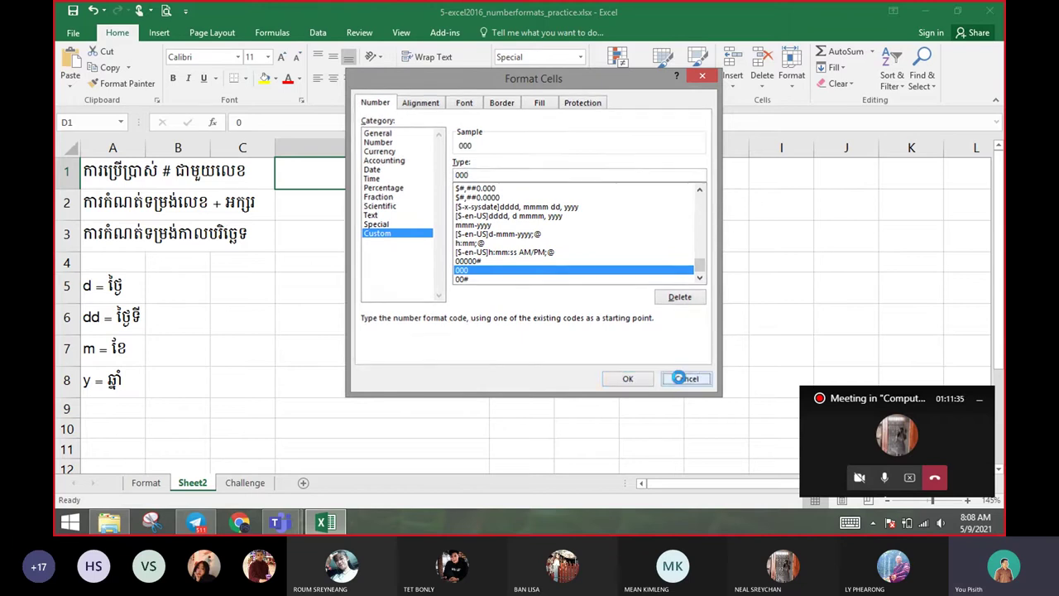
{"action": "left_click", "coordinate": [682, 381]}
Copy D1 down into D2 and enter 1 there, displaying 001.
{"action": "left_click_drag", "start_coordinate": [488, 190], "coordinate": [476, 205]}
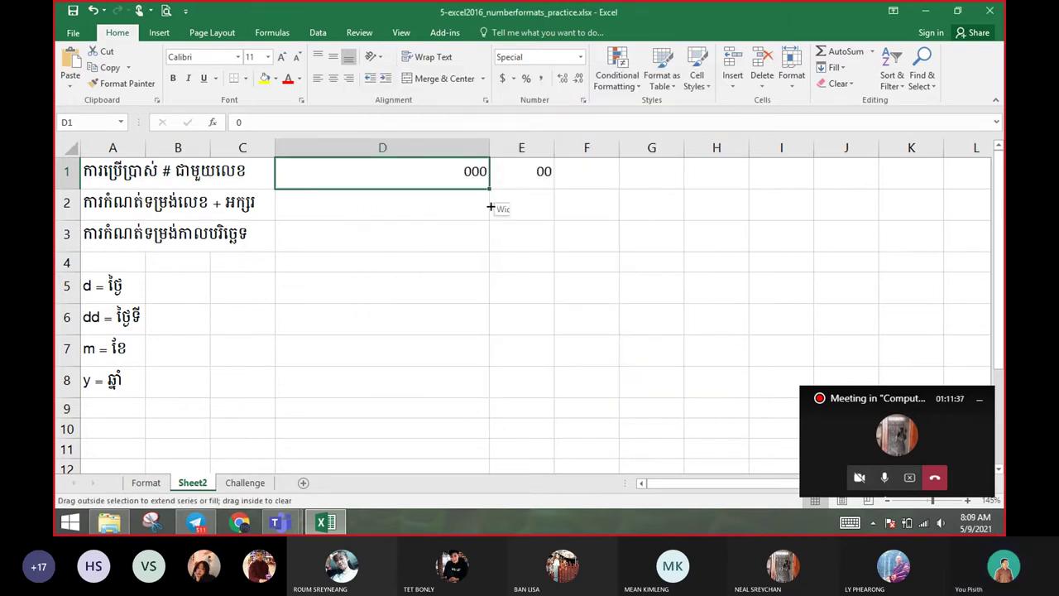
{"action": "left_click", "coordinate": [470, 204]}
{"action": "double_click", "coordinate": [470, 203]}
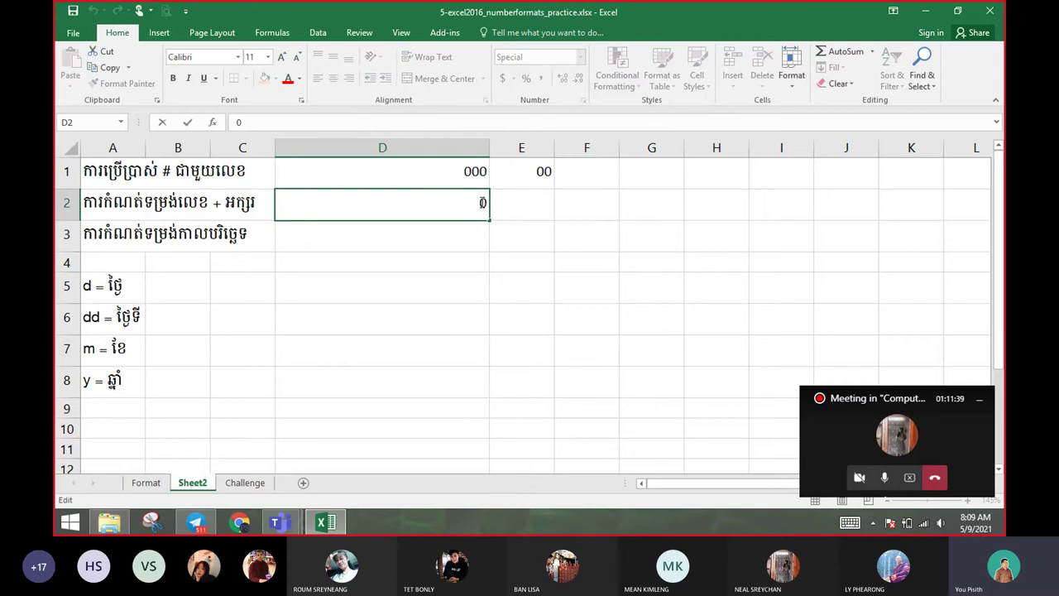
{"action": "type", "text": "1"}
{"action": "key", "text": "Return"}
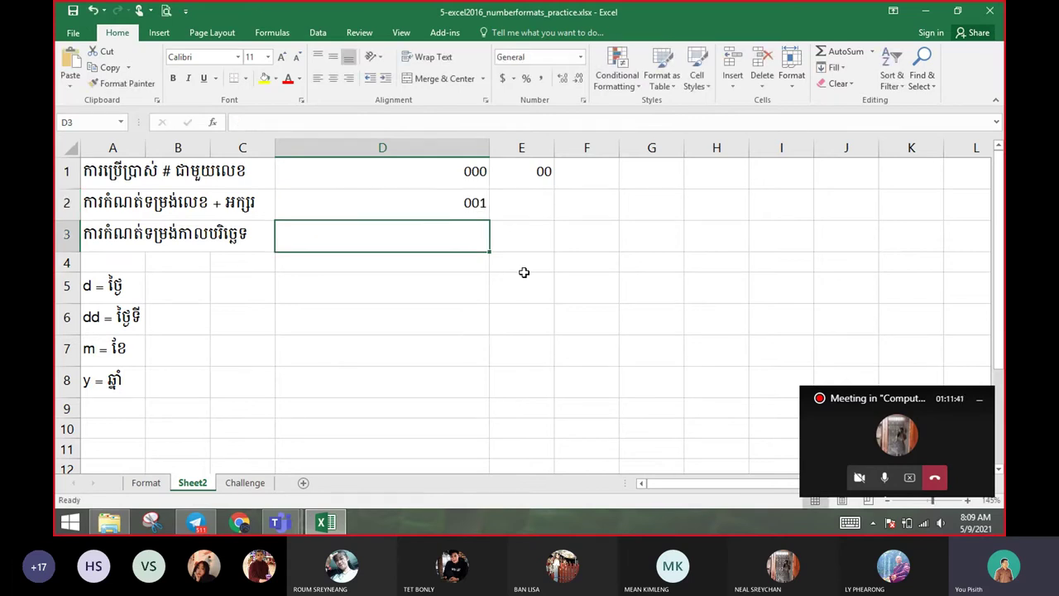
{"action": "key", "text": "Up"}
{"action": "key", "text": "Right"}
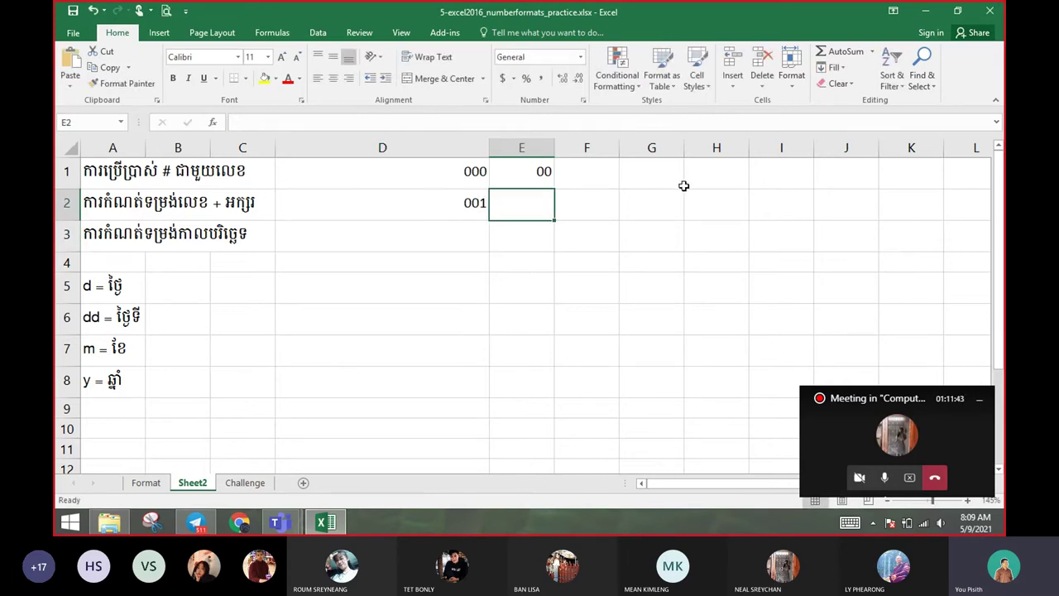
Copy E1 down into E2 and enter 1 there, displaying 001.
{"action": "left_click", "coordinate": [544, 170]}
{"action": "left_click_drag", "start_coordinate": [553, 189], "coordinate": [554, 206]}
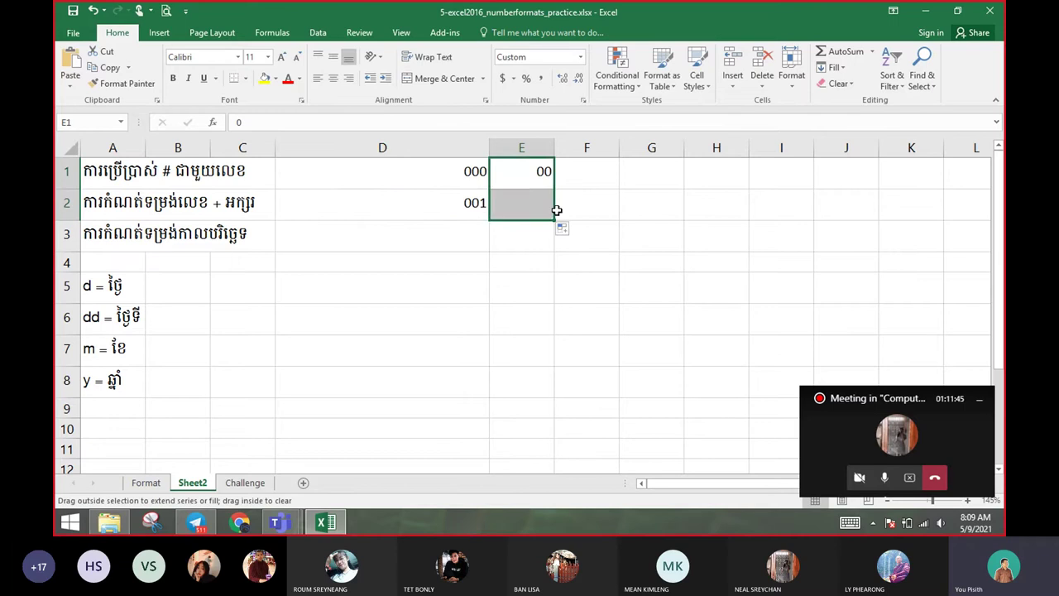
{"action": "left_click", "coordinate": [522, 206]}
{"action": "type", "text": "1"}
{"action": "key", "text": "Return"}
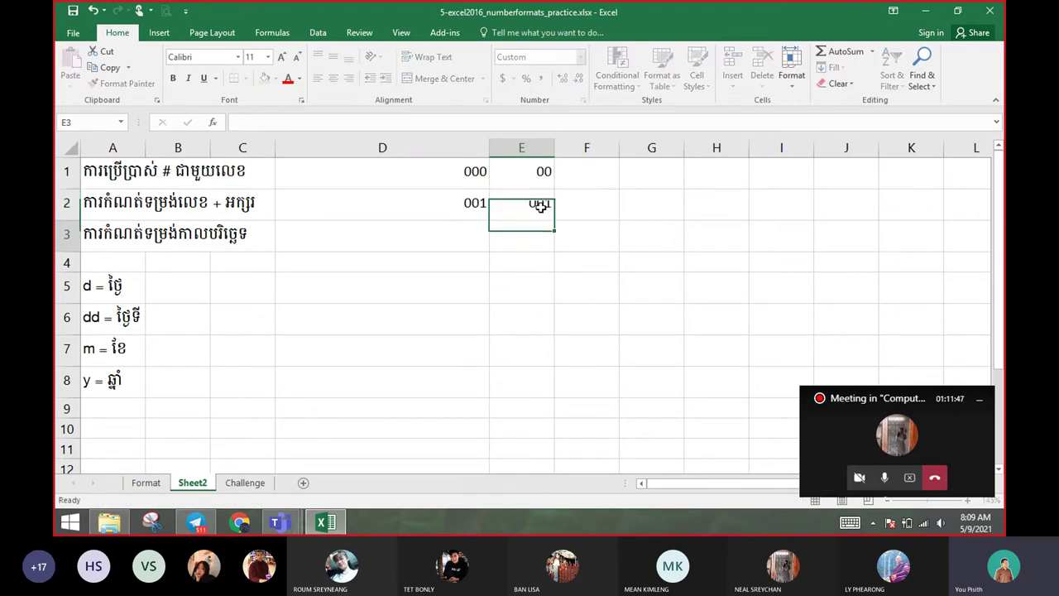
{"action": "left_click", "coordinate": [540, 206]}
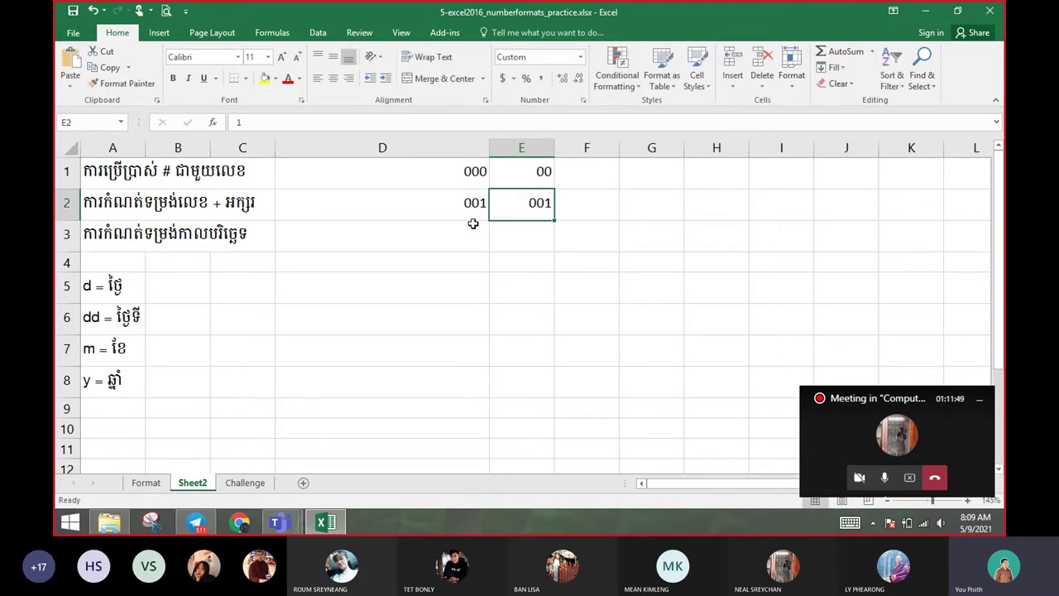
{"action": "left_click", "coordinate": [450, 210]}
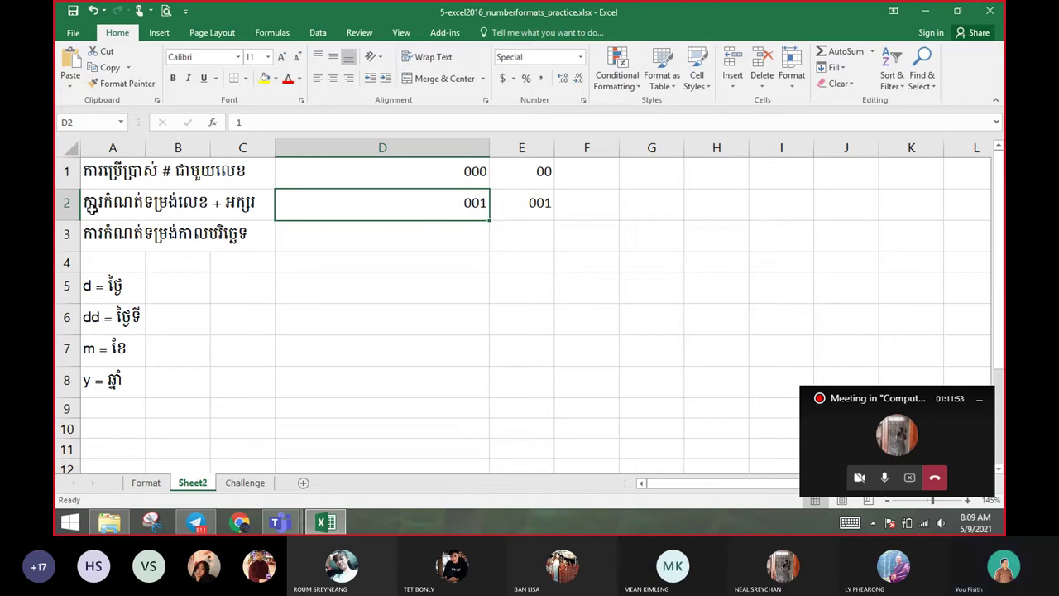
Insert a blank row 2 and move the two 001 values up into it.
{"action": "right_click", "coordinate": [67, 204]}
{"action": "left_click", "coordinate": [169, 303]}
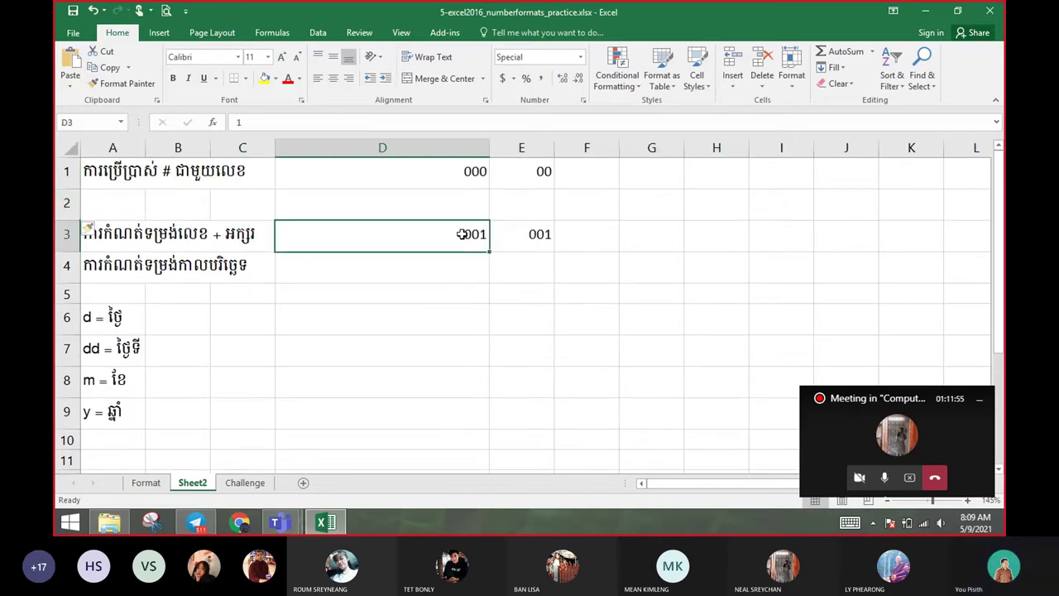
{"action": "mouse_move", "coordinate": [464, 234]}
{"action": "left_mouse_down"}
{"action": "mouse_move", "coordinate": [513, 234]}
{"action": "mouse_move", "coordinate": [518, 203]}
{"action": "left_mouse_up"}
{"action": "left_click", "coordinate": [463, 202]}
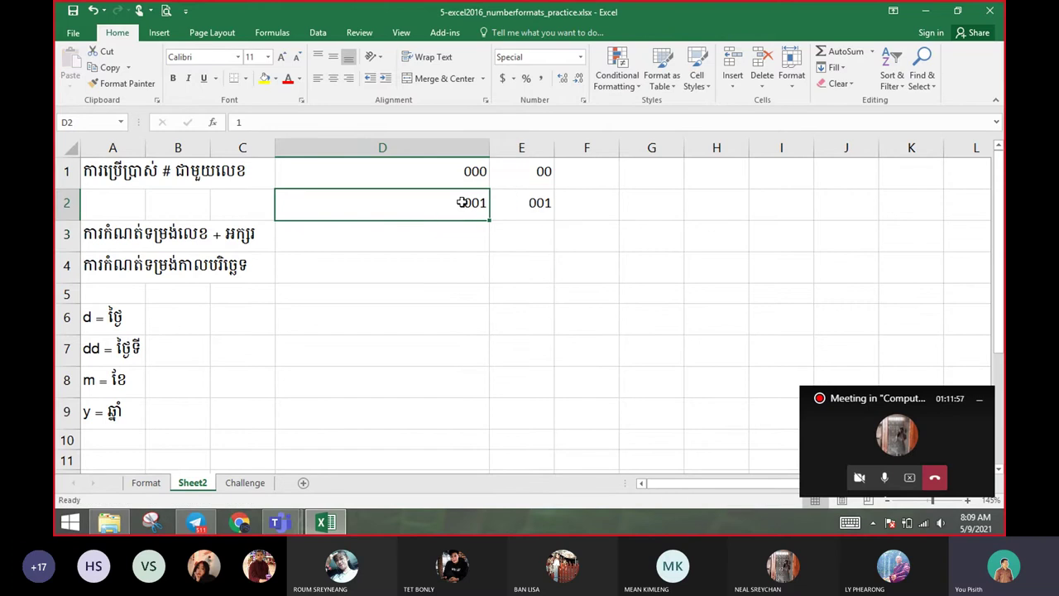
Verify D1 uses format 000 and E1 uses format 00#.
{"action": "left_click", "coordinate": [465, 173]}
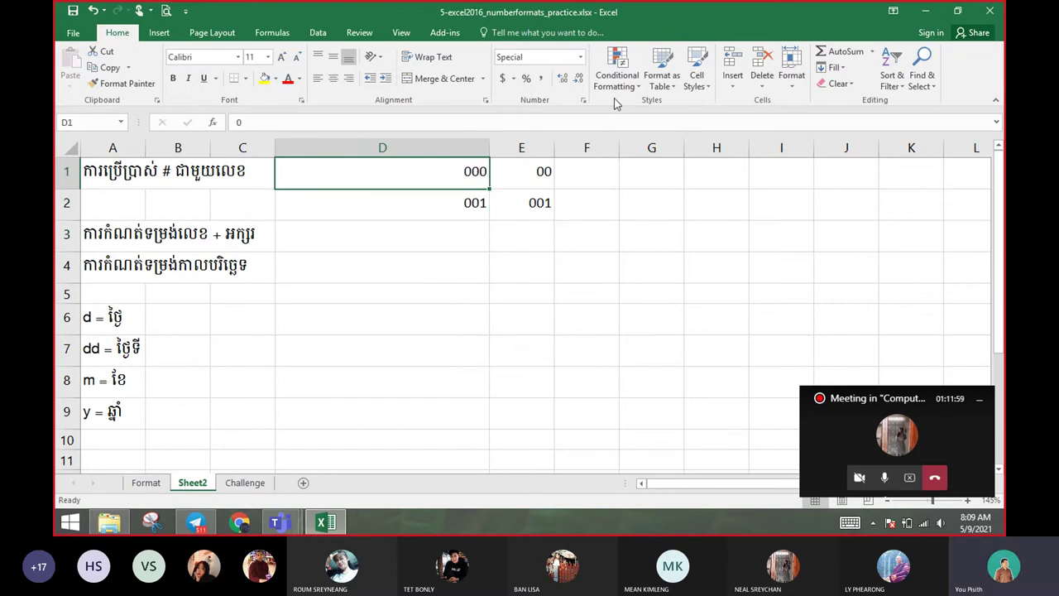
{"action": "left_click", "coordinate": [585, 101]}
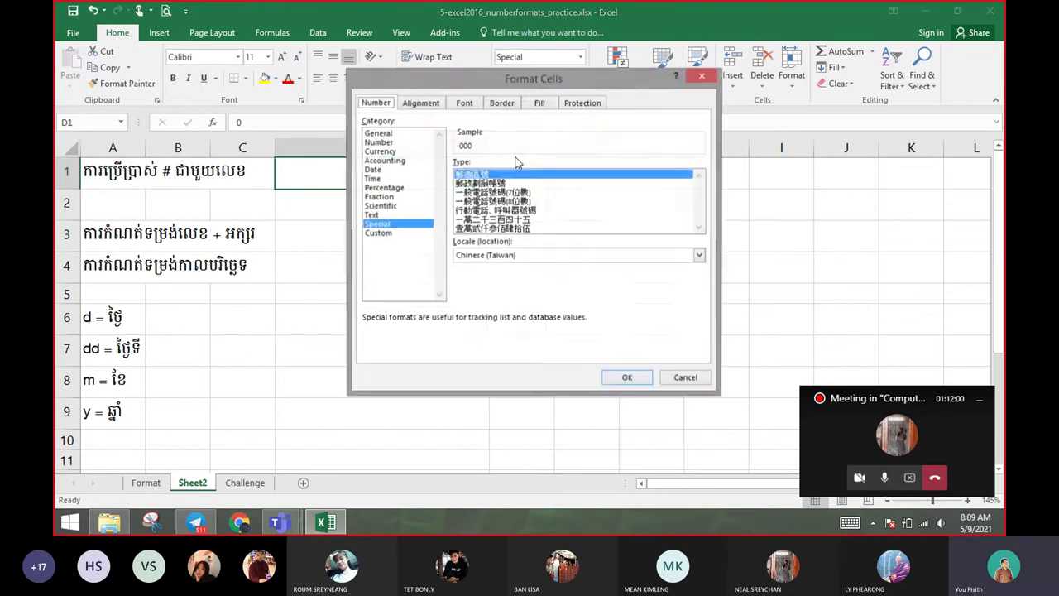
{"action": "left_click", "coordinate": [401, 235]}
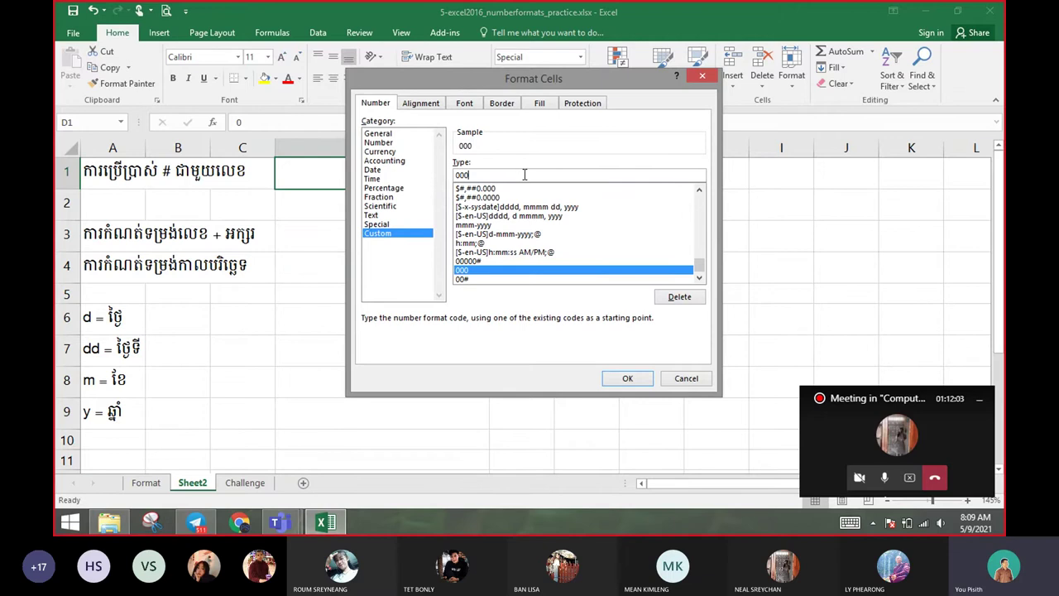
{"action": "left_click", "coordinate": [687, 378]}
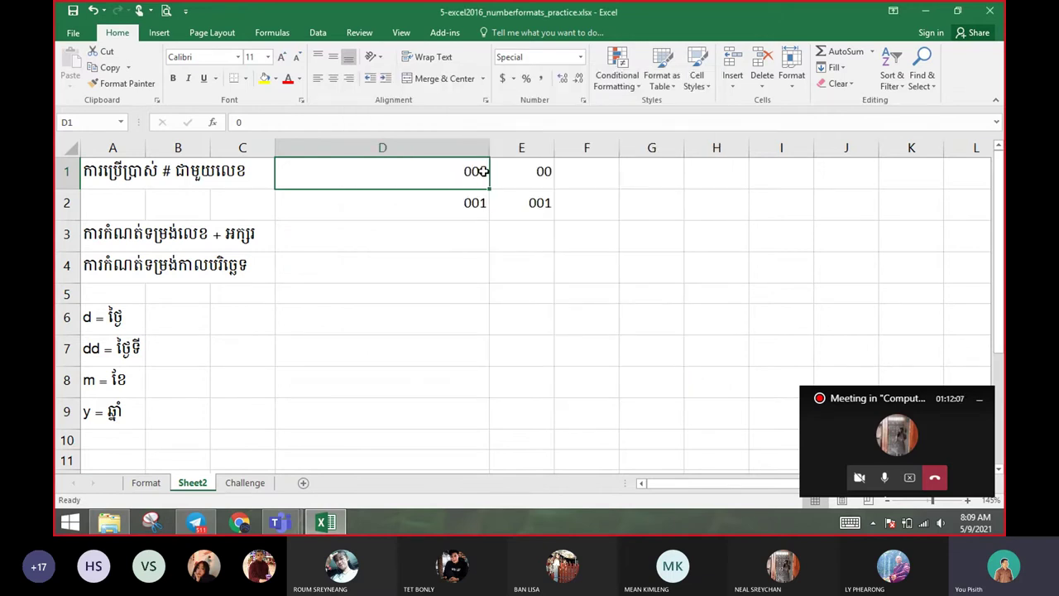
{"action": "left_click", "coordinate": [544, 171]}
{"action": "left_click", "coordinate": [583, 99]}
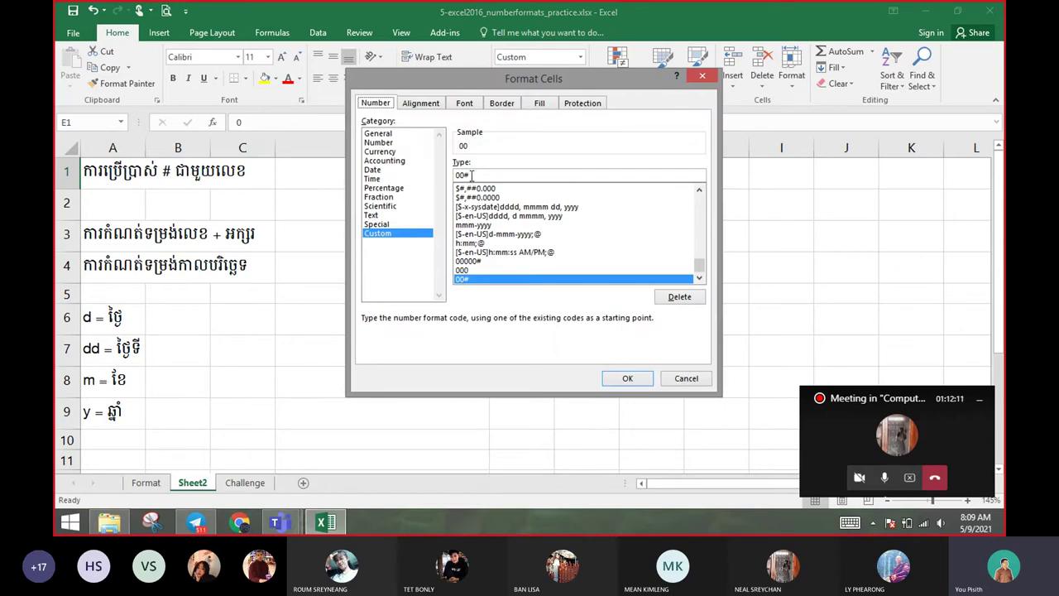
{"action": "left_click", "coordinate": [629, 378]}
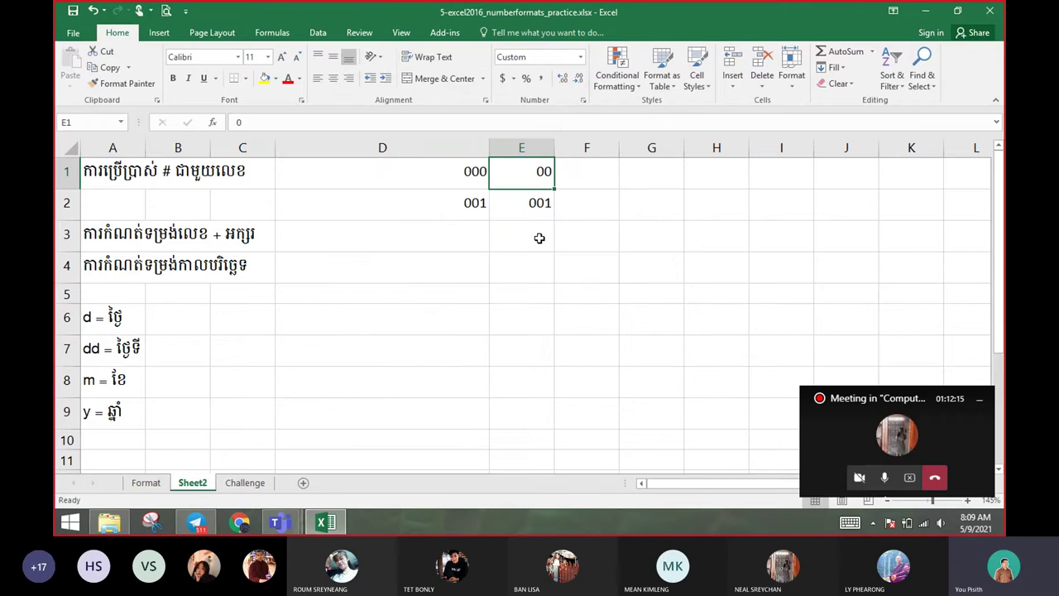
{"action": "left_click", "coordinate": [543, 212]}
Select the leading-zero example cells in D1:E2.
{"action": "left_click", "coordinate": [603, 209]}
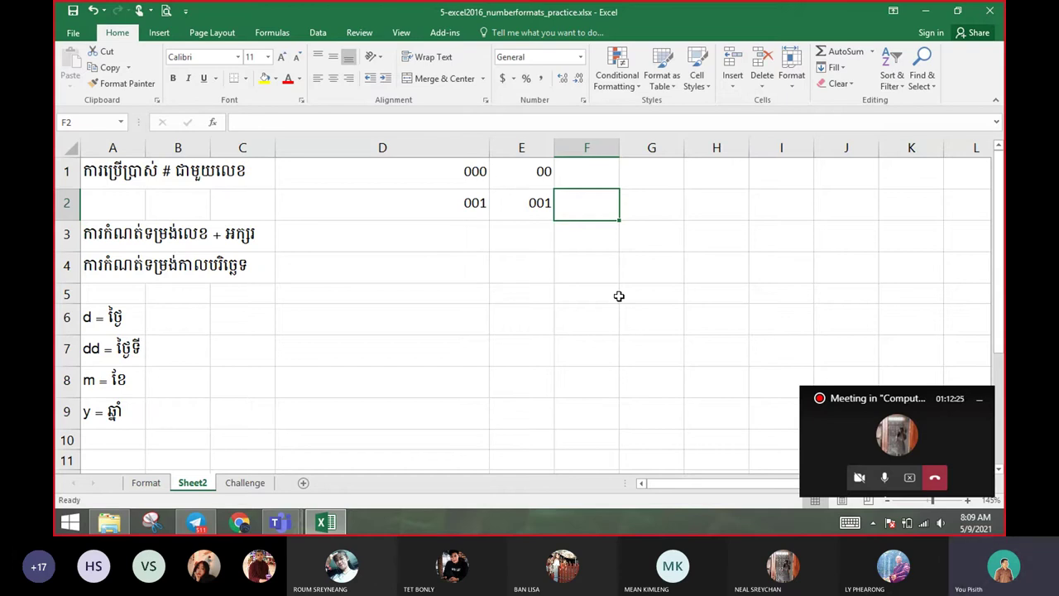
{"action": "left_click_drag", "start_coordinate": [430, 206], "coordinate": [539, 206]}
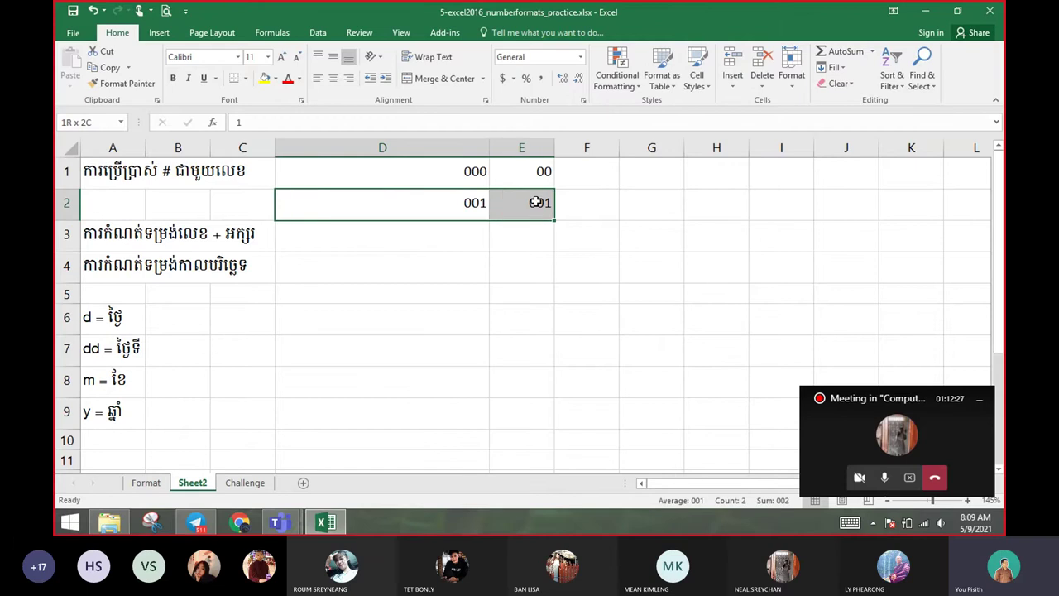
{"action": "left_click", "coordinate": [459, 168]}
{"action": "mouse_move", "coordinate": [460, 168]}
{"action": "left_mouse_down"}
{"action": "mouse_move", "coordinate": [508, 191]}
{"action": "mouse_move", "coordinate": [467, 199]}
{"action": "left_mouse_up"}
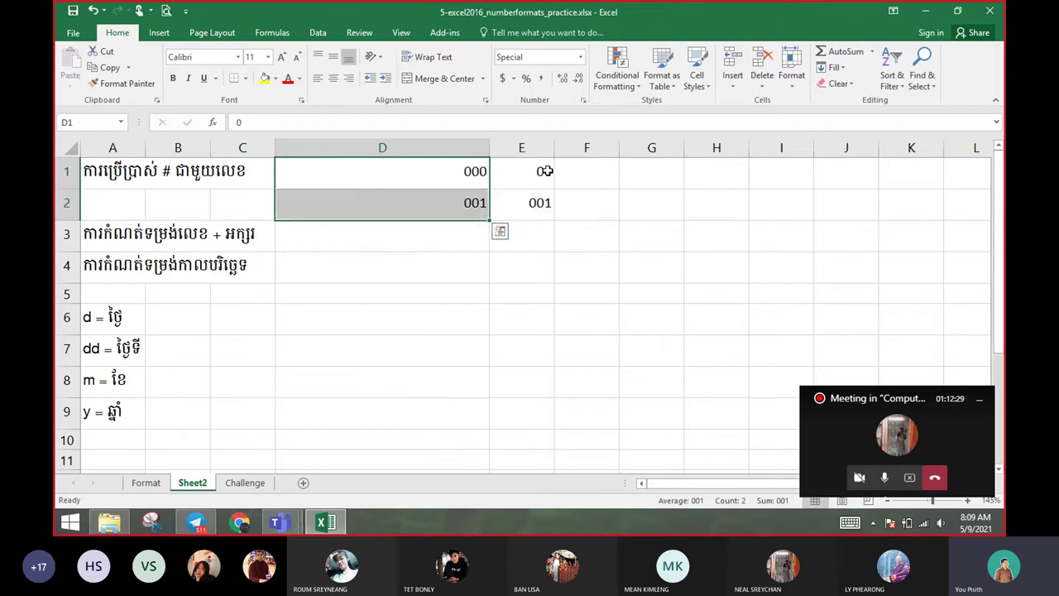
{"action": "left_click_drag", "start_coordinate": [542, 172], "coordinate": [546, 192]}
{"action": "left_click_drag", "start_coordinate": [442, 178], "coordinate": [403, 199]}
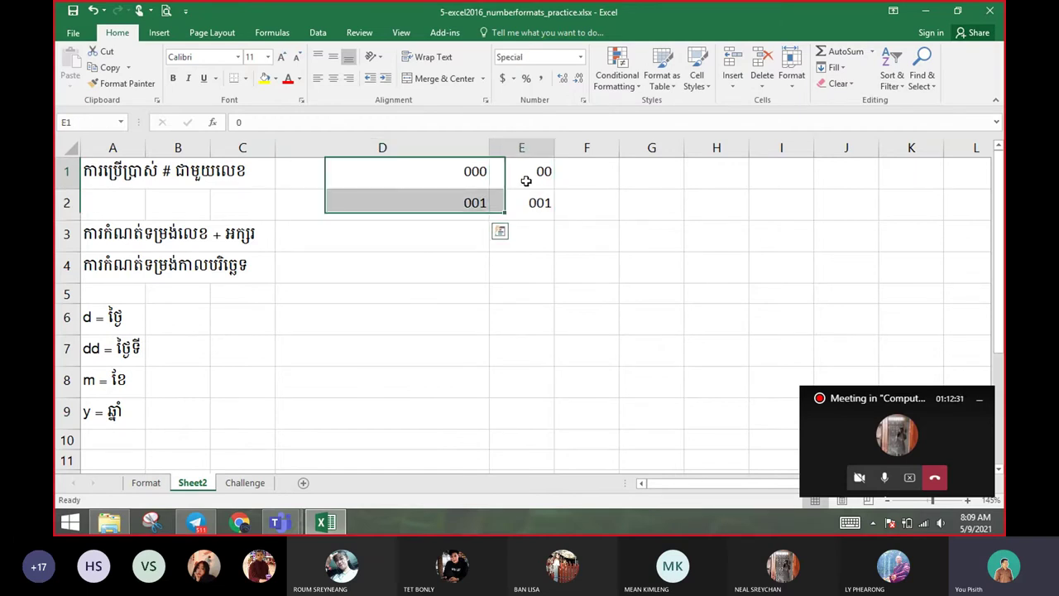
{"action": "left_click_drag", "start_coordinate": [525, 178], "coordinate": [537, 203]}
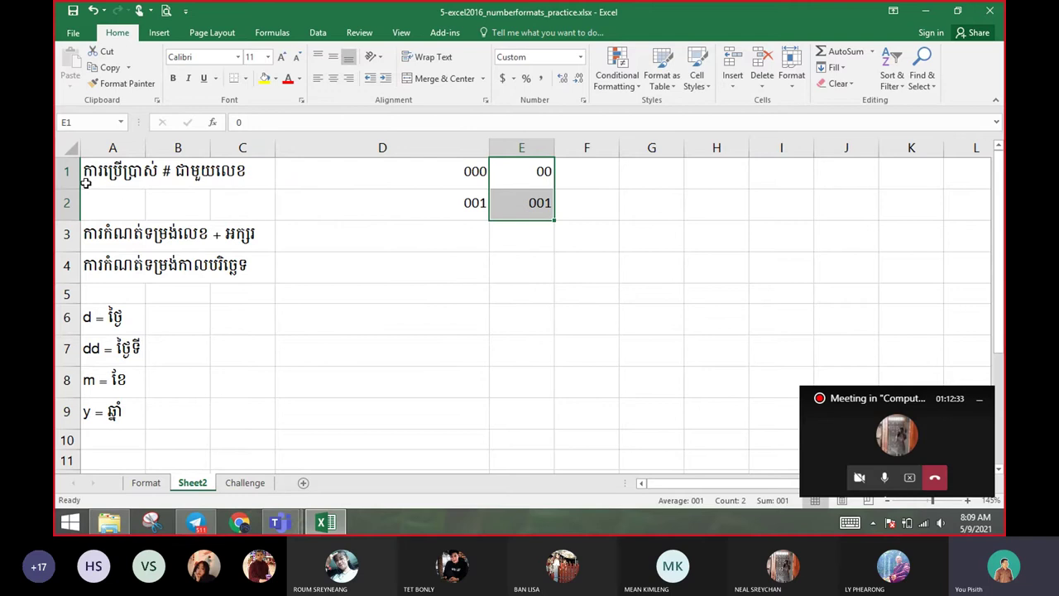
Insert a blank row at row 3 and move the examples down to D2:E3.
{"action": "right_click", "coordinate": [83, 224]}
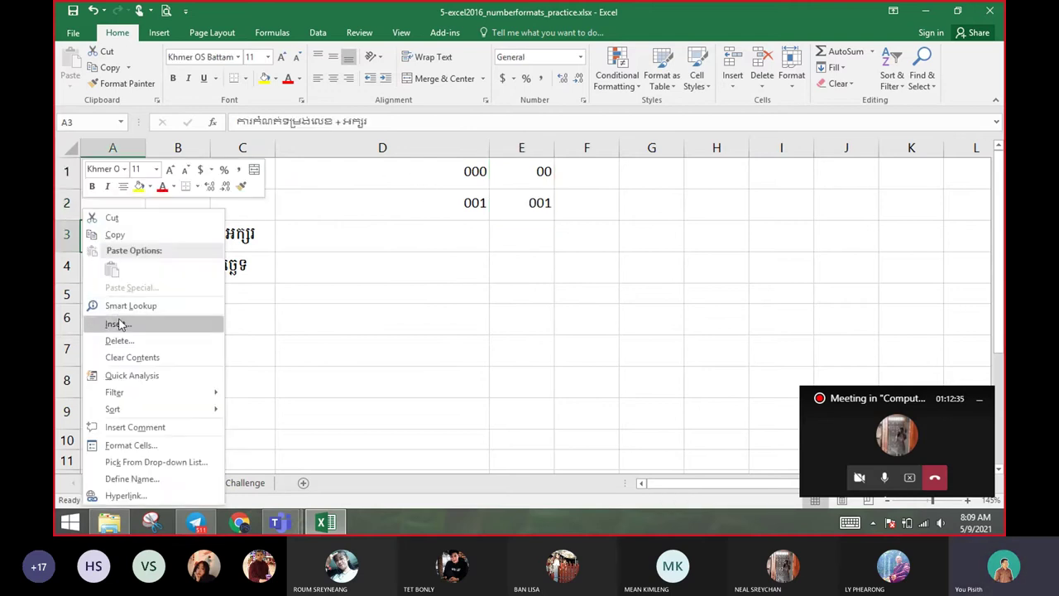
{"action": "left_click", "coordinate": [91, 324]}
{"action": "left_click", "coordinate": [165, 354]}
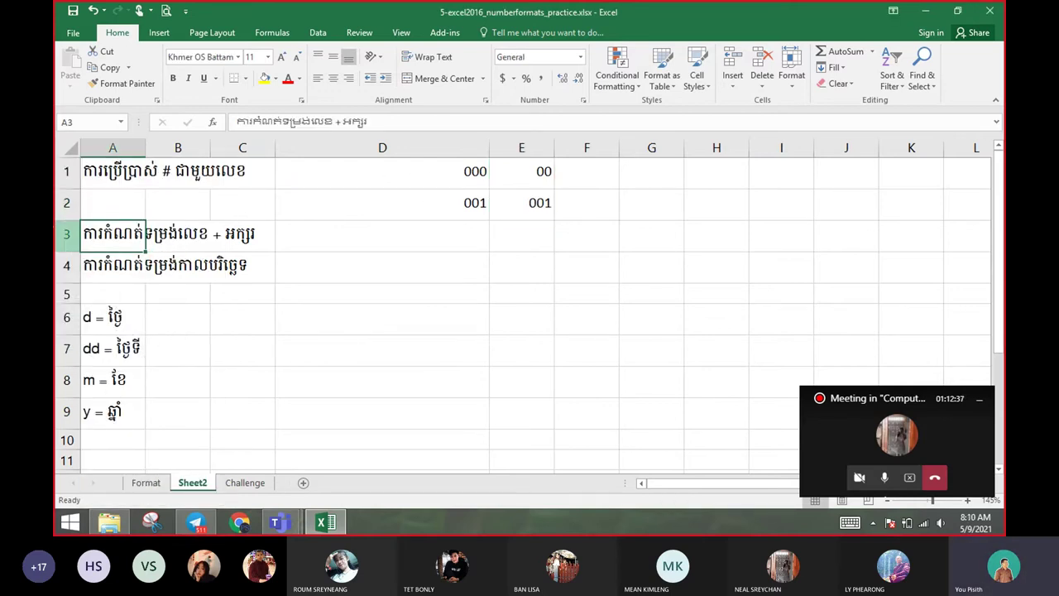
{"action": "left_click", "coordinate": [62, 235]}
{"action": "right_click", "coordinate": [75, 236]}
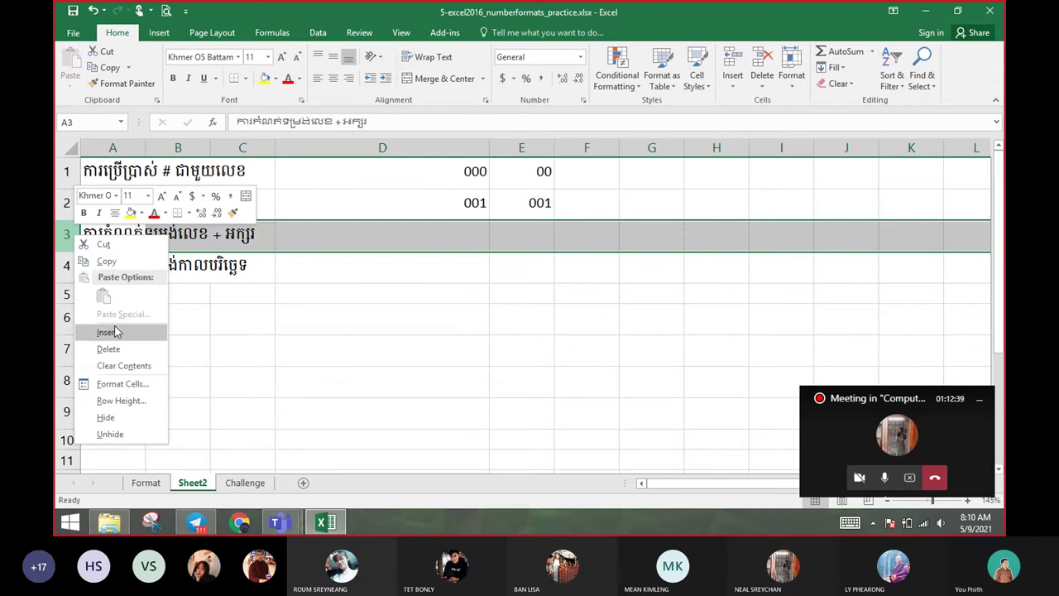
{"action": "left_click", "coordinate": [116, 331]}
{"action": "left_click", "coordinate": [480, 232]}
{"action": "mouse_move", "coordinate": [468, 183]}
{"action": "left_mouse_down"}
{"action": "mouse_move", "coordinate": [518, 209]}
{"action": "mouse_move", "coordinate": [522, 253]}
{"action": "left_mouse_up"}
{"action": "left_click", "coordinate": [429, 169]}
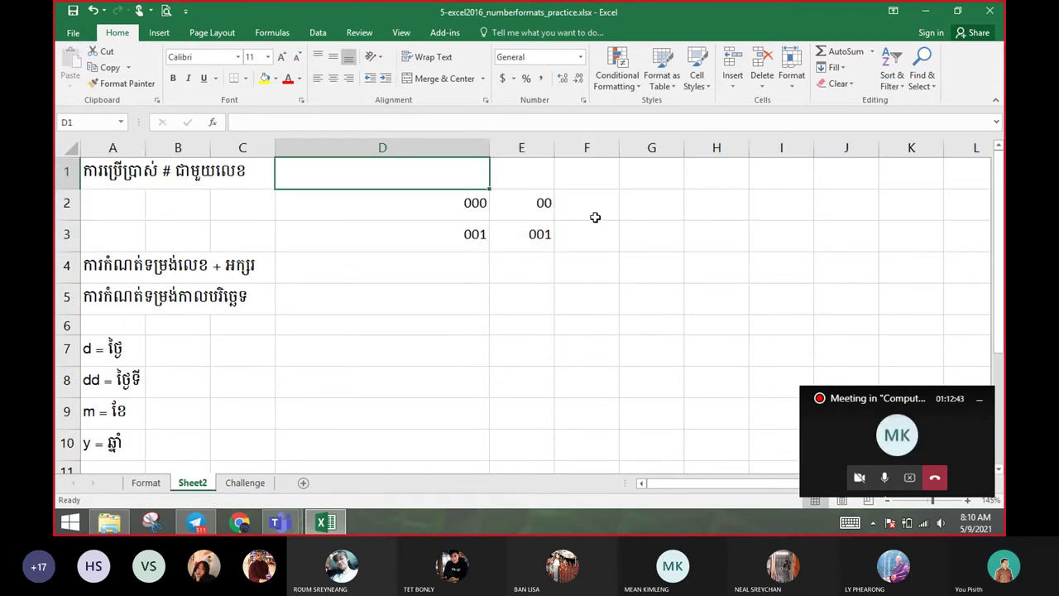
Head the examples Format (000) in D1 and Format (00#) in E1, autofitting column E.
{"action": "type", "text": "Fo"}
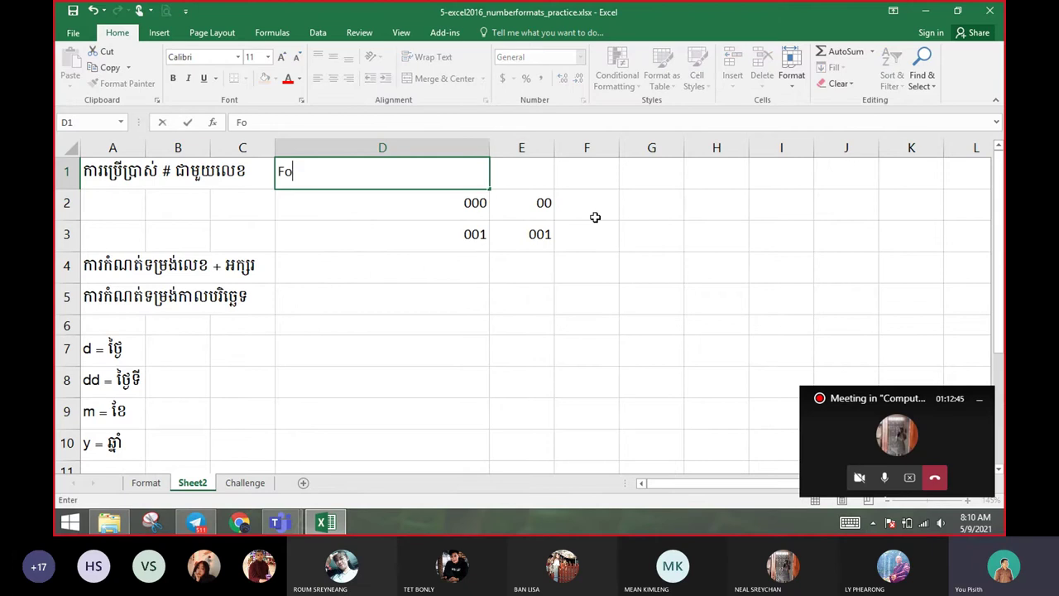
{"action": "type", "text": "rmat ("}
{"action": "type", "text": "000"}
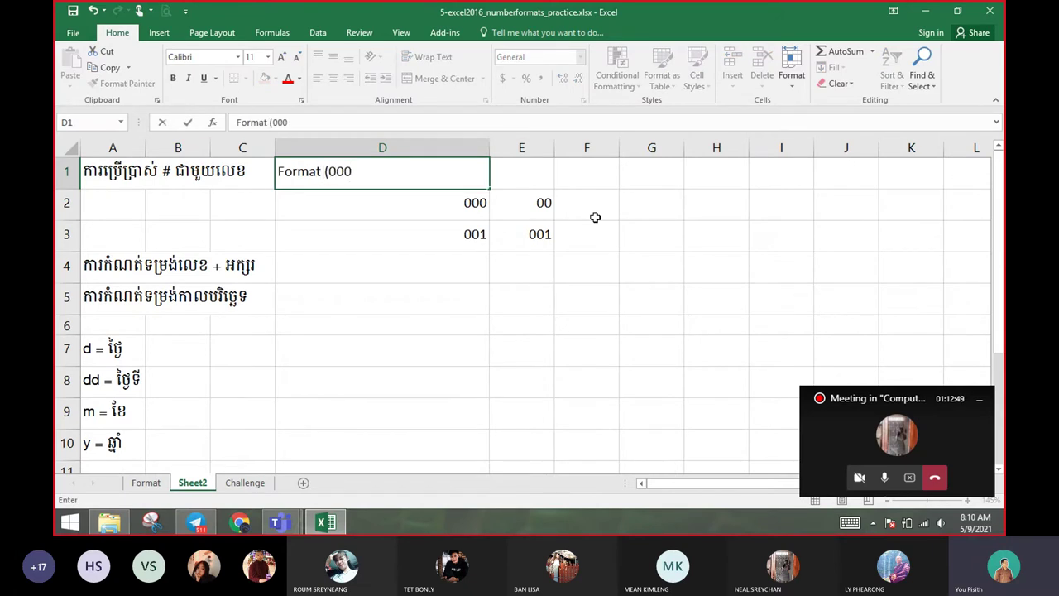
{"action": "key", "text": "Tab"}
{"action": "type", "text": "For"}
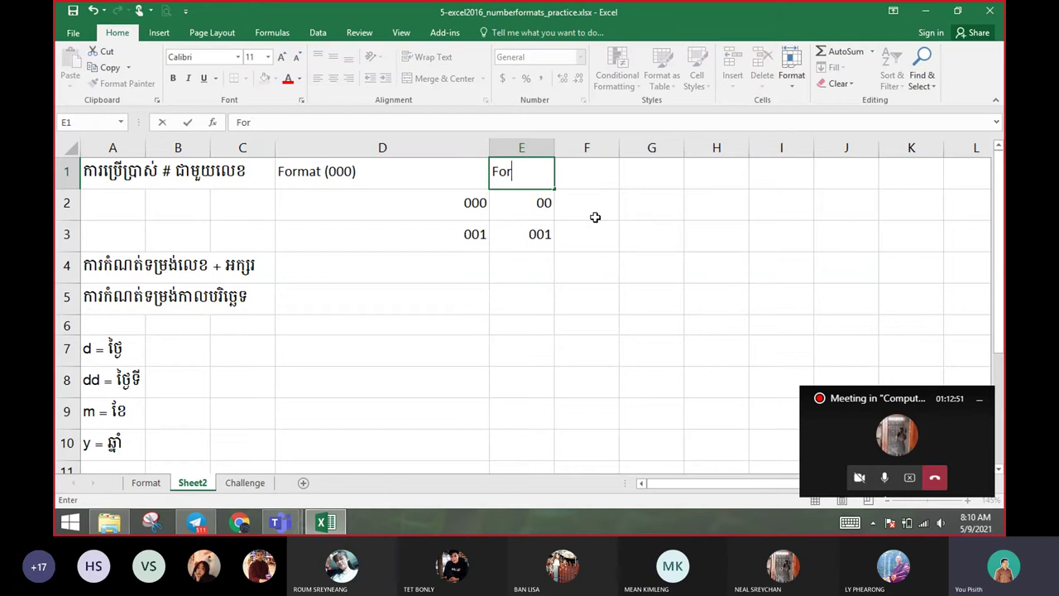
{"action": "type", "text": "mat (00"}
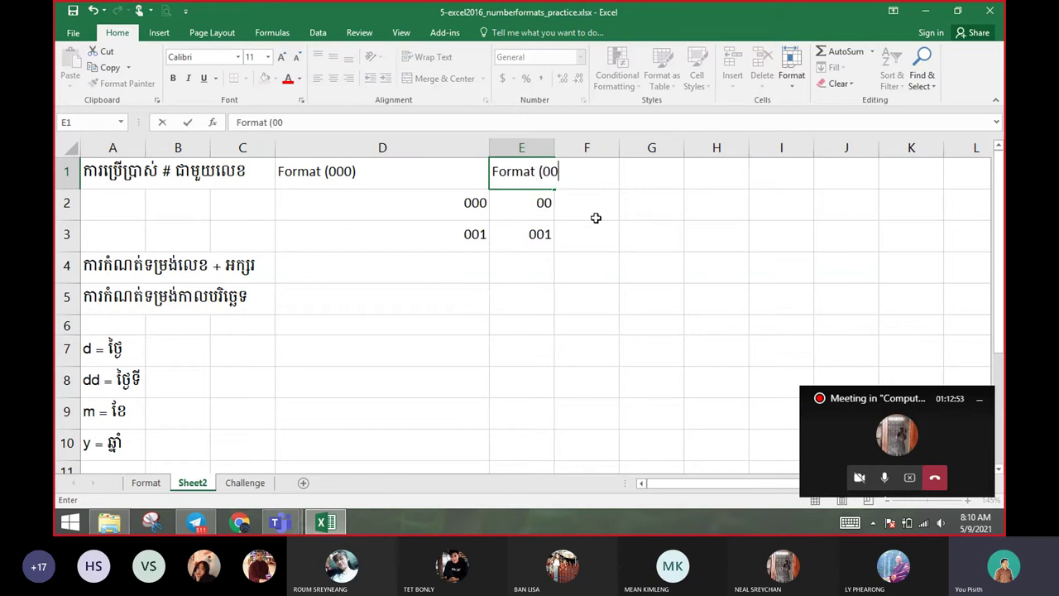
{"action": "type", "text": "0"}
{"action": "key", "text": "Return"}
{"action": "double_click", "coordinate": [555, 147]}
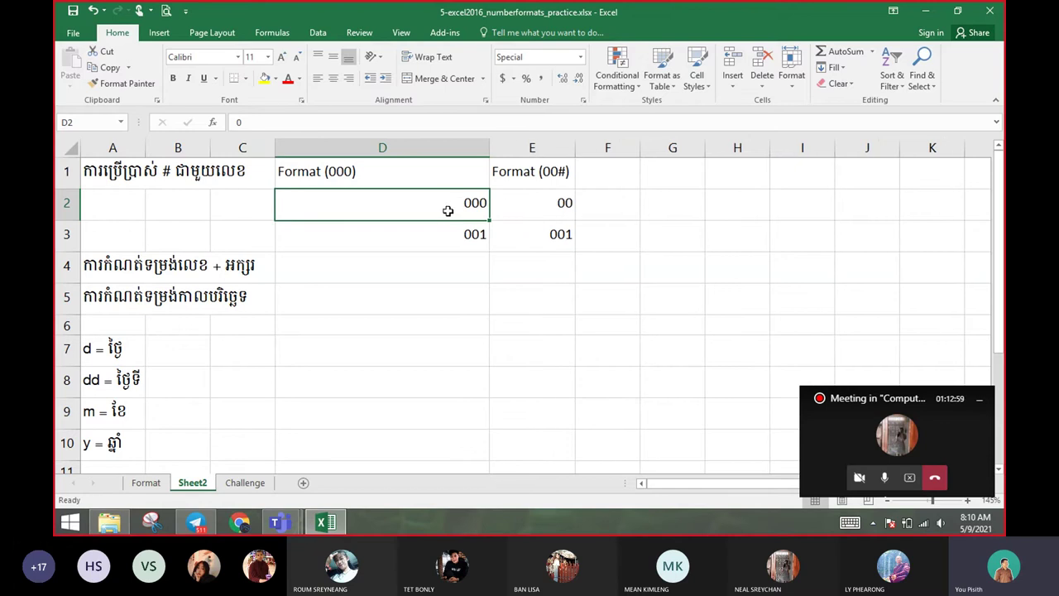
Inspect the value stored in E2, then switch to the Format sheet.
{"action": "left_click", "coordinate": [549, 211]}
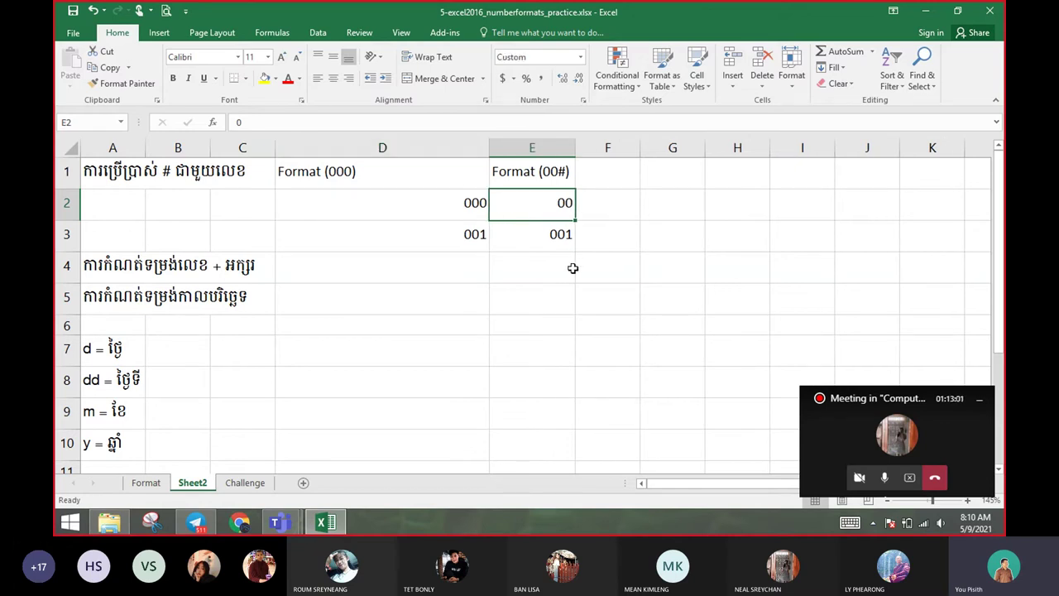
{"action": "left_click", "coordinate": [286, 123]}
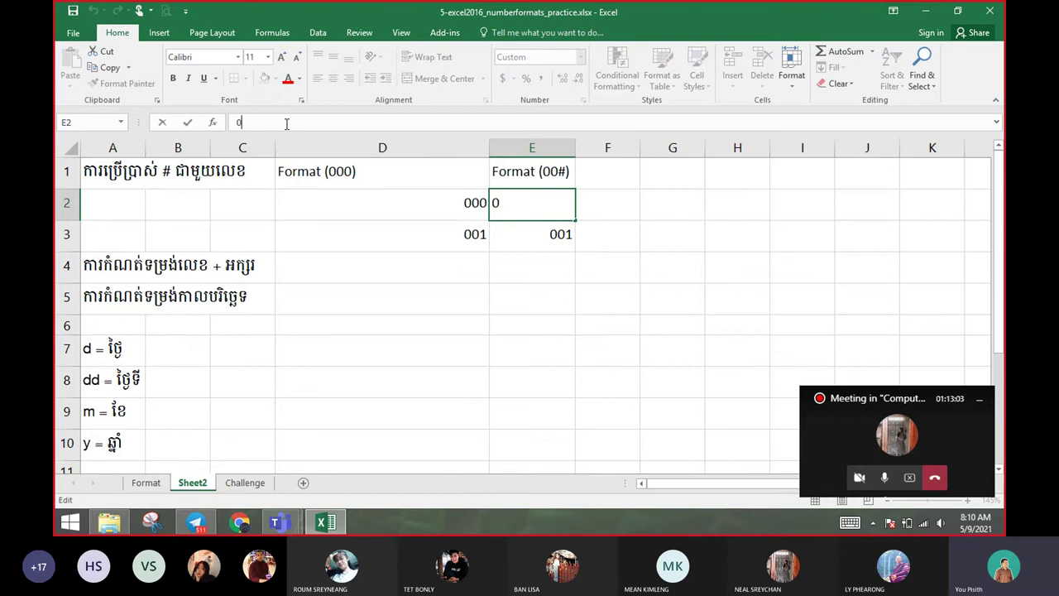
{"action": "left_click", "coordinate": [660, 266]}
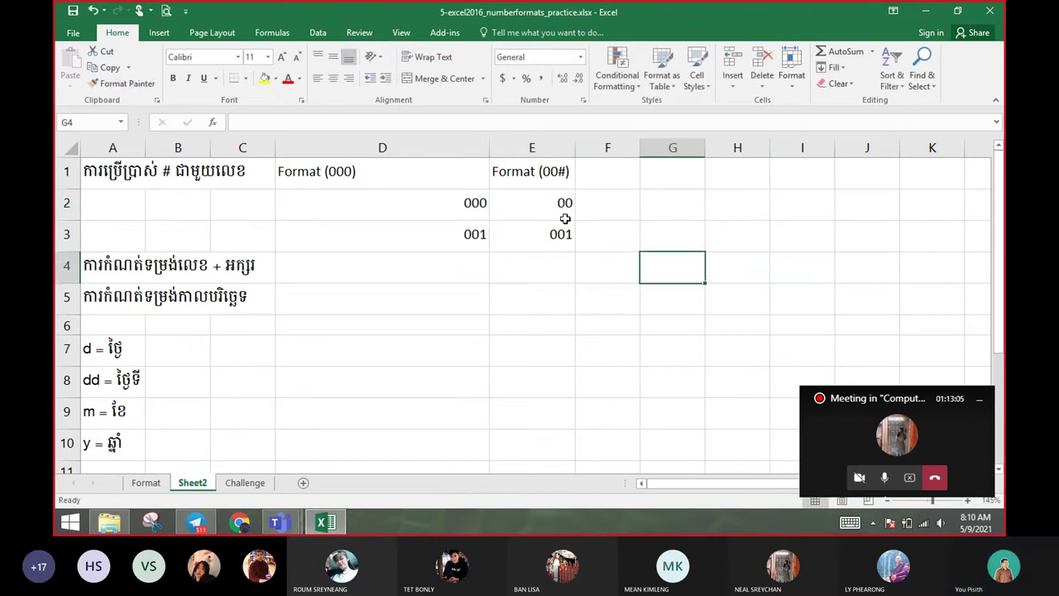
{"action": "left_click", "coordinate": [152, 487]}
Reapply the 00000# custom format to the whole ID column B.
{"action": "scroll", "coordinate": [198, 331], "scroll_direction": "up", "scroll_amount": 2}
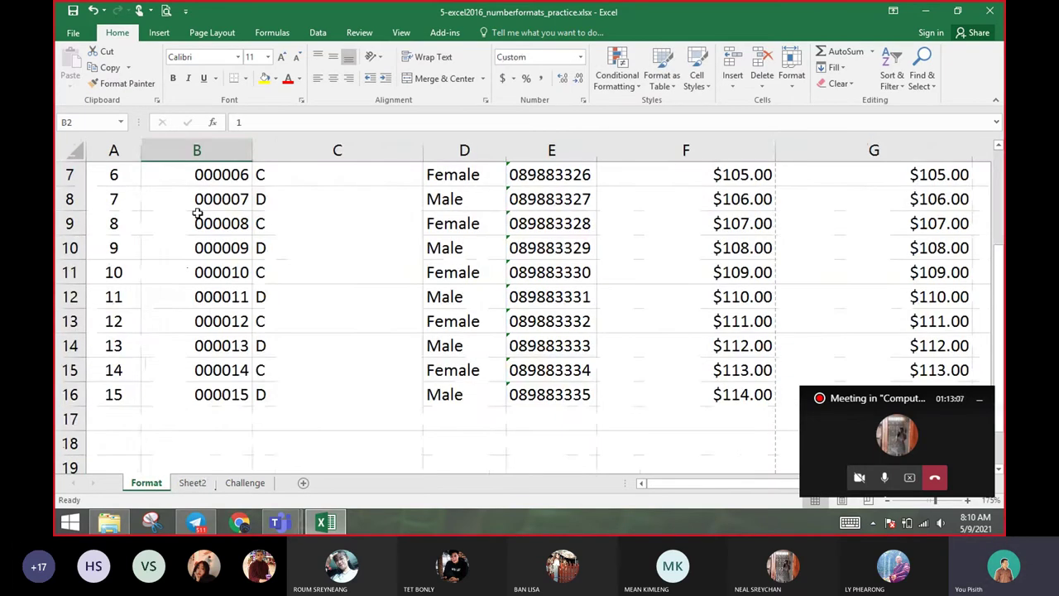
{"action": "left_click", "coordinate": [196, 150]}
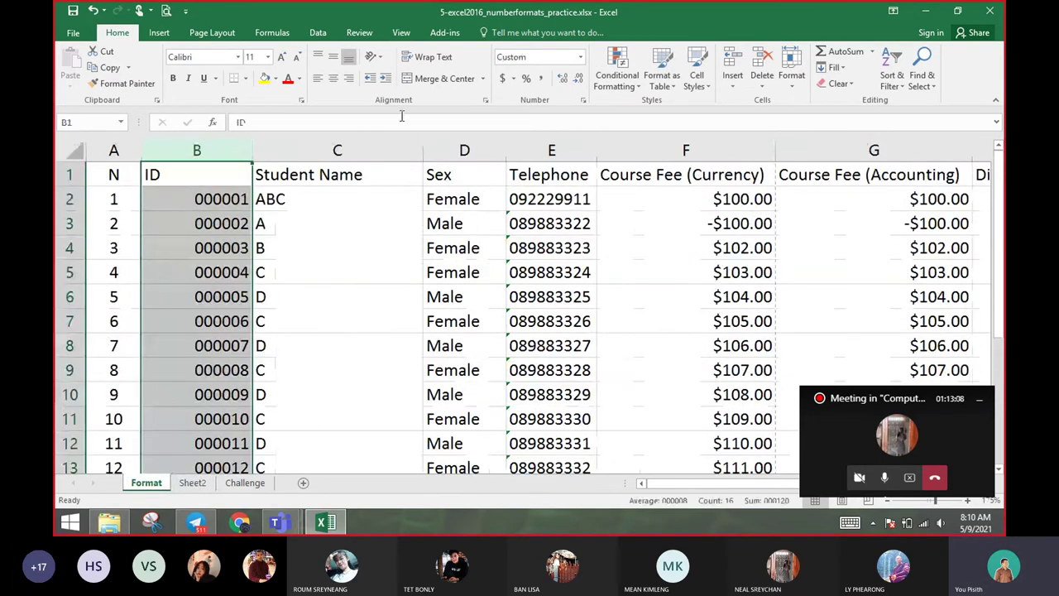
{"action": "left_click", "coordinate": [583, 100]}
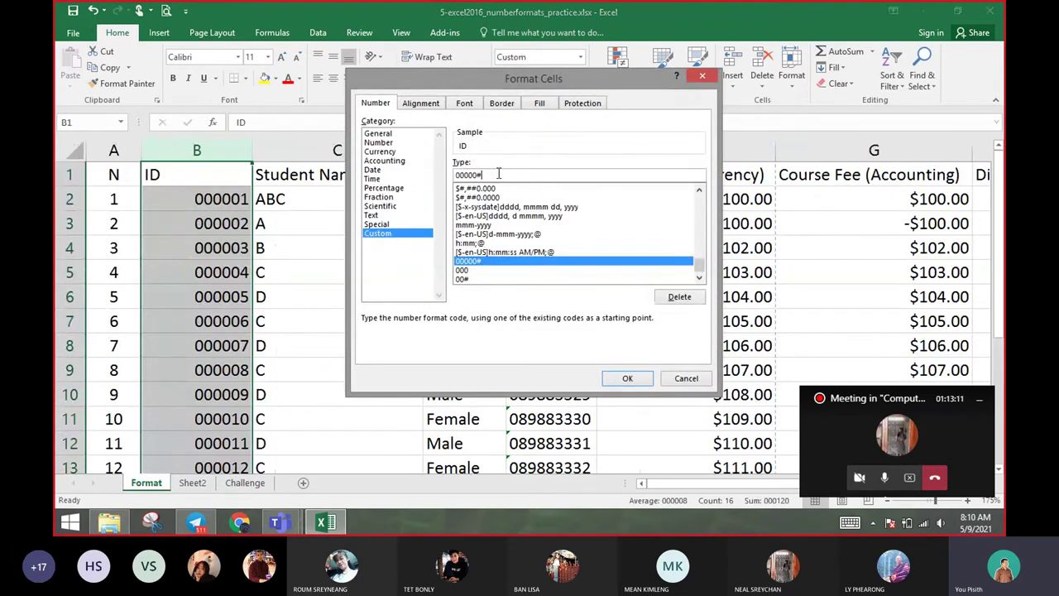
{"action": "left_click_drag", "start_coordinate": [488, 176], "coordinate": [439, 176]}
{"action": "left_click", "coordinate": [487, 176]}
{"action": "left_click", "coordinate": [627, 378]}
Test B2 by entering 0, checking its 00000# code, then re-entering 1 to show 000001.
{"action": "left_click", "coordinate": [224, 197]}
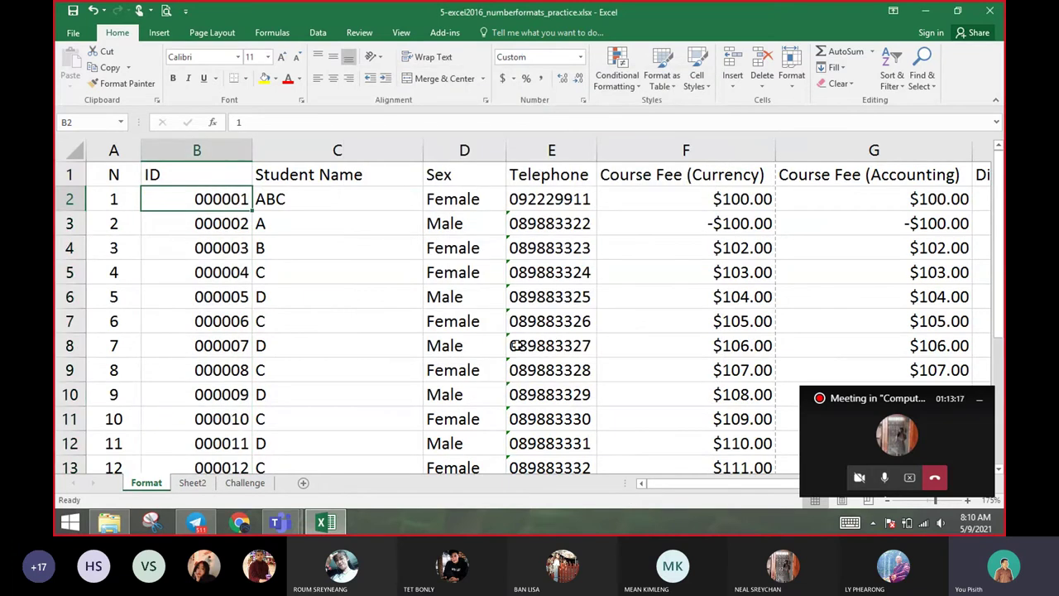
{"action": "type", "text": "0"}
{"action": "key", "text": "Return"}
{"action": "key", "text": "Up"}
{"action": "left_click", "coordinate": [583, 100]}
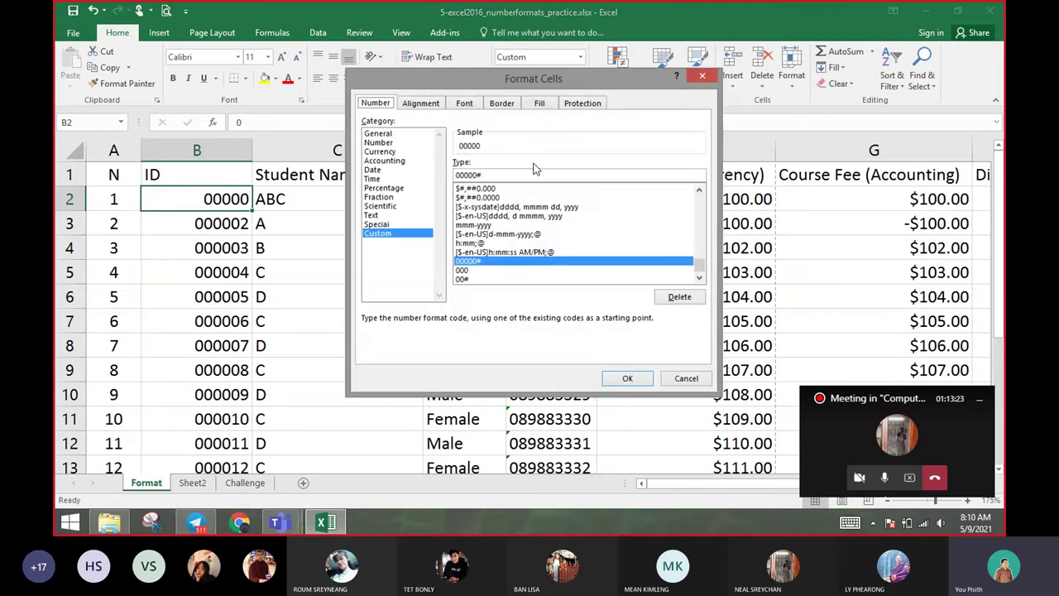
{"action": "left_click", "coordinate": [481, 174]}
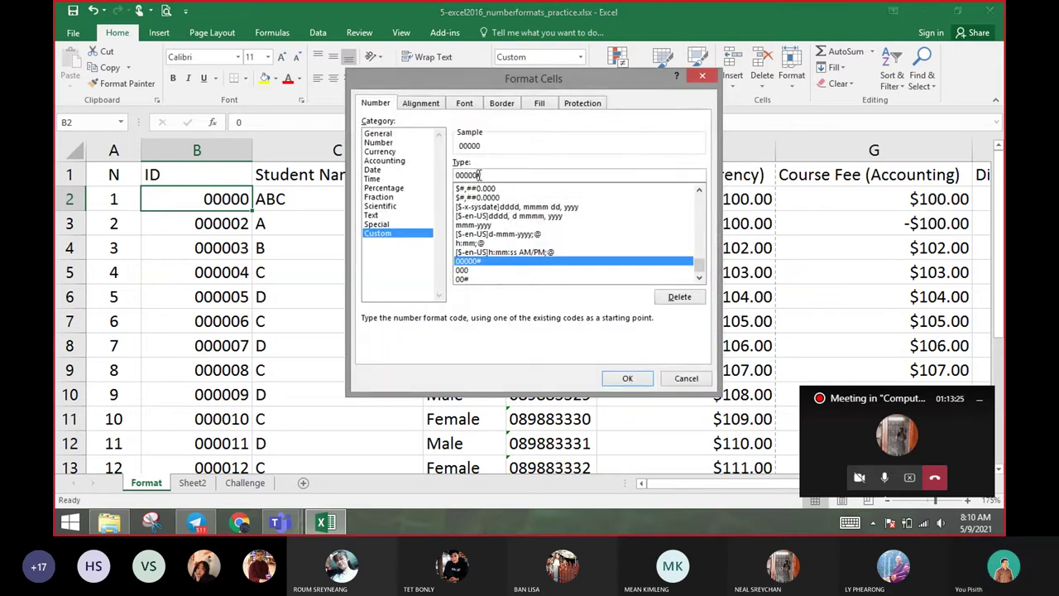
{"action": "left_click", "coordinate": [686, 378]}
{"action": "type", "text": "1"}
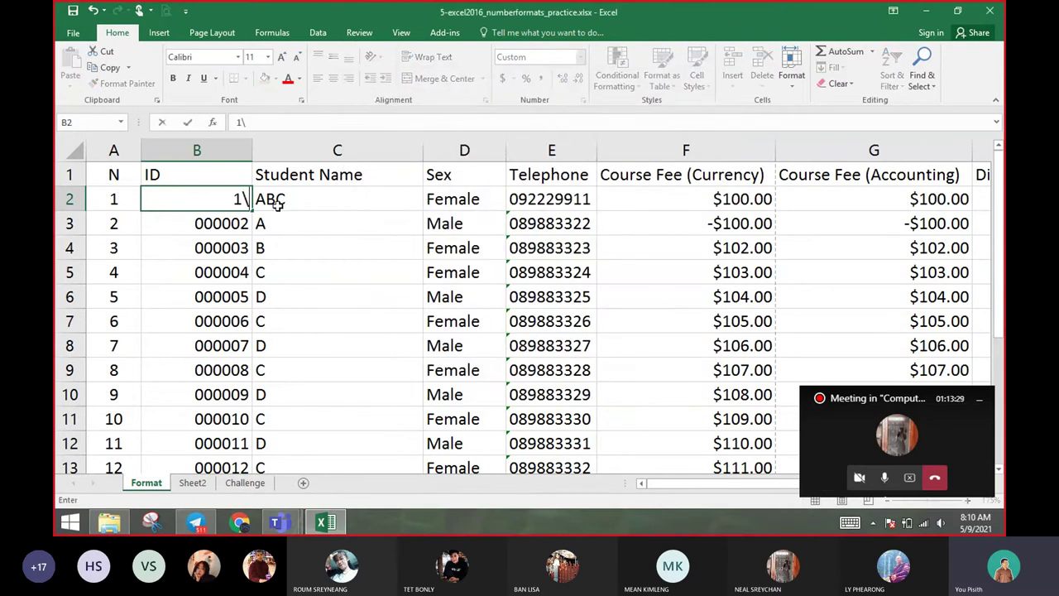
{"action": "key", "text": "Return"}
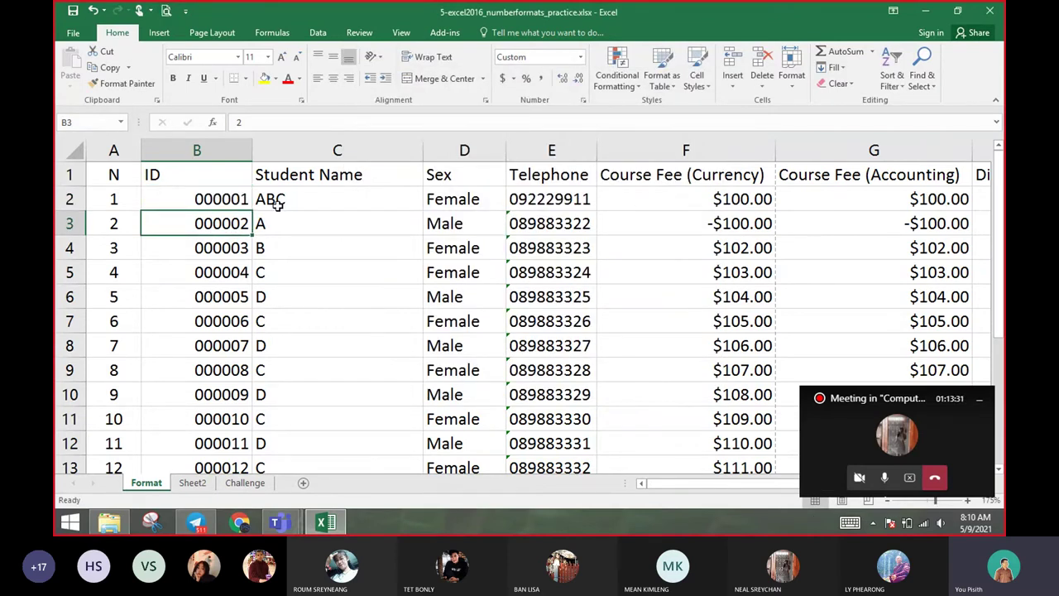
Return to Sheet2 and select cell D4.
{"action": "left_click", "coordinate": [195, 483]}
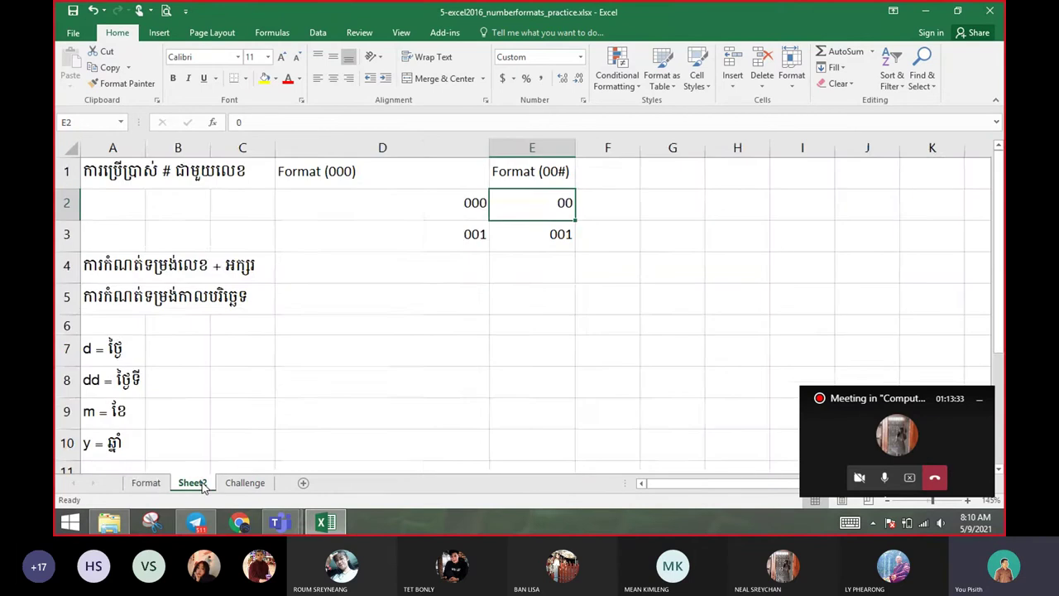
{"action": "left_click_drag", "start_coordinate": [331, 273], "coordinate": [530, 289]}
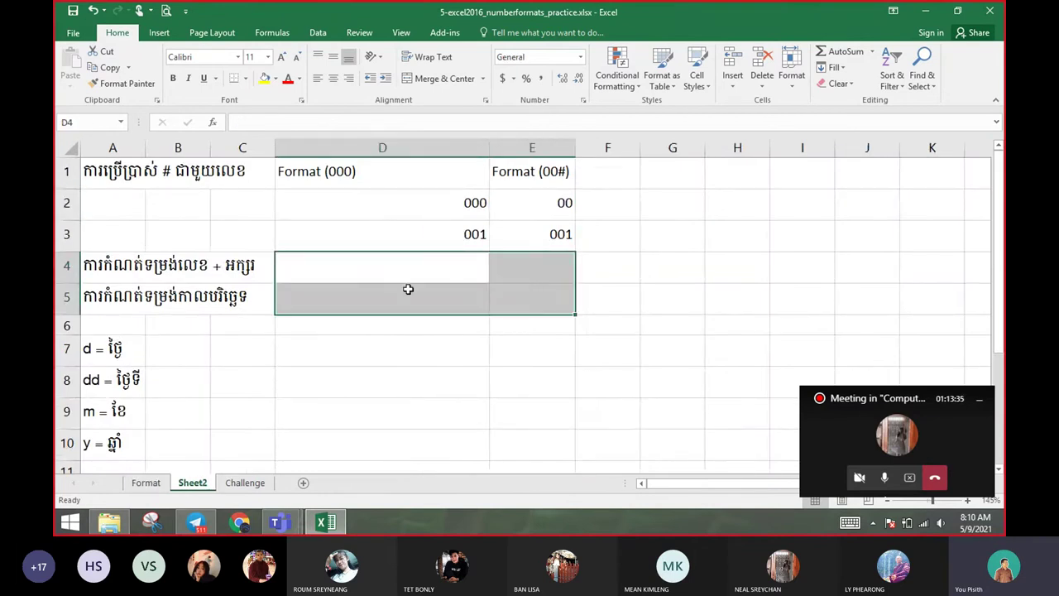
{"action": "left_click", "coordinate": [375, 284]}
{"action": "left_click", "coordinate": [373, 268]}
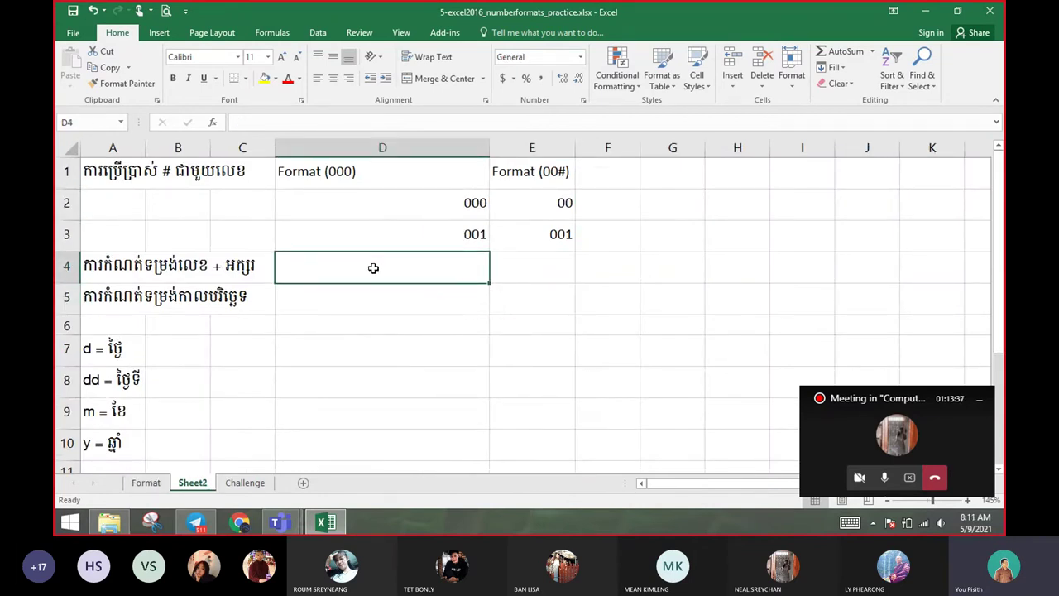
Insert two blank rows at row 5, pushing the date-format heading down to row 7.
{"action": "right_click", "coordinate": [74, 296]}
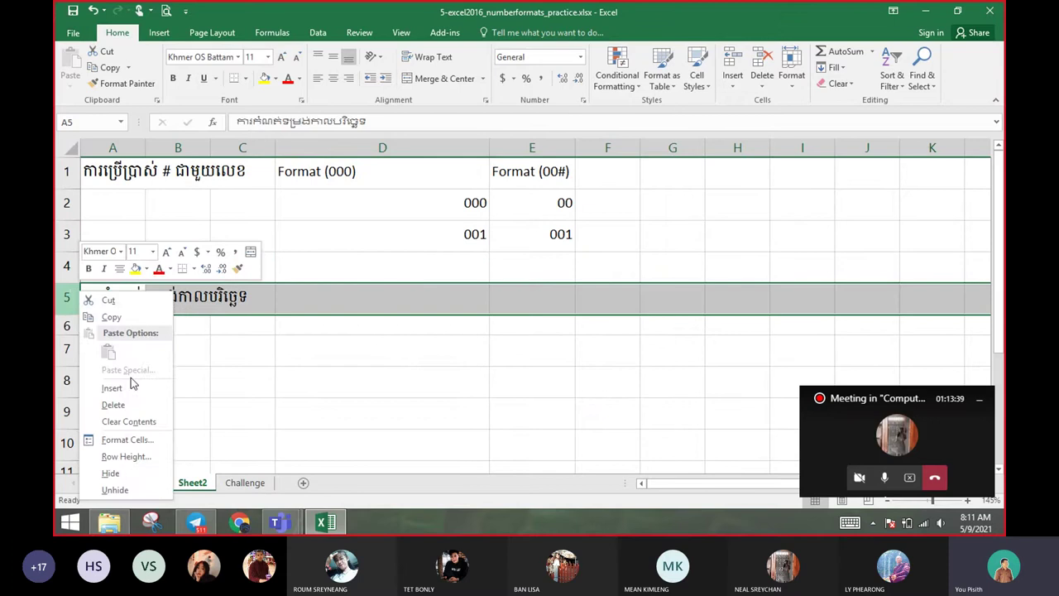
{"action": "left_click", "coordinate": [112, 387]}
{"action": "right_click", "coordinate": [70, 296]}
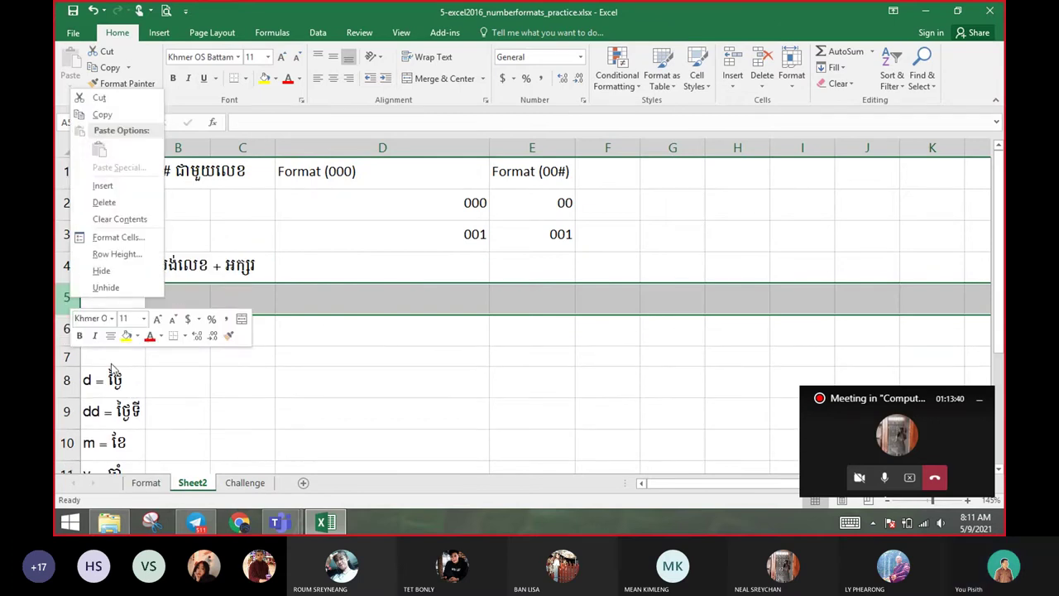
{"action": "left_click", "coordinate": [135, 204]}
{"action": "left_click", "coordinate": [362, 272]}
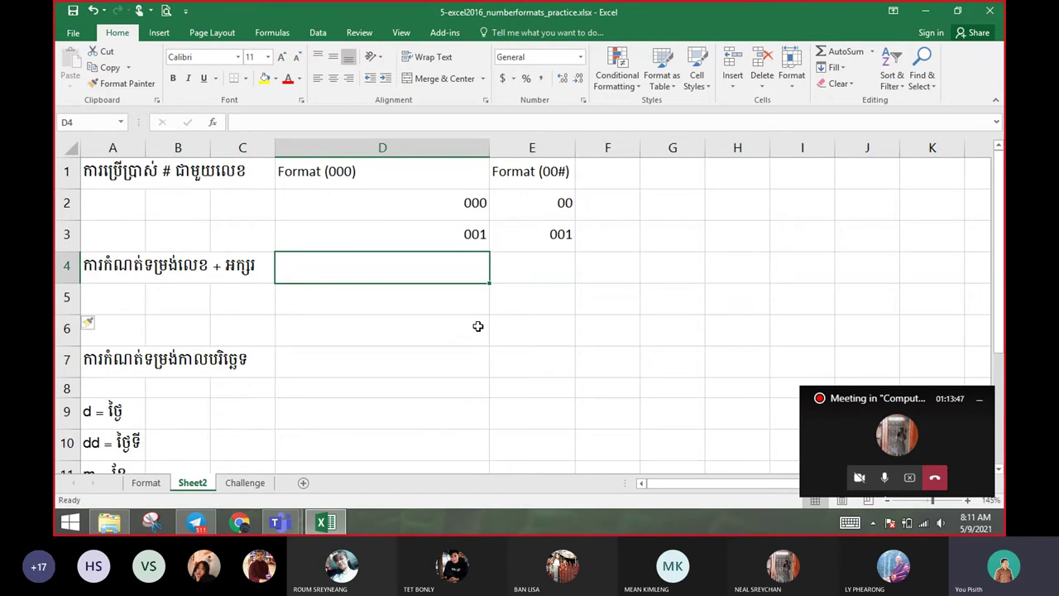
Enter 100 ដុល្លារ in D4, then edit it so D4 reads 100 កំប៉ុង.
{"action": "type", "text": "100 "}
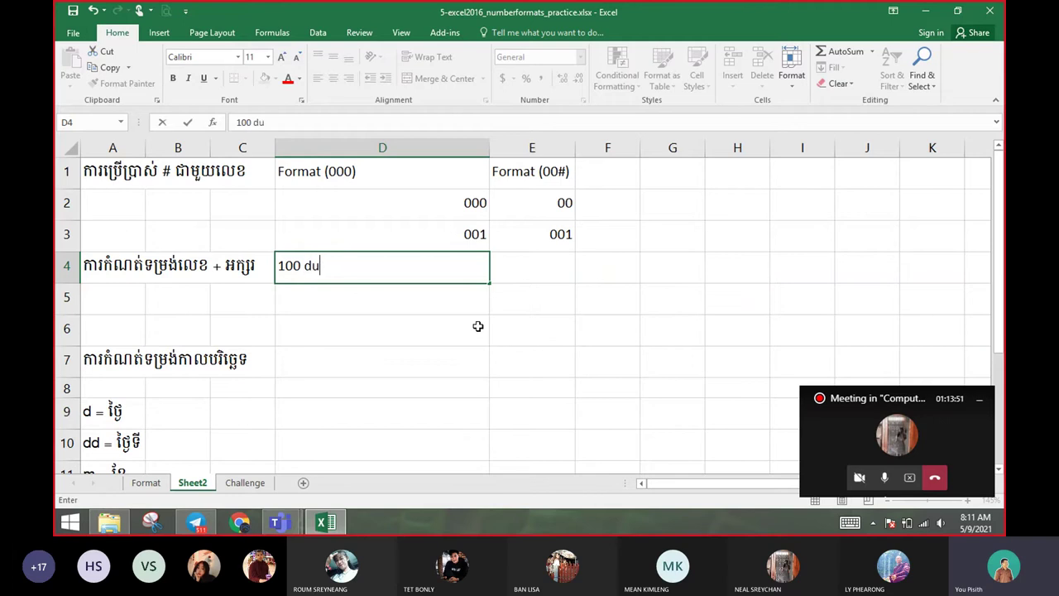
{"action": "type", "text": "ដុល"}
{"action": "type", "text": "្លារ"}
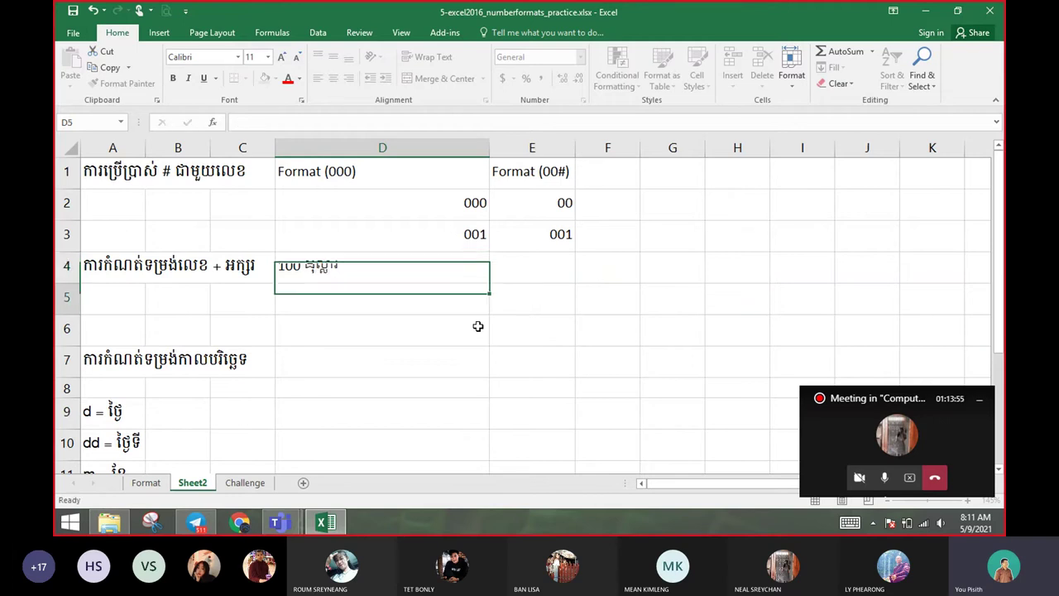
{"action": "key", "text": "Return"}
{"action": "key", "text": "Up"}
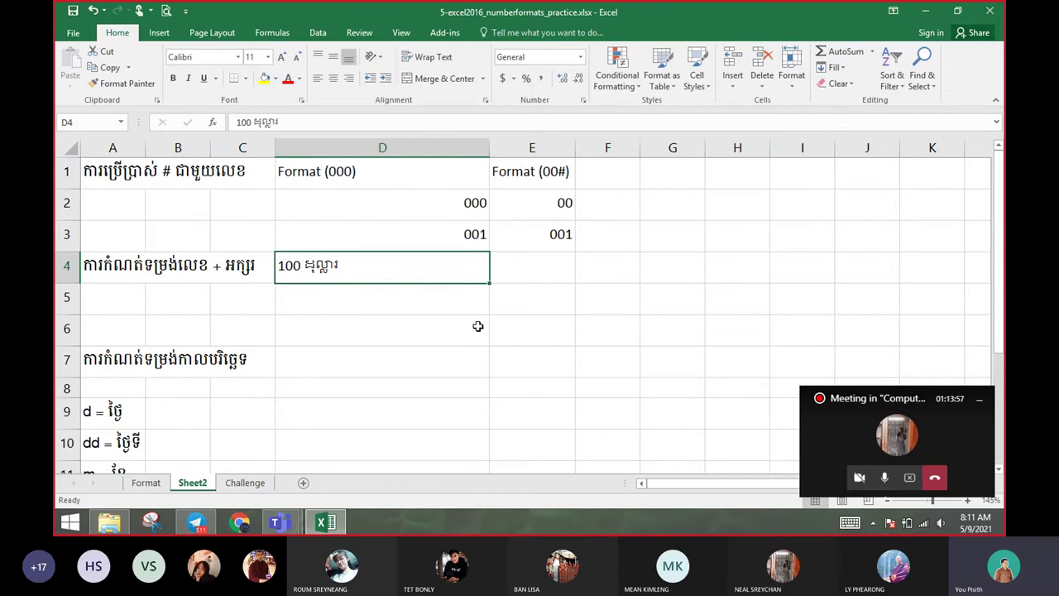
{"action": "key", "text": "F2"}
{"action": "key", "text": "BackSpace"}
{"action": "key", "text": "BackSpace"}
{"action": "key", "text": "BackSpace"}
{"action": "type", "text": "កំ"}
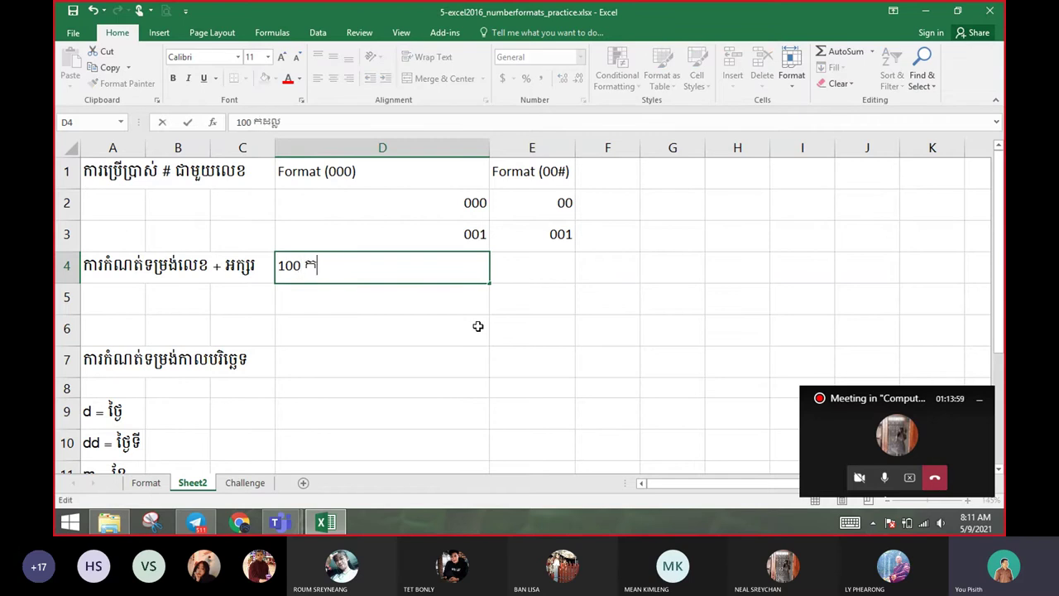
{"action": "type", "text": "ប"}
{"action": "key", "text": "BackSpace"}
{"action": "key", "text": "BackSpace"}
{"action": "key", "text": "BackSpace"}
{"action": "type", "text": "កំប៉ុ"}
{"action": "type", "text": "ង"}
{"action": "key", "text": "Return"}
Enter the same 100 កំប៉ុង text in E4.
{"action": "key", "text": "Up"}
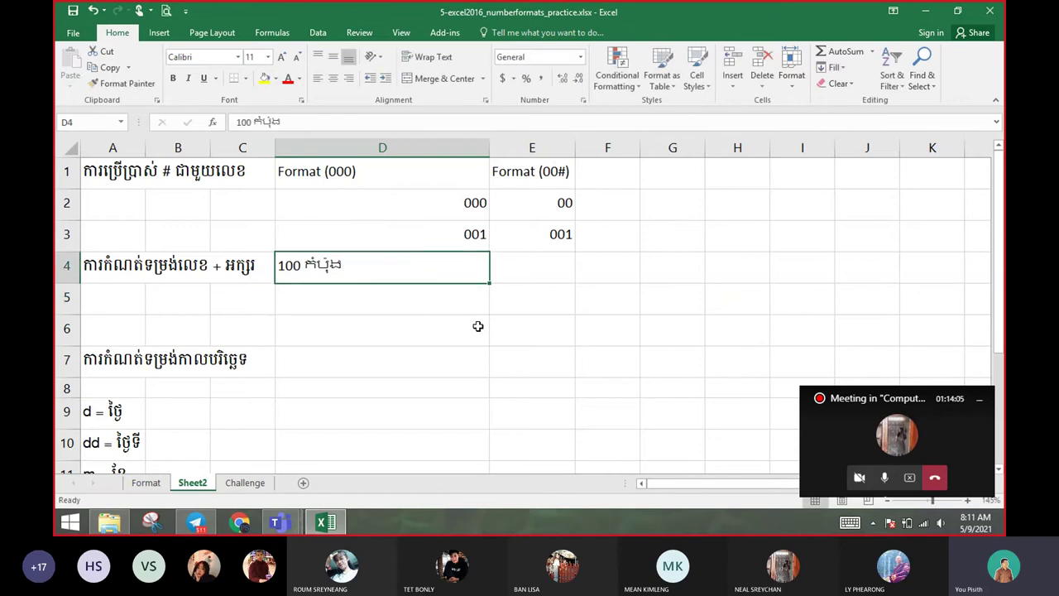
{"action": "key", "text": "Right"}
{"action": "type", "text": "00"}
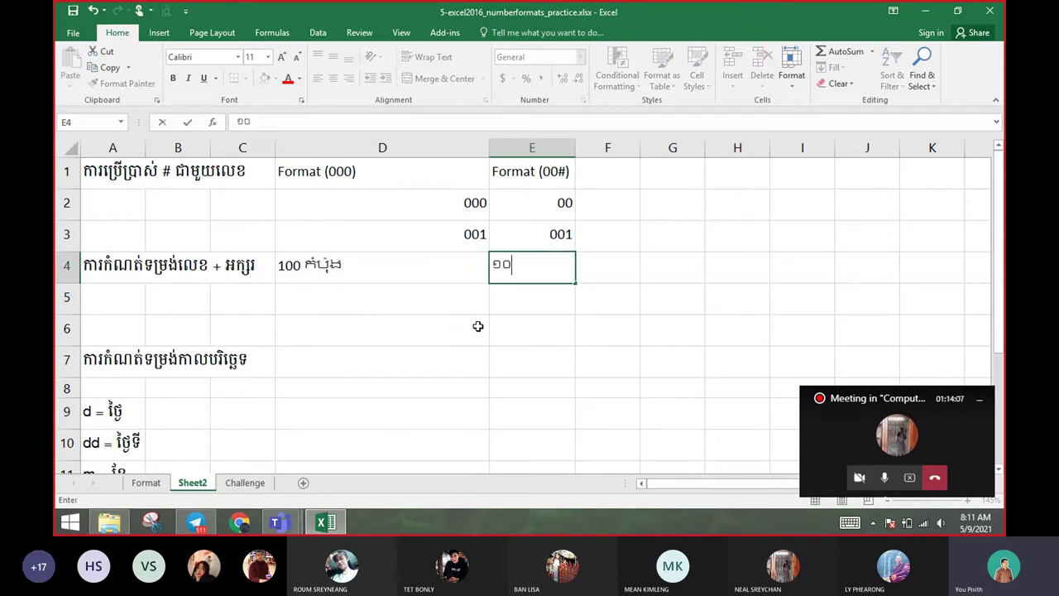
{"action": "key", "text": "BackSpace"}
{"action": "key", "text": "BackSpace"}
{"action": "type", "text": "0"}
{"action": "key", "text": "BackSpace"}
{"action": "type", "text": "100"}
{"action": "type", "text": " កំ"}
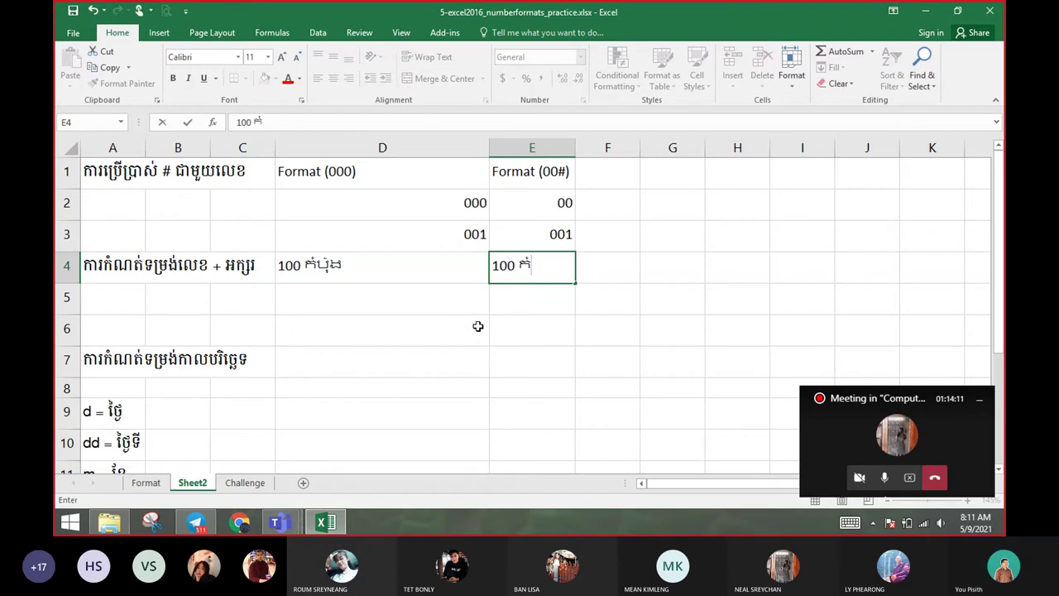
{"action": "type", "text": "ប៉ុង"}
{"action": "key", "text": "Return"}
{"action": "key", "text": "Left"}
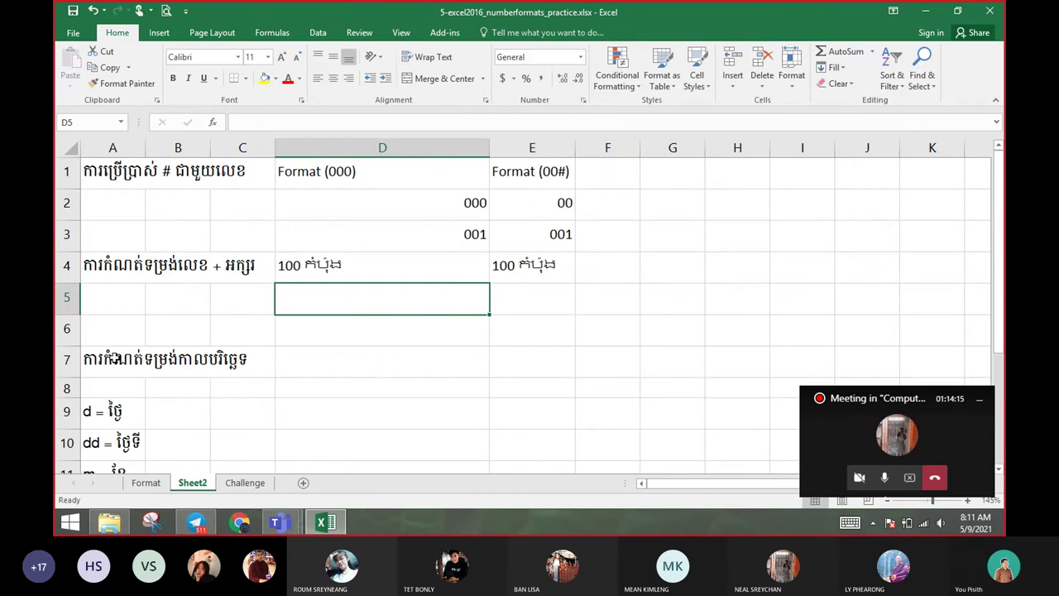
{"action": "left_click", "coordinate": [68, 361]}
Insert a blank row above the date heading and copy D4's 100 កំប៉ុង unchanged into D5.
{"action": "right_click", "coordinate": [67, 362]}
{"action": "left_click", "coordinate": [104, 251]}
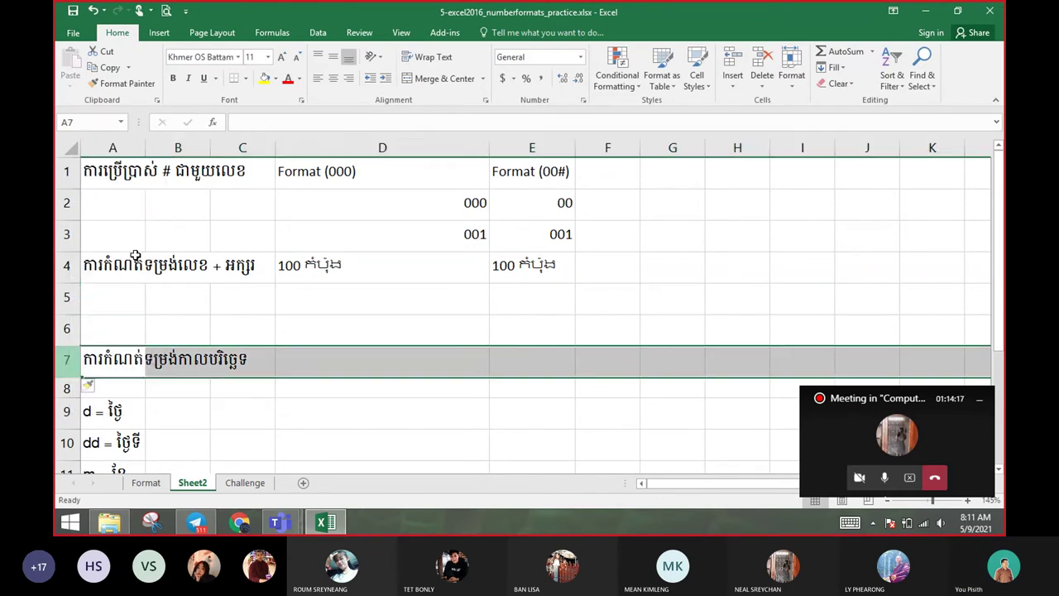
{"action": "left_click", "coordinate": [385, 297]}
{"action": "left_click", "coordinate": [397, 264]}
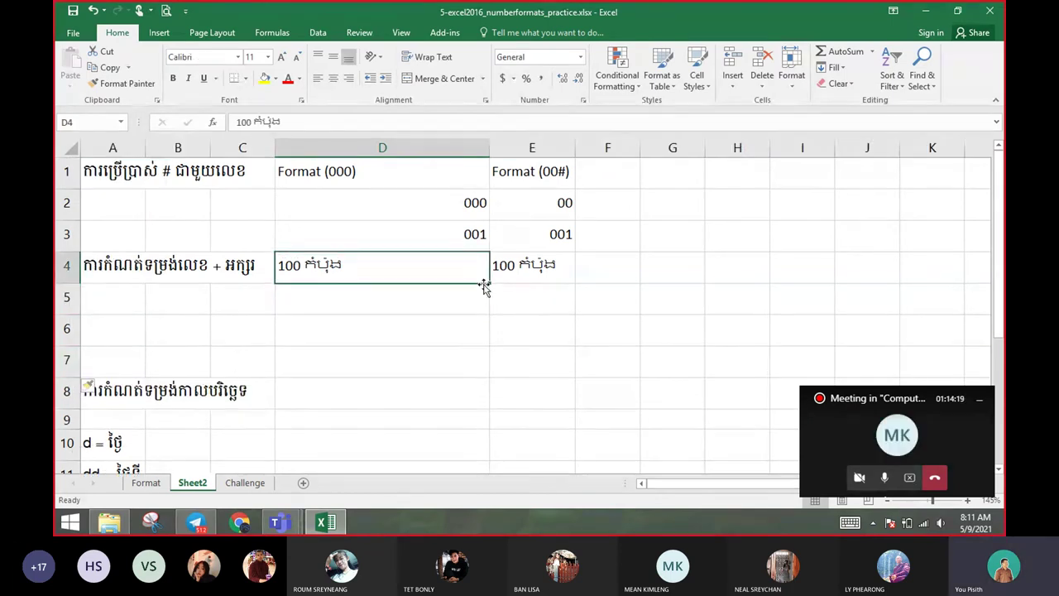
{"action": "left_click_drag", "start_coordinate": [486, 285], "coordinate": [437, 298]}
{"action": "left_click", "coordinate": [505, 267]}
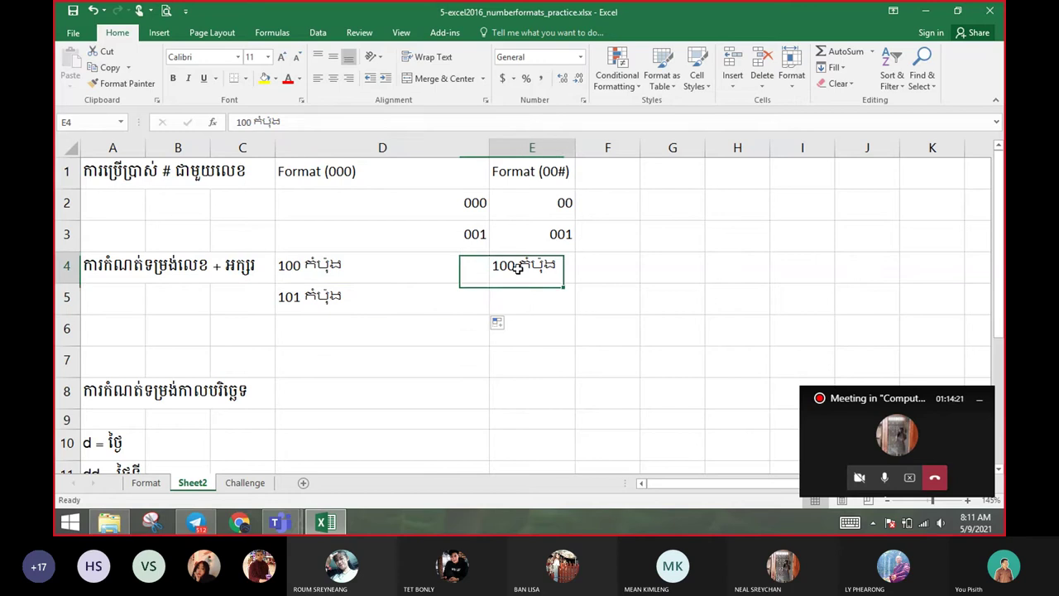
{"action": "left_click", "coordinate": [499, 323]}
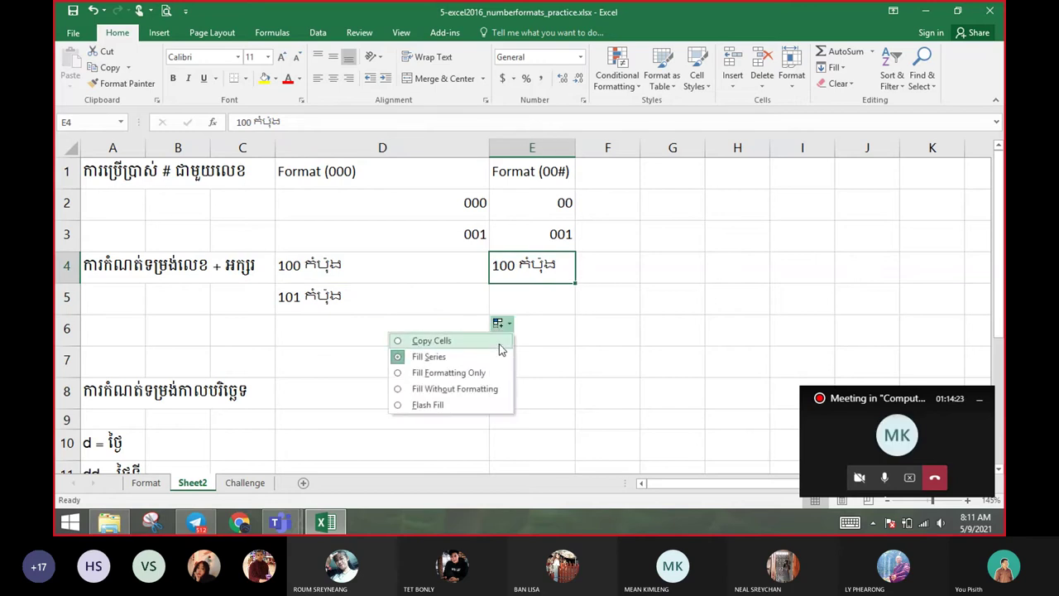
{"action": "left_click", "coordinate": [500, 348]}
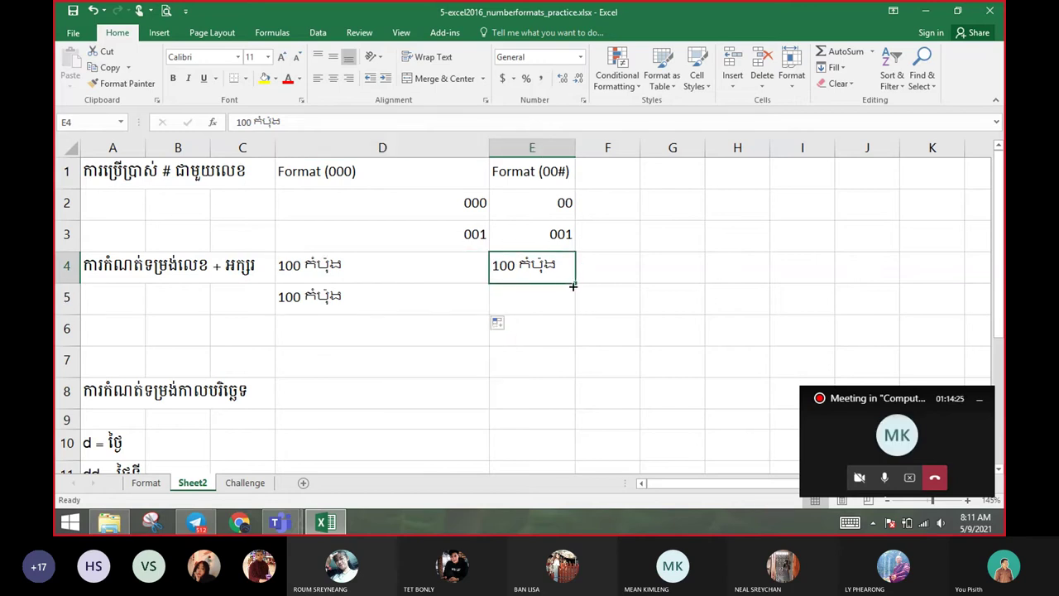
Copy E4 unchanged into E5 and widen column E to fit the text.
{"action": "left_click_drag", "start_coordinate": [575, 284], "coordinate": [573, 305]}
{"action": "left_click", "coordinate": [583, 322]}
{"action": "left_click", "coordinate": [506, 339]}
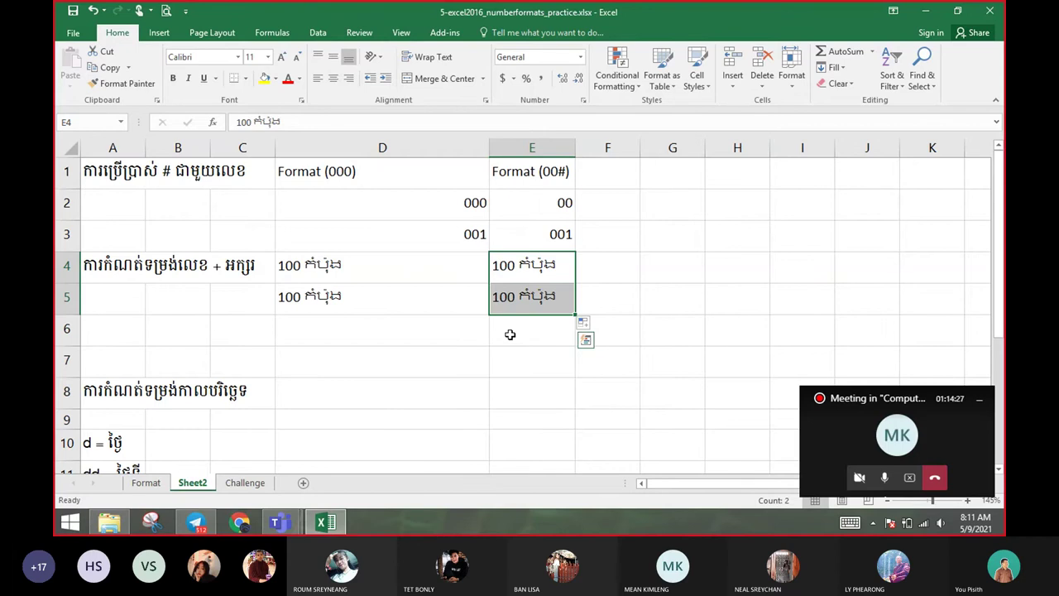
{"action": "left_click", "coordinate": [382, 331]}
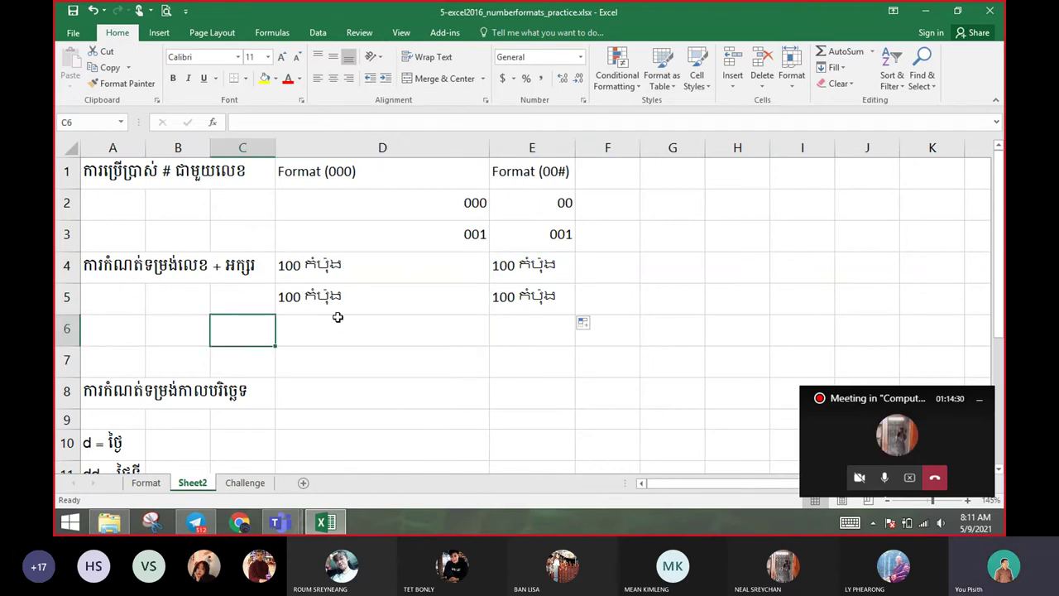
{"action": "left_click", "coordinate": [350, 273]}
{"action": "left_click_drag", "start_coordinate": [409, 267], "coordinate": [409, 296]}
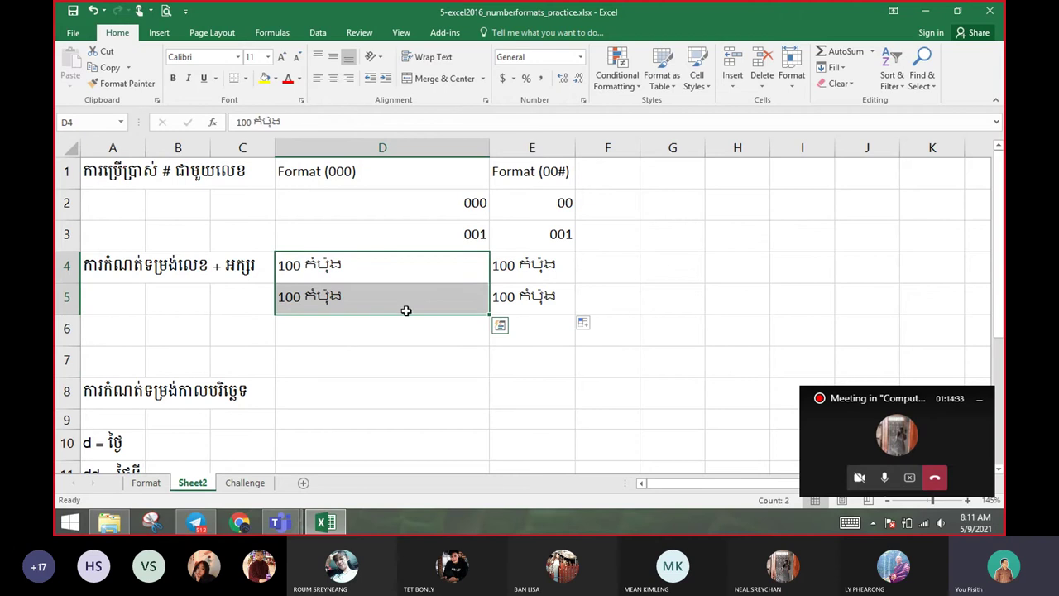
{"action": "left_click", "coordinate": [536, 266]}
{"action": "left_click_drag", "start_coordinate": [440, 265], "coordinate": [421, 291]}
{"action": "left_click_drag", "start_coordinate": [536, 265], "coordinate": [537, 297]}
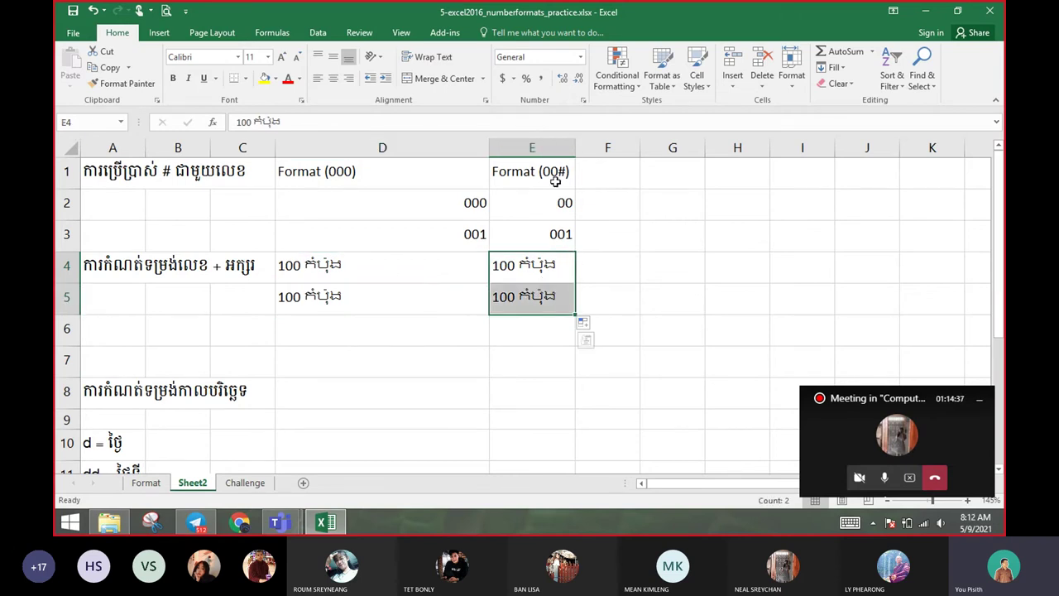
{"action": "left_click_drag", "start_coordinate": [576, 148], "coordinate": [616, 148]}
{"action": "left_click", "coordinate": [581, 256]}
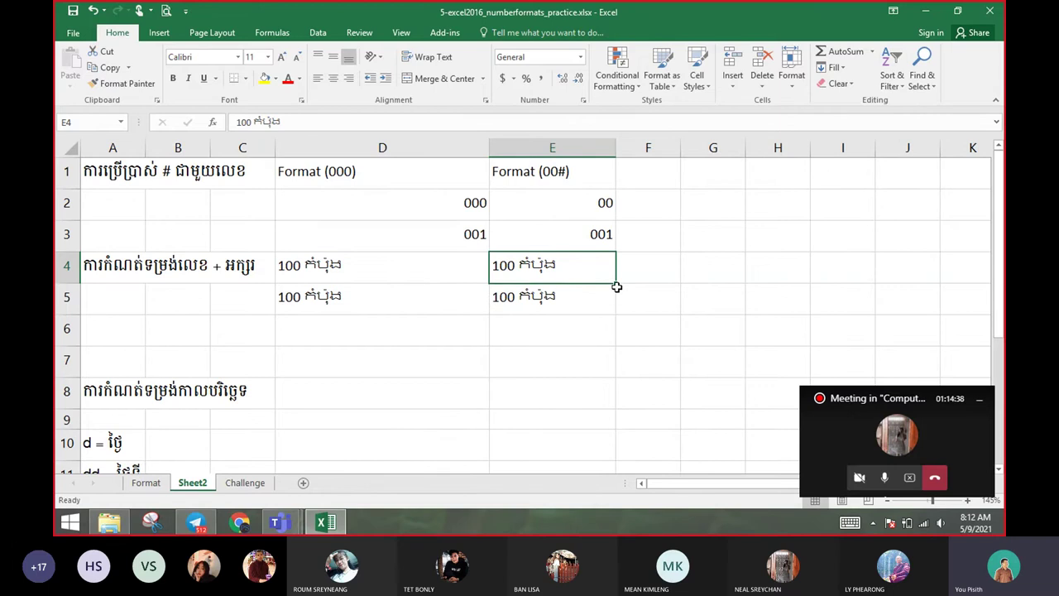
Overwrite E4 and E5 with 100, then open Format Cells for the E4:E5 range.
{"action": "type", "text": "100"}
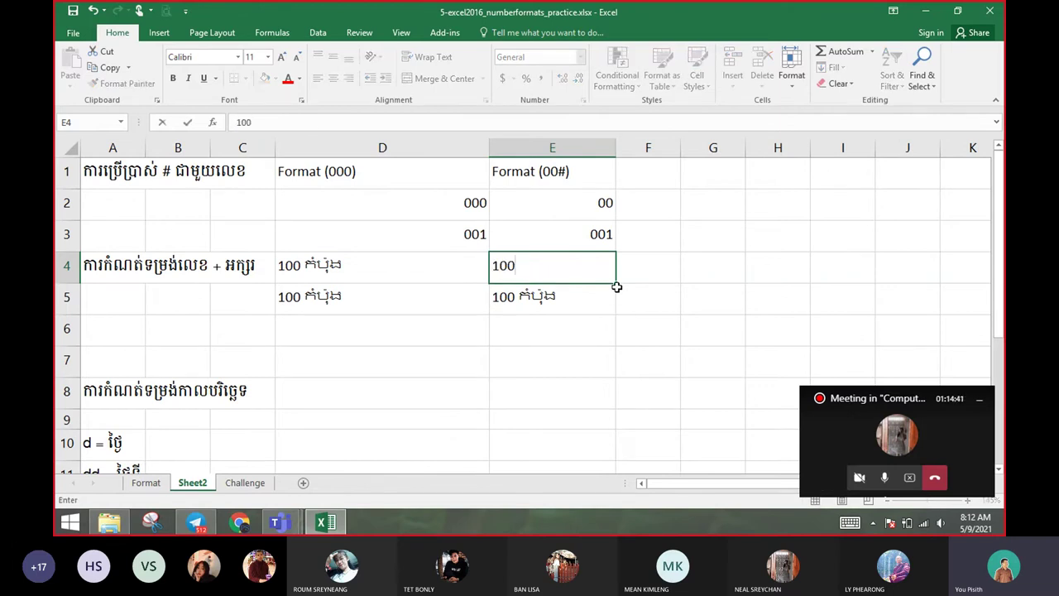
{"action": "key", "text": "Return"}
{"action": "type", "text": "100"}
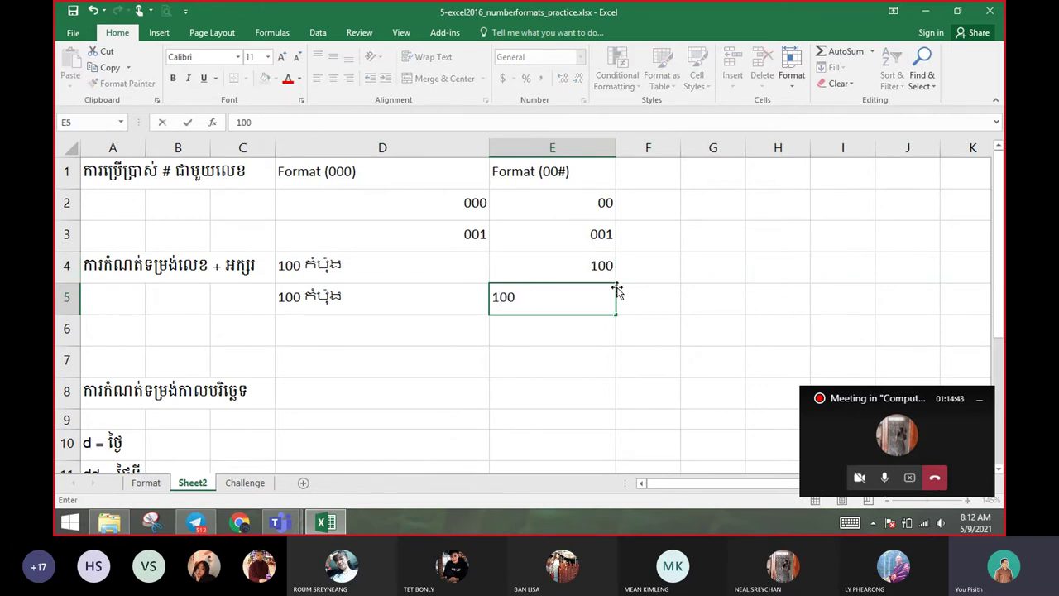
{"action": "key", "text": "ctrl+Return"}
{"action": "key", "text": "Return"}
{"action": "key", "text": "Up"}
{"action": "key", "text": "Up"}
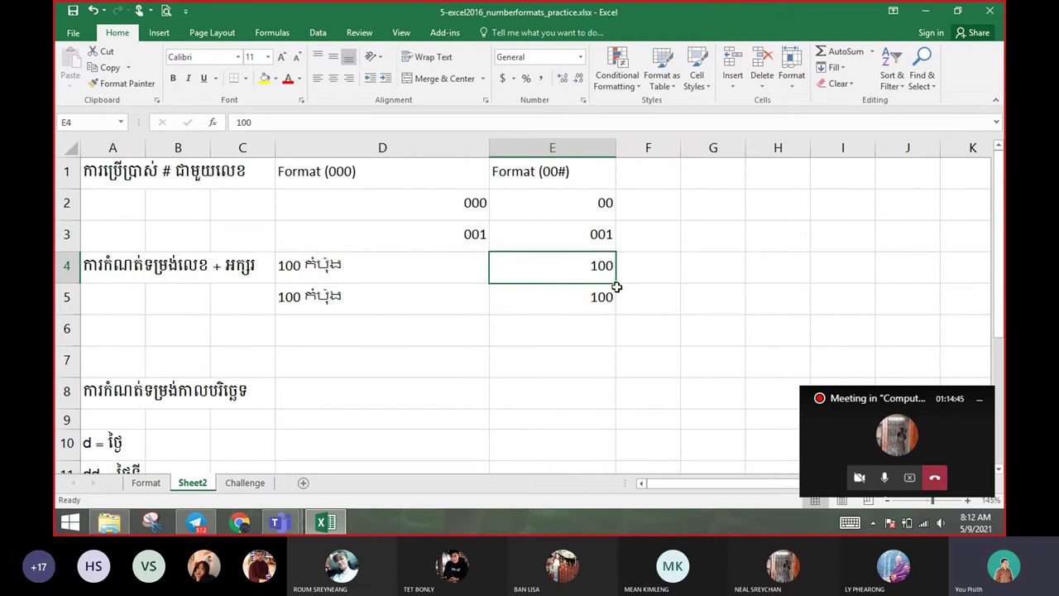
{"action": "left_click_drag", "start_coordinate": [590, 266], "coordinate": [590, 300]}
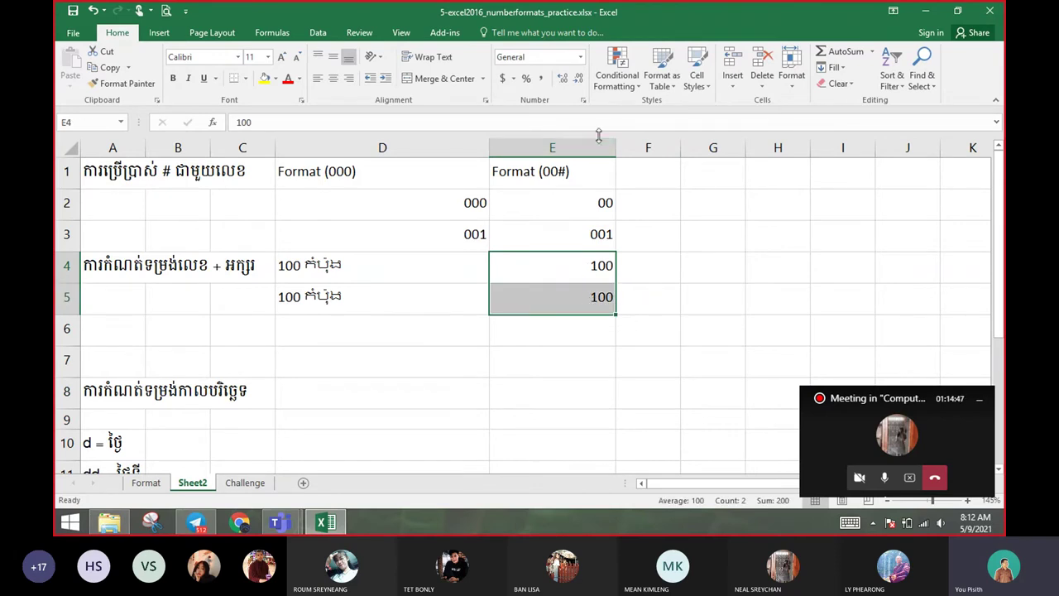
{"action": "left_click", "coordinate": [584, 100]}
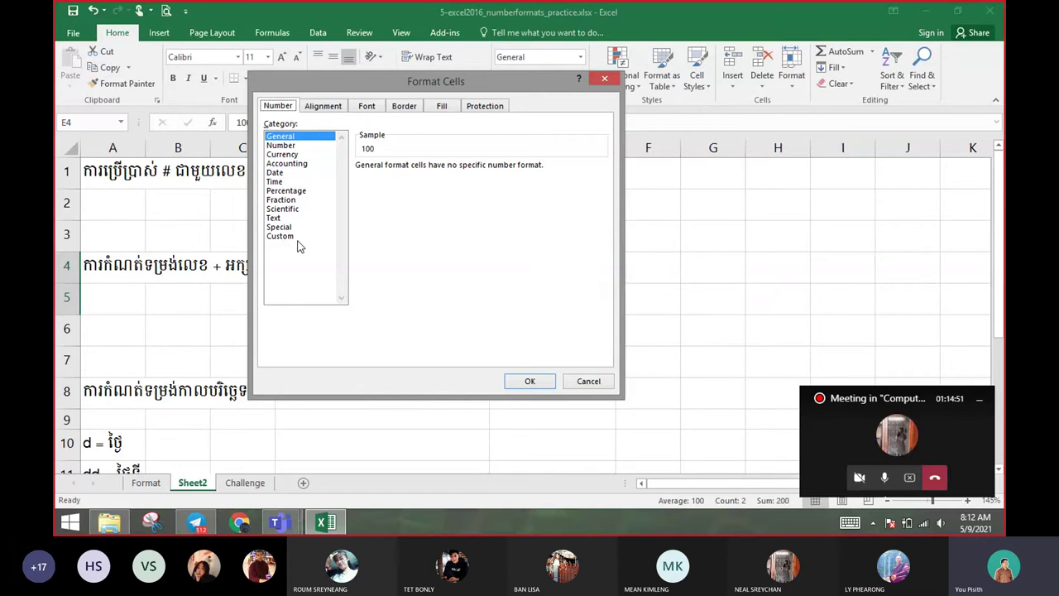
Choose the Custom category, start from the 0 code, and add a quoted Khmer unit after it.
{"action": "left_click", "coordinate": [294, 237]}
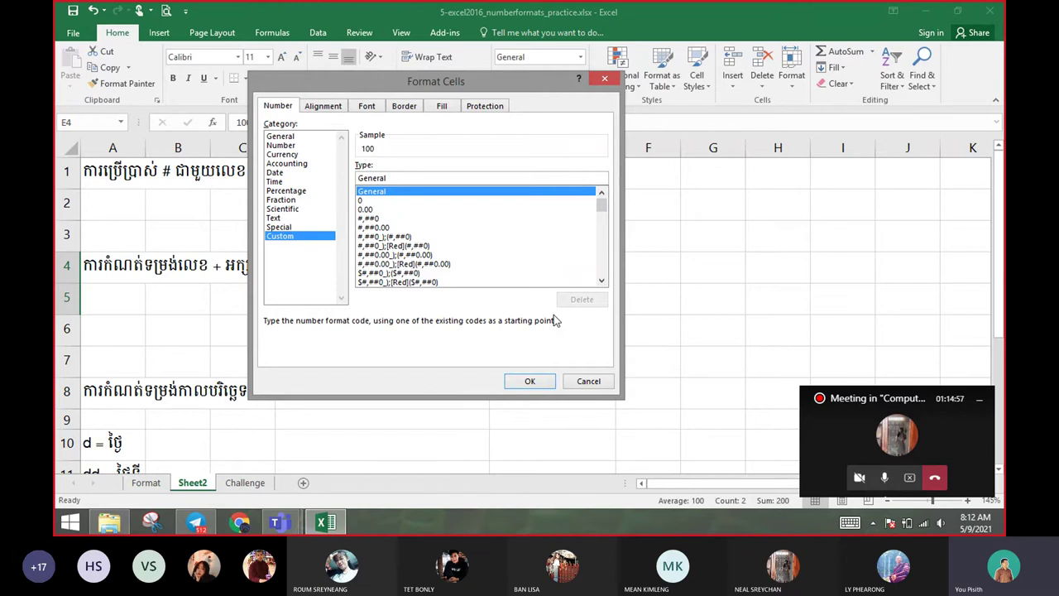
{"action": "key", "text": "BackSpace"}
{"action": "key", "text": "BackSpace"}
{"action": "key", "text": "BackSpace"}
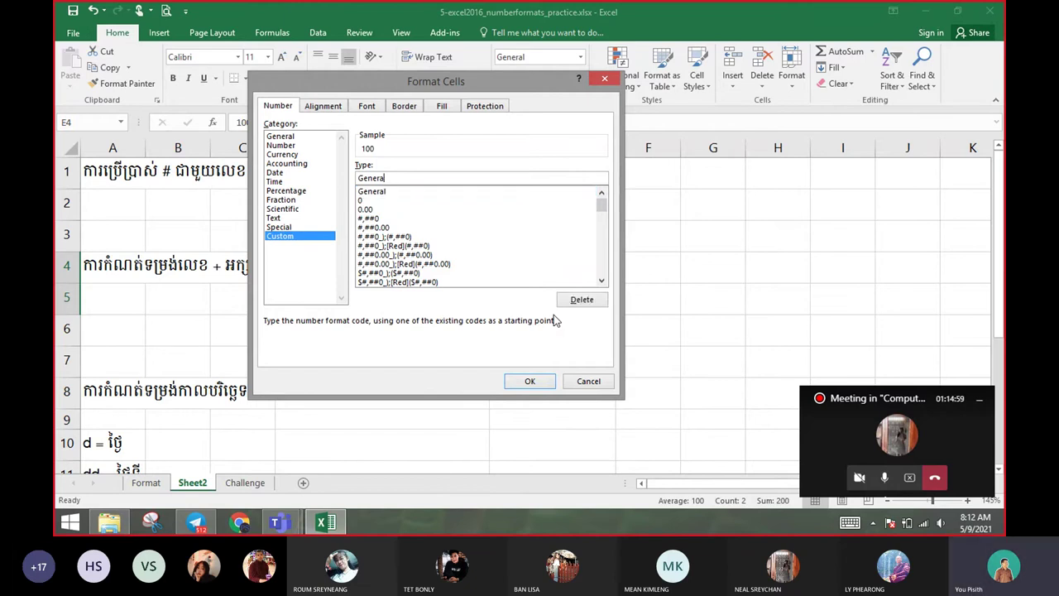
{"action": "type", "text": "0"}
{"action": "key", "text": "super+plus"}
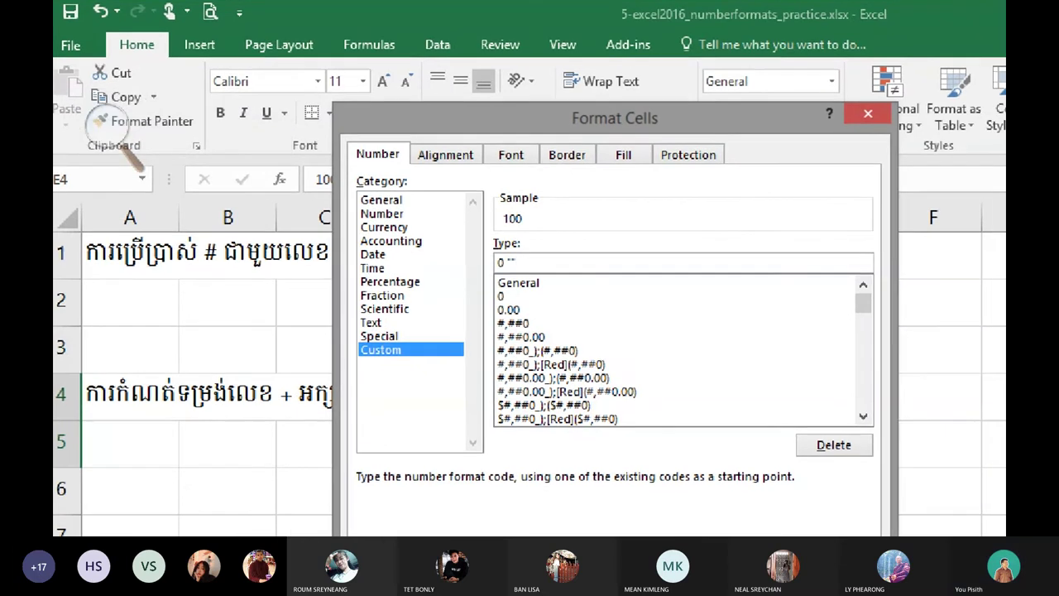
{"action": "left_click", "coordinate": [507, 262]}
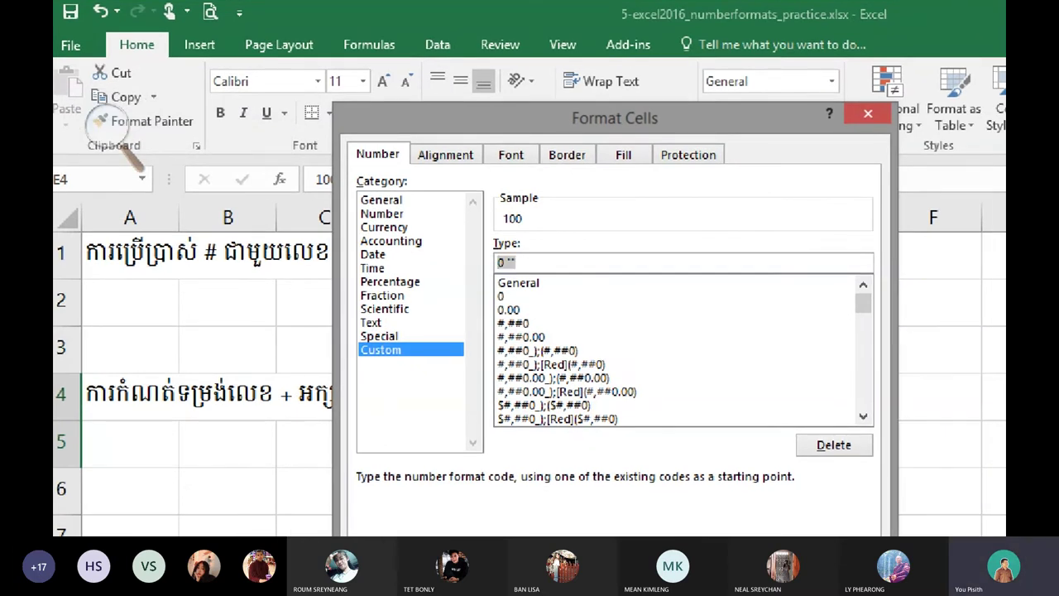
{"action": "left_click", "coordinate": [519, 282]}
{"action": "left_click", "coordinate": [505, 296]}
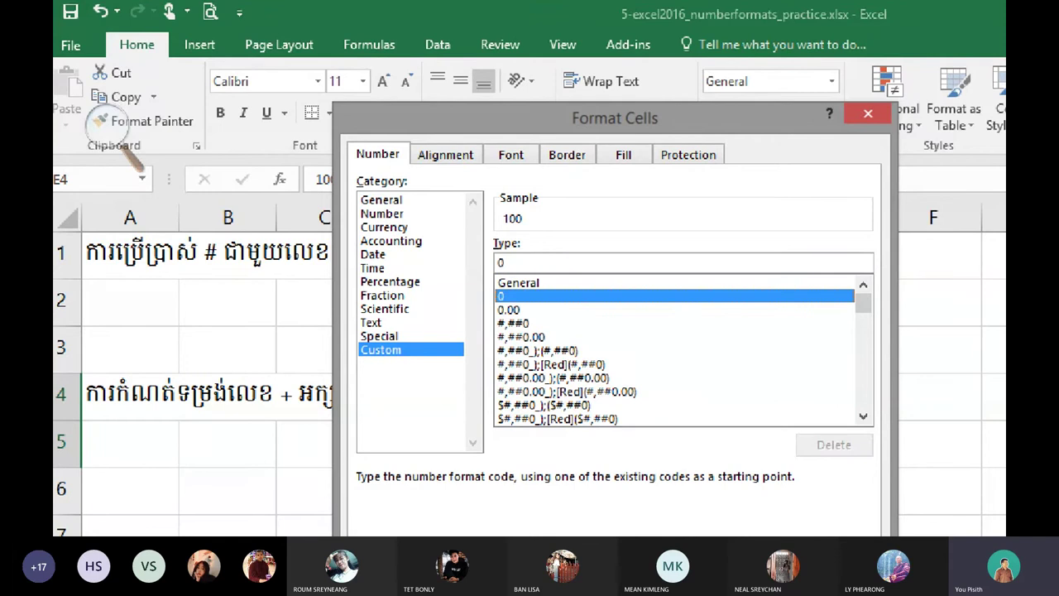
{"action": "type", "text": "\""}
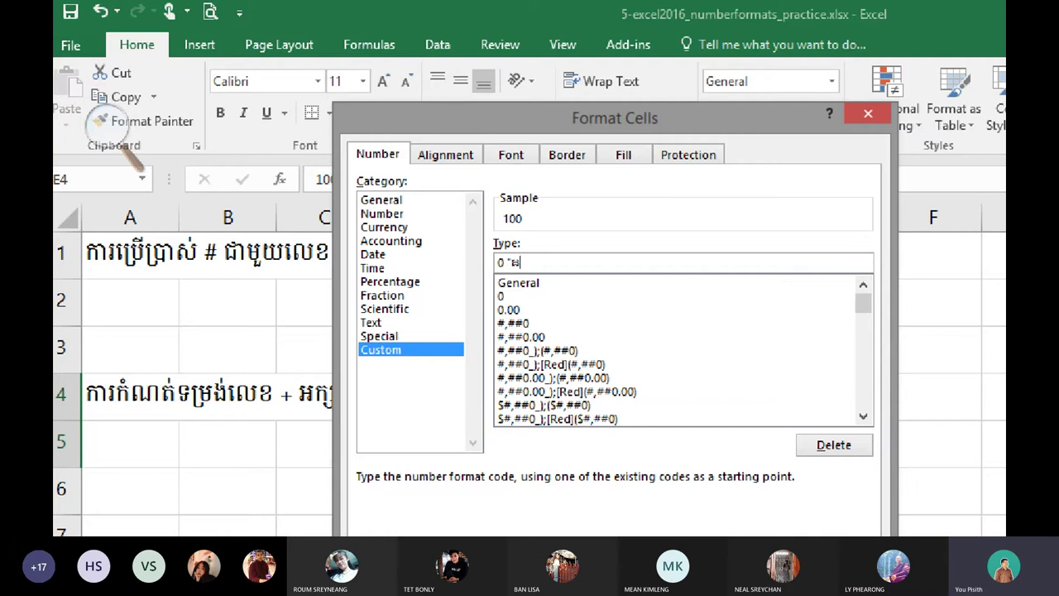
{"action": "type", "text": "គឺ"}
{"action": "type", "text": "ឡ"}
{"action": "type", "text": "ូ"}
{"action": "type", "text": "\""}
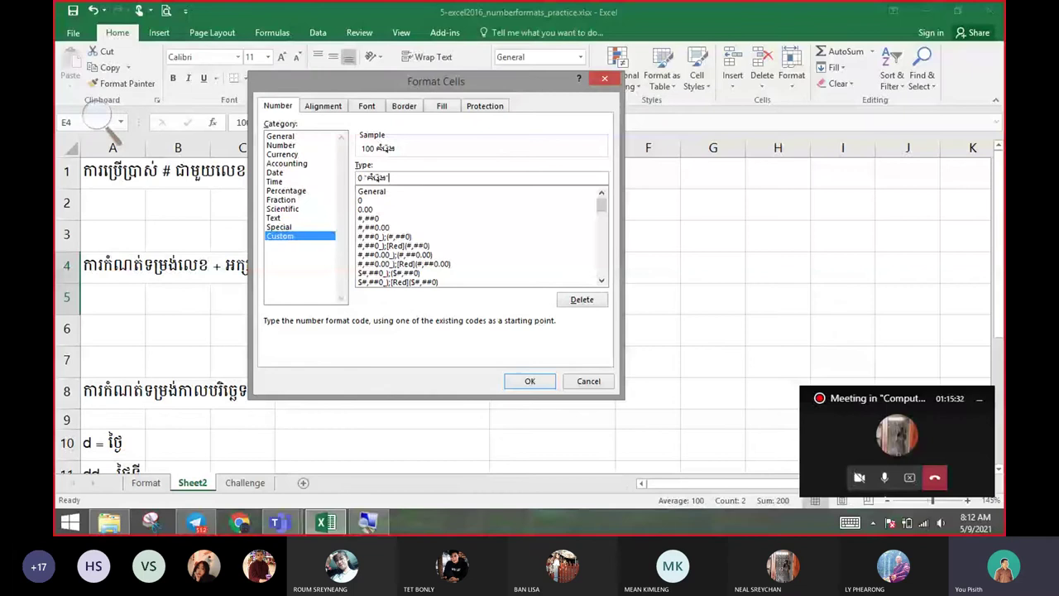
Rework the Custom Type code toward 0 "កំប៉ុង", correcting the quoted unit text.
{"action": "left_click", "coordinate": [104, 126]}
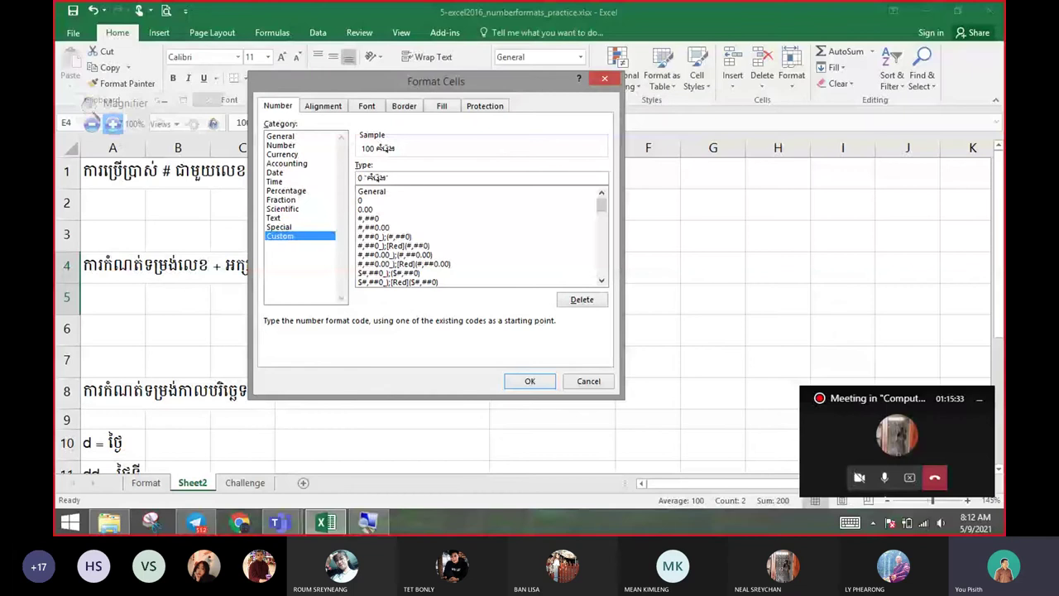
{"action": "left_click_drag", "start_coordinate": [580, 80], "coordinate": [571, 85]}
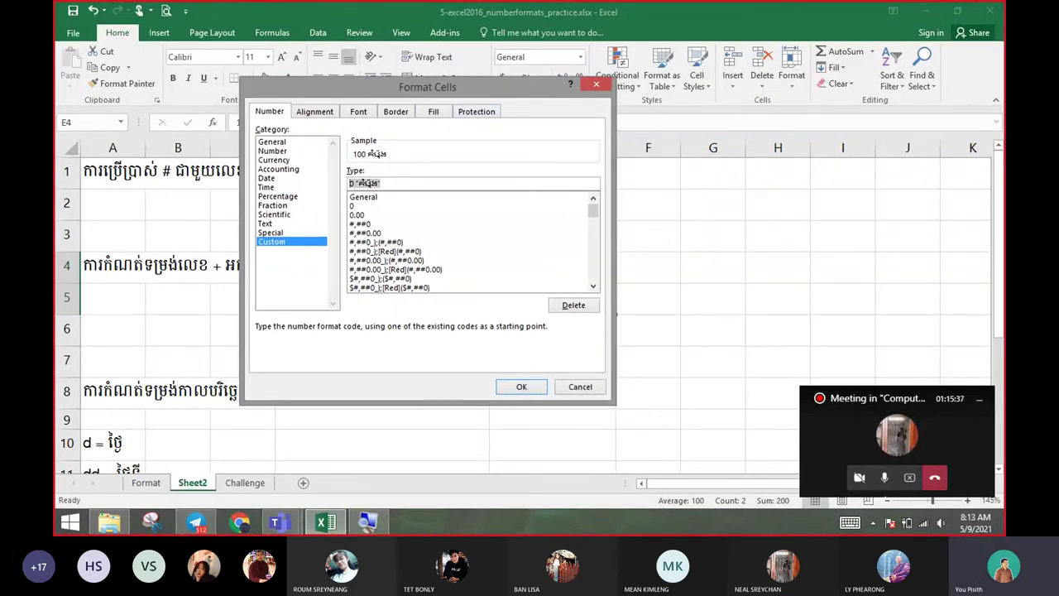
{"action": "left_click", "coordinate": [369, 183]}
{"action": "left_click_drag", "start_coordinate": [381, 182], "coordinate": [356, 183]}
{"action": "left_click", "coordinate": [271, 233]}
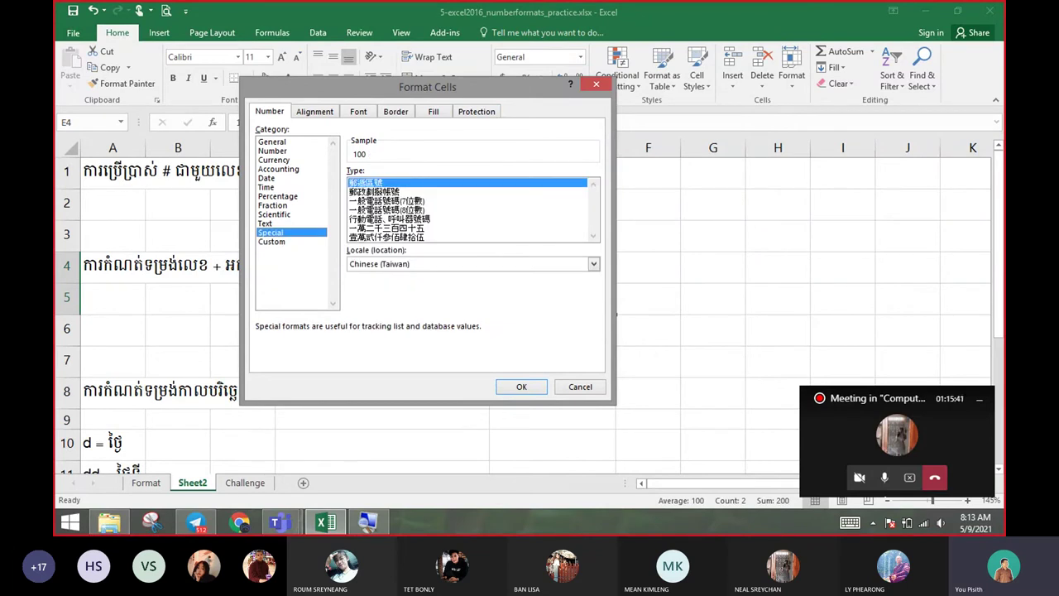
{"action": "left_click", "coordinate": [272, 242]}
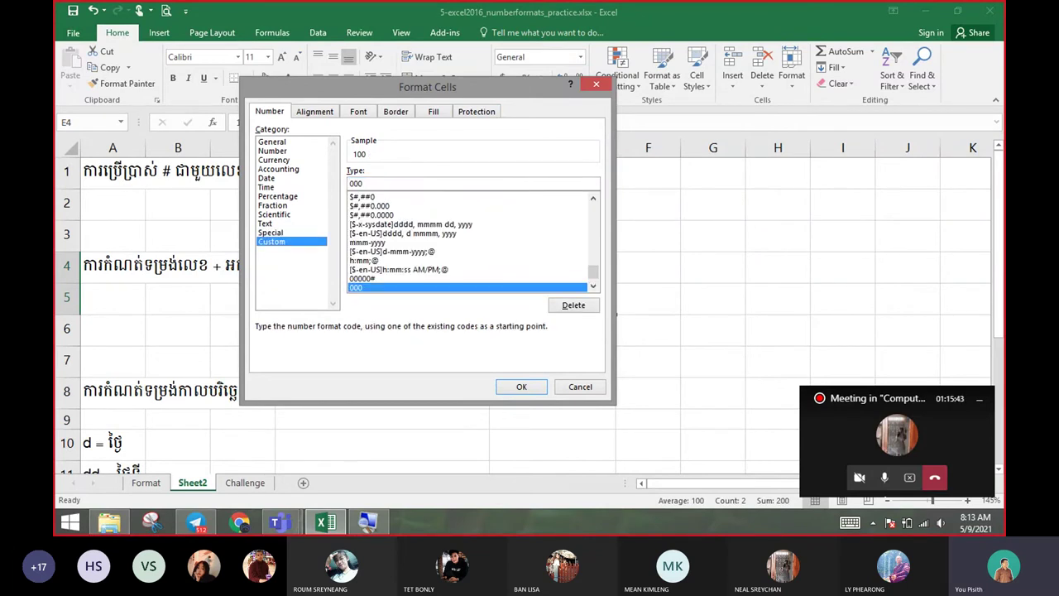
{"action": "key", "text": "BackSpace"}
{"action": "key", "text": "BackSpace"}
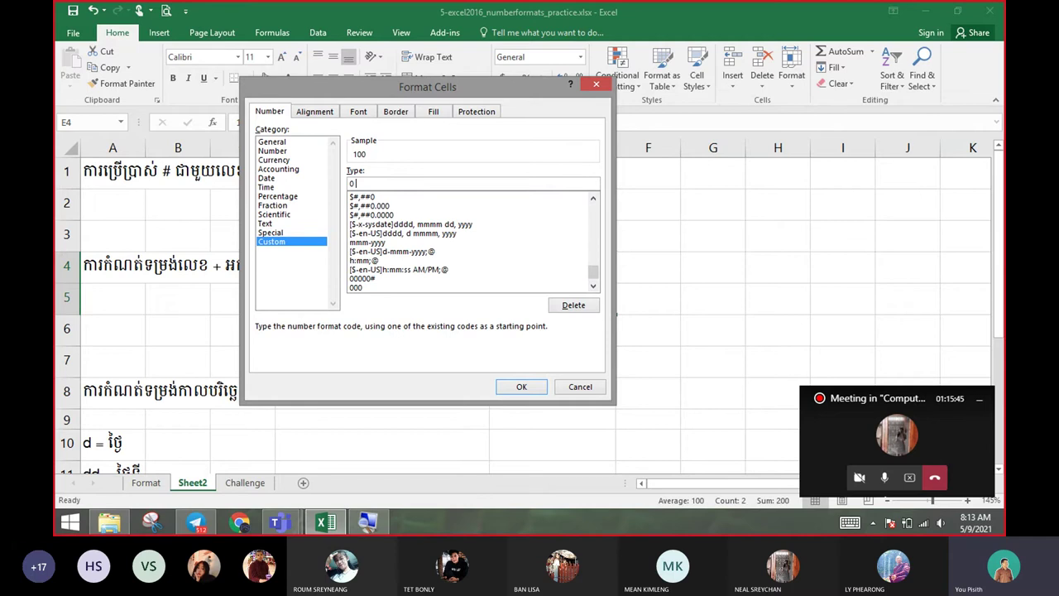
{"action": "type", "text": ".0"}
{"action": "key", "text": "BackSpace"}
{"action": "key", "text": "BackSpace"}
{"action": "type", "text": "កល"}
{"action": "type", "text": "ក"}
Finish the 0 "កំប៉ុង" code and apply it to E4:E5 with OK.
{"action": "key", "text": "shift+Left"}
{"action": "key", "text": "shift+Left"}
{"action": "key", "text": "shift+Left"}
{"action": "key", "text": "shift+Left"}
{"action": "key", "text": "shift+Left"}
{"action": "key", "text": "Right"}
{"action": "key", "text": "shift+Left"}
{"action": "key", "text": "shift+Left"}
{"action": "key", "text": "shift+Left"}
{"action": "key", "text": "shift+Left"}
{"action": "key", "text": "shift+Left"}
{"action": "key", "text": "shift+Left"}
{"action": "key", "text": "Right"}
{"action": "key", "text": "shift+Left"}
{"action": "key", "text": "shift+Left"}
{"action": "key", "text": "shift+Left"}
{"action": "left_click", "coordinate": [521, 386]}
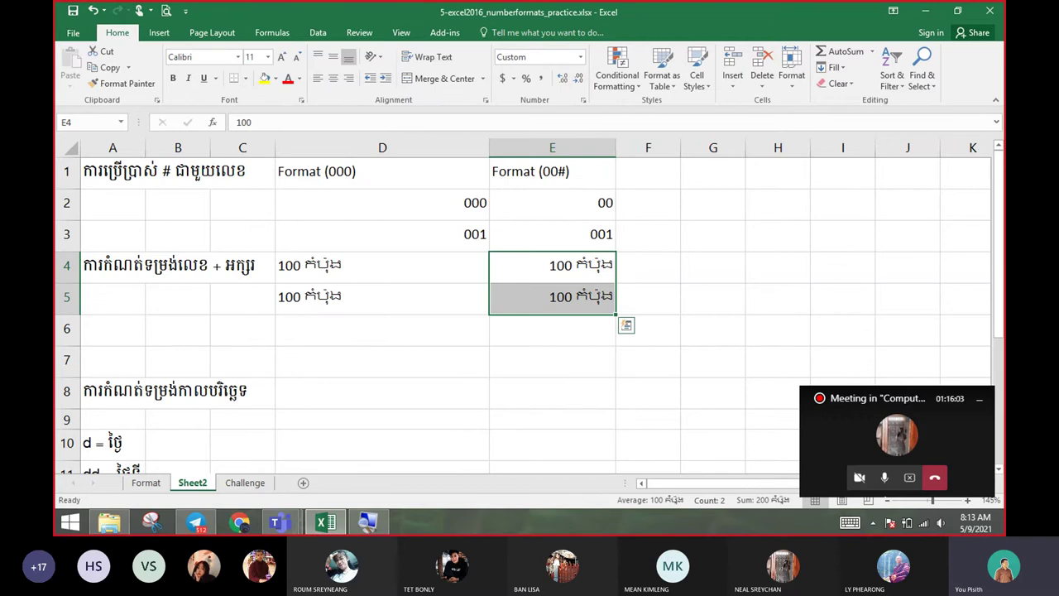
{"action": "left_click_drag", "start_coordinate": [552, 265], "coordinate": [552, 296]}
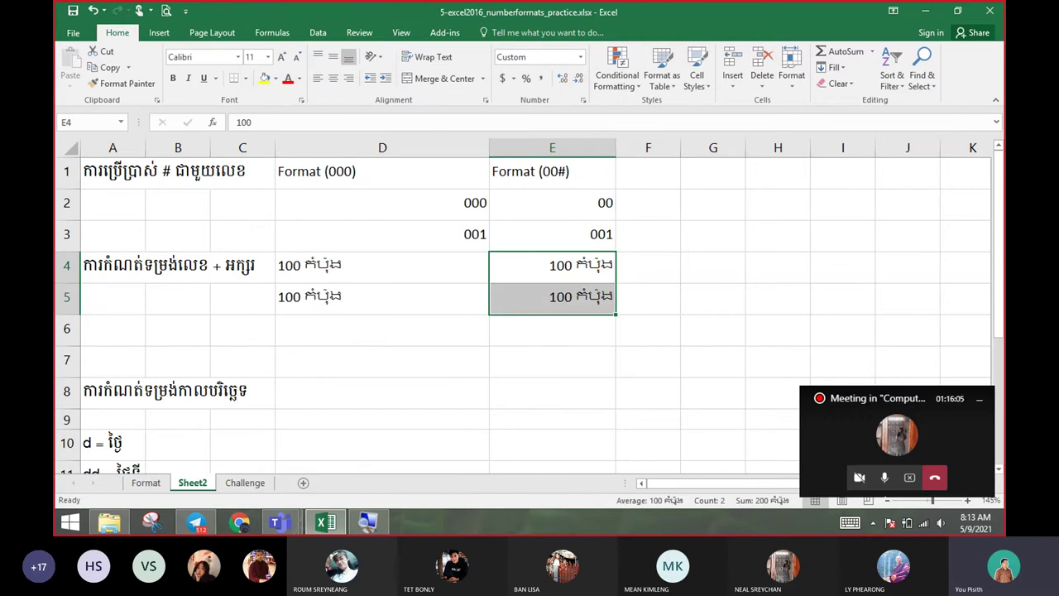
{"action": "left_click", "coordinate": [382, 330]}
Enter =D4+D5 in D6, which returns #VALUE!
{"action": "type", "text": "d"}
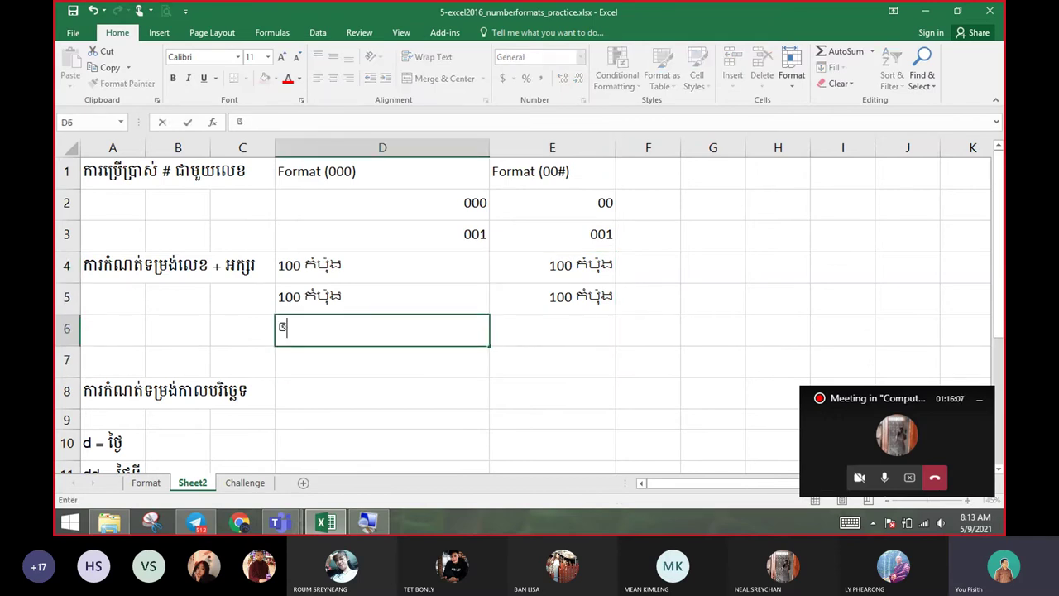
{"action": "key", "text": "BackSpace"}
{"action": "type", "text": "="}
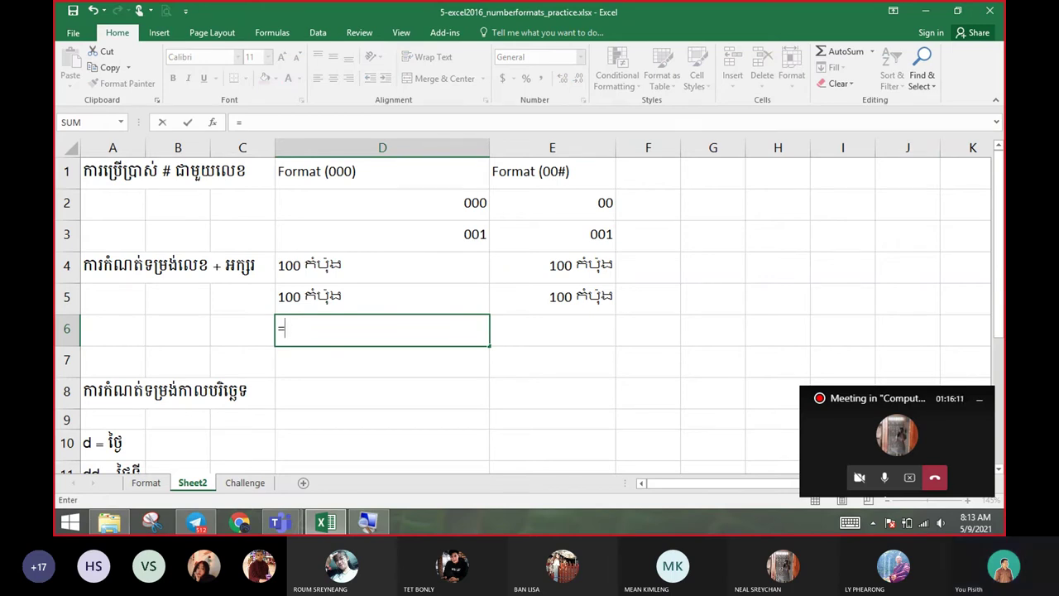
{"action": "left_click", "coordinate": [382, 264]}
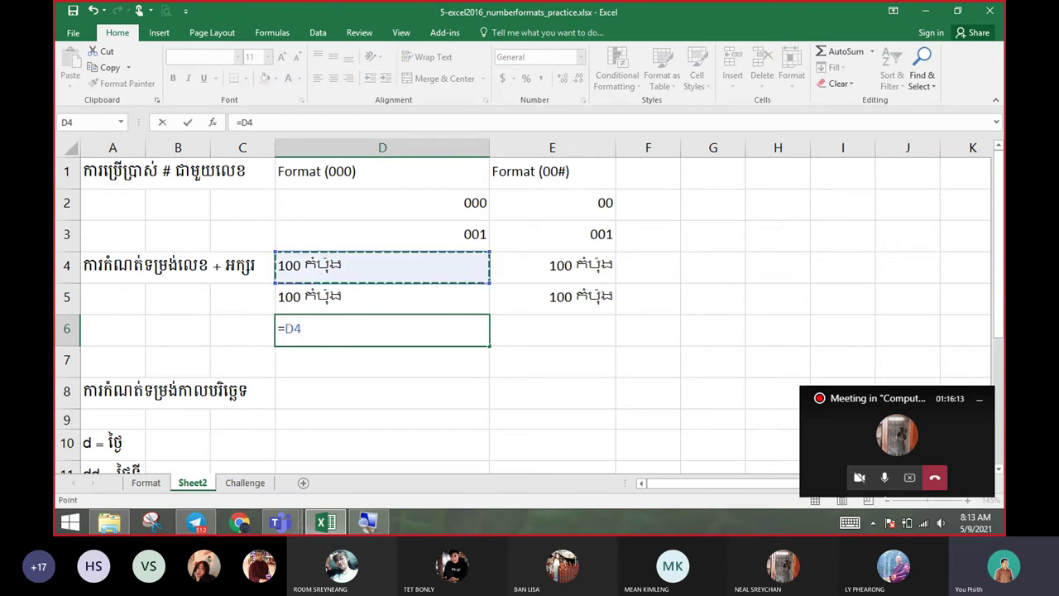
{"action": "type", "text": "+"}
{"action": "left_click", "coordinate": [382, 297]}
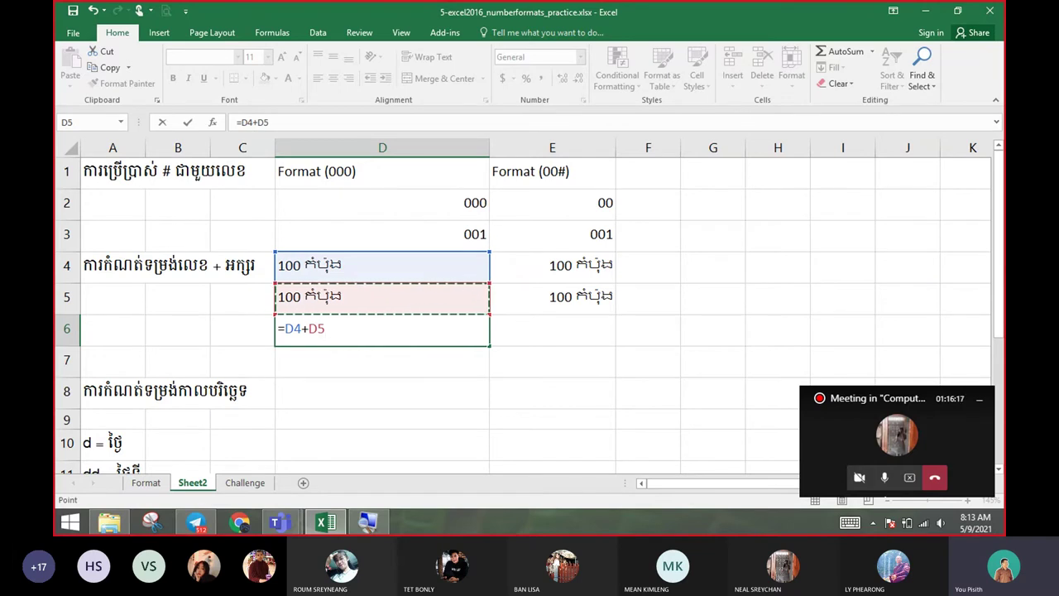
{"action": "key", "text": "Return"}
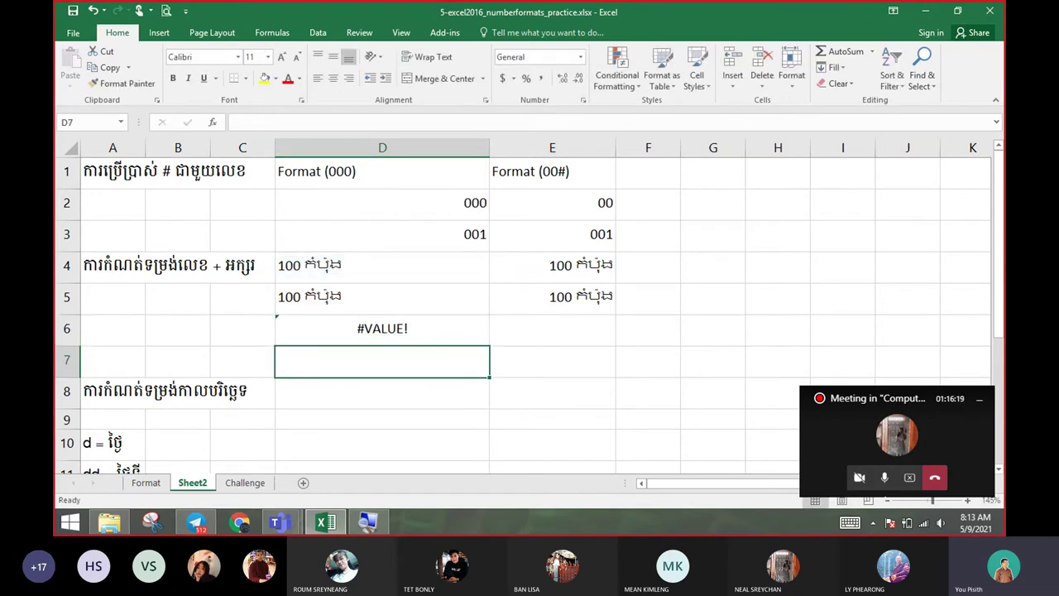
{"action": "left_click", "coordinate": [381, 328]}
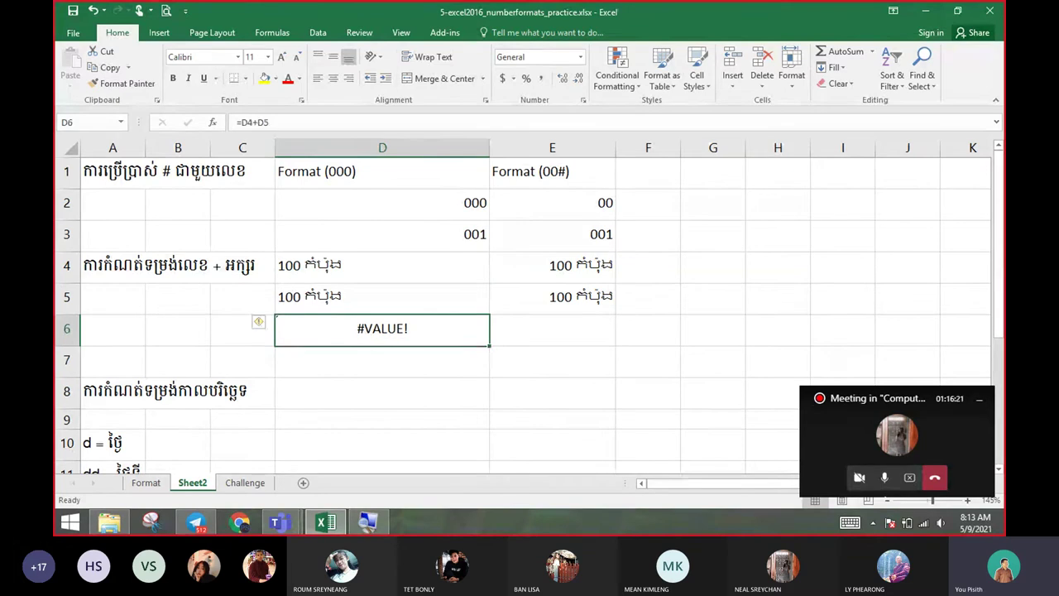
Enter =E4+E5 in E6, giving 200.
{"action": "left_click", "coordinate": [552, 330]}
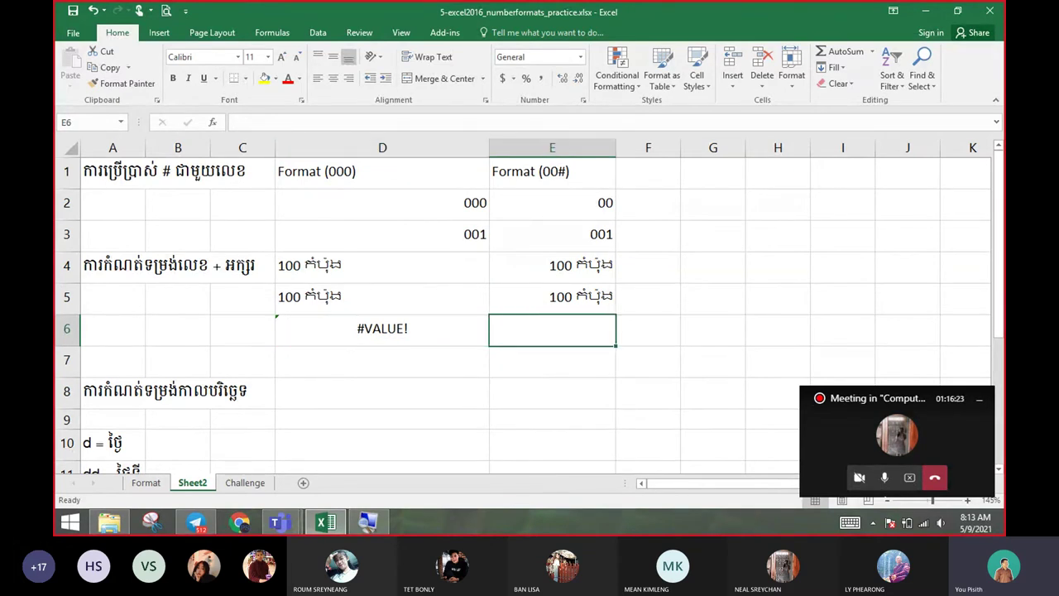
{"action": "type", "text": "="}
{"action": "left_click", "coordinate": [553, 266]}
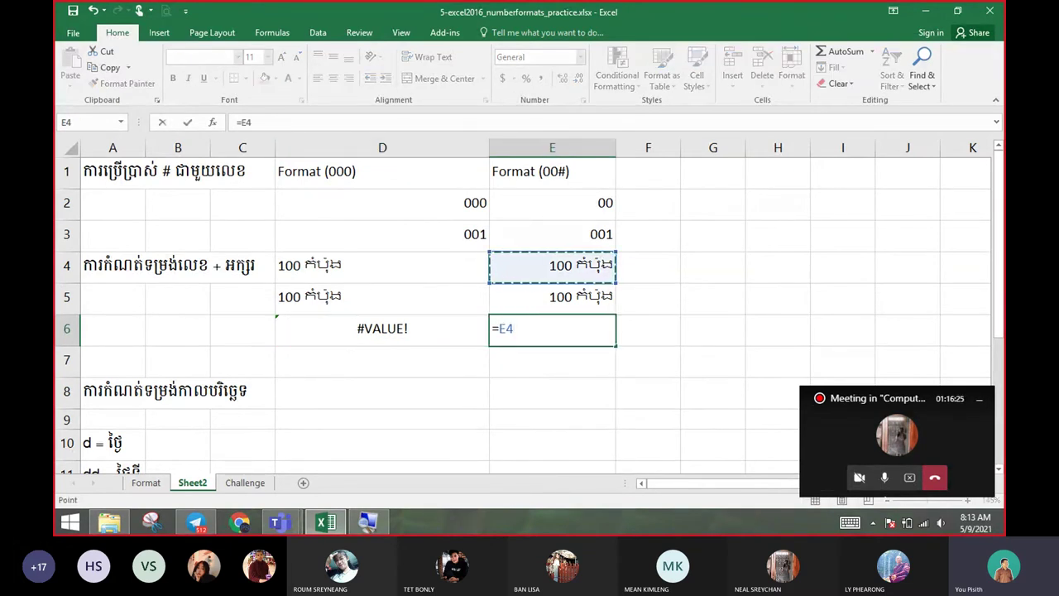
{"action": "type", "text": "+"}
{"action": "key", "text": "Up"}
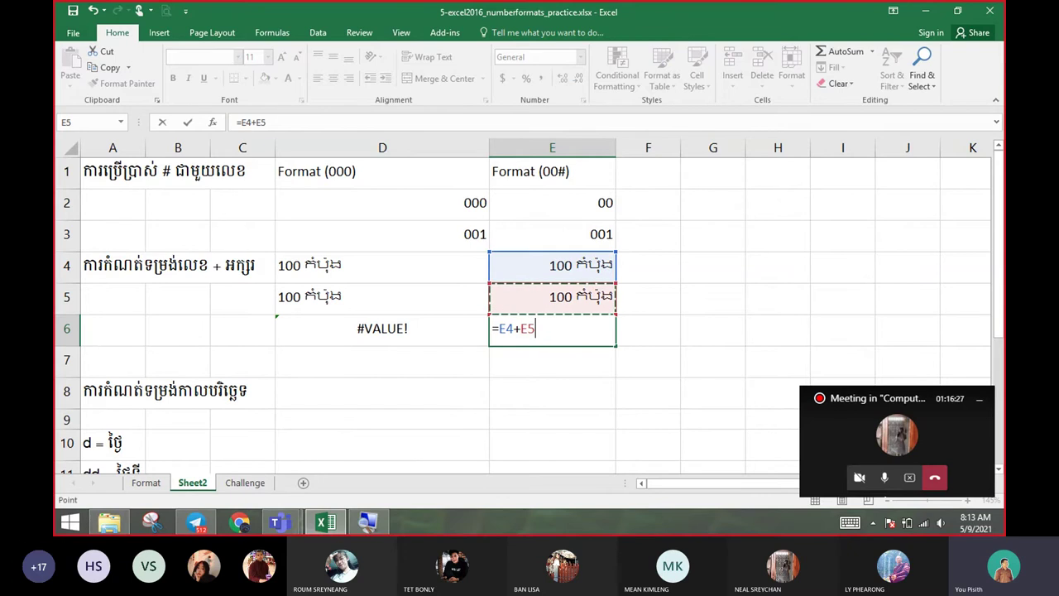
{"action": "key", "text": "Return"}
{"action": "left_click", "coordinate": [552, 329]}
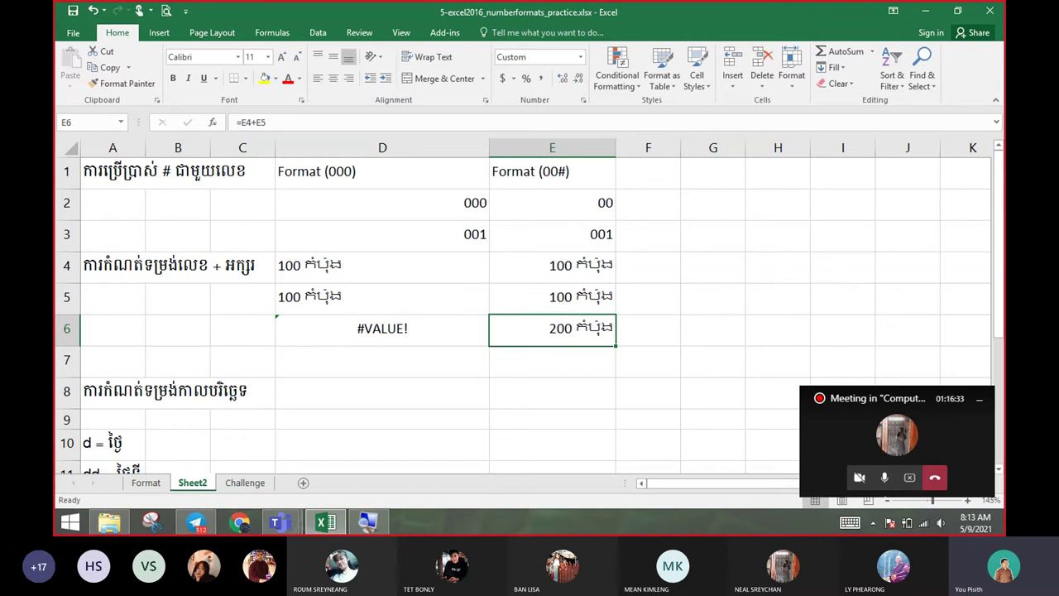
Paste the unit formatting onto E4:E6 so E6 also shows 200 កំប៉ុង.
{"action": "left_click_drag", "start_coordinate": [553, 265], "coordinate": [552, 329]}
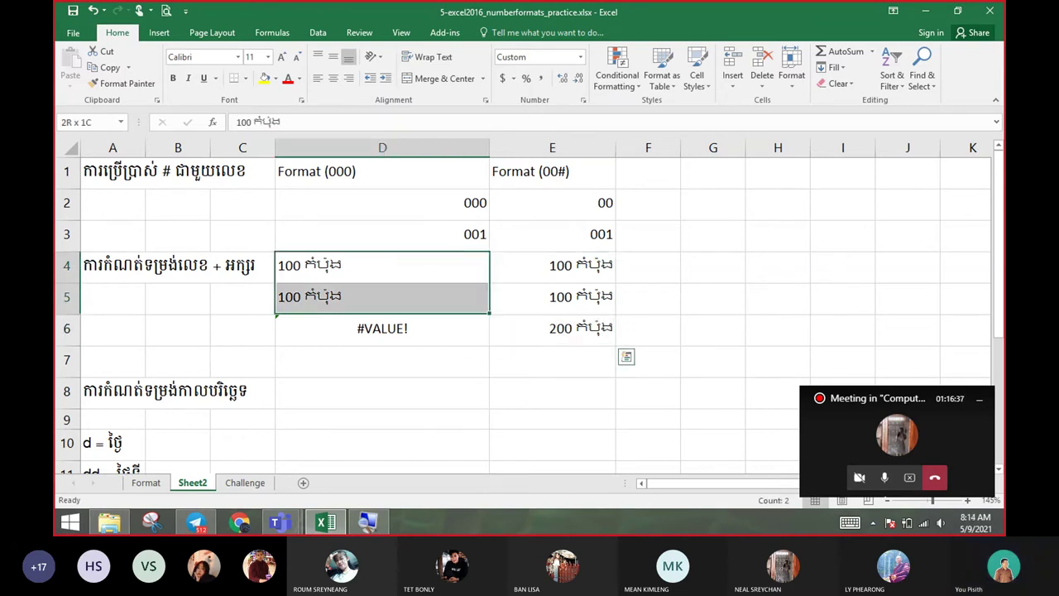
{"action": "left_click_drag", "start_coordinate": [382, 265], "coordinate": [383, 329]}
{"action": "key", "text": "ctrl+v"}
{"action": "left_click_drag", "start_coordinate": [552, 265], "coordinate": [552, 329]}
{"action": "key", "text": "ctrl+v"}
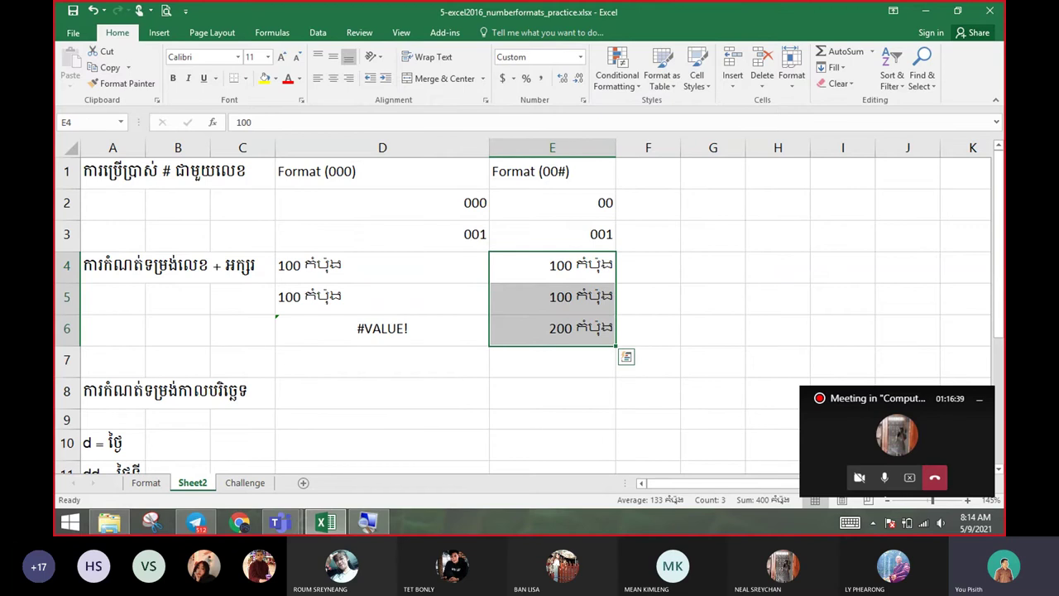
{"action": "left_click", "coordinate": [553, 296]}
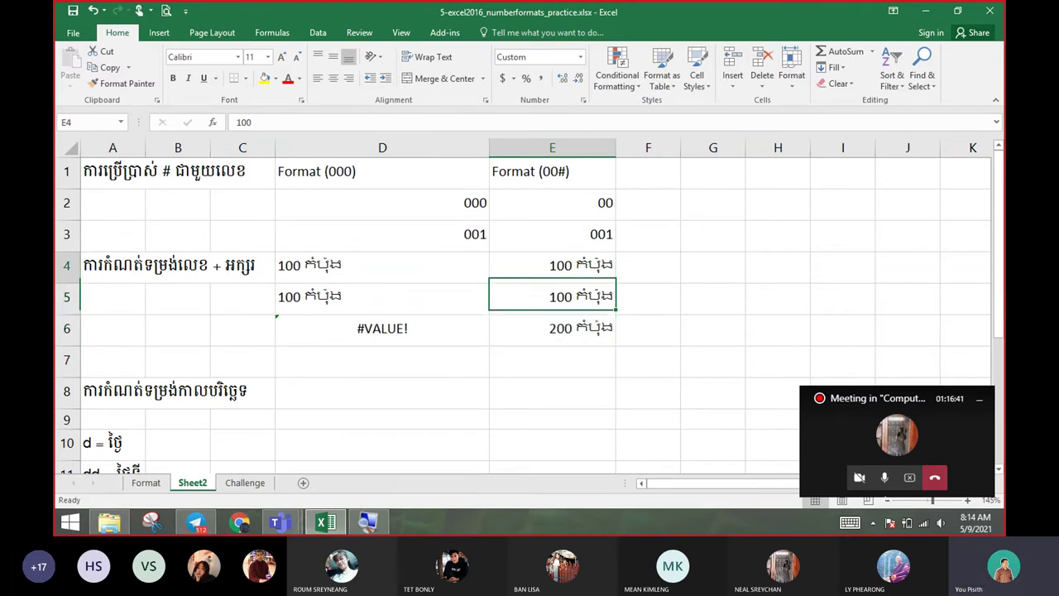
{"action": "left_click_drag", "start_coordinate": [552, 265], "coordinate": [553, 329]}
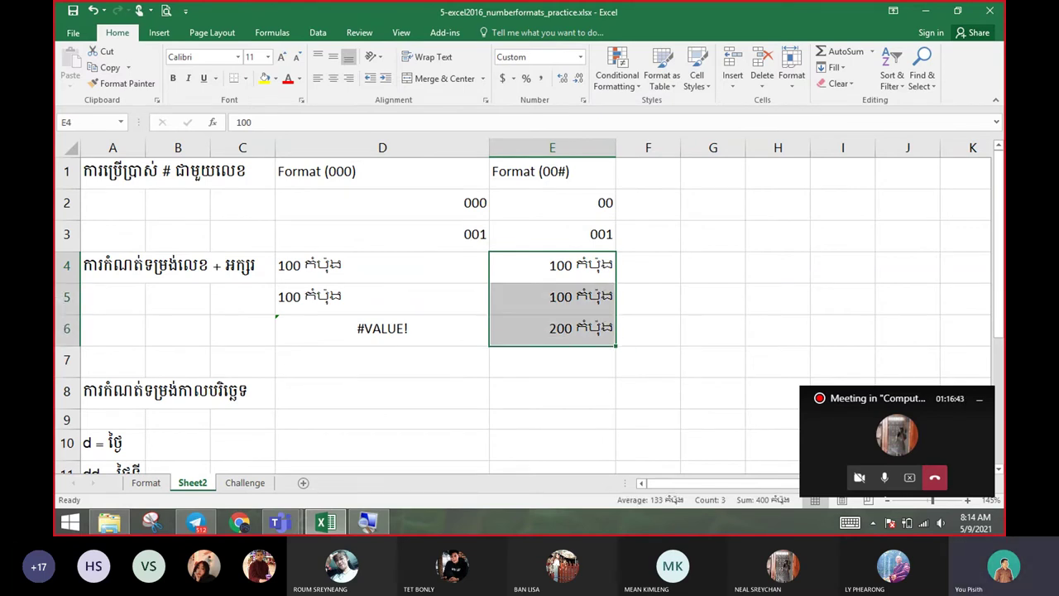
Change the E4:E6 custom code to 0 "៛" so they show 100 ៛, 100 ៛ and 200 ៛.
{"action": "key", "text": "ctrl+1"}
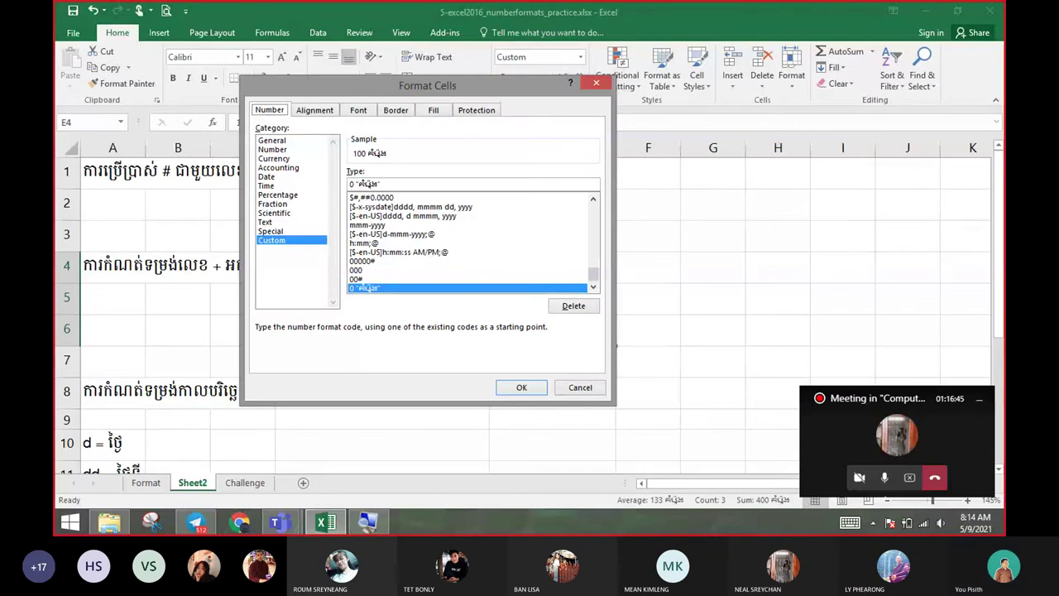
{"action": "left_click", "coordinate": [380, 184]}
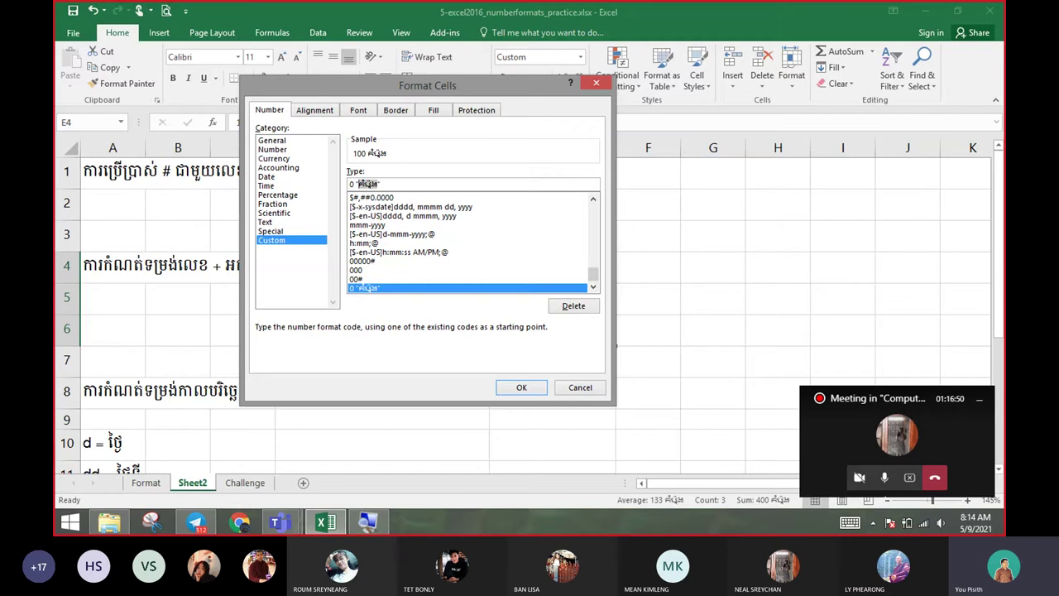
{"action": "key", "text": "BackSpace"}
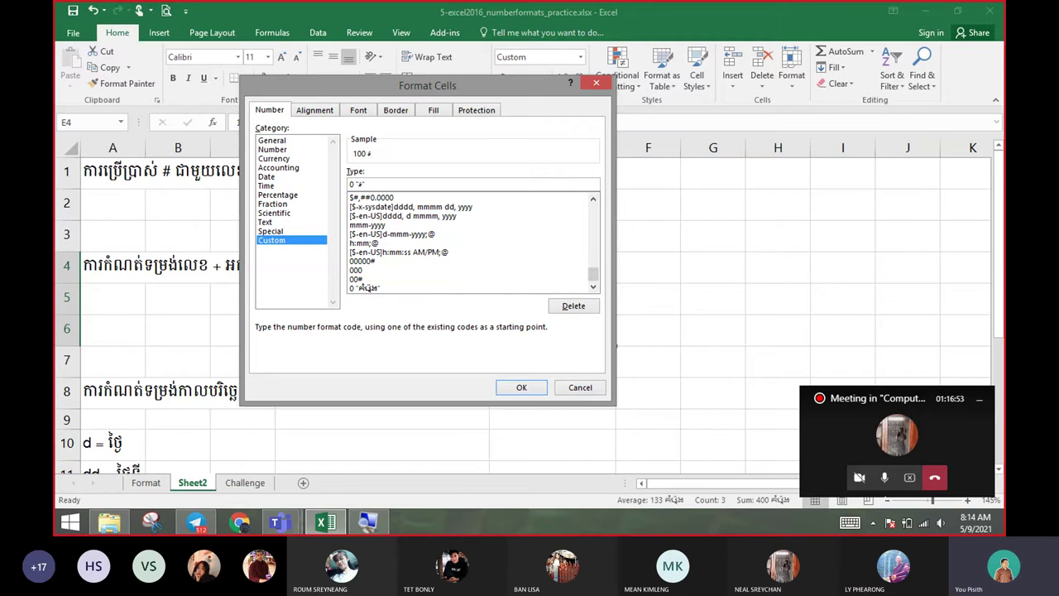
{"action": "type", "text": "\""}
{"action": "left_click", "coordinate": [521, 387]}
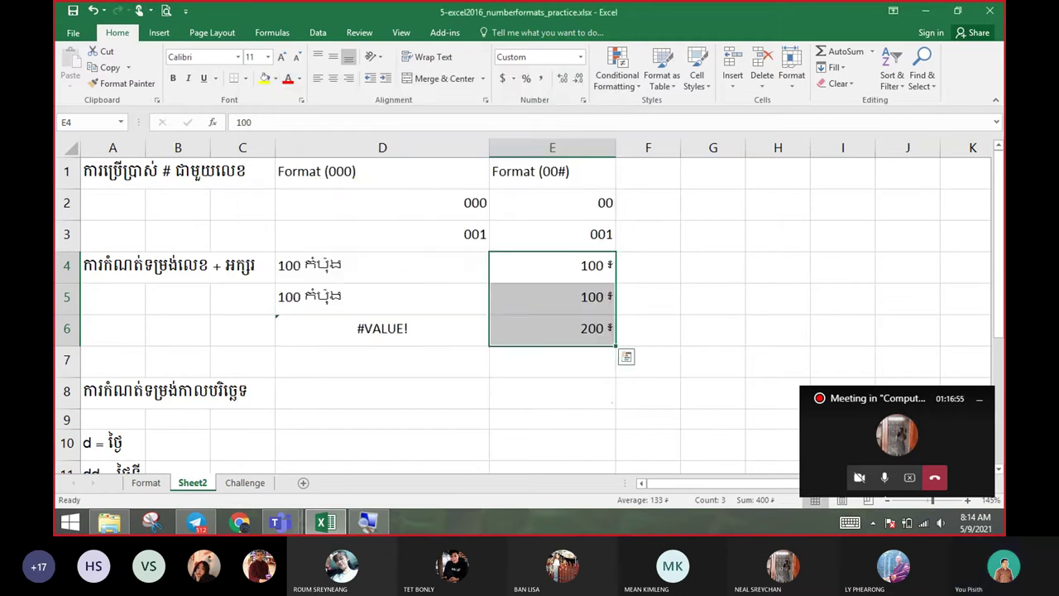
{"action": "left_click", "coordinate": [648, 297]}
Try adding and removing decimal places on E4:E6, leaving the riel values without decimals.
{"action": "left_click_drag", "start_coordinate": [552, 265], "coordinate": [552, 329]}
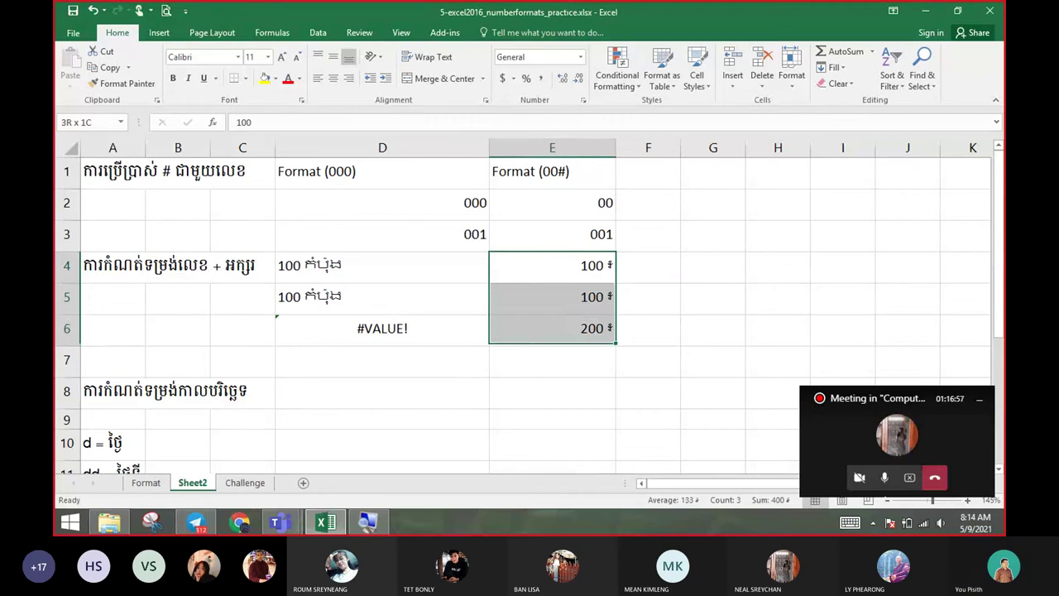
{"action": "left_click", "coordinate": [648, 298]}
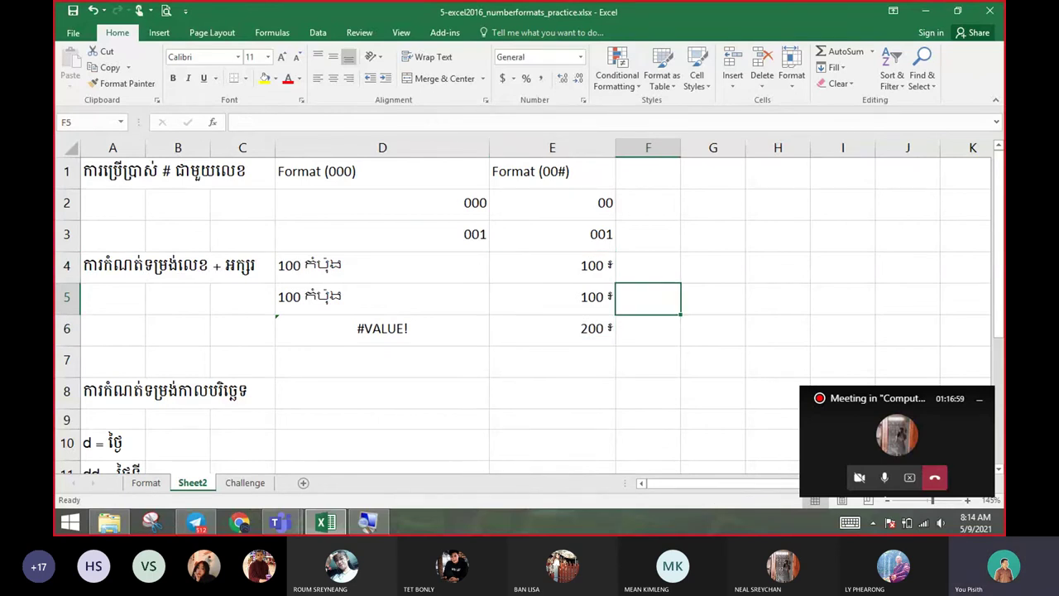
{"action": "left_click_drag", "start_coordinate": [552, 265], "coordinate": [552, 328]}
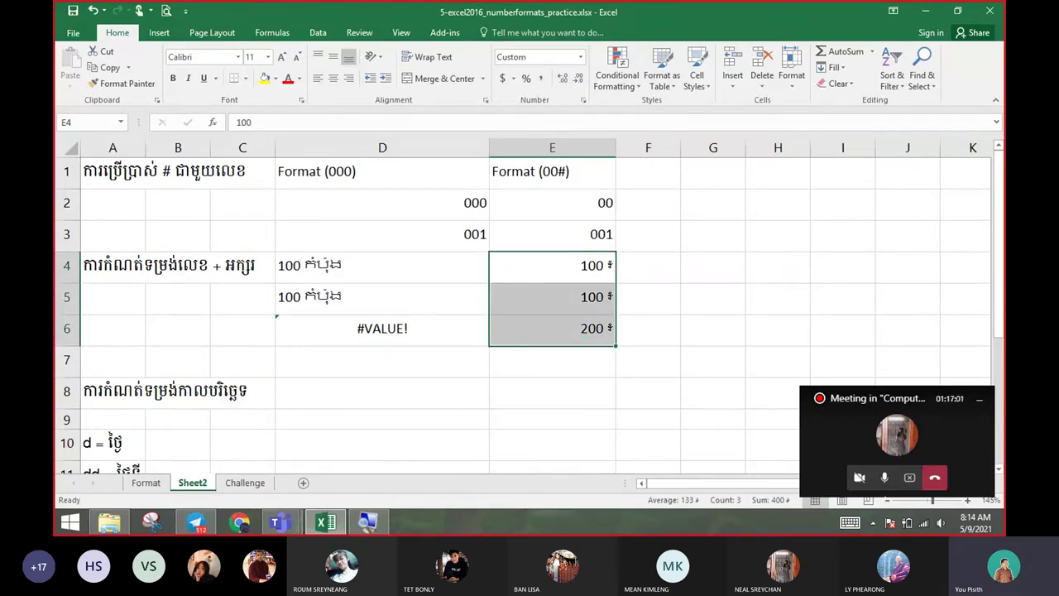
{"action": "left_click", "coordinate": [563, 77]}
{"action": "left_click", "coordinate": [563, 77]}
{"action": "left_click", "coordinate": [578, 77]}
{"action": "left_click", "coordinate": [578, 77]}
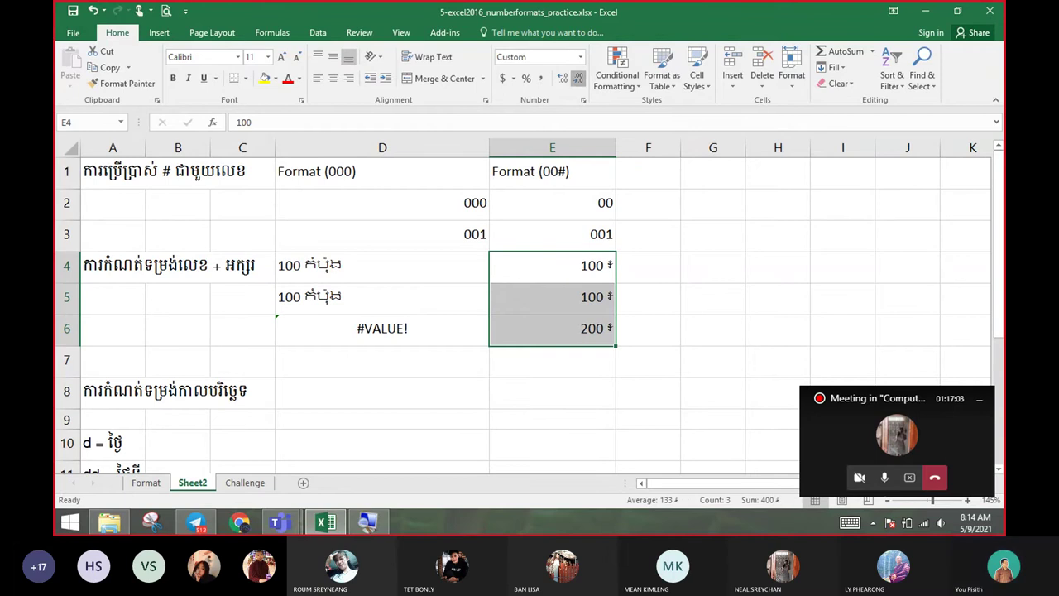
{"action": "left_click", "coordinate": [563, 77]}
{"action": "left_click", "coordinate": [563, 77]}
{"action": "left_click", "coordinate": [578, 77]}
{"action": "left_click", "coordinate": [578, 76]}
Enter 1000000 in E4 so the E6 total becomes 1000100 ៛.
{"action": "left_click", "coordinate": [552, 265]}
{"action": "type", "text": "១០០"}
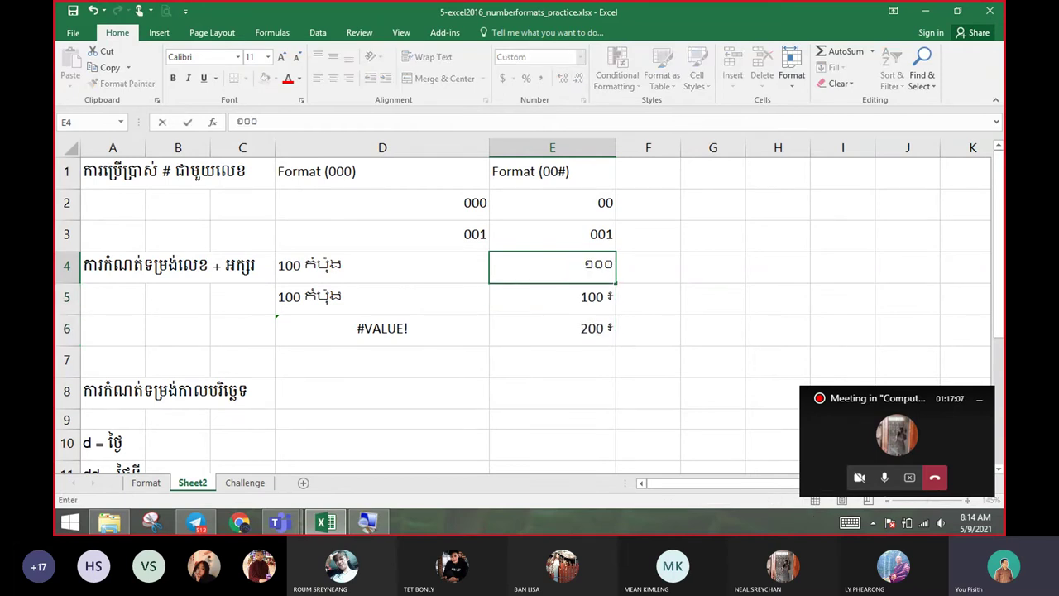
{"action": "key", "text": "BackSpace"}
{"action": "key", "text": "BackSpace"}
{"action": "key", "text": "BackSpace"}
{"action": "type", "text": "100"}
{"action": "type", "text": "000"}
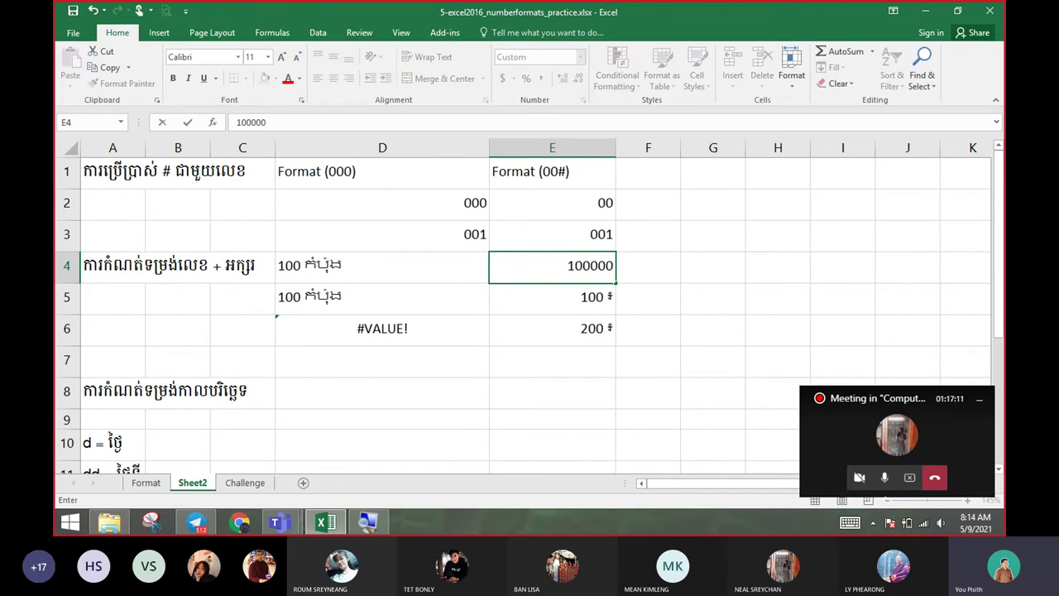
{"action": "type", "text": "0"}
{"action": "key", "text": "Return"}
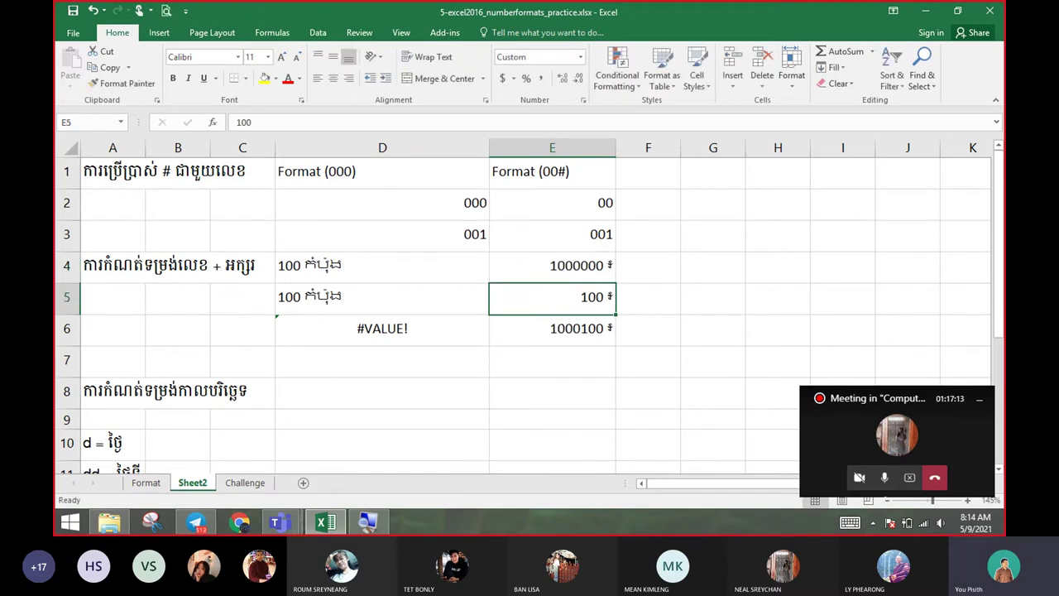
{"action": "left_click", "coordinate": [552, 266]}
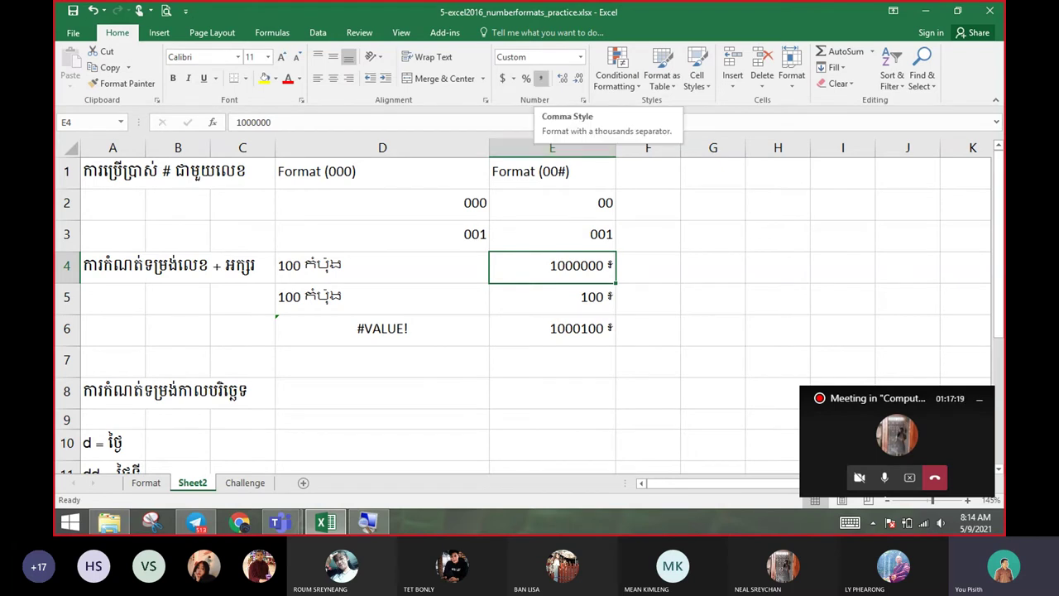
Give E4 Comma Style without decimals so it shows 1,000,000, then open Format Cells.
{"action": "left_click", "coordinate": [540, 78]}
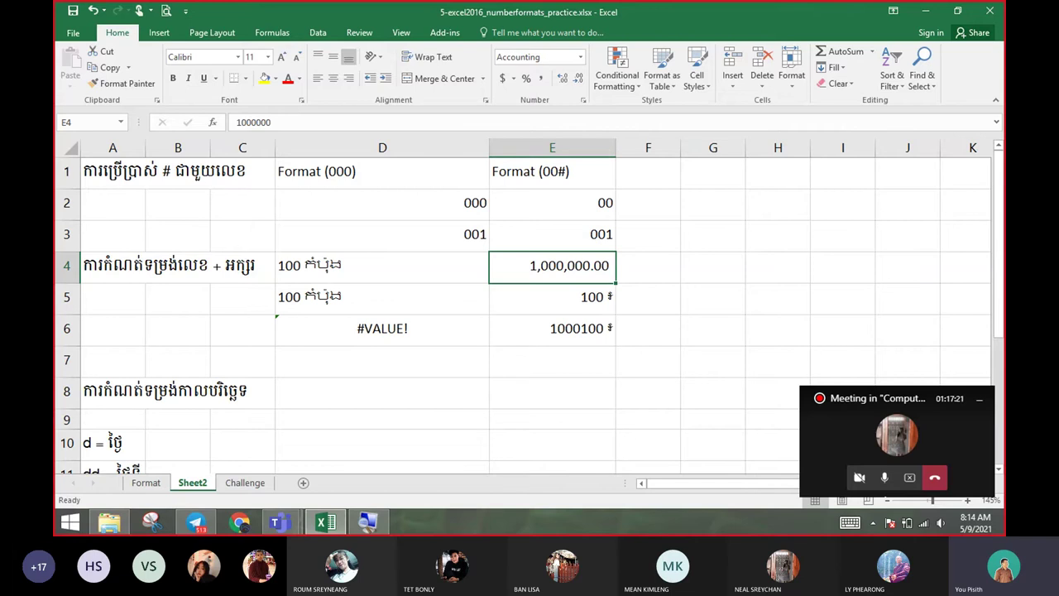
{"action": "left_click", "coordinate": [578, 78]}
{"action": "left_click", "coordinate": [578, 78]}
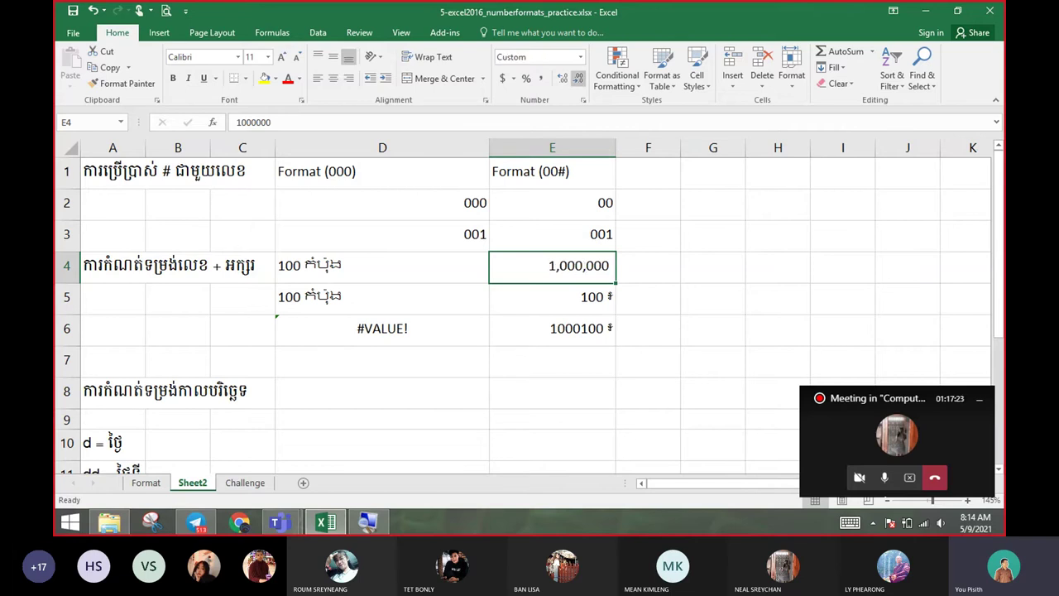
{"action": "left_click", "coordinate": [582, 100]}
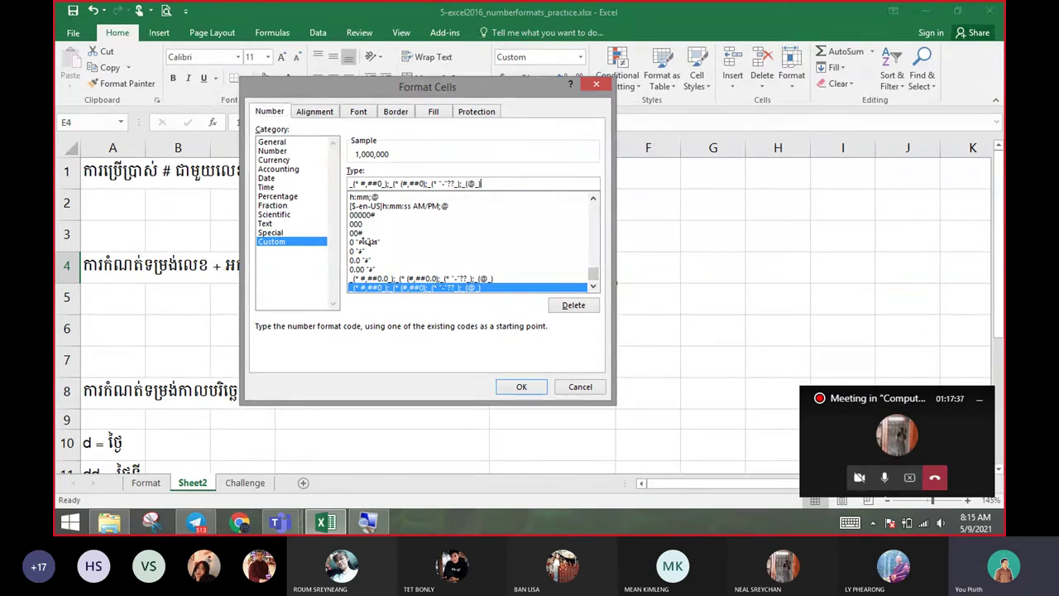
Pick the #,##0.00 custom code and position within it to edit the decimals.
{"action": "left_click_drag", "start_coordinate": [593, 273], "coordinate": [594, 209]}
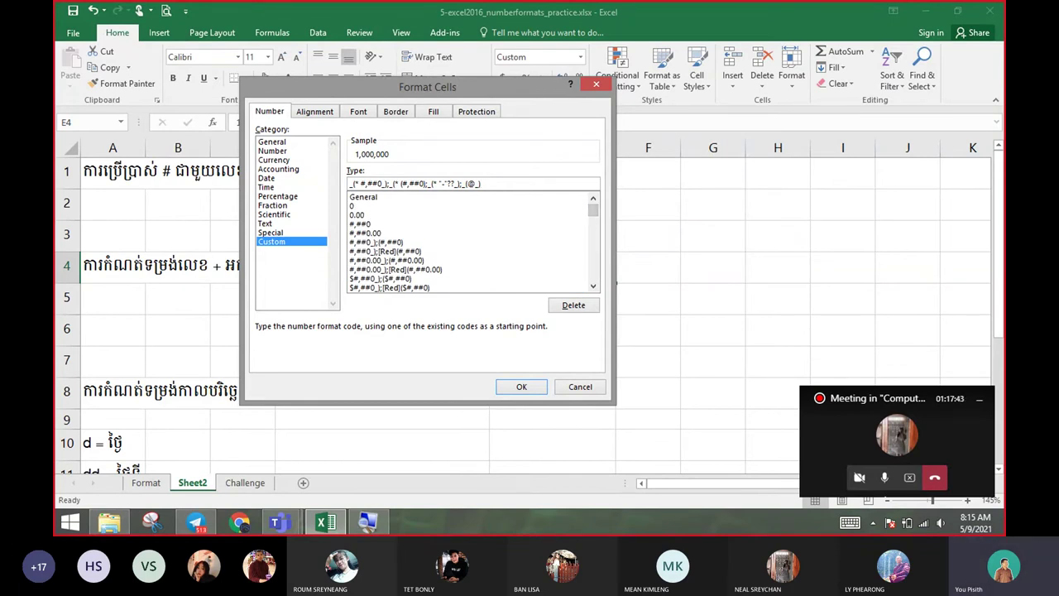
{"action": "left_click", "coordinate": [365, 232]}
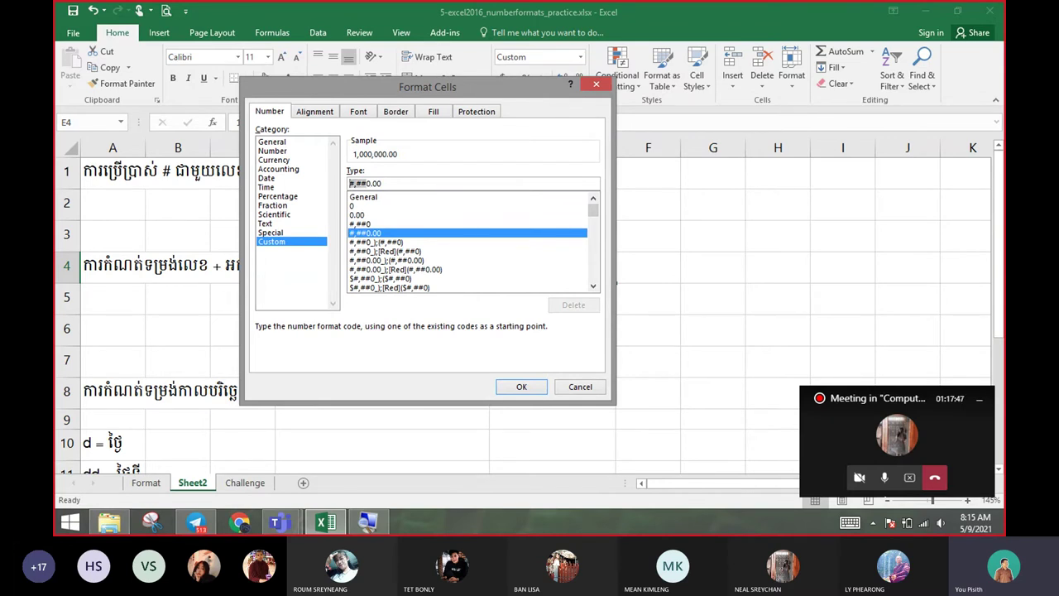
{"action": "left_click", "coordinate": [359, 183]}
{"action": "left_click", "coordinate": [351, 183]}
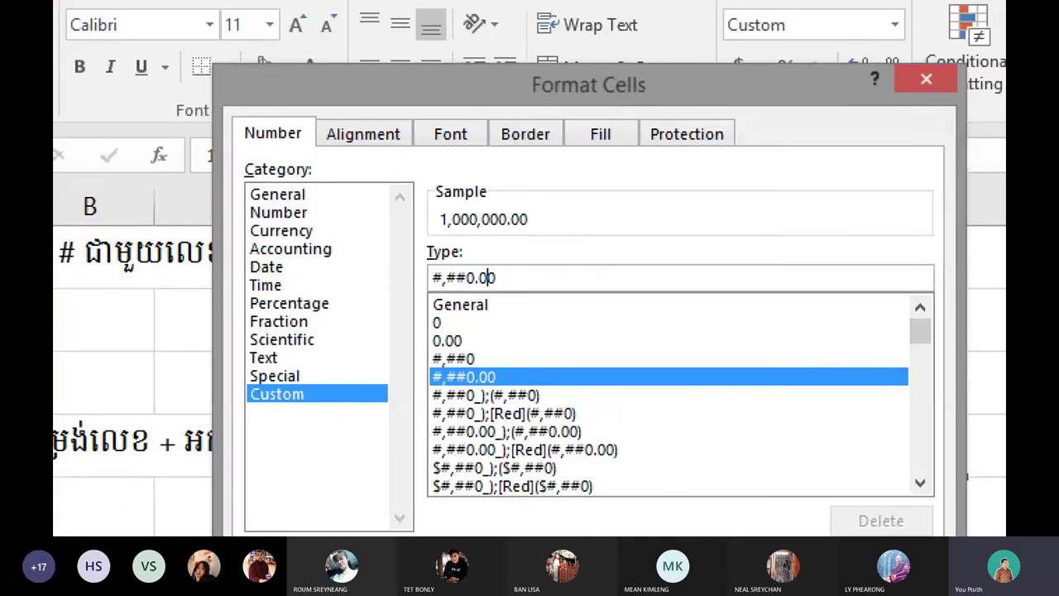
{"action": "left_click", "coordinate": [466, 277]}
{"action": "mouse_move", "coordinate": [466, 277]}
{"action": "left_mouse_down"}
{"action": "mouse_move", "coordinate": [432, 277]}
{"action": "mouse_move", "coordinate": [447, 277]}
{"action": "left_mouse_up"}
{"action": "left_click", "coordinate": [466, 277]}
{"action": "left_click", "coordinate": [475, 277]}
Change the code to #,##0 "៛" and apply it so E4 reads 1,000,000 ៛.
{"action": "key", "text": "Delete"}
{"action": "key", "text": "Delete"}
{"action": "key", "text": "Delete"}
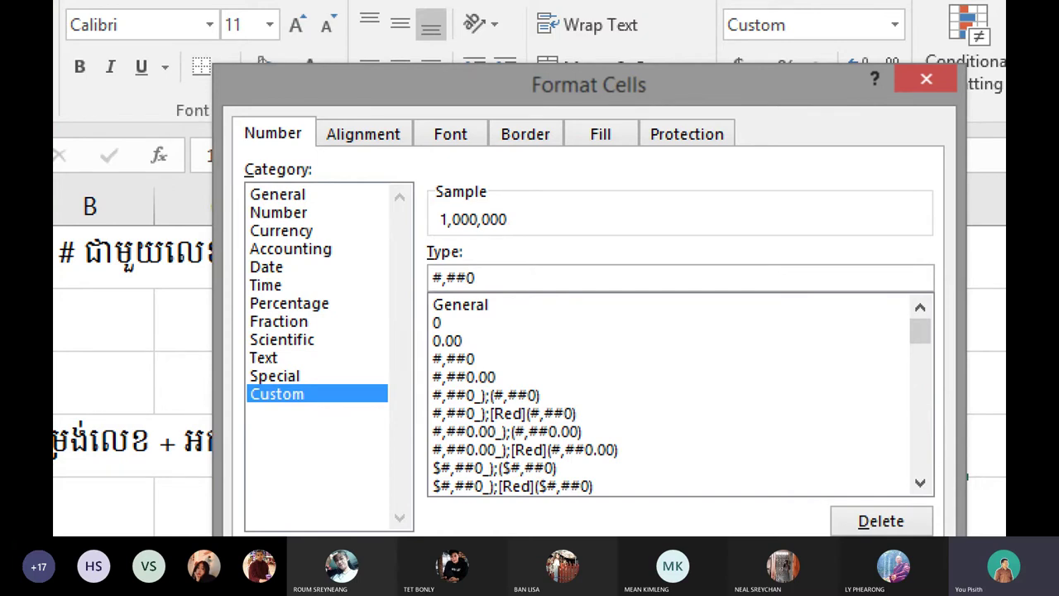
{"action": "type", "text": "$"}
{"action": "key", "text": "BackSpace"}
{"action": "type", "text": "៛"}
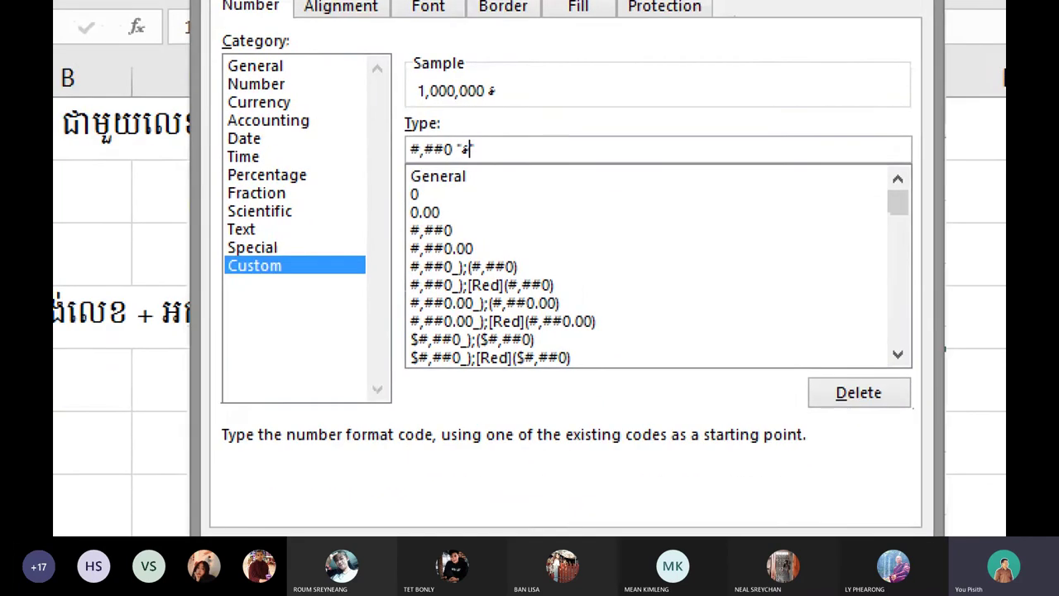
{"action": "key", "text": "Return"}
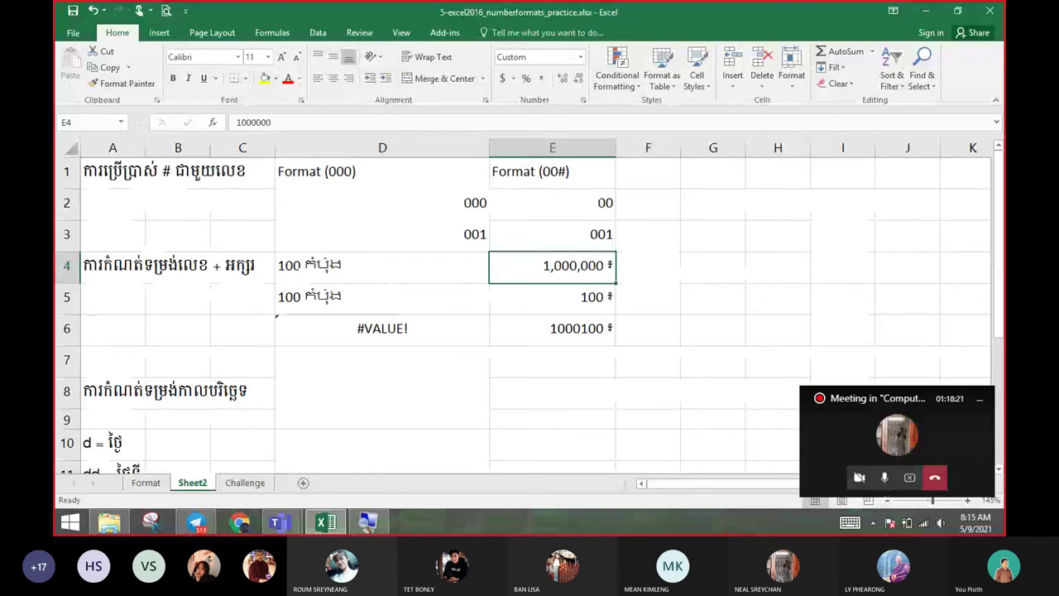
Format-paint E4's riel format onto E6, check E4's value, then undo the change.
{"action": "left_click", "coordinate": [367, 522]}
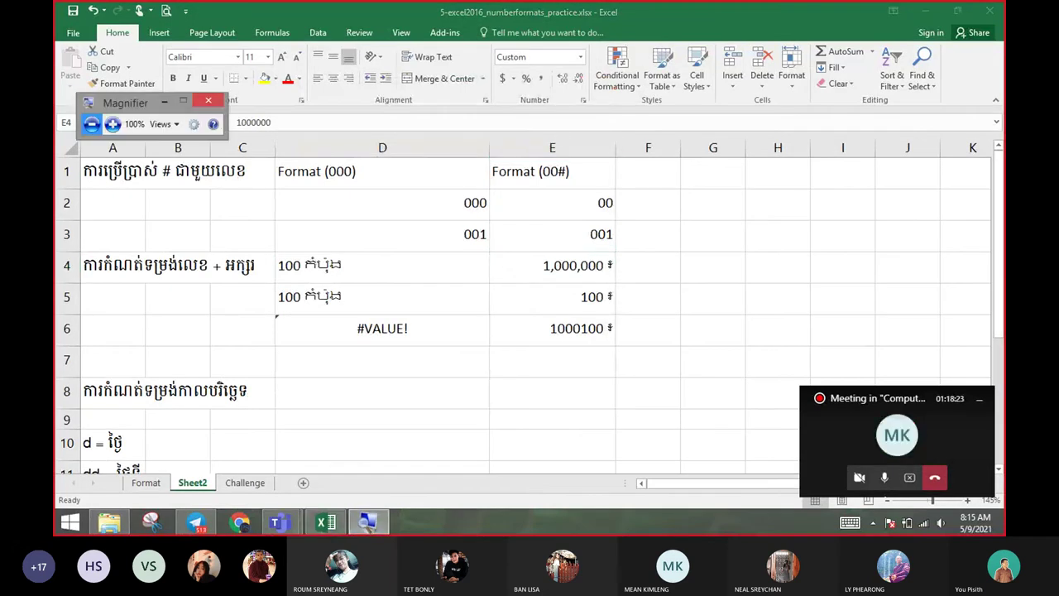
{"action": "key", "text": "super+Escape"}
{"action": "left_click", "coordinate": [595, 274]}
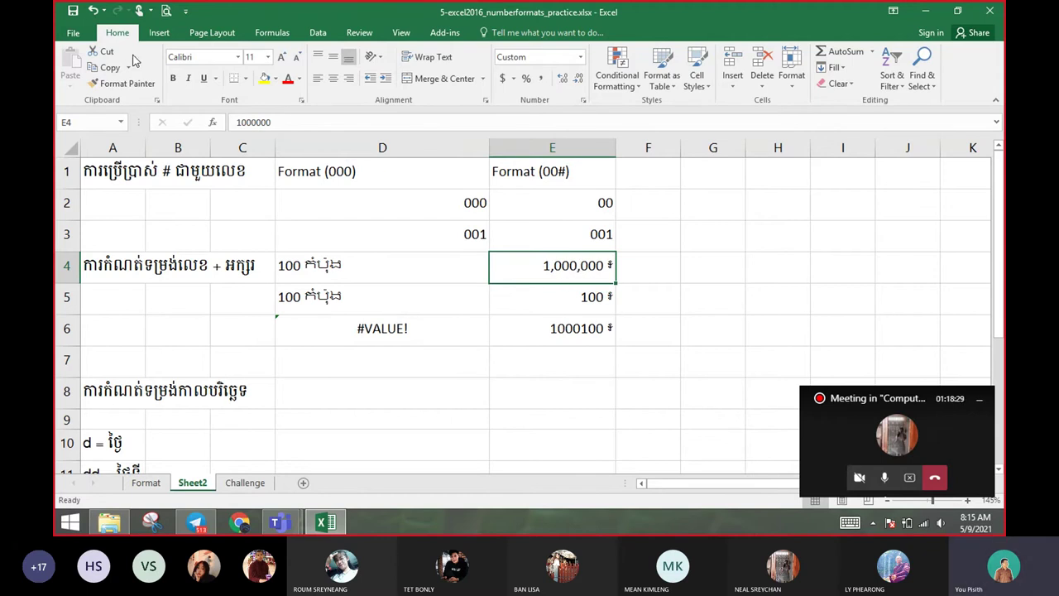
{"action": "left_click", "coordinate": [124, 83]}
{"action": "left_click", "coordinate": [563, 328]}
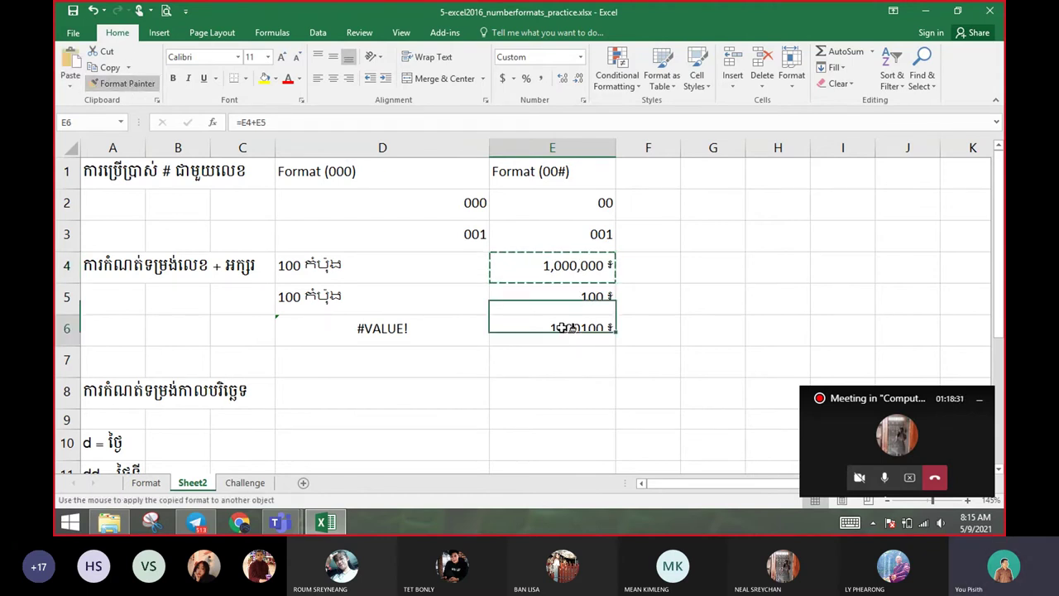
{"action": "left_click", "coordinate": [576, 263]}
{"action": "left_click", "coordinate": [575, 324]}
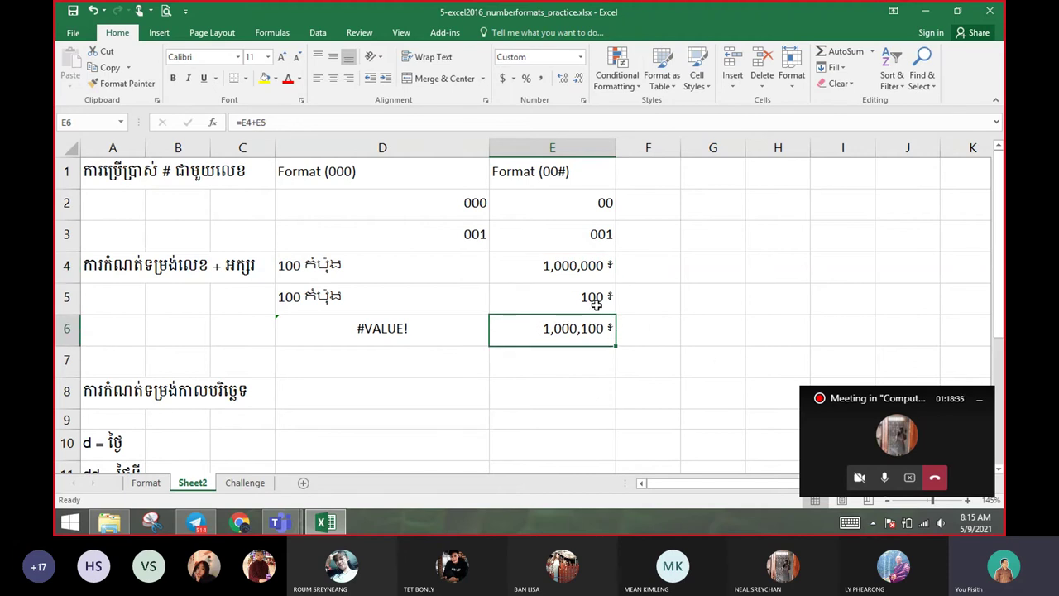
{"action": "key", "text": "ctrl+z"}
Reapply E4's thousands riel format to E6 so the total reads 1,000,100 ៛.
{"action": "left_click", "coordinate": [729, 299]}
{"action": "left_click", "coordinate": [699, 267]}
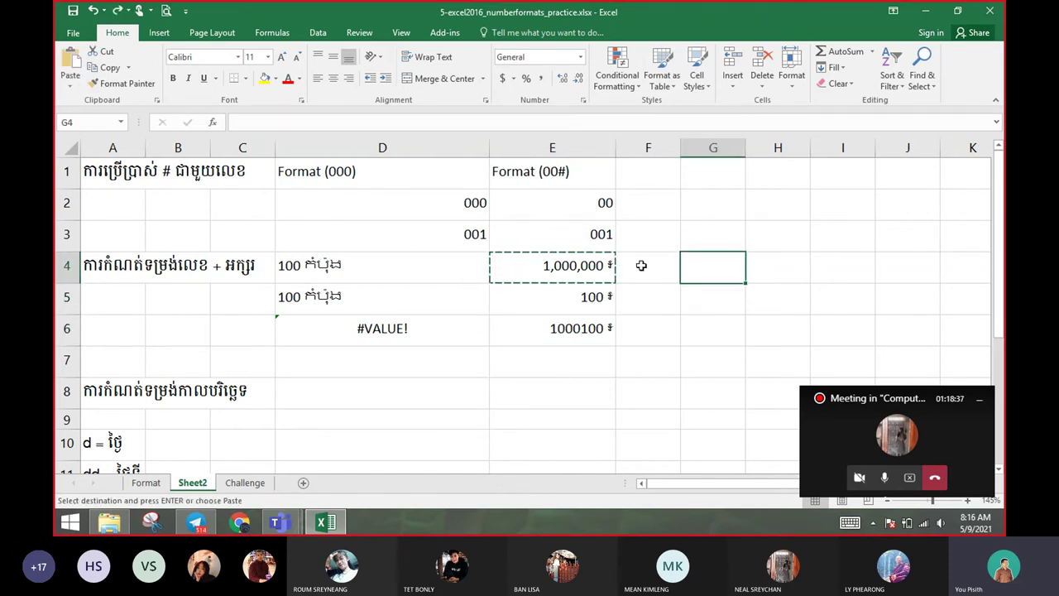
{"action": "key", "text": "Escape"}
{"action": "left_click", "coordinate": [565, 270]}
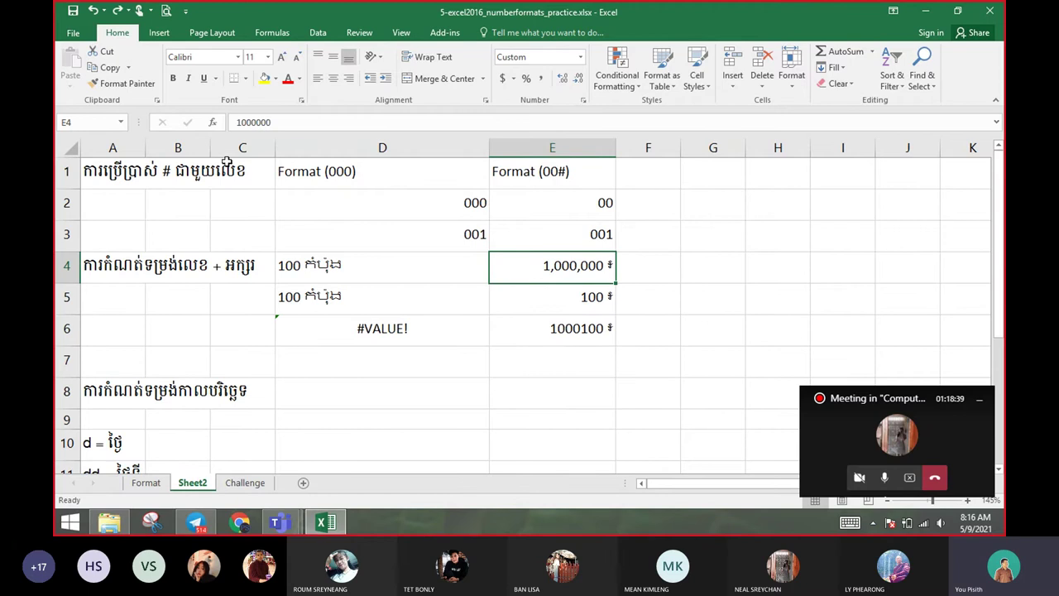
{"action": "left_click", "coordinate": [129, 86]}
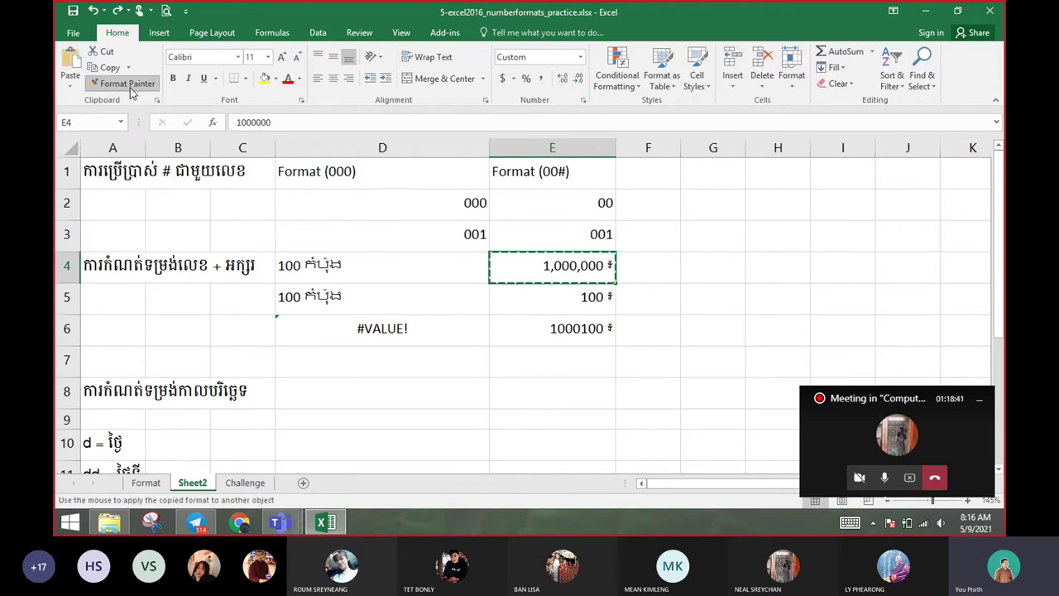
{"action": "left_click", "coordinate": [580, 330]}
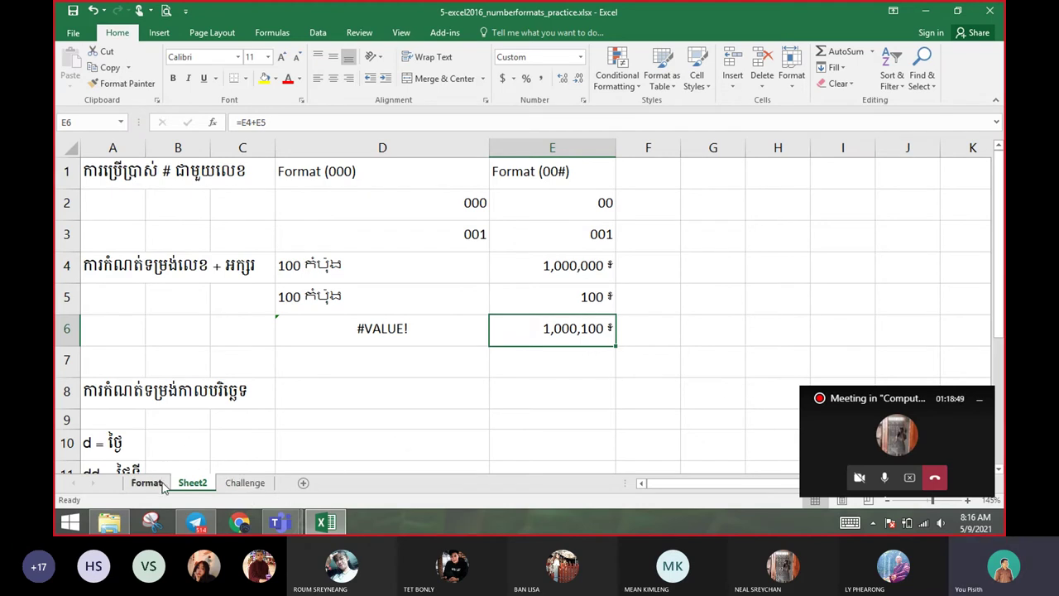
Fill E4's 1,000,000 riel value into F4 and widen column F to fit.
{"action": "left_click", "coordinate": [584, 265]}
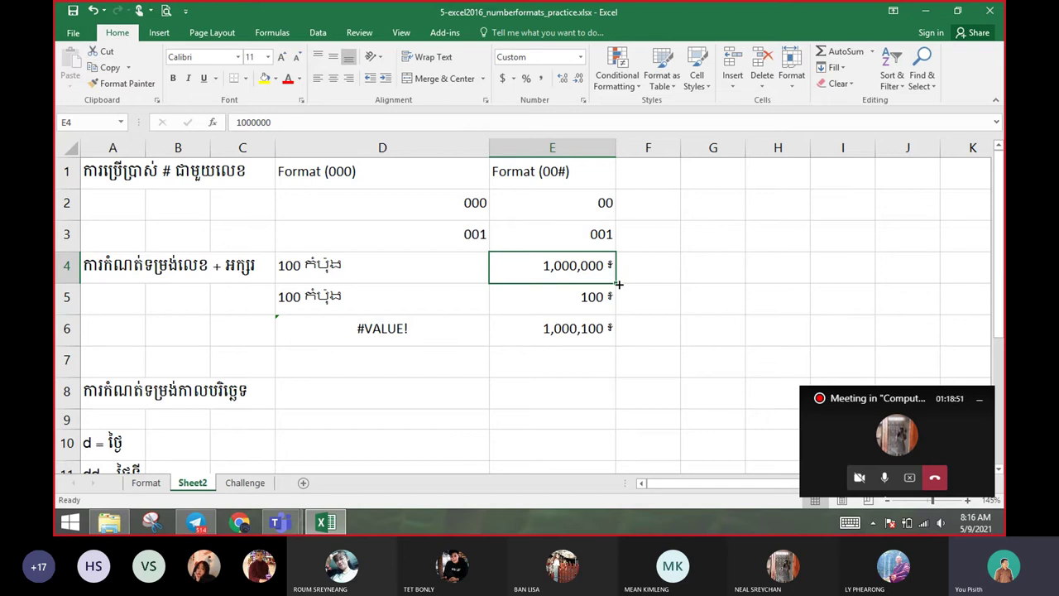
{"action": "left_click_drag", "start_coordinate": [619, 284], "coordinate": [704, 284]}
{"action": "left_click", "coordinate": [692, 293]}
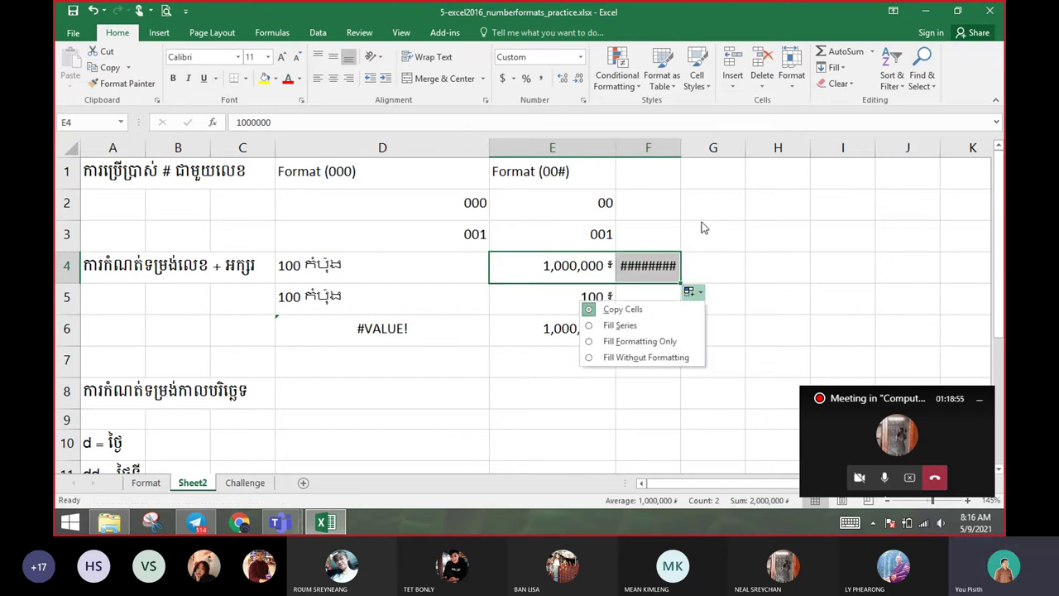
{"action": "left_click", "coordinate": [654, 266]}
{"action": "double_click", "coordinate": [681, 147]}
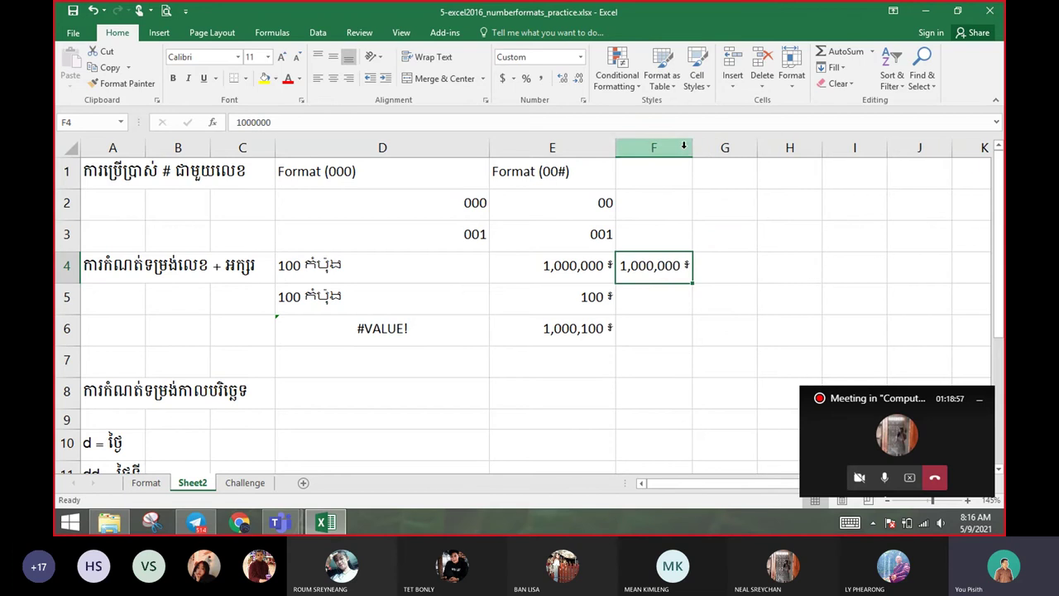
{"action": "left_click", "coordinate": [684, 318]}
Refill F4 from E4, trying Fill Series and Fill Formatting Only, then clear F4.
{"action": "left_click", "coordinate": [527, 267]}
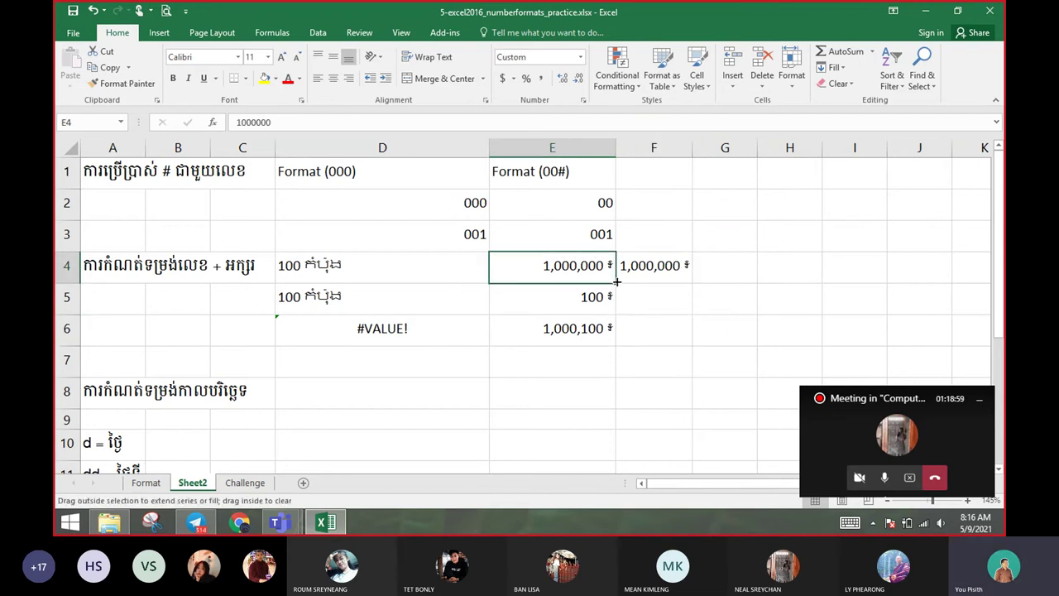
{"action": "left_click_drag", "start_coordinate": [616, 281], "coordinate": [695, 285]}
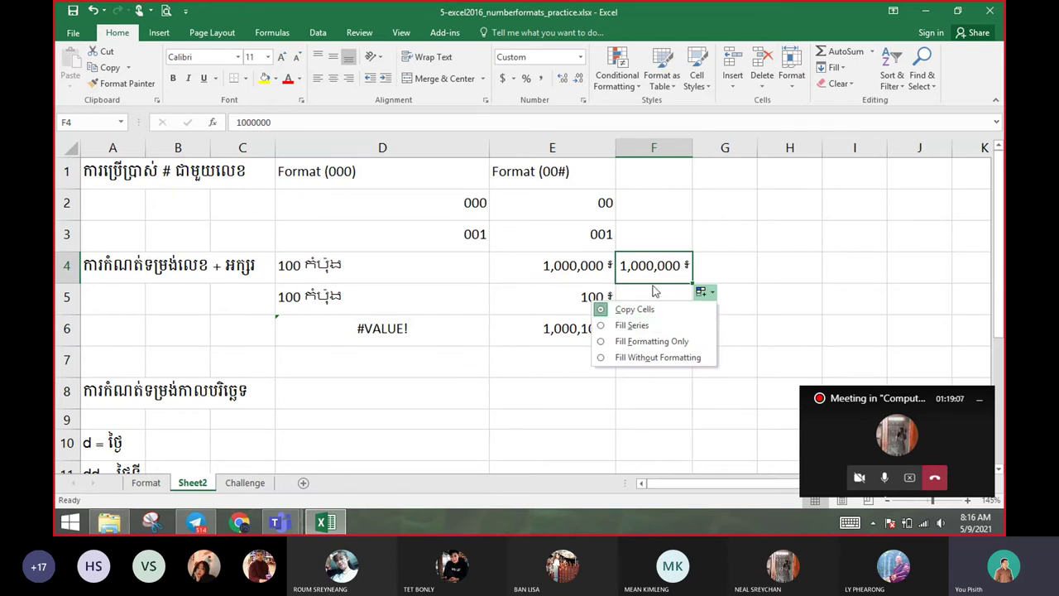
{"action": "left_click", "coordinate": [634, 326]}
{"action": "left_click", "coordinate": [685, 267]}
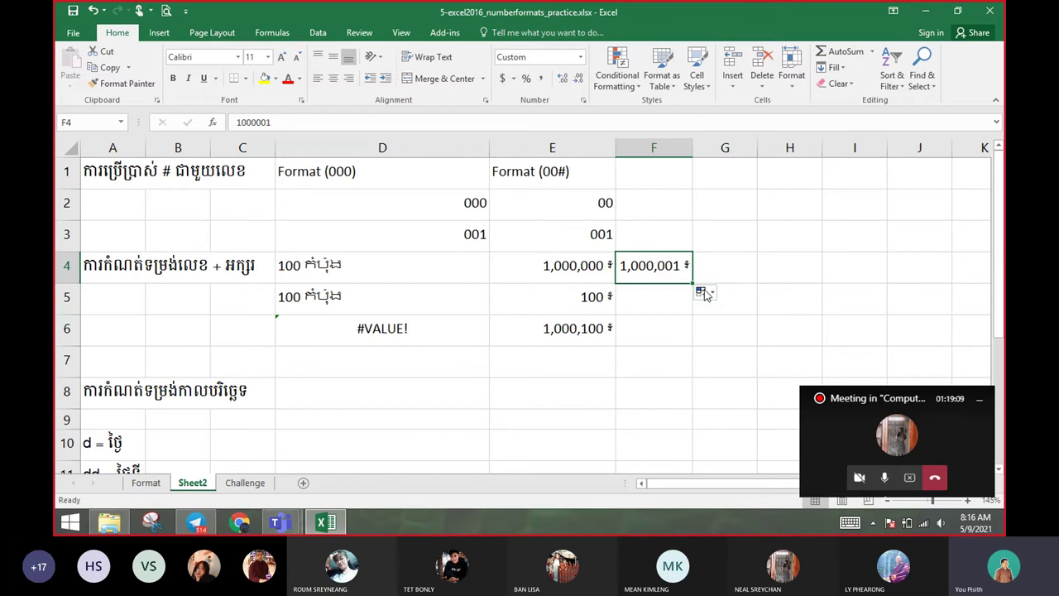
{"action": "left_click", "coordinate": [703, 294]}
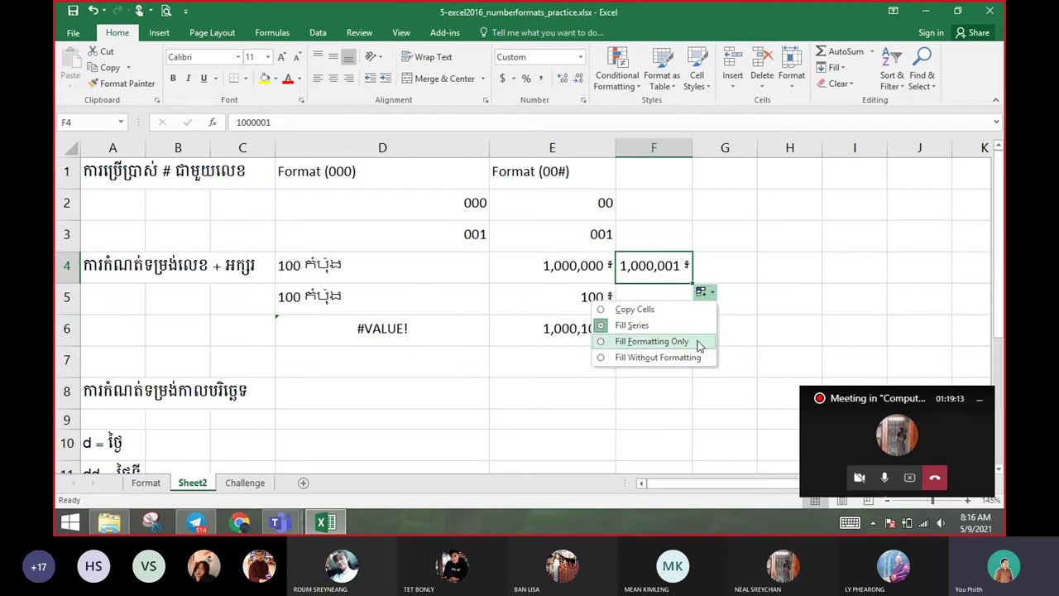
{"action": "left_click", "coordinate": [669, 347]}
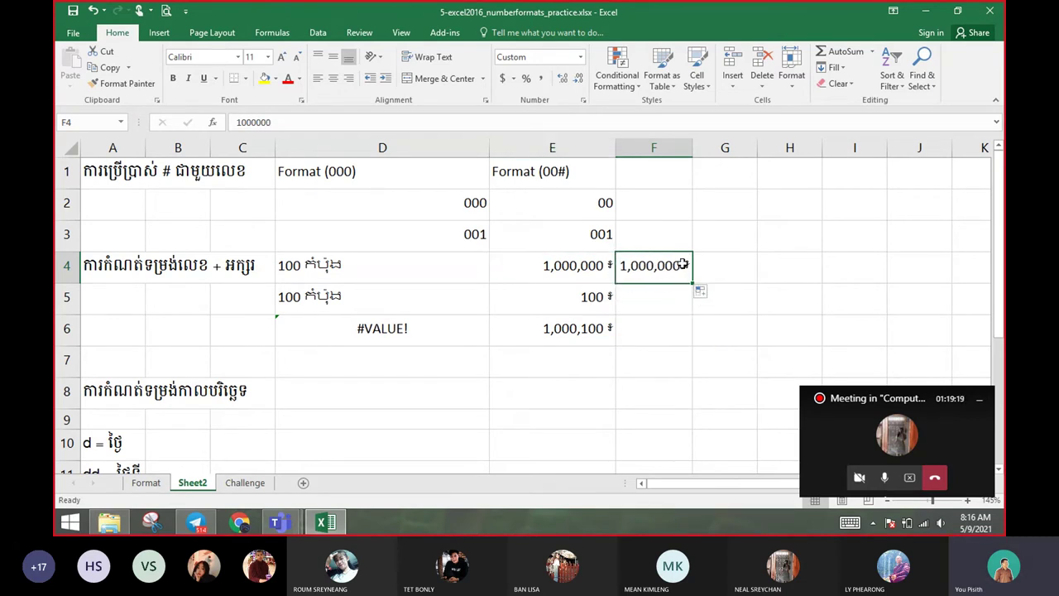
{"action": "key", "text": "Delete"}
Fill F4 from E4 with Fill Formatting Only, keeping just the riel format.
{"action": "left_click", "coordinate": [588, 266]}
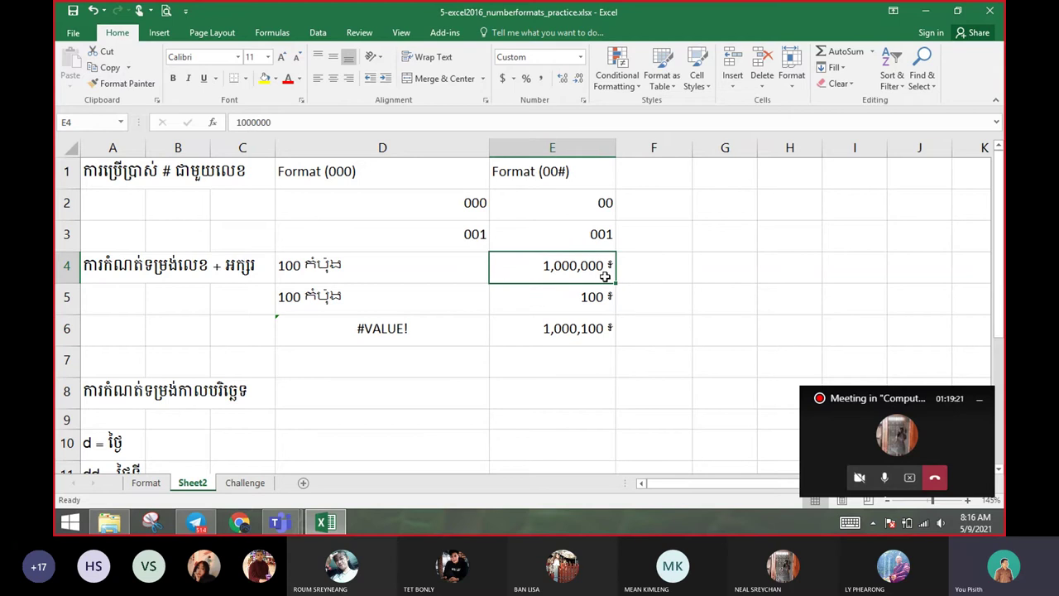
{"action": "left_click_drag", "start_coordinate": [613, 284], "coordinate": [666, 269]}
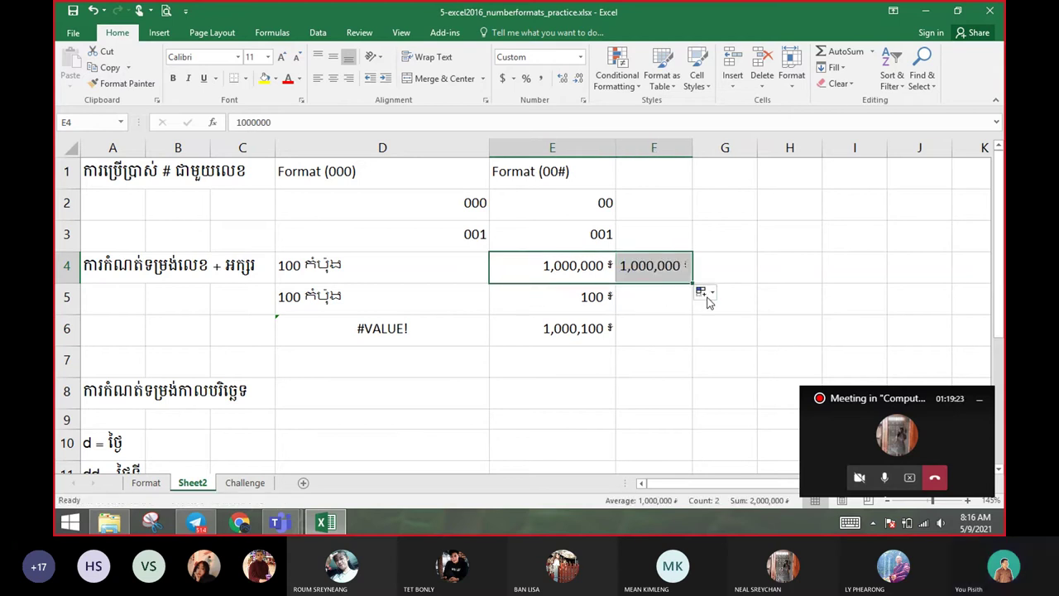
{"action": "left_click", "coordinate": [701, 292]}
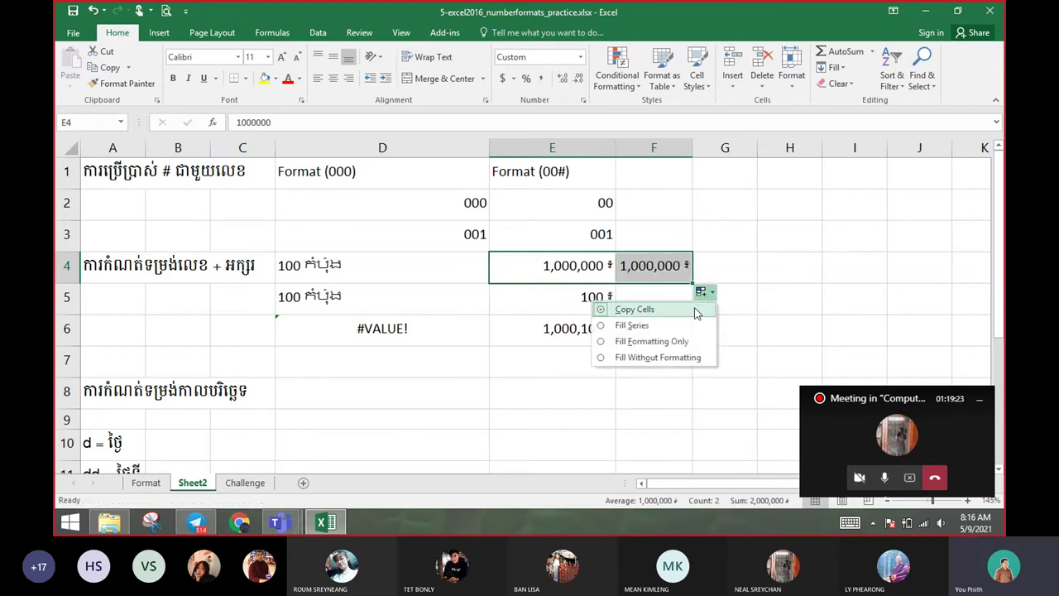
{"action": "left_click", "coordinate": [643, 341]}
Enter 2,000,000 as the new amount in F4.
{"action": "left_click", "coordinate": [666, 266]}
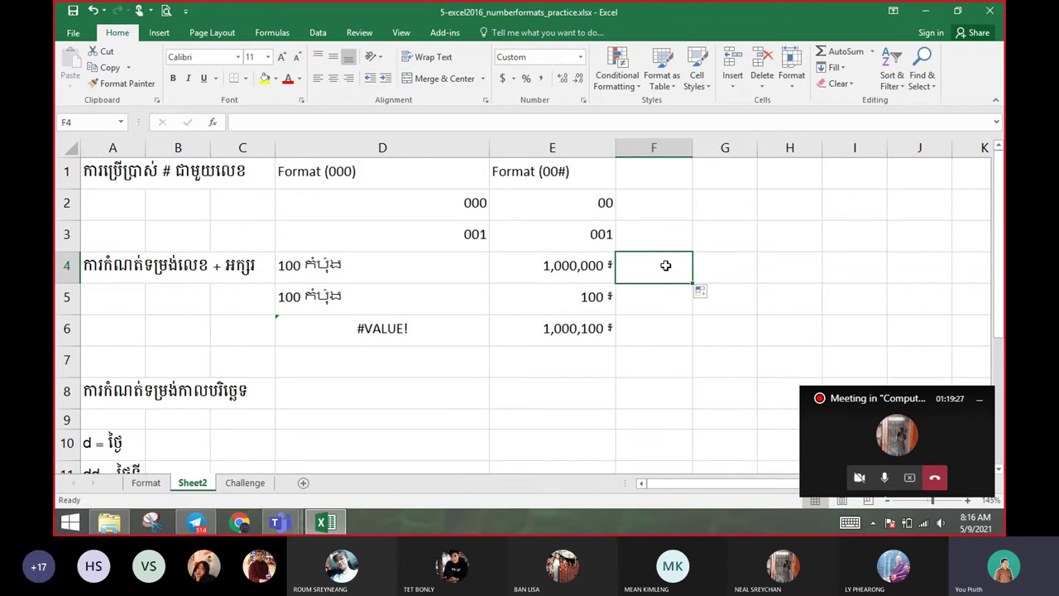
{"action": "type", "text": "២"}
{"action": "key", "text": "BackSpace"}
{"action": "key", "text": "BackSpace"}
{"action": "key", "text": "BackSpace"}
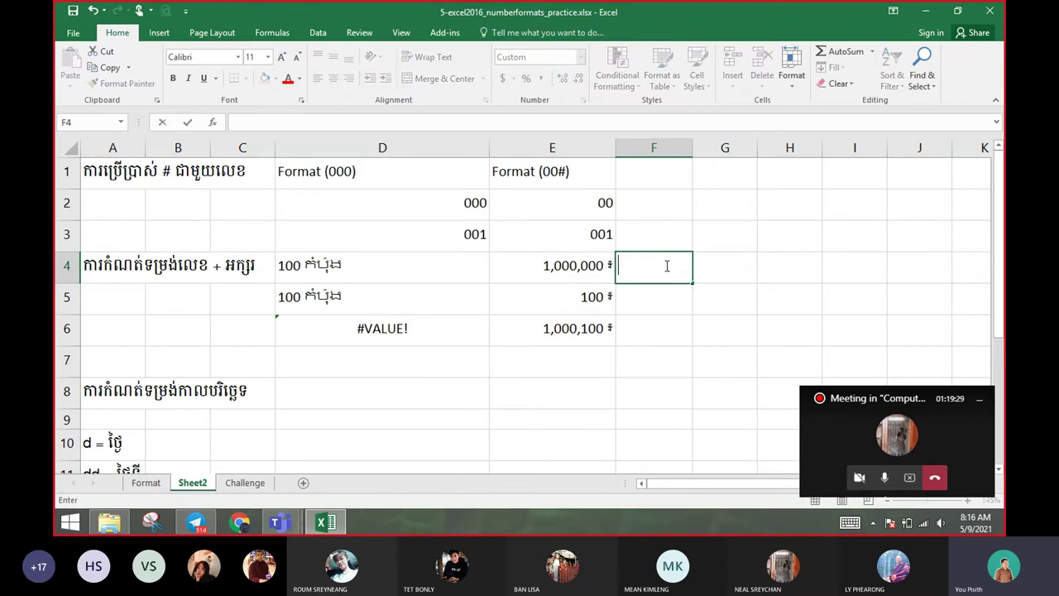
{"action": "type", "text": "000,000"}
{"action": "key", "text": "Return"}
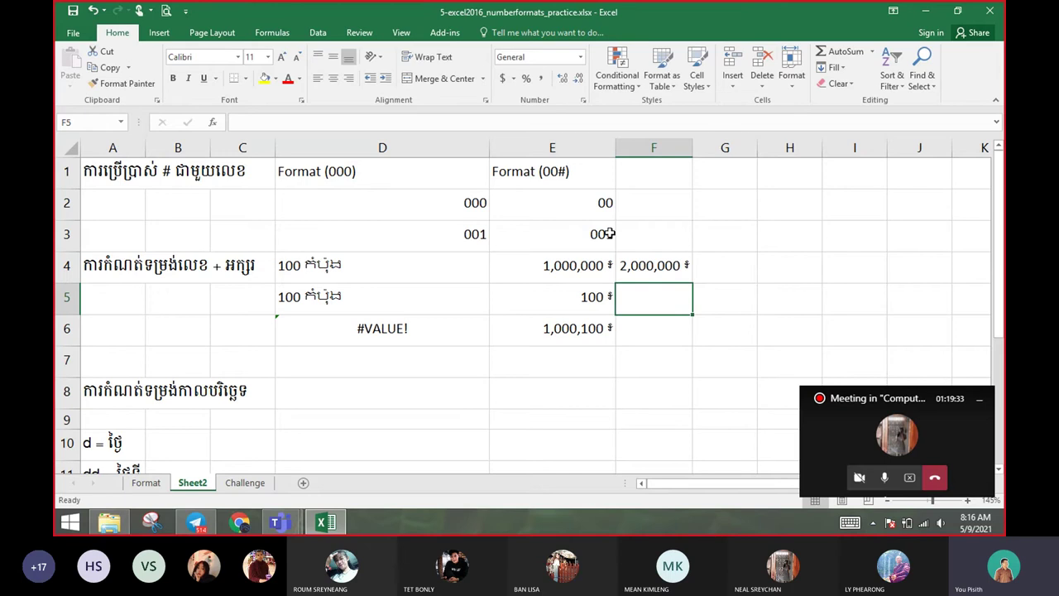
Fill E4 into F4 and choose Fill Without Formatting from the fill options.
{"action": "left_click", "coordinate": [659, 263]}
{"action": "left_click", "coordinate": [605, 271]}
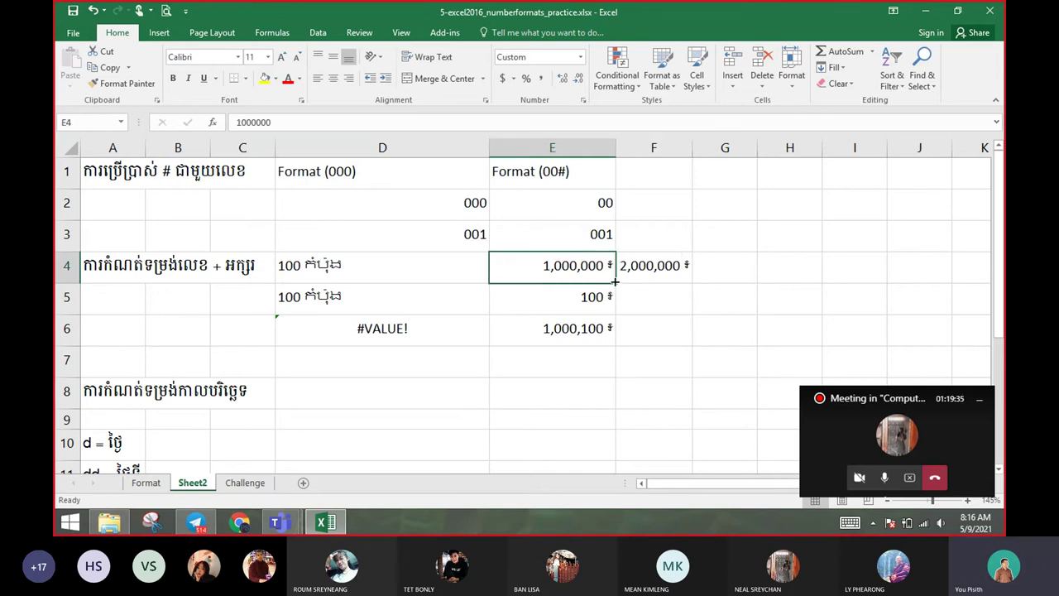
{"action": "left_click_drag", "start_coordinate": [616, 283], "coordinate": [684, 282]}
{"action": "left_click", "coordinate": [687, 270]}
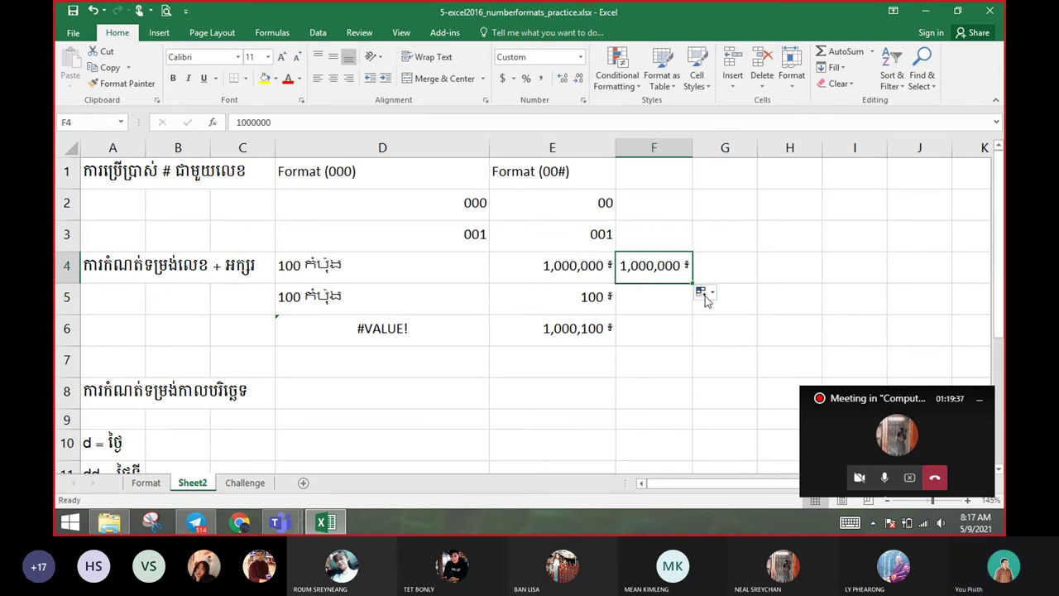
{"action": "left_click", "coordinate": [702, 292]}
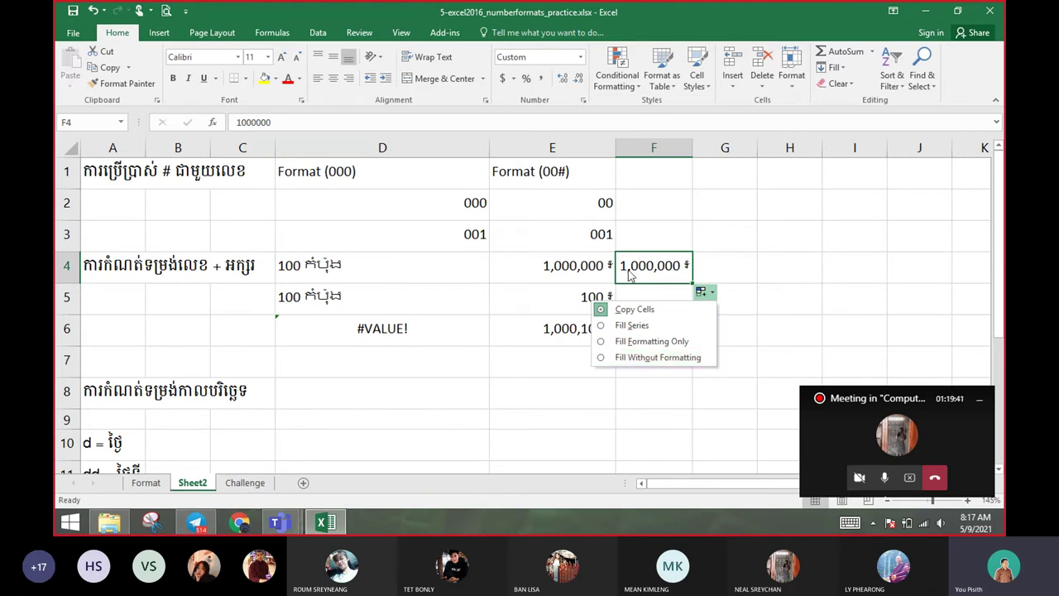
{"action": "left_click", "coordinate": [638, 357]}
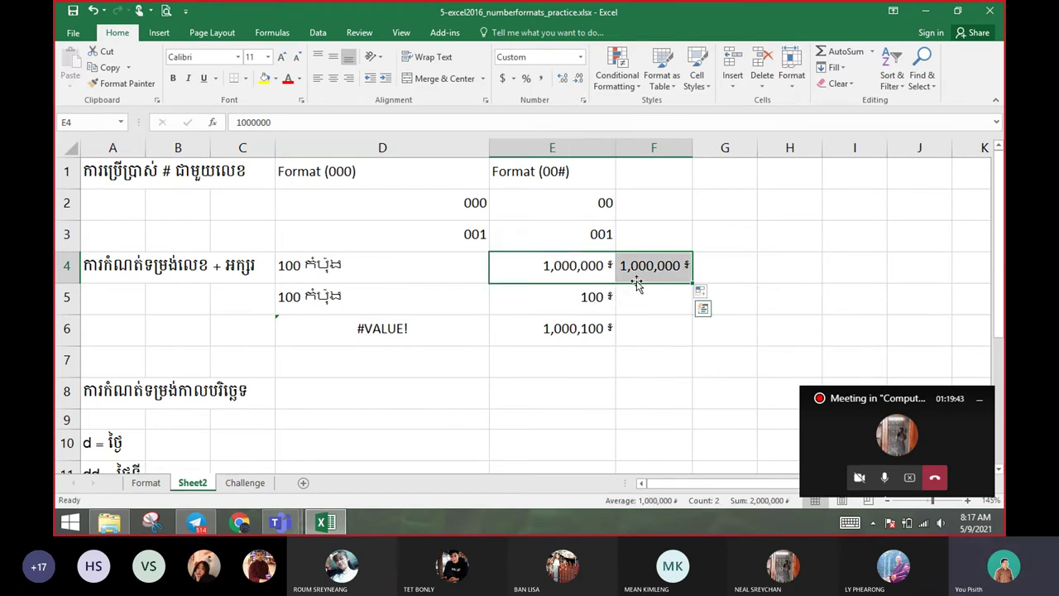
{"action": "left_click", "coordinate": [739, 269]}
{"action": "left_click", "coordinate": [679, 273]}
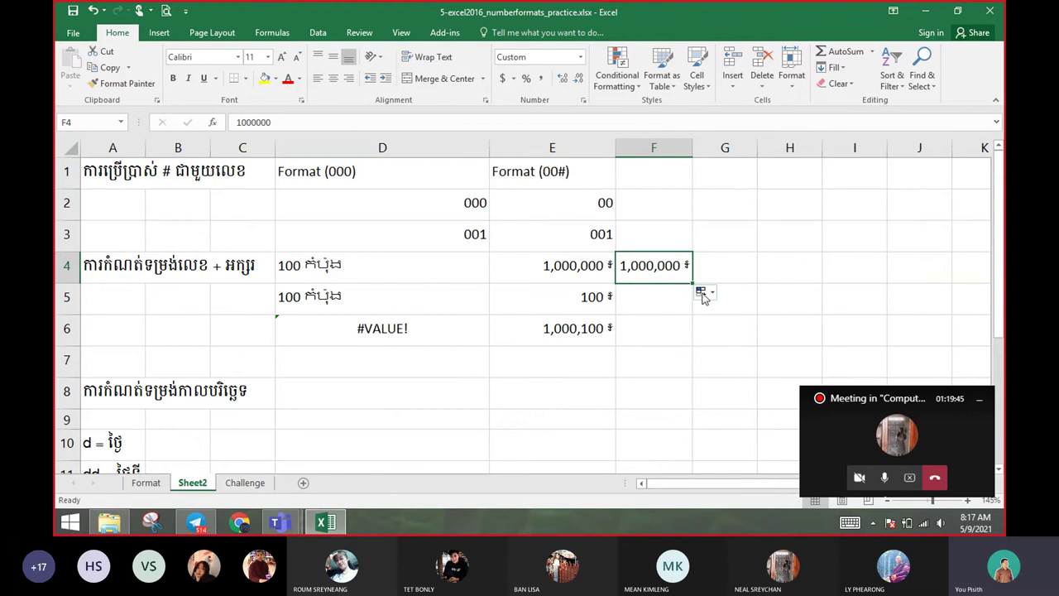
{"action": "left_click", "coordinate": [702, 293]}
{"action": "left_click", "coordinate": [669, 359]}
{"action": "left_click", "coordinate": [637, 300]}
Refill F4 from E4 without formatting so it shows 1,000,000 ៛ in its own riel format.
{"action": "left_click", "coordinate": [601, 265]}
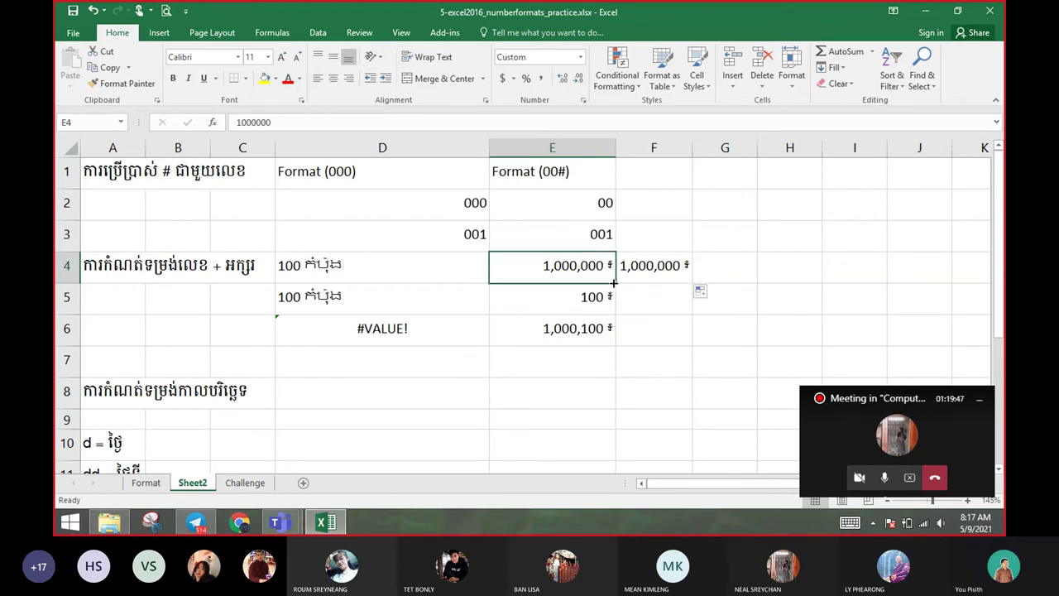
{"action": "left_click_drag", "start_coordinate": [614, 282], "coordinate": [662, 281]}
{"action": "left_click", "coordinate": [702, 292]}
{"action": "left_click", "coordinate": [669, 360]}
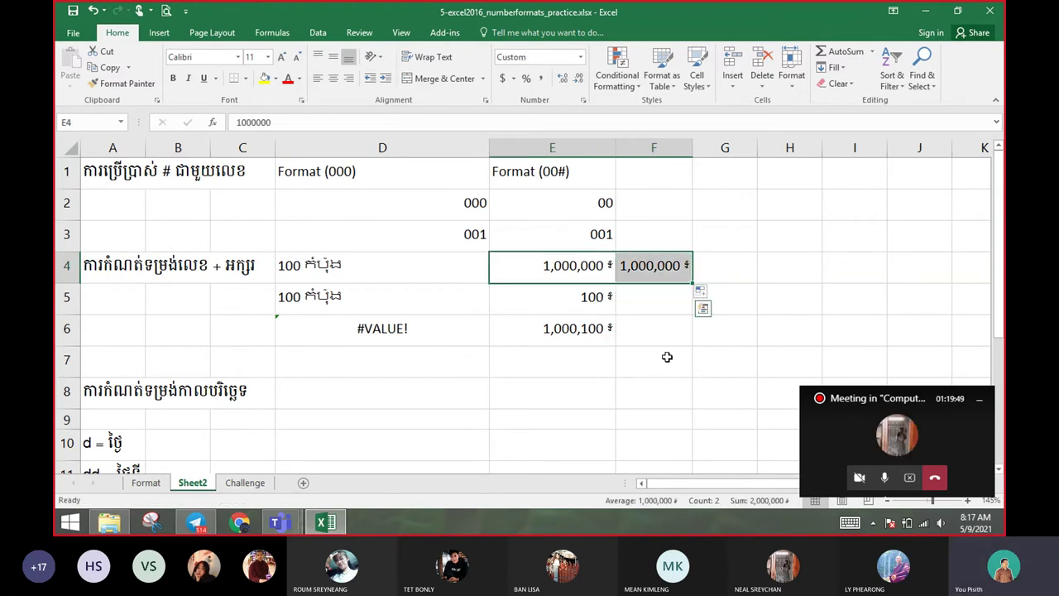
{"action": "left_click", "coordinate": [662, 301]}
{"action": "key", "text": "Up"}
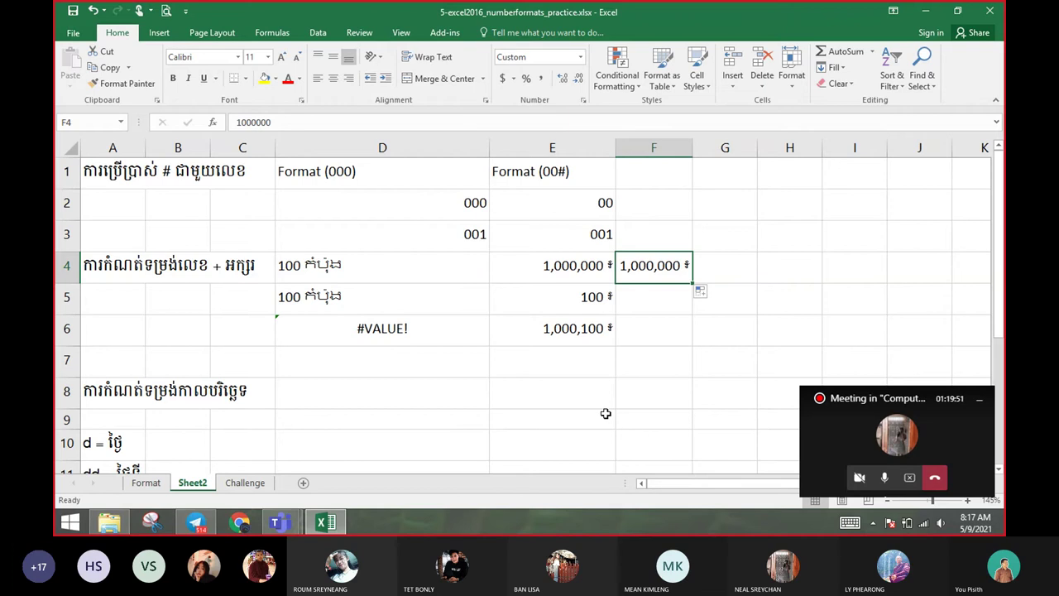
{"action": "left_click", "coordinate": [606, 403]}
Move from the Challenge invoice sheet to the Format sheet with student course fees.
{"action": "left_click", "coordinate": [245, 482]}
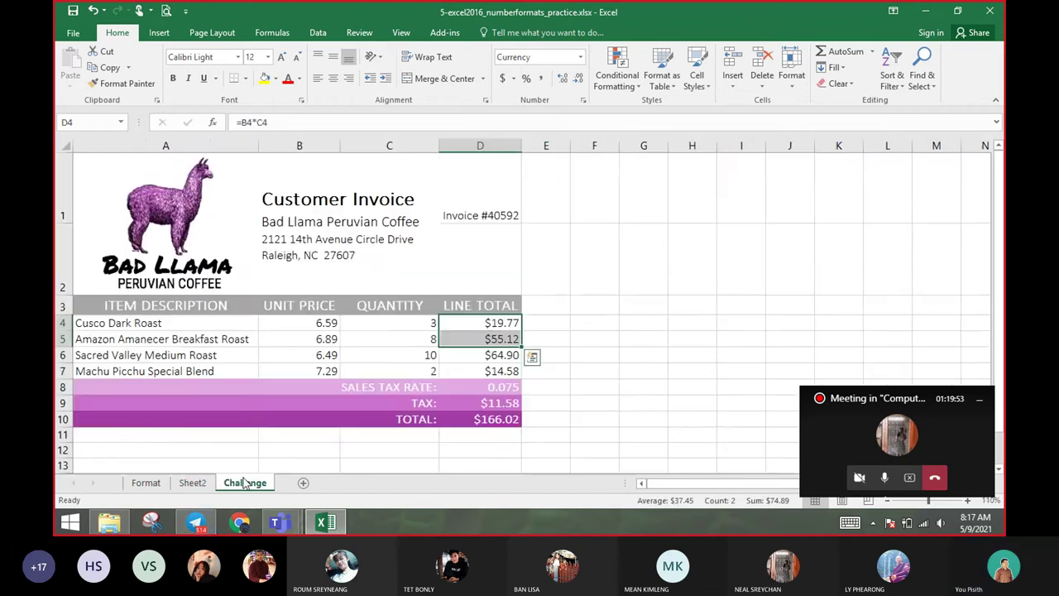
{"action": "left_click", "coordinate": [192, 482]}
{"action": "left_click", "coordinate": [145, 483]}
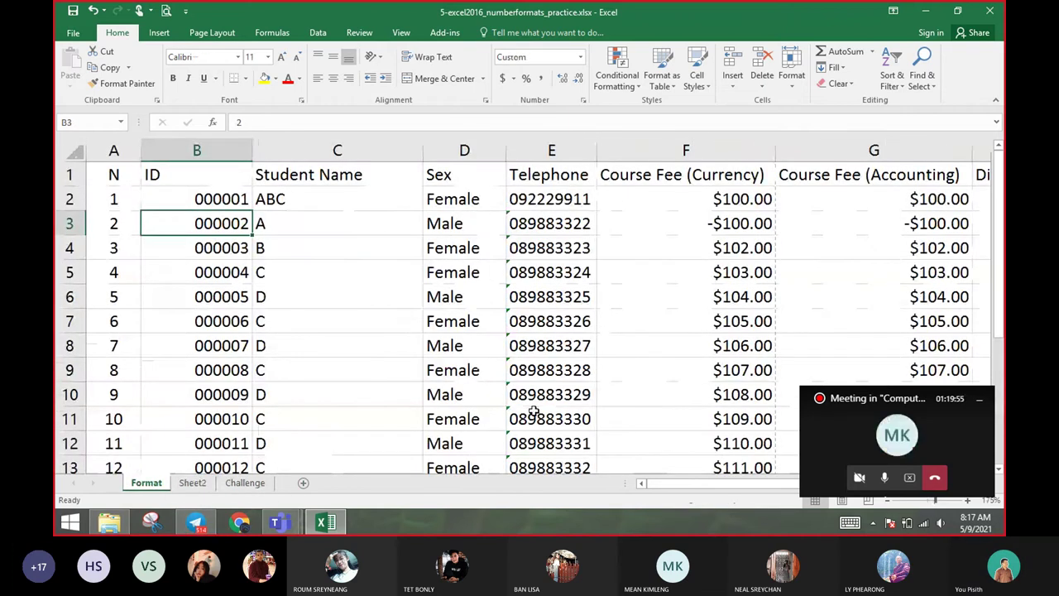
Hide the Teams meeting window and minimize then restore Excel, selecting F8 and F7.
{"action": "mouse_move", "coordinate": [290, 527]}
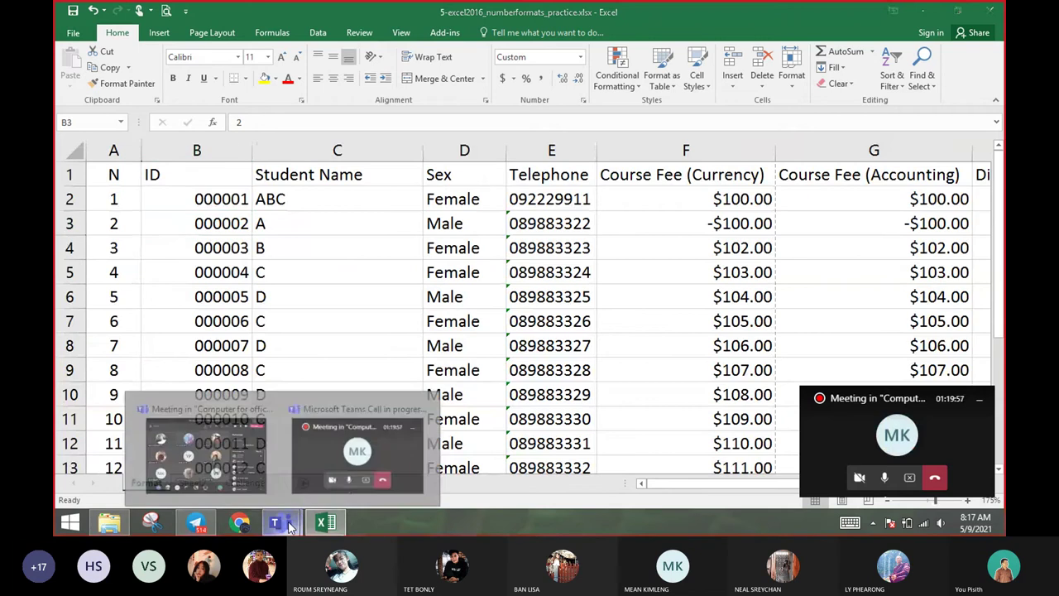
{"action": "left_click", "coordinate": [256, 455]}
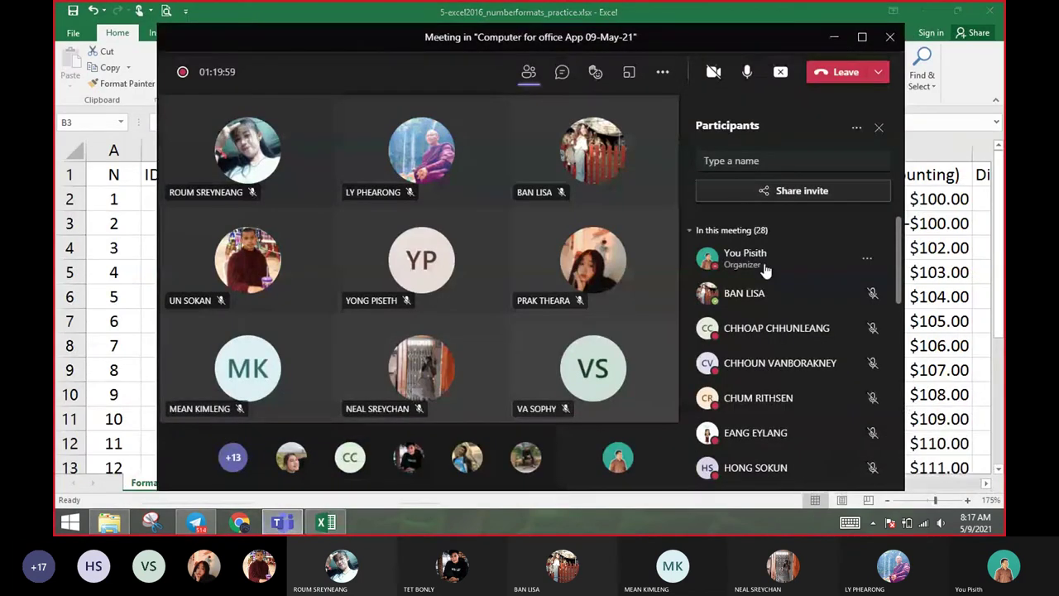
{"action": "left_click", "coordinate": [834, 36]}
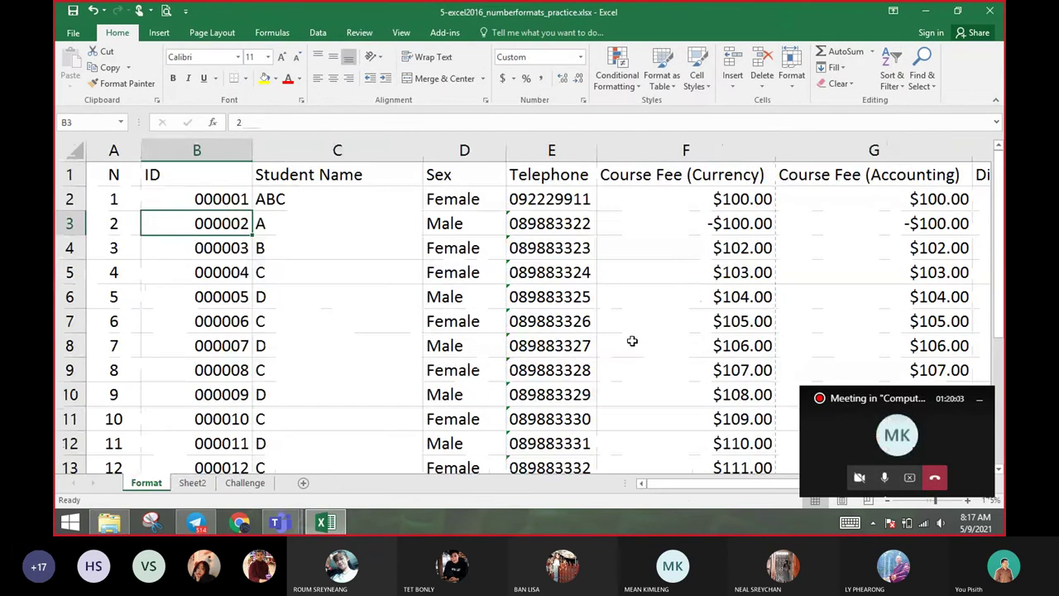
{"action": "left_click", "coordinate": [630, 341]}
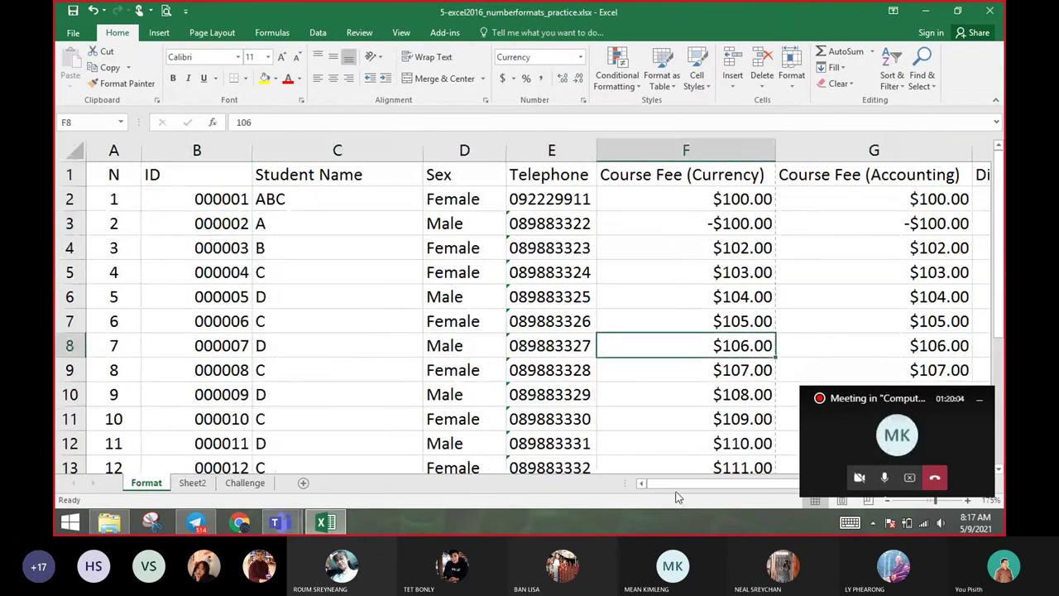
{"action": "left_click", "coordinate": [326, 523]}
{"action": "left_click", "coordinate": [327, 524]}
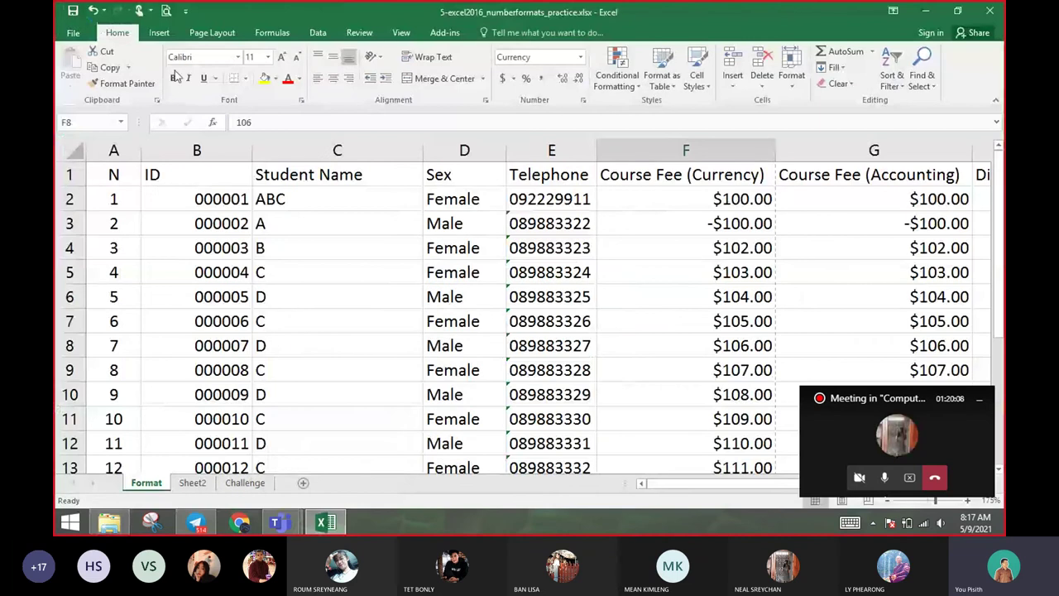
{"action": "left_click", "coordinate": [703, 322]}
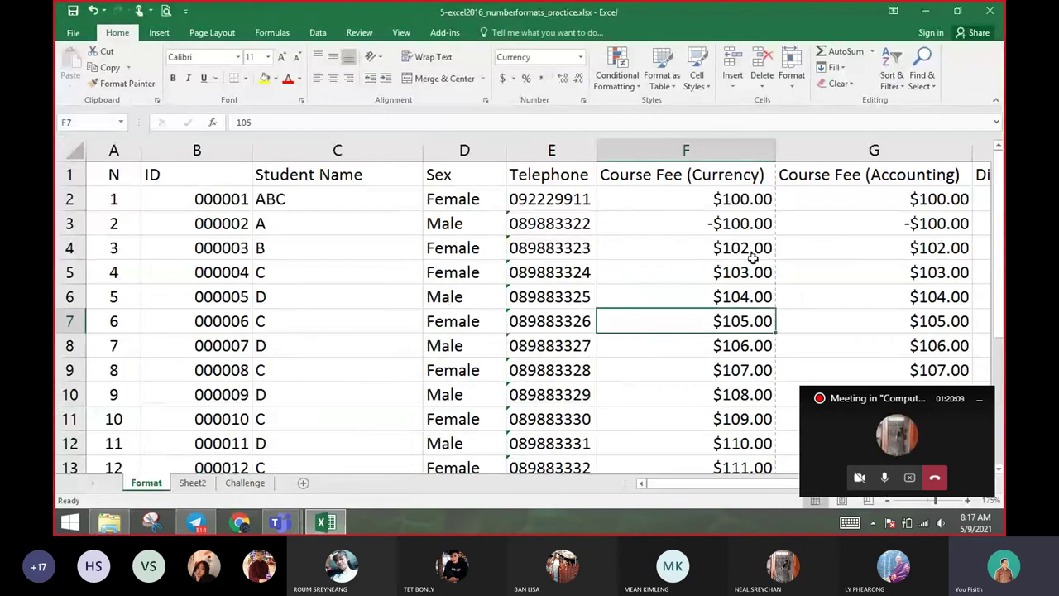
Close Excel and open 7-excel2016_findreplace_practice.xlsx from the Excel Example folder.
{"action": "left_click", "coordinate": [993, 11]}
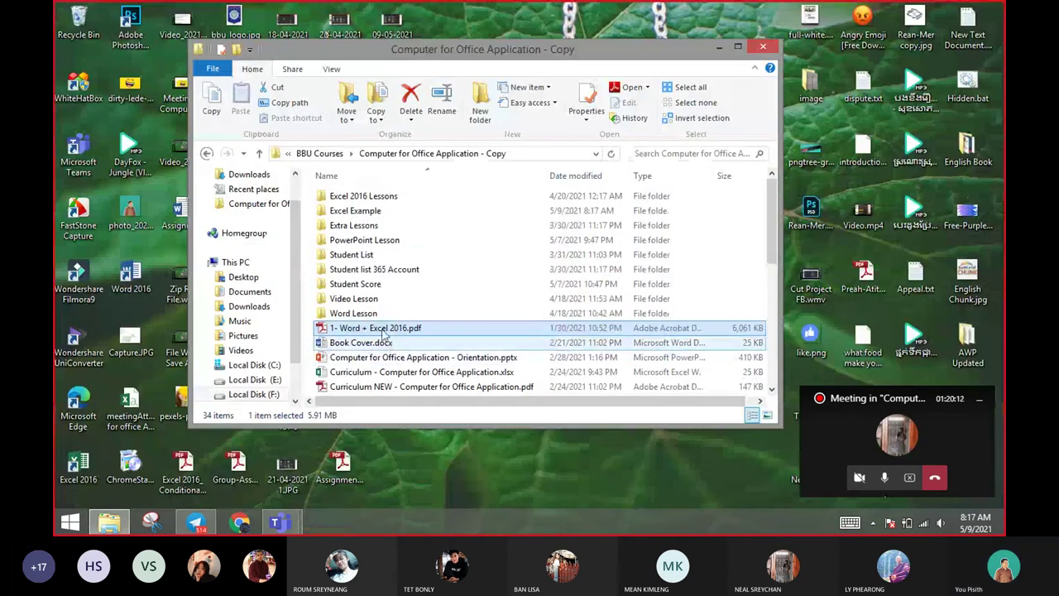
{"action": "double_click", "coordinate": [408, 211]}
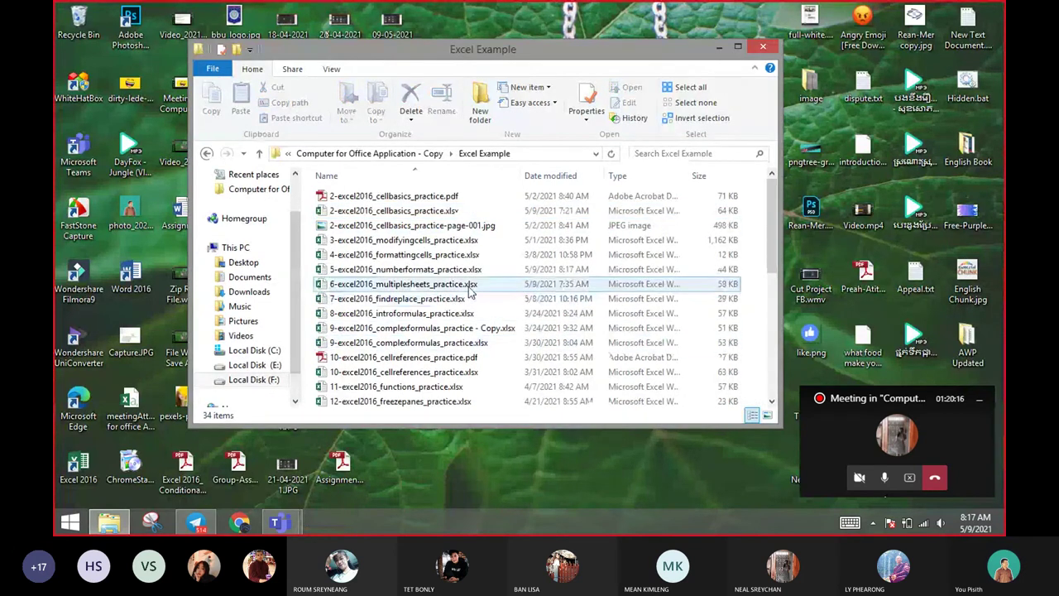
{"action": "double_click", "coordinate": [488, 298]}
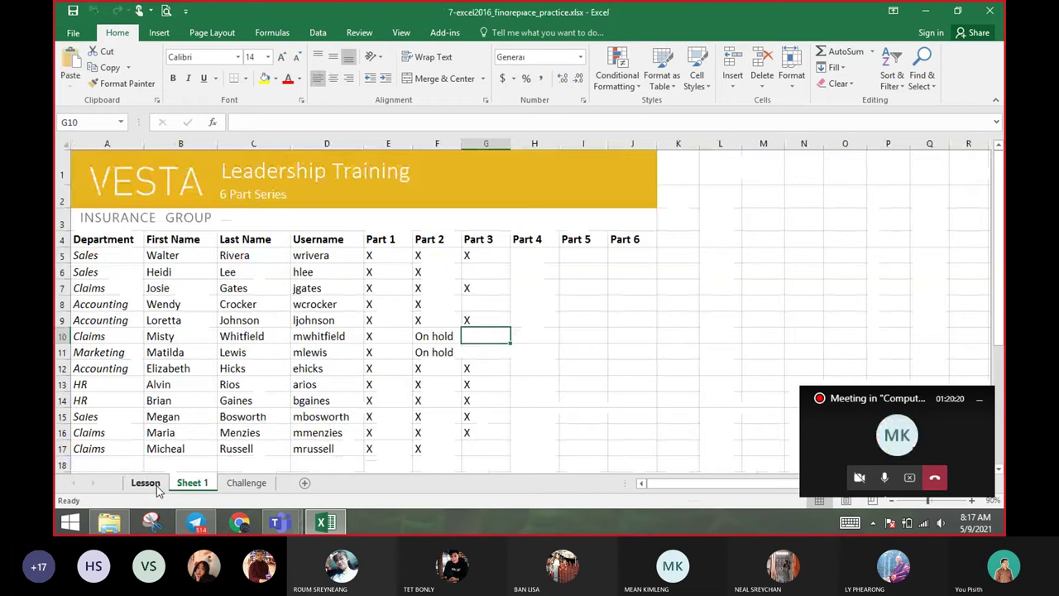
Preview Sheet 1's training list, then return to the Lesson sheet and select A3.
{"action": "left_click", "coordinate": [146, 484]}
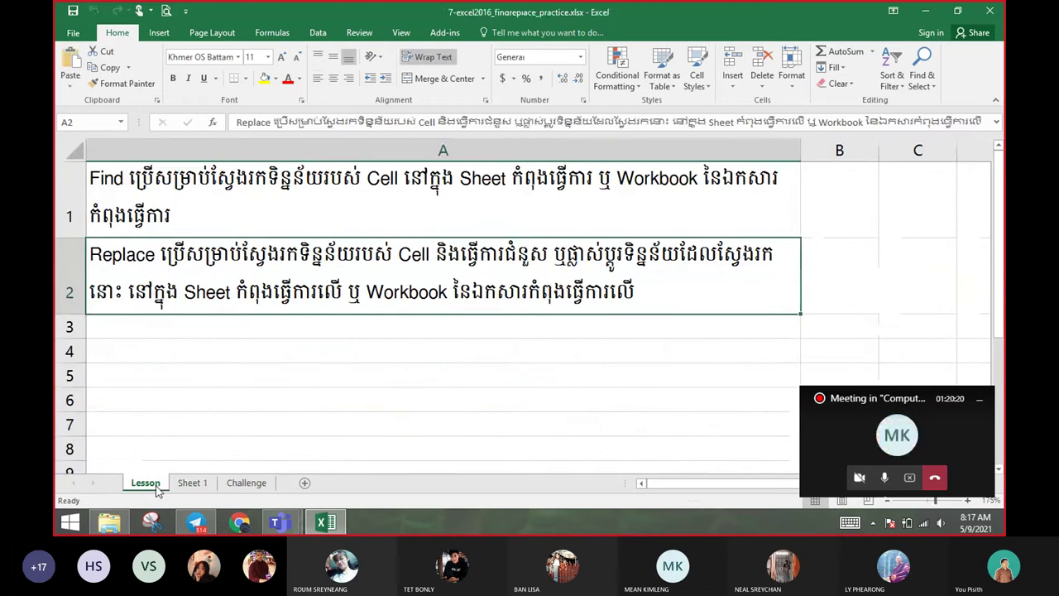
{"action": "left_click", "coordinate": [196, 482]}
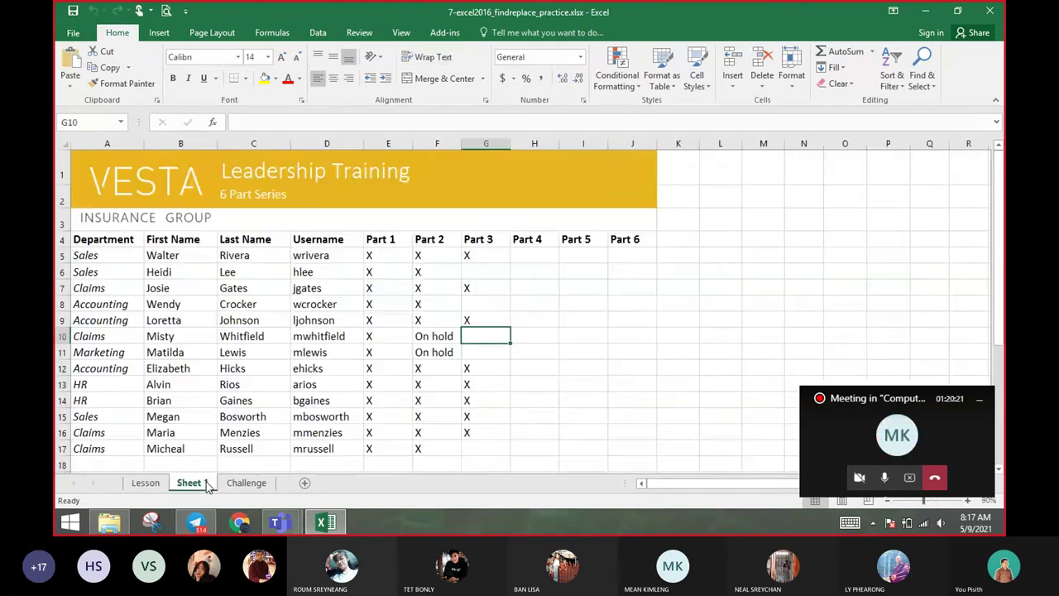
{"action": "left_click", "coordinate": [146, 482]}
{"action": "left_click", "coordinate": [435, 328]}
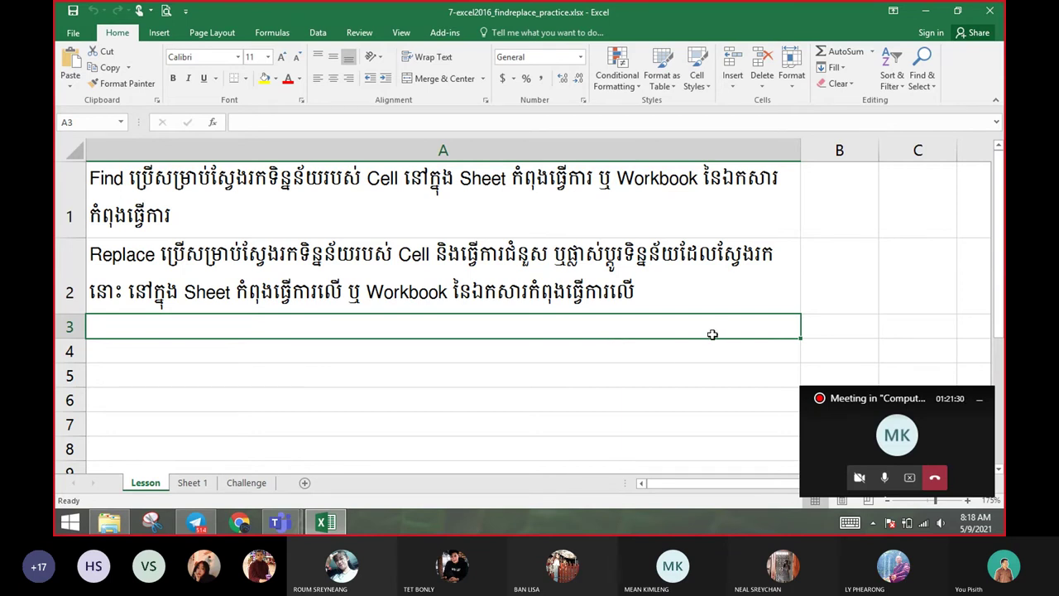
Compare the Find definition in A1 with the Replace definition in A2 on the Lesson sheet.
{"action": "left_click", "coordinate": [450, 207]}
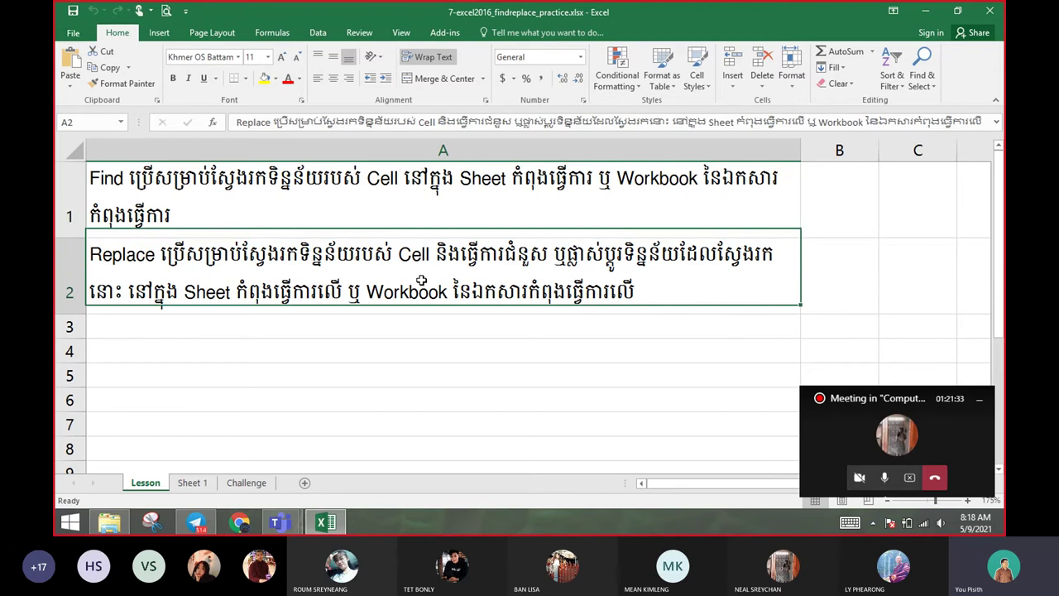
{"action": "mouse_move", "coordinate": [436, 223]}
{"action": "left_mouse_down"}
{"action": "mouse_move", "coordinate": [452, 276]}
{"action": "mouse_move", "coordinate": [466, 215]}
{"action": "left_mouse_up"}
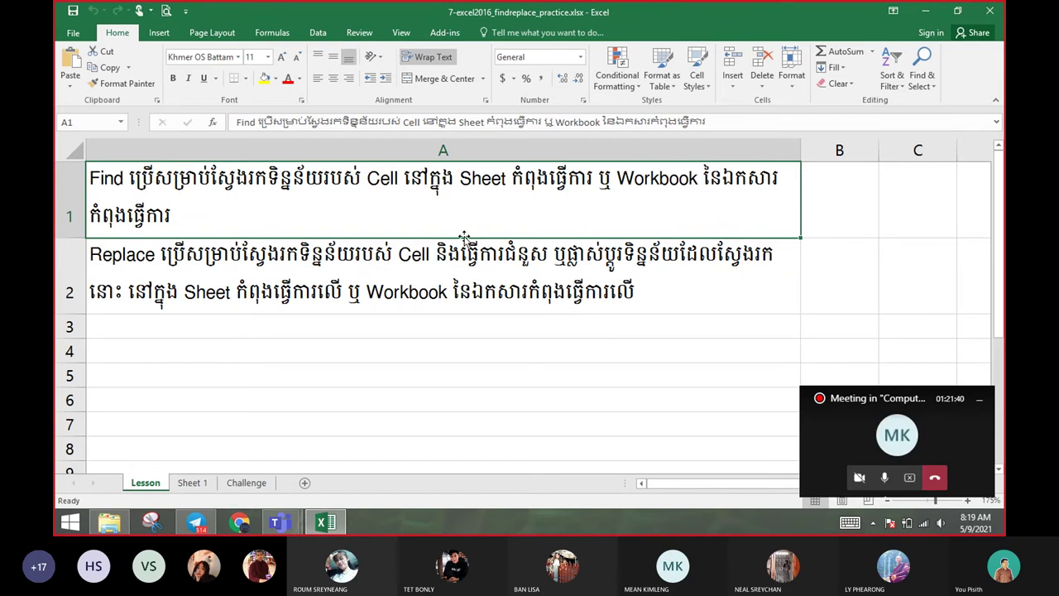
{"action": "left_click", "coordinate": [479, 269]}
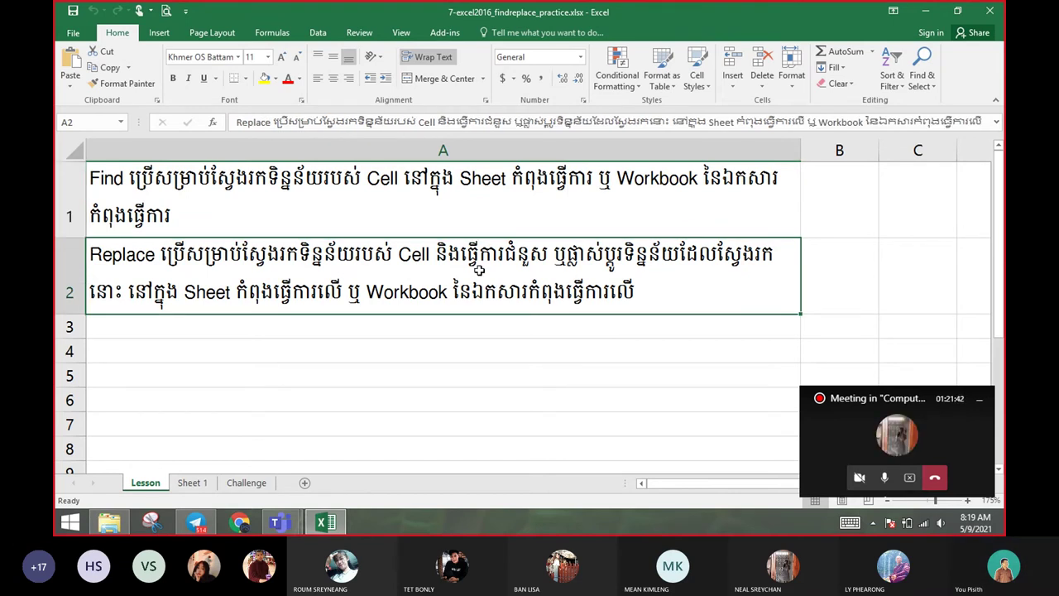
{"action": "left_click", "coordinate": [441, 209]}
{"action": "left_click", "coordinate": [453, 277]}
{"action": "left_click", "coordinate": [431, 209]}
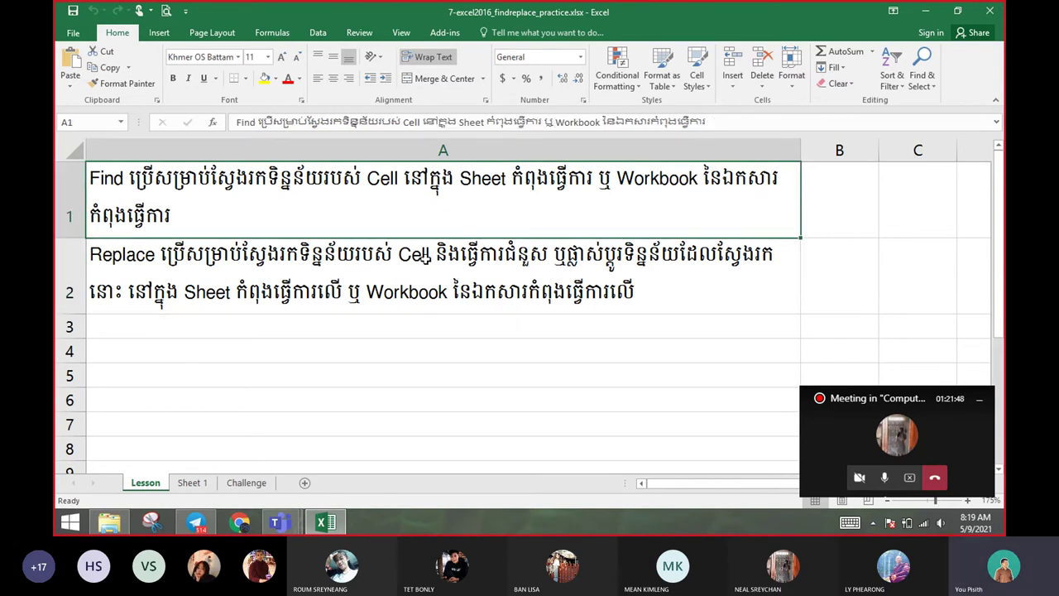
{"action": "left_click", "coordinate": [426, 253]}
{"action": "left_click", "coordinate": [419, 233]}
{"action": "left_click", "coordinate": [420, 245]}
{"action": "left_click", "coordinate": [419, 234]}
{"action": "left_click", "coordinate": [416, 259]}
{"action": "left_click", "coordinate": [421, 222]}
{"action": "left_click", "coordinate": [424, 258]}
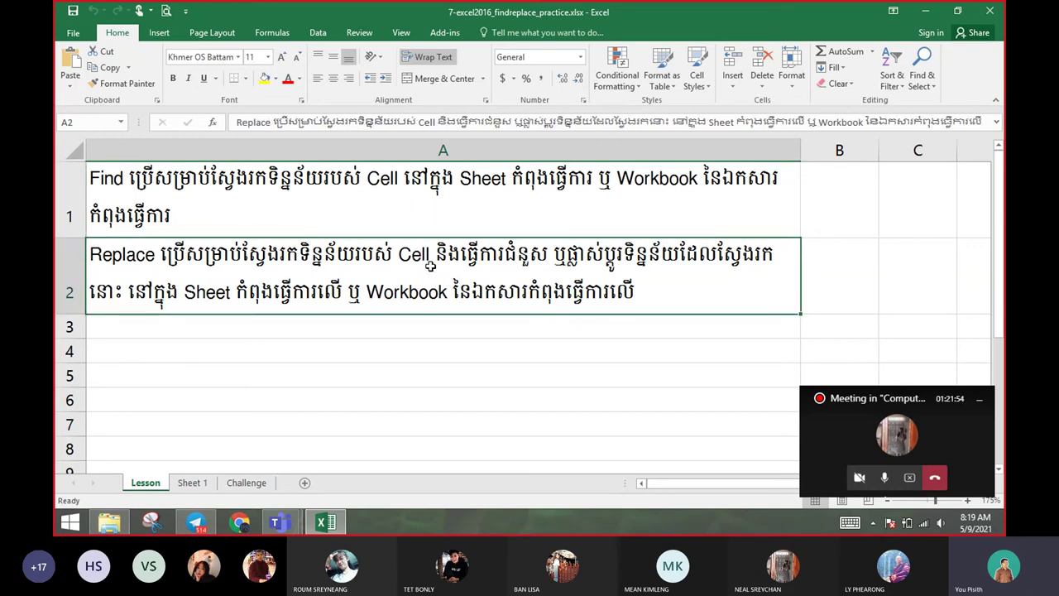
{"action": "left_click", "coordinate": [421, 220]}
{"action": "left_click", "coordinate": [425, 263]}
{"action": "left_click", "coordinate": [422, 220]}
{"action": "left_click", "coordinate": [429, 265]}
{"action": "left_click", "coordinate": [422, 222]}
{"action": "left_click", "coordinate": [422, 263]}
Preview Sheet 1's VESTA table and the Challenge sheet, then return to the Lesson definitions.
{"action": "left_click", "coordinate": [219, 469]}
{"action": "left_click", "coordinate": [197, 484]}
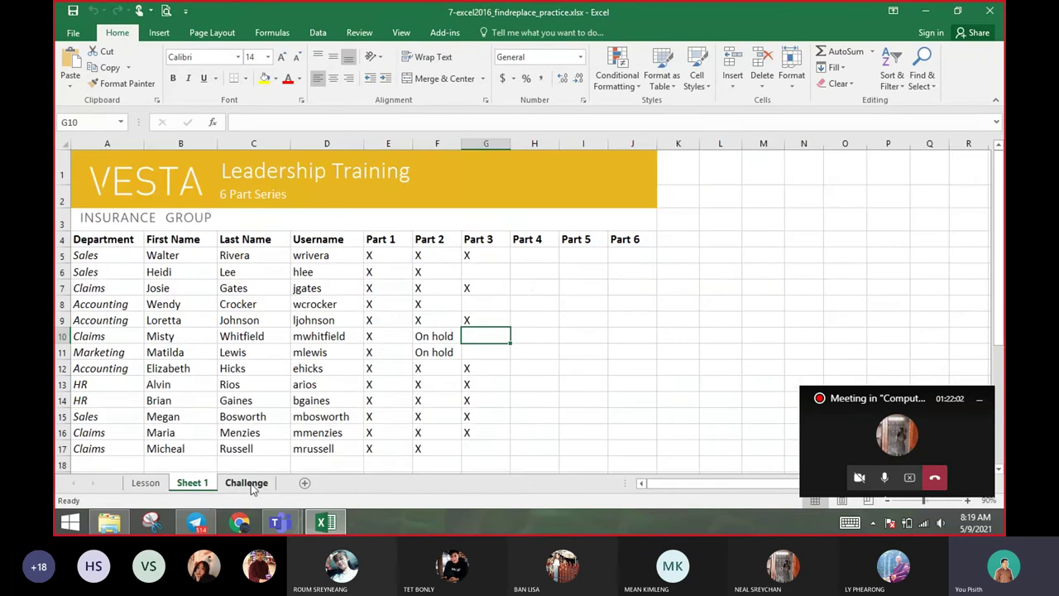
{"action": "left_click", "coordinate": [245, 484]}
{"action": "left_click", "coordinate": [178, 487]}
{"action": "left_click", "coordinate": [237, 484]}
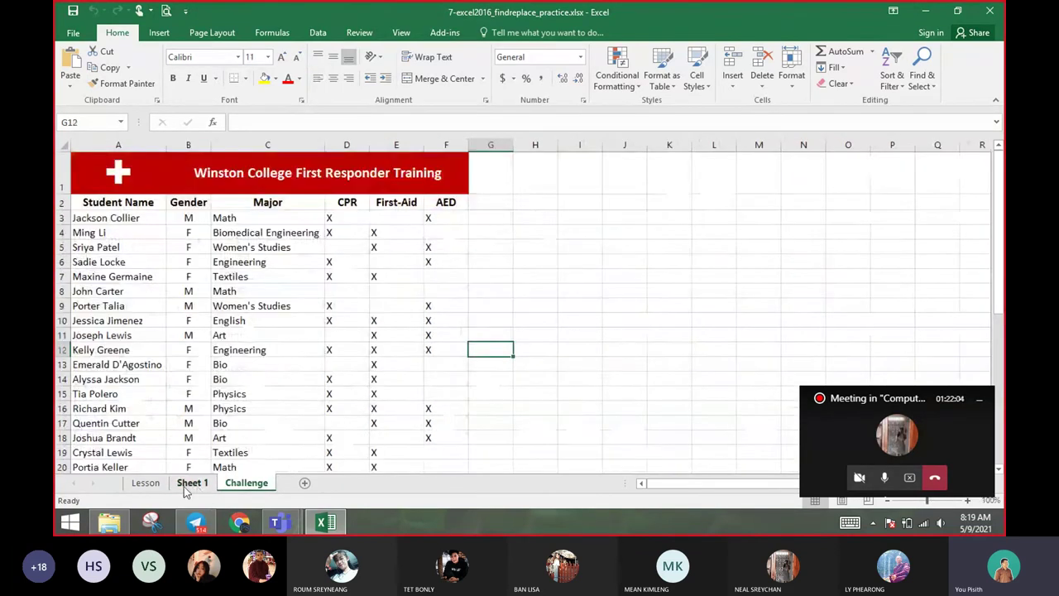
{"action": "left_click", "coordinate": [187, 486]}
{"action": "left_click", "coordinate": [157, 487]}
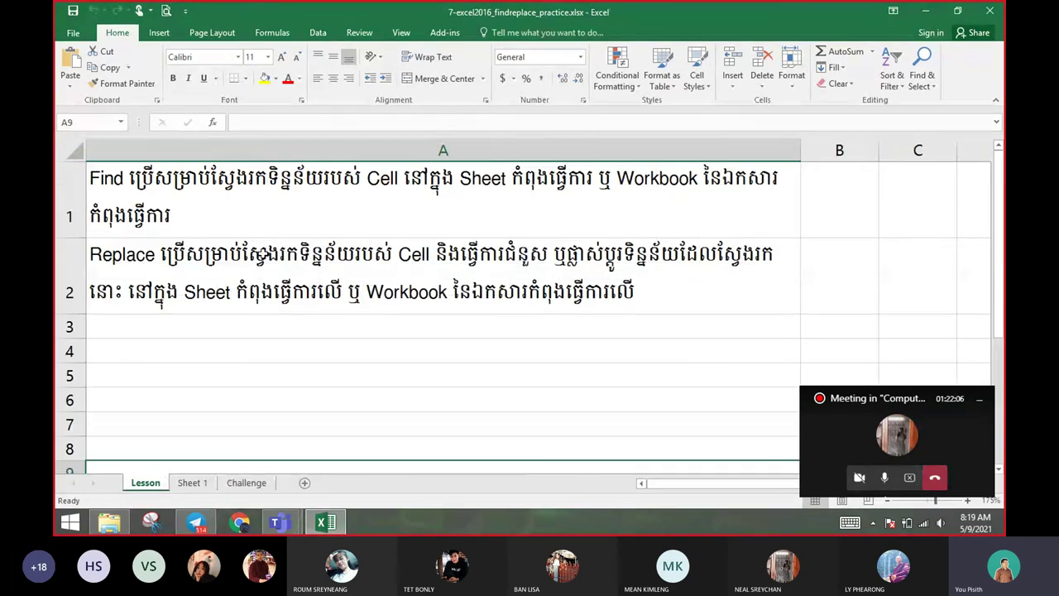
{"action": "left_click", "coordinate": [335, 215]}
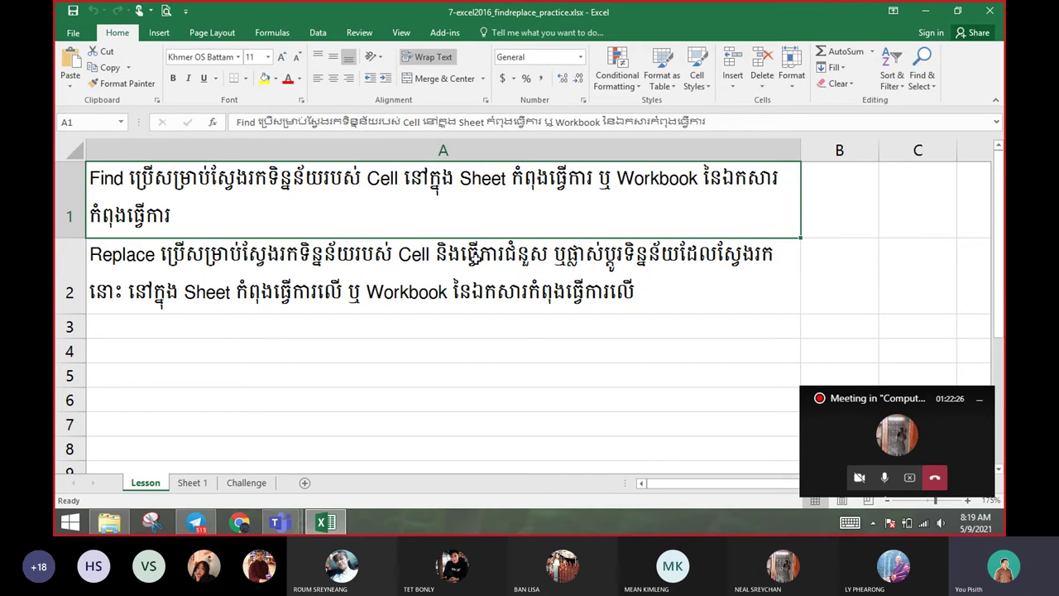
{"action": "left_click", "coordinate": [197, 486]}
{"action": "left_click", "coordinate": [246, 484]}
{"action": "left_click", "coordinate": [146, 484]}
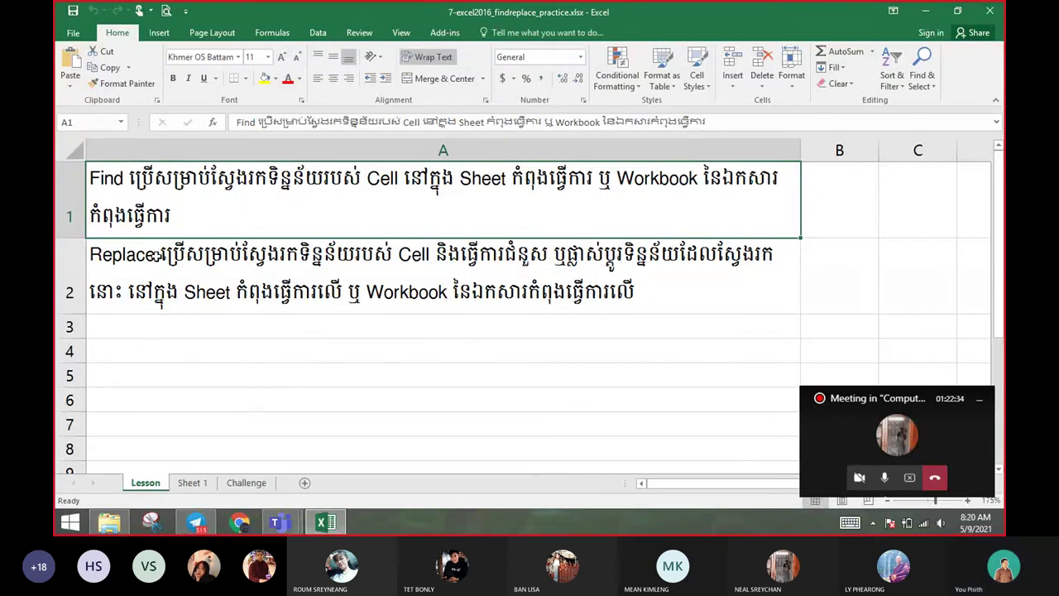
{"action": "left_click", "coordinate": [191, 268]}
{"action": "left_click", "coordinate": [306, 191]}
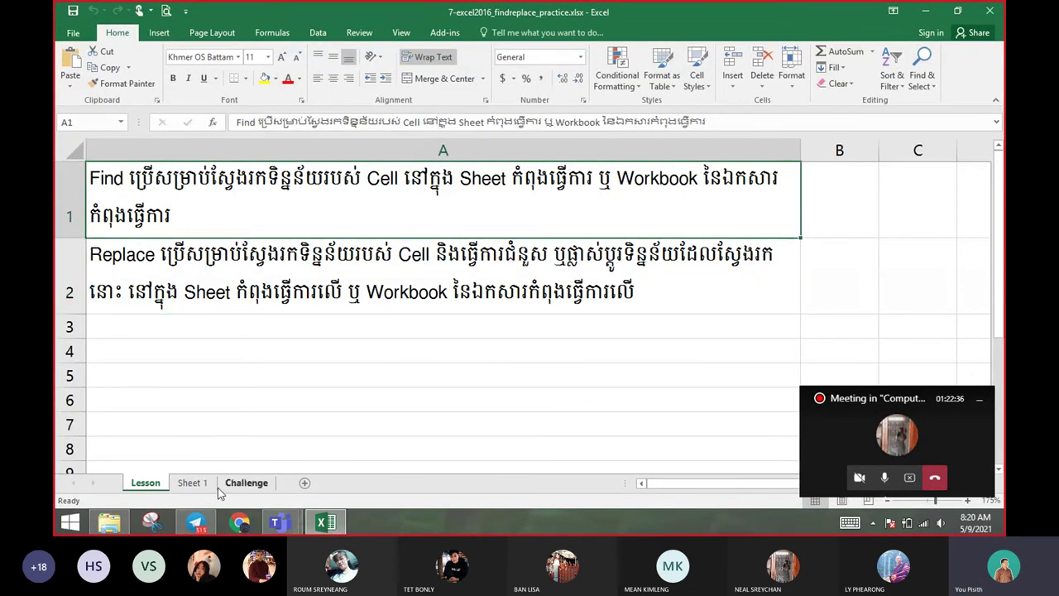
On Sheet 1, select the Sales entries in A5 and A6 and nearby table cells.
{"action": "left_click", "coordinate": [192, 483]}
{"action": "left_click", "coordinate": [125, 273]}
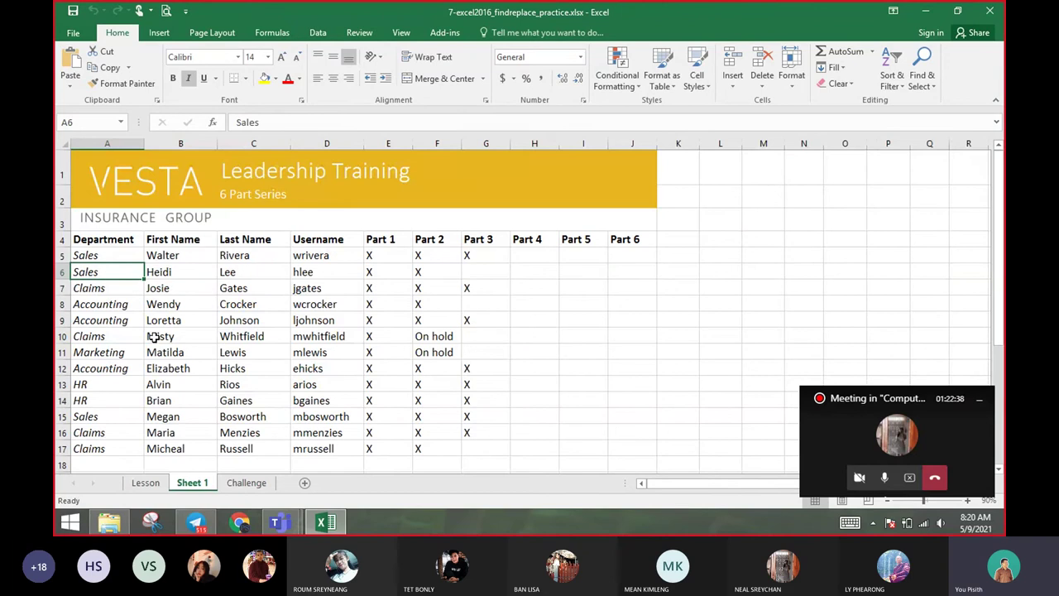
{"action": "scroll", "coordinate": [161, 338], "scroll_direction": "up", "scroll_amount": 2, "text": "ctrl"}
{"action": "scroll", "coordinate": [178, 337], "scroll_direction": "up", "scroll_amount": 1}
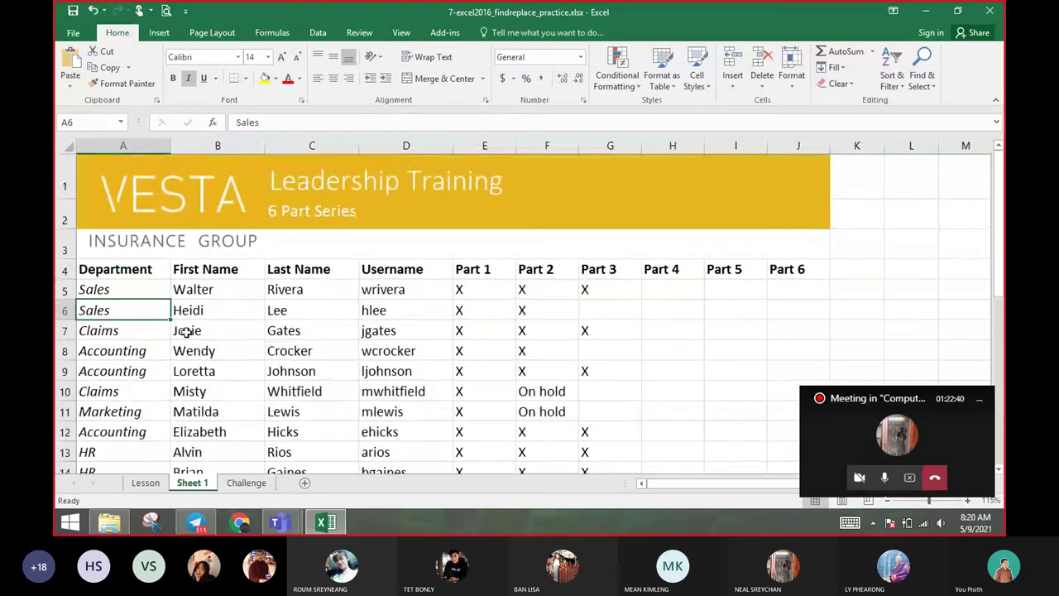
{"action": "left_click", "coordinate": [191, 351]}
{"action": "left_click", "coordinate": [604, 310]}
{"action": "left_click", "coordinate": [572, 351]}
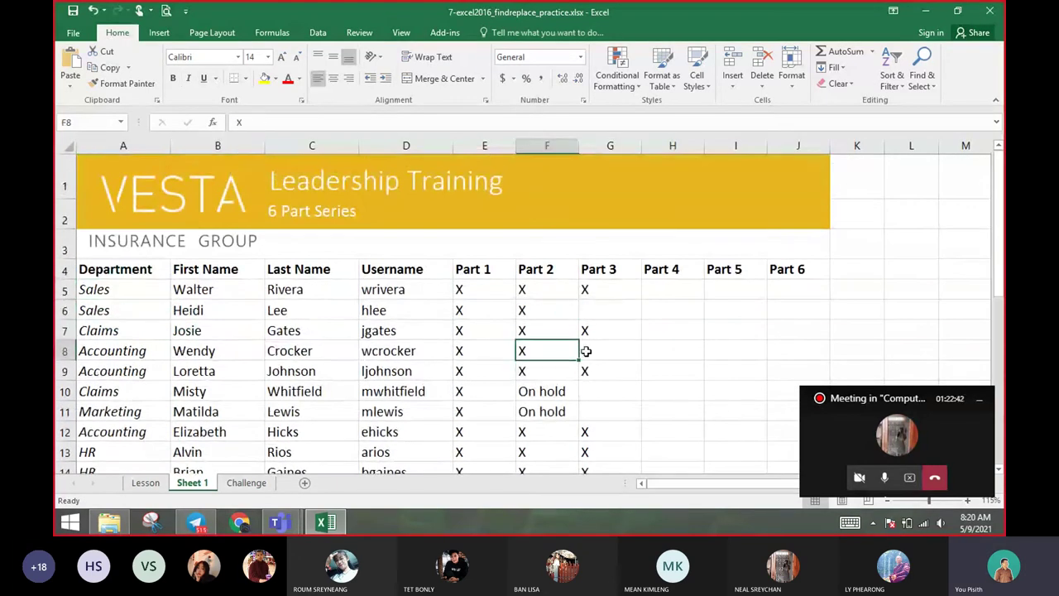
{"action": "left_click", "coordinate": [98, 309]}
{"action": "left_click", "coordinate": [102, 289]}
{"action": "left_click", "coordinate": [571, 311]}
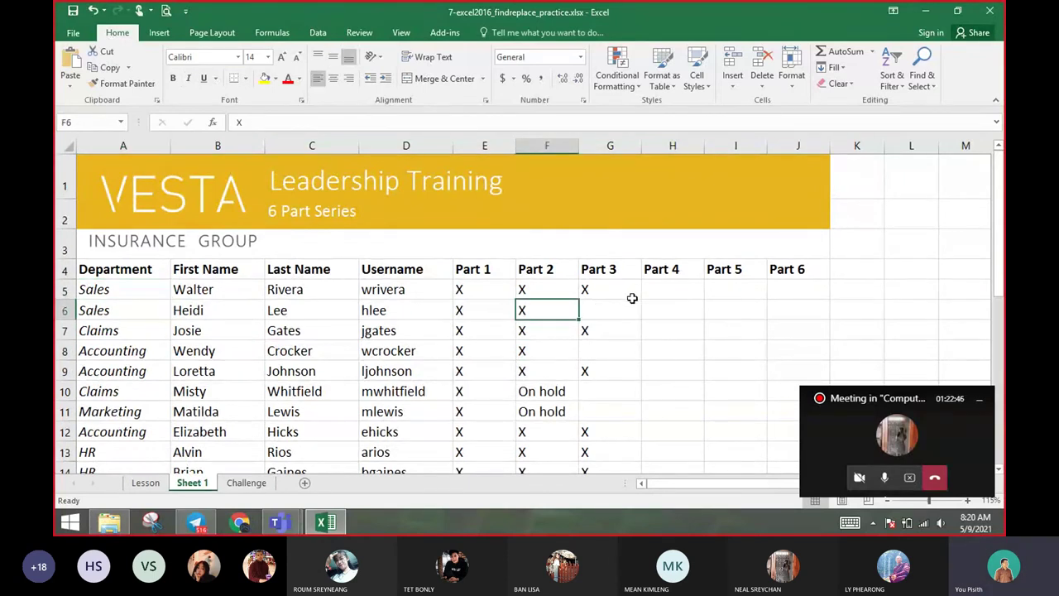
Bring up Find and Replace with Ctrl+F, try the Replace tab, then close it.
{"action": "left_click", "coordinate": [934, 77]}
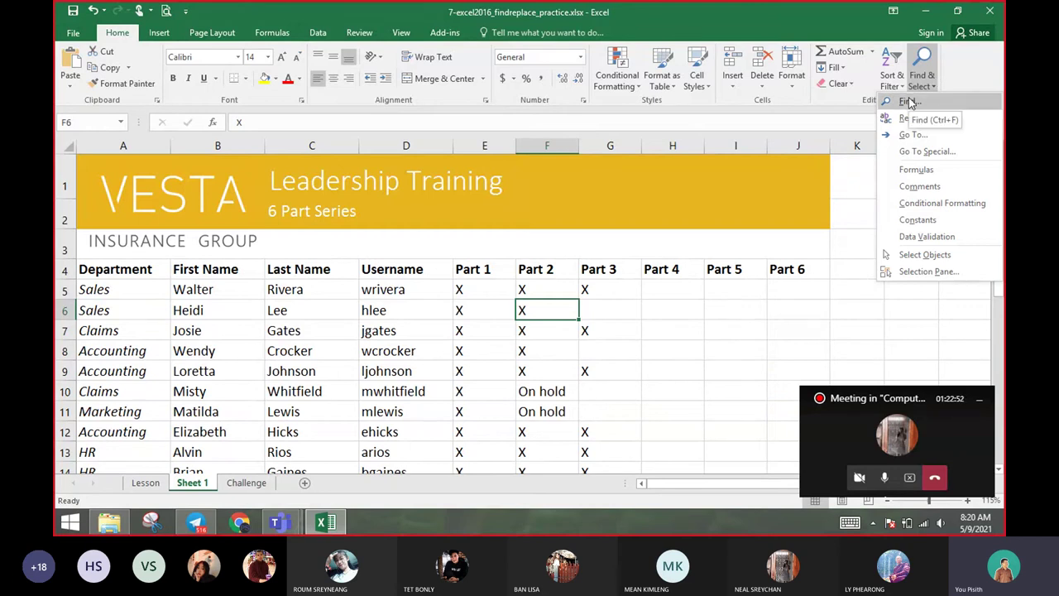
{"action": "key", "text": "Escape"}
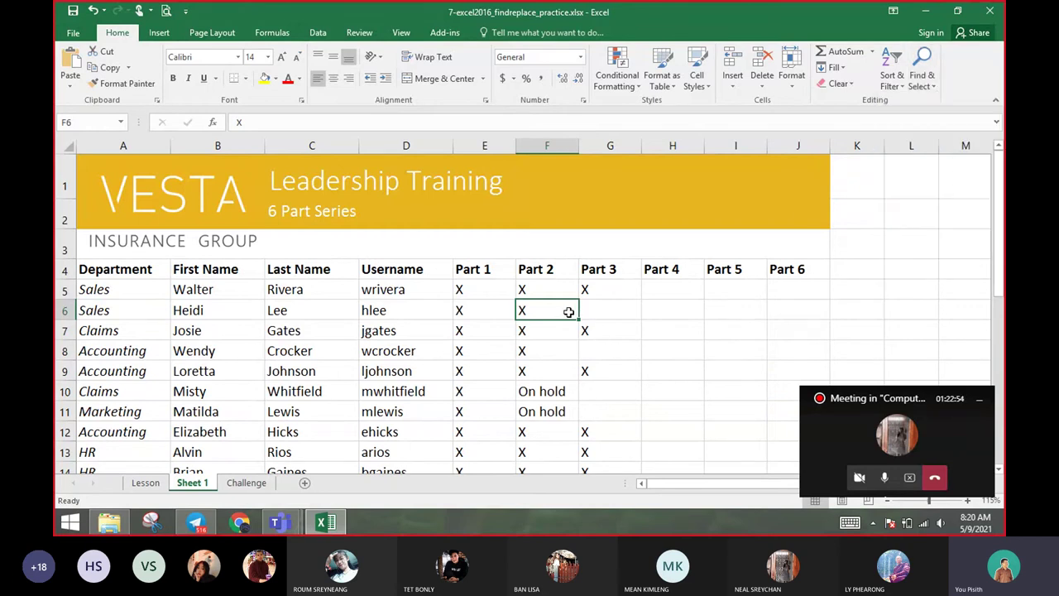
{"action": "key", "text": "ctrl+f"}
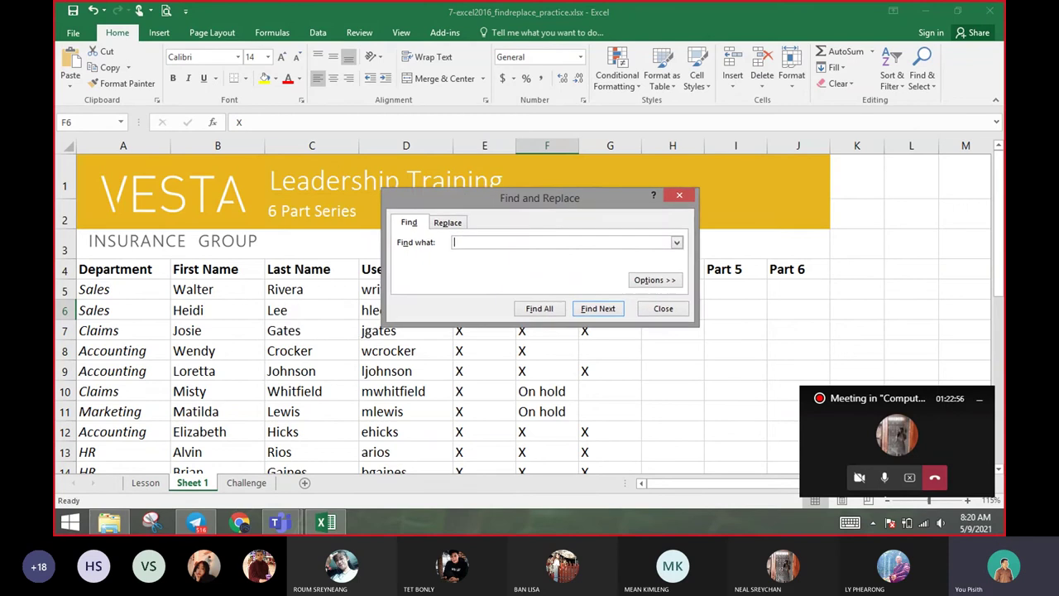
{"action": "left_click_drag", "start_coordinate": [536, 143], "coordinate": [548, 137]}
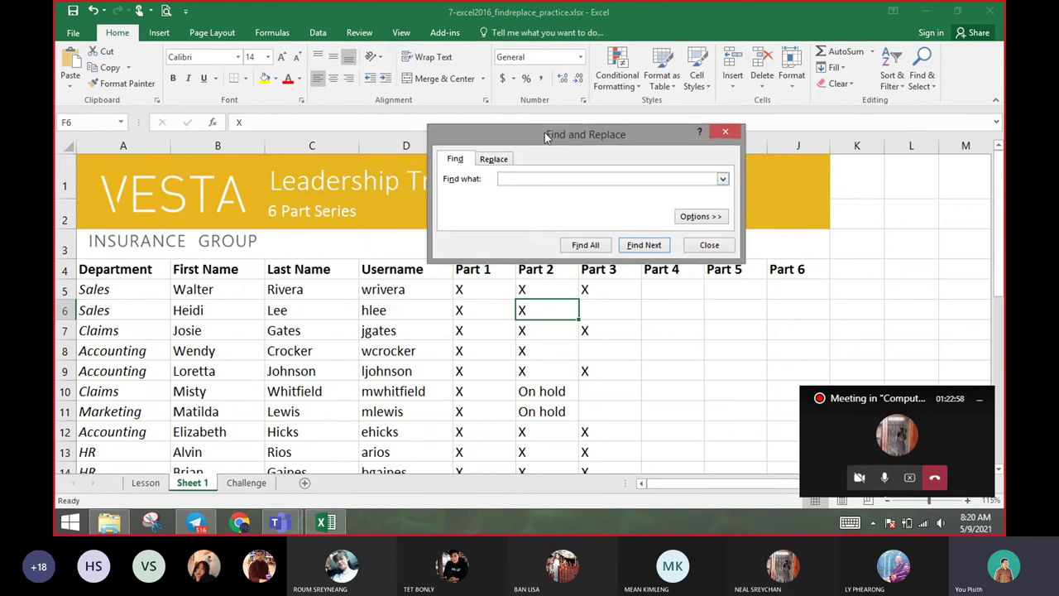
{"action": "left_click", "coordinate": [500, 159]}
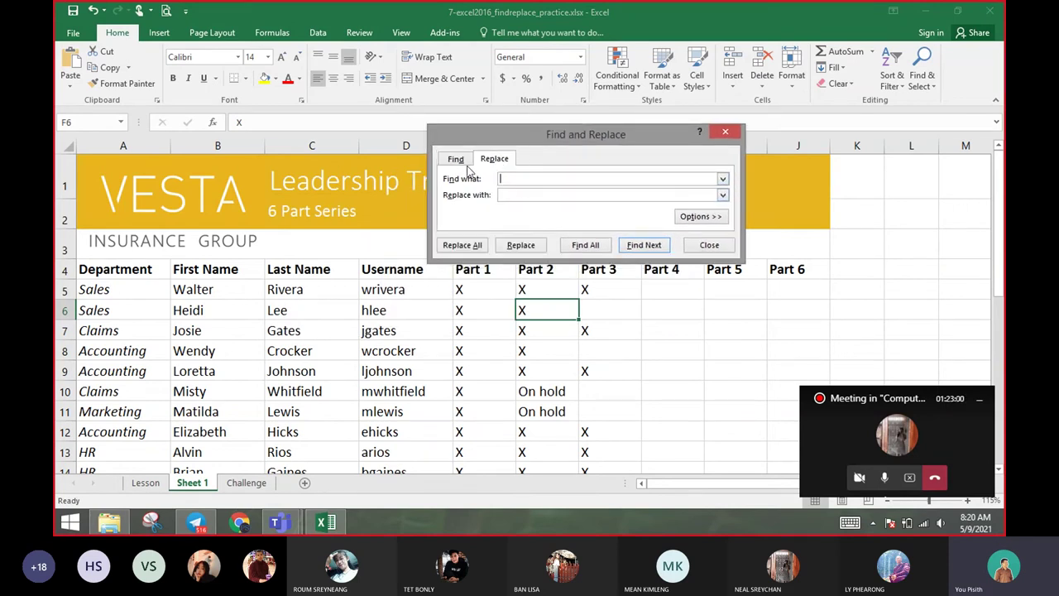
{"action": "left_click", "coordinate": [458, 159]}
{"action": "left_click", "coordinate": [709, 245]}
Reopen the dialog via Find & Select > Replace, toggling Replace and Find tabs, ending on Find.
{"action": "left_click", "coordinate": [921, 74]}
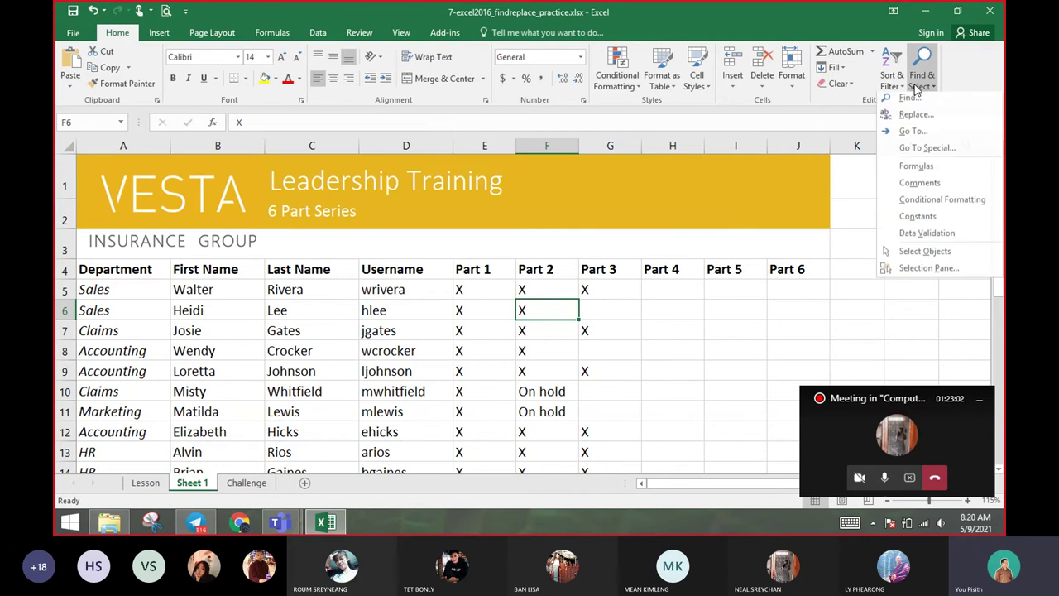
{"action": "left_click", "coordinate": [917, 118]}
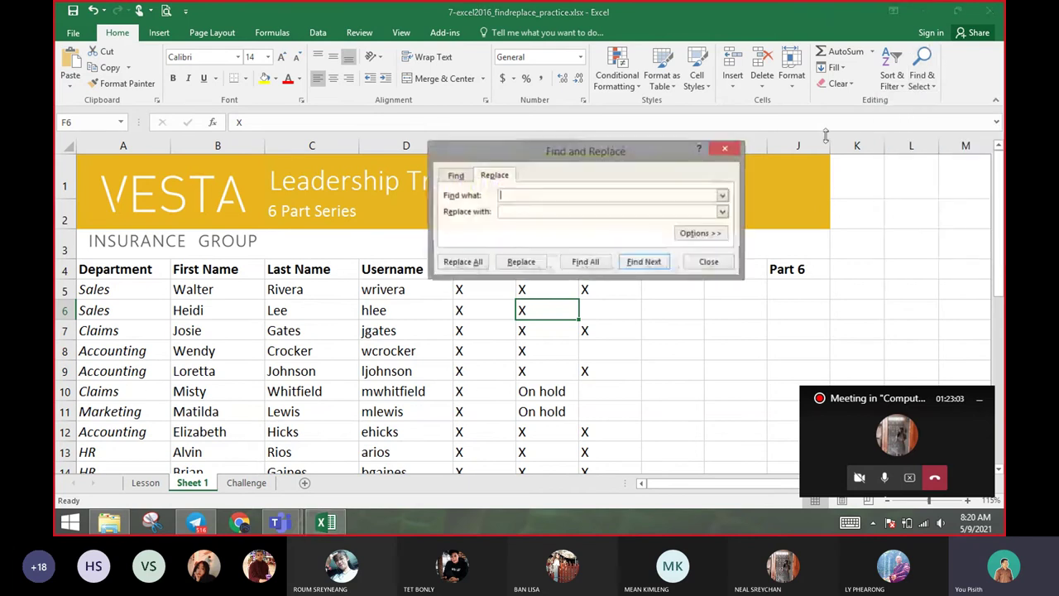
{"action": "left_click", "coordinate": [465, 181]}
{"action": "left_click_drag", "start_coordinate": [539, 155], "coordinate": [450, 161]}
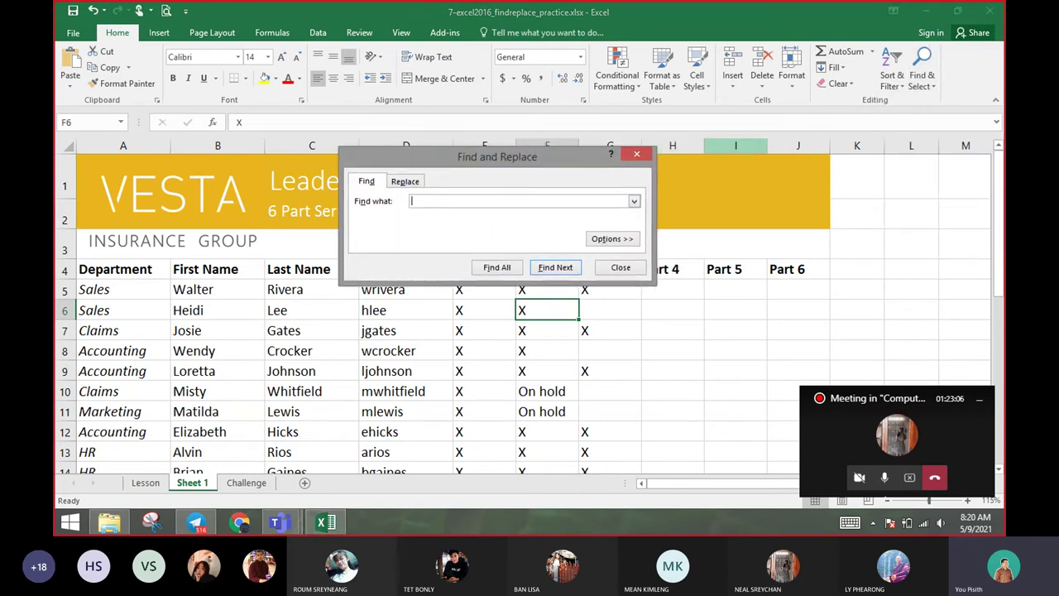
{"action": "left_click", "coordinate": [406, 184]}
{"action": "left_click", "coordinate": [367, 182]}
{"action": "left_click", "coordinate": [406, 182]}
{"action": "left_click", "coordinate": [366, 182]}
{"action": "left_click", "coordinate": [406, 182]}
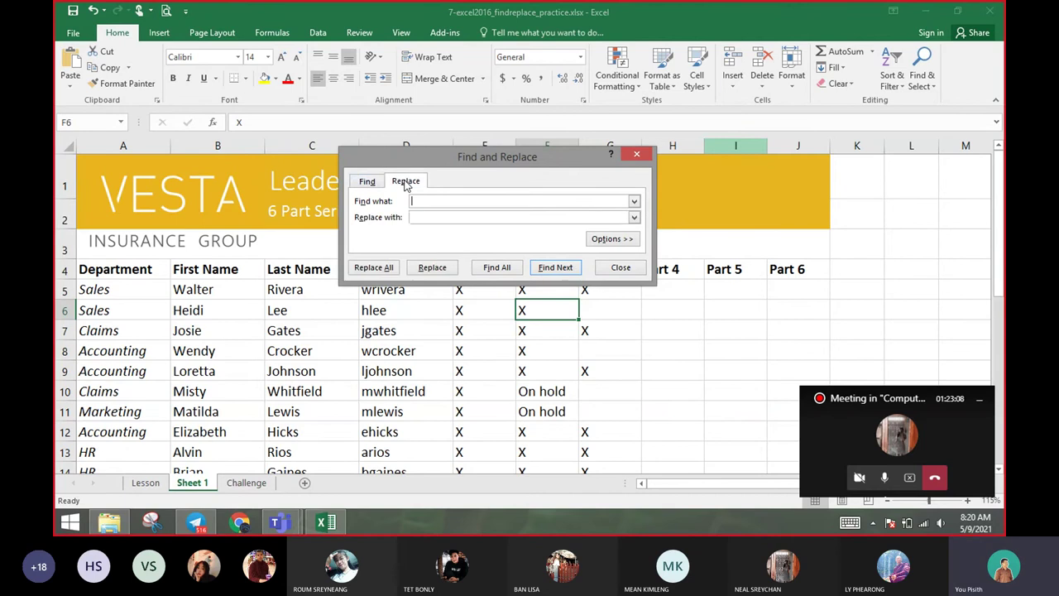
{"action": "left_click", "coordinate": [366, 182]}
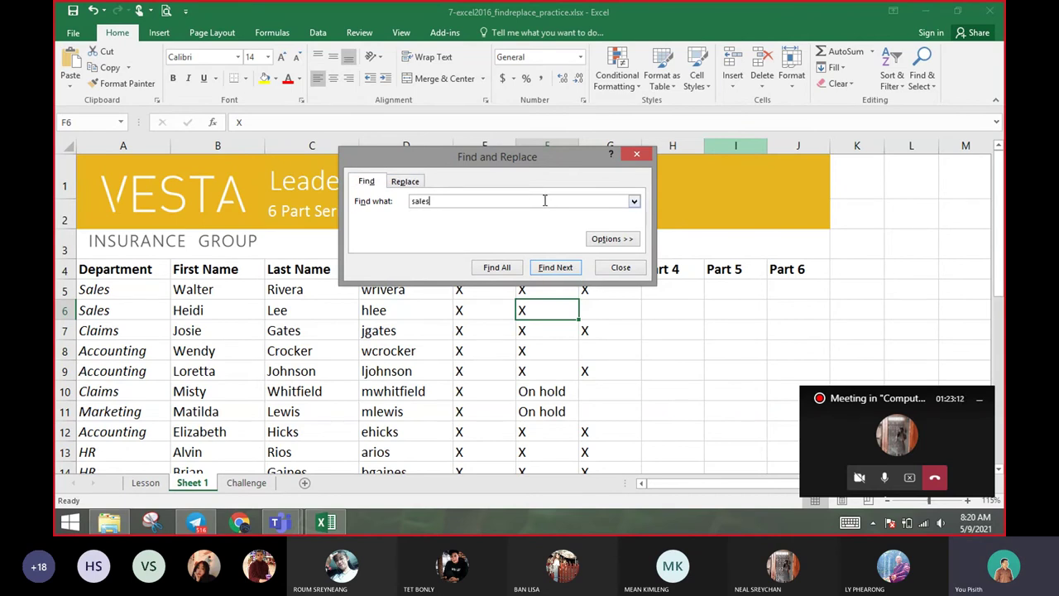
Step through the sales matches A15, A5 and A6 with Find Next, then list all three with Find All.
{"action": "left_click", "coordinate": [553, 270]}
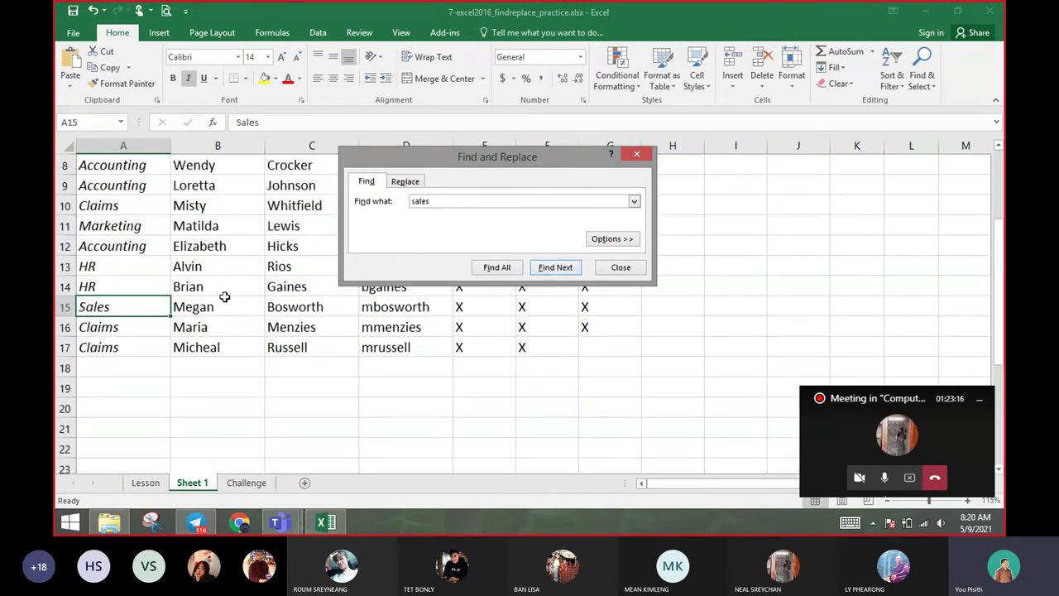
{"action": "left_click", "coordinate": [535, 271]}
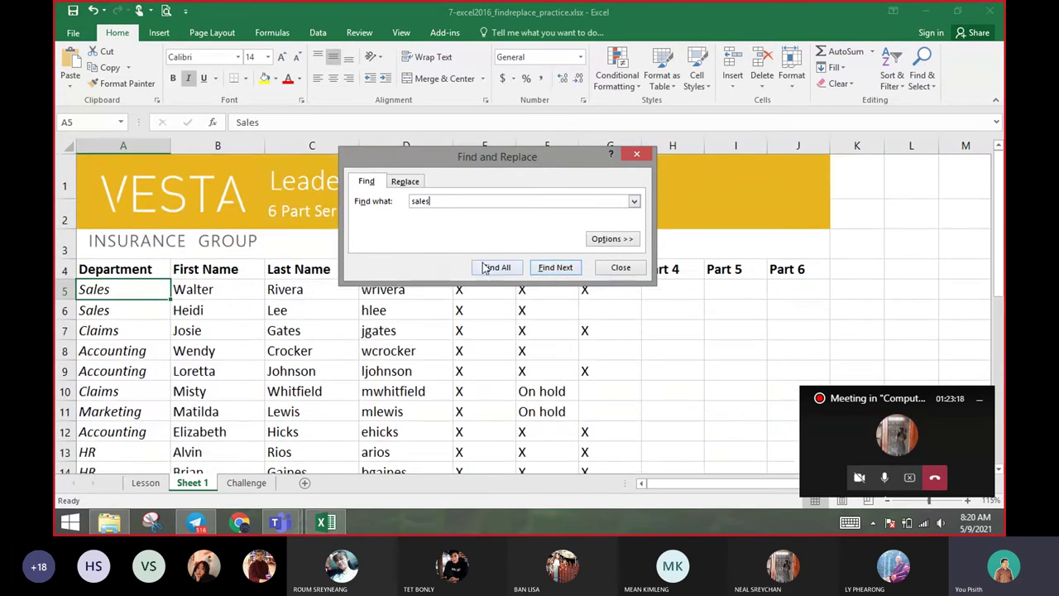
{"action": "left_click", "coordinate": [561, 271]}
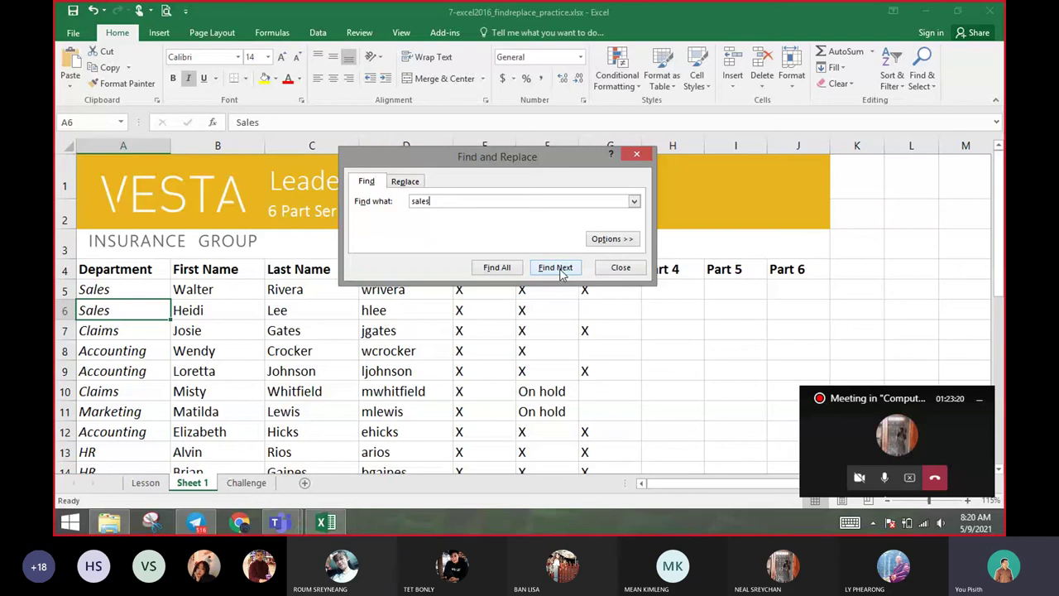
{"action": "left_click", "coordinate": [511, 271]}
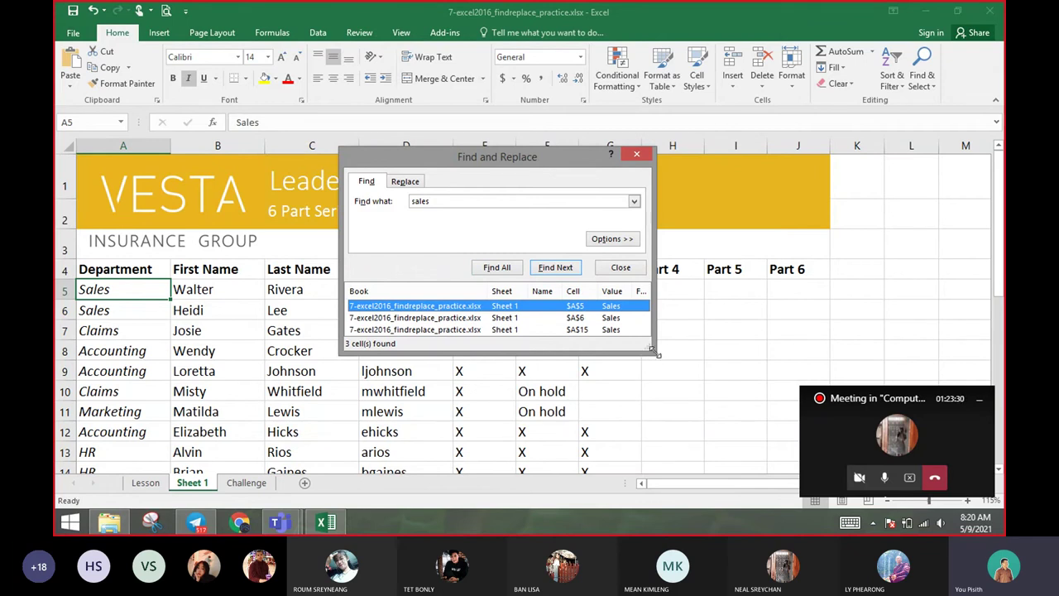
Enlarge the results list to show the Formula column and move the dialog higher.
{"action": "left_click_drag", "start_coordinate": [655, 354], "coordinate": [816, 455]}
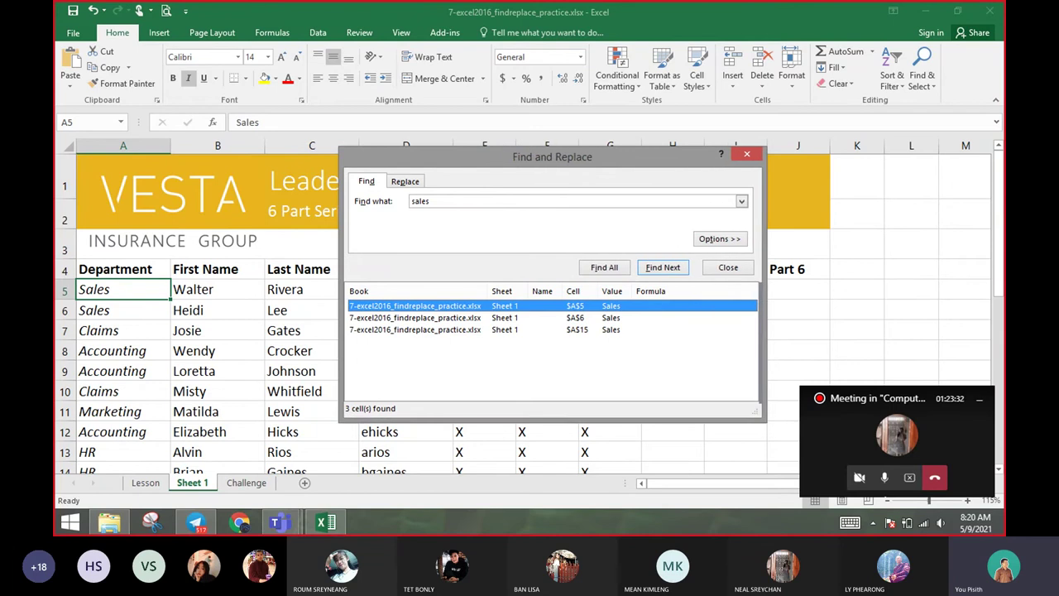
{"action": "left_click_drag", "start_coordinate": [639, 162], "coordinate": [530, 104]}
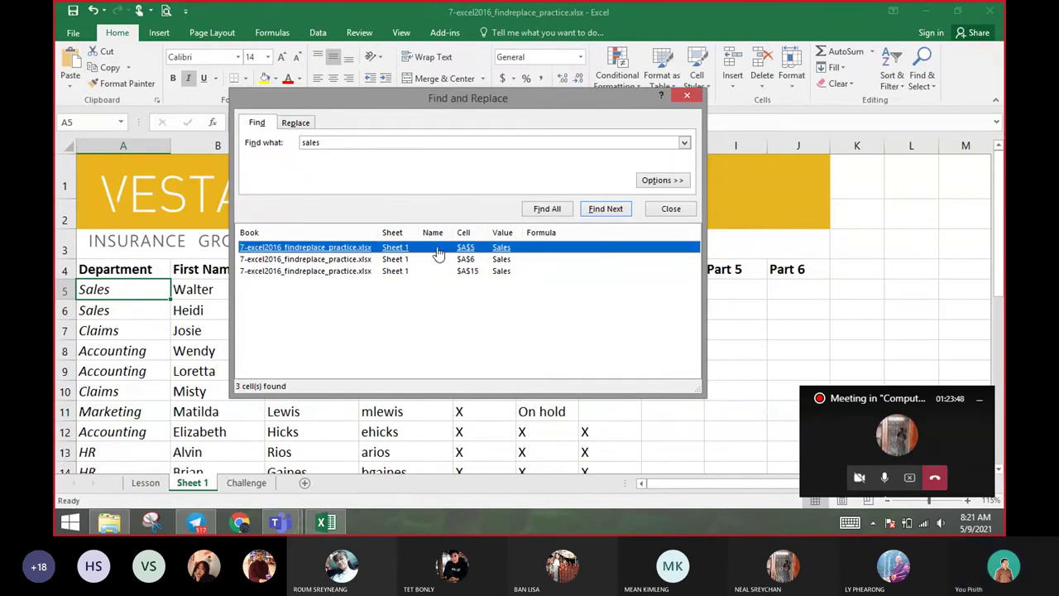
{"action": "left_click", "coordinate": [466, 253]}
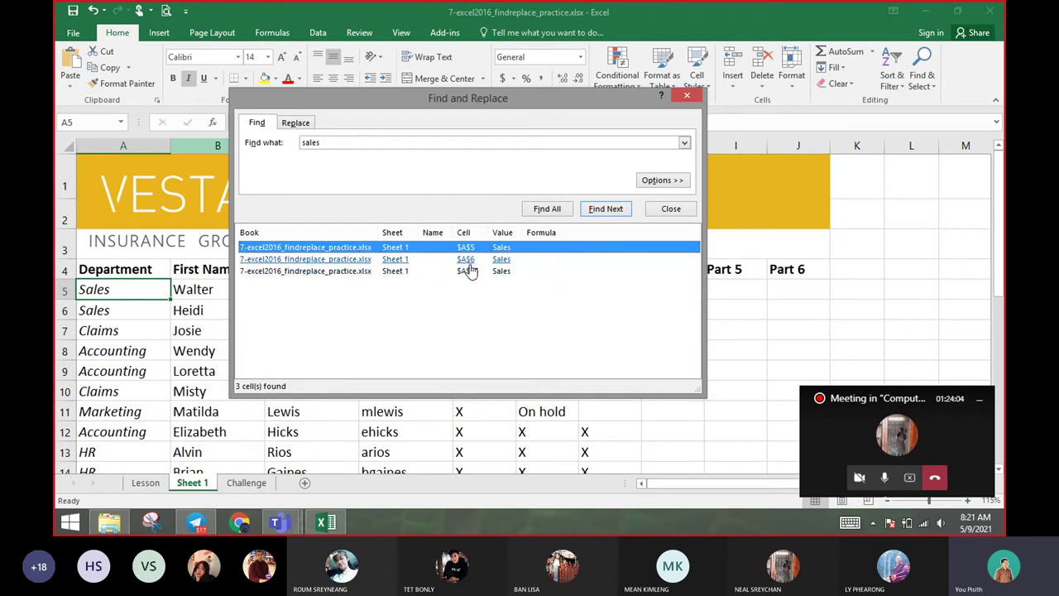
Click through the found results $A$5, $A$6 and $A$15 in turn.
{"action": "left_click", "coordinate": [468, 261]}
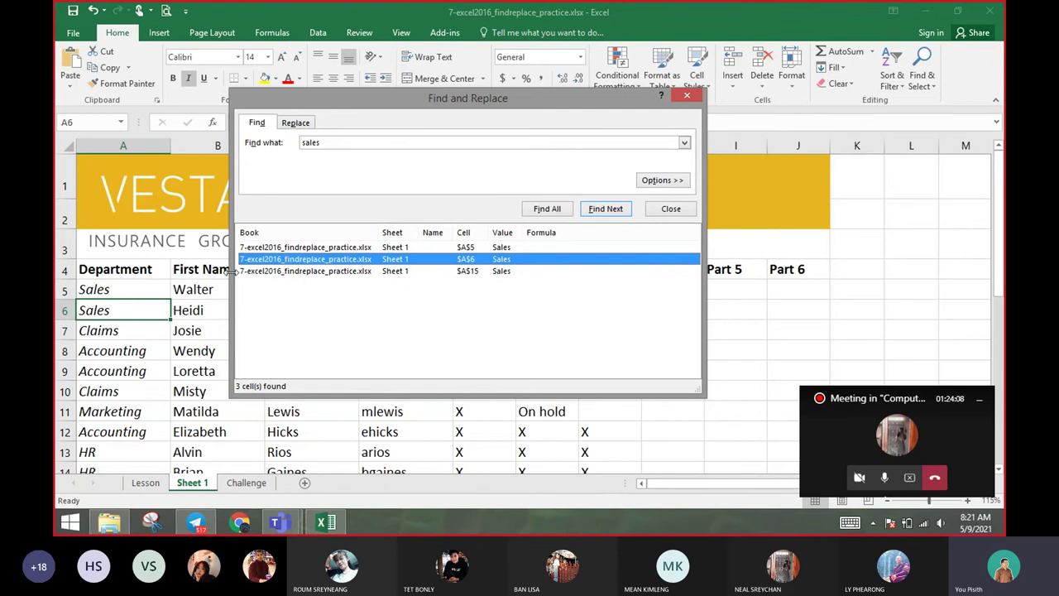
{"action": "left_click", "coordinate": [457, 273]}
{"action": "left_click", "coordinate": [479, 259]}
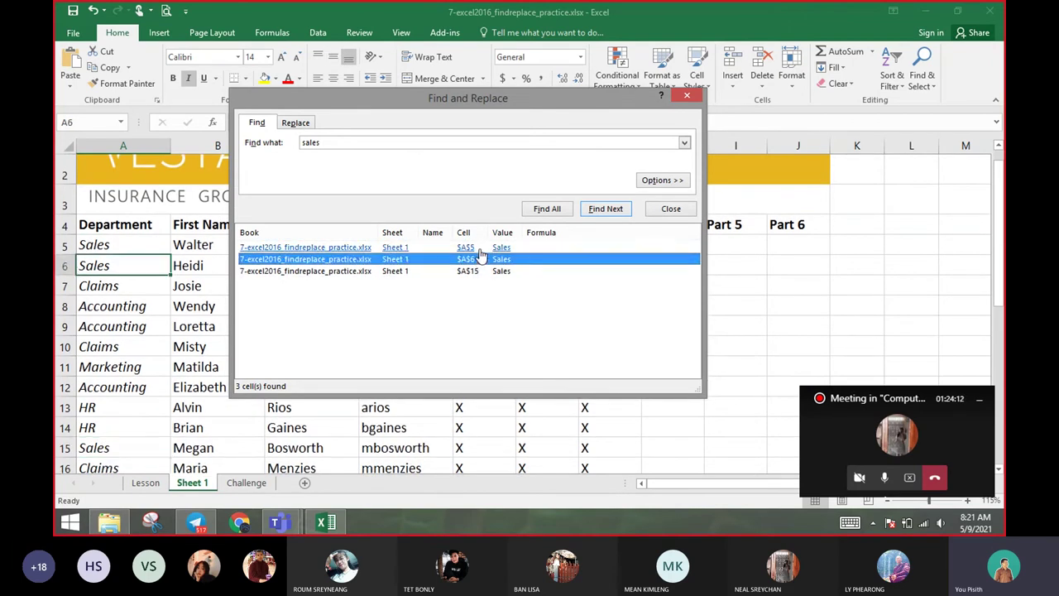
{"action": "left_click", "coordinate": [476, 248]}
{"action": "left_click", "coordinate": [482, 260]}
{"action": "left_click", "coordinate": [480, 270]}
{"action": "left_click", "coordinate": [475, 247]}
{"action": "left_click", "coordinate": [470, 272]}
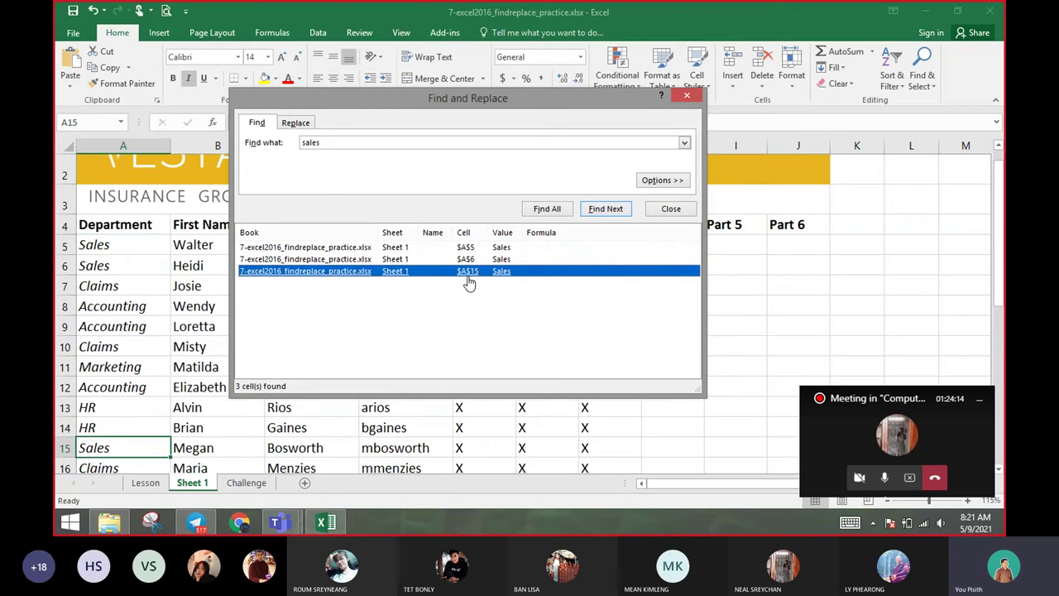
{"action": "left_click", "coordinate": [465, 250]}
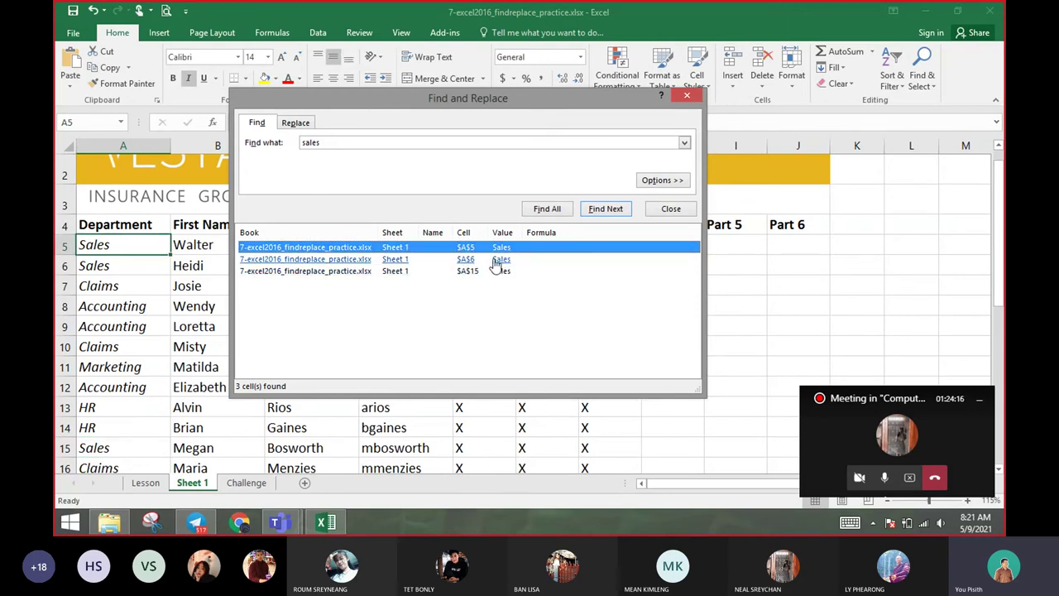
{"action": "left_click", "coordinate": [490, 260]}
{"action": "left_click", "coordinate": [487, 271]}
{"action": "left_click", "coordinate": [484, 248]}
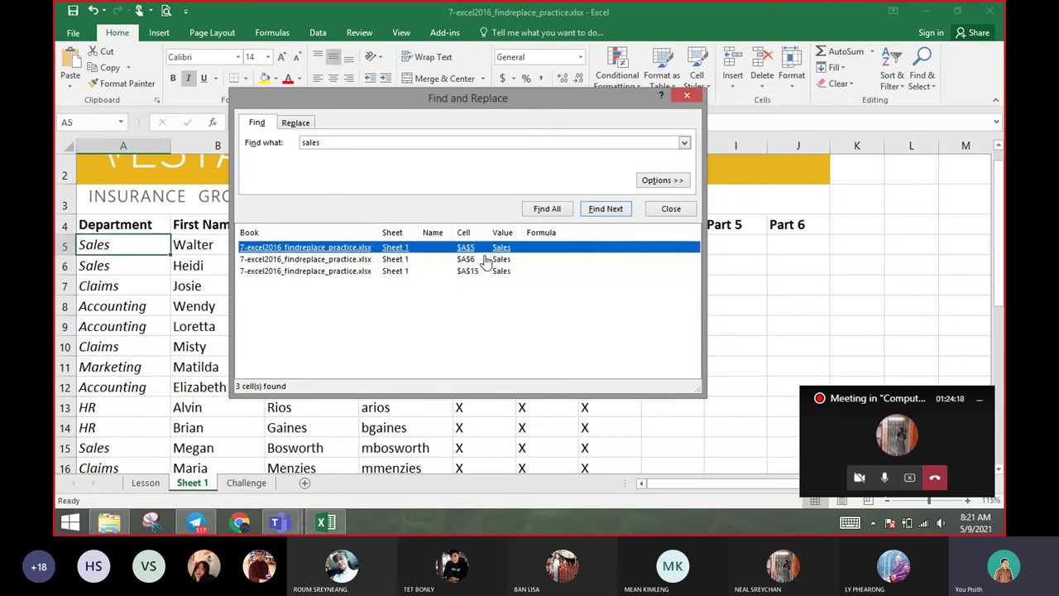
{"action": "left_click", "coordinate": [489, 272]}
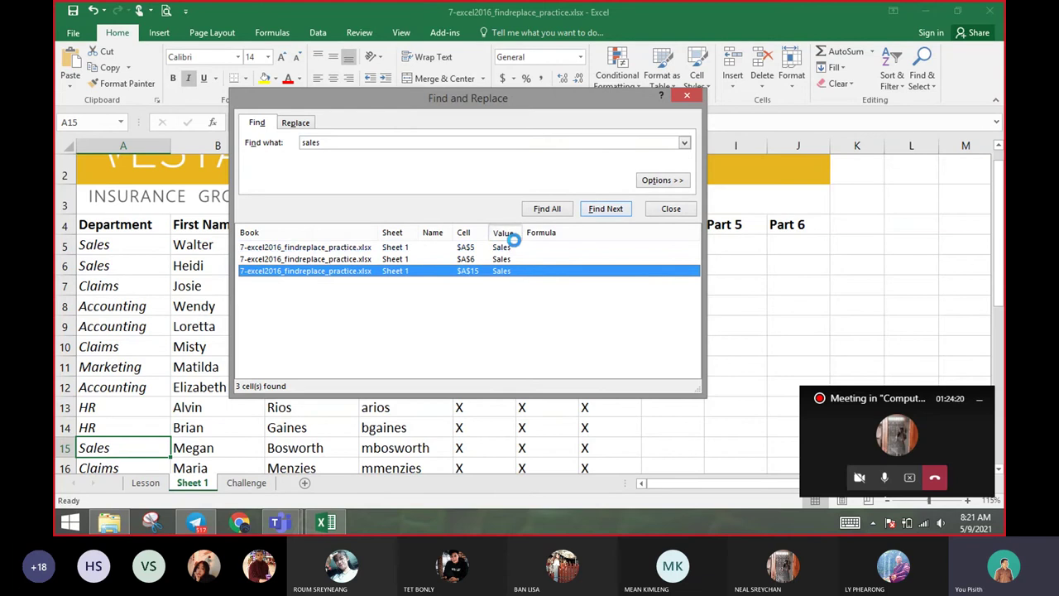
{"action": "left_click", "coordinate": [502, 247]}
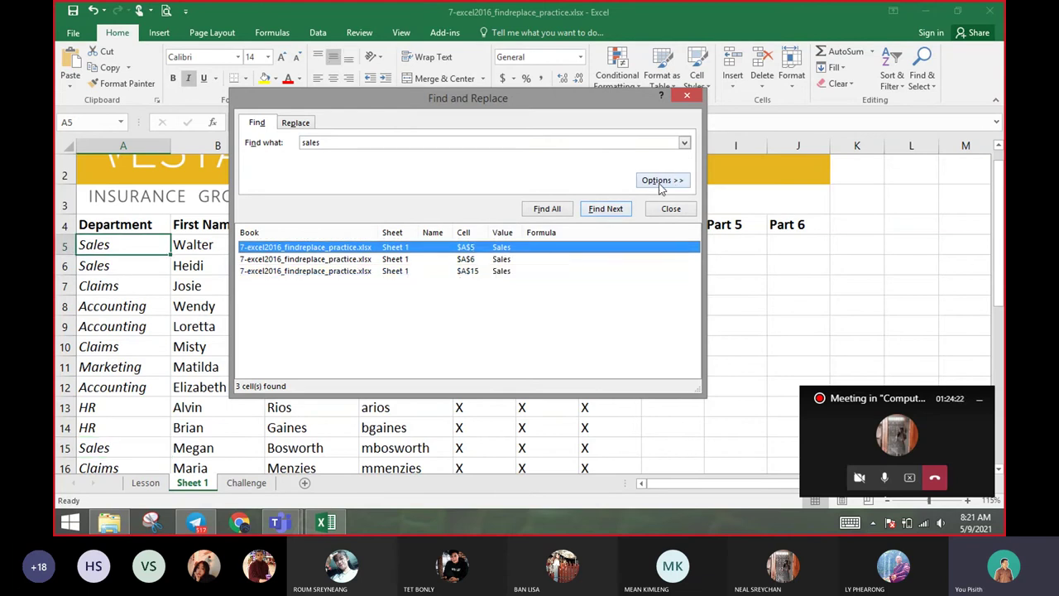
Expand the dialog's Options, shift it right, and keep Within set to Sheet.
{"action": "left_click", "coordinate": [662, 182]}
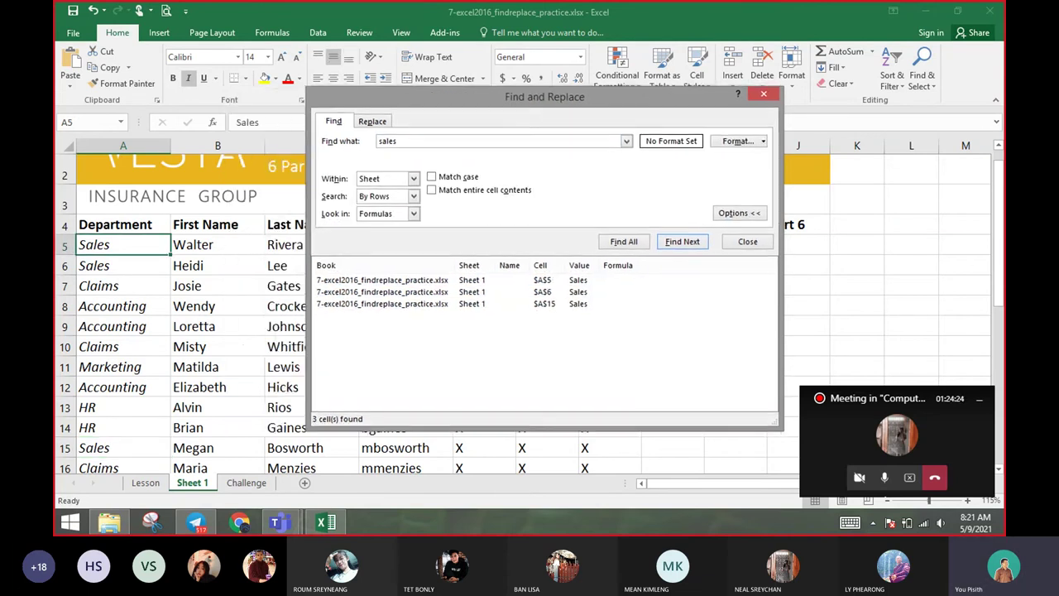
{"action": "left_click_drag", "start_coordinate": [563, 99], "coordinate": [641, 97]}
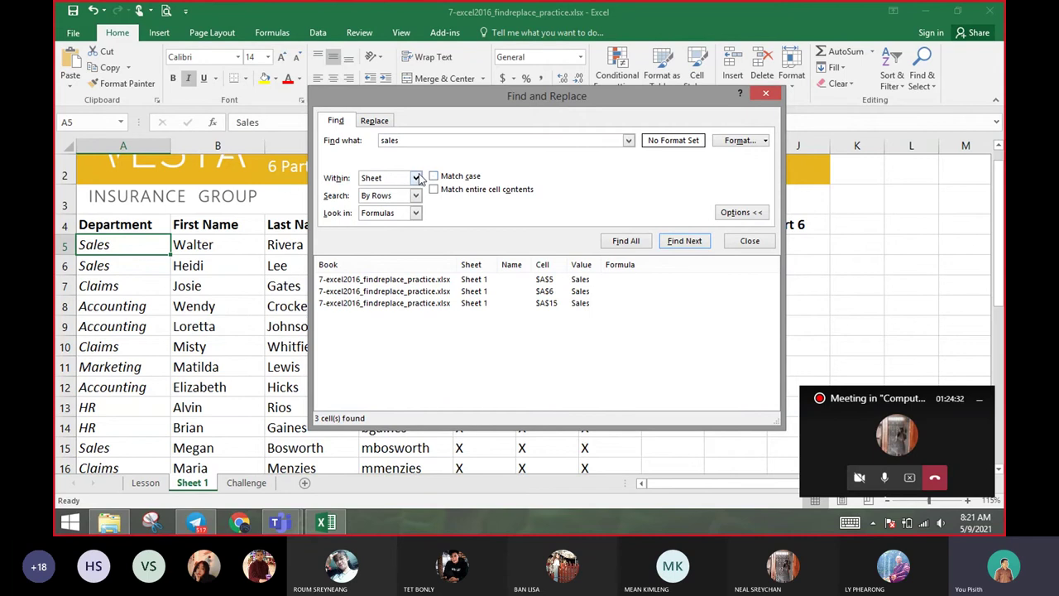
{"action": "left_click", "coordinate": [389, 178]}
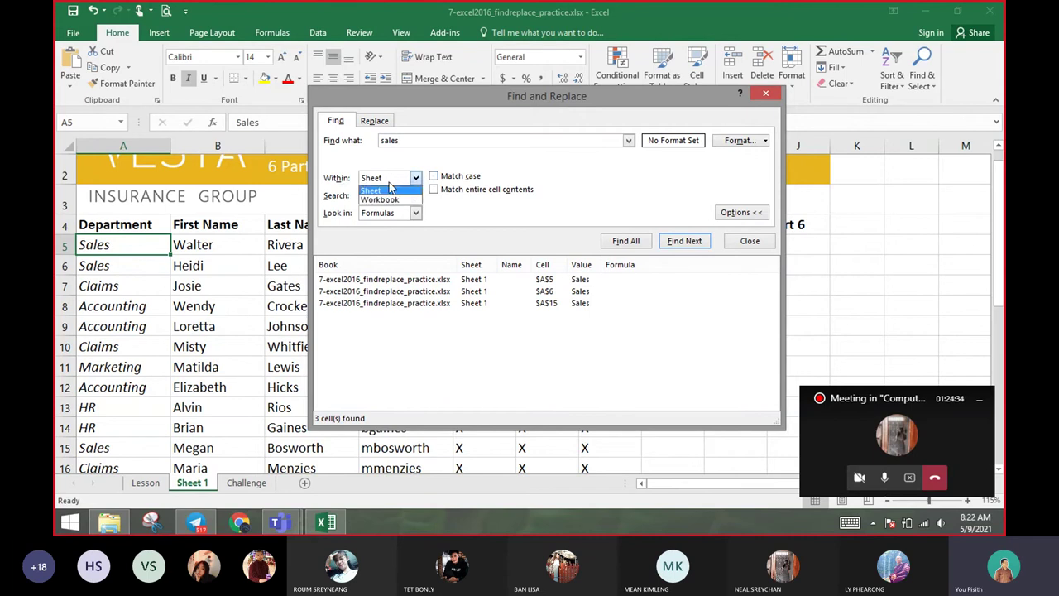
{"action": "left_click", "coordinate": [394, 189]}
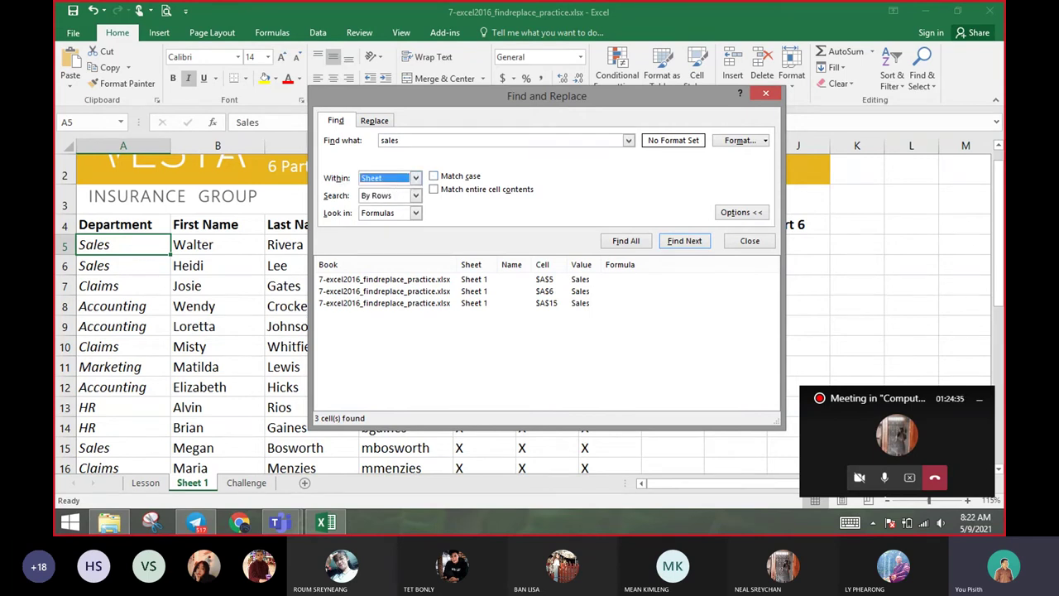
Add a new worksheet after Challenge and name it test.
{"action": "left_click", "coordinate": [305, 483]}
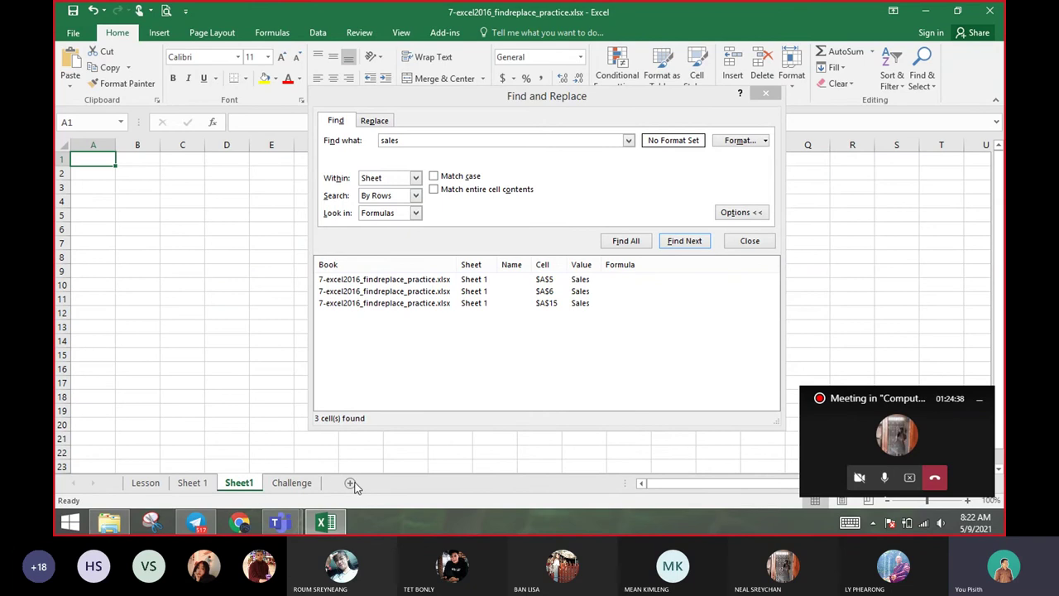
{"action": "left_click_drag", "start_coordinate": [240, 482], "coordinate": [347, 484]}
{"action": "double_click", "coordinate": [299, 483]}
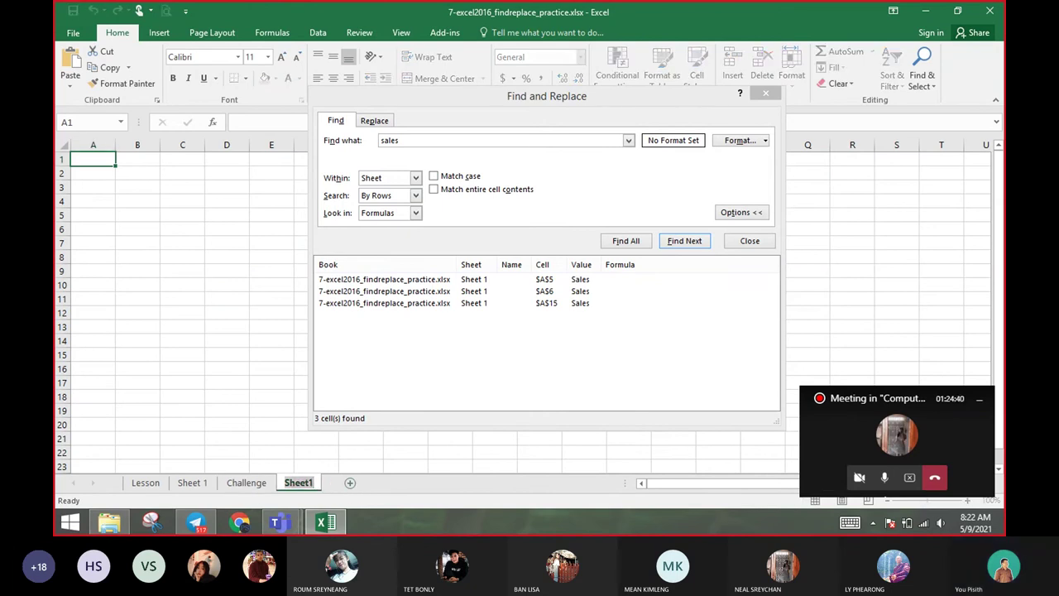
{"action": "type", "text": "test"}
{"action": "key", "text": "Return"}
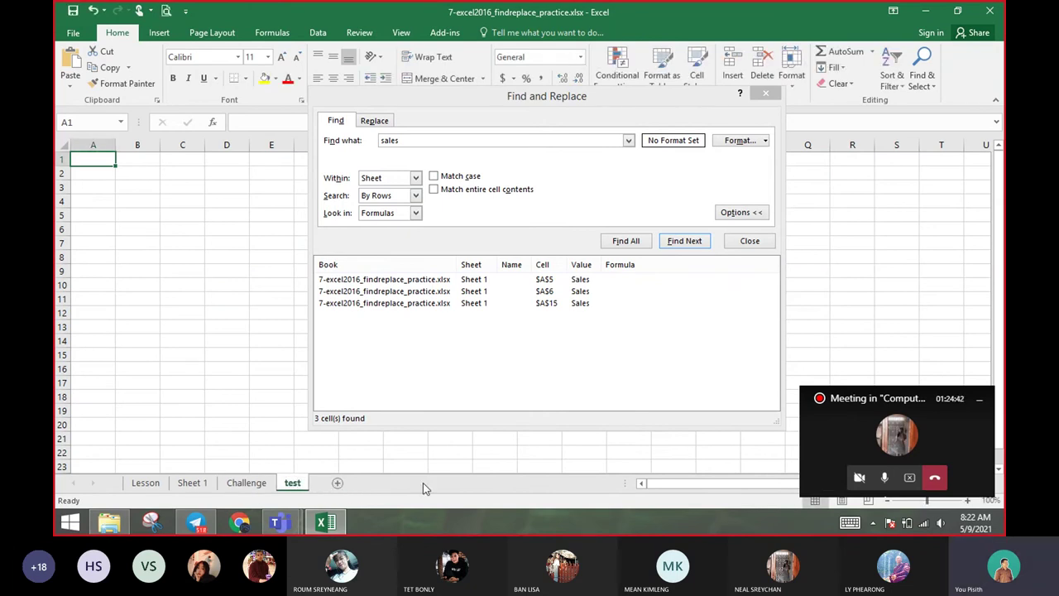
Fill A4, A5 and A6 on test with Sales, then return to Sheet 1.
{"action": "left_click", "coordinate": [81, 202]}
{"action": "type", "text": "Sales"}
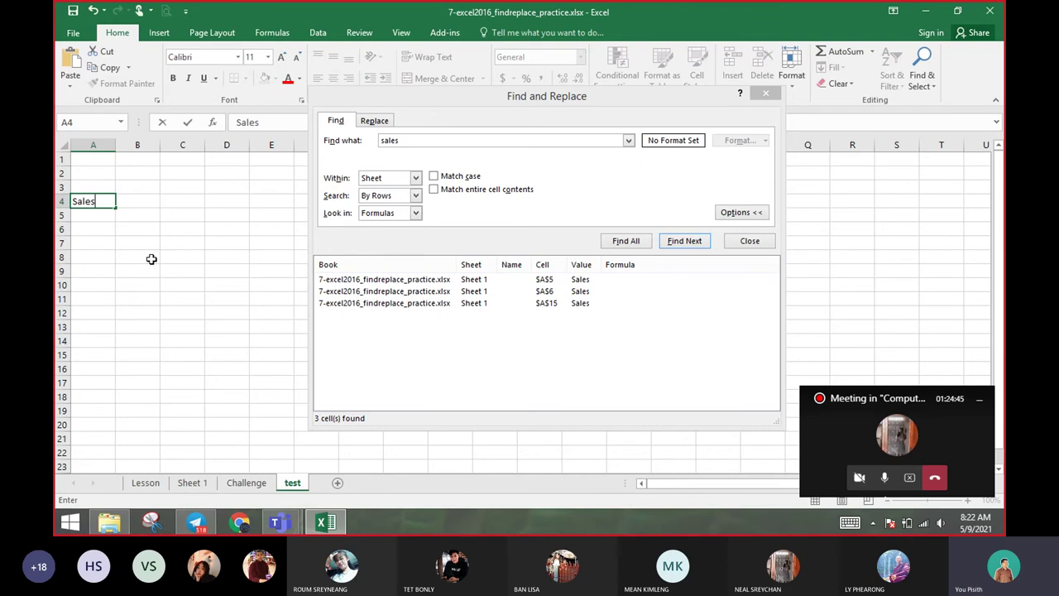
{"action": "key", "text": "Return"}
{"action": "key", "text": "ctrl+d"}
{"action": "key", "text": "Return"}
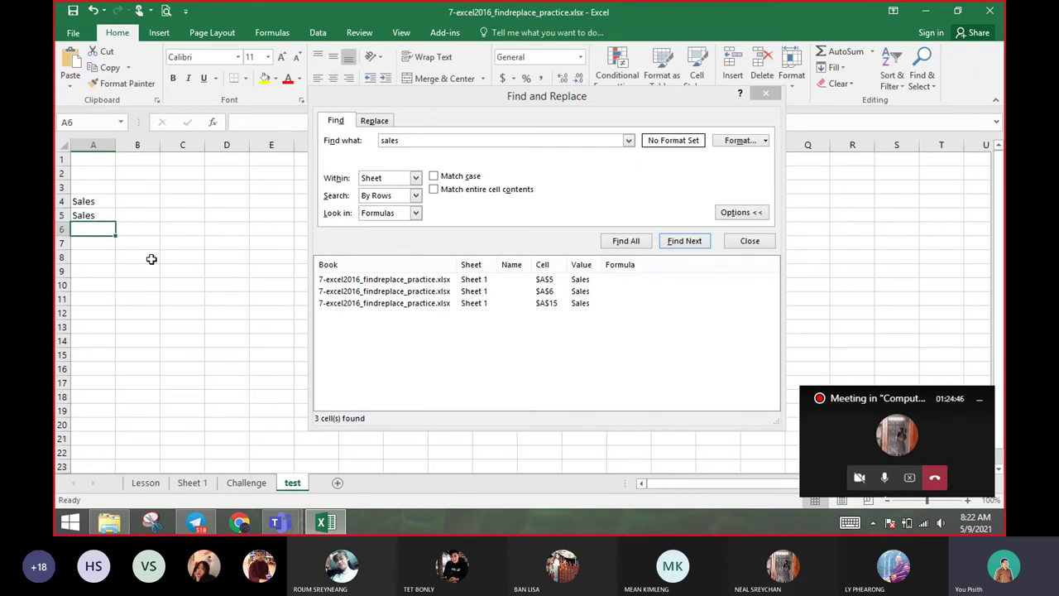
{"action": "key", "text": "ctrl+d"}
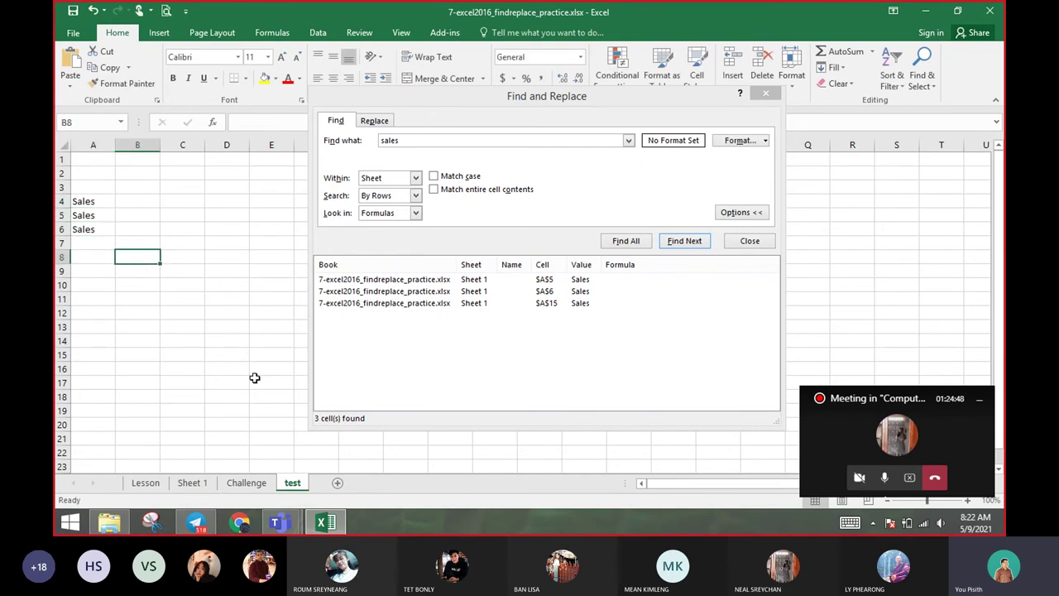
{"action": "left_click", "coordinate": [191, 482]}
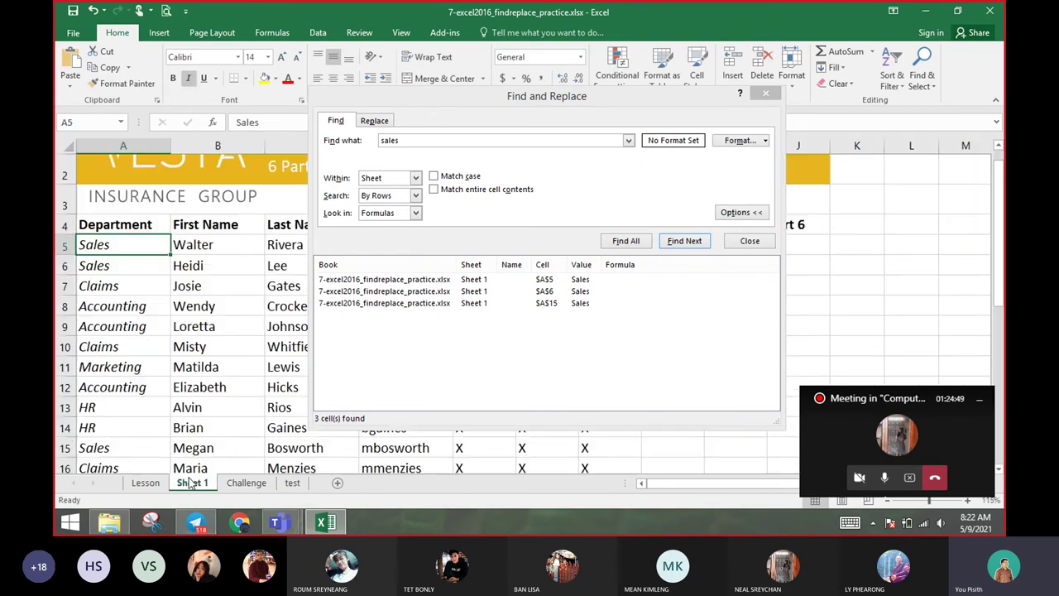
Glance at the test sheet, then Find All for sales within Sheet only, selecting the three results.
{"action": "left_click", "coordinate": [285, 484]}
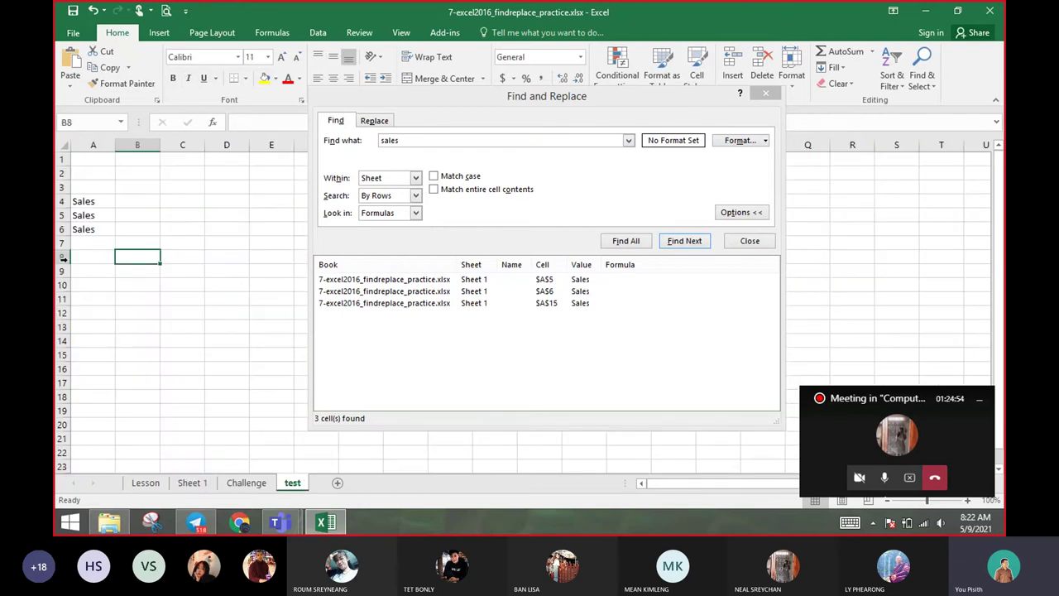
{"action": "left_click", "coordinate": [192, 486]}
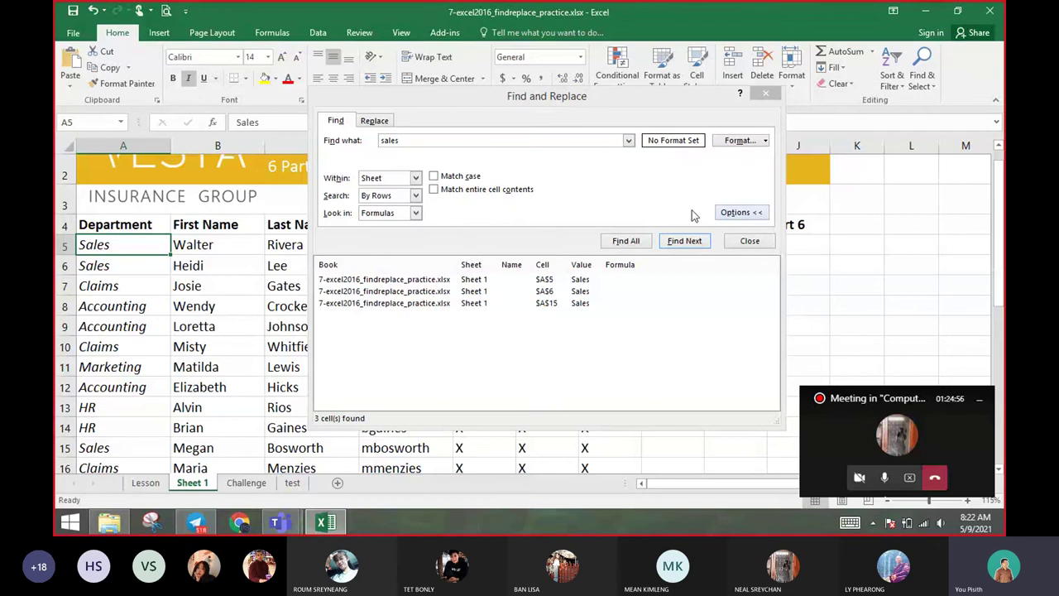
{"action": "left_click", "coordinate": [416, 178]}
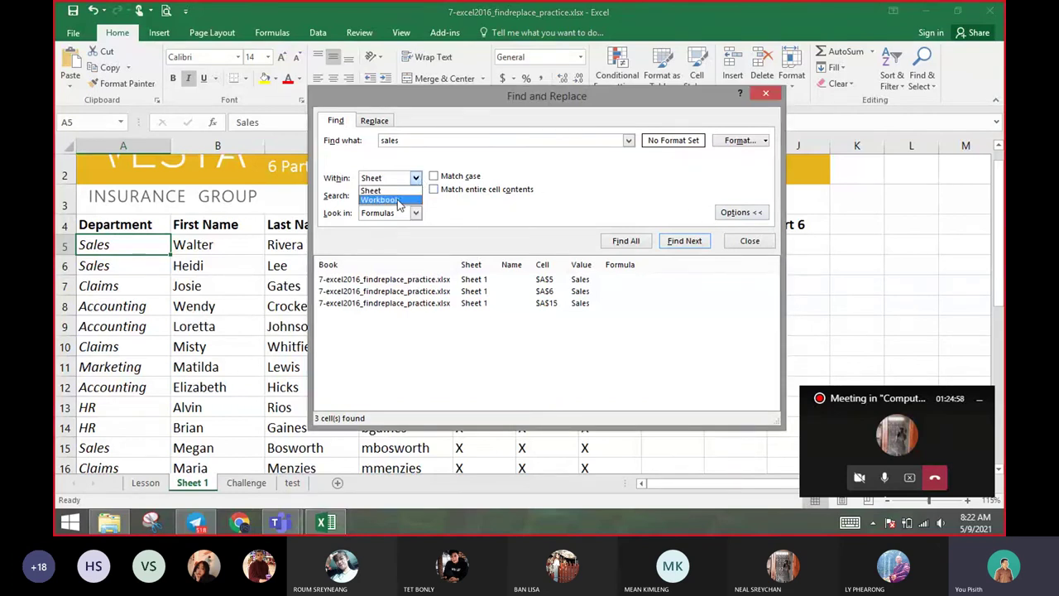
{"action": "left_click", "coordinate": [399, 204]}
{"action": "left_click", "coordinate": [389, 178]}
{"action": "left_click", "coordinate": [389, 191]}
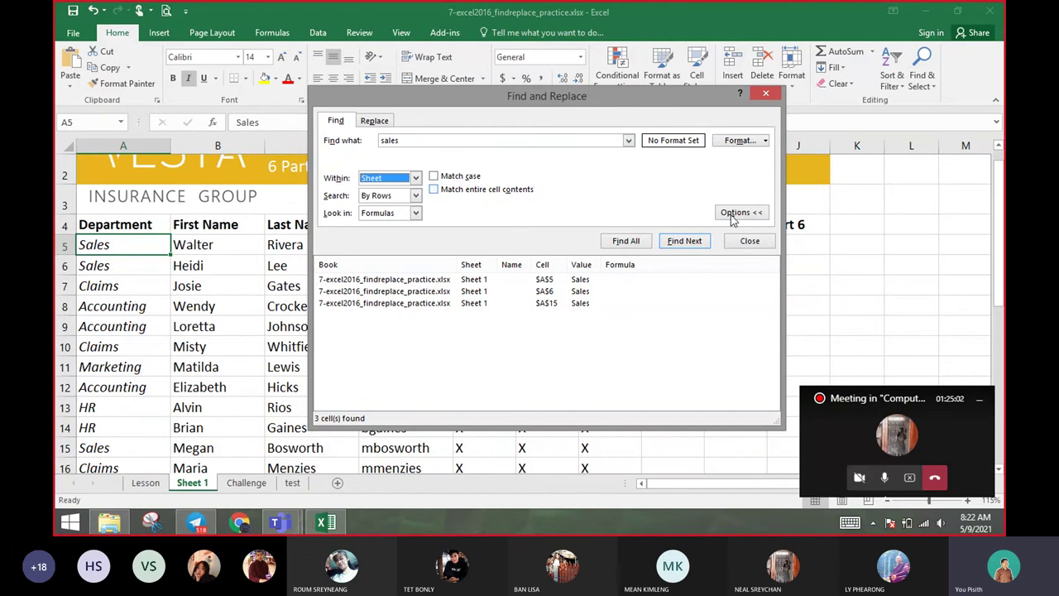
{"action": "left_click", "coordinate": [623, 241]}
{"action": "left_click", "coordinate": [538, 303], "text": "shift"}
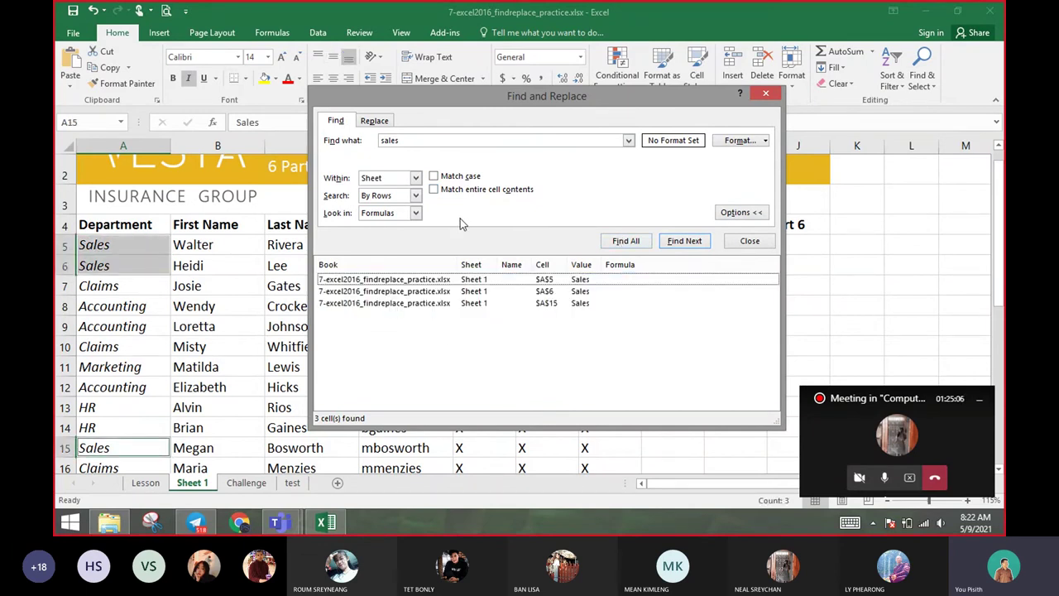
Set Within to Workbook, Find All, and jump to the three matches on the test sheet.
{"action": "left_click", "coordinate": [417, 178]}
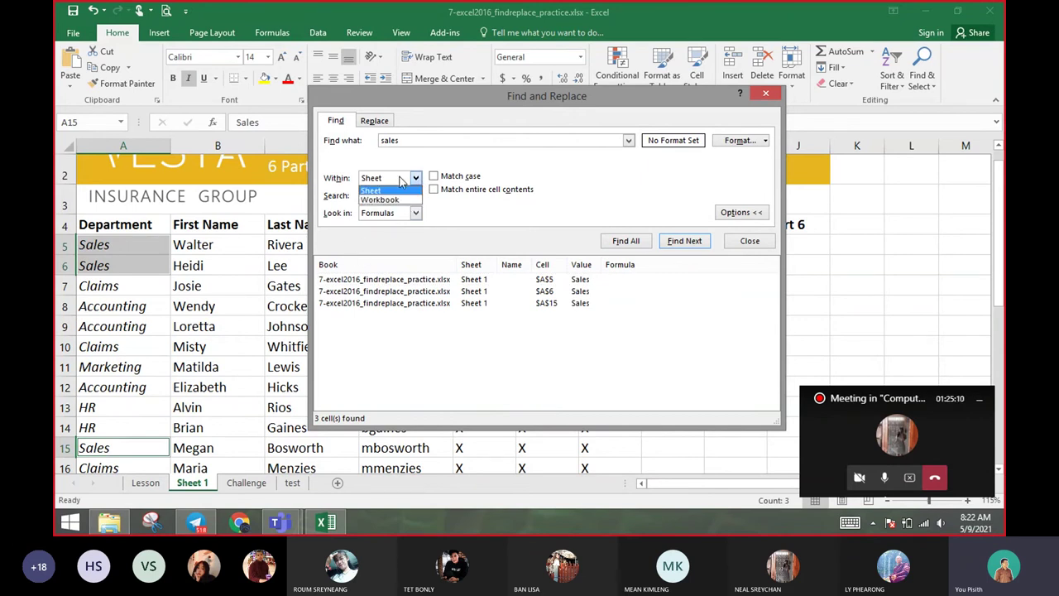
{"action": "left_click", "coordinate": [737, 214]}
{"action": "left_click", "coordinate": [741, 178]}
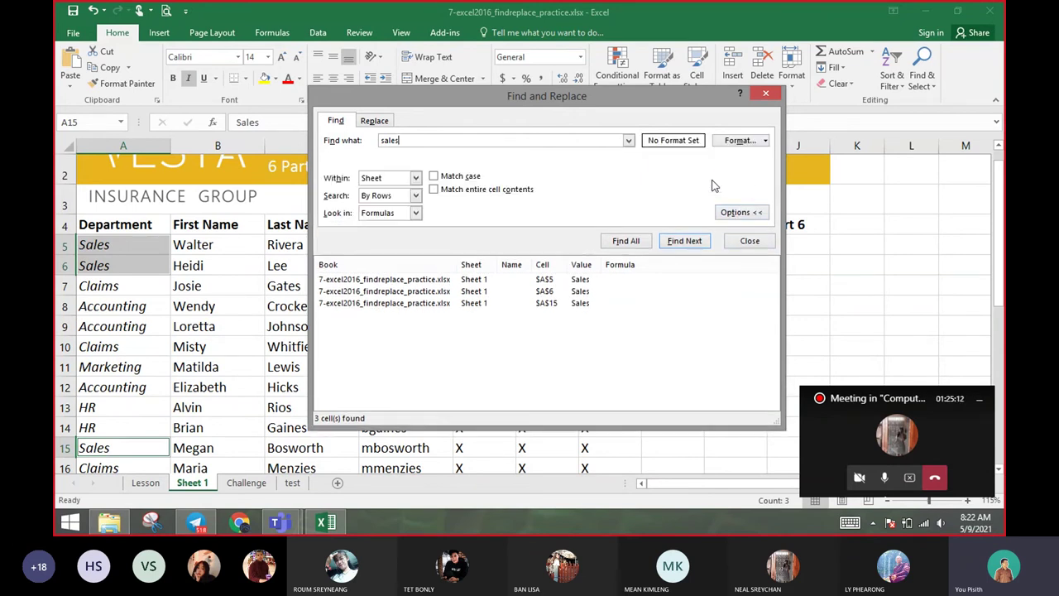
{"action": "left_click", "coordinate": [414, 178]}
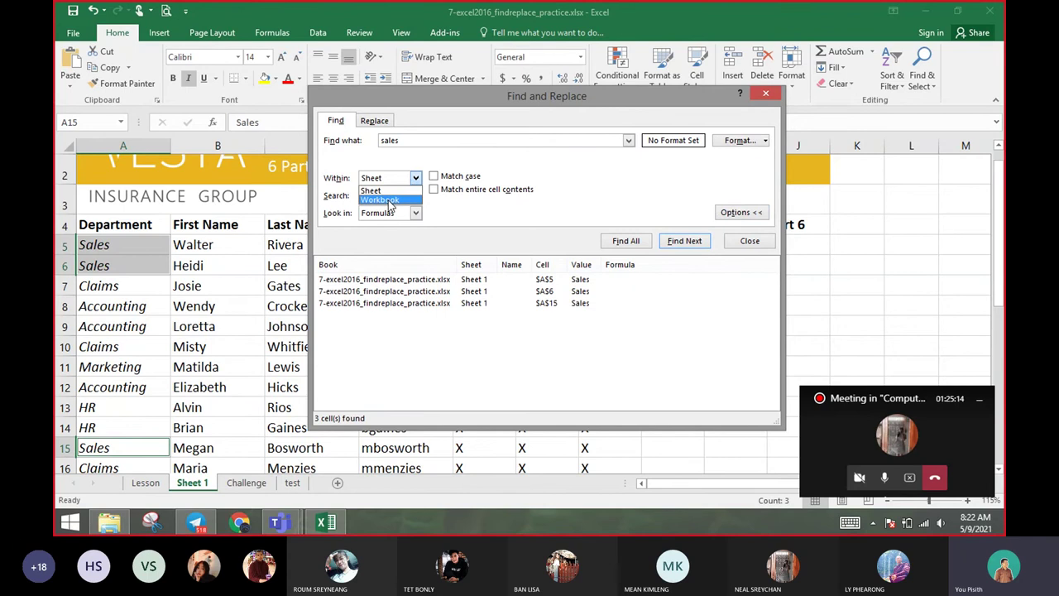
{"action": "left_click", "coordinate": [389, 201]}
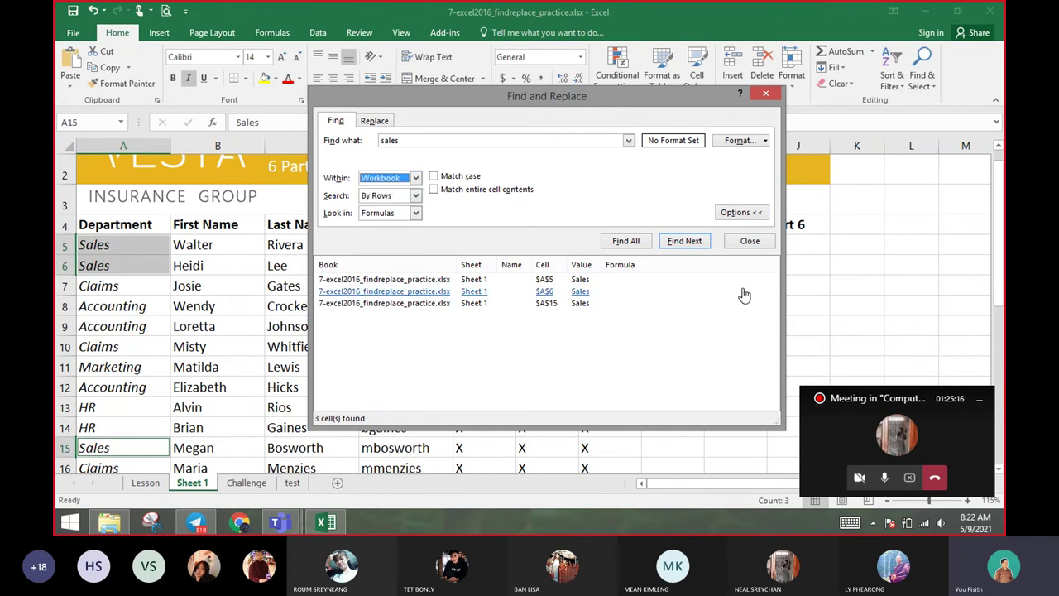
{"action": "left_click", "coordinate": [624, 239]}
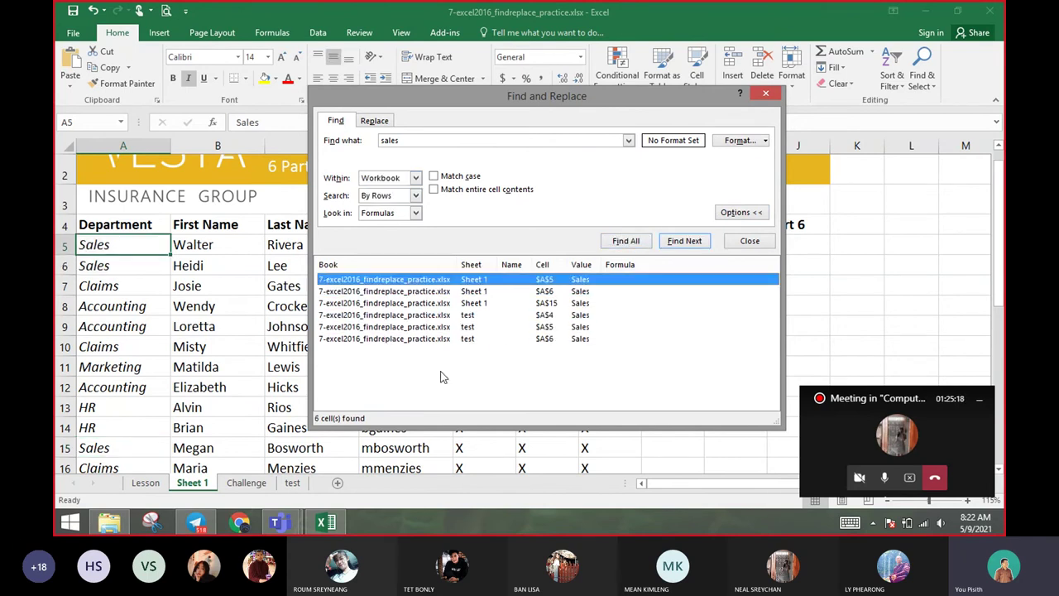
{"action": "left_click_drag", "start_coordinate": [414, 377], "coordinate": [468, 316]}
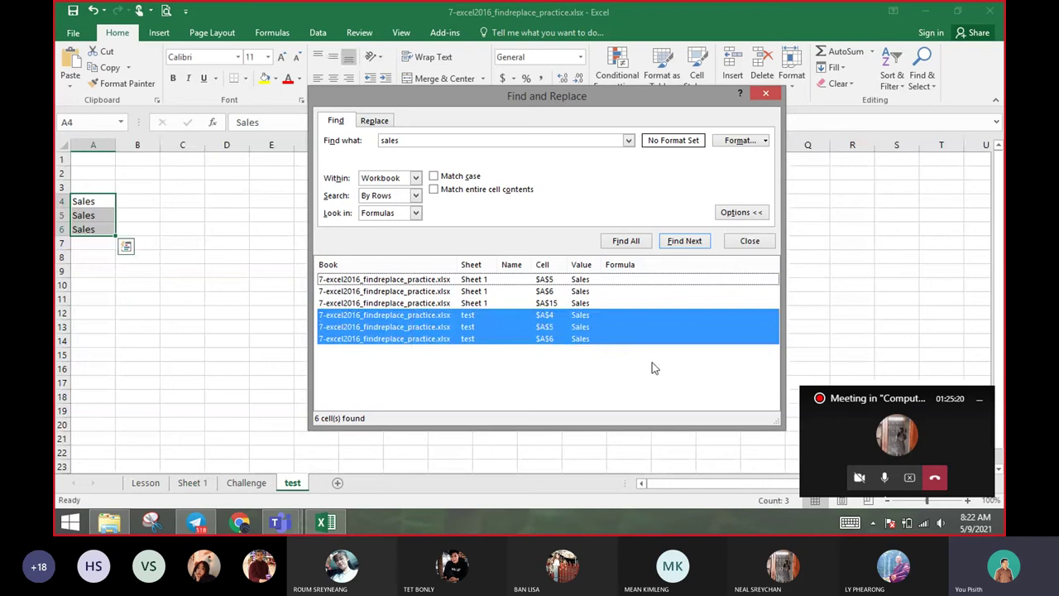
Step through the test sheet matches in A4, A5 and A6.
{"action": "left_click", "coordinate": [559, 316]}
{"action": "left_click", "coordinate": [562, 328]}
{"action": "left_click", "coordinate": [463, 316]}
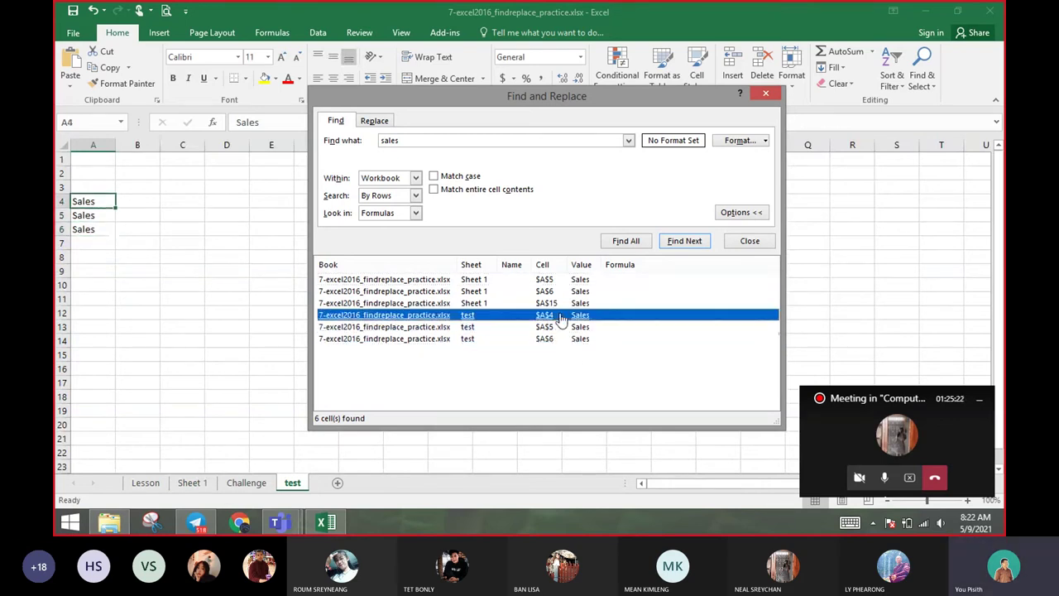
{"action": "left_click", "coordinate": [456, 351]}
{"action": "left_click", "coordinate": [414, 339]}
{"action": "left_click", "coordinate": [418, 327]}
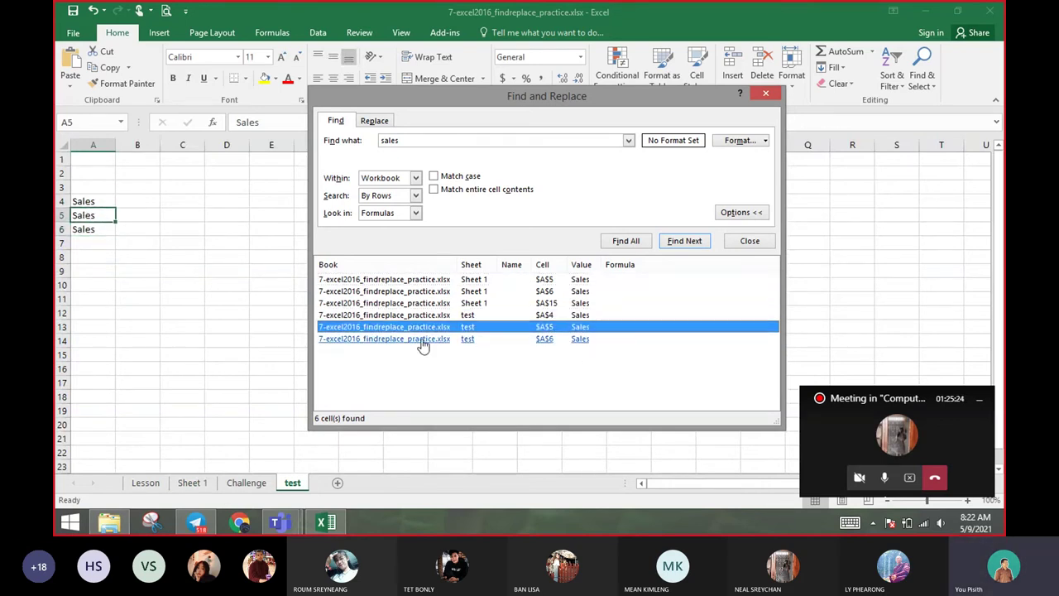
{"action": "left_click", "coordinate": [424, 339]}
{"action": "left_click", "coordinate": [426, 315]}
{"action": "left_click", "coordinate": [430, 327]}
{"action": "left_click", "coordinate": [435, 339]}
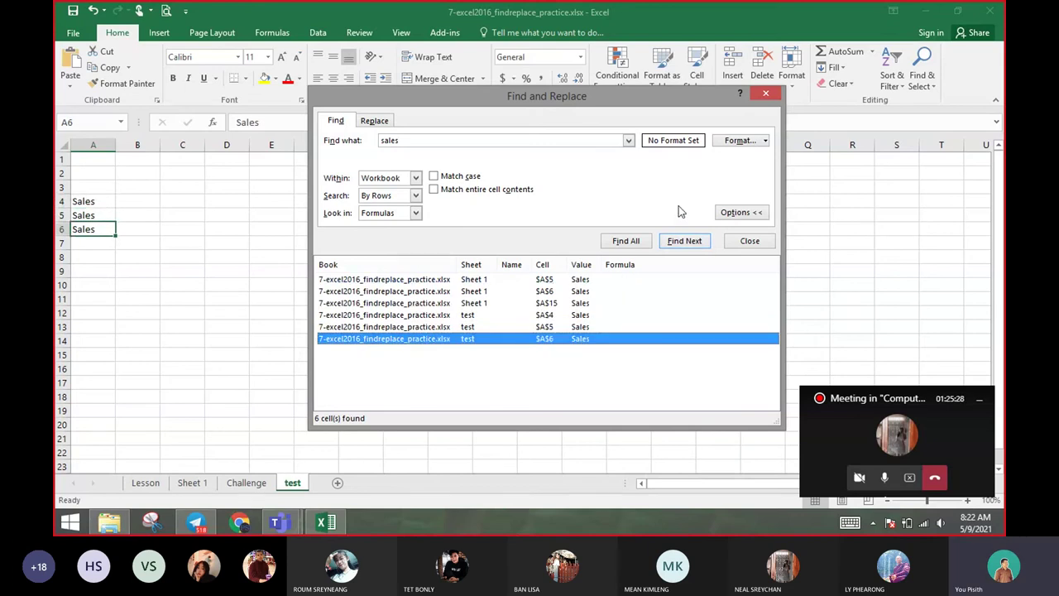
Turn on Match case, dismiss the no-match message, and Find All for 'Sales', finding six cells.
{"action": "left_click", "coordinate": [456, 182]}
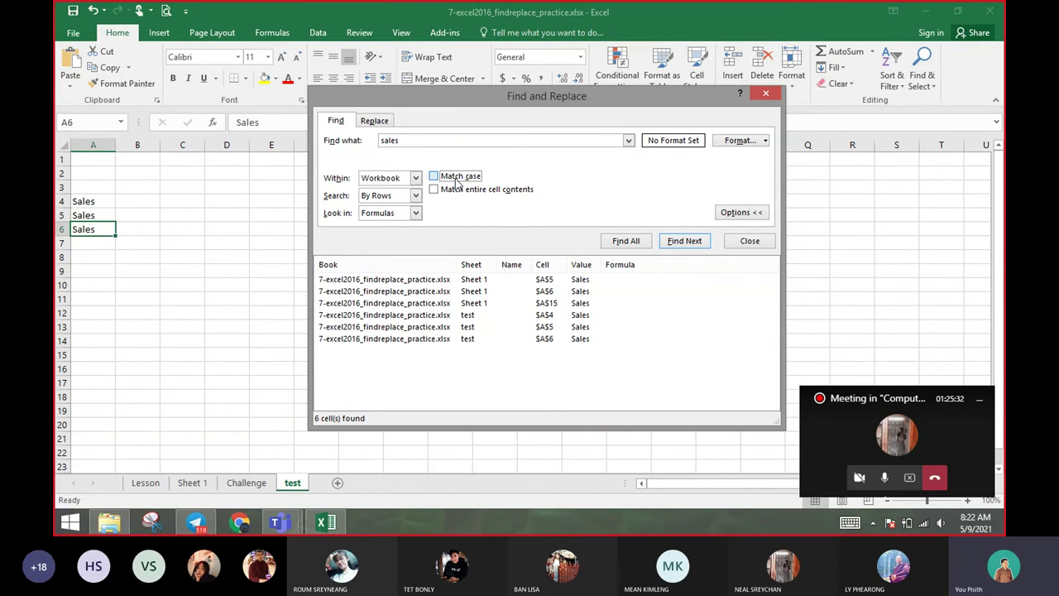
{"action": "left_click", "coordinate": [625, 241]}
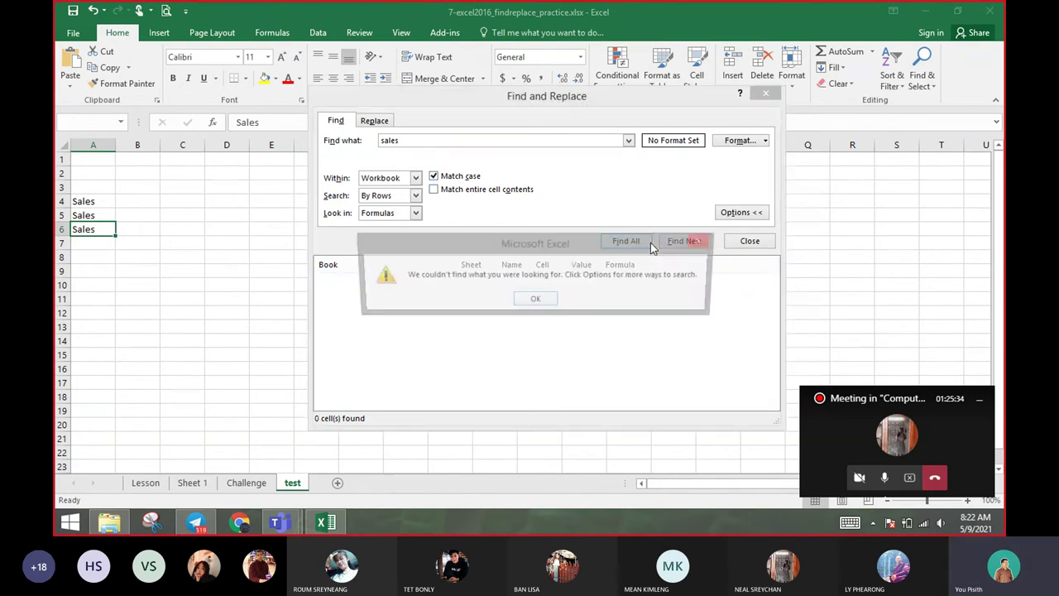
{"action": "left_click", "coordinate": [555, 307]}
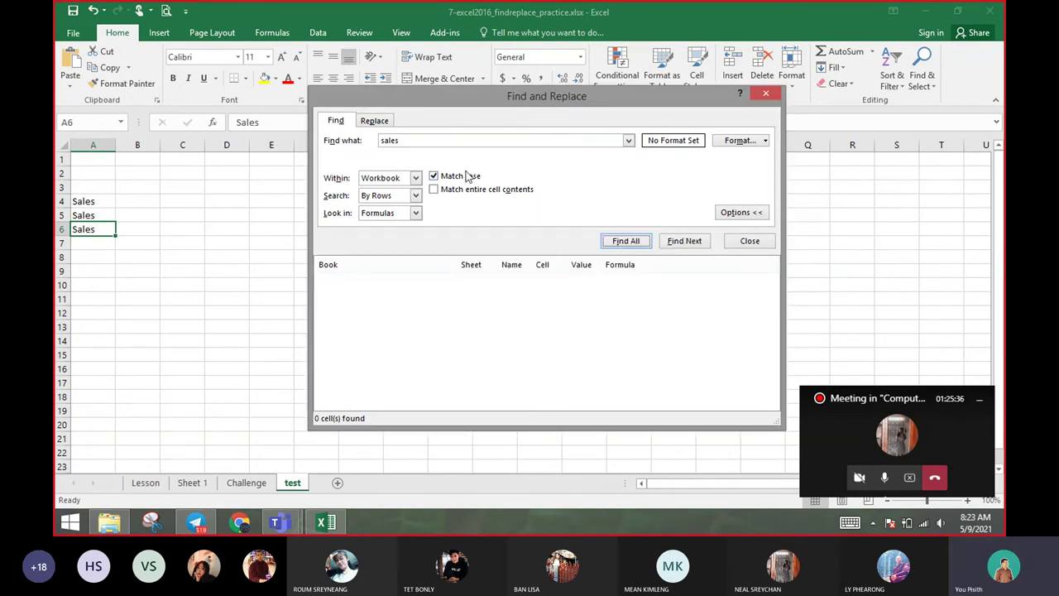
{"action": "left_click_drag", "start_coordinate": [452, 140], "coordinate": [352, 154]}
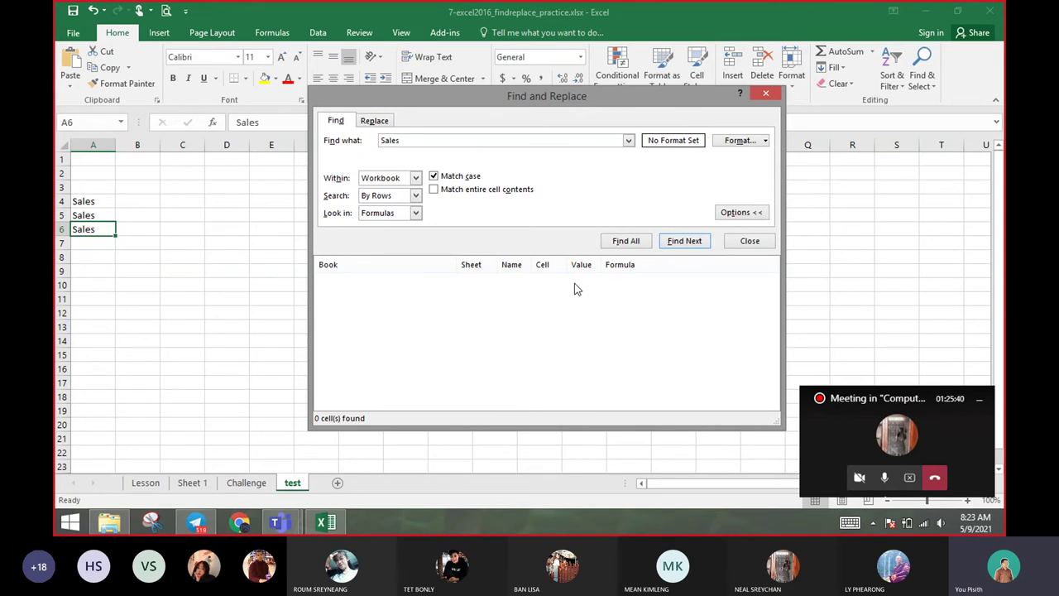
{"action": "left_click", "coordinate": [625, 241]}
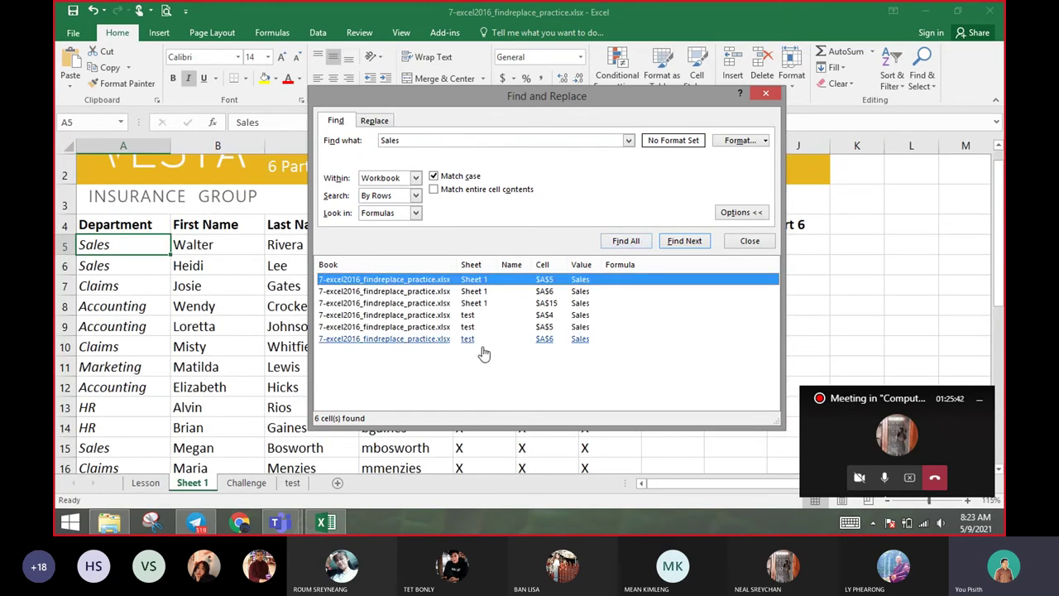
Enter lowercase 'sales' in cell A7 of the test sheet.
{"action": "left_click", "coordinate": [292, 483]}
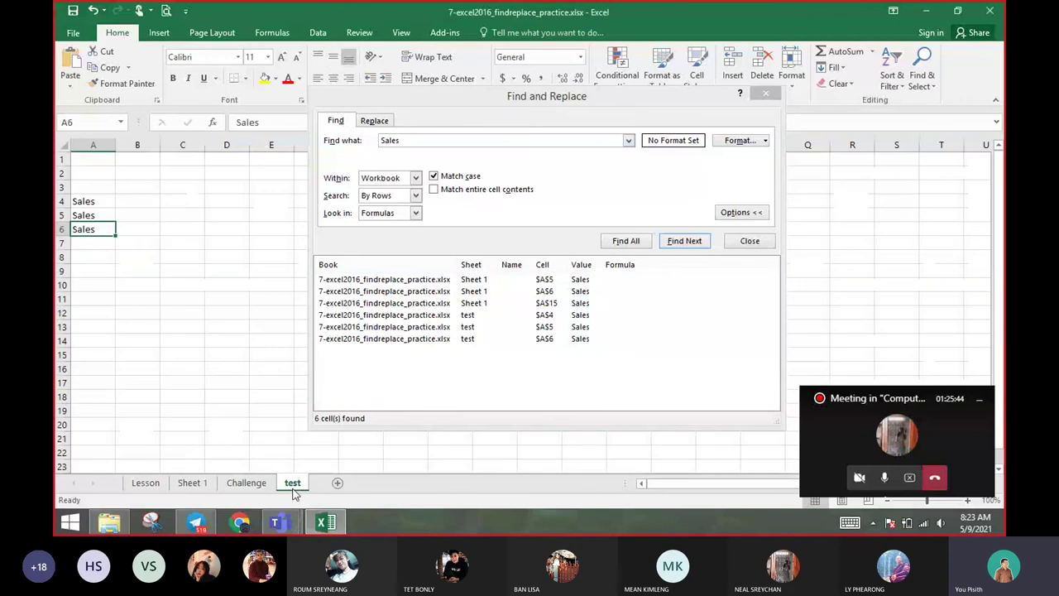
{"action": "left_click", "coordinate": [106, 243]}
{"action": "type", "text": "sales"}
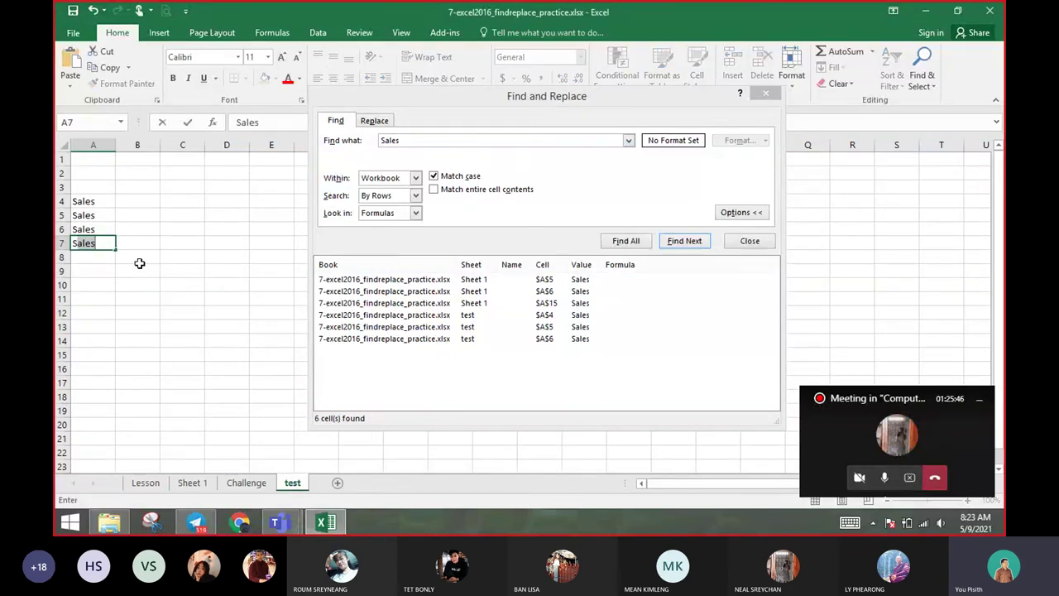
{"action": "key", "text": "Return"}
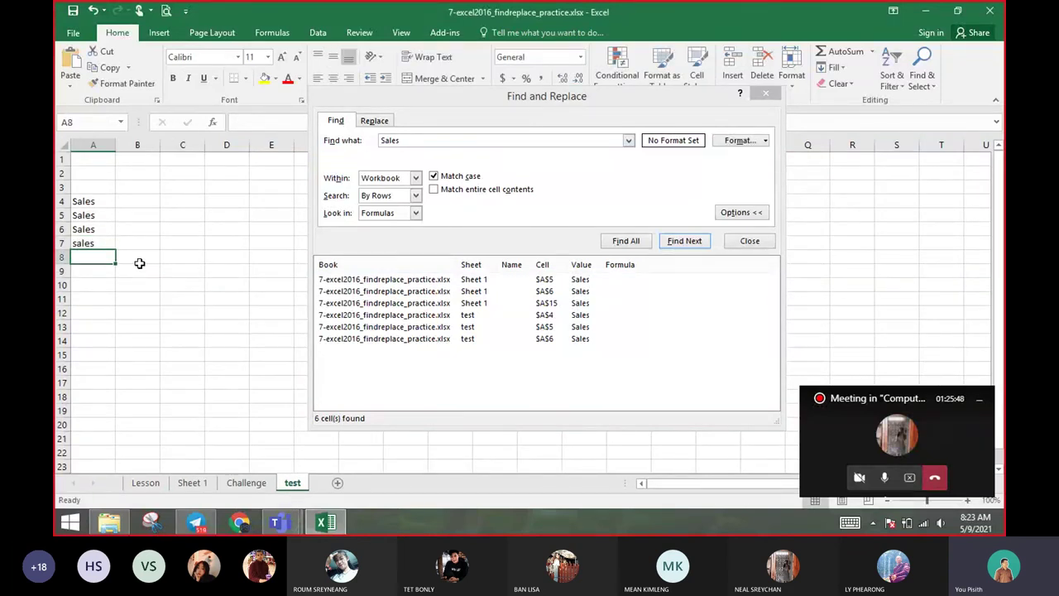
Search 'sales' with Match case, then turn Match case off and Find All, listing seven matches.
{"action": "left_click_drag", "start_coordinate": [476, 140], "coordinate": [349, 141]}
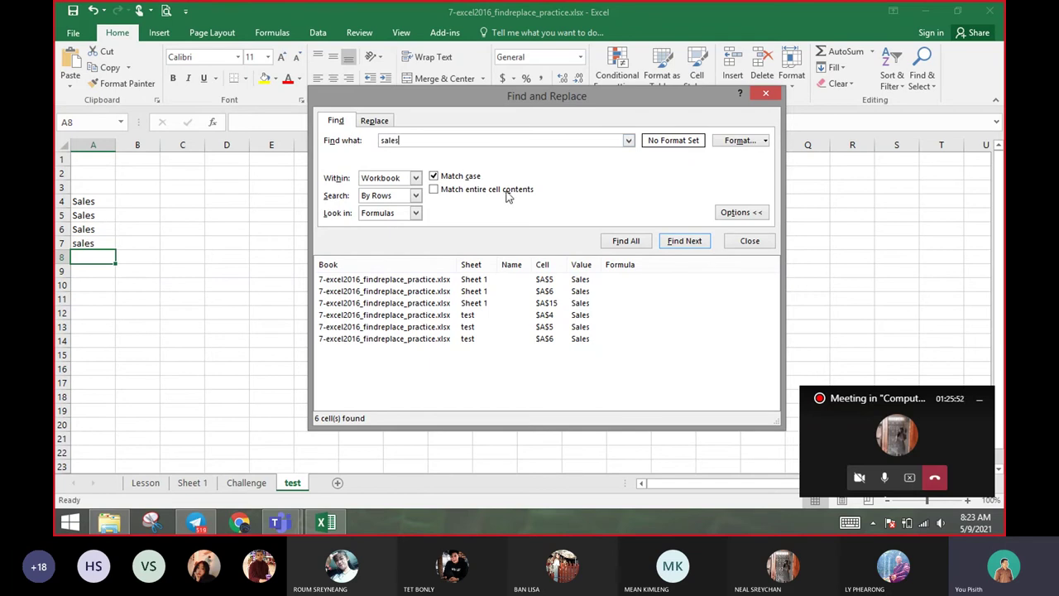
{"action": "left_click", "coordinate": [625, 241]}
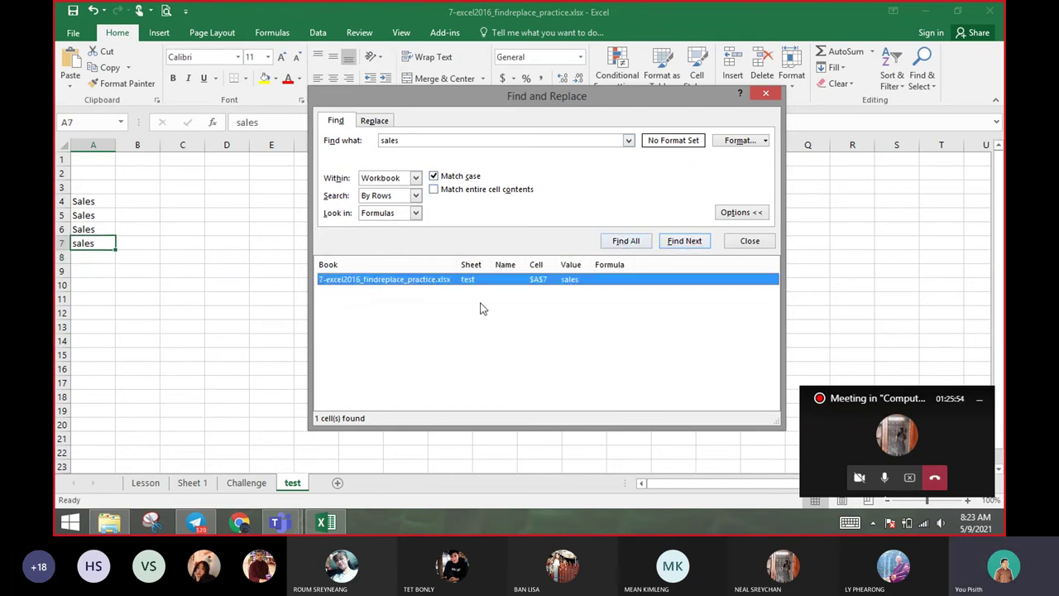
{"action": "left_click", "coordinate": [464, 179]}
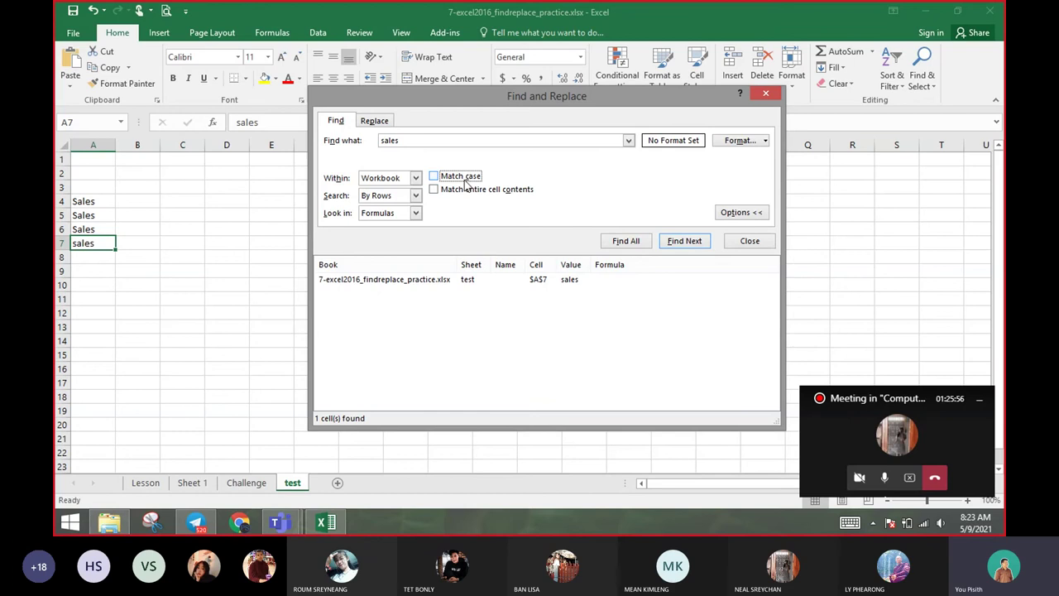
{"action": "left_click", "coordinate": [605, 241]}
{"action": "left_click_drag", "start_coordinate": [496, 316], "coordinate": [513, 351]}
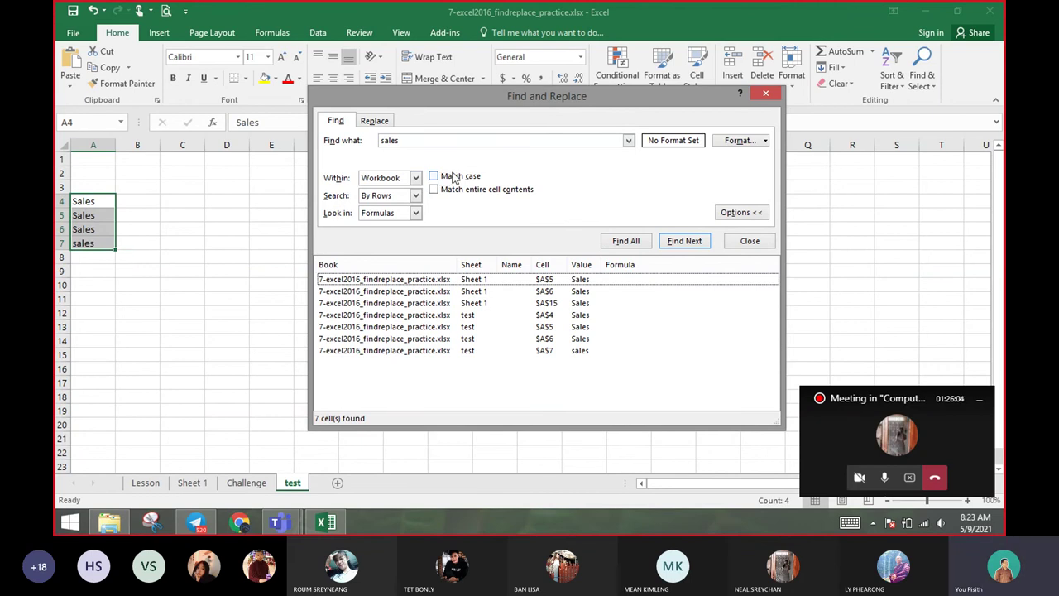
{"action": "left_click", "coordinate": [458, 137]}
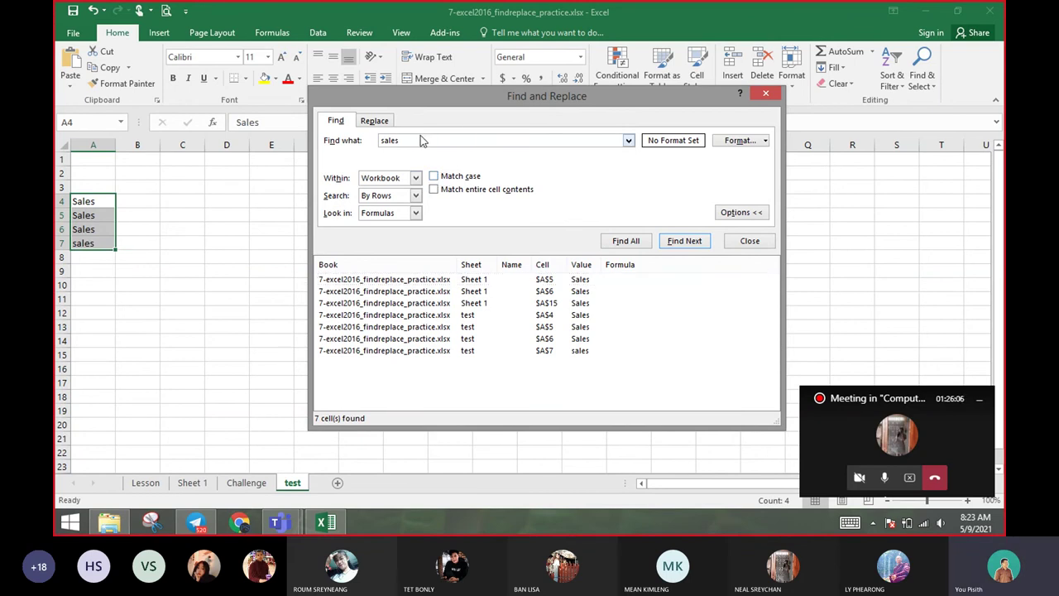
Turn Match case back on and close the Find and Replace window on the Lesson sheet.
{"action": "double_click", "coordinate": [385, 140]}
{"action": "left_click", "coordinate": [433, 176]}
{"action": "left_click", "coordinate": [145, 483]}
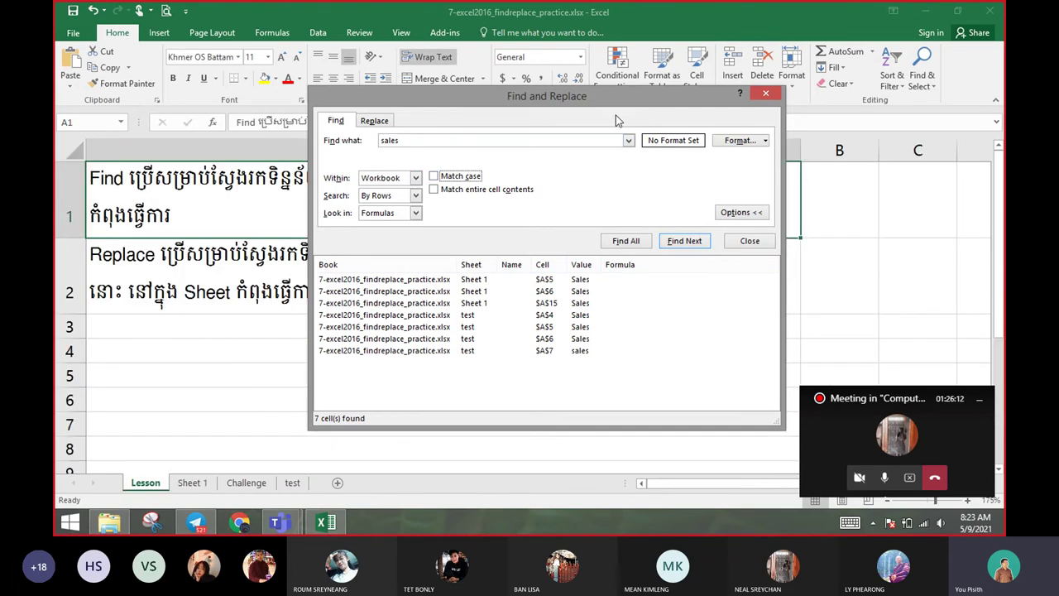
{"action": "left_click_drag", "start_coordinate": [592, 100], "coordinate": [594, 360]}
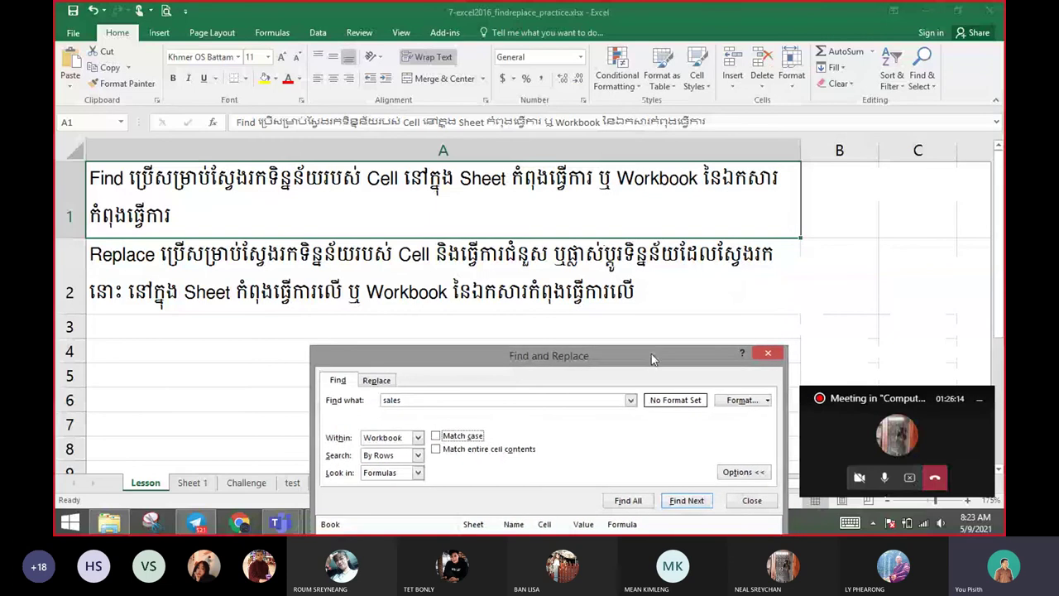
{"action": "left_click", "coordinate": [769, 355]}
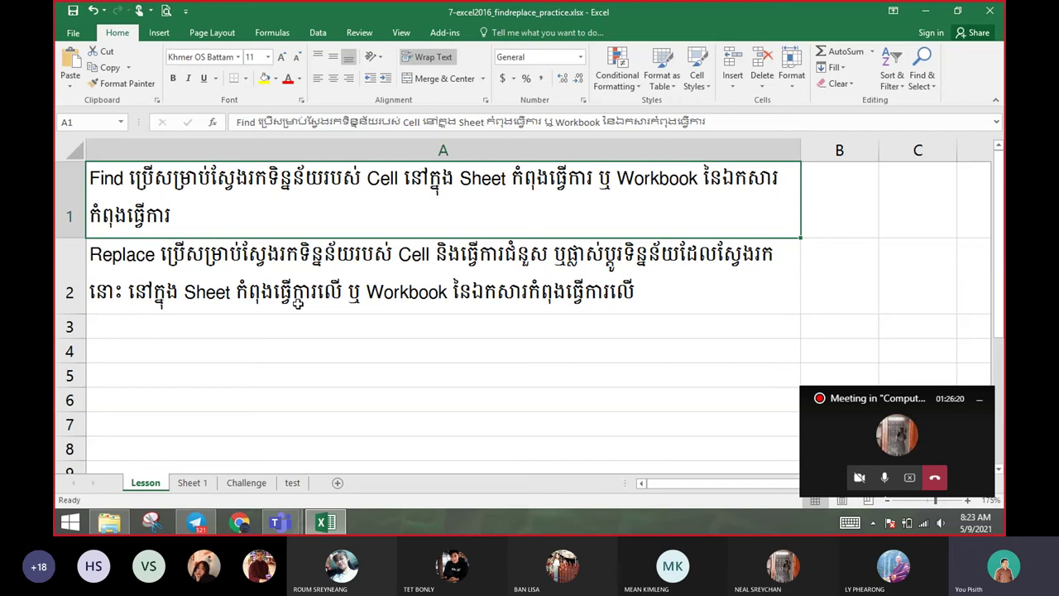
Delete the last word of the Replace explanation in Lesson cell A2.
{"action": "left_click", "coordinate": [299, 304]}
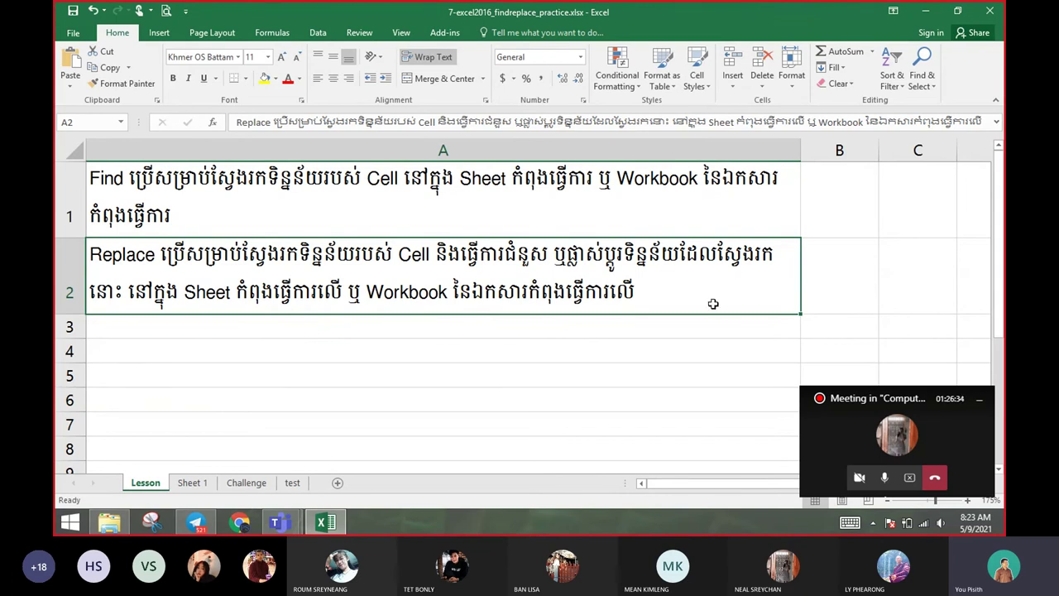
{"action": "left_click", "coordinate": [529, 347]}
{"action": "key", "text": "Up"}
{"action": "key", "text": "Up"}
{"action": "double_click", "coordinate": [645, 297]}
{"action": "left_click_drag", "start_coordinate": [645, 297], "coordinate": [616, 298]}
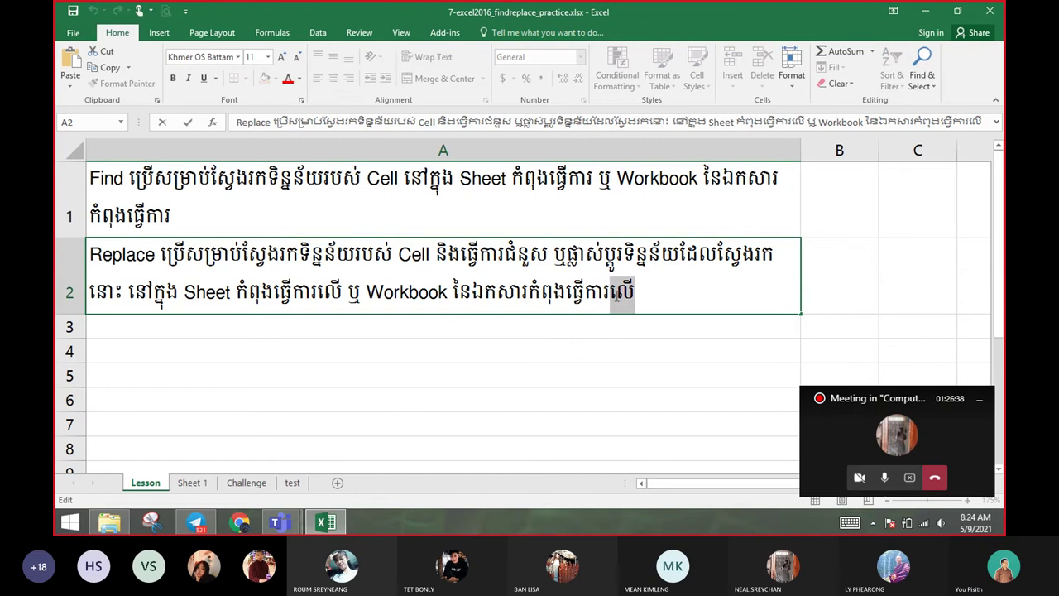
{"action": "key", "text": "BackSpace"}
{"action": "key", "text": "Return"}
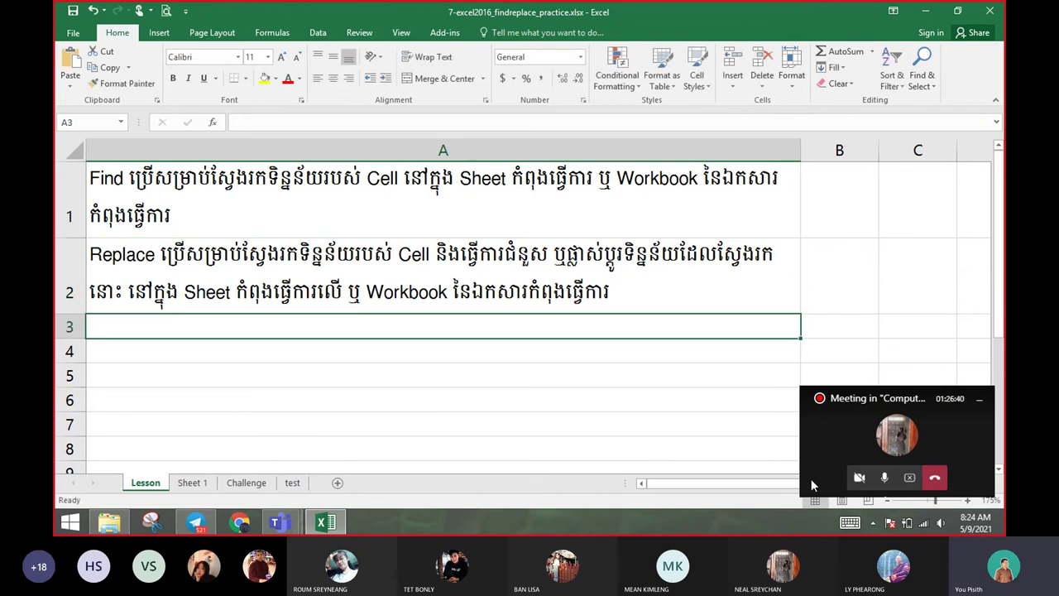
Return to Sheet 1's insurance table and select Josie in cell B7.
{"action": "left_click", "coordinate": [407, 418]}
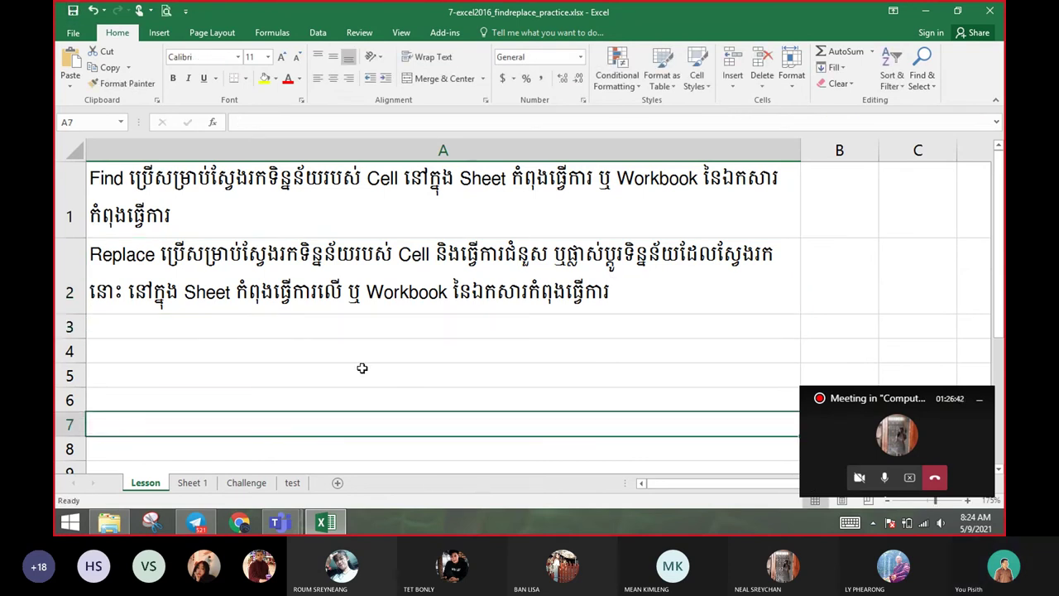
{"action": "left_click", "coordinate": [192, 482]}
{"action": "left_click", "coordinate": [280, 326]}
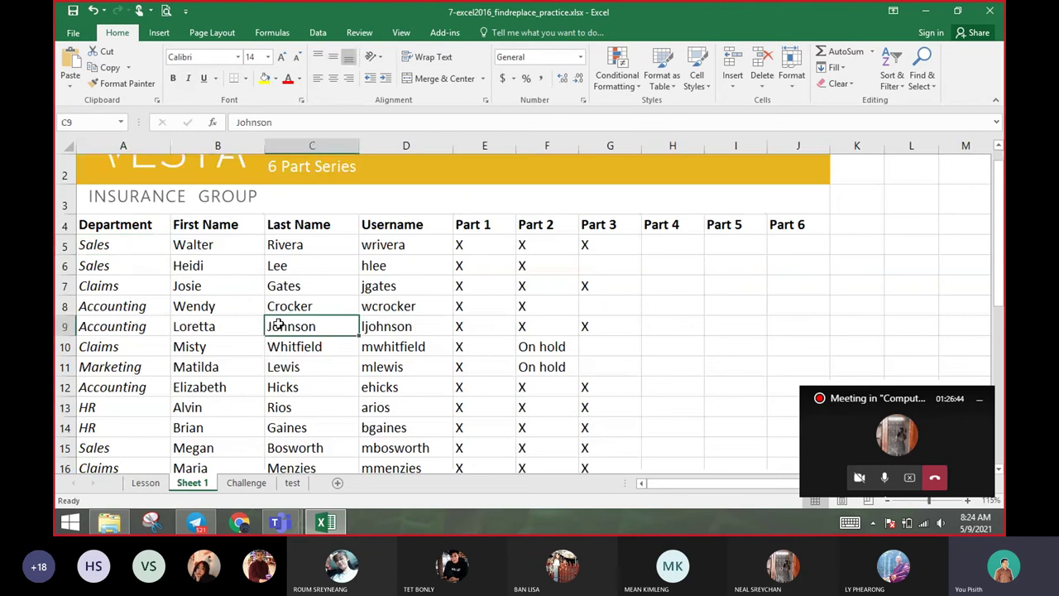
{"action": "left_click", "coordinate": [248, 282]}
{"action": "left_click", "coordinate": [921, 74]}
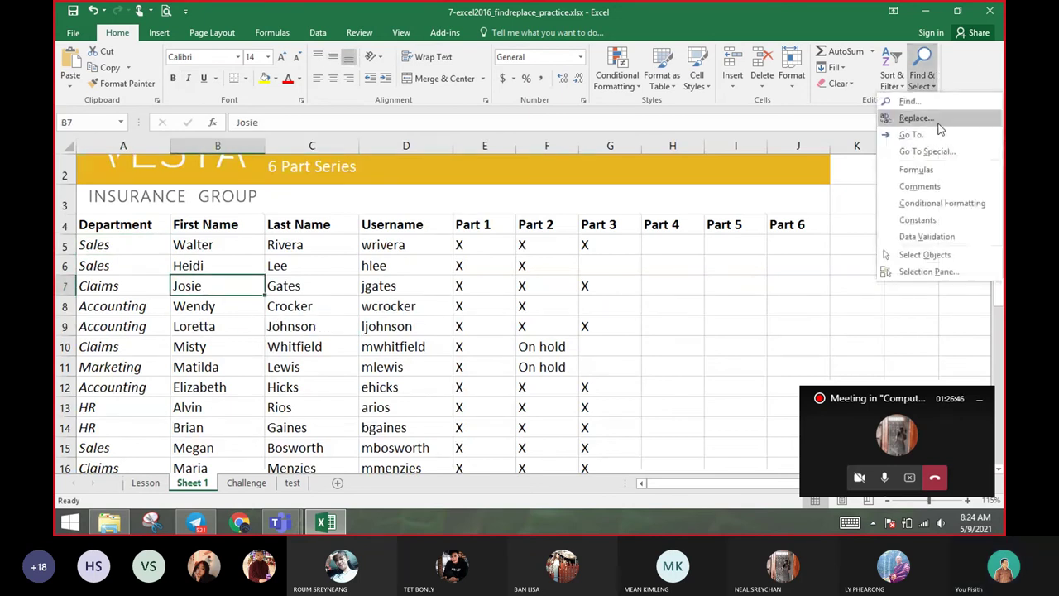
Open Replace, enlarge the dialog to show results, and set Within to Sheet.
{"action": "left_click", "coordinate": [936, 115]}
{"action": "mouse_move", "coordinate": [621, 348]}
{"action": "left_mouse_down"}
{"action": "mouse_move", "coordinate": [552, 158]}
{"action": "mouse_move", "coordinate": [463, 131]}
{"action": "left_mouse_up"}
{"action": "left_click", "coordinate": [595, 271]}
{"action": "left_click_drag", "start_coordinate": [582, 262], "coordinate": [720, 404]}
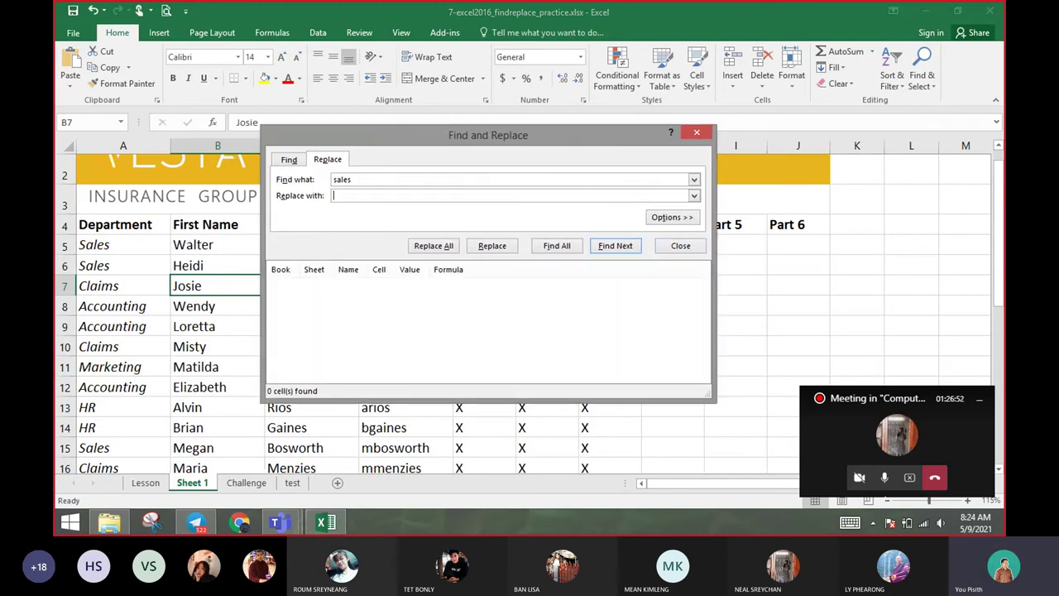
{"action": "left_click", "coordinate": [675, 218]}
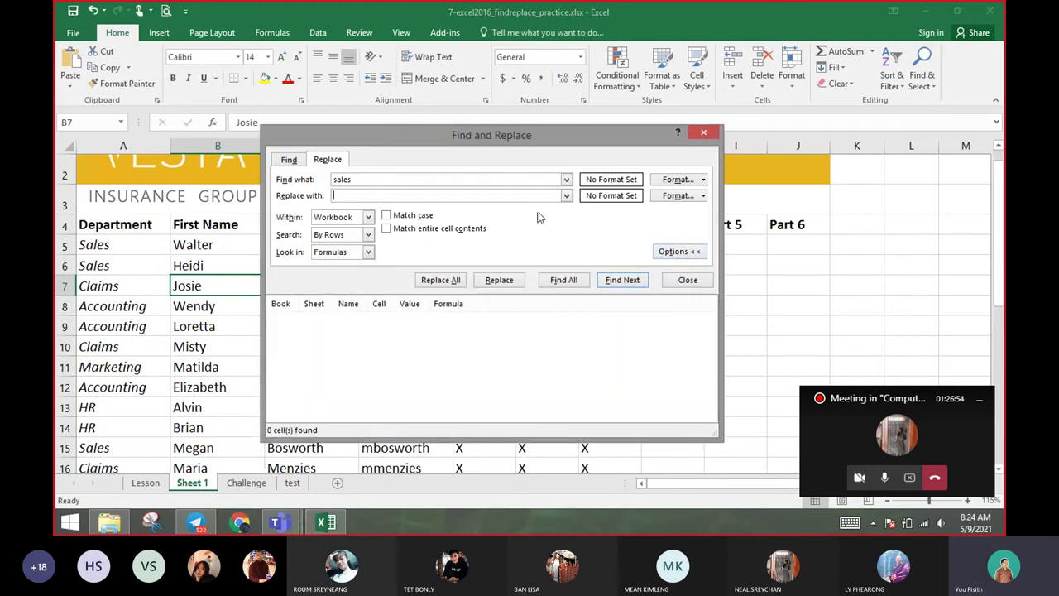
{"action": "left_click", "coordinate": [369, 217]}
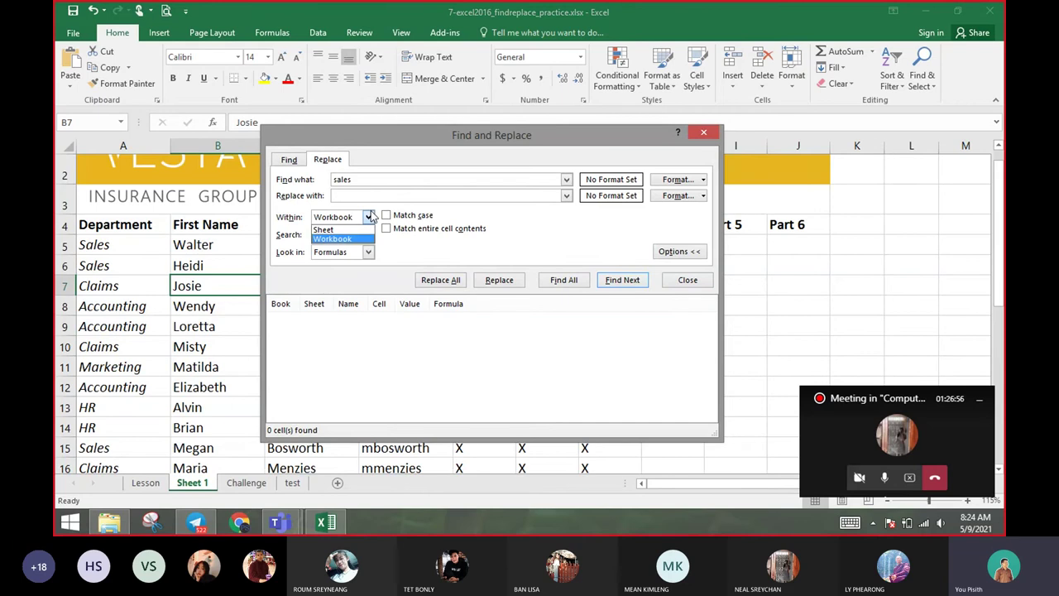
{"action": "left_click", "coordinate": [357, 230]}
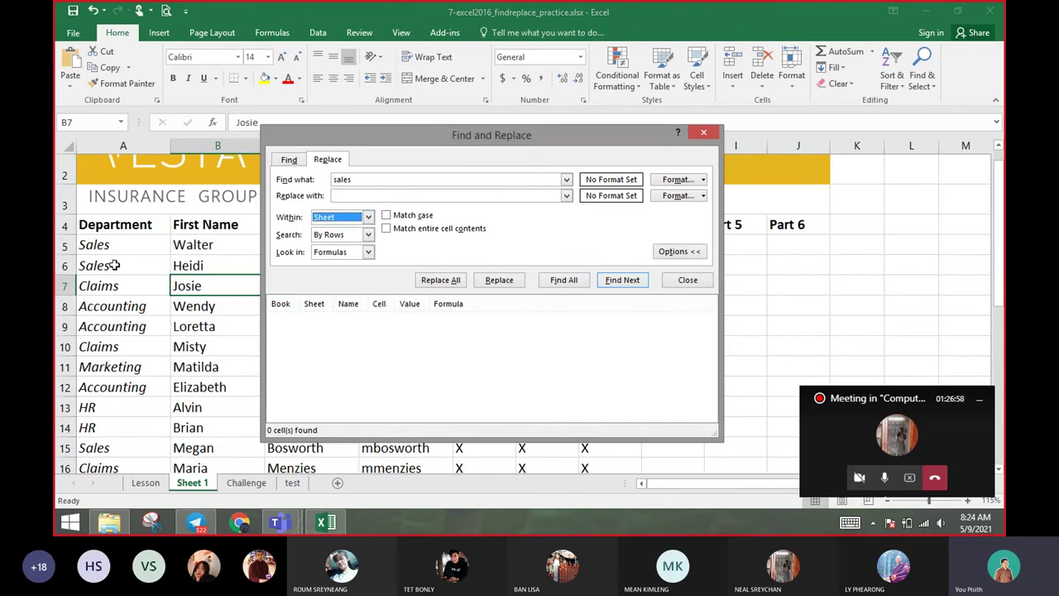
{"action": "left_click", "coordinate": [366, 177]}
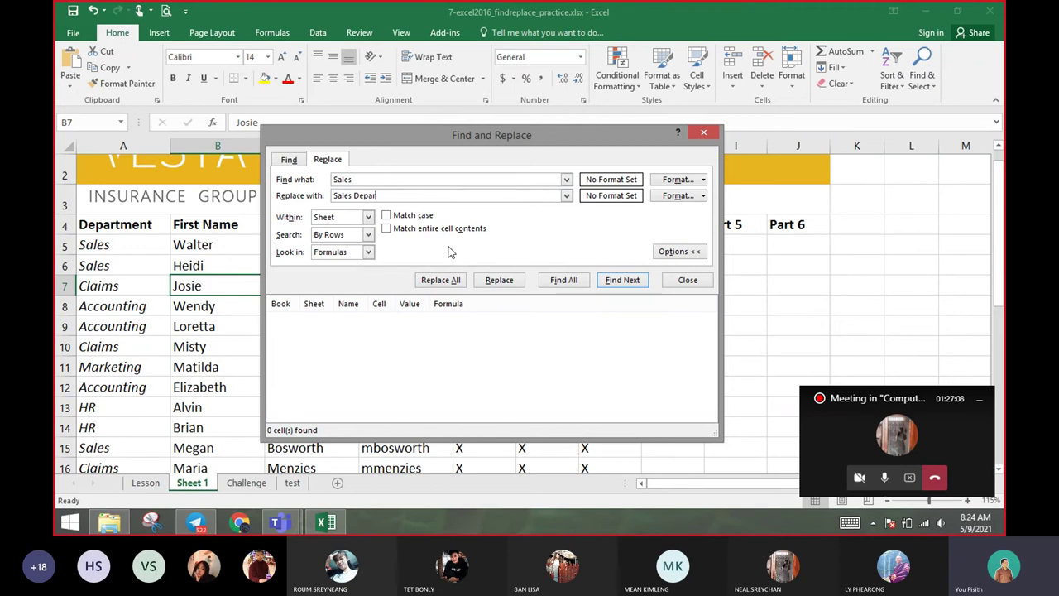
Complete the replacement text as 'Sales Department' for 'Sales', keeping the scope on Sheet.
{"action": "type", "text": "tment"}
{"action": "left_click", "coordinate": [357, 219]}
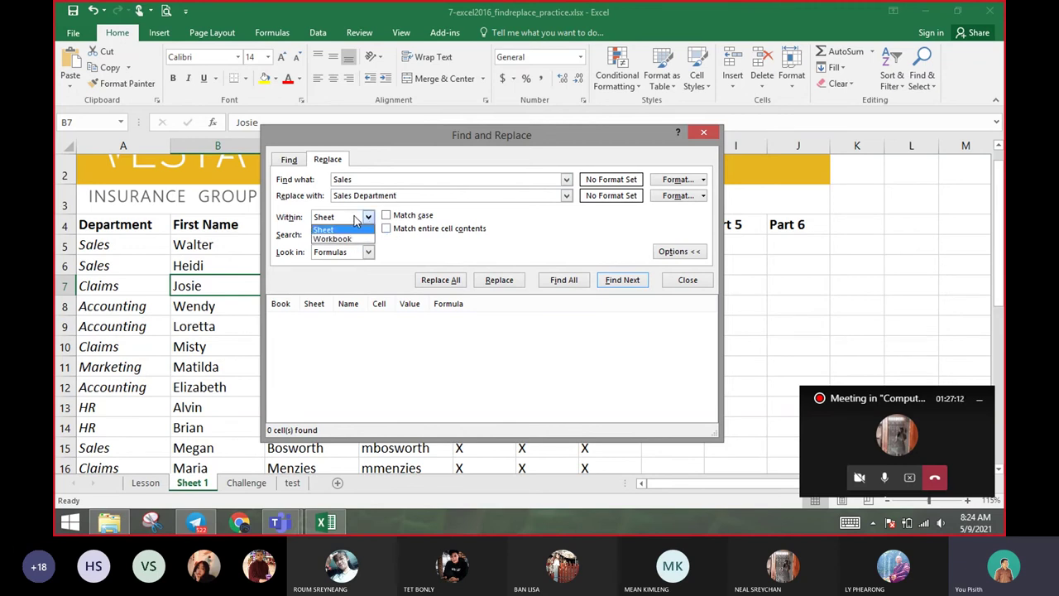
{"action": "left_click", "coordinate": [357, 229]}
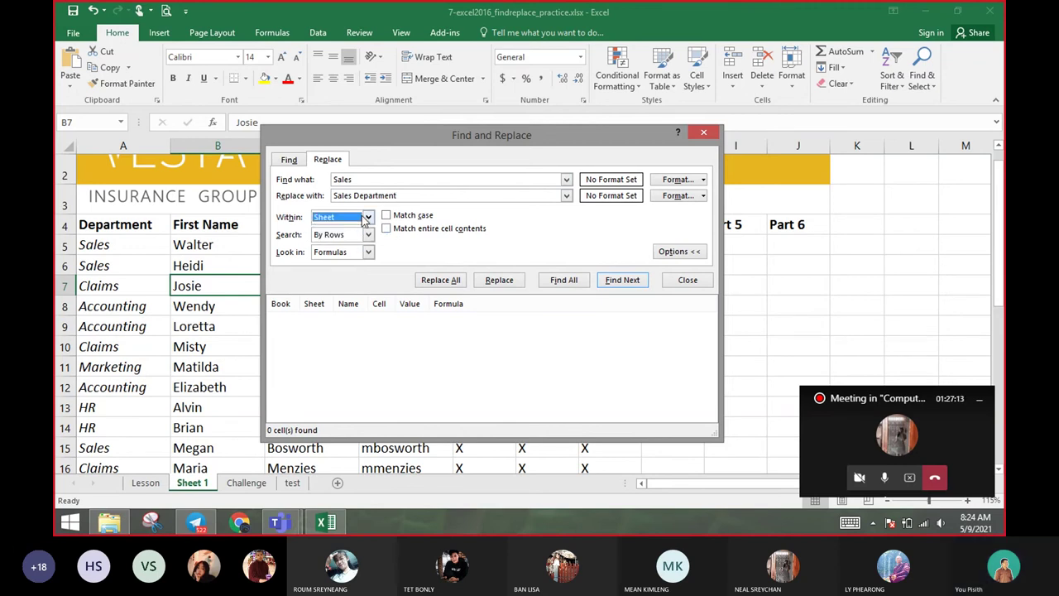
{"action": "left_click", "coordinate": [509, 196]}
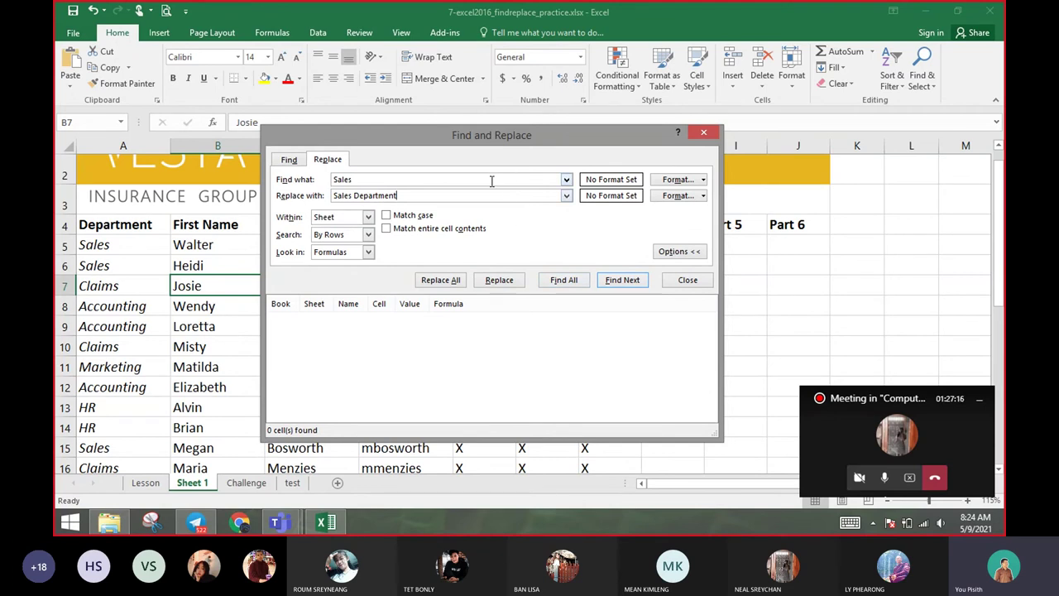
{"action": "double_click", "coordinate": [365, 178]}
{"action": "key", "text": "Tab"}
{"action": "key", "text": "End"}
Try replacing, dismiss the no-match messages, and locate the Sales cell A15.
{"action": "left_click", "coordinate": [507, 283]}
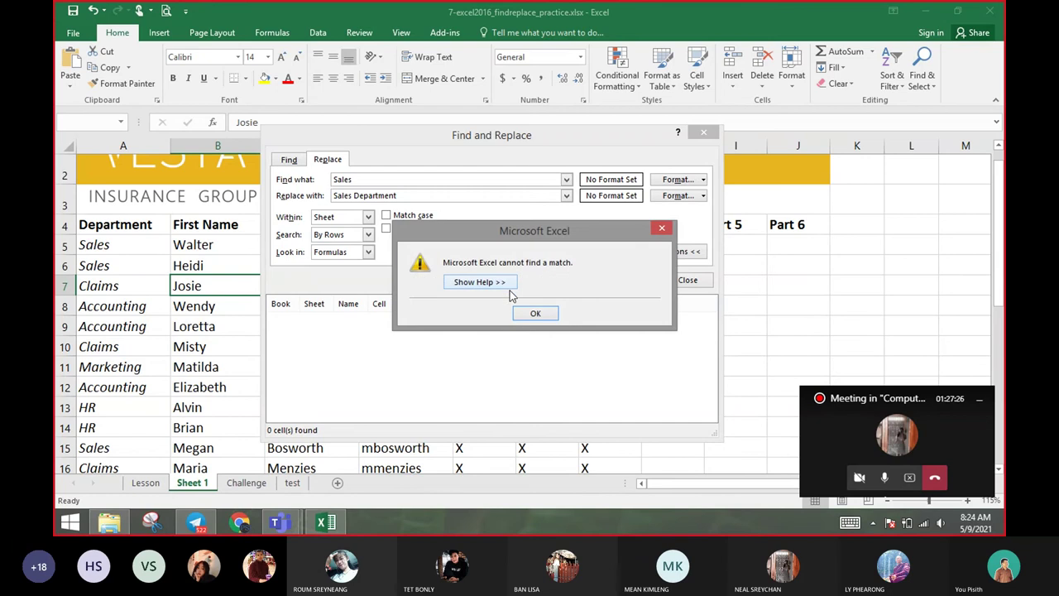
{"action": "left_click", "coordinate": [537, 320]}
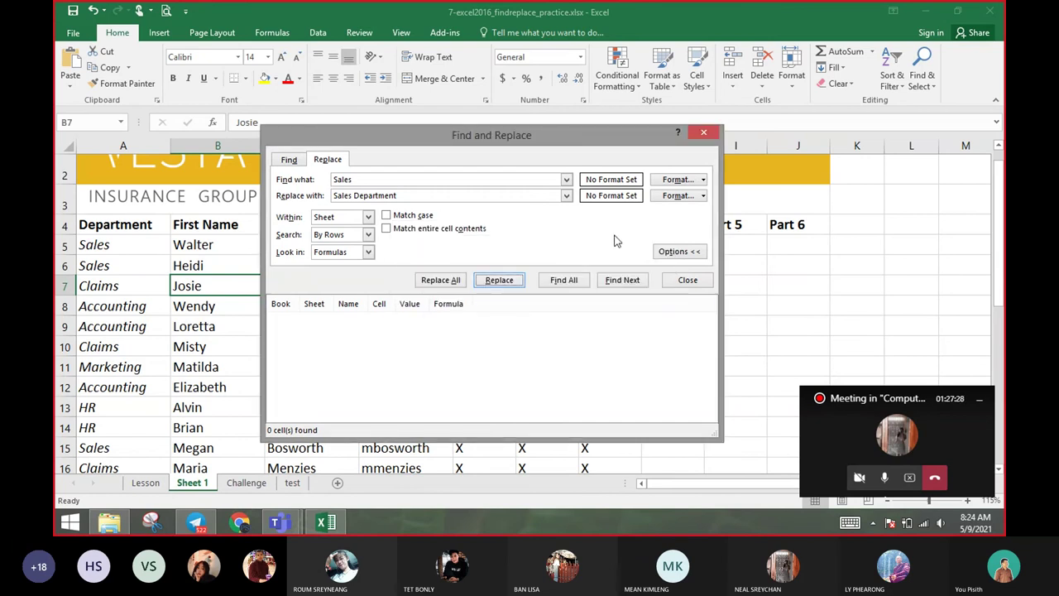
{"action": "left_click", "coordinate": [505, 281]}
{"action": "left_click", "coordinate": [535, 314]}
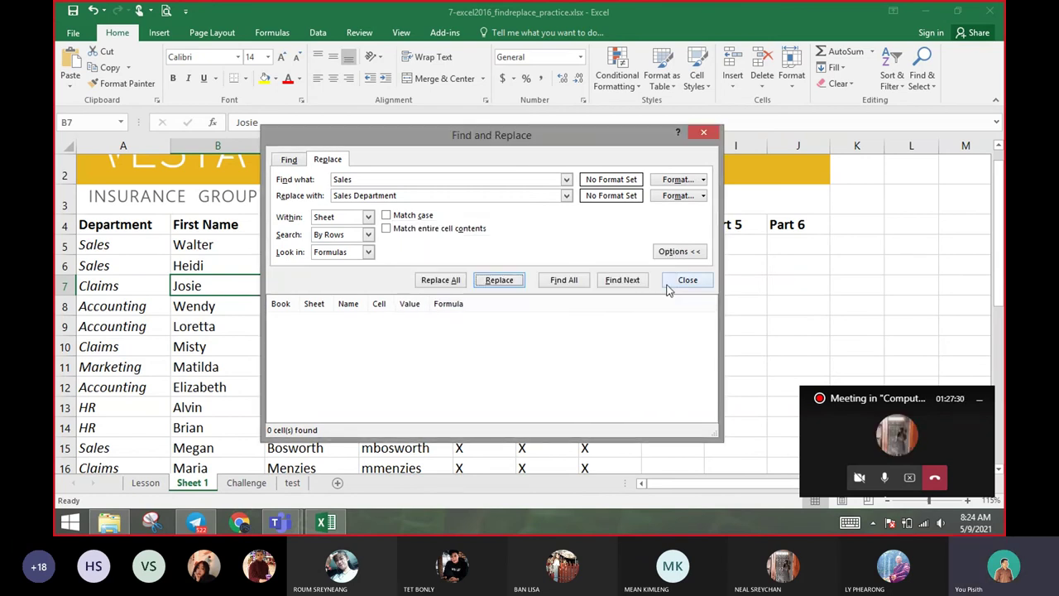
{"action": "left_click", "coordinate": [638, 284]}
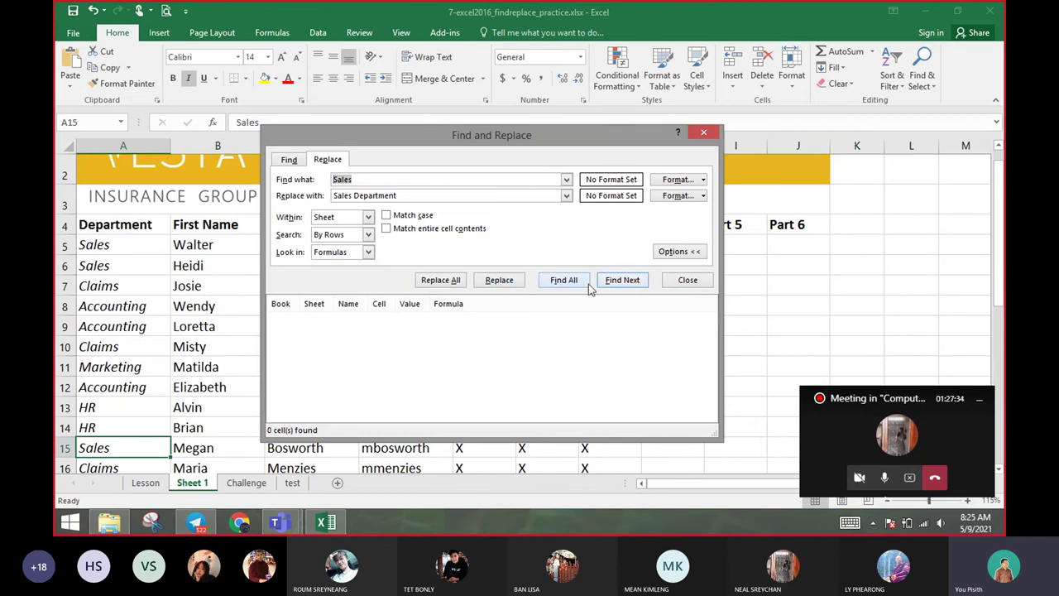
Find the Sales cell A6 and replace it with 'Sales Department'.
{"action": "left_click", "coordinate": [618, 283]}
{"action": "left_click", "coordinate": [617, 283]}
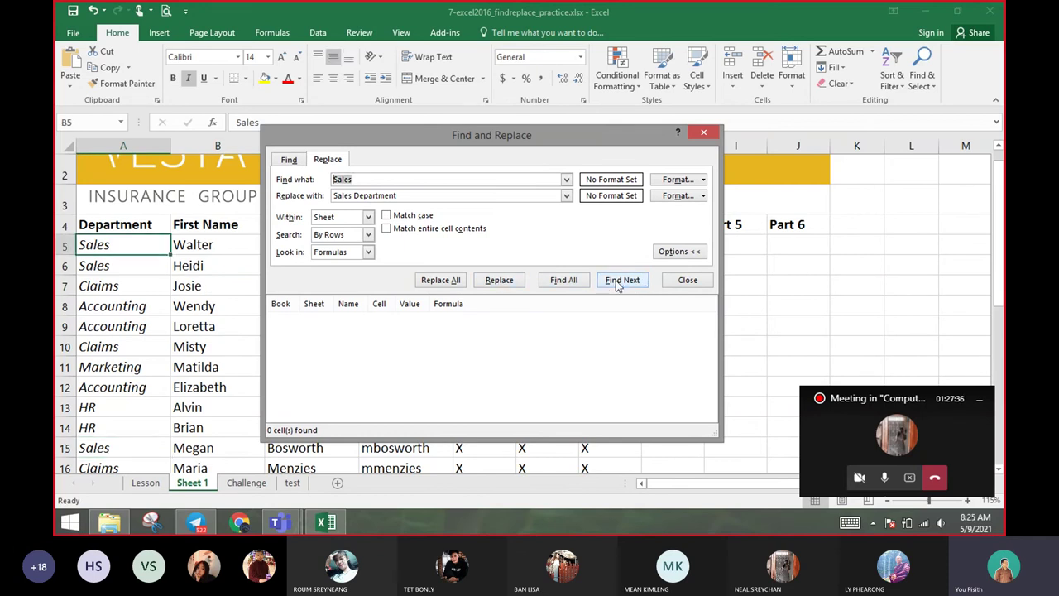
{"action": "left_click", "coordinate": [496, 282]}
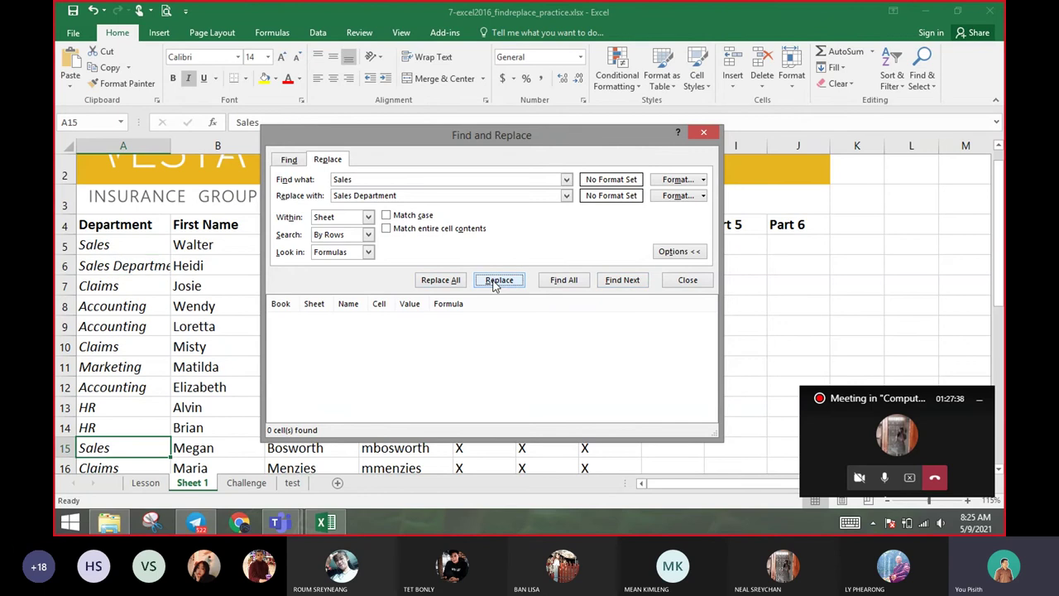
{"action": "left_click", "coordinate": [146, 265]}
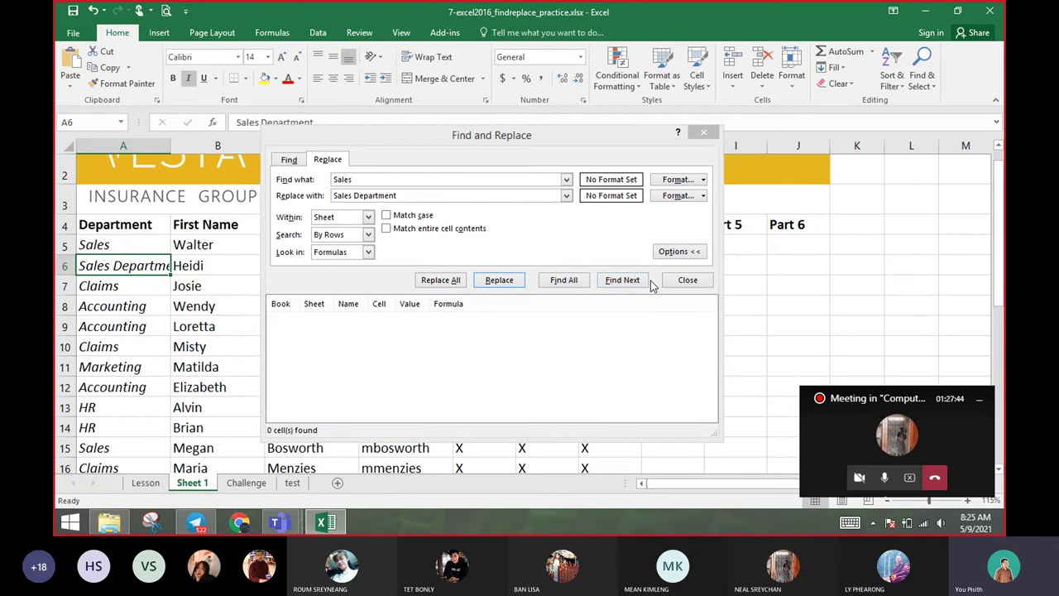
Replace All Sales on the sheet, check the test sheet, then undo the Replace All.
{"action": "left_click", "coordinate": [432, 281]}
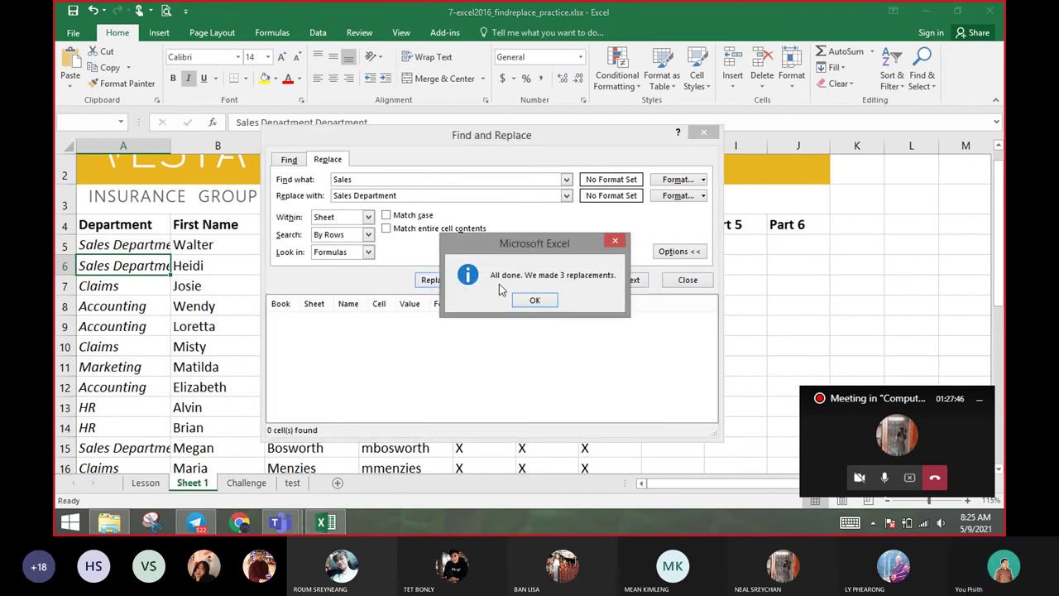
{"action": "left_click", "coordinate": [534, 299]}
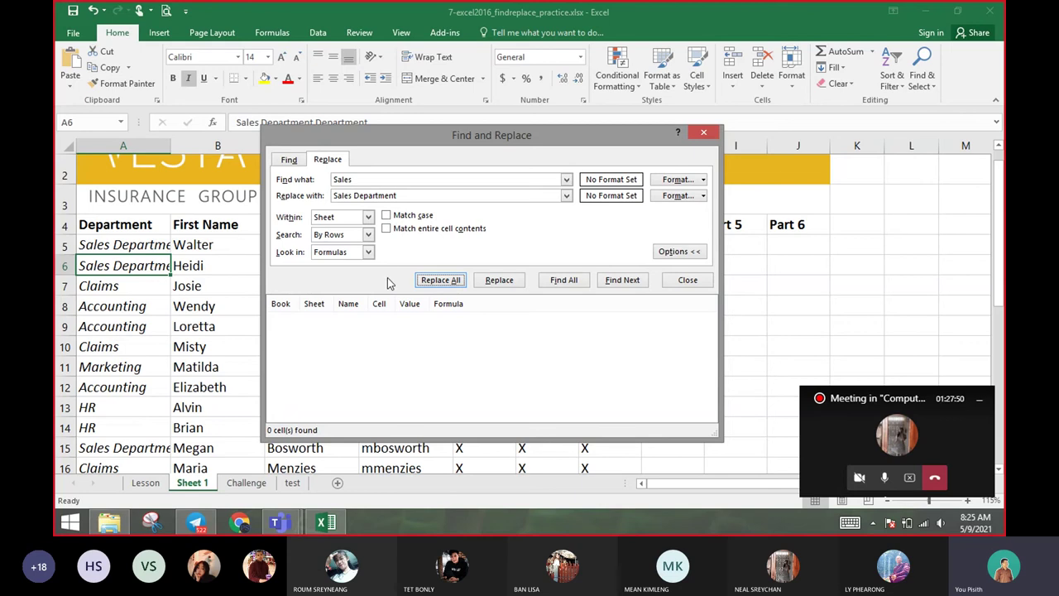
{"action": "left_click", "coordinate": [292, 482]}
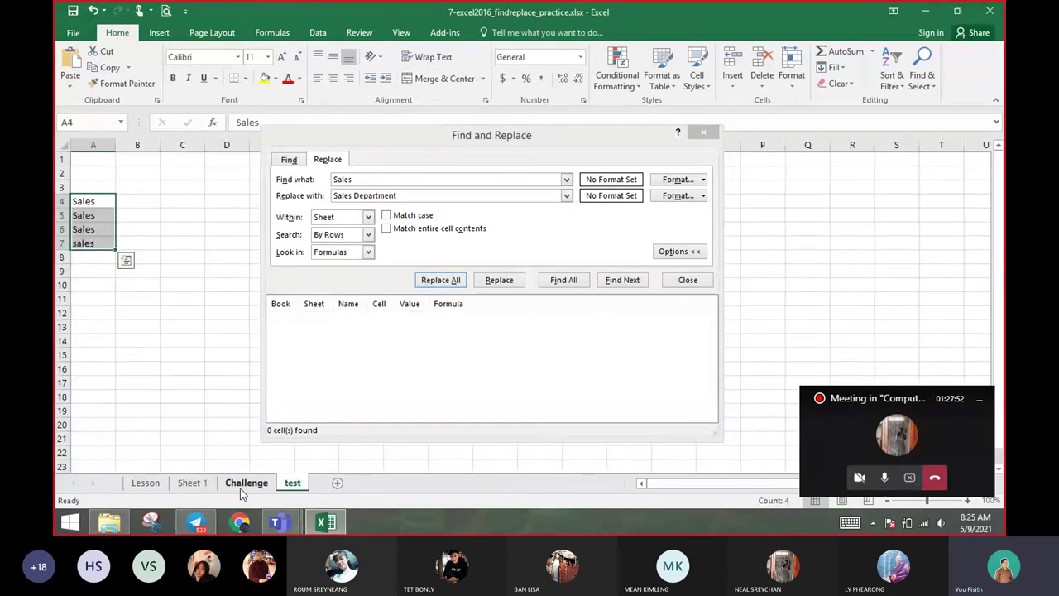
{"action": "left_click", "coordinate": [192, 483]}
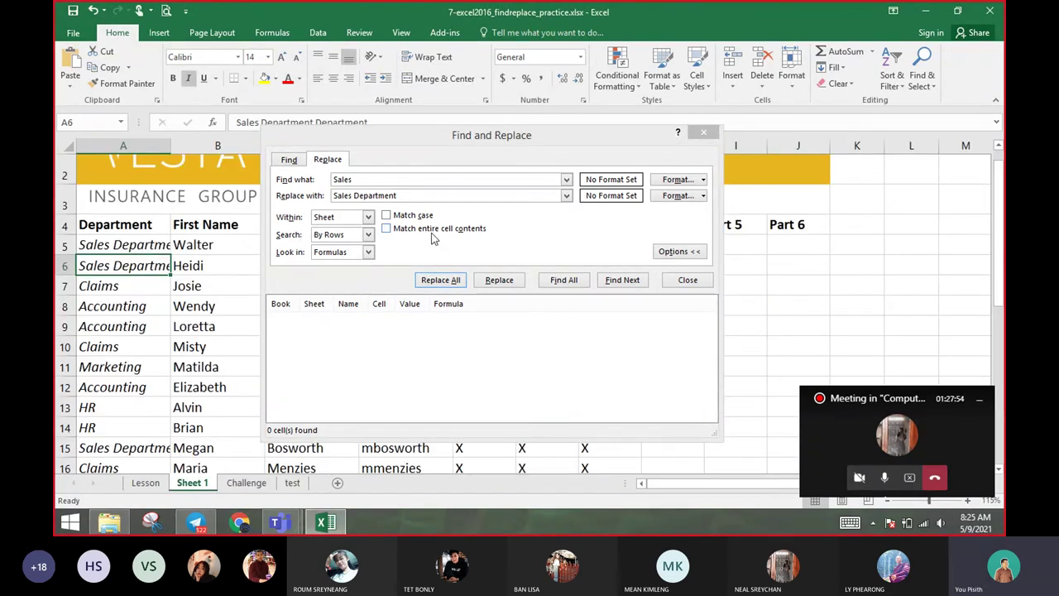
{"action": "left_click", "coordinate": [93, 10]}
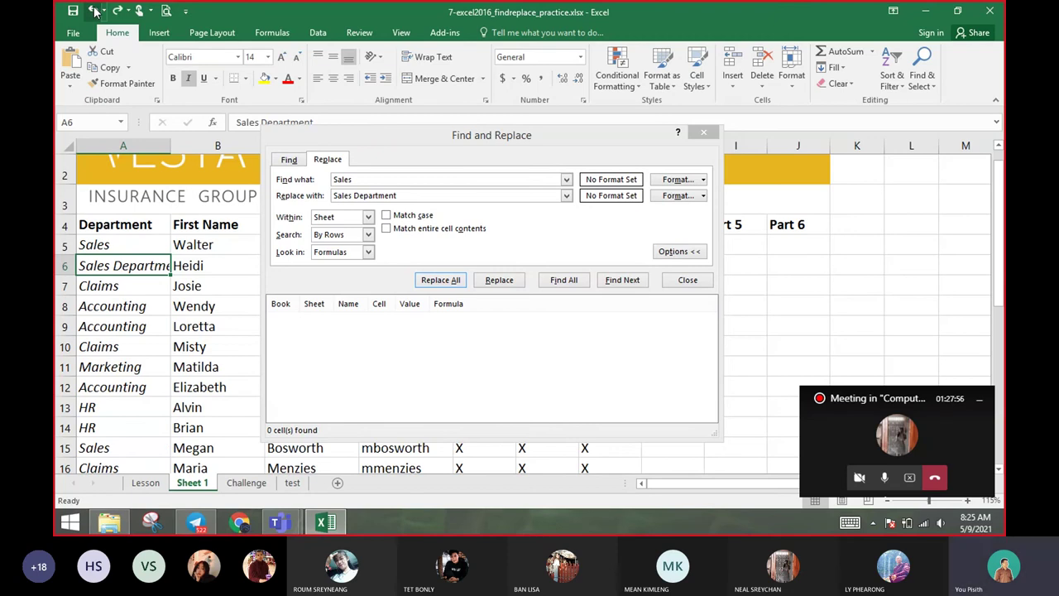
Undo A6 back to 'Sales' and list the Sales cells A5, A6 and A15 with Find All.
{"action": "left_click", "coordinate": [93, 10]}
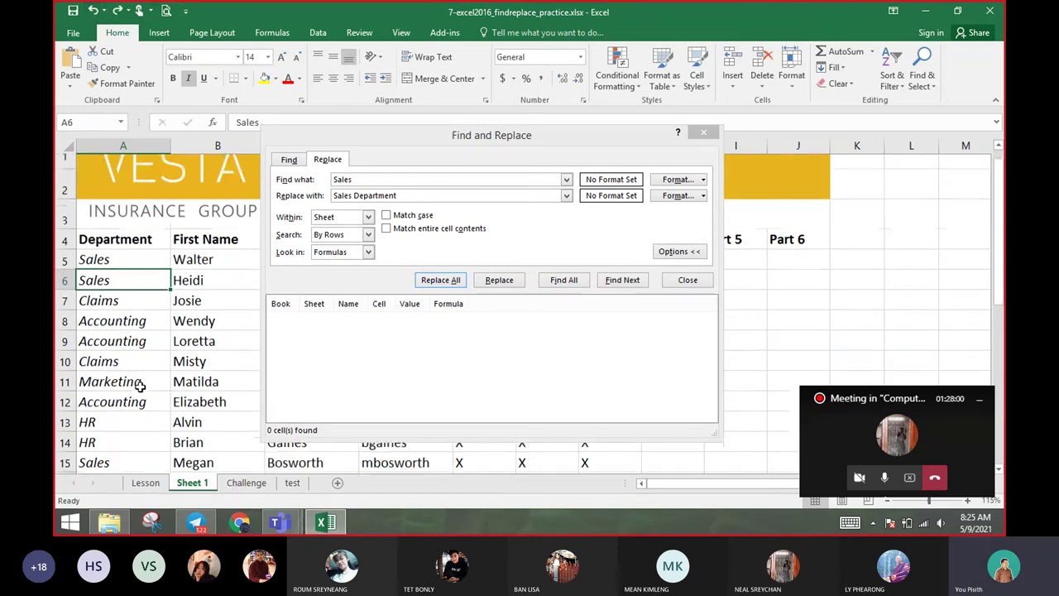
{"action": "scroll", "coordinate": [137, 383], "scroll_direction": "up", "scroll_amount": 1}
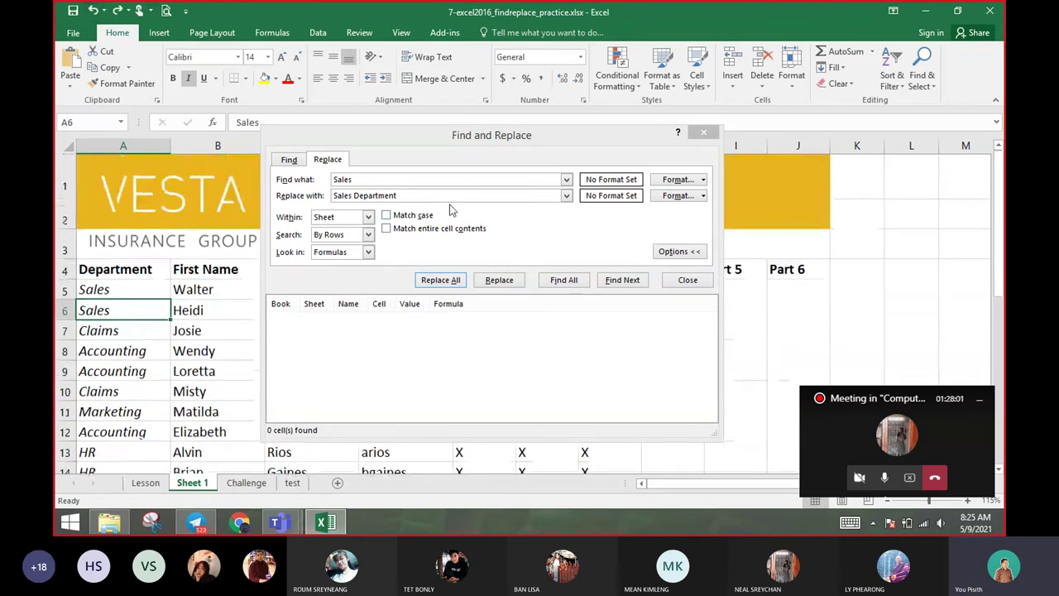
{"action": "left_click", "coordinate": [556, 281]}
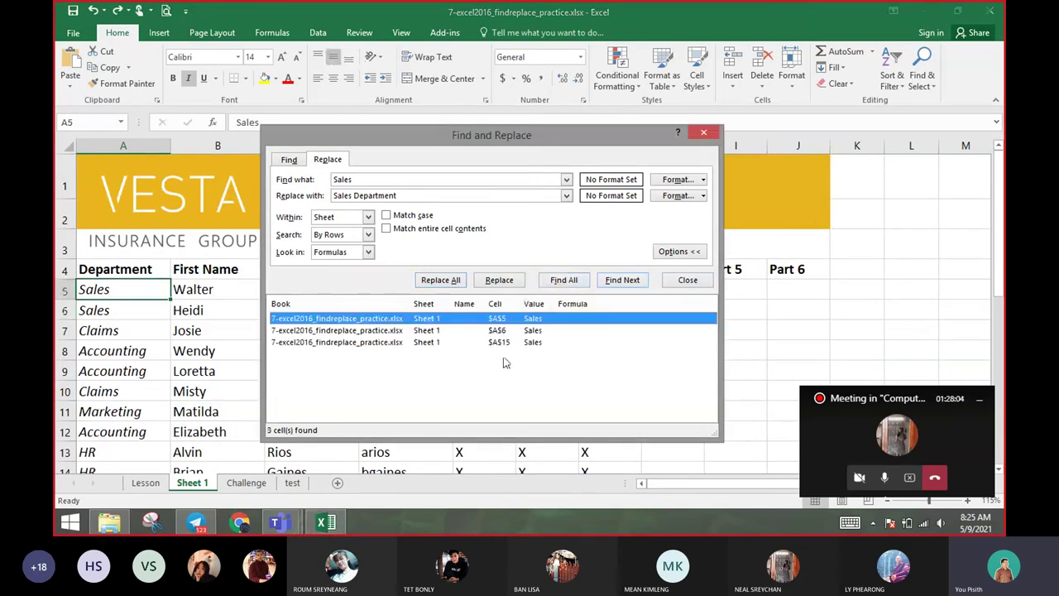
{"action": "left_click", "coordinate": [474, 380]}
{"action": "mouse_move", "coordinate": [355, 385]}
{"action": "left_mouse_down"}
{"action": "mouse_move", "coordinate": [441, 349]}
{"action": "mouse_move", "coordinate": [412, 358]}
{"action": "left_mouse_up"}
{"action": "left_click", "coordinate": [388, 333]}
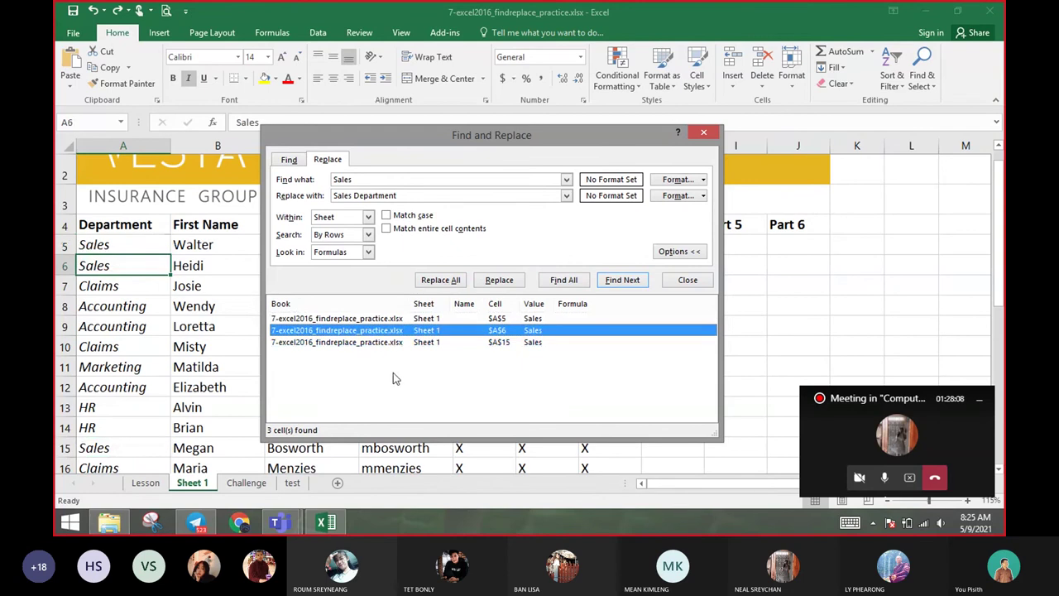
{"action": "left_click", "coordinate": [367, 217]}
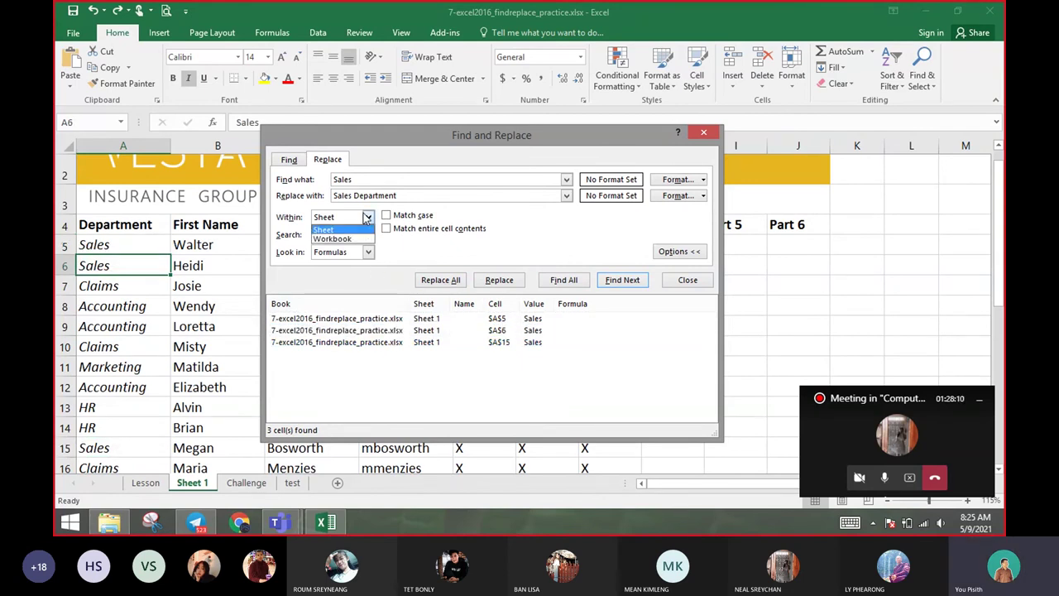
Search the whole Workbook for Sales and replace test-sheet A4 and Sheet 1 A15.
{"action": "left_click", "coordinate": [364, 239]}
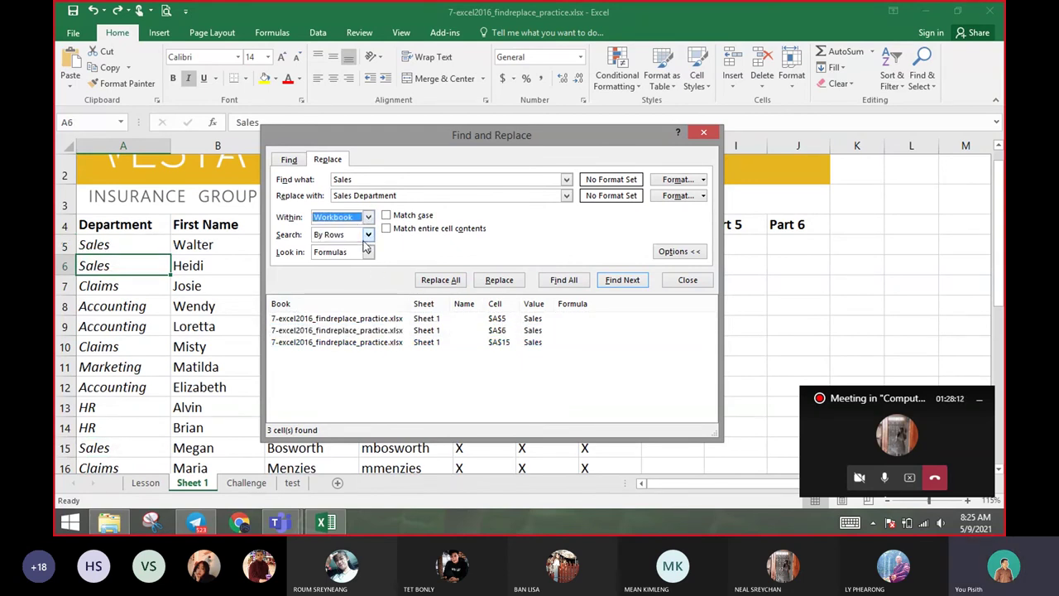
{"action": "left_click", "coordinate": [564, 280]}
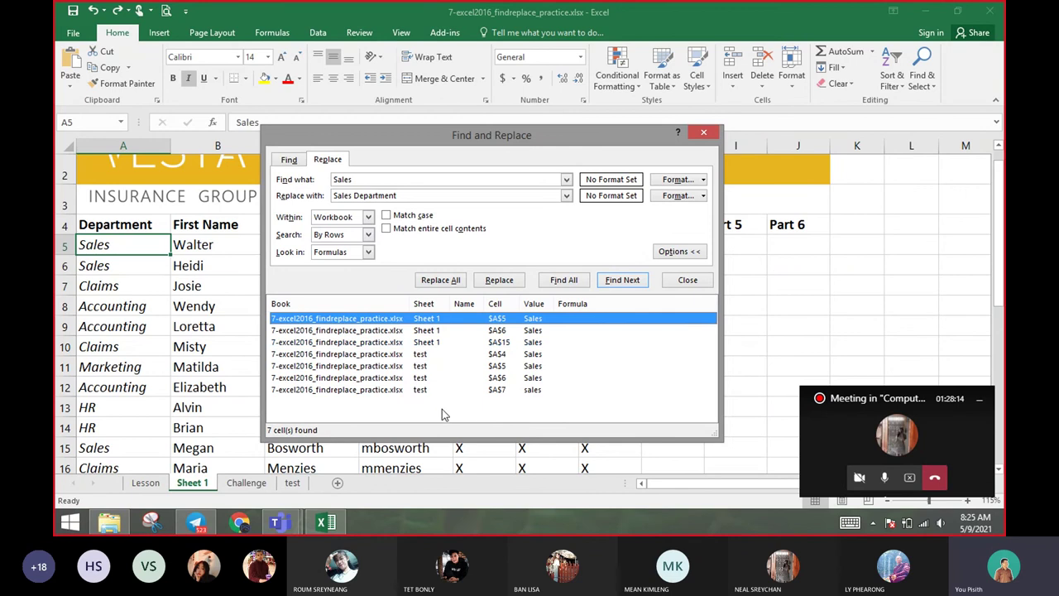
{"action": "left_click_drag", "start_coordinate": [451, 389], "coordinate": [451, 354]}
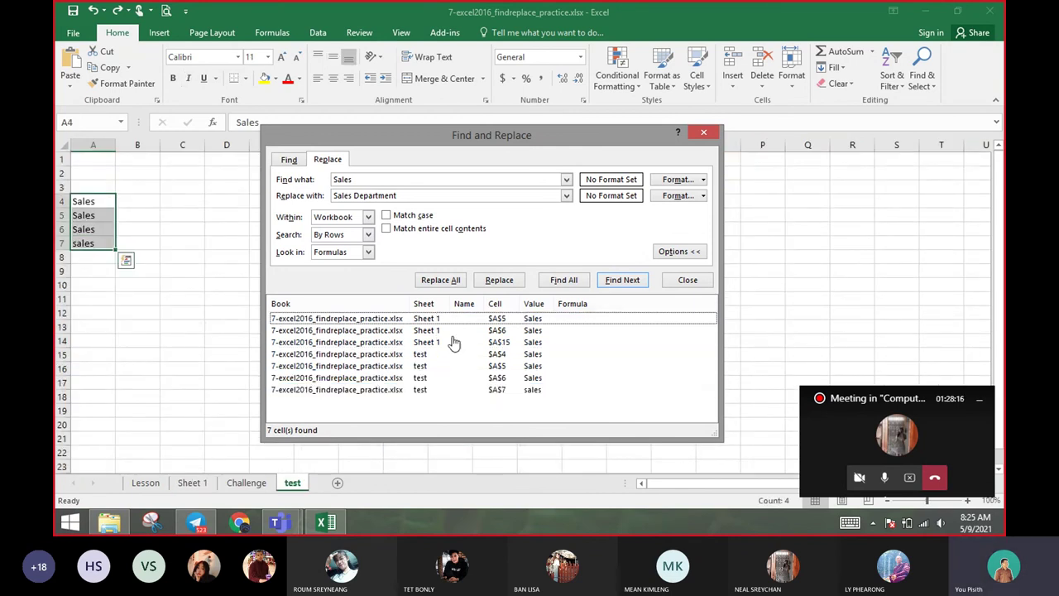
{"action": "left_click", "coordinate": [500, 281]}
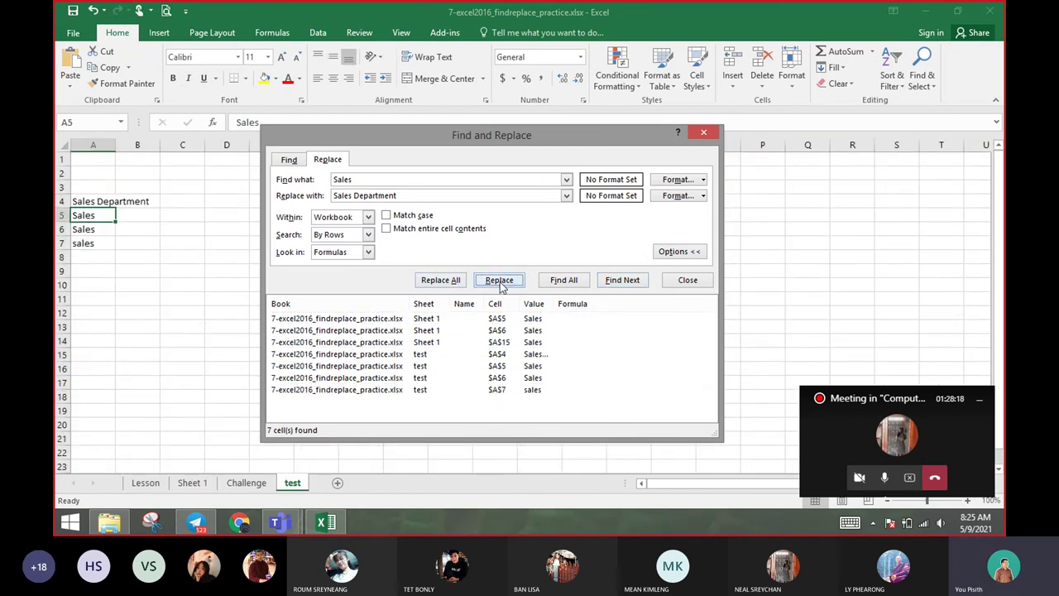
{"action": "left_click", "coordinate": [464, 342]}
{"action": "left_click", "coordinate": [500, 280]}
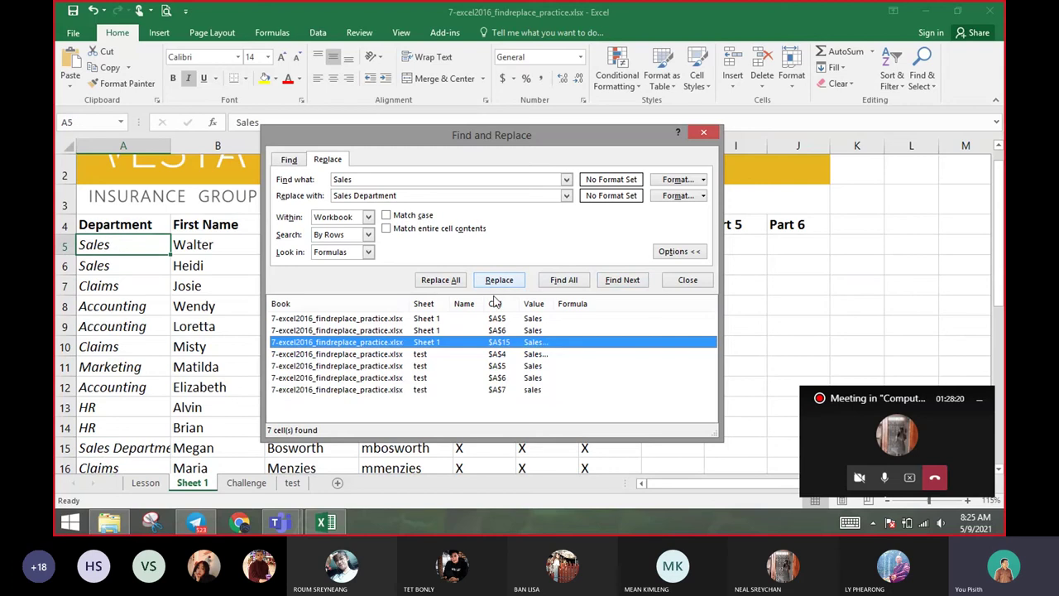
Replace Sales with 'Sales Department' in A5, A15 and test-sheet A6.
{"action": "left_click", "coordinate": [451, 319]}
{"action": "left_click", "coordinate": [489, 283]}
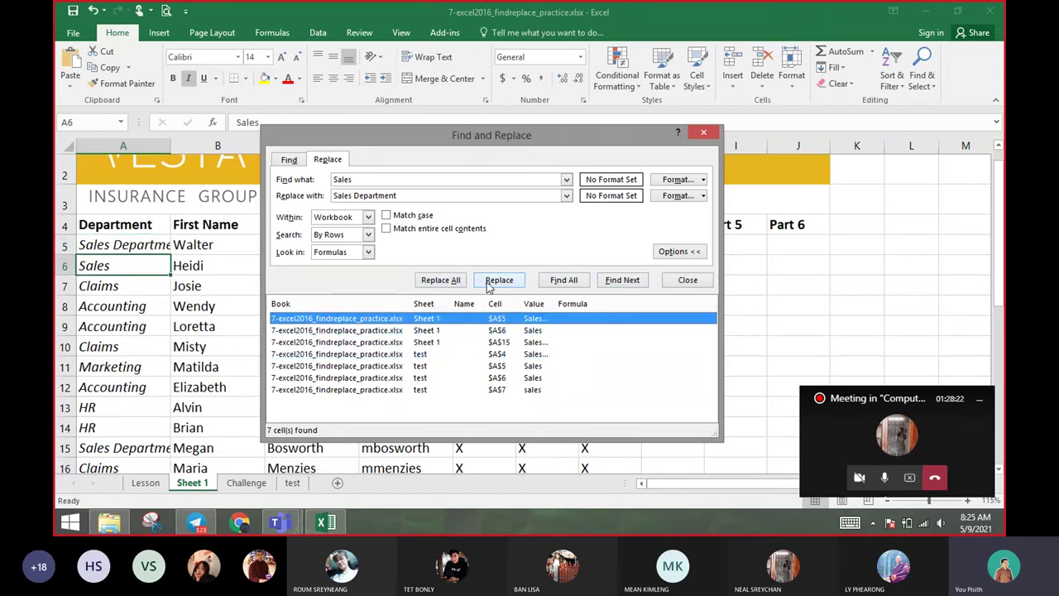
{"action": "left_click", "coordinate": [422, 342]}
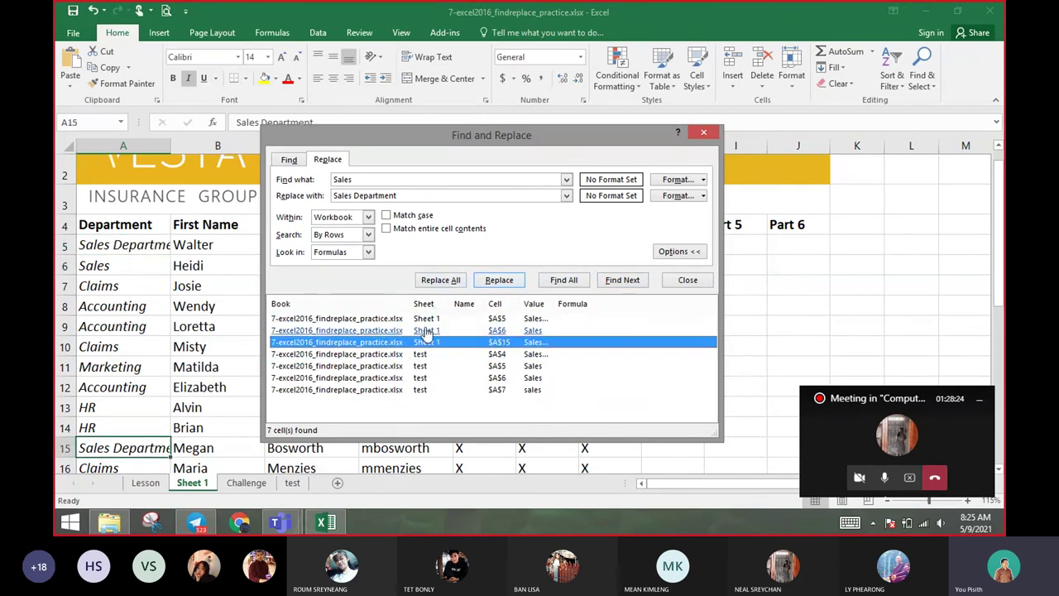
{"action": "left_click", "coordinate": [502, 282]}
{"action": "left_click", "coordinate": [417, 377]}
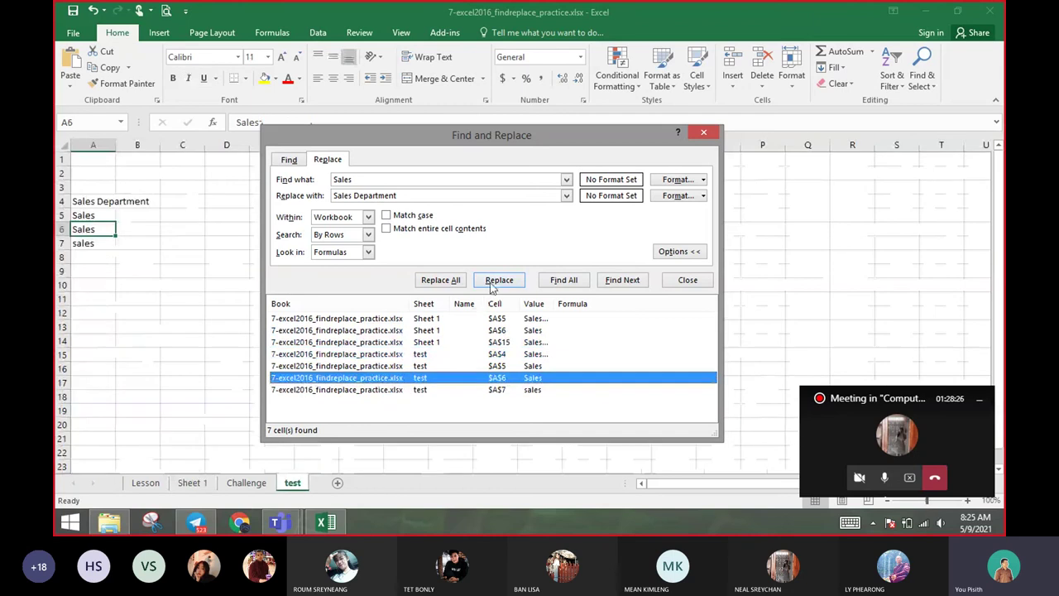
{"action": "left_click", "coordinate": [495, 283]}
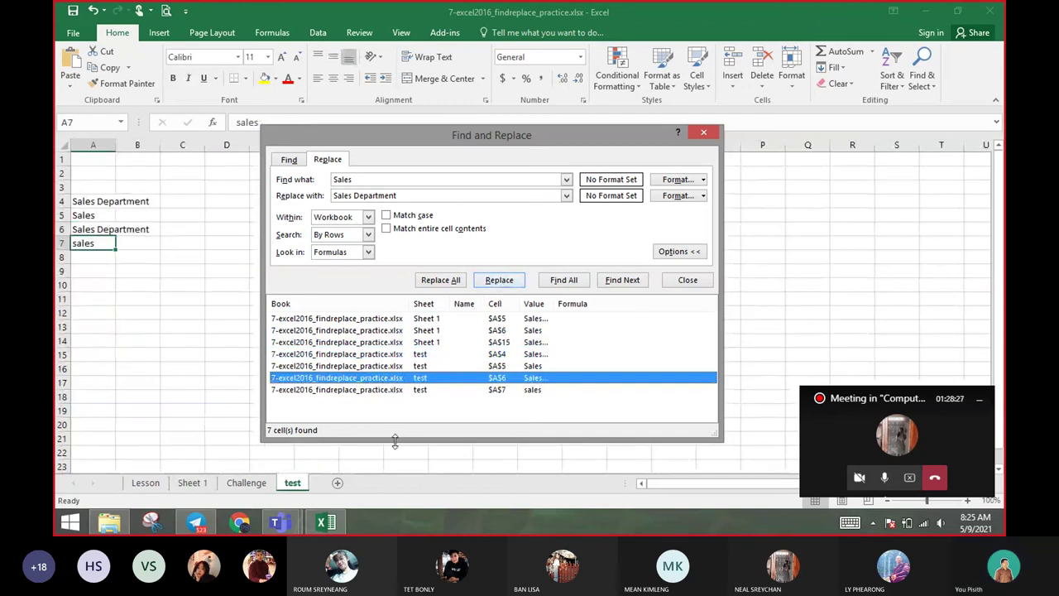
Replace All remaining Sales workbook-wide (7 replacements), then go back to the Lesson sheet.
{"action": "left_click", "coordinate": [434, 282]}
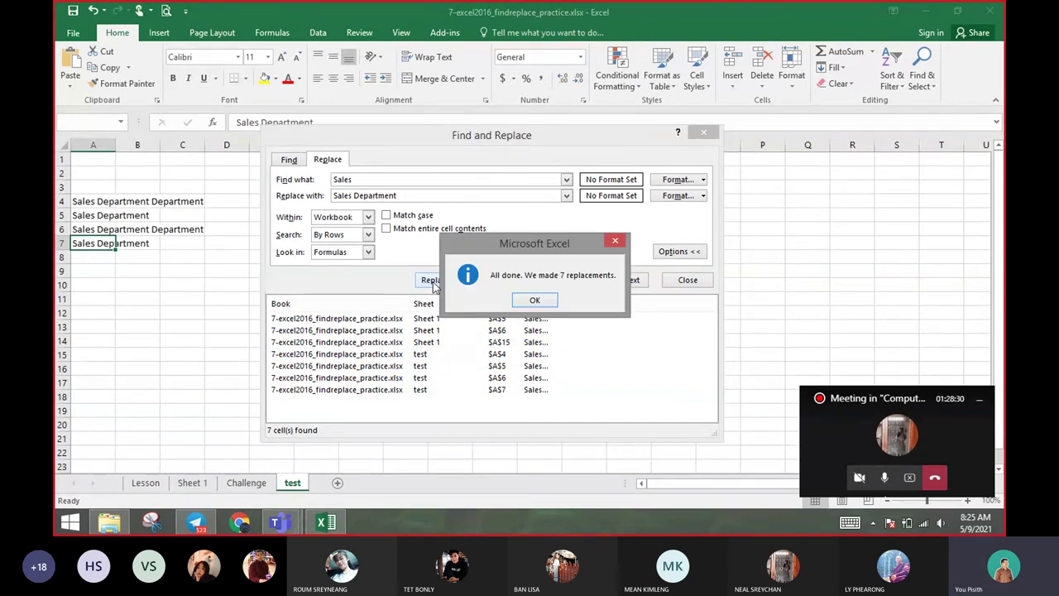
{"action": "left_click", "coordinate": [537, 303]}
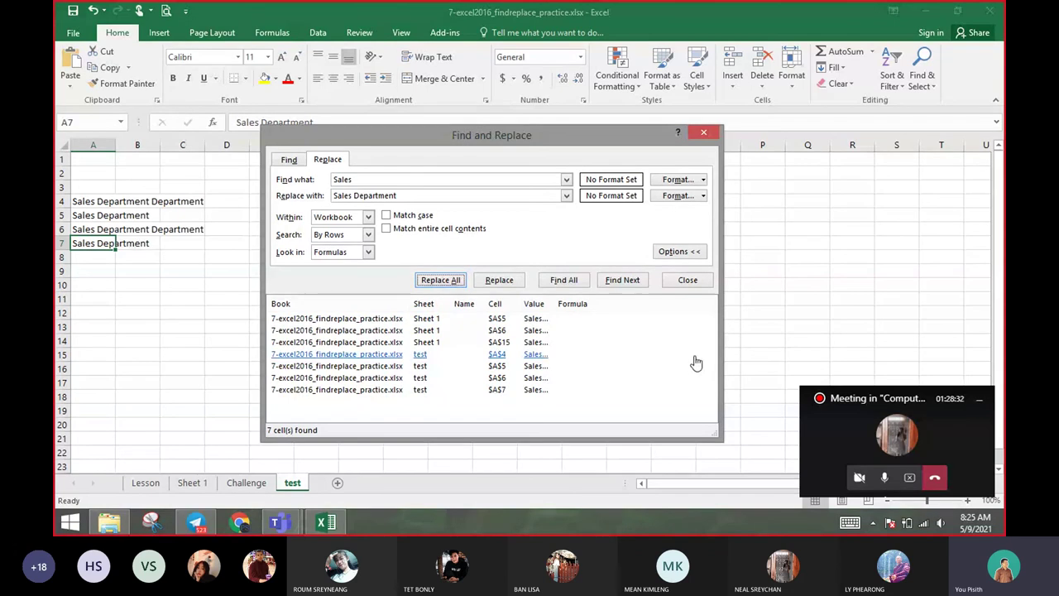
{"action": "left_click", "coordinate": [703, 283]}
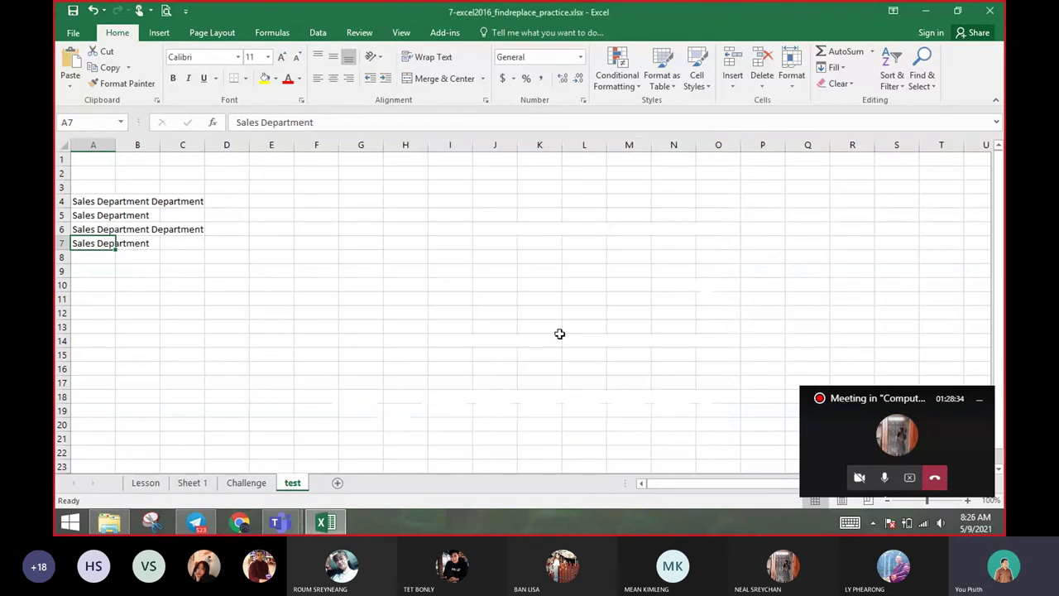
{"action": "left_click", "coordinate": [146, 483]}
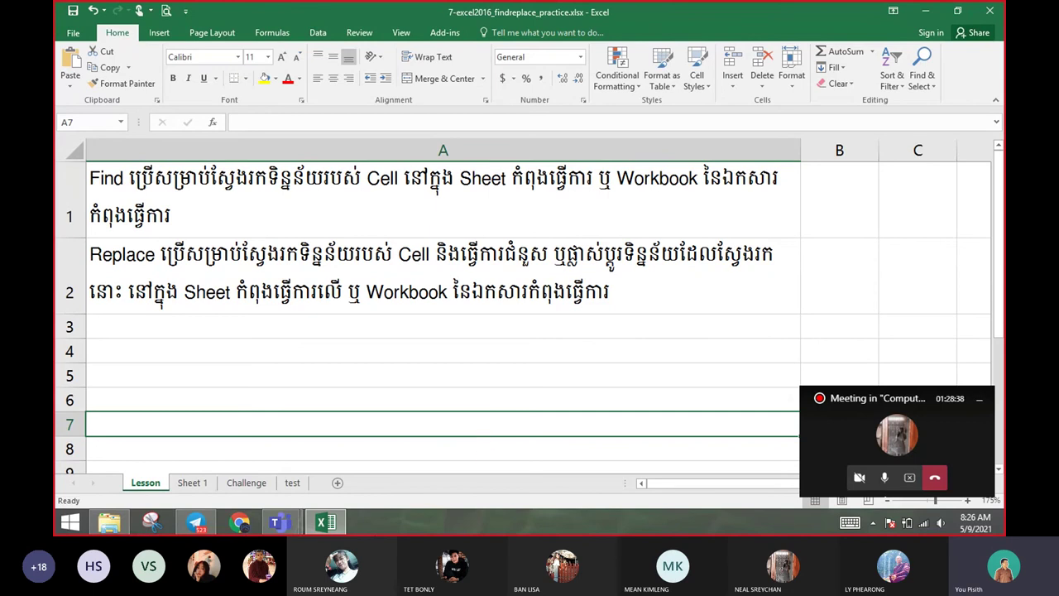
Read the newest messages in the 403SS - Computer for Office App Telegram group, then minimize Telegram.
{"action": "left_click", "coordinate": [205, 527]}
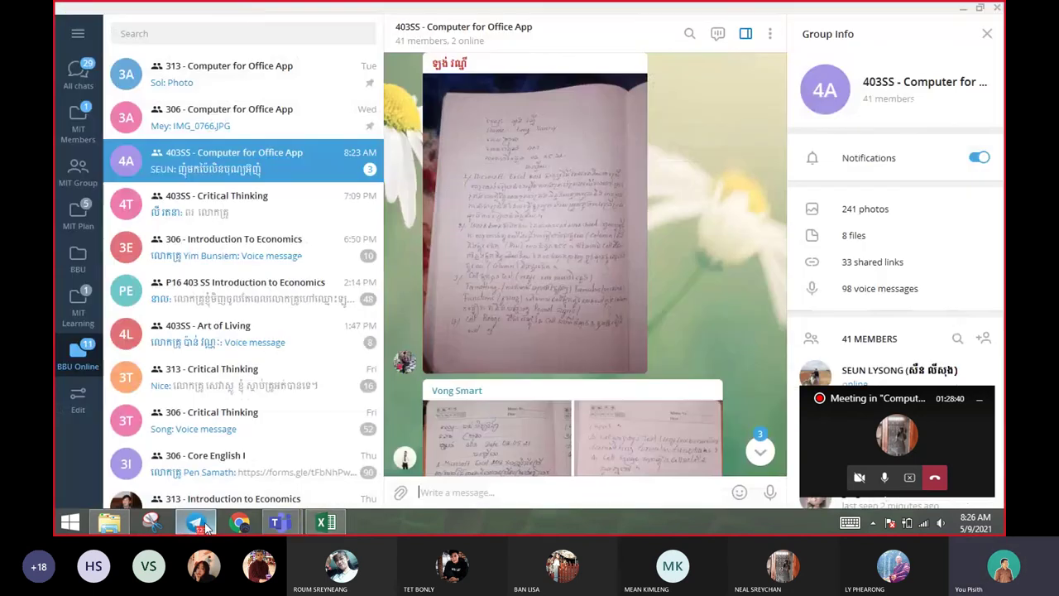
{"action": "left_click", "coordinate": [763, 457]}
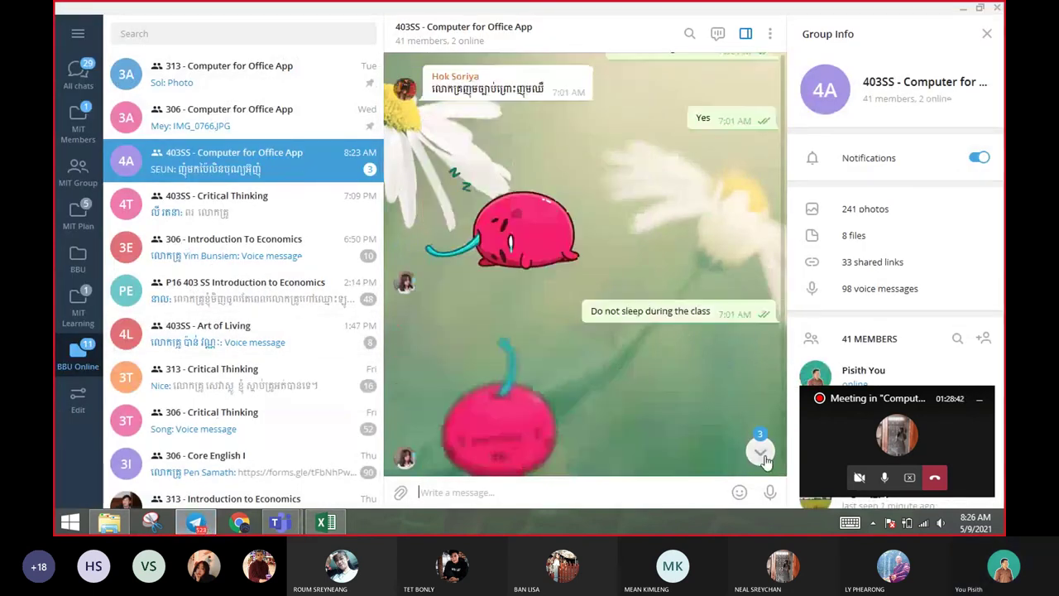
{"action": "left_click", "coordinate": [763, 457]}
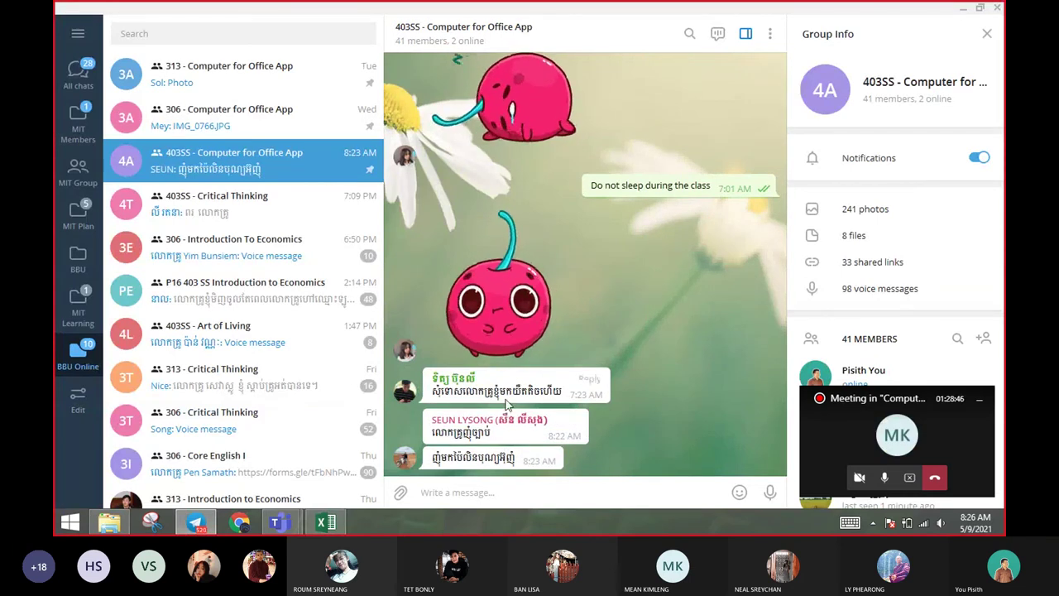
{"action": "left_click", "coordinate": [973, 9]}
{"action": "left_click", "coordinate": [646, 352]}
{"action": "left_click", "coordinate": [612, 281]}
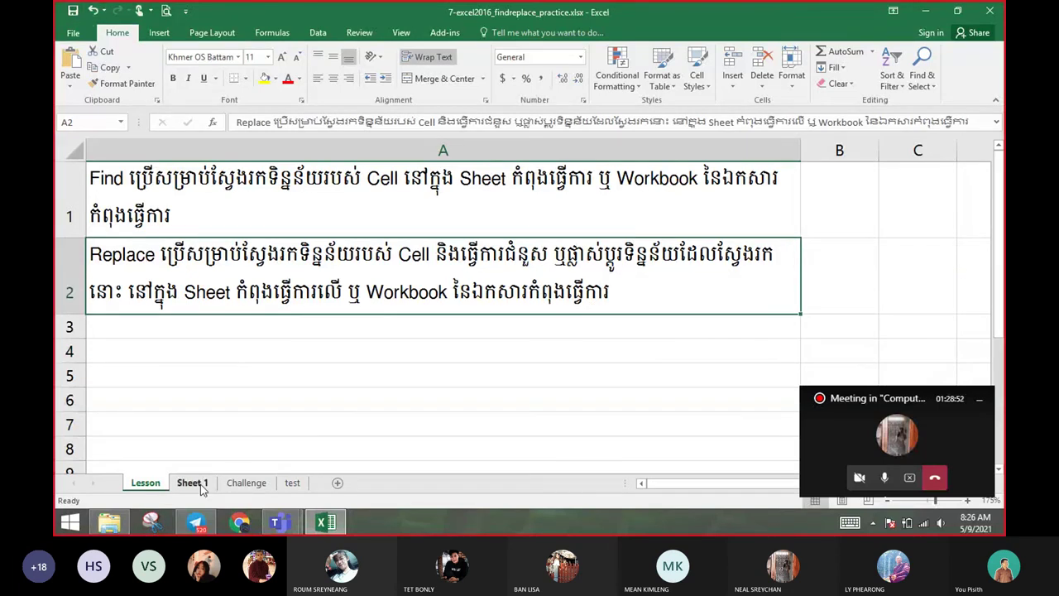
{"action": "left_click", "coordinate": [245, 482]}
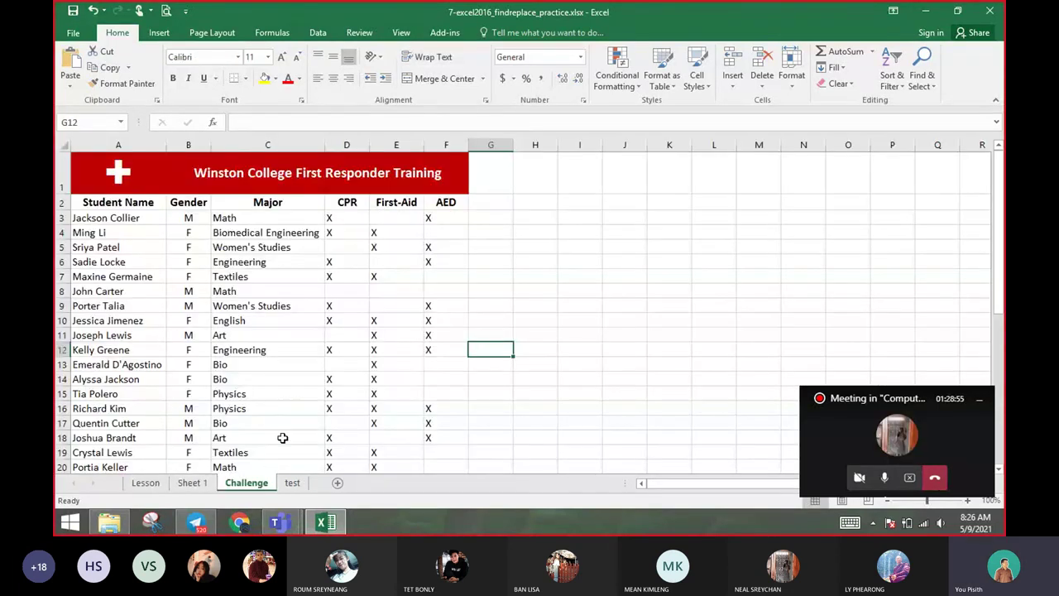
{"action": "left_click", "coordinate": [268, 350]}
{"action": "left_click", "coordinate": [446, 394]}
{"action": "left_click", "coordinate": [491, 291]}
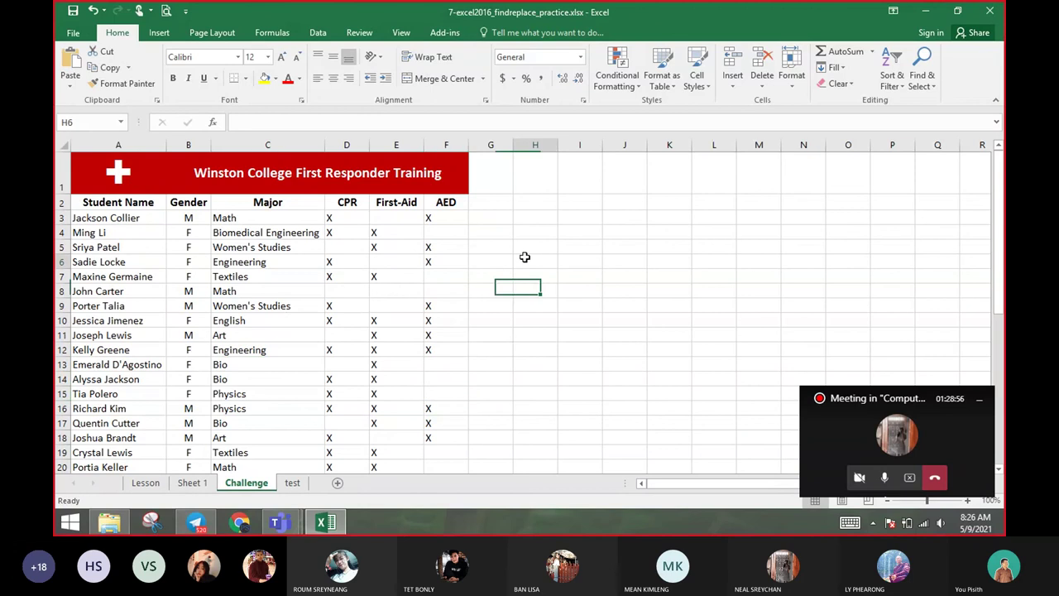
{"action": "left_click", "coordinate": [535, 262]}
{"action": "left_click", "coordinate": [293, 483]}
{"action": "left_click", "coordinate": [145, 483]}
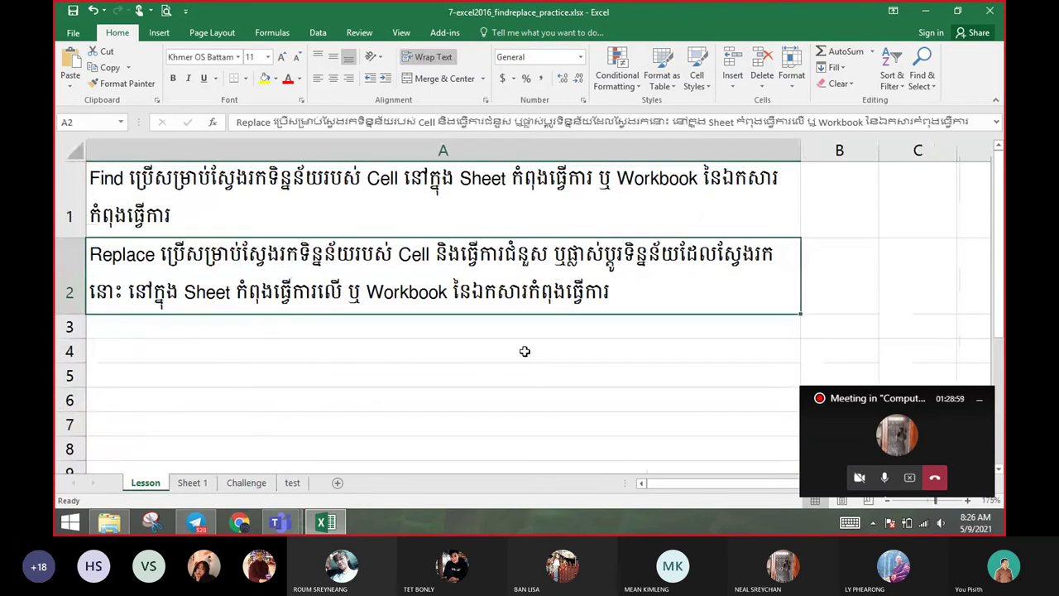
Select empty cell A4 and check the taskbar calendar for today's date, May 9, 2021.
{"action": "left_click", "coordinate": [525, 351]}
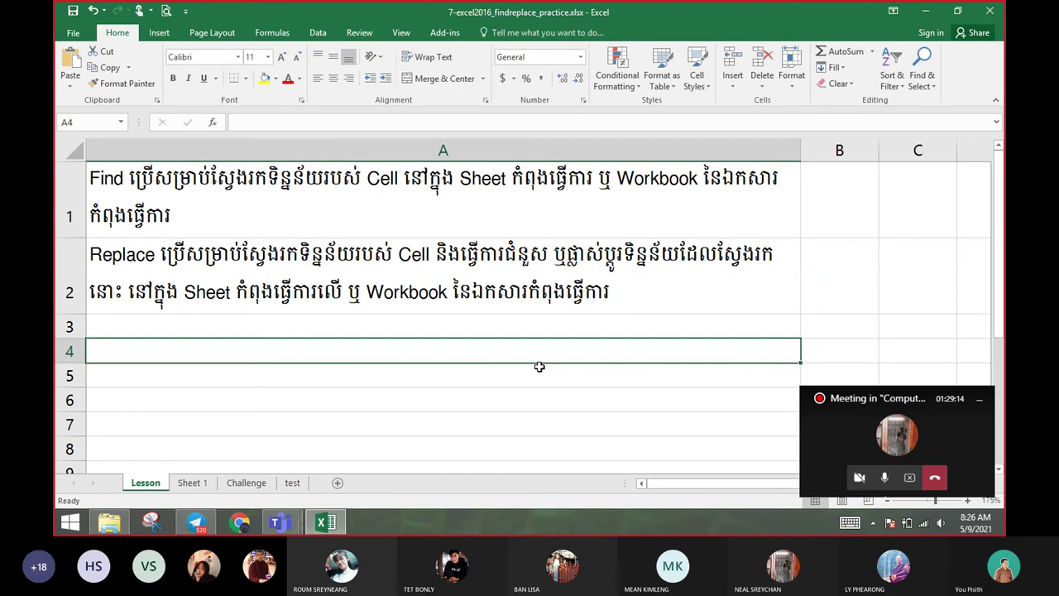
{"action": "left_click", "coordinate": [990, 523]}
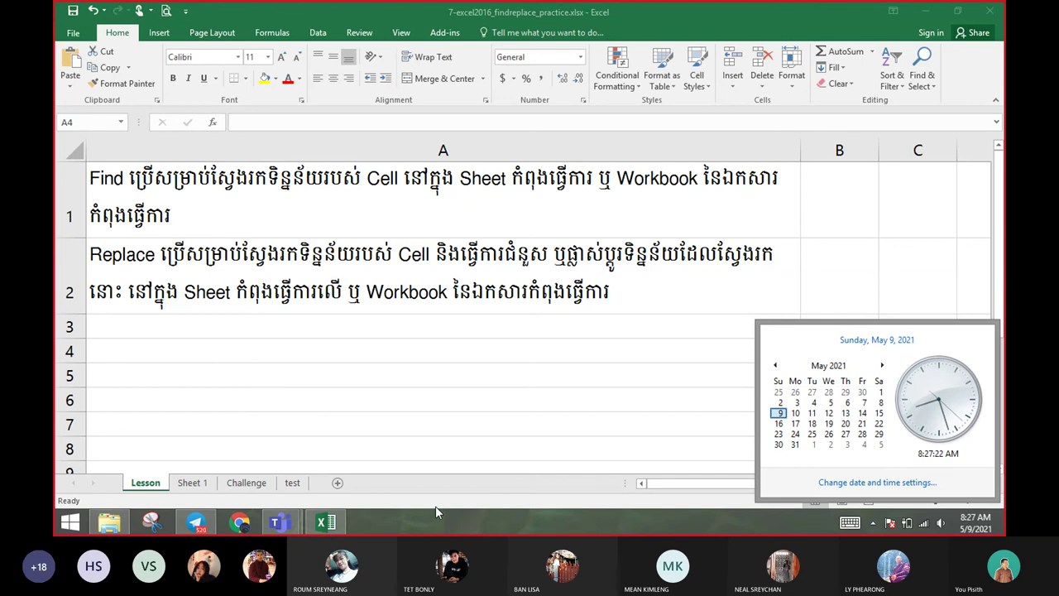
In File Explorer, go up from Excel Example to the Computer for Office Application - Copy folder.
{"action": "left_click", "coordinate": [109, 521]}
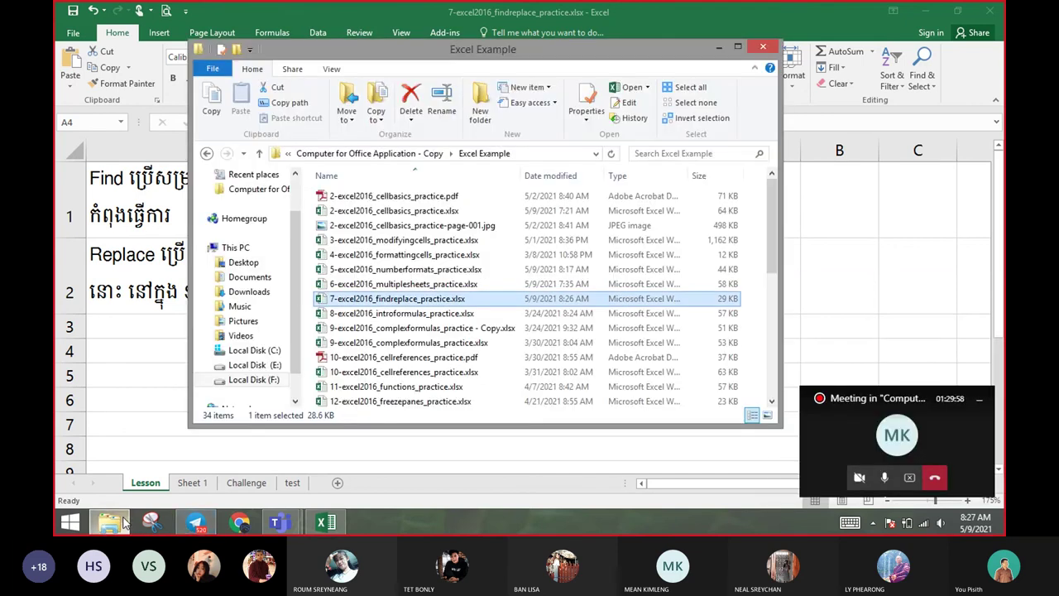
{"action": "scroll", "coordinate": [506, 331], "scroll_direction": "down", "scroll_amount": 5}
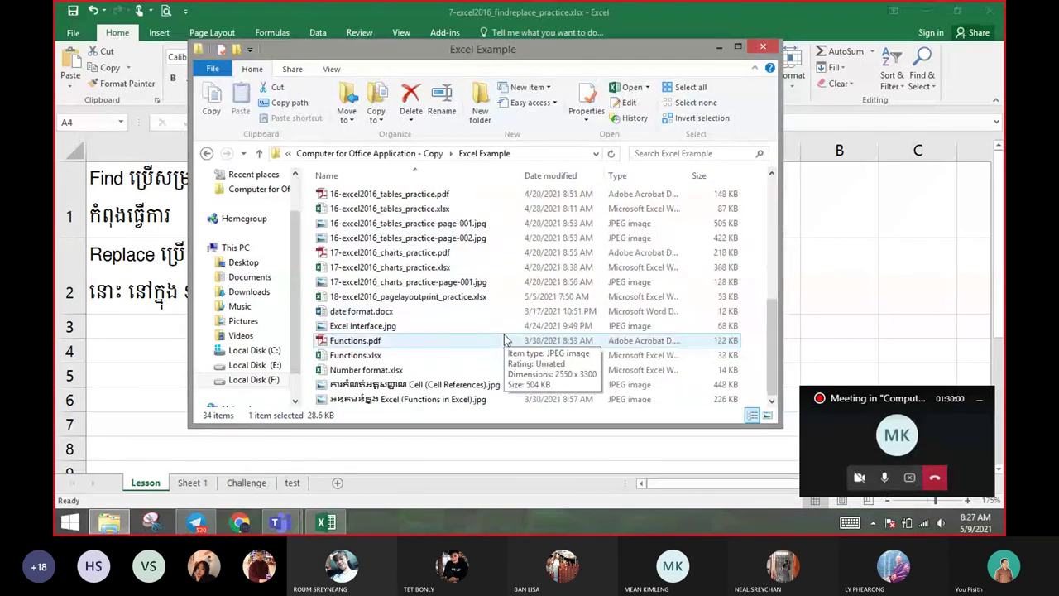
{"action": "scroll", "coordinate": [507, 339], "scroll_direction": "up", "scroll_amount": 4}
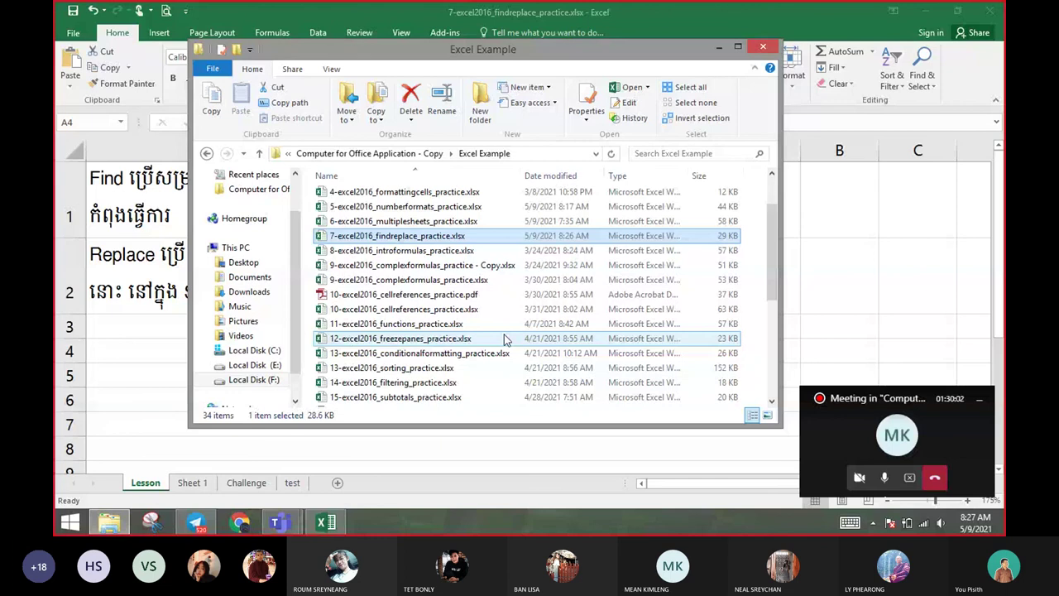
{"action": "scroll", "coordinate": [505, 334], "scroll_direction": "up", "scroll_amount": 2}
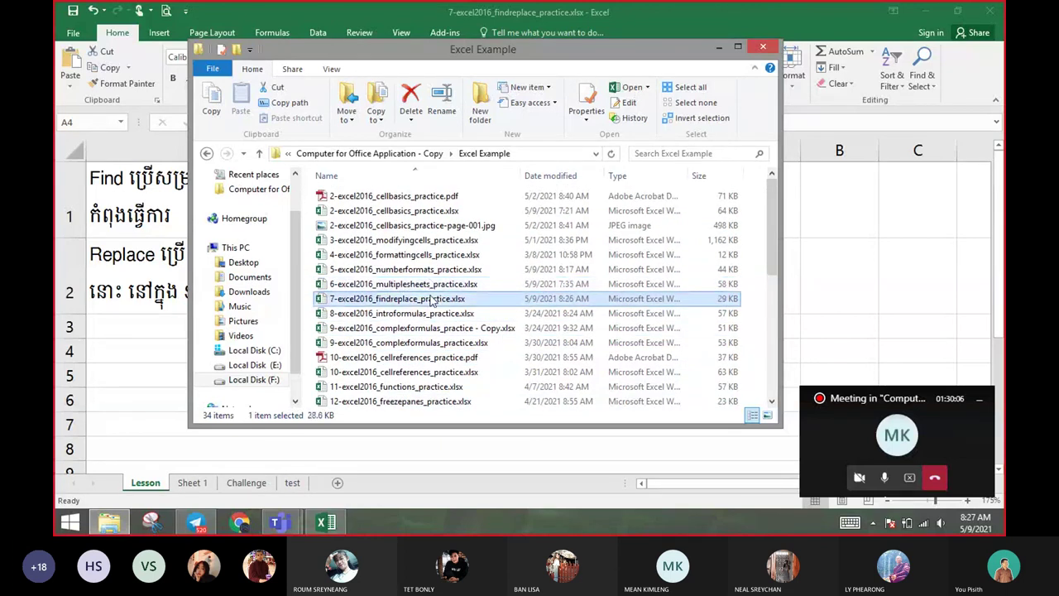
{"action": "mouse_move", "coordinate": [117, 519]}
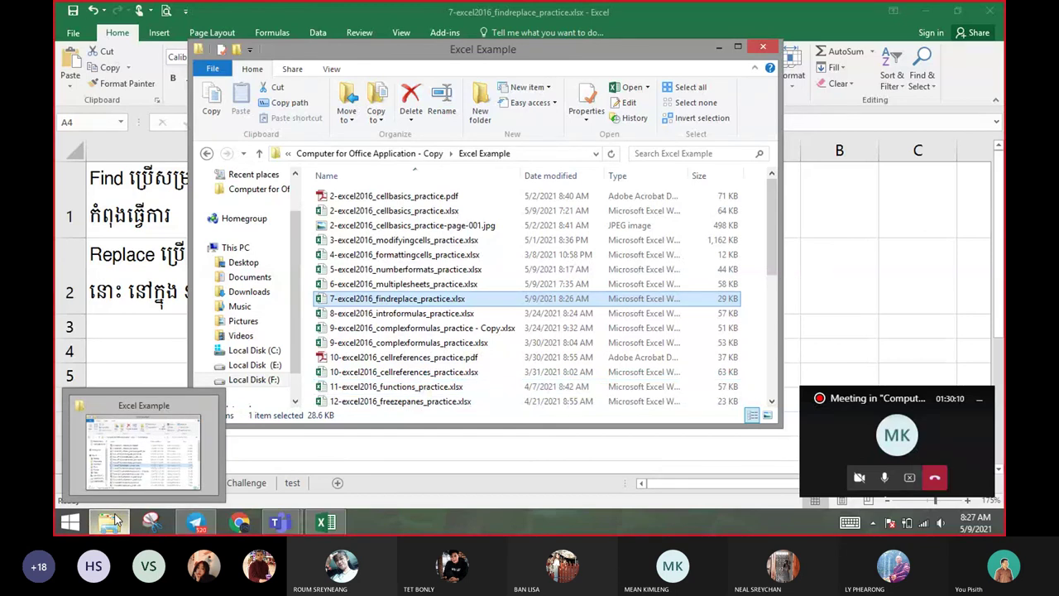
{"action": "left_click", "coordinate": [147, 437]}
{"action": "left_click", "coordinate": [397, 153]}
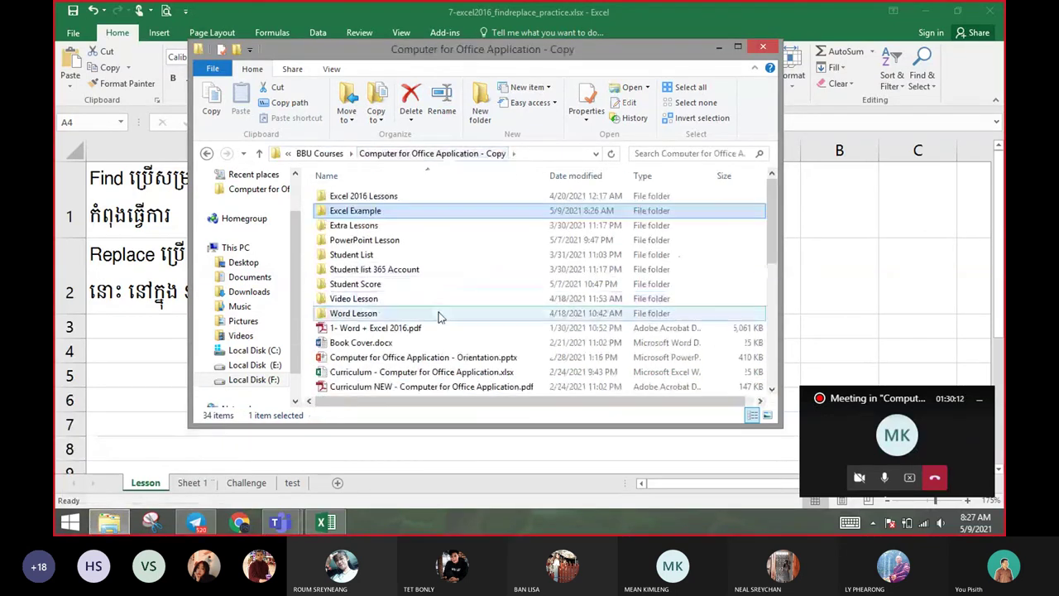
{"action": "scroll", "coordinate": [439, 317], "scroll_direction": "down", "scroll_amount": 1}
Open Curriculum NEW - Computer for Office Application.xlsx and scroll to the 403 SS lesson dates.
{"action": "double_click", "coordinate": [423, 357]}
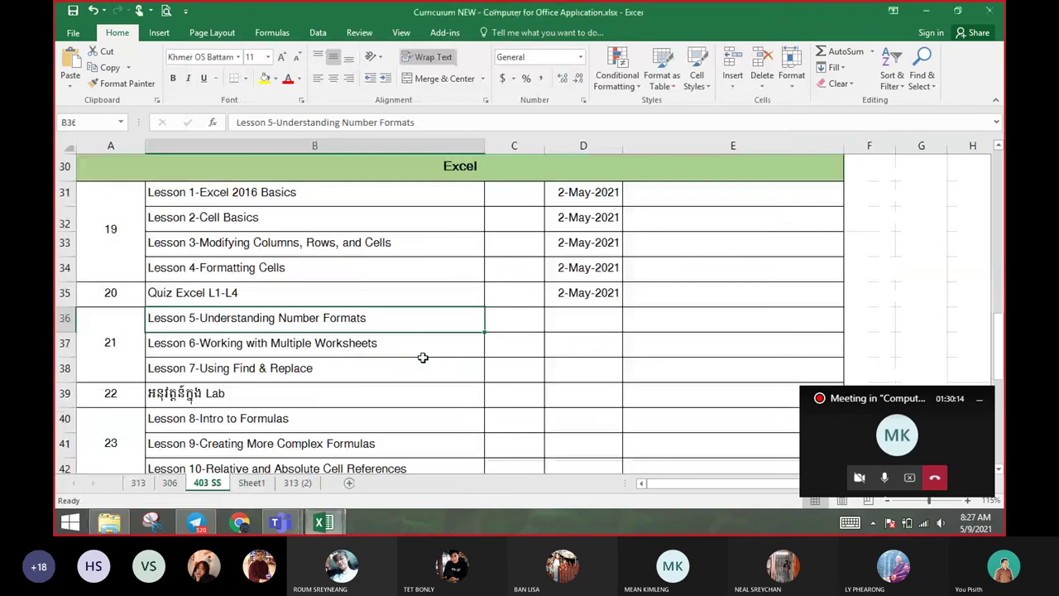
{"action": "scroll", "coordinate": [354, 362], "scroll_direction": "down", "scroll_amount": 6}
{"action": "scroll", "coordinate": [354, 363], "scroll_direction": "up", "scroll_amount": 2}
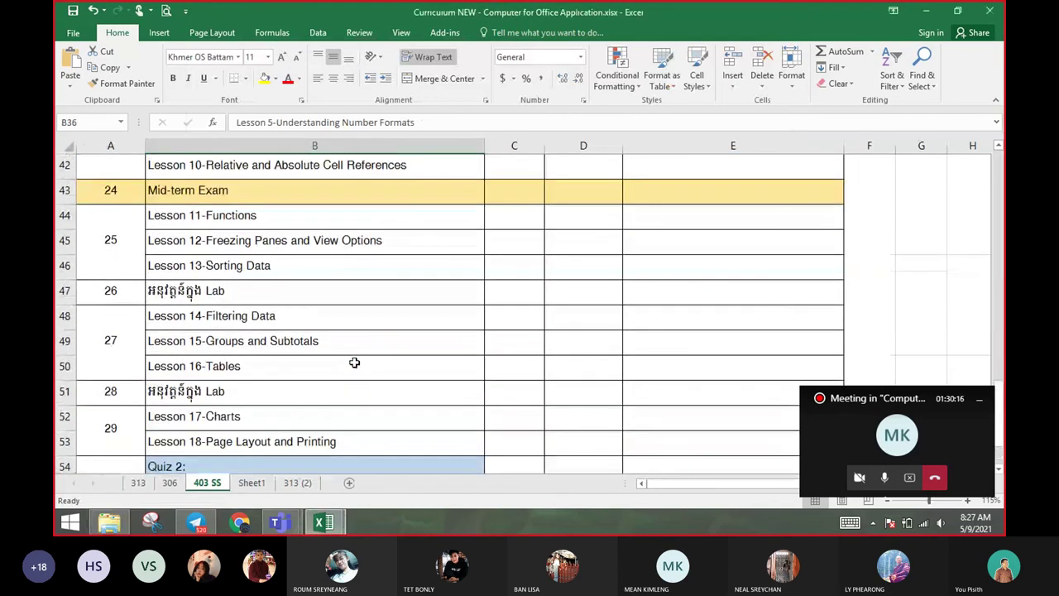
{"action": "scroll", "coordinate": [354, 363], "scroll_direction": "up", "scroll_amount": 1}
{"action": "scroll", "coordinate": [352, 362], "scroll_direction": "up", "scroll_amount": 2}
{"action": "scroll", "coordinate": [351, 361], "scroll_direction": "up", "scroll_amount": 2}
{"action": "scroll", "coordinate": [350, 360], "scroll_direction": "down", "scroll_amount": 1}
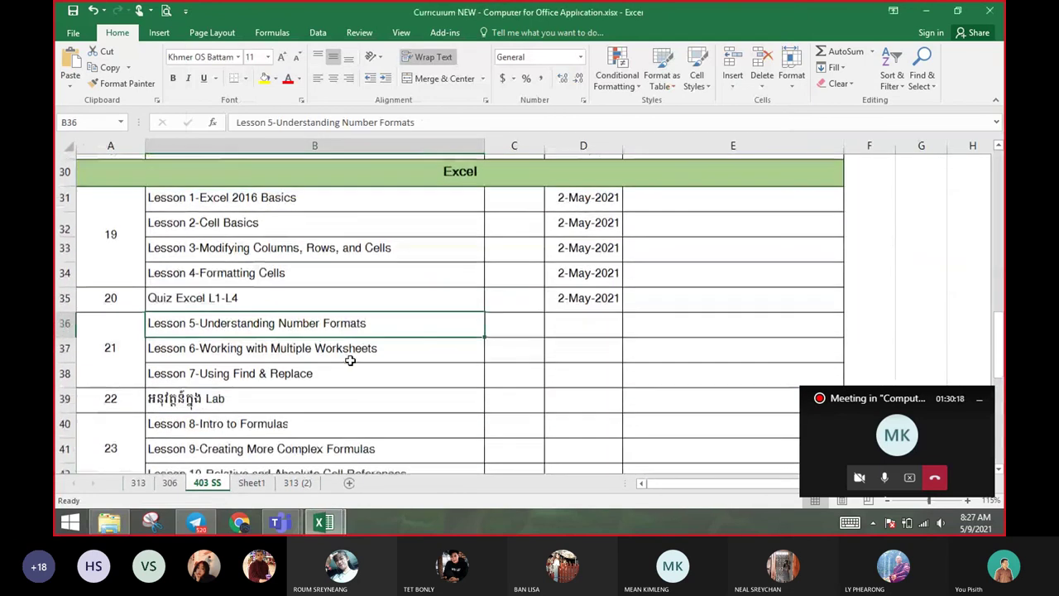
{"action": "scroll", "coordinate": [362, 350], "scroll_direction": "up", "scroll_amount": 1}
{"action": "scroll", "coordinate": [402, 286], "scroll_direction": "up", "scroll_amount": 2}
{"action": "scroll", "coordinate": [497, 331], "scroll_direction": "down", "scroll_amount": 3}
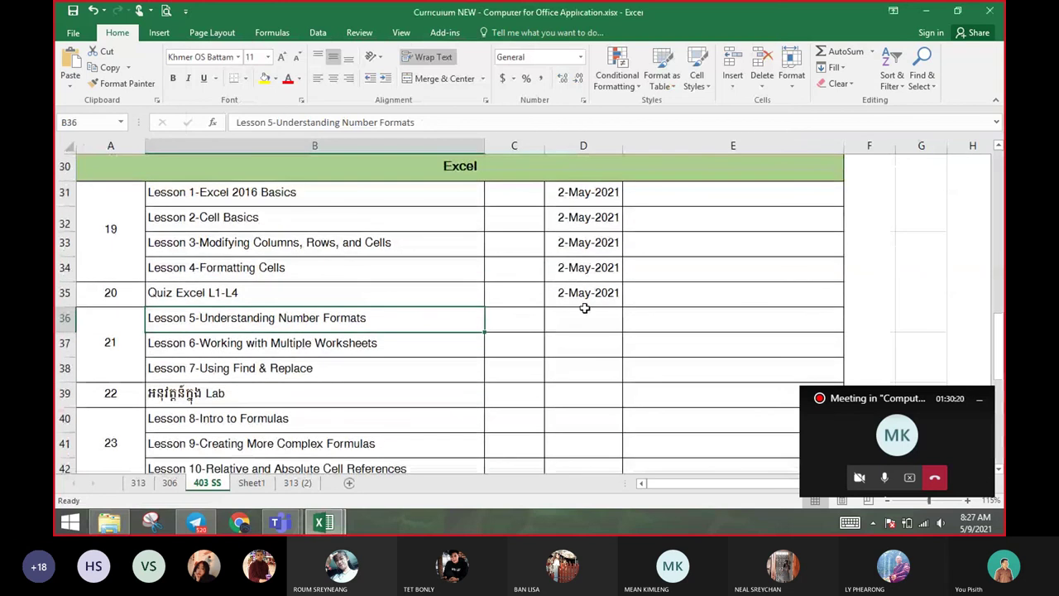
Enter 9-May-2021 as Lesson 5's date in D36.
{"action": "left_click", "coordinate": [611, 319]}
{"action": "left_click", "coordinate": [612, 293]}
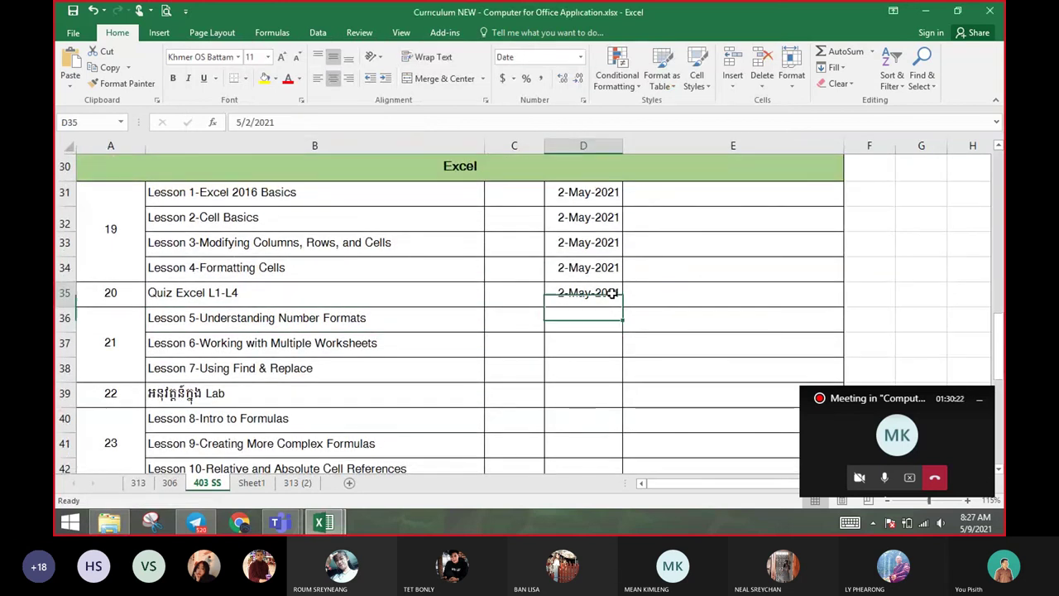
{"action": "left_click_drag", "start_coordinate": [623, 306], "coordinate": [623, 327]}
{"action": "double_click", "coordinate": [584, 319]}
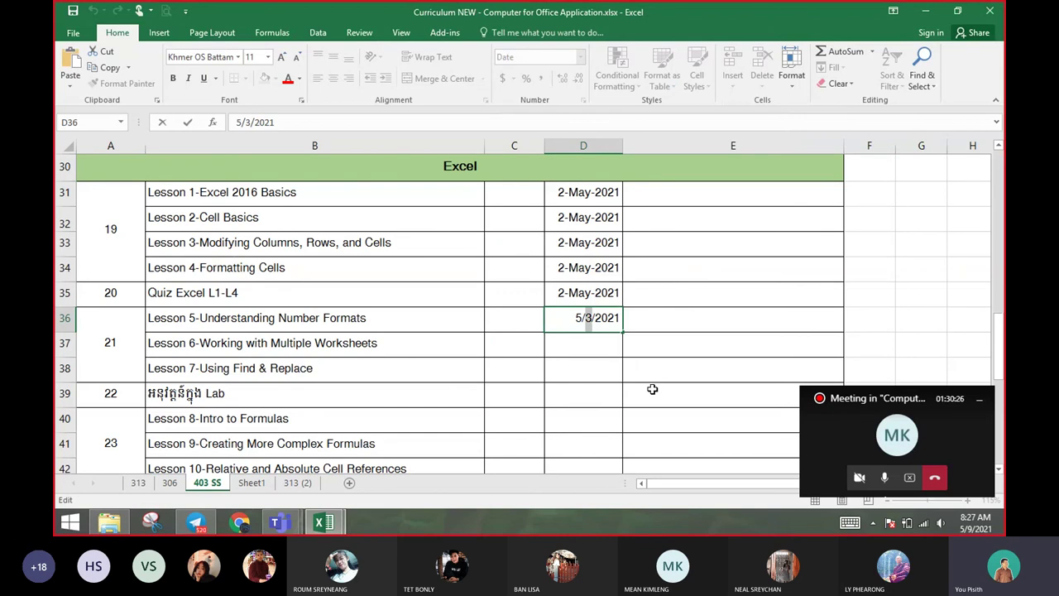
{"action": "key", "text": "Return"}
Copy 9-May-2021 down to Lessons 6, 7 and the Lab session in D37:D39.
{"action": "key", "text": "ctrl+d"}
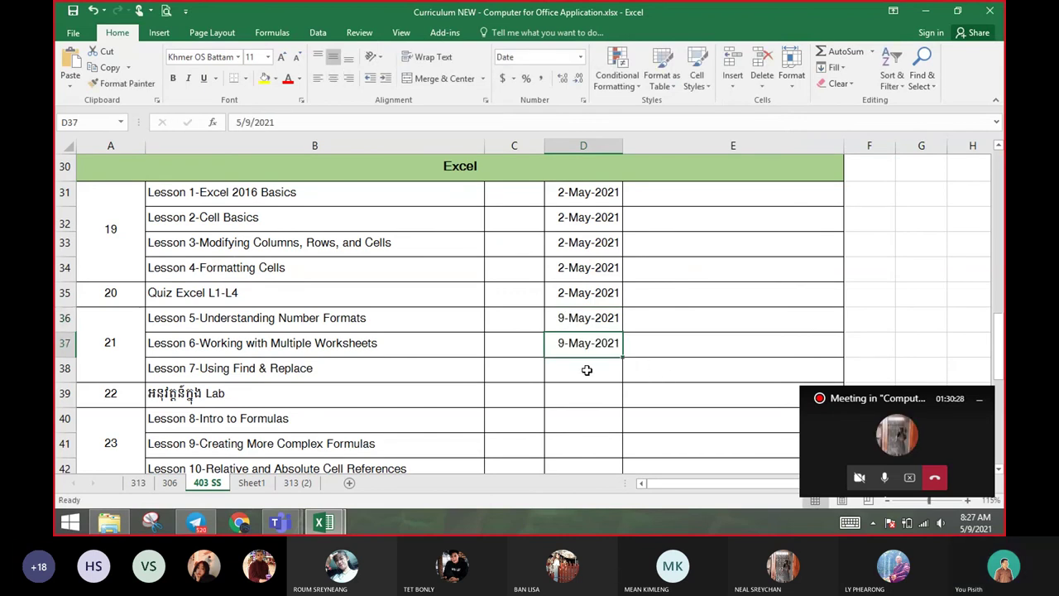
{"action": "left_click", "coordinate": [586, 369]}
{"action": "key", "text": "ctrl+d"}
{"action": "left_click", "coordinate": [597, 401]}
{"action": "key", "text": "ctrl+d"}
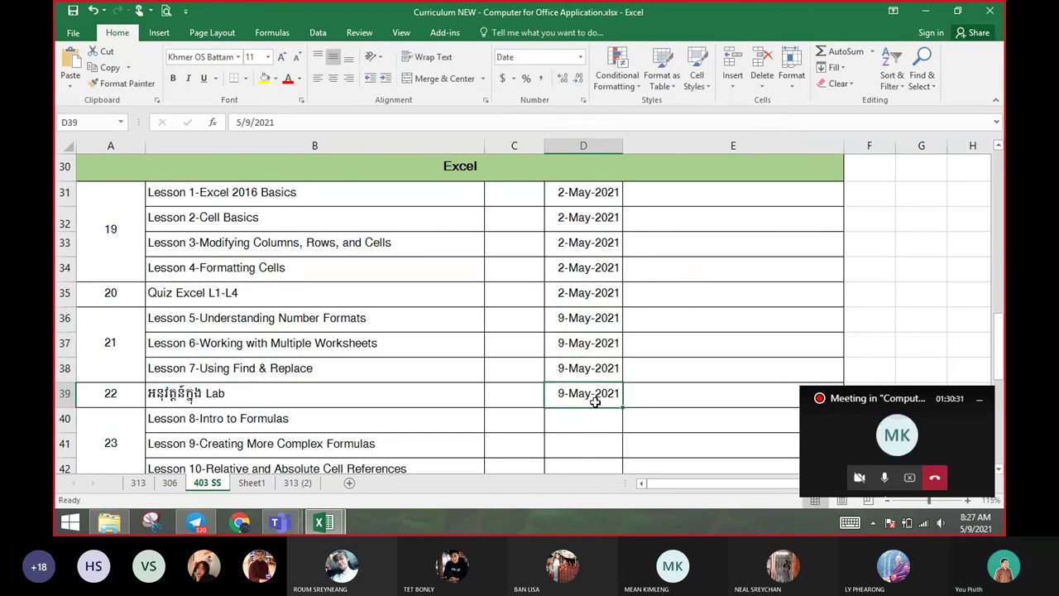
{"action": "left_click", "coordinate": [665, 401]}
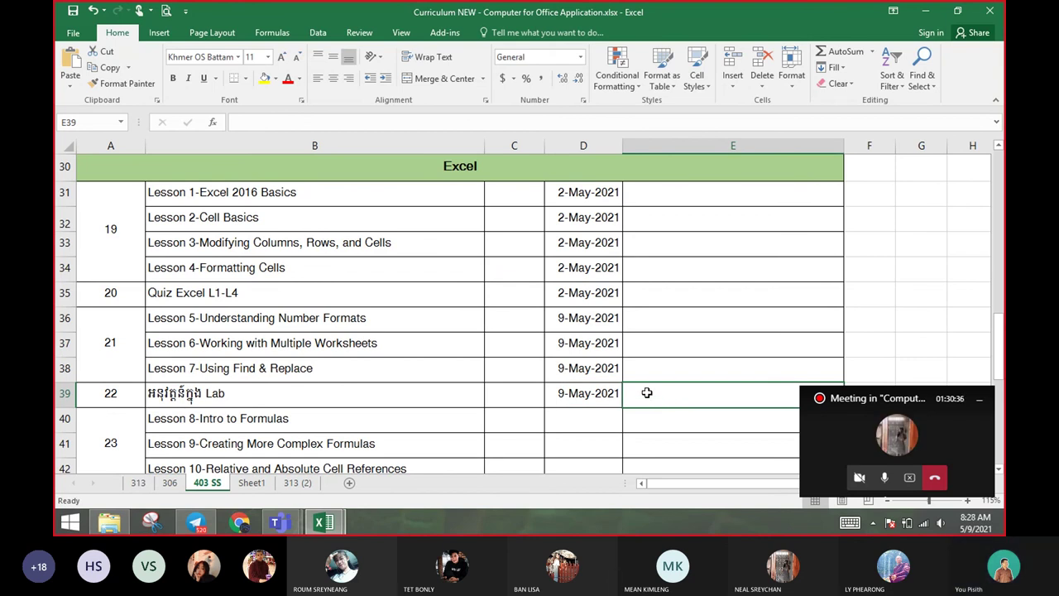
{"action": "left_click", "coordinate": [605, 405]}
{"action": "scroll", "coordinate": [607, 402], "scroll_direction": "down", "scroll_amount": 2}
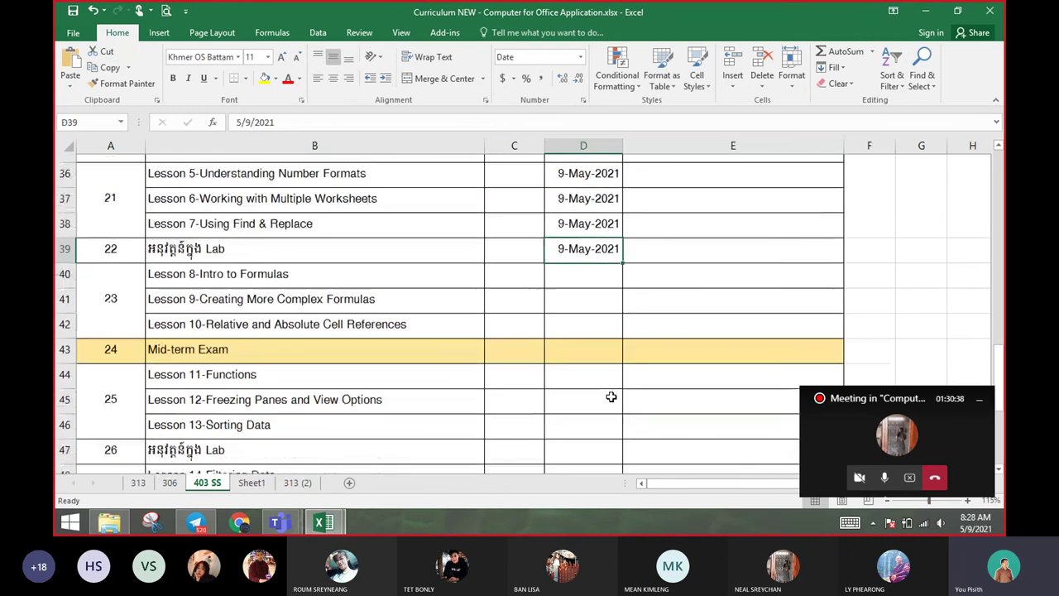
{"action": "scroll", "coordinate": [608, 401], "scroll_direction": "down", "scroll_amount": 1}
{"action": "scroll", "coordinate": [611, 398], "scroll_direction": "down", "scroll_amount": 2}
{"action": "scroll", "coordinate": [611, 398], "scroll_direction": "up", "scroll_amount": 2}
{"action": "scroll", "coordinate": [620, 397], "scroll_direction": "up", "scroll_amount": 1}
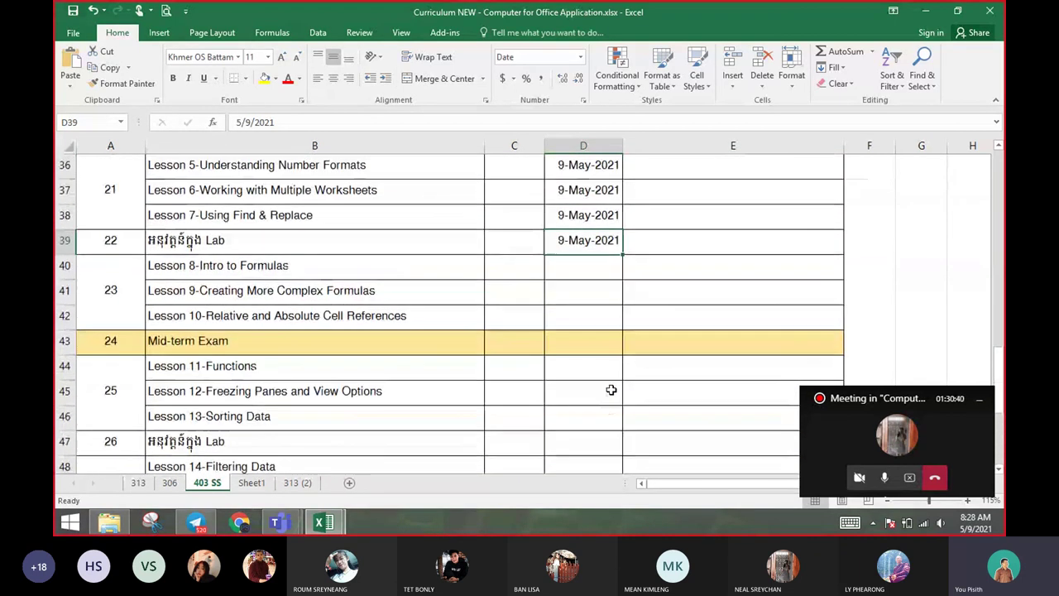
{"action": "left_click", "coordinate": [580, 271]}
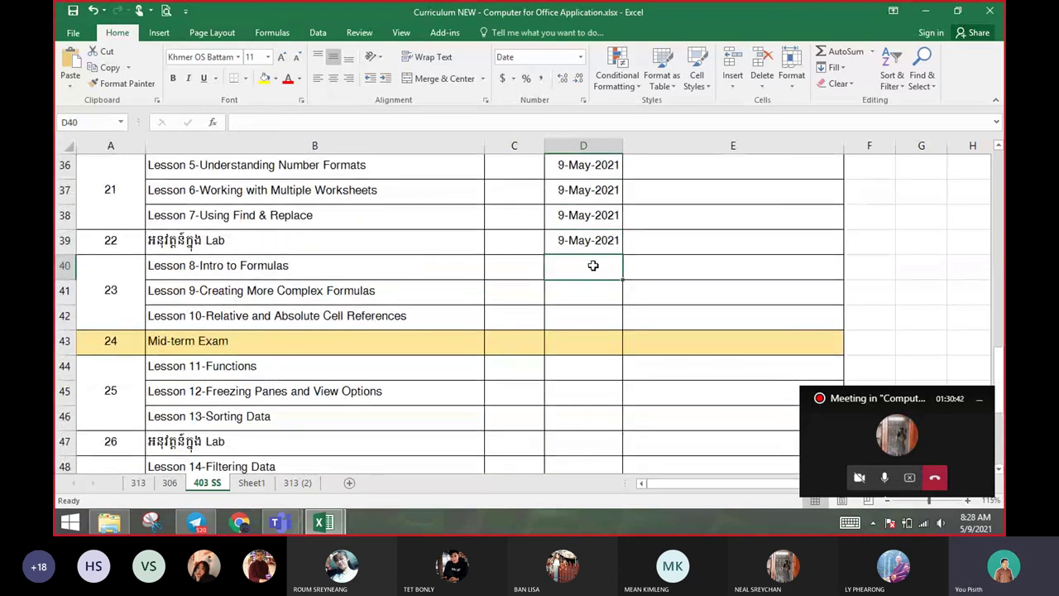
{"action": "left_click_drag", "start_coordinate": [593, 265], "coordinate": [603, 318]}
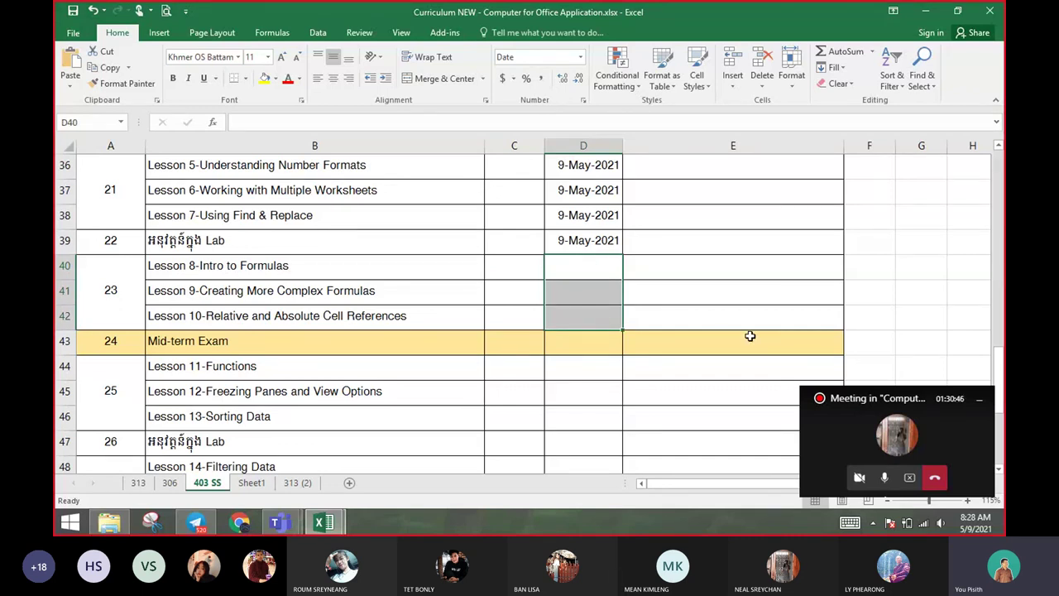
{"action": "left_click", "coordinate": [975, 523]}
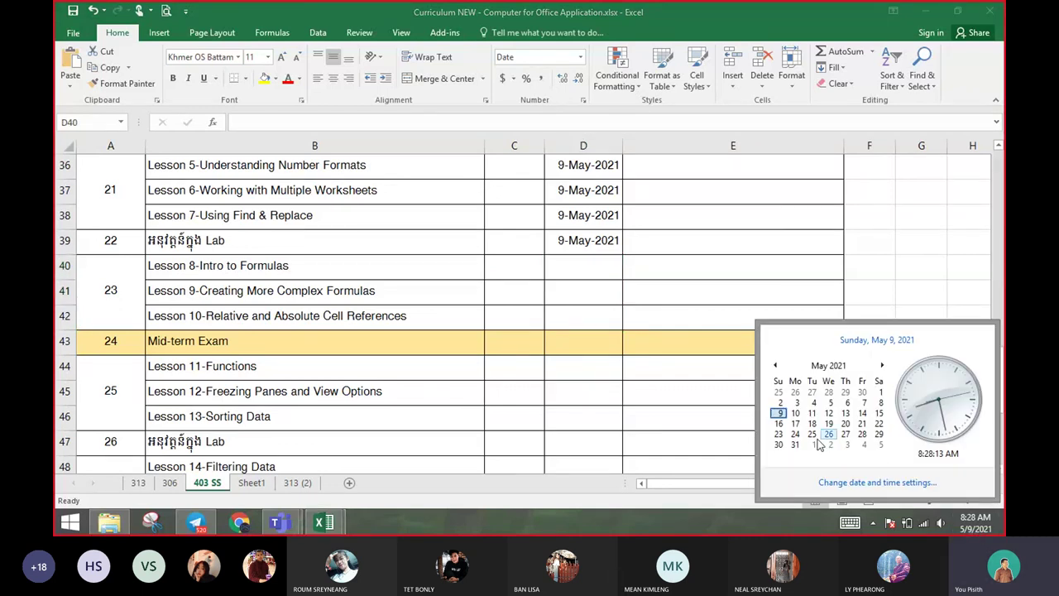
{"action": "left_click", "coordinate": [579, 341]}
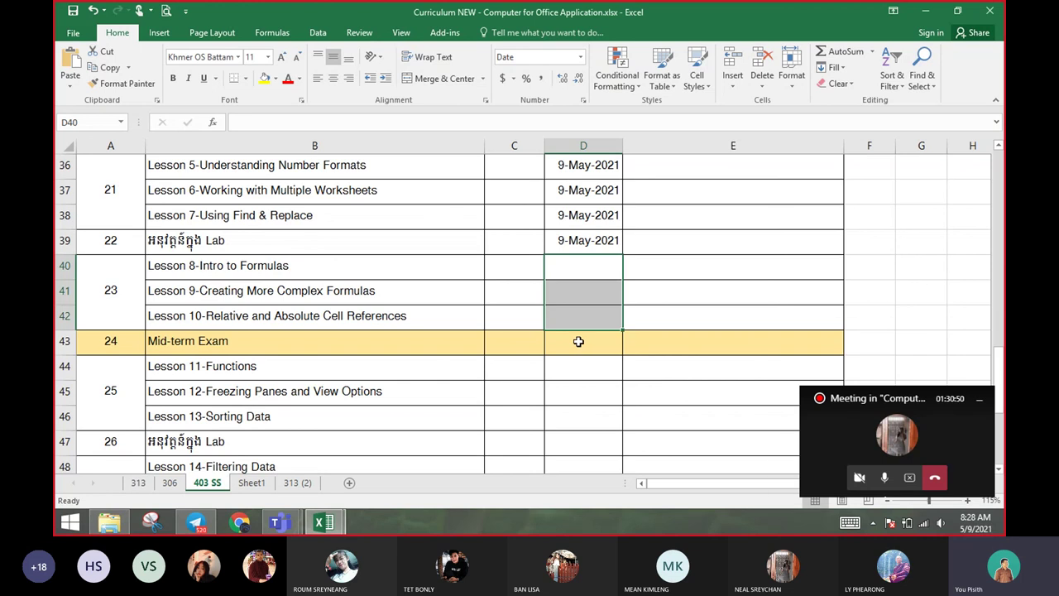
{"action": "left_click_drag", "start_coordinate": [586, 264], "coordinate": [593, 322]}
{"action": "left_click_drag", "start_coordinate": [591, 267], "coordinate": [598, 292]}
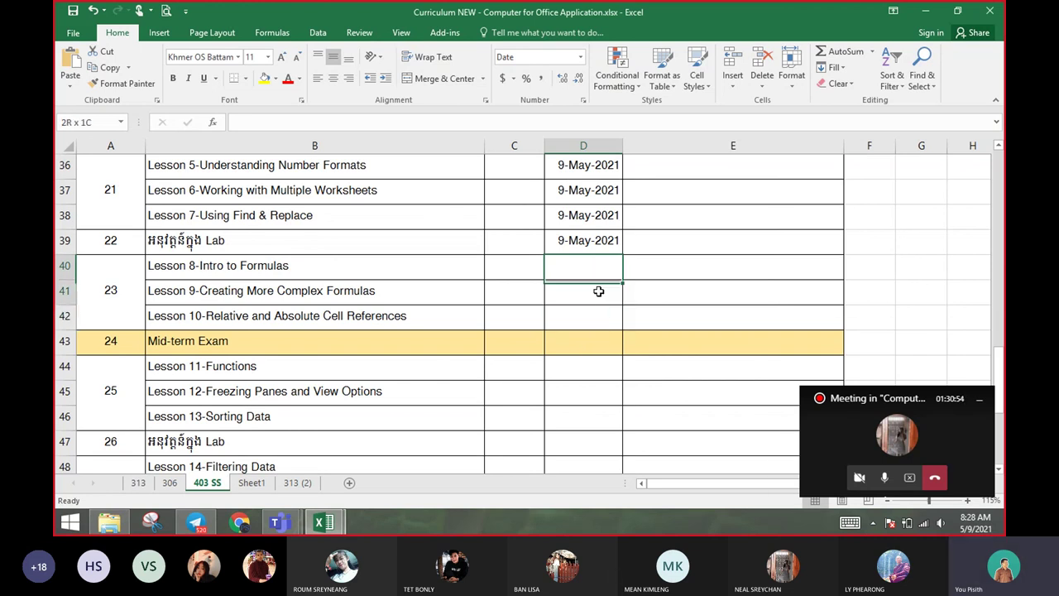
{"action": "left_click_drag", "start_coordinate": [598, 292], "coordinate": [584, 318]}
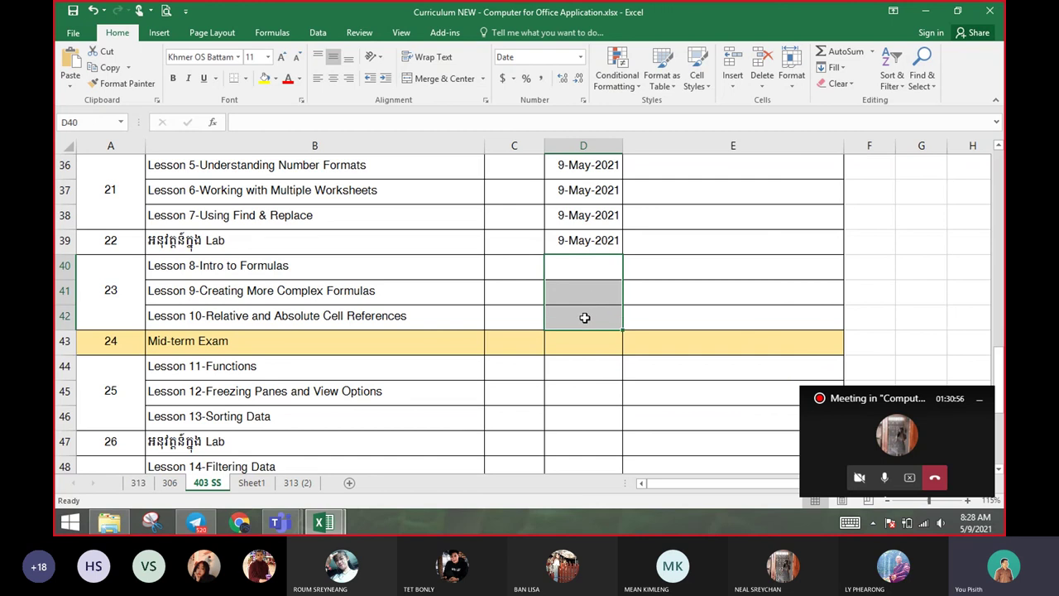
{"action": "left_click_drag", "start_coordinate": [582, 262], "coordinate": [582, 307]}
{"action": "left_click", "coordinate": [579, 262]}
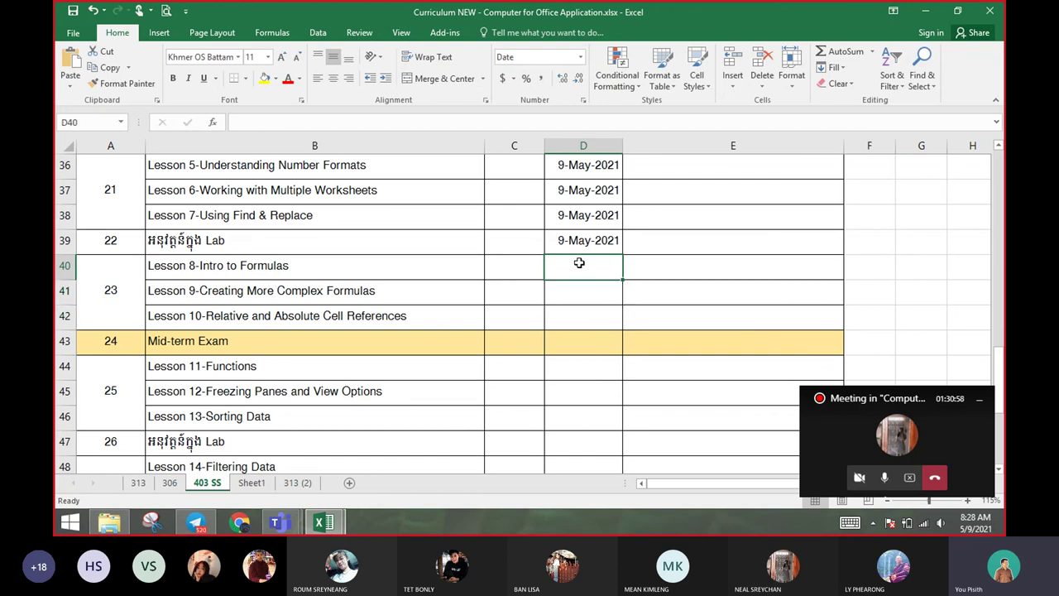
{"action": "mouse_move", "coordinate": [579, 262]}
{"action": "left_mouse_down"}
{"action": "mouse_move", "coordinate": [583, 318]}
{"action": "mouse_move", "coordinate": [584, 309]}
{"action": "left_mouse_up"}
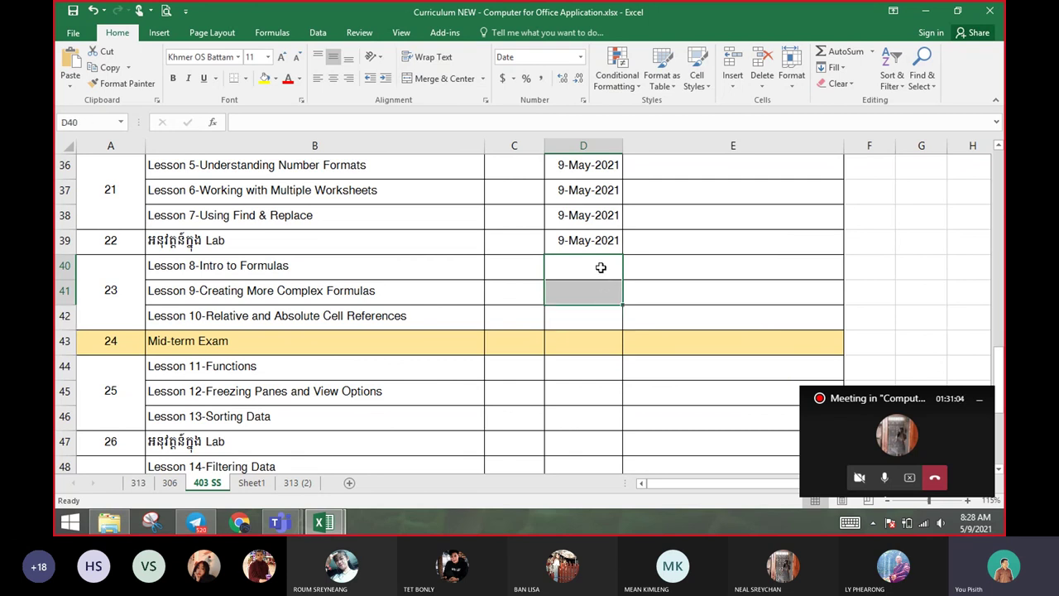
{"action": "left_click_drag", "start_coordinate": [606, 286], "coordinate": [591, 312]}
{"action": "left_click_drag", "start_coordinate": [590, 261], "coordinate": [585, 314]}
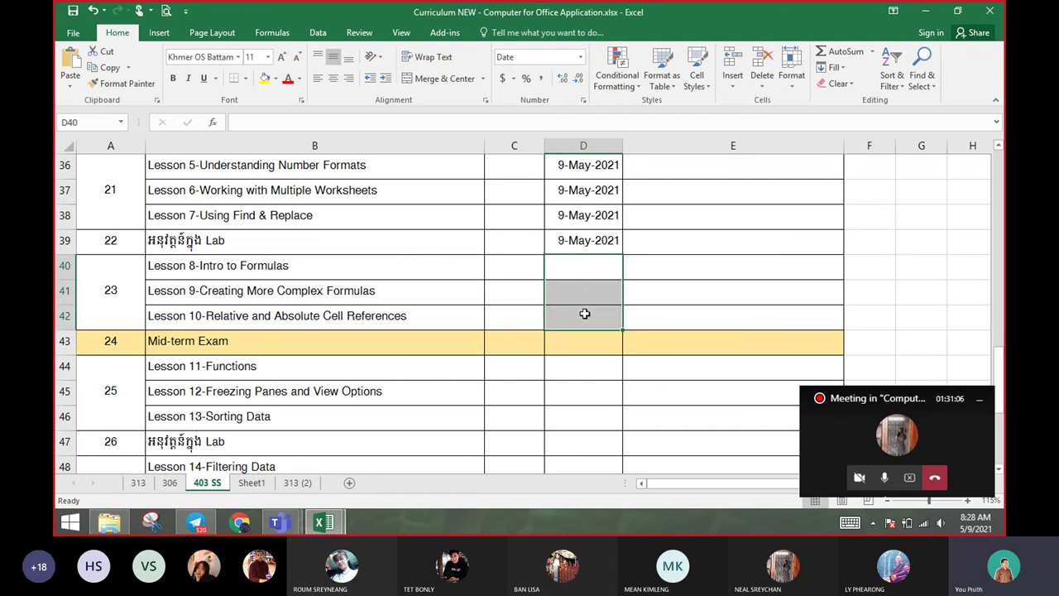
{"action": "scroll", "coordinate": [535, 316], "scroll_direction": "up", "scroll_amount": 5}
{"action": "scroll", "coordinate": [536, 316], "scroll_direction": "up", "scroll_amount": 2}
{"action": "scroll", "coordinate": [536, 316], "scroll_direction": "up", "scroll_amount": 2}
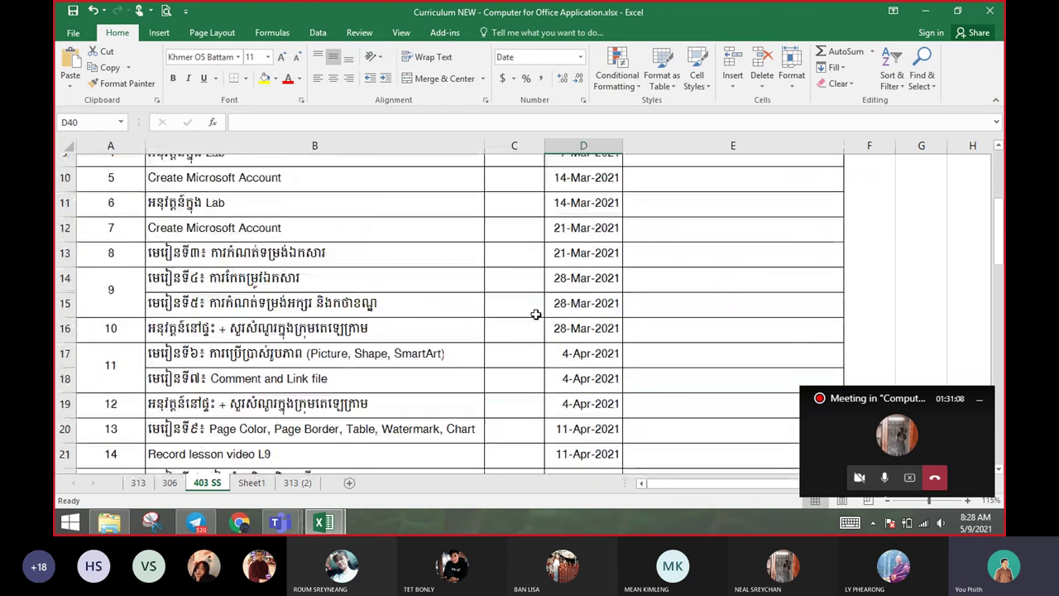
{"action": "scroll", "coordinate": [535, 316], "scroll_direction": "up", "scroll_amount": 2}
{"action": "scroll", "coordinate": [538, 313], "scroll_direction": "down", "scroll_amount": 5}
{"action": "scroll", "coordinate": [538, 313], "scroll_direction": "down", "scroll_amount": 7}
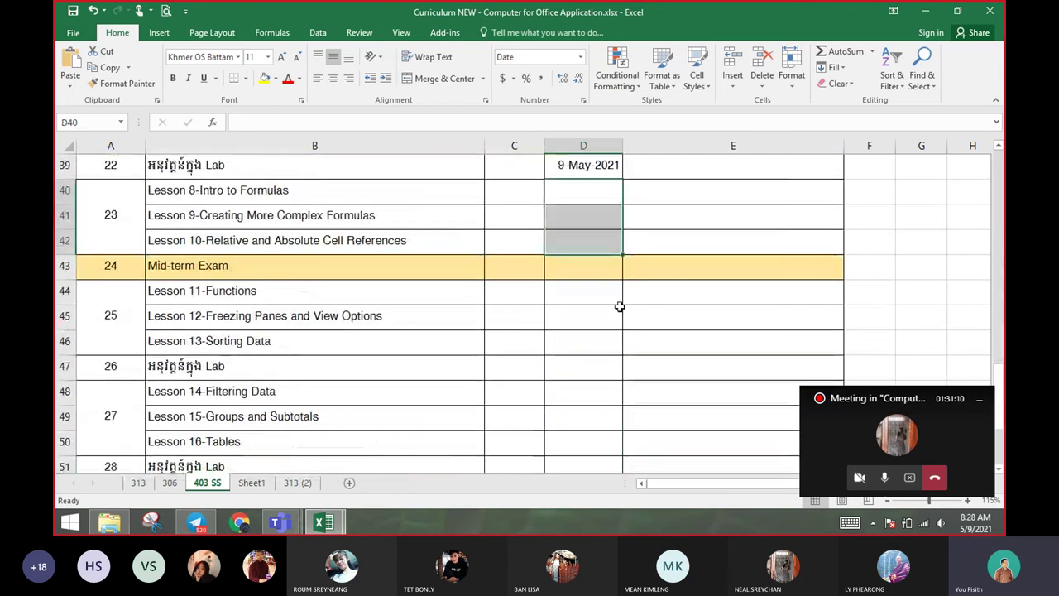
{"action": "scroll", "coordinate": [586, 324], "scroll_direction": "up", "scroll_amount": 2}
{"action": "left_click", "coordinate": [576, 347]}
{"action": "left_click_drag", "start_coordinate": [566, 332], "coordinate": [578, 386]}
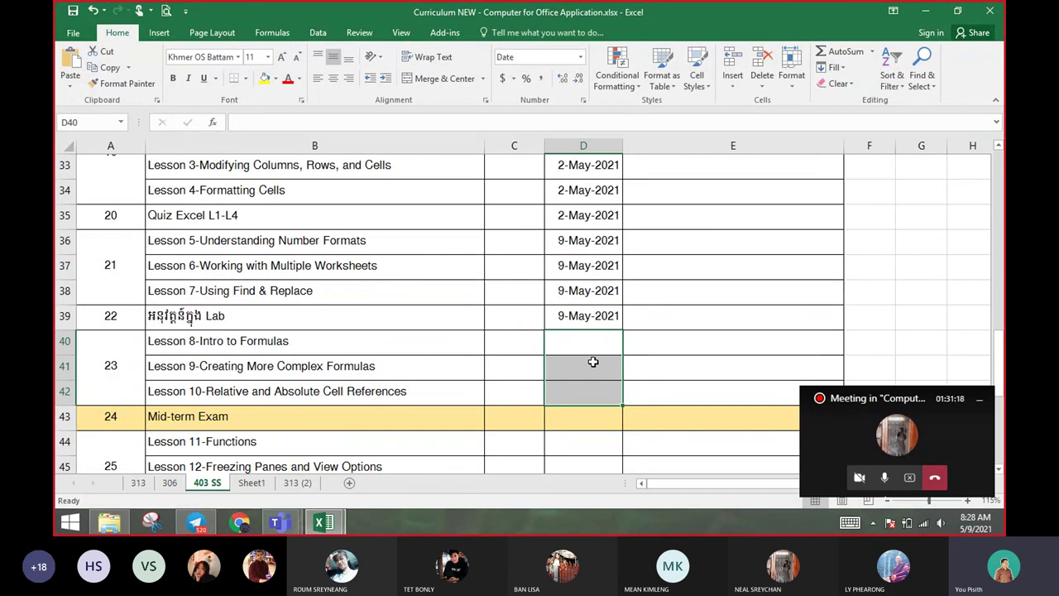
{"action": "left_click", "coordinate": [584, 422]}
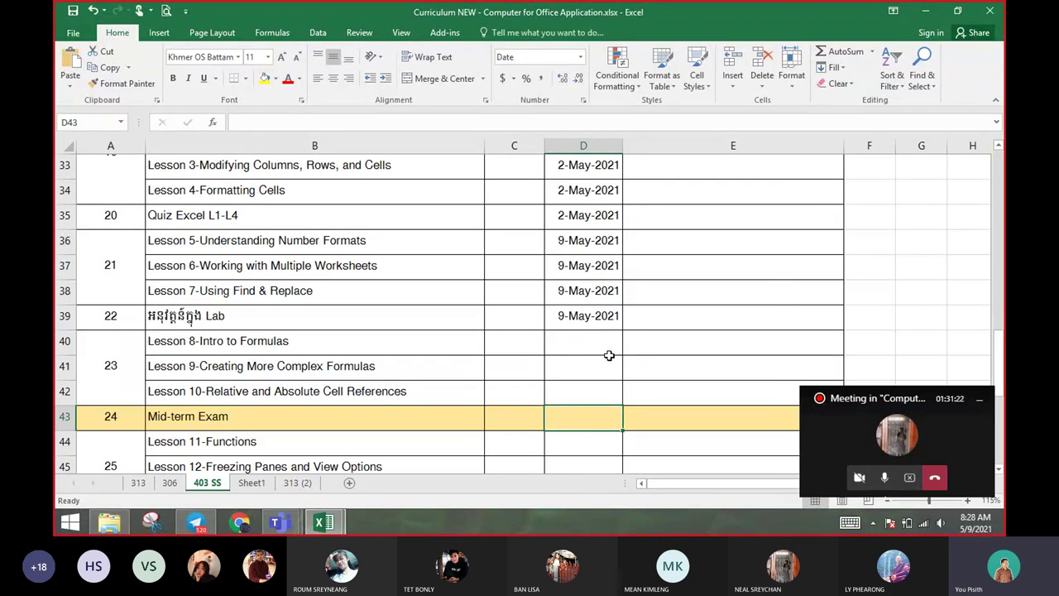
{"action": "scroll", "coordinate": [609, 355], "scroll_direction": "down", "scroll_amount": 1}
{"action": "left_click", "coordinate": [142, 351]}
{"action": "scroll", "coordinate": [291, 406], "scroll_direction": "down", "scroll_amount": 3}
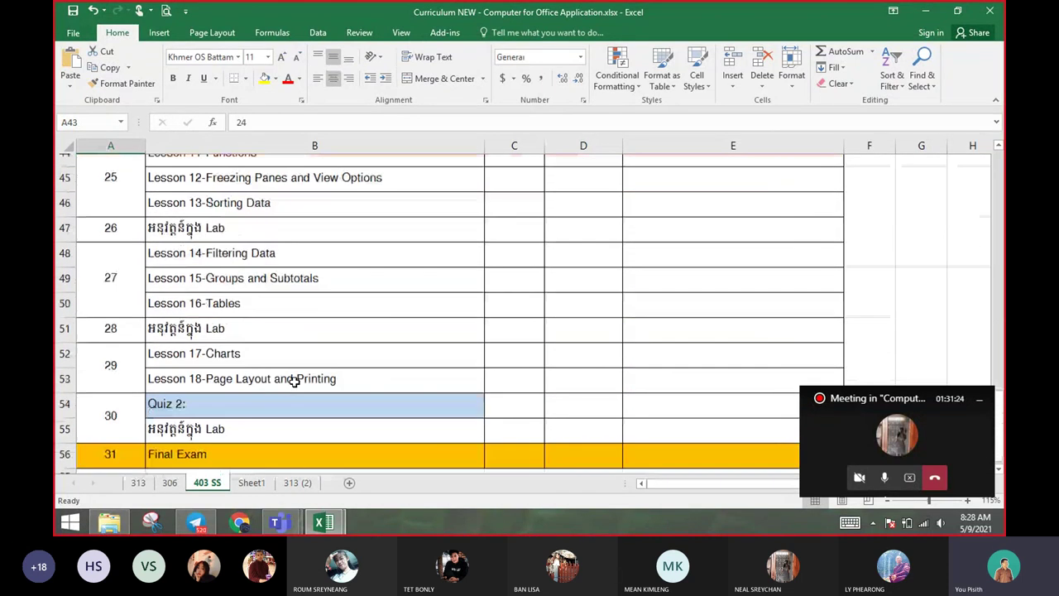
{"action": "scroll", "coordinate": [267, 437], "scroll_direction": "down", "scroll_amount": 2}
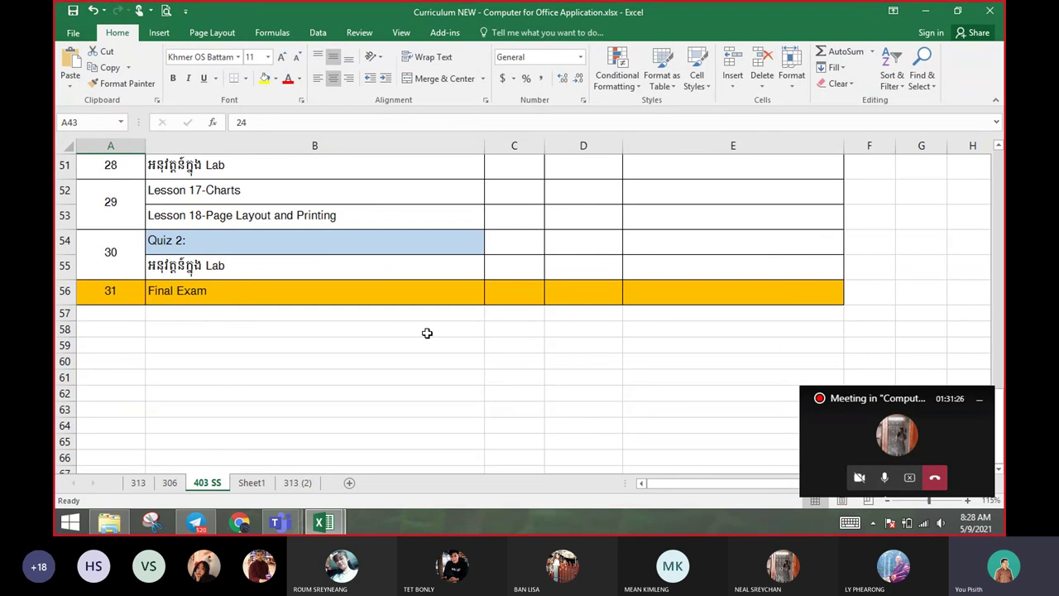
{"action": "scroll", "coordinate": [430, 332], "scroll_direction": "up", "scroll_amount": 2}
{"action": "scroll", "coordinate": [451, 331], "scroll_direction": "up", "scroll_amount": 3}
{"action": "left_click", "coordinate": [604, 270]}
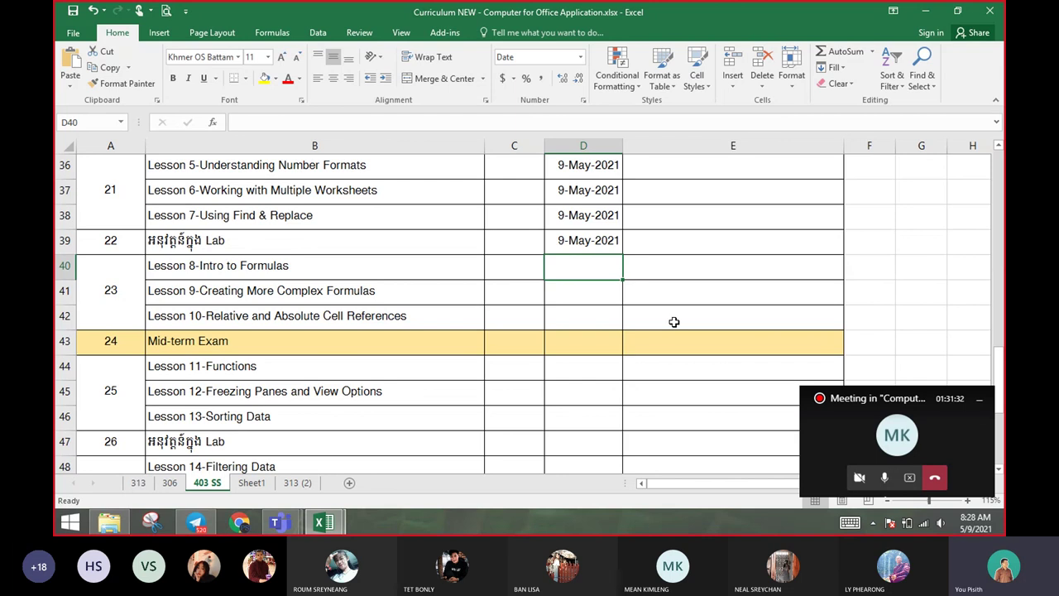
{"action": "left_click", "coordinate": [279, 523]}
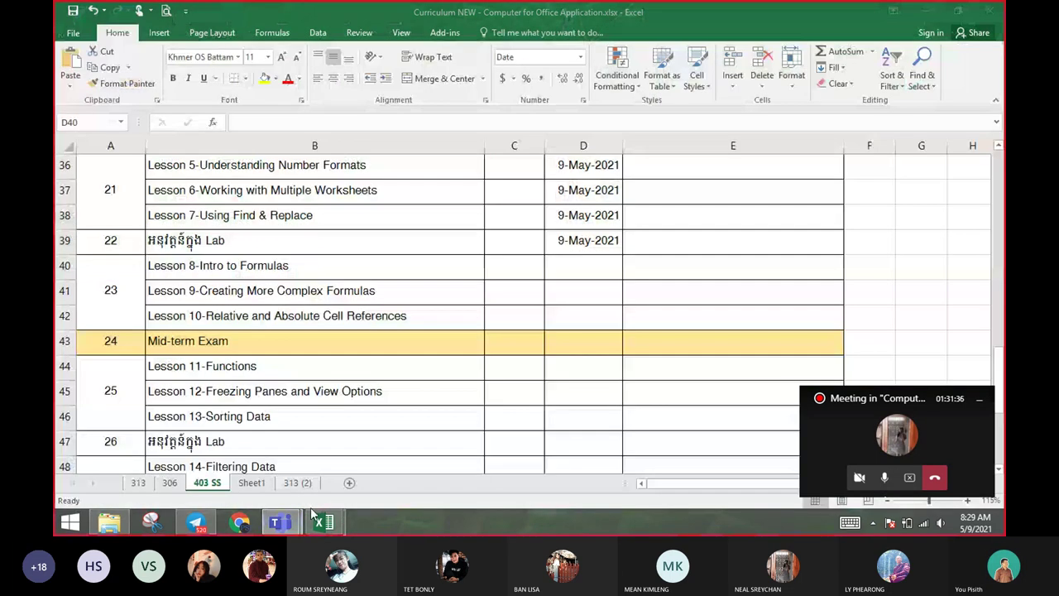
Bring the Teams meeting 'Computer for office App 09-May-21' forward and show its more-actions menu.
{"action": "left_click", "coordinate": [206, 455]}
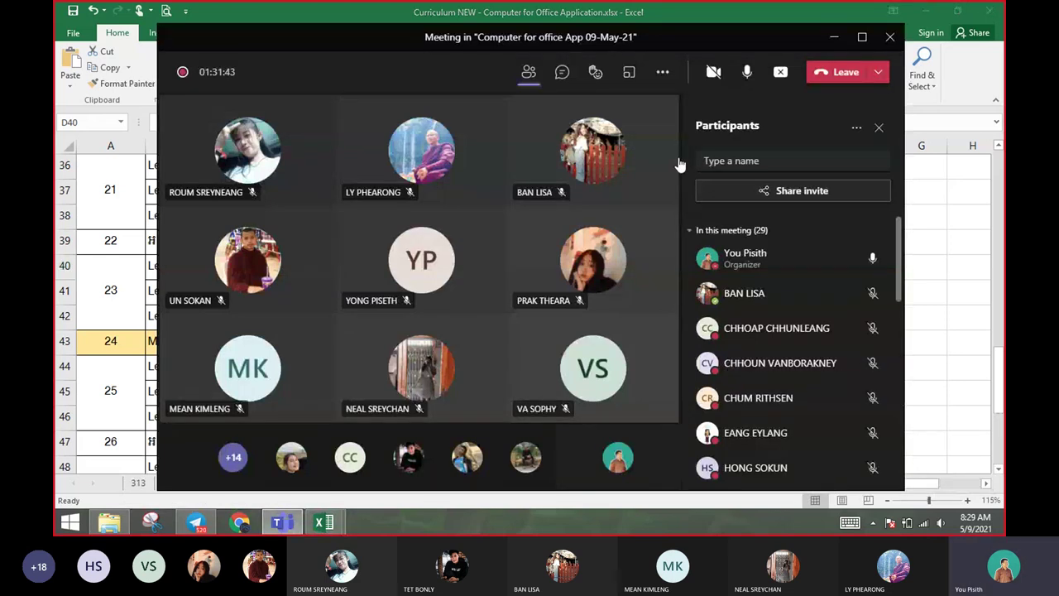
{"action": "left_click", "coordinate": [663, 79]}
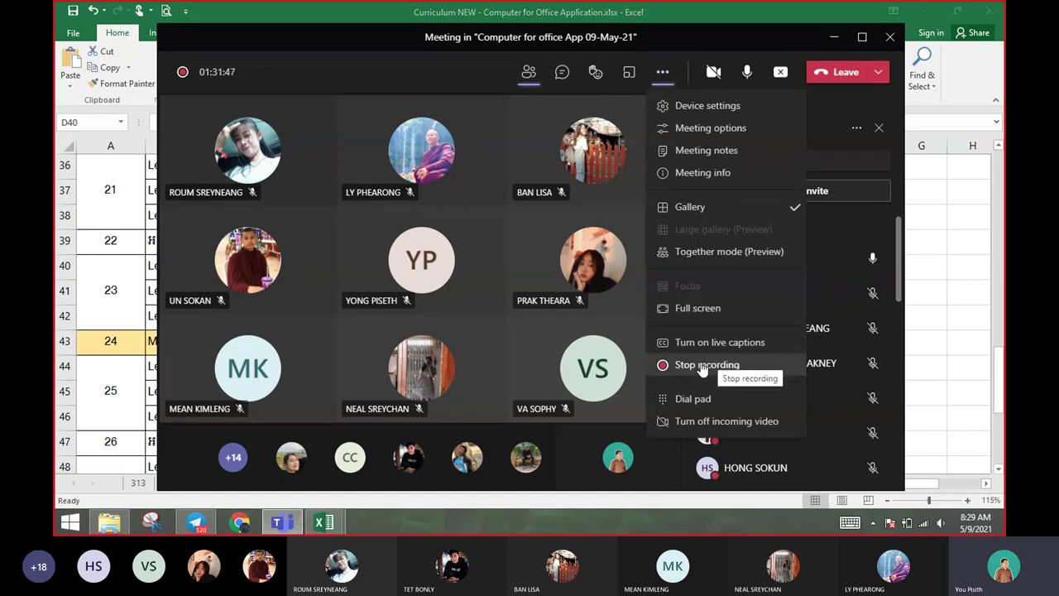